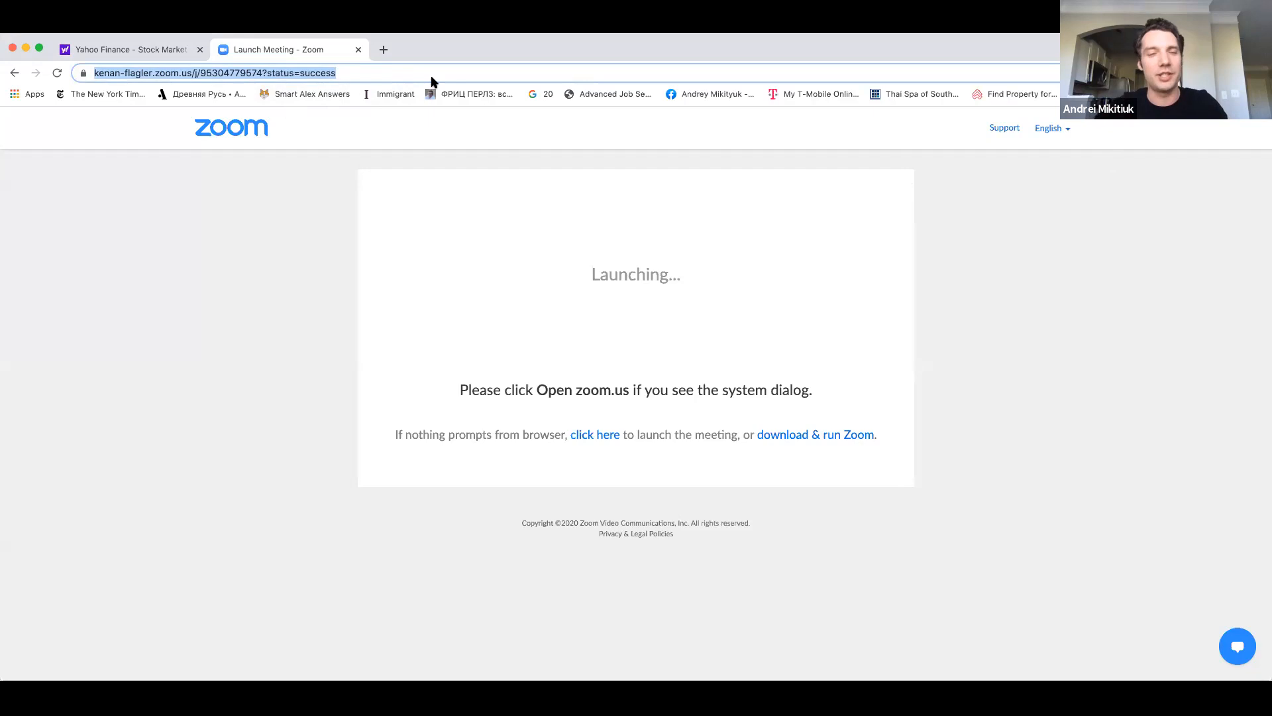
# Return to the Yahoo Finance page and look up the quote for The Procter & Gamble Company (PG) by searching P&G.
pyautogui.click(439, 72)
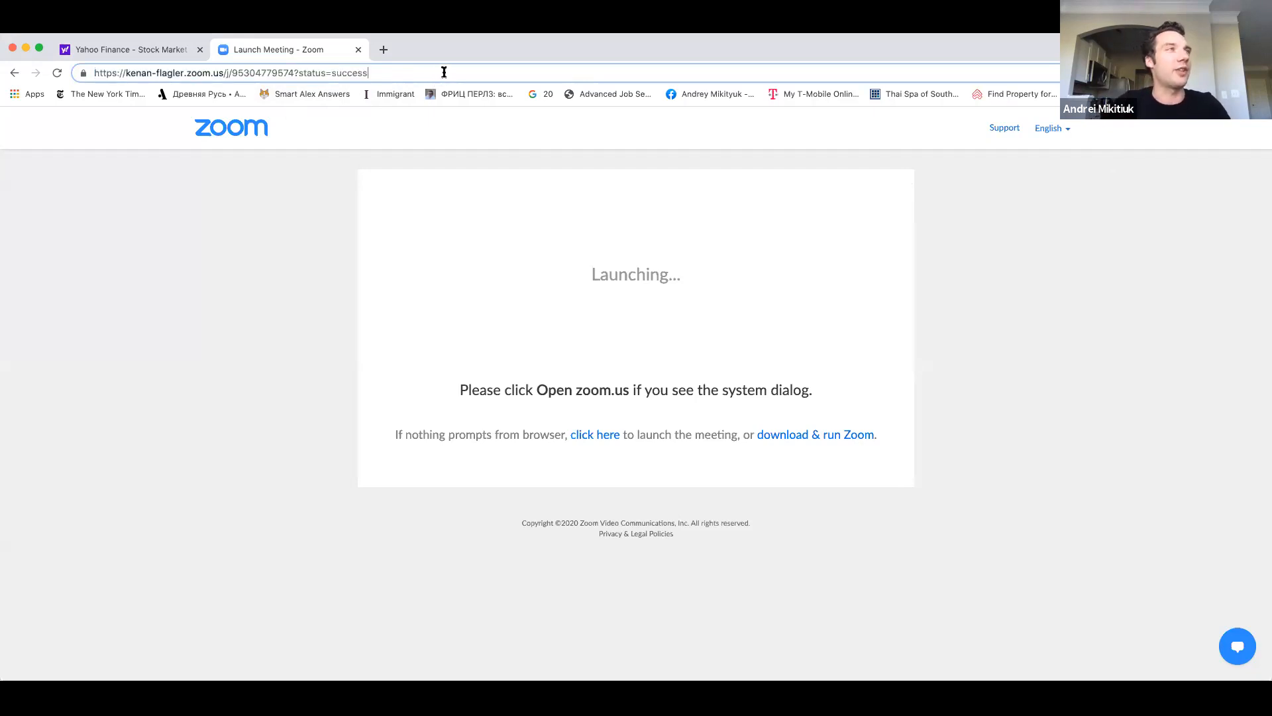
pyautogui.press('BackSpace')
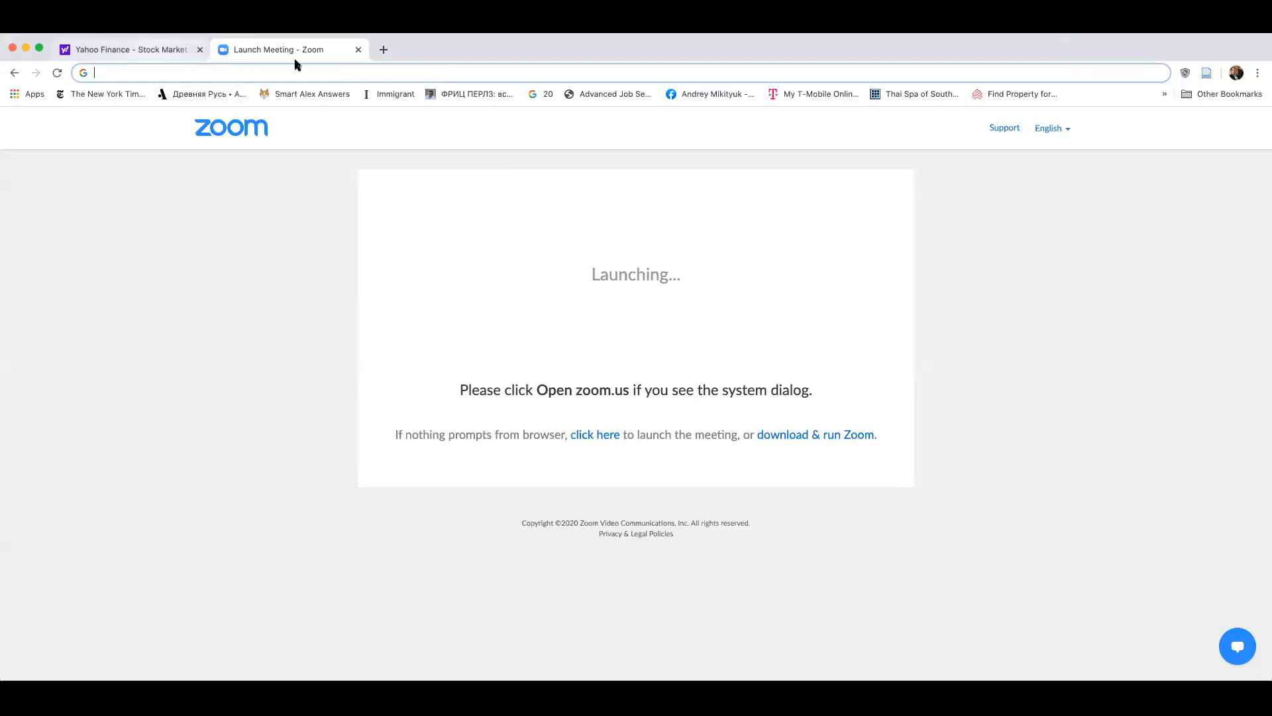
pyautogui.hotkey('ctrl', 'Tab')
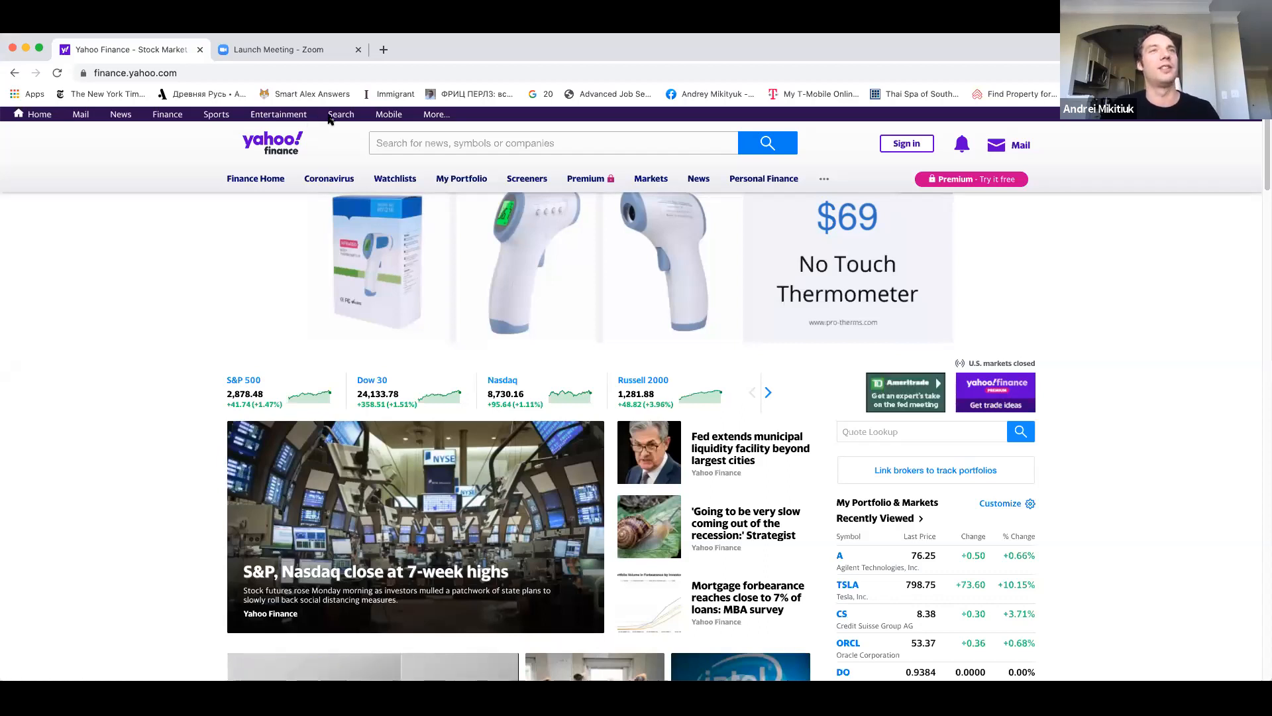
pyautogui.click(540, 139)
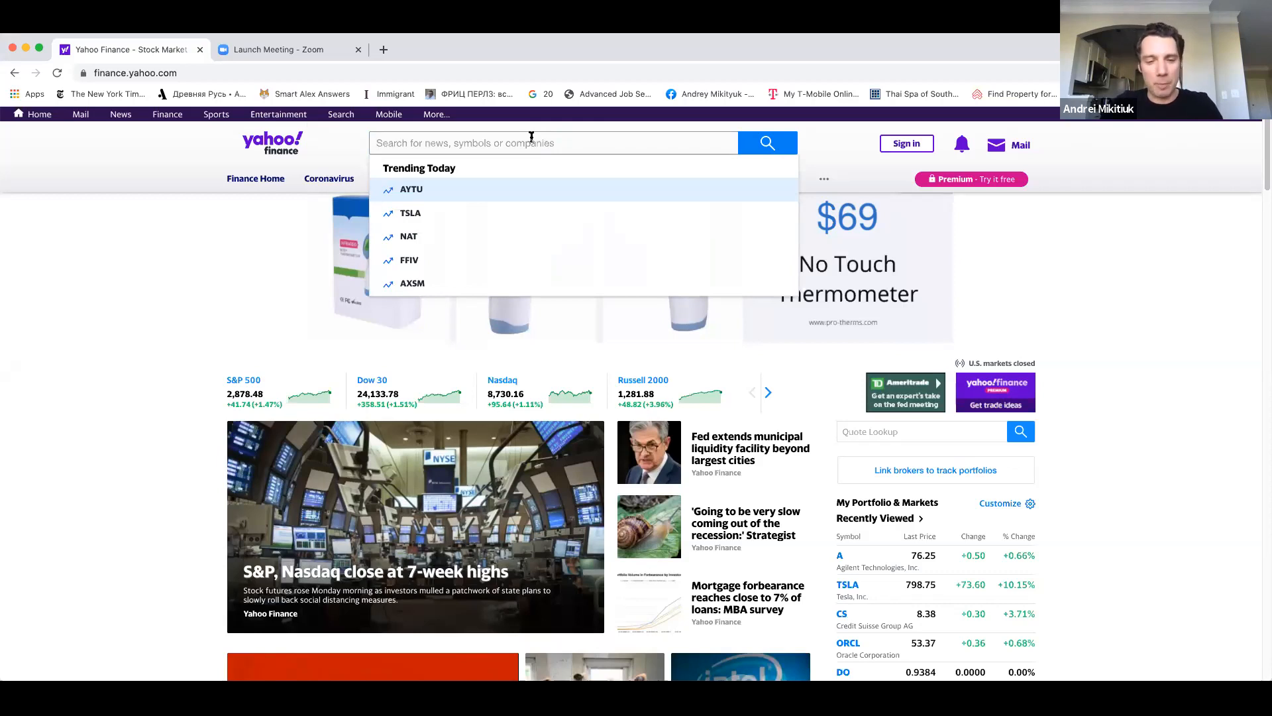
pyautogui.write('P&G')
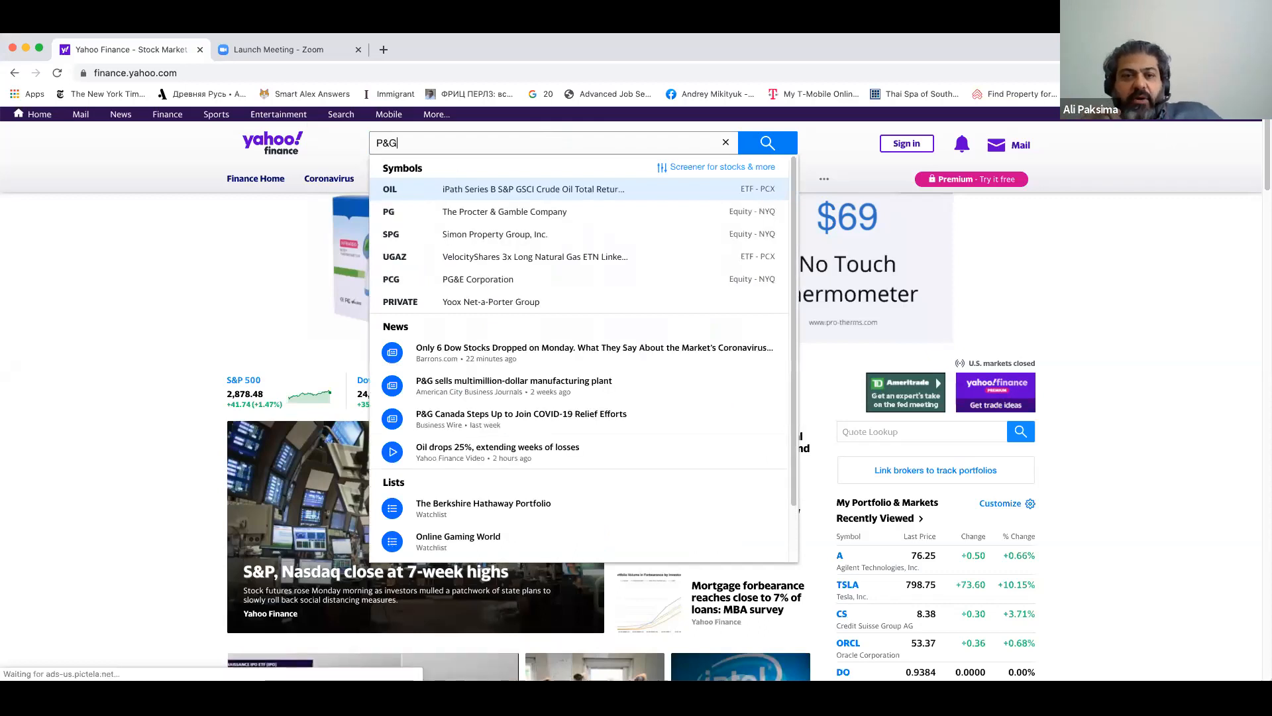
pyautogui.press('Down')
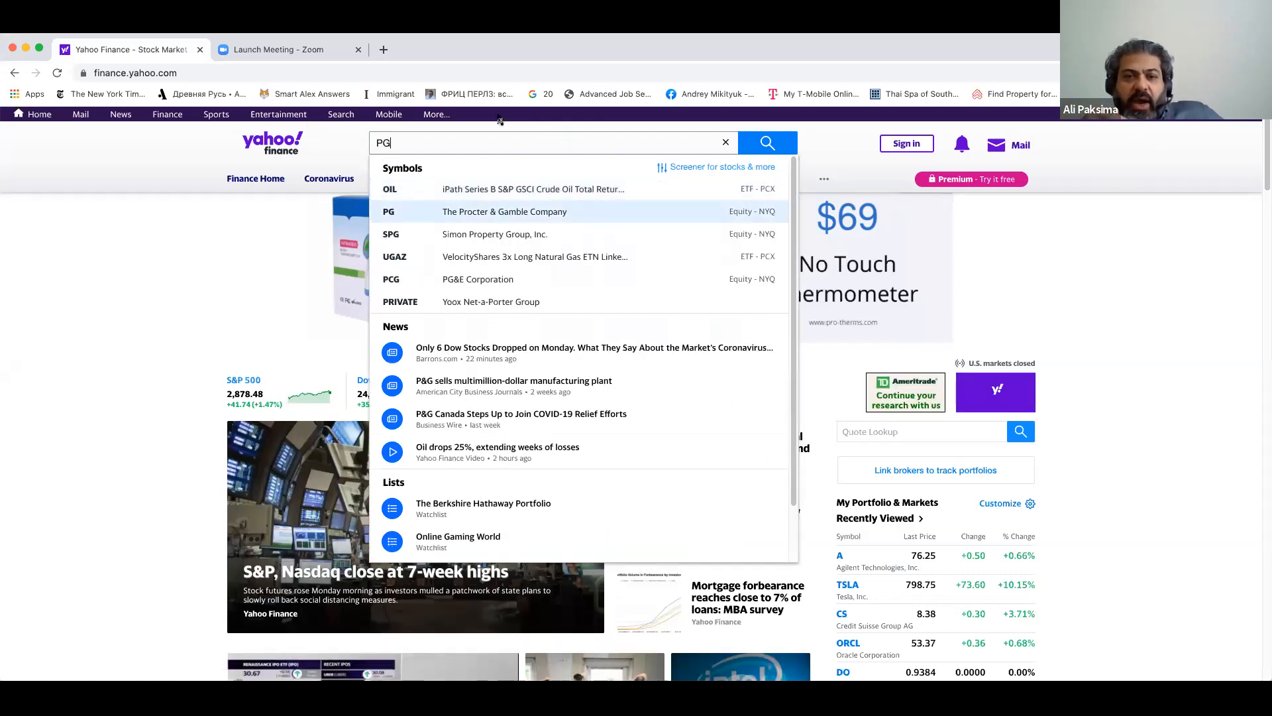
pyautogui.press('Return')
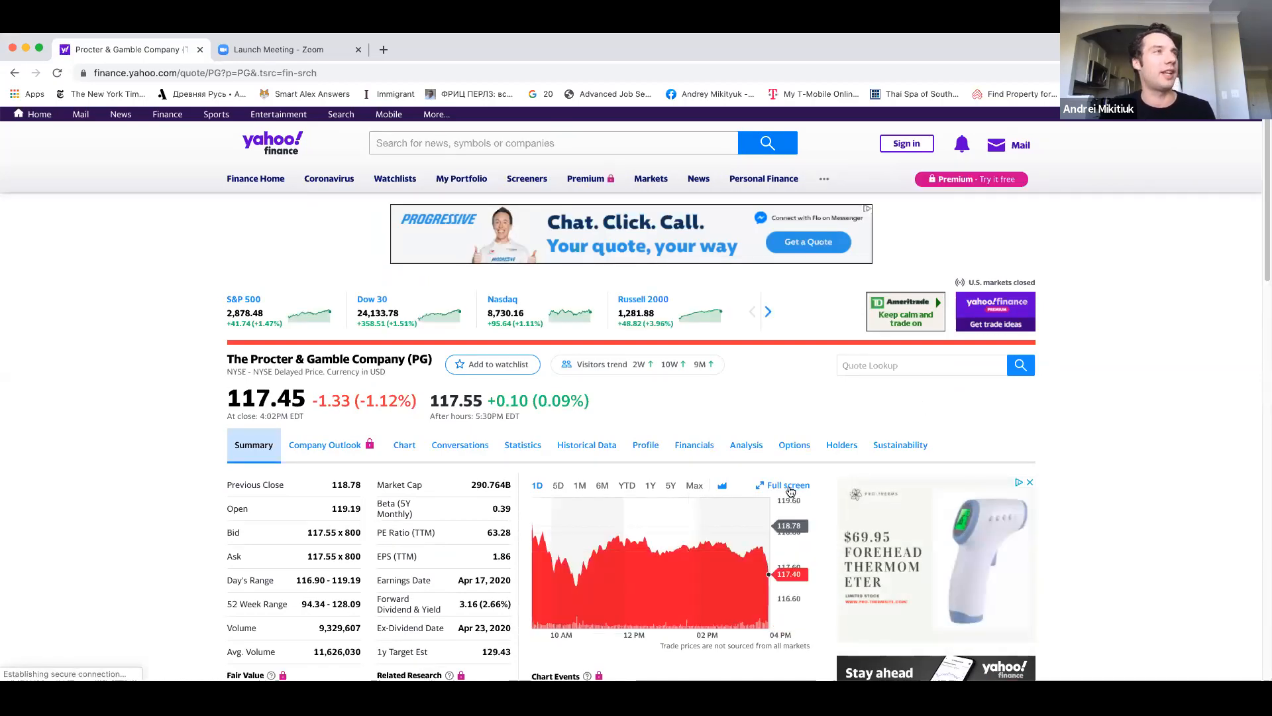
# Close the Zoom meeting page and show the historical data for Procter & Gamble.
pyautogui.click(359, 49)
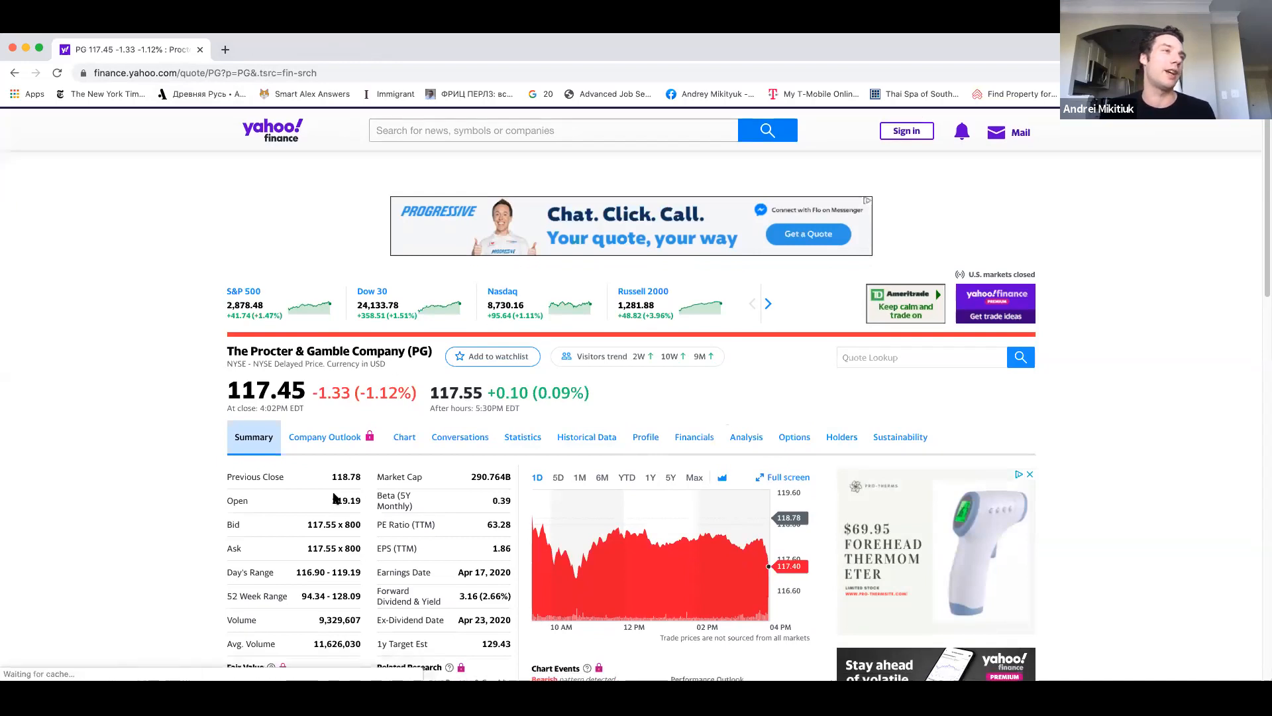
pyautogui.click(583, 446)
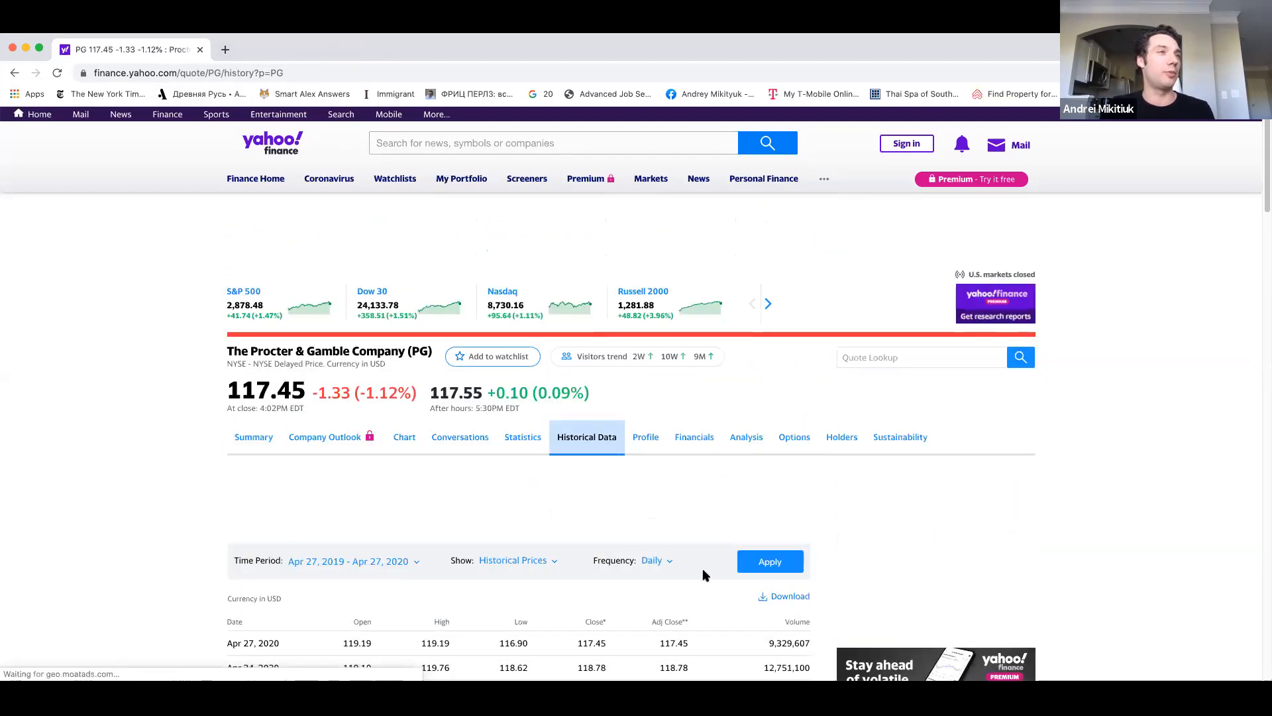
# Set the PG price history to a 5Y time period with Monthly frequency.
pyautogui.scroll(-4, 424, 391)
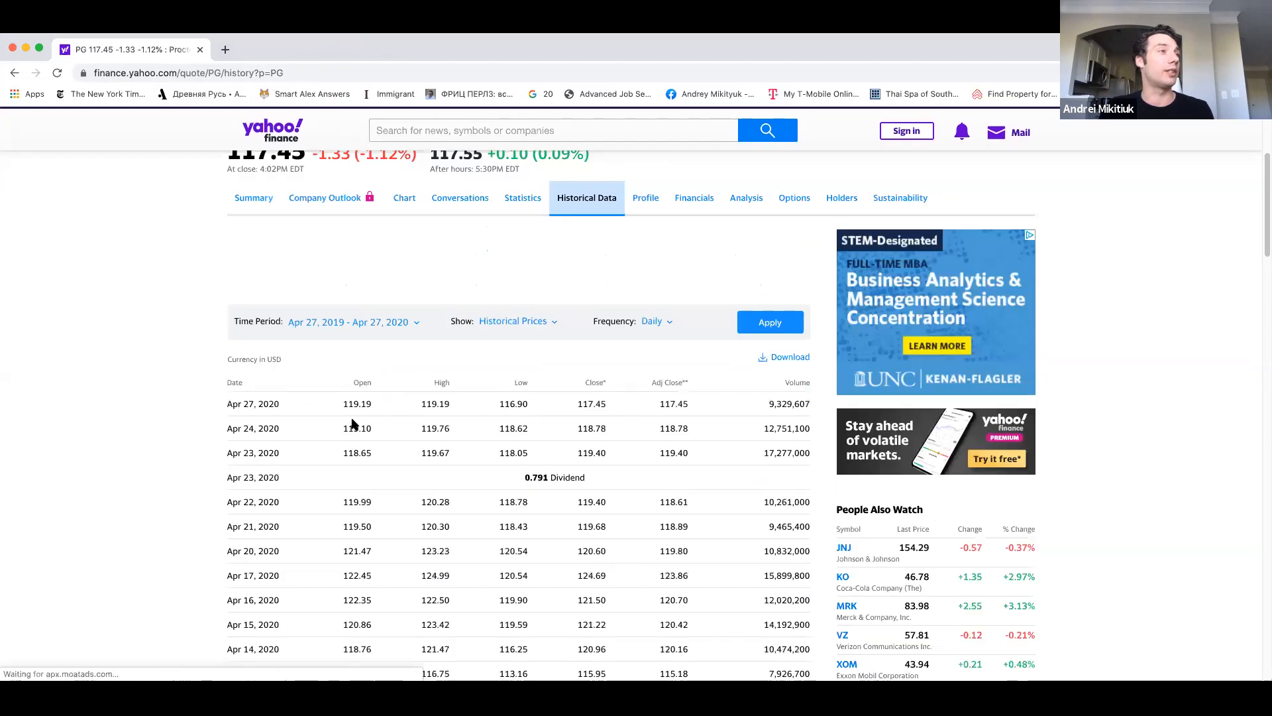
pyautogui.click(417, 322)
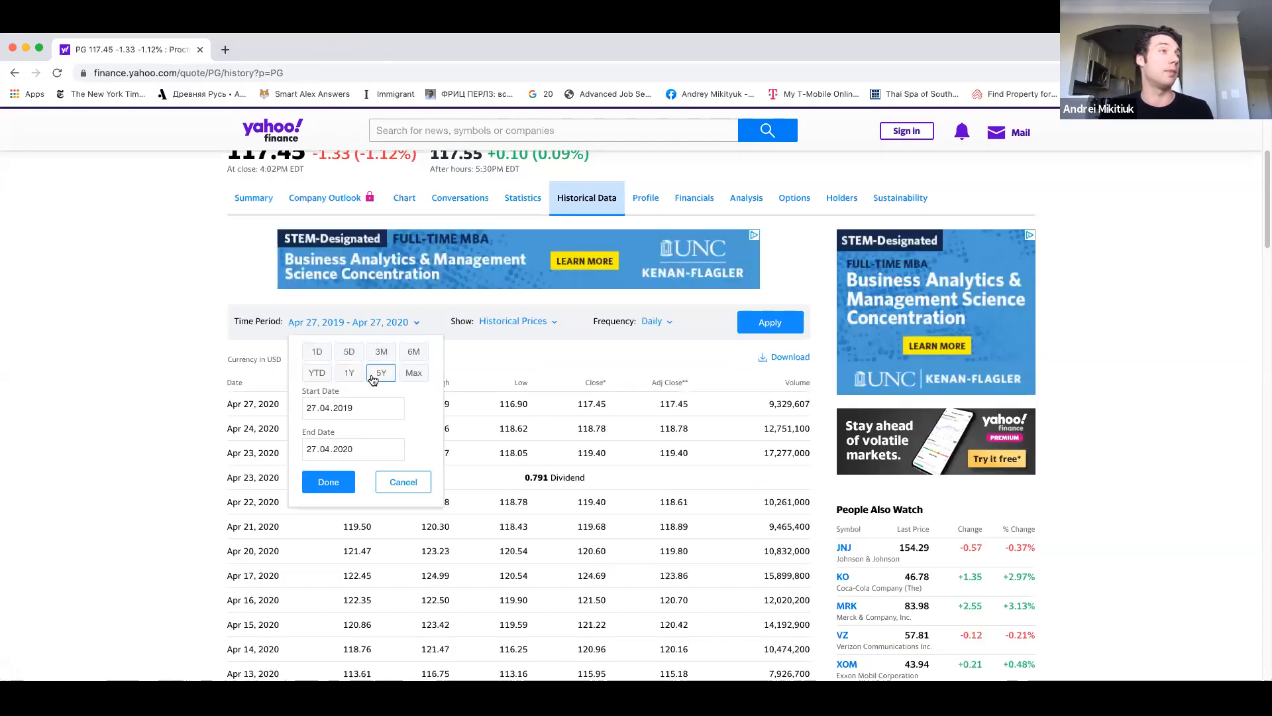
pyautogui.click(408, 374)
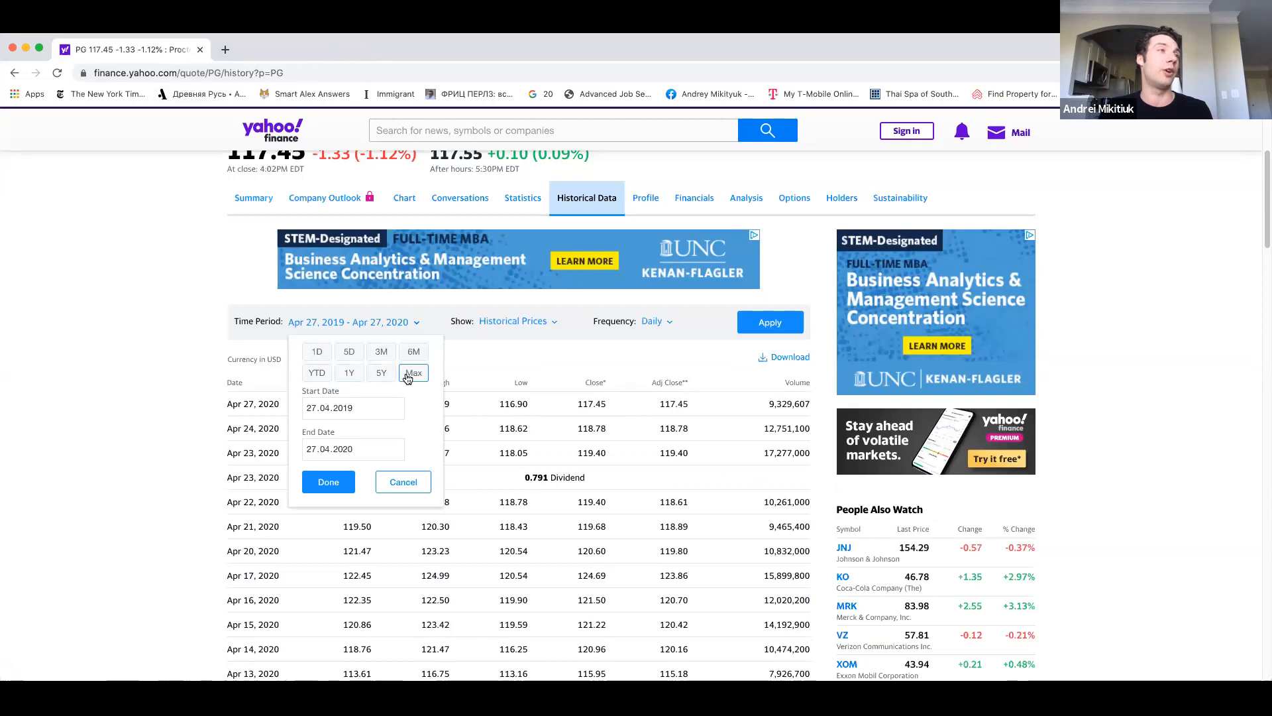
pyautogui.click(393, 377)
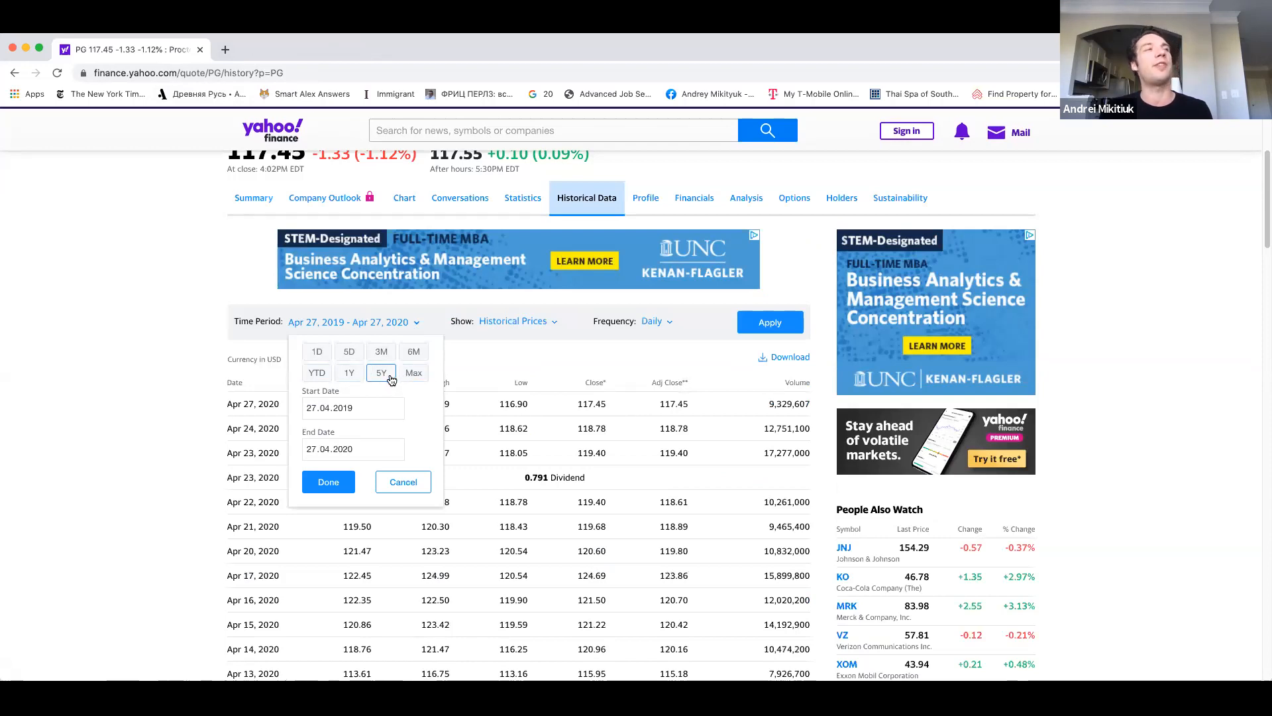
pyautogui.click(391, 378)
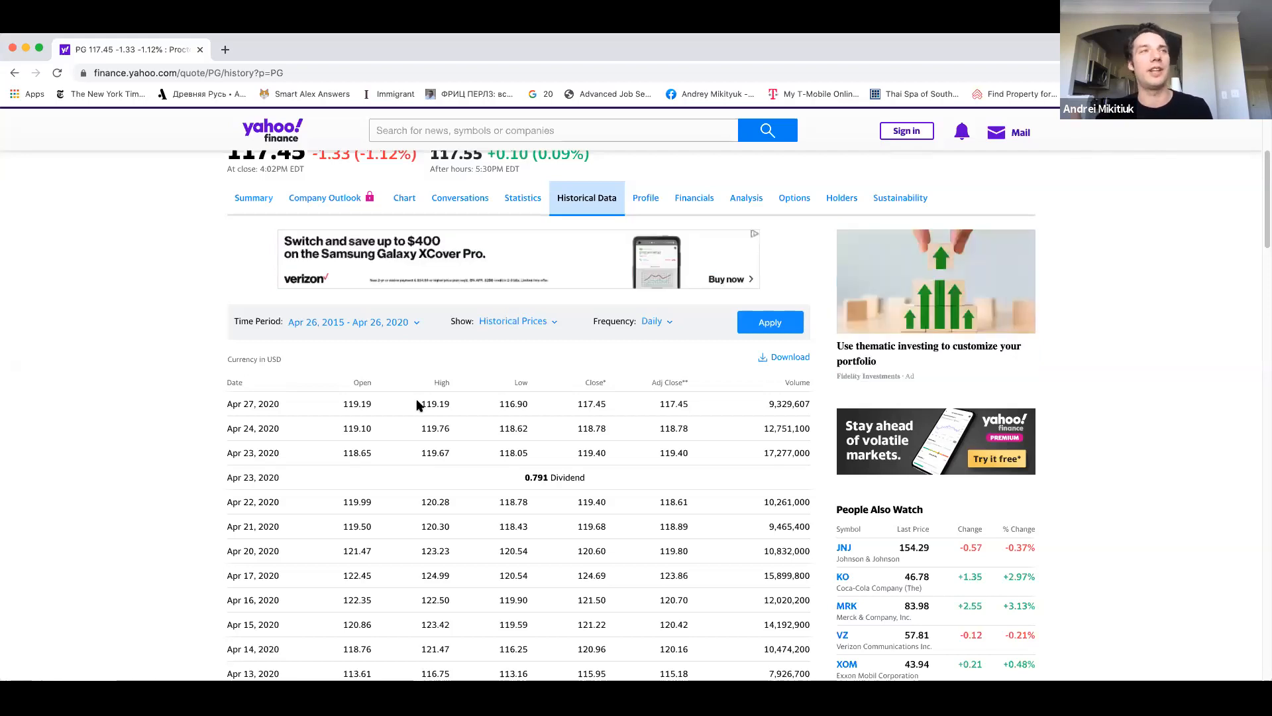
pyautogui.click(668, 321)
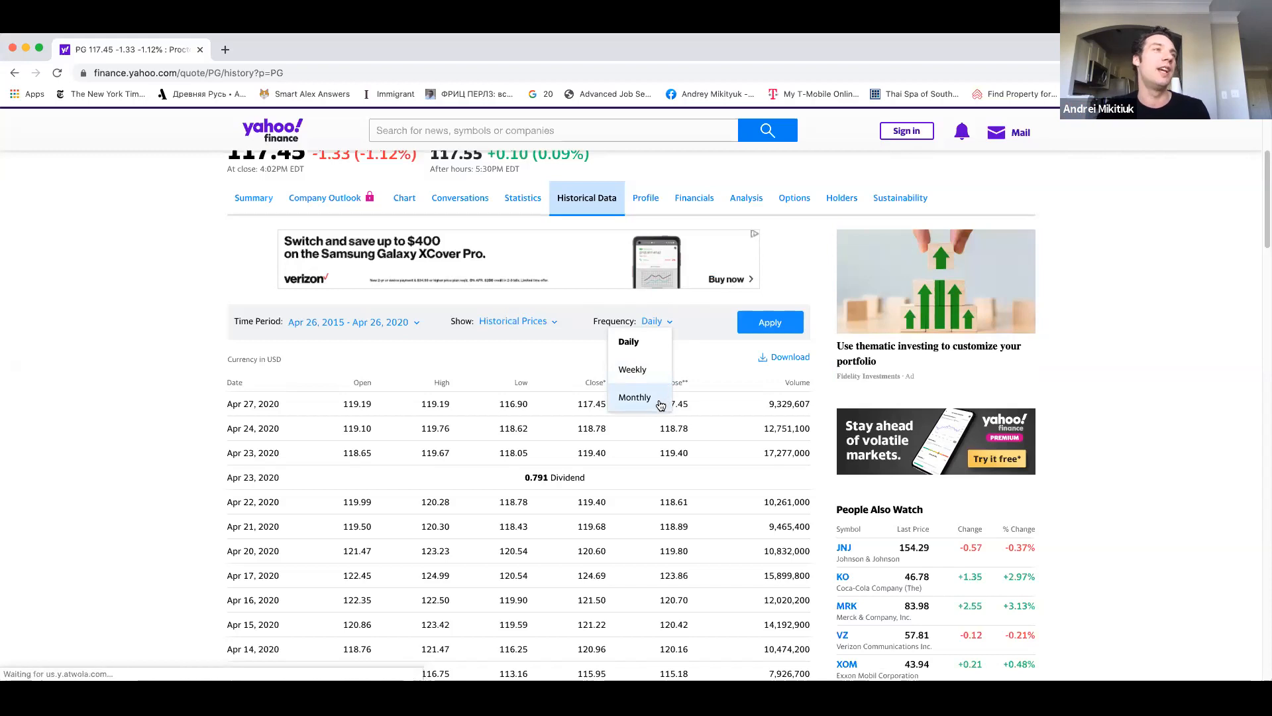
pyautogui.click(660, 400)
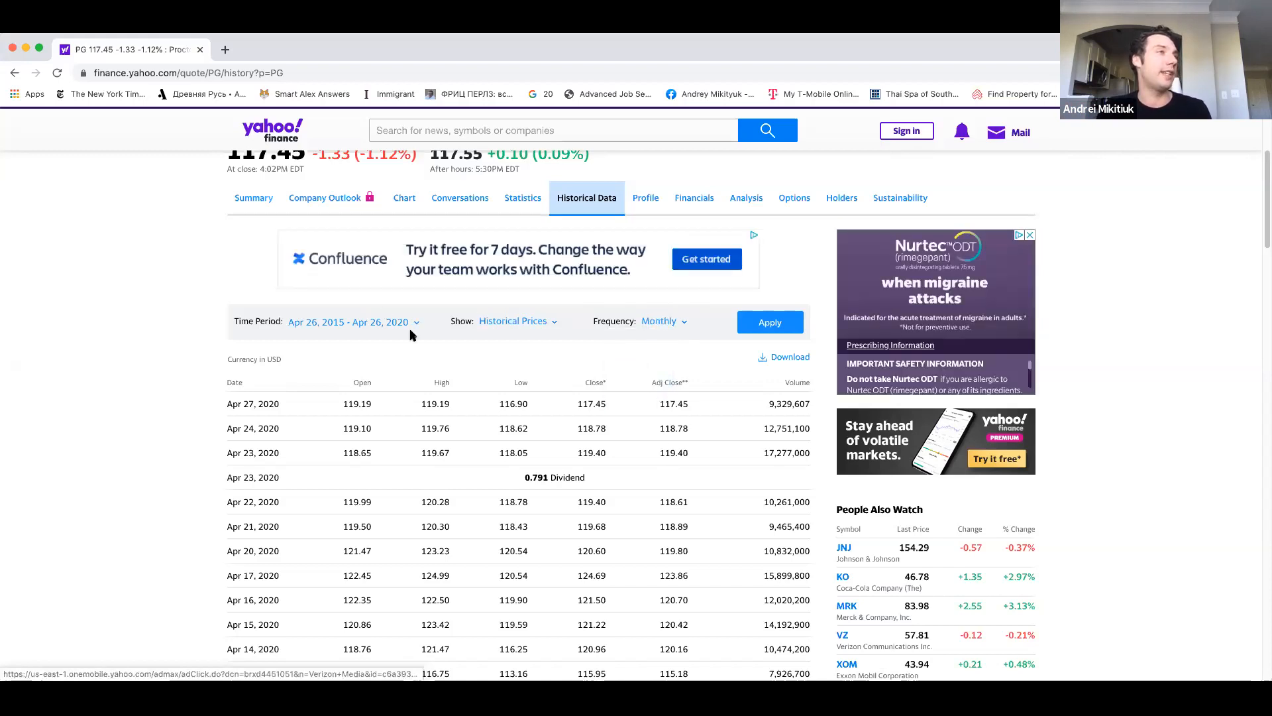
# Apply the filter settings to the PG price history and download the data.
pyautogui.scroll(1, 418, 325)
pyautogui.scroll(-2, 618, 329)
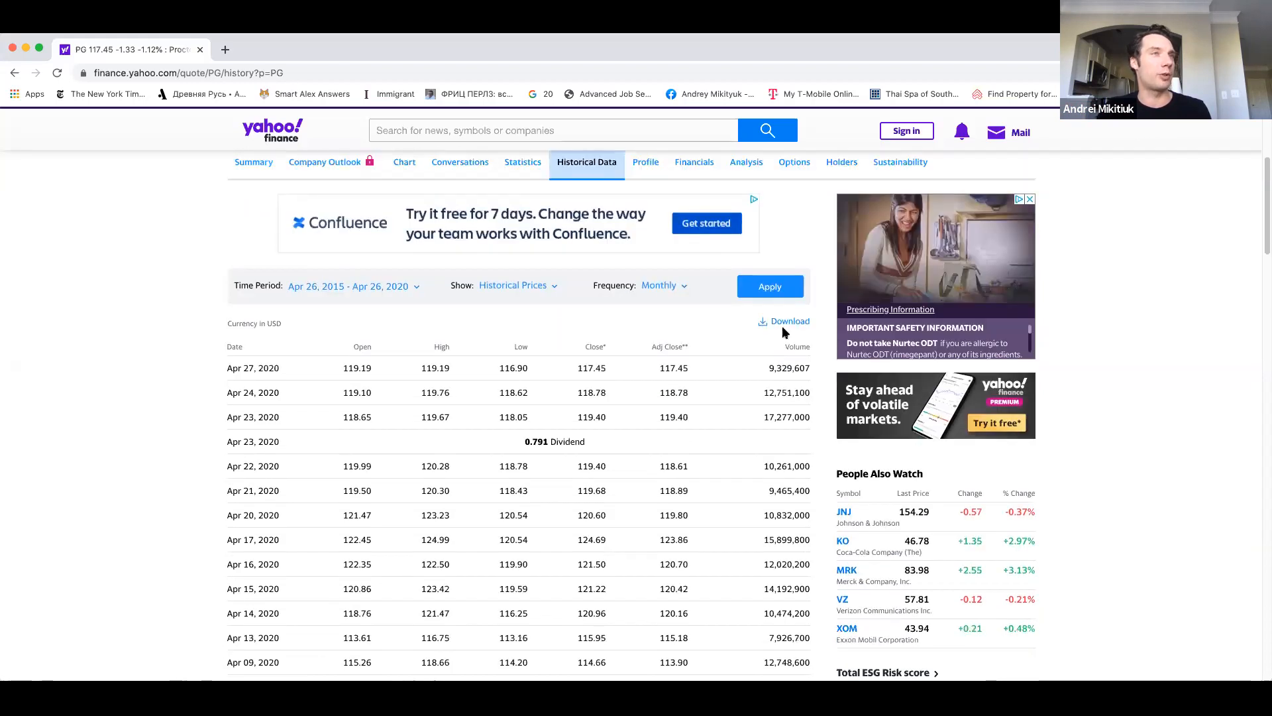
pyautogui.click(745, 286)
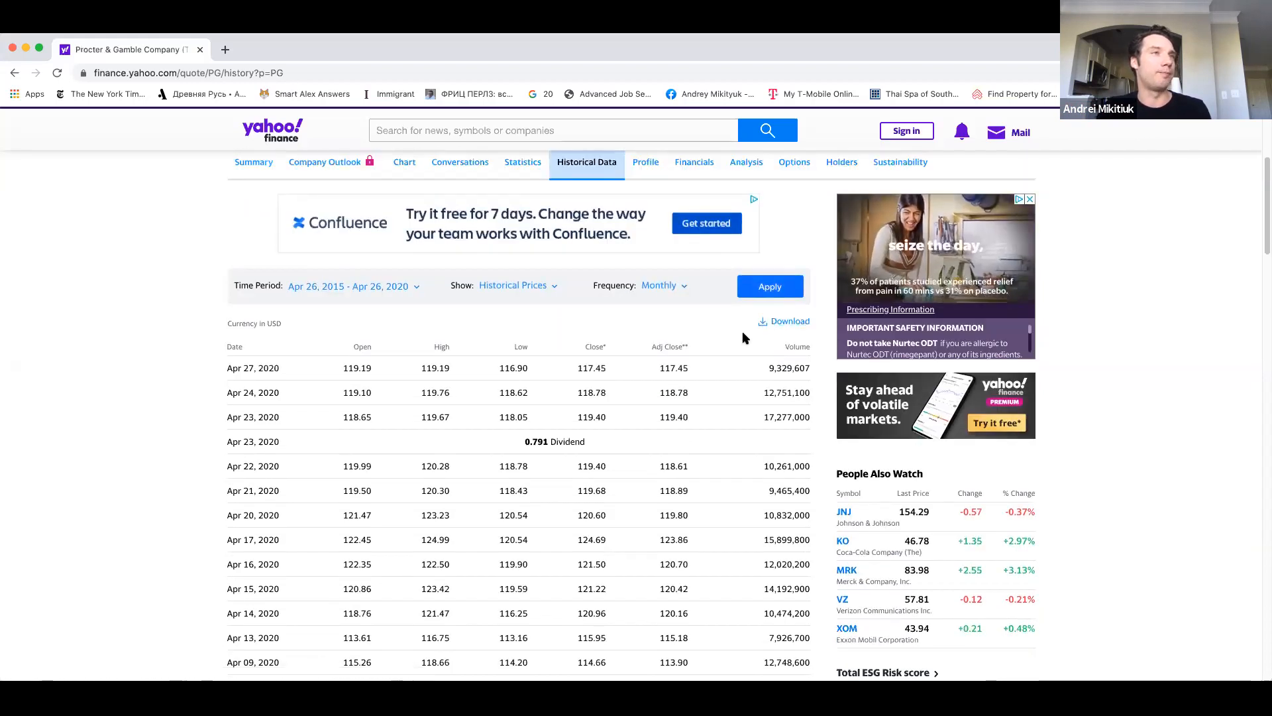
pyautogui.click(776, 323)
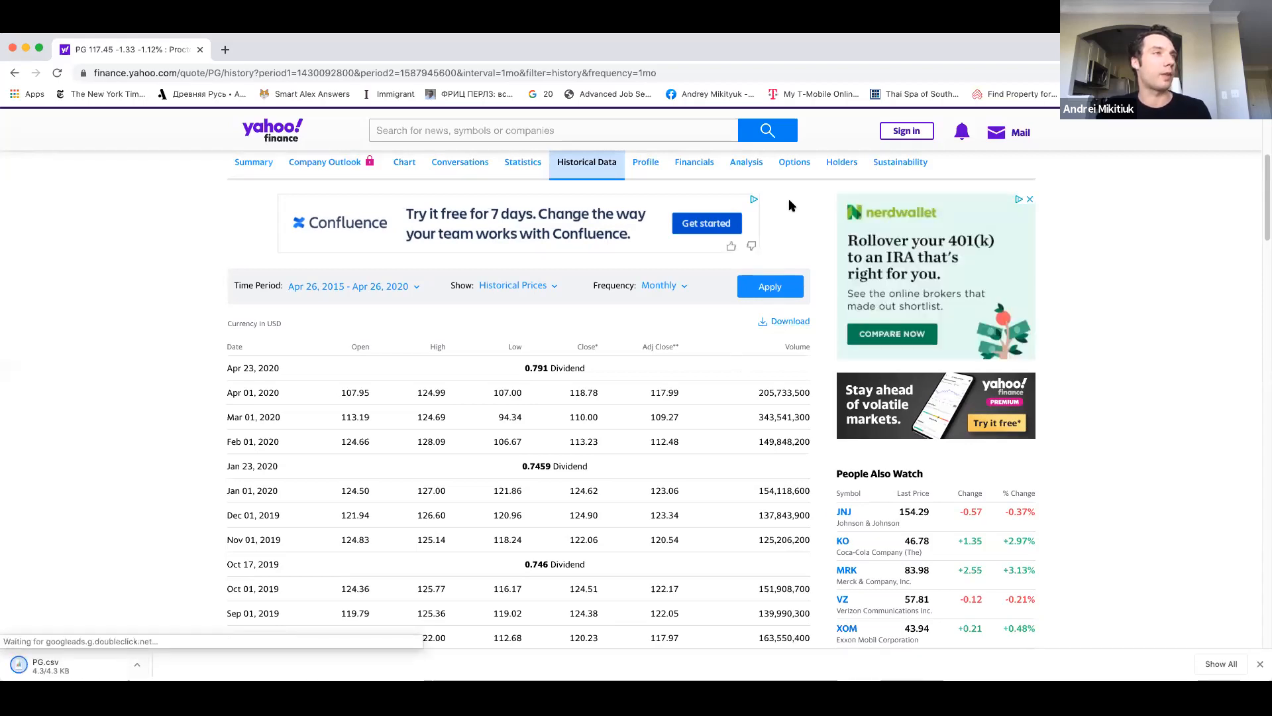
# Look up the TSLA quote and show Tesla's historical data.
pyautogui.scroll(5, 401, 222)
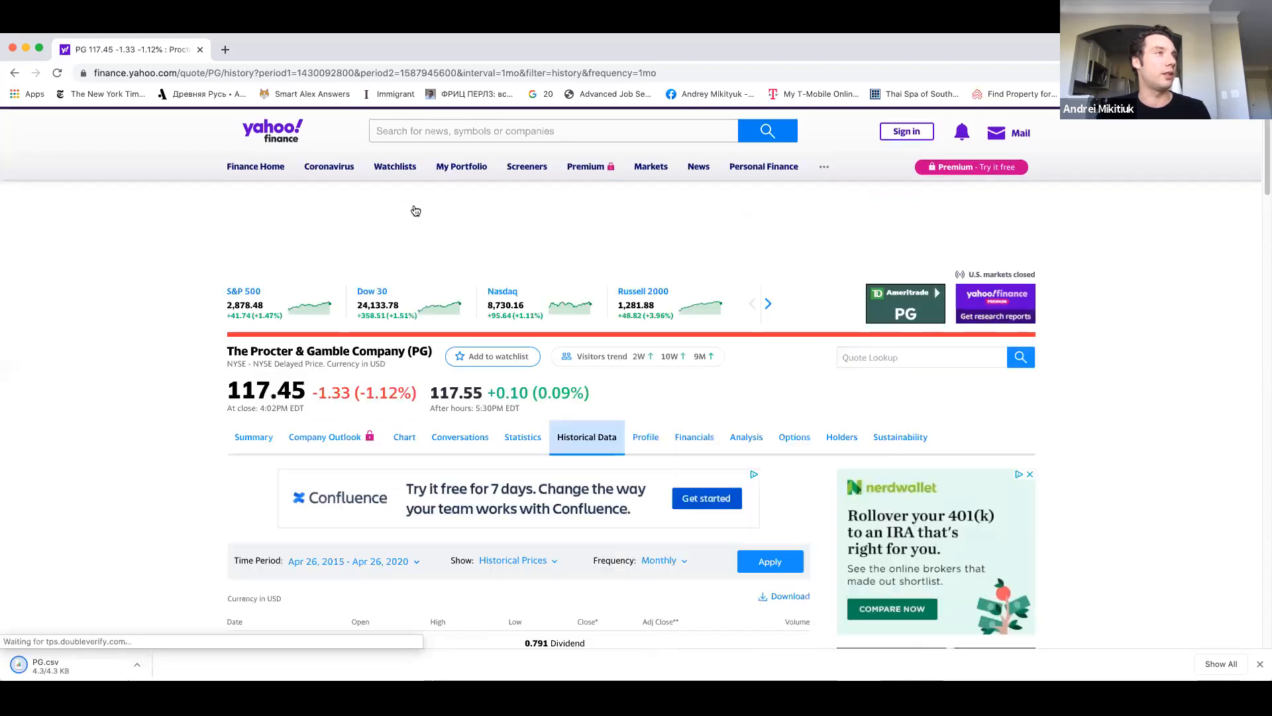
pyautogui.click(426, 140)
pyautogui.write('T')
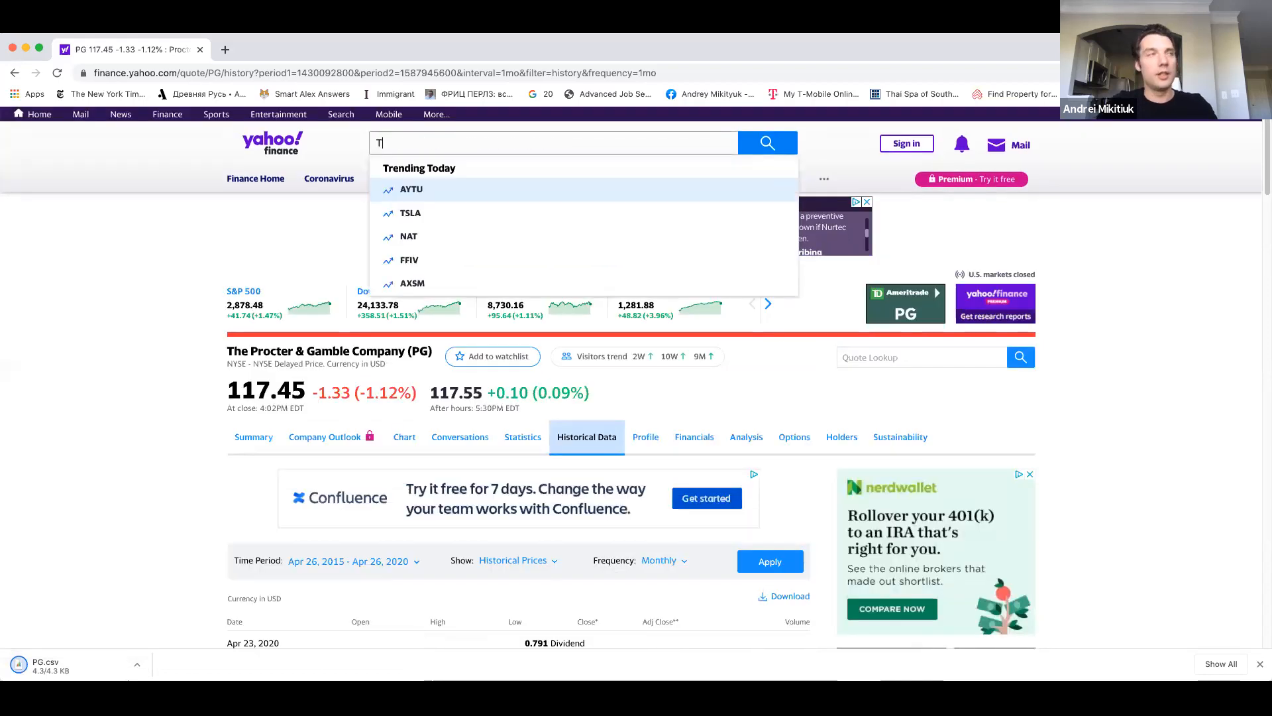
pyautogui.write('SLA')
pyautogui.press('Return')
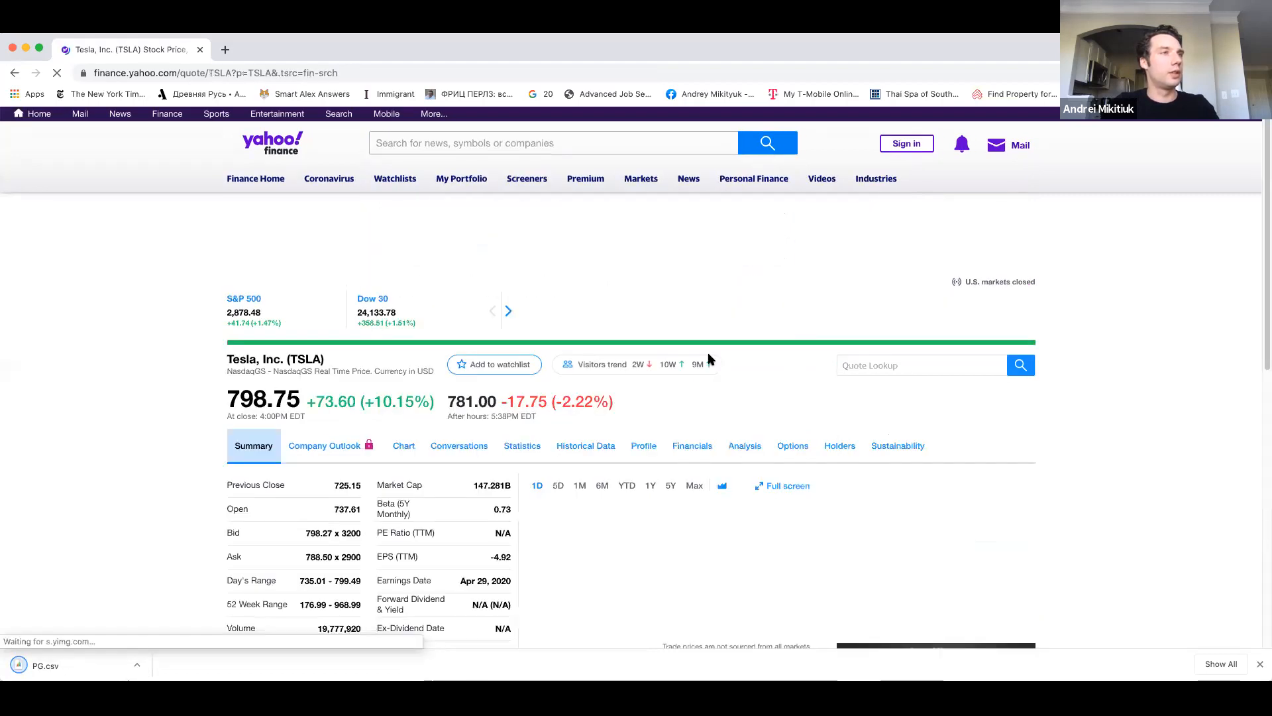
pyautogui.scroll(-2, 707, 358)
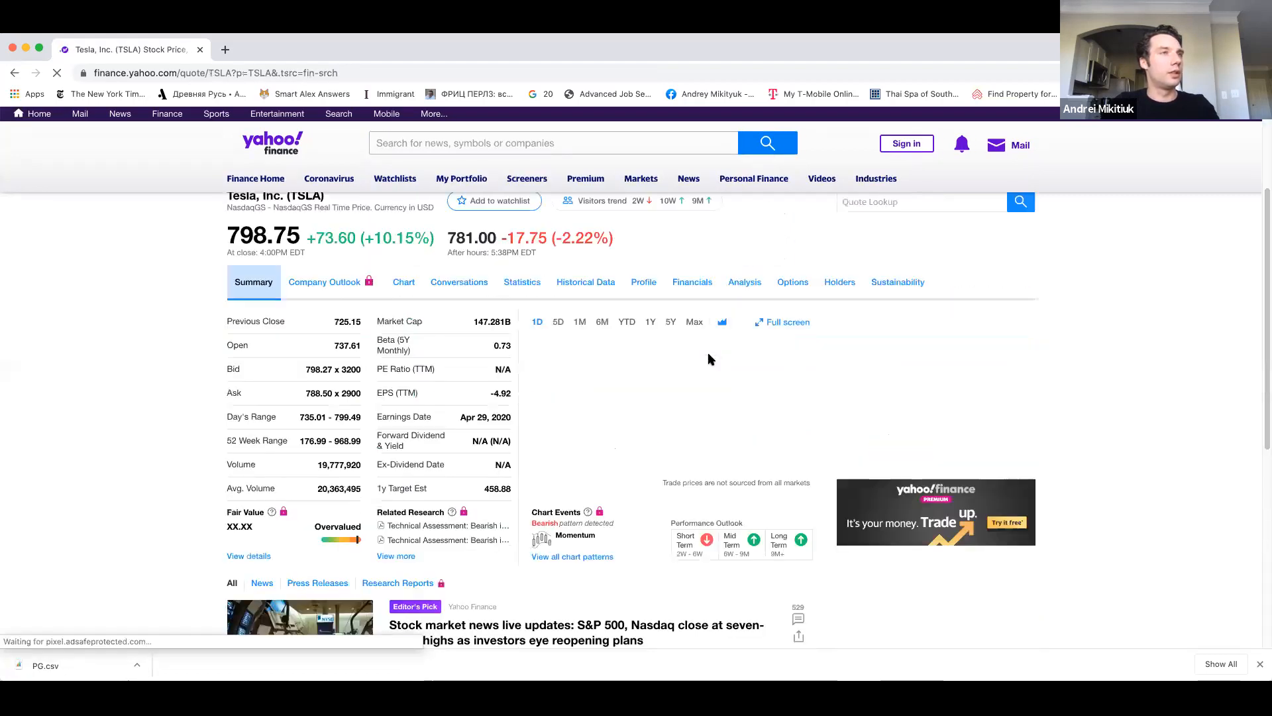
pyautogui.click(580, 286)
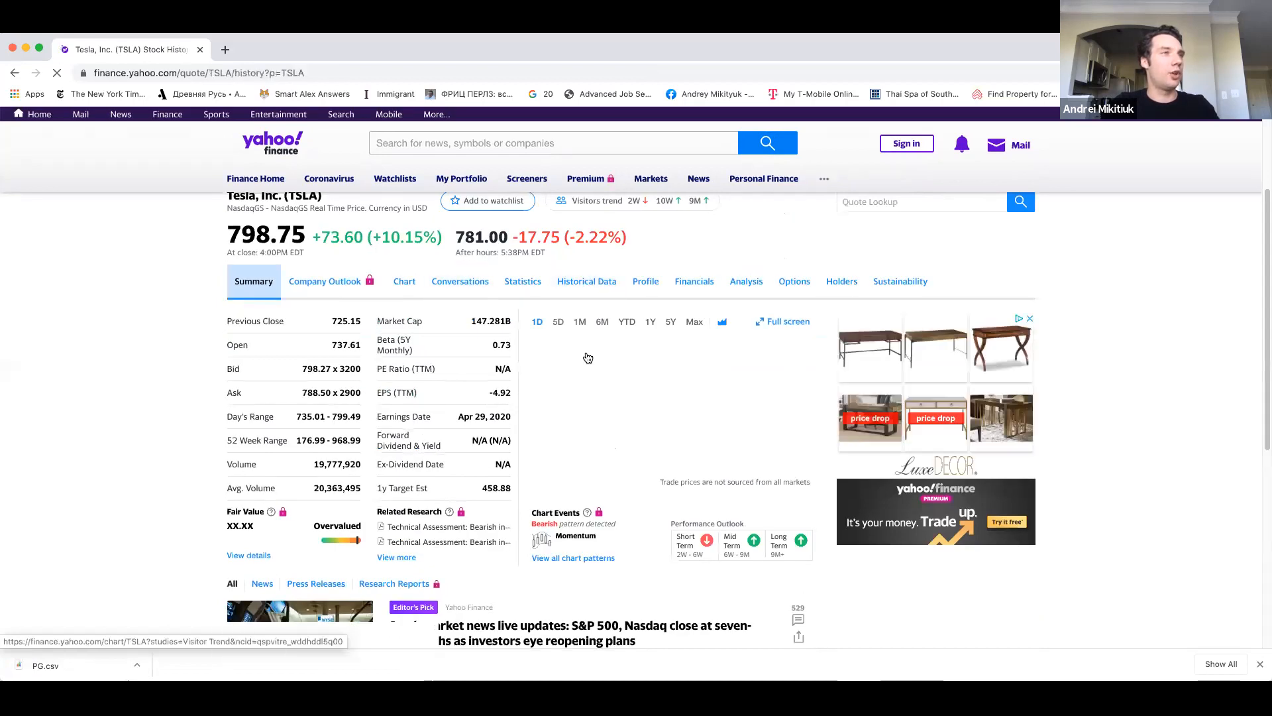
# Set Tesla's price history to a 5Y time period with Monthly frequency.
pyautogui.scroll(-2, 599, 379)
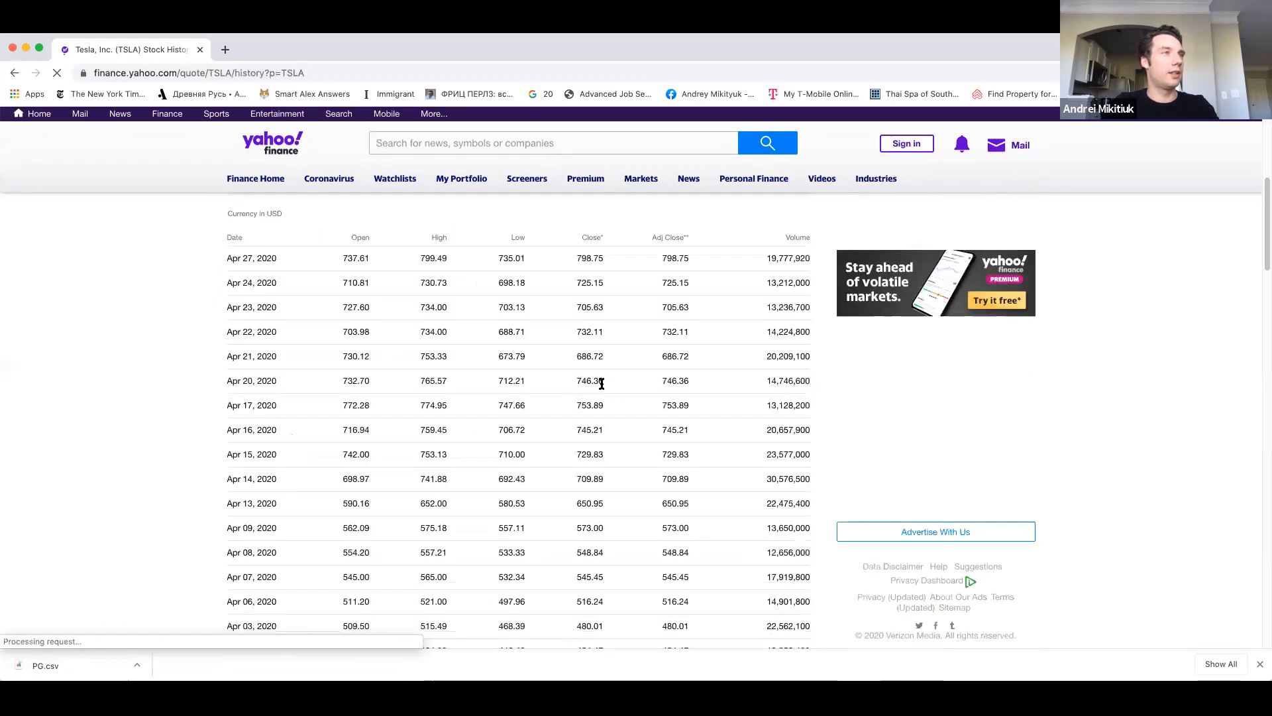
pyautogui.scroll(5, 342, 566)
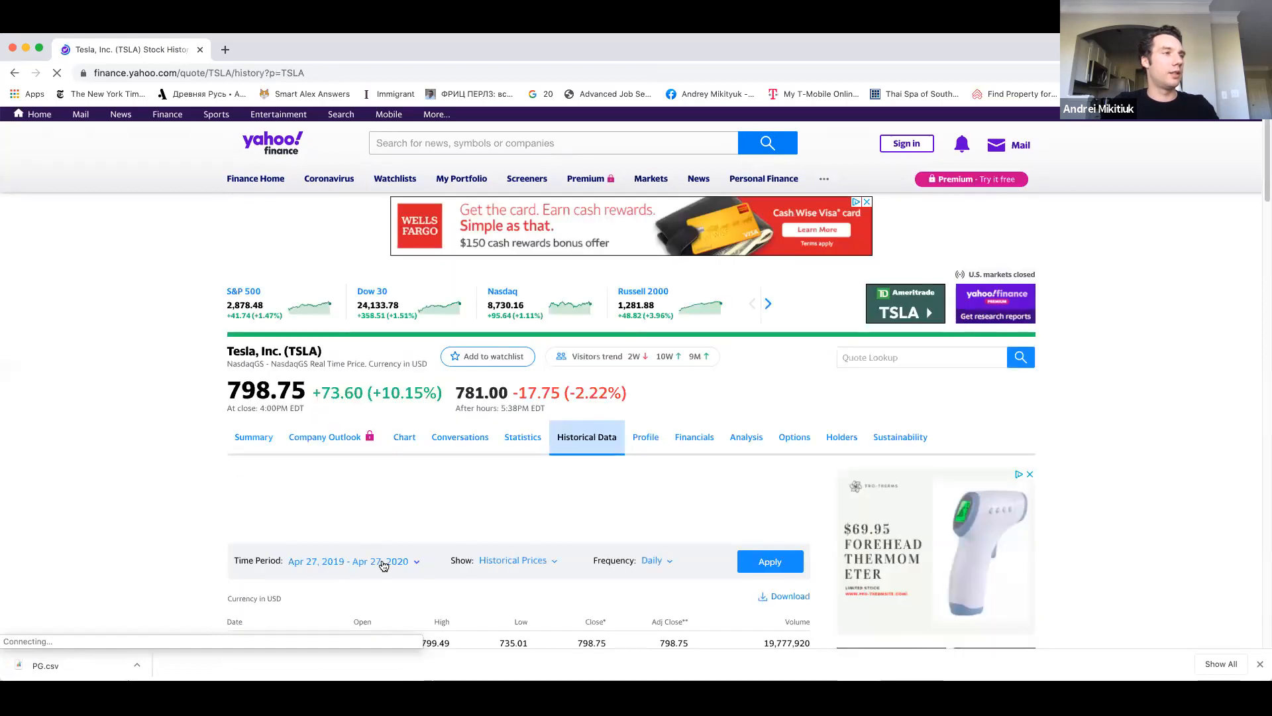
pyautogui.click(387, 561)
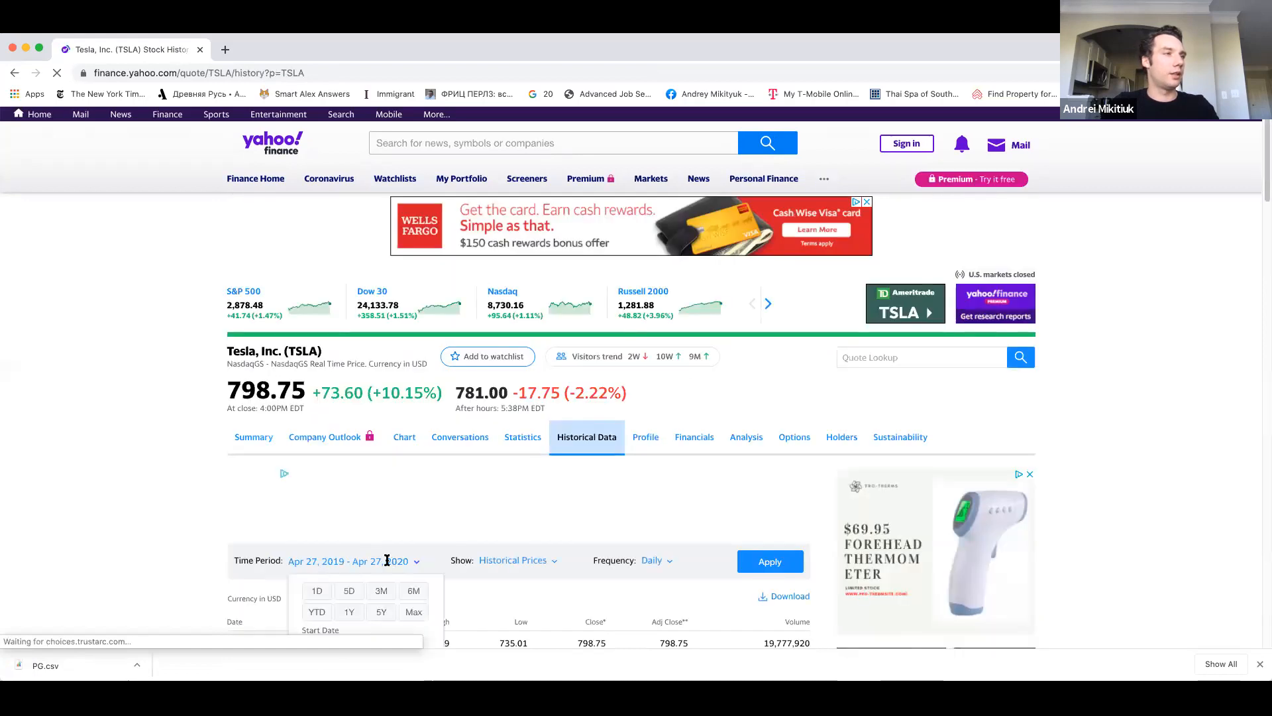
pyautogui.click(379, 612)
pyautogui.click(660, 568)
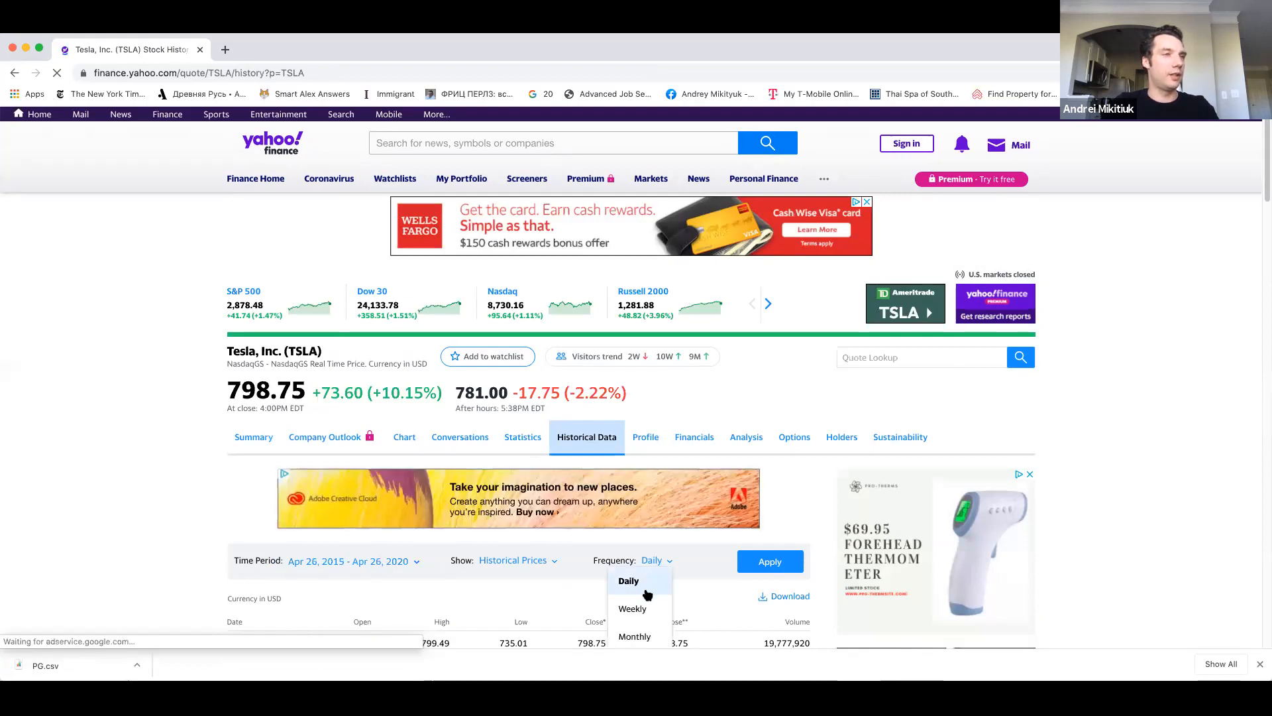
pyautogui.scroll(-2, 655, 583)
pyautogui.click(635, 546)
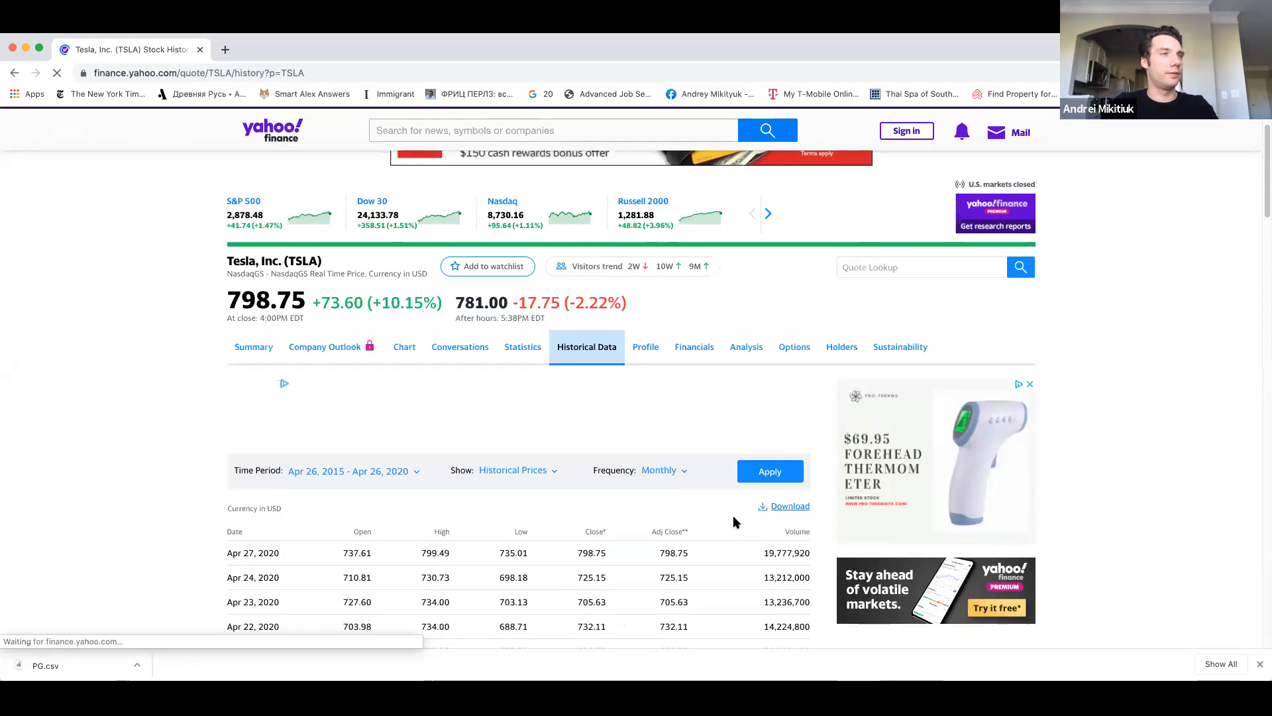
# Apply the filter settings to Tesla's price history and download the data.
pyautogui.click(769, 471)
pyautogui.click(782, 378)
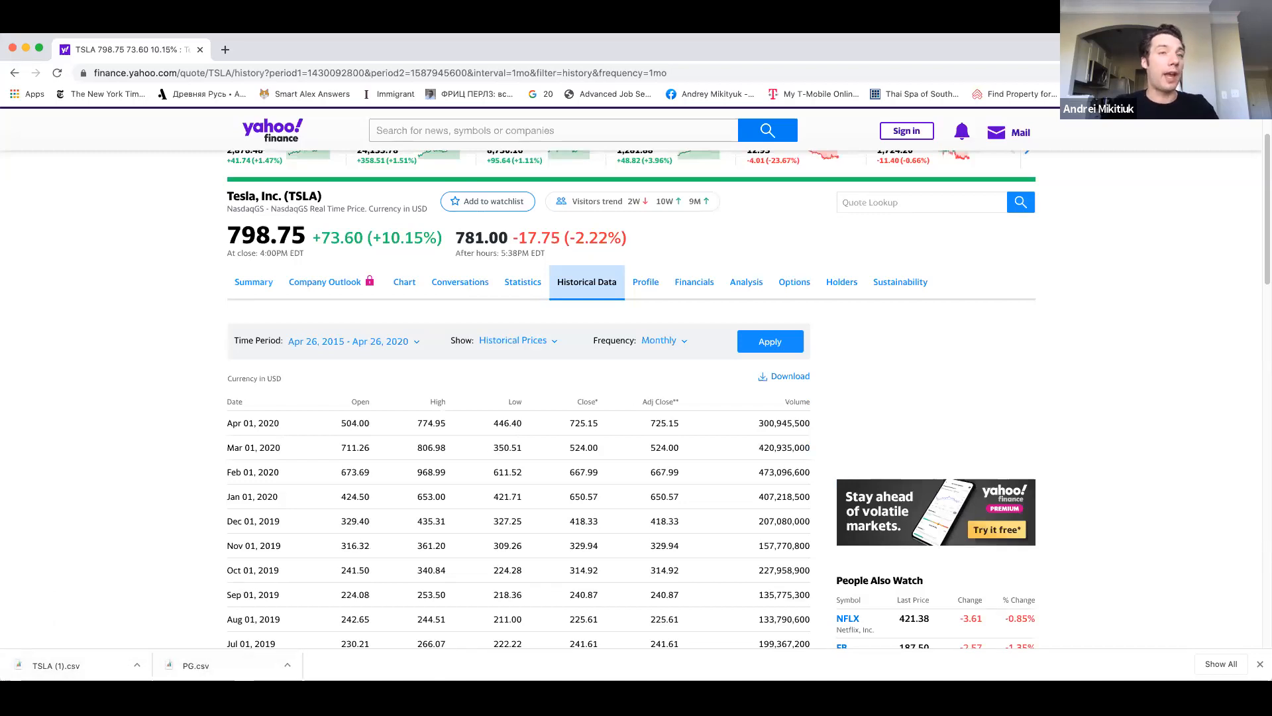
# Switch to Excel and create a new blank workbook.
pyautogui.click(960, 600)
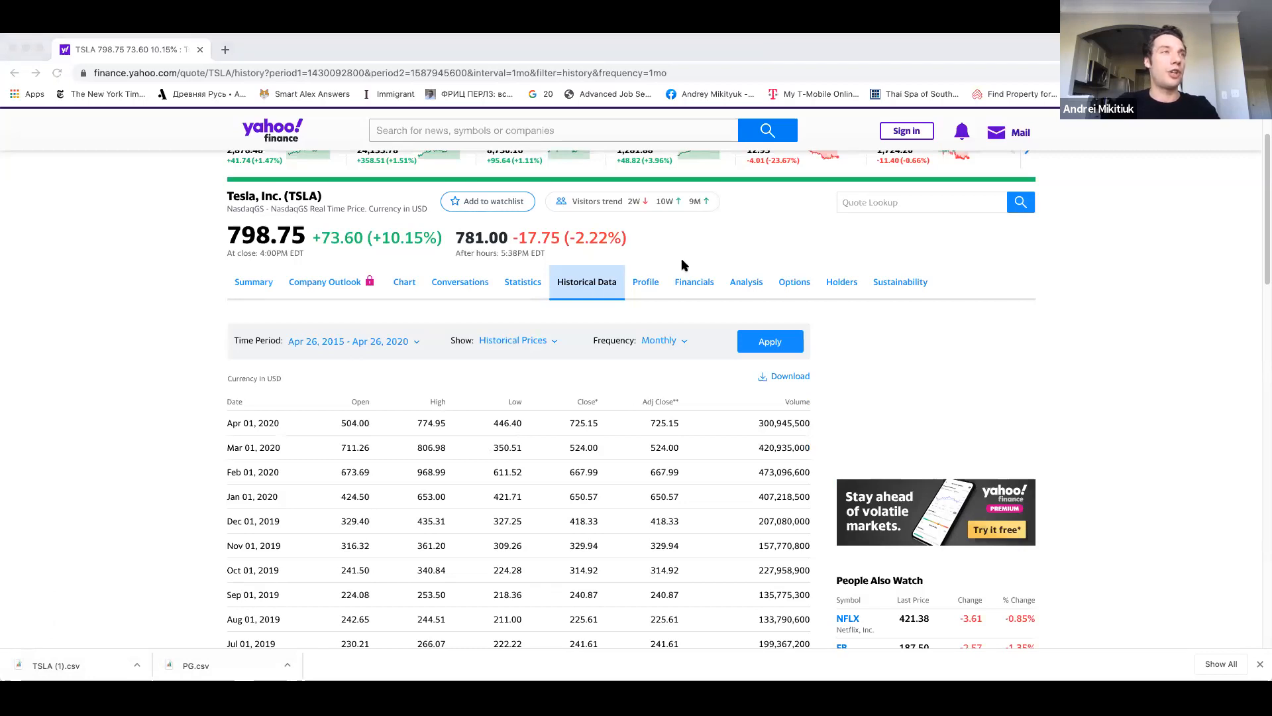
pyautogui.click(719, 496)
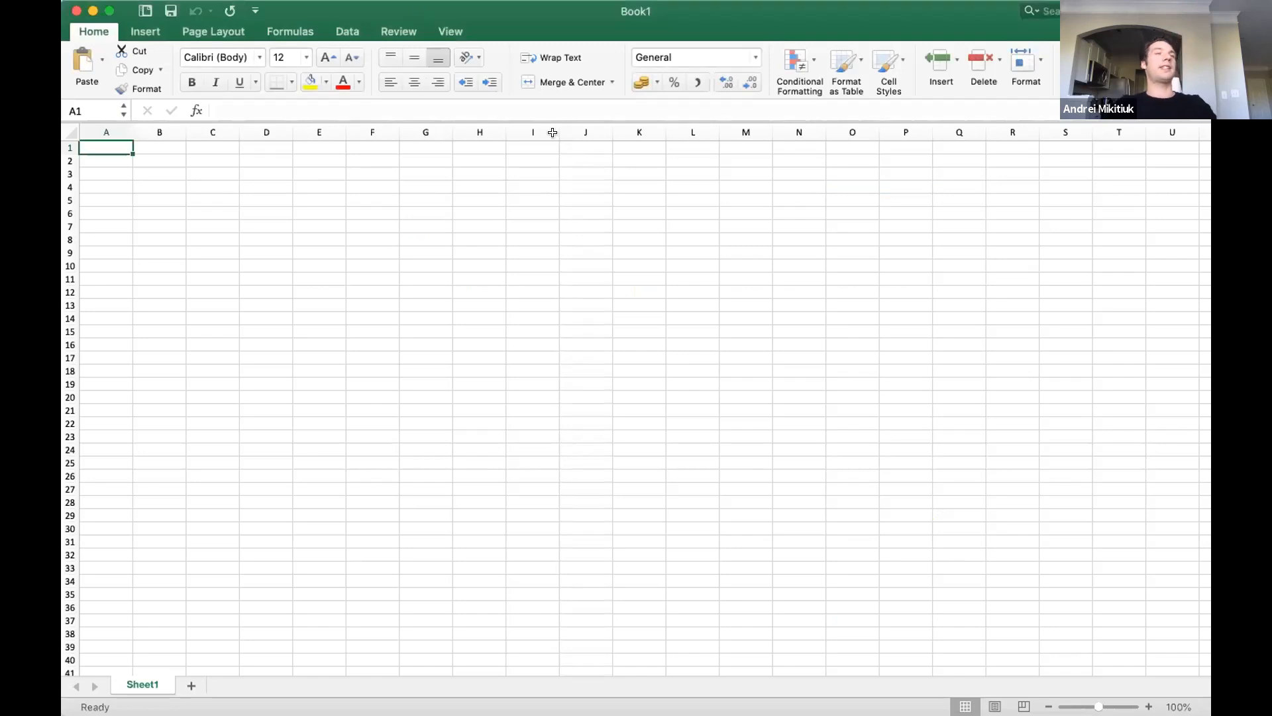
# Start a text-file import and choose TSLA (1).csv from the Downloads folder, sorted with the most recent files first.
pyautogui.click(349, 33)
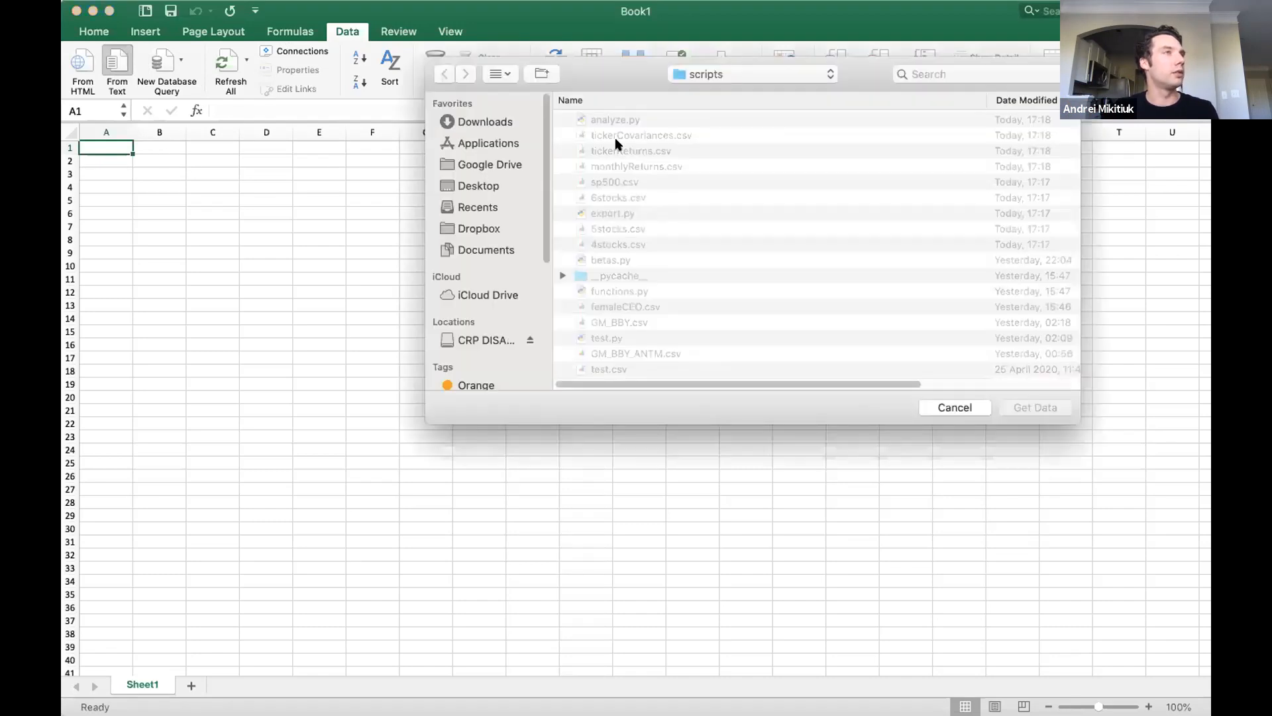
pyautogui.click(1017, 97)
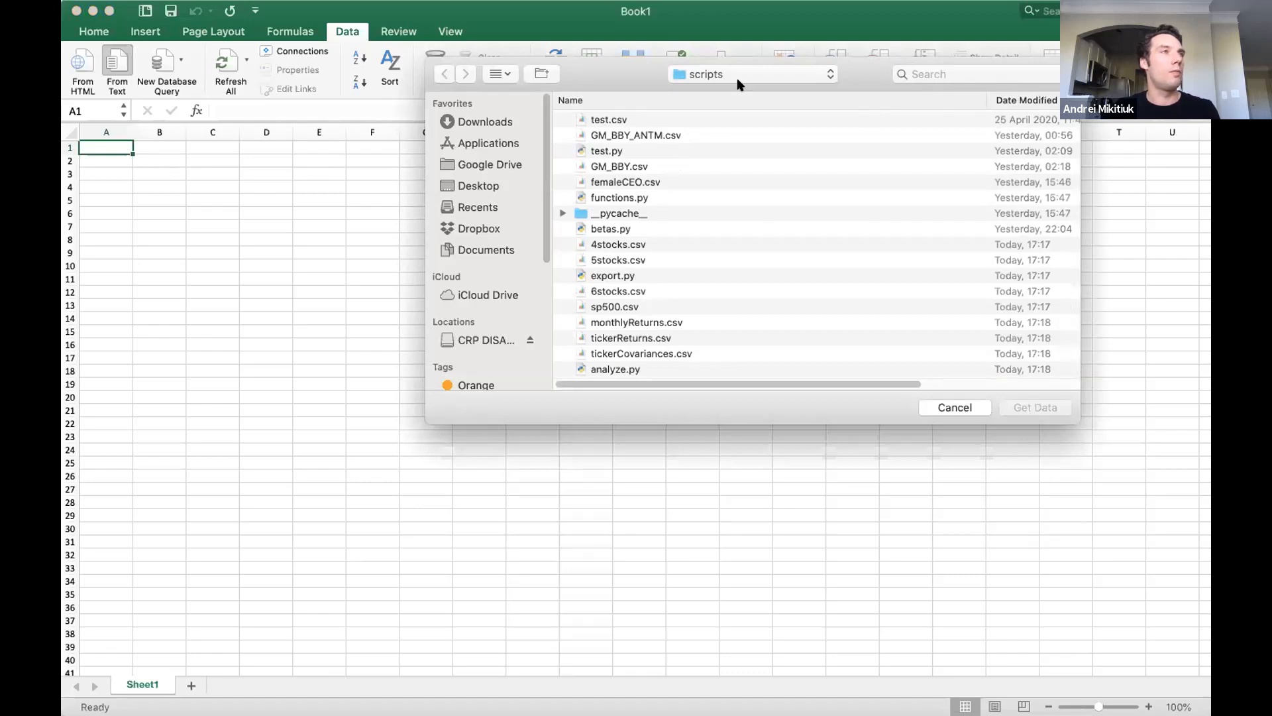
pyautogui.click(477, 122)
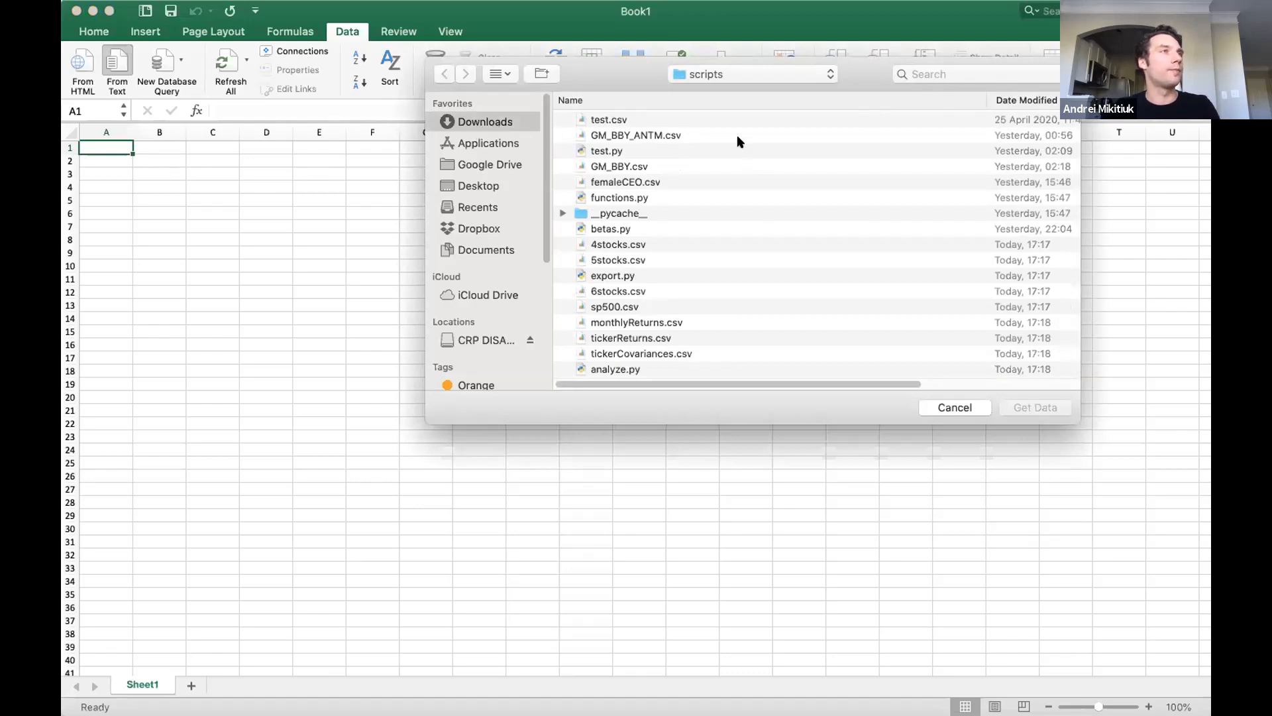
pyautogui.click(1027, 100)
pyautogui.click(633, 123)
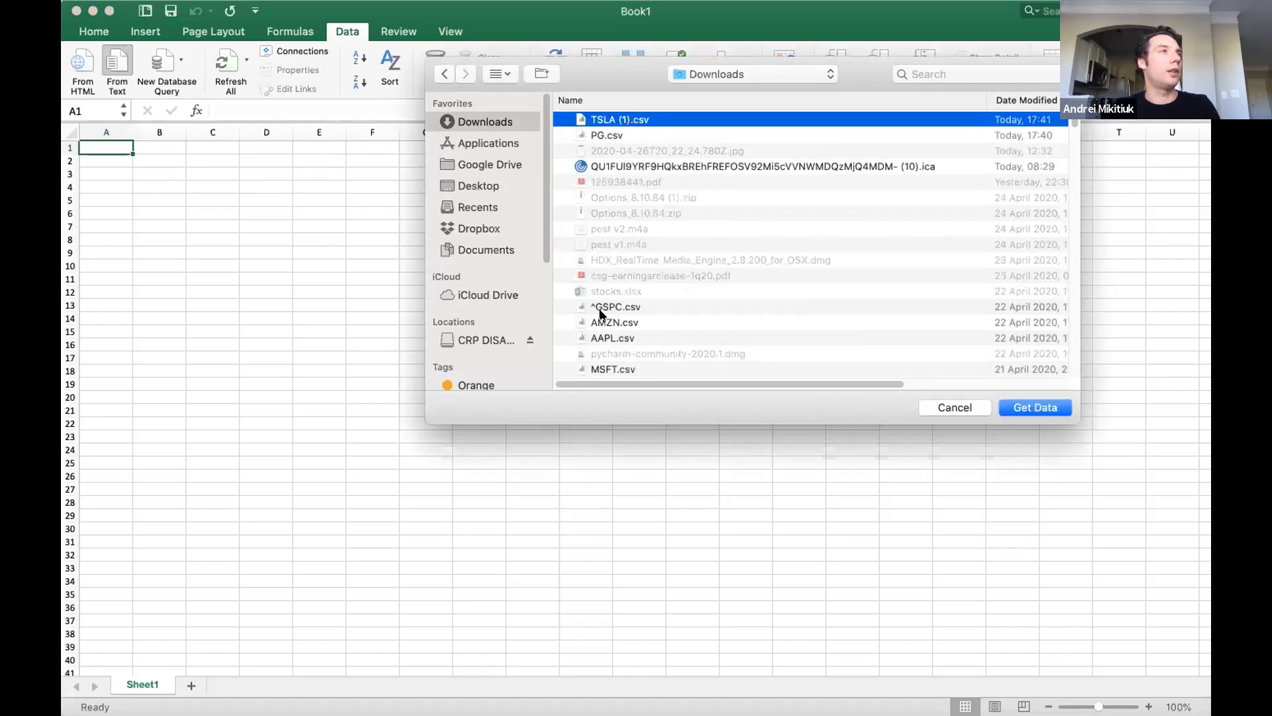
pyautogui.press('Return')
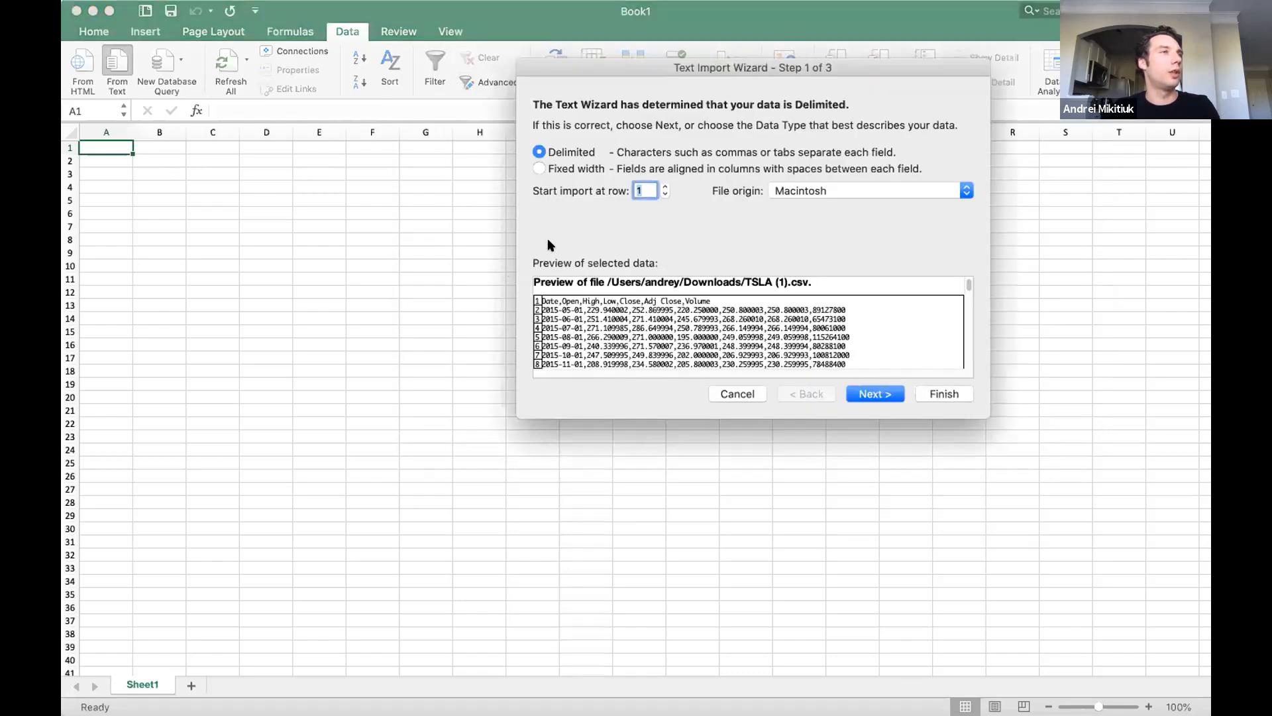
# Import the Tesla file as delimited text split by tabs and commas, placing the data in Sheet1 at cell A1.
pyautogui.click(881, 395)
pyautogui.click(877, 393)
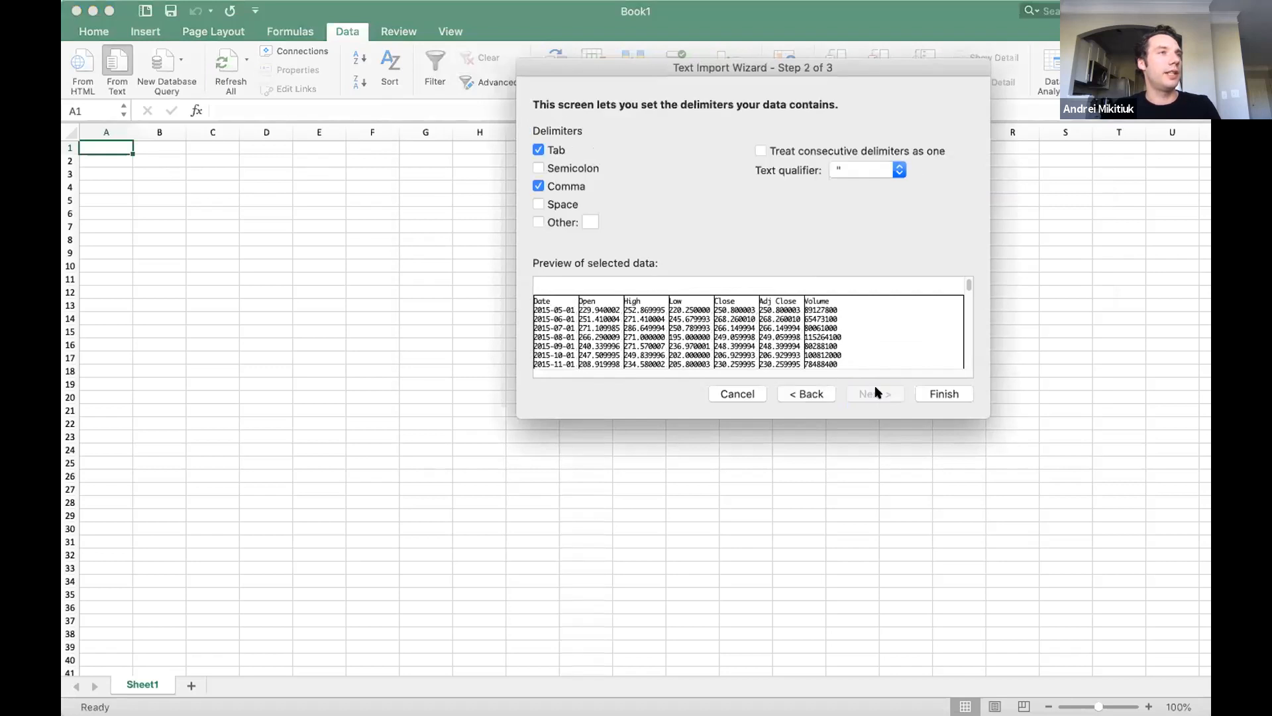
pyautogui.click(939, 394)
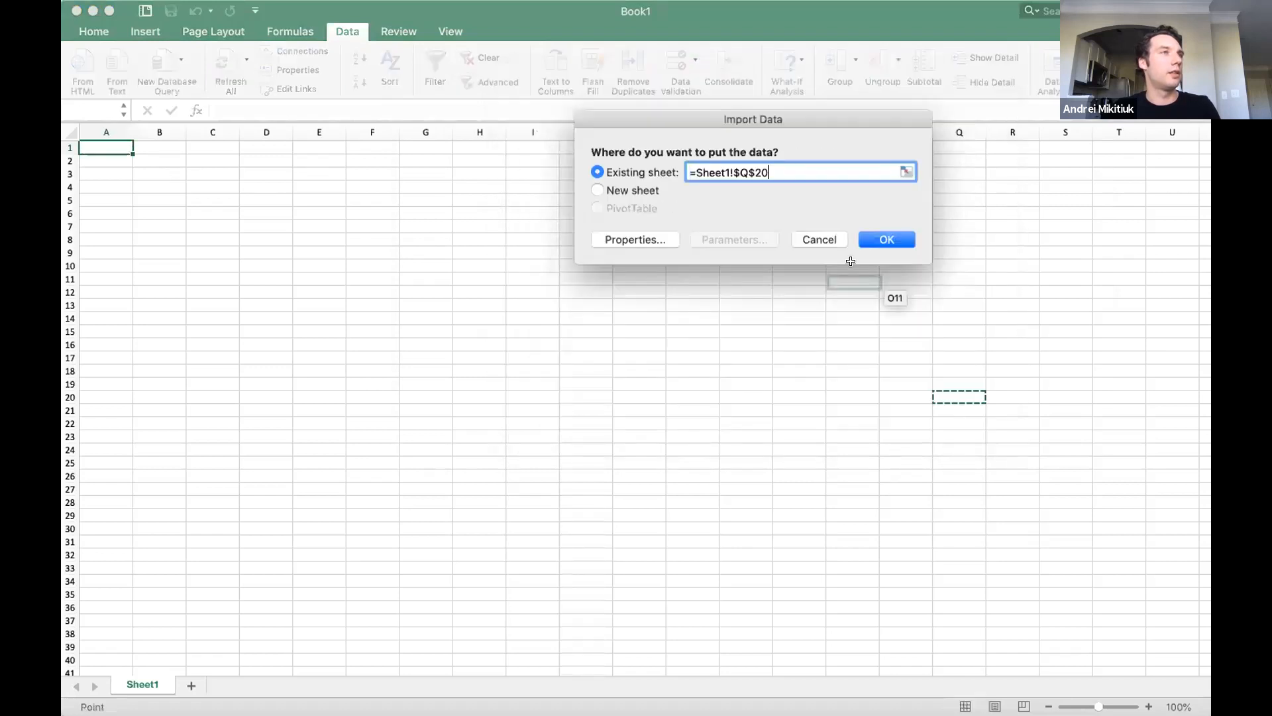
pyautogui.click(96, 142)
pyautogui.click(888, 243)
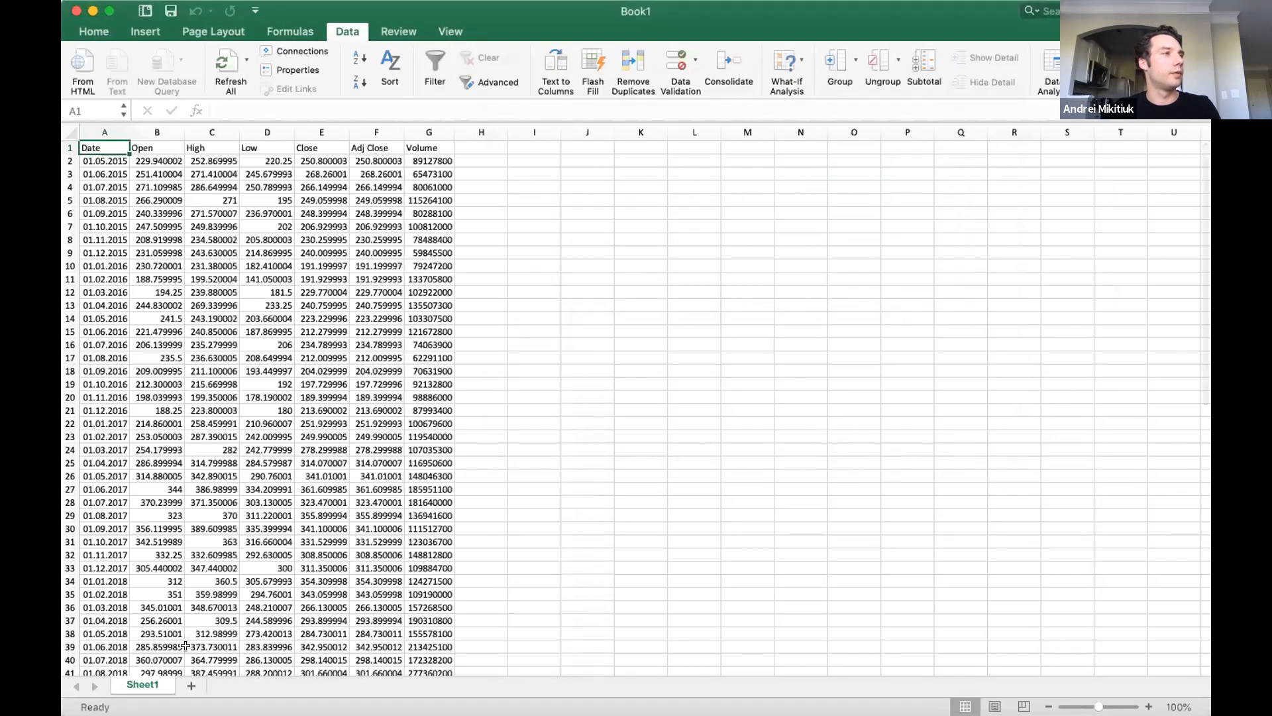
# Add a second sheet and import PG.csv into it at cell A1, adding comma as a delimiter.
pyautogui.click(191, 685)
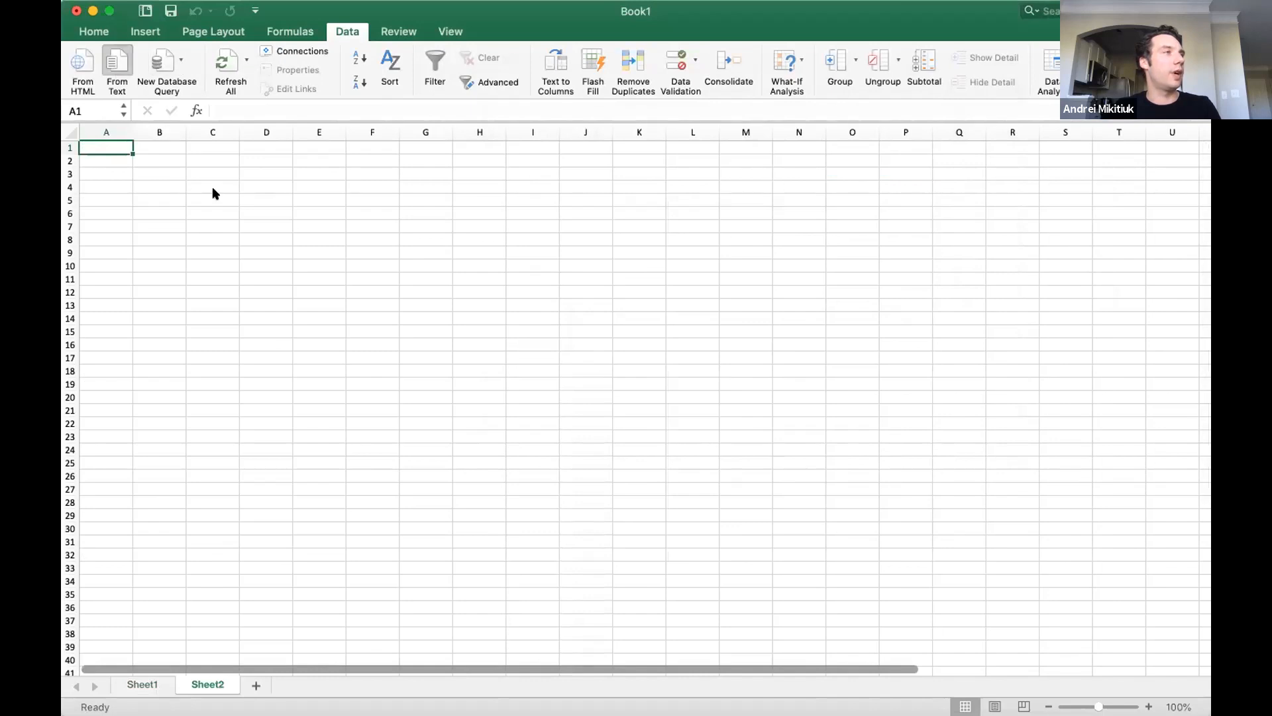
pyautogui.doubleClick(601, 132)
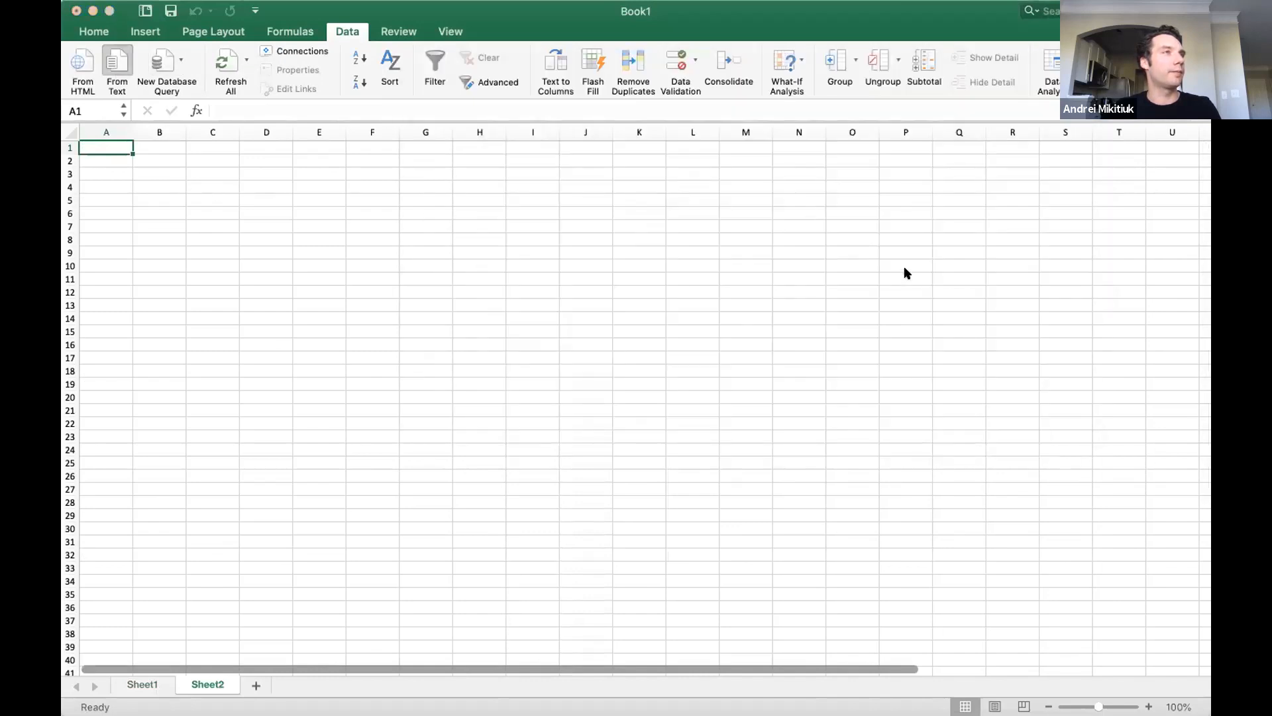
pyautogui.click(872, 393)
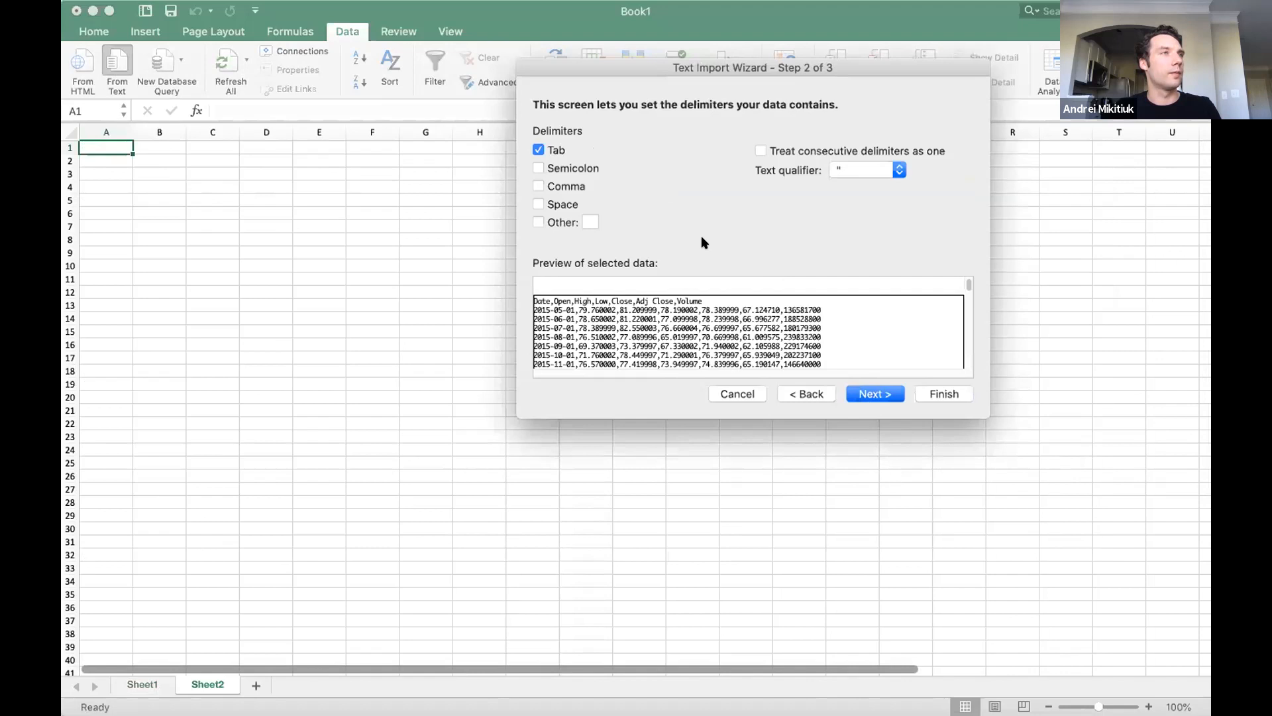
pyautogui.click(570, 186)
pyautogui.click(880, 394)
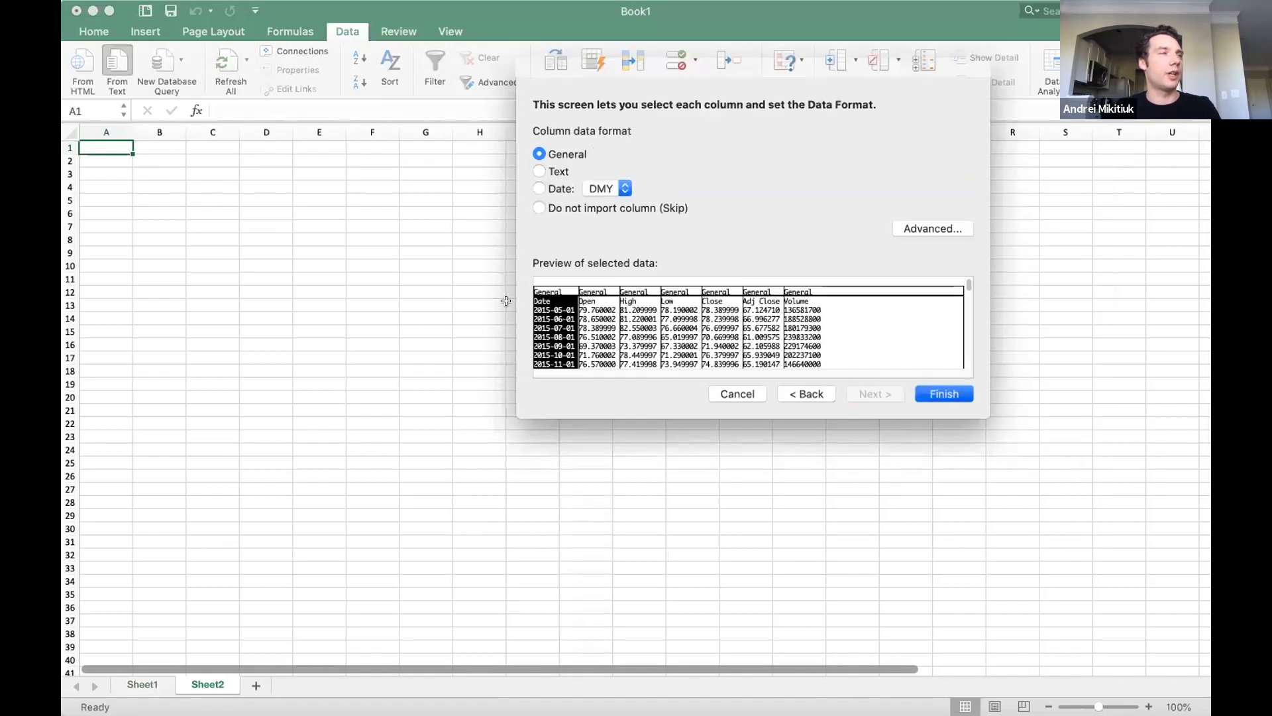
pyautogui.press('Return')
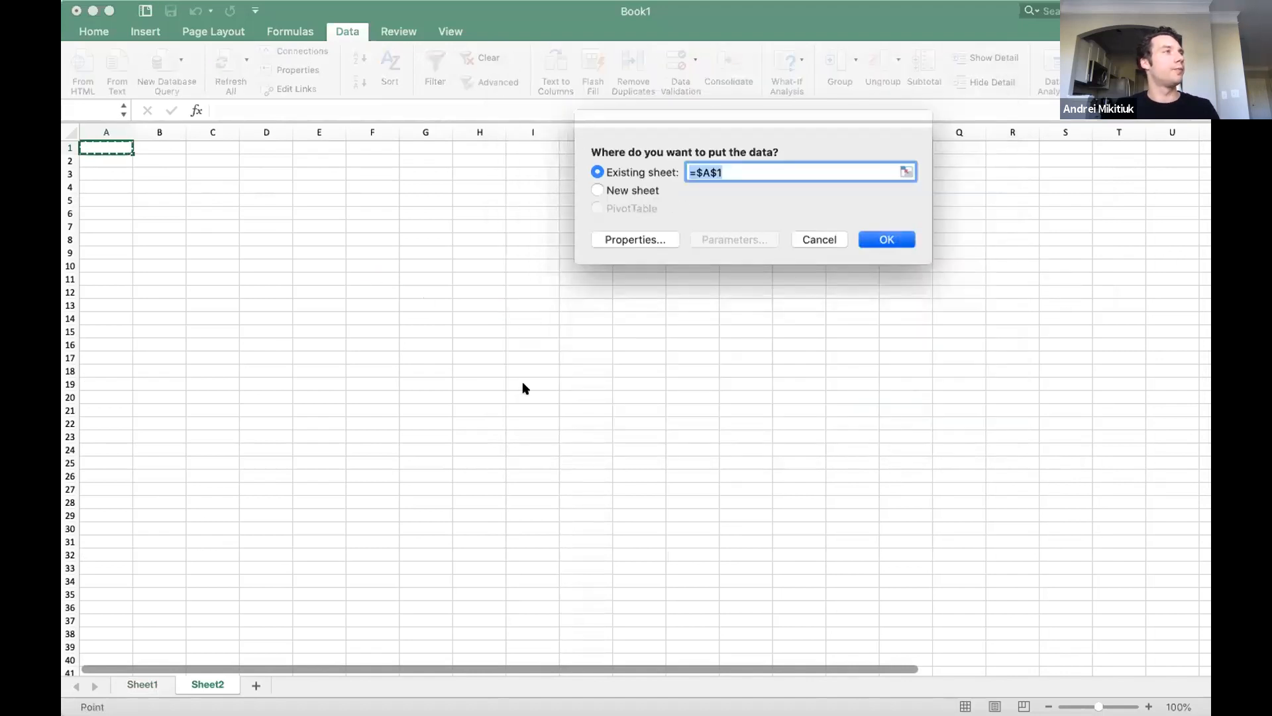
pyautogui.press('Return')
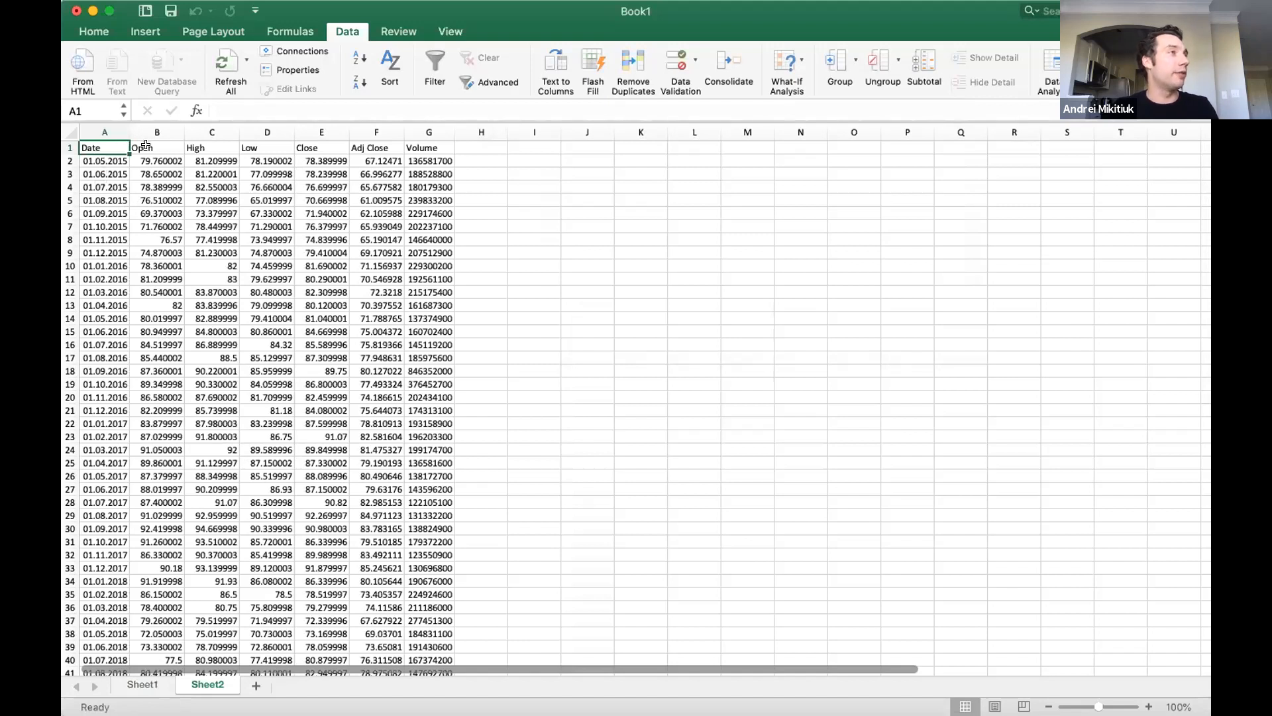
# Review the imported PG price columns, from Open through Close, and the monthly dates.
pyautogui.moveTo(144, 147); pyautogui.dragTo(143, 254)
pyautogui.moveTo(197, 147); pyautogui.dragTo(287, 226)
pyautogui.moveTo(312, 145); pyautogui.dragTo(314, 199)
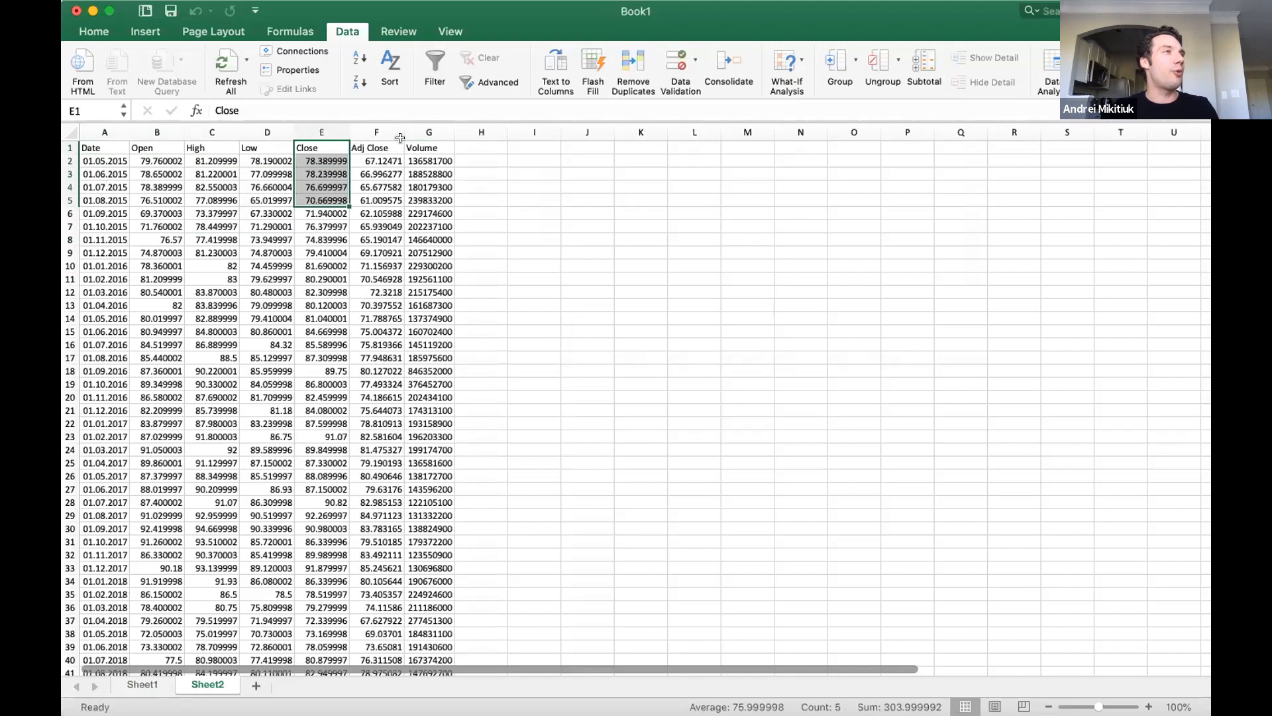
pyautogui.moveTo(330, 157); pyautogui.dragTo(308, 237)
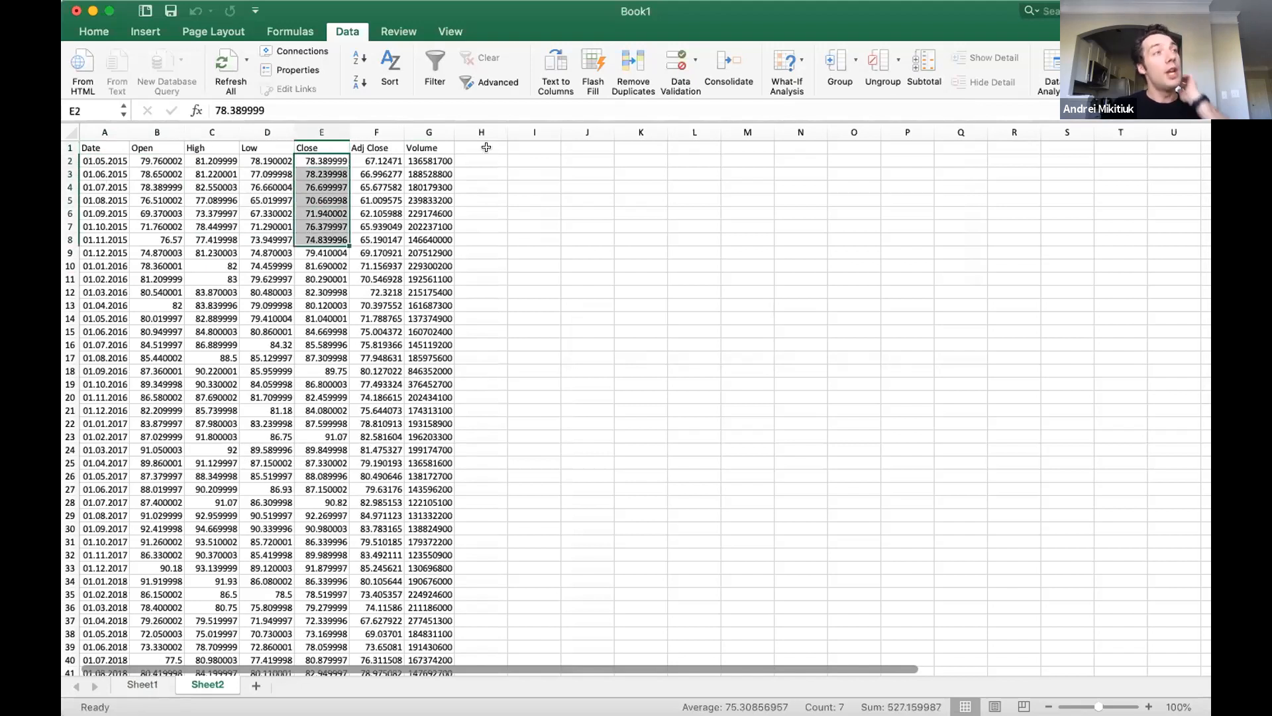
pyautogui.click(487, 147)
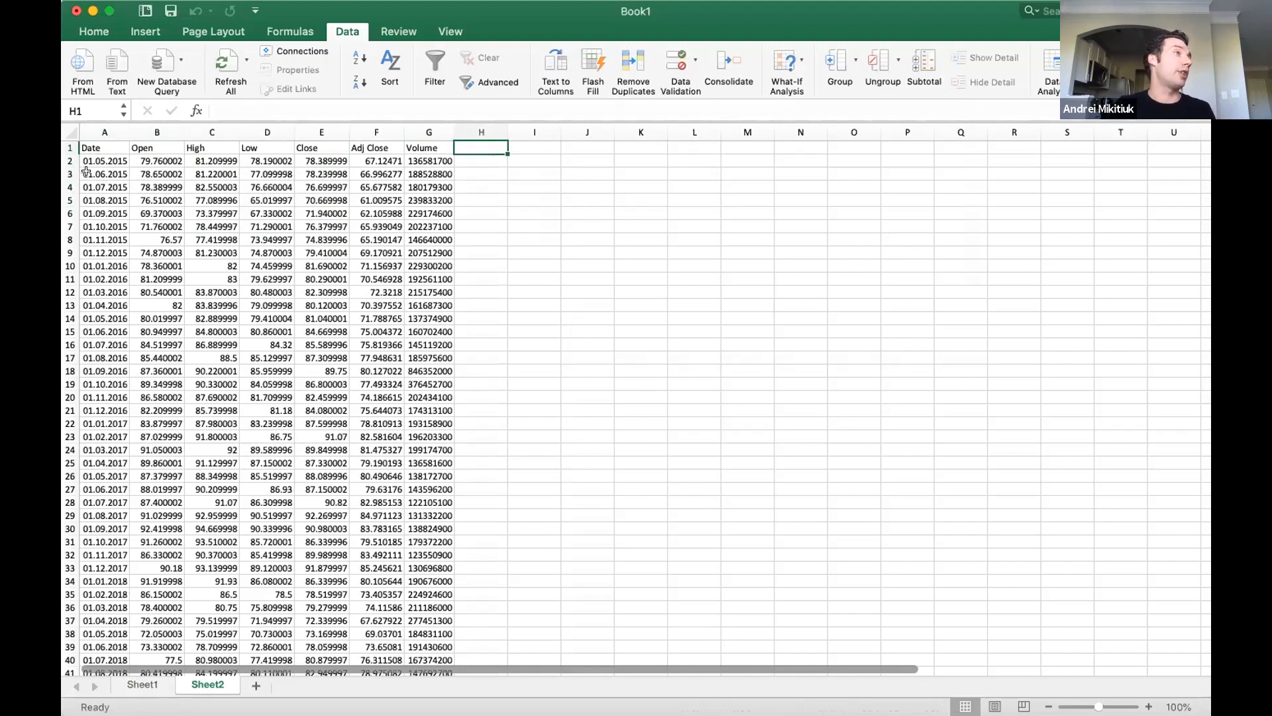
pyautogui.moveTo(99, 159); pyautogui.dragTo(106, 187)
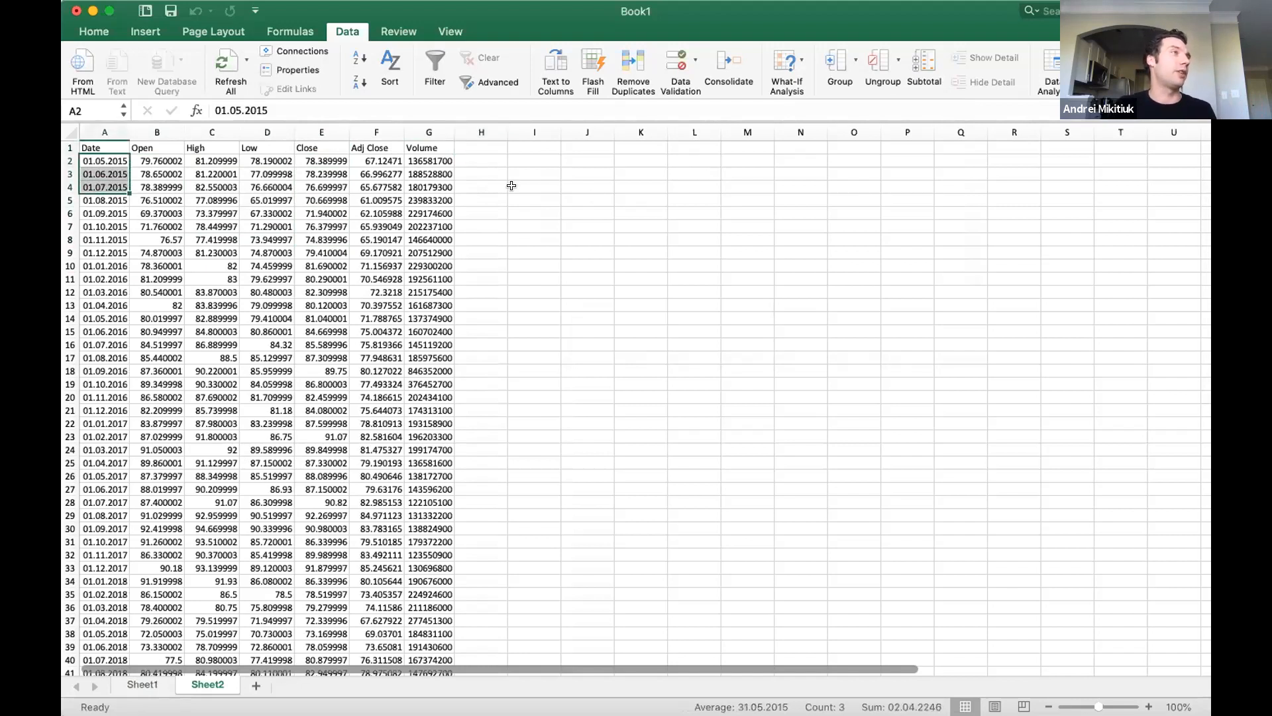
# Add the column header Returns in cell H1 of the PG data.
pyautogui.click(481, 151)
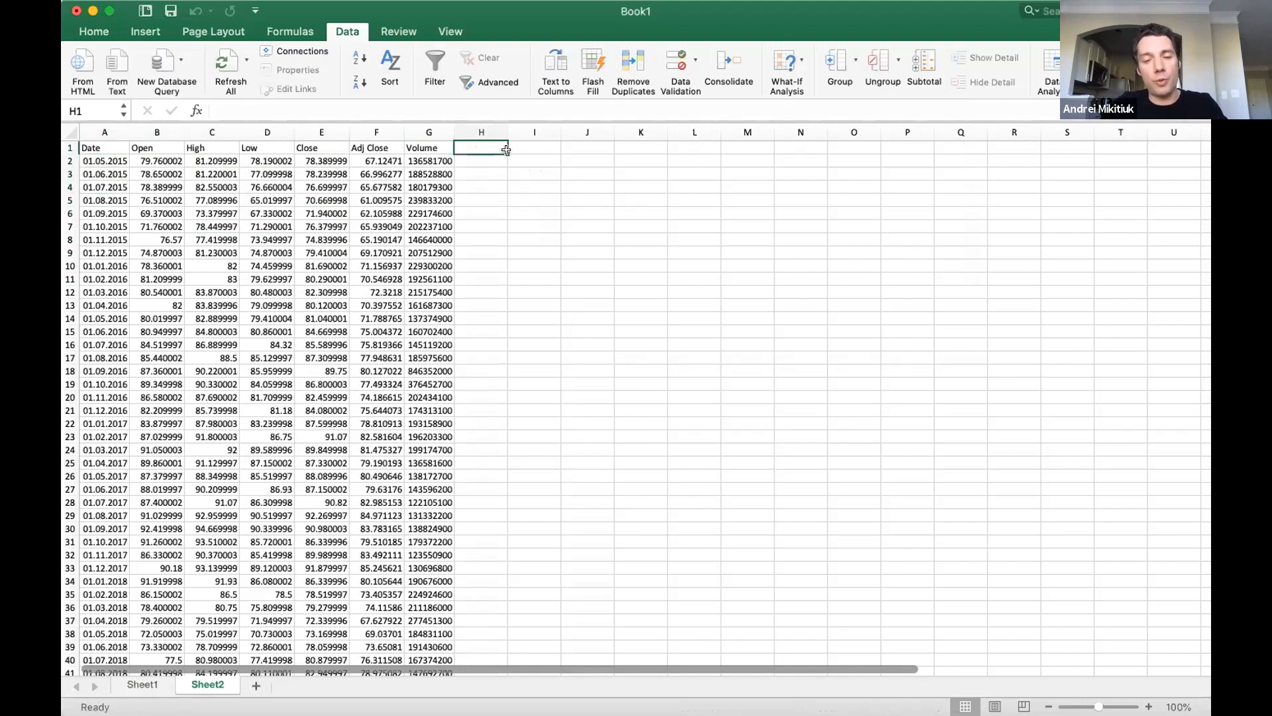
pyautogui.write('Returns')
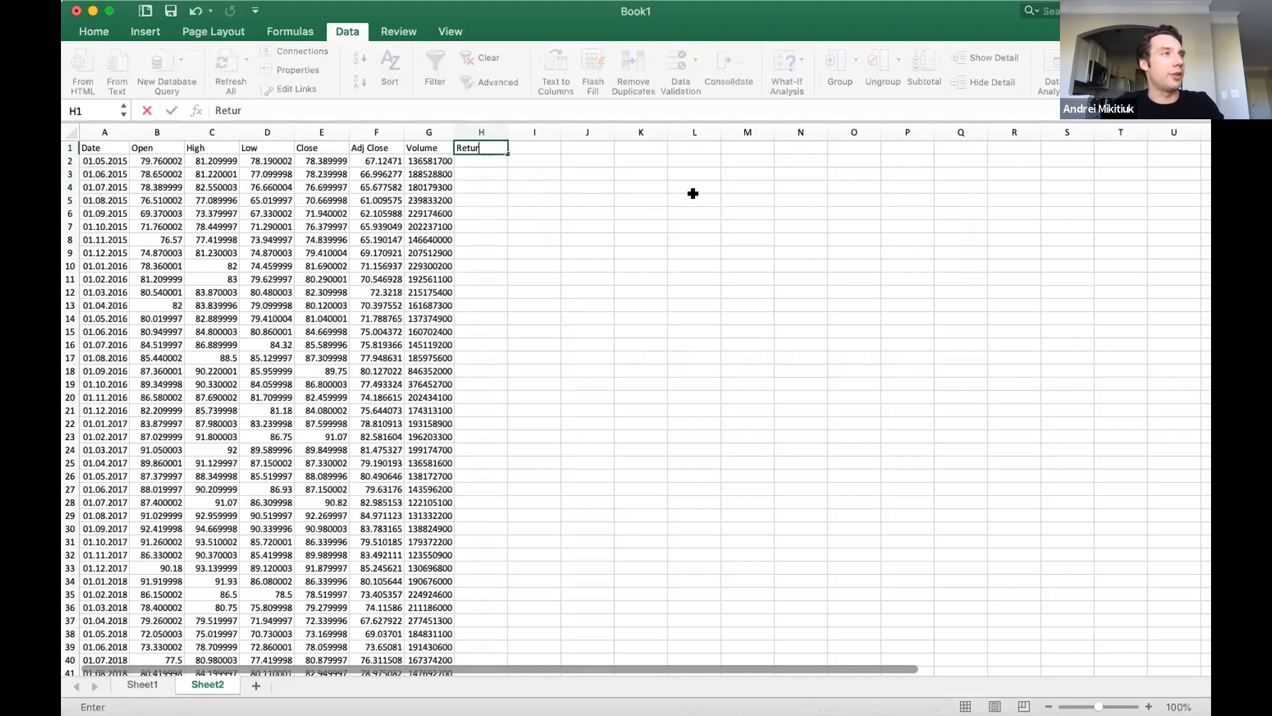
pyautogui.press('Return')
pyautogui.press('Return')
# Calculate the monthly return in H3 with =(E3-E2)/E2 and fill the formula down the Returns column.
pyautogui.write('=(')
pyautogui.press('Left')
pyautogui.press('Left')
pyautogui.press('Left')
pyautogui.write('-')
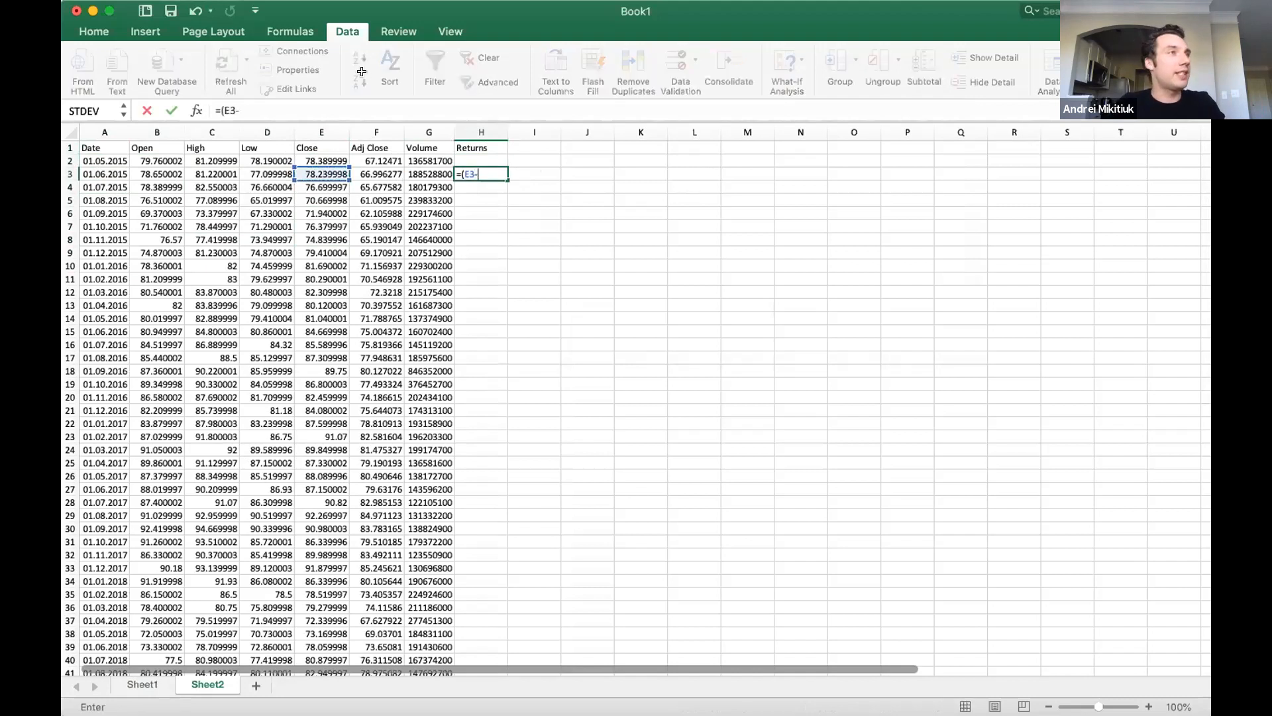
pyautogui.click(321, 161)
pyautogui.write('\\')
pyautogui.press('BackSpace')
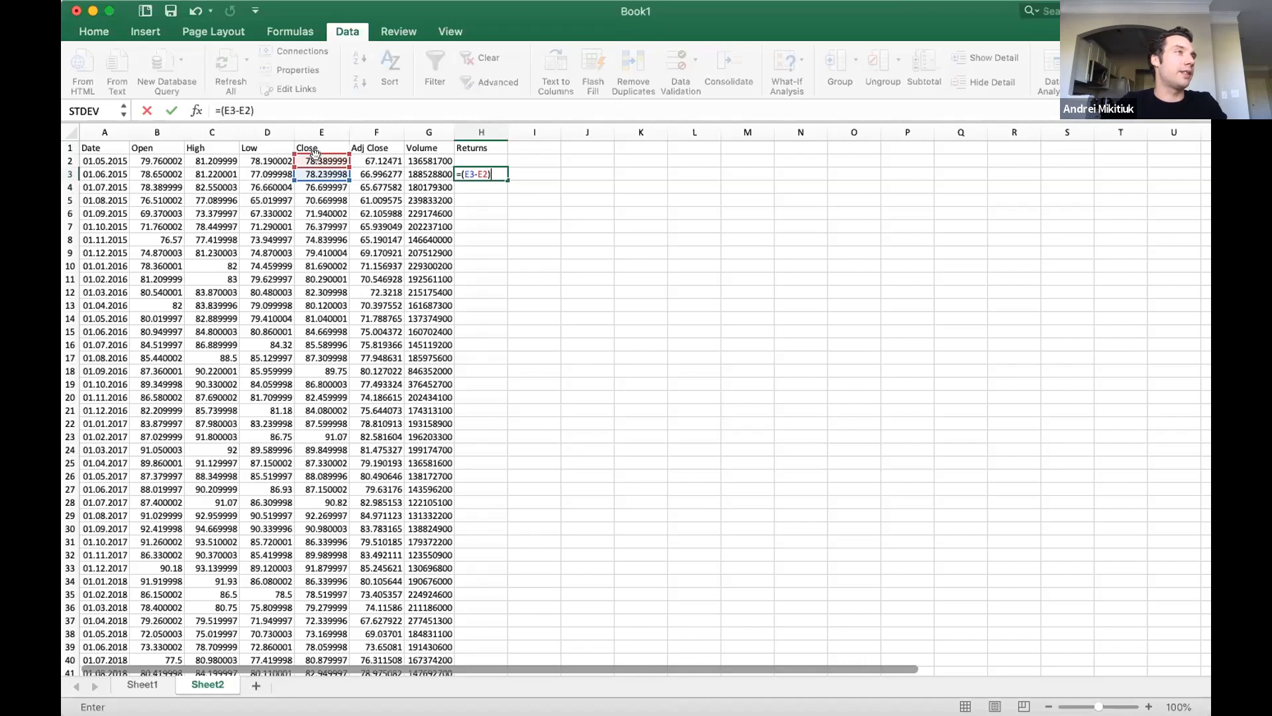
pyautogui.write('/E2')
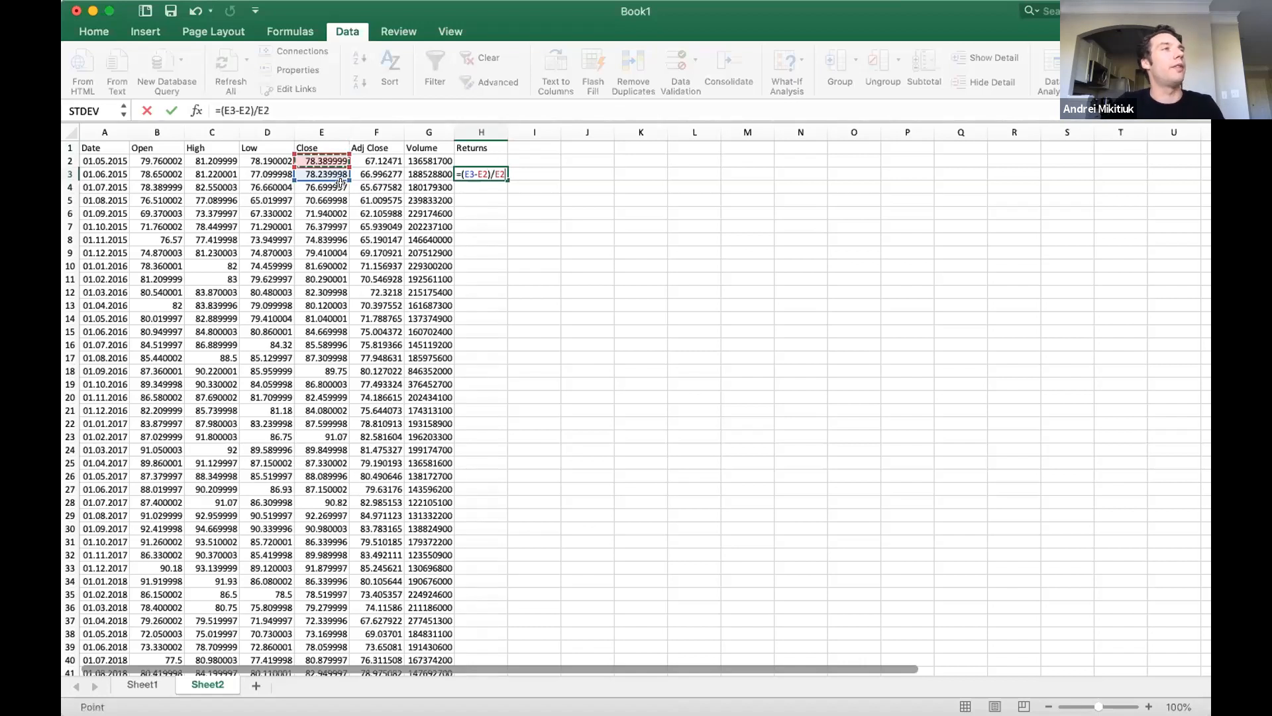
pyautogui.press('Return')
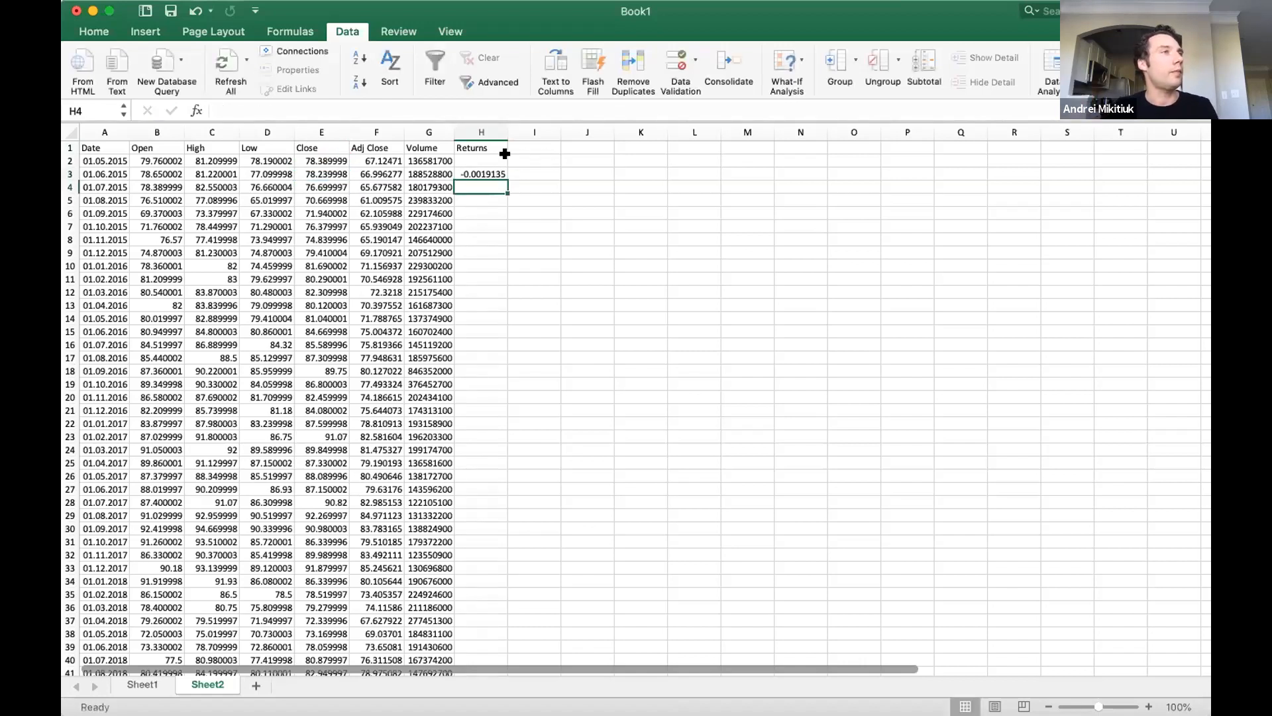
pyautogui.click(489, 173)
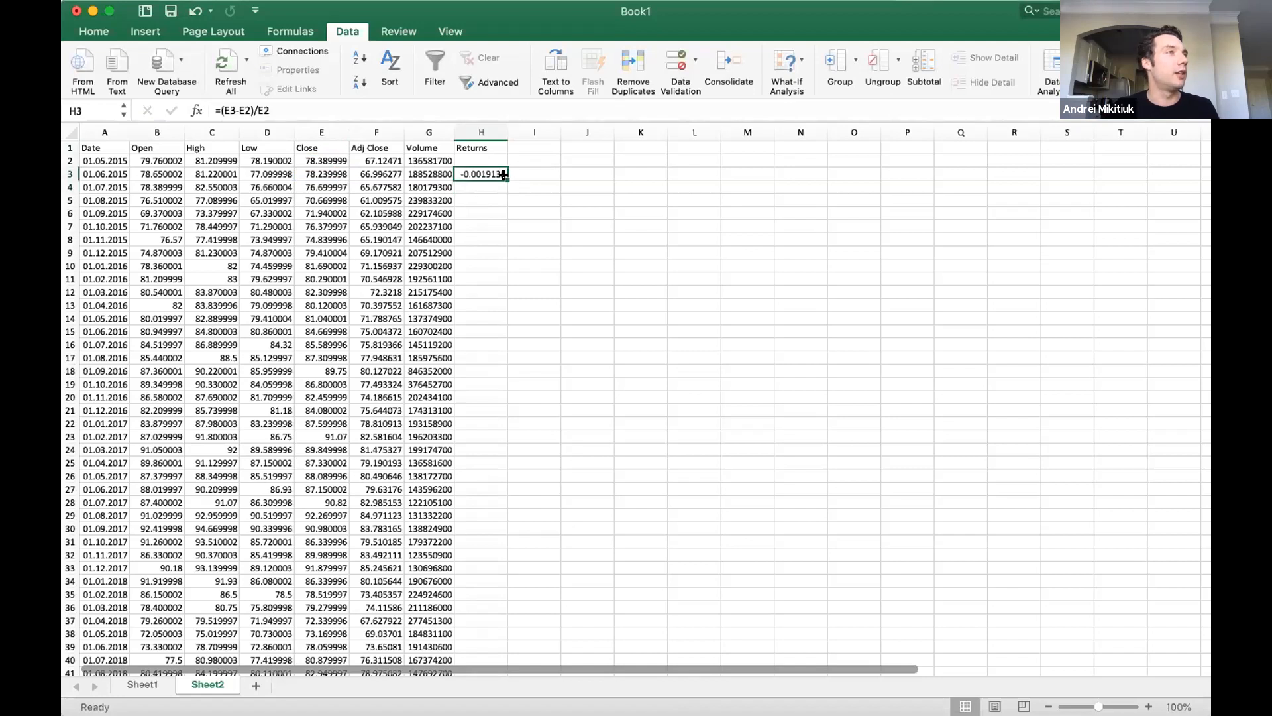
pyautogui.doubleClick(505, 174)
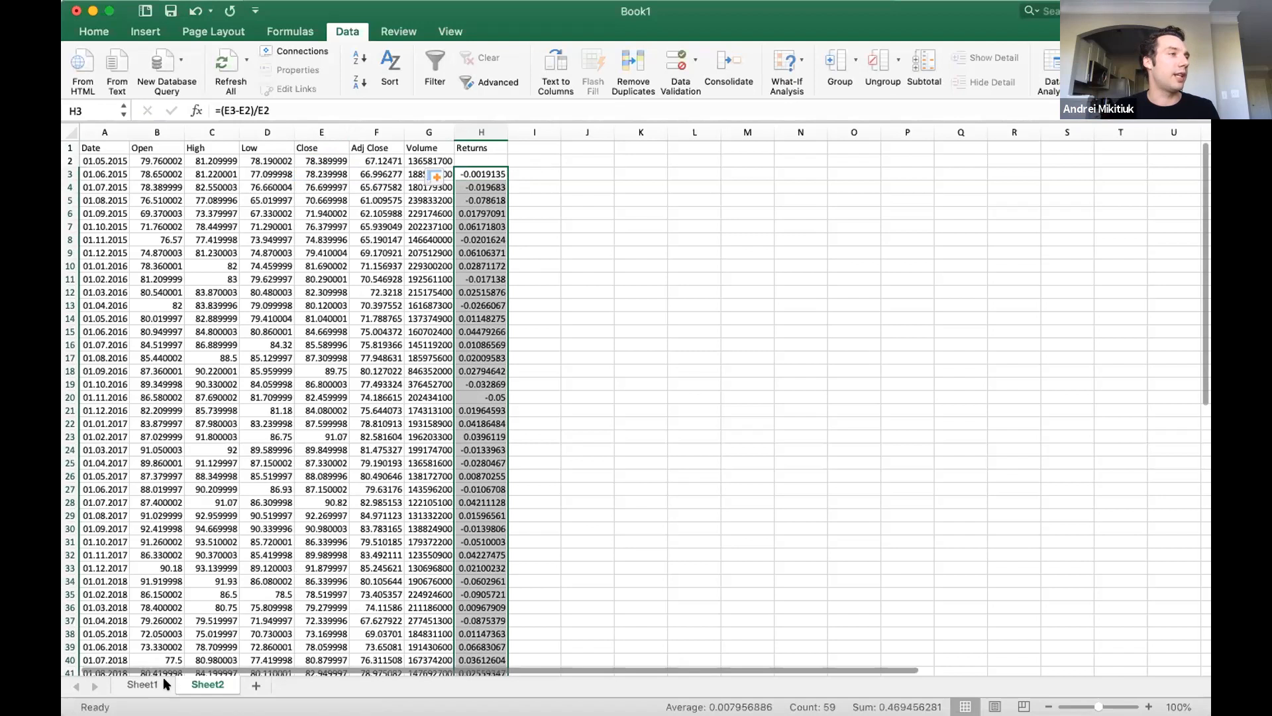
# Rename Sheet2 as TSLA.
pyautogui.click(143, 684)
pyautogui.click(470, 148)
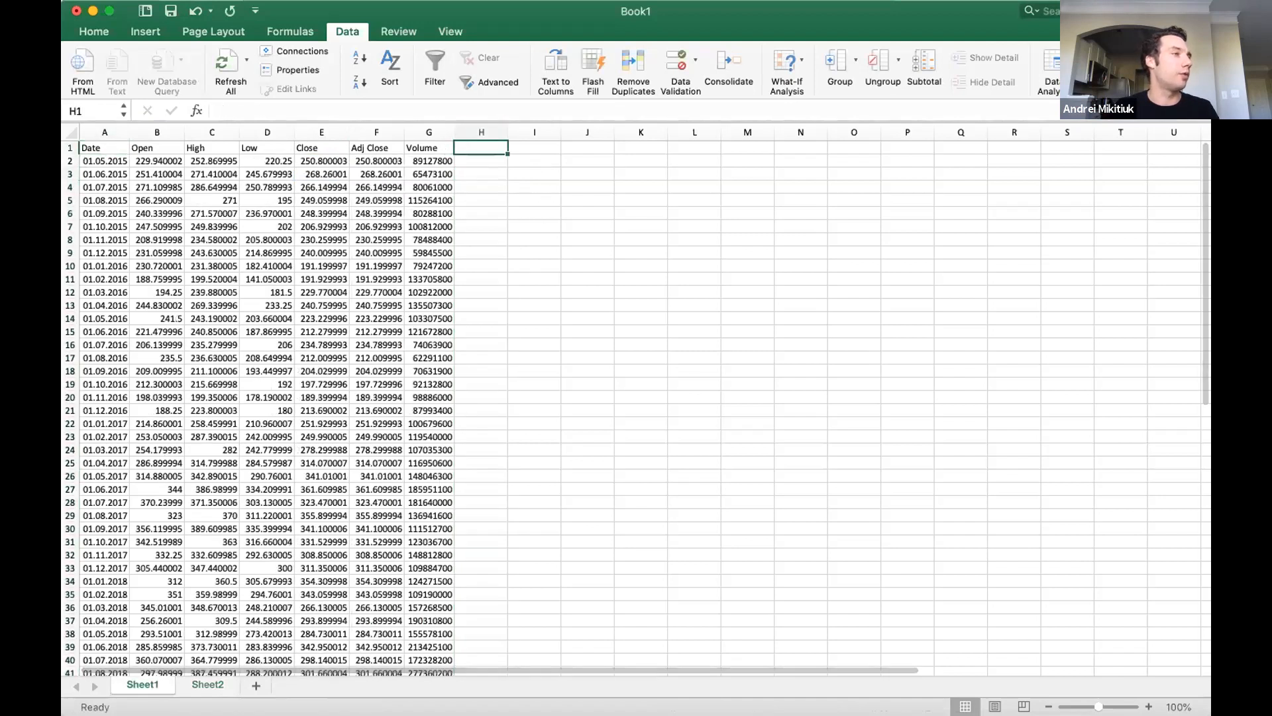
pyautogui.click(201, 684)
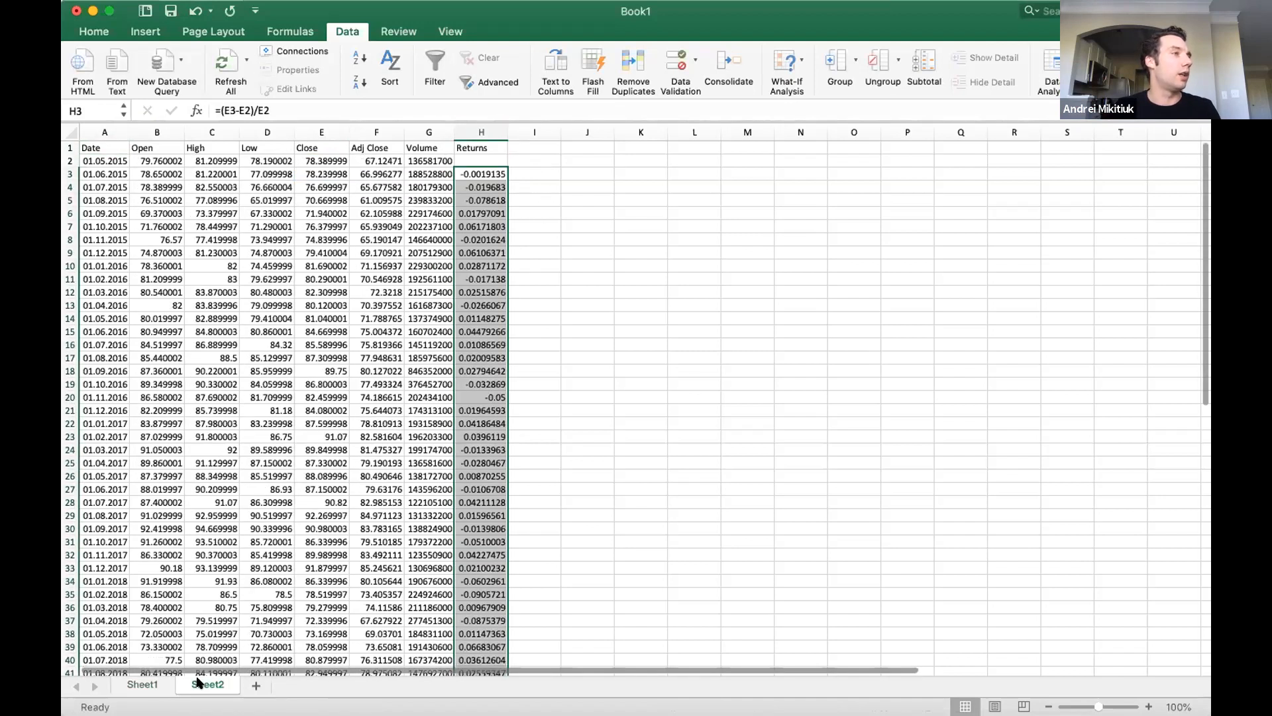
pyautogui.doubleClick(199, 683)
pyautogui.write('T')
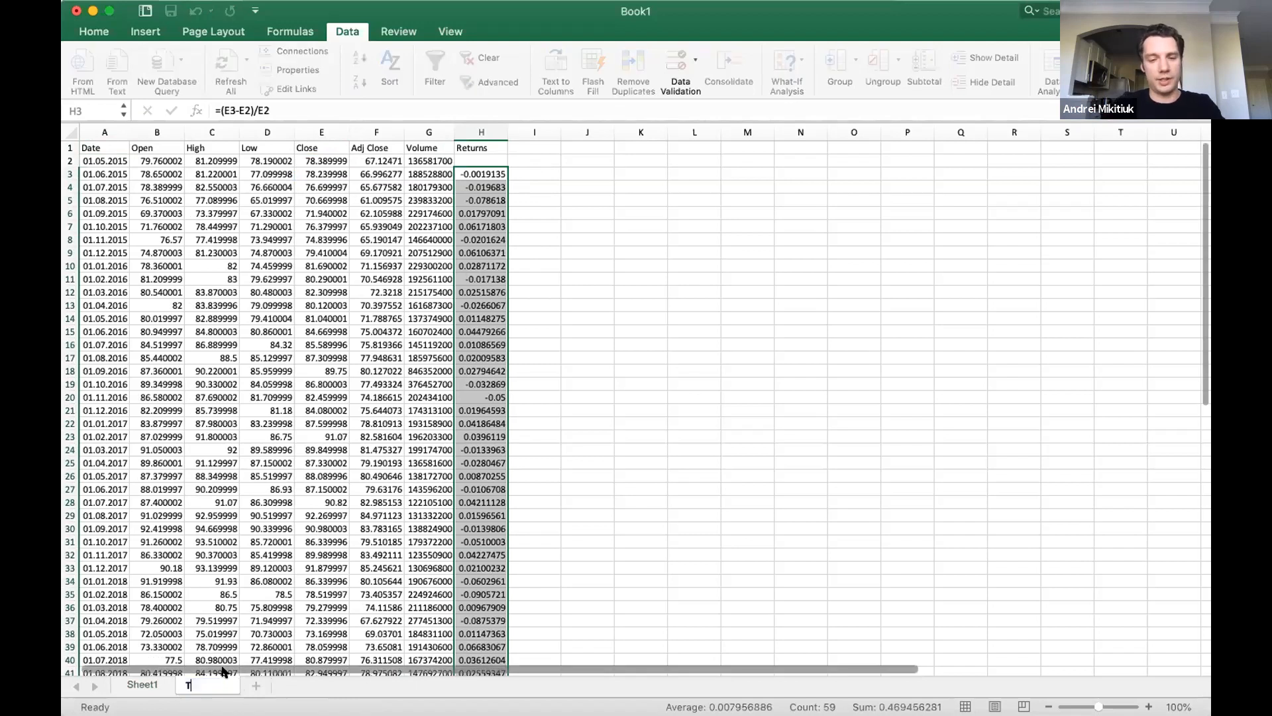
pyautogui.write('SLA')
pyautogui.press('Return')
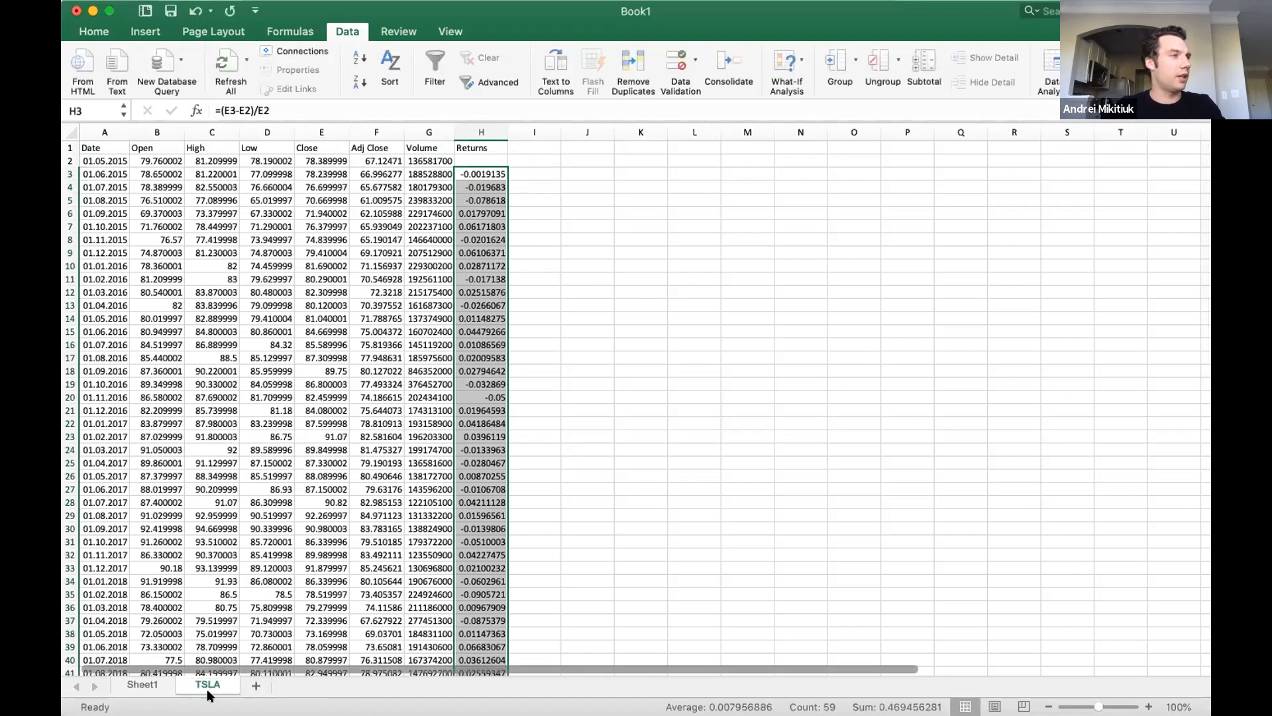
# Rename Sheet1 as P&G.
pyautogui.click(152, 684)
pyautogui.doubleClick(174, 675)
pyautogui.write('P&G')
pyautogui.press('Return')
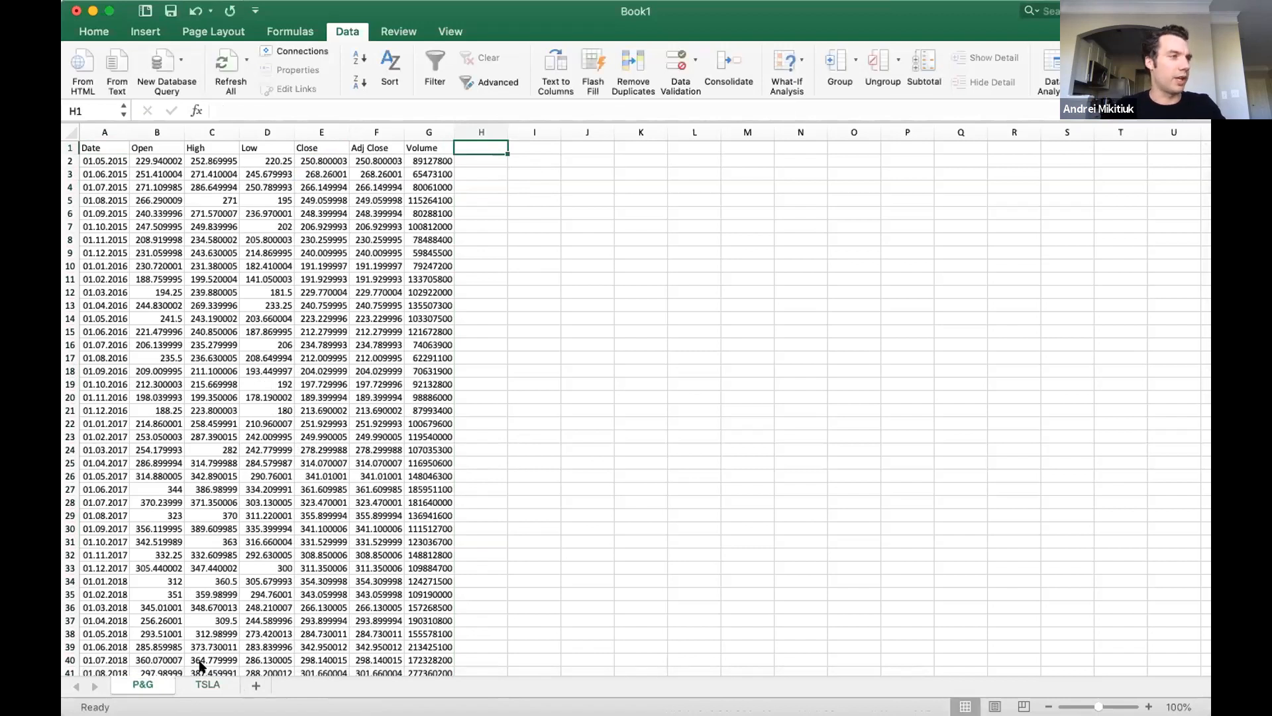
# Go to the last rows of monthly data on the TSLA sheet.
pyautogui.click(208, 685)
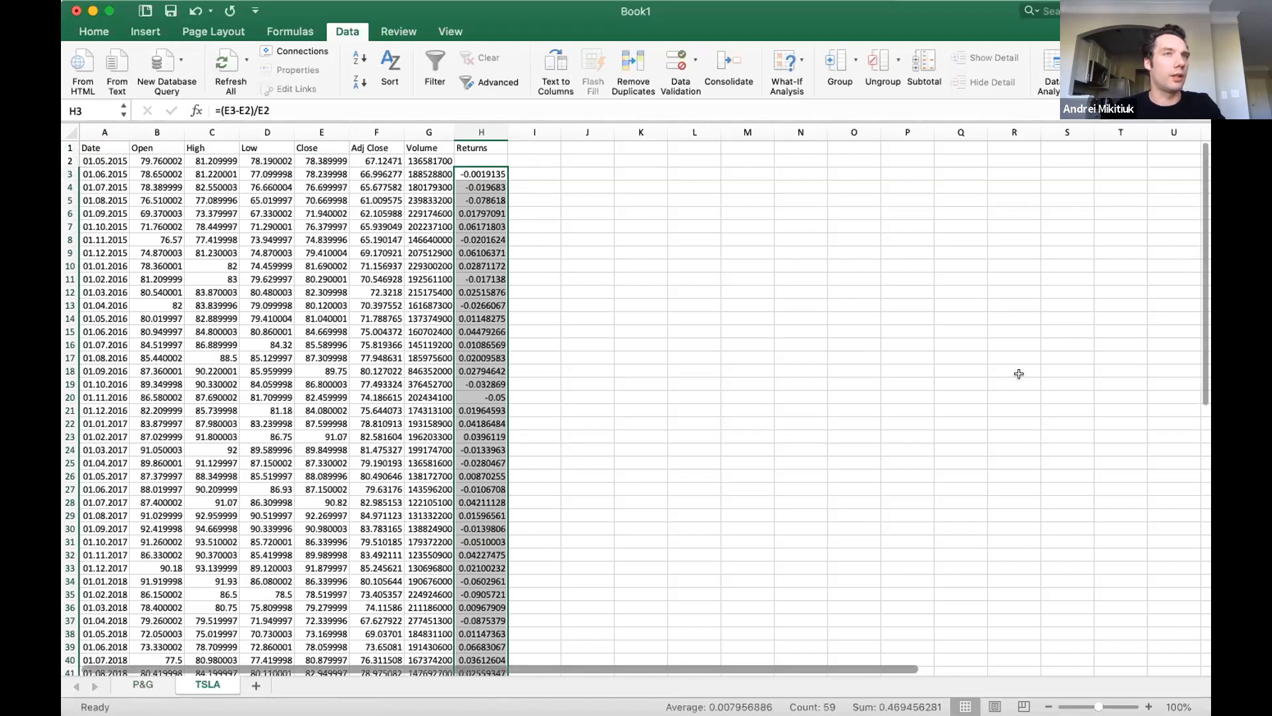
pyautogui.scroll(-20, 1019, 371)
pyautogui.scroll(10, 287, 436)
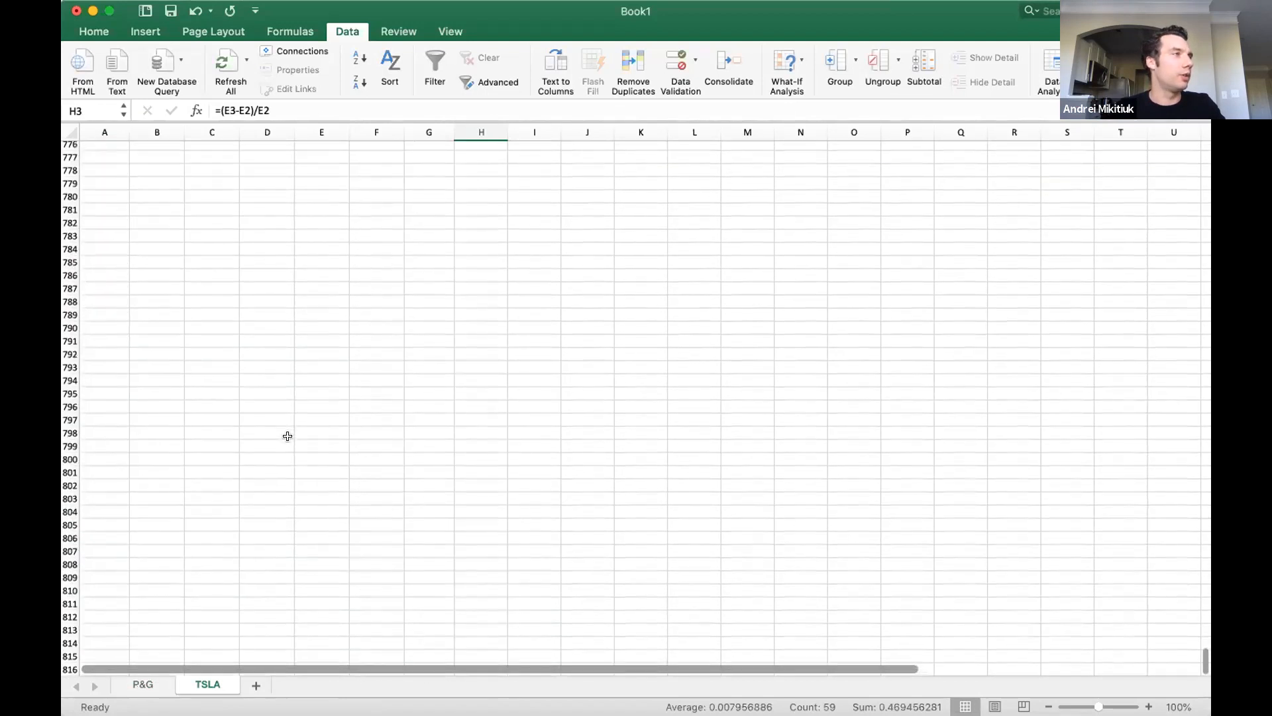
pyautogui.scroll(20, 290, 435)
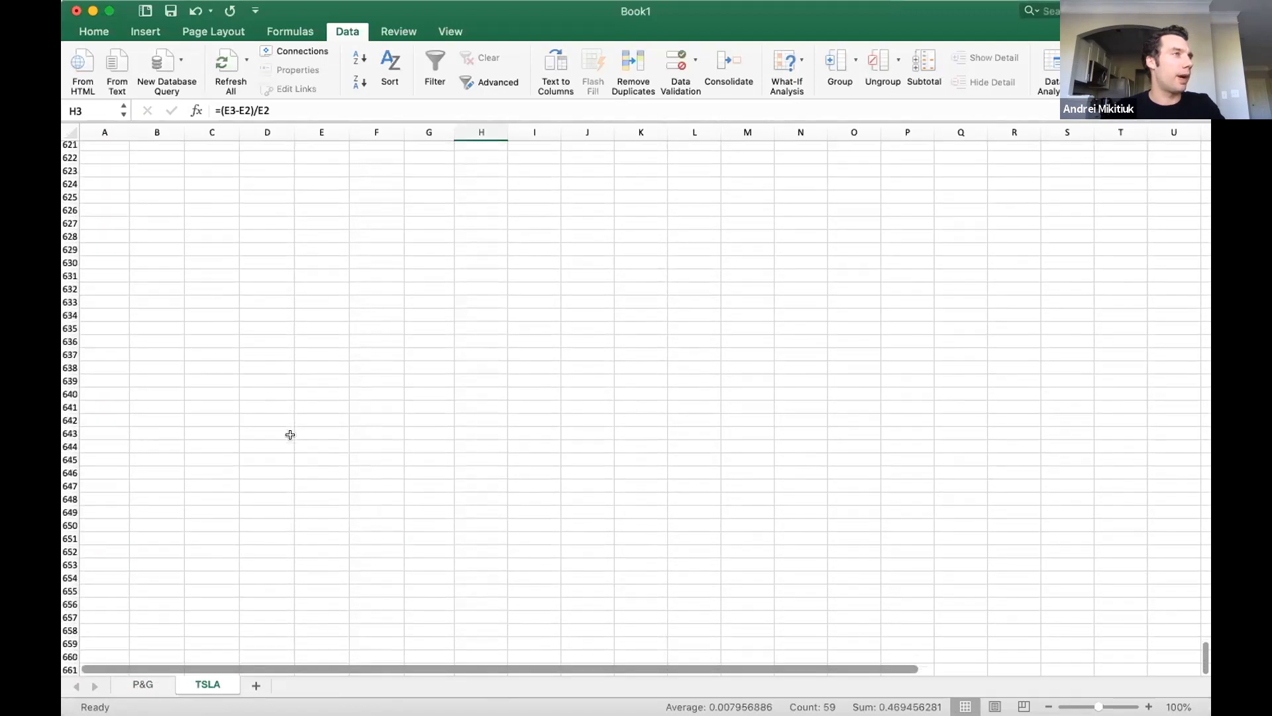
pyautogui.moveTo(164, 214)
pyautogui.mouseDown()
pyautogui.moveTo(158, 136)
pyautogui.moveTo(159, 233)
pyautogui.mouseUp()
pyautogui.scroll(10, 159, 234)
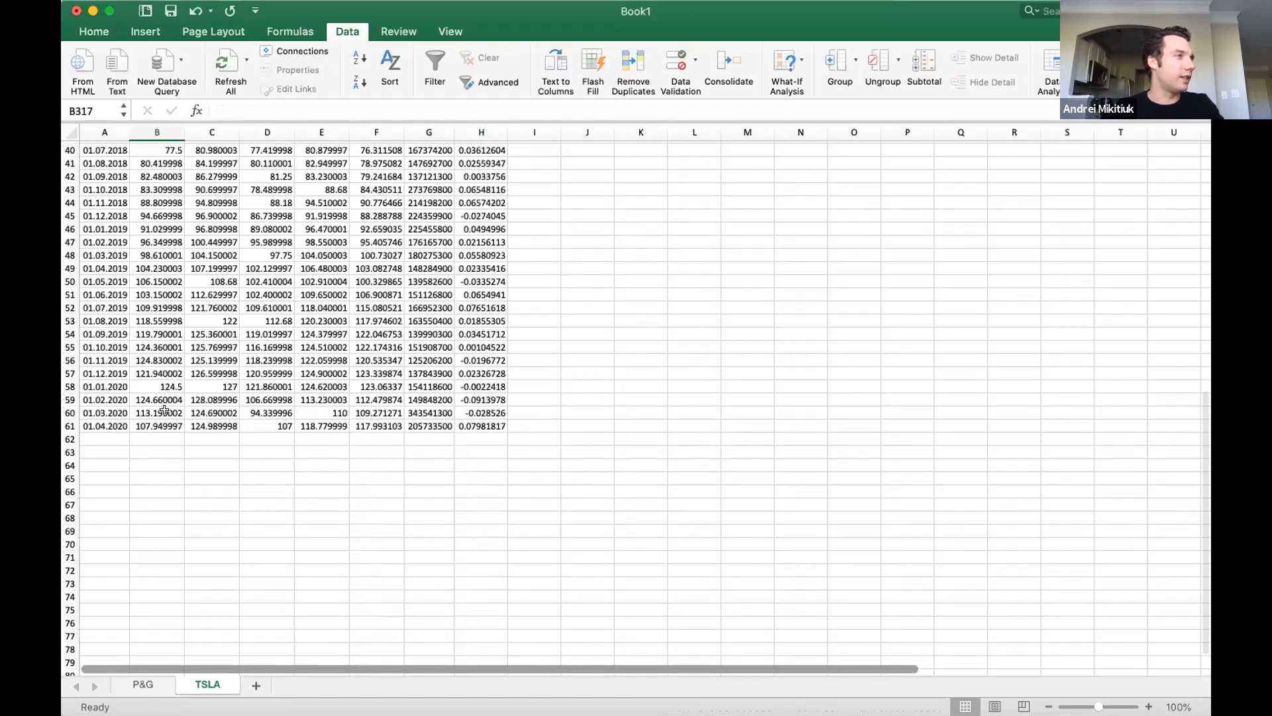
# Compare the prices on both sheets and rename the P&G sheet, which holds the Tesla data, as TSLA1.
pyautogui.scroll(5, 520, 439)
pyautogui.scroll(-5, 525, 438)
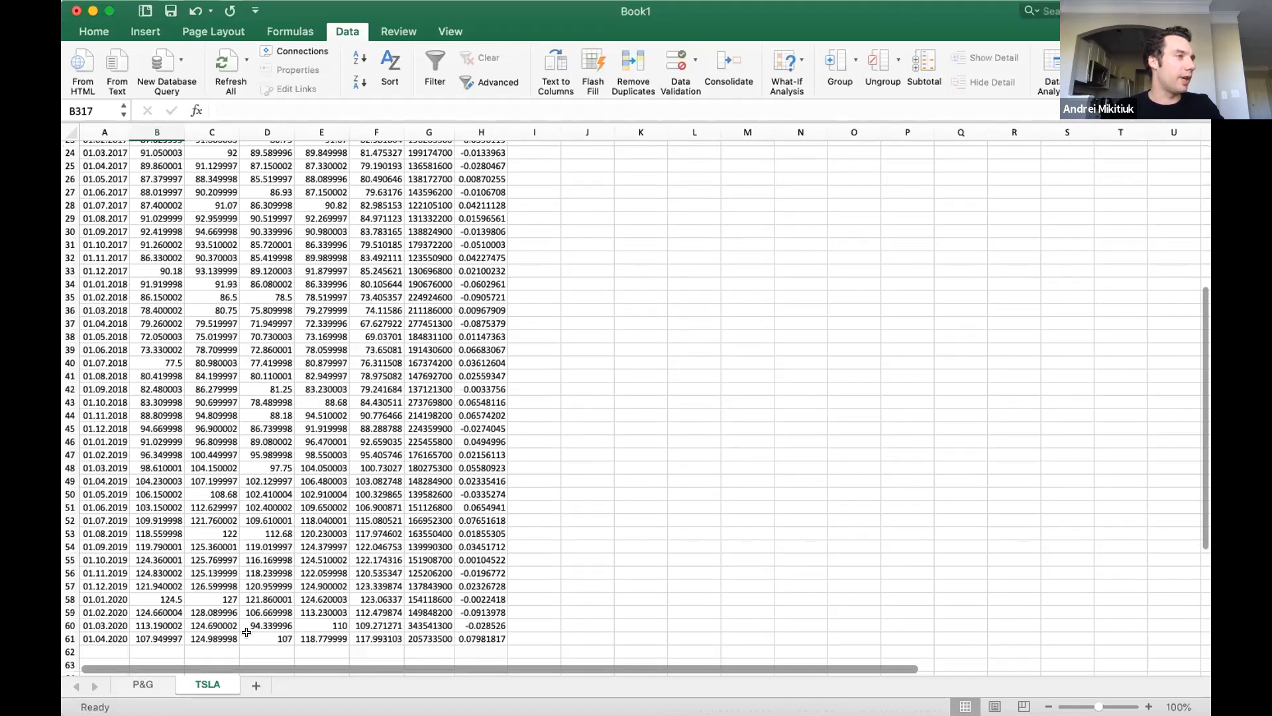
pyautogui.click(155, 683)
pyautogui.scroll(-2, 228, 617)
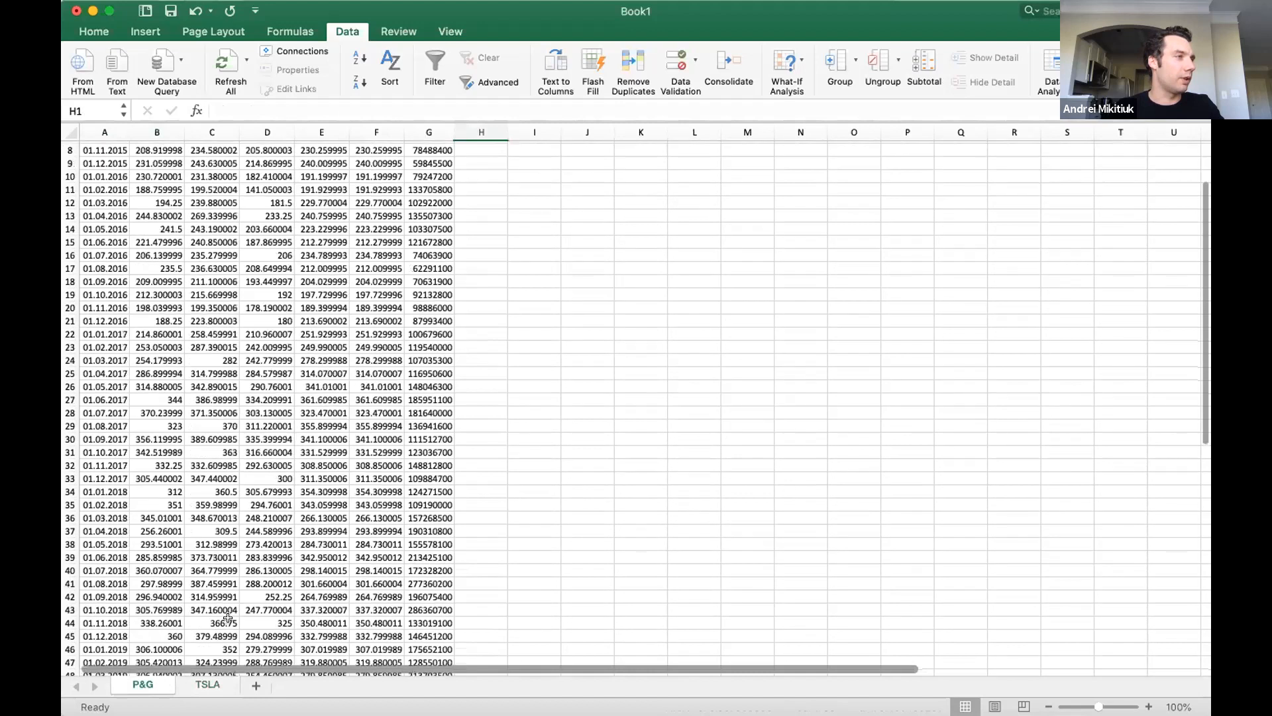
pyautogui.scroll(-9, 228, 617)
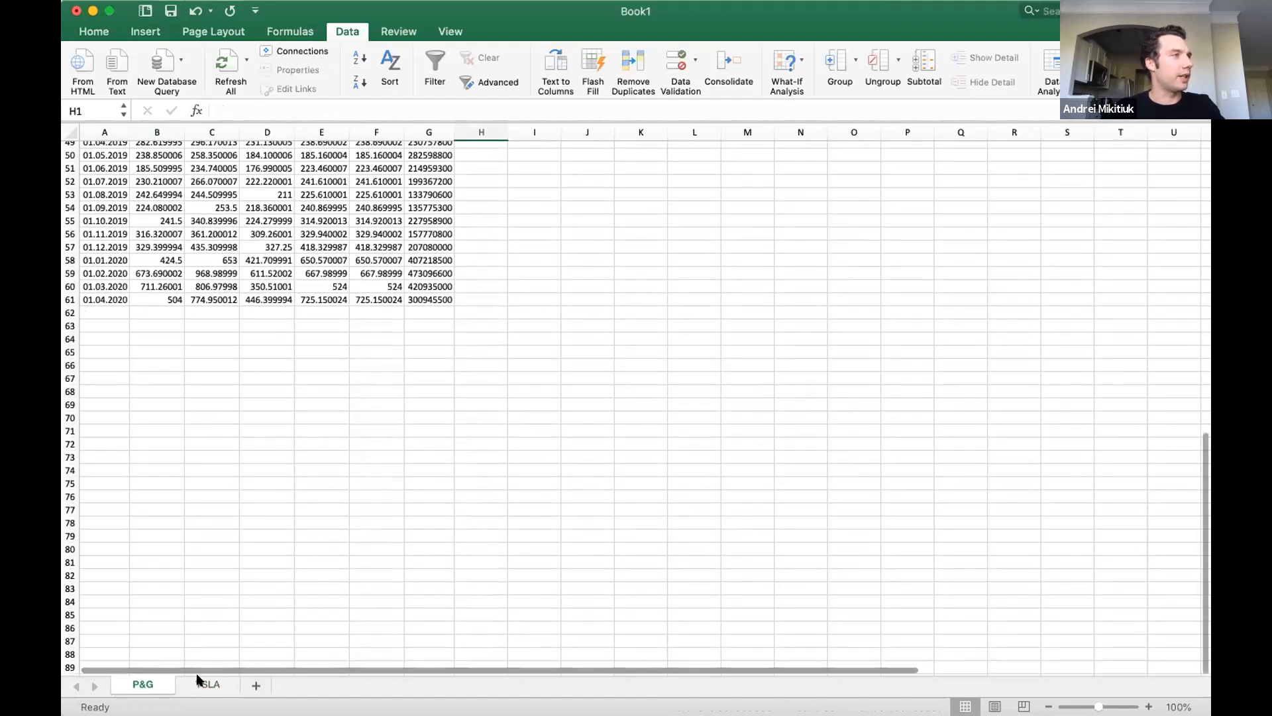
pyautogui.doubleClick(142, 683)
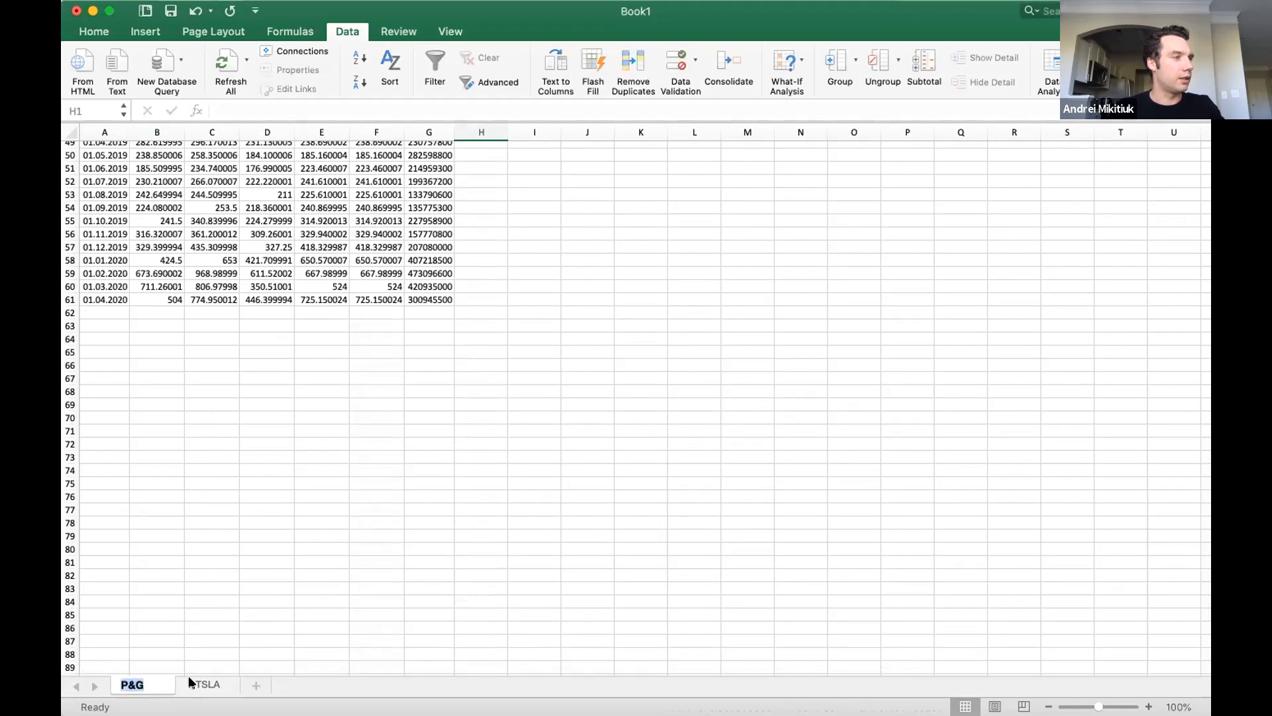
pyautogui.write('TSLA')
pyautogui.press('Return')
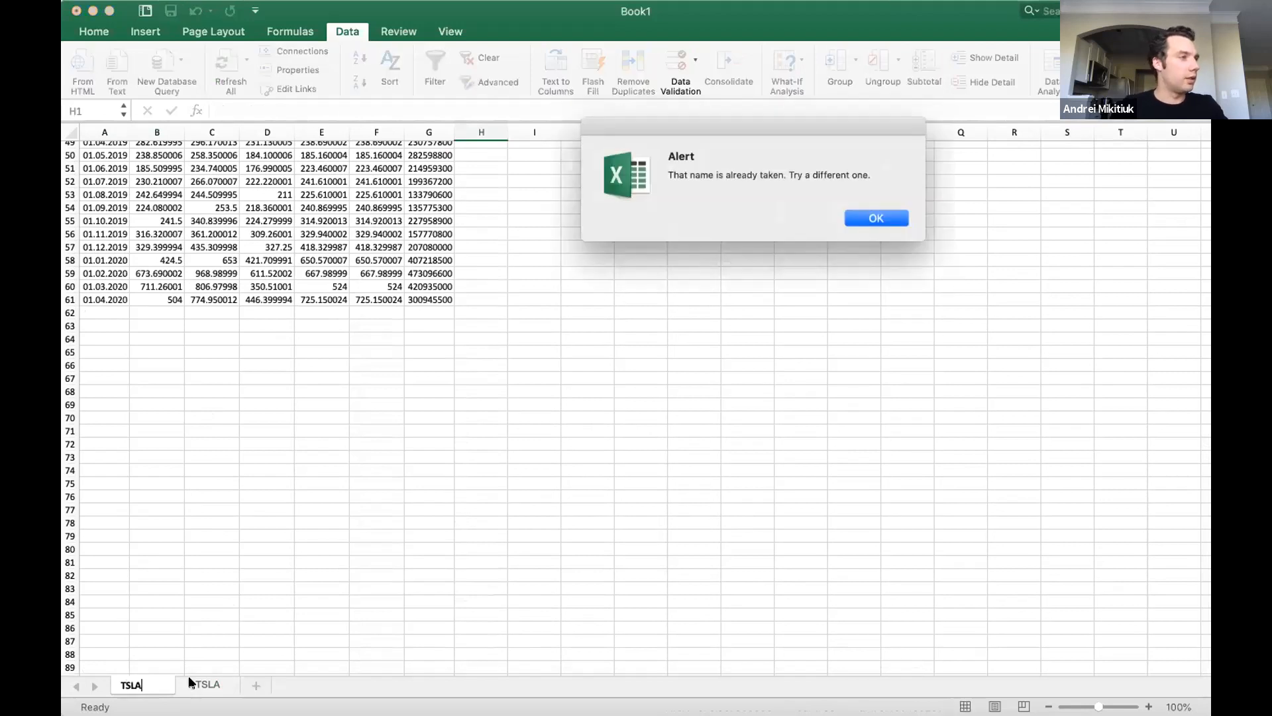
pyautogui.click(887, 219)
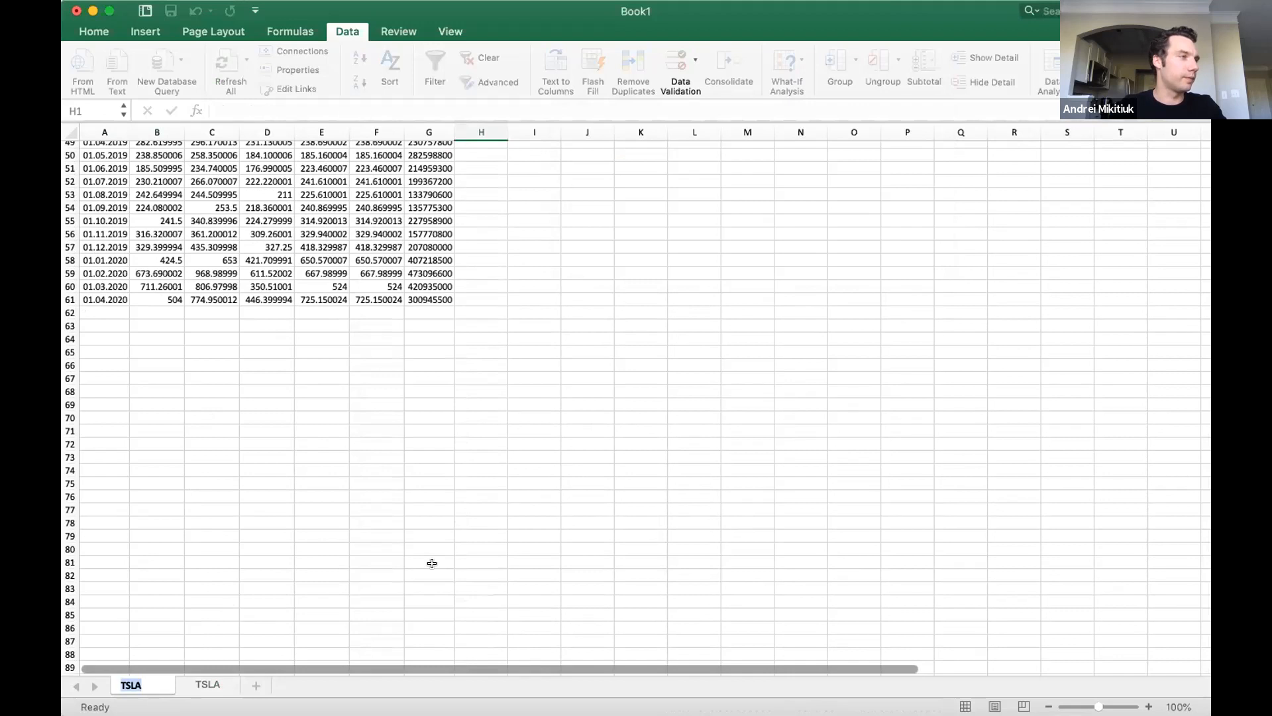
pyautogui.write('1')
pyautogui.press('Return')
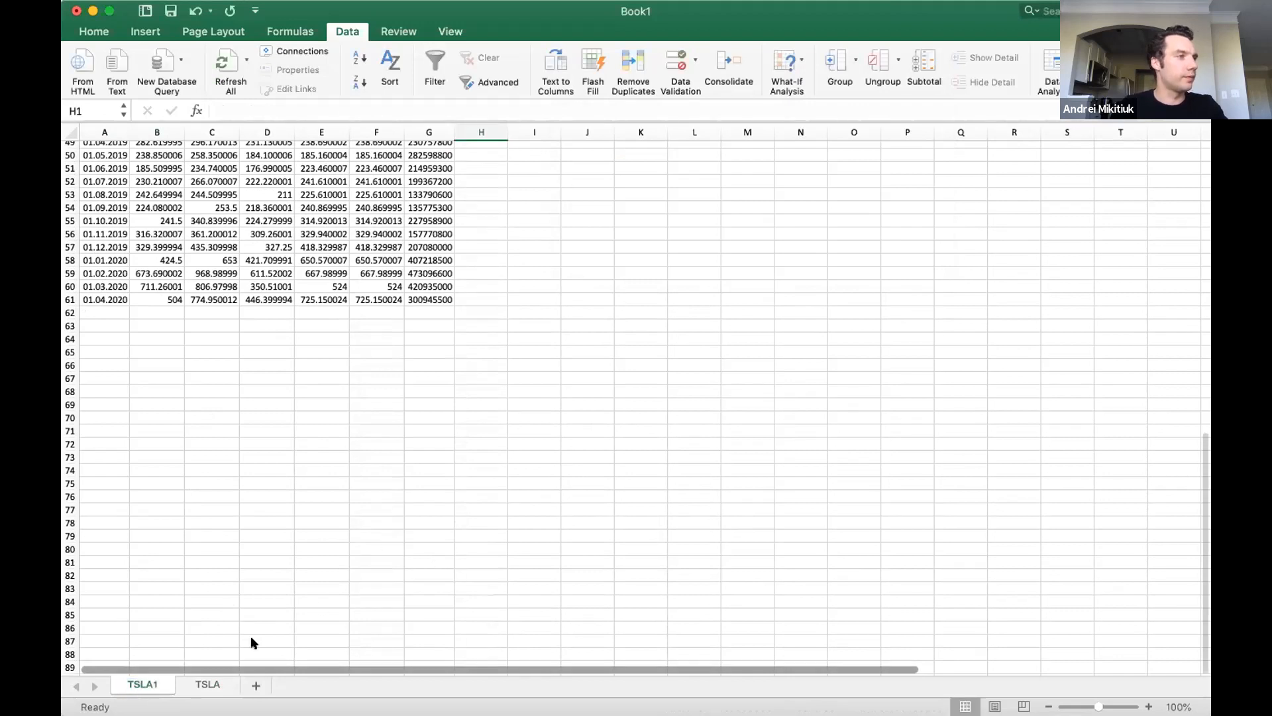
# Rename the TSLA sheet, which holds the Procter & Gamble data, as P&G.
pyautogui.doubleClick(209, 684)
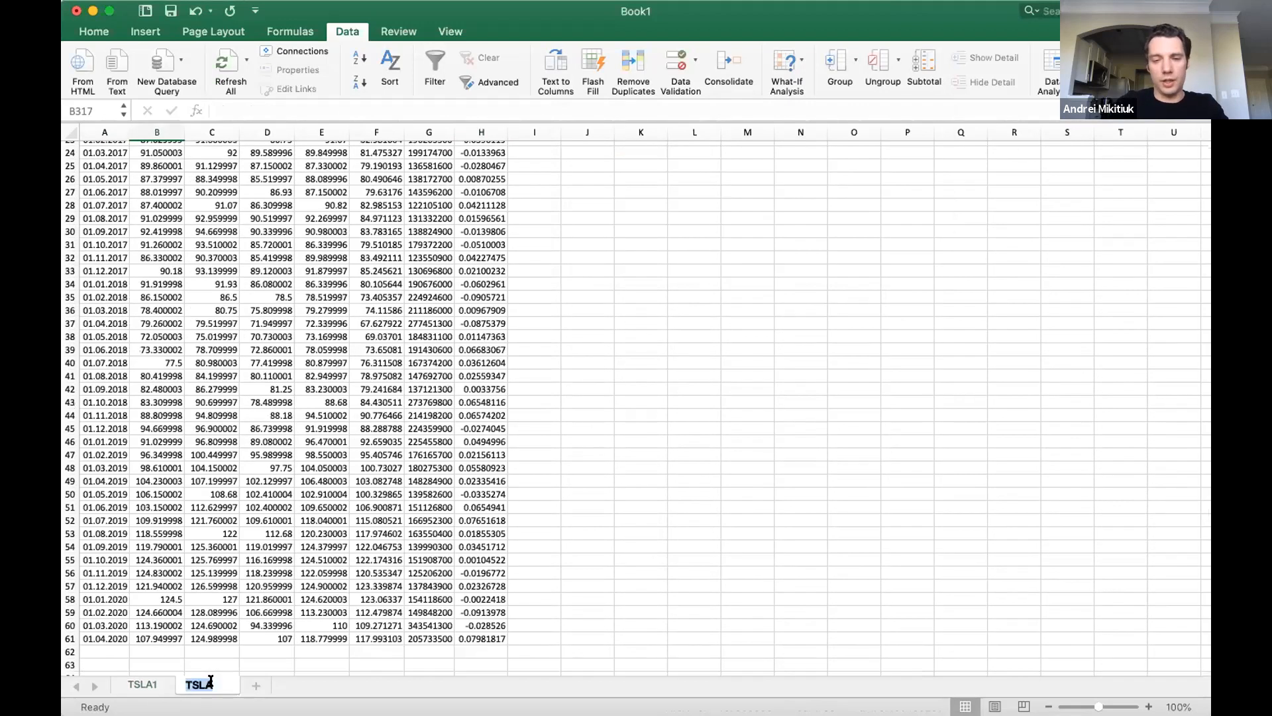
pyautogui.write('P&G')
pyautogui.press('Return')
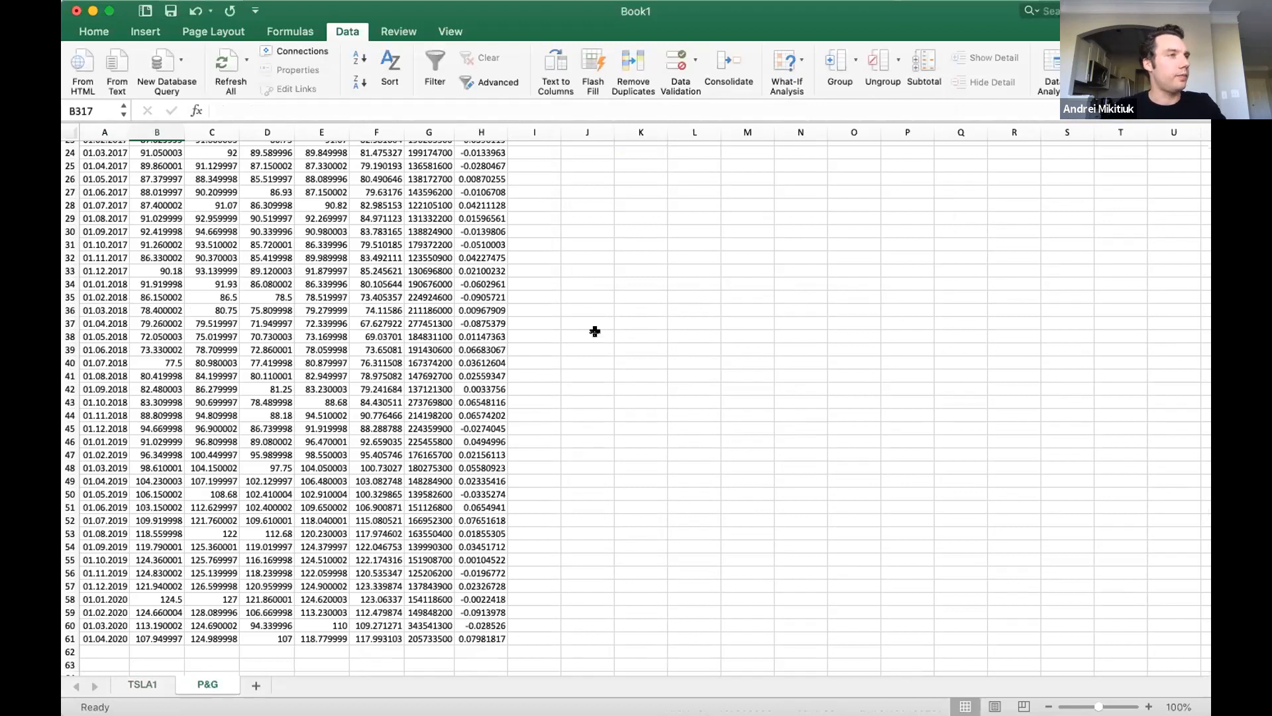
# Add the header "Return" in cell H1 of the TSLA1 sheet.
pyautogui.click(525, 560)
pyautogui.scroll(2, 526, 562)
pyautogui.scroll(10, 526, 562)
pyautogui.scroll(-10, 522, 551)
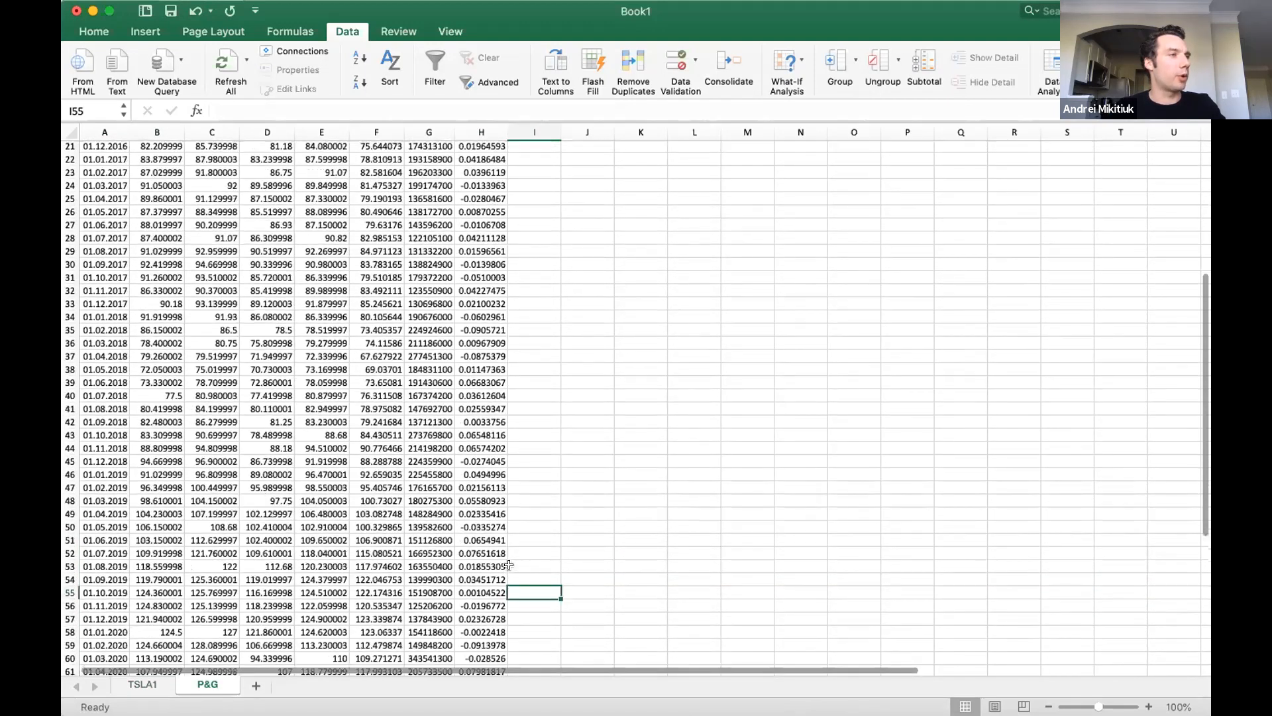
pyautogui.scroll(-10, 508, 564)
pyautogui.click(144, 684)
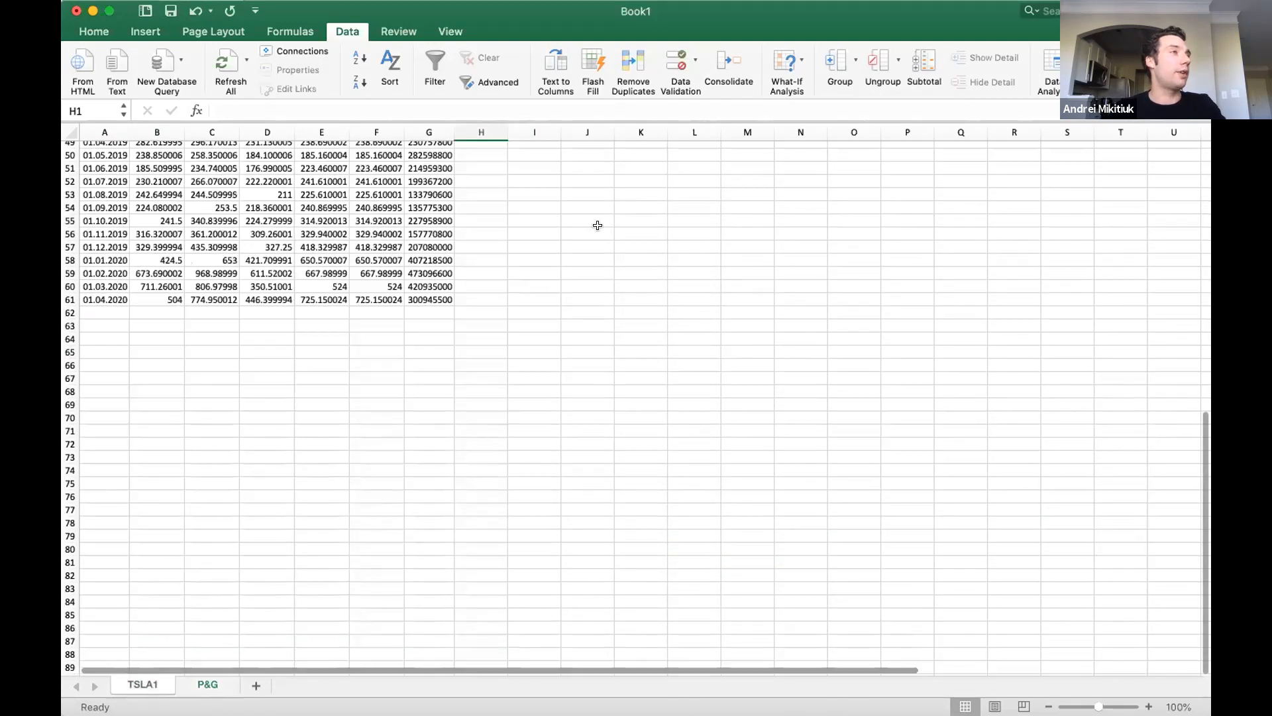
pyautogui.scroll(15, 535, 207)
pyautogui.write('Return')
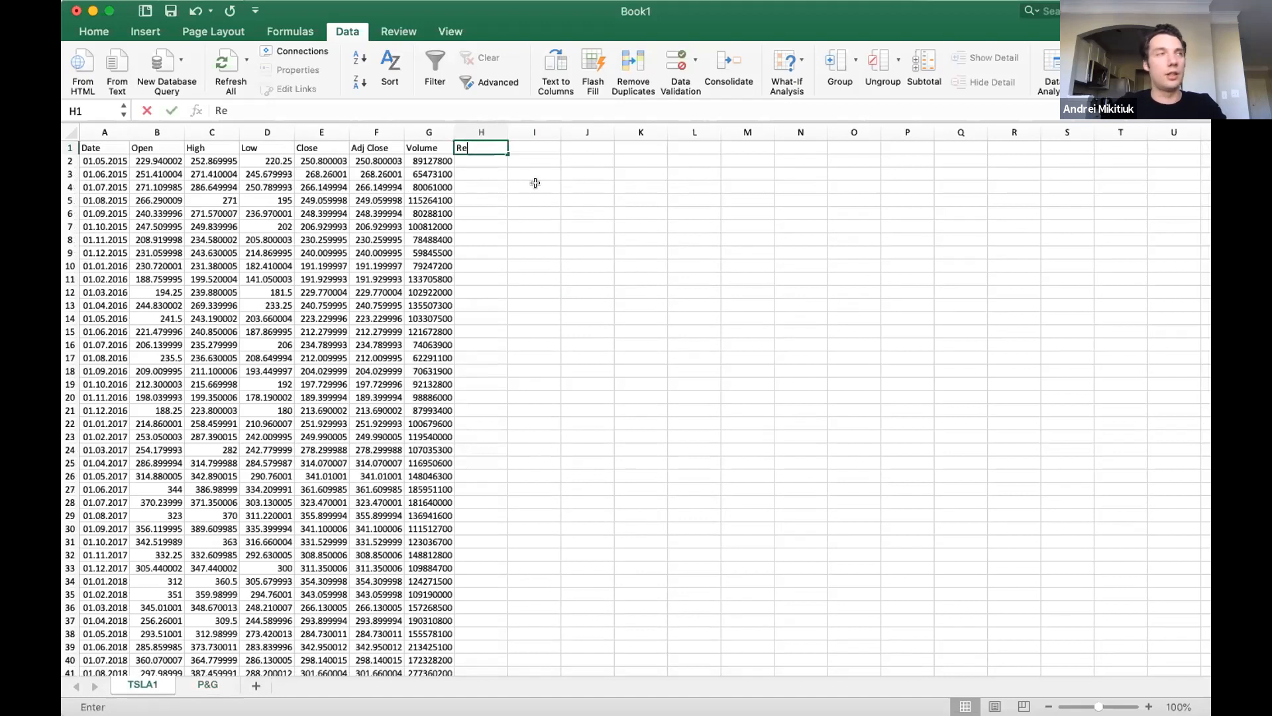
pyautogui.press('Return')
pyautogui.press('Return')
# Calculate TSLA1's monthly return in H3 with =(E3-E2)/E2 and fill the formula down to the last data row.
pyautogui.write('=')
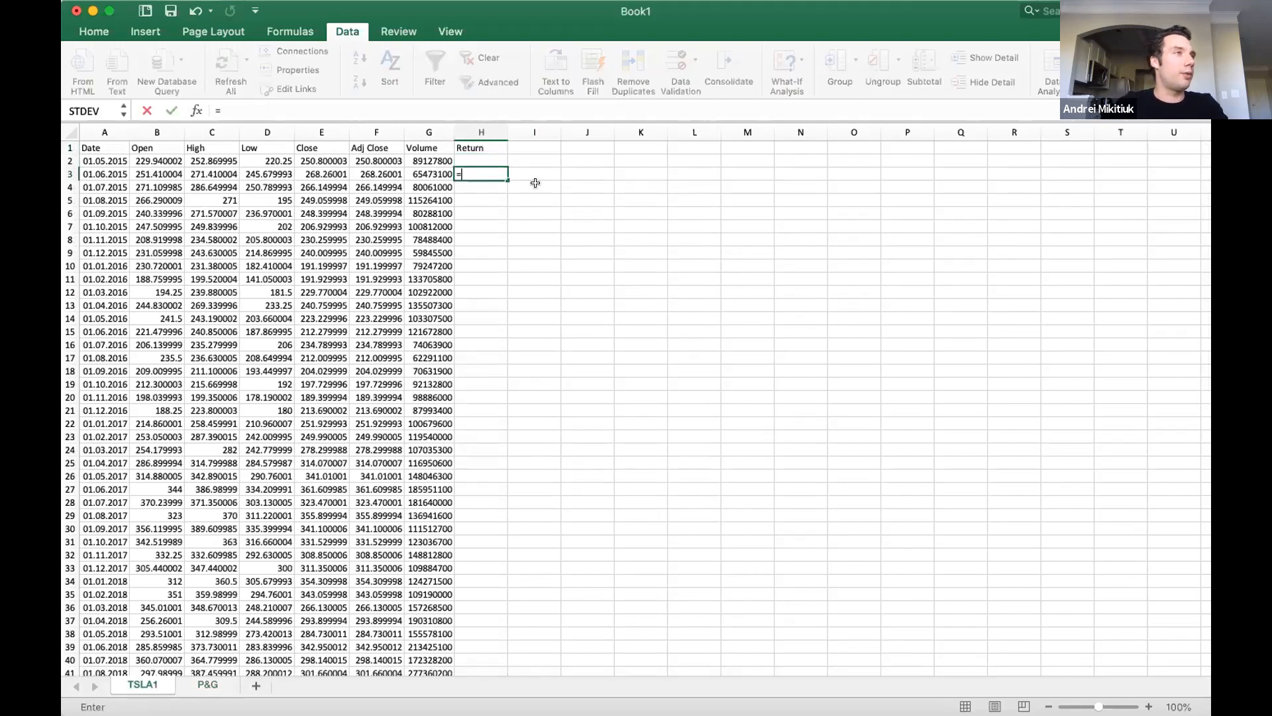
pyautogui.write('(')
pyautogui.press('Left')
pyautogui.press('Left')
pyautogui.press('Left')
pyautogui.write('-')
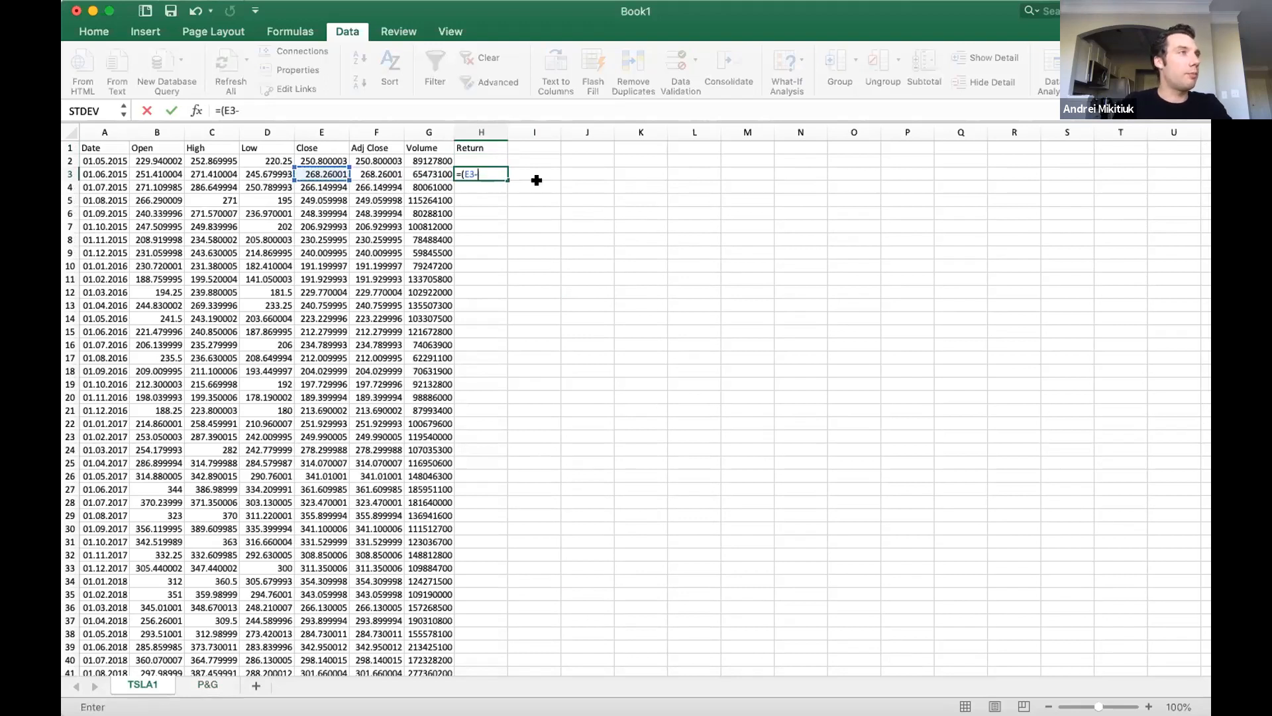
pyautogui.click(332, 161)
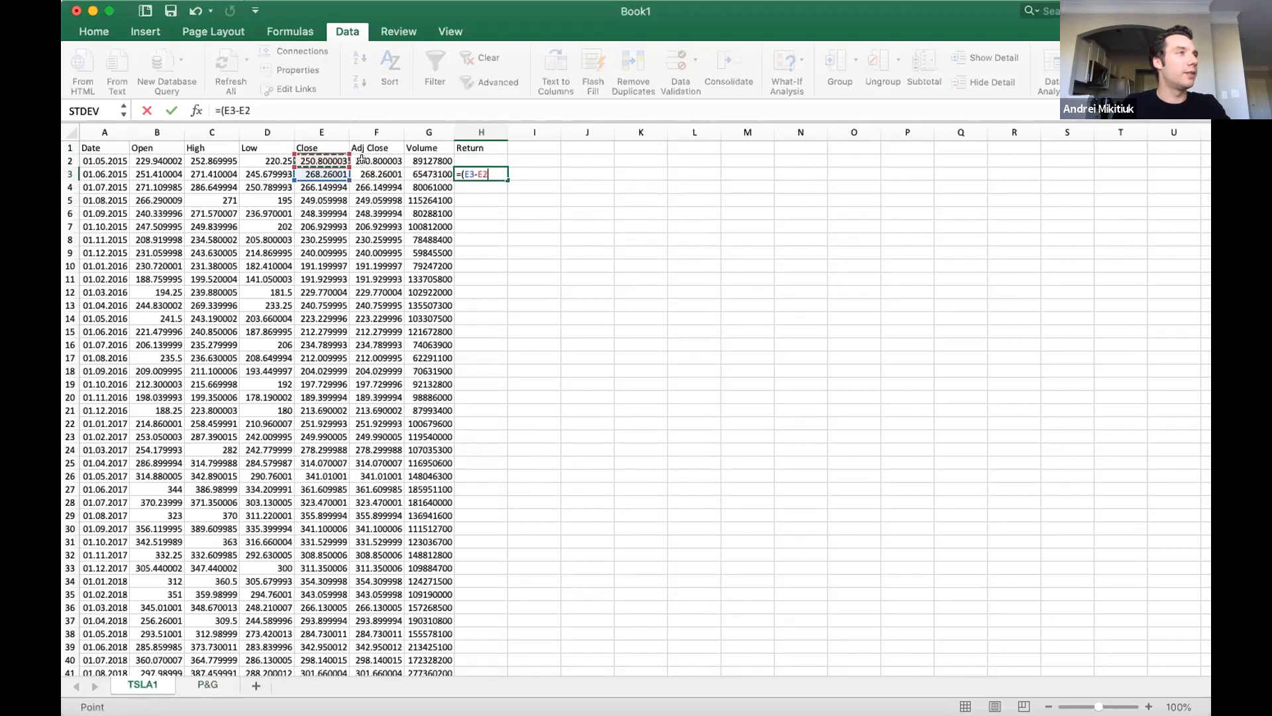
pyautogui.write(')/')
pyautogui.click(316, 160)
pyautogui.press('Return')
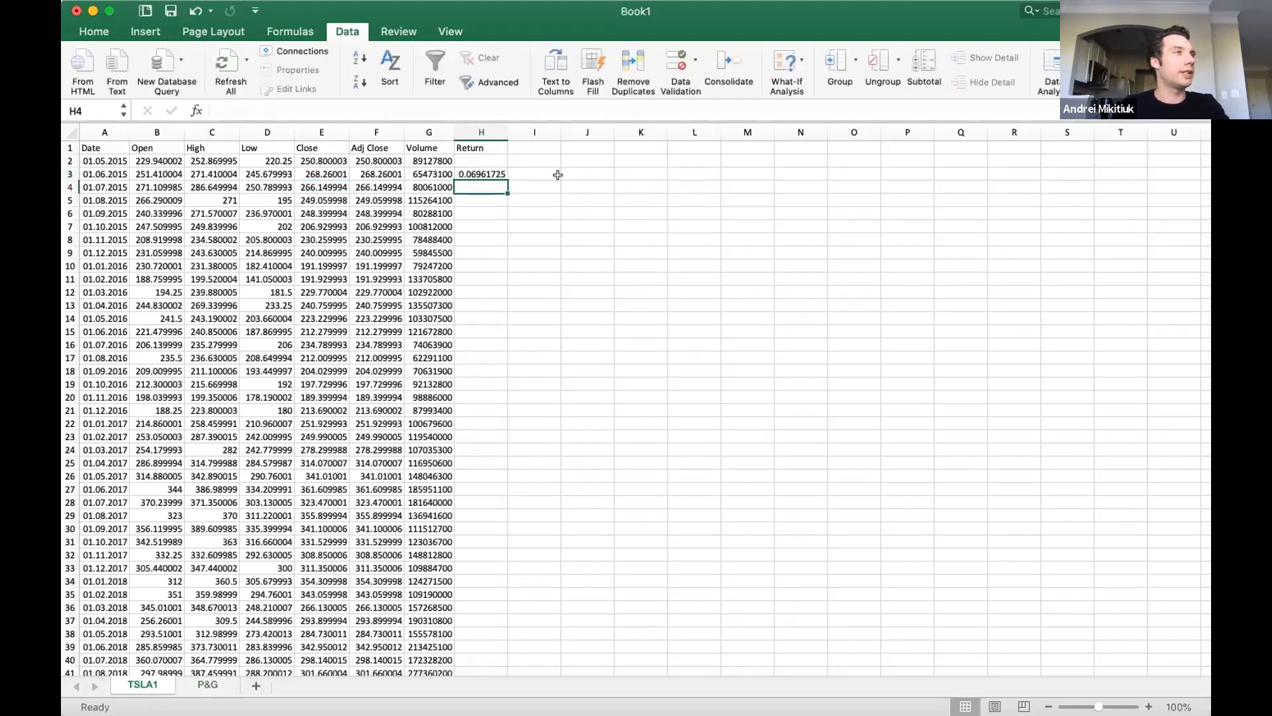
pyautogui.click(503, 174)
pyautogui.doubleClick(506, 179)
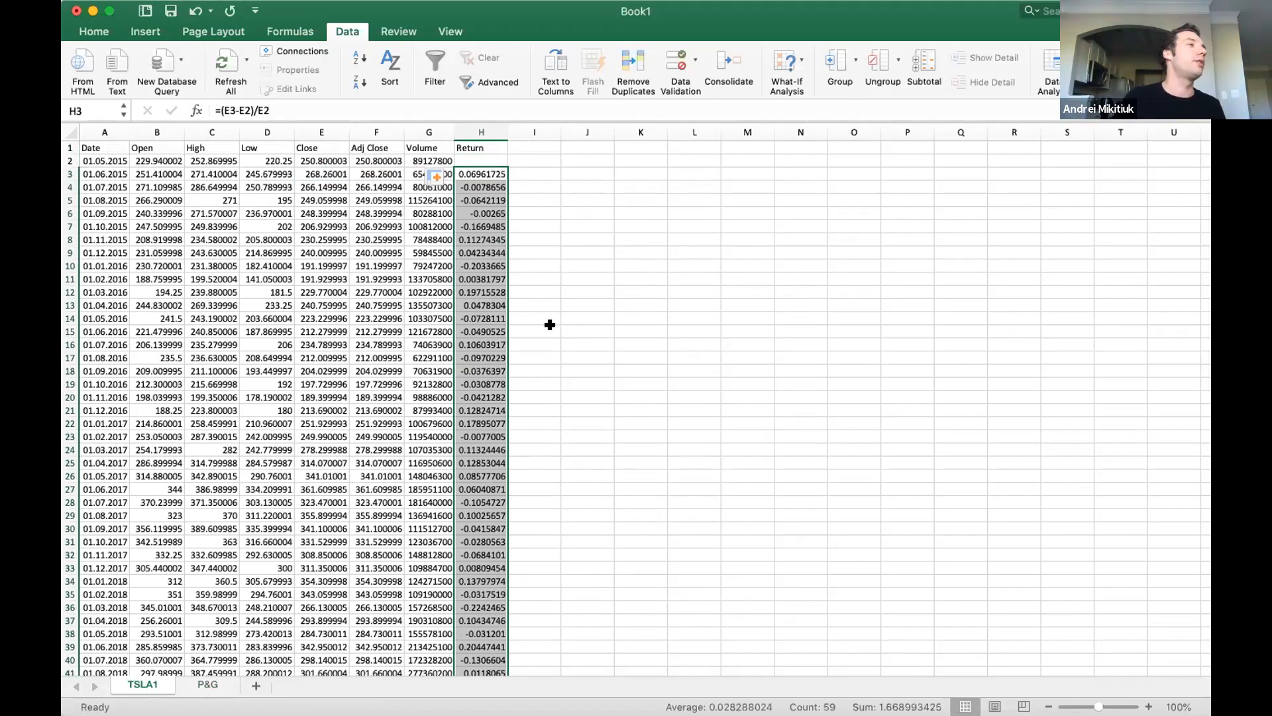
# Label cell G63 below the TSLA1 data as "Exp Return".
pyautogui.scroll(-5, 547, 371)
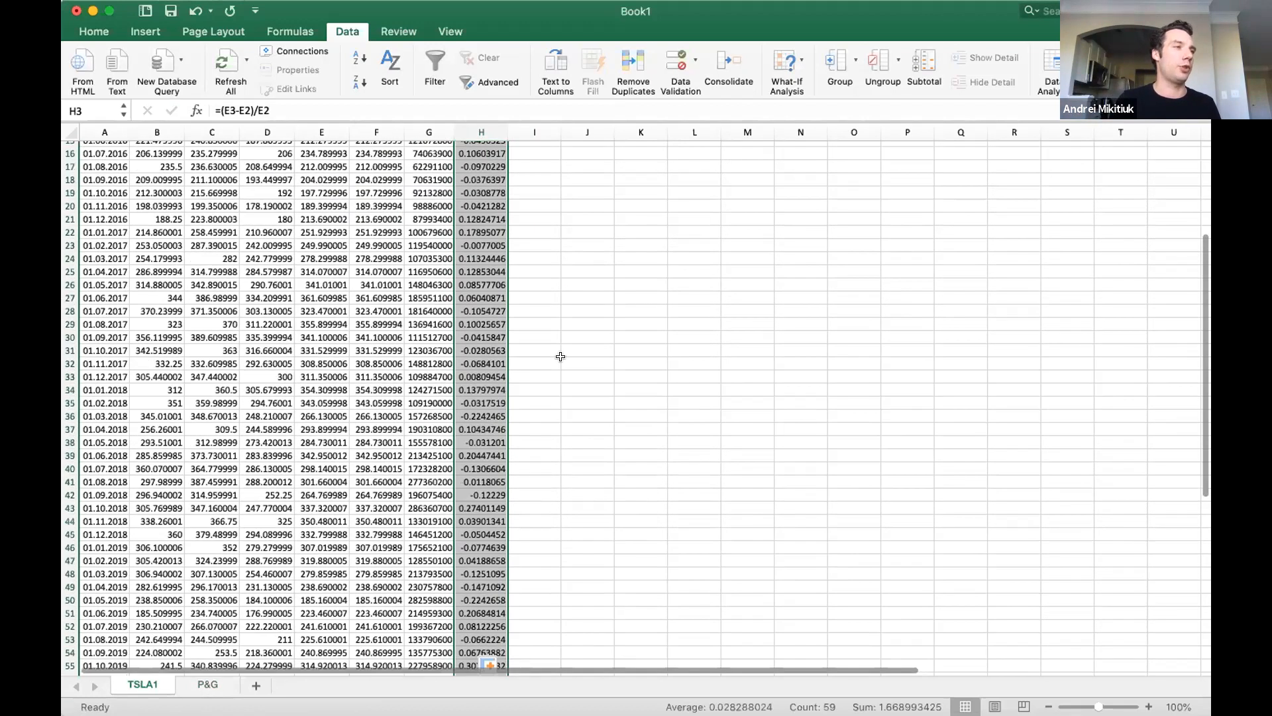
pyautogui.scroll(-5, 560, 356)
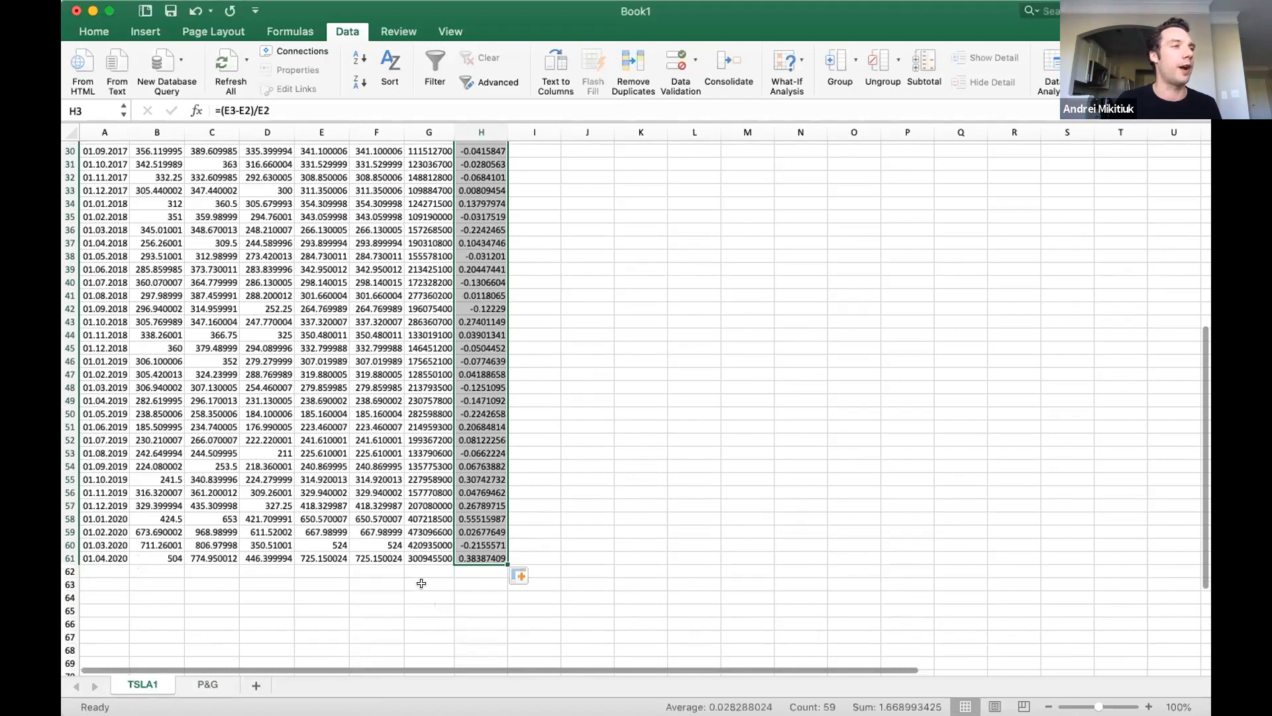
pyautogui.click(421, 583)
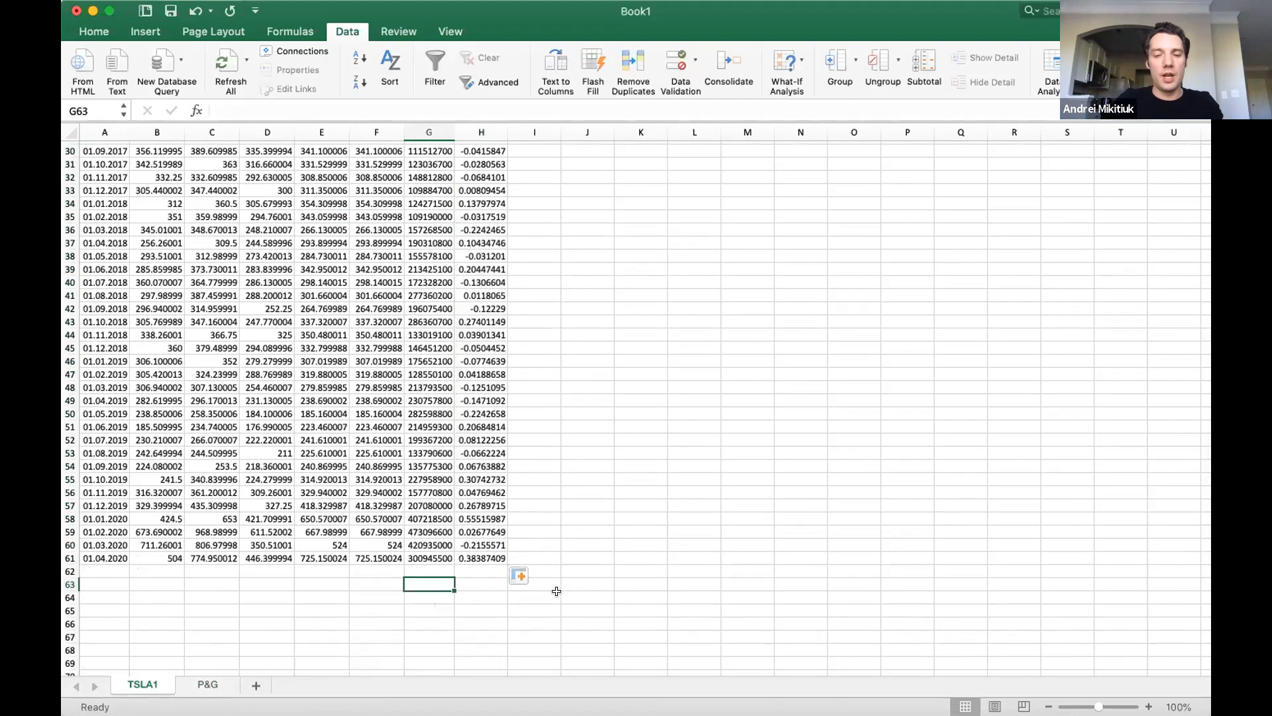
pyautogui.write('Exp Return')
pyautogui.press('Tab')
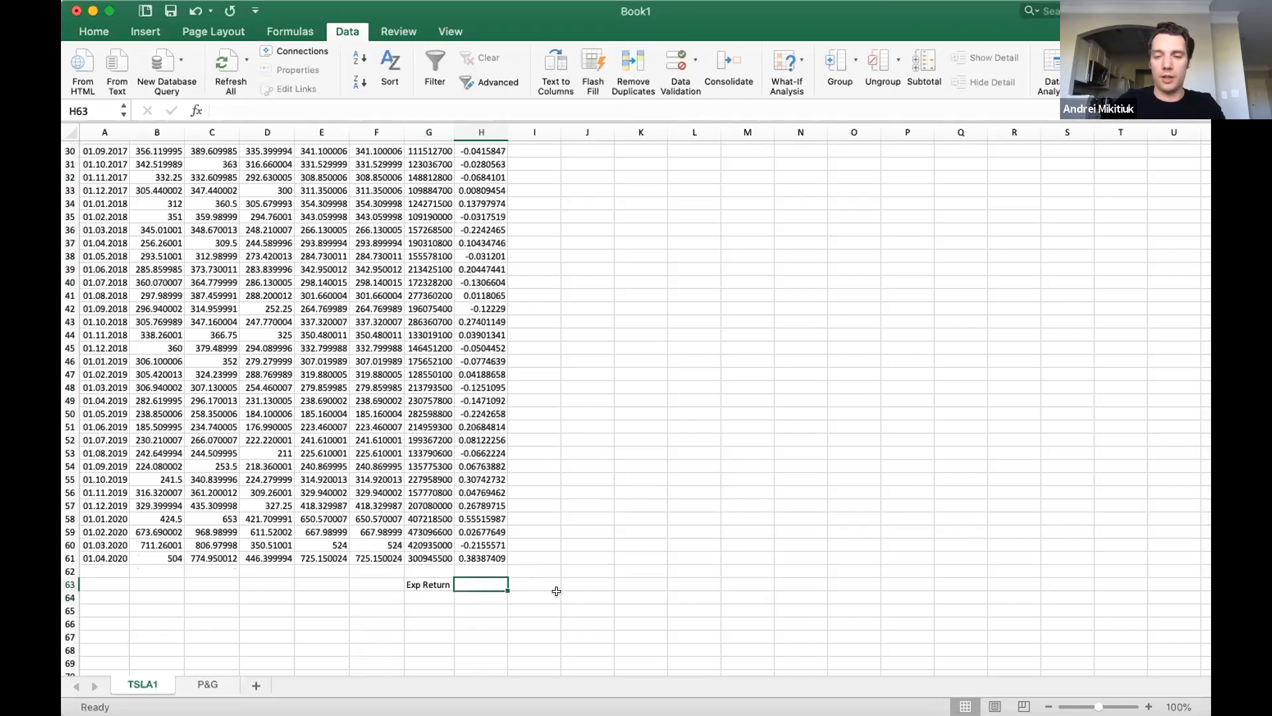
# Calculate Tesla's expected return in H63 with AVERAGE over the monthly returns H3:H61.
pyautogui.write('=AVERAGE(')
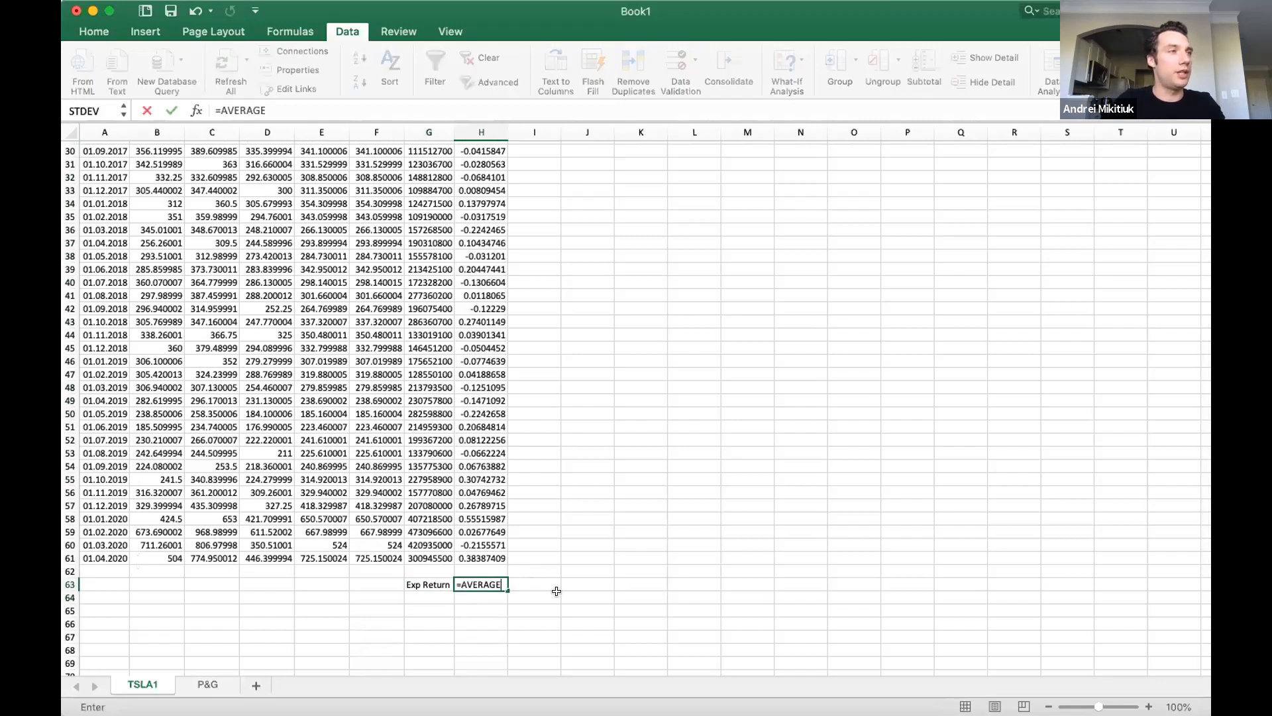
pyautogui.moveTo(464, 558); pyautogui.dragTo(485, 167)
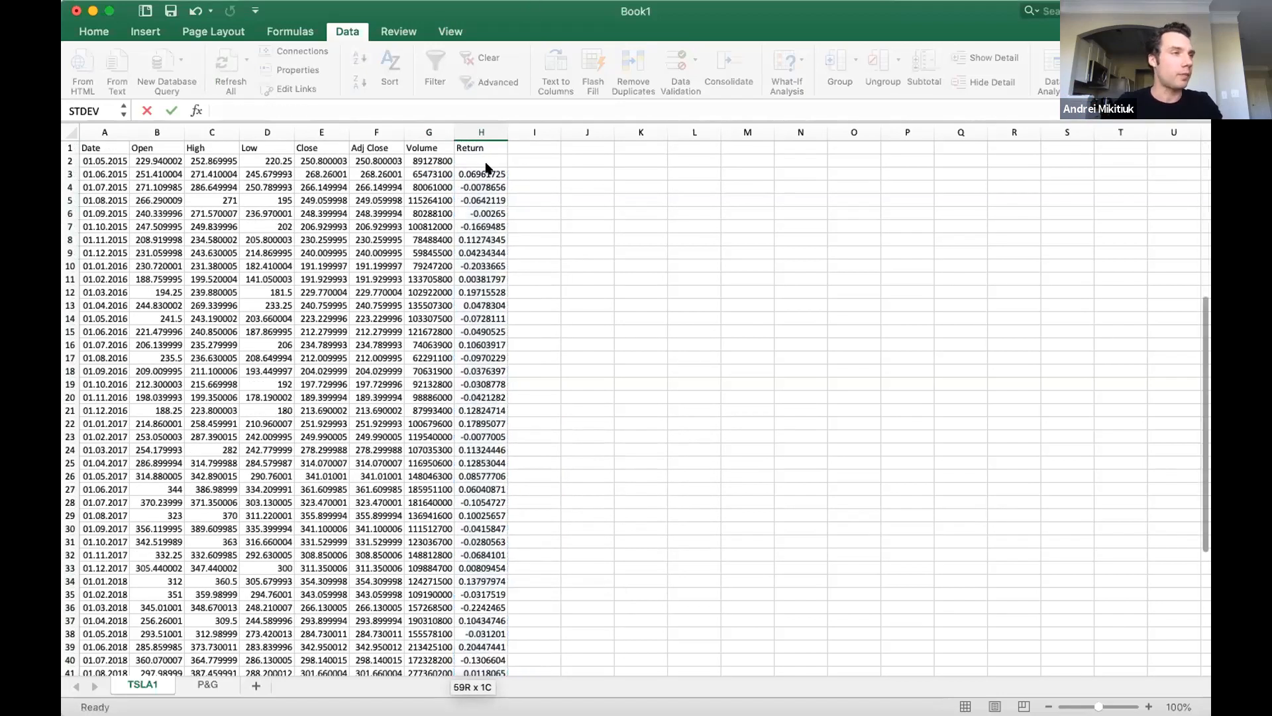
pyautogui.press('Return')
# Label cell G64 under the expected return as "Volatility".
pyautogui.press('Left')
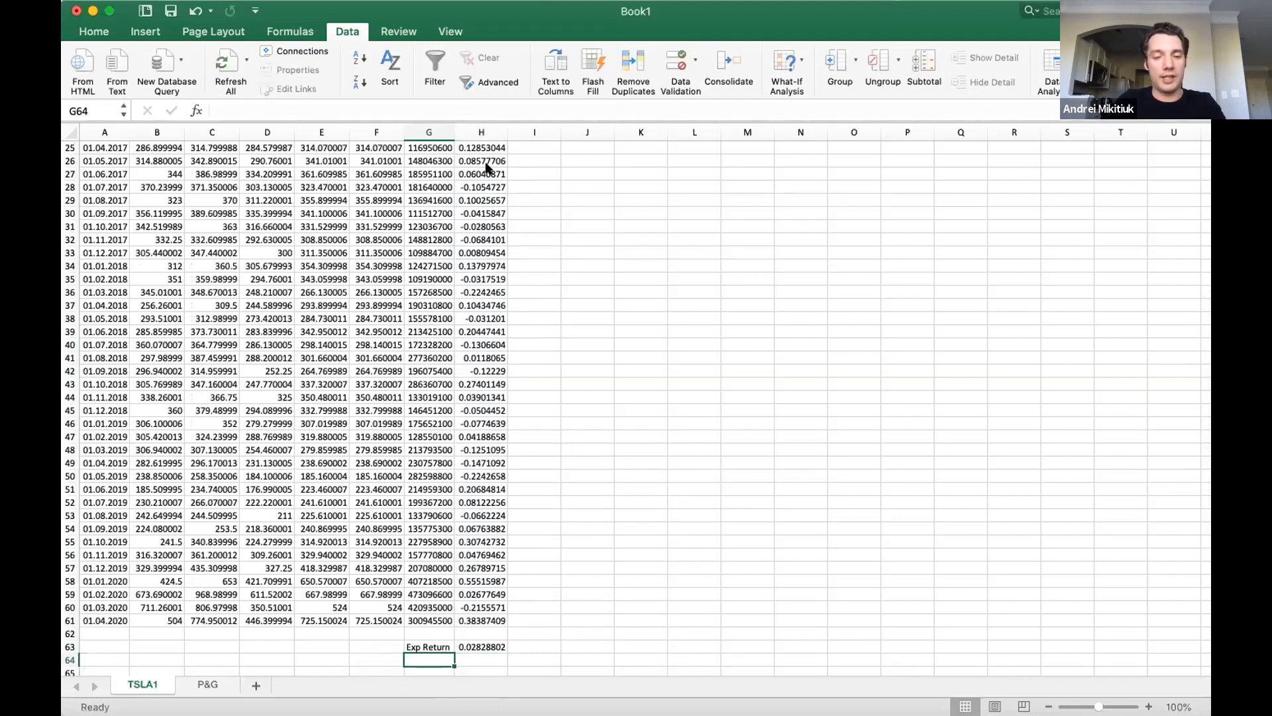
pyautogui.write('Volai')
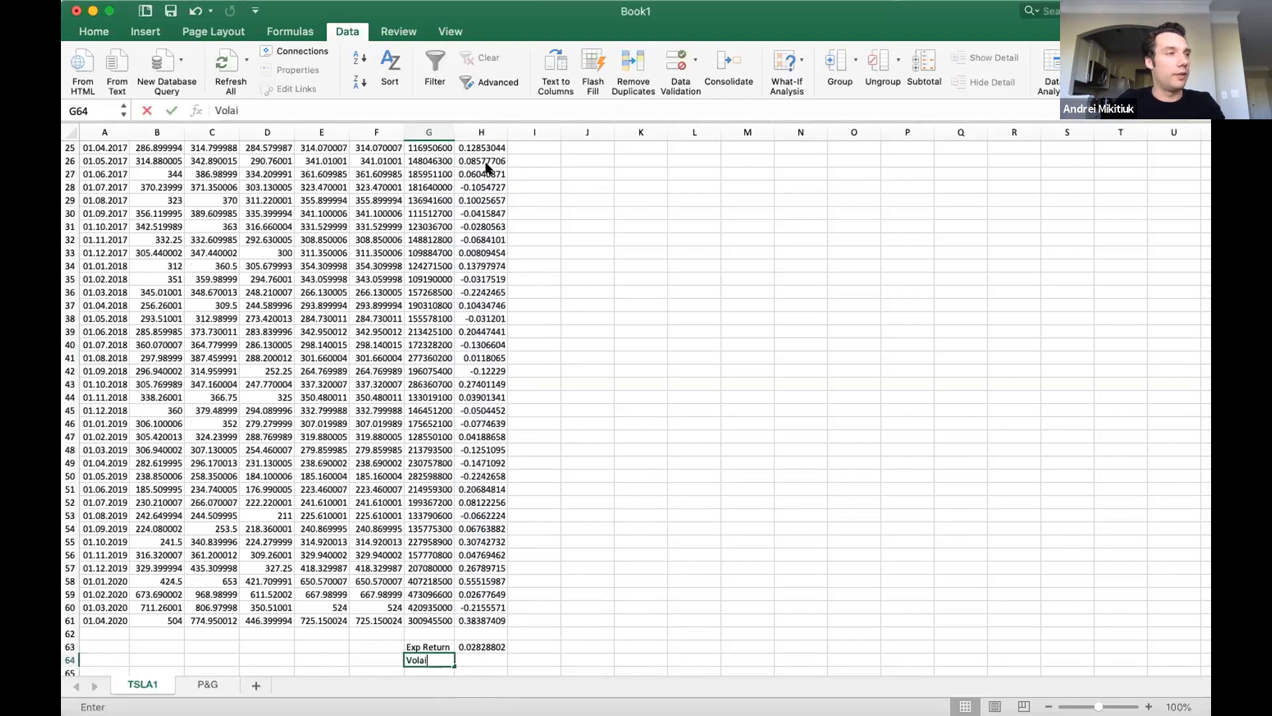
pyautogui.press('BackSpace')
pyautogui.write('tility')
pyautogui.press('Return')
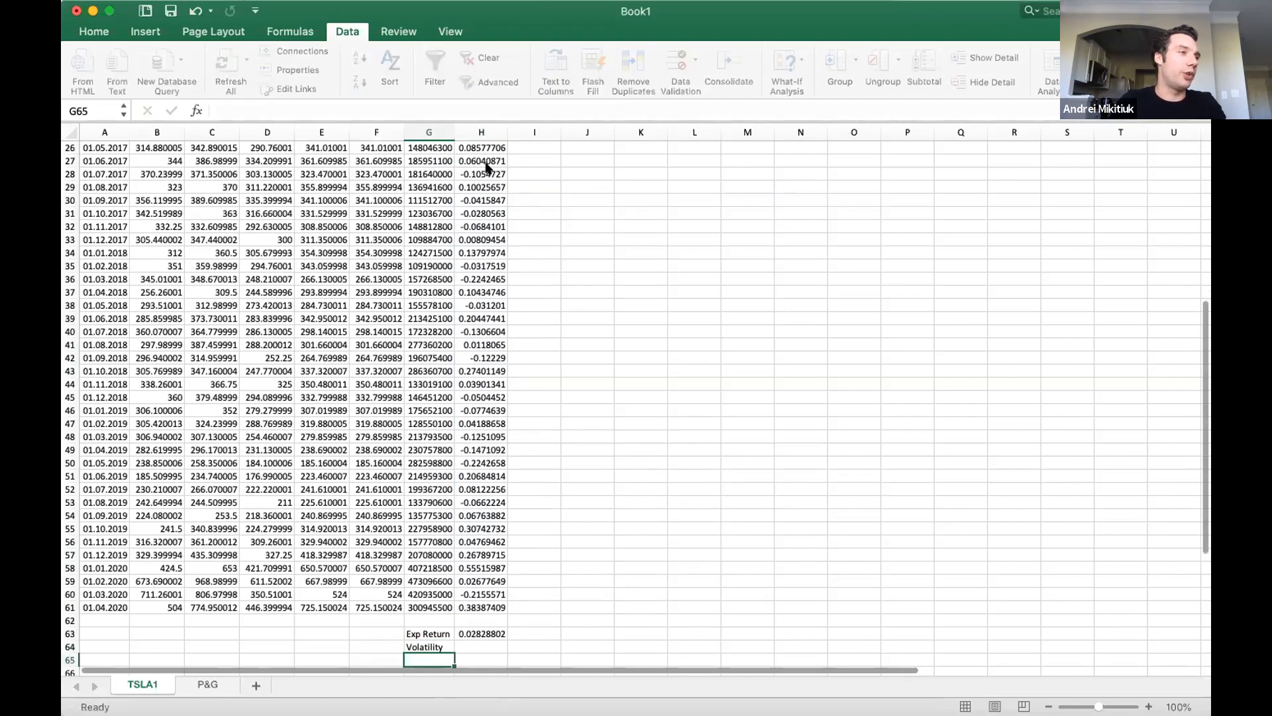
# Calculate Tesla's volatility in H64 with STDEV over the monthly returns H3:H61.
pyautogui.press('Up')
pyautogui.press('Right')
pyautogui.write('=')
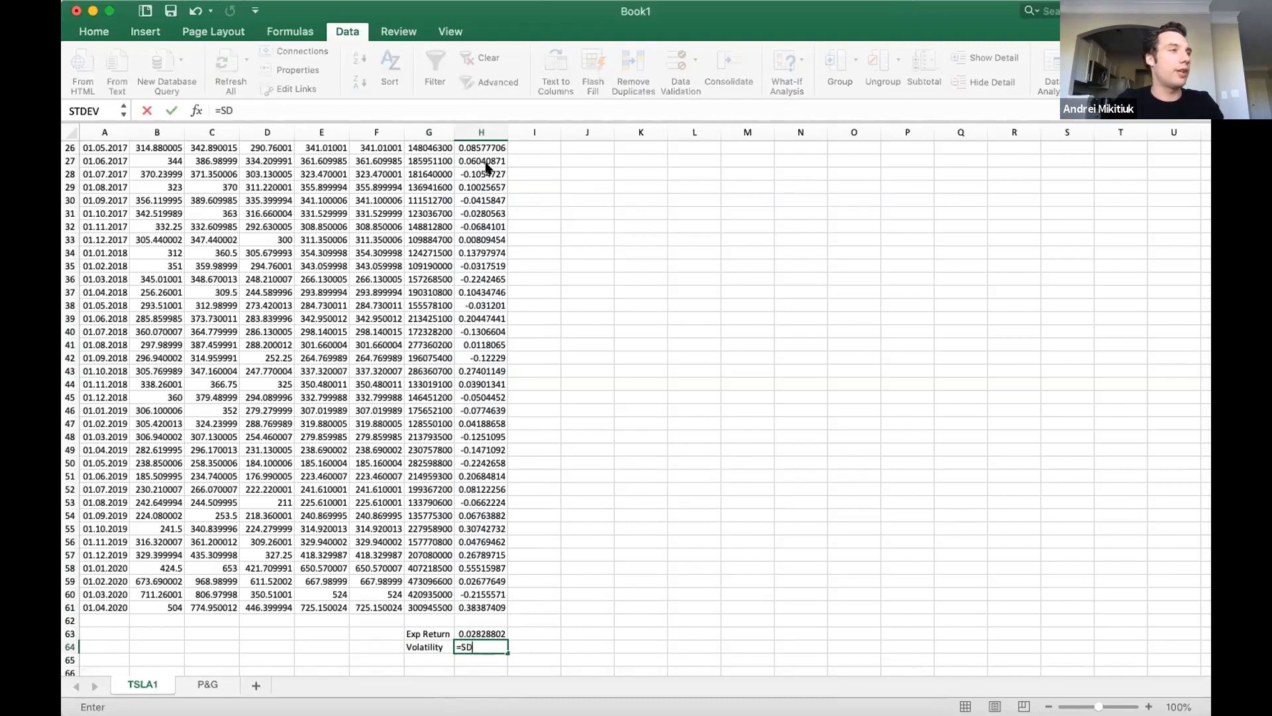
pyautogui.write('STDE')
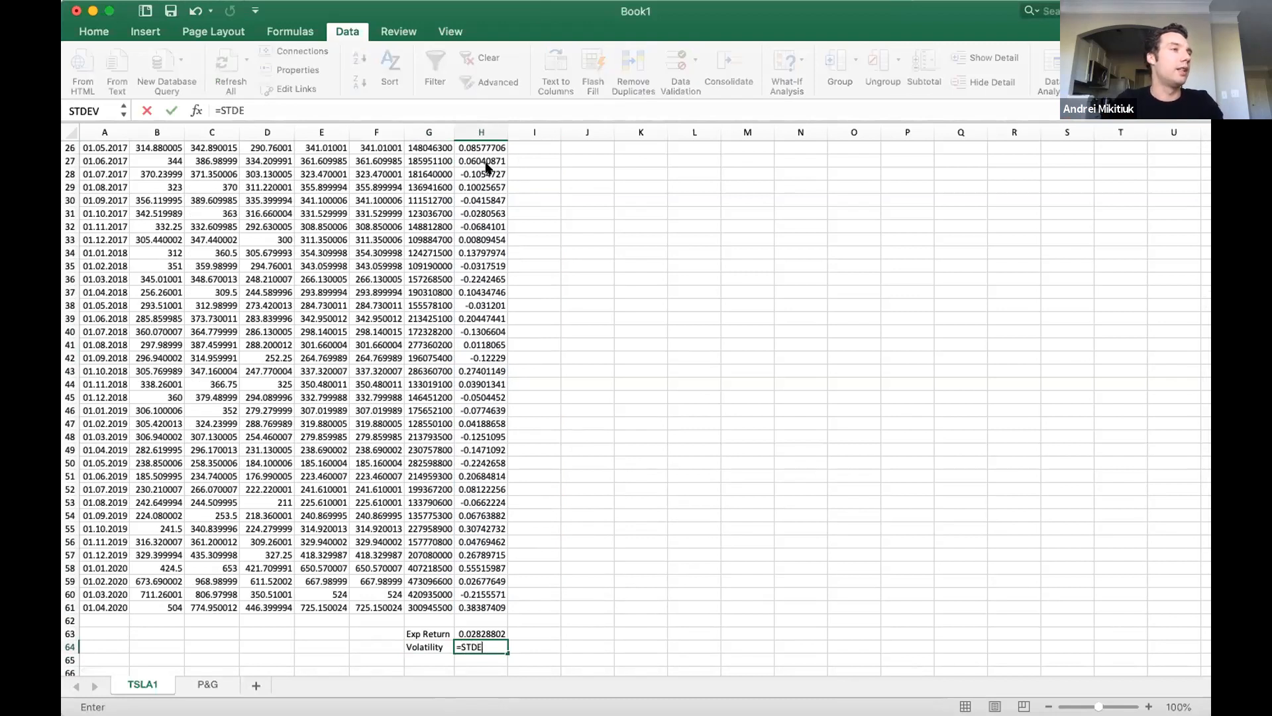
pyautogui.write('V(')
pyautogui.moveTo(481, 607); pyautogui.dragTo(471, 179)
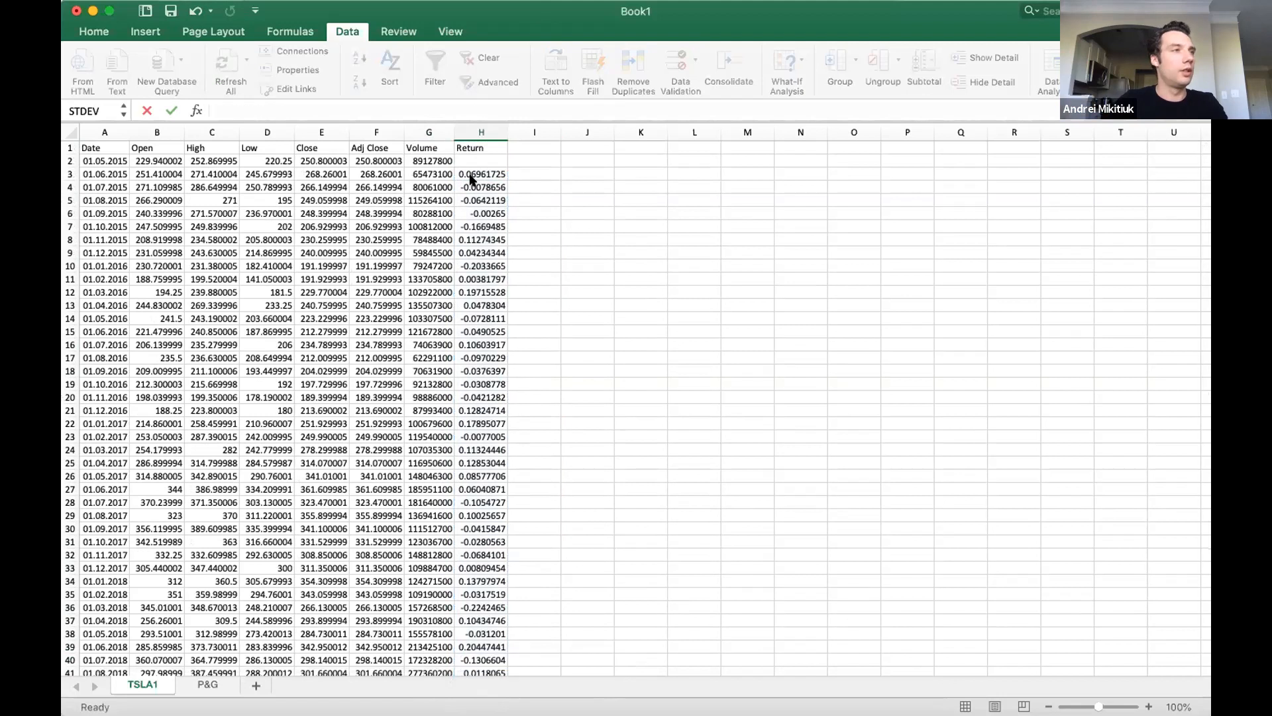
pyautogui.press('Return')
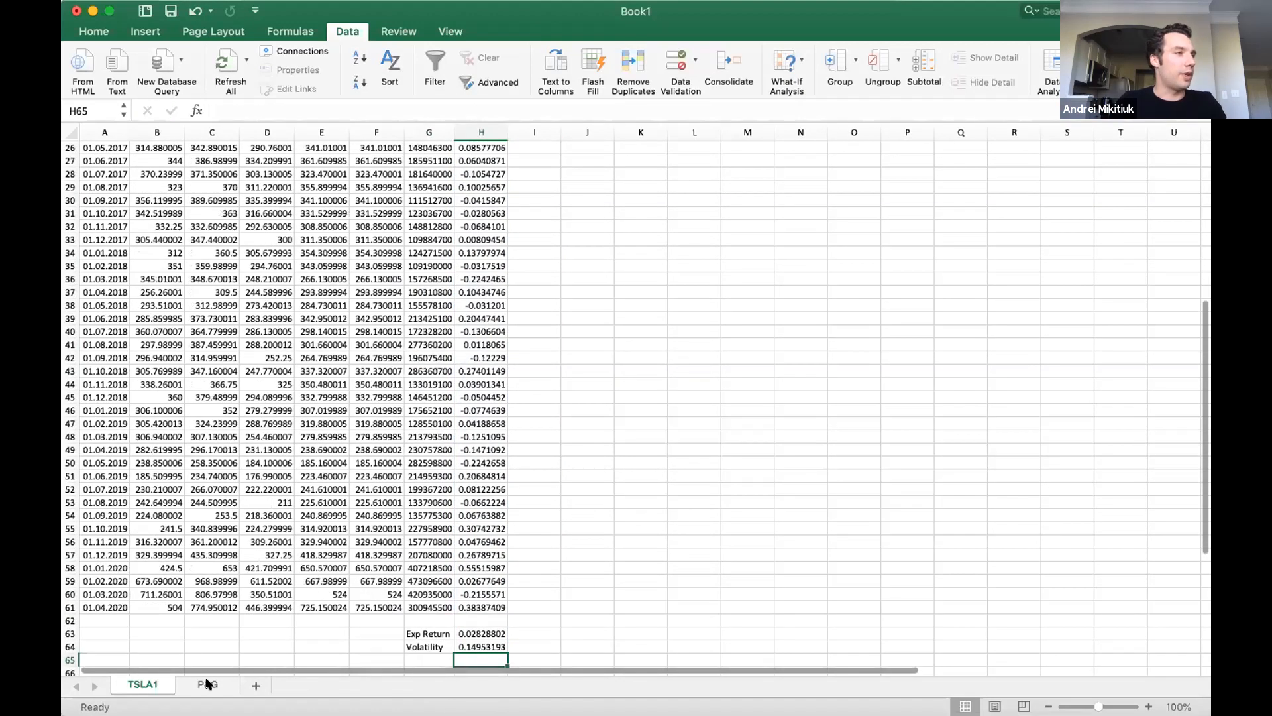
# Copy the expected return and volatility block G63:H64 from TSLA1 to G63 on the P&G sheet.
pyautogui.click(194, 690)
pyautogui.click(151, 688)
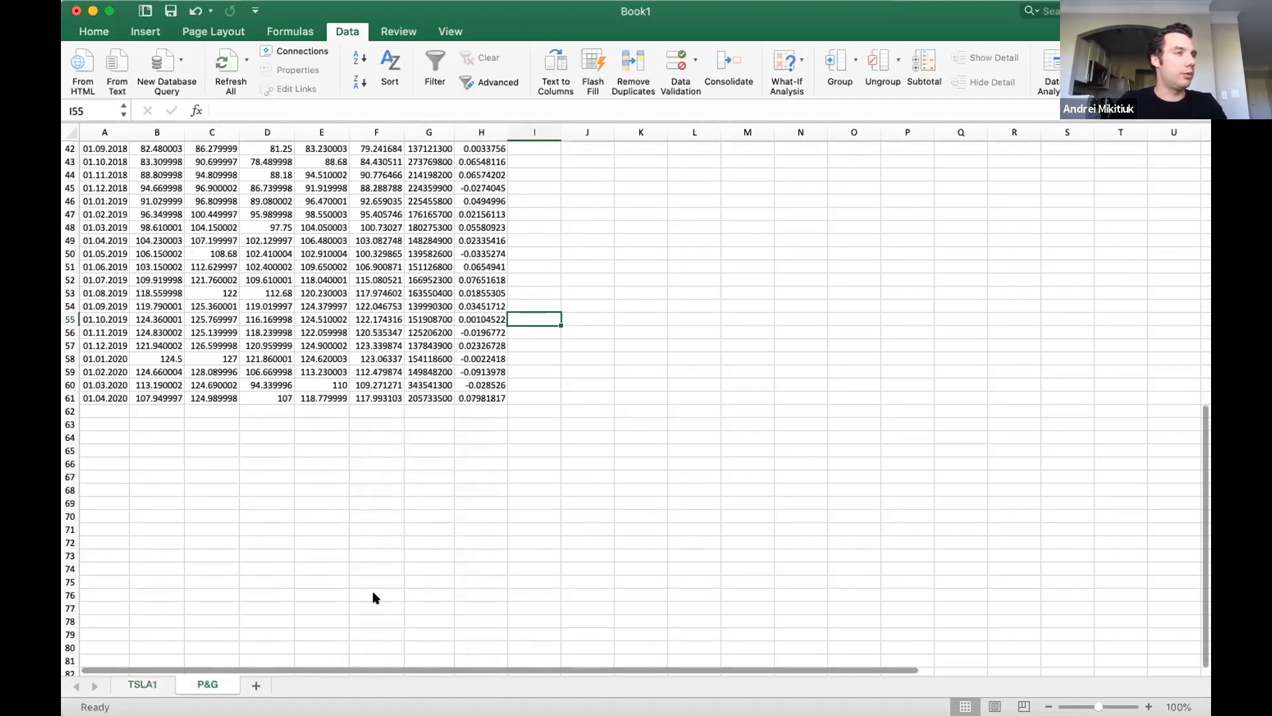
pyautogui.moveTo(424, 633); pyautogui.dragTo(481, 647)
pyautogui.press('cmd+c')
pyautogui.hotkey('ctrl', 'pagedown')
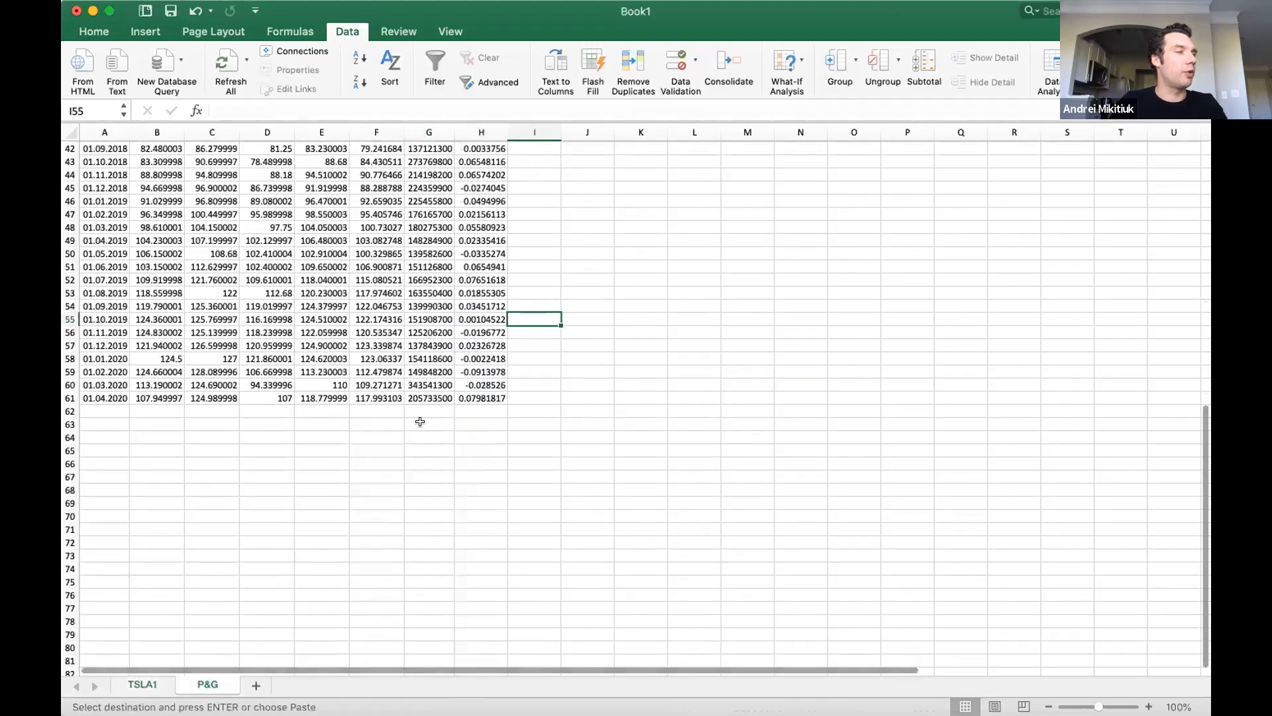
pyautogui.click(423, 425)
pyautogui.press('super+v')
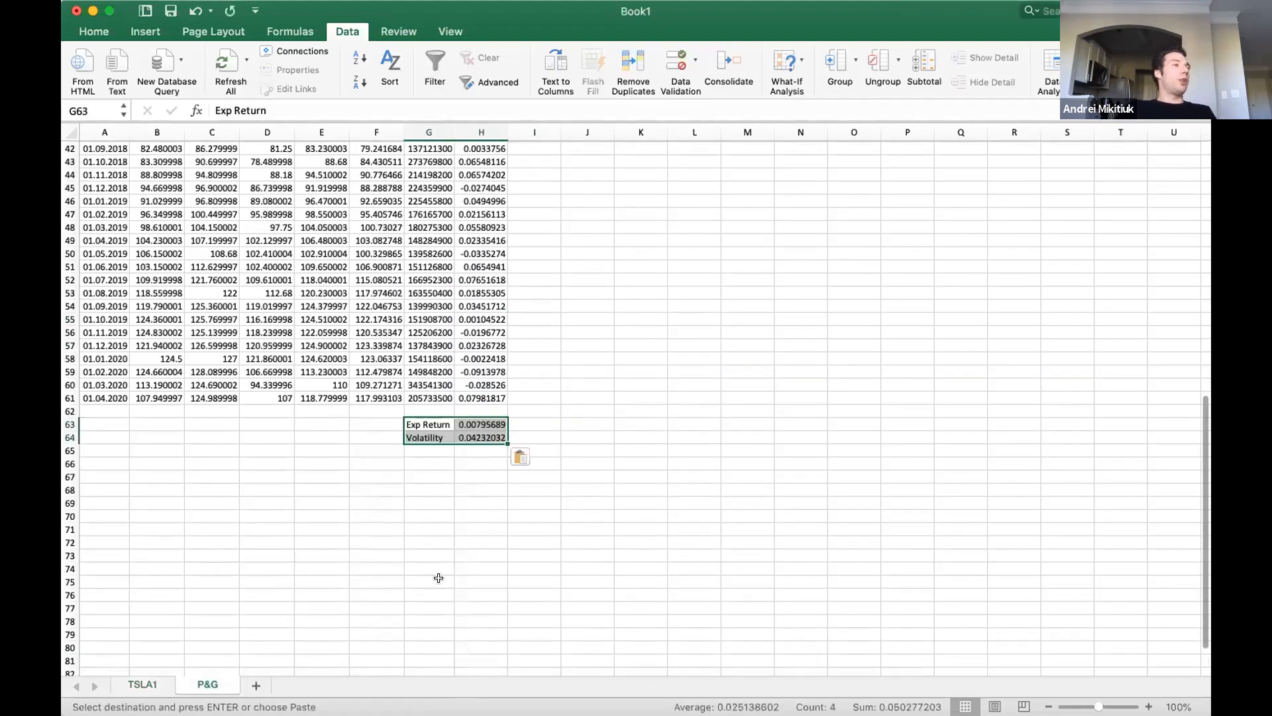
# Add a new worksheet and label its rows "Return" in A2 and "Risk" in A3.
pyautogui.click(255, 685)
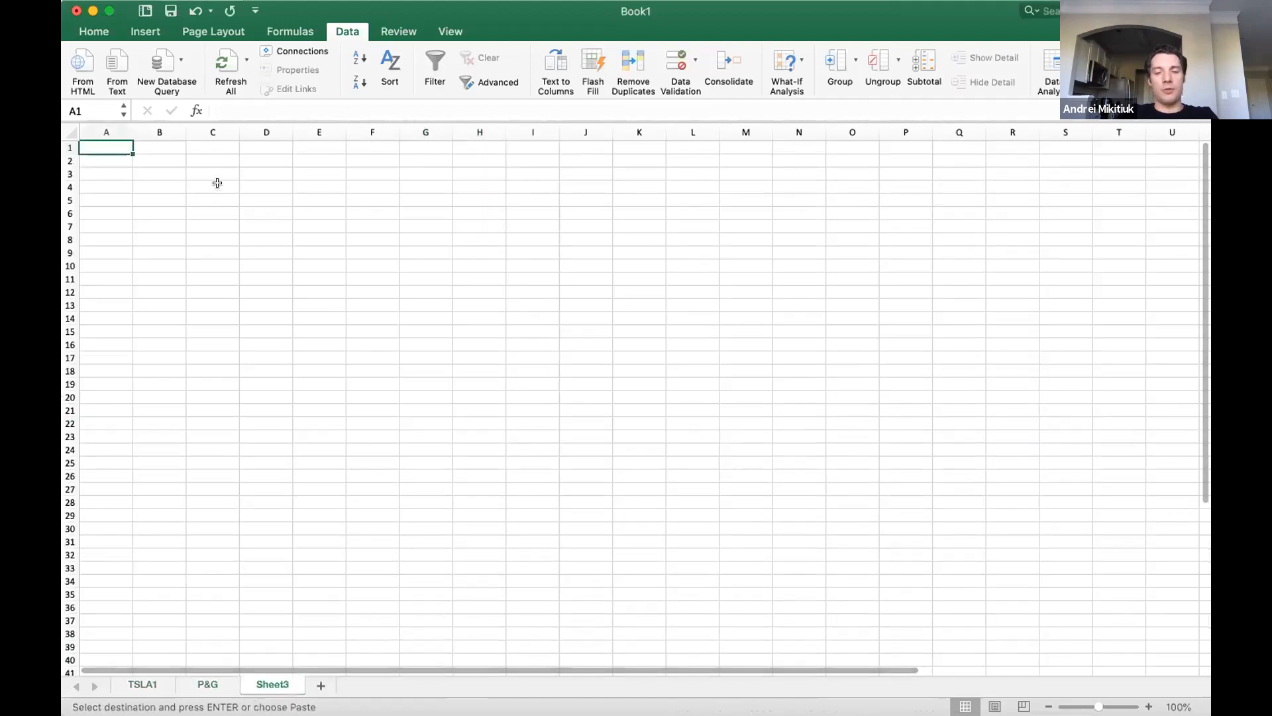
pyautogui.press('Down')
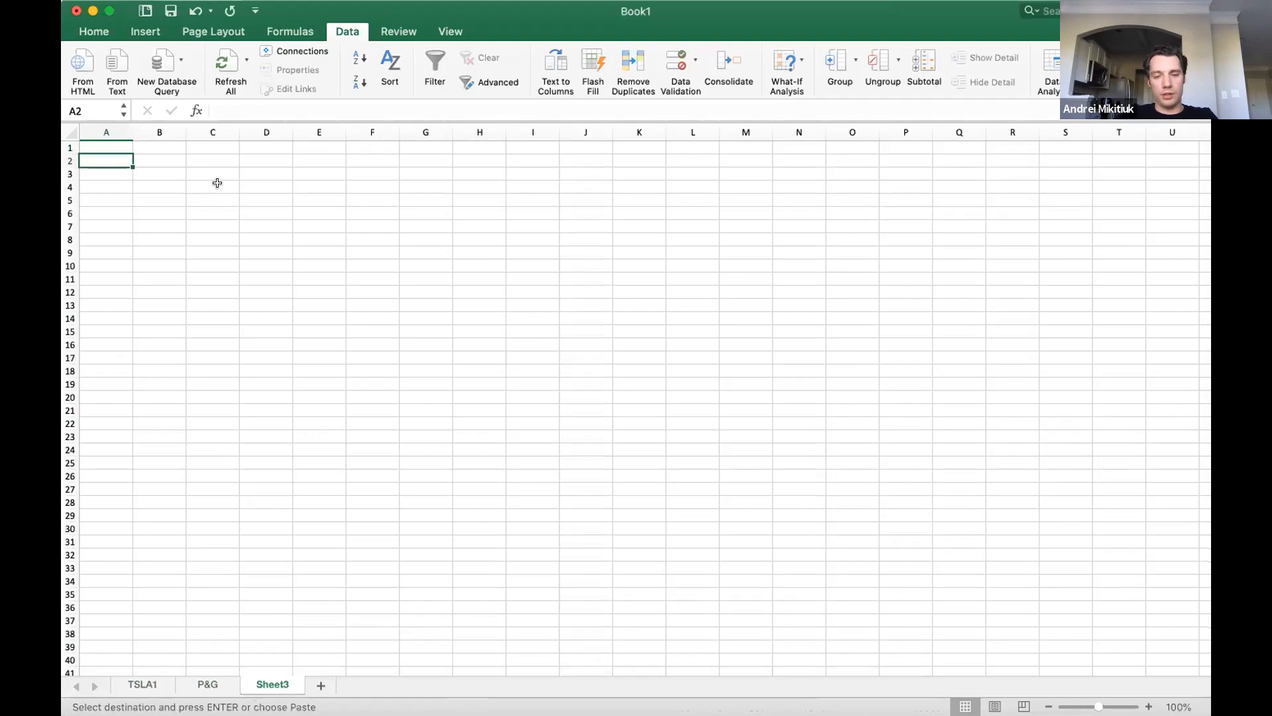
pyautogui.write('Return')
pyautogui.press('Return')
pyautogui.write('Risk')
pyautogui.press('Return')
# Enter the column headings "TSLA" in B1 and "PG" in C1 of the new sheet.
pyautogui.press('Up')
pyautogui.press('Up')
pyautogui.press('Up')
pyautogui.press('Right')
pyautogui.write('TSLA')
pyautogui.press('Right')
pyautogui.write('PG')
pyautogui.press('Return')
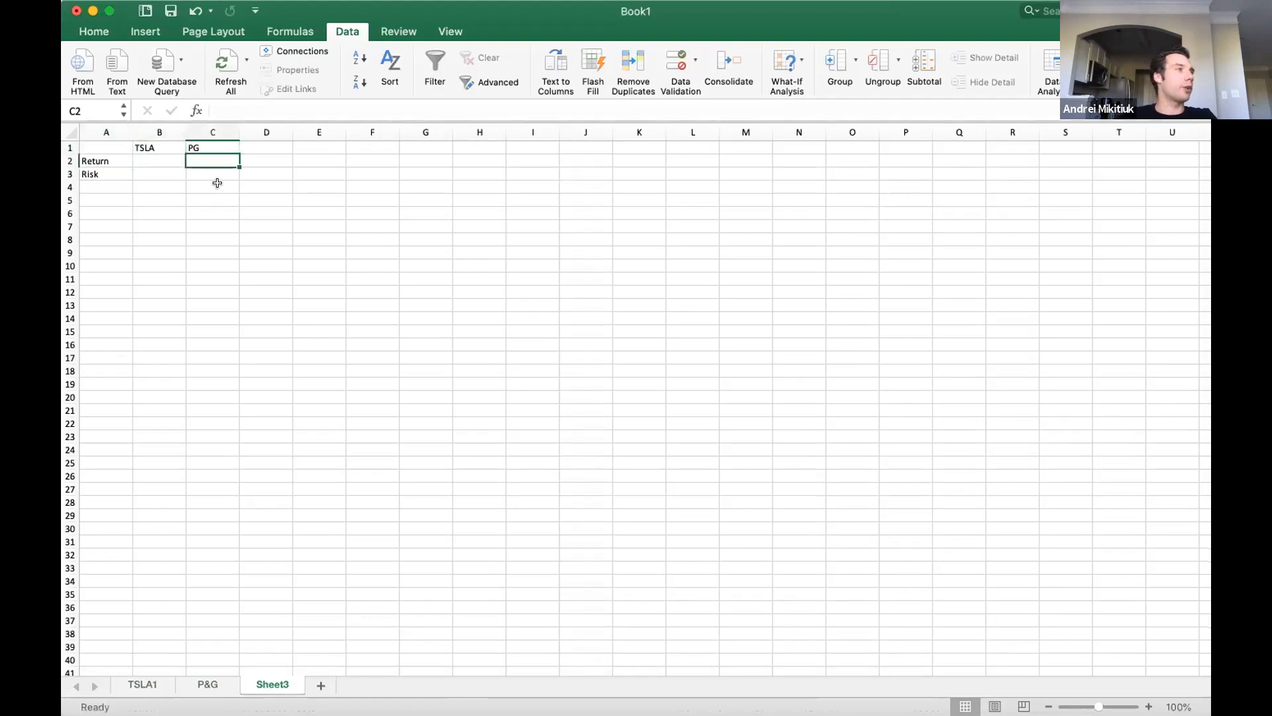
# Copy P&G's expected return and volatility from H63:H64 into C2:C3 of Sheet3 as values.
pyautogui.click(208, 685)
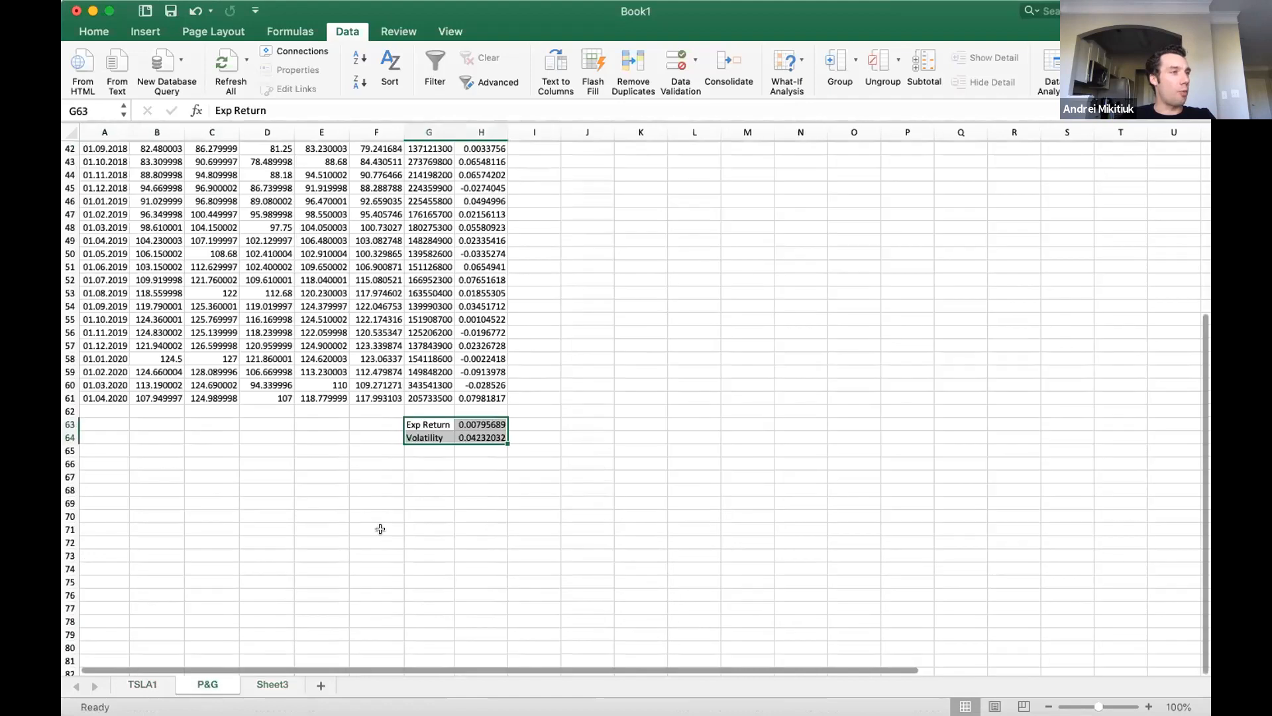
pyautogui.moveTo(471, 425); pyautogui.dragTo(480, 438)
pyautogui.press('super+c')
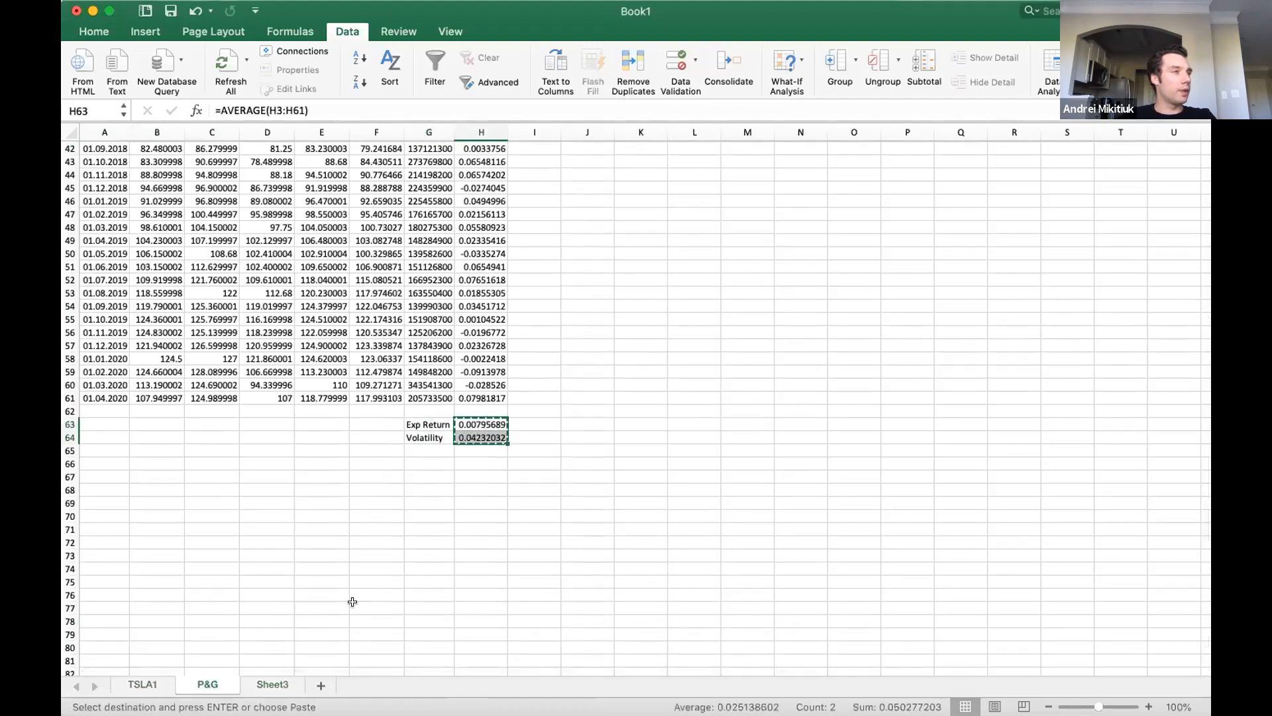
pyautogui.click(273, 685)
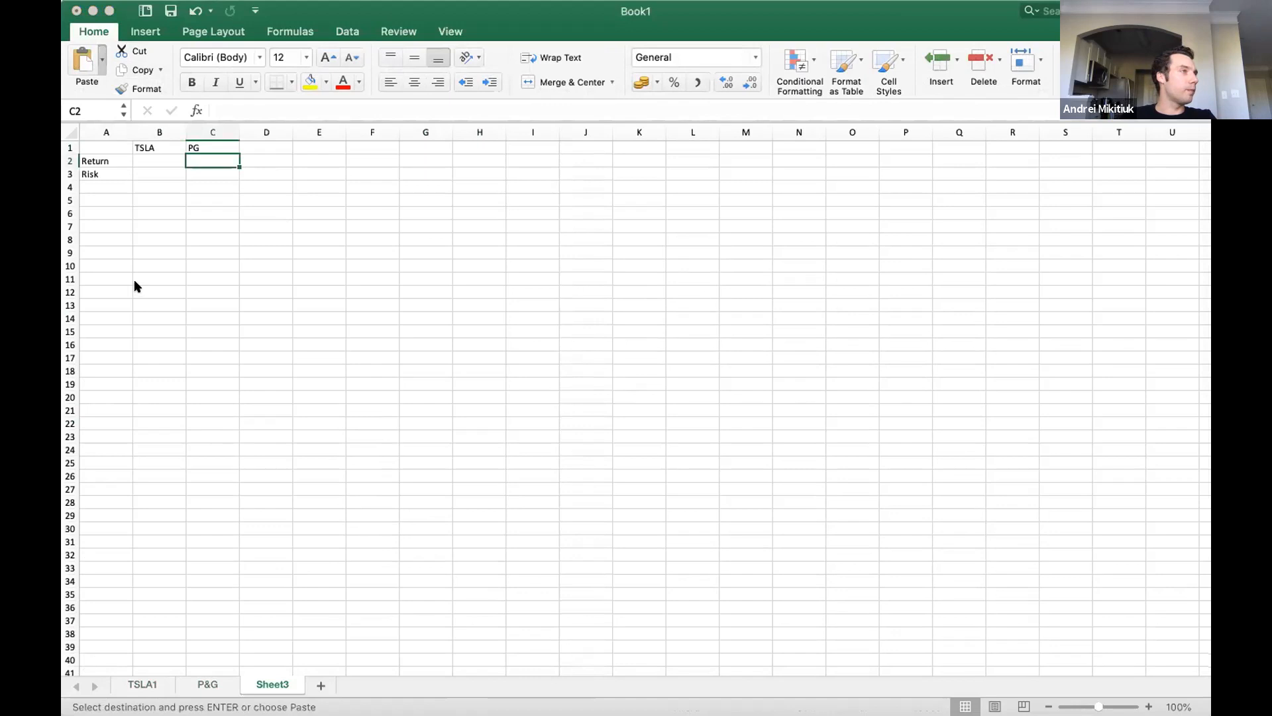
pyautogui.press('super+v')
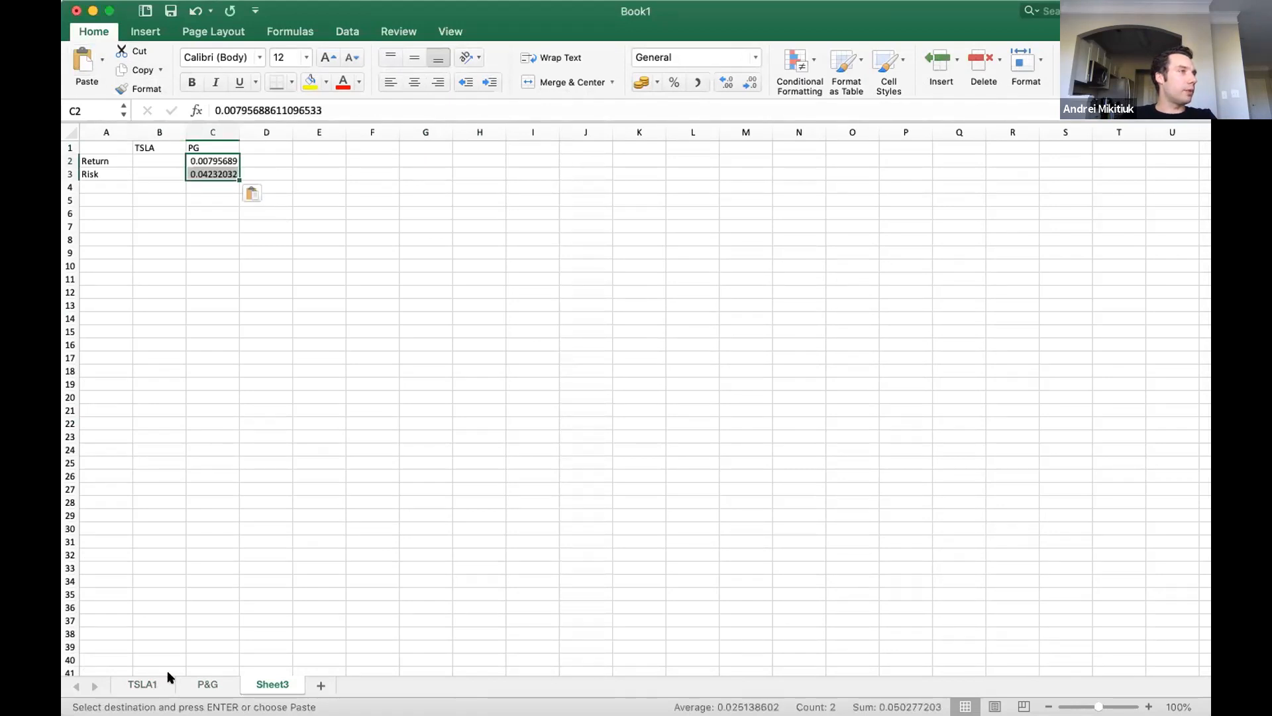
# Copy Tesla's expected return and volatility from H63:H64 on TSLA1 into B2:B3 of Sheet3 as values.
pyautogui.click(151, 683)
pyautogui.moveTo(482, 633); pyautogui.dragTo(481, 647)
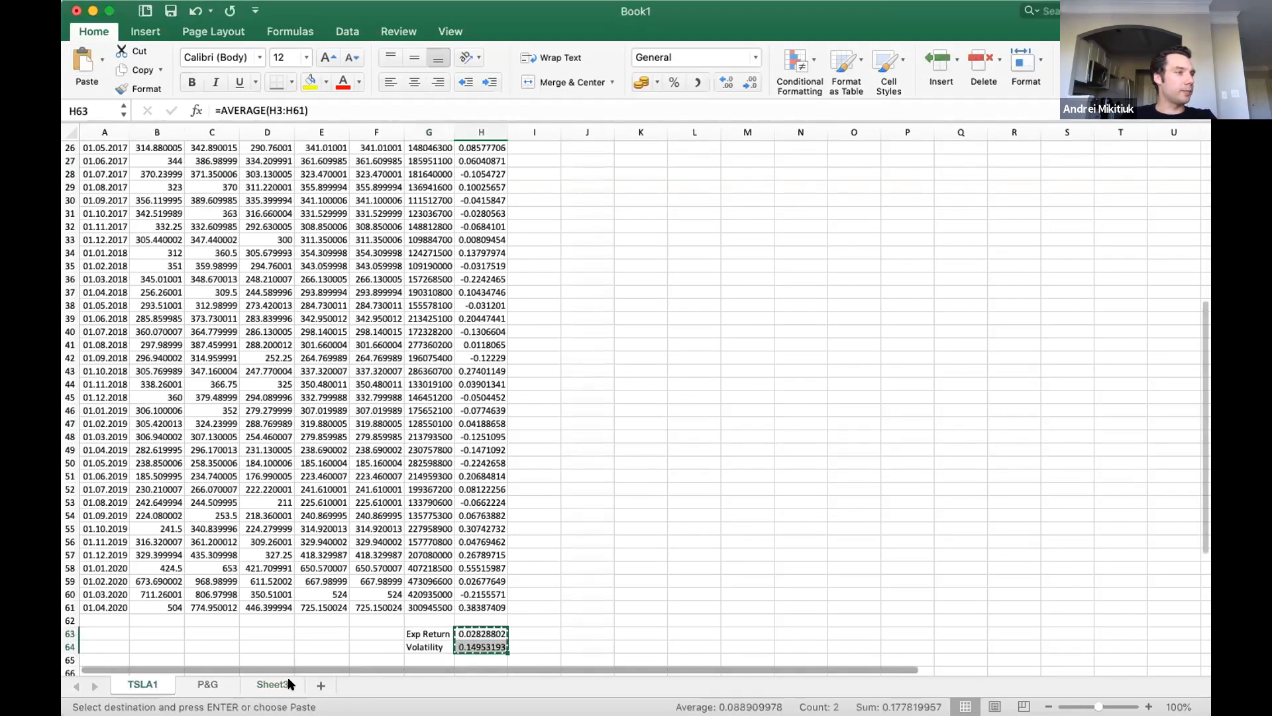
pyautogui.click(273, 684)
pyautogui.click(140, 159)
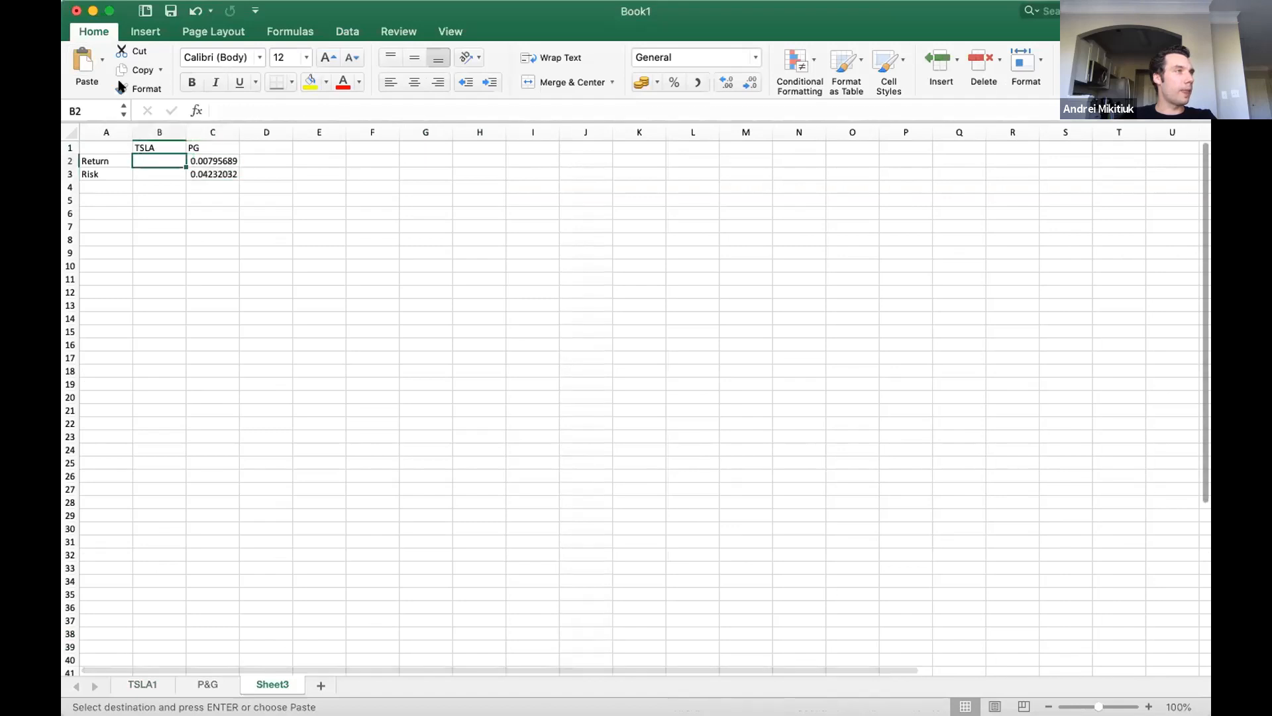
pyautogui.click(102, 58)
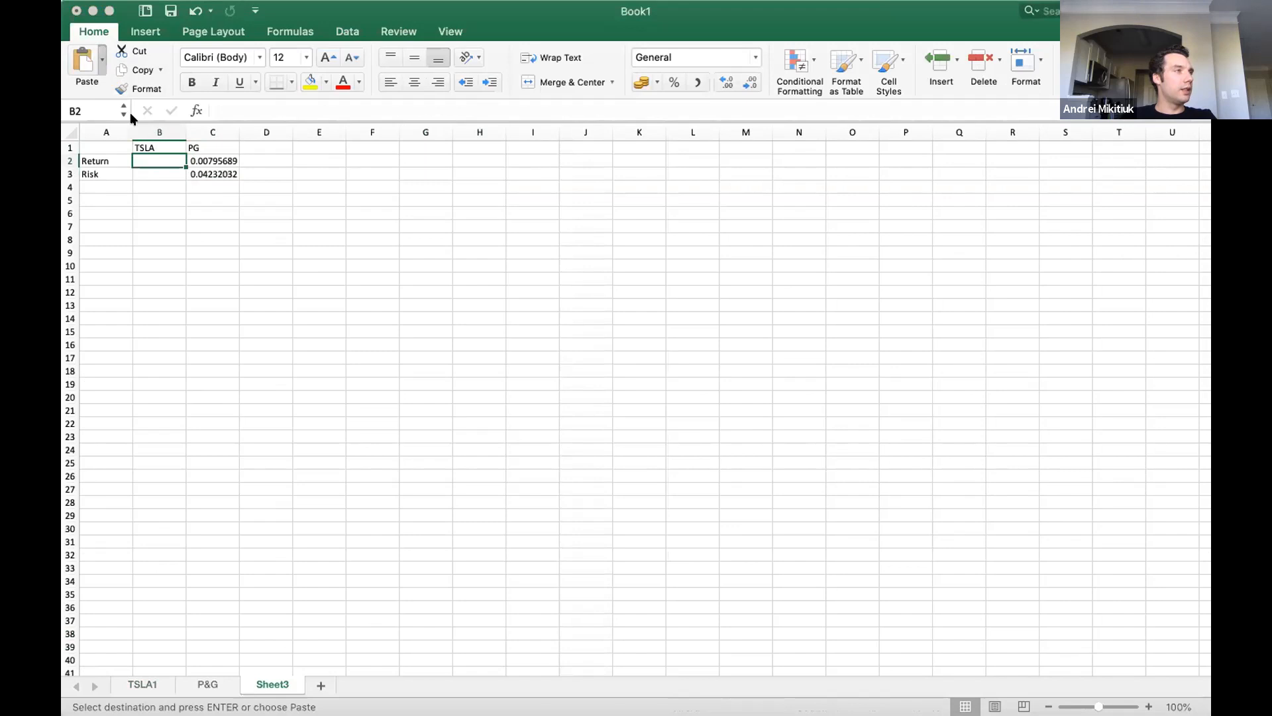
pyautogui.click(135, 276)
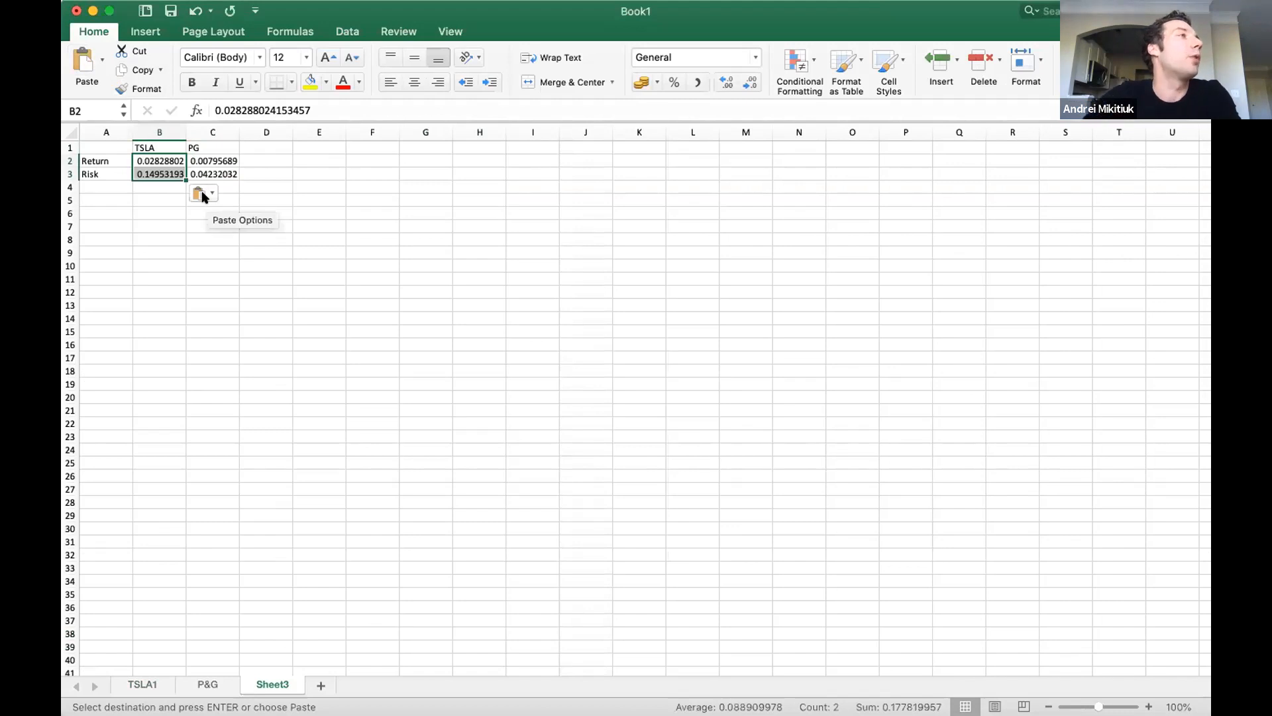
# Format the return and risk values in B2:C3 as percentages with one decimal place.
pyautogui.click(219, 159)
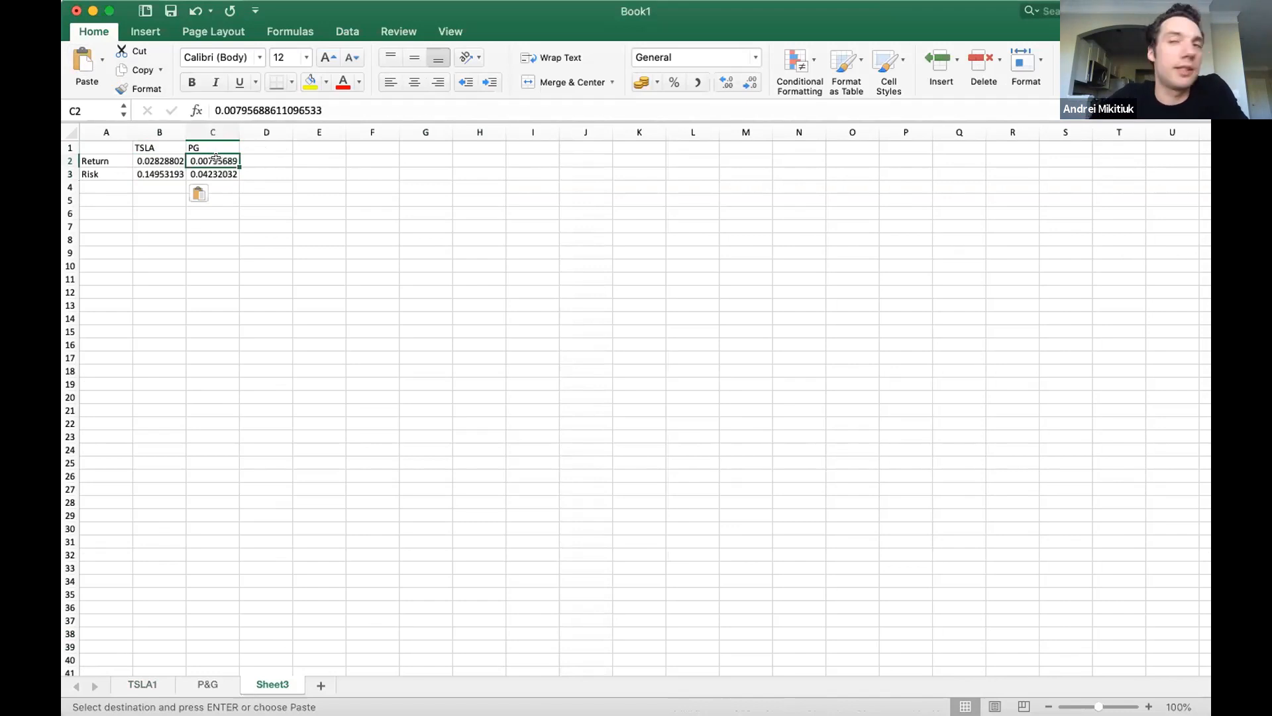
pyautogui.moveTo(216, 158); pyautogui.dragTo(163, 167)
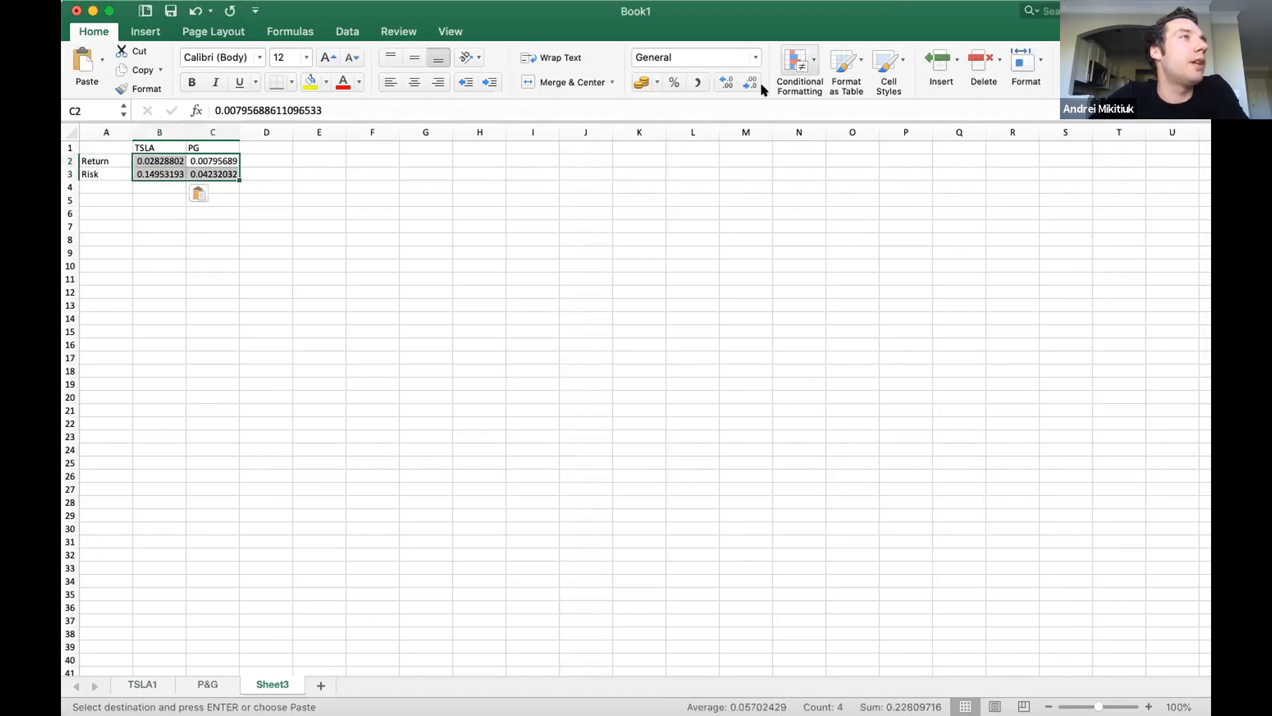
pyautogui.click(673, 82)
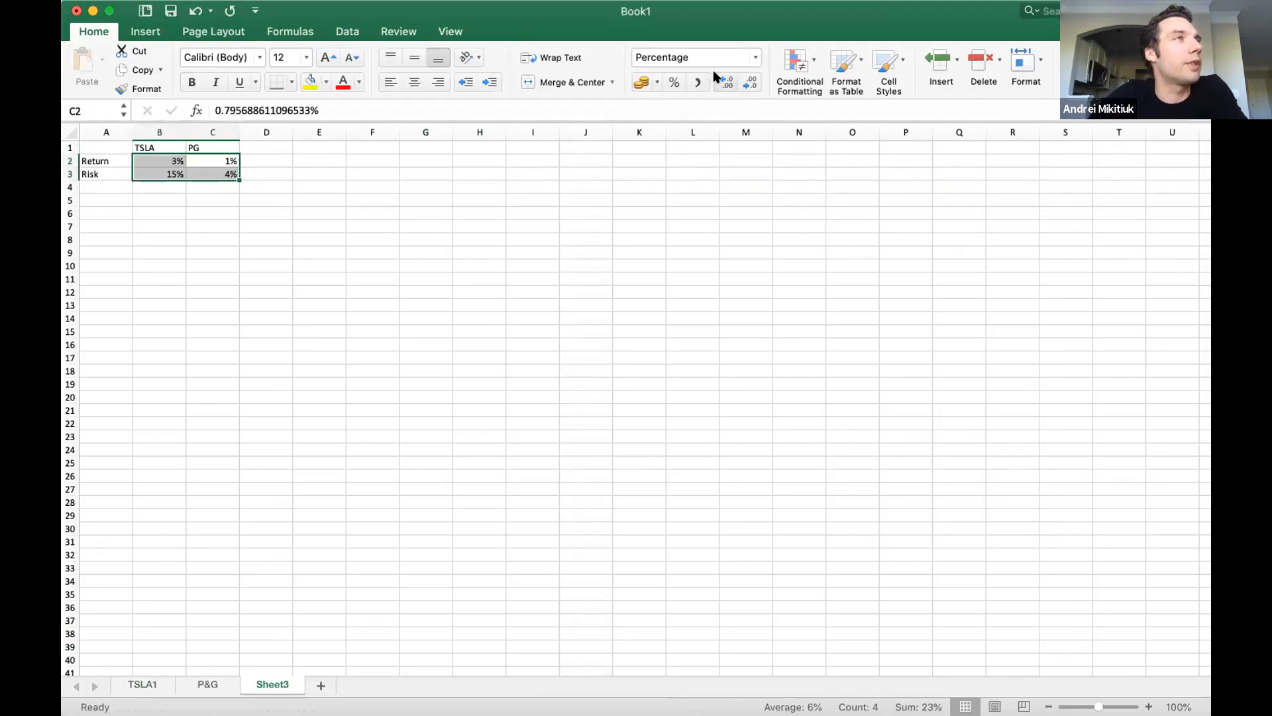
pyautogui.click(727, 82)
pyautogui.click(749, 83)
pyautogui.click(727, 82)
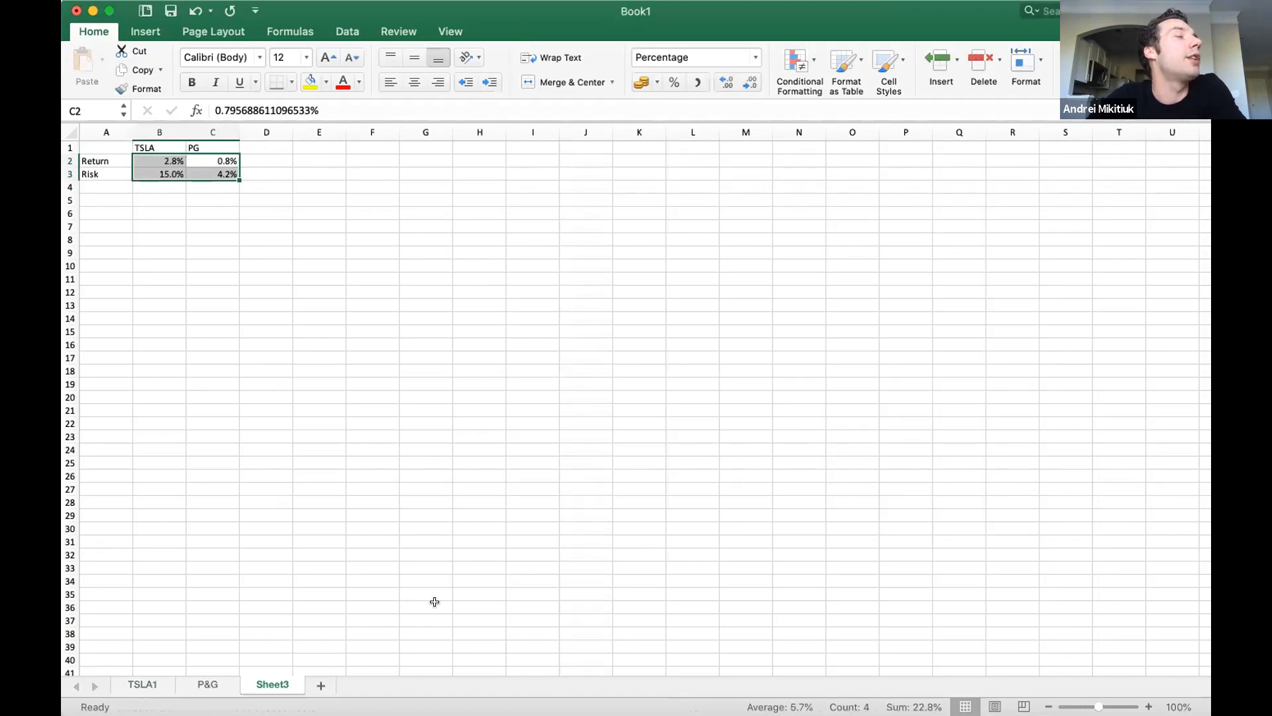
pyautogui.click(220, 158)
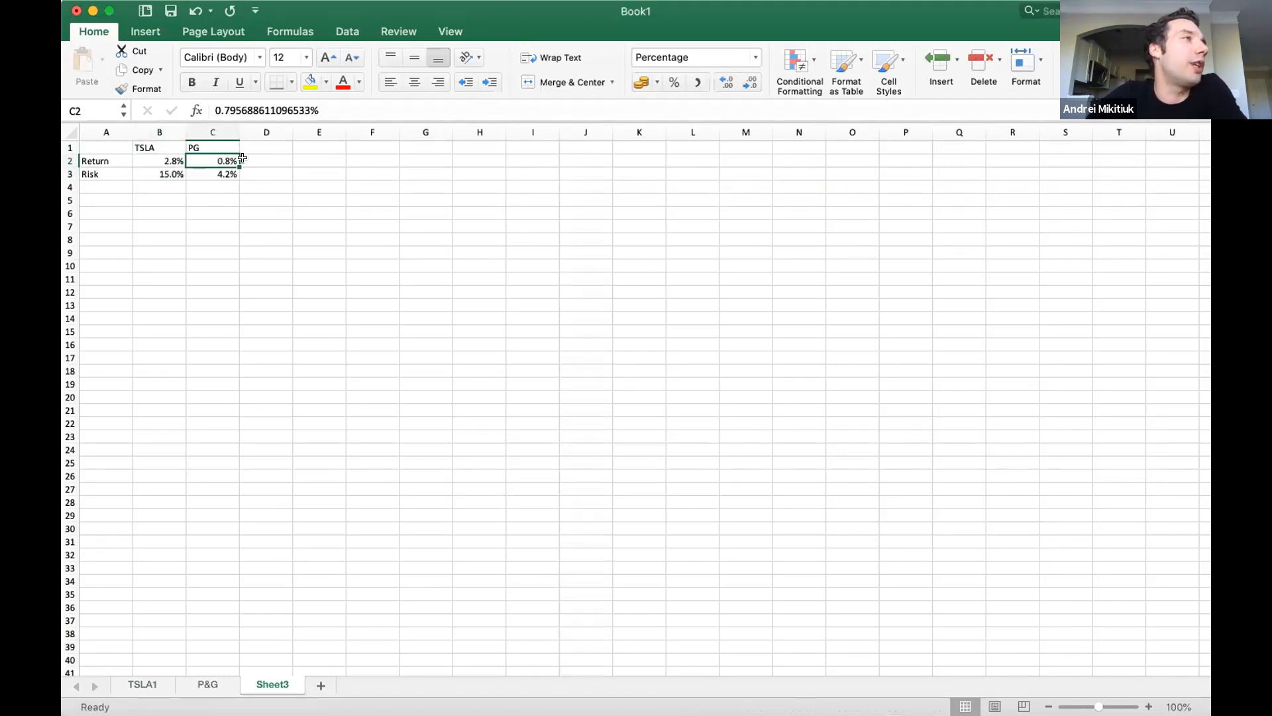
pyautogui.click(202, 173)
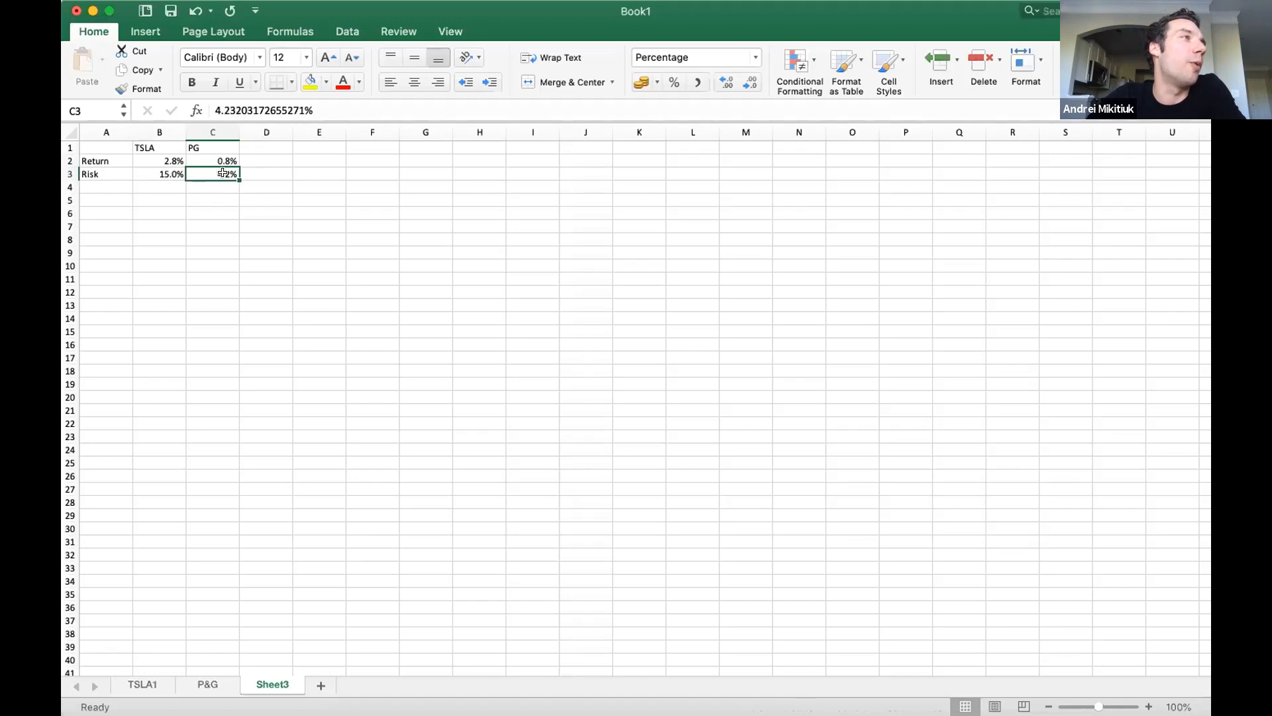
pyautogui.click(157, 161)
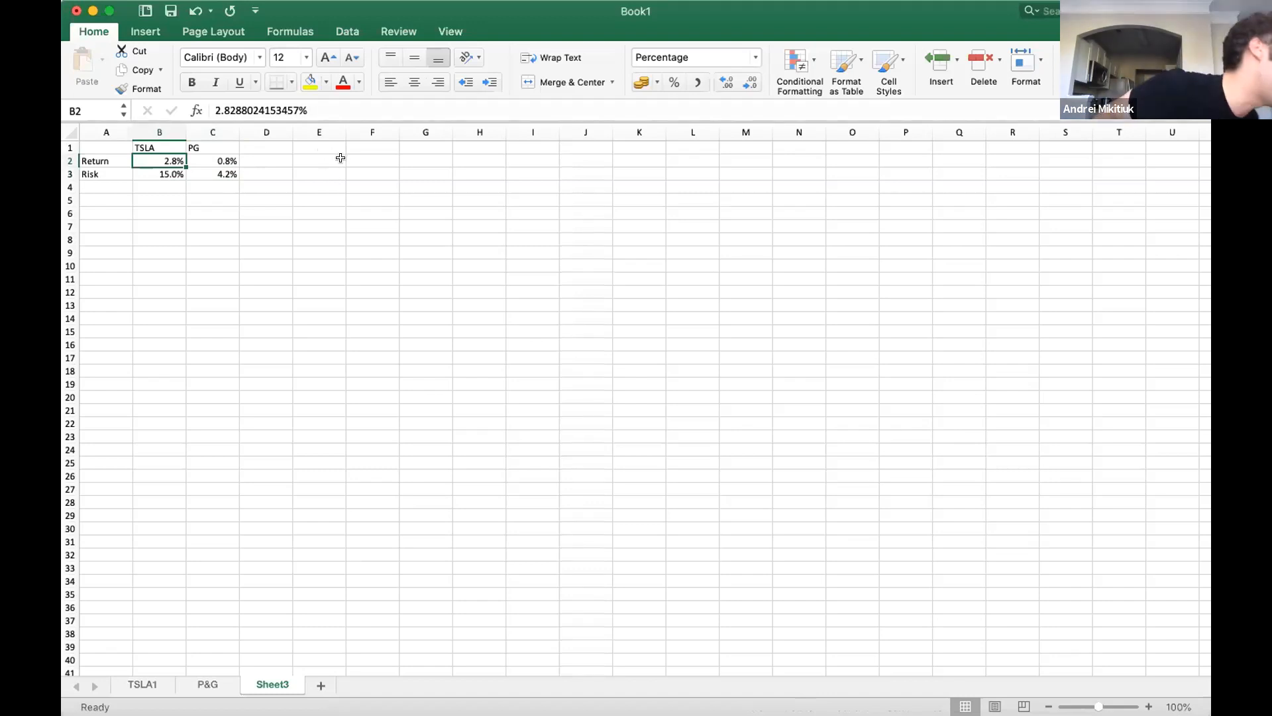
pyautogui.moveTo(214, 170); pyautogui.dragTo(173, 169)
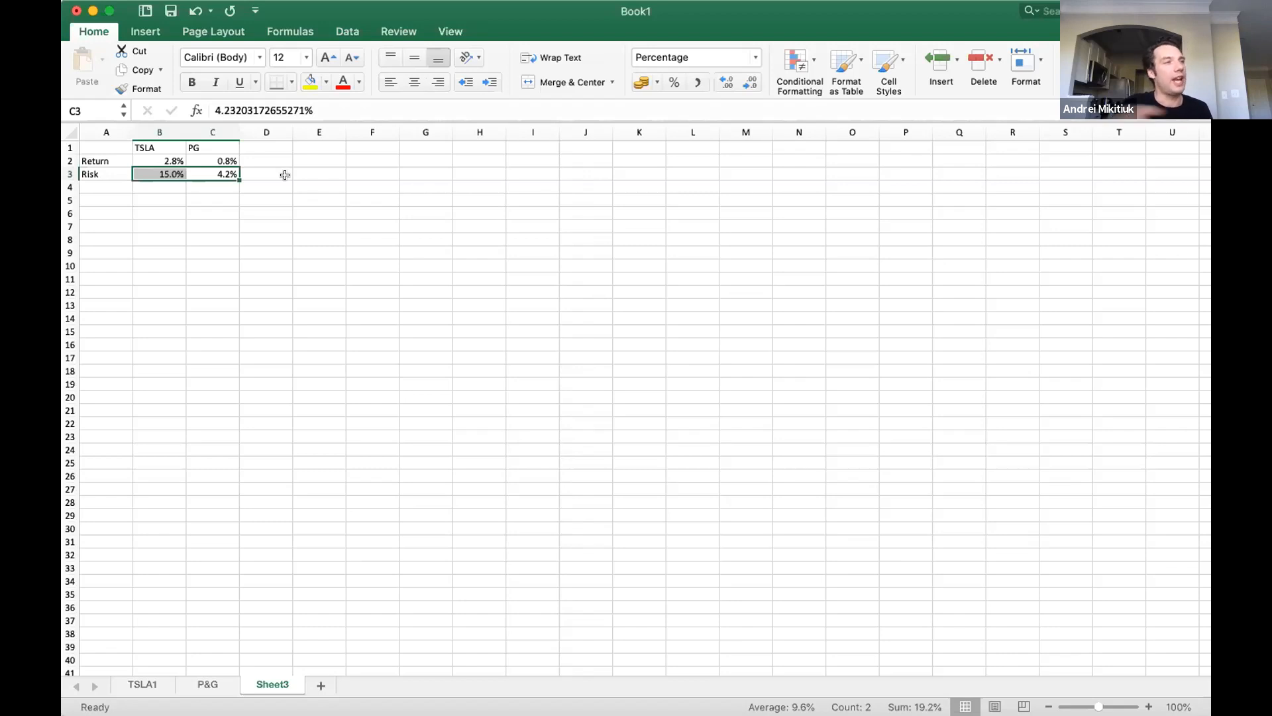
# Insert a histogram of Tesla's monthly returns H3:H61 on TSLA1 and enlarge it beside the data, clear of the Return column.
pyautogui.click(143, 685)
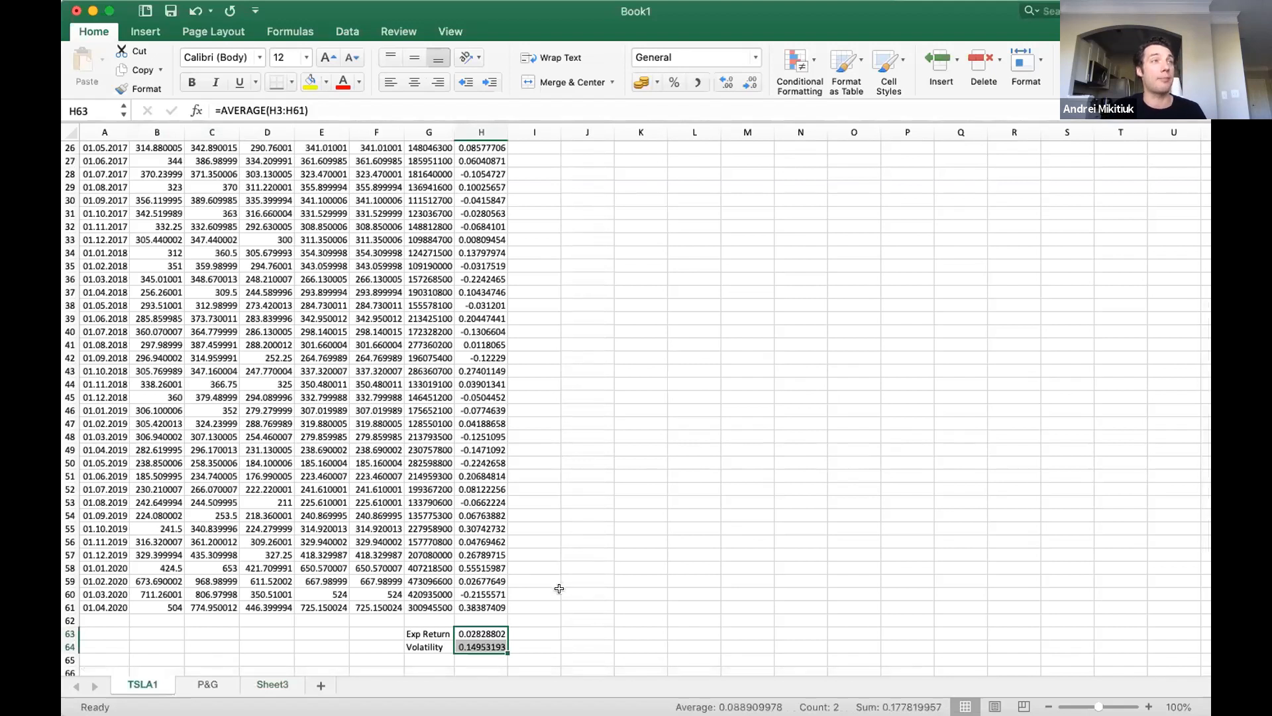
pyautogui.moveTo(494, 604); pyautogui.dragTo(469, 169)
pyautogui.click(137, 26)
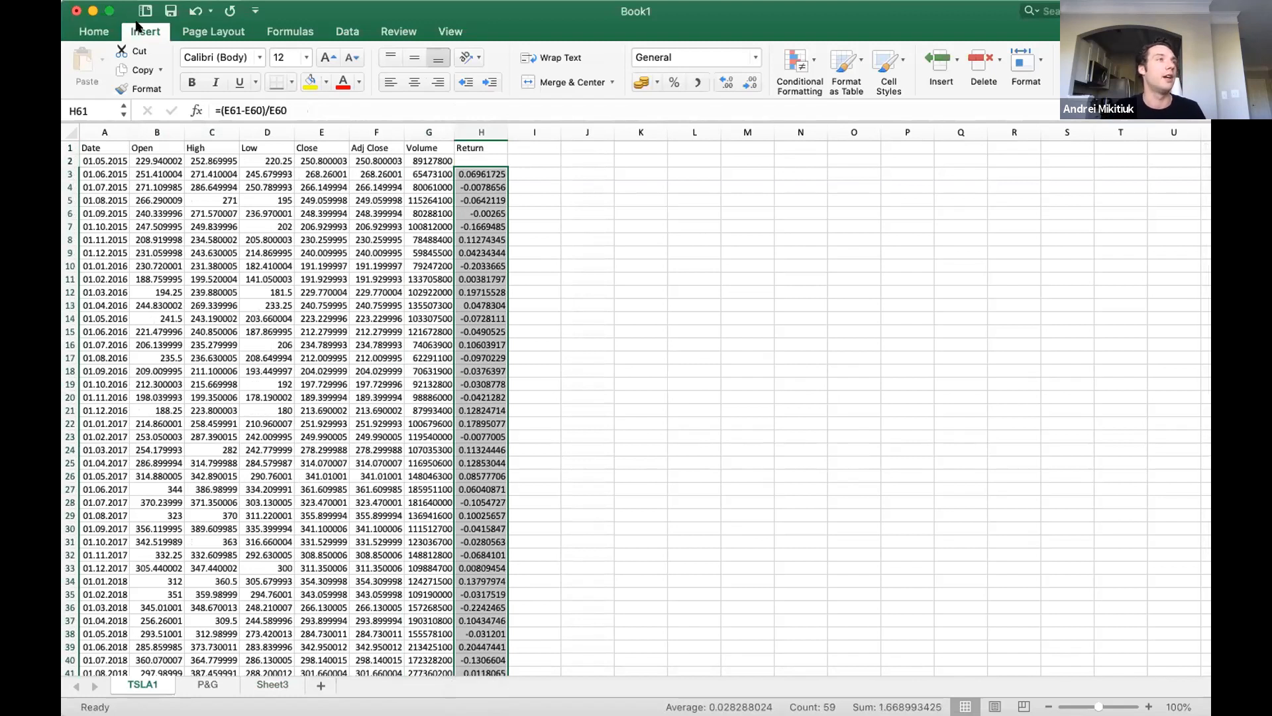
pyautogui.click(149, 31)
pyautogui.click(152, 32)
pyautogui.click(647, 70)
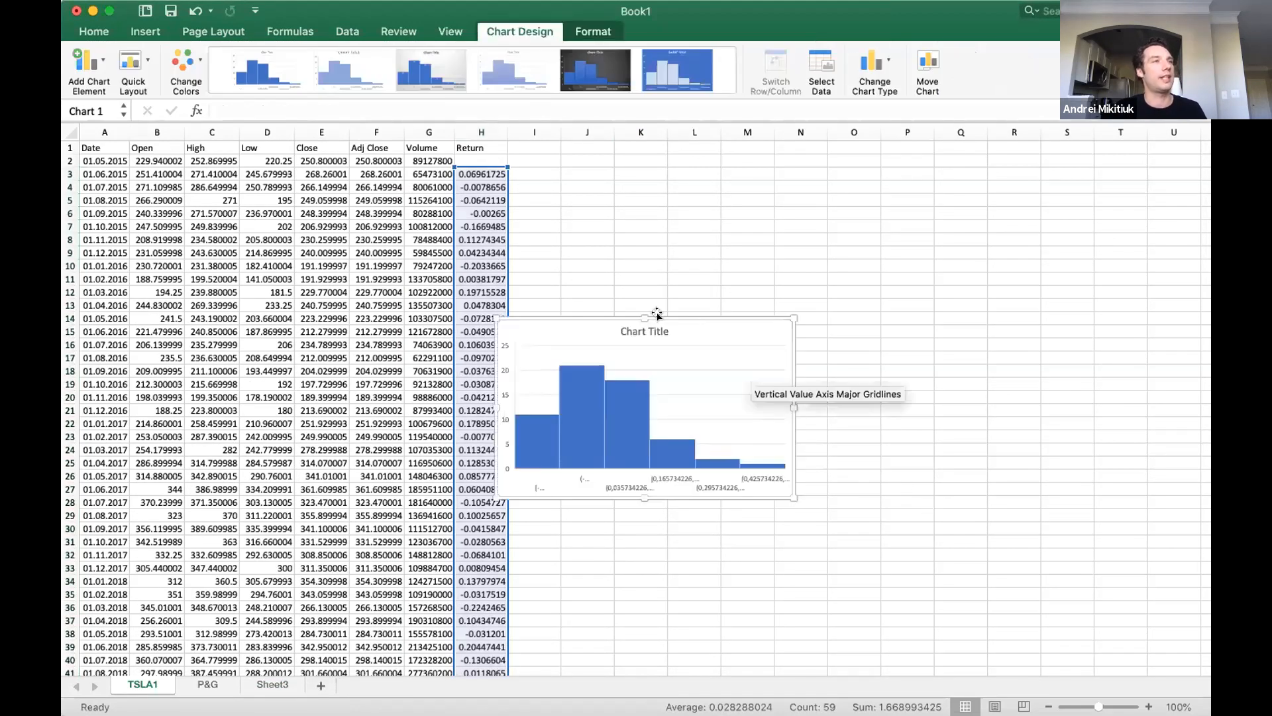
pyautogui.moveTo(660, 314); pyautogui.dragTo(723, 293)
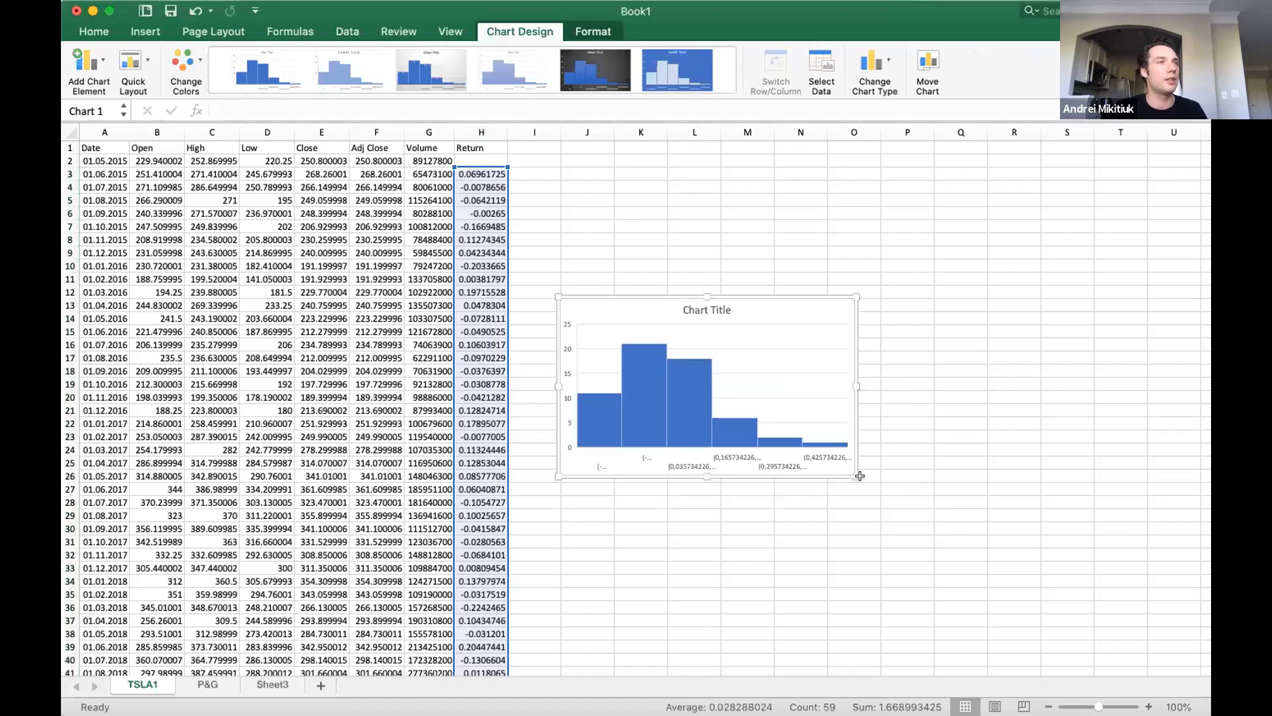
pyautogui.moveTo(860, 475); pyautogui.dragTo(955, 542)
# Group the histogram by number of bins and set it to 15 bins.
pyautogui.rightClick(726, 458)
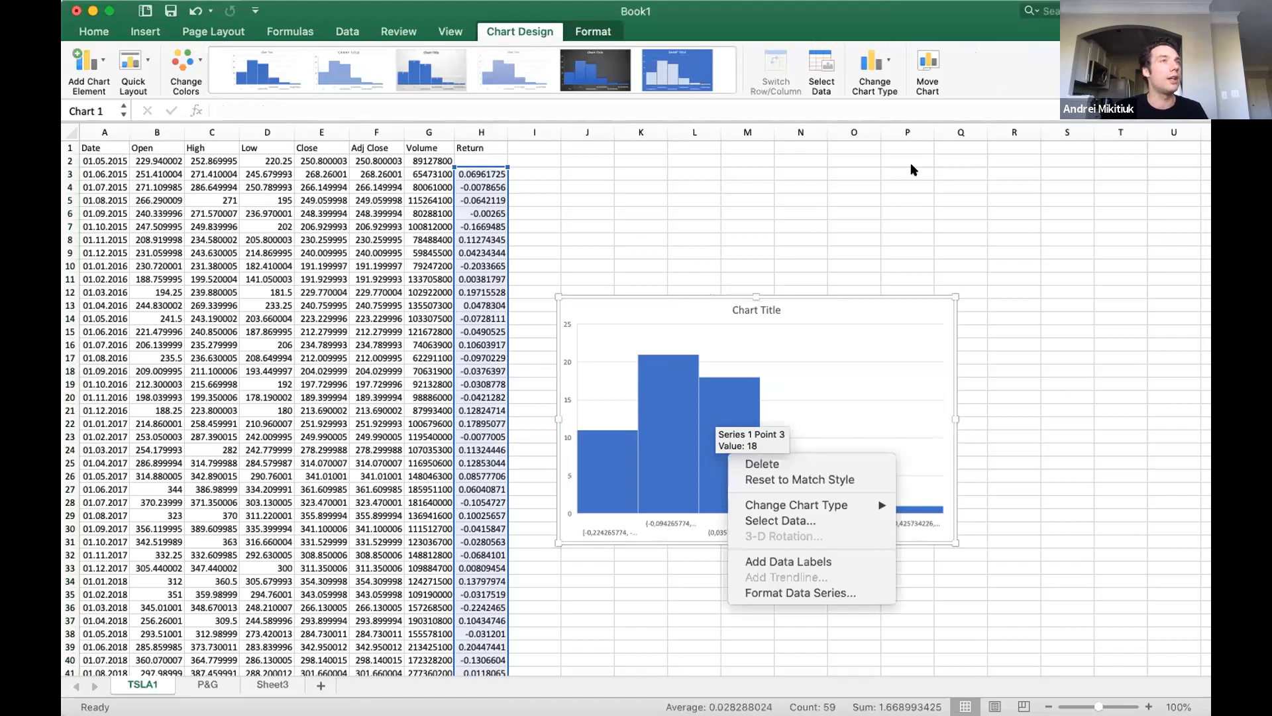
pyautogui.click(801, 593)
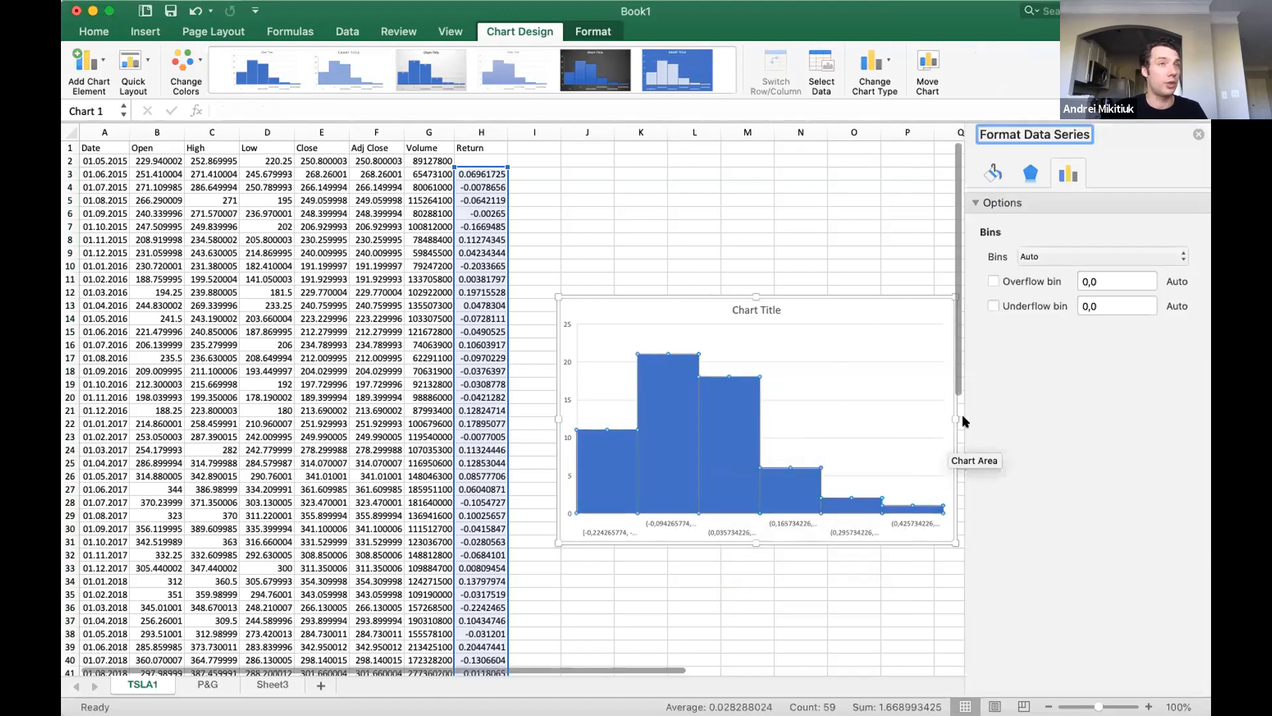
pyautogui.click(1047, 256)
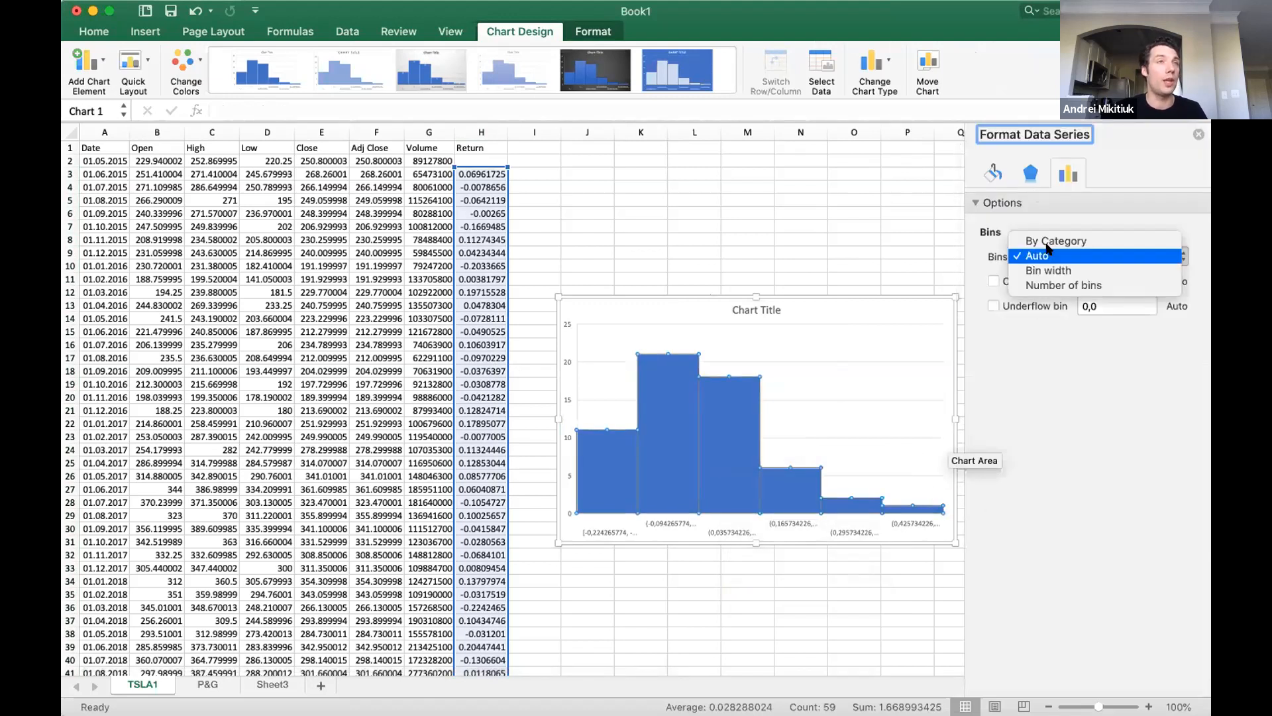
pyautogui.click(1101, 285)
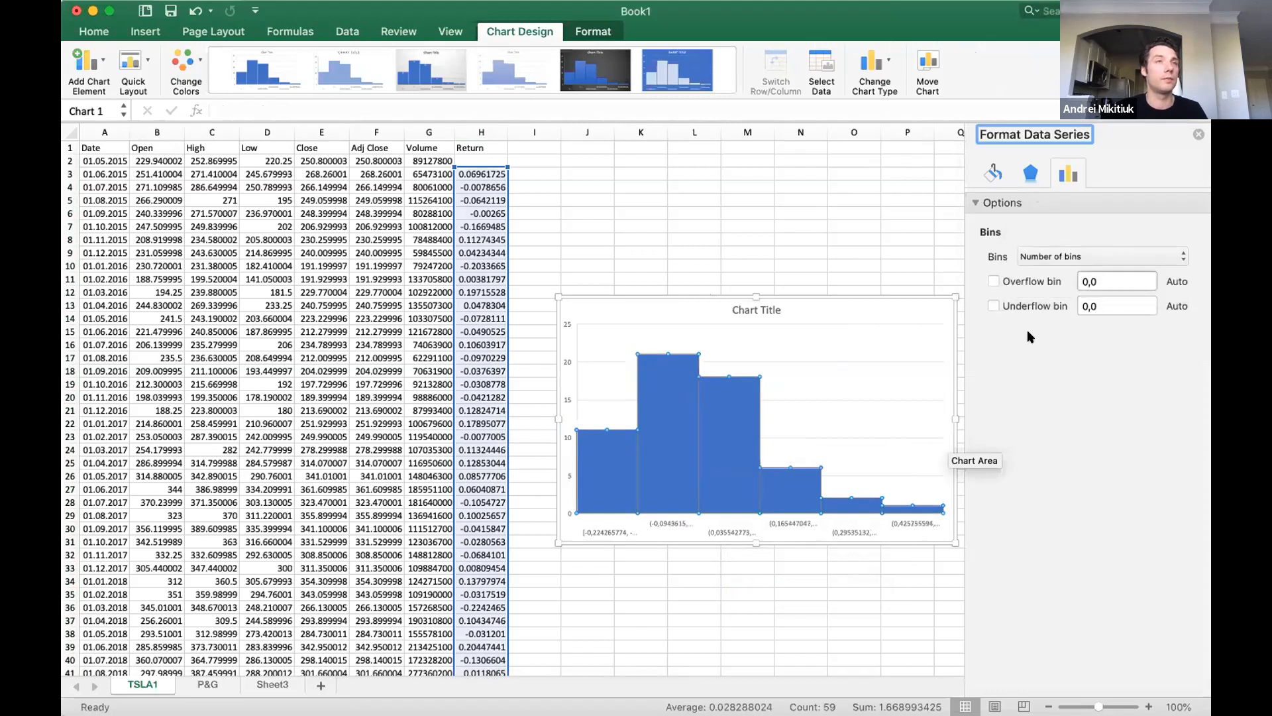
pyautogui.click(1181, 275)
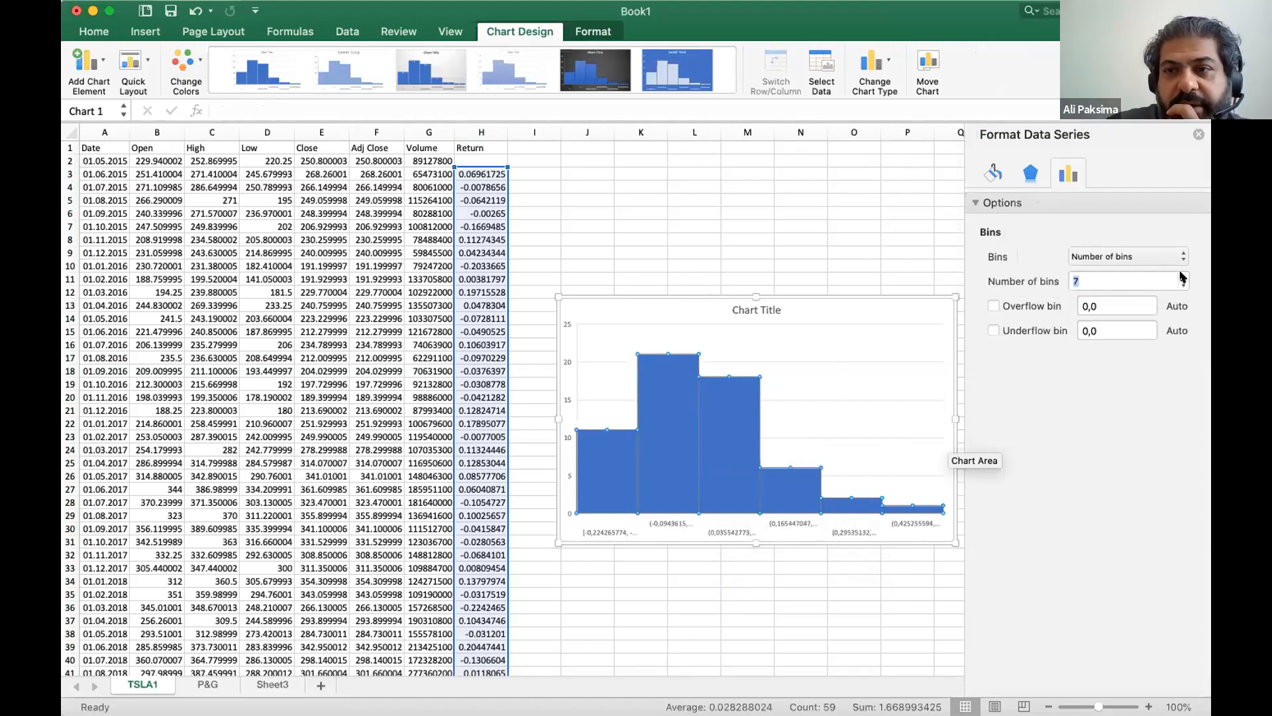
pyautogui.click(1181, 275)
pyautogui.click(1182, 275)
pyautogui.click(1181, 276)
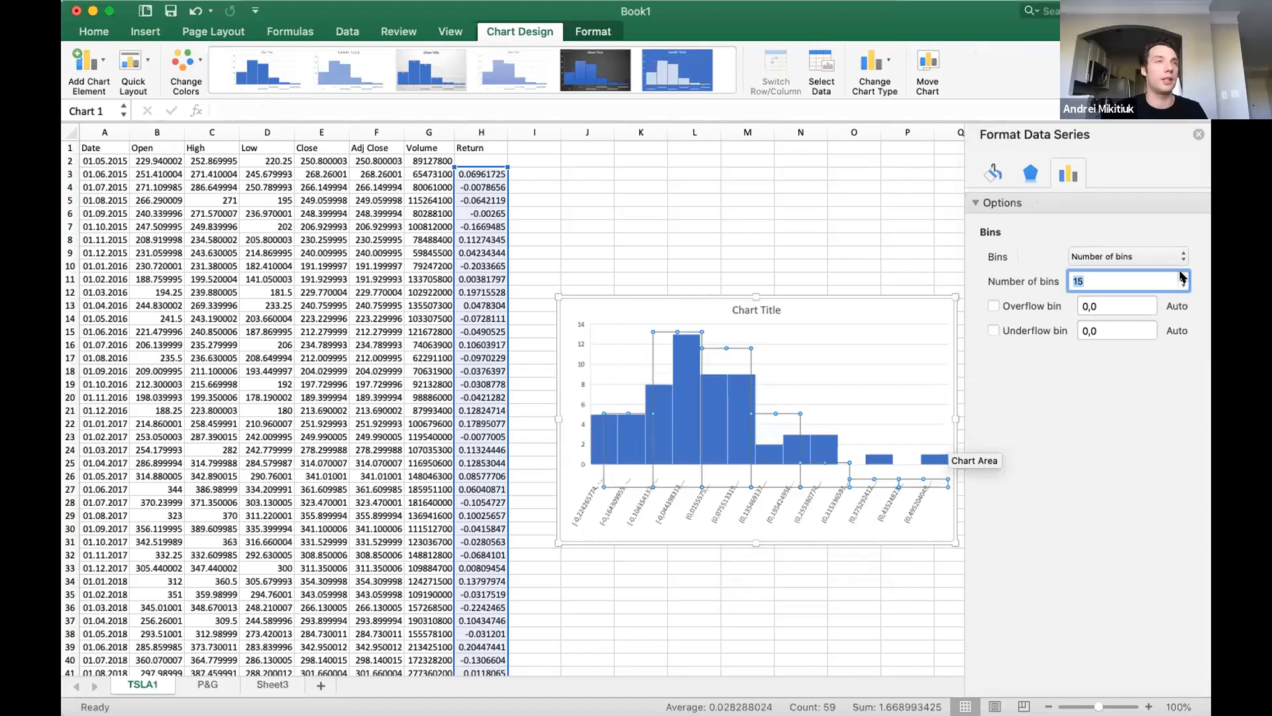
pyautogui.click(766, 568)
pyautogui.click(775, 593)
pyautogui.moveTo(723, 365)
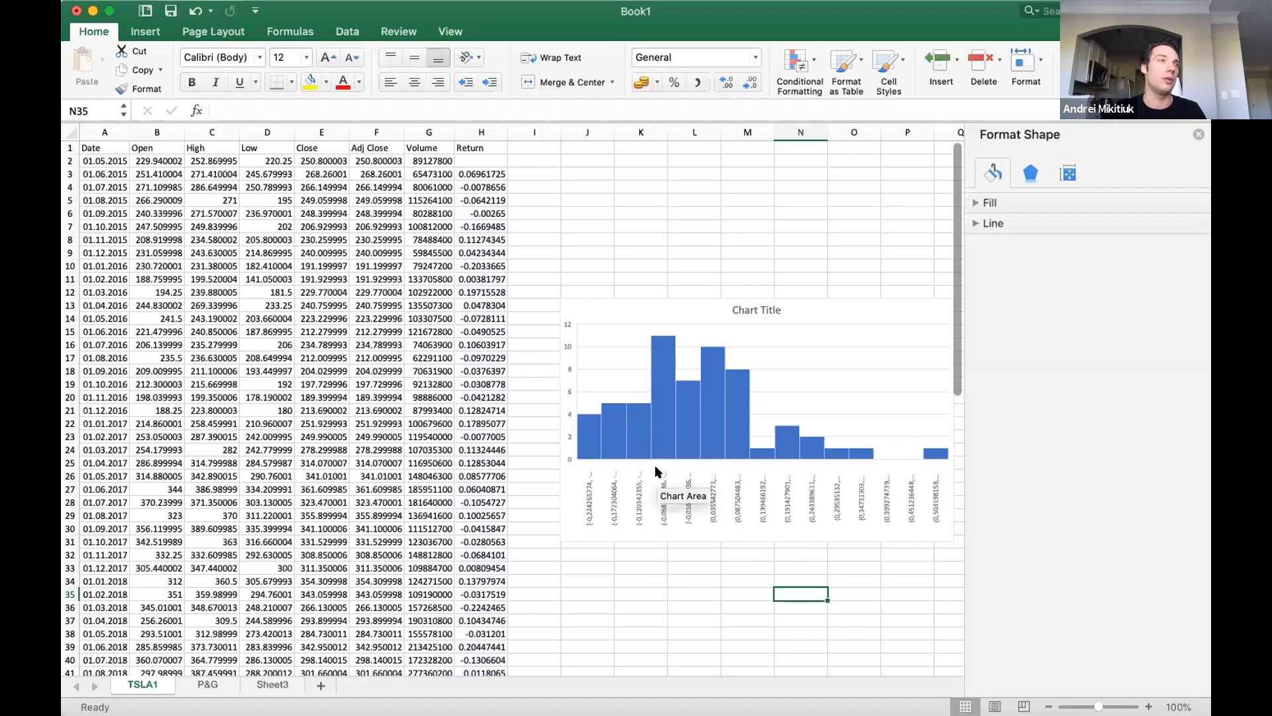
pyautogui.click(591, 531)
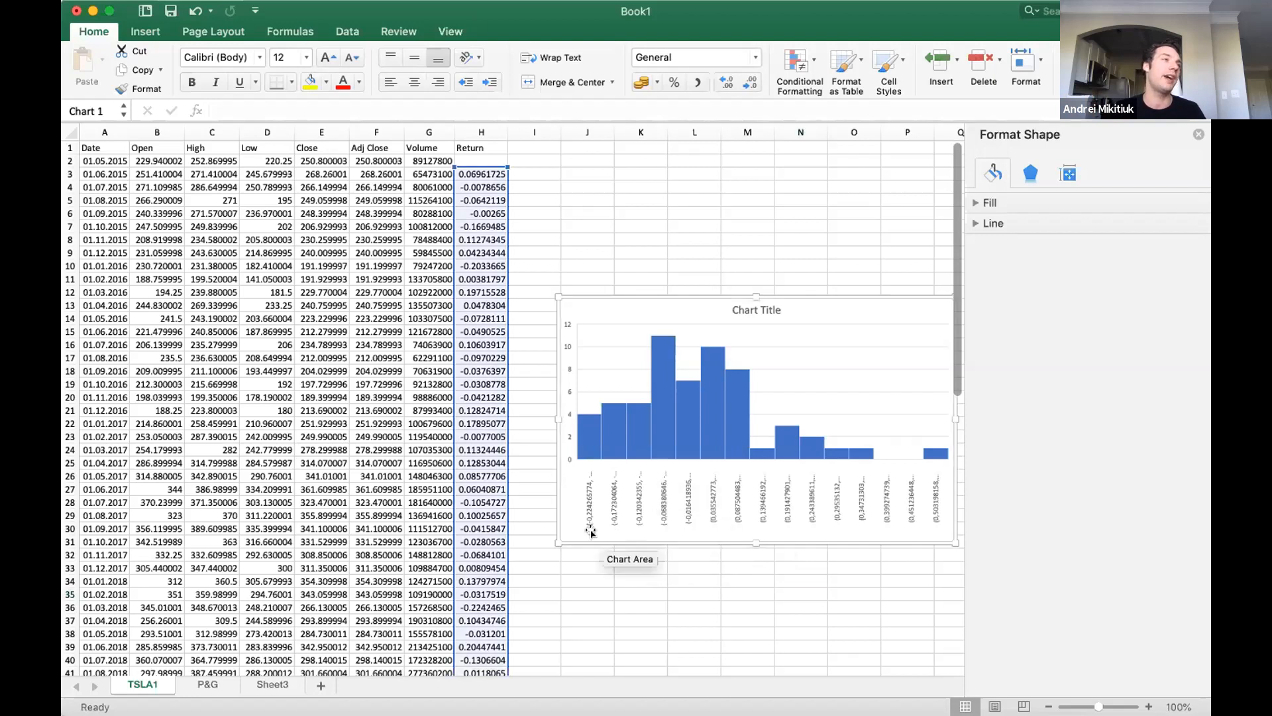
pyautogui.click(627, 544)
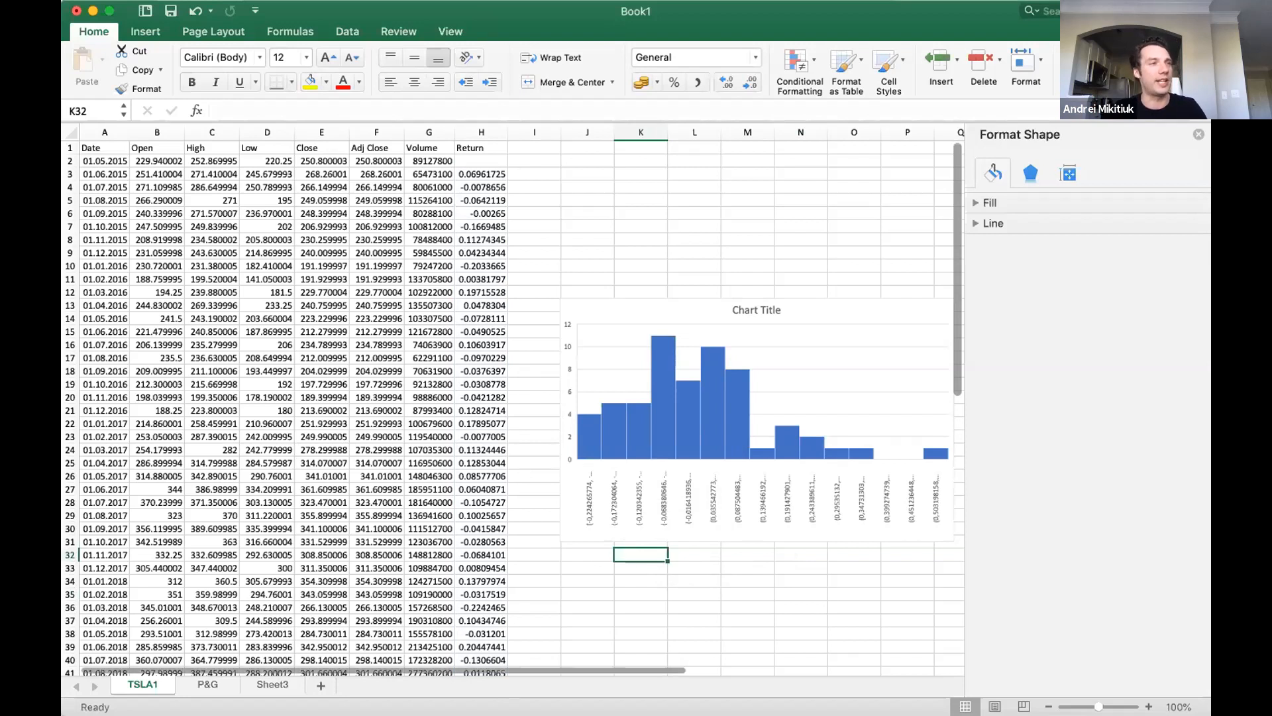
pyautogui.click(272, 684)
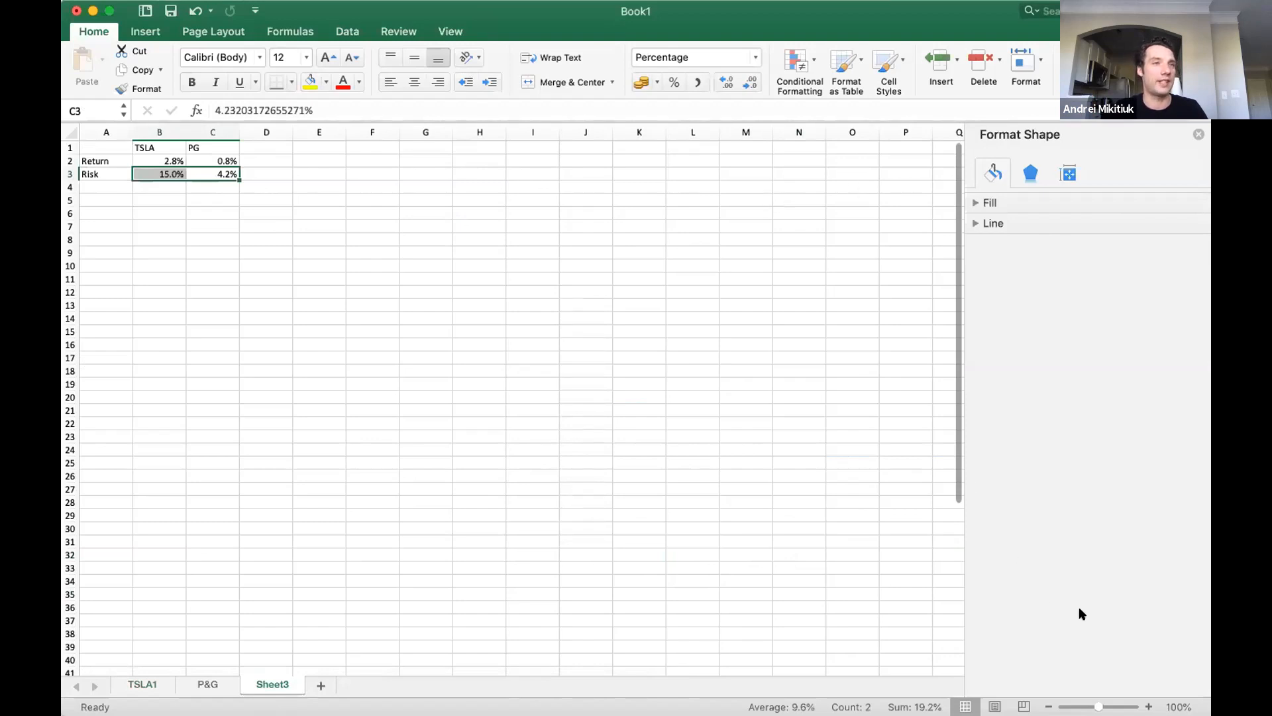
# Switch to the blank whiteboard and draw a red bell-shaped curve across its middle.
pyautogui.press('super+Tab')
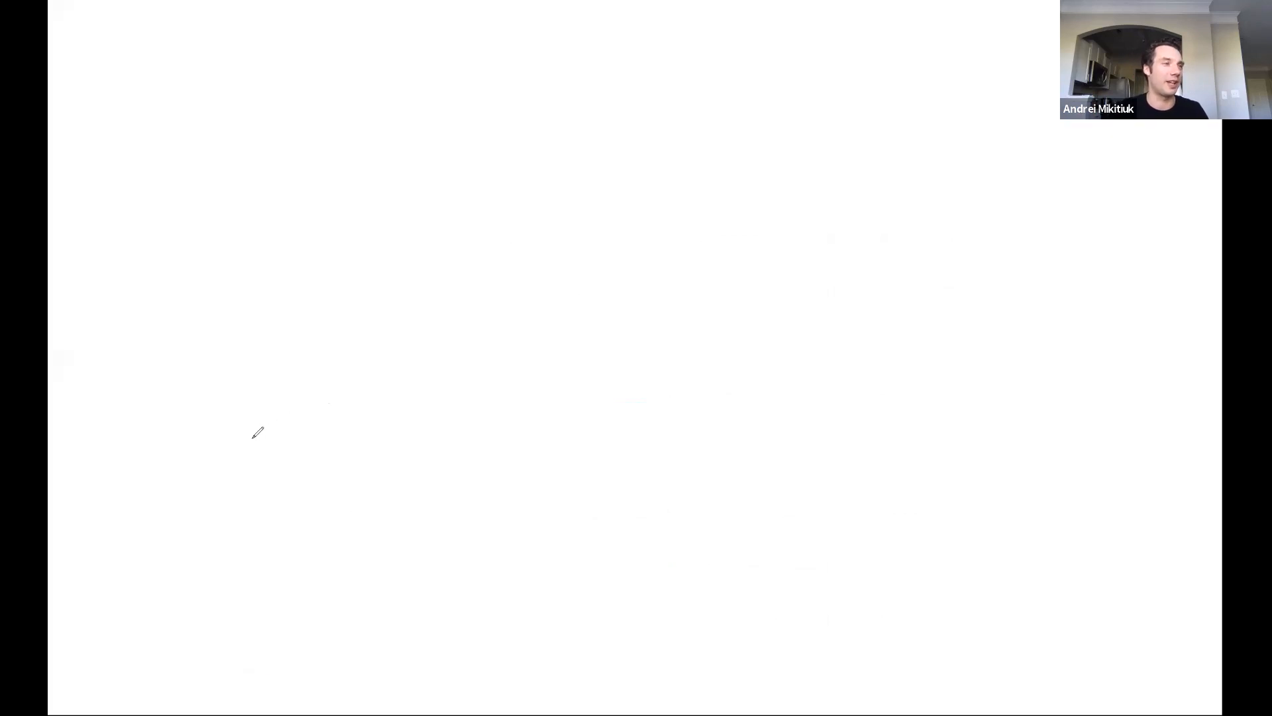
pyautogui.moveTo(250, 443)
pyautogui.mouseDown()
pyautogui.moveTo(398, 340)
pyautogui.moveTo(471, 199)
pyautogui.moveTo(522, 193)
pyautogui.moveTo(859, 431)
pyautogui.mouseUp()
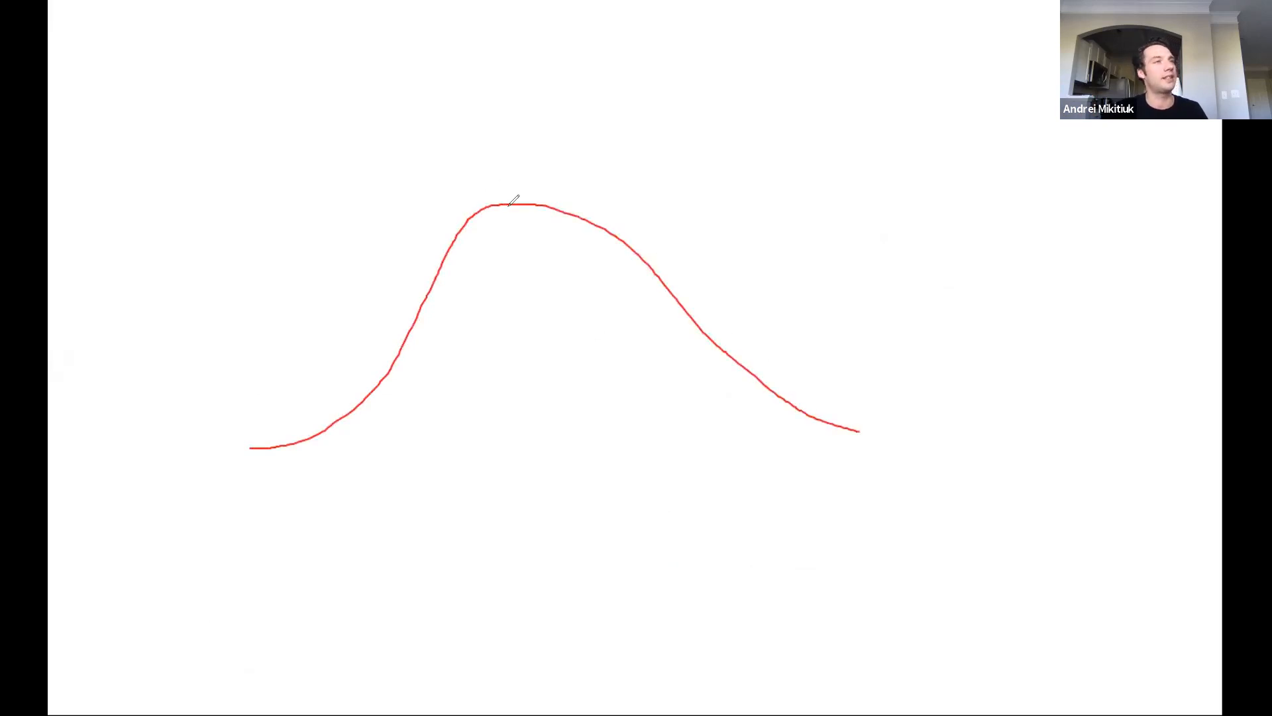
# Draw a long baseline beneath the bell curve and a vertical centre line from its peak, labelled 2.8 below the baseline.
pyautogui.moveTo(178, 468)
pyautogui.mouseDown()
pyautogui.moveTo(679, 479)
pyautogui.moveTo(1007, 470)
pyautogui.mouseUp()
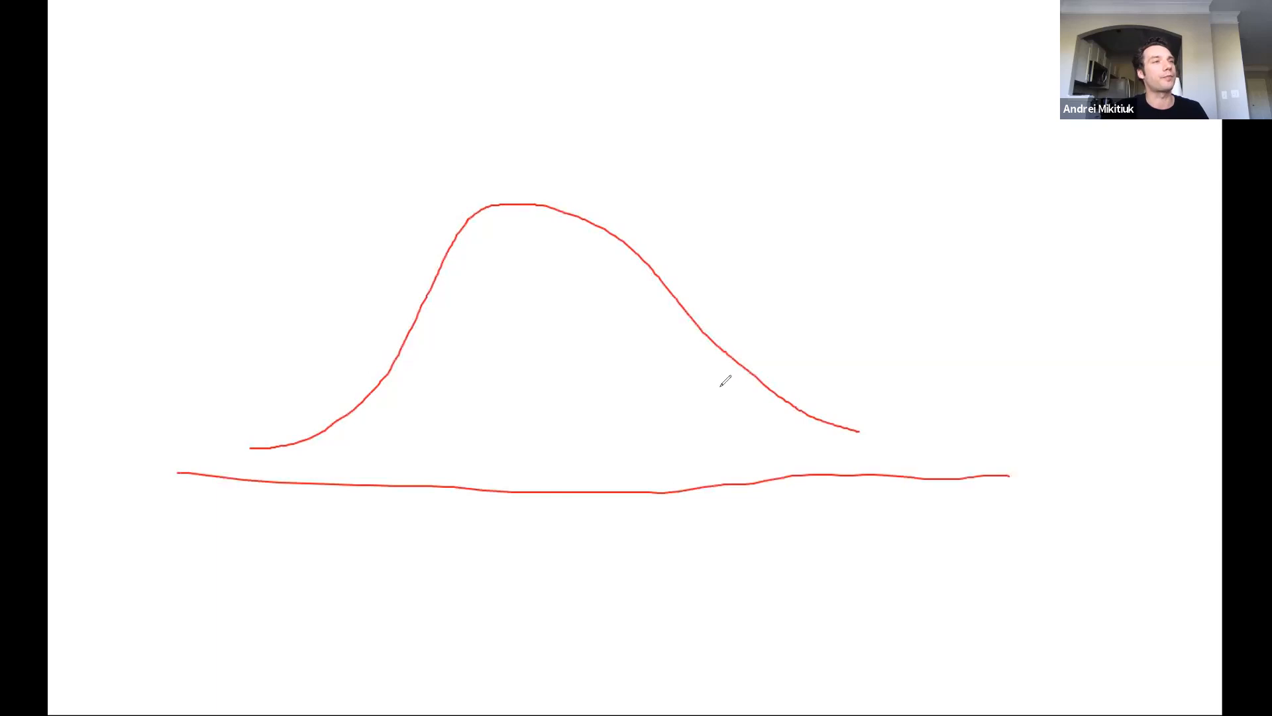
pyautogui.moveTo(522, 206); pyautogui.dragTo(530, 456)
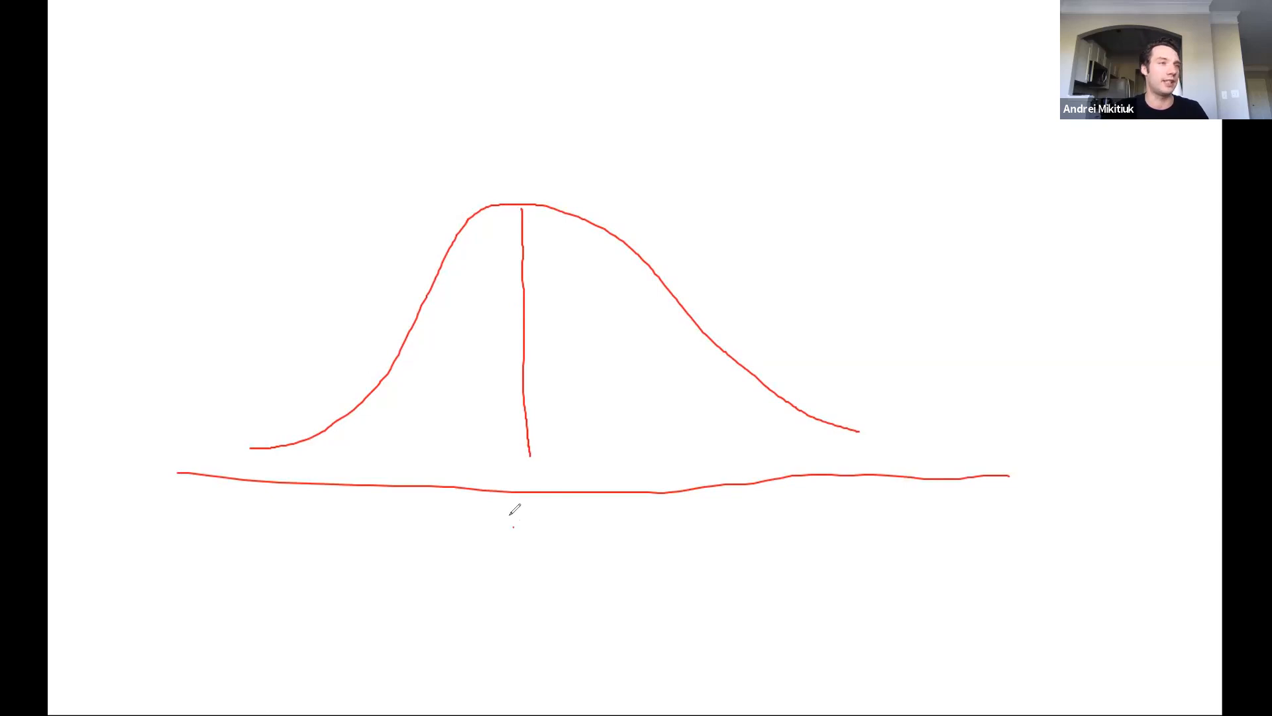
pyautogui.click(537, 542)
pyautogui.moveTo(514, 524)
pyautogui.mouseDown()
pyautogui.moveTo(523, 545)
pyautogui.moveTo(556, 523)
pyautogui.mouseUp()
# Draw four shorter vertical markers under the curve, two on each side of the centre line.
pyautogui.moveTo(648, 306); pyautogui.dragTo(636, 467)
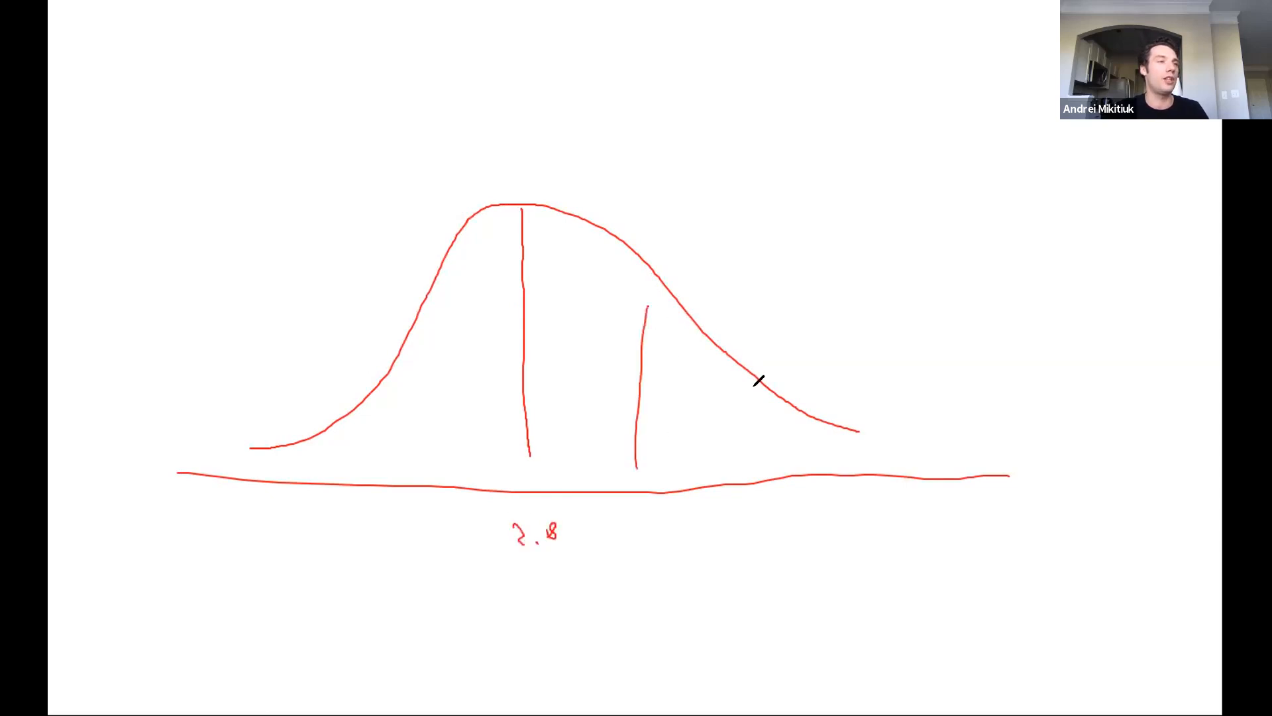
pyautogui.moveTo(761, 383); pyautogui.dragTo(766, 450)
pyautogui.moveTo(412, 363); pyautogui.dragTo(398, 442)
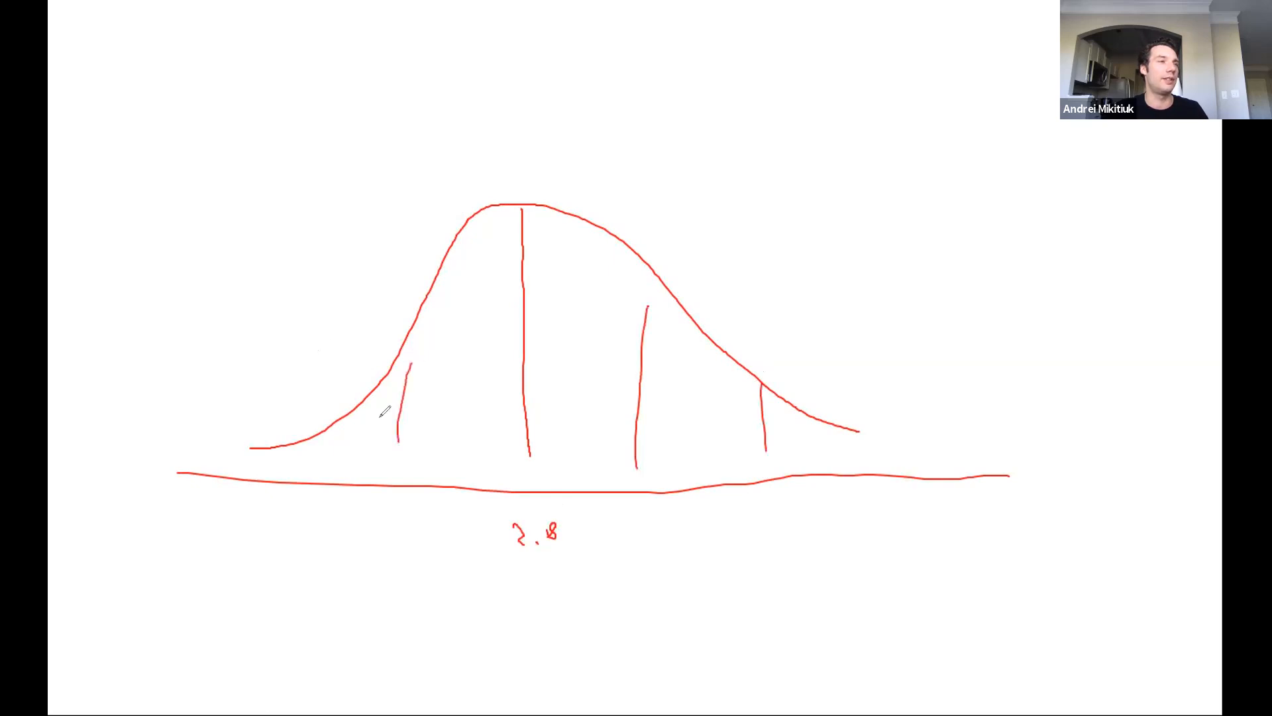
pyautogui.moveTo(303, 439); pyautogui.dragTo(298, 479)
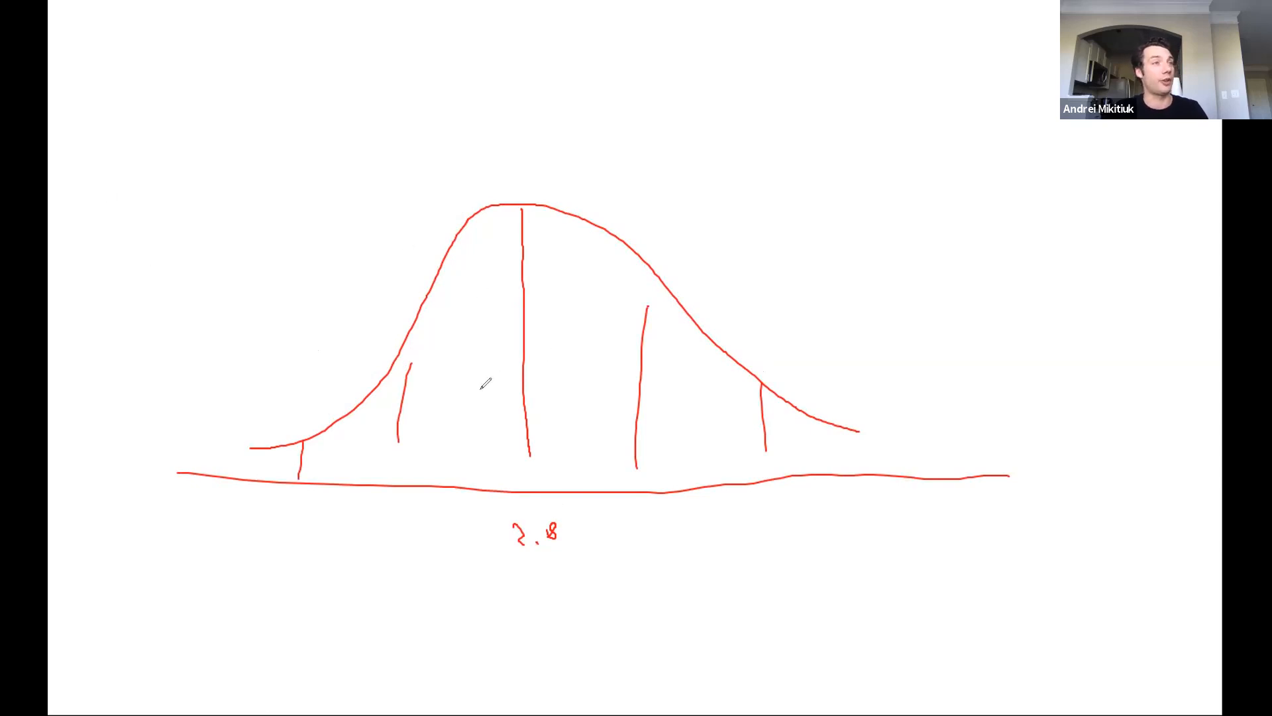
# Draw double-headed arrows from the centre line to the first and second markers on its right, labelled 15% and 30%.
pyautogui.moveTo(531, 369); pyautogui.dragTo(633, 371)
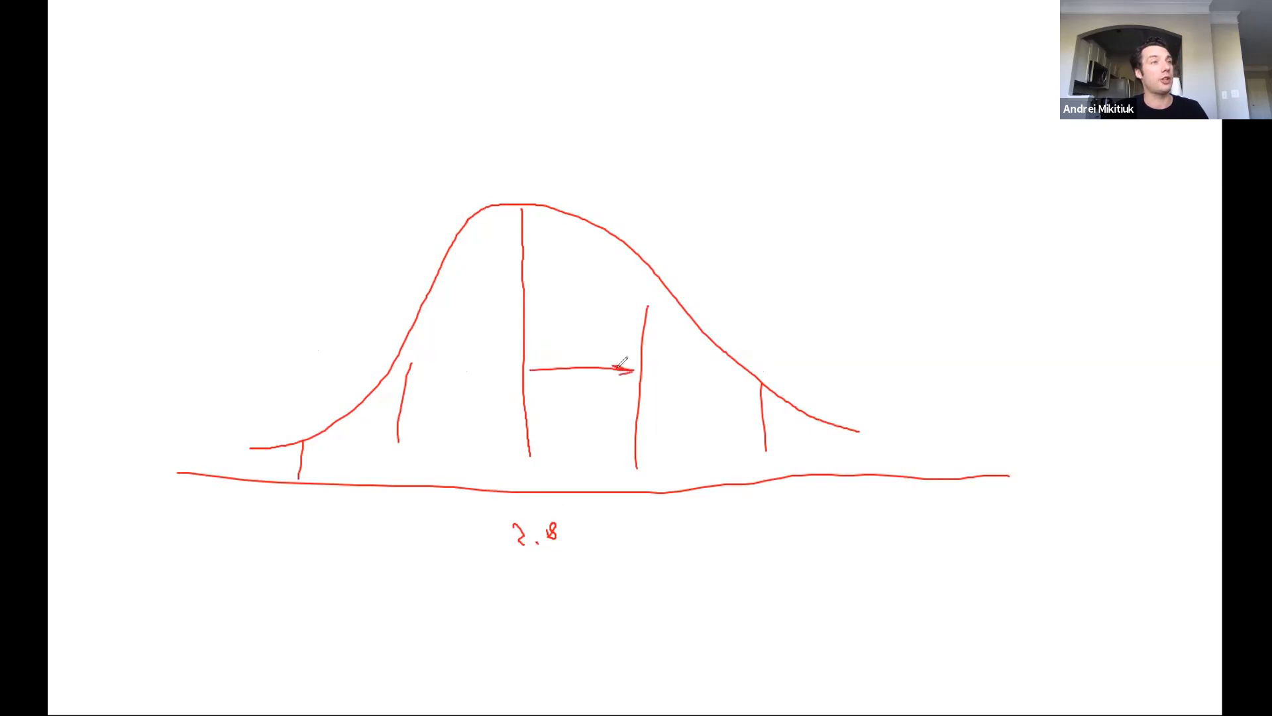
pyautogui.moveTo(533, 363); pyautogui.dragTo(518, 371)
pyautogui.moveTo(517, 371)
pyautogui.mouseDown()
pyautogui.moveTo(549, 379)
pyautogui.moveTo(552, 310)
pyautogui.moveTo(561, 335)
pyautogui.moveTo(583, 338)
pyautogui.mouseUp()
pyautogui.click(575, 326)
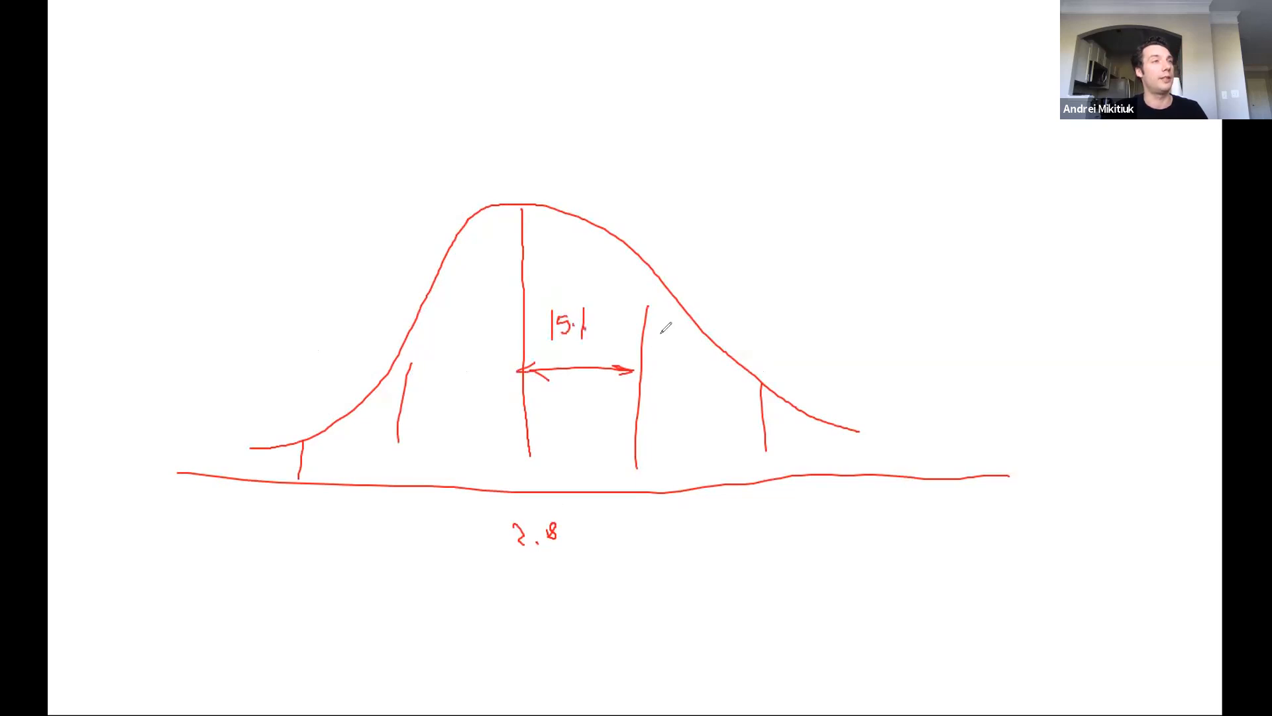
pyautogui.moveTo(670, 355)
pyautogui.mouseDown()
pyautogui.moveTo(684, 354)
pyautogui.moveTo(677, 378)
pyautogui.moveTo(701, 375)
pyautogui.moveTo(708, 397)
pyautogui.mouseUp()
pyautogui.moveTo(532, 402)
pyautogui.mouseDown()
pyautogui.moveTo(752, 397)
pyautogui.moveTo(745, 414)
pyautogui.mouseUp()
pyautogui.moveTo(550, 396); pyautogui.dragTo(568, 421)
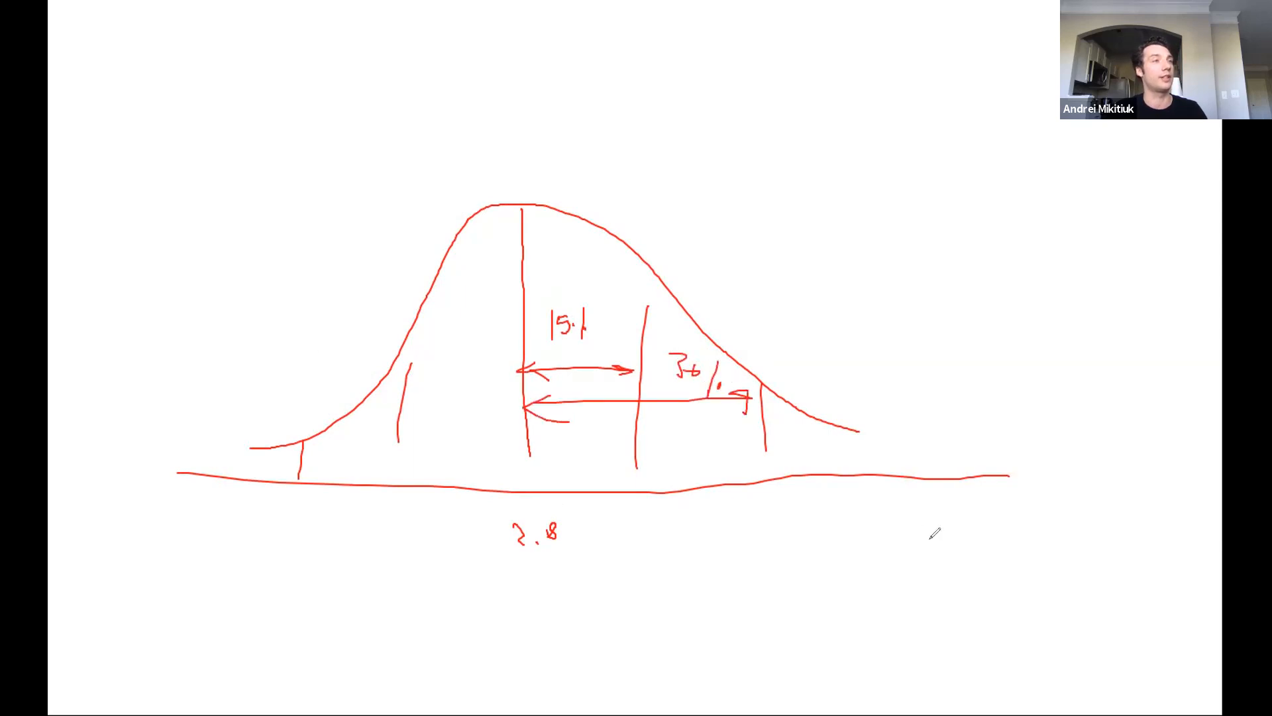
# Handwrite ~33 below the baseline at the outermost right marker and -30 at the outermost left marker.
pyautogui.moveTo(765, 498)
pyautogui.mouseDown()
pyautogui.moveTo(760, 524)
pyautogui.moveTo(807, 505)
pyautogui.moveTo(796, 540)
pyautogui.mouseUp()
pyautogui.moveTo(728, 515)
pyautogui.mouseDown()
pyautogui.moveTo(733, 499)
pyautogui.moveTo(746, 508)
pyautogui.mouseUp()
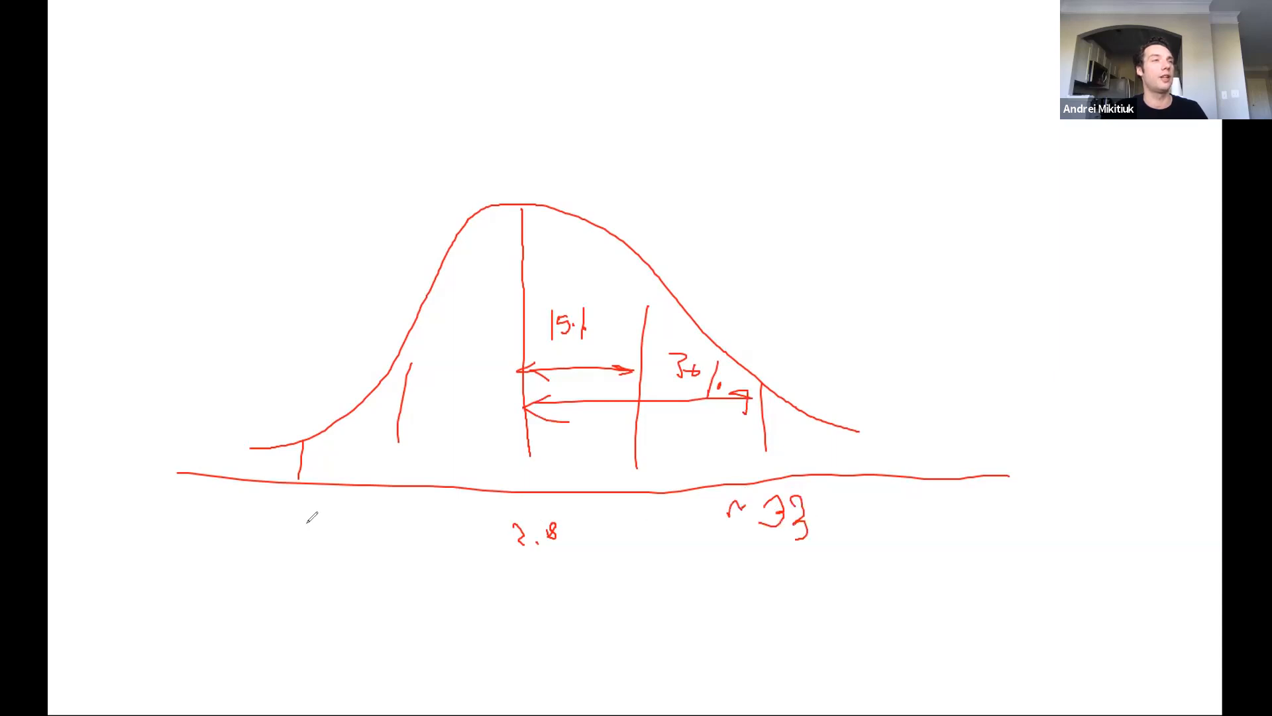
pyautogui.moveTo(249, 514); pyautogui.dragTo(279, 515)
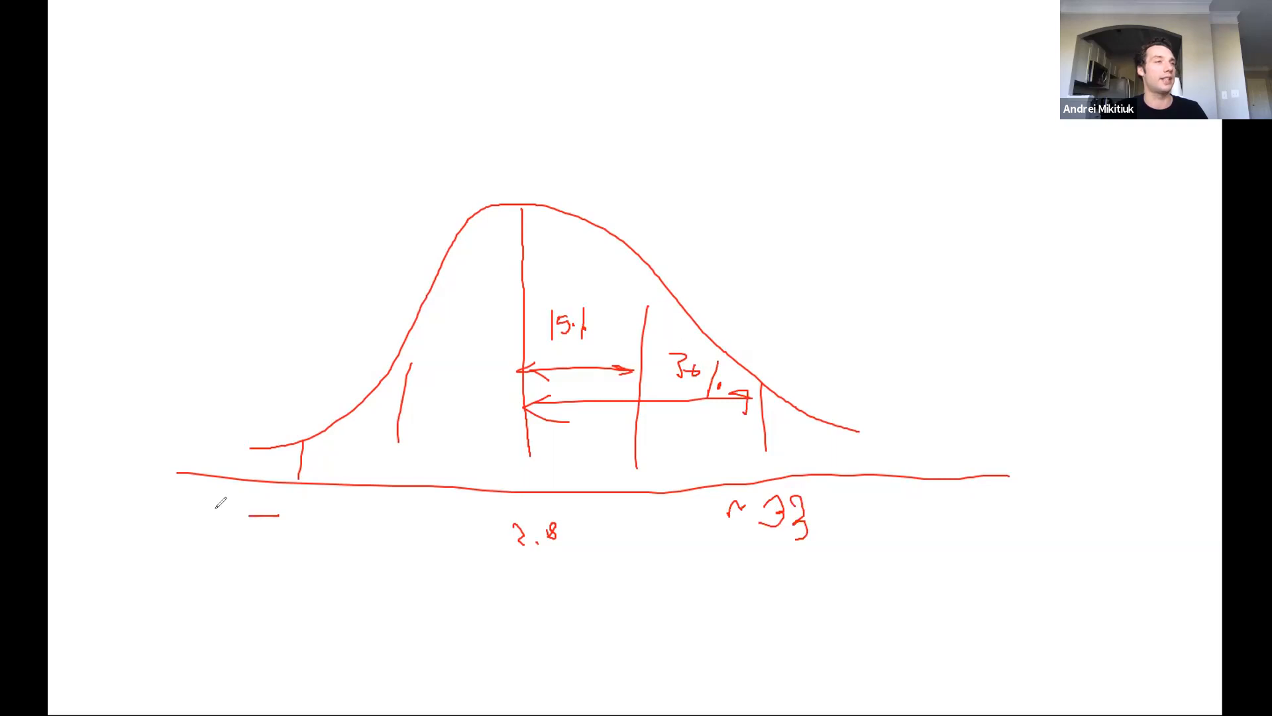
pyautogui.moveTo(284, 505)
pyautogui.mouseDown()
pyautogui.moveTo(284, 532)
pyautogui.moveTo(307, 509)
pyautogui.mouseUp()
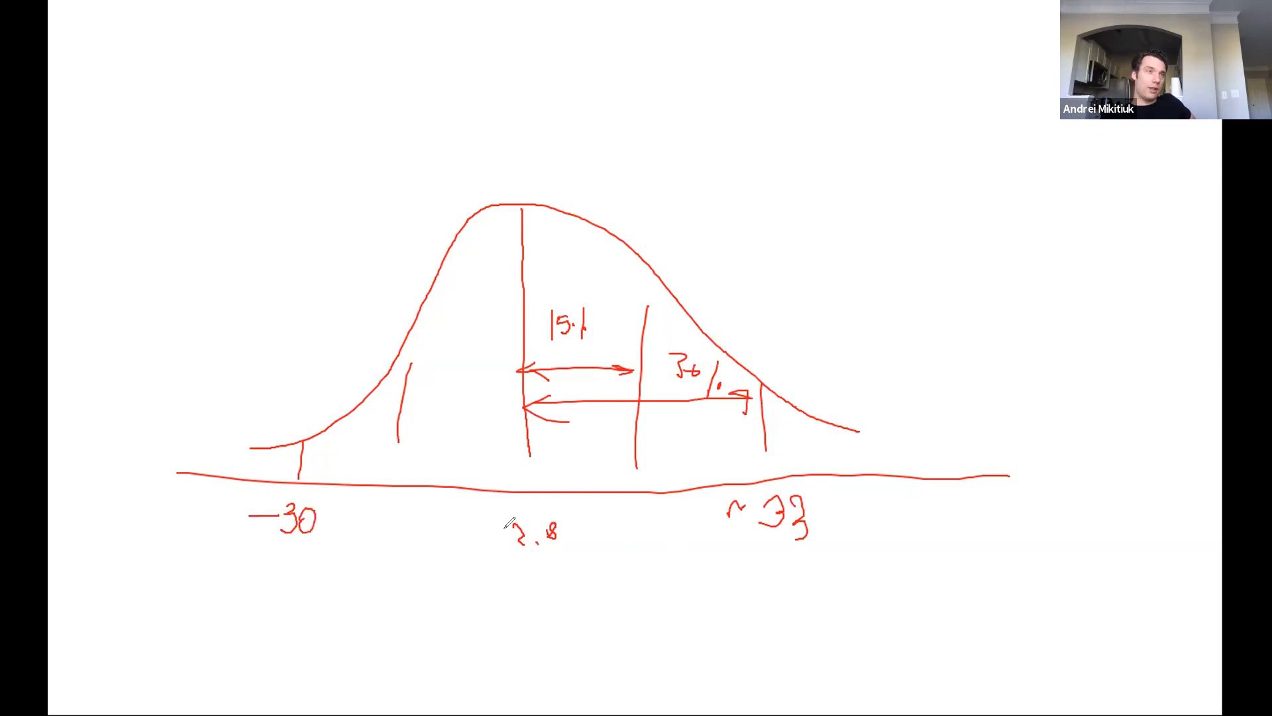
# Circle the 2.8 label twice and double-underline the ~33 and -30 labels.
pyautogui.moveTo(480, 522)
pyautogui.mouseDown()
pyautogui.moveTo(550, 561)
pyautogui.moveTo(620, 522)
pyautogui.moveTo(474, 513)
pyautogui.mouseUp()
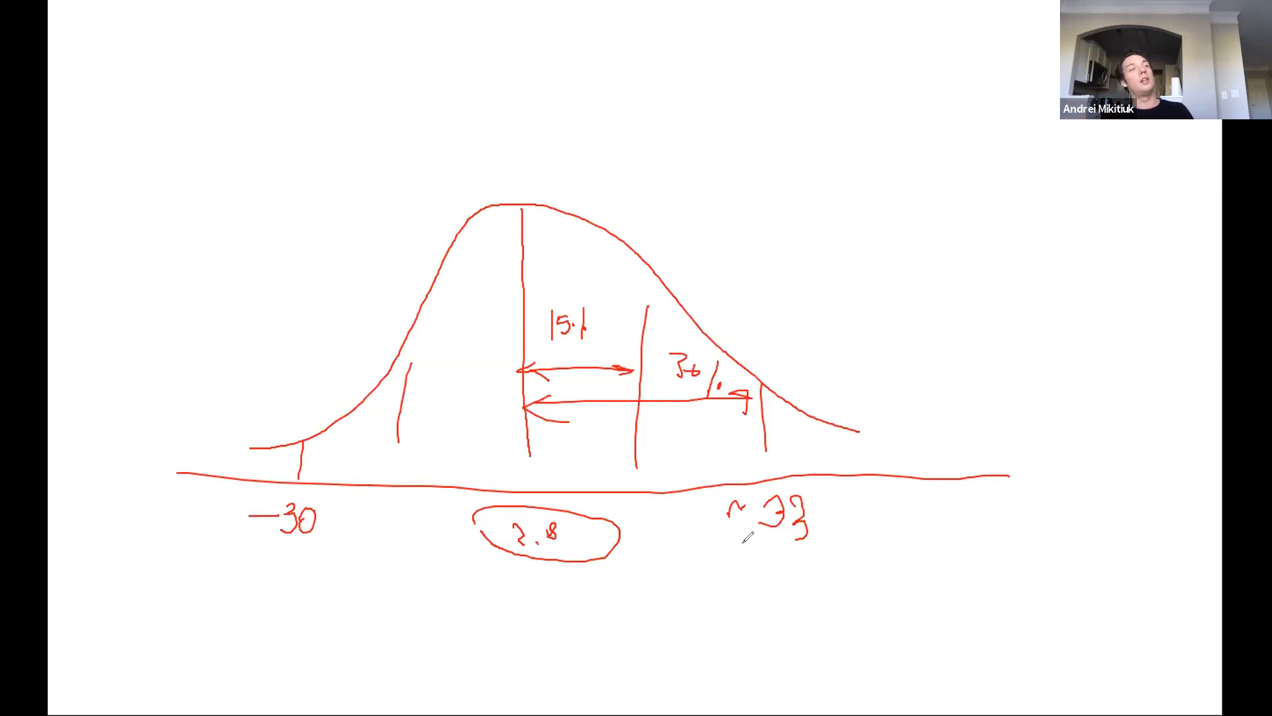
pyautogui.moveTo(490, 525)
pyautogui.mouseDown()
pyautogui.moveTo(483, 536)
pyautogui.moveTo(574, 545)
pyautogui.moveTo(571, 525)
pyautogui.mouseUp()
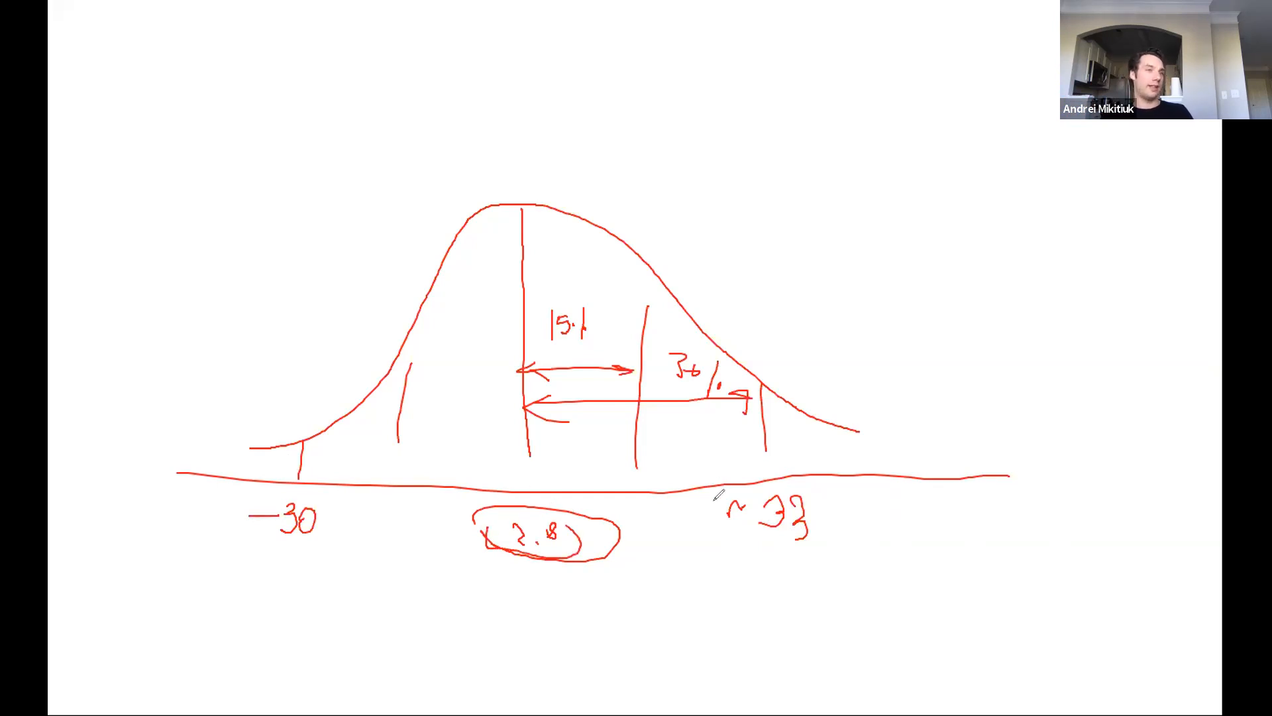
pyautogui.moveTo(759, 545); pyautogui.dragTo(820, 544)
pyautogui.moveTo(755, 560); pyautogui.dragTo(828, 558)
pyautogui.moveTo(317, 550)
pyautogui.mouseDown()
pyautogui.moveTo(280, 554)
pyautogui.moveTo(345, 548)
pyautogui.mouseUp()
pyautogui.moveTo(275, 568); pyautogui.dragTo(325, 557)
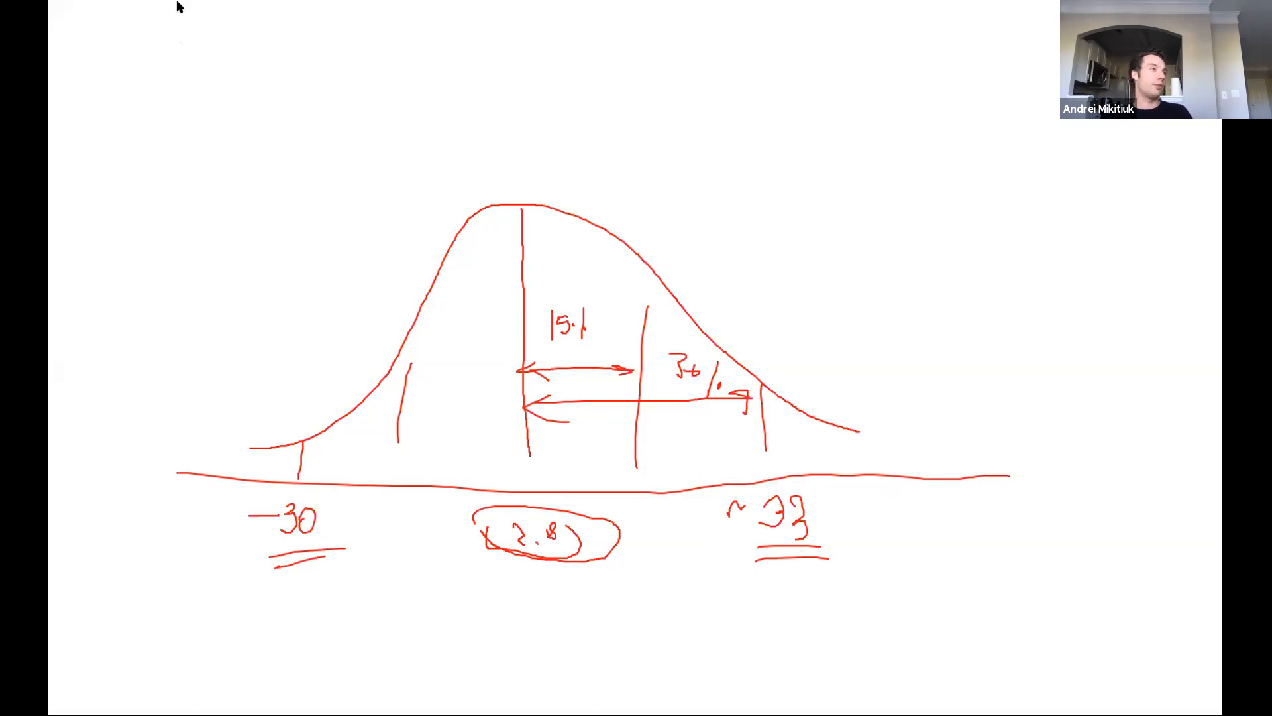
# Start handwriting a second mean value beneath the circled 2.8, and add it there as the text label 0.8.
pyautogui.moveTo(523, 616)
pyautogui.mouseDown()
pyautogui.moveTo(538, 611)
pyautogui.moveTo(530, 602)
pyautogui.mouseUp()
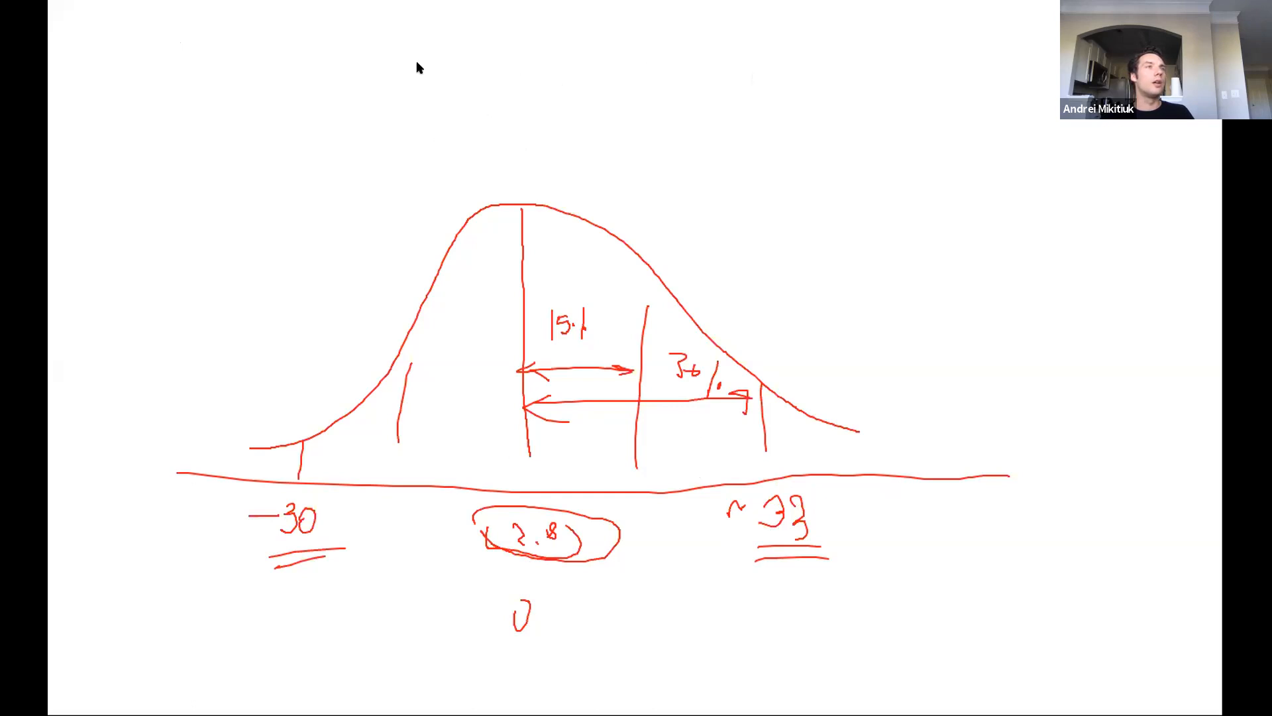
pyautogui.click(545, 623)
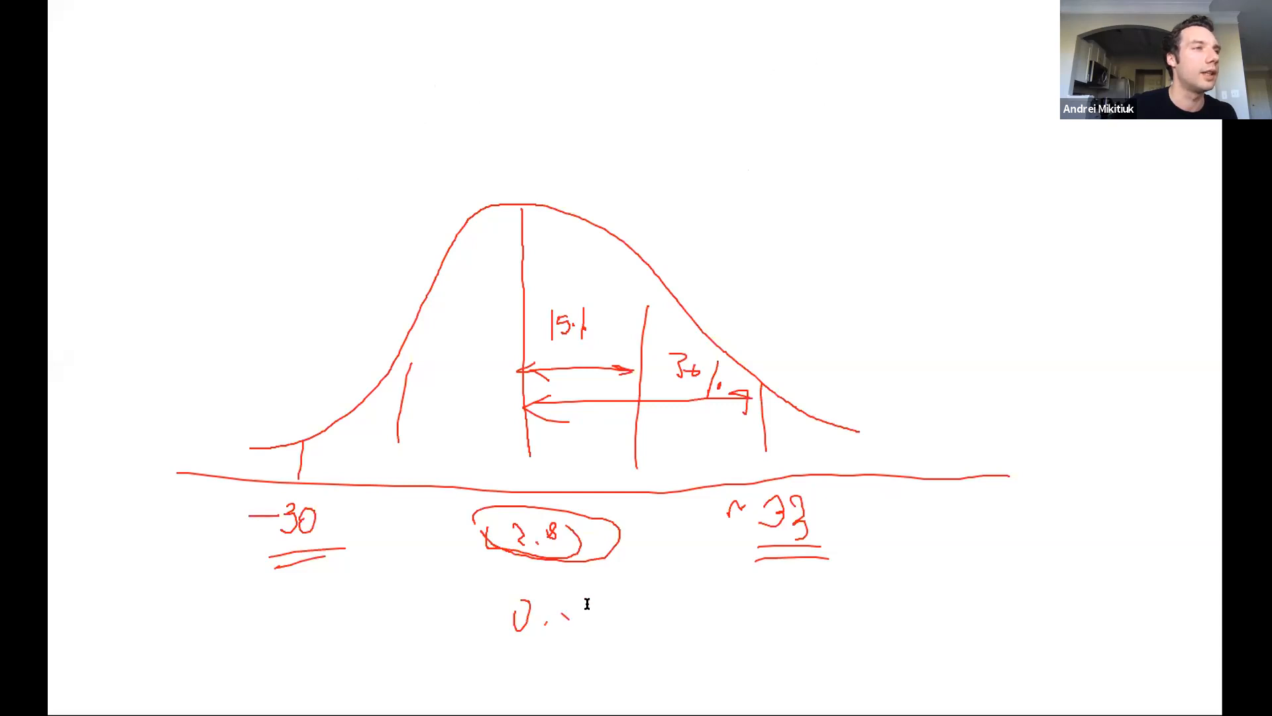
pyautogui.click(494, 583)
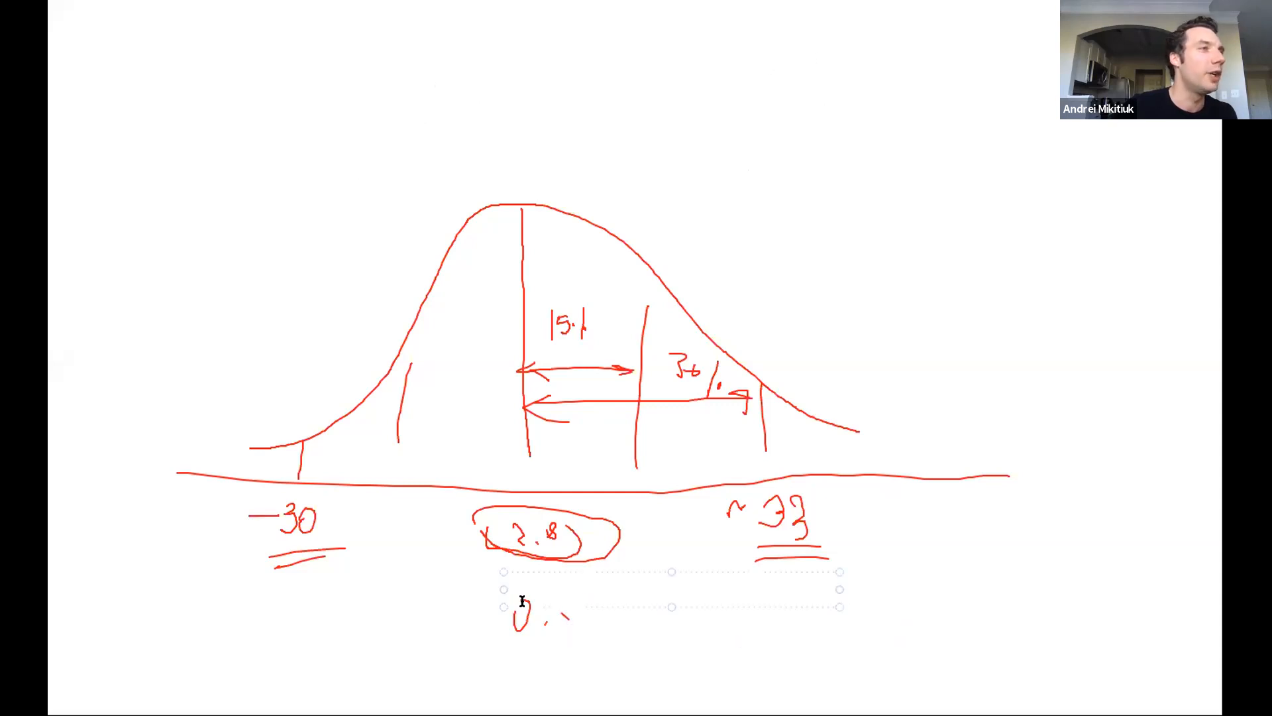
pyautogui.write('0.8')
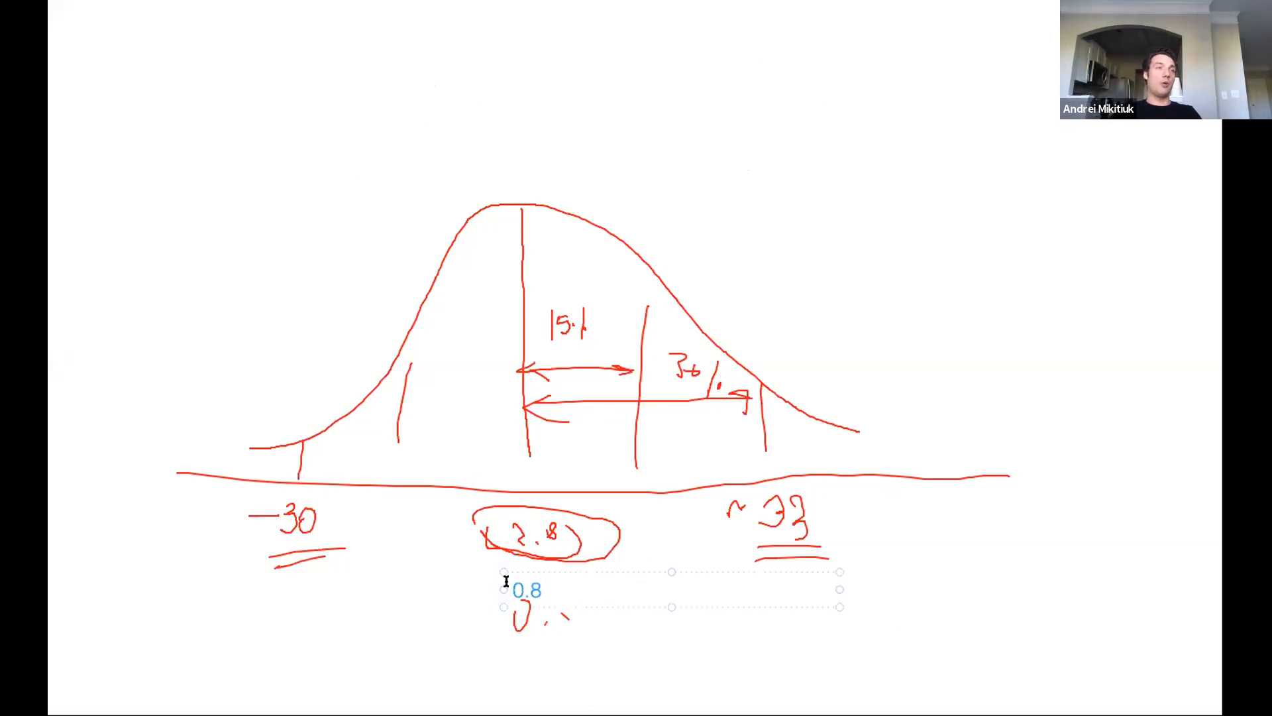
pyautogui.moveTo(505, 583); pyautogui.dragTo(584, 548)
pyautogui.click(655, 530)
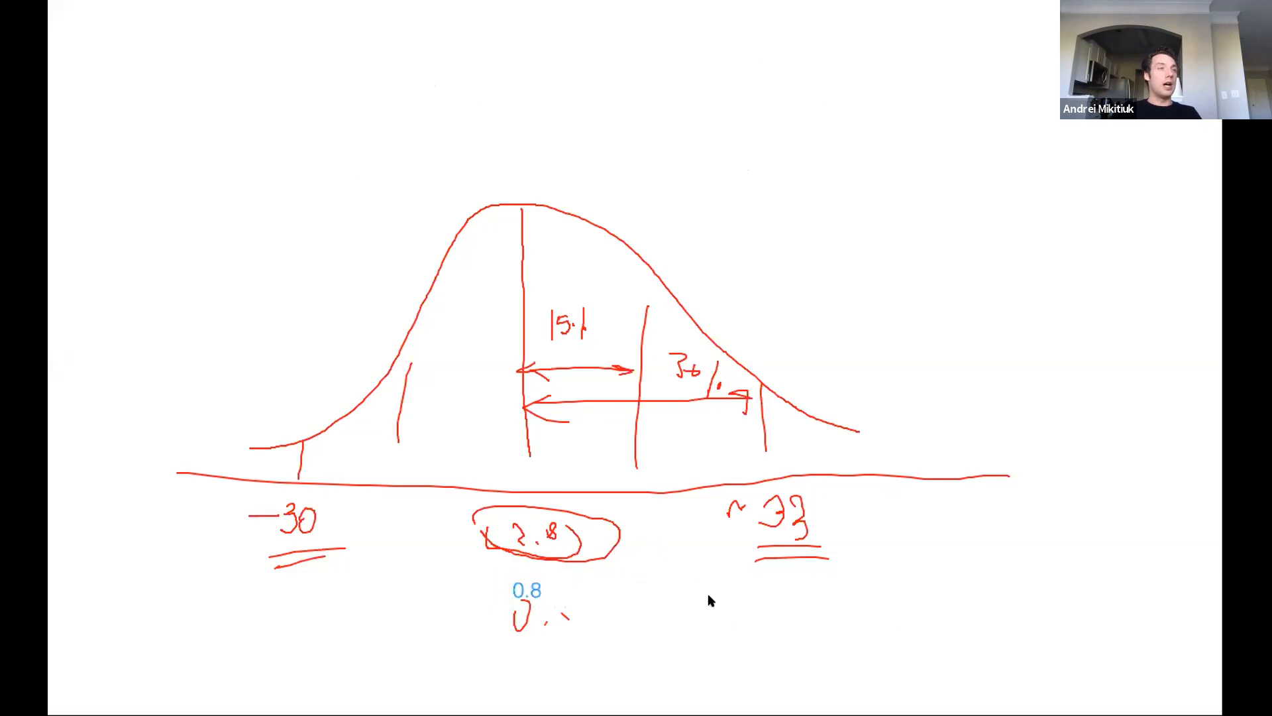
# Add the text label 9.2 beneath the underlined ~33.
pyautogui.click(747, 596)
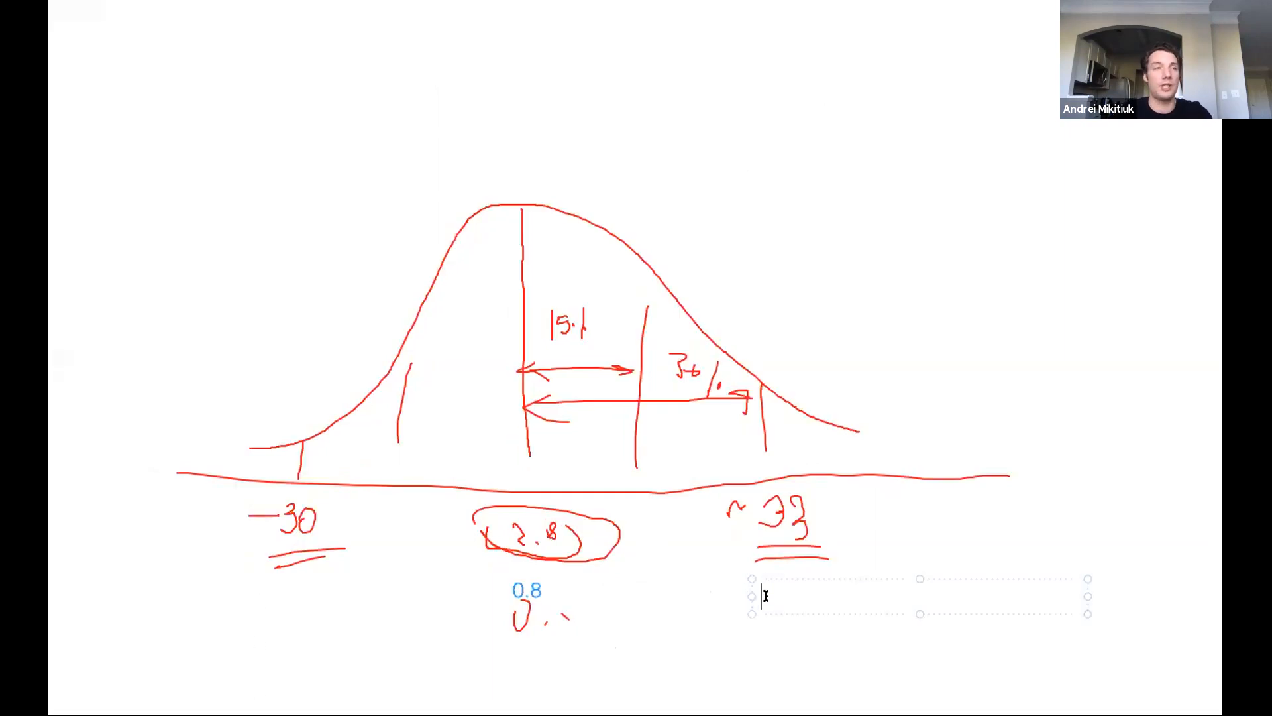
pyautogui.write('8')
pyautogui.press('BackSpace')
pyautogui.write('.')
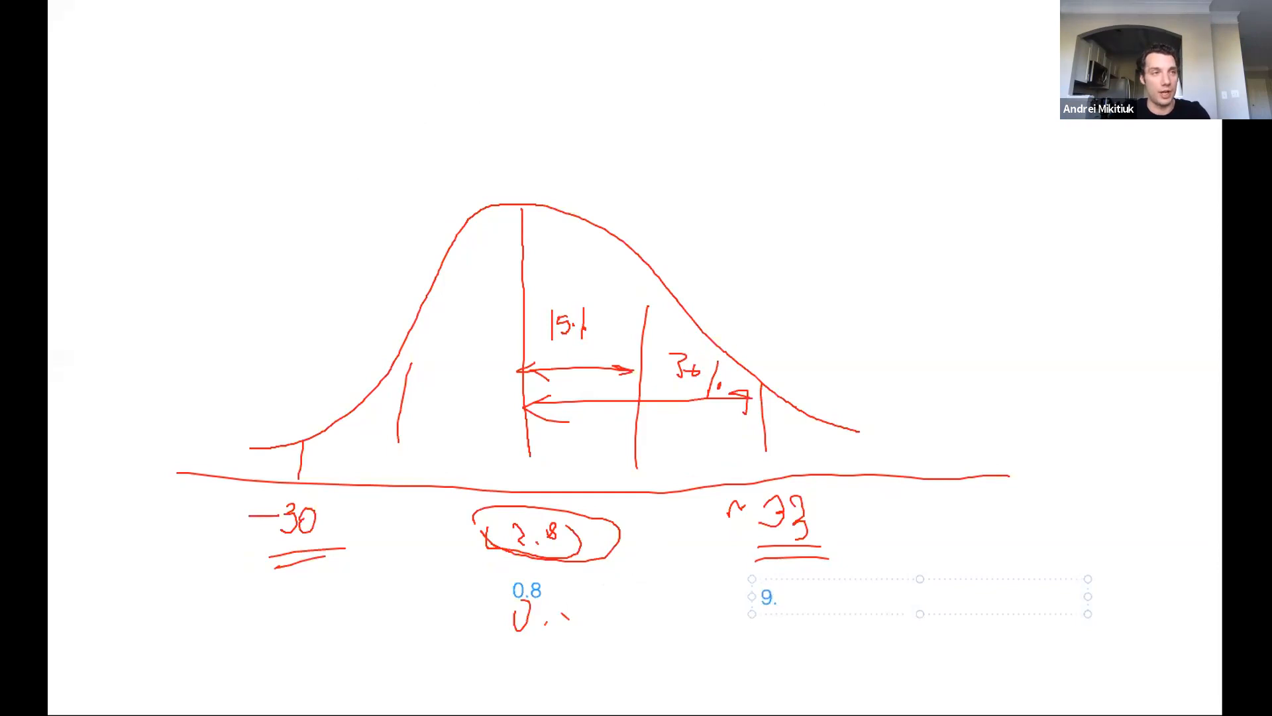
pyautogui.write('2')
# Add the text label -7.6 beneath the underlined -30 and finish editing it.
pyautogui.click(240, 584)
pyautogui.click(251, 579)
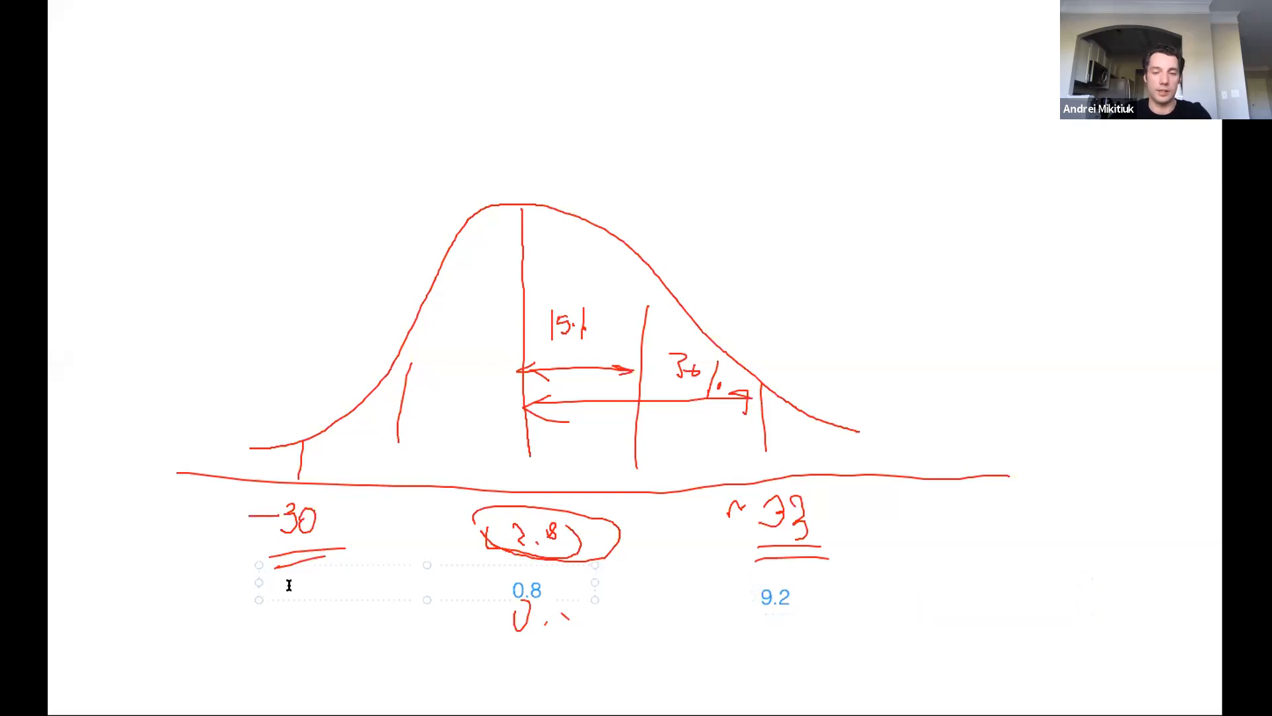
pyautogui.write('-7.6')
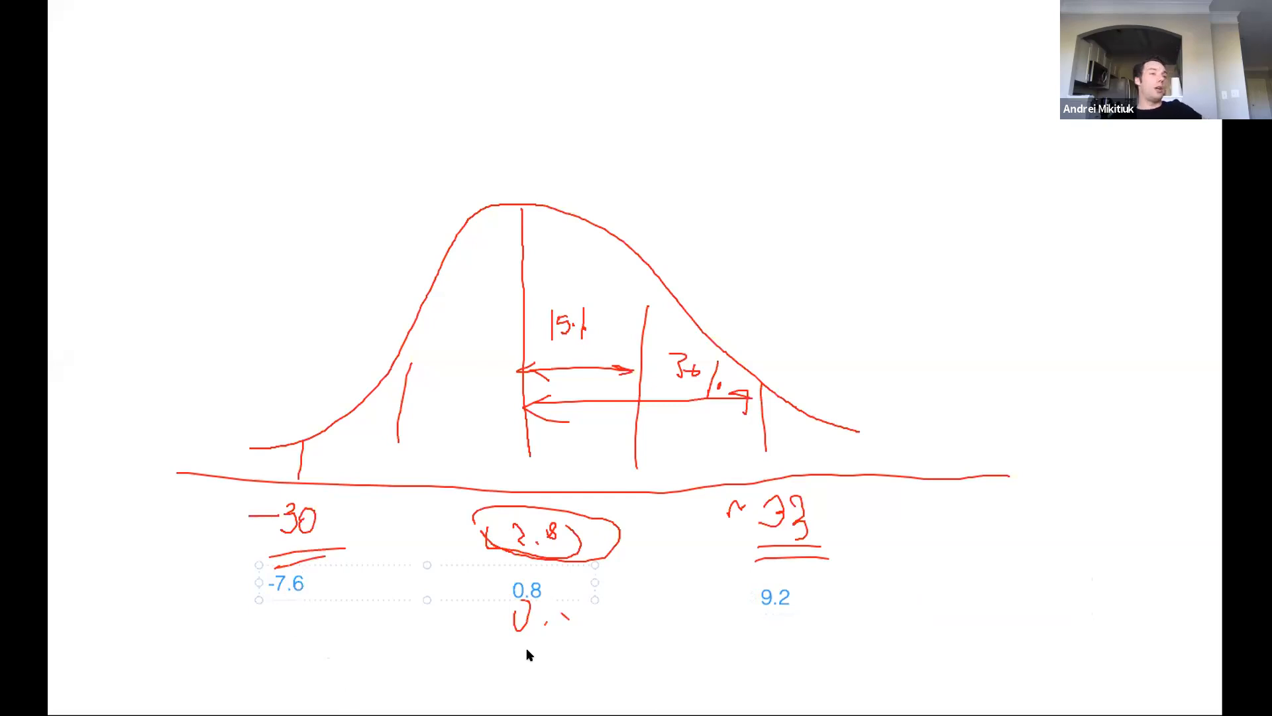
pyautogui.click(595, 633)
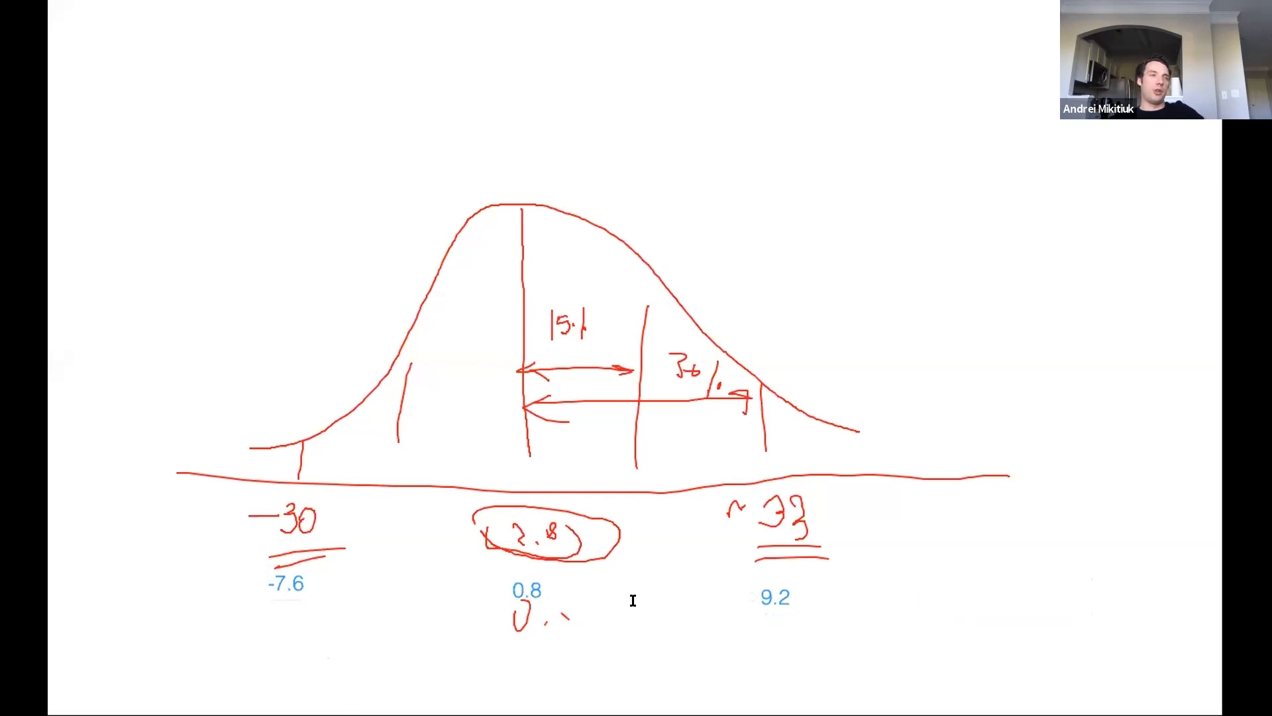
pyautogui.click(519, 584)
pyautogui.click(530, 611)
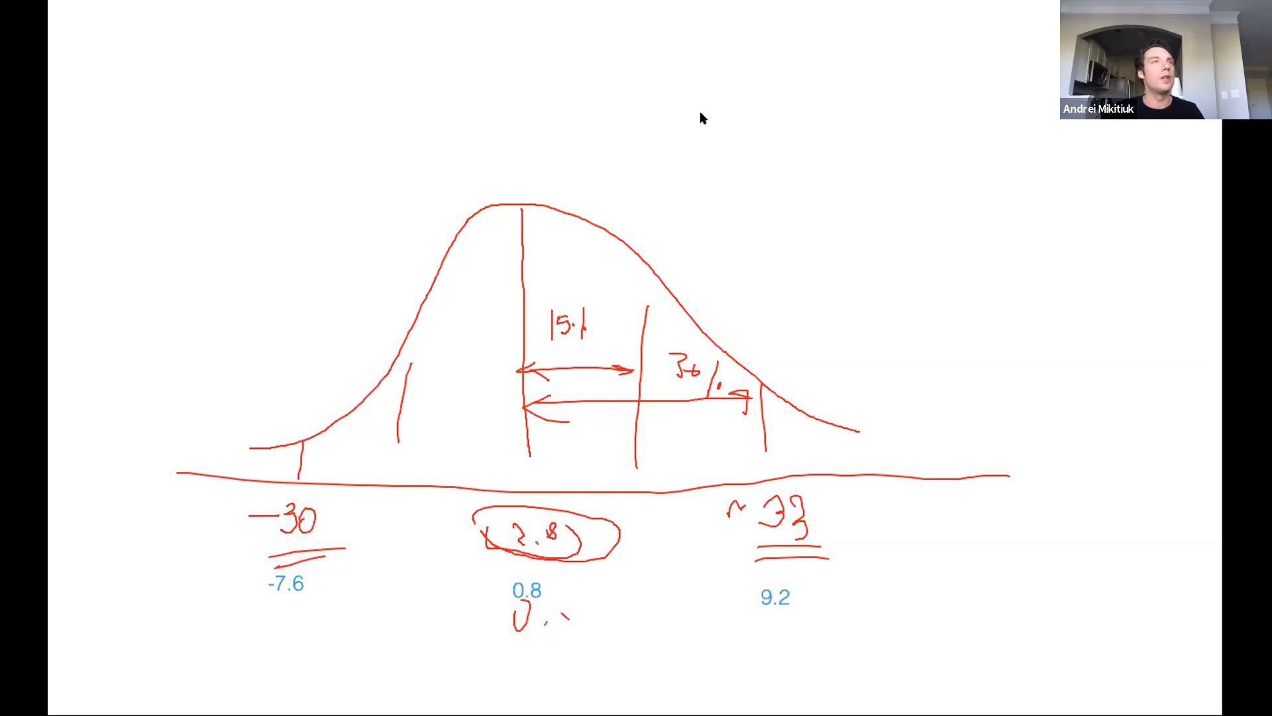
# Clear the whiteboard and add the text line "$100,000 - equity" in its upper part, followed by a line break.
pyautogui.click(772, 104)
pyautogui.click(287, 156)
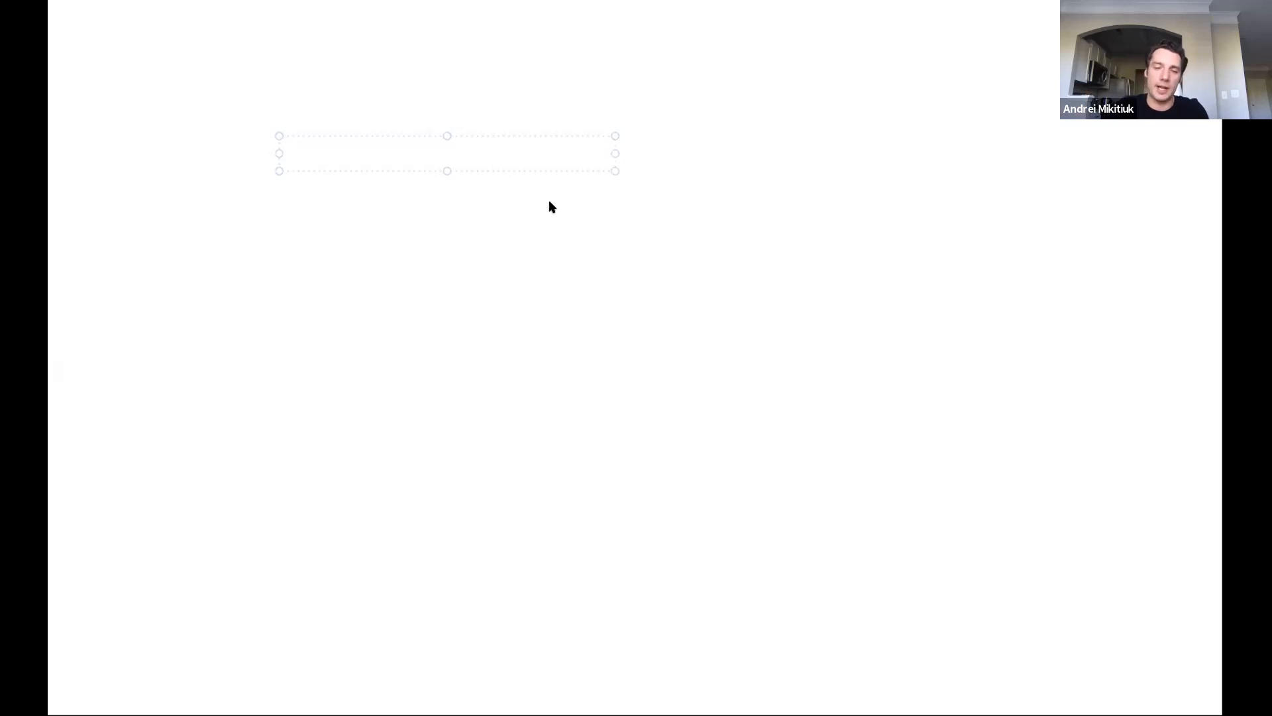
pyautogui.write('$199')
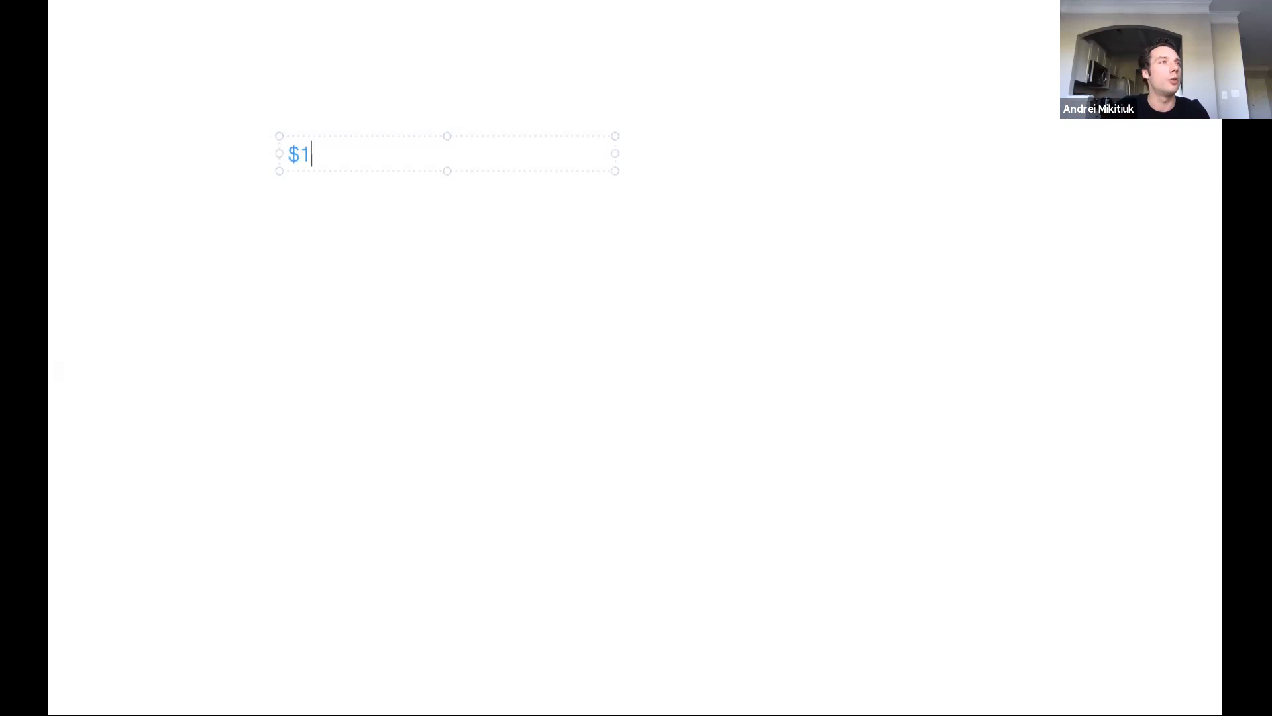
pyautogui.press('BackSpace')
pyautogui.press('BackSpace')
pyautogui.write('00,0')
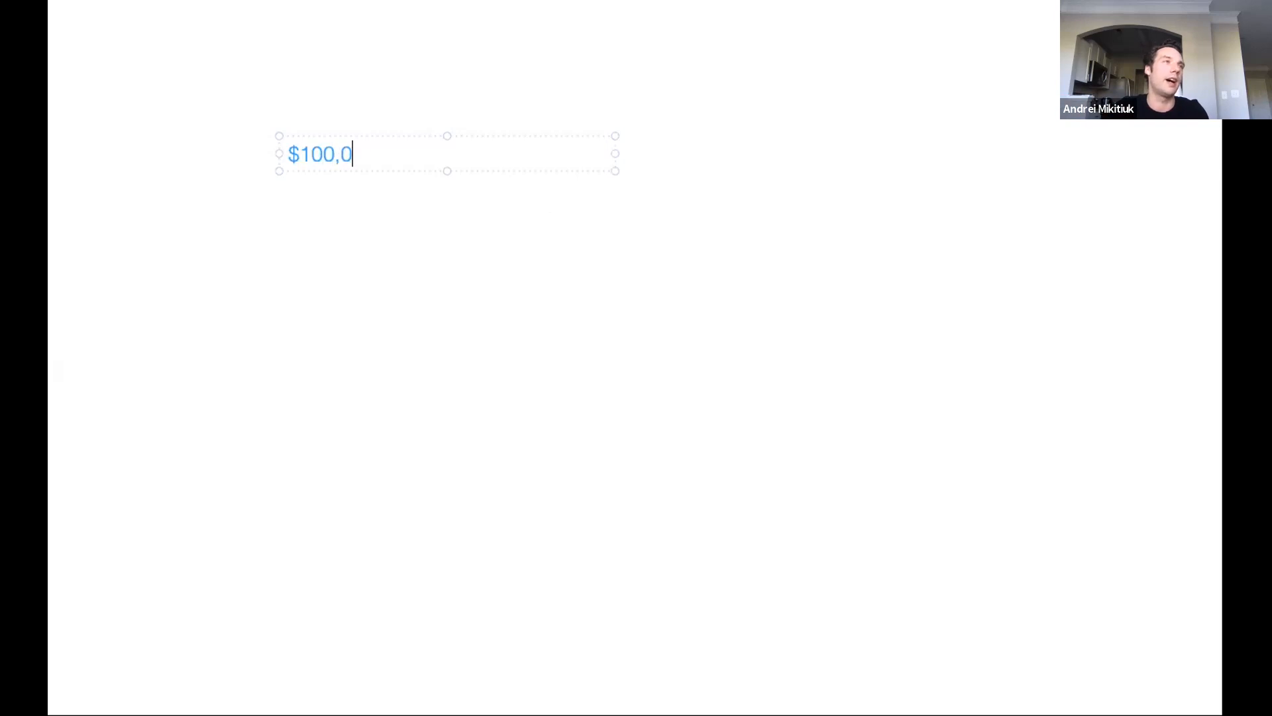
pyautogui.write('00 - e')
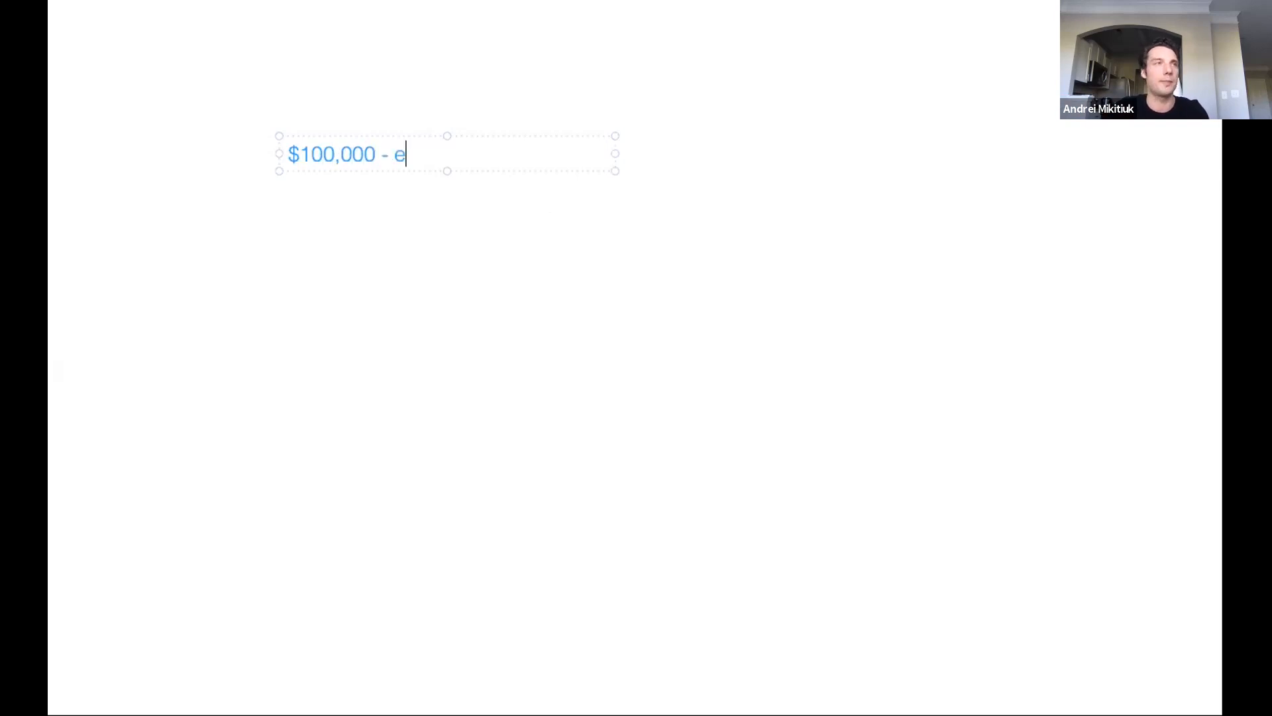
pyautogui.write('quity')
pyautogui.press('Return')
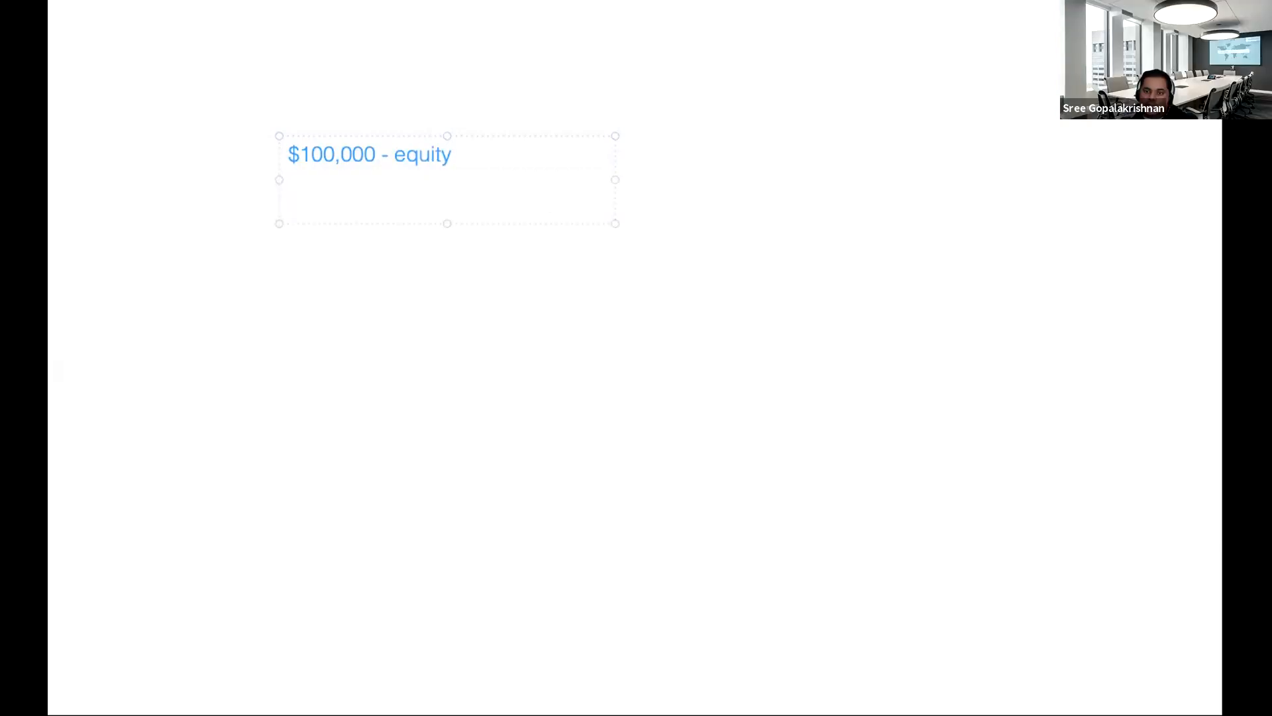
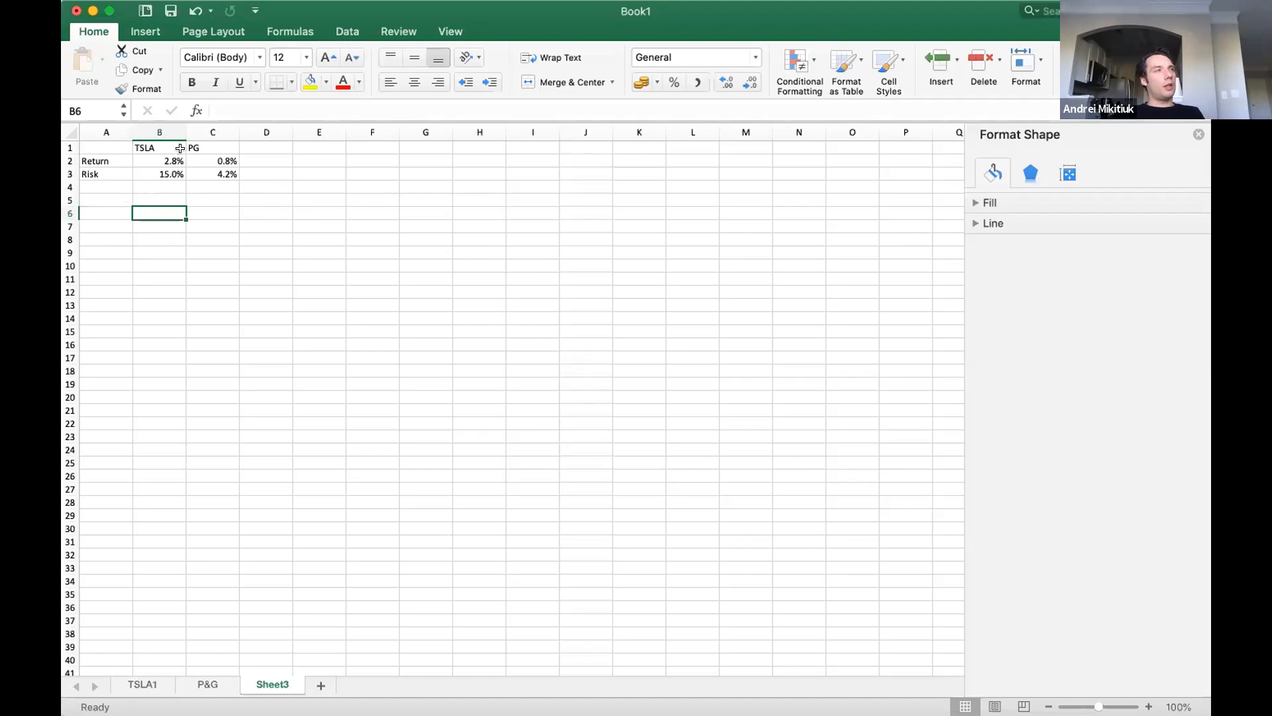
# Highlight the return and risk figures of TSLA and of PG in the summary table.
pyautogui.moveTo(210, 161); pyautogui.dragTo(102, 173)
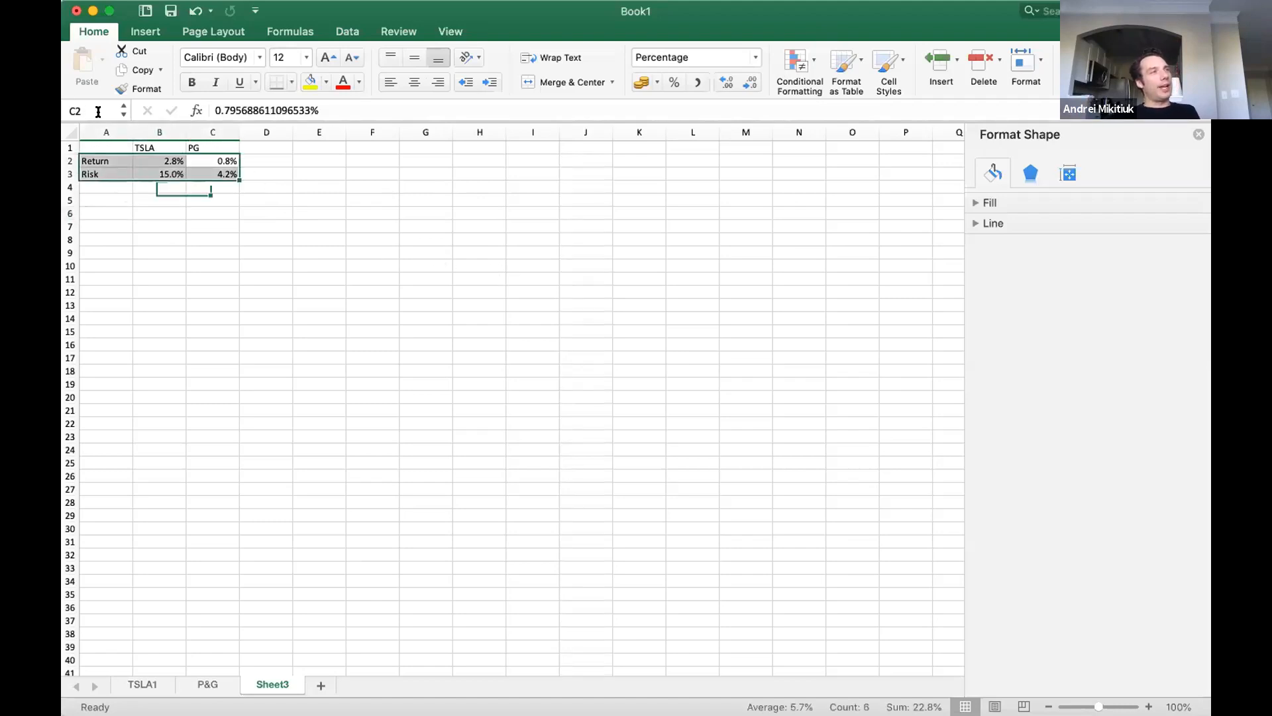
pyautogui.moveTo(164, 145); pyautogui.dragTo(170, 172)
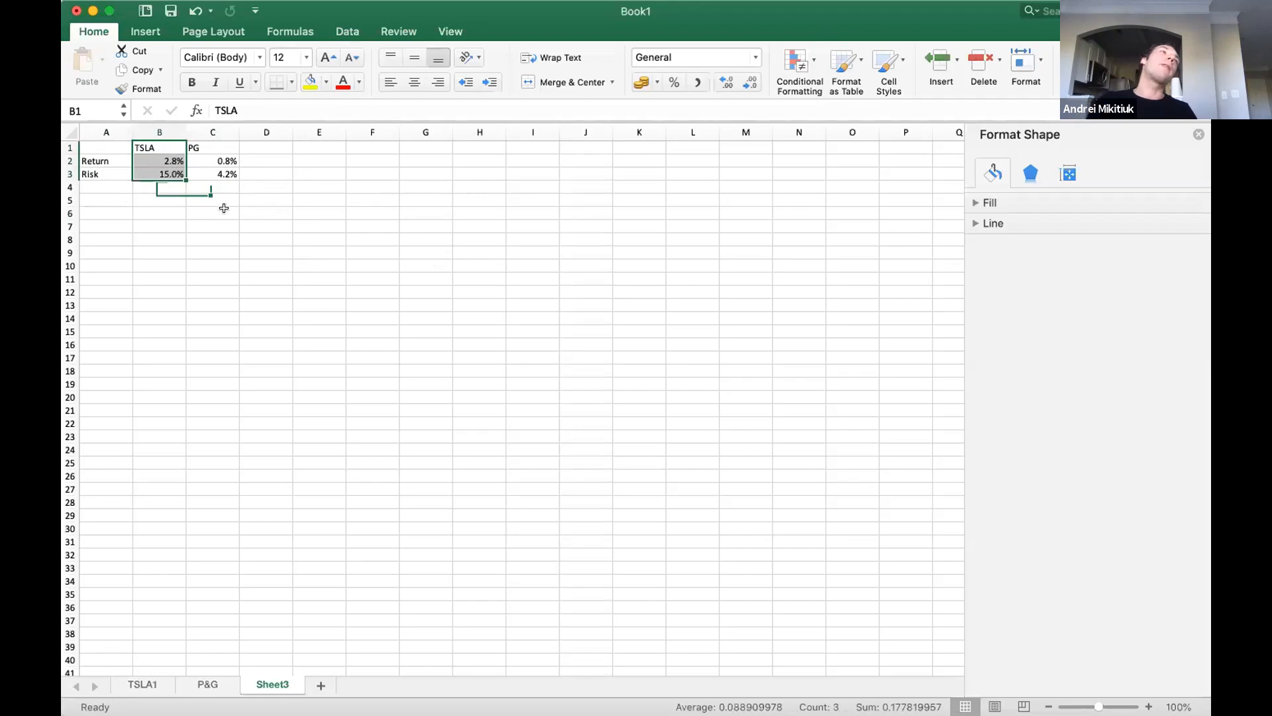
pyautogui.click(202, 172)
pyautogui.keyDown('shift'); pyautogui.click(201, 161); pyautogui.keyUp('shift')
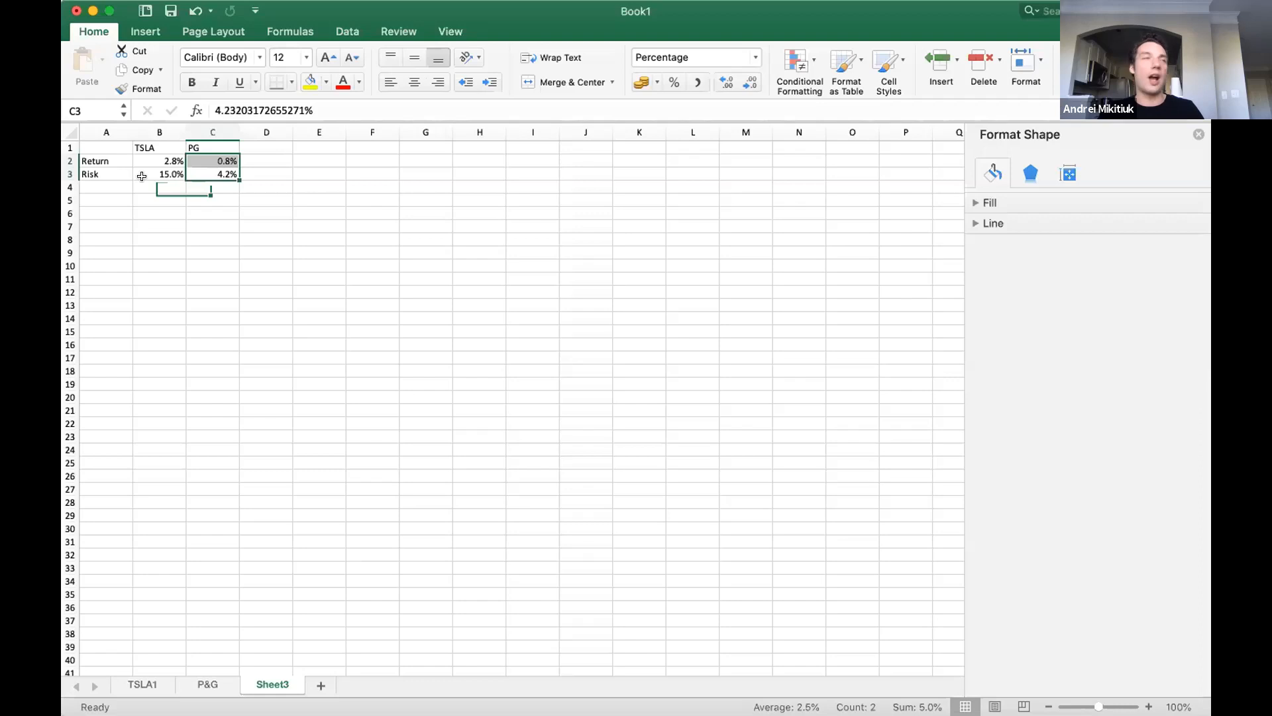
# Start a portfolio table below the summary by entering the headings TSLA in A6 and PG in B6.
pyautogui.click(101, 198)
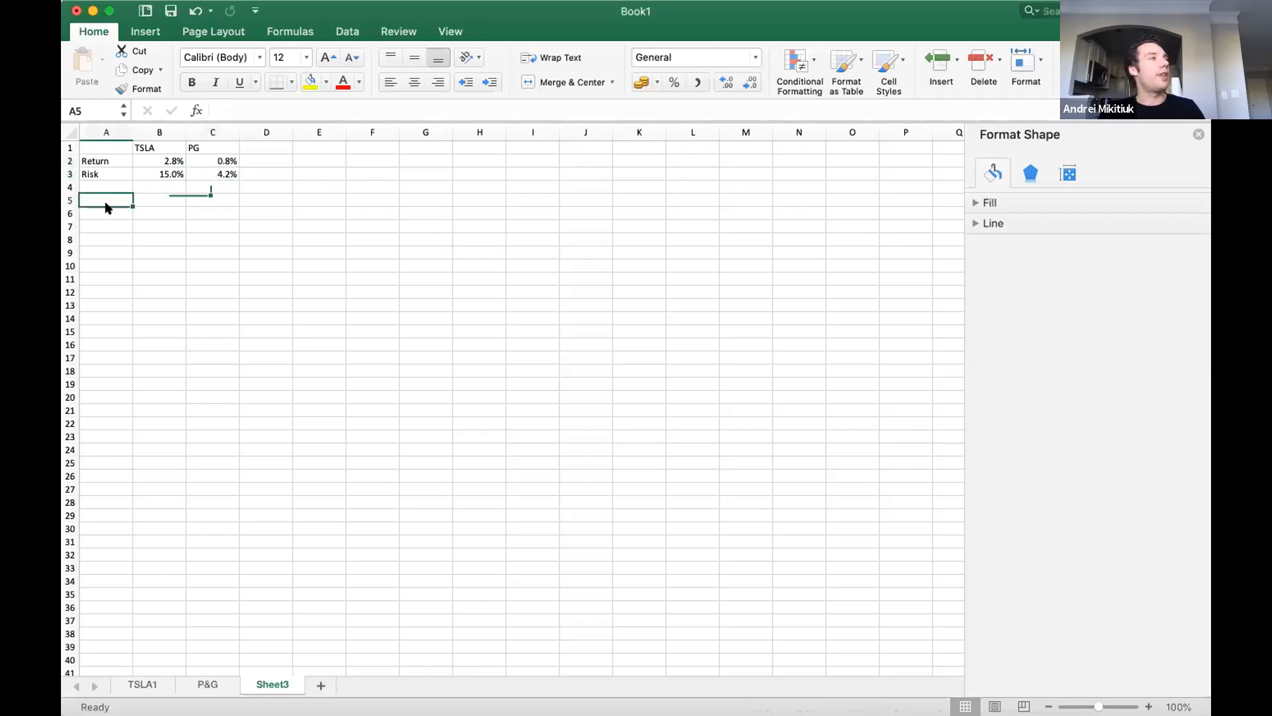
pyautogui.click(117, 212)
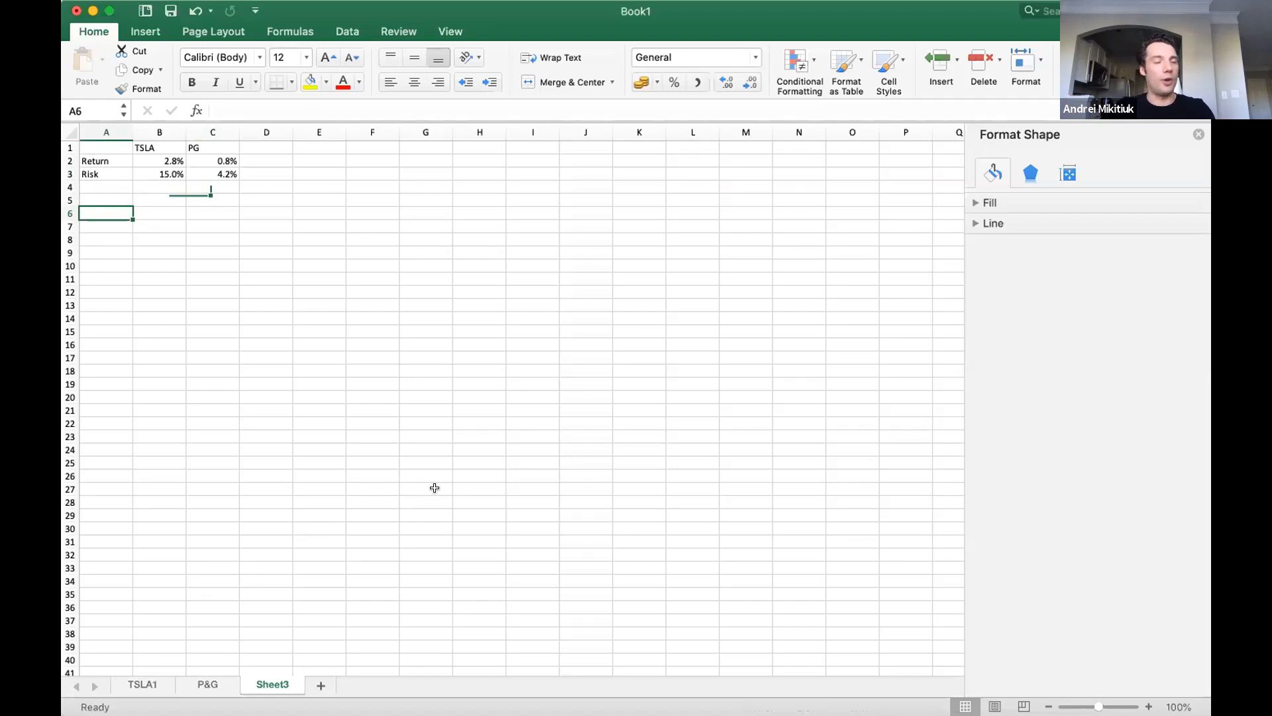
pyautogui.write('Porf')
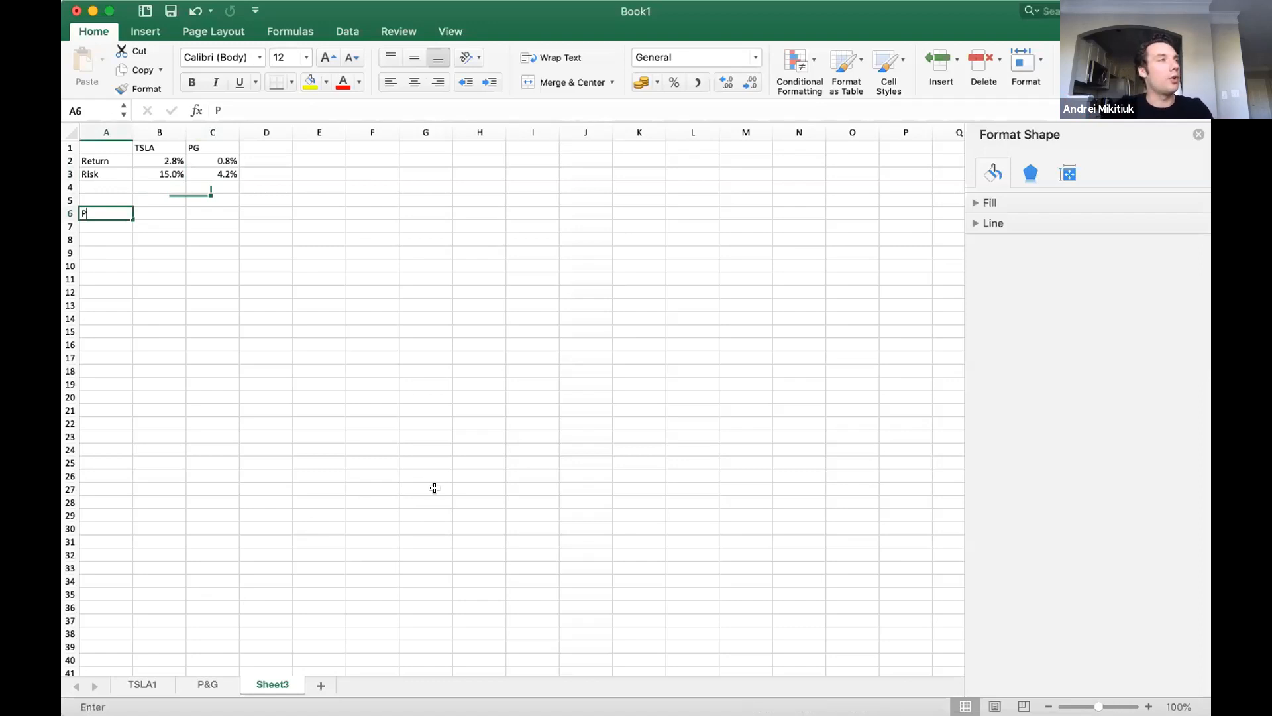
pyautogui.press('BackSpace')
pyautogui.press('BackSpace')
pyautogui.press('BackSpace')
pyautogui.press('BackSpace')
pyautogui.write('TSLA')
pyautogui.press('Return')
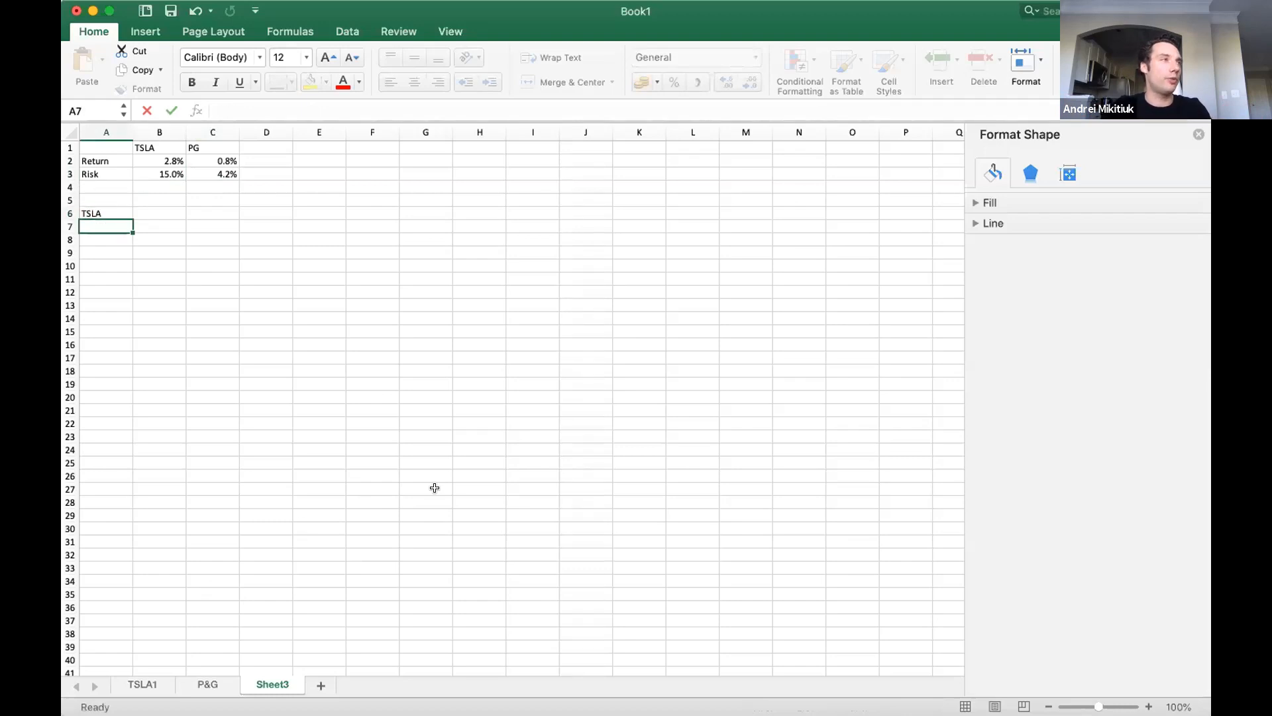
pyautogui.press('Up')
pyautogui.press('Right')
pyautogui.write('PG')
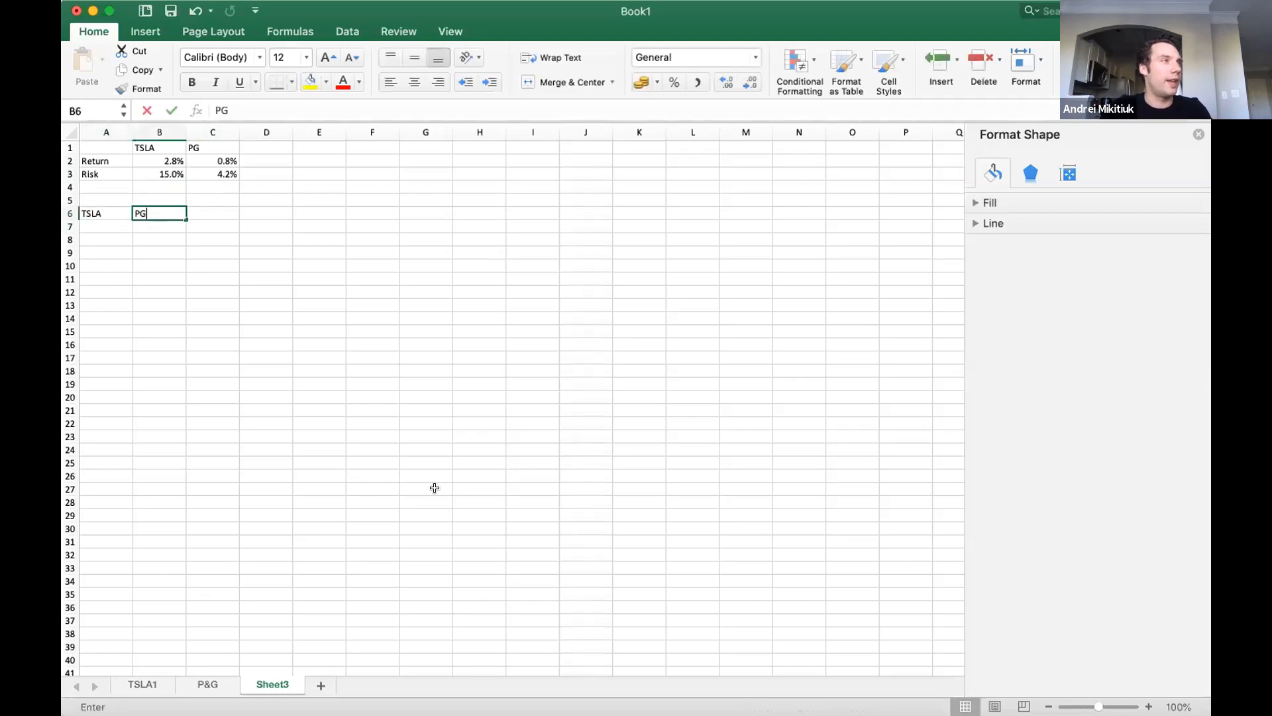
pyautogui.press('Return')
# Add the headings Risk in C6 and Return in D6.
pyautogui.press('Left')
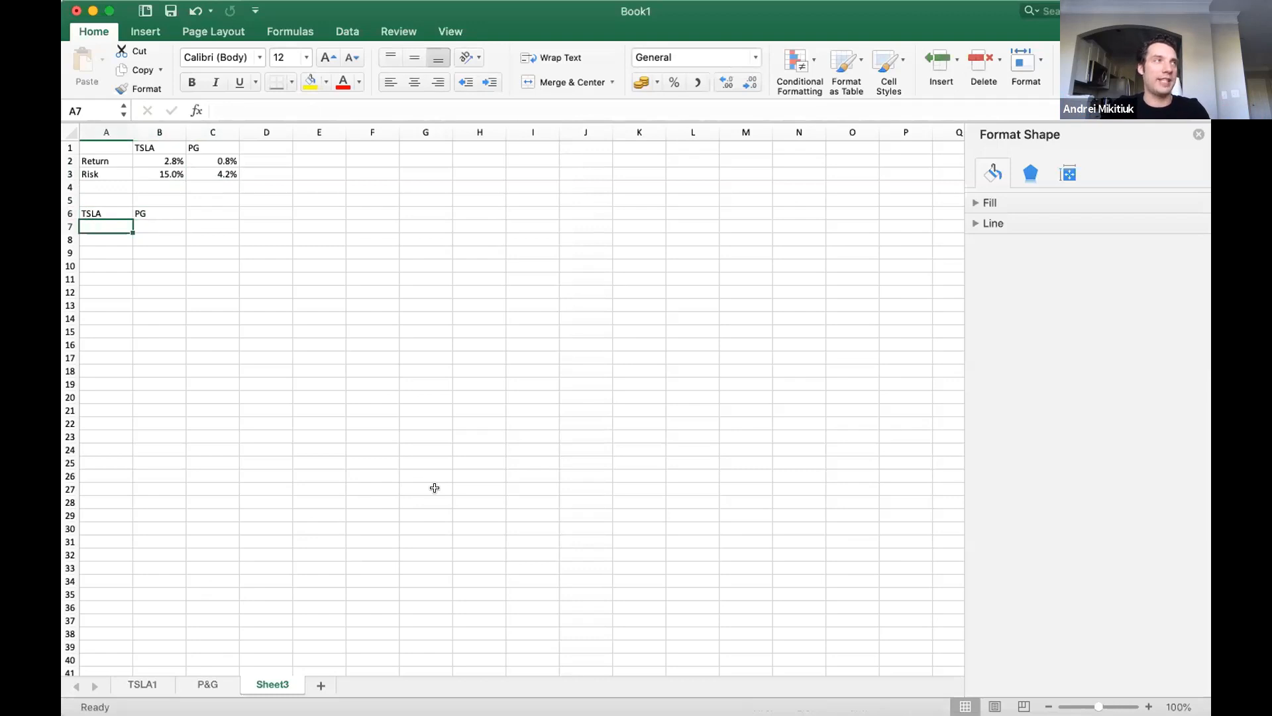
pyautogui.press('Right')
pyautogui.press('Right')
pyautogui.press('Down')
pyautogui.press('Up')
pyautogui.press('Up')
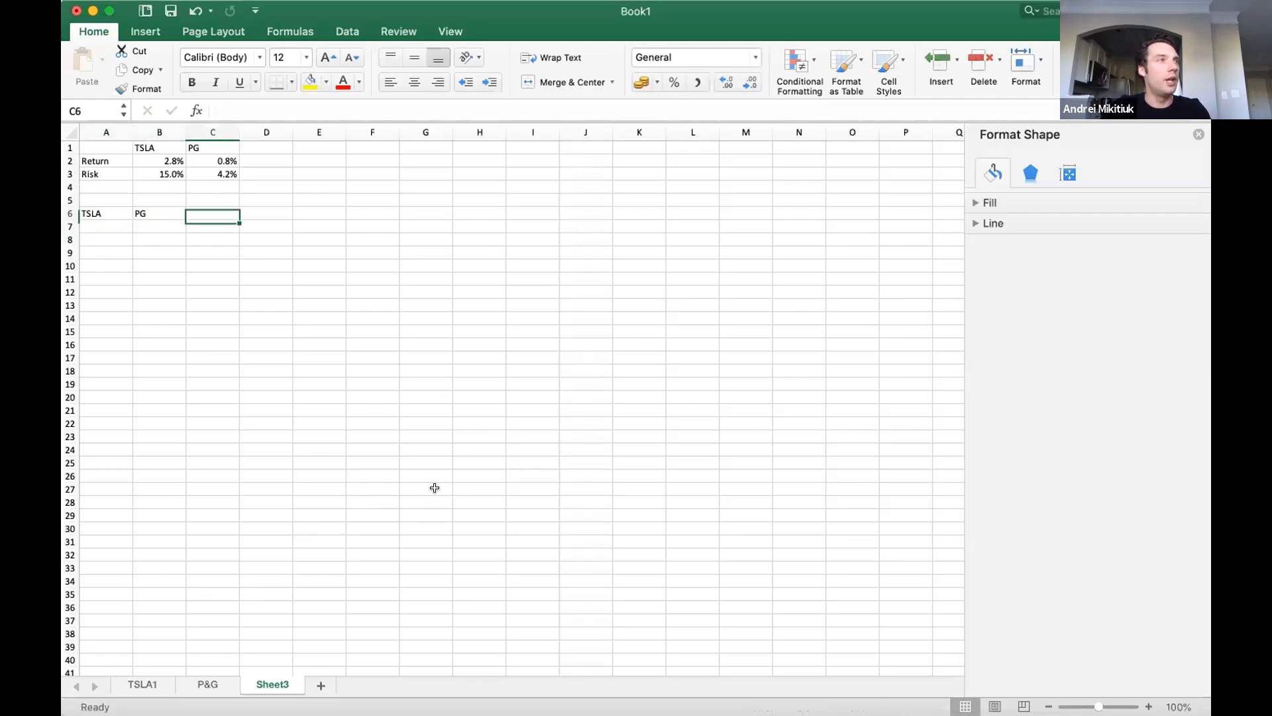
pyautogui.write('Risk')
pyautogui.press('Return')
pyautogui.press('Up')
pyautogui.press('Right')
pyautogui.write('Return')
pyautogui.press('Return')
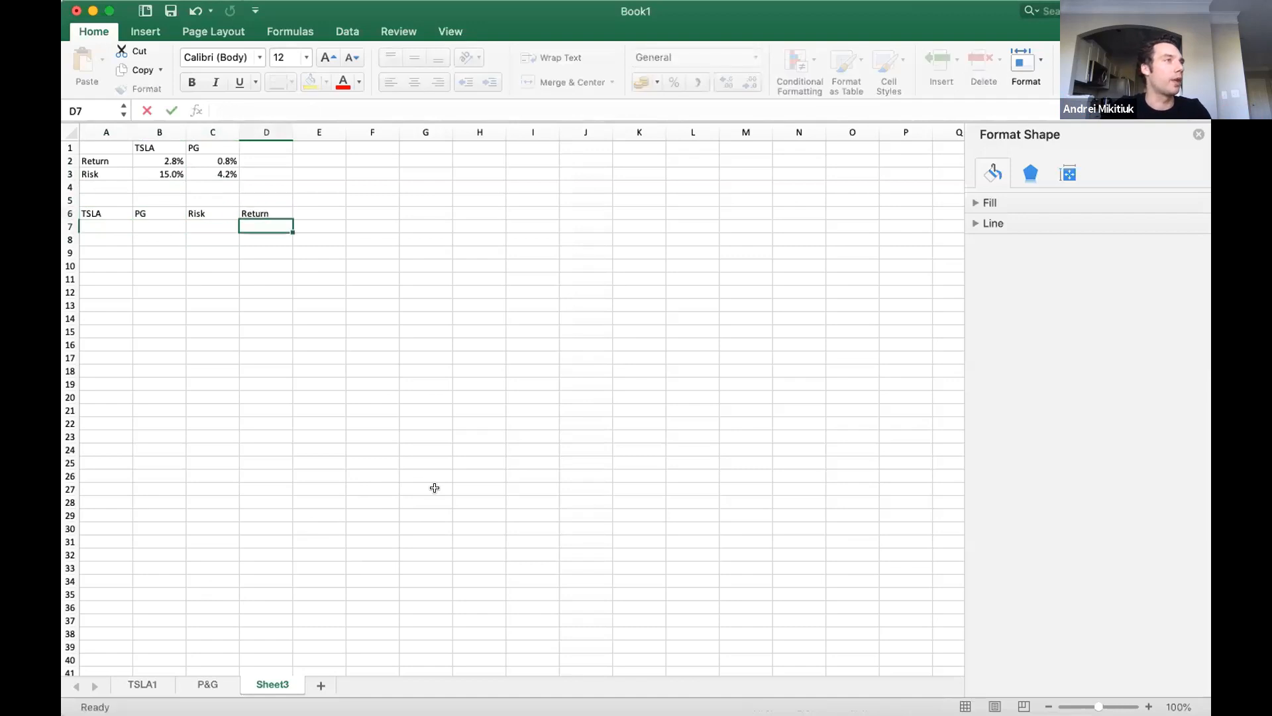
# Enter the first portfolio's weights in row 7: 100 for TSLA and 0 for PG.
pyautogui.press('Left')
pyautogui.press('Left')
pyautogui.press('Left')
pyautogui.write('100')
pyautogui.press('Return')
pyautogui.press('Up')
pyautogui.press('Right')
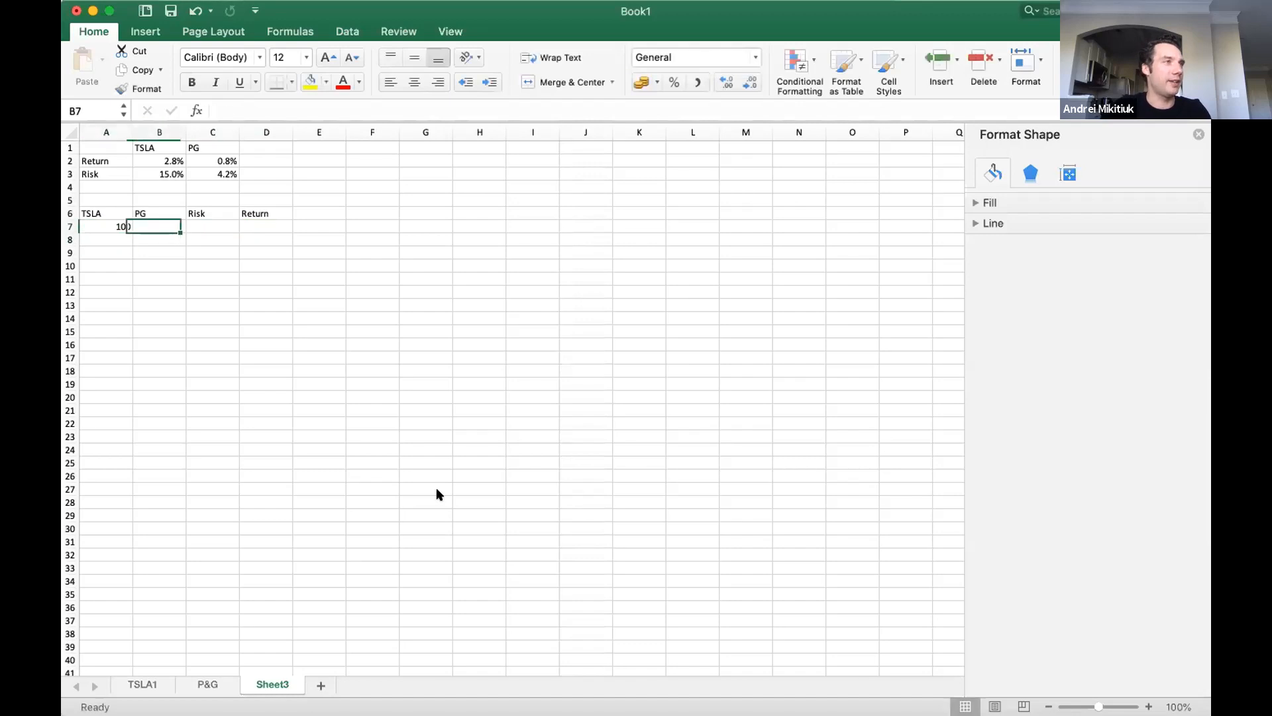
pyautogui.write('0')
pyautogui.press('Return')
# Enter the second portfolio's weights in row 8: 0 for TSLA and 100 for PG.
pyautogui.press('Left')
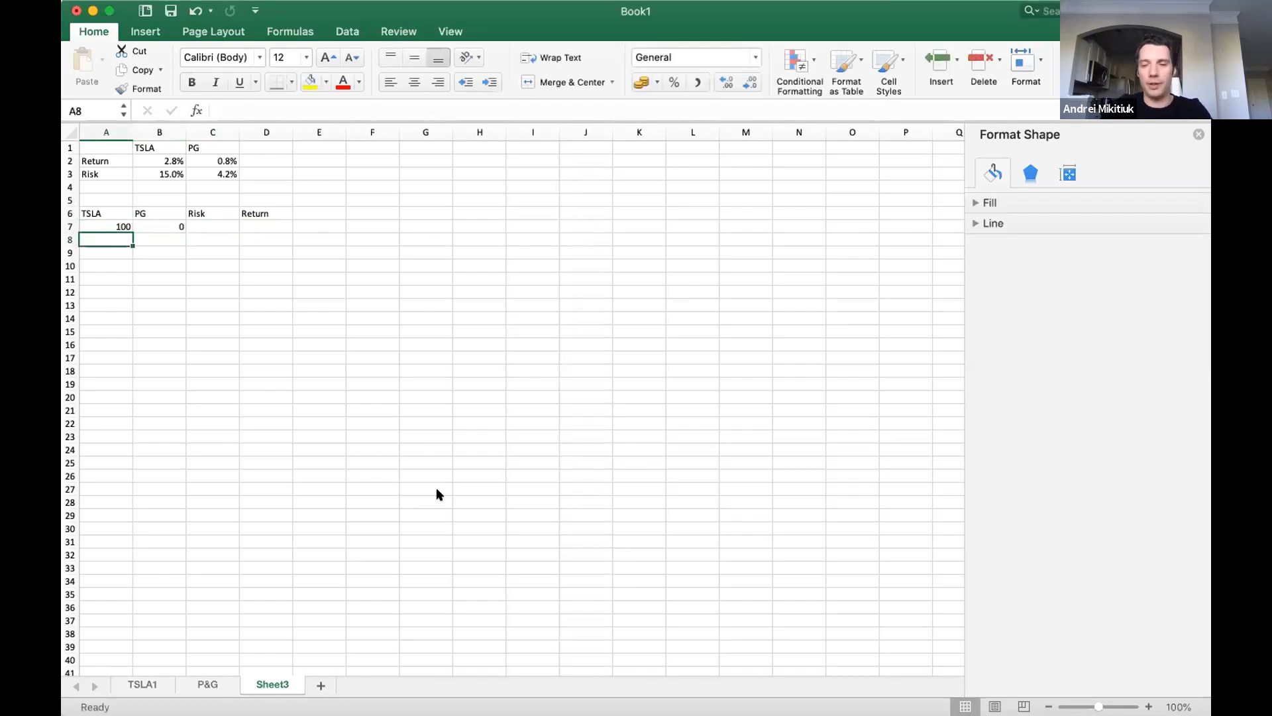
pyautogui.write('0')
pyautogui.press('Tab')
pyautogui.write('100')
pyautogui.press('Return')
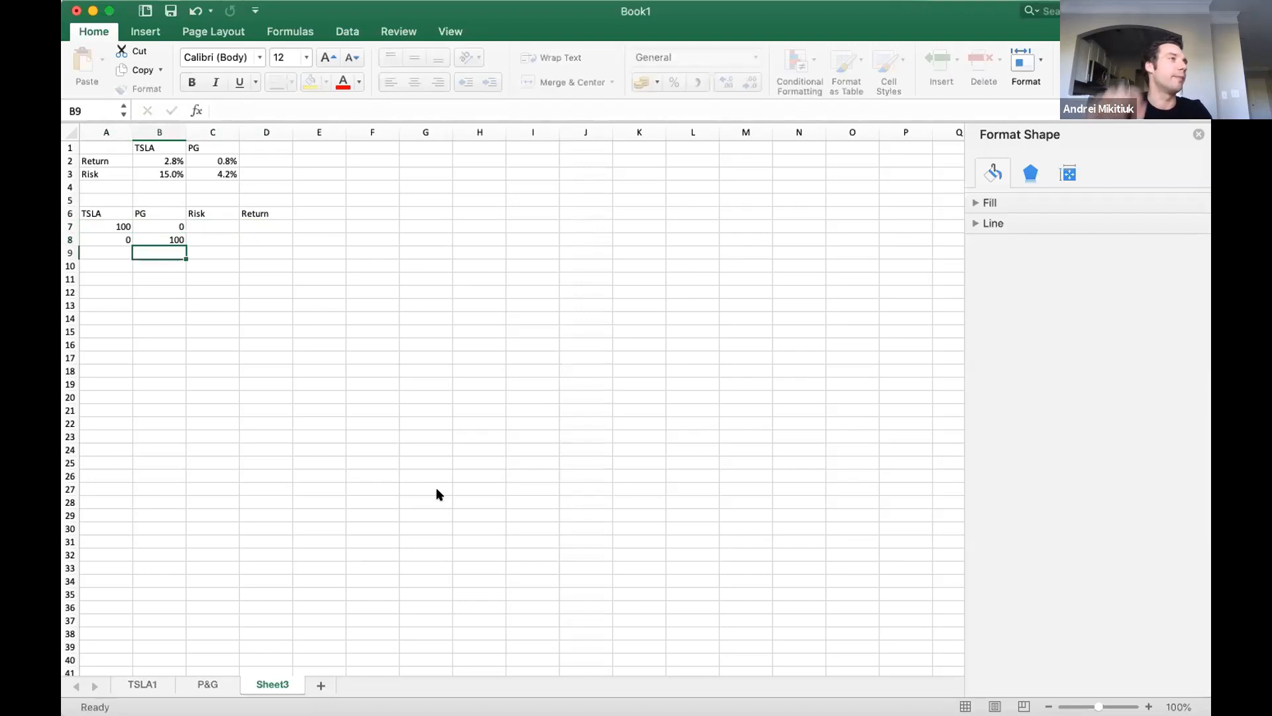
pyautogui.press('Up')
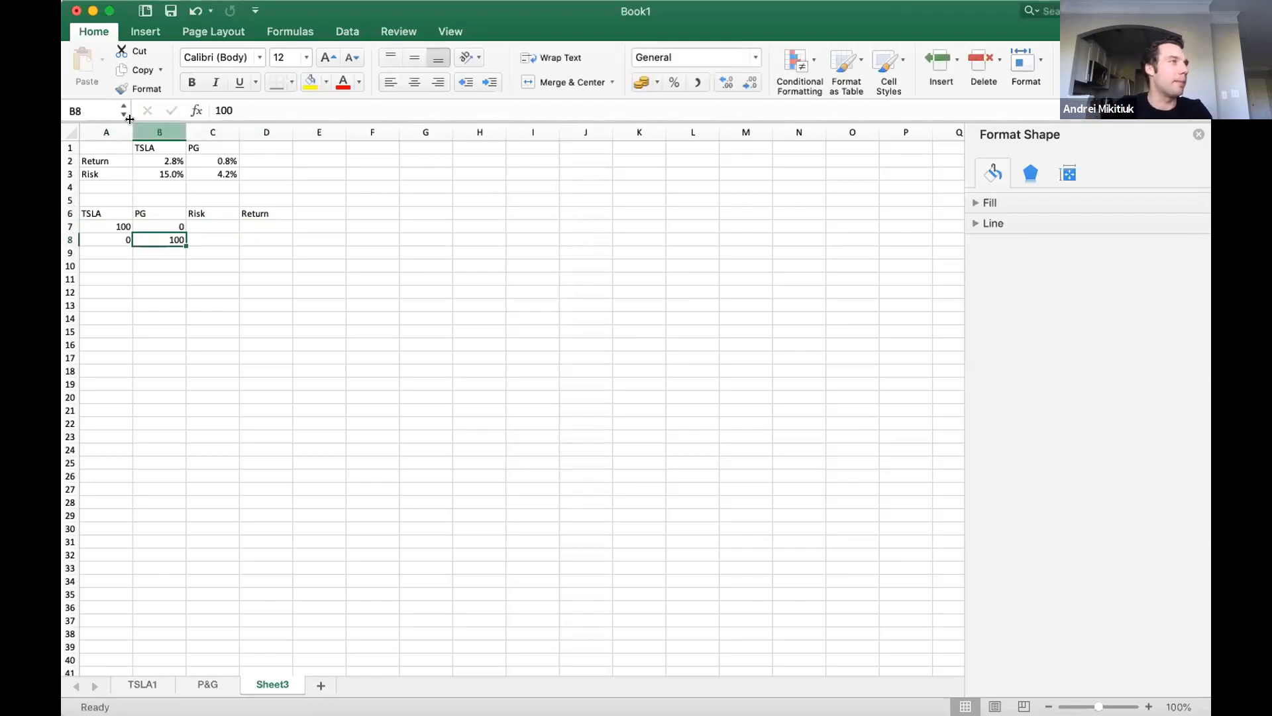
# Copy TSLA's risk from the summary table into C7 and its return into D7.
pyautogui.click(174, 161)
pyautogui.press('super+c')
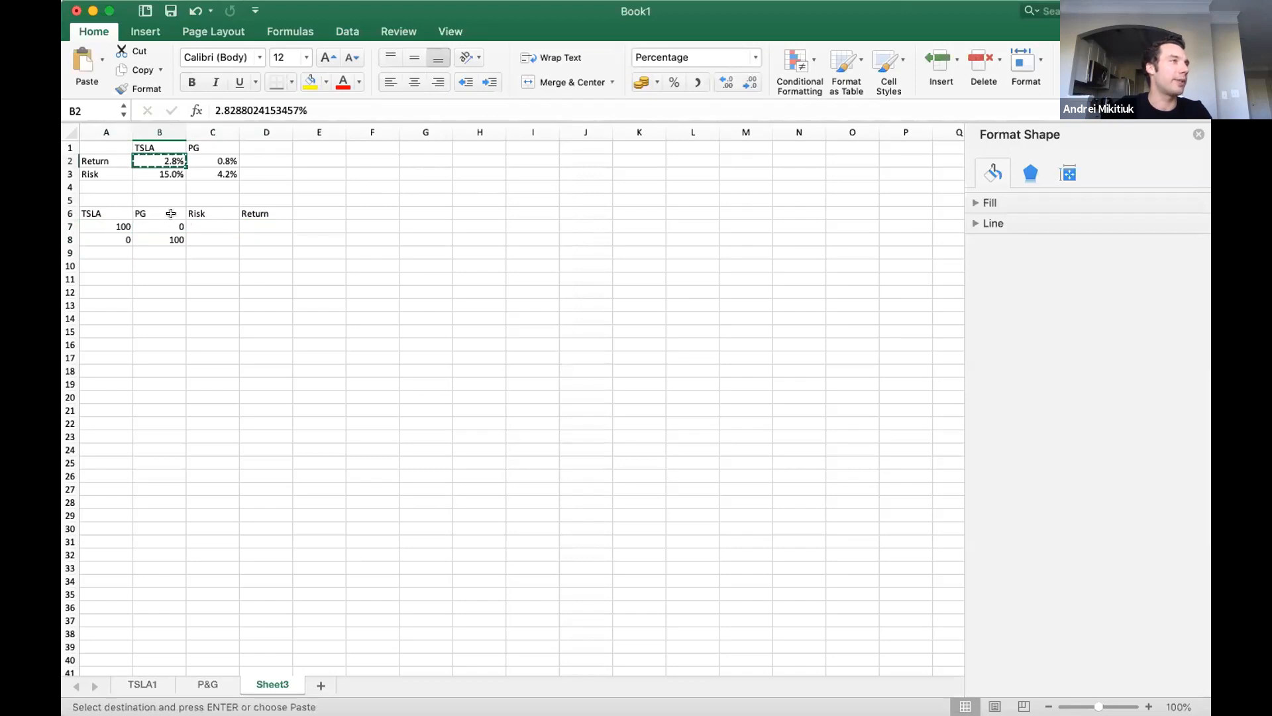
pyautogui.click(166, 172)
pyautogui.press('super+c')
pyautogui.click(205, 226)
pyautogui.press('super+v')
pyautogui.click(155, 161)
pyautogui.press('super+c')
pyautogui.click(261, 227)
pyautogui.press('super+v')
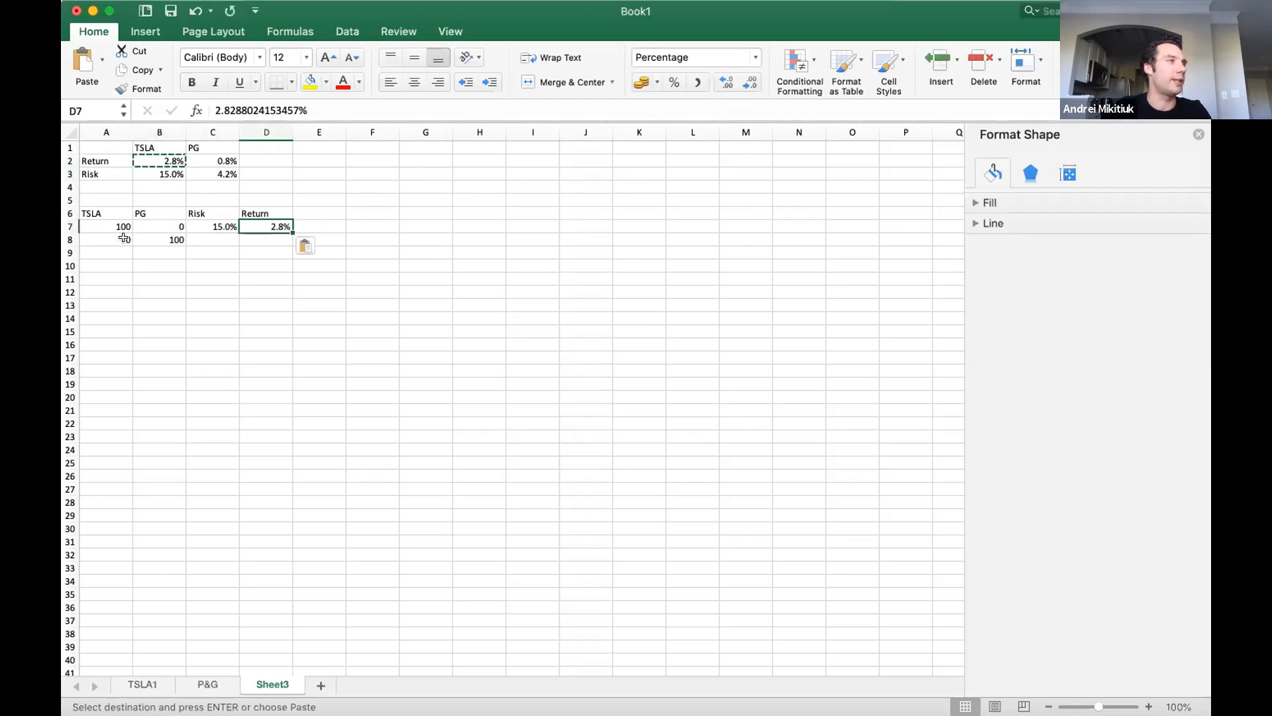
# Copy PG's risk from the summary table into C8 and its return into D8.
pyautogui.moveTo(119, 240); pyautogui.dragTo(159, 239)
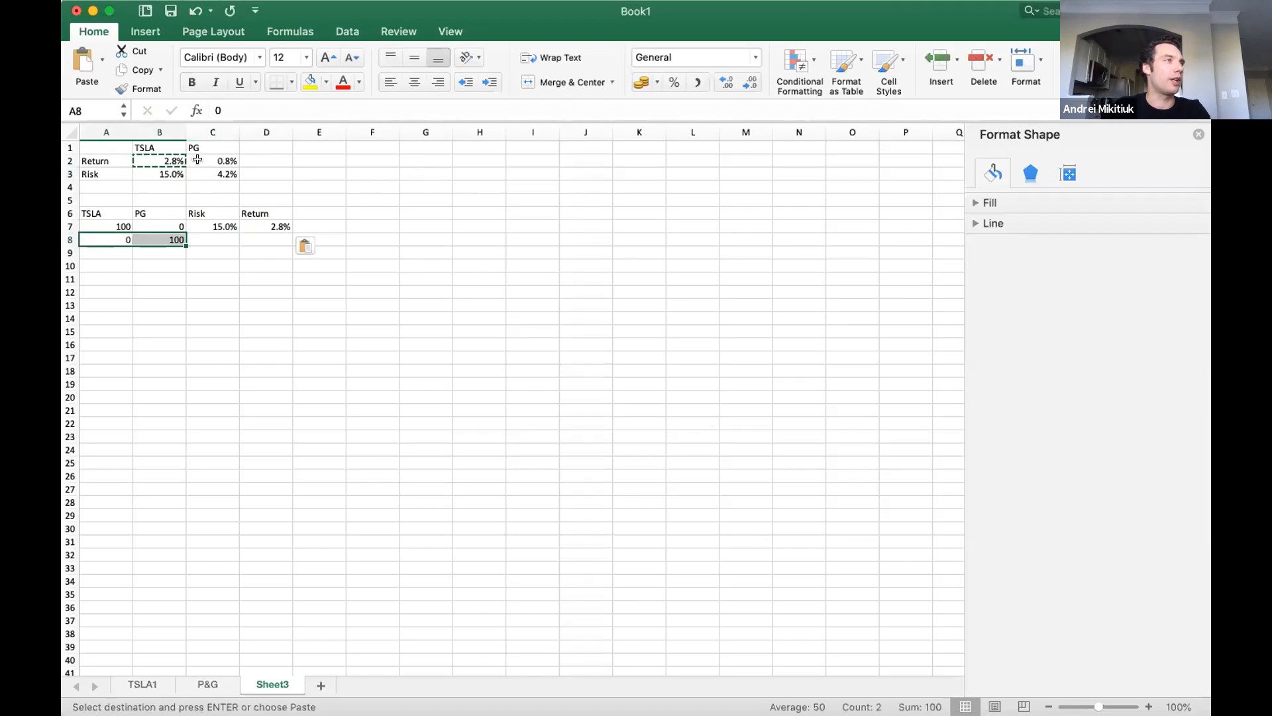
pyautogui.click(202, 160)
pyautogui.press('super+c')
pyautogui.click(214, 170)
pyautogui.press('super+c')
pyautogui.click(213, 239)
pyautogui.press('super+v')
pyautogui.click(213, 161)
pyautogui.press('super+c')
pyautogui.click(265, 239)
pyautogui.press('super+v')
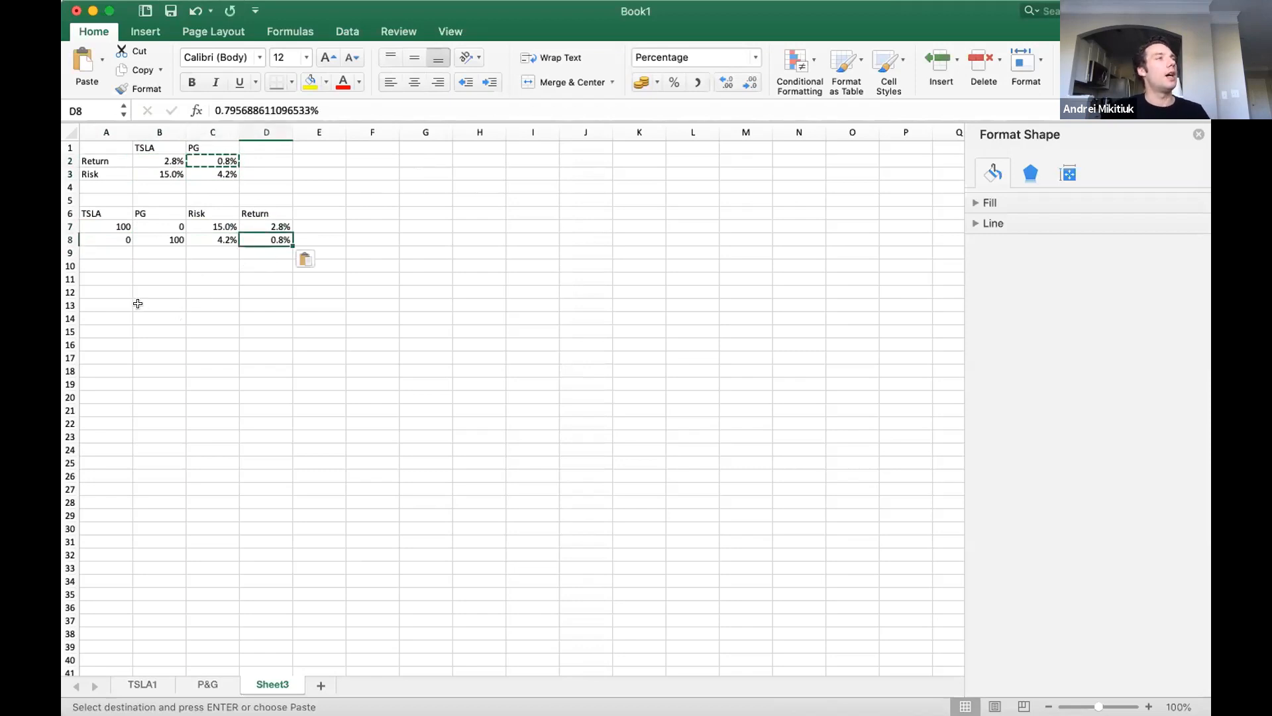
# Replace the full weights in A7 and B8 with 1, and format A7:B8 as percentages.
pyautogui.click(116, 251)
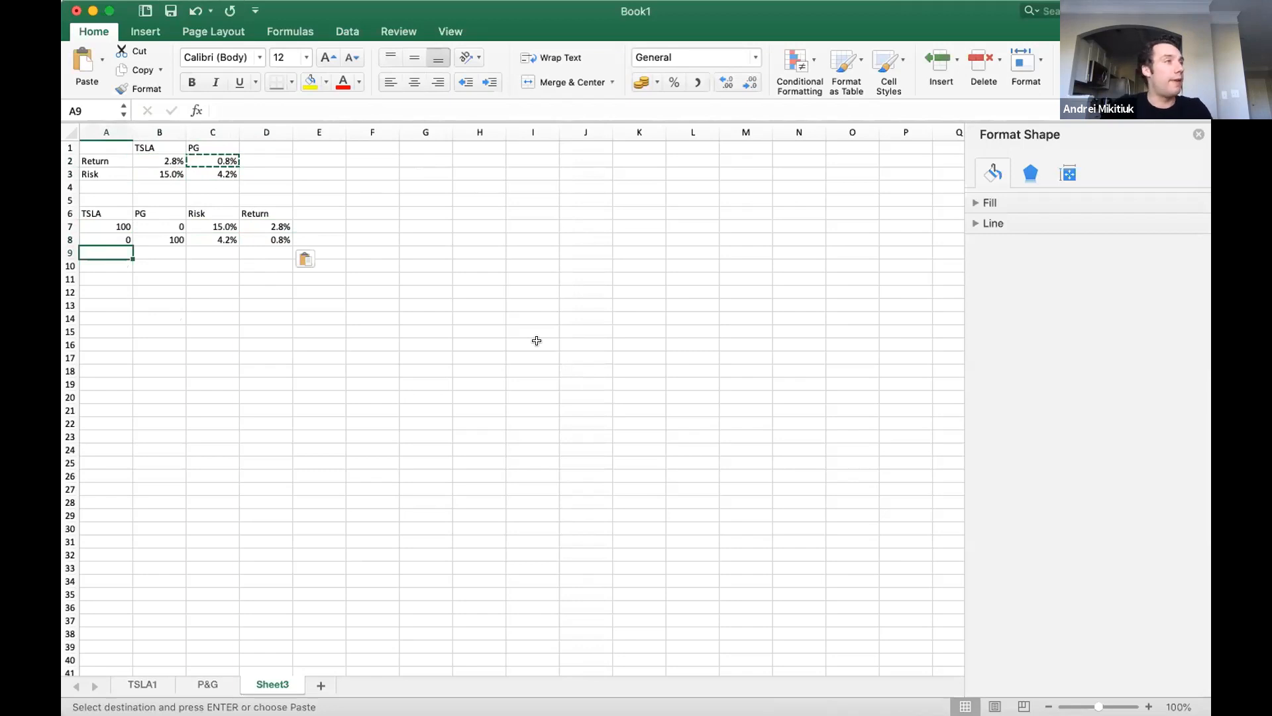
pyautogui.press('Up')
pyautogui.press('Up')
pyautogui.write('1')
pyautogui.press('Right')
pyautogui.press('Down')
pyautogui.write('1')
pyautogui.press('Left')
pyautogui.press('Up')
pyautogui.hotkey('shift', 'Right')
pyautogui.hotkey('shift', 'Down')
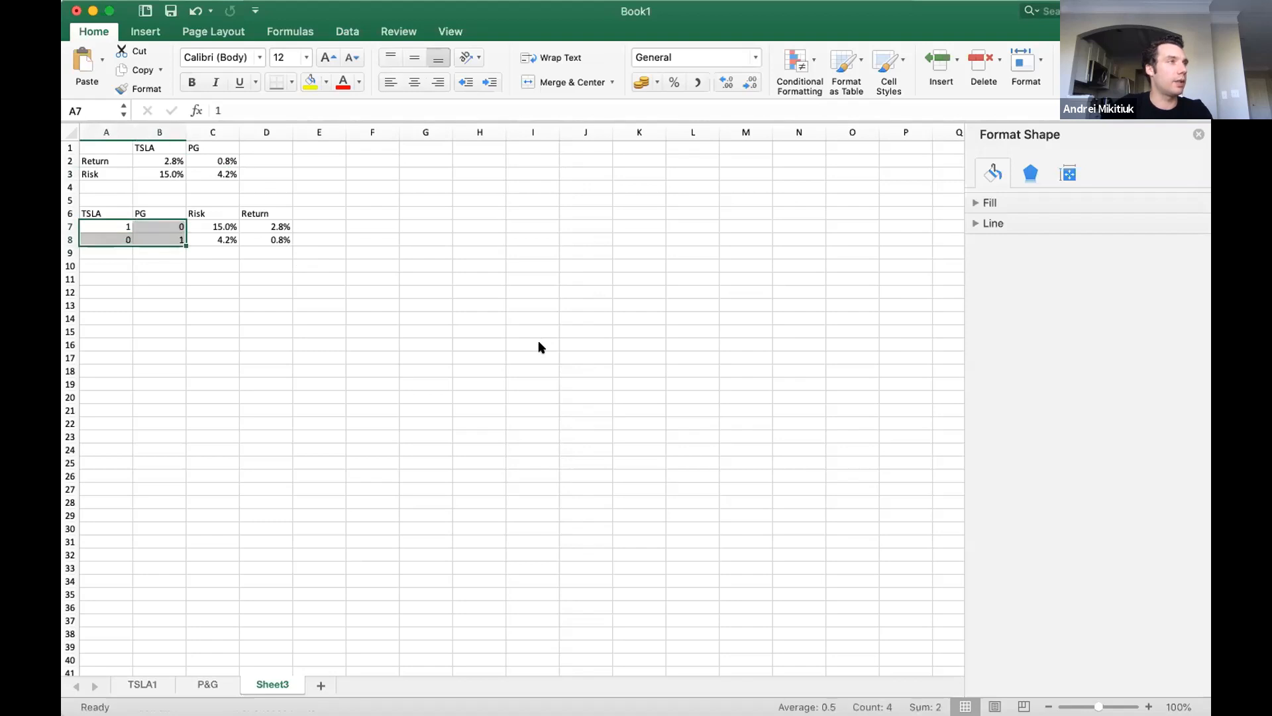
pyautogui.click(675, 81)
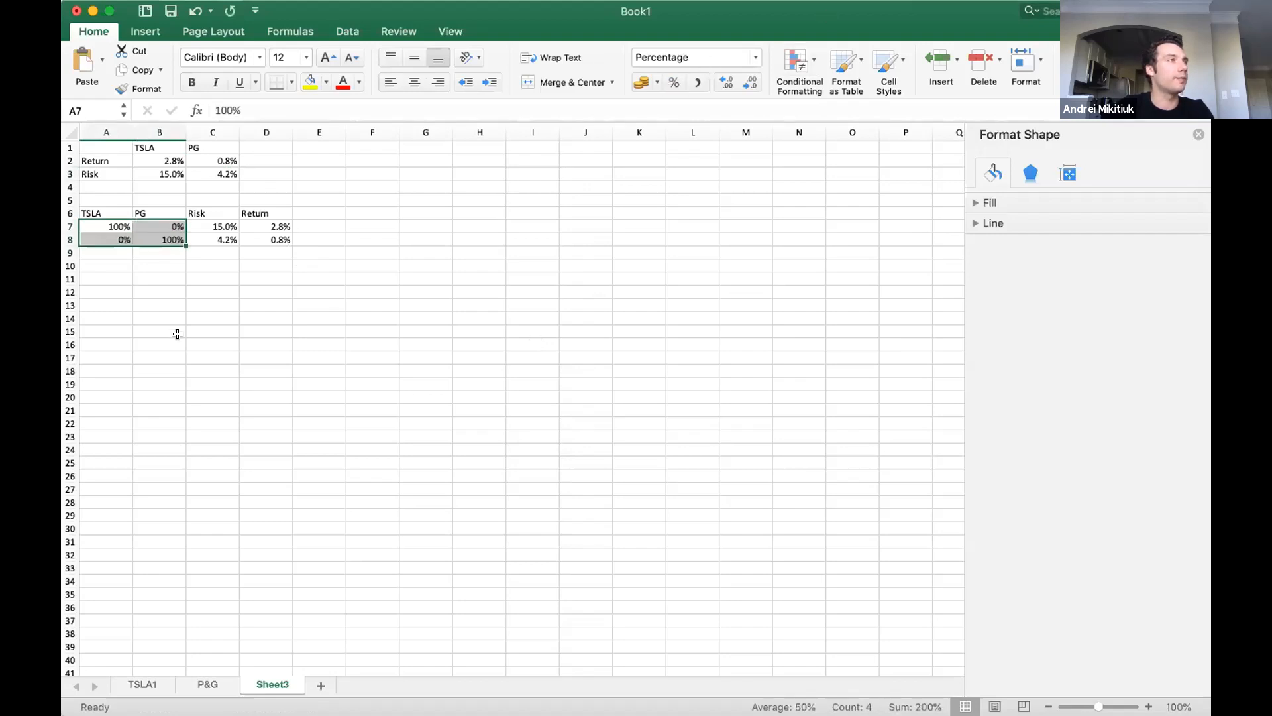
# Enter 0.99 in A9 and the formula =1-A9 in B9, and format both cells as percentages.
pyautogui.click(111, 265)
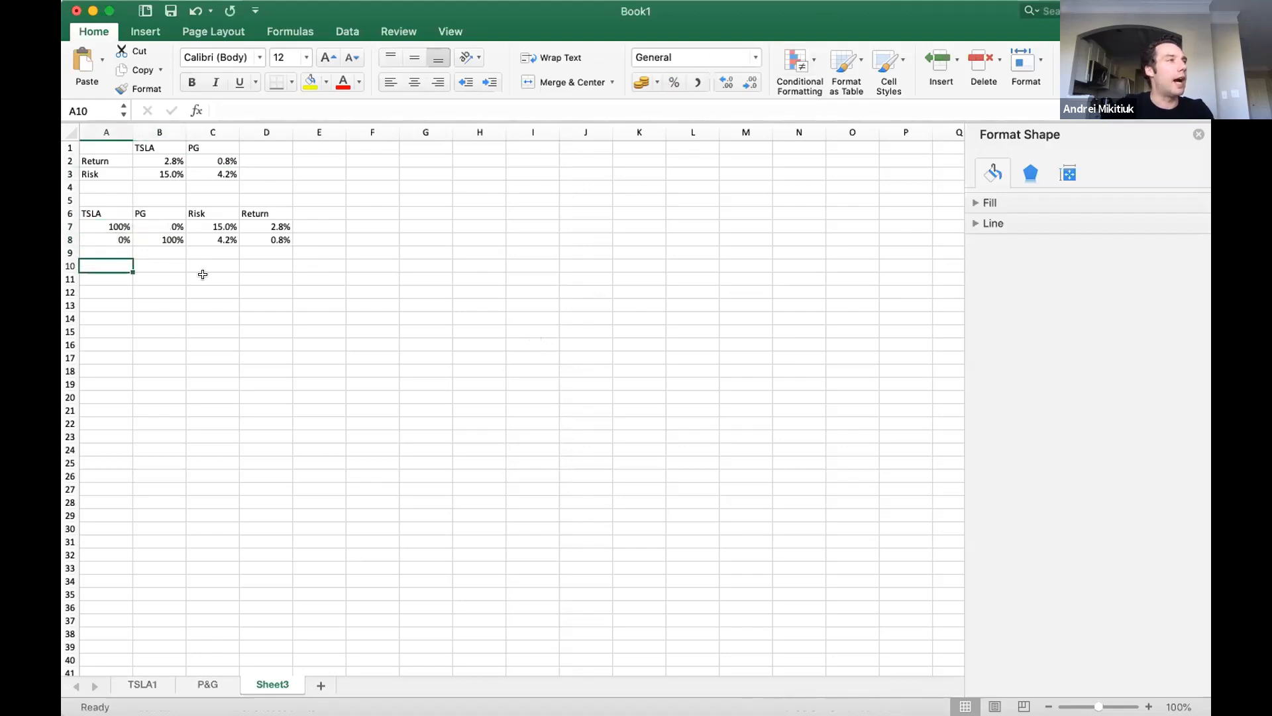
pyautogui.press('Up')
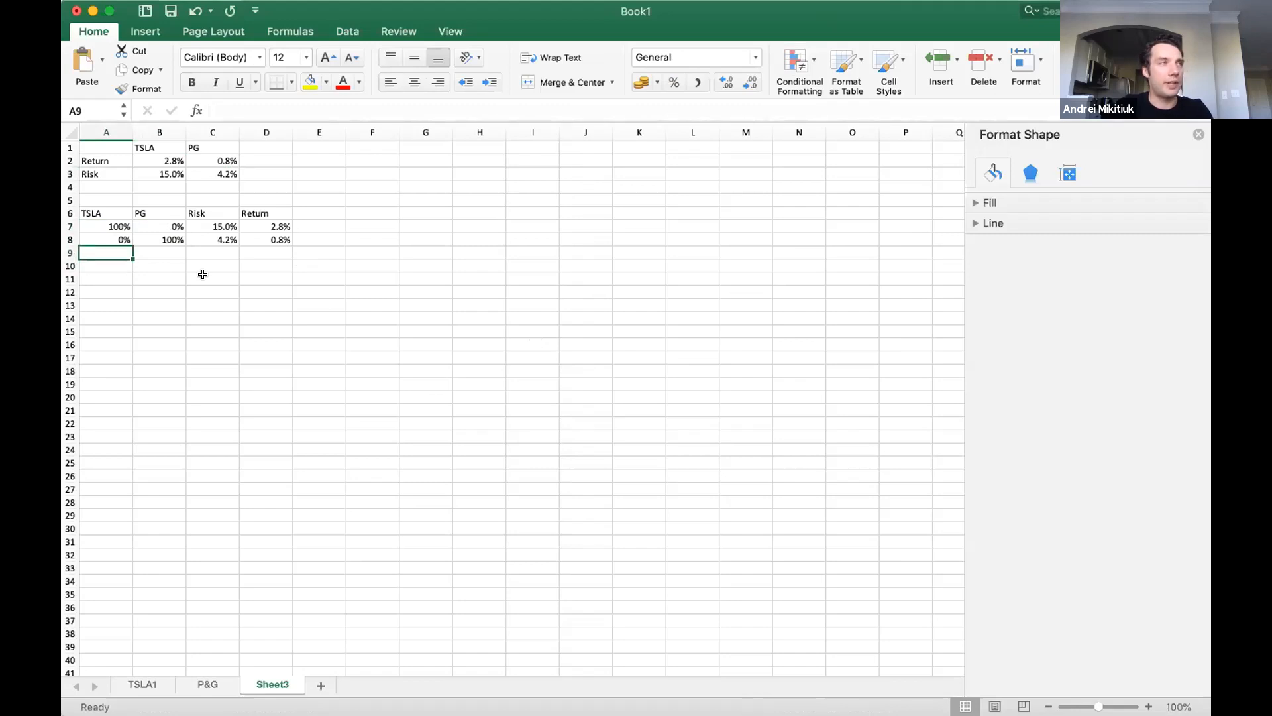
pyautogui.write('.99')
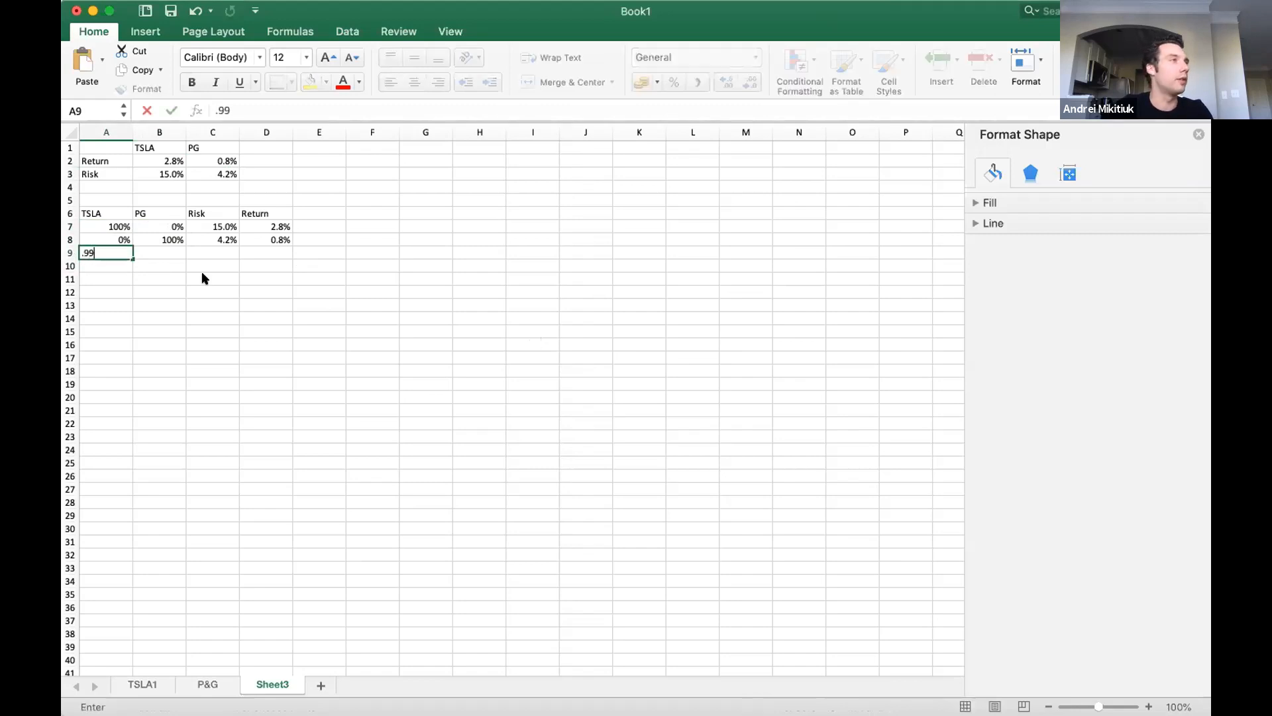
pyautogui.press('Tab')
pyautogui.write('=')
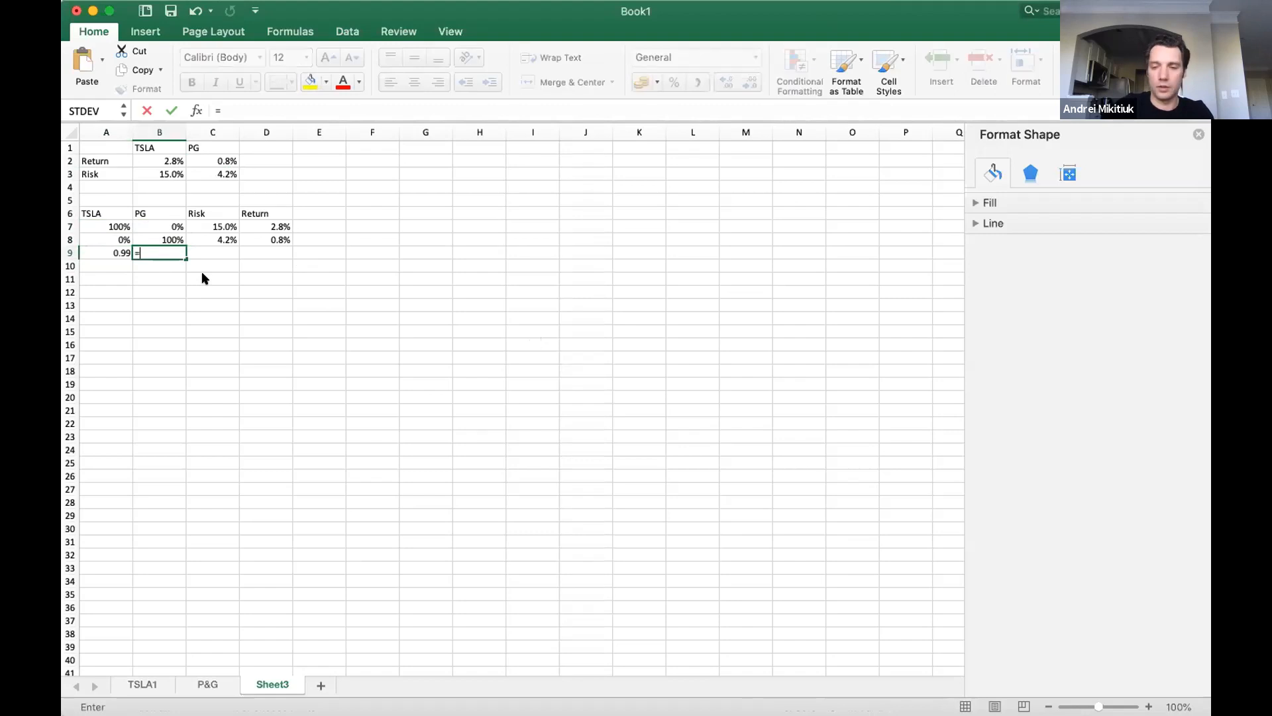
pyautogui.write('1-A9')
pyautogui.press('Return')
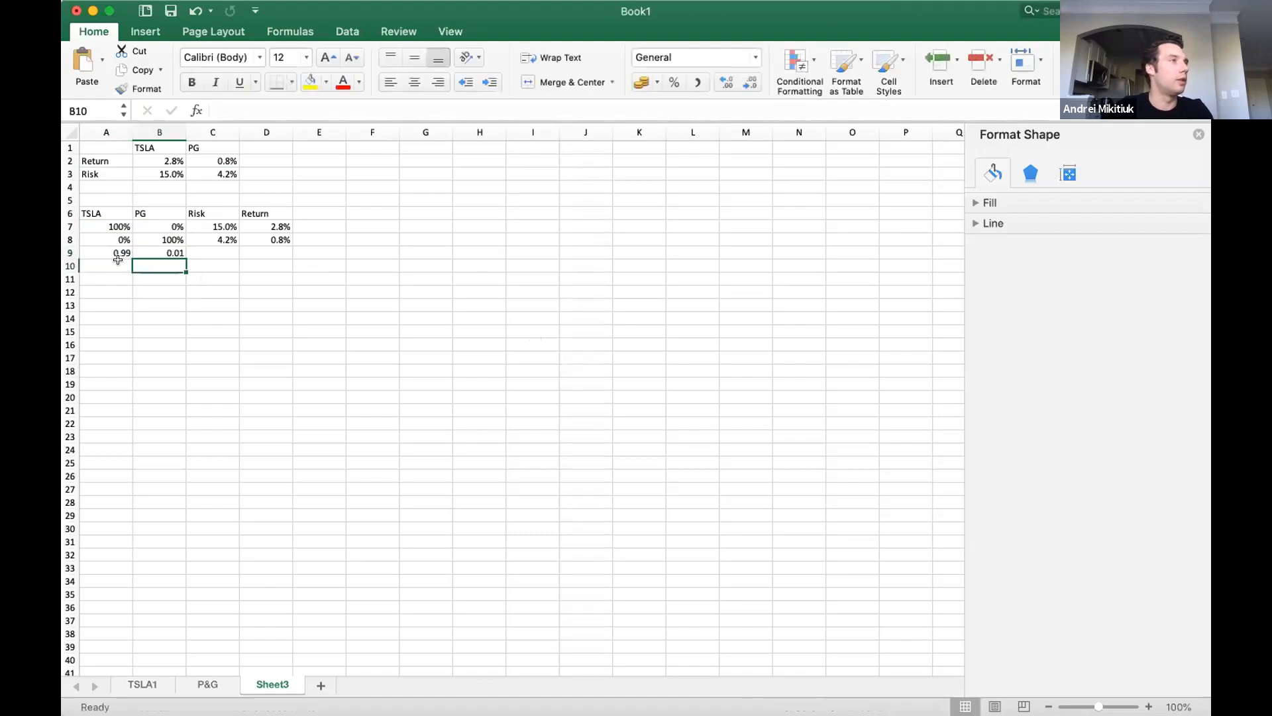
pyautogui.moveTo(118, 255); pyautogui.dragTo(177, 254)
pyautogui.click(674, 82)
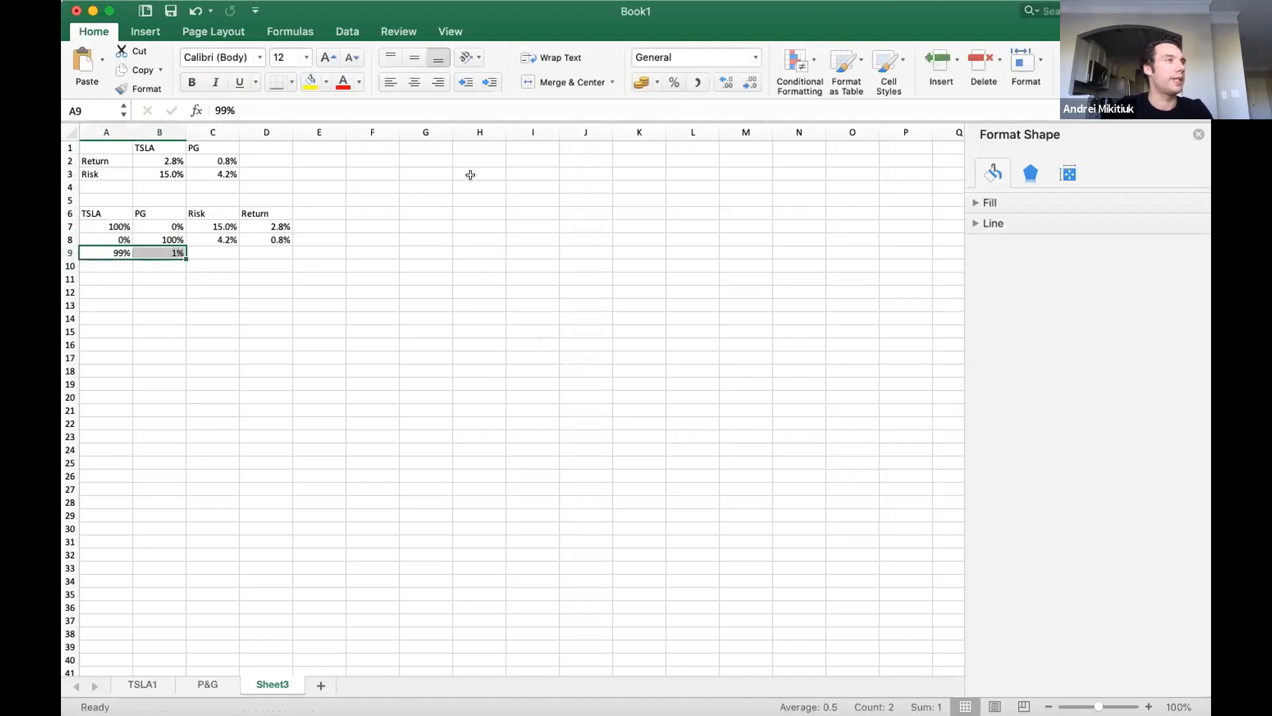
# Fill the row 9 weights down to row 10, and set the TSLA weight in A10 to 98%.
pyautogui.moveTo(183, 255)
pyautogui.mouseDown()
pyautogui.moveTo(151, 577)
pyautogui.moveTo(167, 267)
pyautogui.mouseUp()
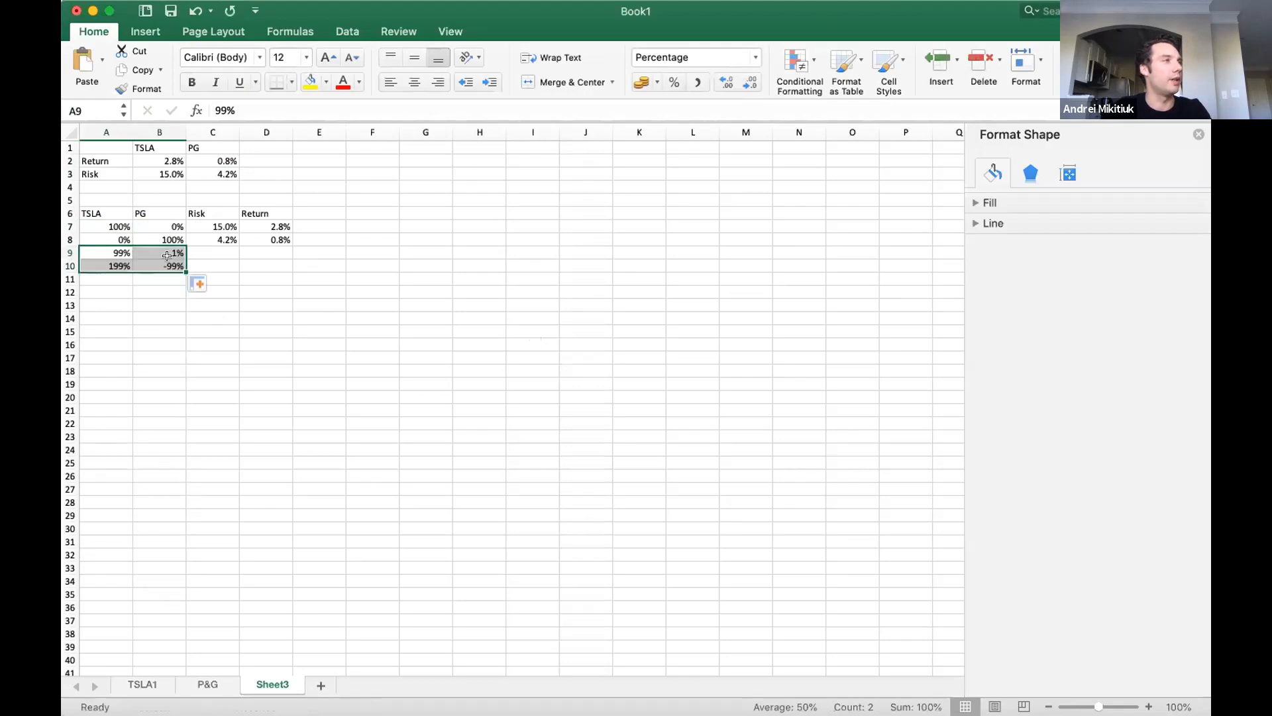
pyautogui.click(108, 266)
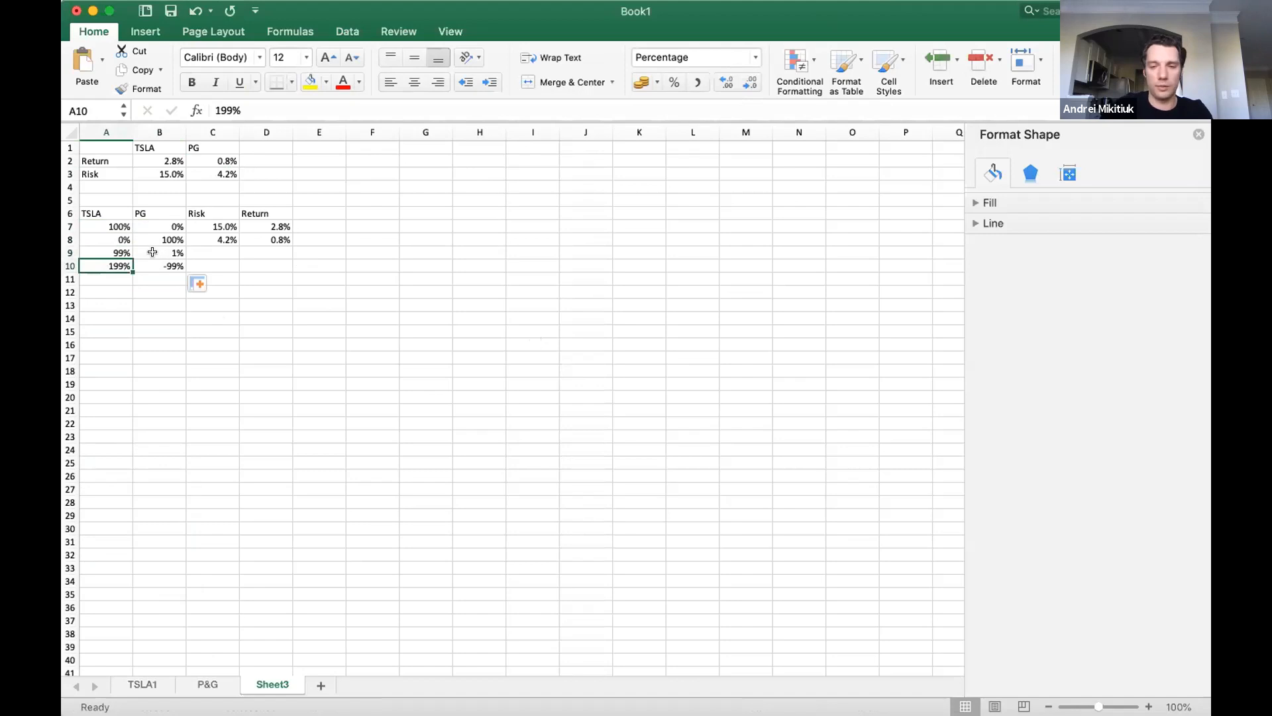
pyautogui.write('98')
pyautogui.press('Return')
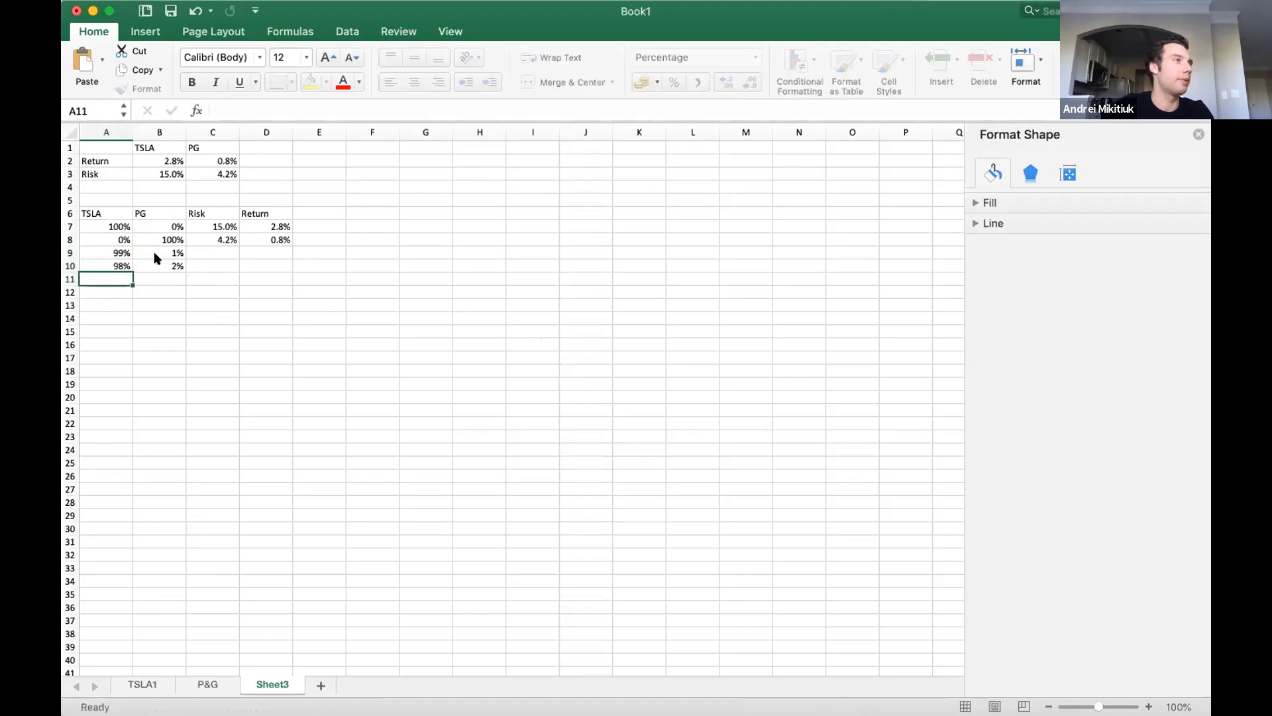
# Extend the weight series from A9:B10 down to row 58, reaching 50% TSLA and 50% PG.
pyautogui.moveTo(86, 251); pyautogui.dragTo(207, 610)
pyautogui.scroll(-2, 199, 590)
pyautogui.scroll(-15, 181, 549)
pyautogui.scroll(13, 181, 267)
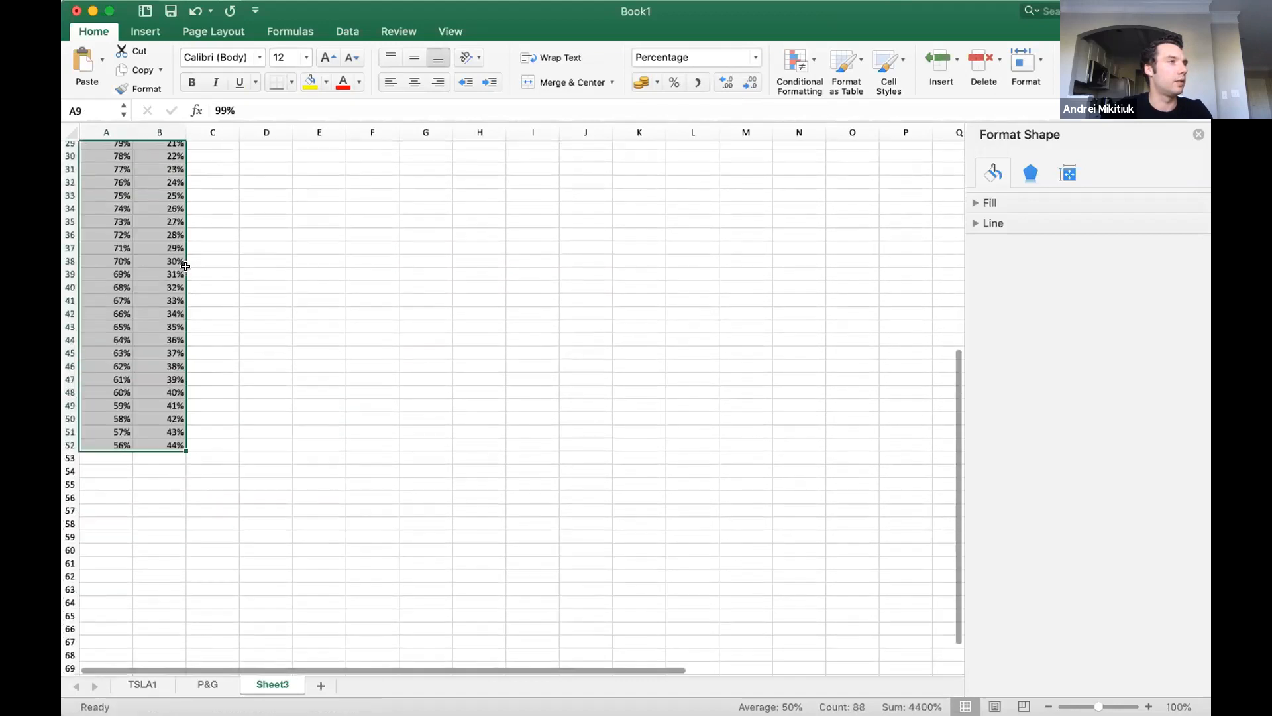
pyautogui.moveTo(180, 478); pyautogui.dragTo(182, 557)
pyautogui.scroll(10, 384, 360)
pyautogui.scroll(-3, 383, 360)
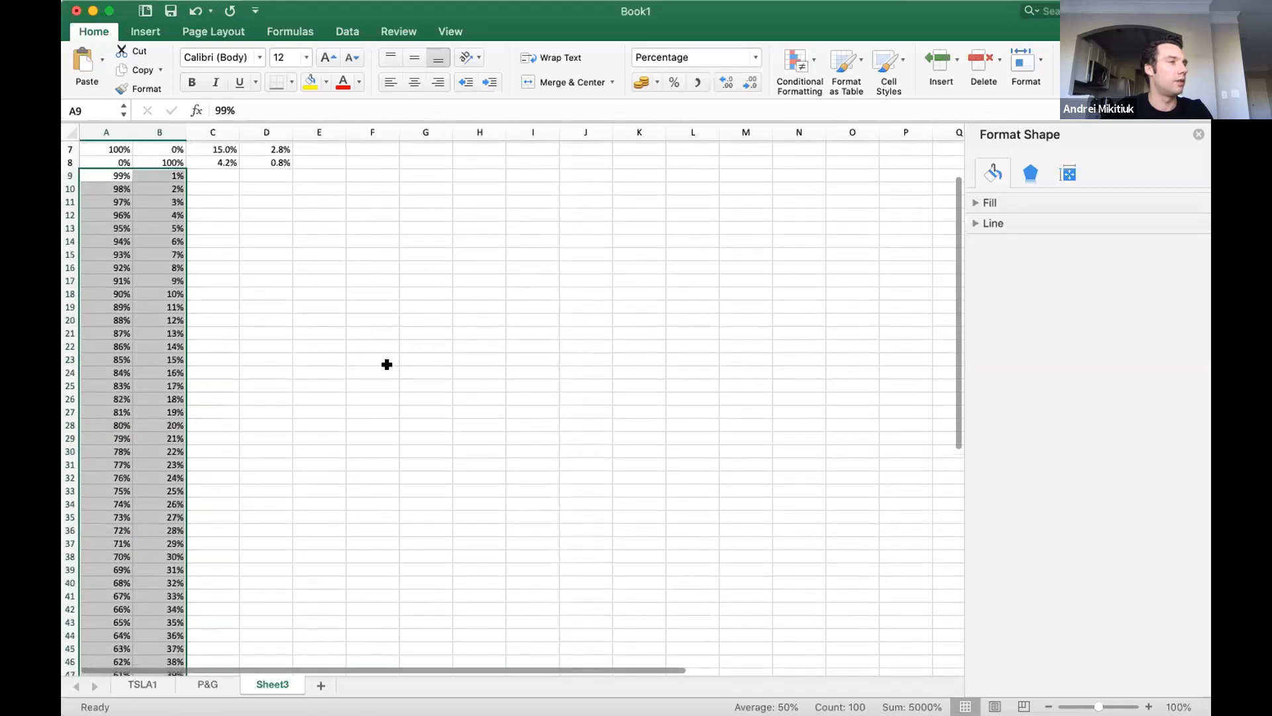
pyautogui.scroll(-8, 367, 406)
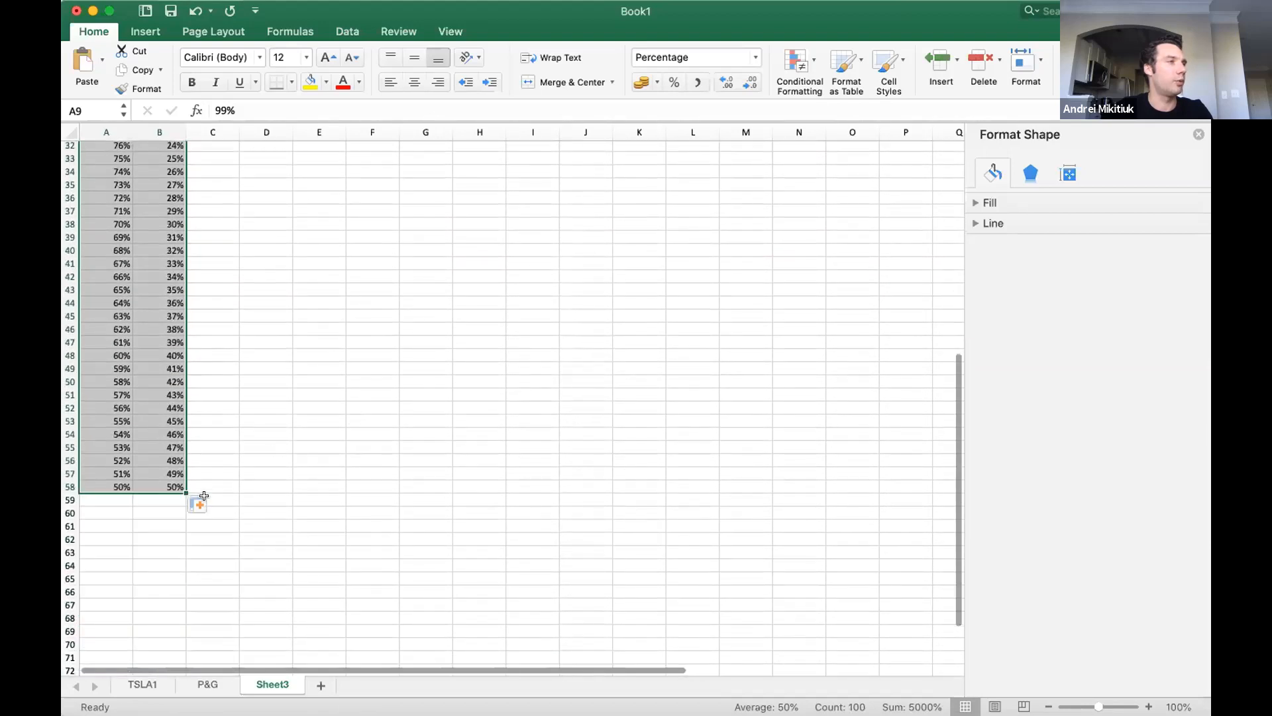
pyautogui.scroll(10, 199, 431)
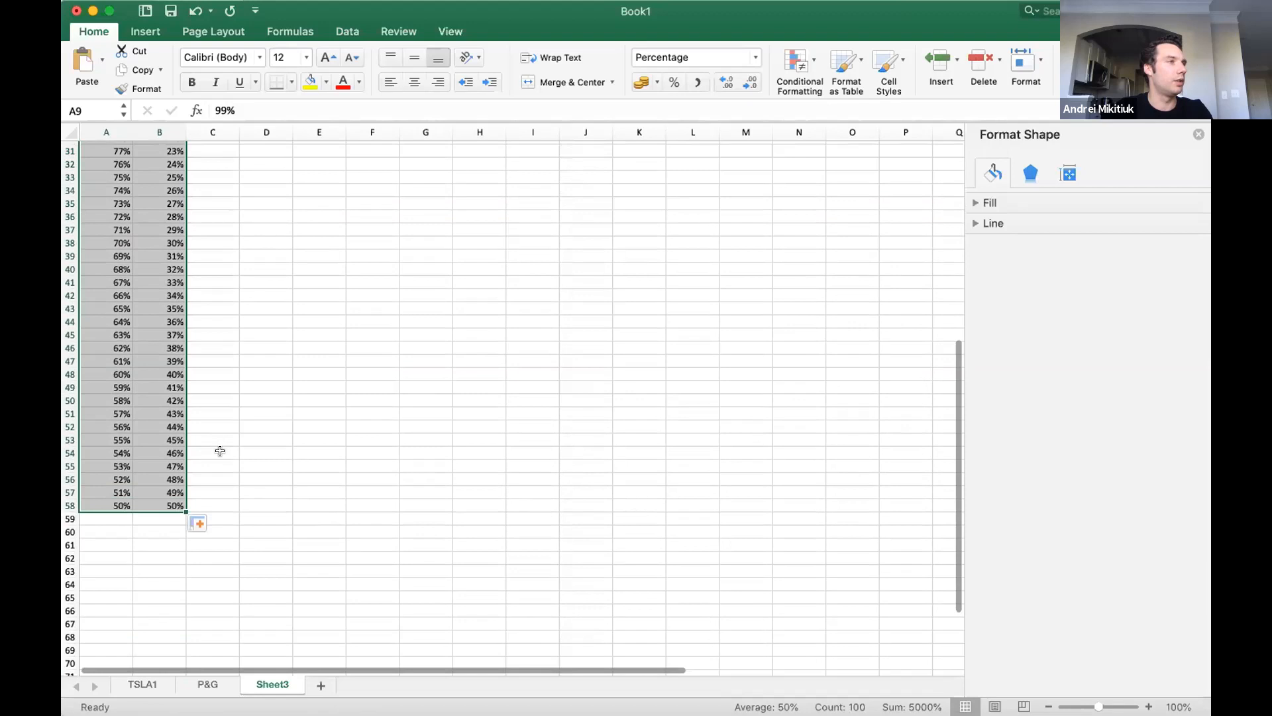
# Extend the weight series in columns A and B from row 58 down to row 100, reaching 8% TSLA and 92% PG.
pyautogui.scroll(-20, 218, 393)
pyautogui.scroll(20, 202, 285)
pyautogui.click(203, 286)
pyautogui.scroll(-20, 244, 274)
pyautogui.scroll(20, 244, 272)
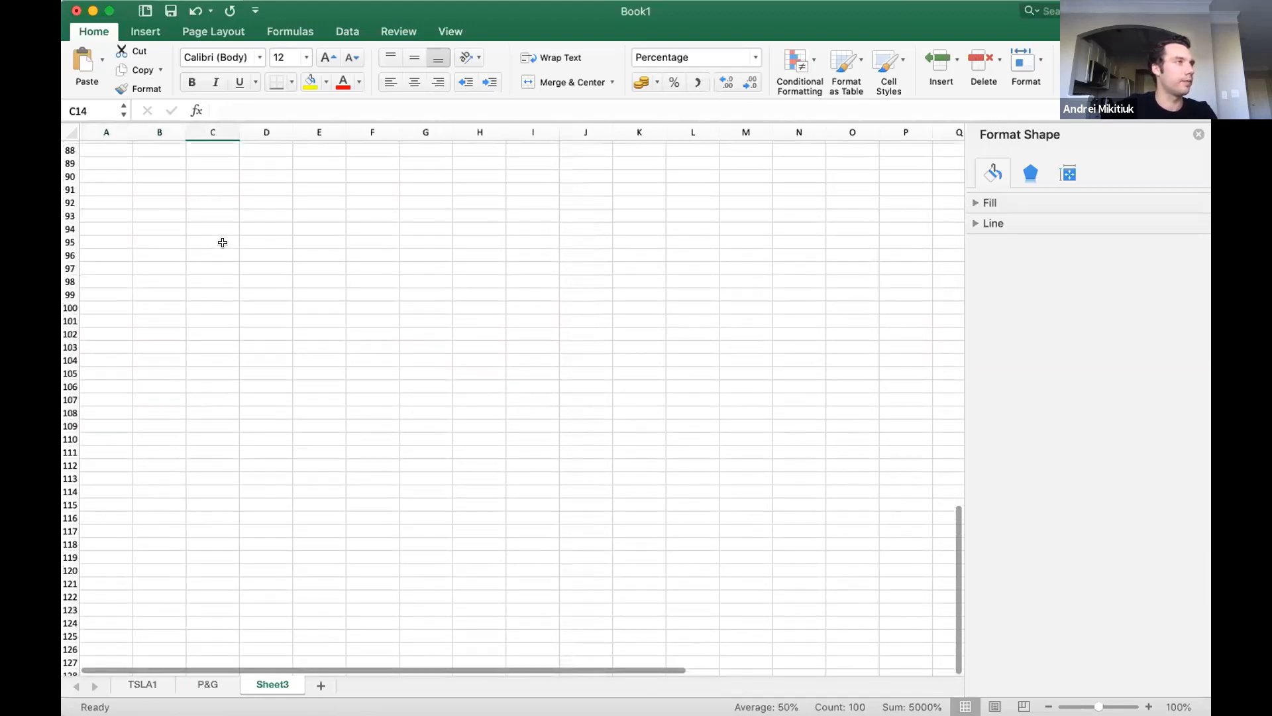
pyautogui.scroll(-10, 221, 520)
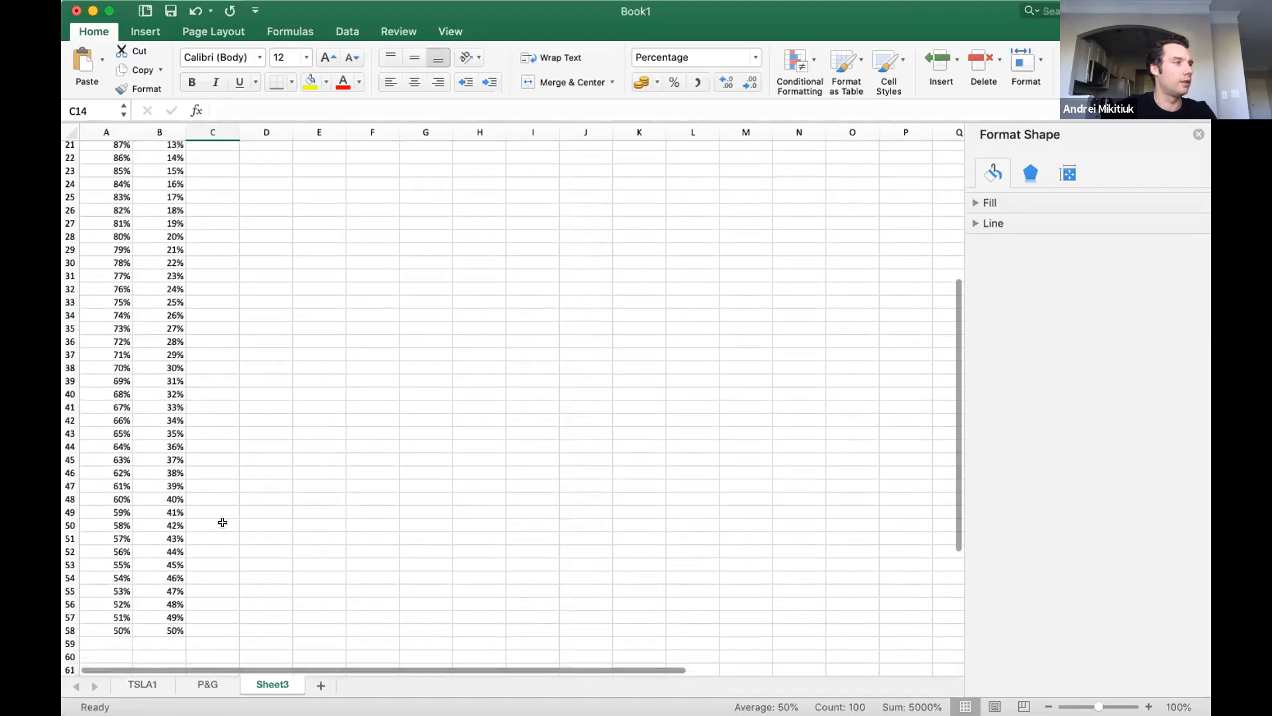
pyautogui.moveTo(174, 452); pyautogui.dragTo(109, 346)
pyautogui.moveTo(187, 458); pyautogui.dragTo(174, 599)
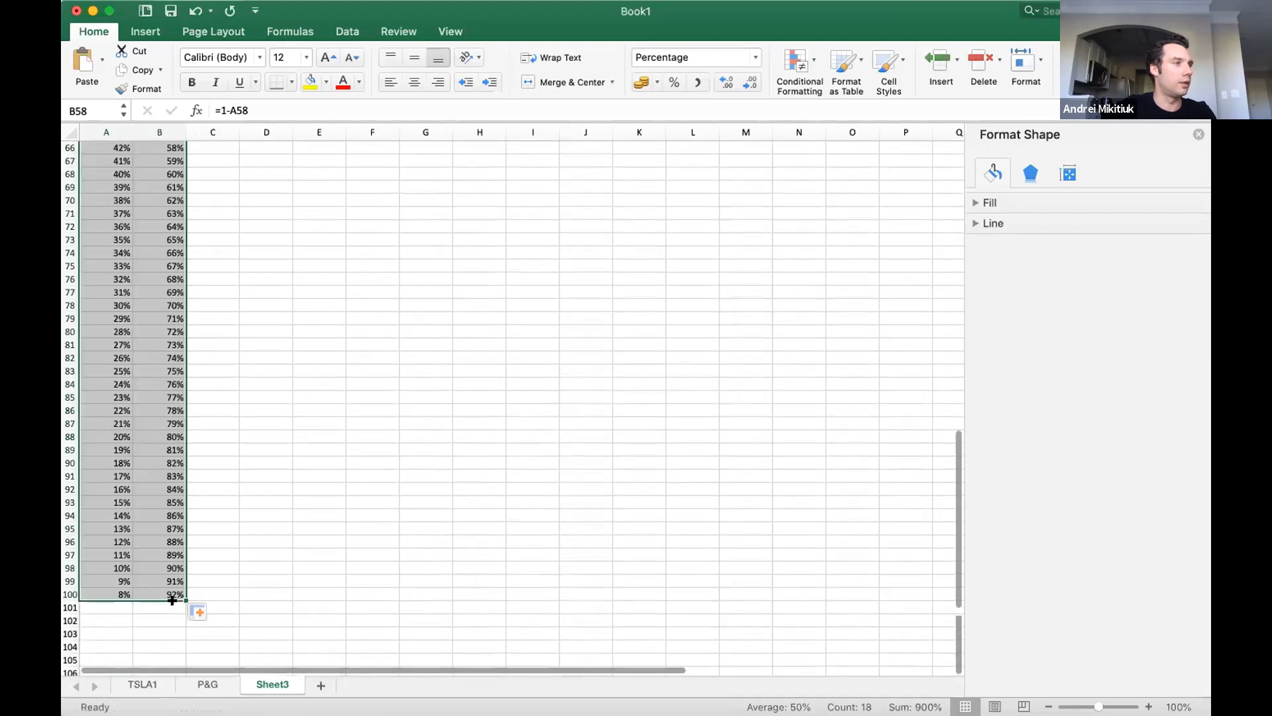
pyautogui.click(233, 550)
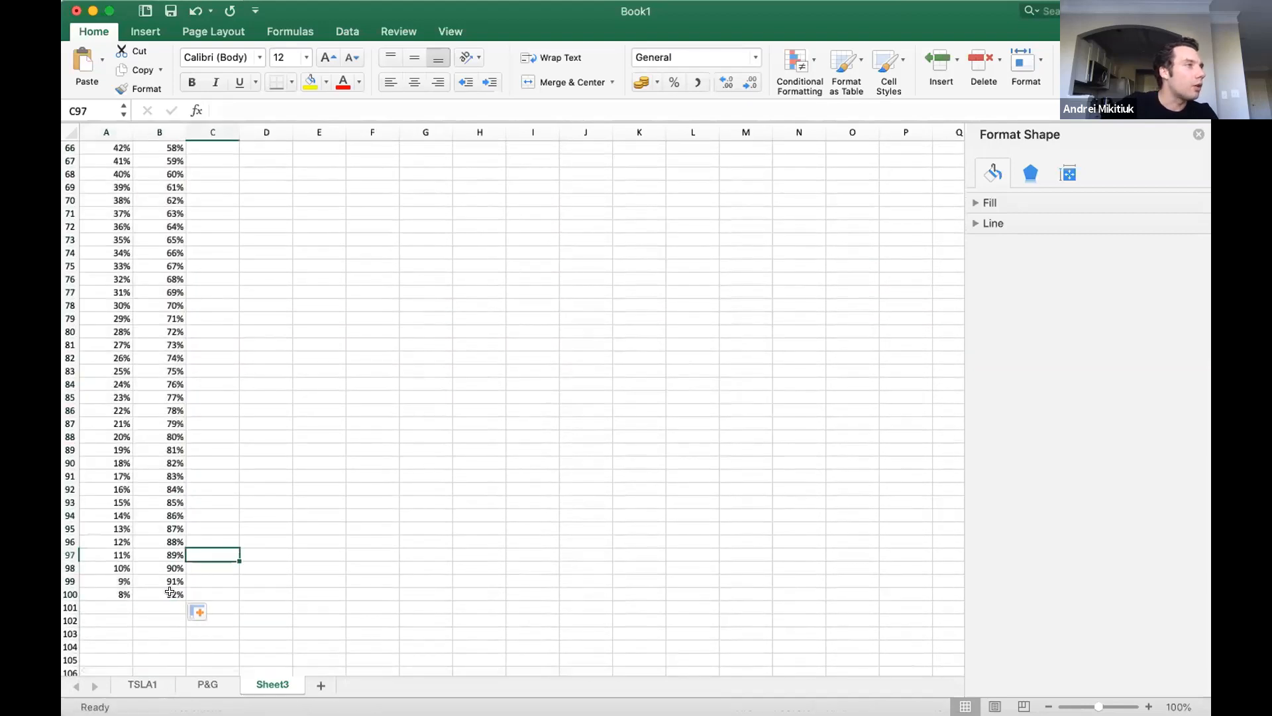
# Continue the weight series from row 100 down to row 107, ending at 1% TSLA and 99% PG.
pyautogui.moveTo(168, 589); pyautogui.dragTo(109, 464)
pyautogui.moveTo(180, 595)
pyautogui.mouseDown()
pyautogui.moveTo(216, 619)
pyautogui.moveTo(171, 554)
pyautogui.moveTo(185, 592)
pyautogui.mouseUp()
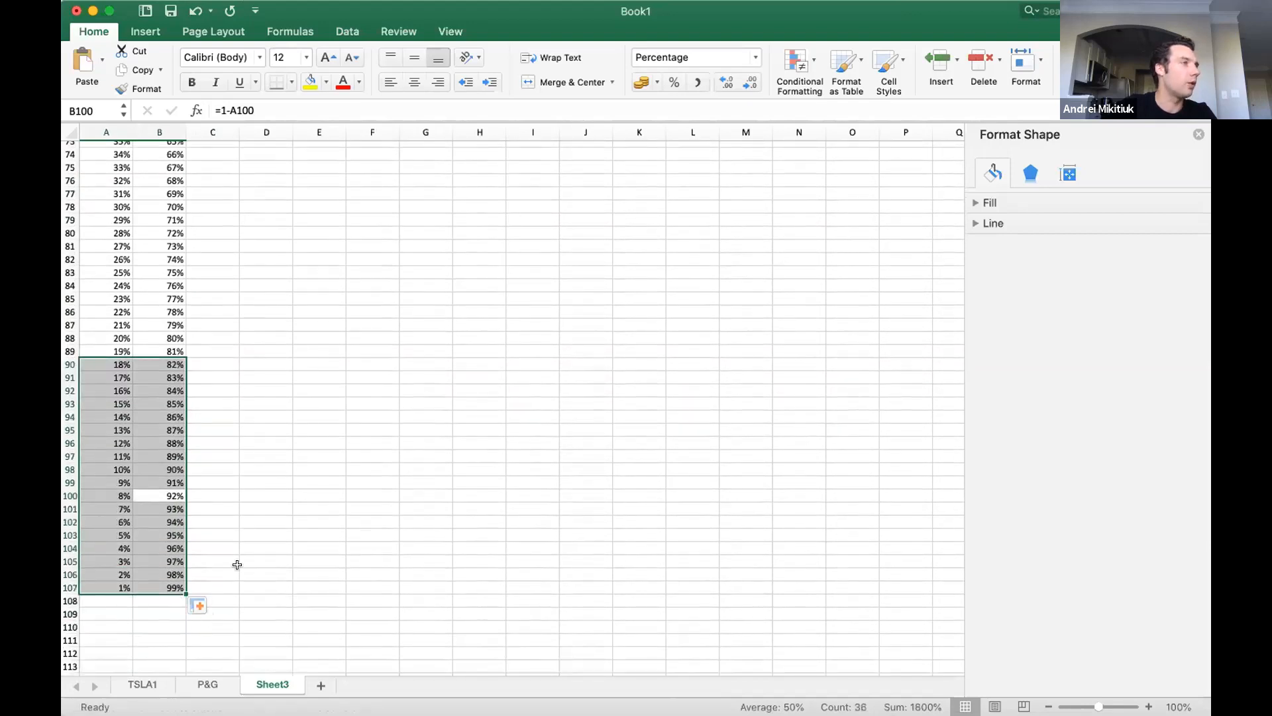
pyautogui.click(255, 574)
pyautogui.scroll(15, 222, 445)
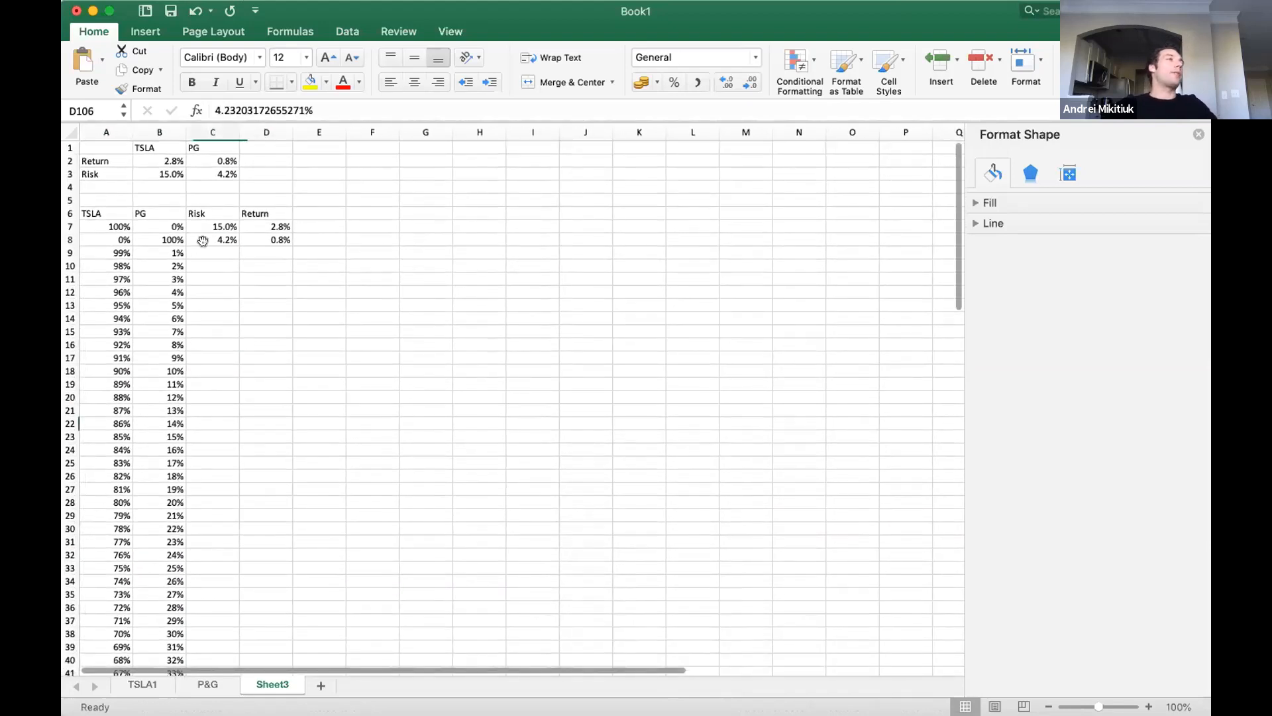
pyautogui.click(203, 252)
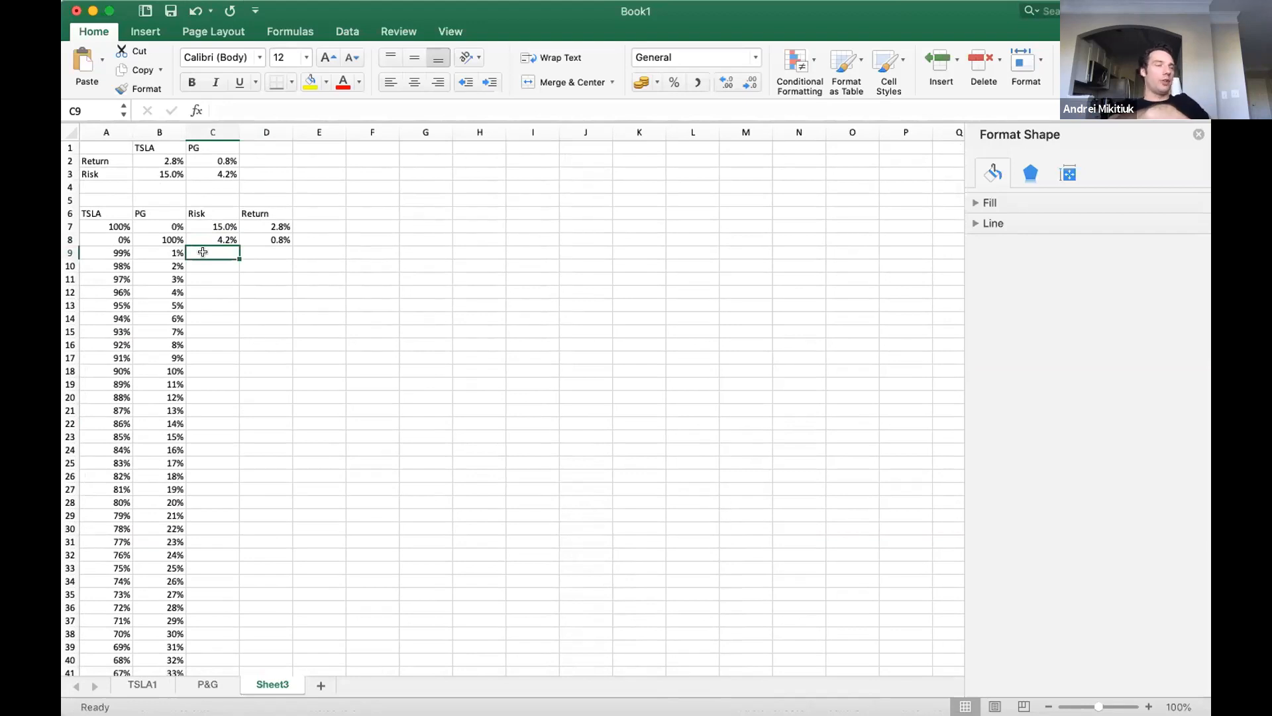
pyautogui.press('Right')
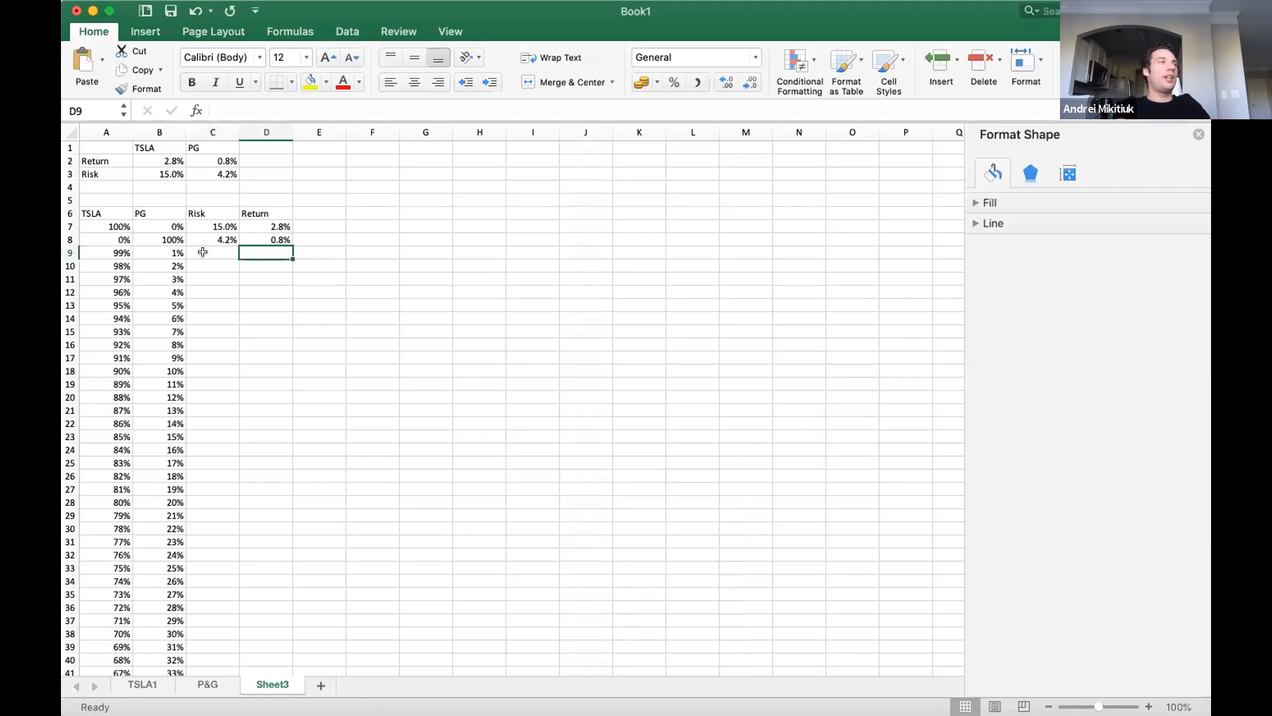
pyautogui.press('Left')
pyautogui.press('Left')
pyautogui.press('Left')
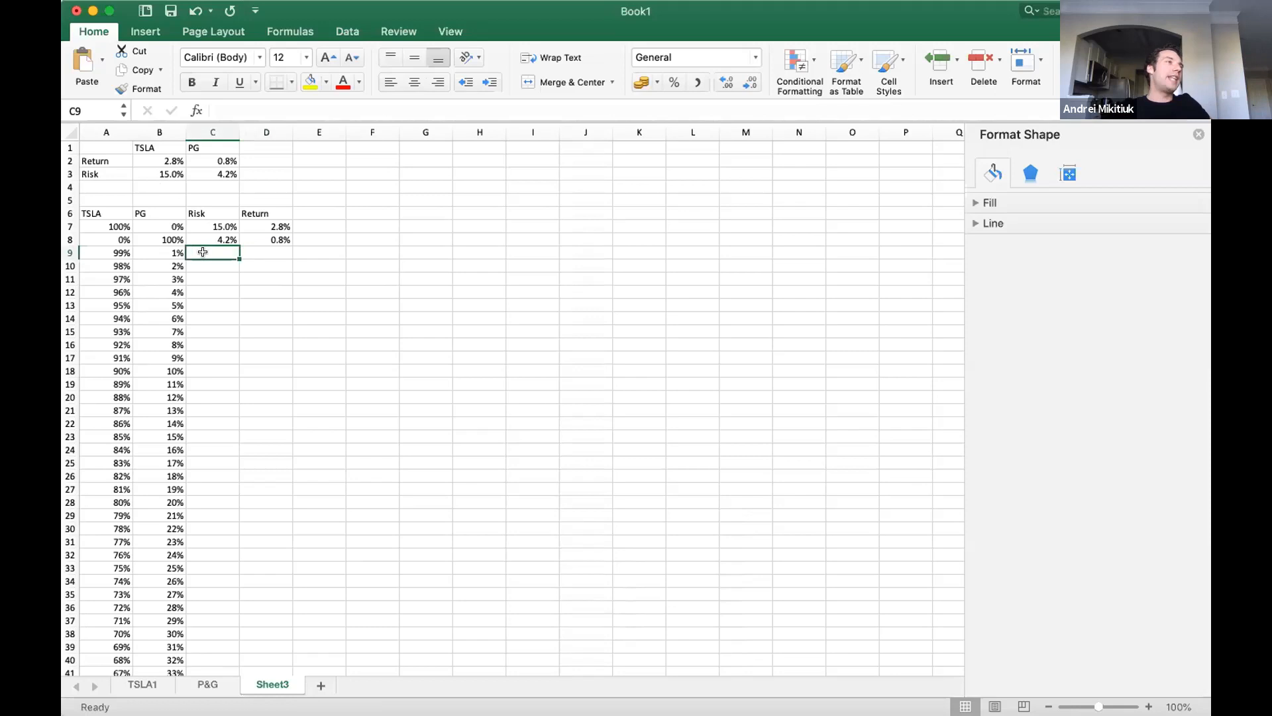
pyautogui.press('Right')
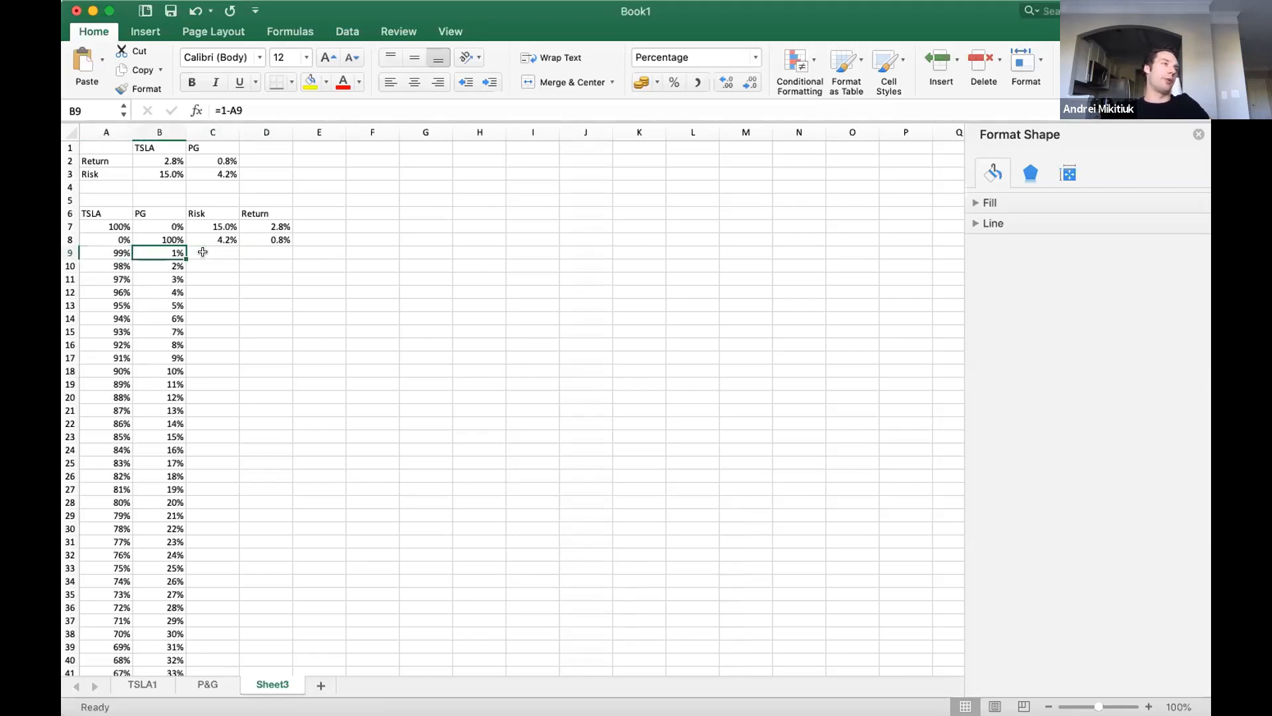
# Enter the portfolio return formula =A9*$B$2+B9*$C$2 in D9, with absolute references to the TSLA and PG returns.
pyautogui.press('Right')
pyautogui.press('Right')
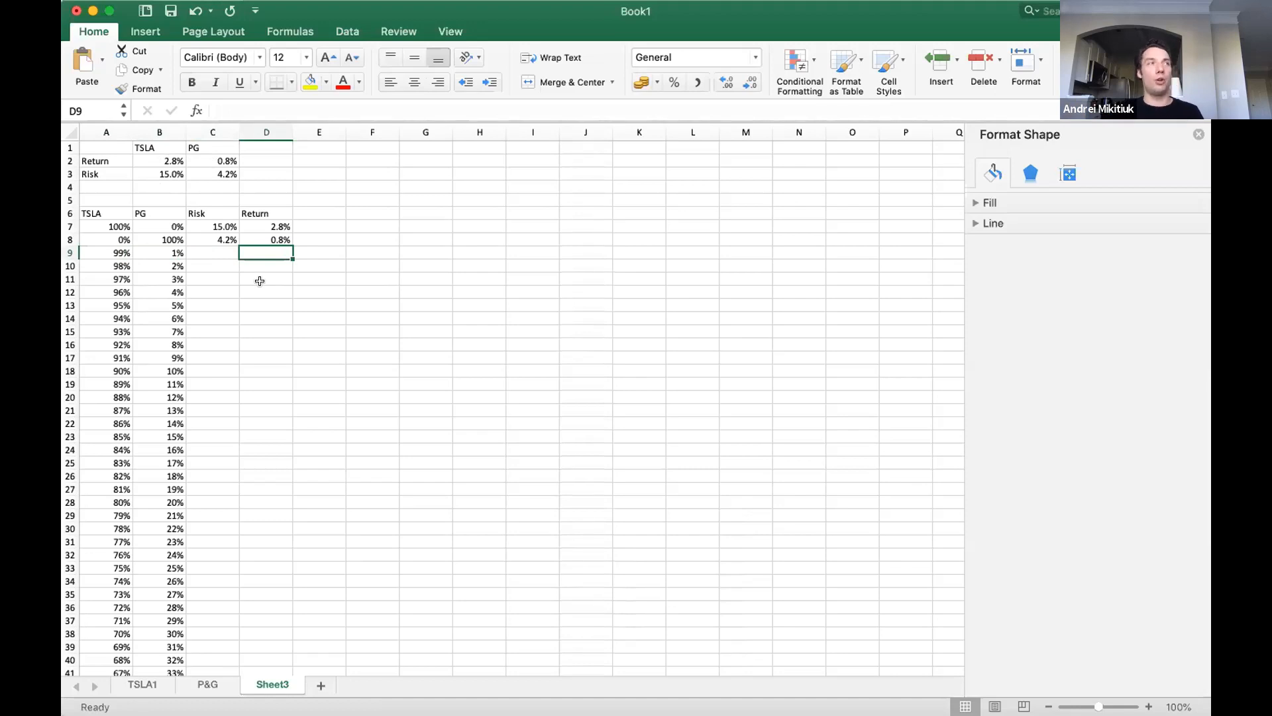
pyautogui.write('=')
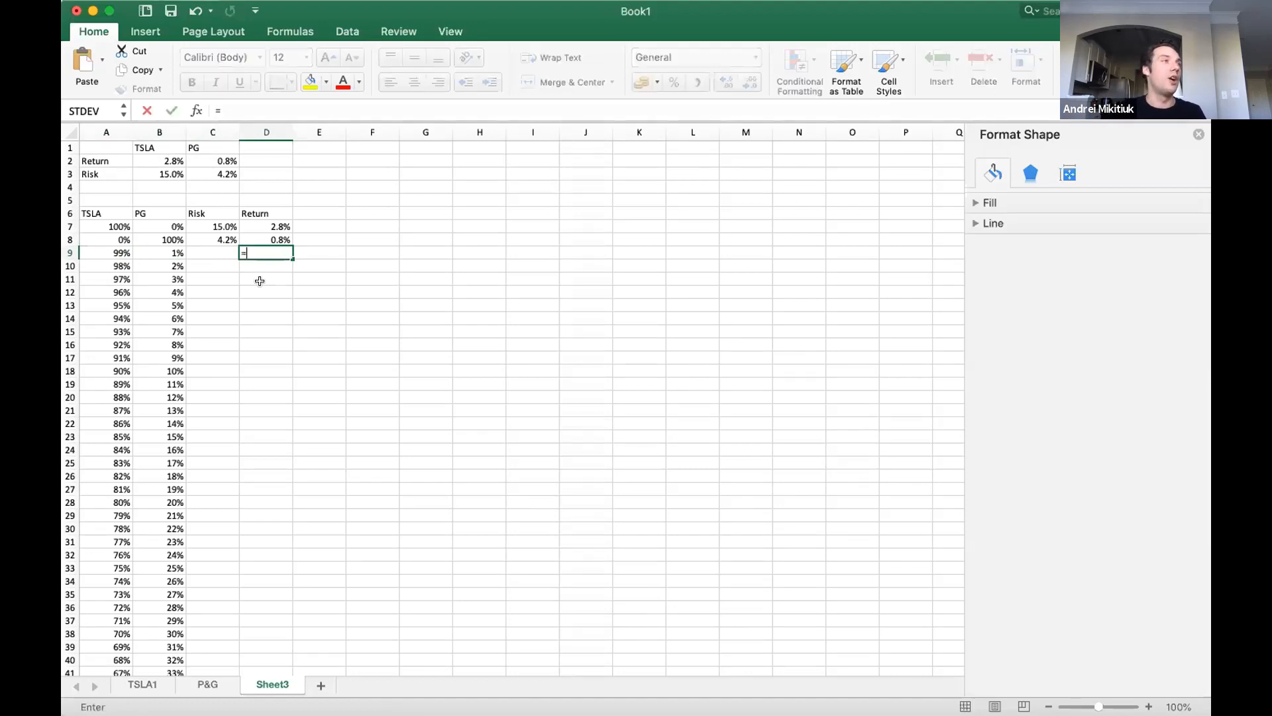
pyautogui.press('Left')
pyautogui.press('Left')
pyautogui.press('Left')
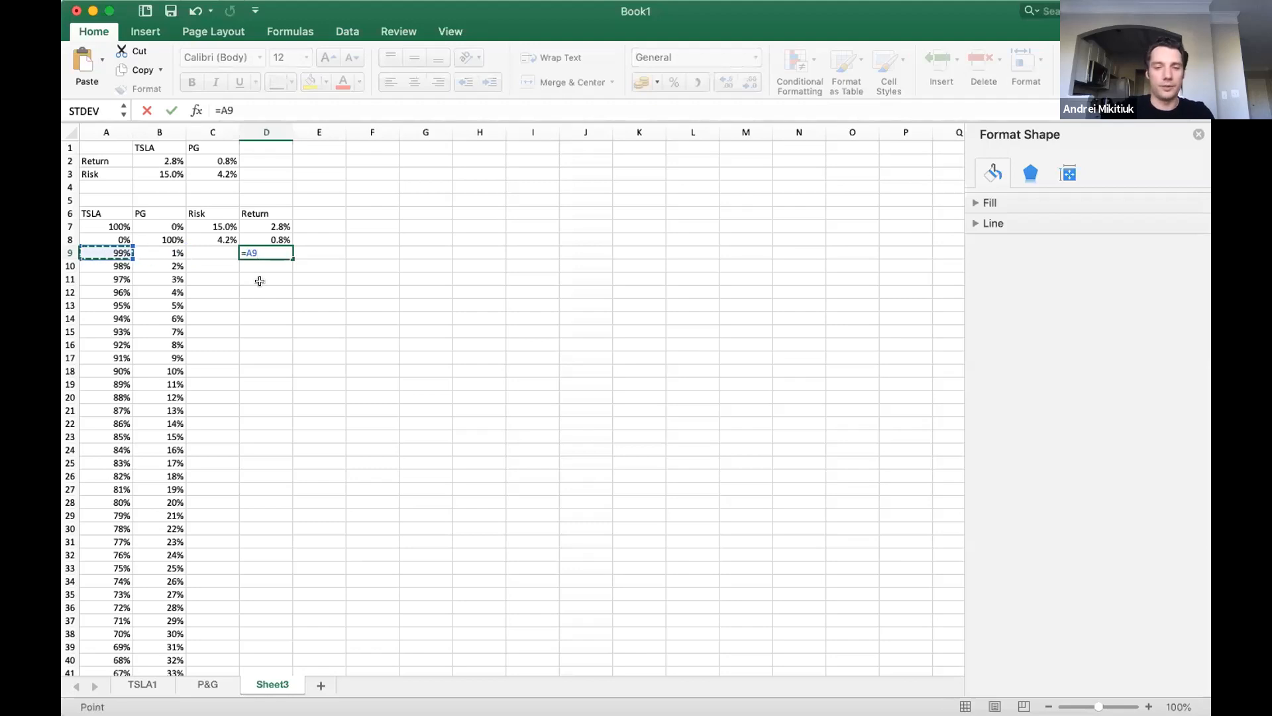
pyautogui.write('*')
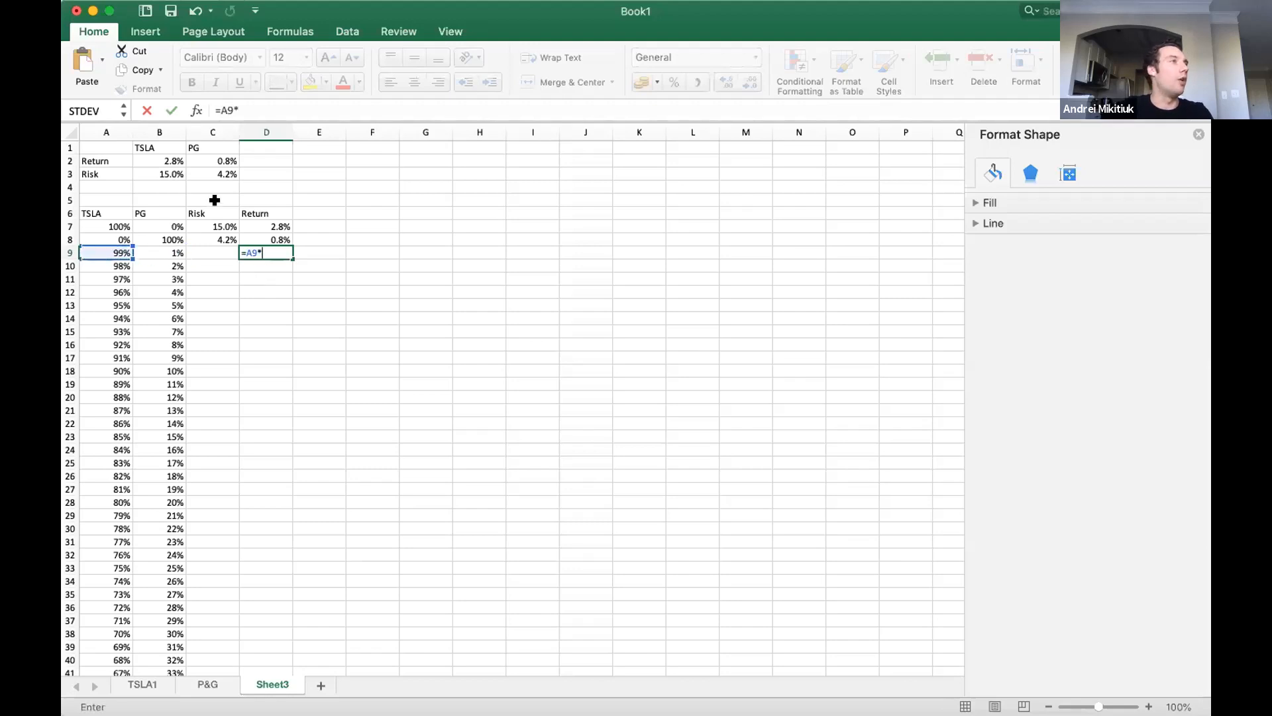
pyautogui.click(177, 159)
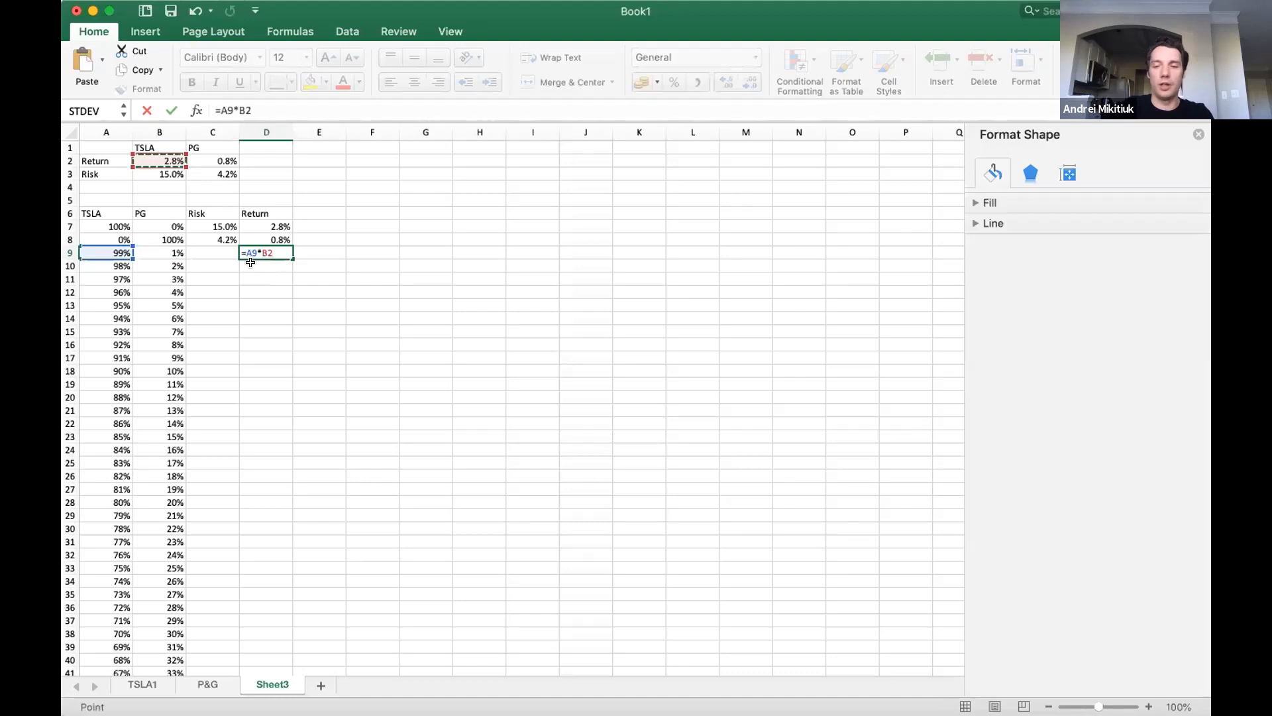
pyautogui.press('F4')
pyautogui.write('+')
pyautogui.click(166, 252)
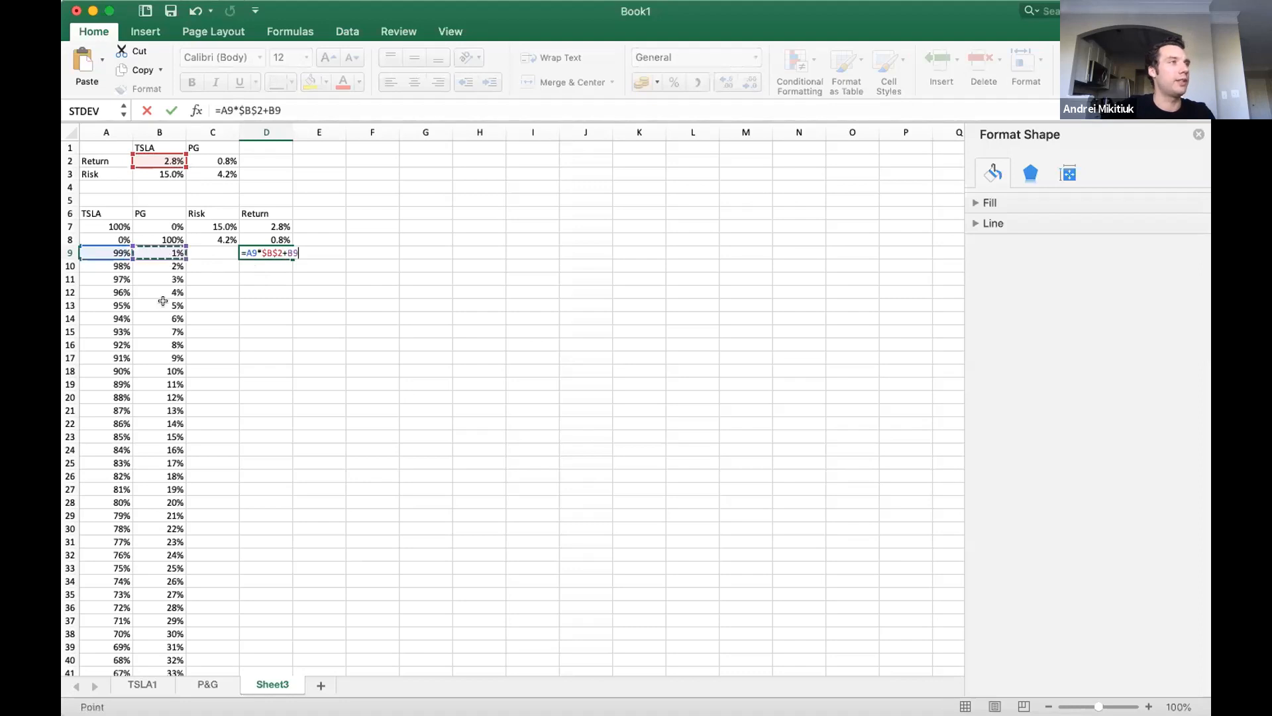
pyautogui.write('*')
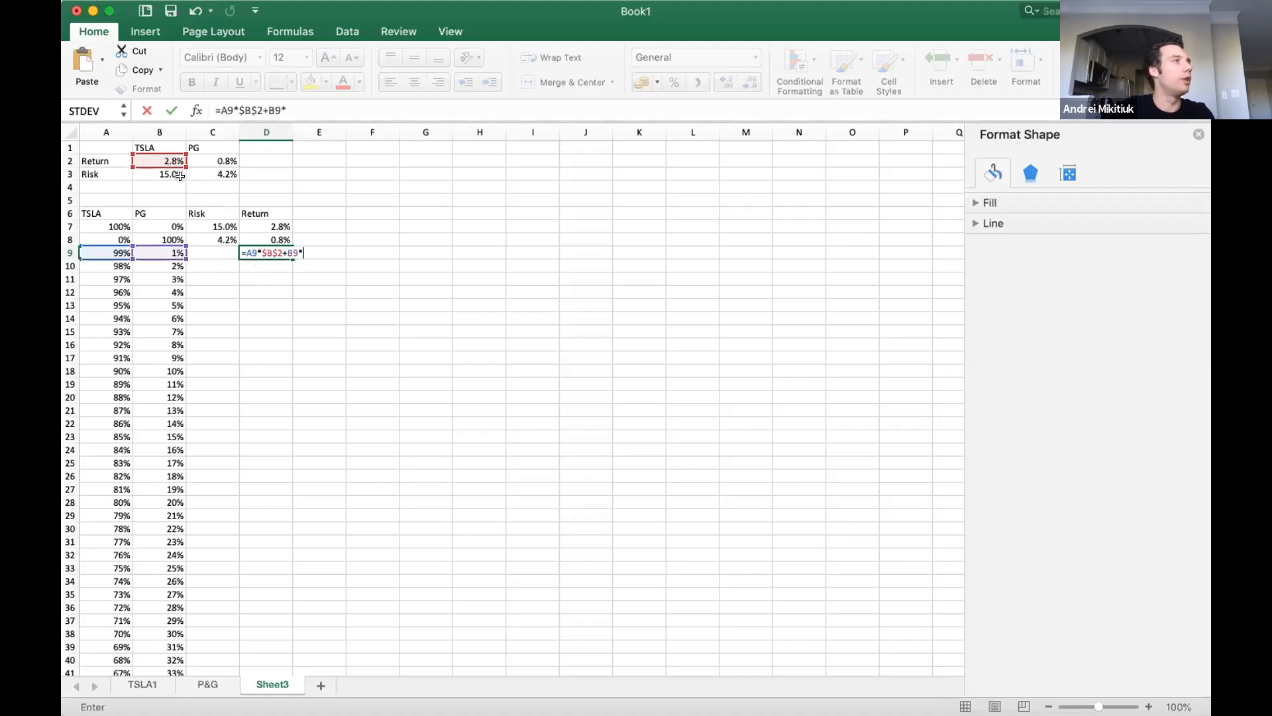
pyautogui.click(210, 159)
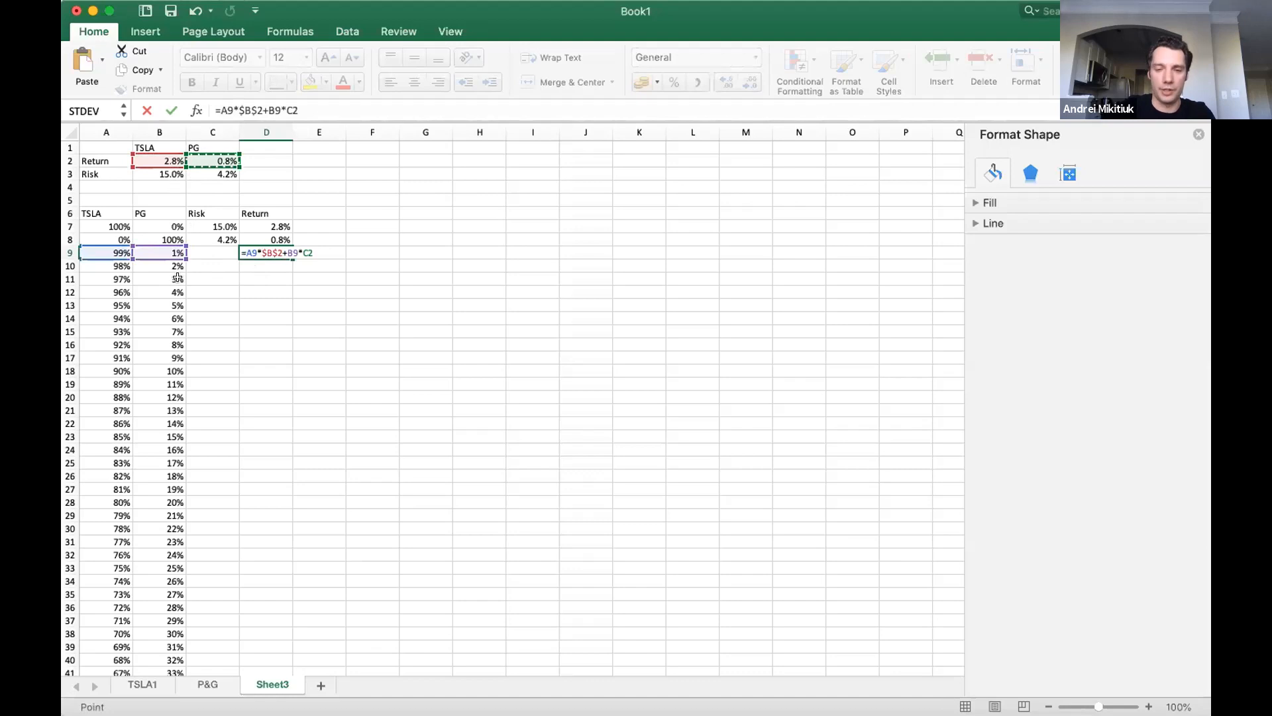
pyautogui.press('F4')
pyautogui.press('Return')
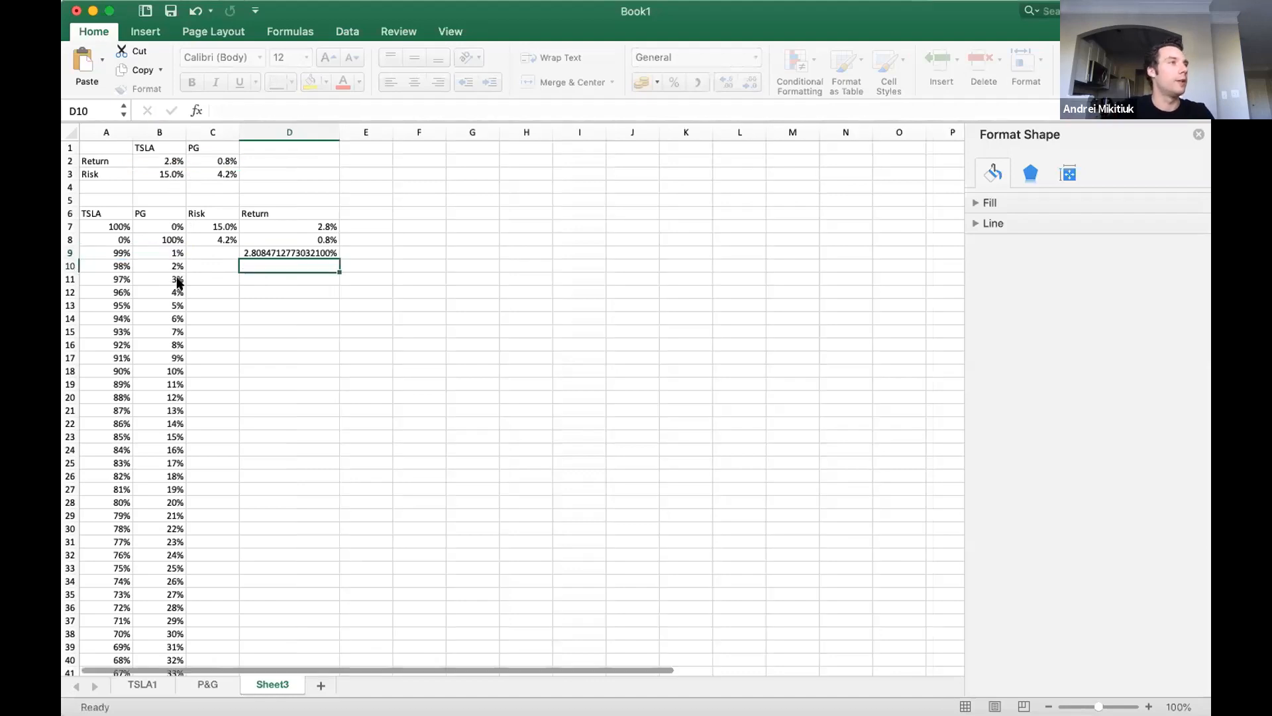
# Reduce the return in D9 to two decimal places and narrow column D to match the neighbouring columns.
pyautogui.press('Up')
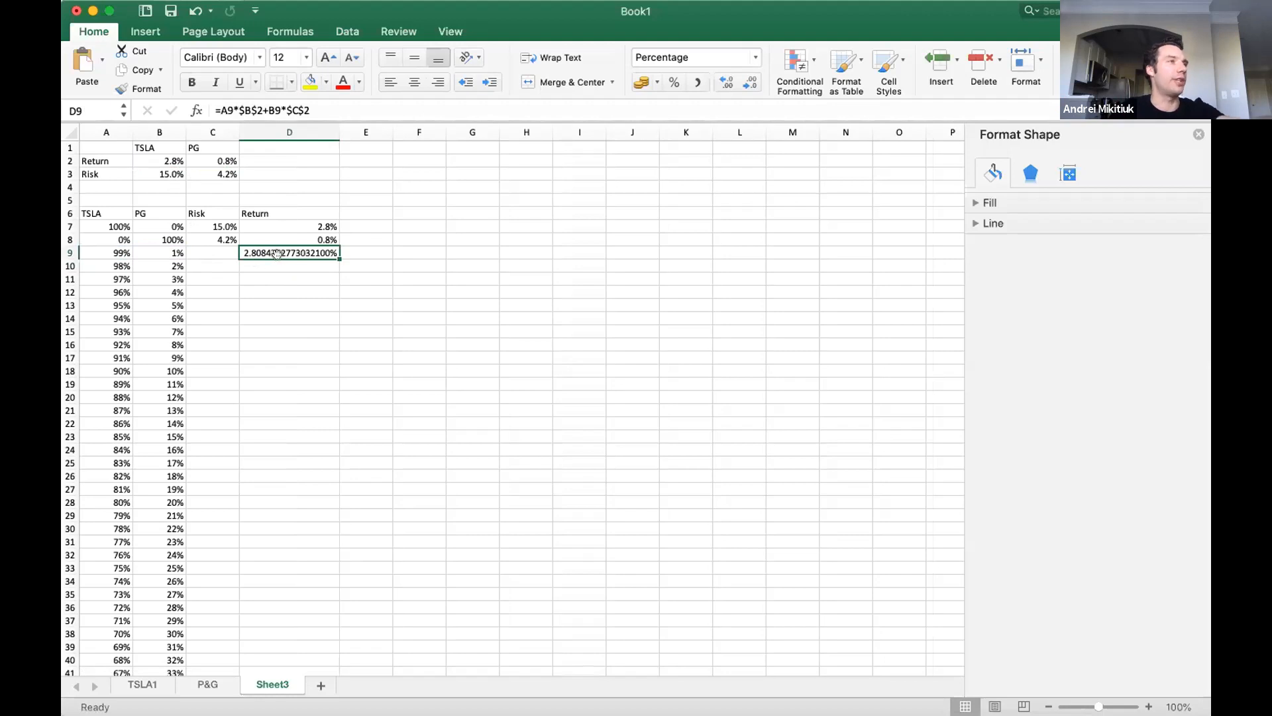
pyautogui.click(727, 82)
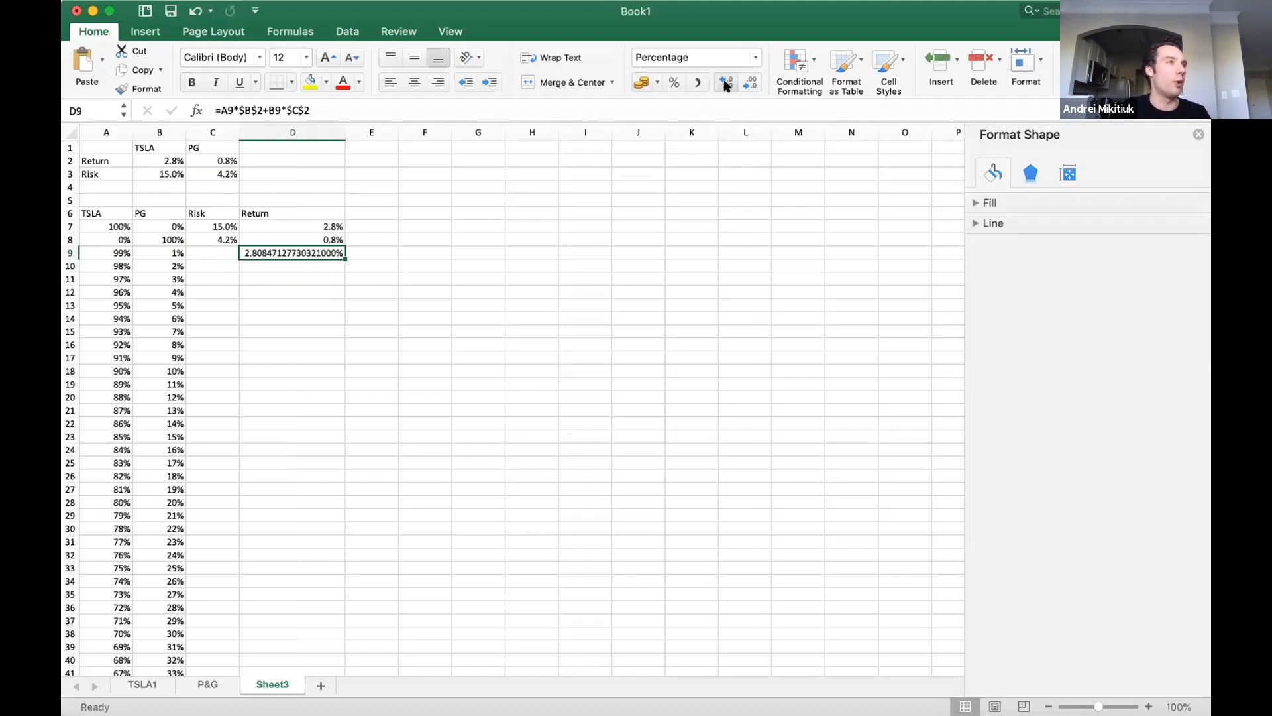
pyautogui.click(743, 82)
pyautogui.click(743, 83)
pyautogui.click(743, 82)
pyautogui.click(743, 83)
pyautogui.click(743, 82)
pyautogui.click(742, 83)
pyautogui.click(742, 83)
pyautogui.click(743, 83)
pyautogui.click(742, 82)
pyautogui.click(742, 83)
pyautogui.click(742, 82)
pyautogui.click(742, 82)
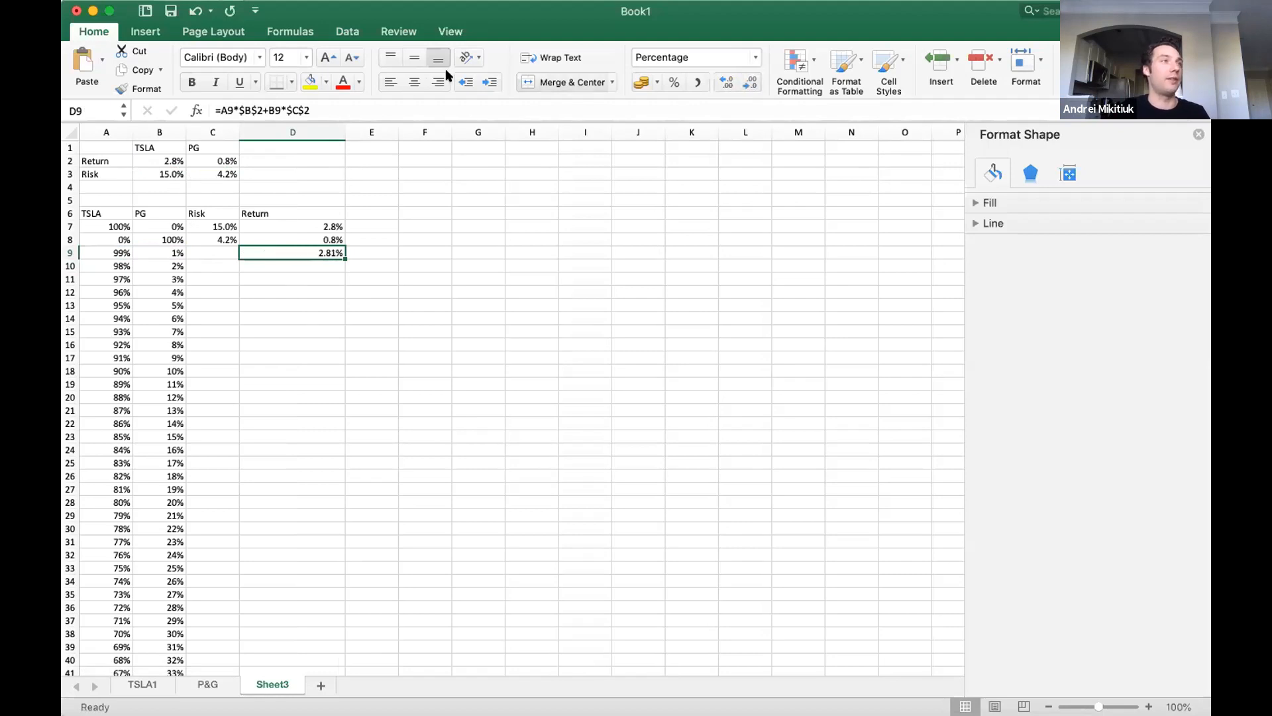
pyautogui.click(345, 114)
pyautogui.moveTo(345, 123); pyautogui.dragTo(293, 123)
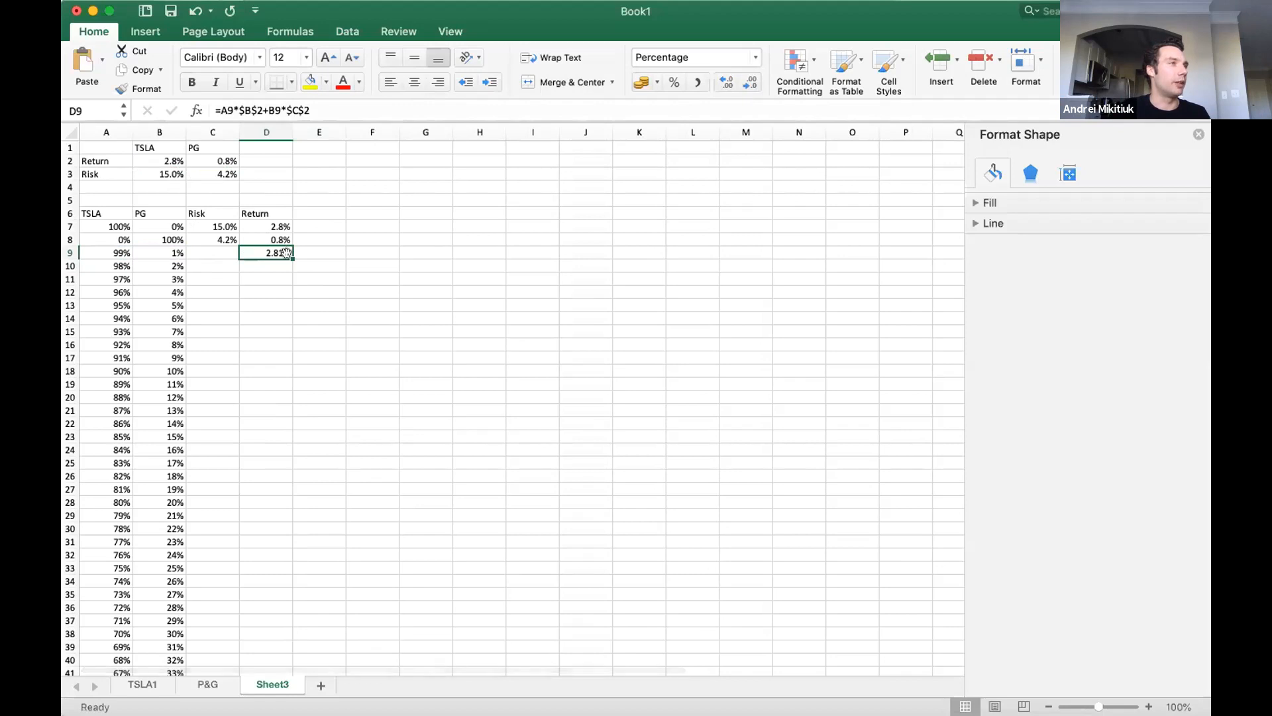
# Fill the D9 return formula down to D107 and check the results along the whole column.
pyautogui.doubleClick(287, 254)
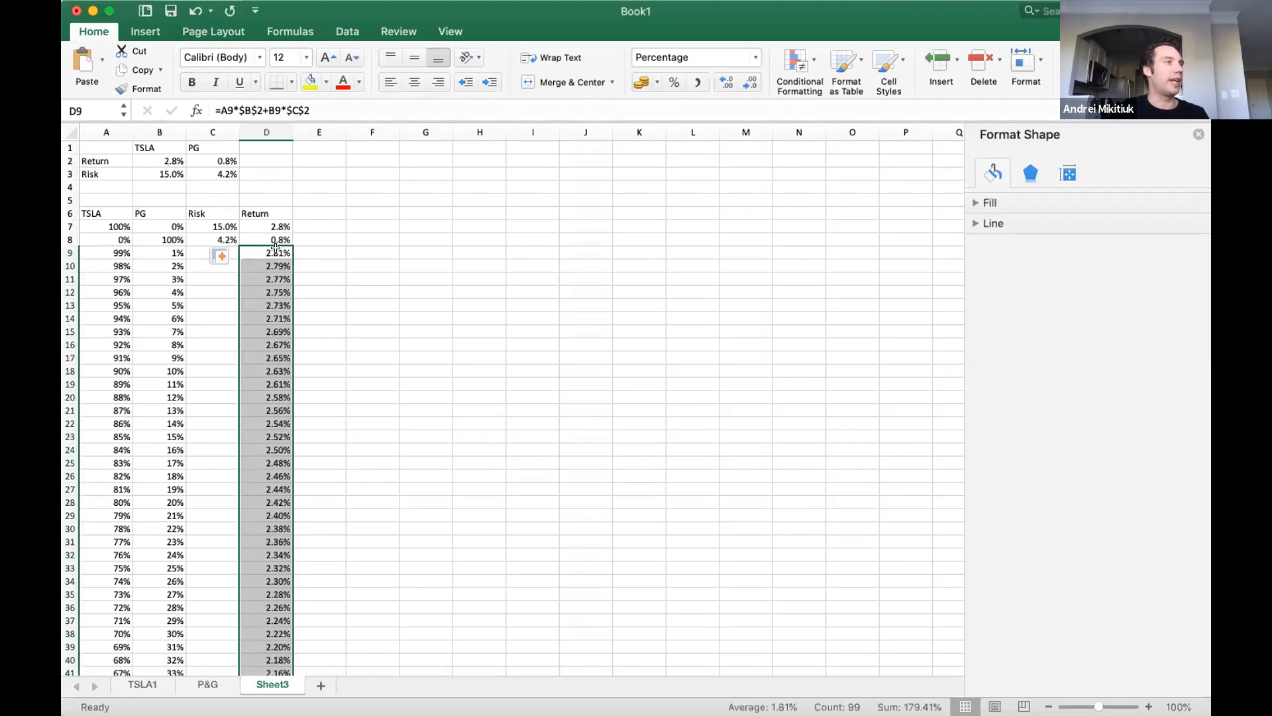
pyautogui.scroll(-10, 298, 476)
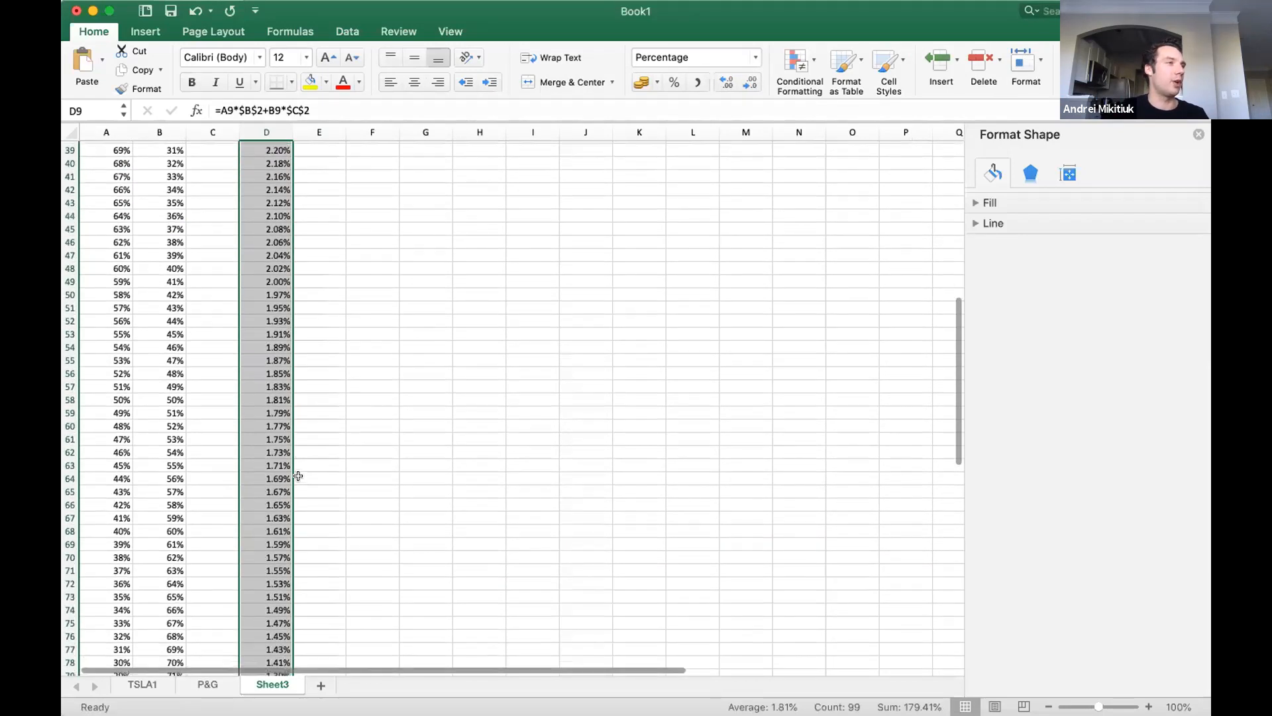
pyautogui.scroll(-12, 298, 476)
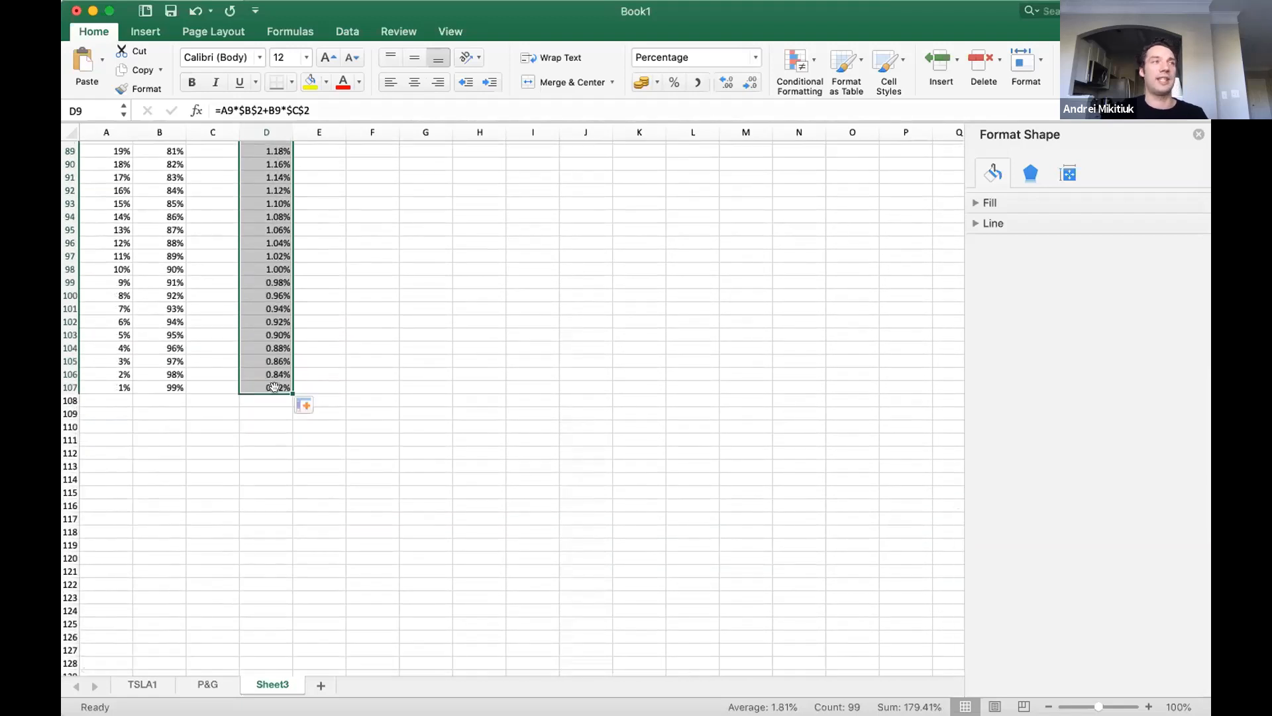
pyautogui.scroll(15, 391, 332)
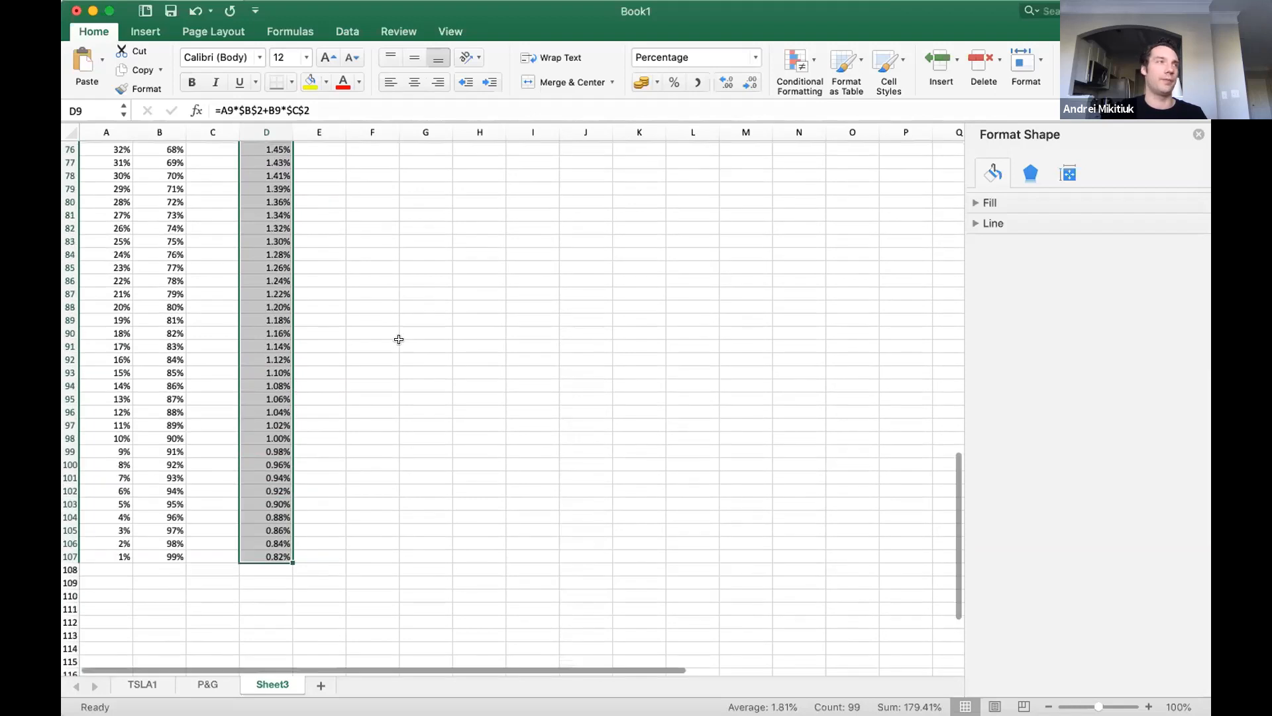
pyautogui.scroll(12, 391, 333)
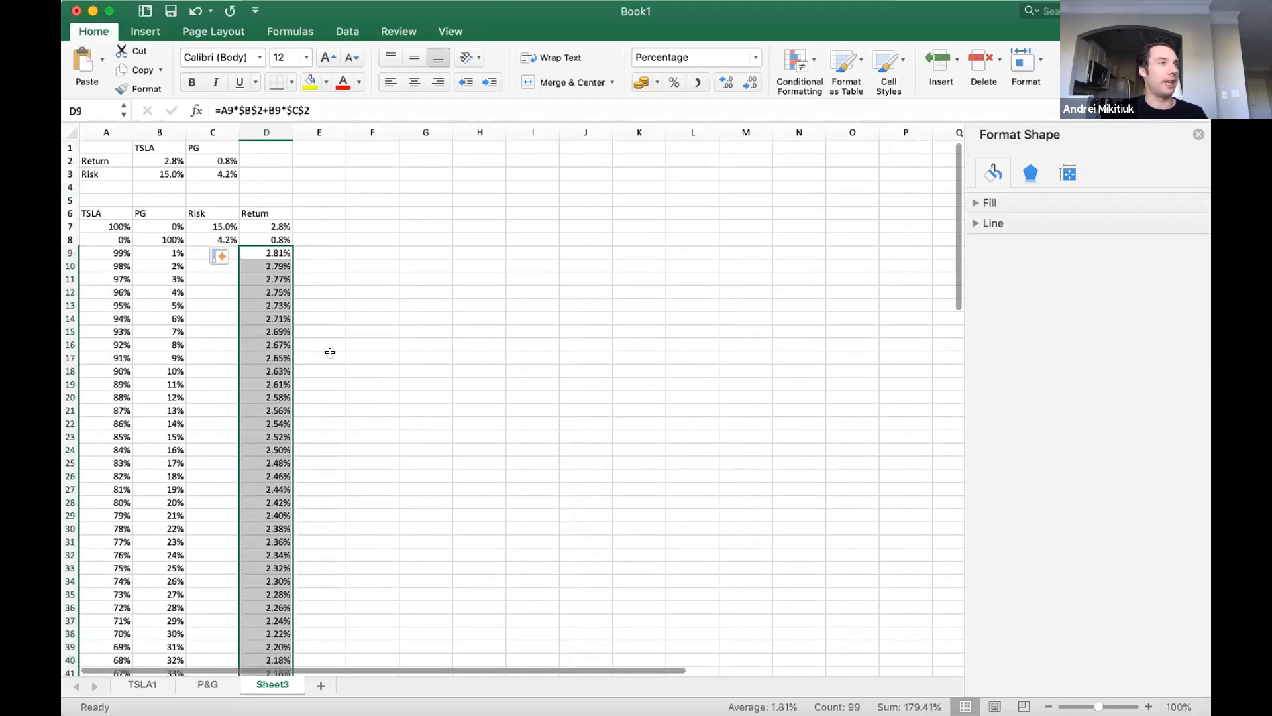
pyautogui.click(330, 356)
# Write the variance identity VAR (x+y) = VAR(x) + VAR(y) + 2COV(x,y) as a text note in F8.
pyautogui.click(199, 253)
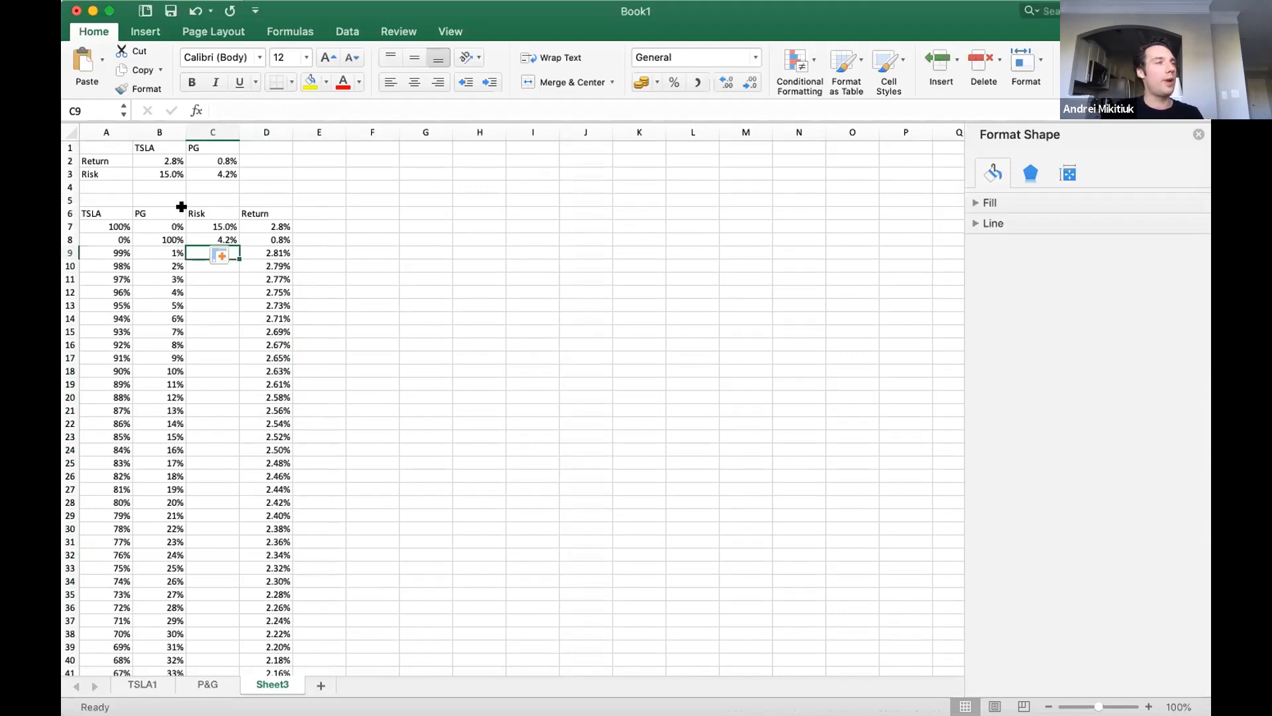
pyautogui.click(375, 235)
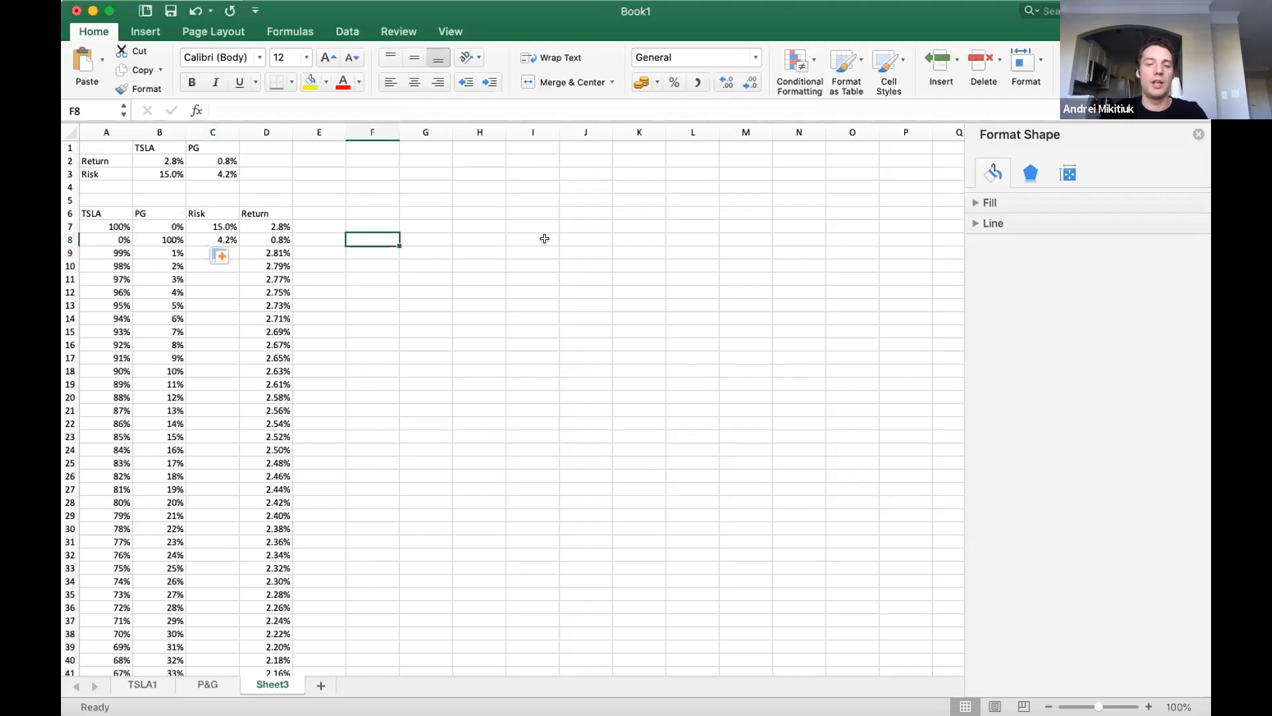
pyautogui.write('VA')
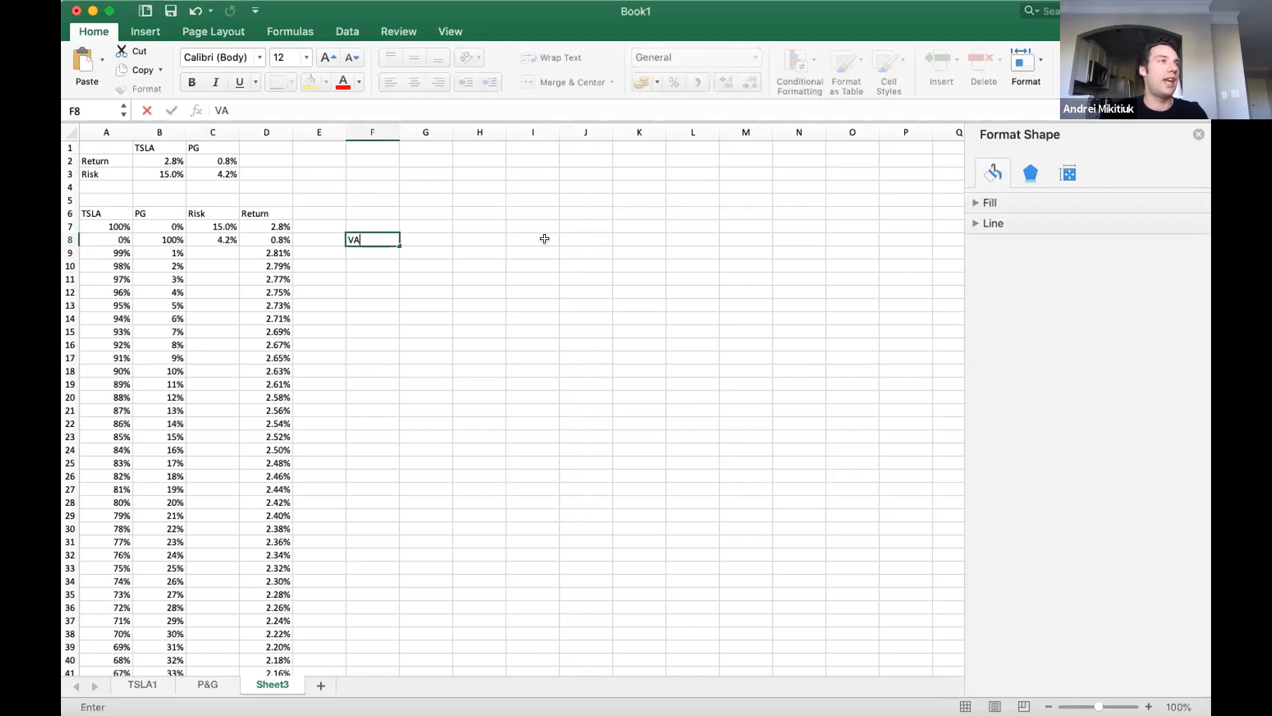
pyautogui.write('R (x+y) = VAR(')
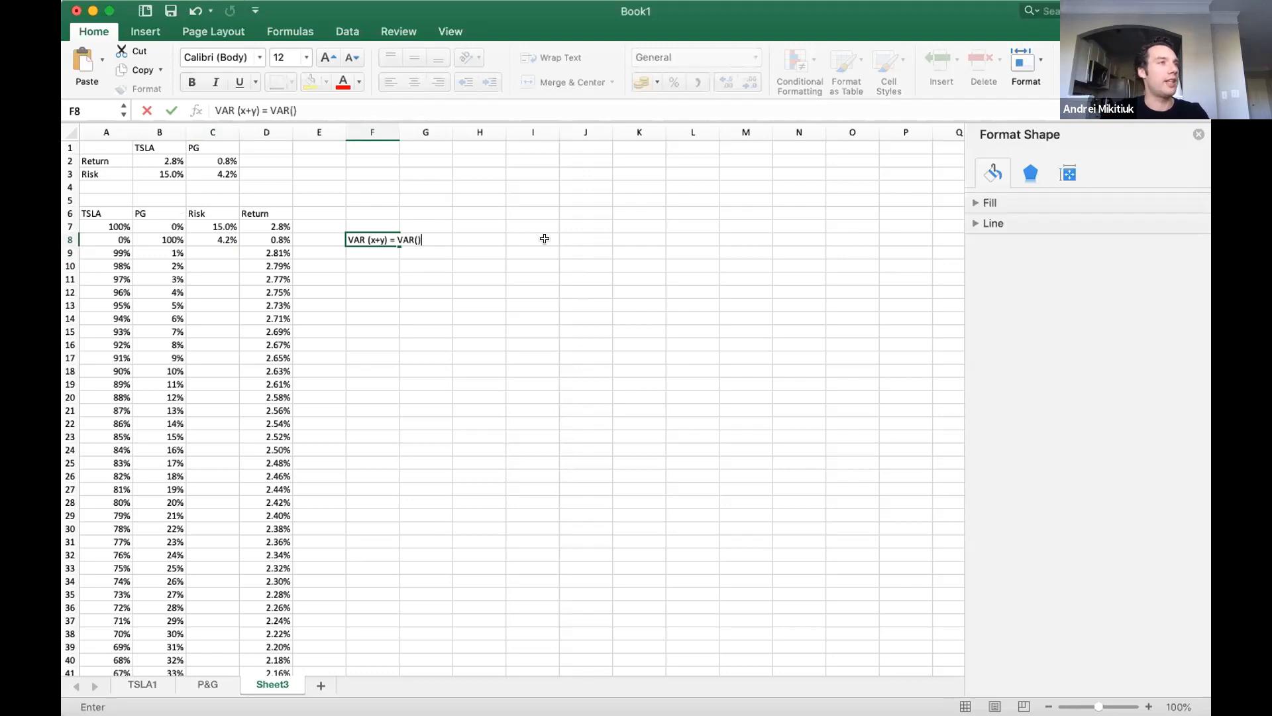
pyautogui.write('x) + ')
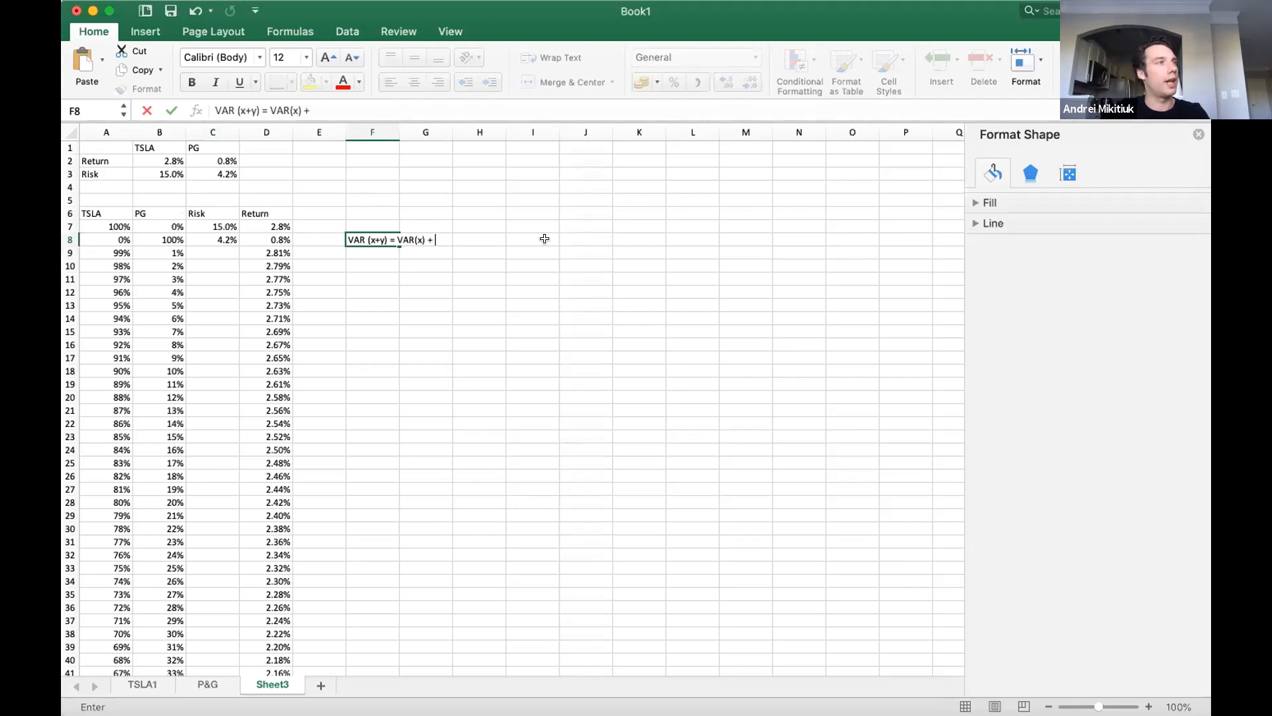
pyautogui.write('VAR(y) + 2COV(x,y)')
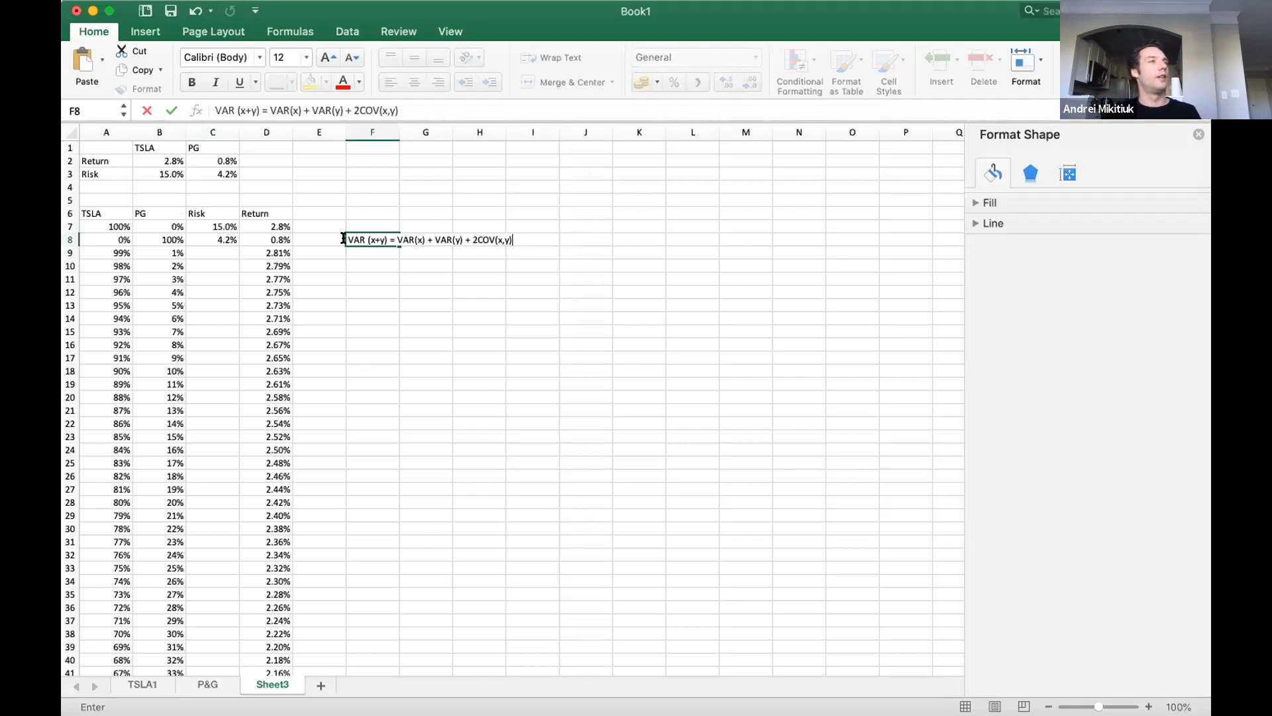
# Go through the terms of the variance identity in F8 one by one, from VAR (x+y) to VAR(x).
pyautogui.moveTo(510, 239); pyautogui.dragTo(339, 238)
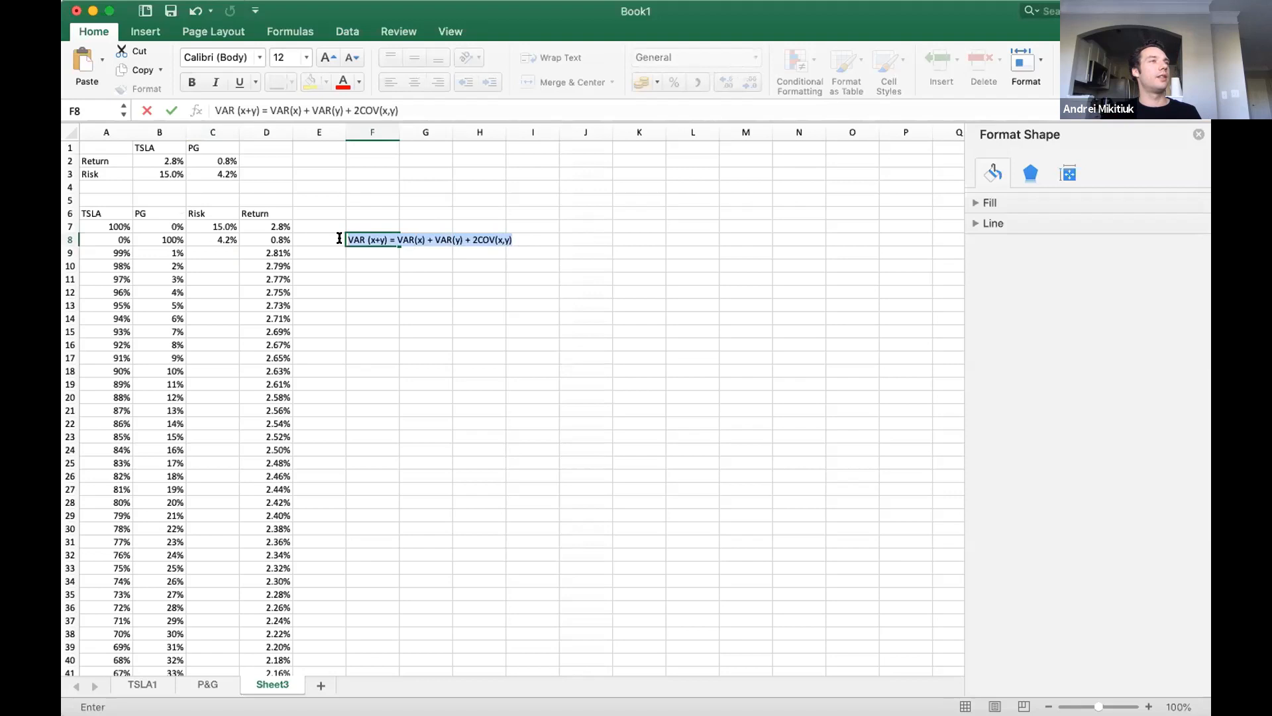
pyautogui.click(373, 234)
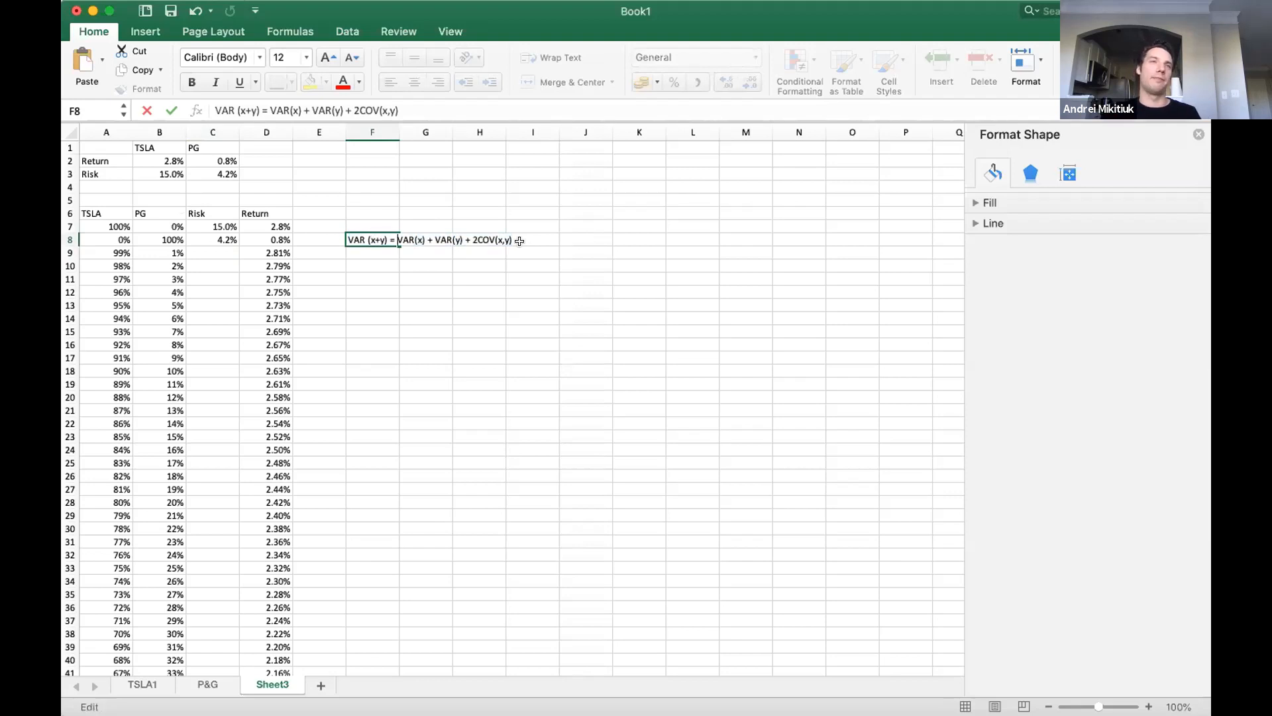
pyautogui.click(359, 236)
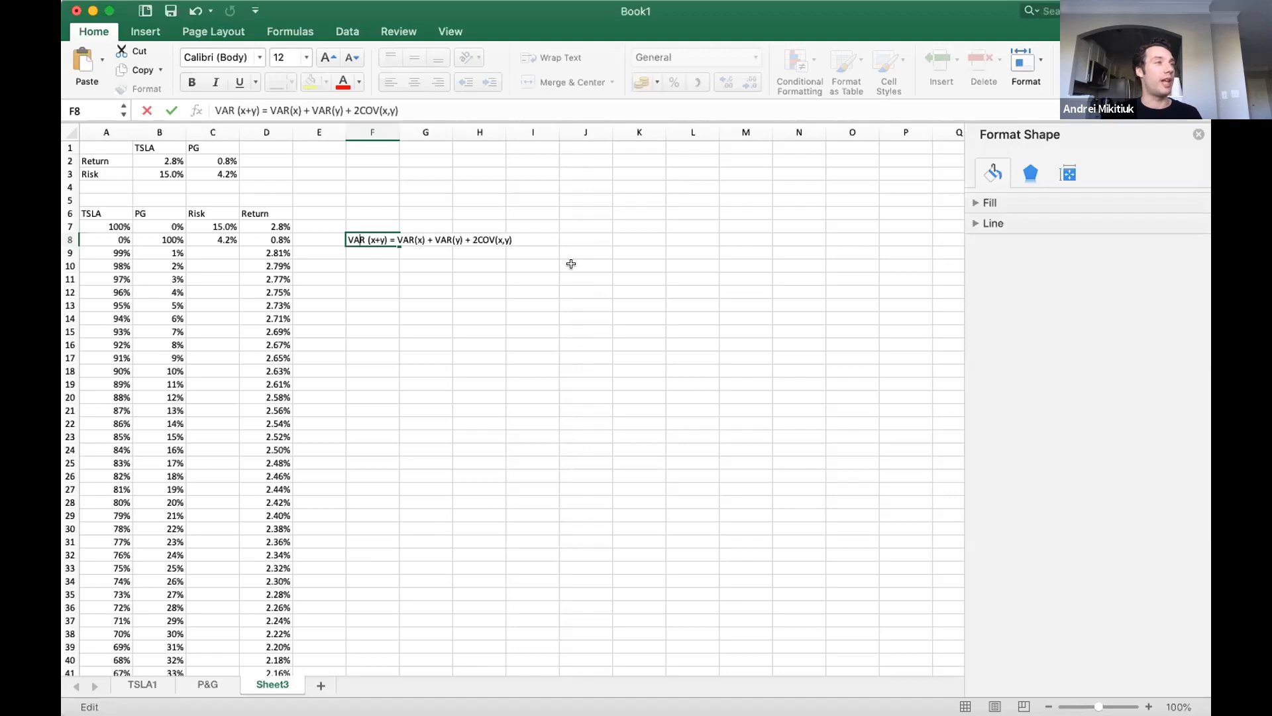
pyautogui.press('Right')
pyautogui.press('Right')
pyautogui.press('Right')
pyautogui.press('Right')
pyautogui.press('Right')
pyautogui.press('Right')
pyautogui.press('Right')
pyautogui.press('Right')
pyautogui.press('Right')
pyautogui.press('Right')
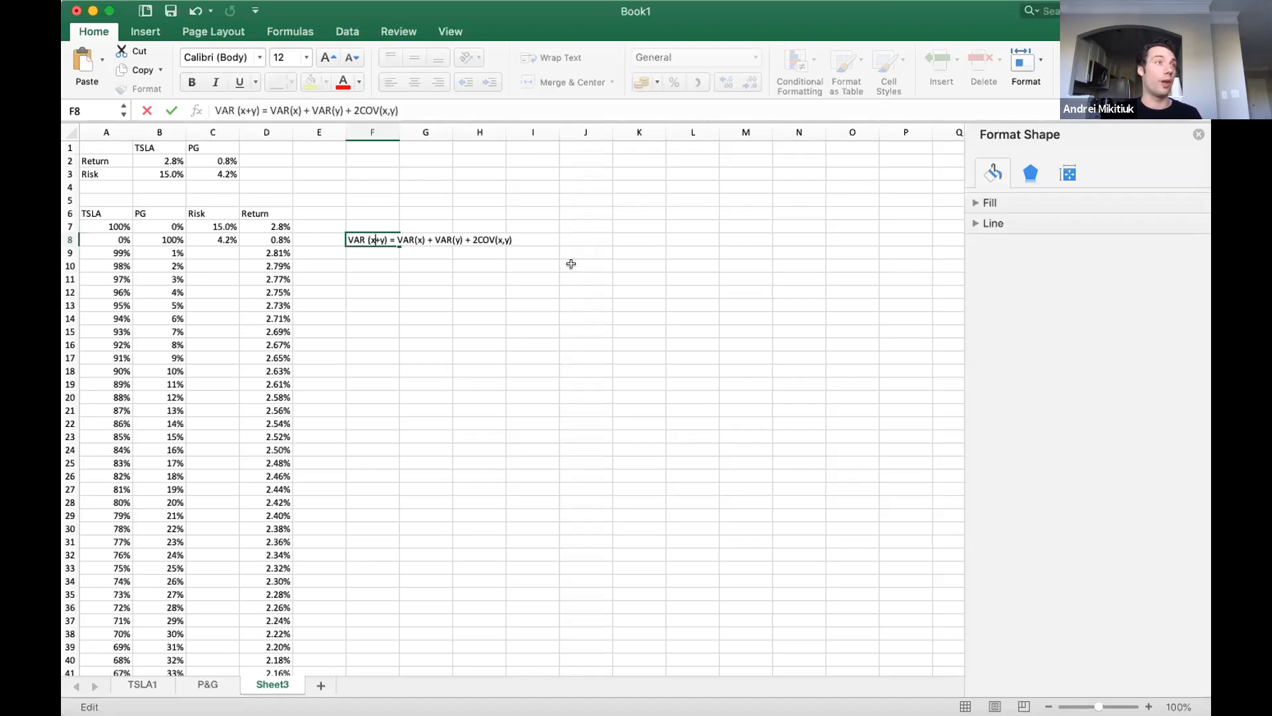
pyautogui.press('Right')
pyautogui.press('Right')
pyautogui.press('Right')
pyautogui.press('Right')
pyautogui.press('Right')
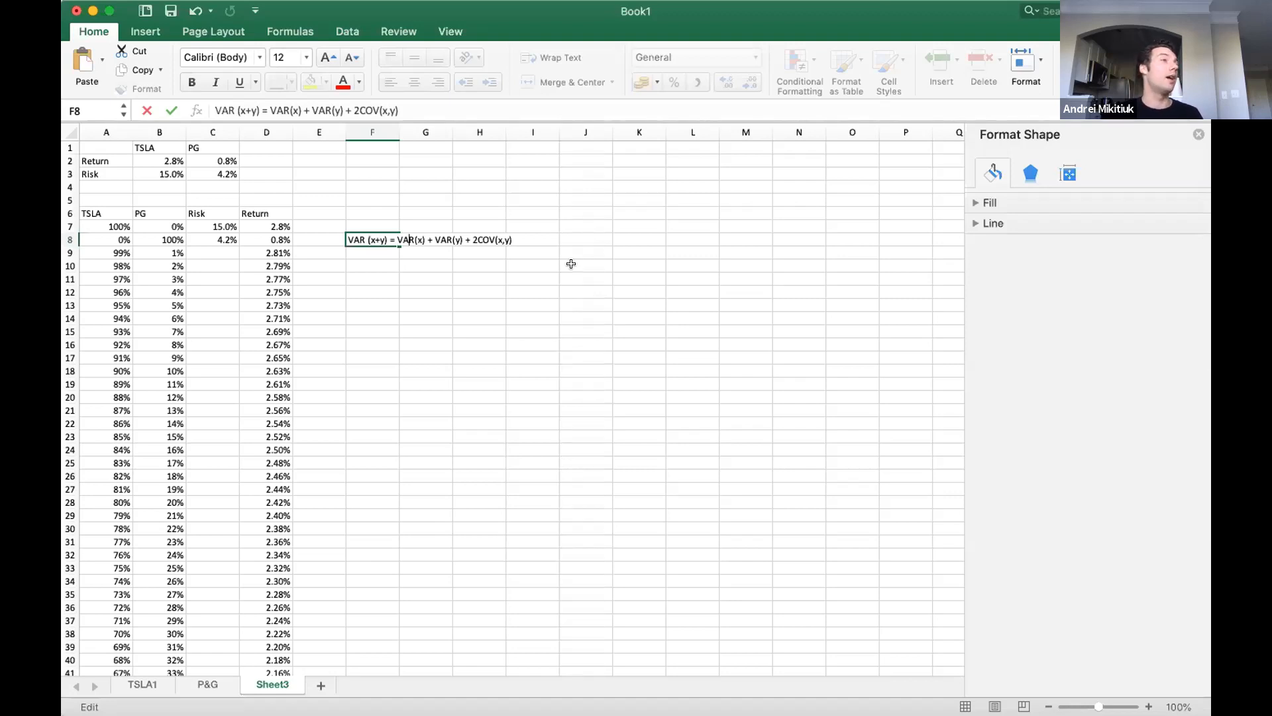
pyautogui.press('Left')
pyautogui.press('Right')
pyautogui.press('Right')
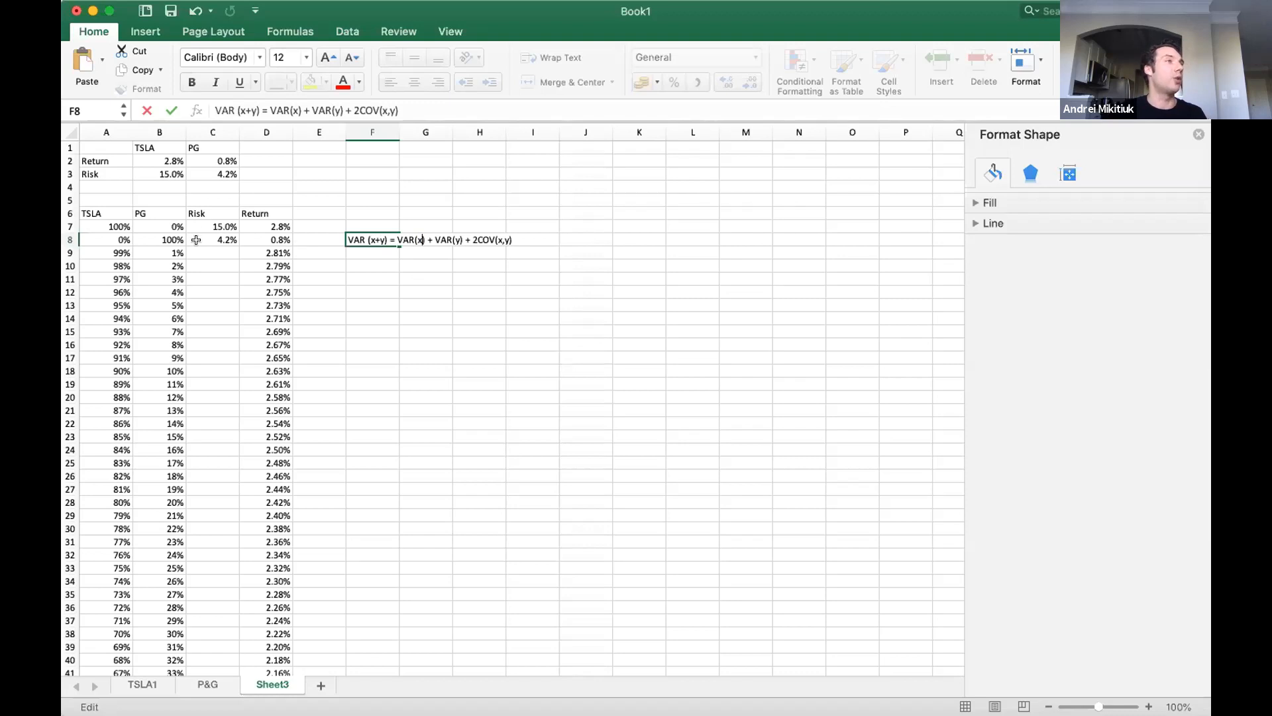
# Begin the portfolio risk note in F10 with the weighted first-asset term RISK = (w1 * risk1).
pyautogui.click(371, 265)
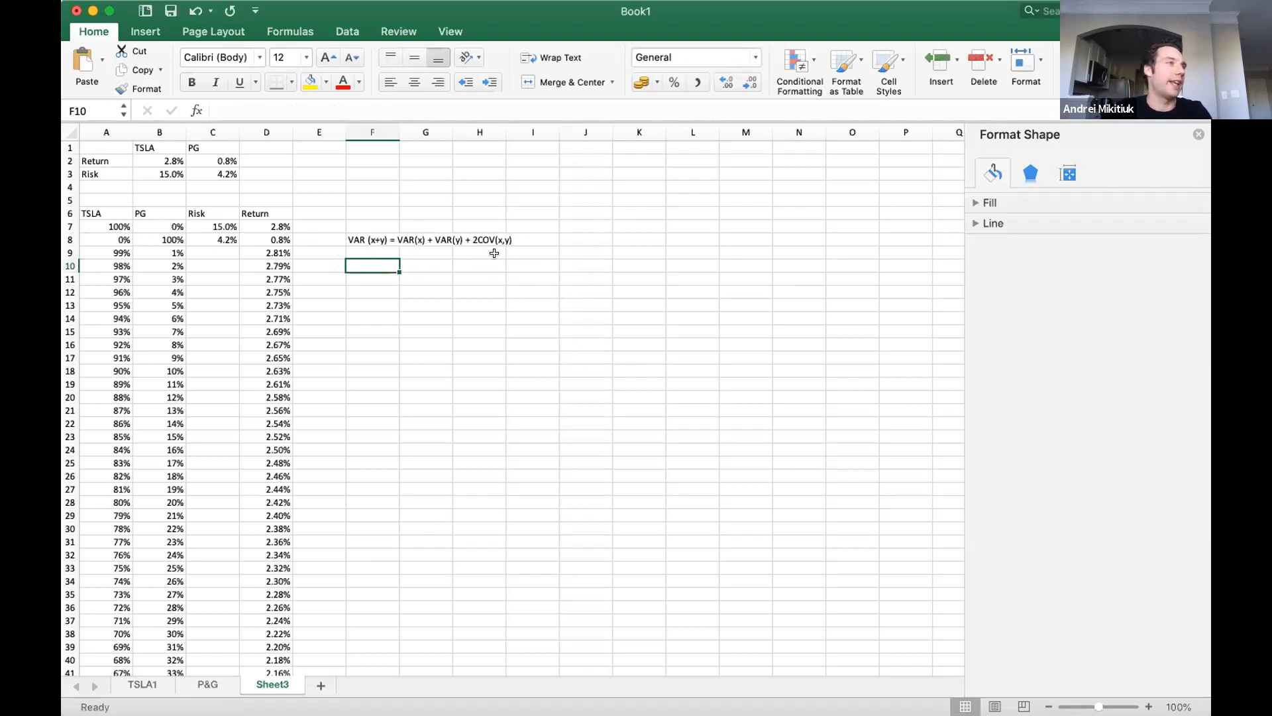
pyautogui.write('RISK ')
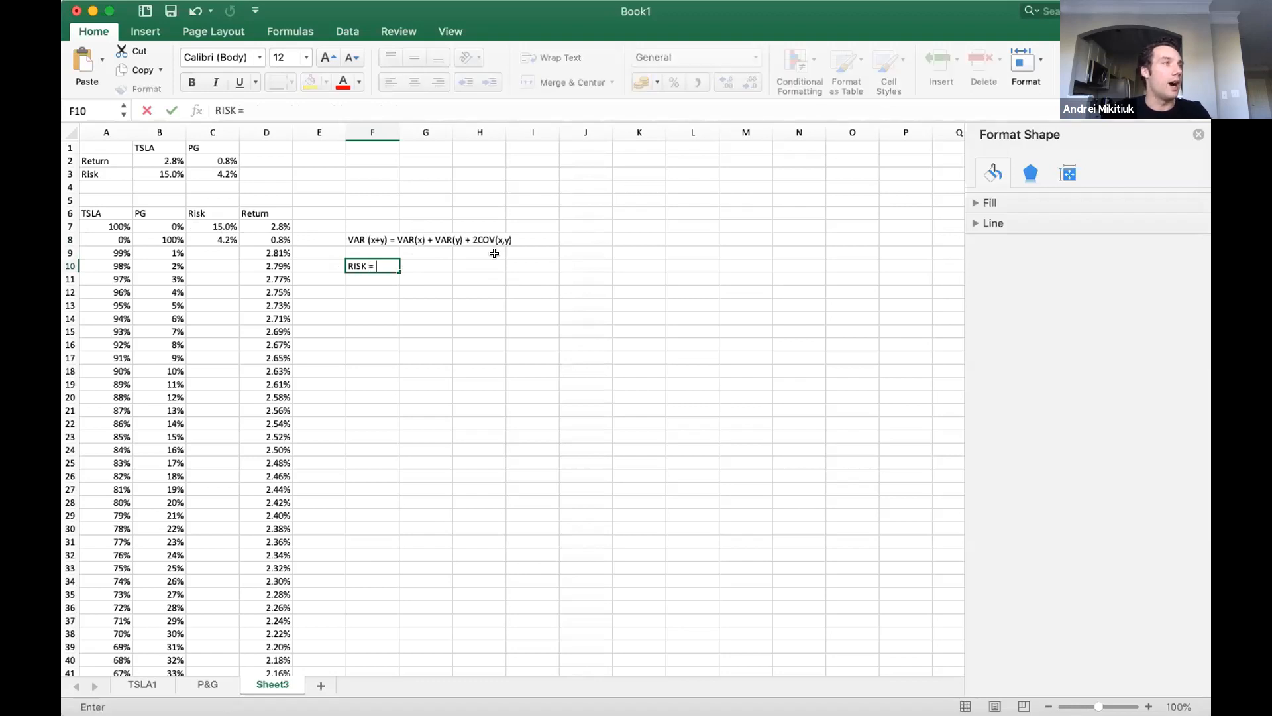
pyautogui.write('= w1^')
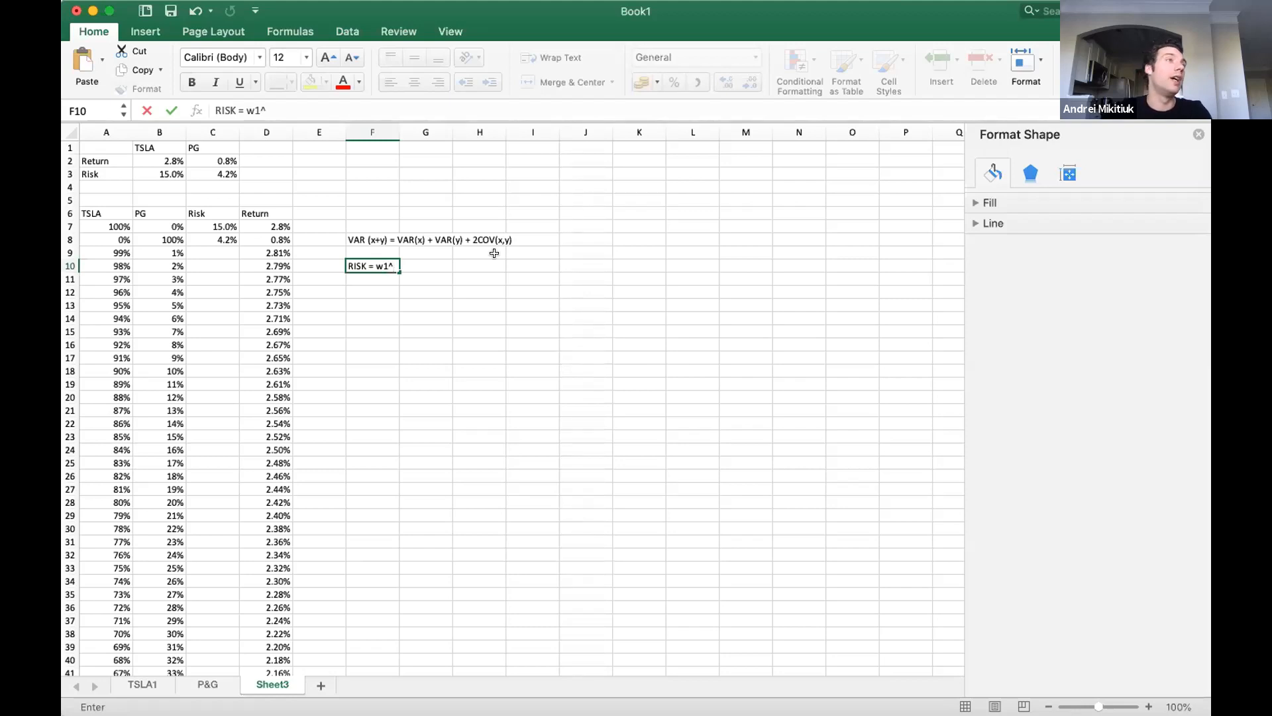
pyautogui.press('BackSpace')
pyautogui.press('BackSpace')
pyautogui.press('BackSpace')
pyautogui.write('(w')
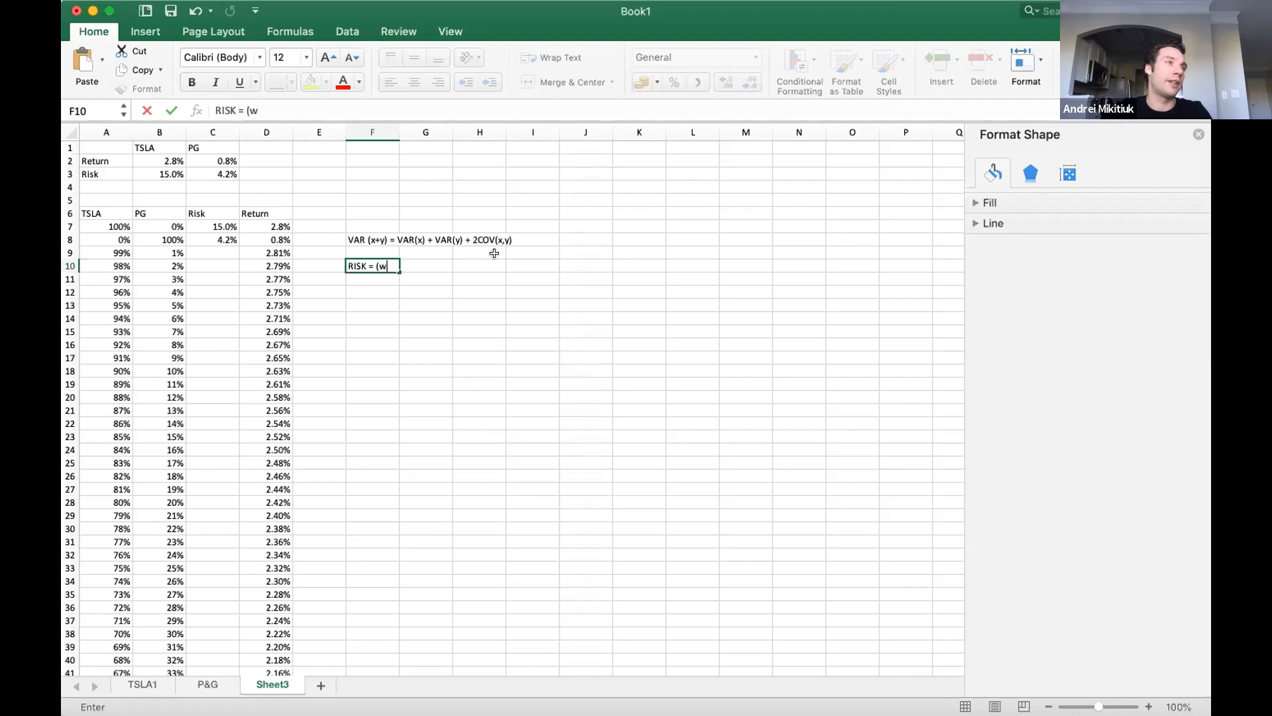
pyautogui.write('1 &*')
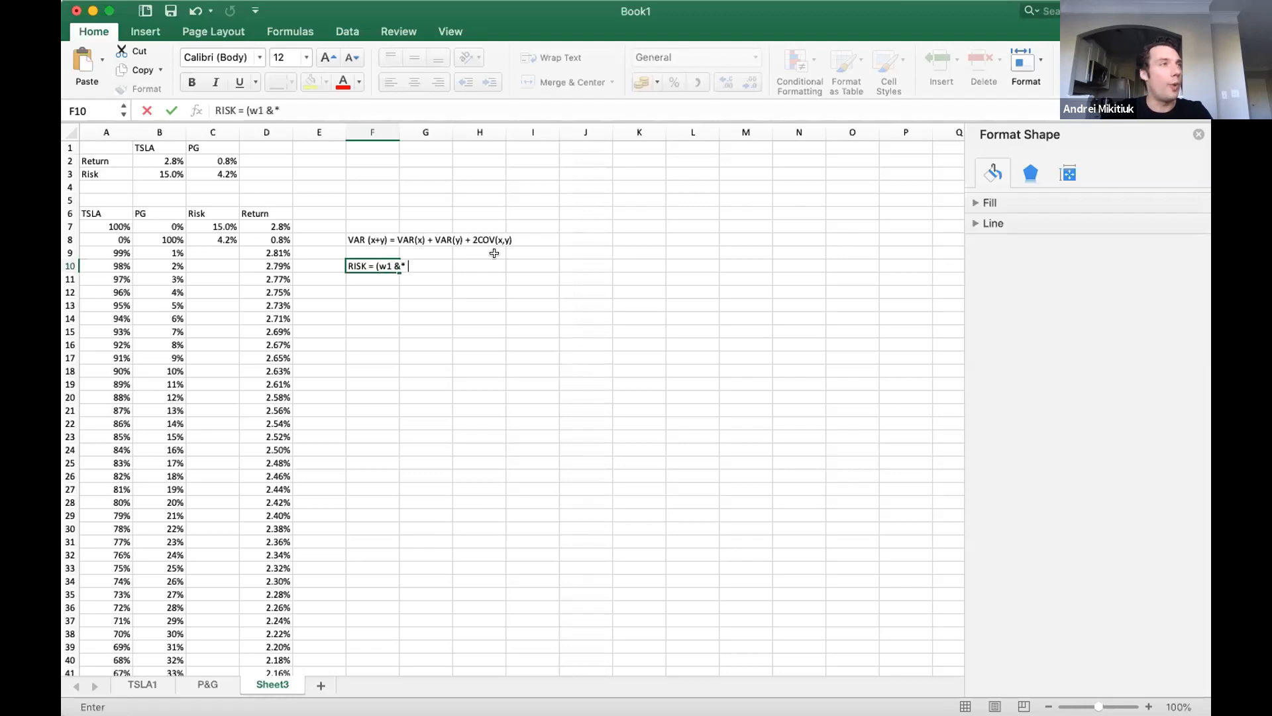
pyautogui.press('BackSpace')
pyautogui.press('BackSpace')
pyautogui.press('BackSpace')
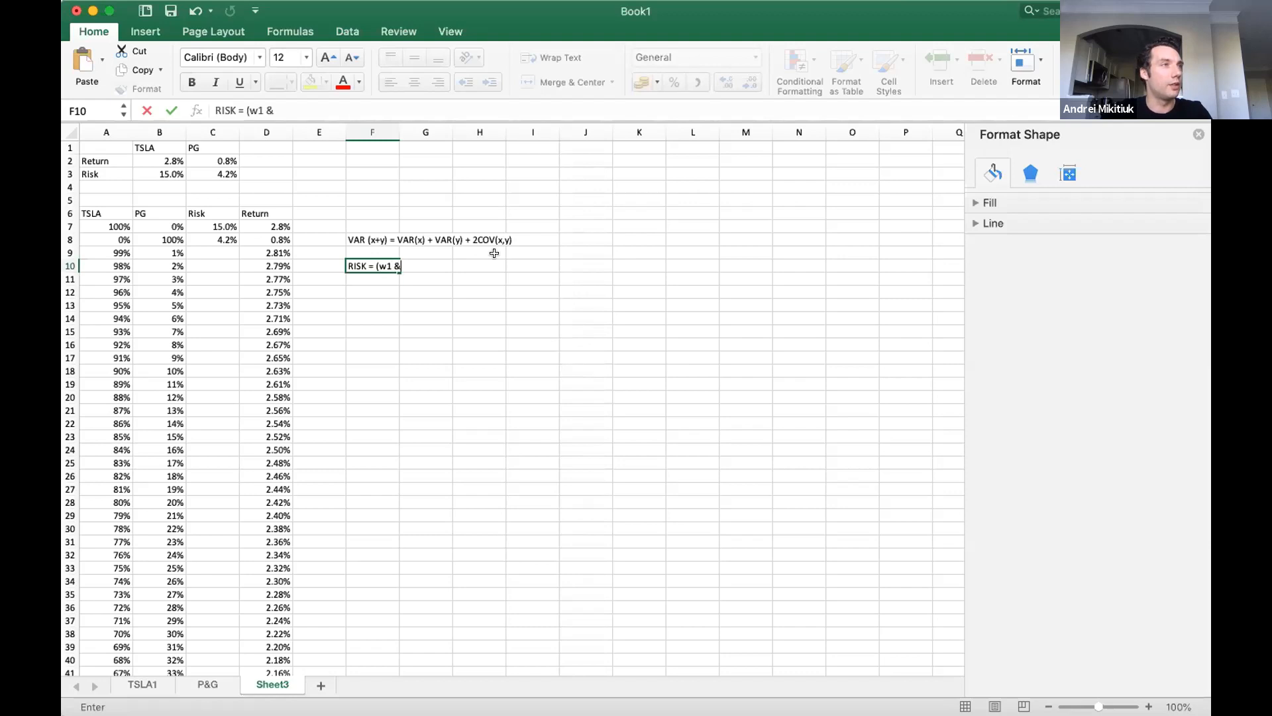
pyautogui.write('*')
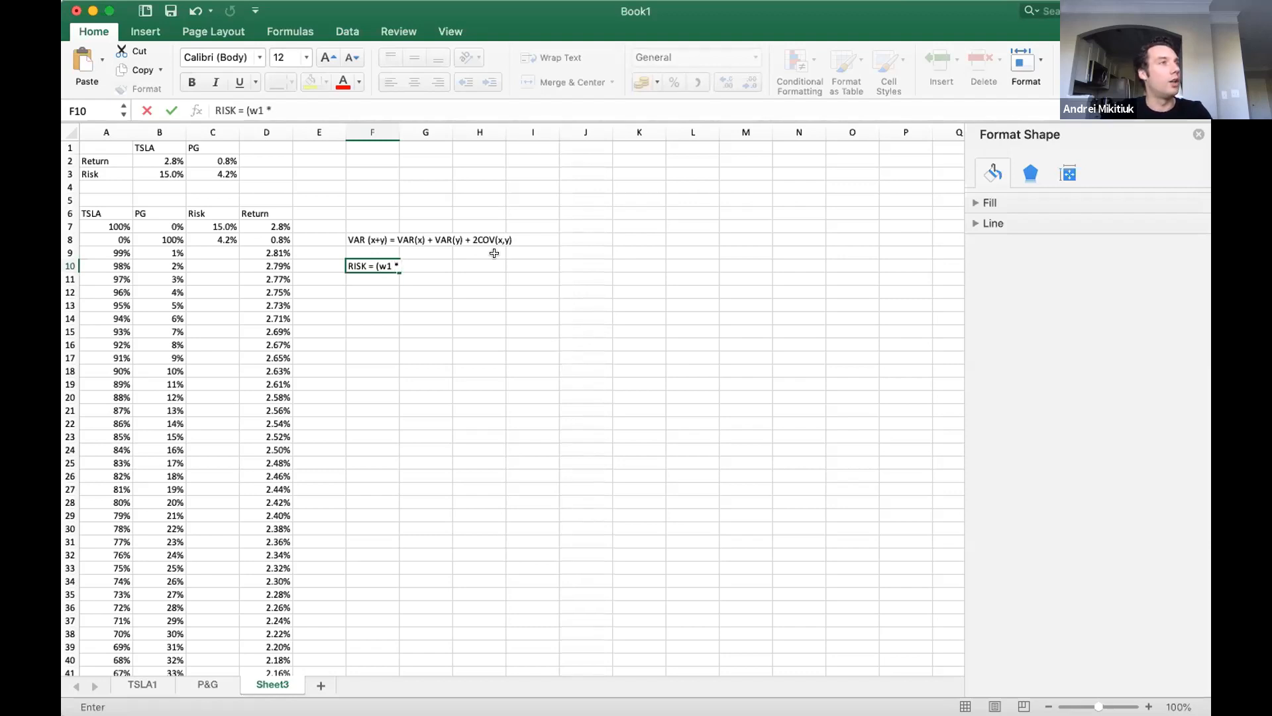
pyautogui.write(' risk')
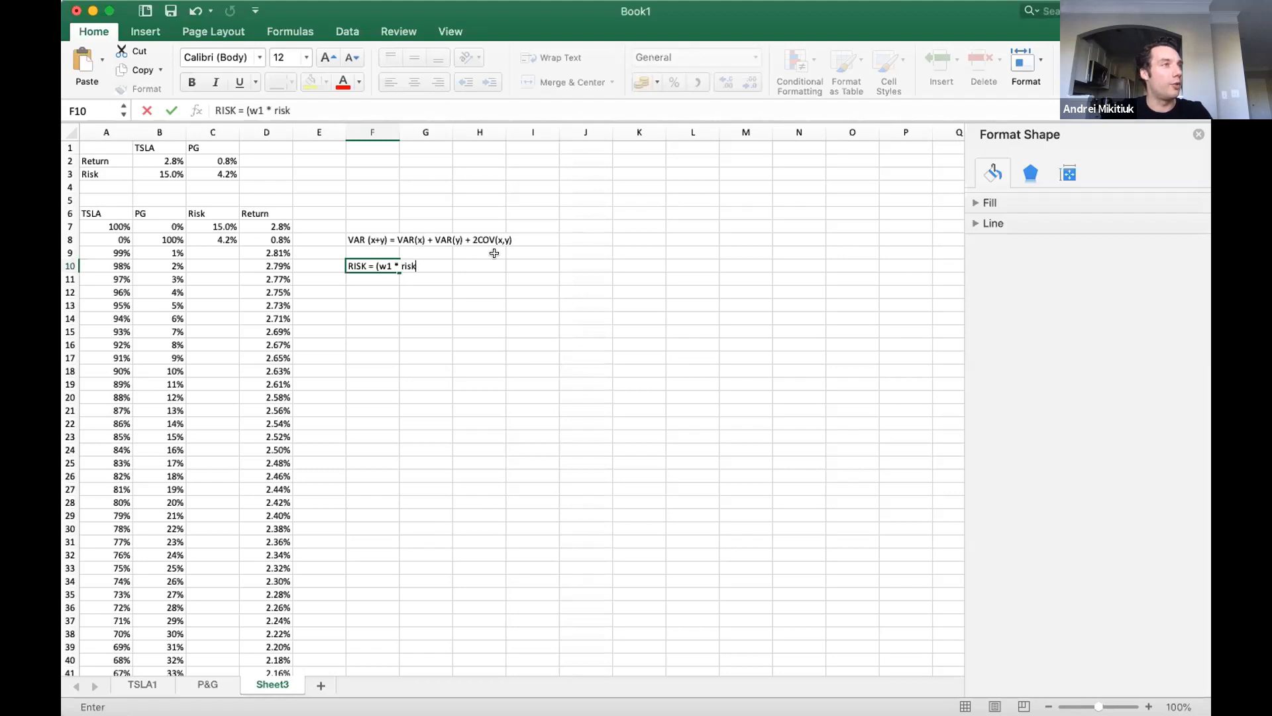
pyautogui.write('1)^2 + (w2*risk2)')
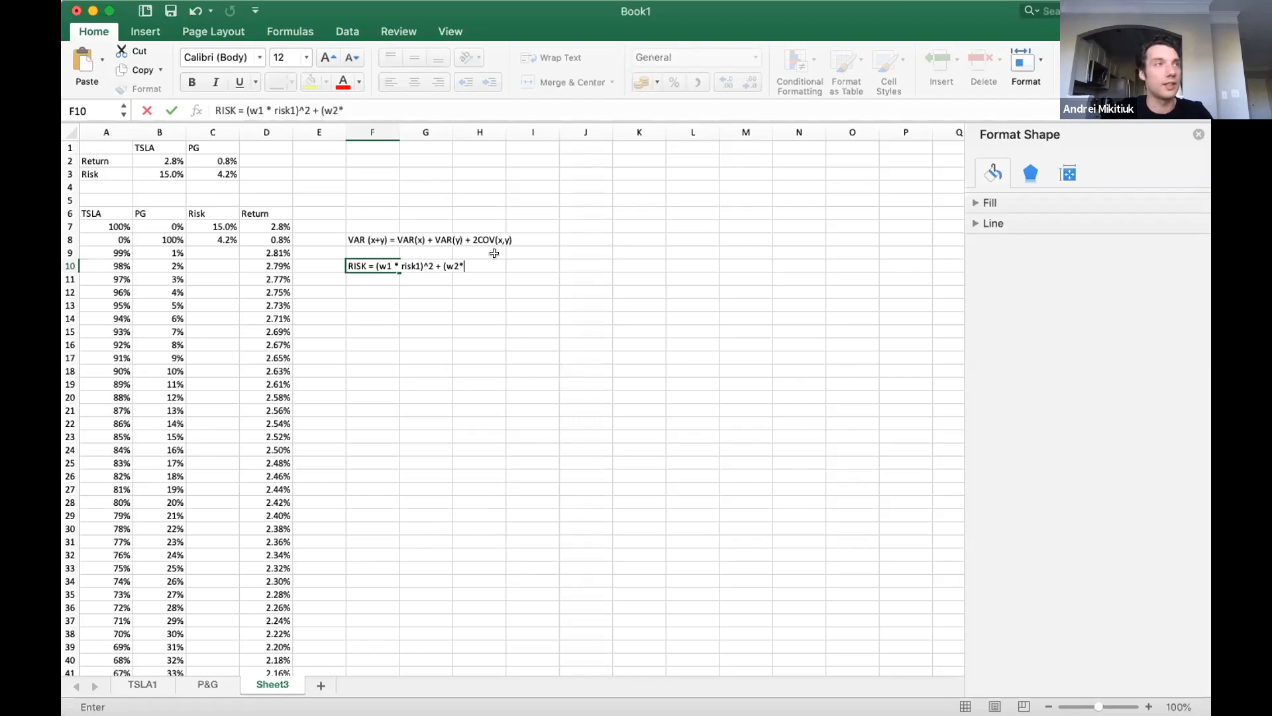
pyautogui.write('^2 + ')
pyautogui.write('2 w1w3')
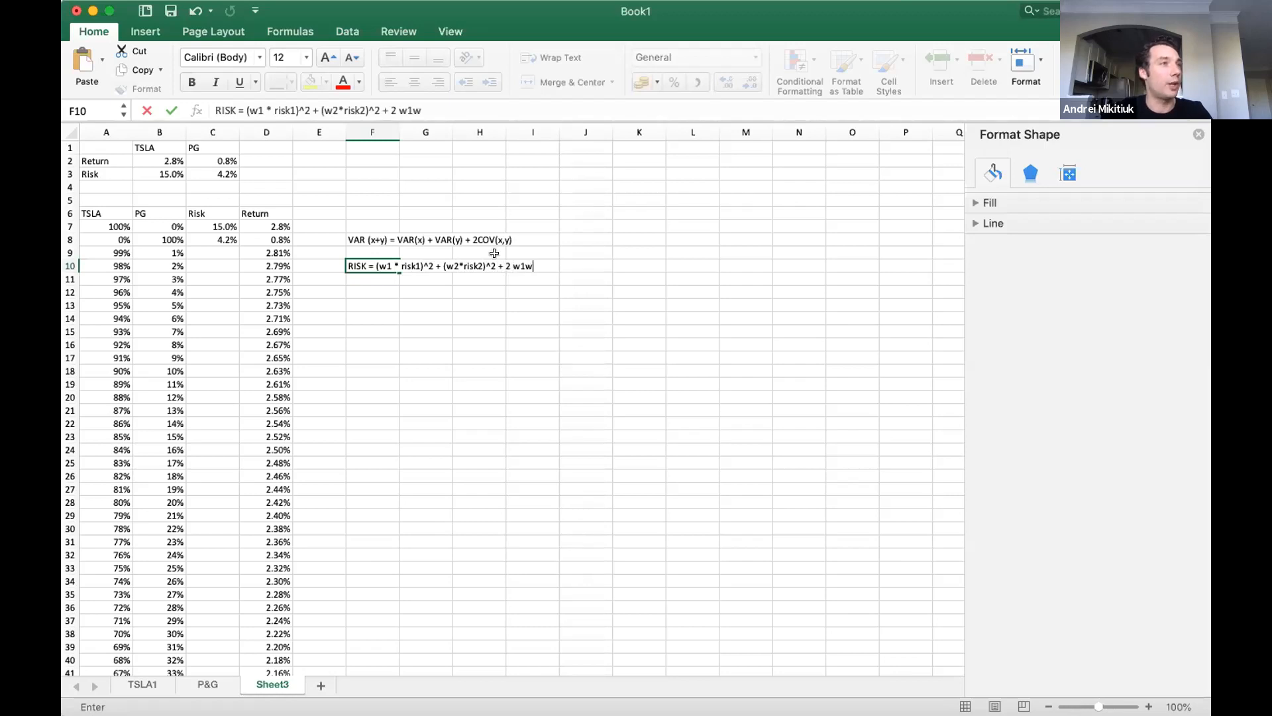
# Complete the F10 risk note by appending ^2 + (w2*risk2)^2 + 2 w1w2 cov(risk1, risk2).
pyautogui.press('BackSpace')
pyautogui.press('BackSpace')
pyautogui.write('2 cov(x')
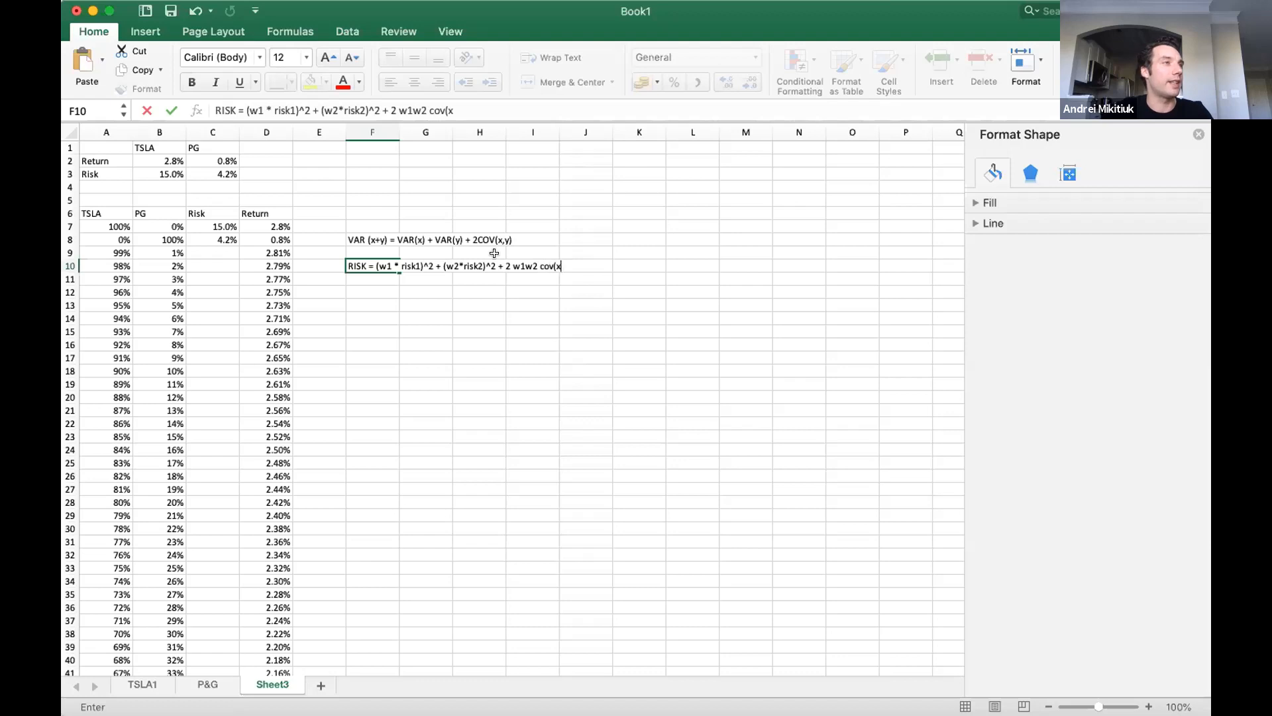
pyautogui.press('BackSpace')
pyautogui.write('risk1, ')
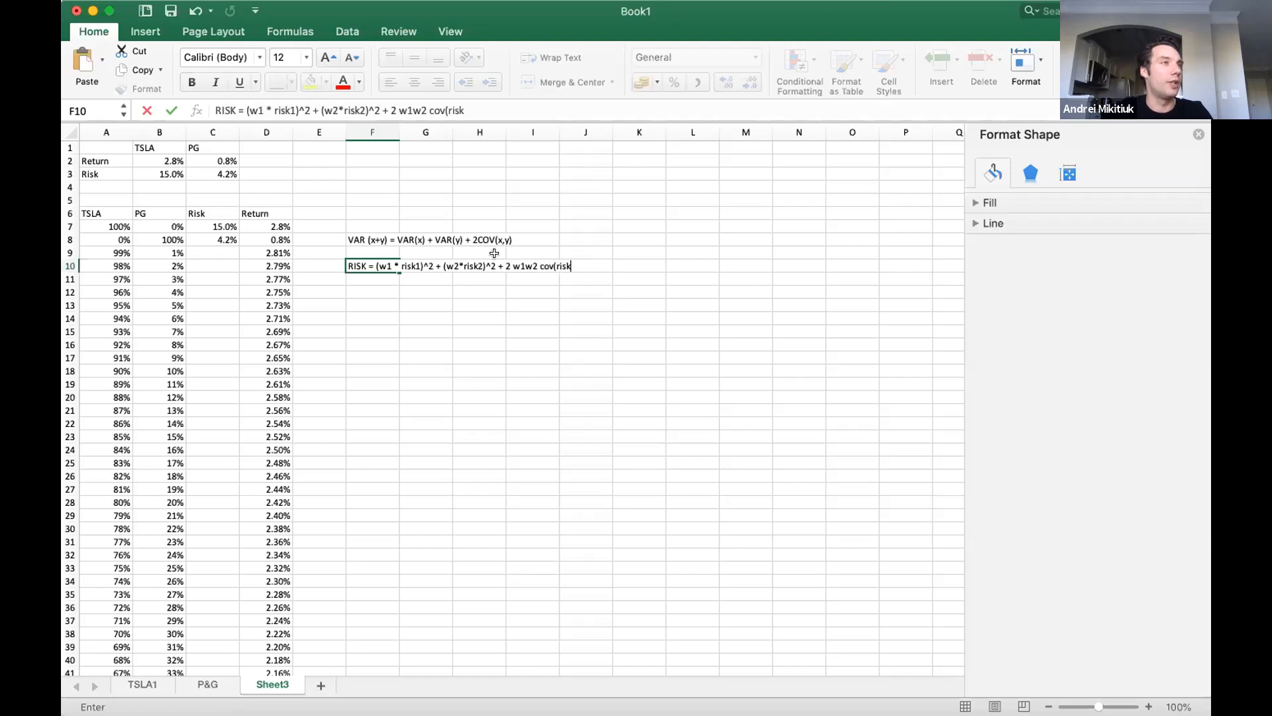
pyautogui.write('risk2)')
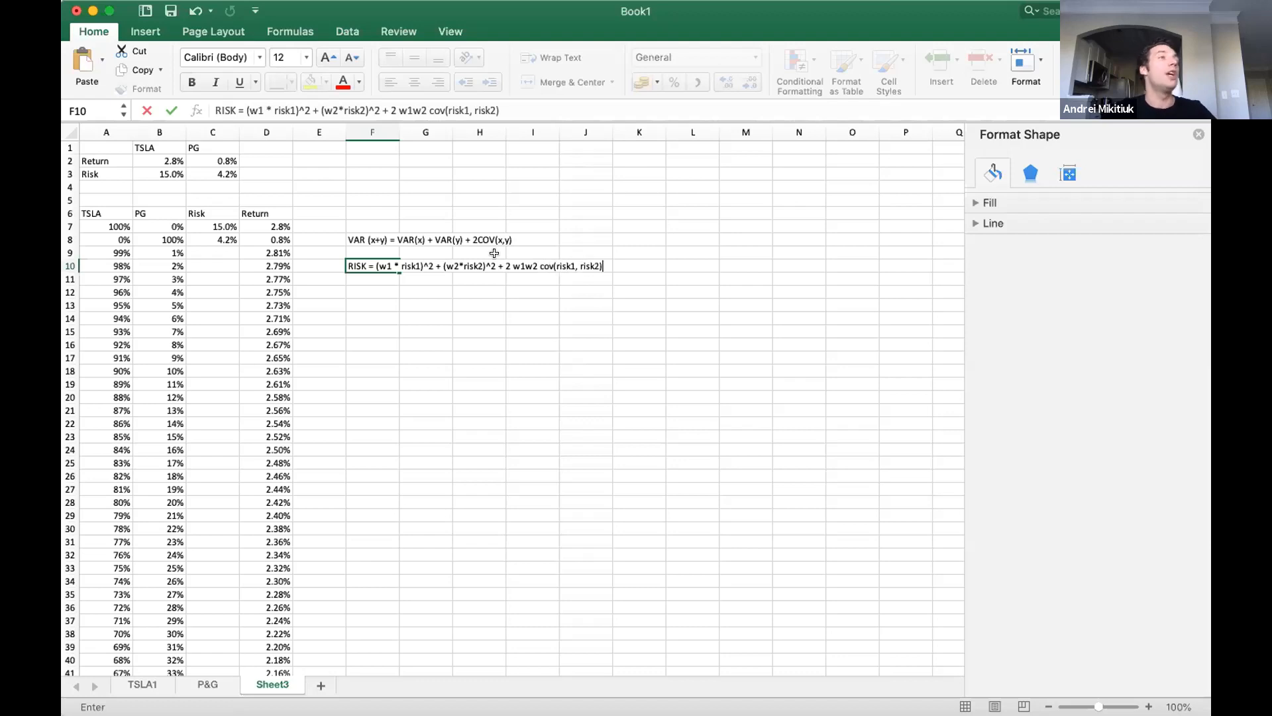
pyautogui.press('Return')
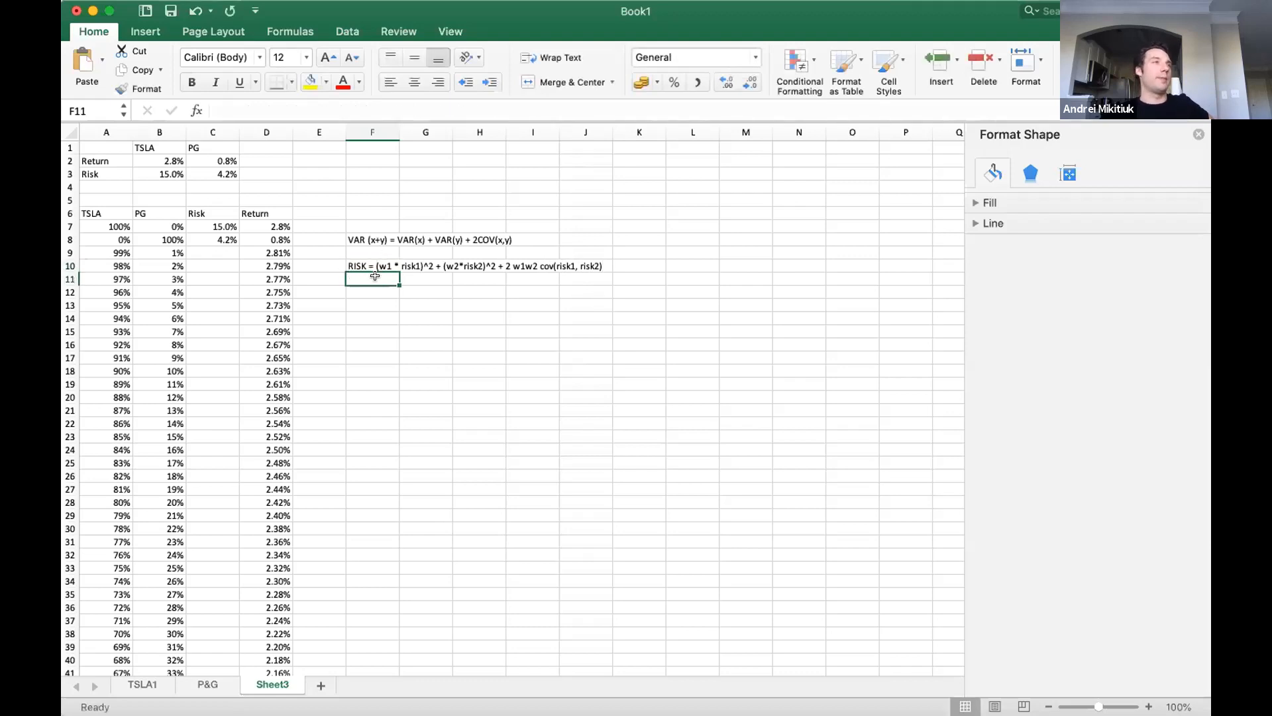
# Change the left-hand side of the risk note in F10 to RISK^2.
pyautogui.click(369, 291)
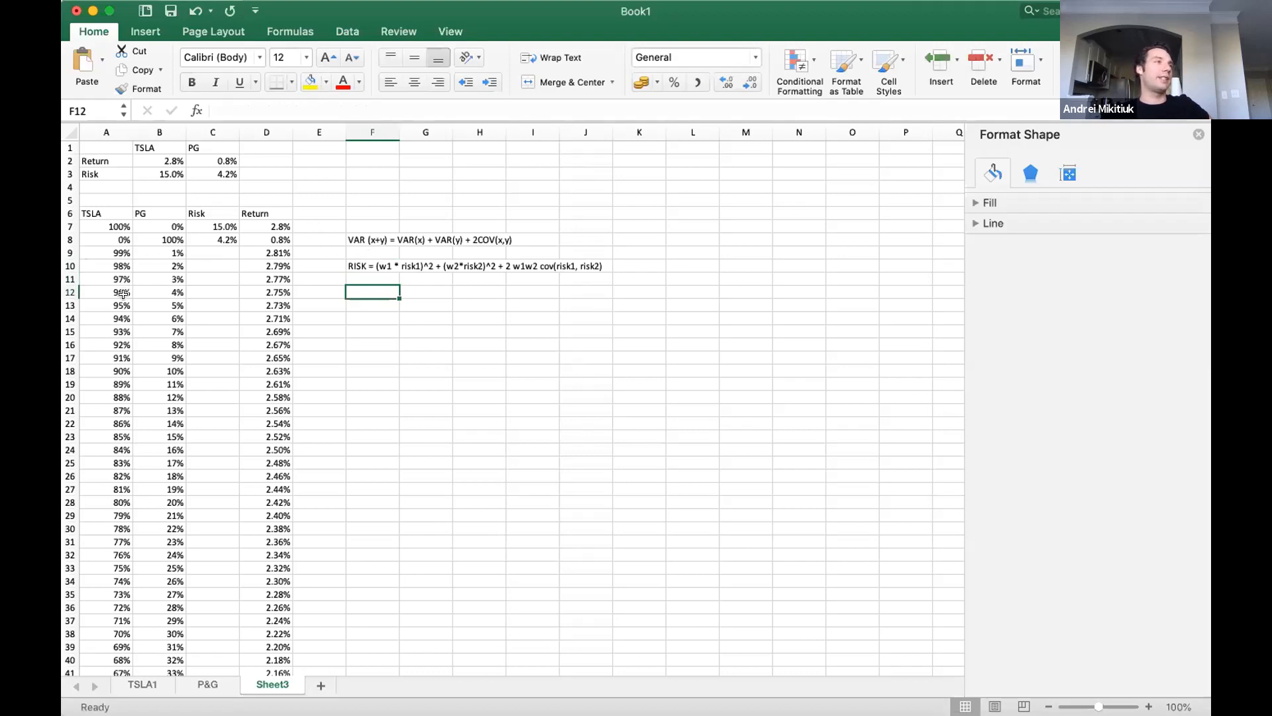
pyautogui.click(378, 267)
pyautogui.press('Return')
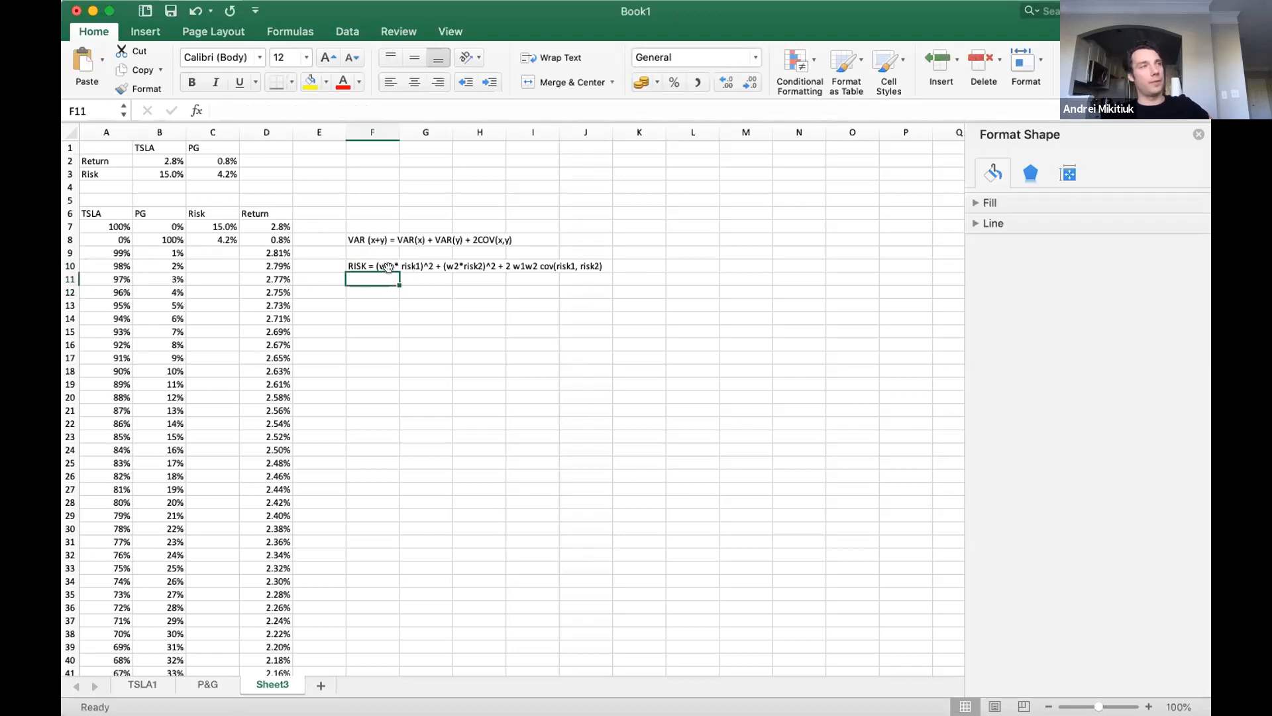
pyautogui.doubleClick(368, 266)
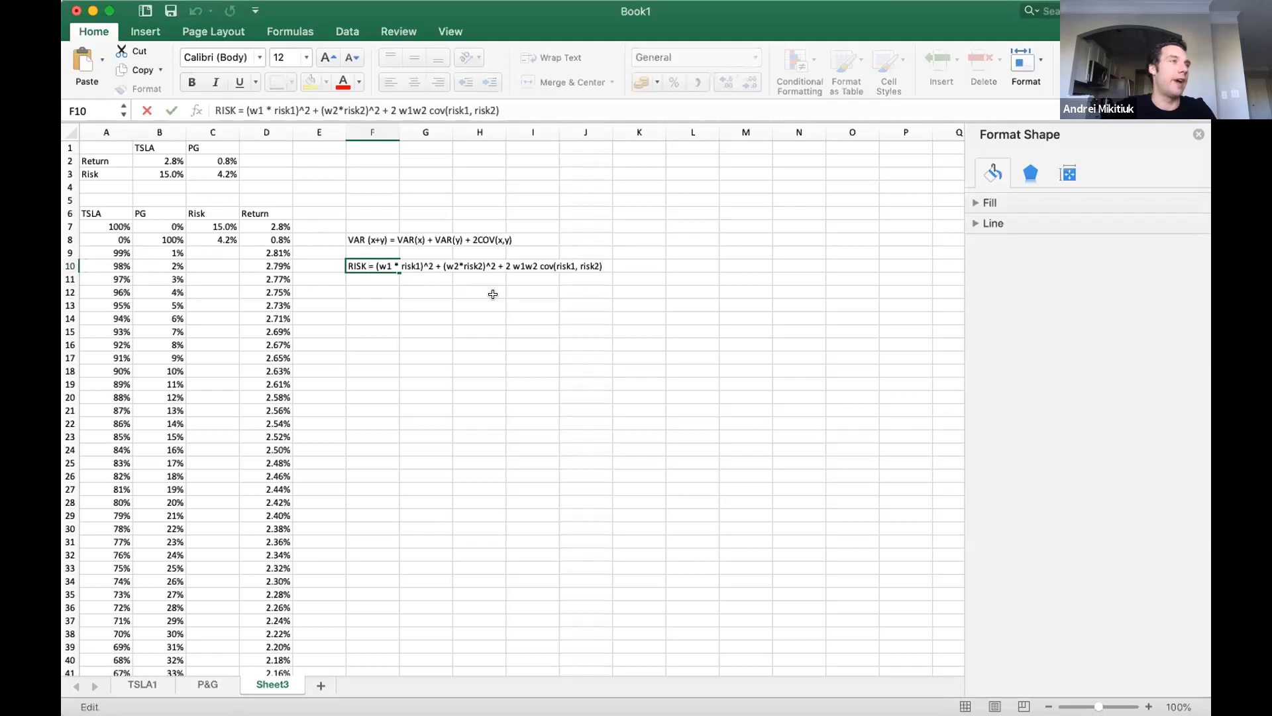
pyautogui.write('^2')
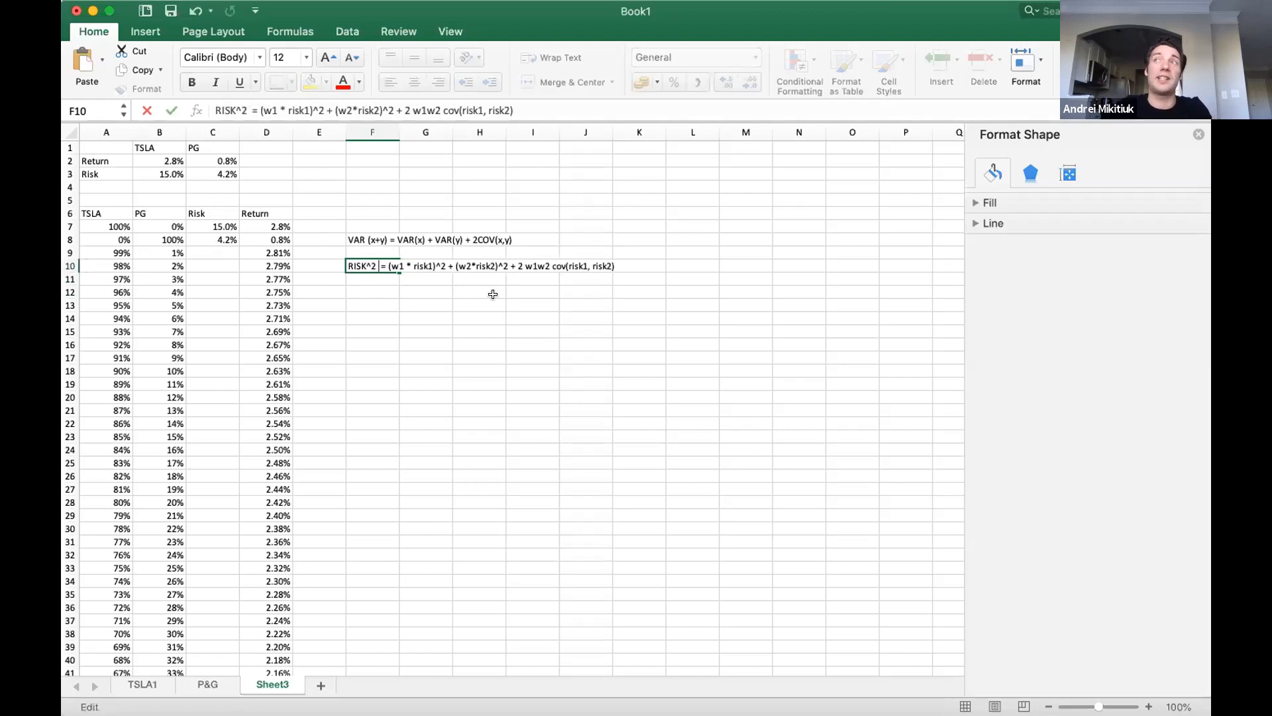
pyautogui.press('Return')
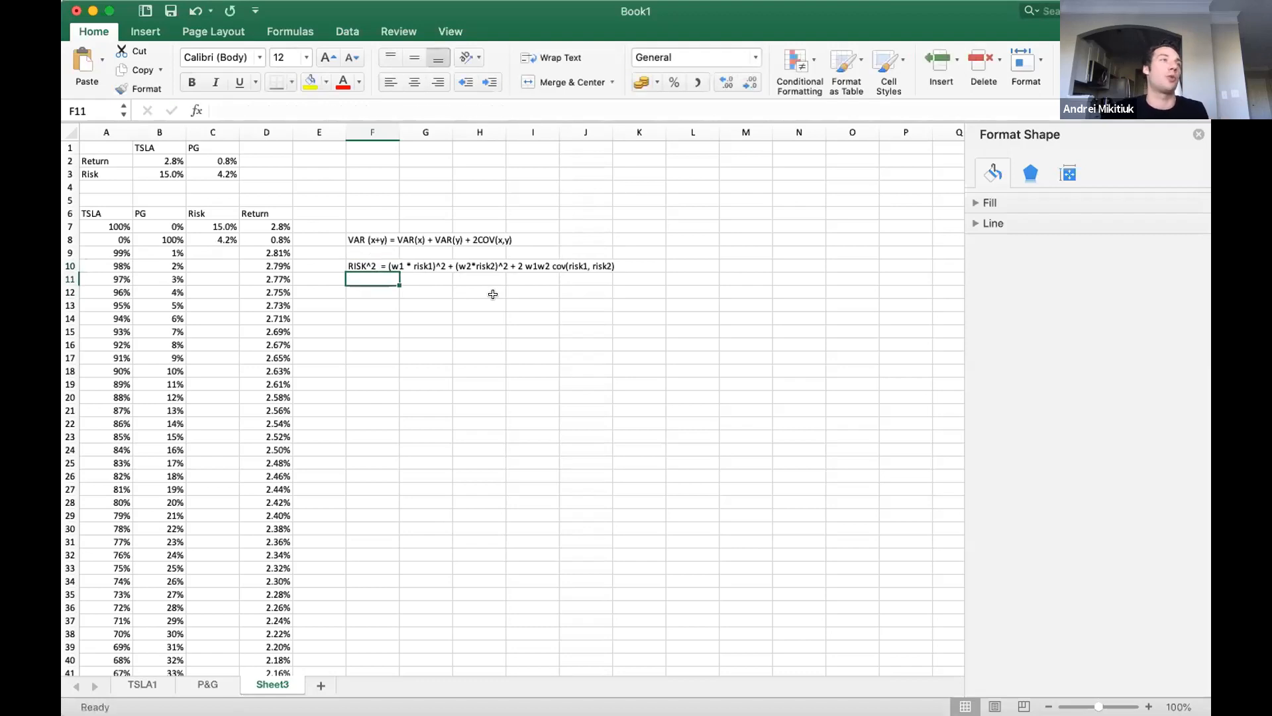
pyautogui.click(391, 289)
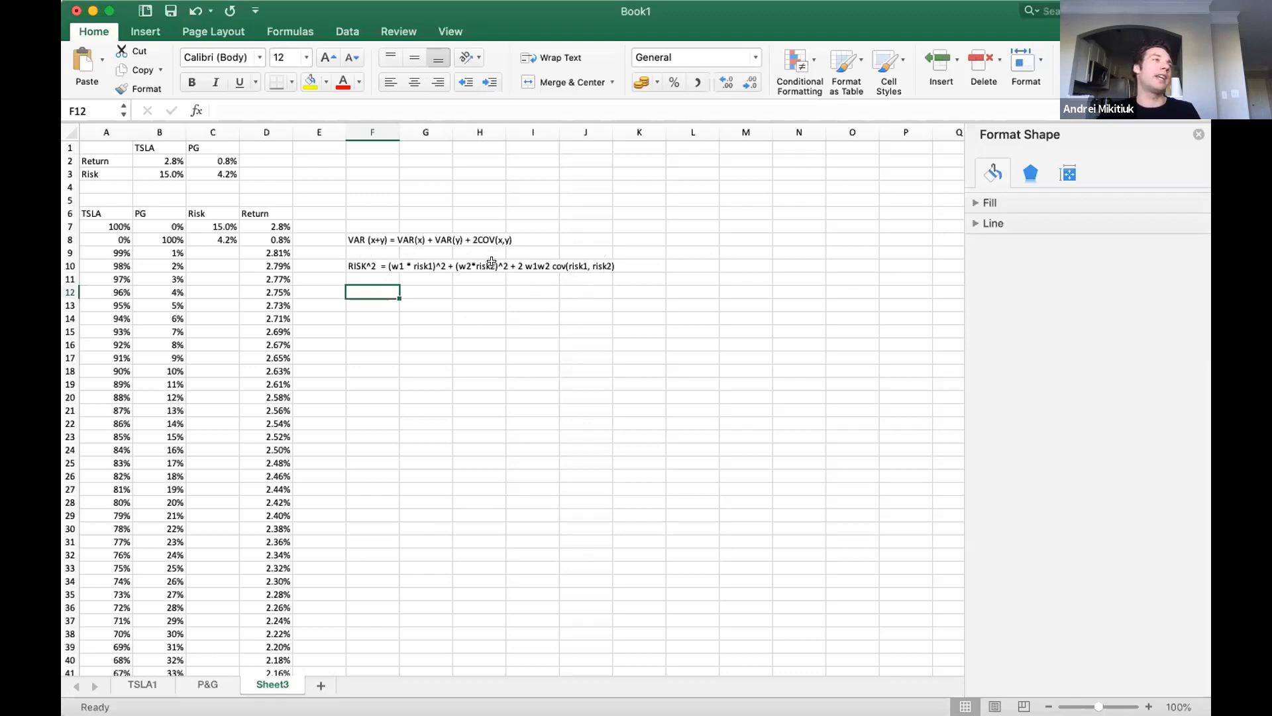
pyautogui.click(365, 264)
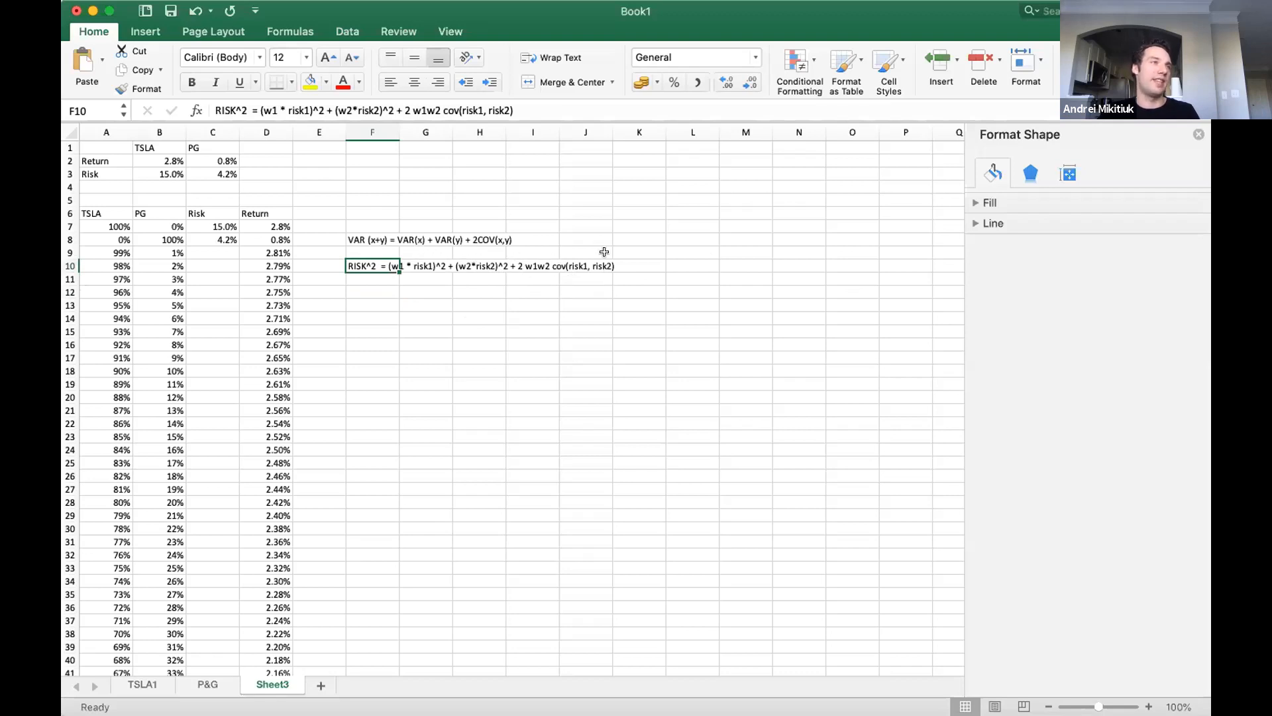
# Add the label Cov in E2, beside the TSLA and PG return and risk summary.
pyautogui.click(224, 252)
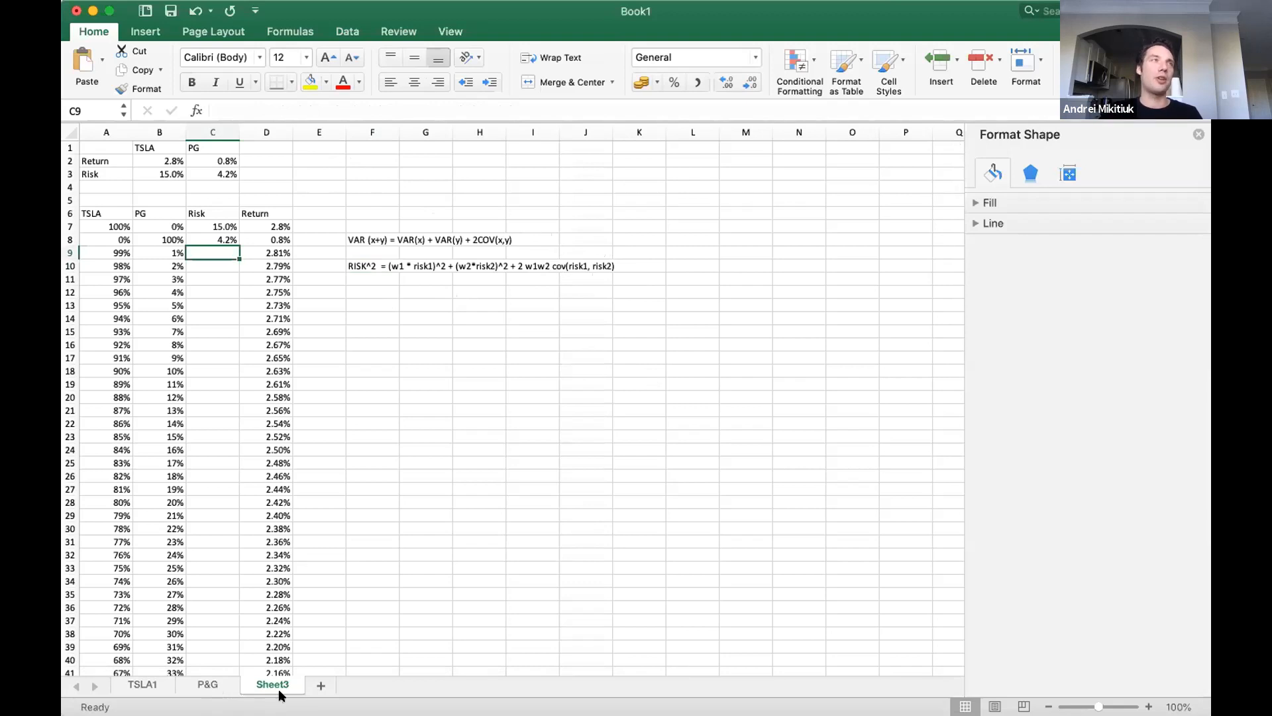
pyautogui.click(335, 159)
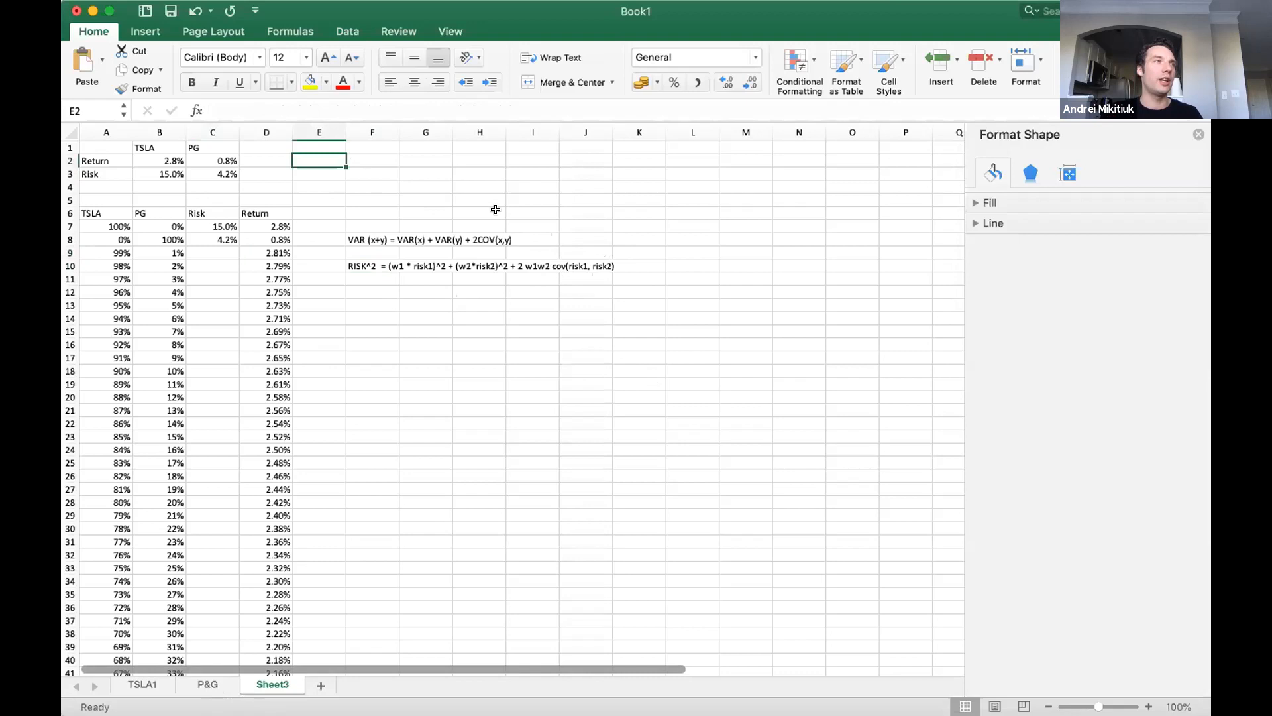
pyautogui.write('Cov')
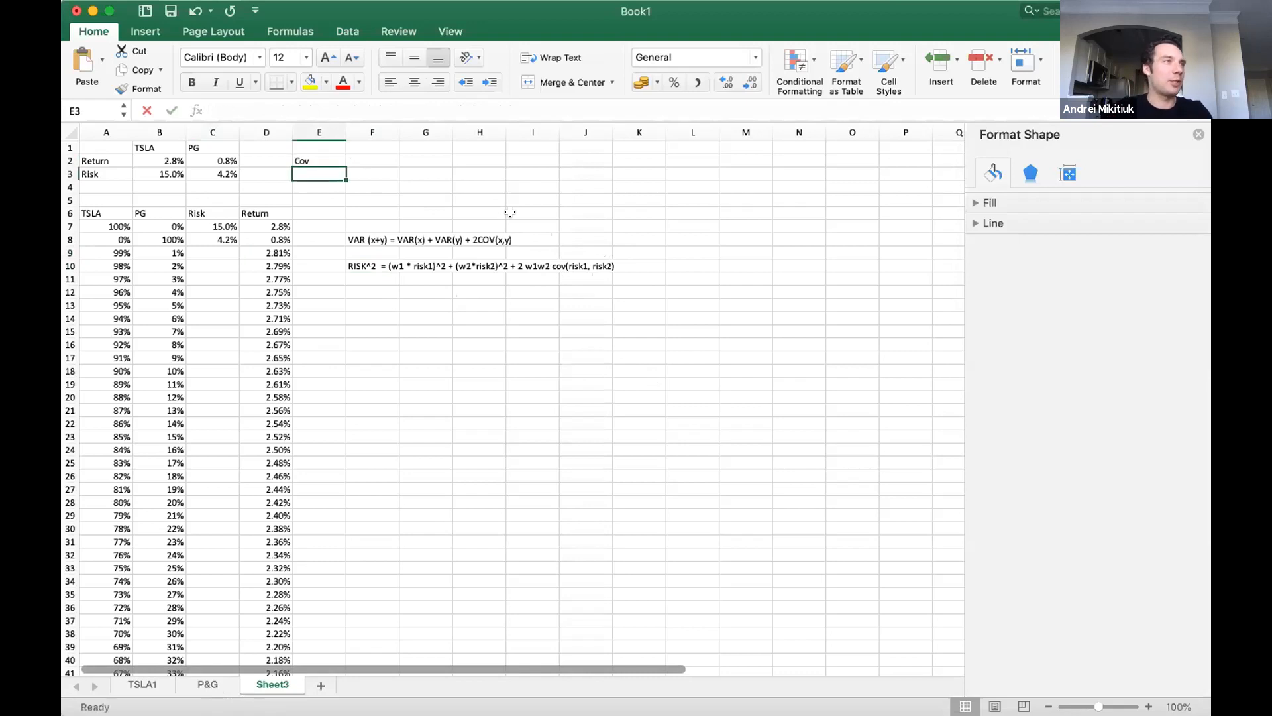
# Begin a COVAR formula in F2, beside the Cov label.
pyautogui.press('Tab')
pyautogui.write('=')
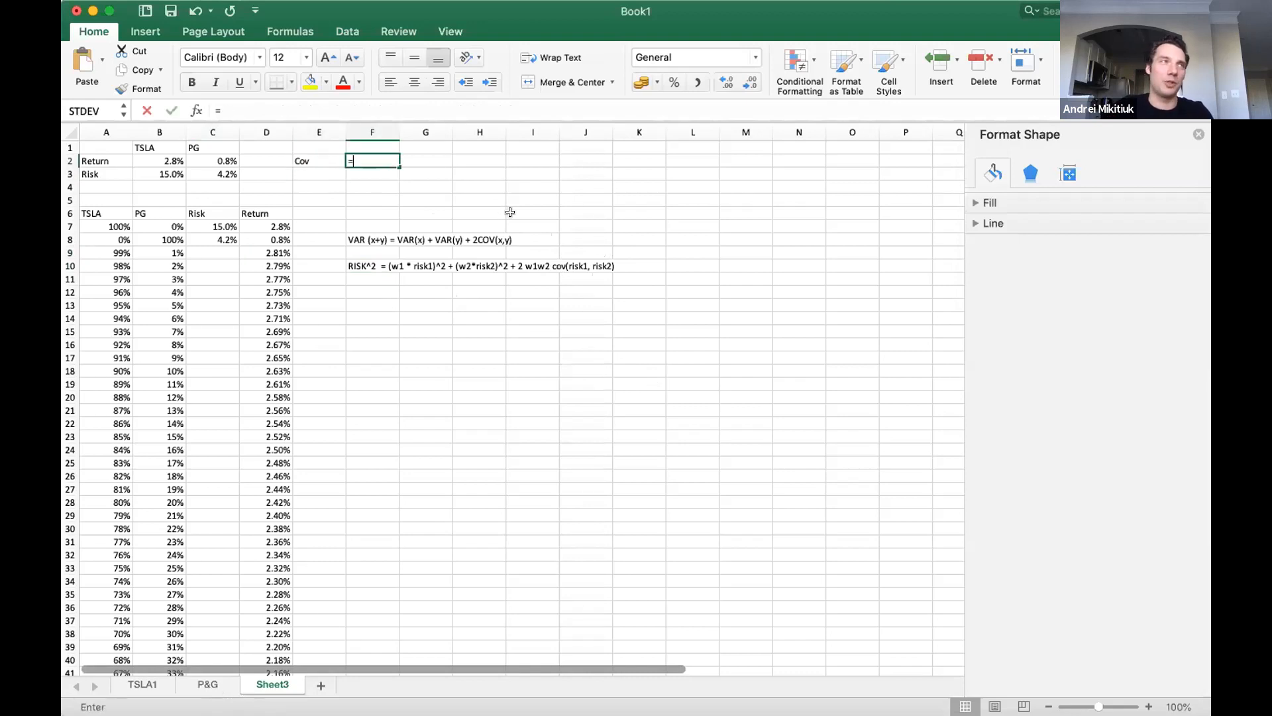
pyautogui.write('COV')
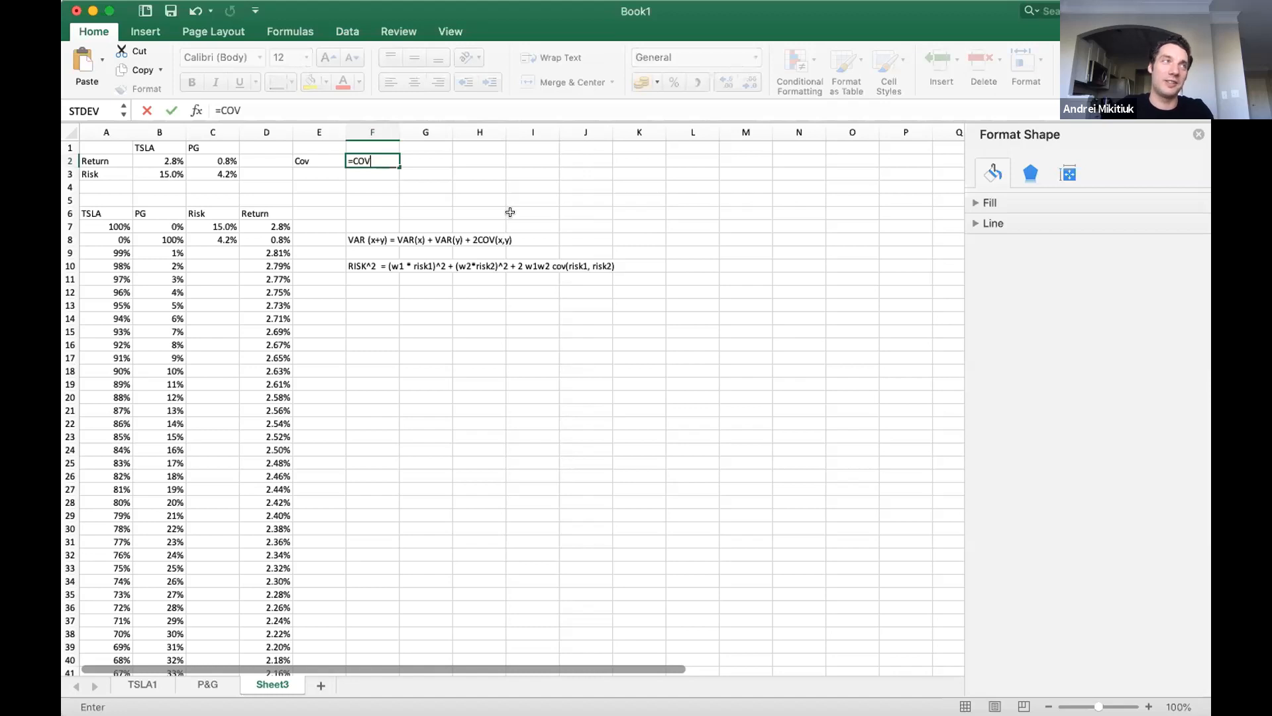
pyautogui.write('AR')
pyautogui.press('BackSpace')
pyautogui.press('BackSpace')
pyautogui.press('BackSpace')
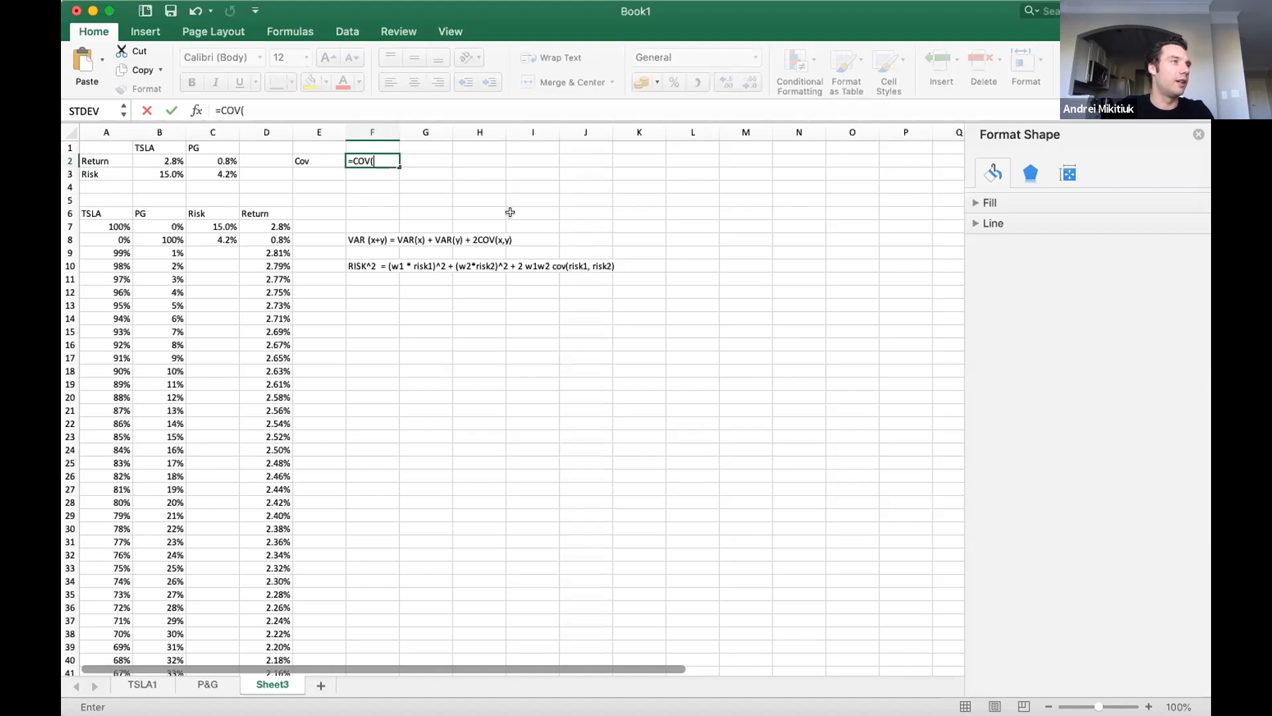
pyautogui.click(490, 148)
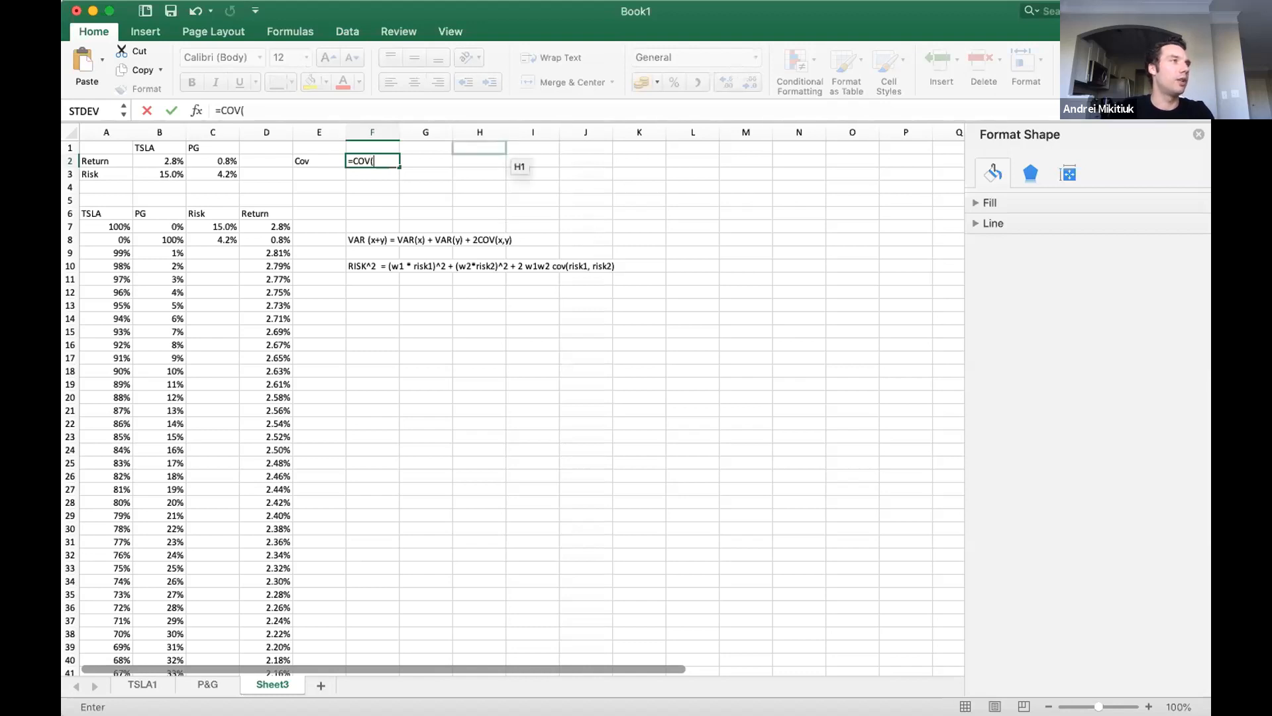
pyautogui.press('super+Tab')
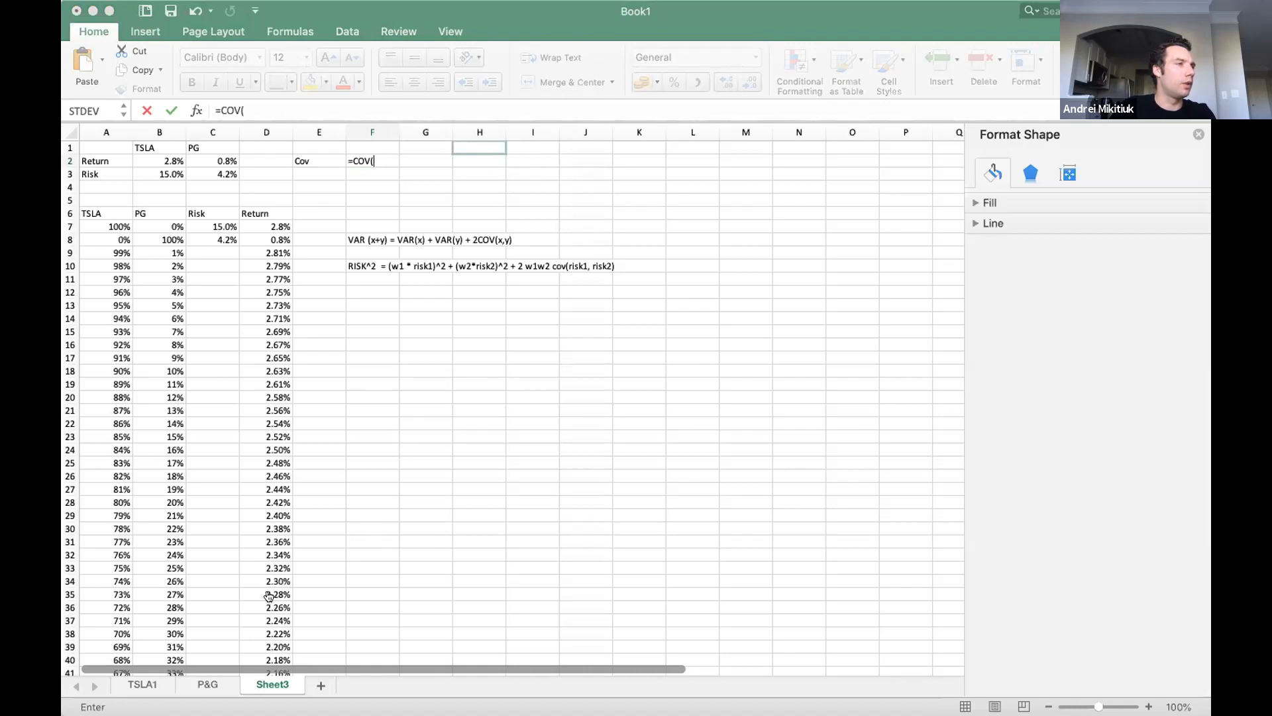
pyautogui.click(341, 497)
pyautogui.write('RIANCR')
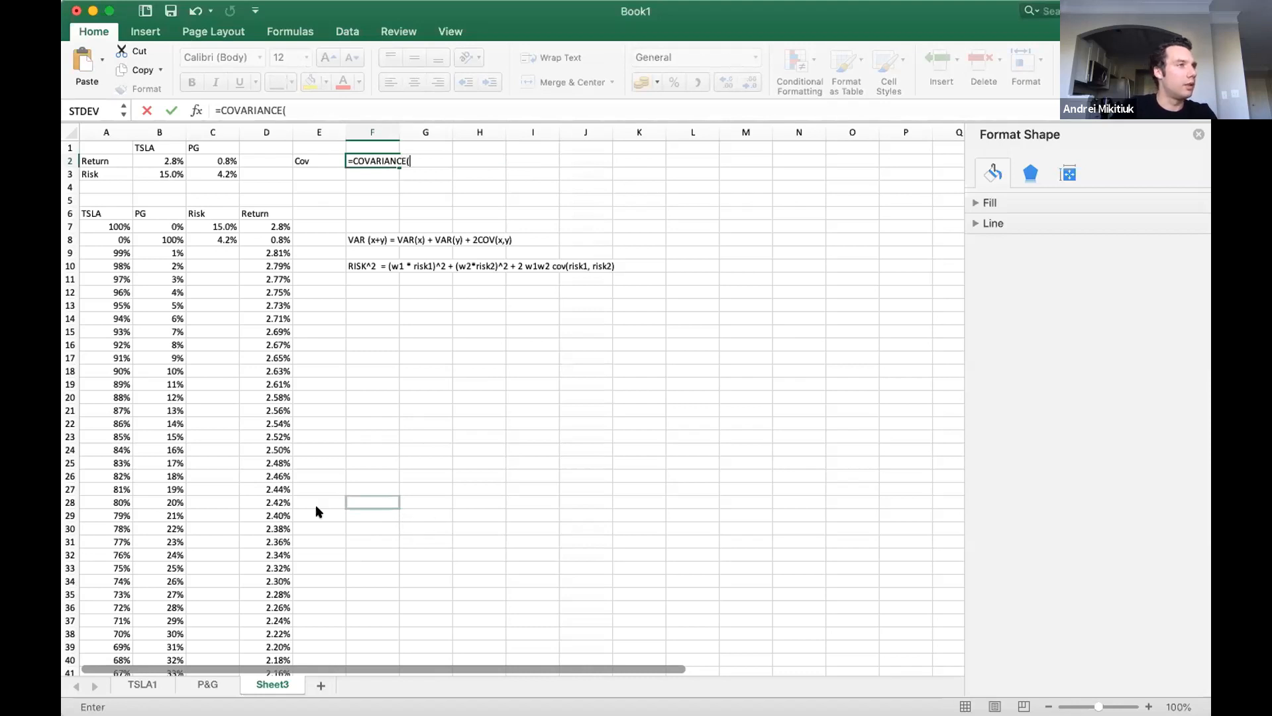
pyautogui.press('super+Tab')
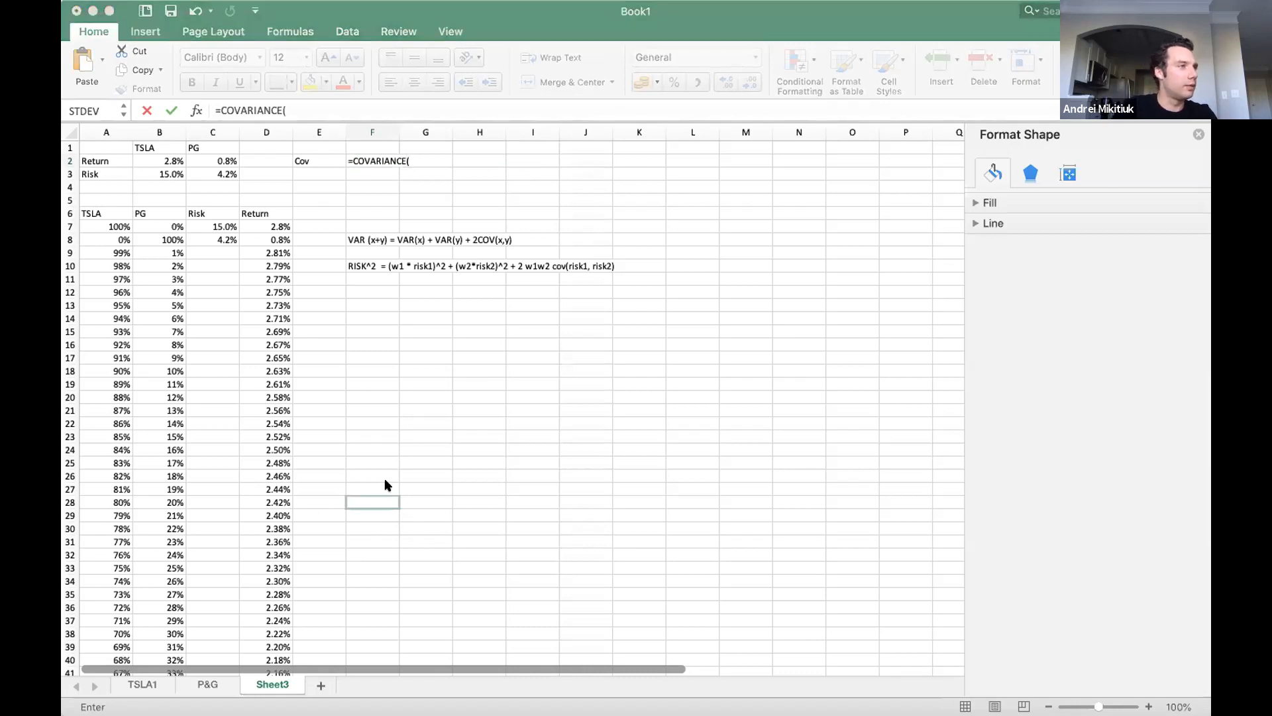
pyautogui.click(458, 536)
pyautogui.press('BackSpace')
pyautogui.press('BackSpace')
pyautogui.press('BackSpace')
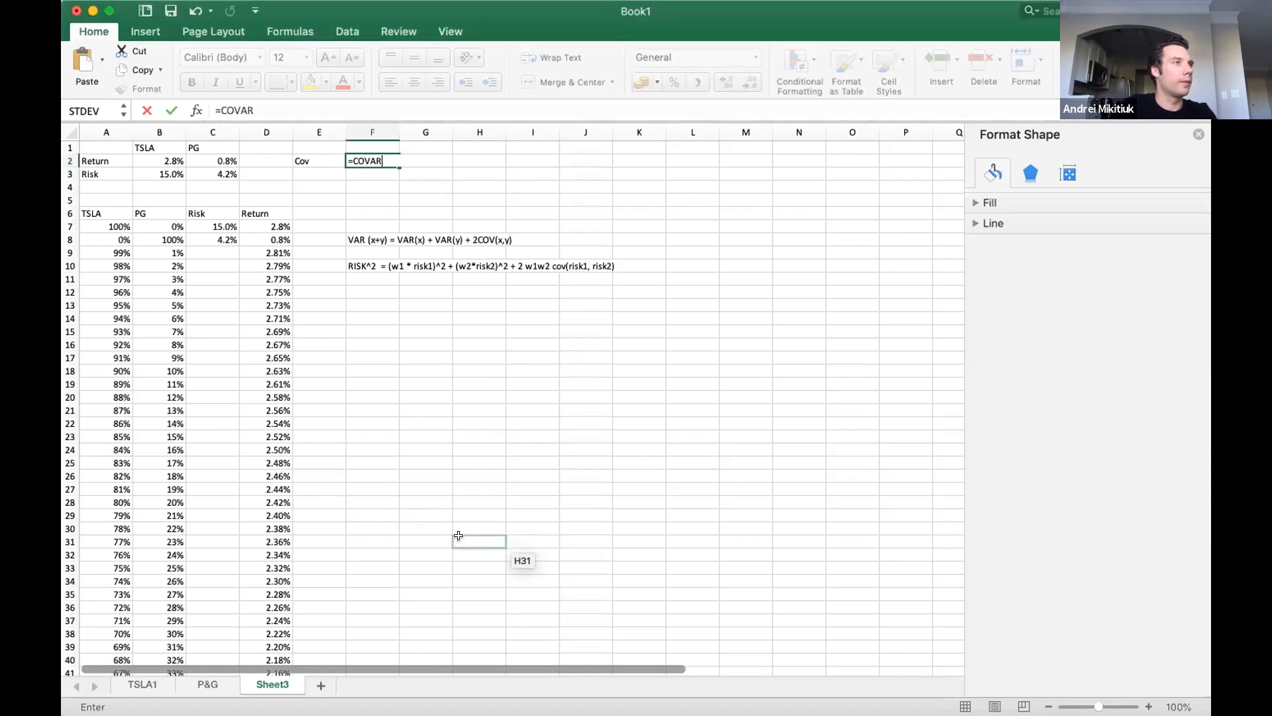
pyautogui.write('(')
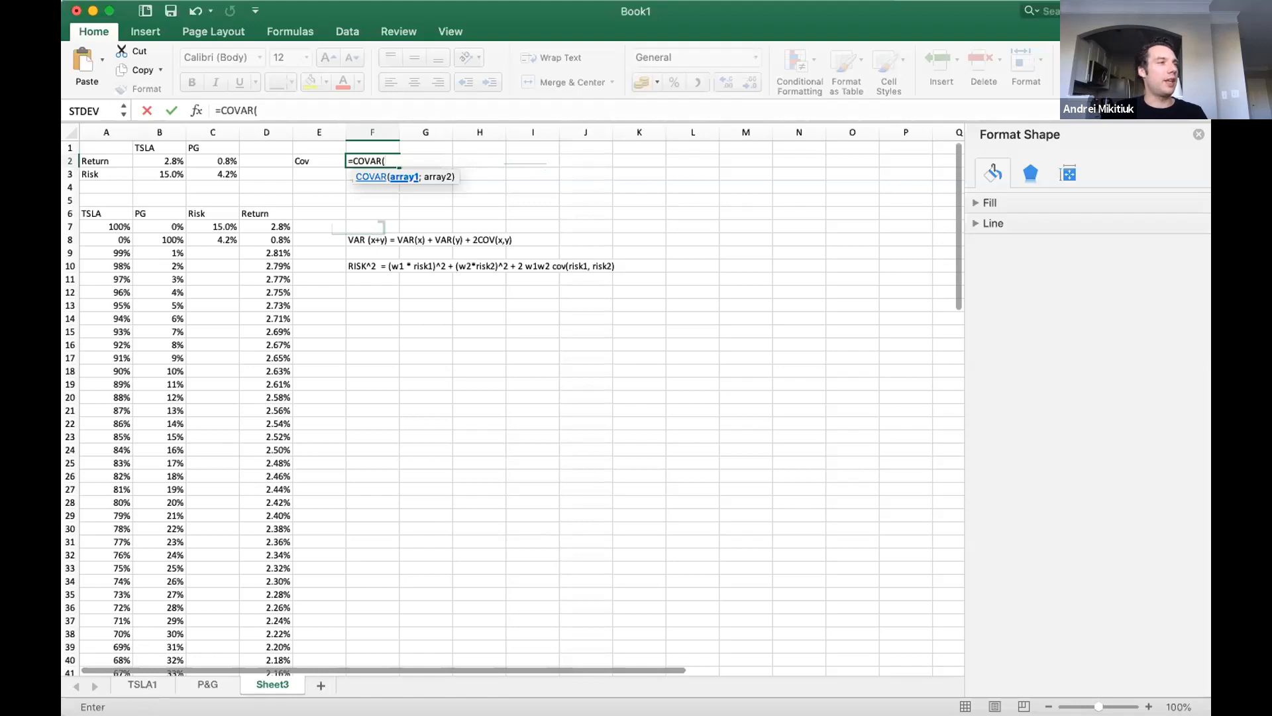
# Complete the F2 covariance formula with the return ranges TSLA1!H3:H61 and 'P&G'!H3:H61.
pyautogui.click(142, 684)
pyautogui.moveTo(482, 173); pyautogui.dragTo(502, 639)
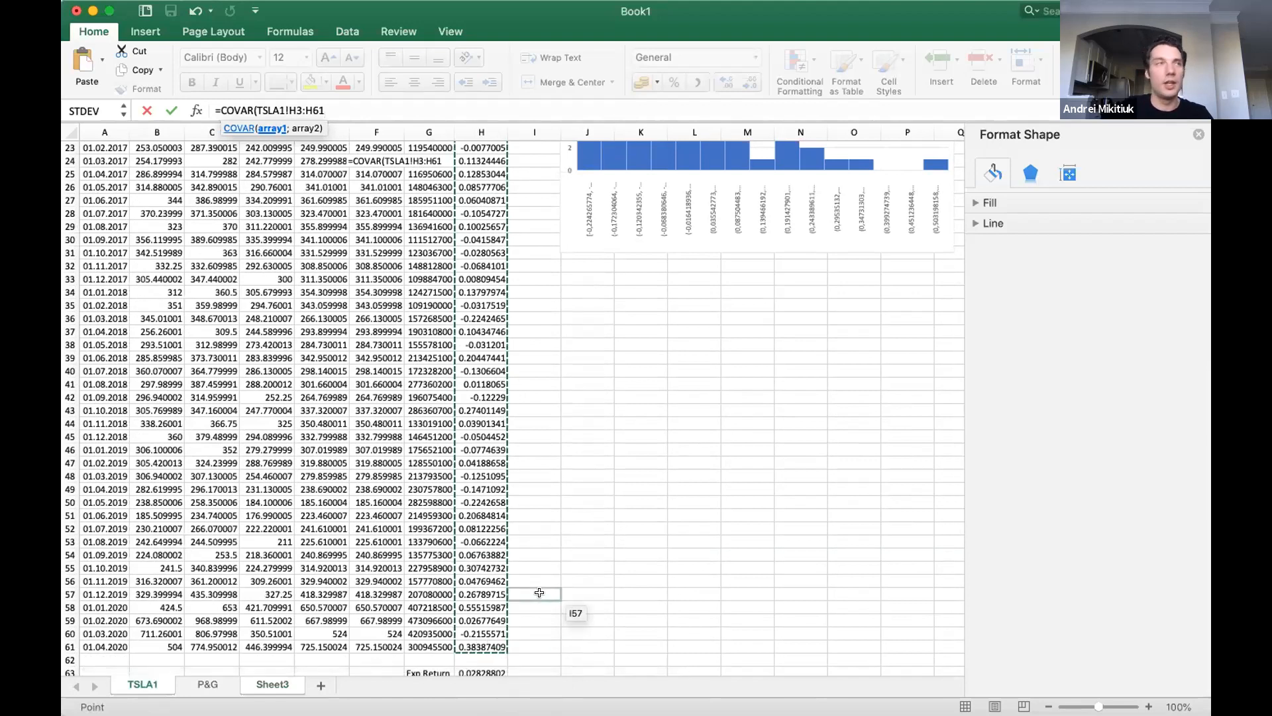
pyautogui.write(';')
pyautogui.click(207, 684)
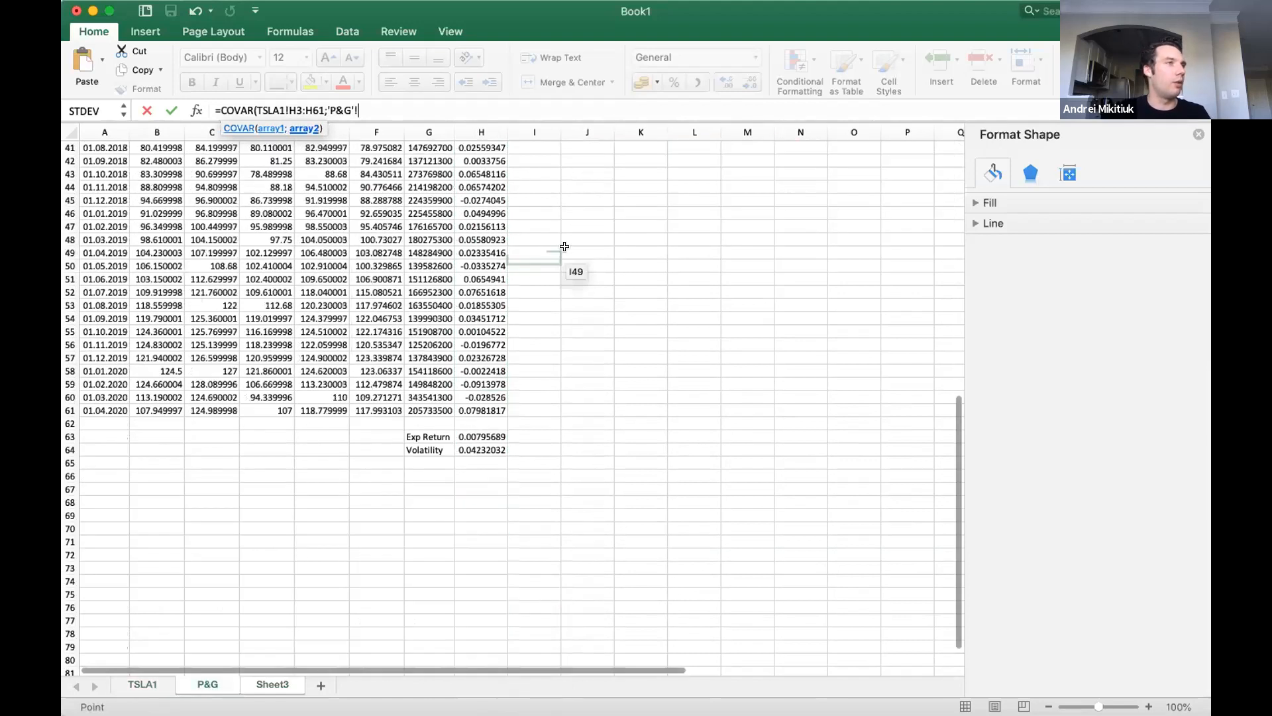
pyautogui.scroll(10, 564, 246)
pyautogui.moveTo(482, 174); pyautogui.dragTo(480, 646)
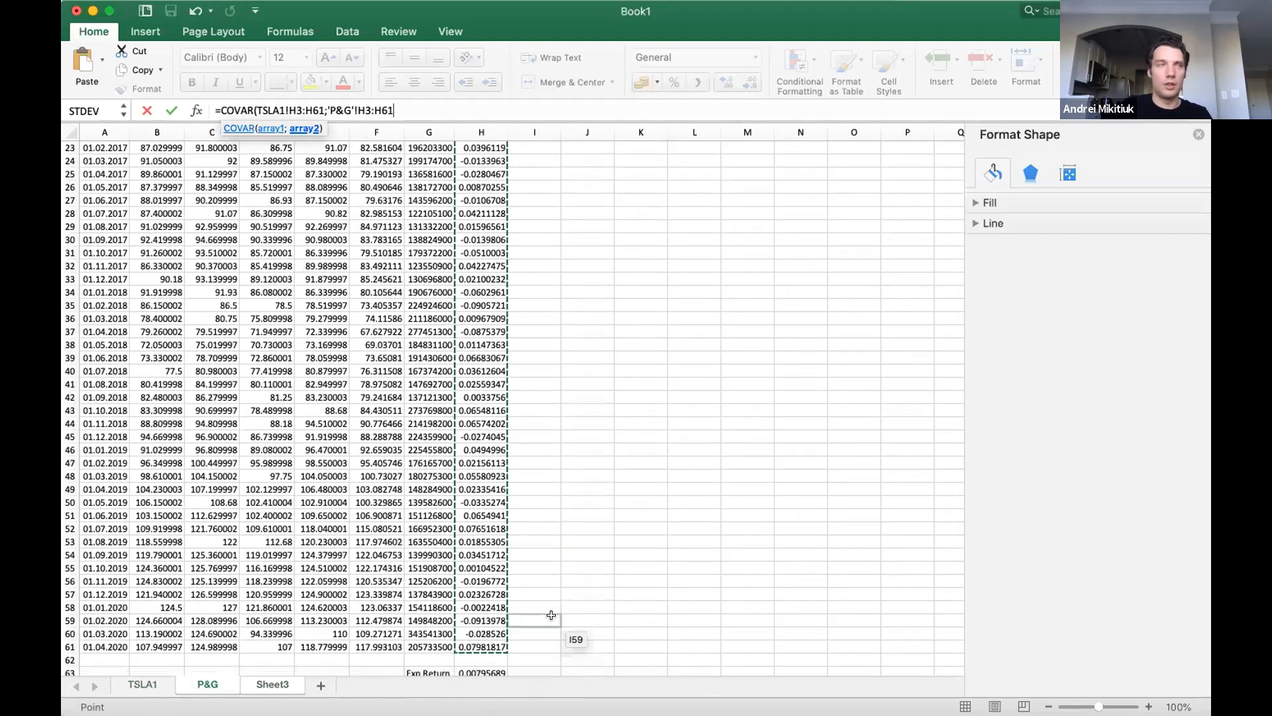
pyautogui.press('Return')
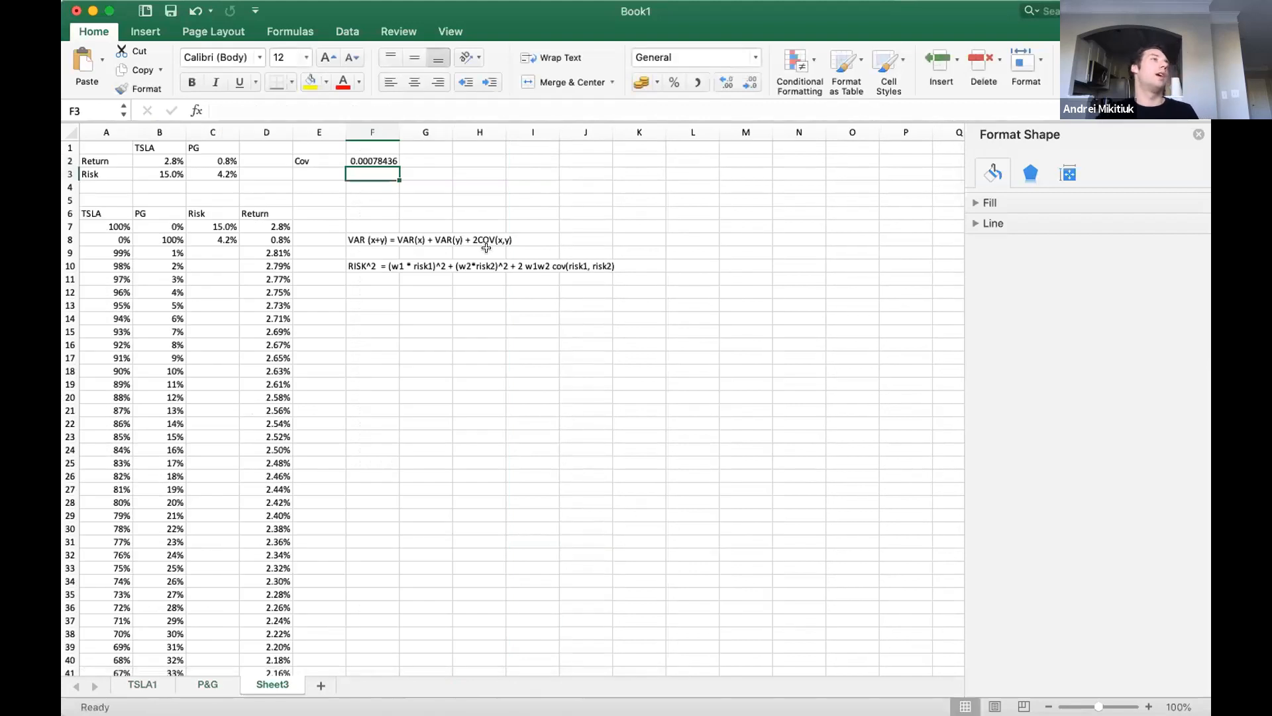
pyautogui.click(360, 161)
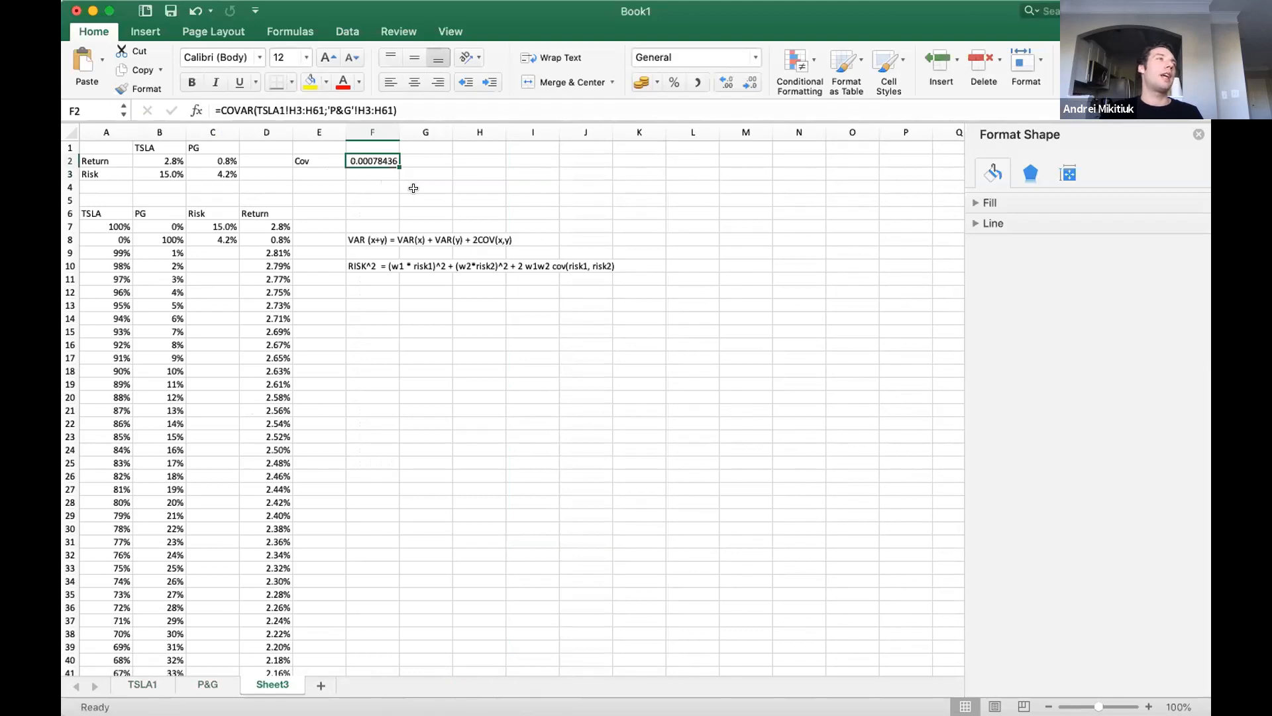
# Add the label Cor in H2, in the same row as the covariance.
pyautogui.press('Down')
pyautogui.press('Left')
pyautogui.press('Up')
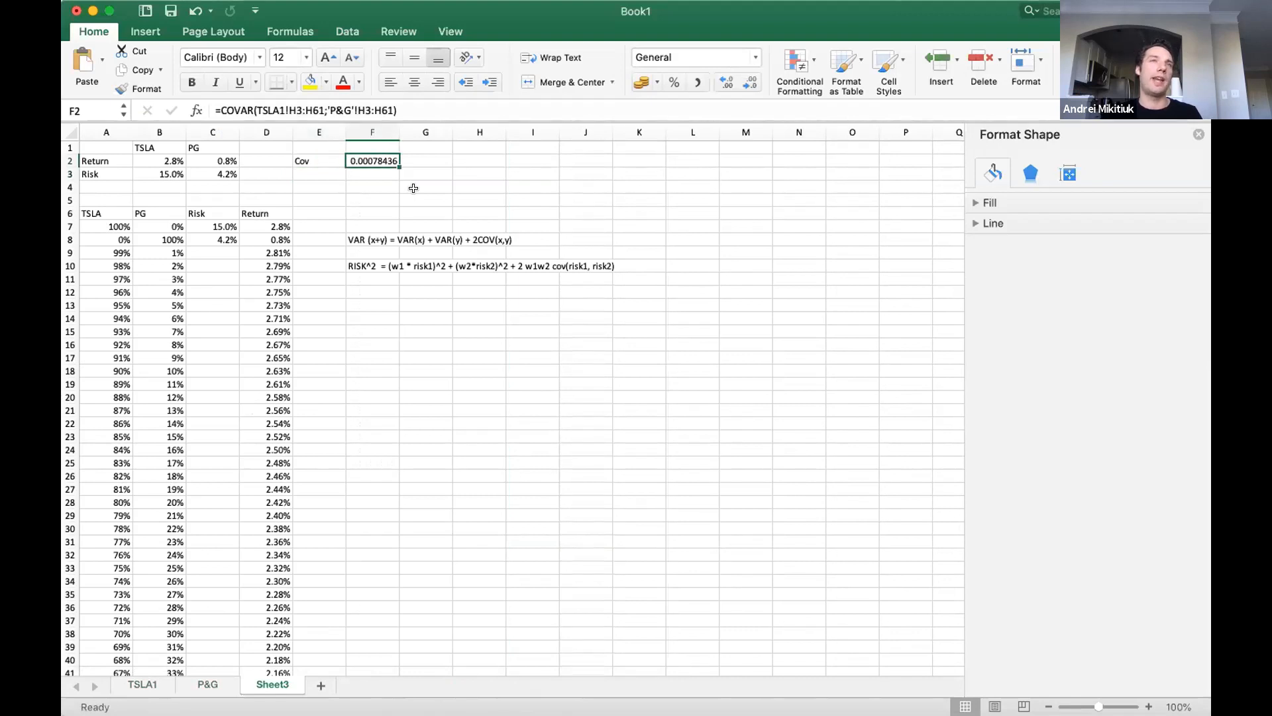
pyautogui.press('Right')
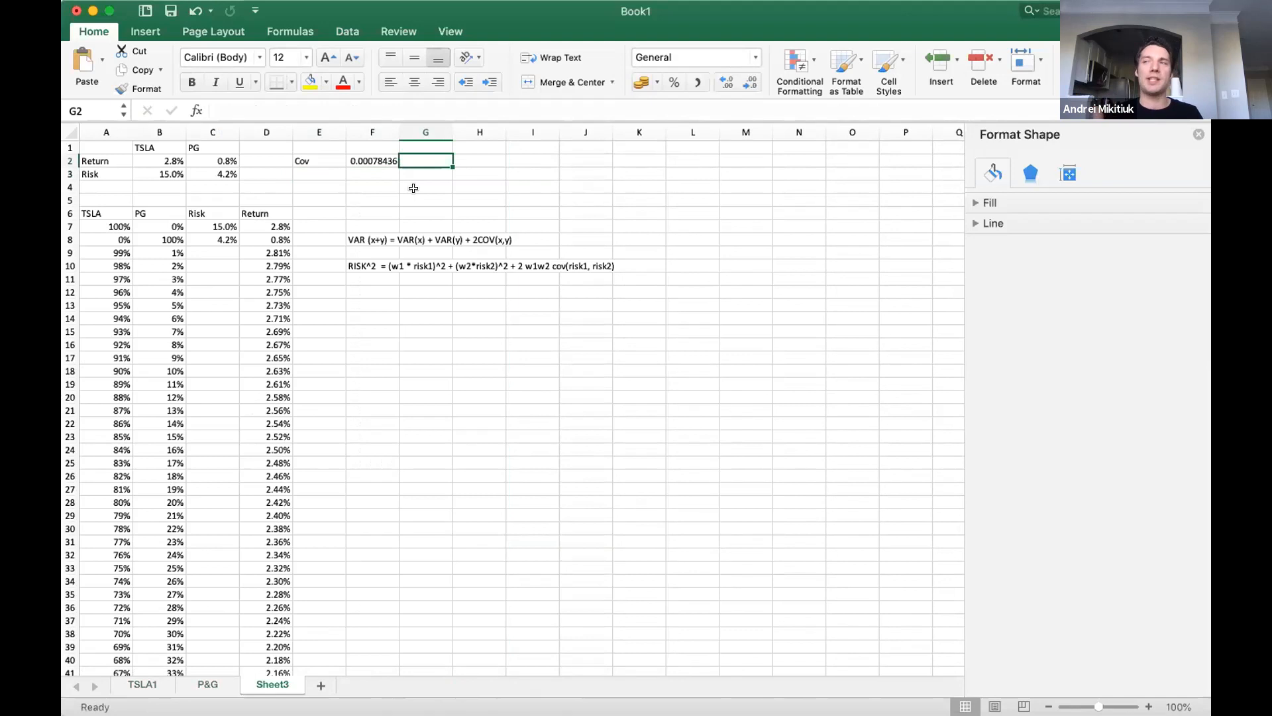
pyautogui.press('Right')
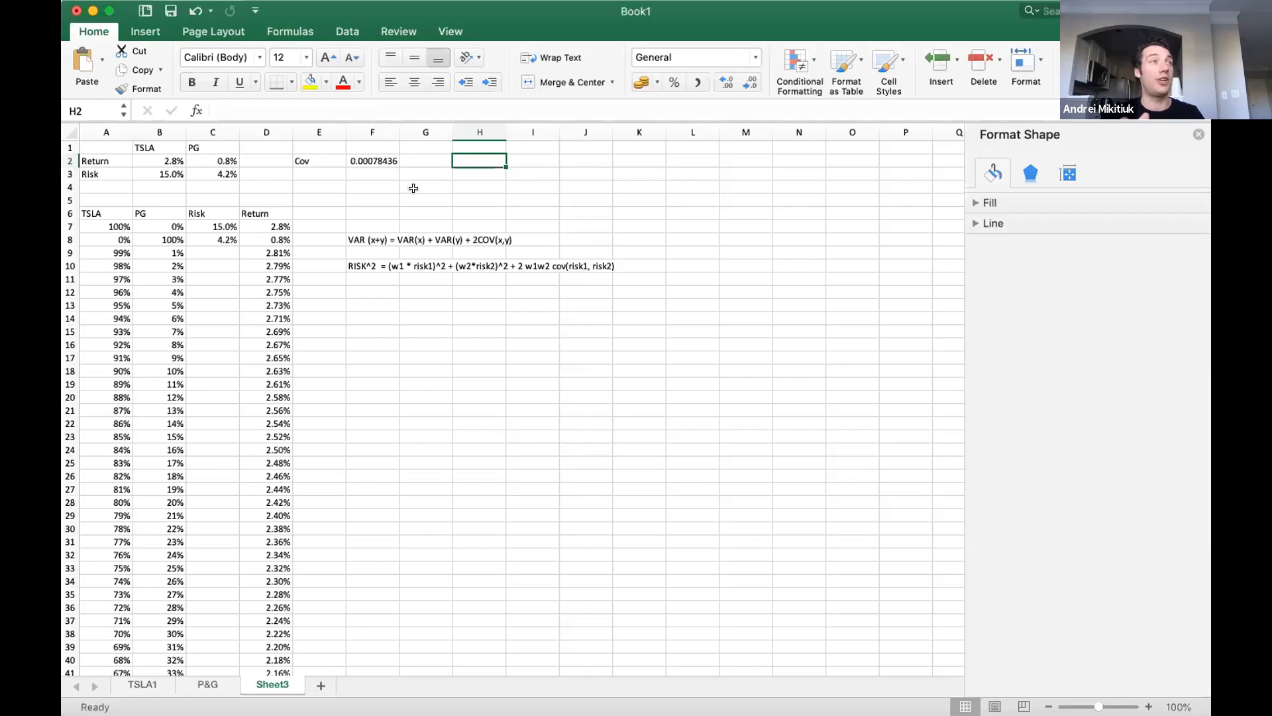
pyautogui.write('Cor')
pyautogui.press('Tab')
# Calculate the correlation in I2 by dividing the covariance by the product of both risks, =F2/(B3*C3).
pyautogui.write('=')
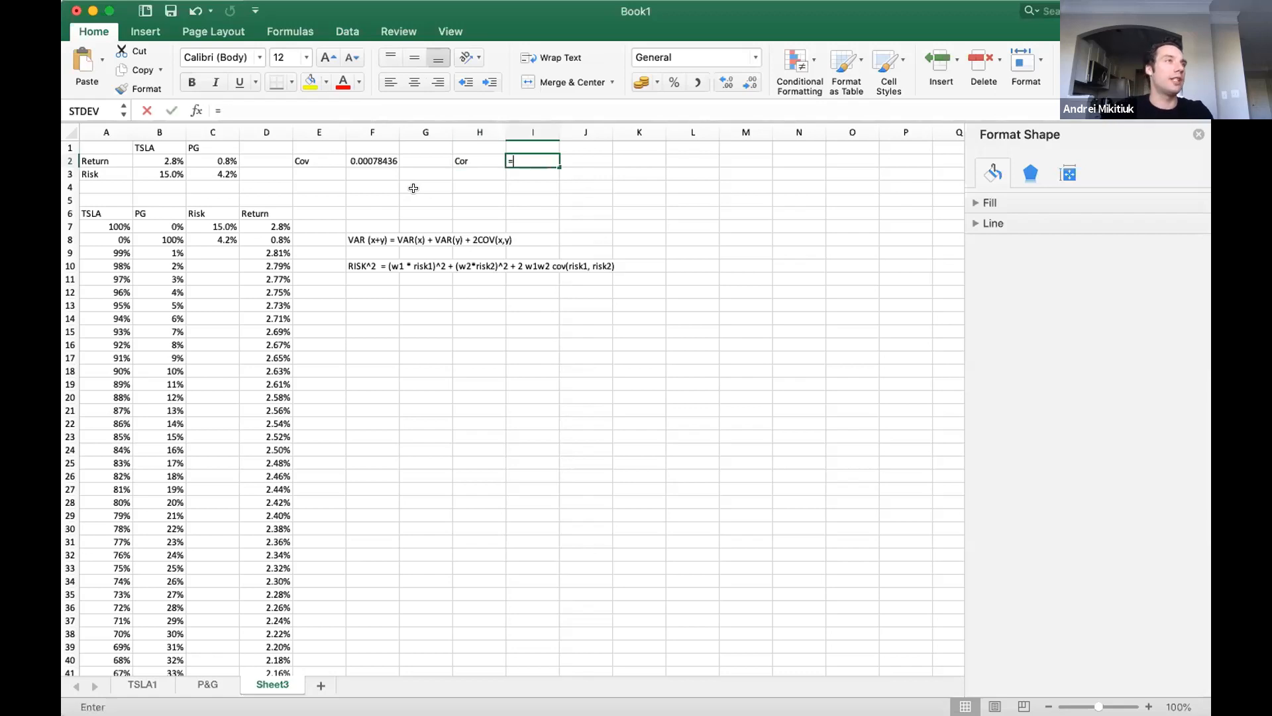
pyautogui.press('Left')
pyautogui.press('Left')
pyautogui.press('Left')
pyautogui.write('/(')
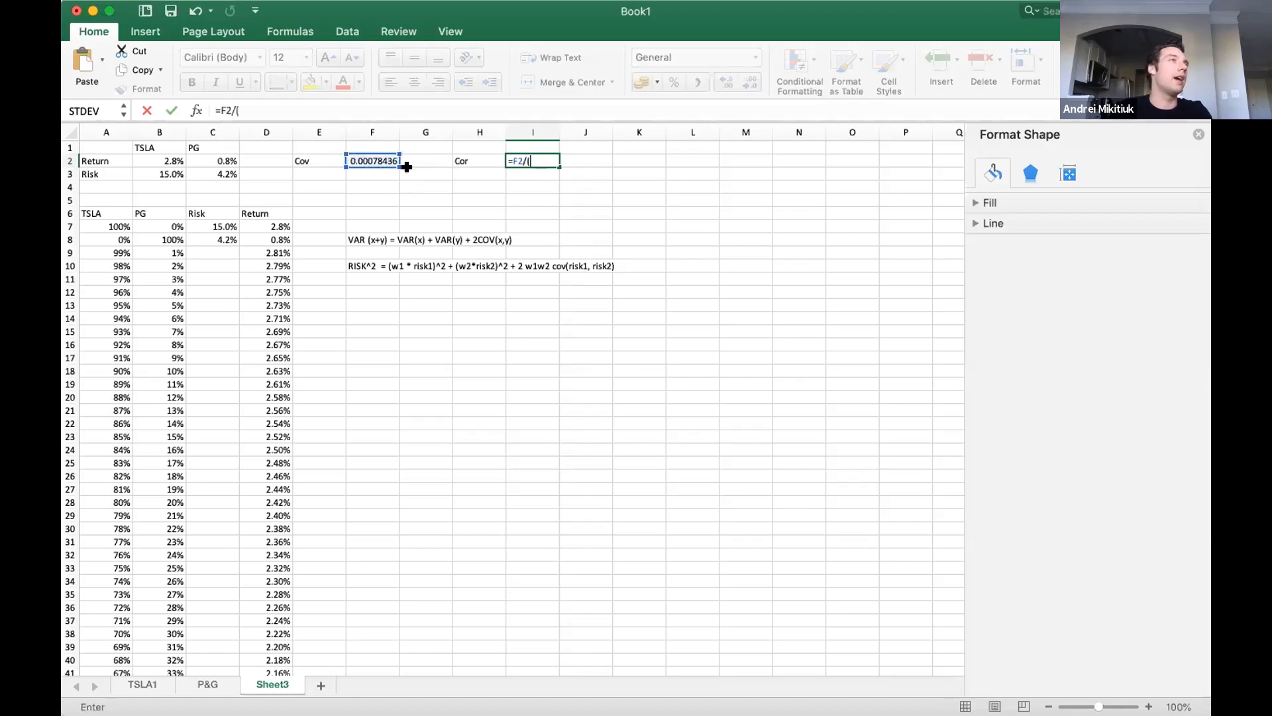
pyautogui.click(164, 171)
pyautogui.write('*')
pyautogui.click(219, 172)
pyautogui.write(')')
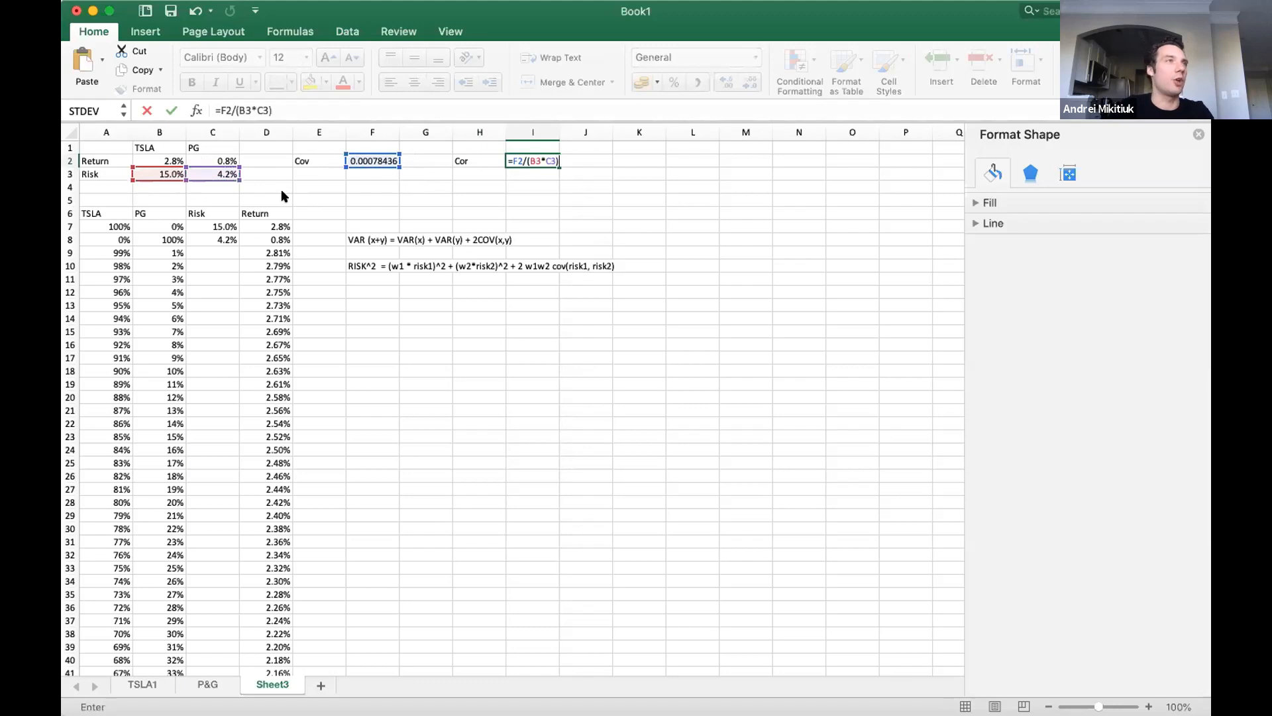
pyautogui.press('Return')
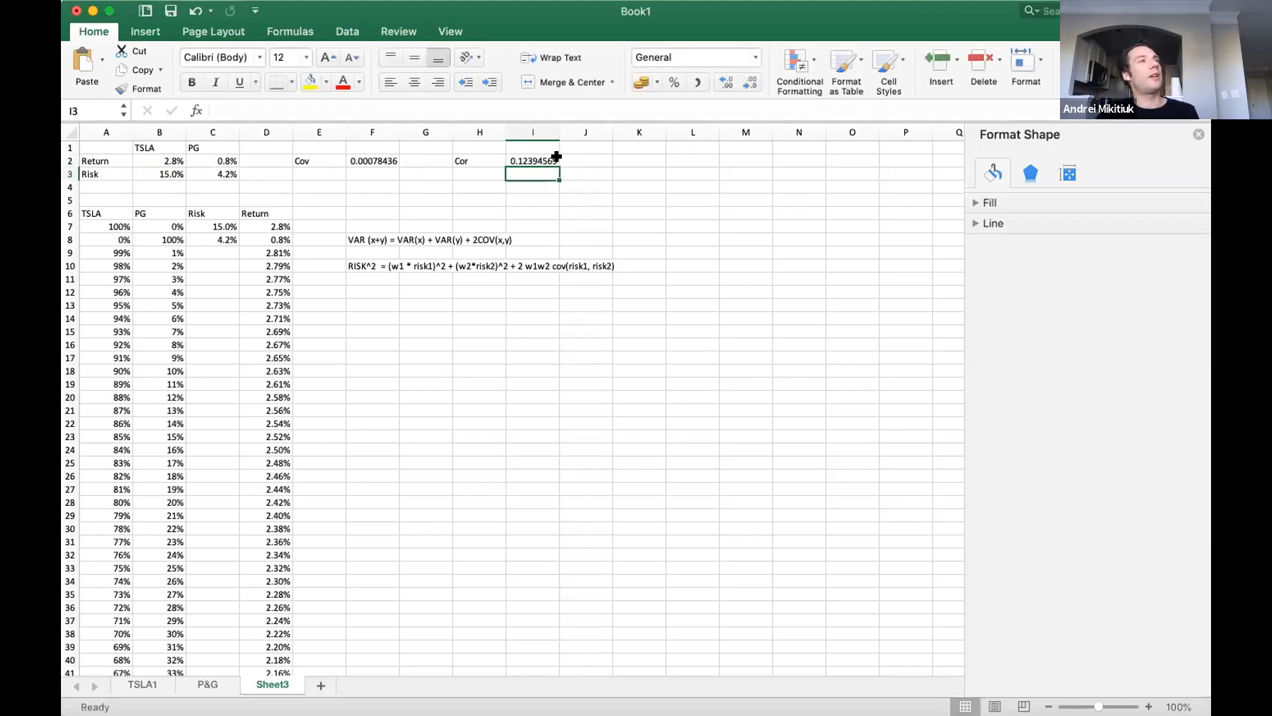
pyautogui.click(511, 163)
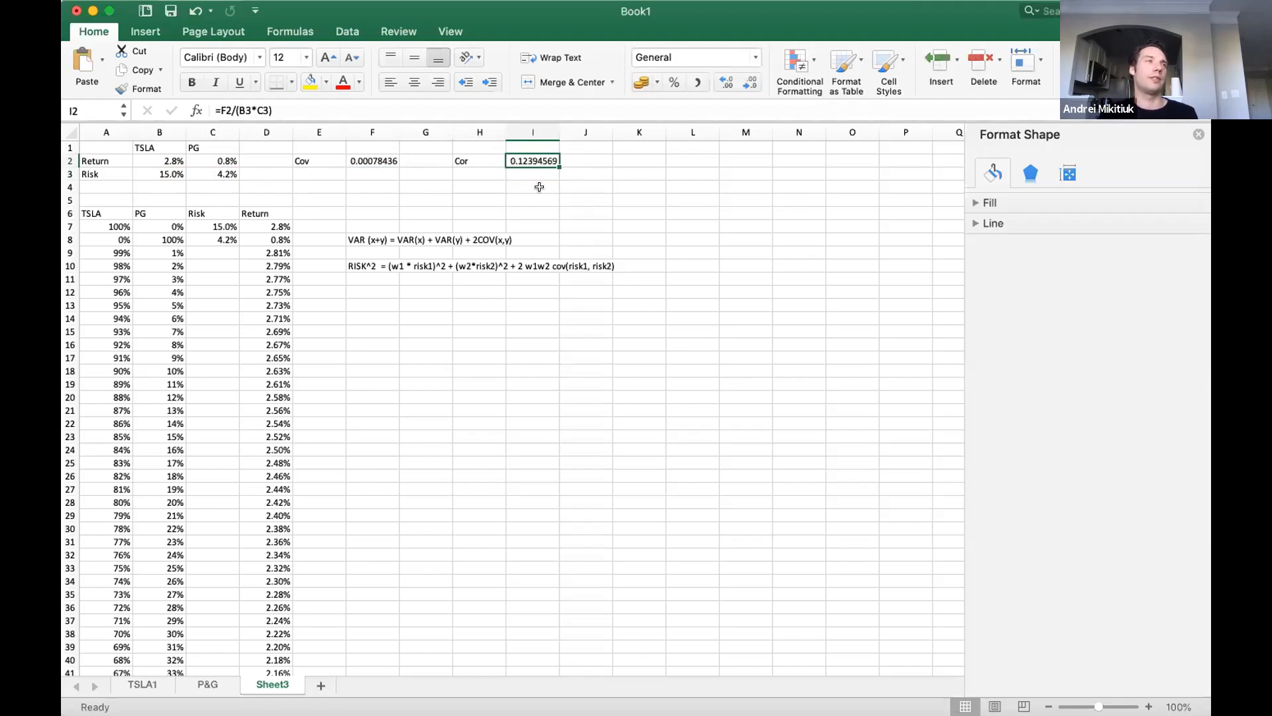
pyautogui.press('Down')
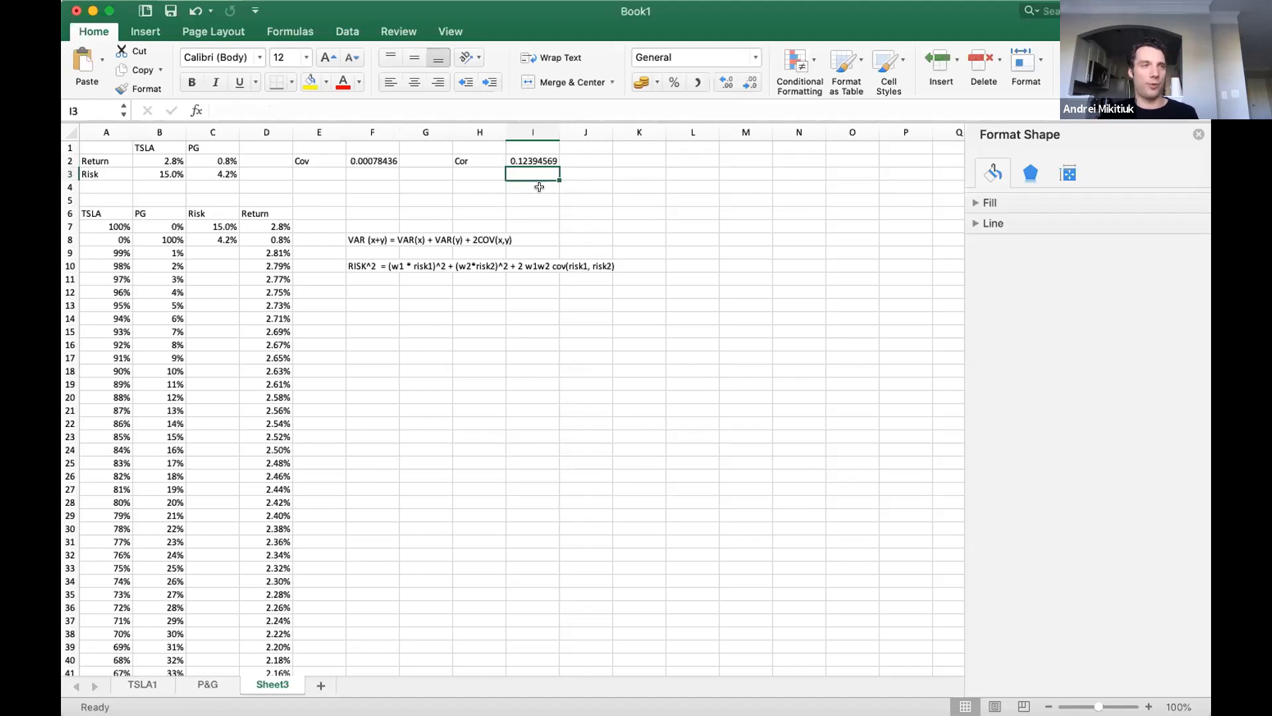
pyautogui.click(223, 255)
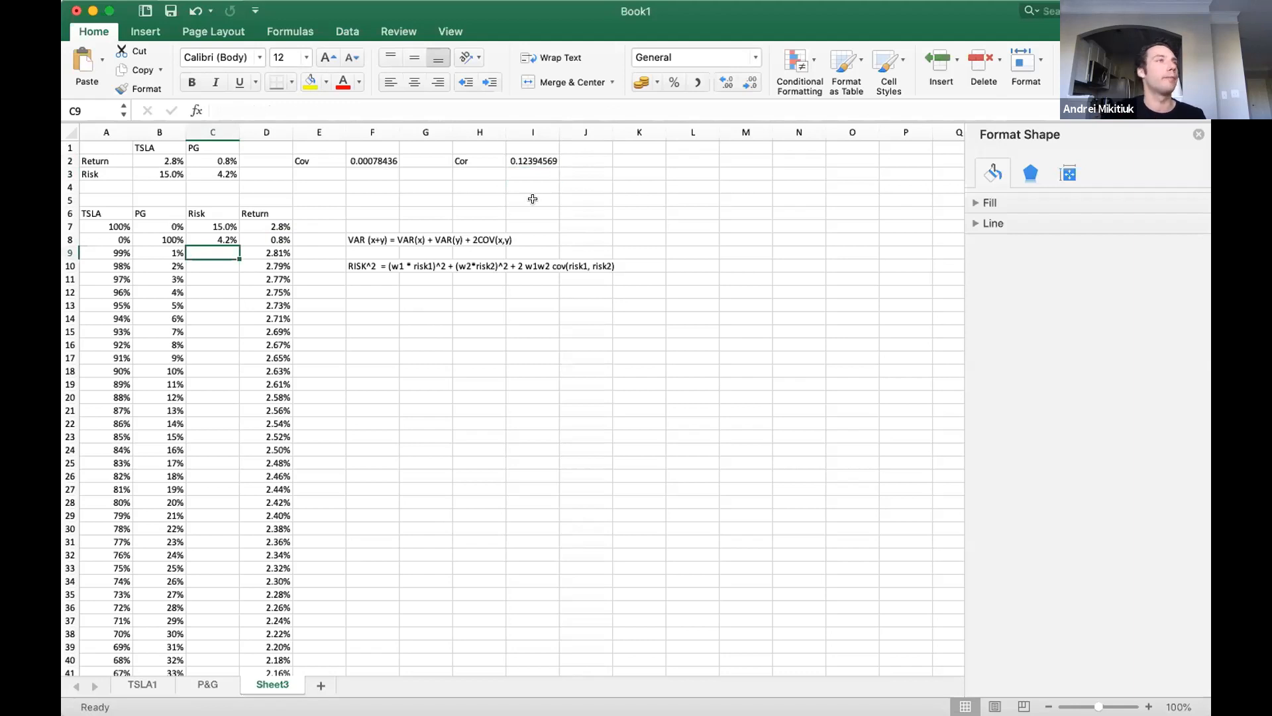
pyautogui.click(535, 159)
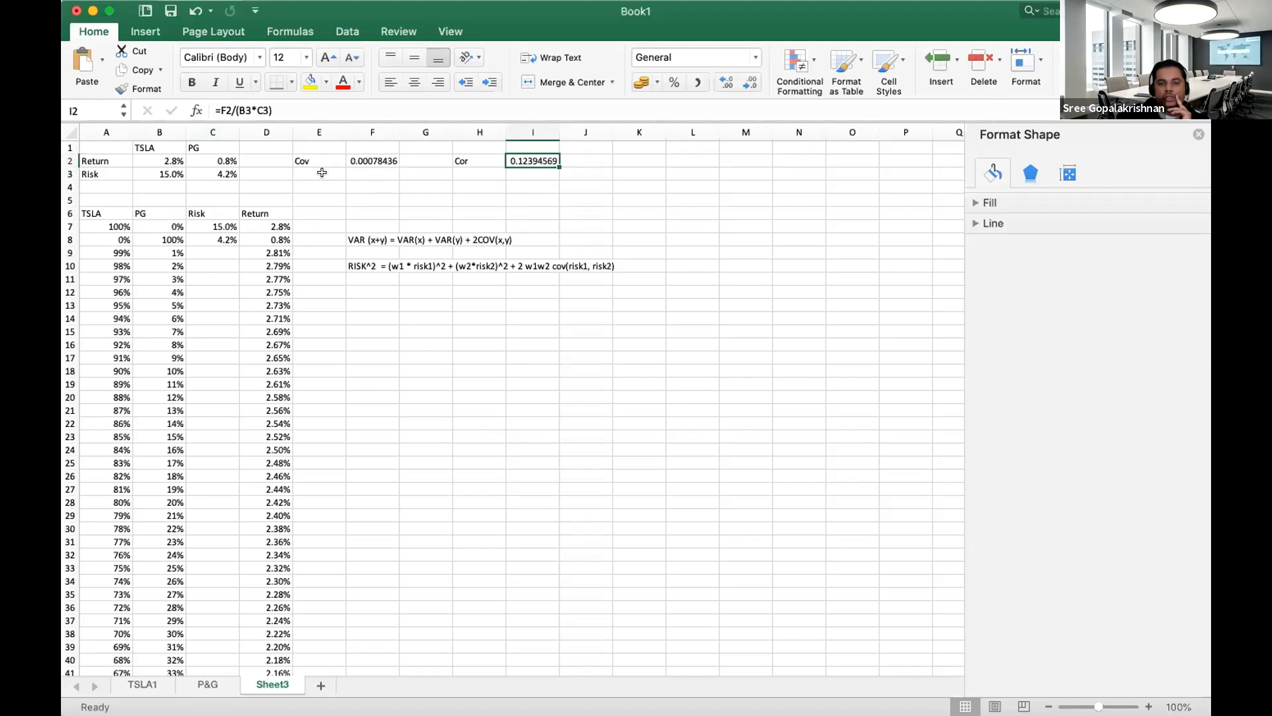
# Begin a CORREL formula in I3, directly below the manually calculated correlation.
pyautogui.click(449, 173)
pyautogui.press('Right')
pyautogui.write('=COR')
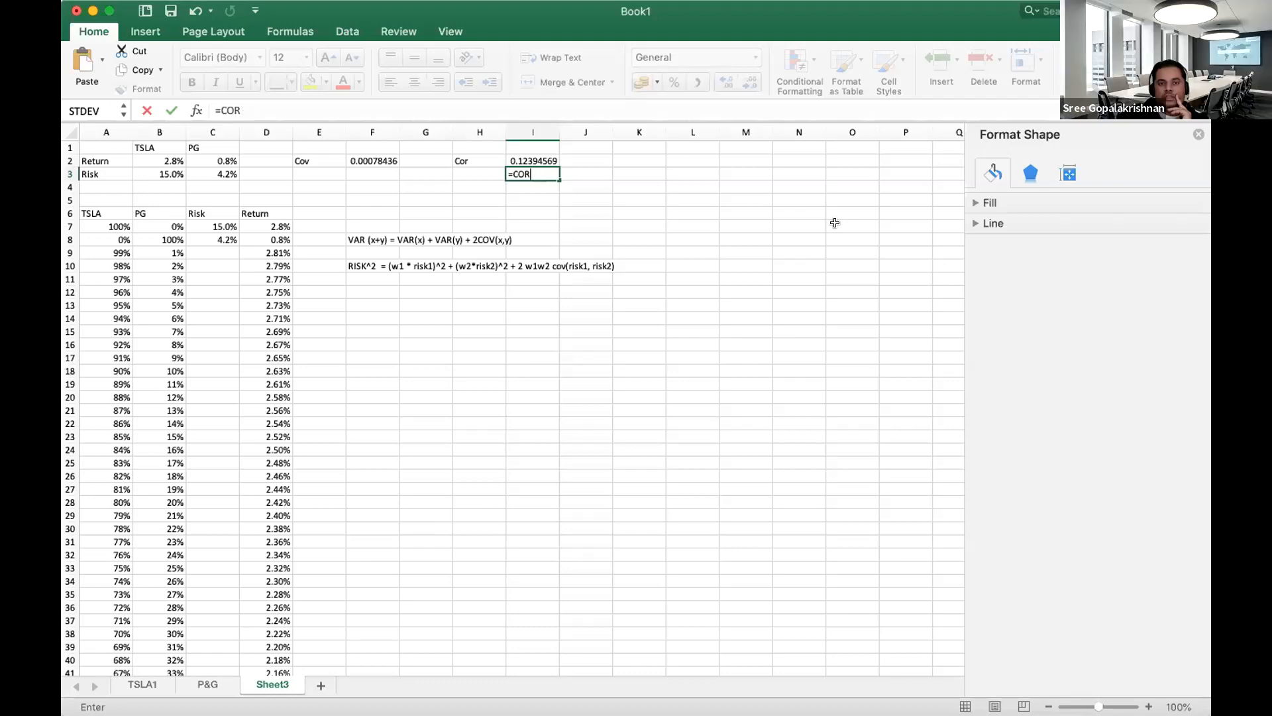
pyautogui.write('EL(')
pyautogui.press('BackSpace')
pyautogui.press('BackSpace')
pyautogui.press('BackSpace')
pyautogui.write('REL(')
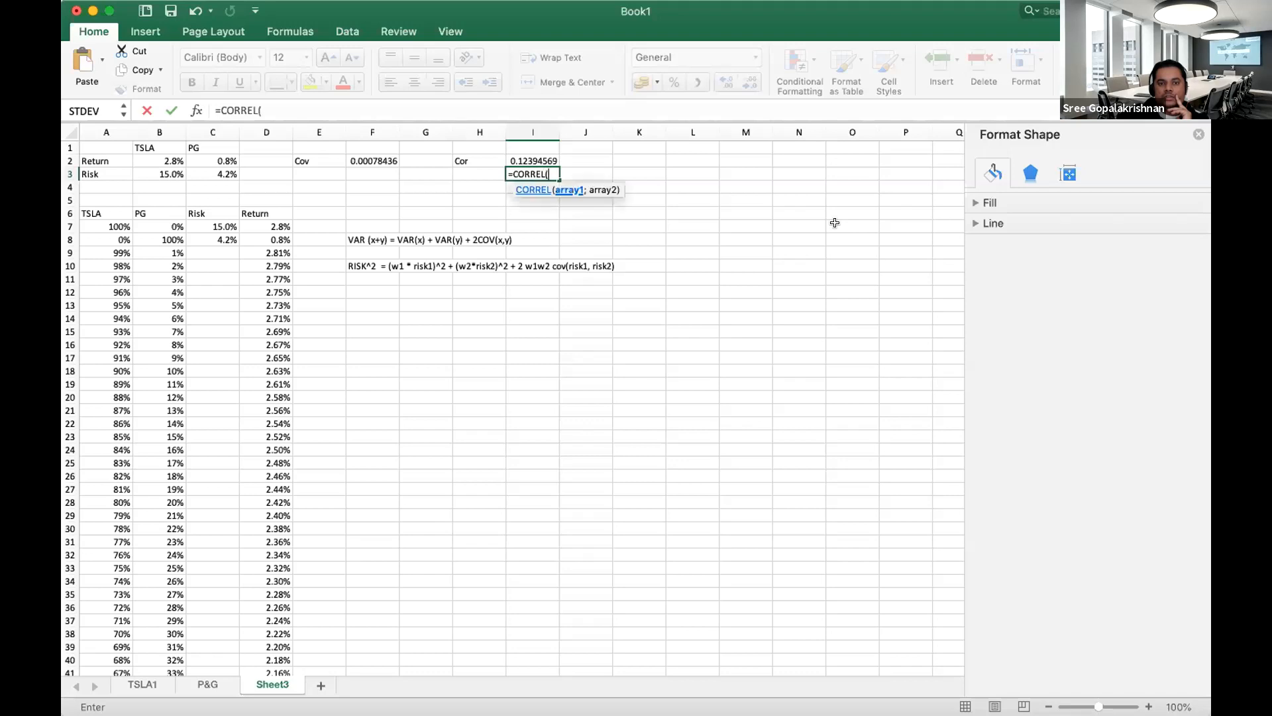
# Complete the I3 correlation formula with the return ranges TSLA1!H3:H61 and 'P&G'!H3:H61.
pyautogui.click(143, 684)
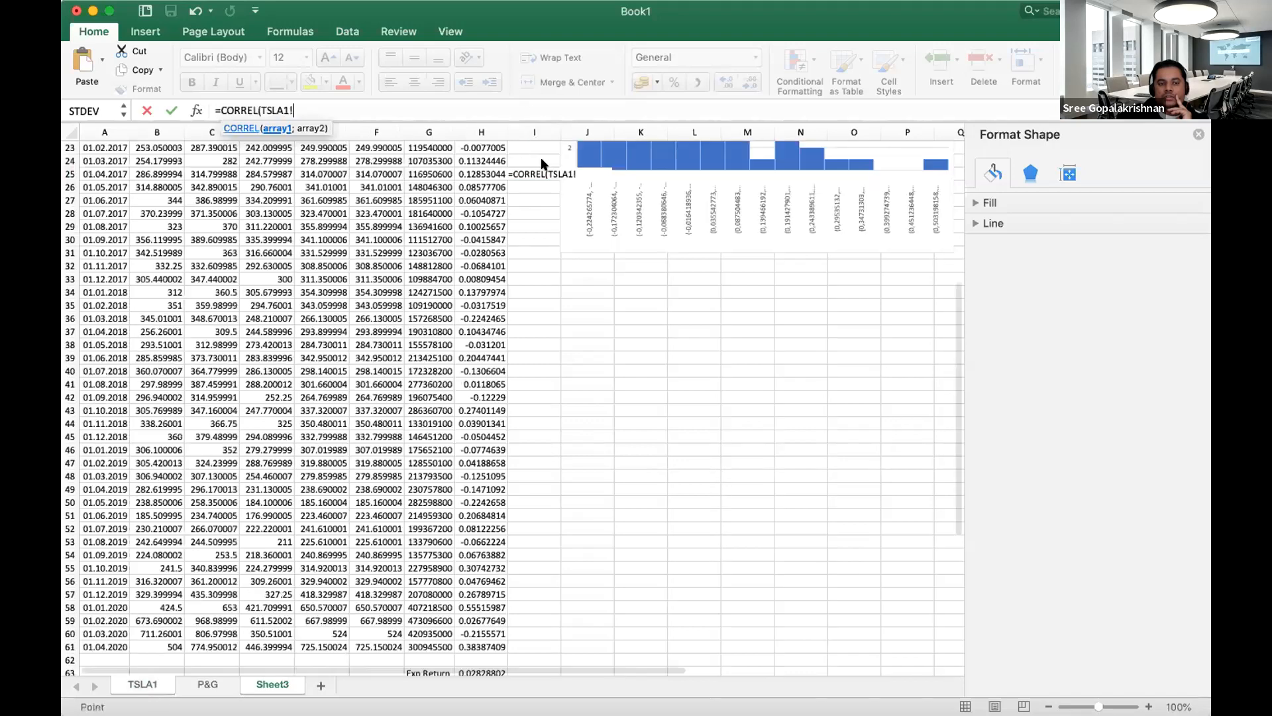
pyautogui.scroll(10, 503, 237)
pyautogui.moveTo(465, 176); pyautogui.dragTo(483, 620)
pyautogui.write(';')
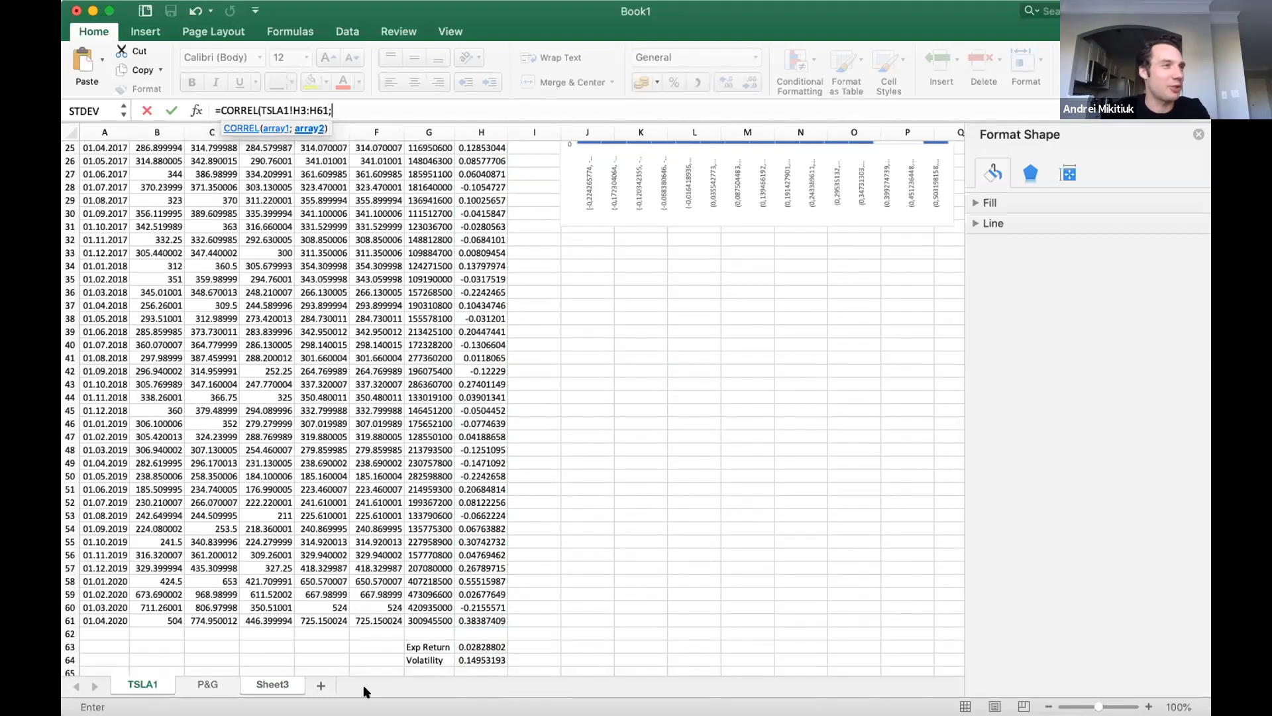
pyautogui.click(207, 684)
pyautogui.scroll(10, 492, 239)
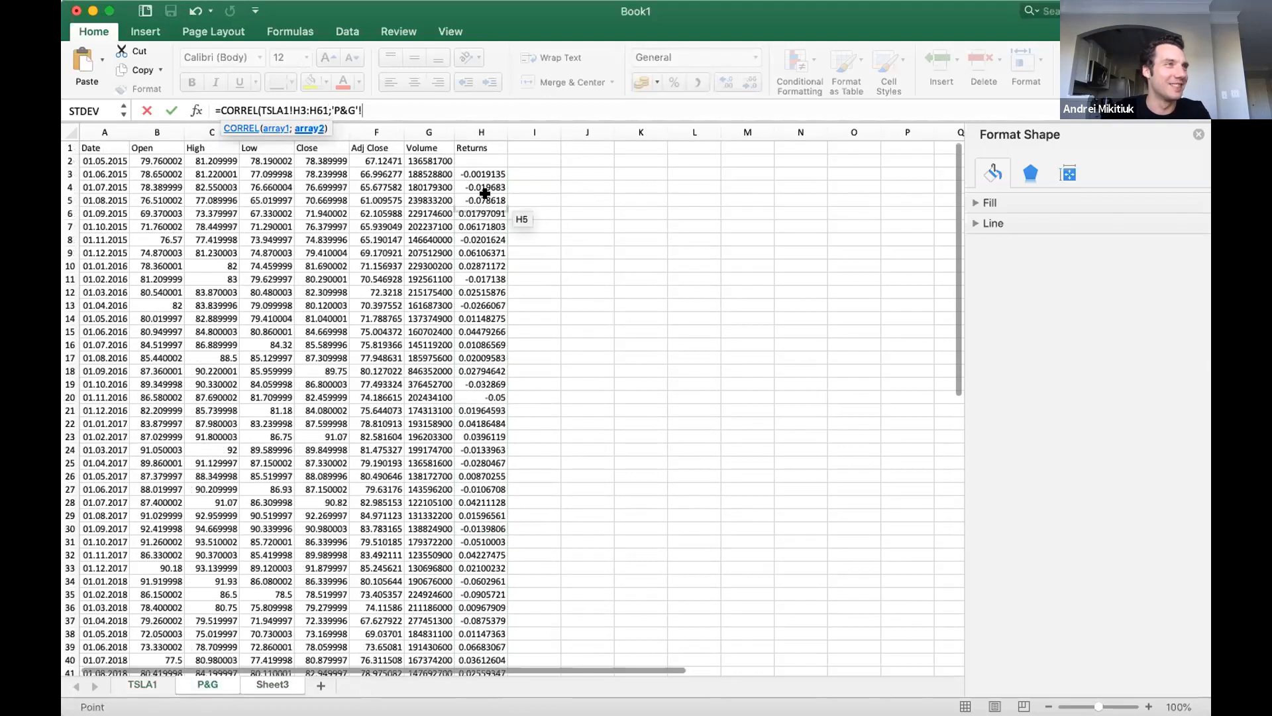
pyautogui.moveTo(485, 174); pyautogui.dragTo(486, 649)
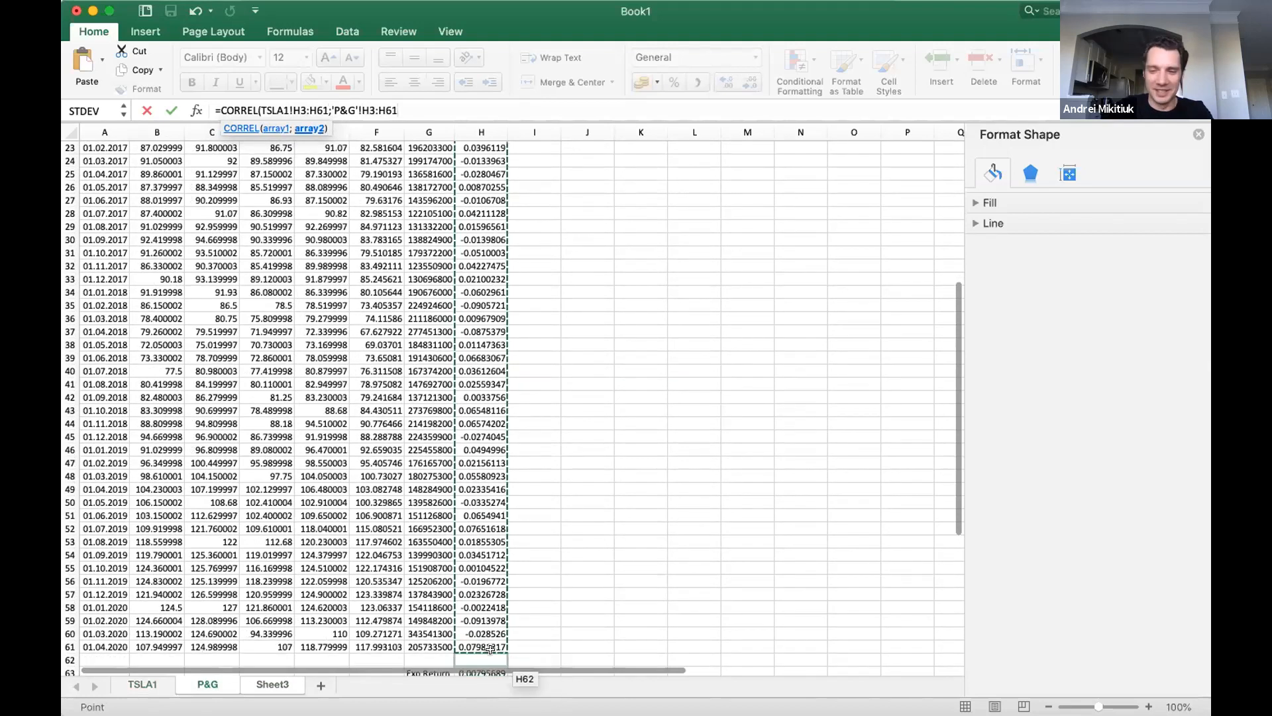
pyautogui.write(')')
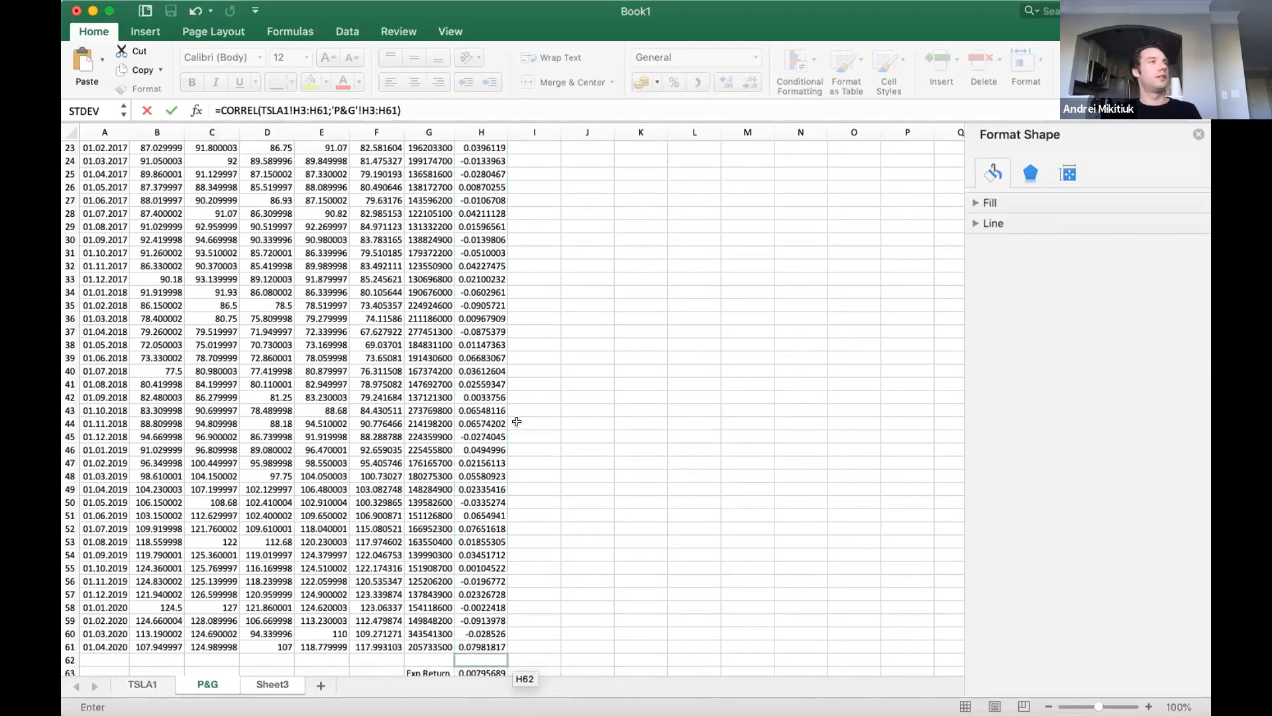
pyautogui.press('Return')
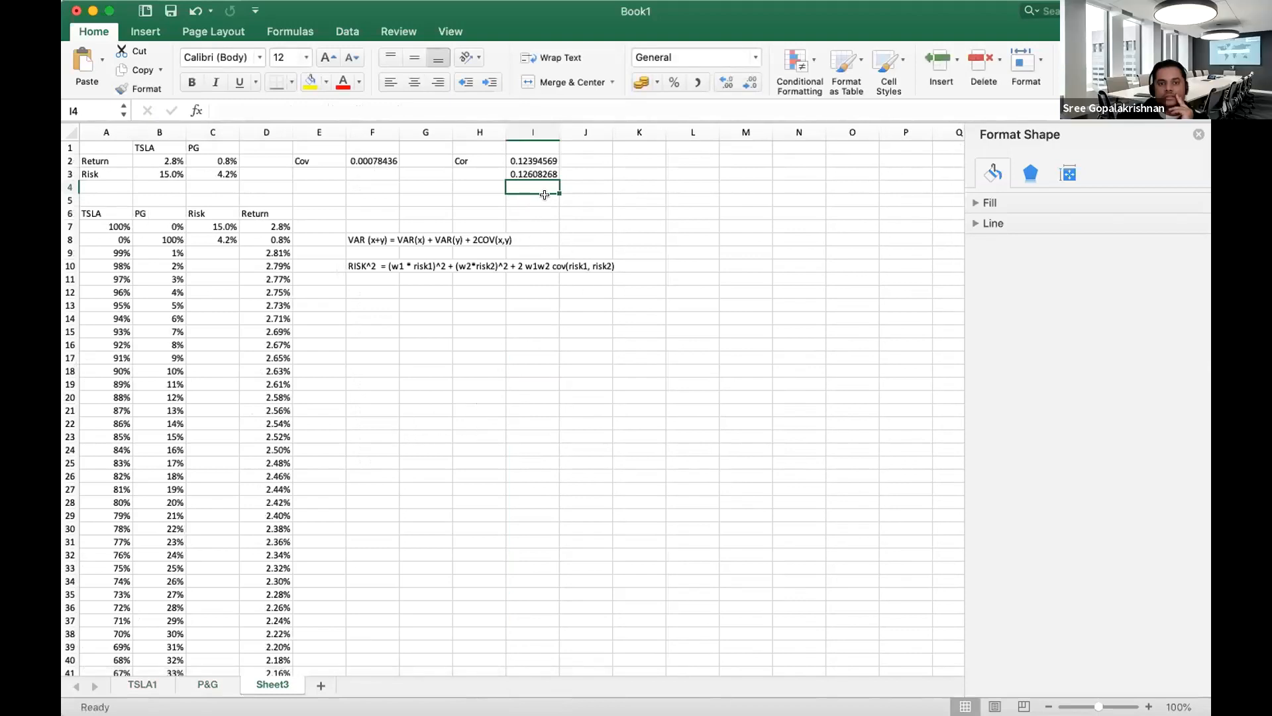
# Compare the formulas behind the two correlation values in I2 and I3 on Sheet3.
pyautogui.click(205, 685)
pyautogui.click(258, 689)
pyautogui.doubleClick(545, 173)
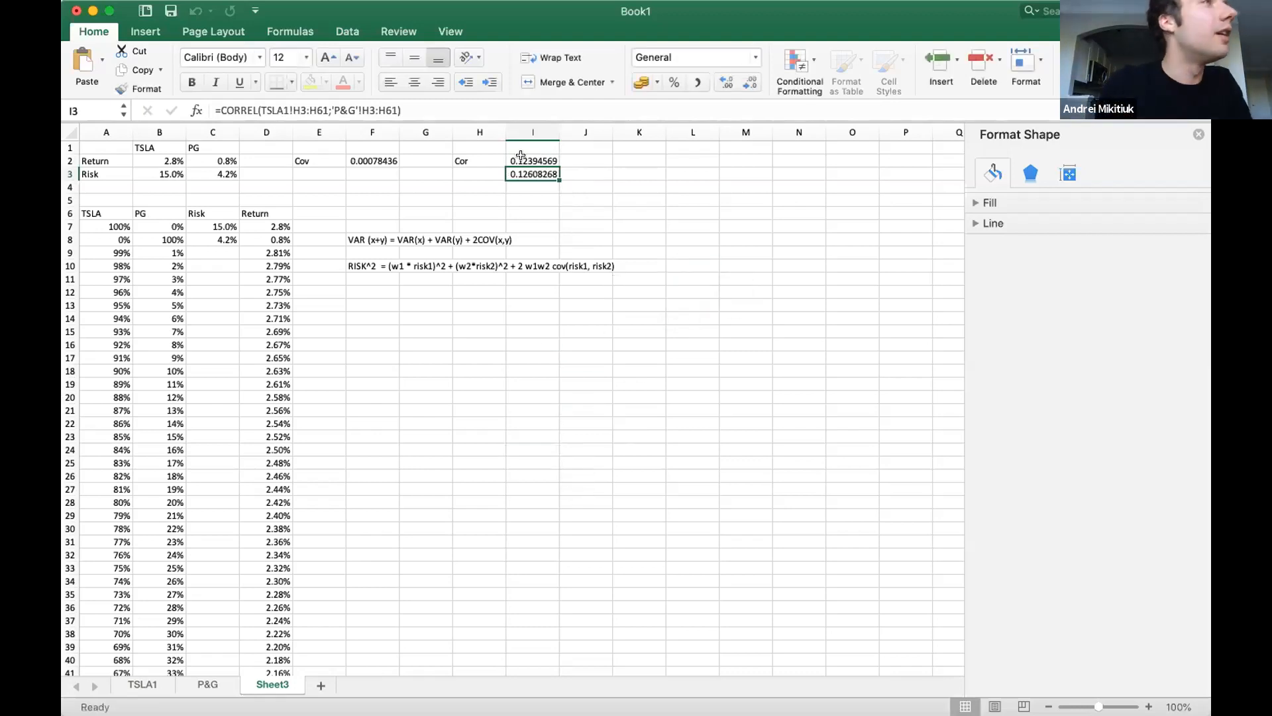
pyautogui.doubleClick(548, 159)
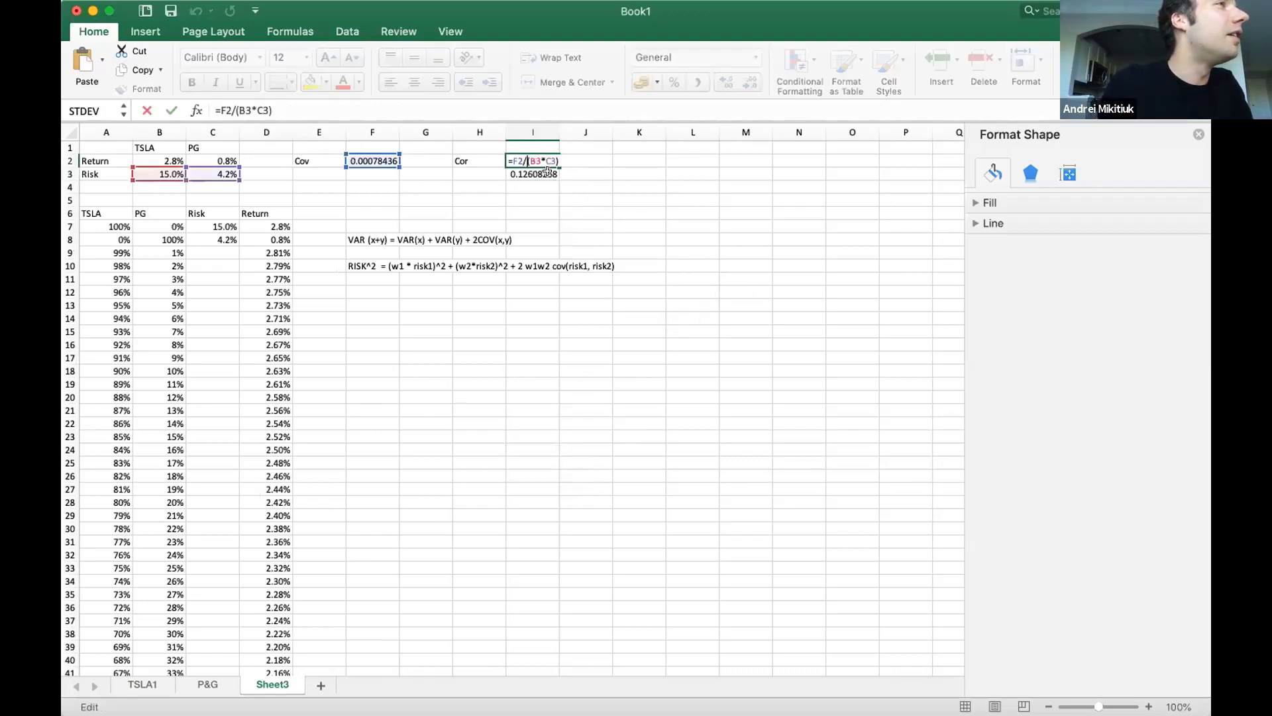
pyautogui.press('Escape')
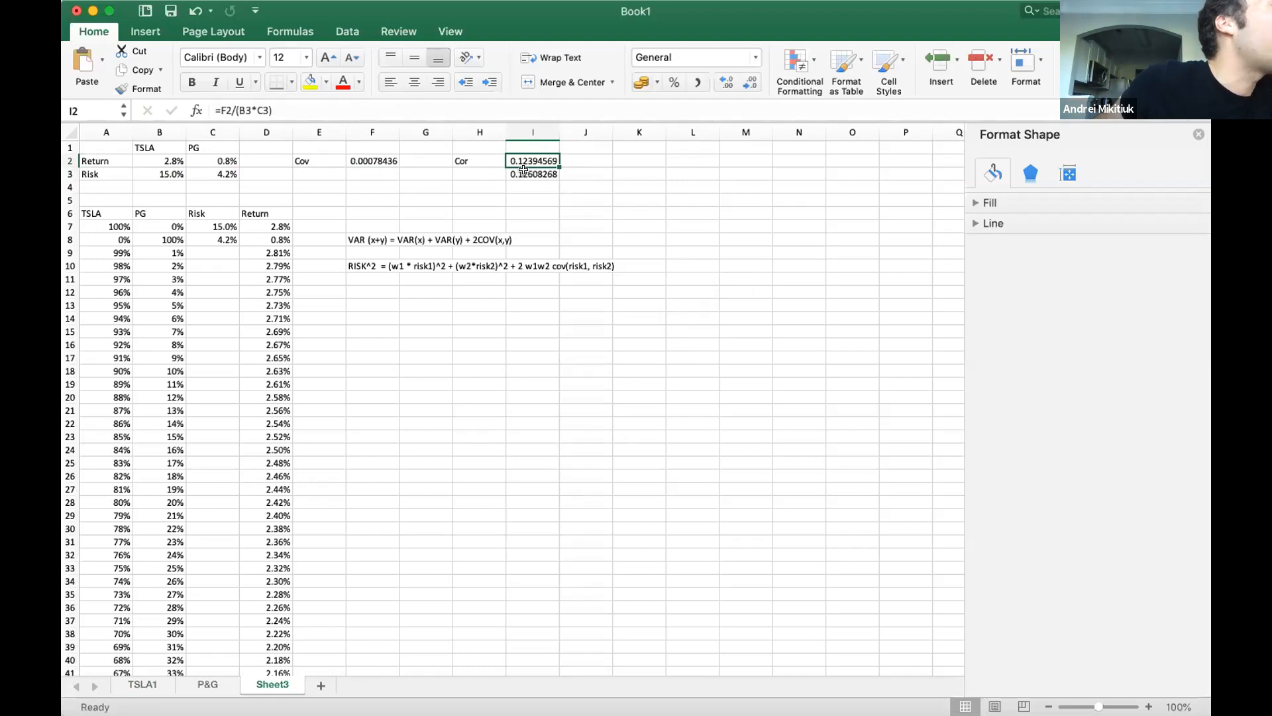
pyautogui.doubleClick(524, 171)
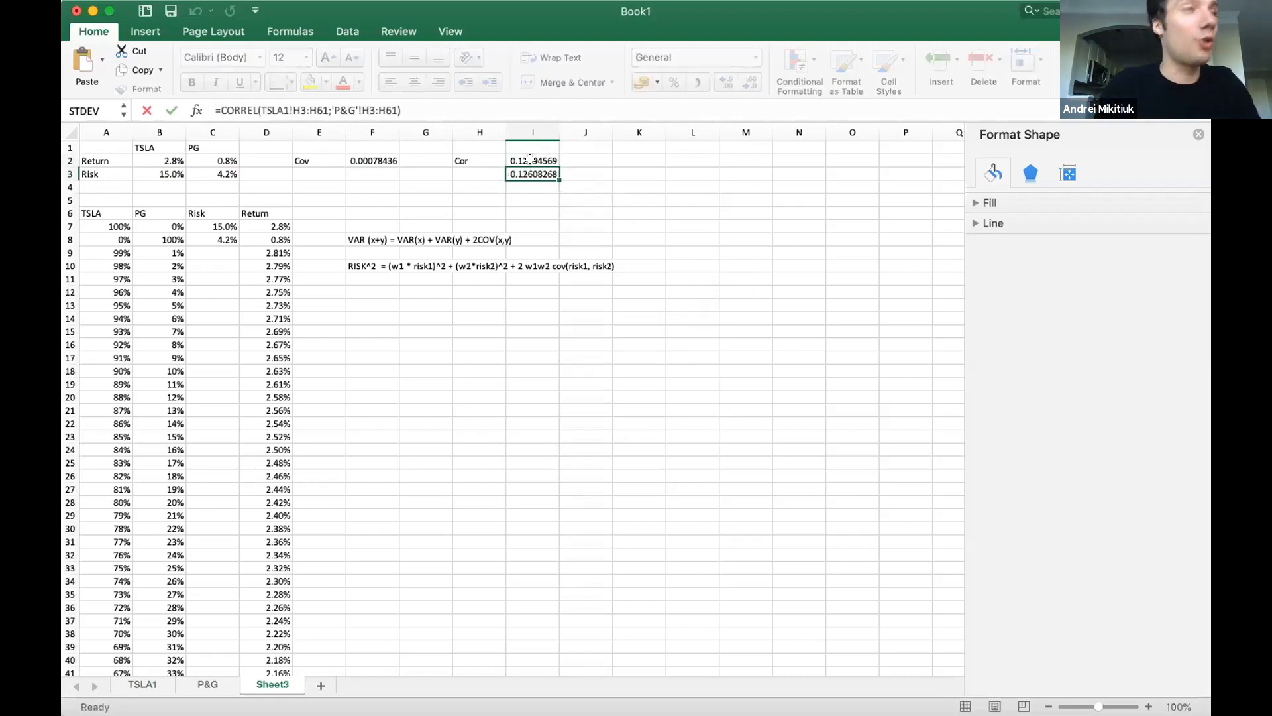
pyautogui.press('Escape')
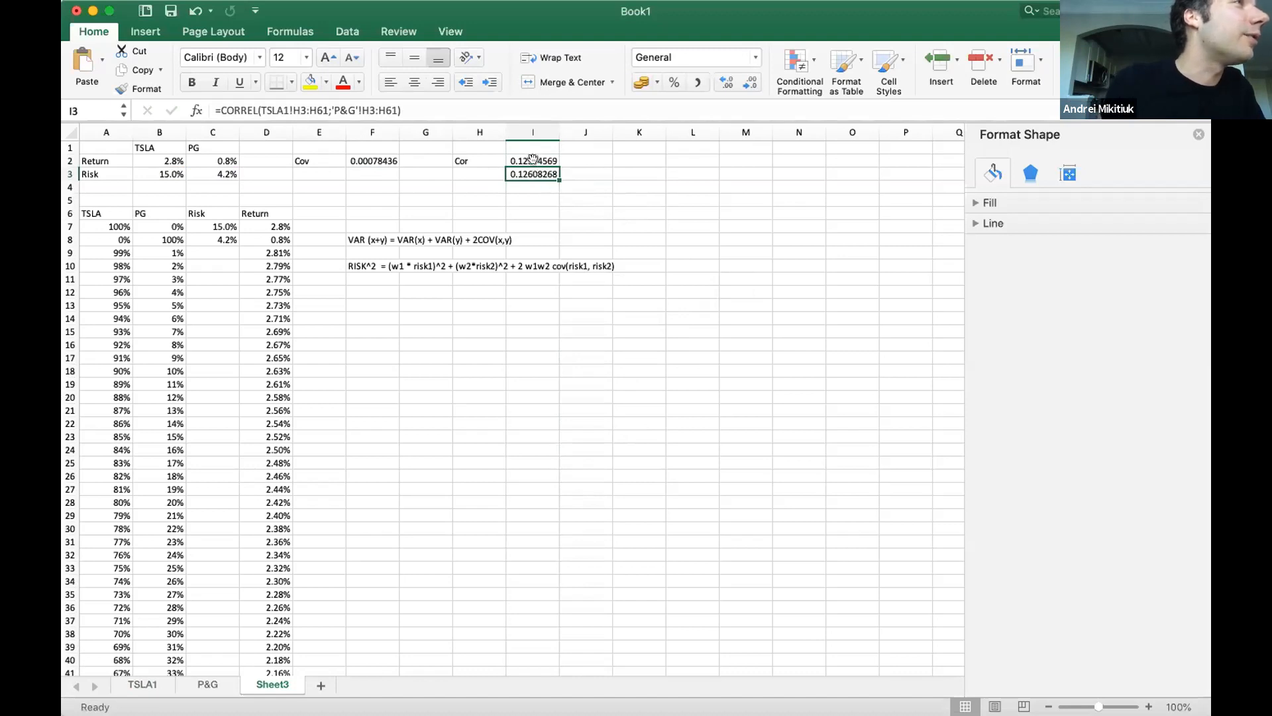
# Check the P&G sheet's return data and the covariance formula in F2 against the correlation formulas in I2 and I3.
pyautogui.click(206, 684)
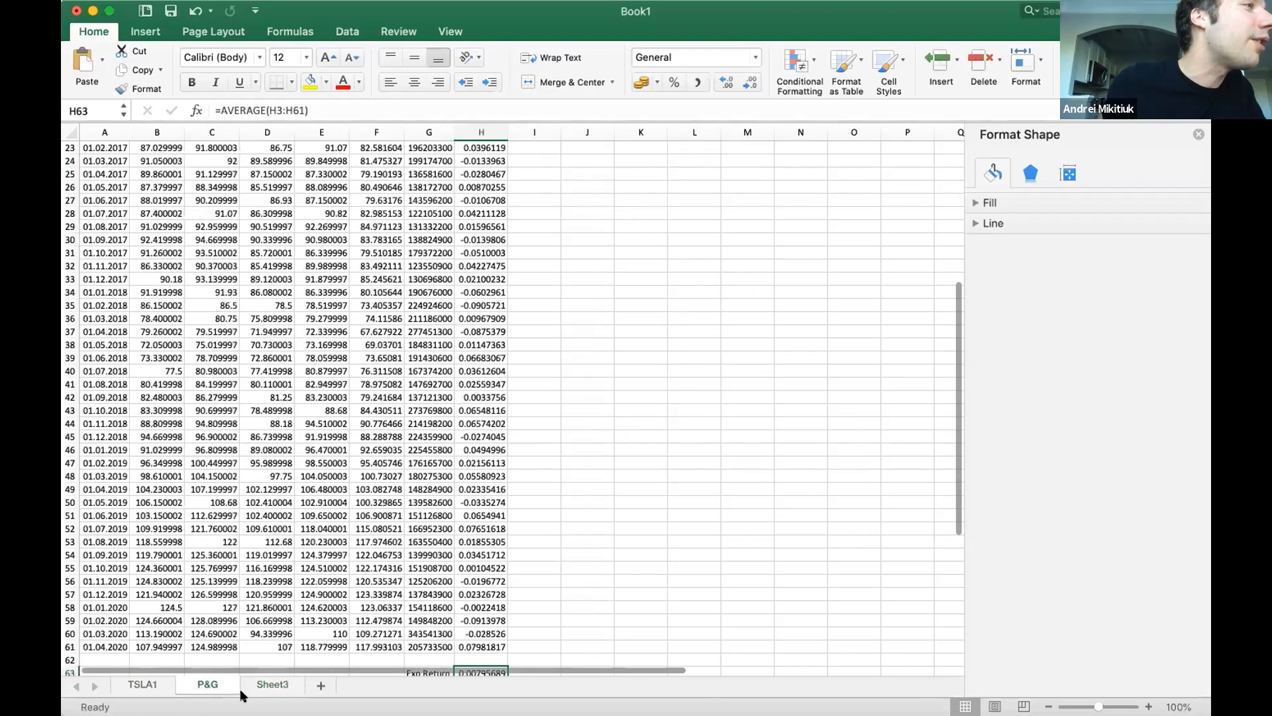
pyautogui.click(273, 685)
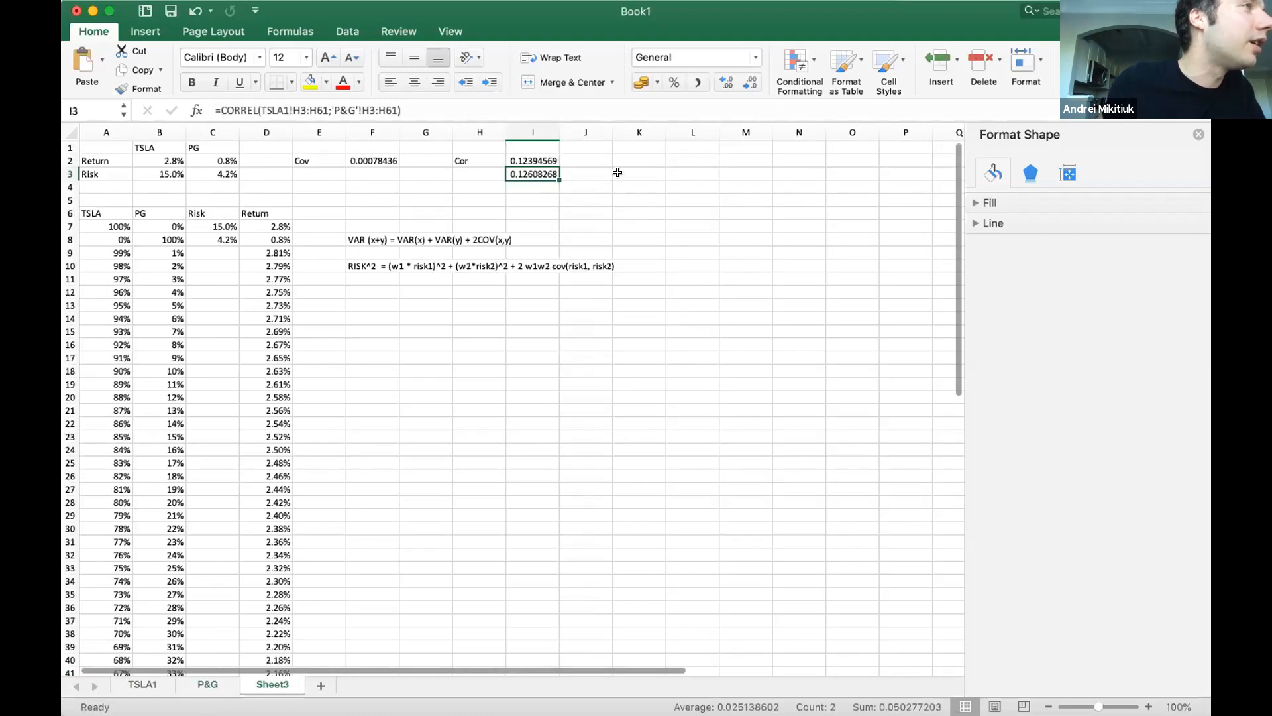
pyautogui.click(525, 162)
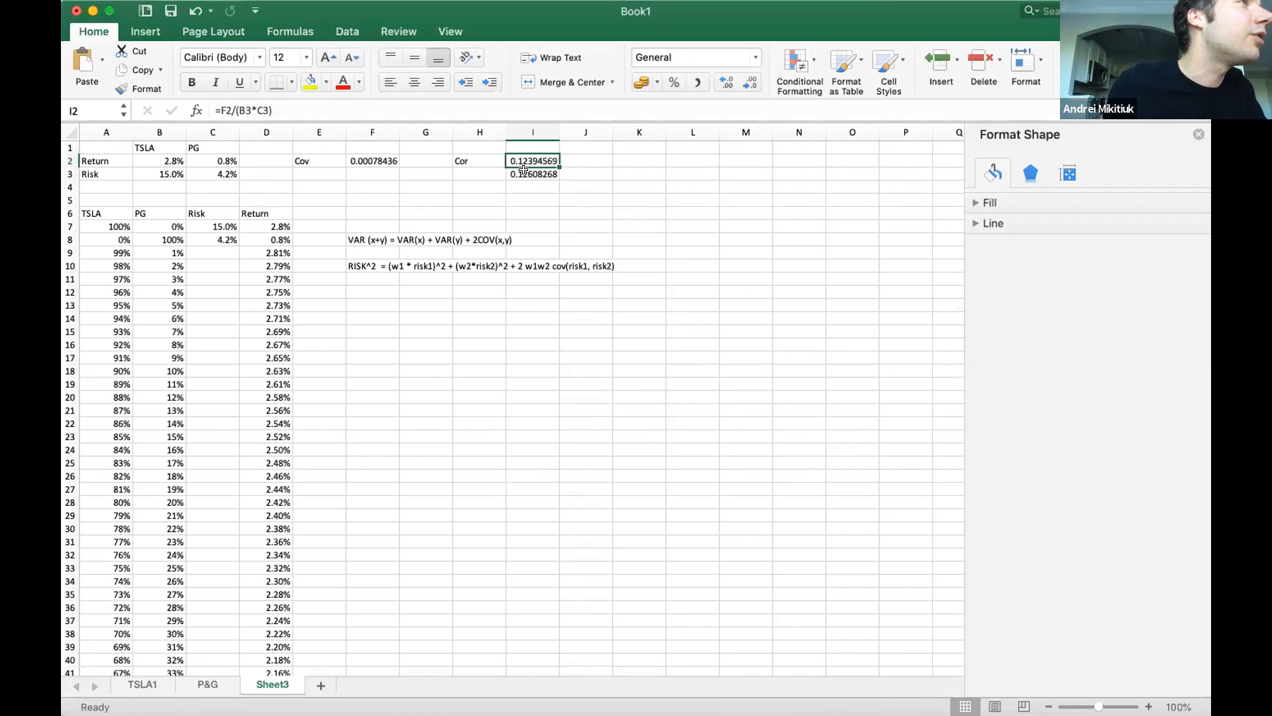
pyautogui.click(522, 170)
pyautogui.click(384, 162)
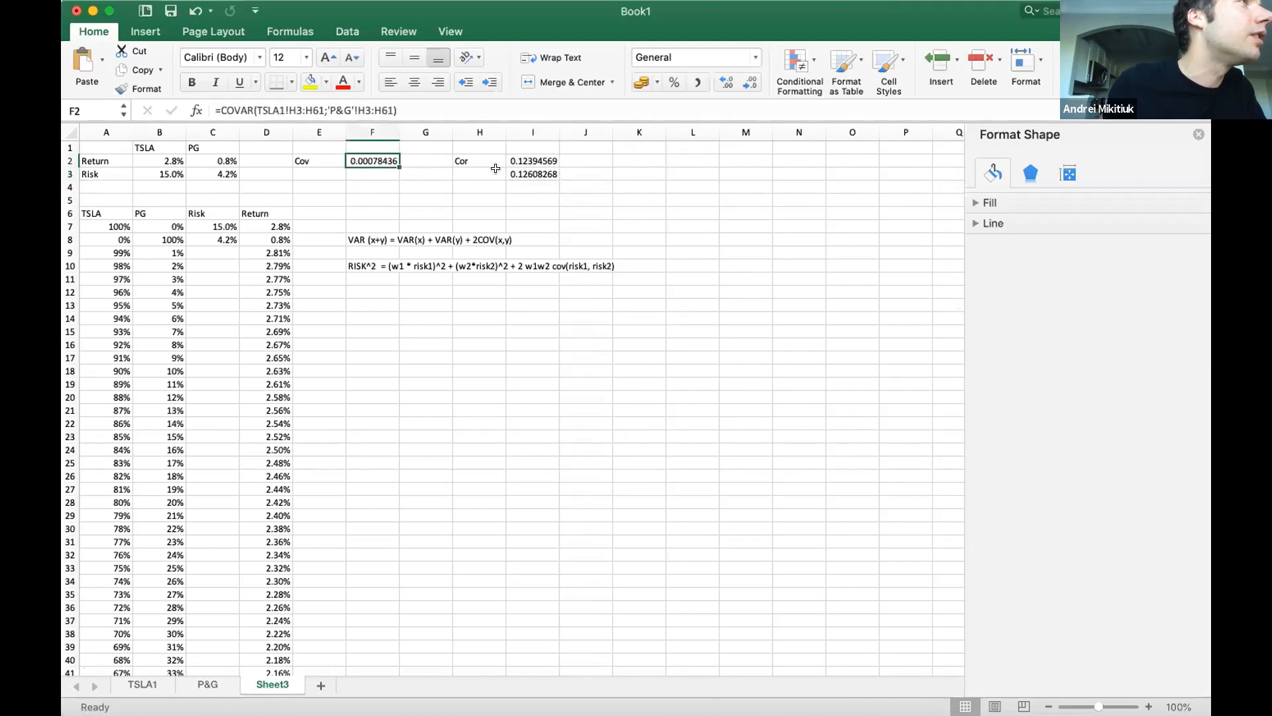
pyautogui.click(523, 173)
# Try the population variant in I3 by changing the function to CORREL.P with the same return ranges.
pyautogui.doubleClick(514, 173)
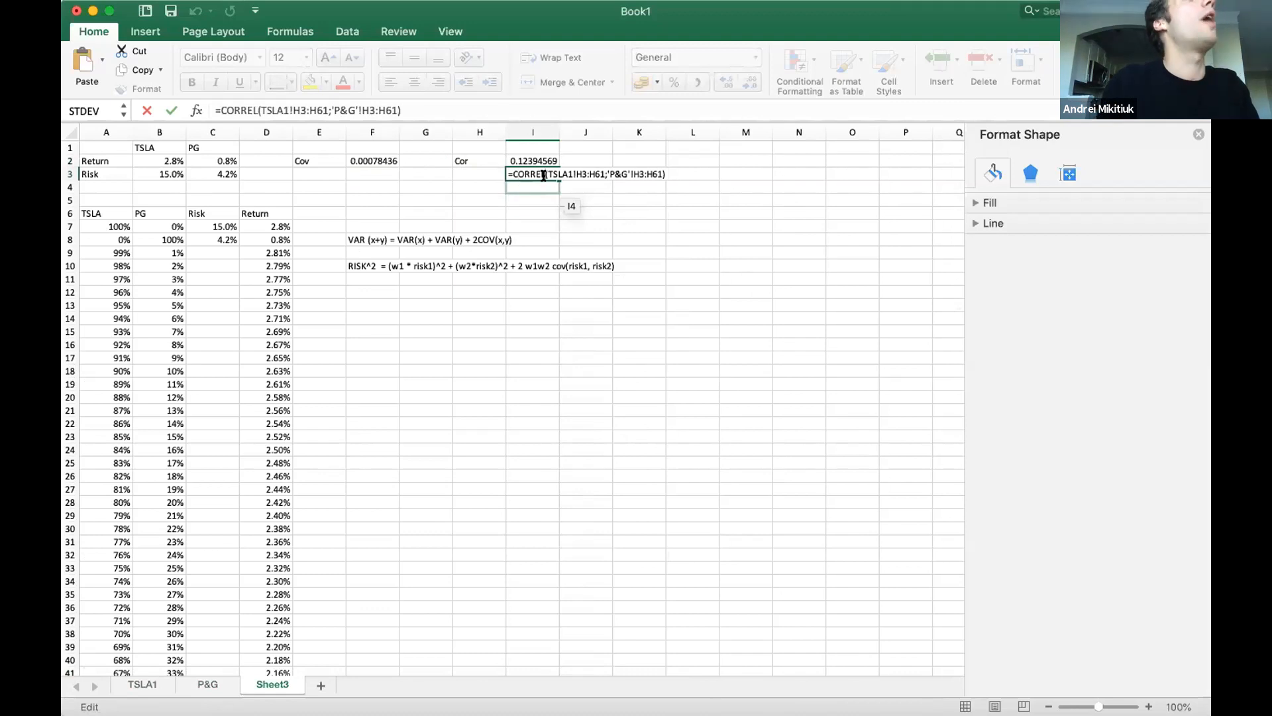
pyautogui.click(544, 175)
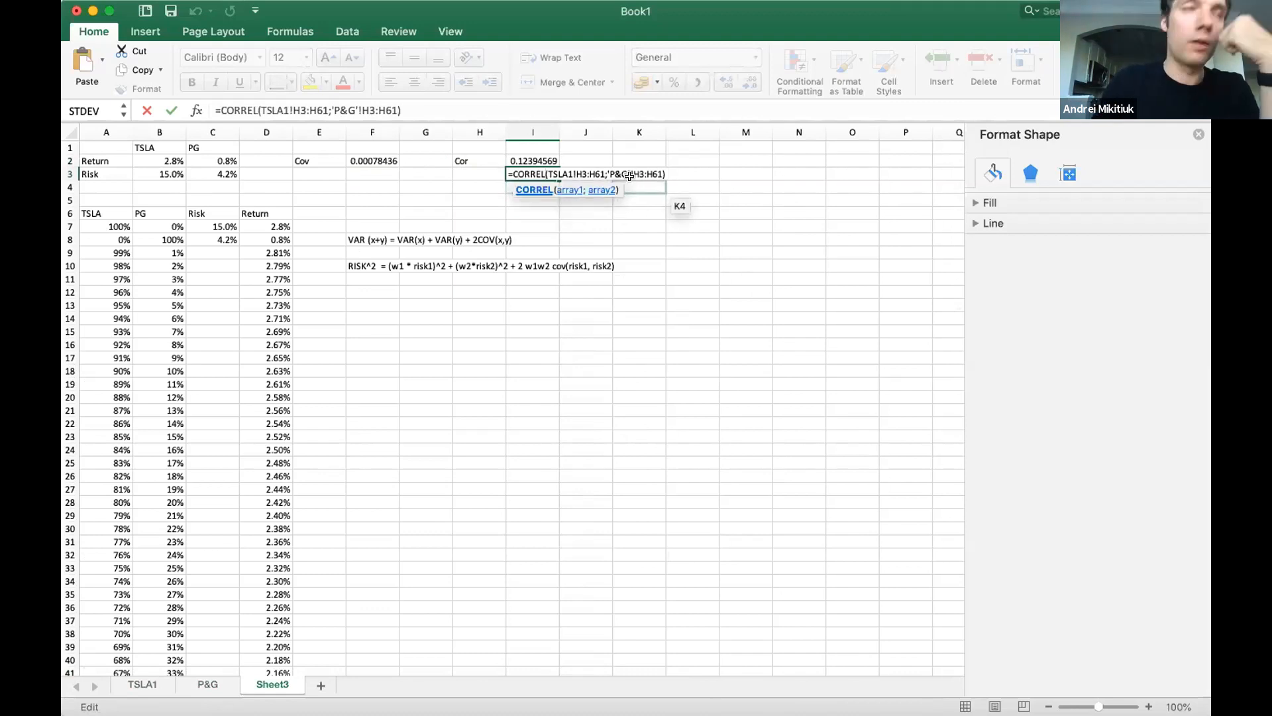
pyautogui.write('.P')
pyautogui.press('Return')
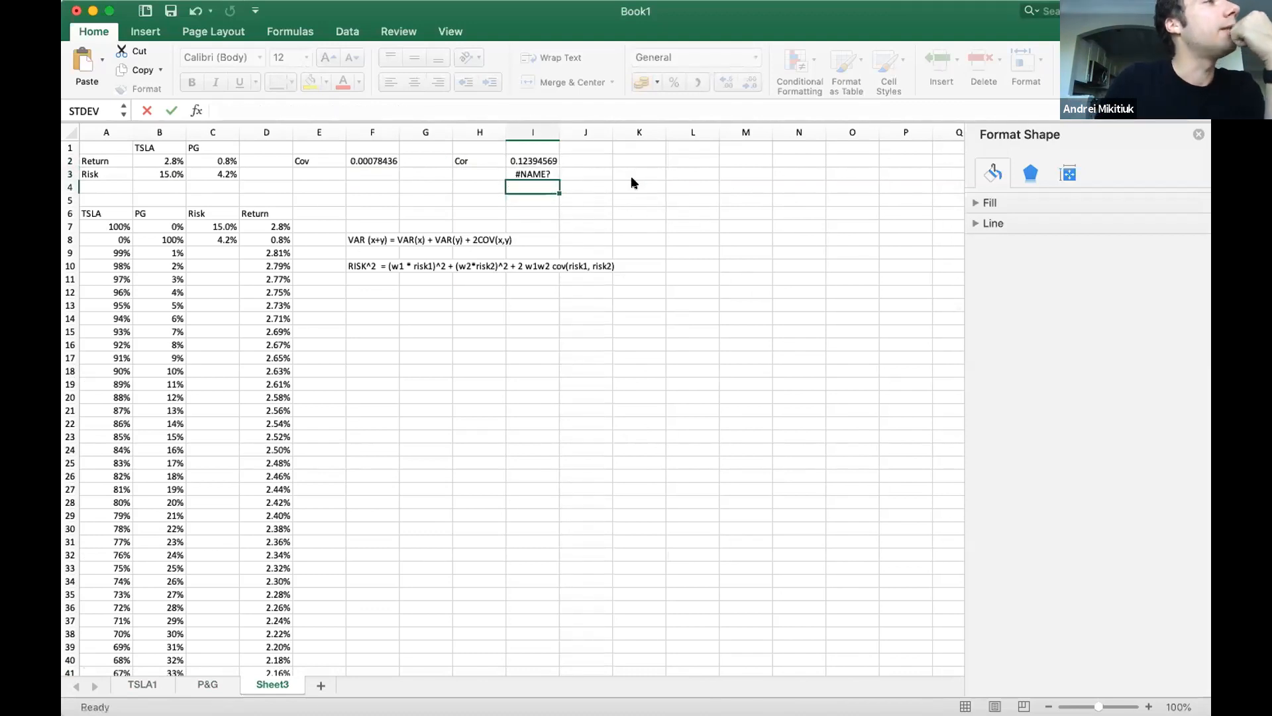
# Remove the .P suffix from the I3 formula to restore =CORREL(TSLA1!H3:H61;'P&G'!H3:H61).
pyautogui.press('Up')
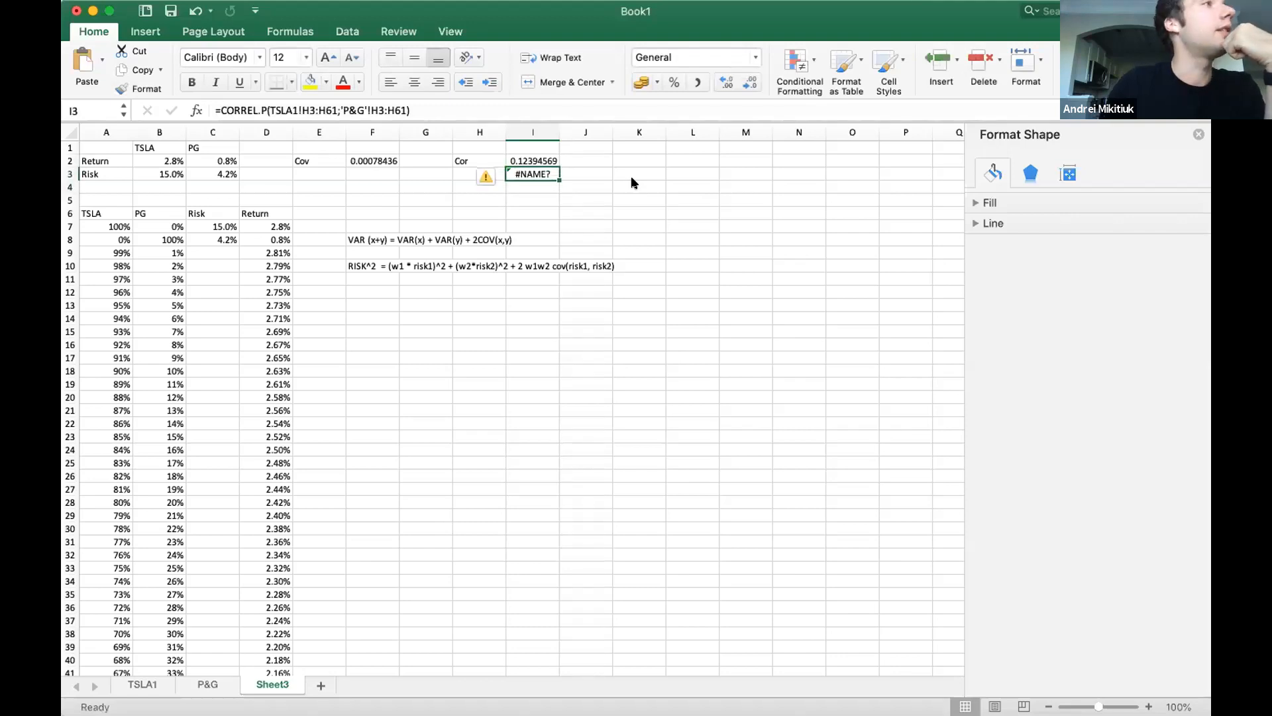
pyautogui.click(255, 112)
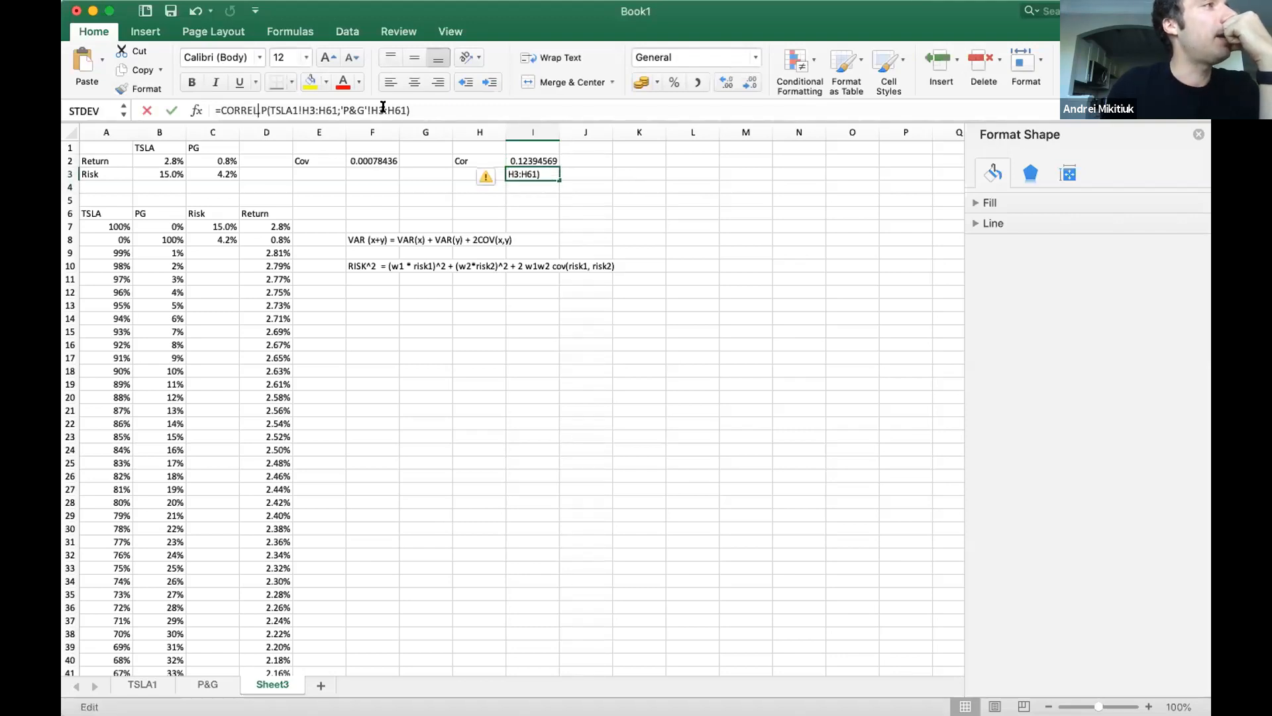
pyautogui.hotkey('shift', 'Right')
pyautogui.hotkey('shift', 'Right')
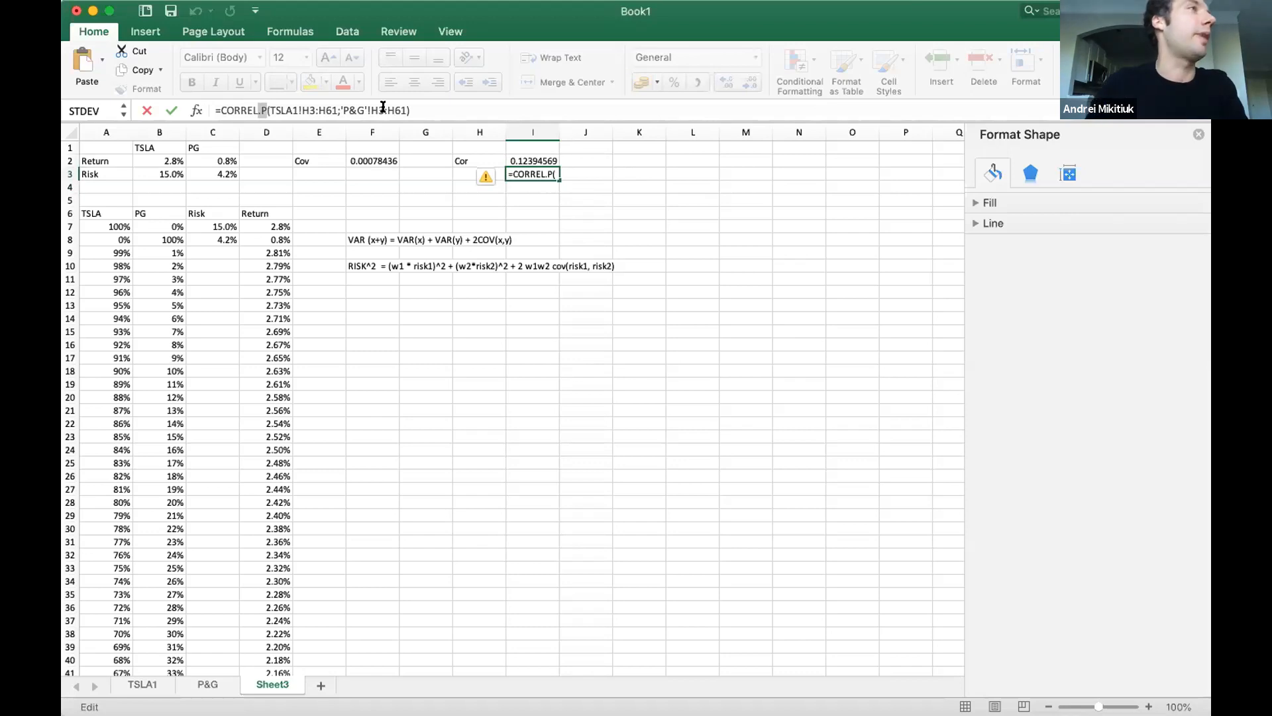
pyautogui.press('BackSpace')
pyautogui.press('BackSpace')
pyautogui.press('Return')
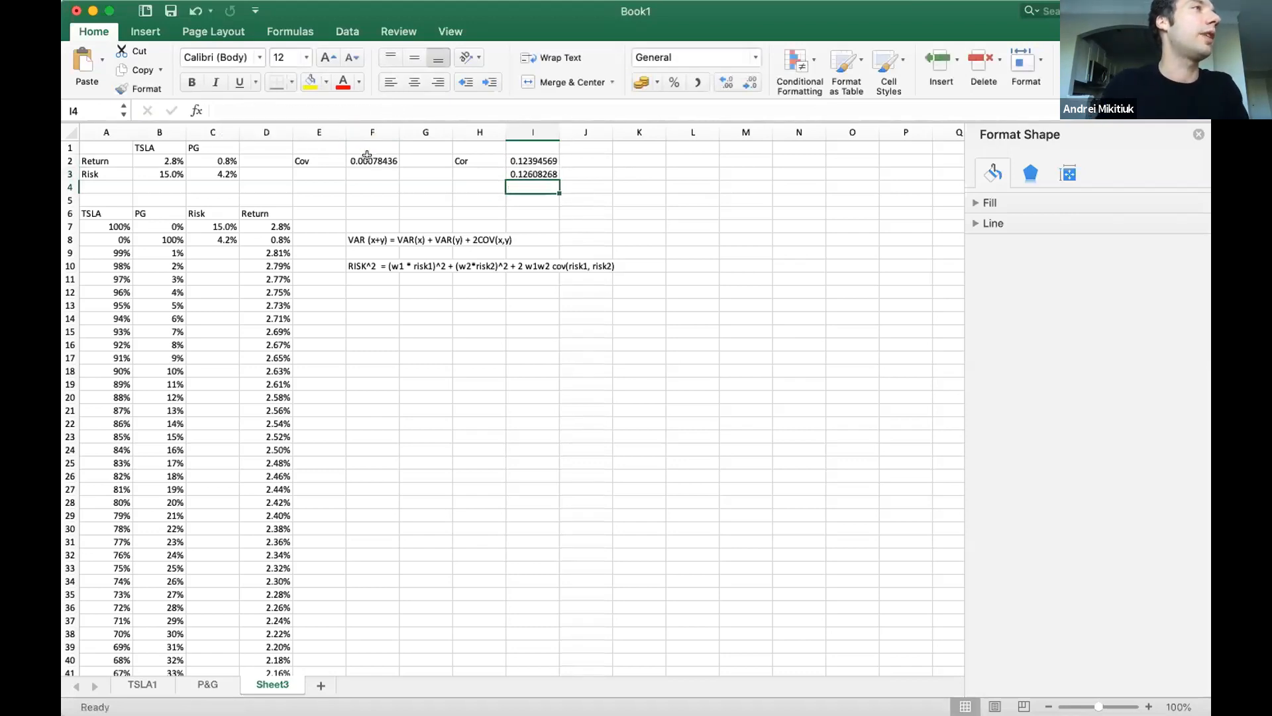
# Try changing the covariance function in F2 to COVAR.P while keeping both return ranges.
pyautogui.doubleClick(366, 159)
pyautogui.click(257, 110)
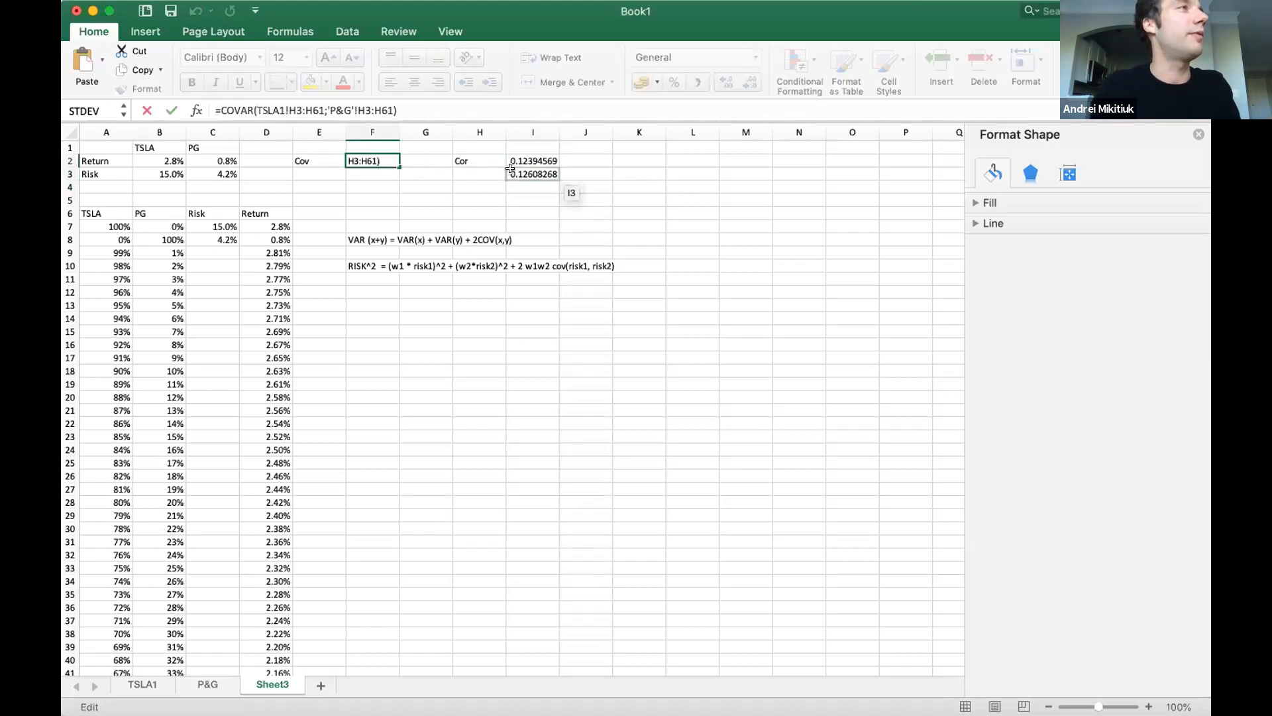
pyautogui.press('Escape')
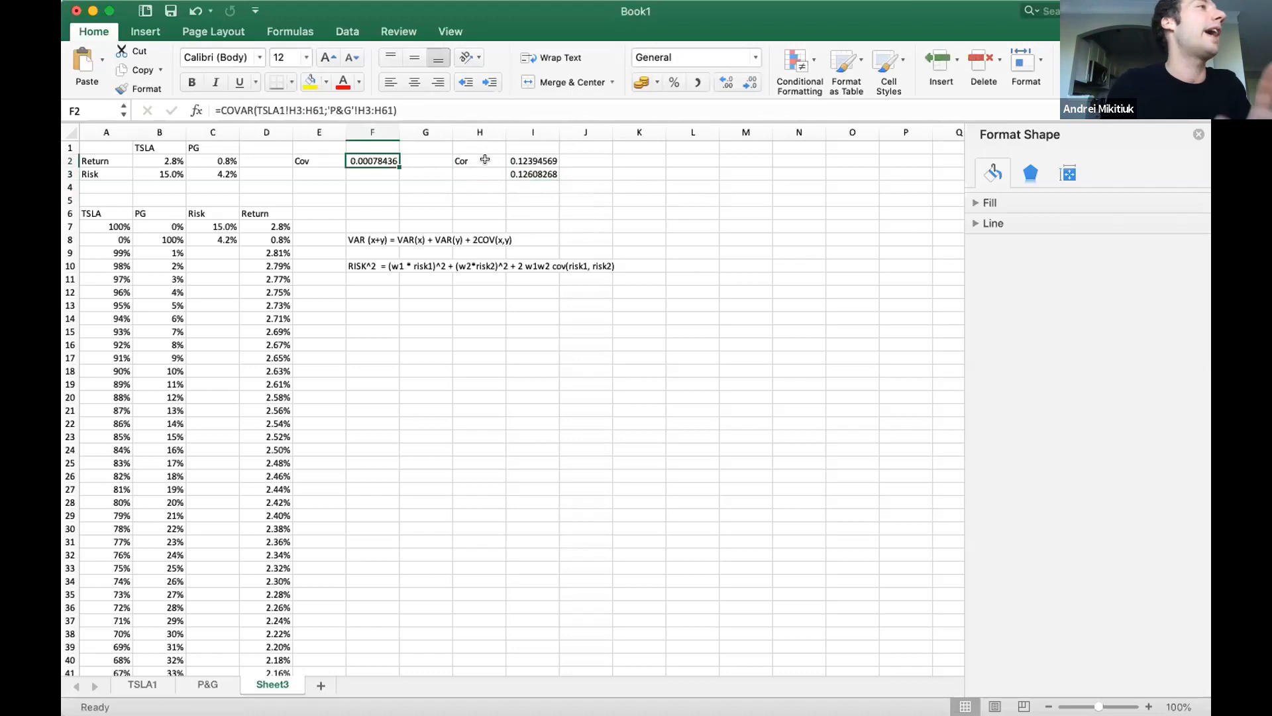
pyautogui.click(246, 110)
pyautogui.press('Right')
pyautogui.write('.P')
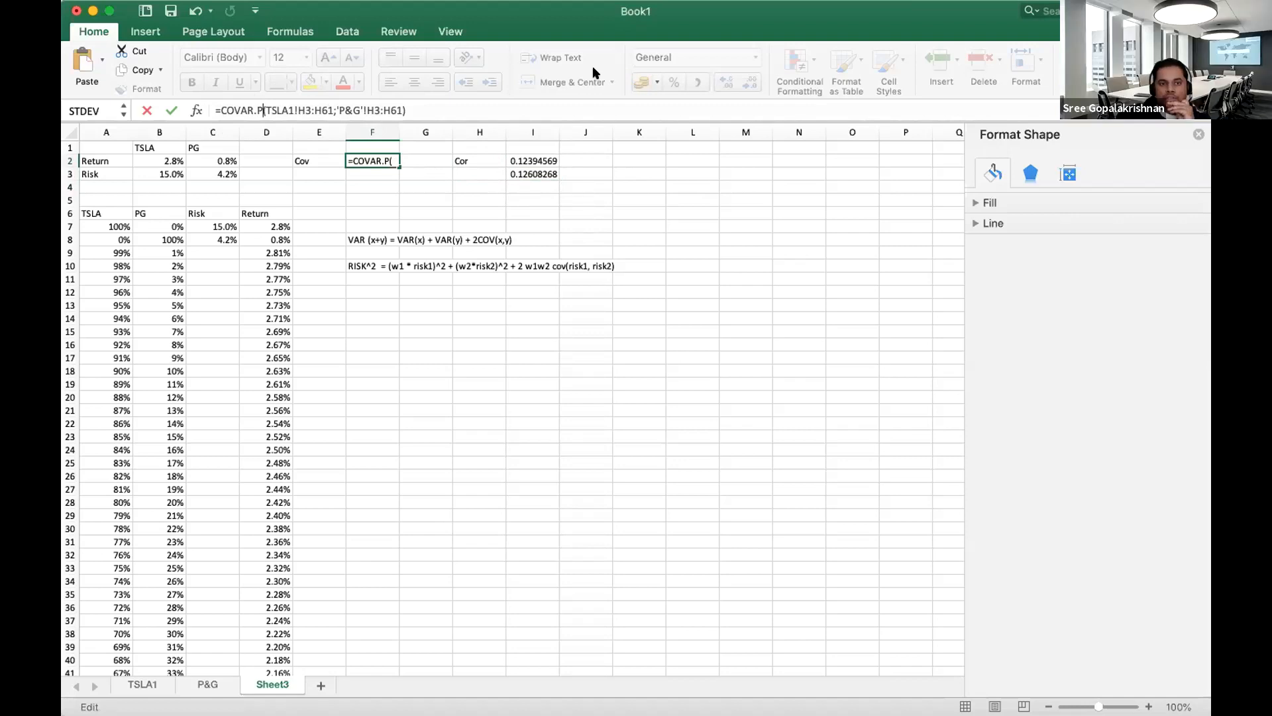
pyautogui.press('End')
pyautogui.press('Return')
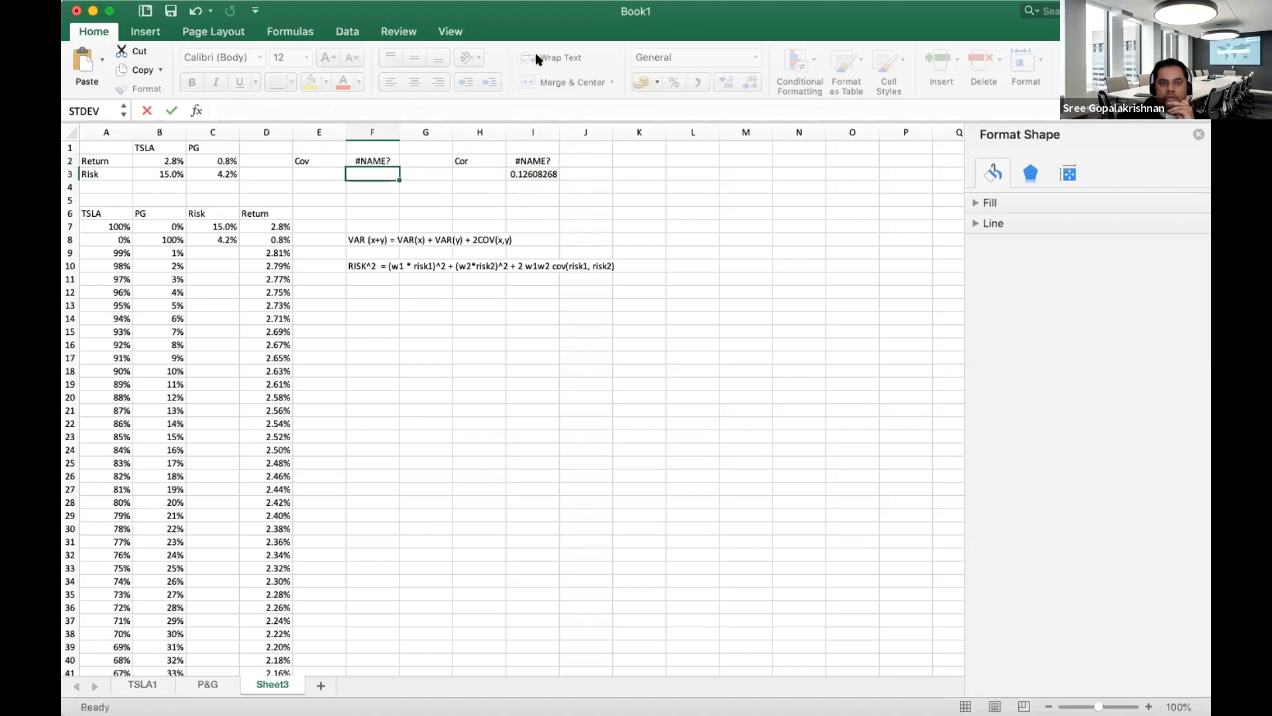
# Restore the F2 formula to =COVAR(TSLA1!H3:H61;'P&G'!H3:H61) by removing the .P suffix.
pyautogui.press('Up')
pyautogui.click(263, 111)
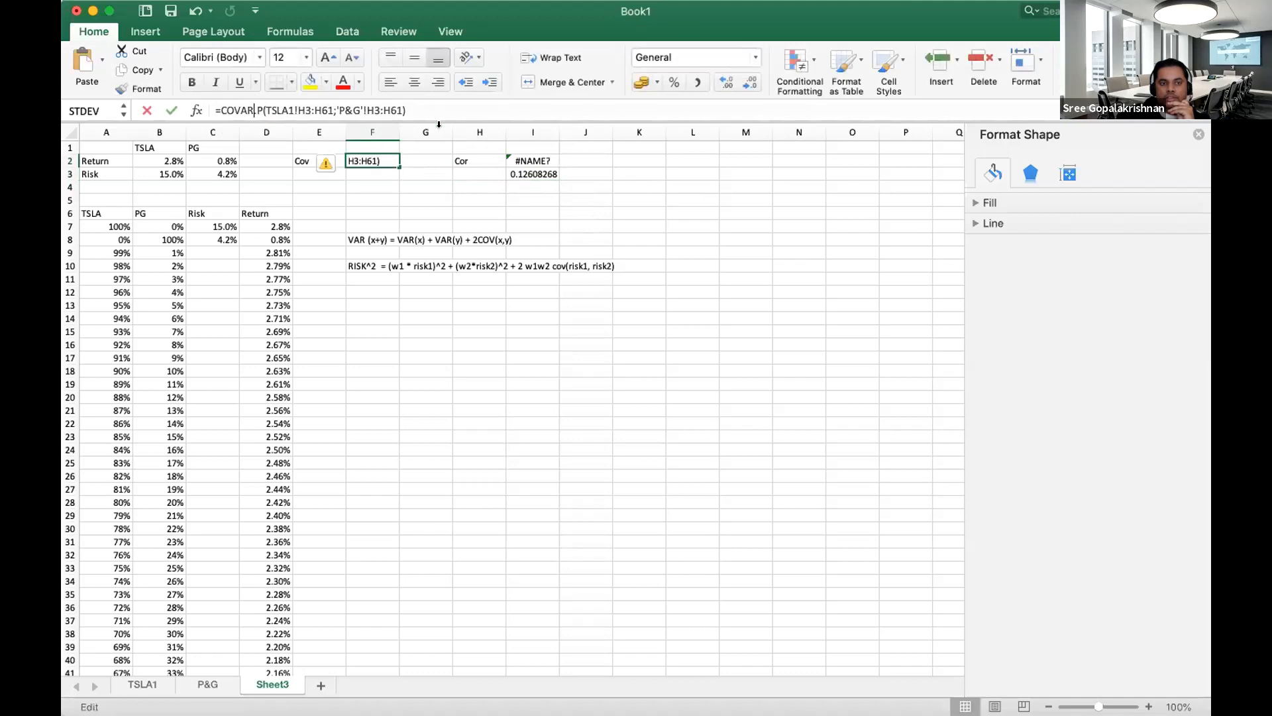
pyautogui.press('Delete')
pyautogui.press('Delete')
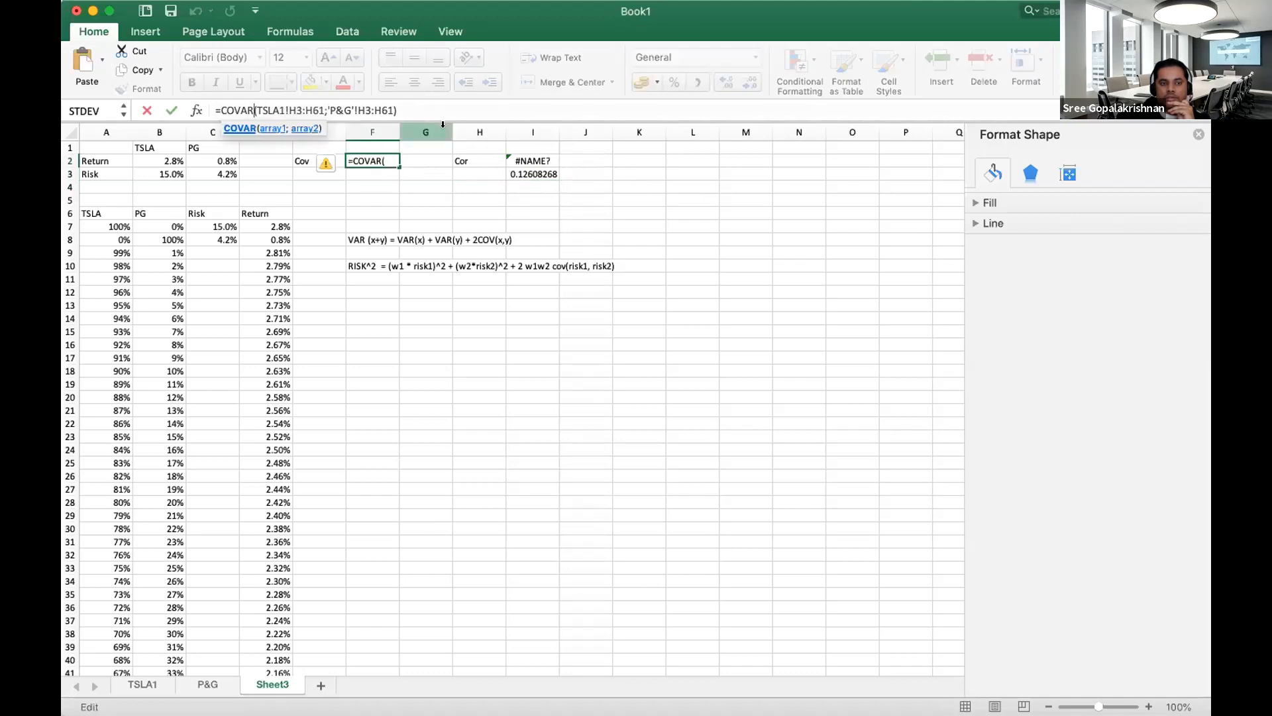
pyautogui.press('Return')
# Review the TSLA and PG return and risk values in B2:C3 and compare both correlation results in I2:I3.
pyautogui.click(151, 159)
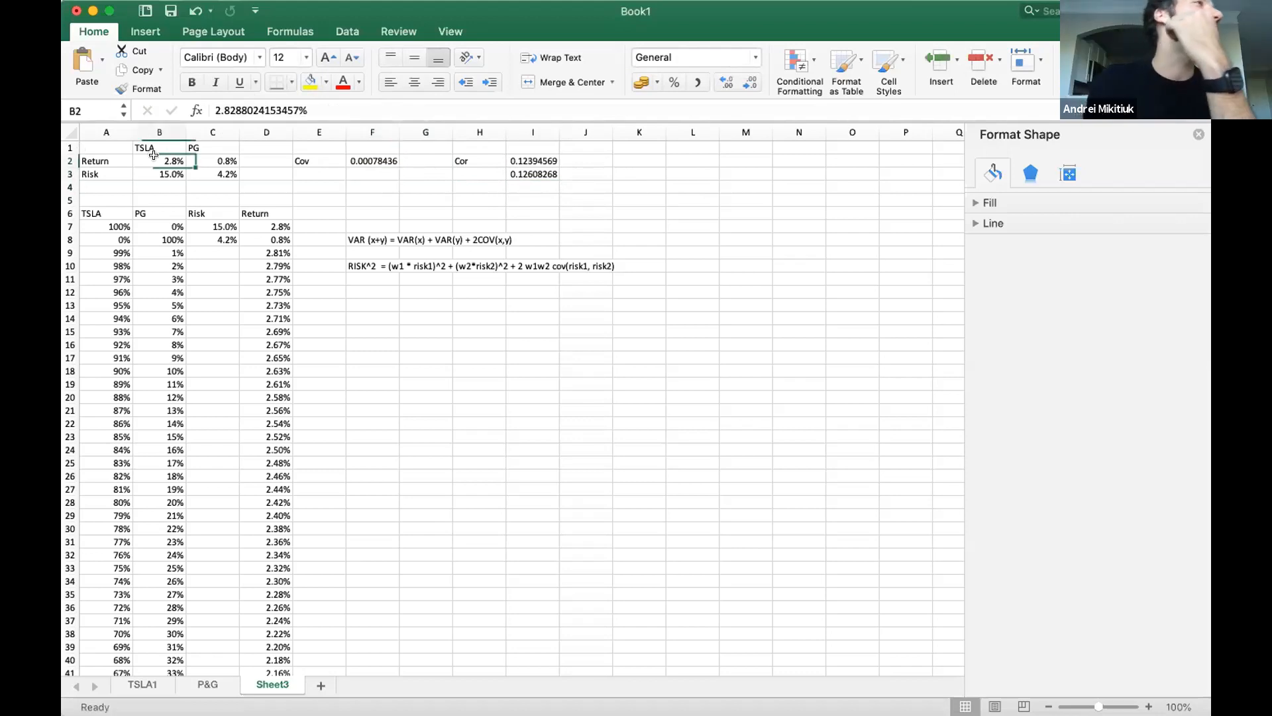
pyautogui.click(215, 160)
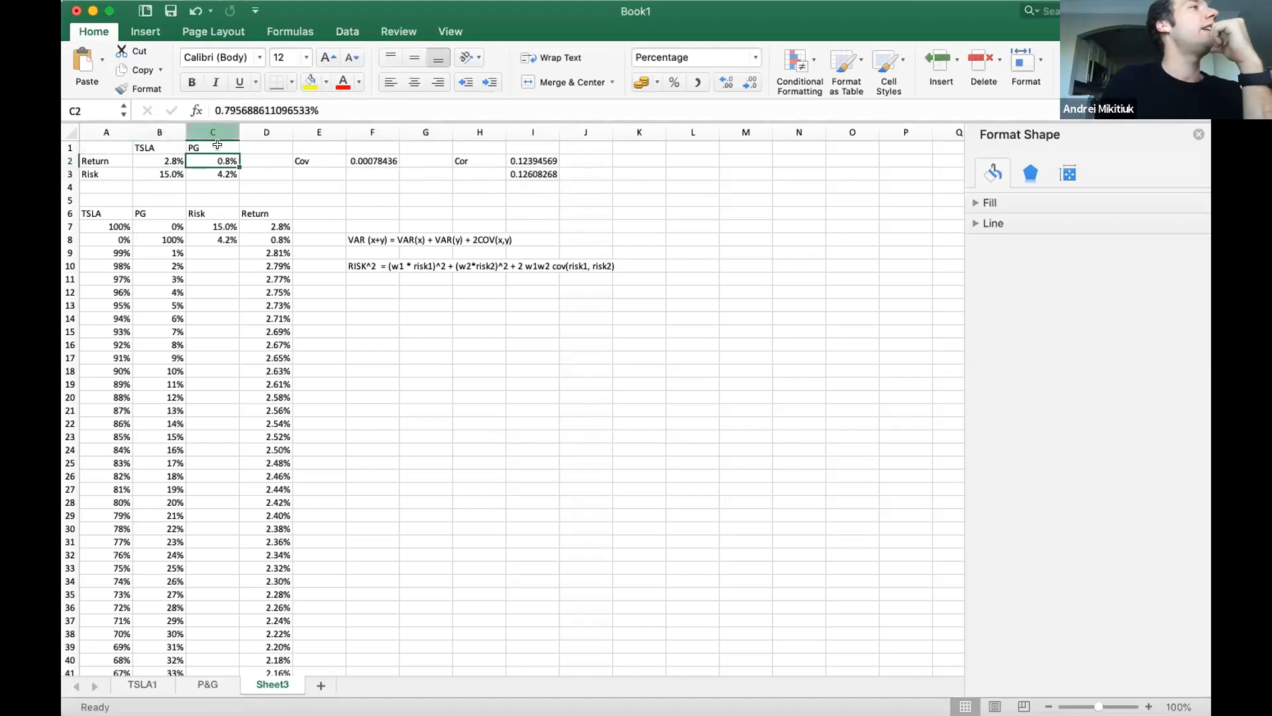
pyautogui.click(210, 173)
pyautogui.click(163, 172)
pyautogui.click(167, 162)
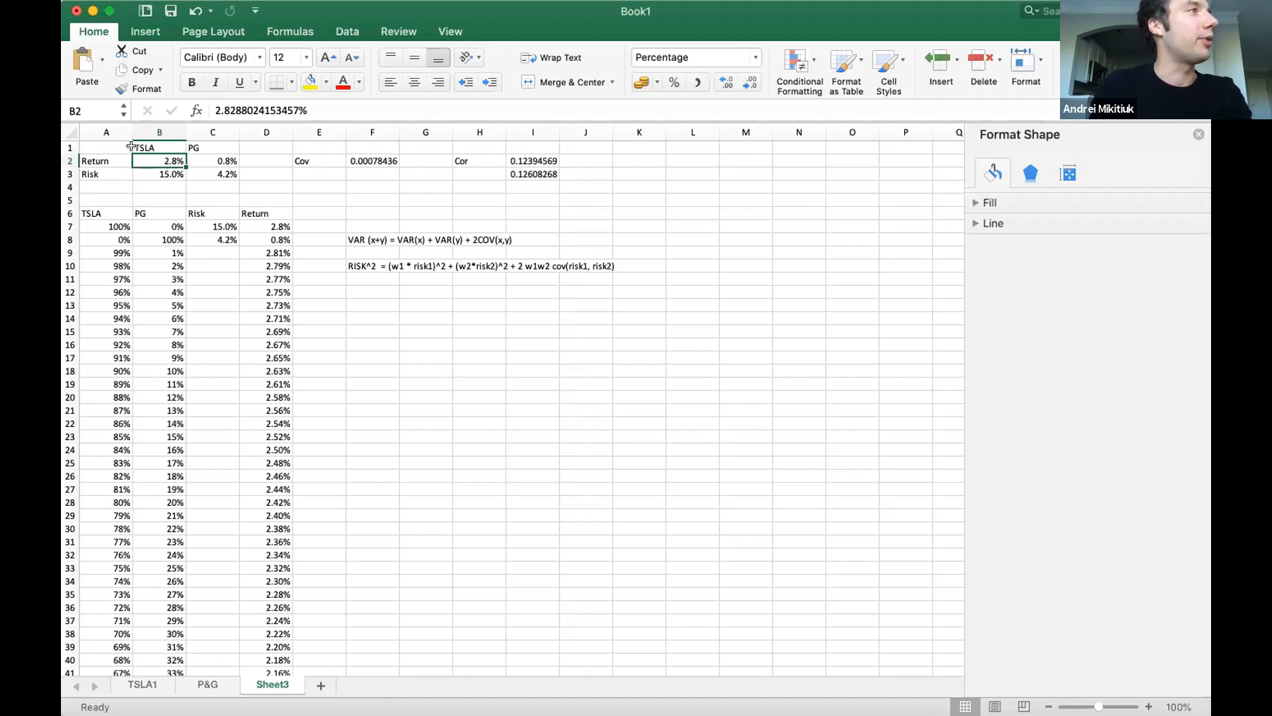
pyautogui.click(157, 174)
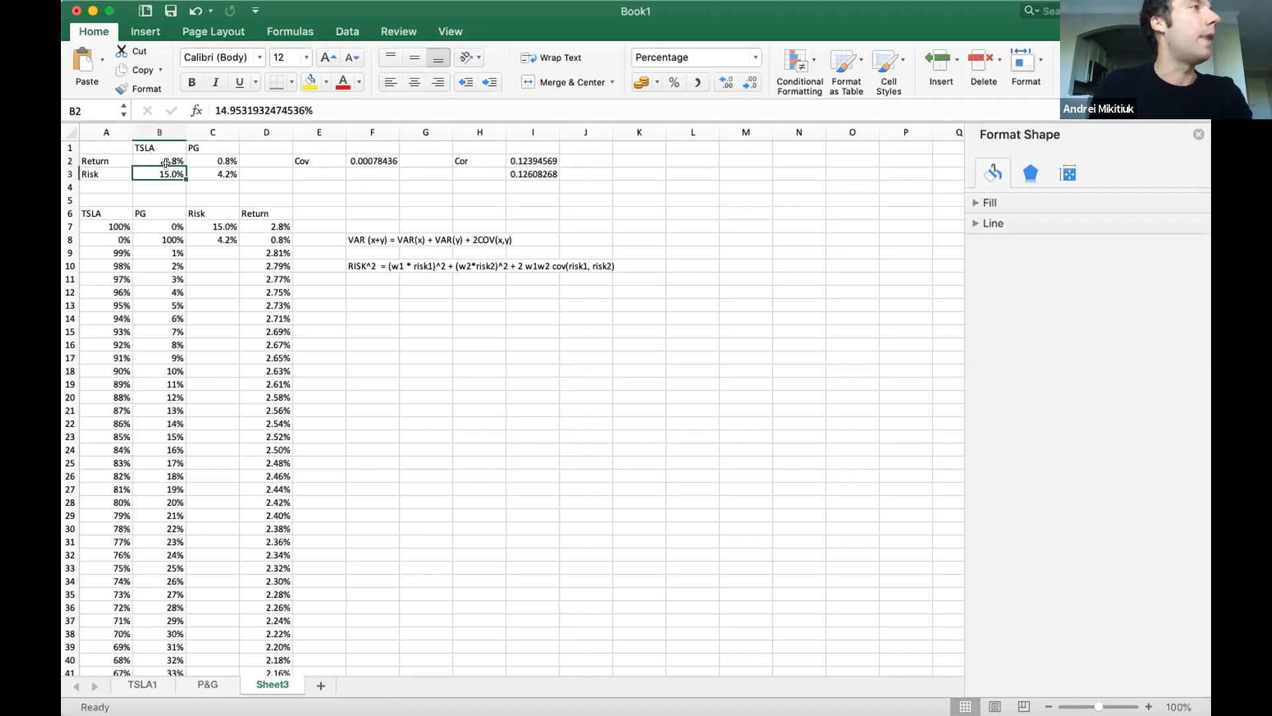
pyautogui.click(521, 175)
pyautogui.keyDown('shift'); pyautogui.click(524, 160); pyautogui.keyUp('shift')
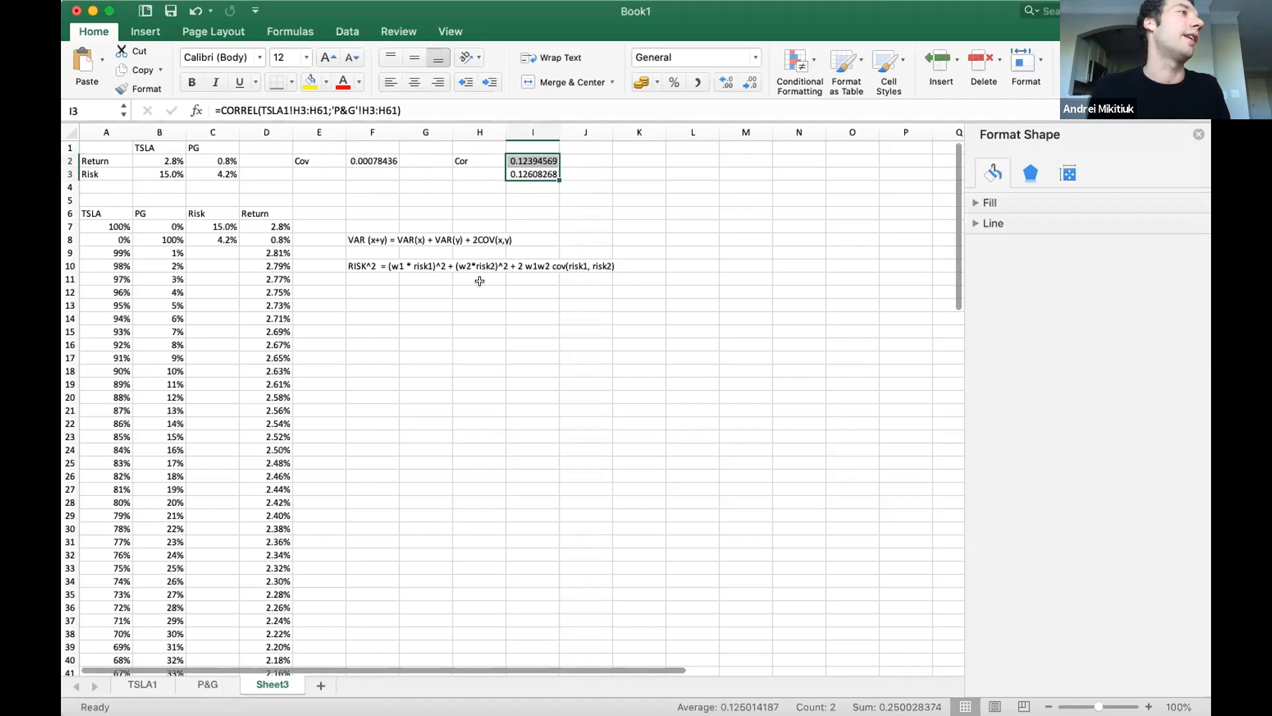
pyautogui.click(480, 291)
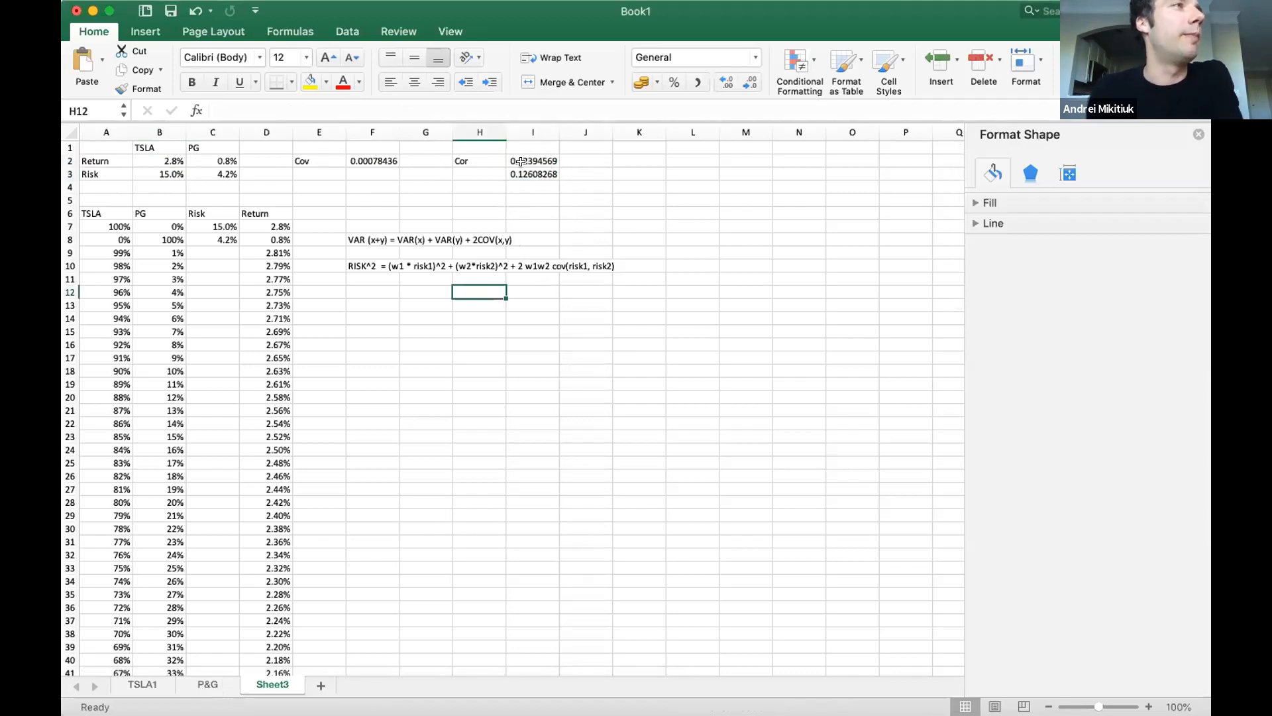
pyautogui.click(521, 161)
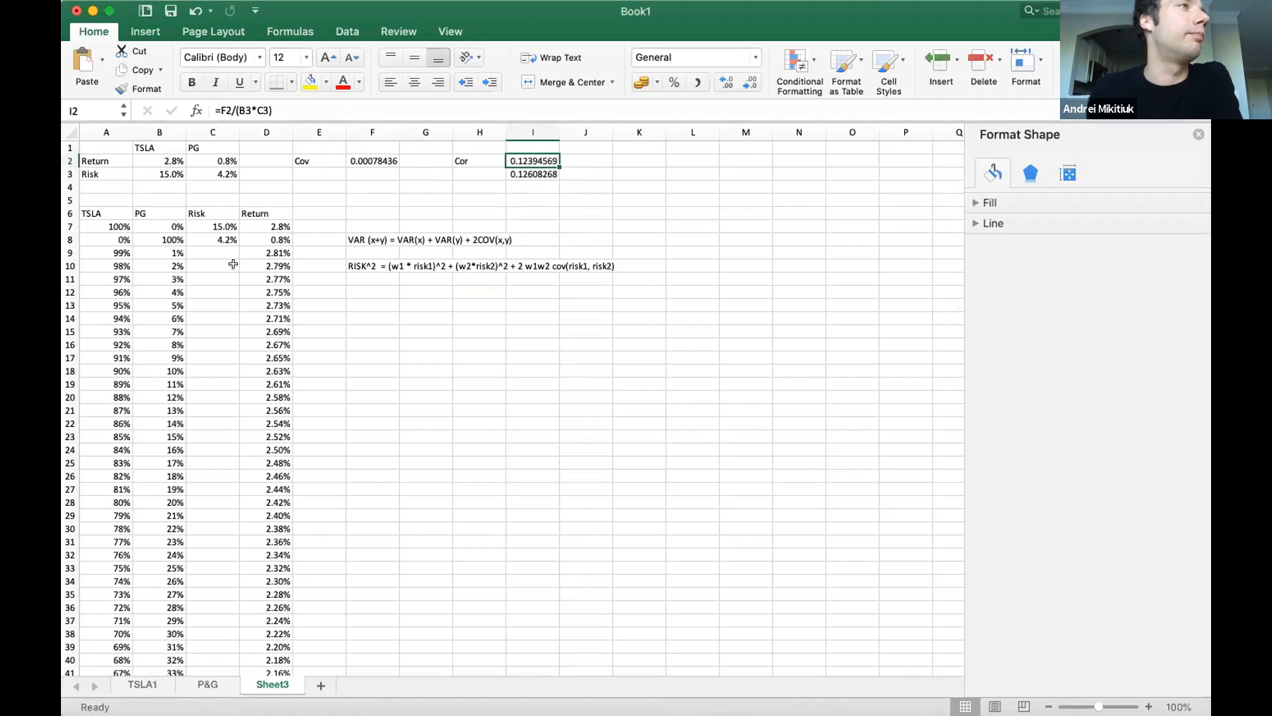
# Start the portfolio risk formula in C9 from the variance note in F10, entering the TSLA term =SQRT(A9^2*$B$2^2.
pyautogui.click(228, 251)
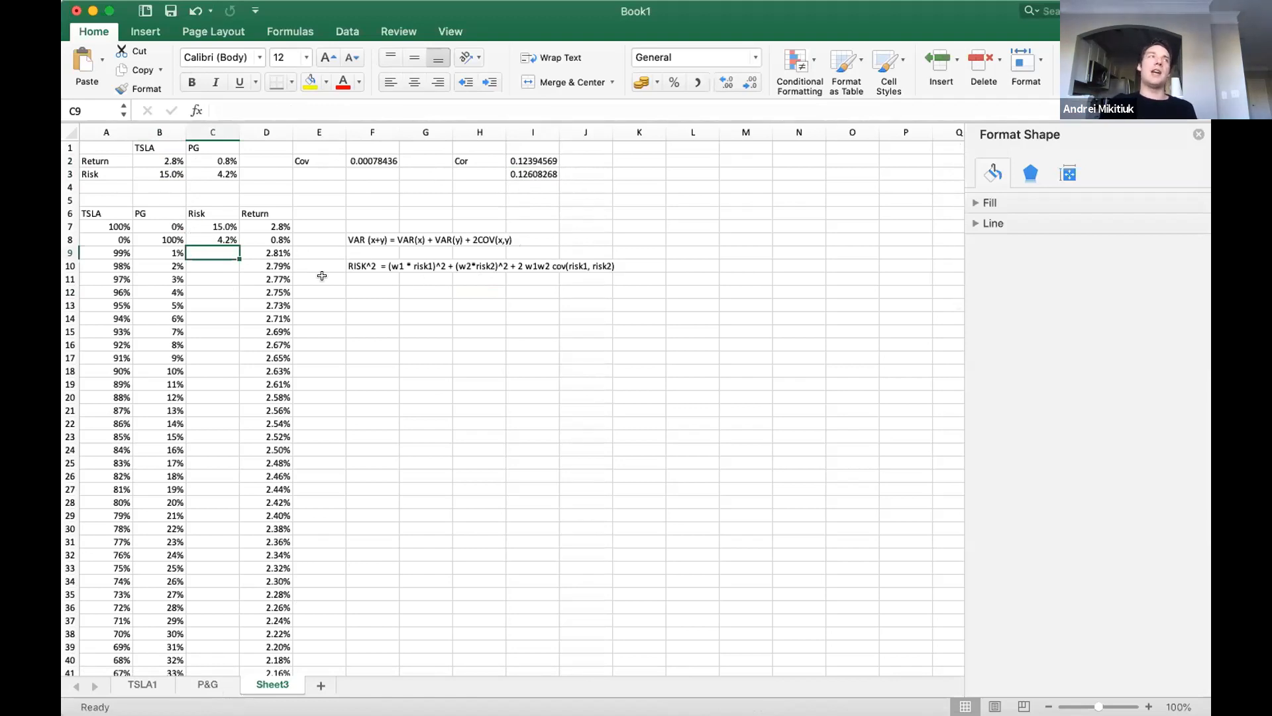
pyautogui.click(353, 263)
pyautogui.moveTo(429, 273); pyautogui.dragTo(587, 268)
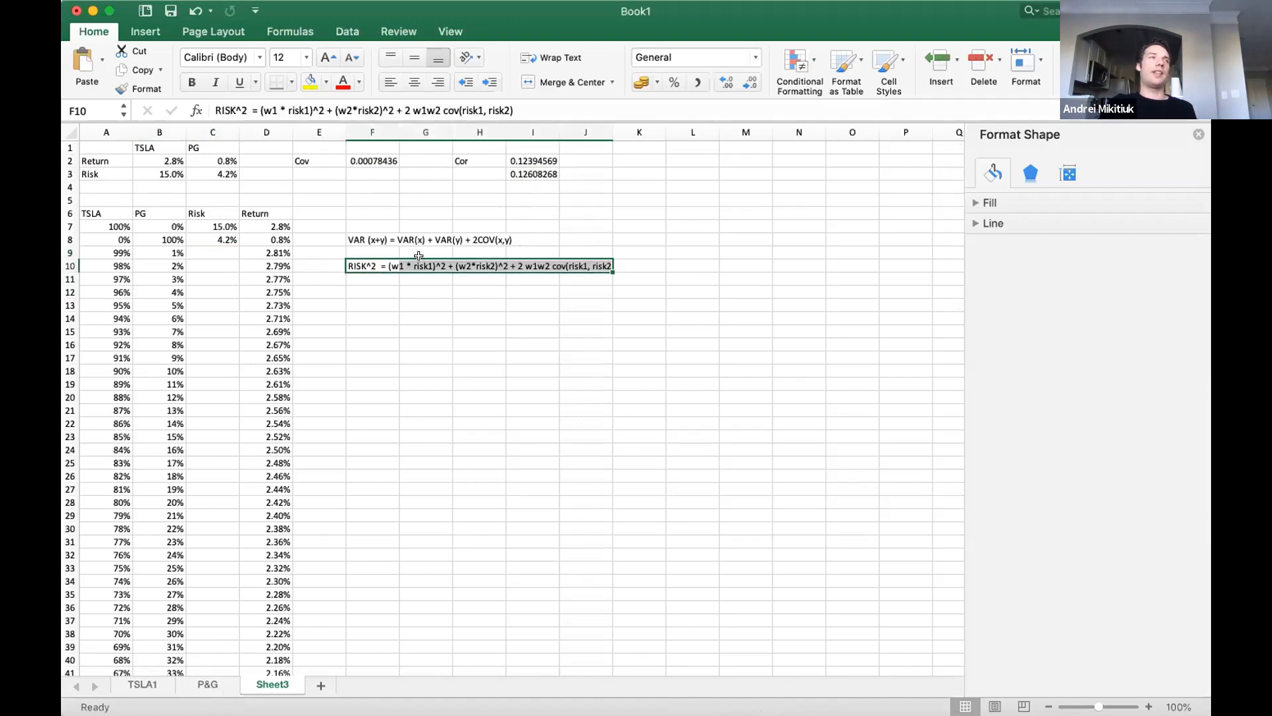
pyautogui.click(205, 248)
pyautogui.write('=')
pyautogui.write('SQRT')
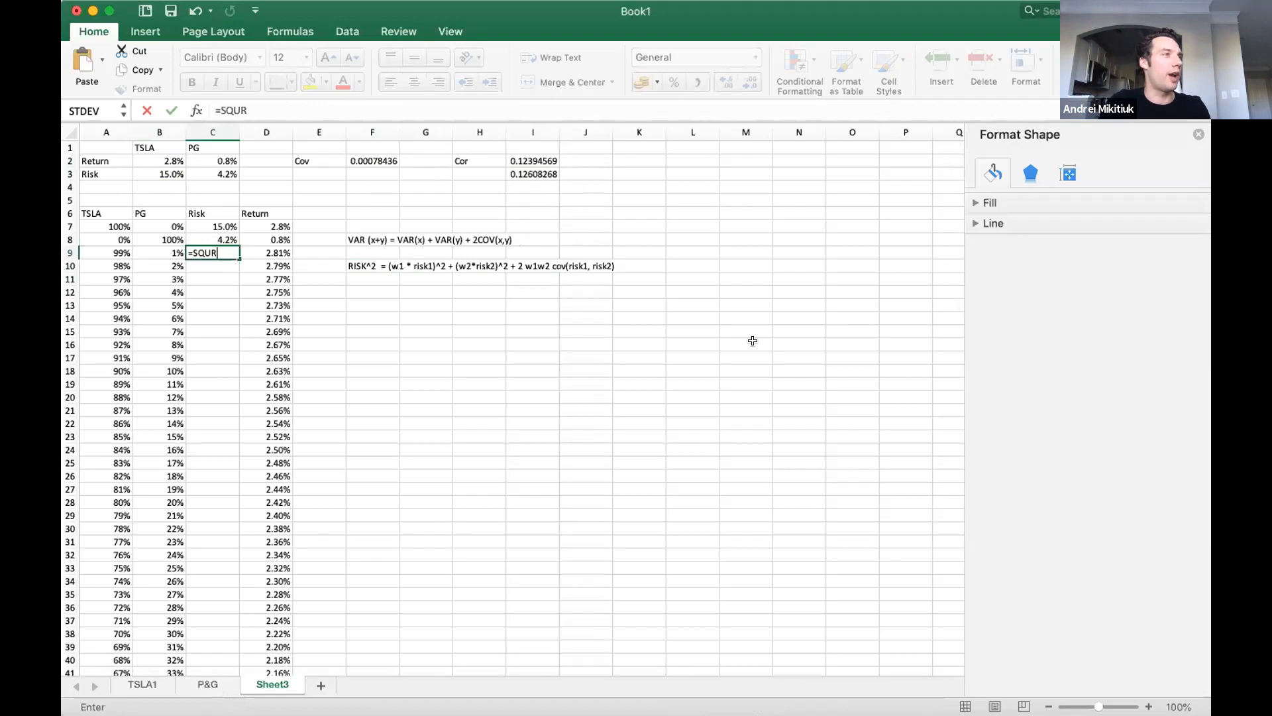
pyautogui.write('(')
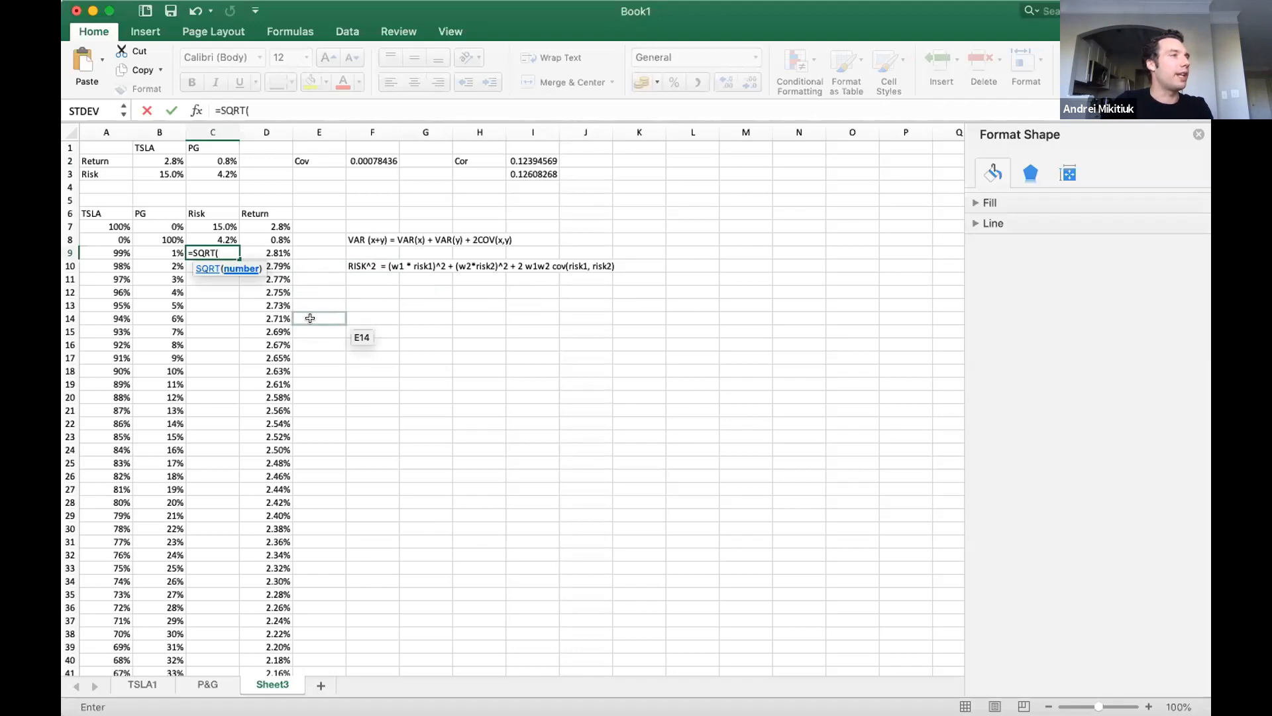
pyautogui.click(129, 250)
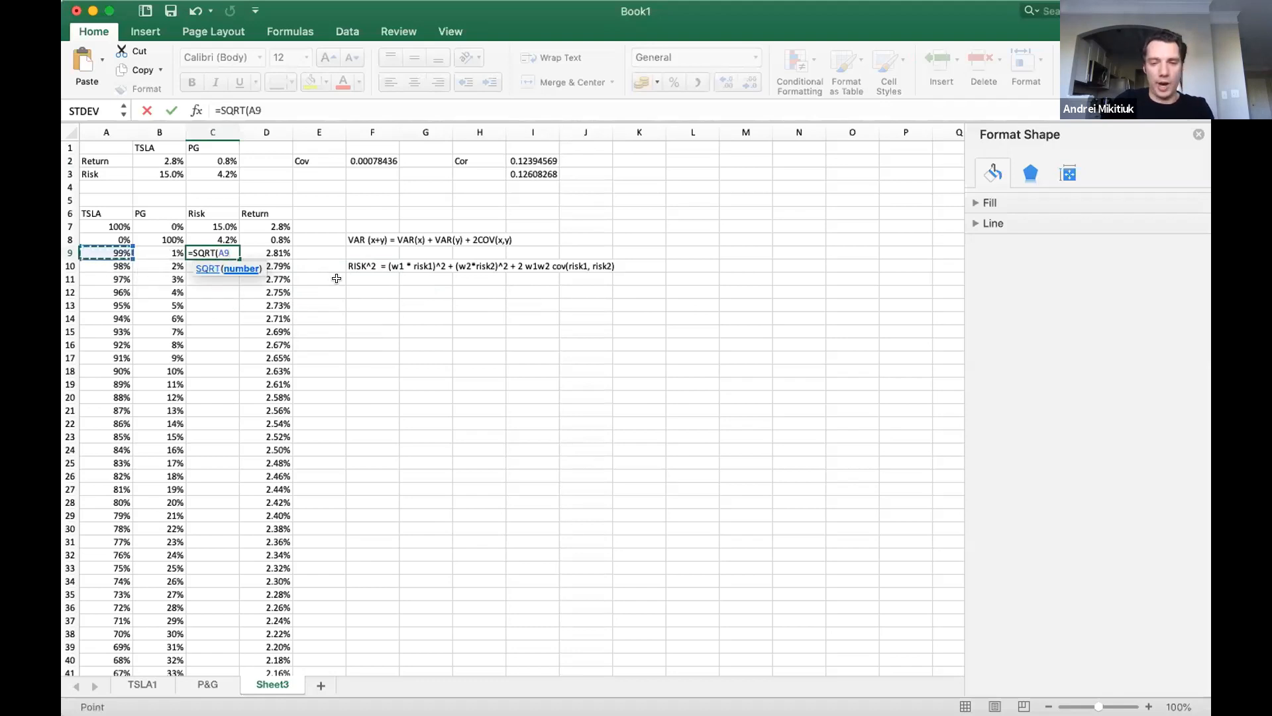
pyautogui.write('^2*')
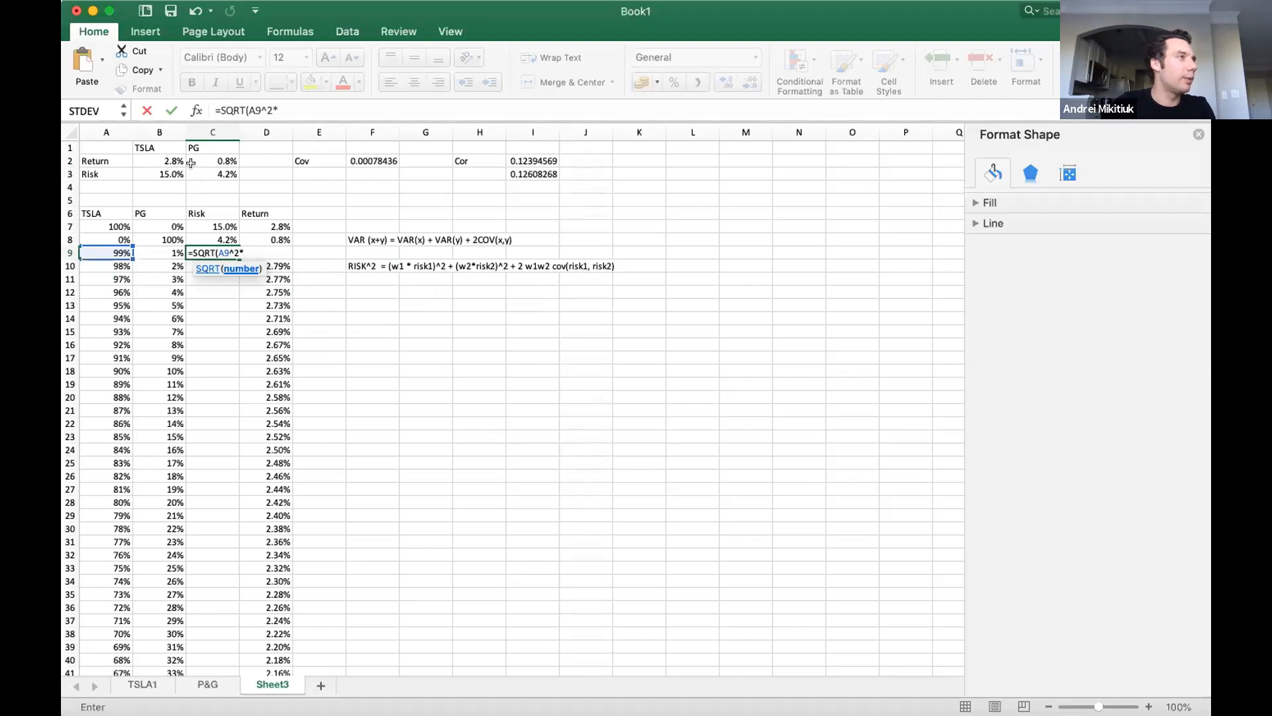
pyautogui.click(170, 157)
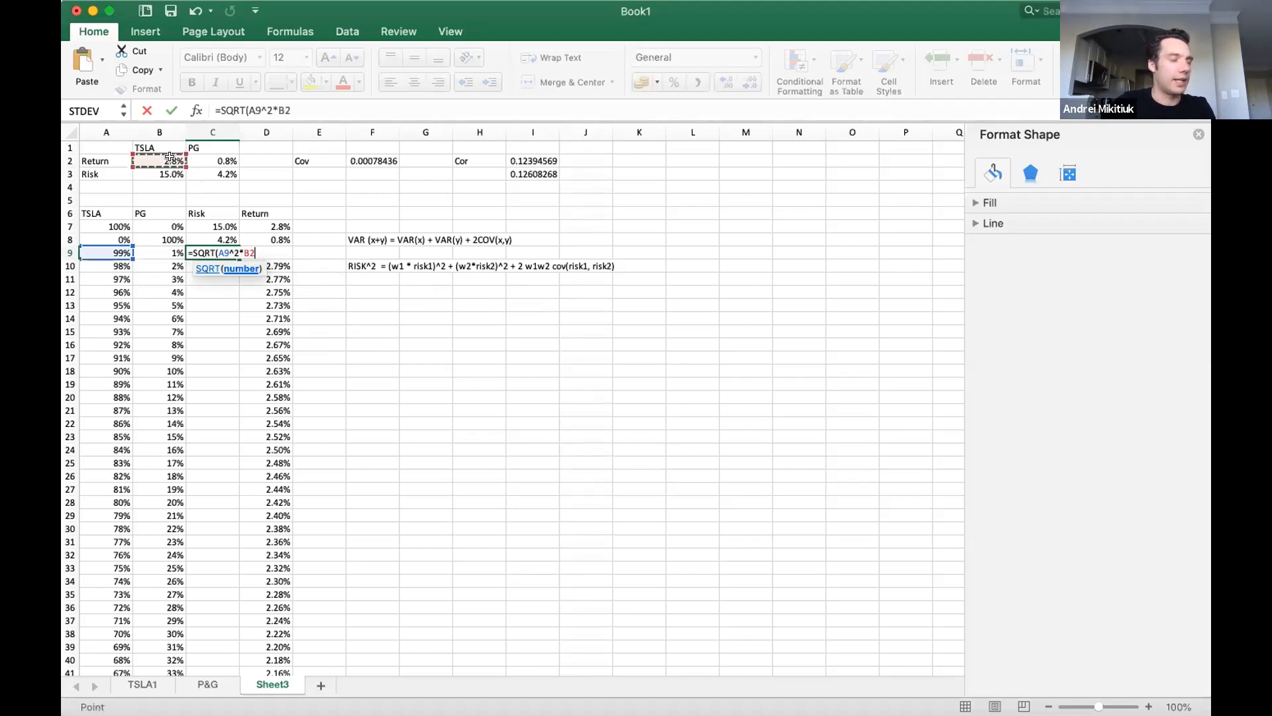
pyautogui.press('F4')
pyautogui.write('^')
pyautogui.write('2^2')
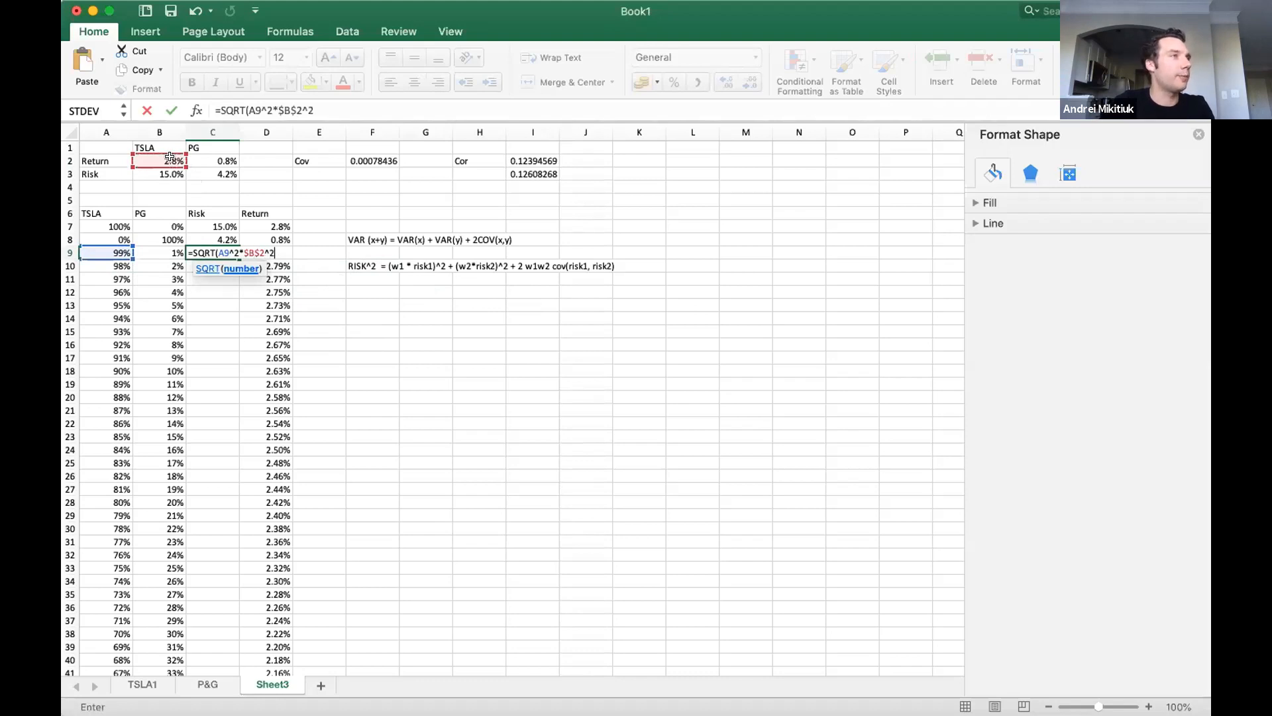
pyautogui.write('+')
# Extend the C9 formula with the squared PG weight times $B$3, and repoint the first term's reference from $B$2 to $C$3.
pyautogui.click(154, 251)
pyautogui.write('^2*')
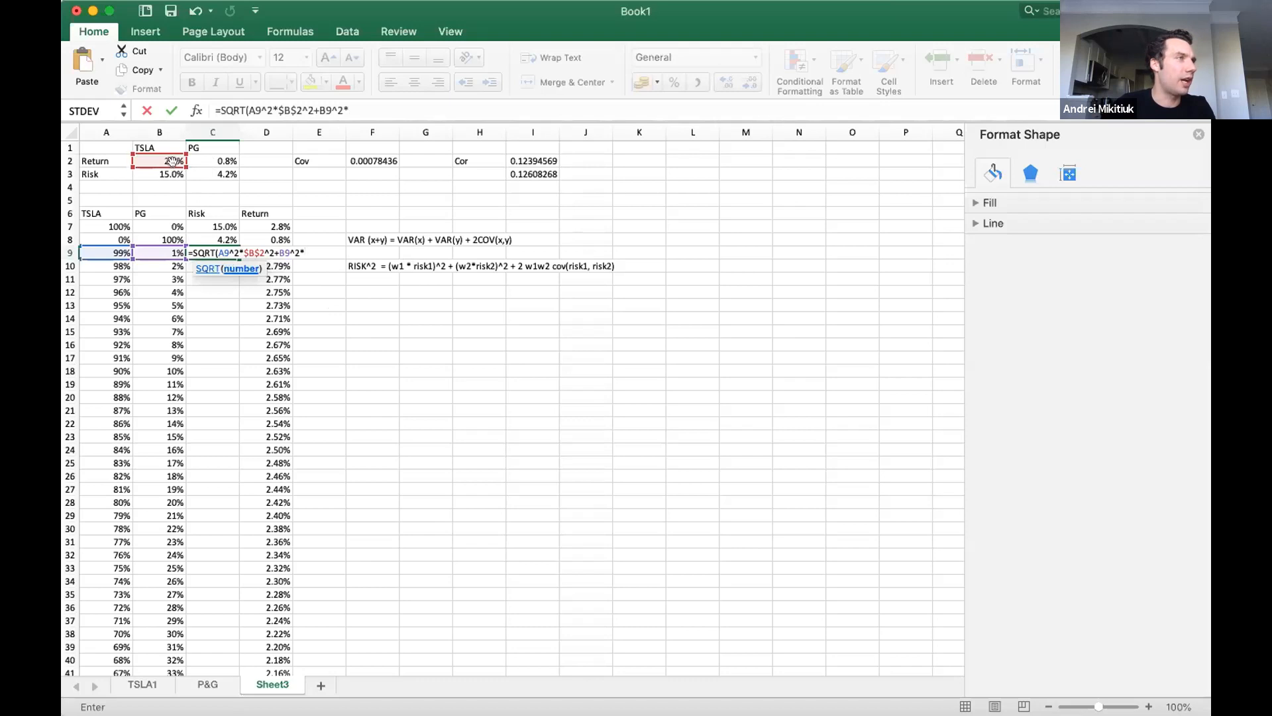
pyautogui.moveTo(177, 166); pyautogui.dragTo(201, 166)
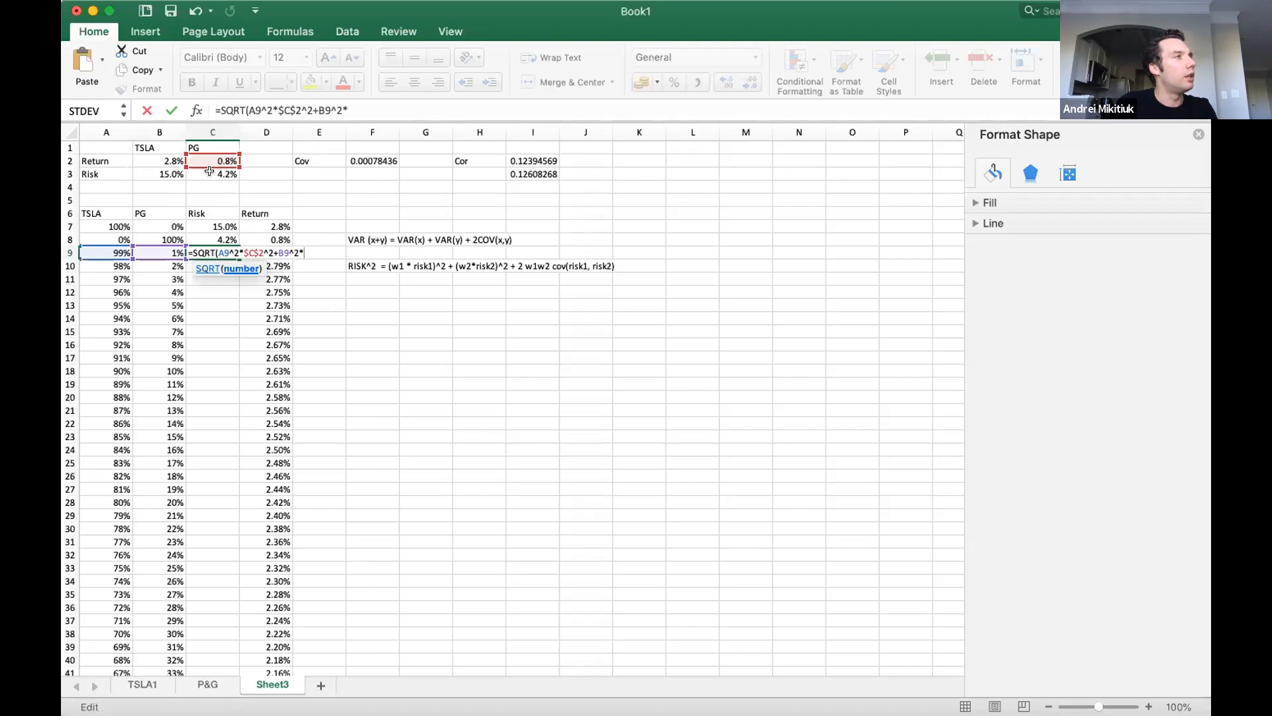
pyautogui.moveTo(209, 171); pyautogui.dragTo(214, 182)
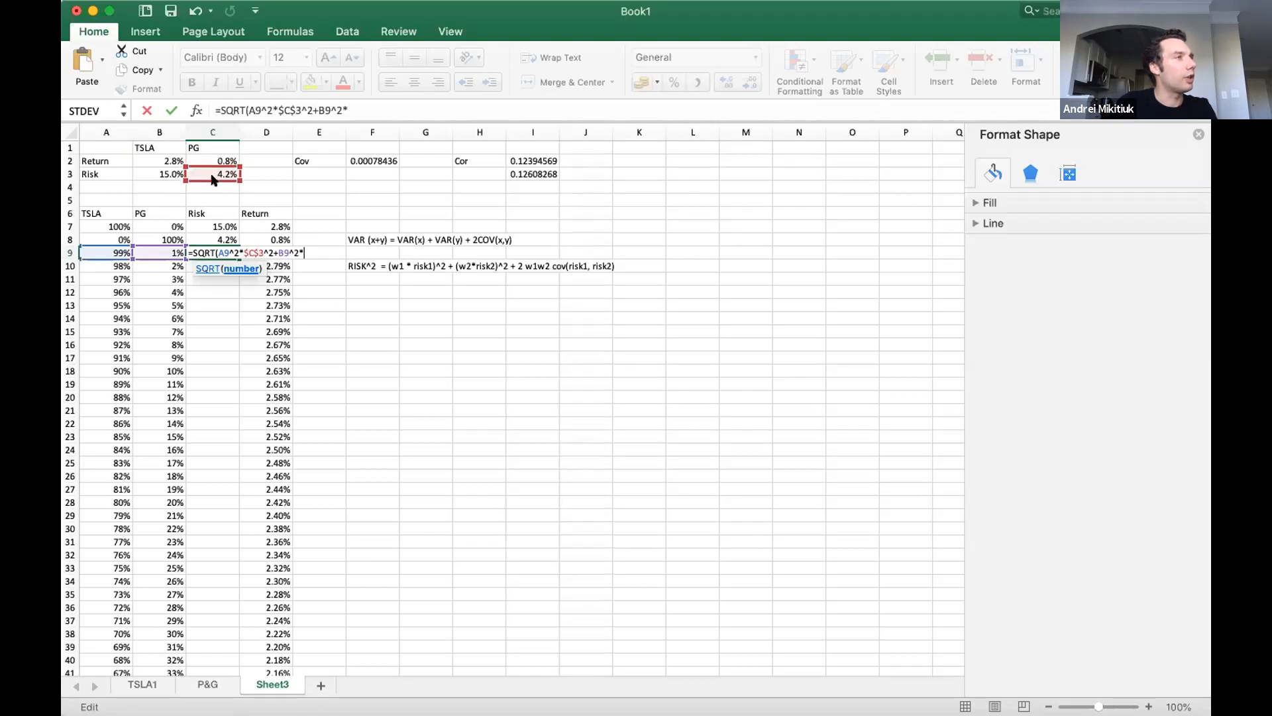
pyautogui.click(159, 171)
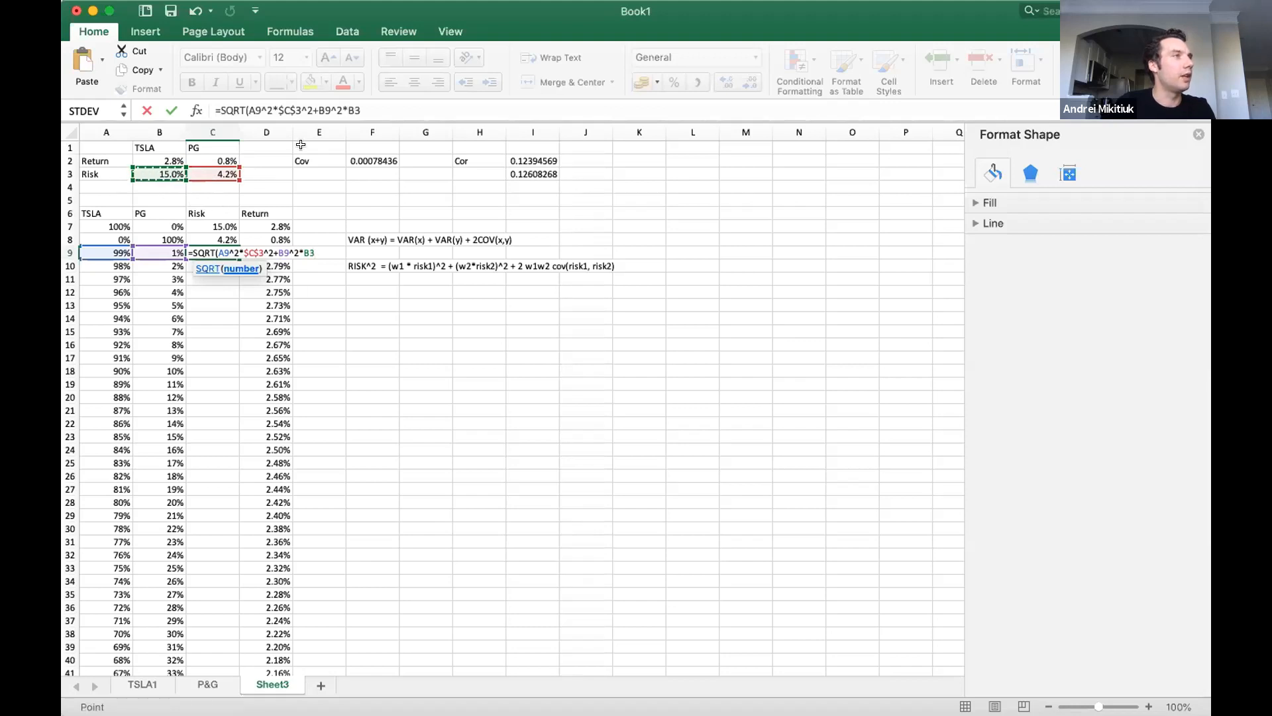
pyautogui.press('F4')
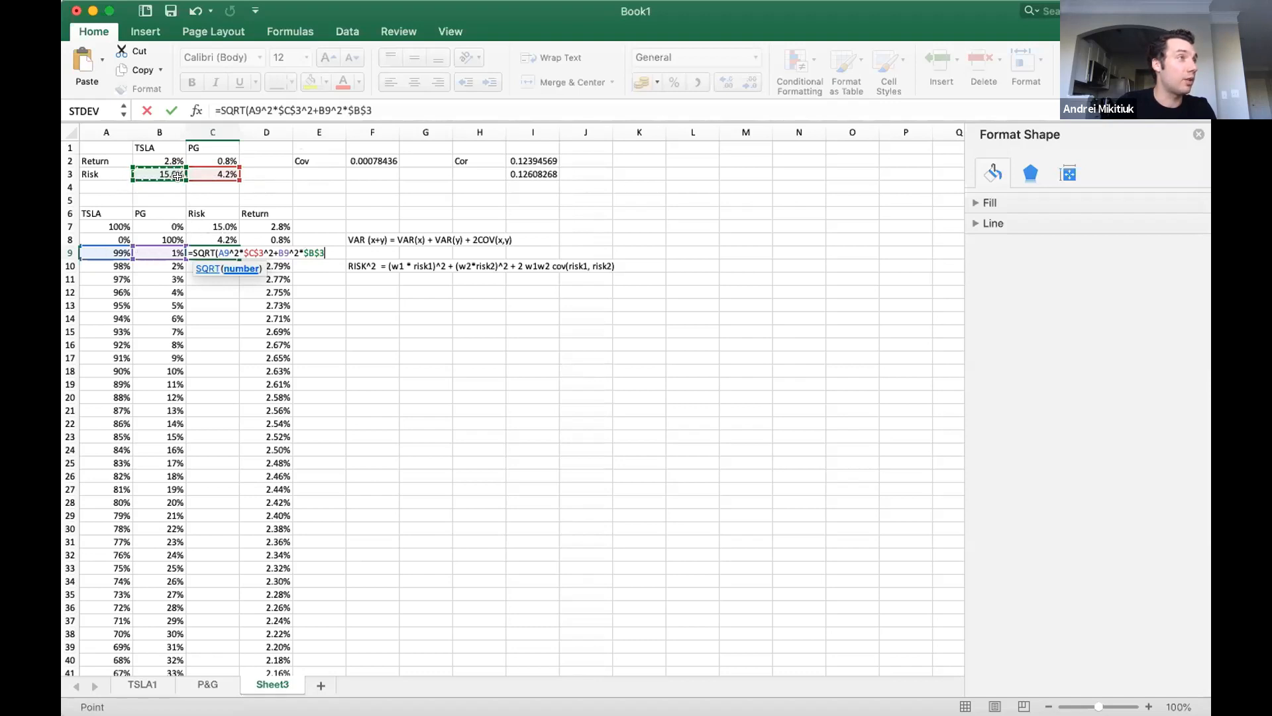
# Correct the risk references in C9 so the formula reads =SQRT(A9^2*$B$3^2+B9^2*$C$3).
pyautogui.moveTo(160, 179); pyautogui.dragTo(201, 175)
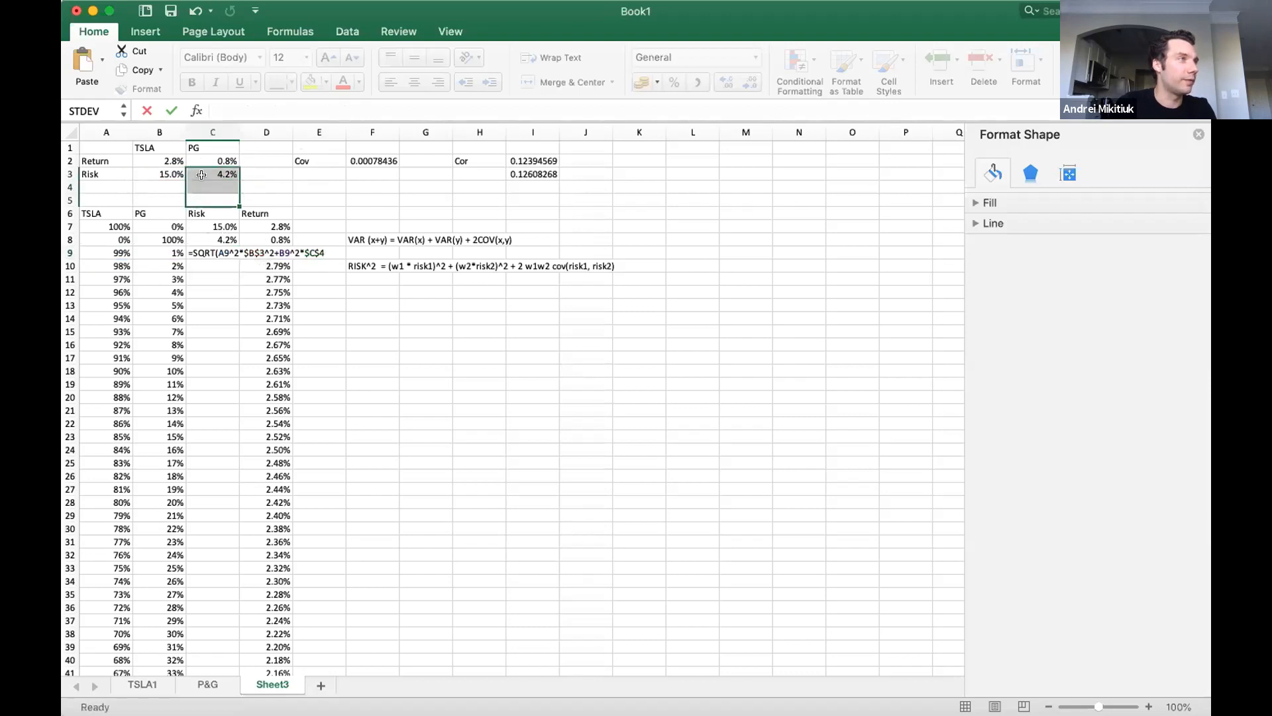
pyautogui.click(223, 248)
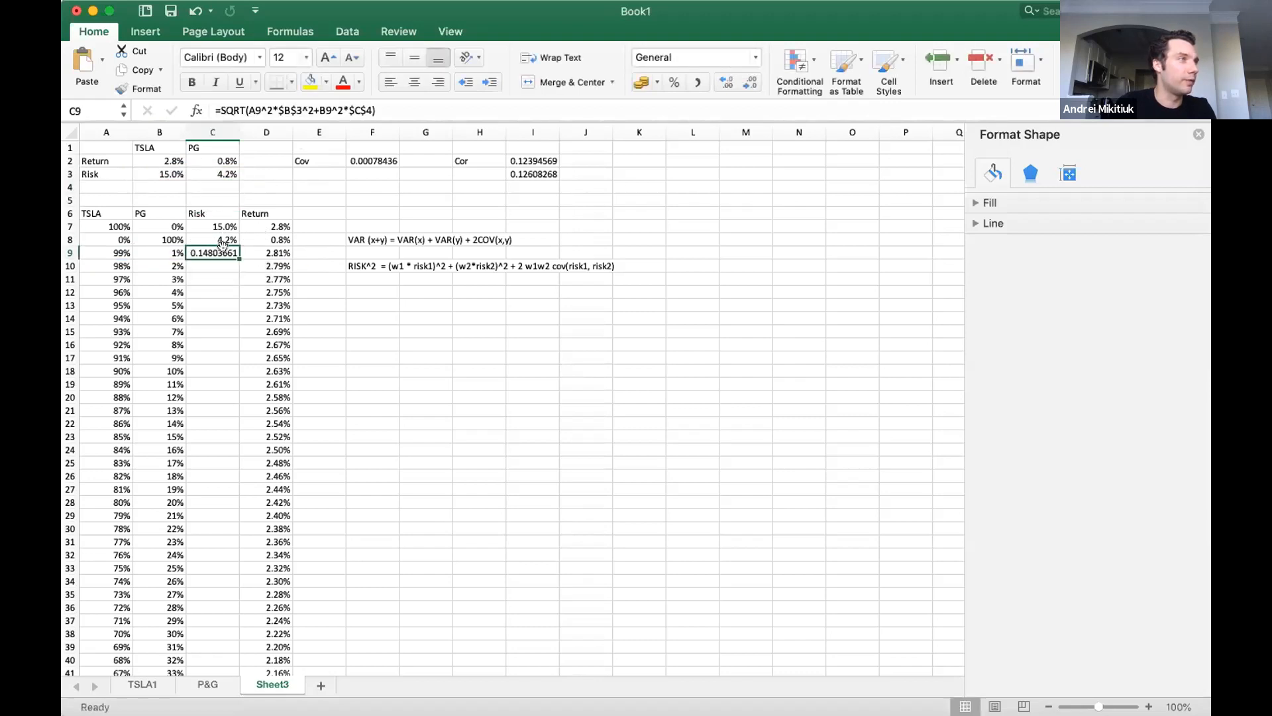
pyautogui.click(389, 106)
pyautogui.moveTo(229, 184); pyautogui.dragTo(229, 173)
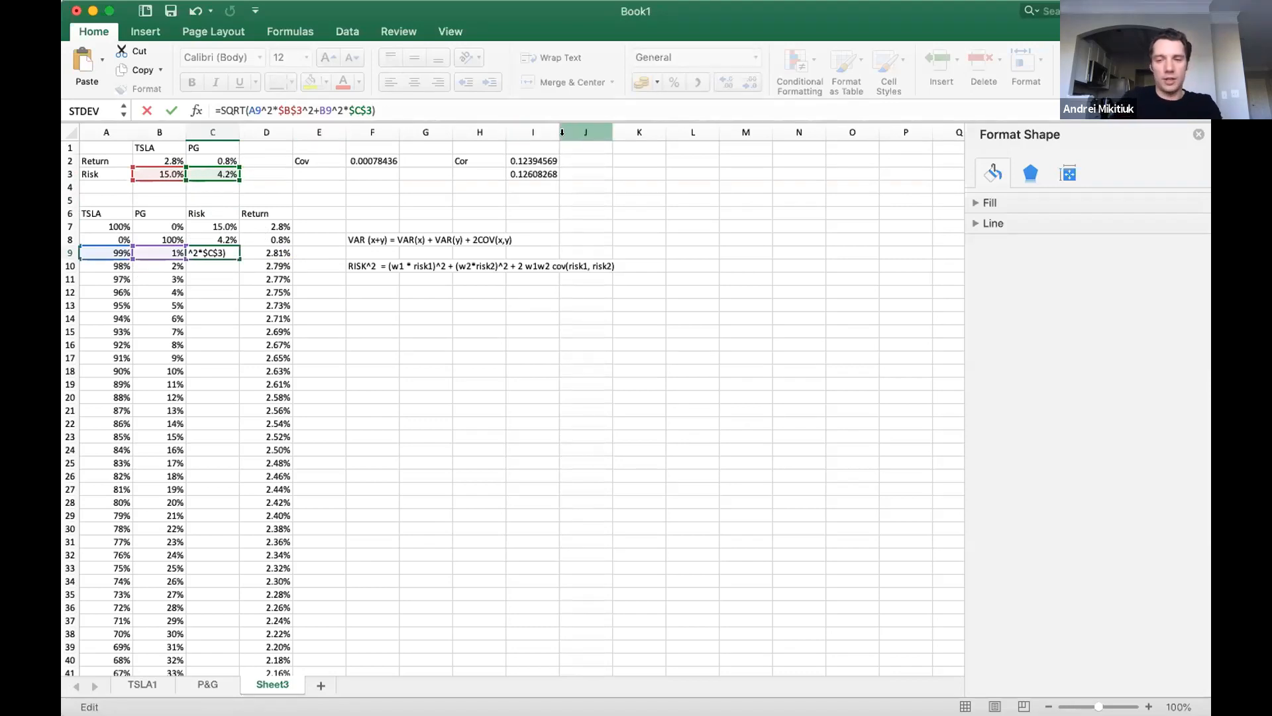
# Add the covariance term +2*A9*B9*F2 inside the square root of the C9 risk formula.
pyautogui.write('+2')
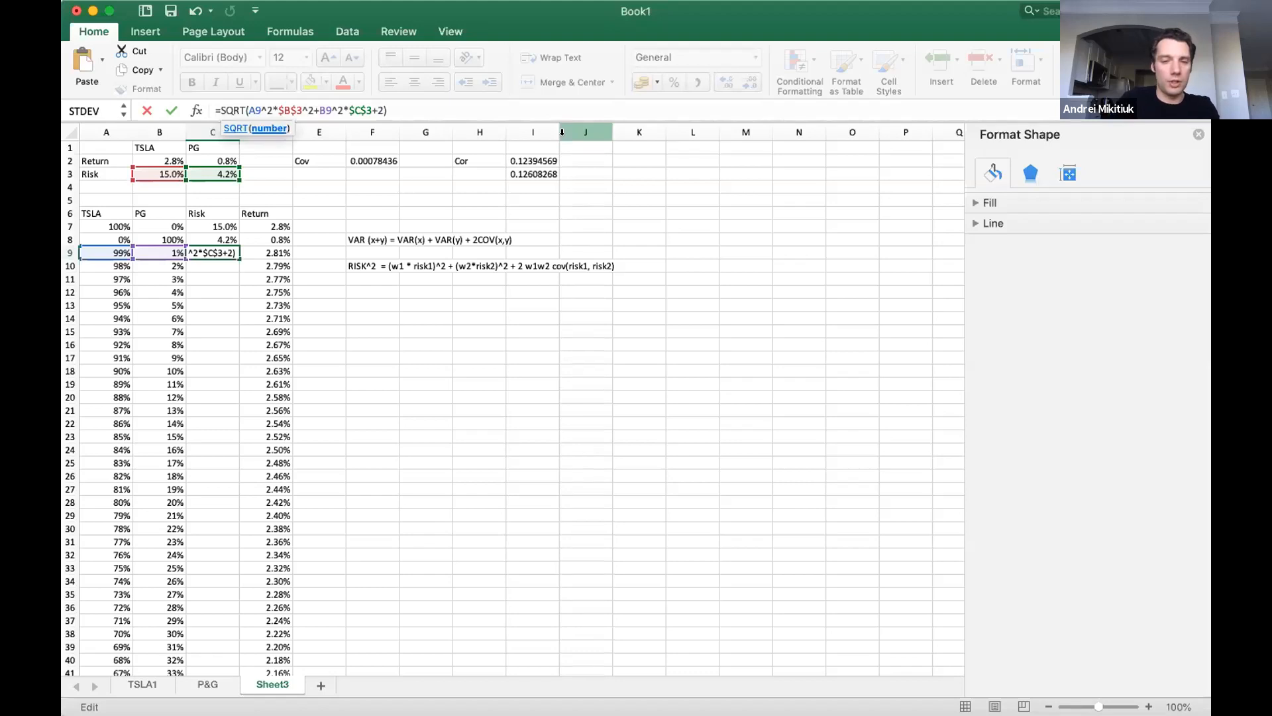
pyautogui.write('*')
pyautogui.click(98, 250)
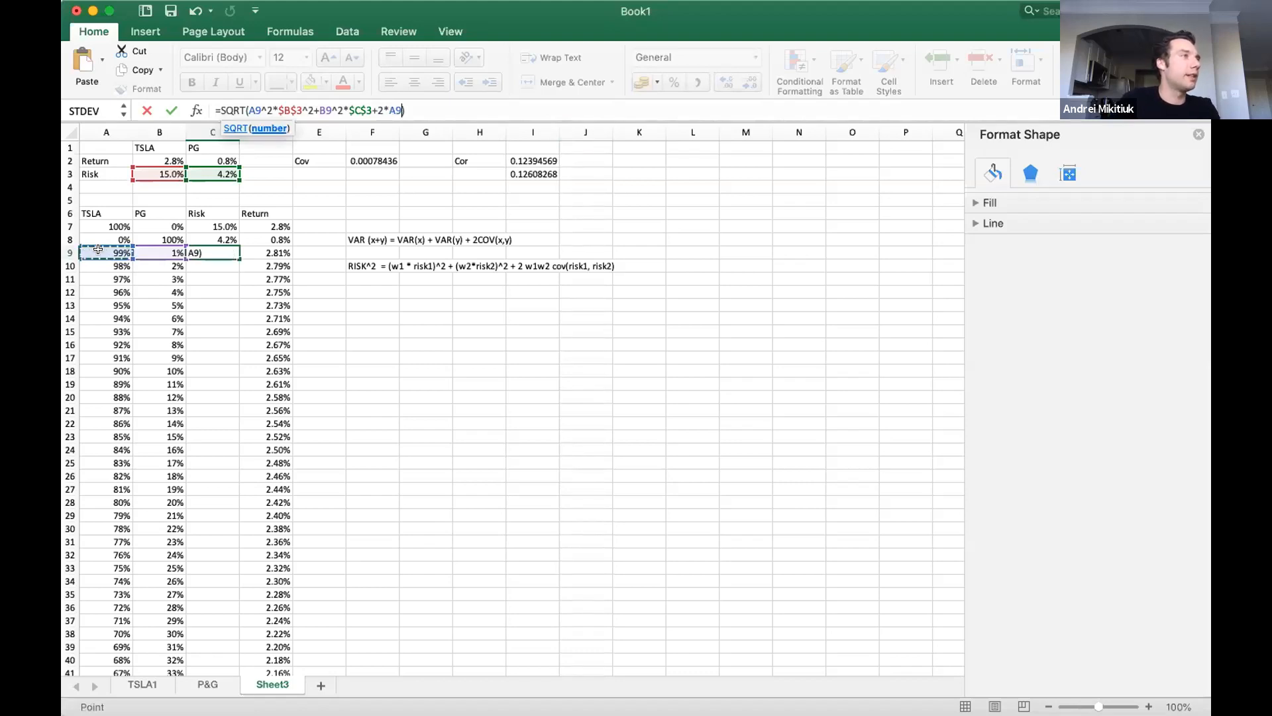
pyautogui.write('*')
pyautogui.click(145, 247)
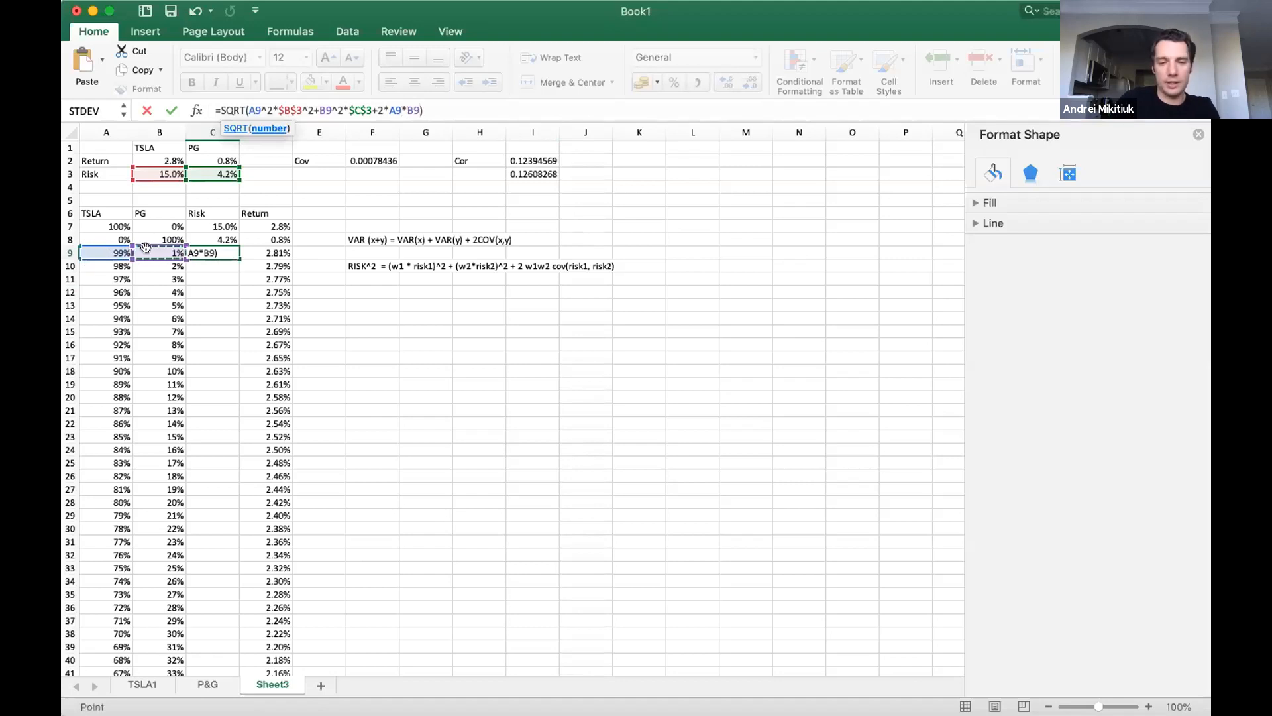
pyautogui.write('*')
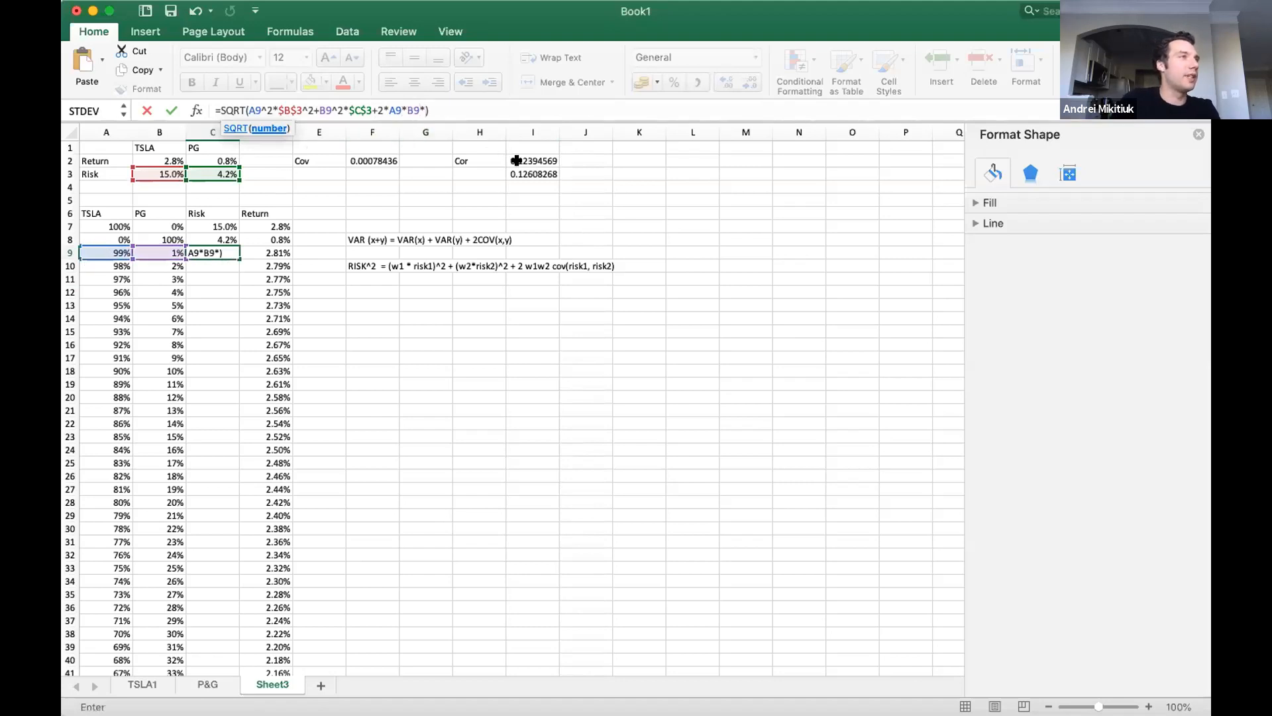
pyautogui.click(375, 156)
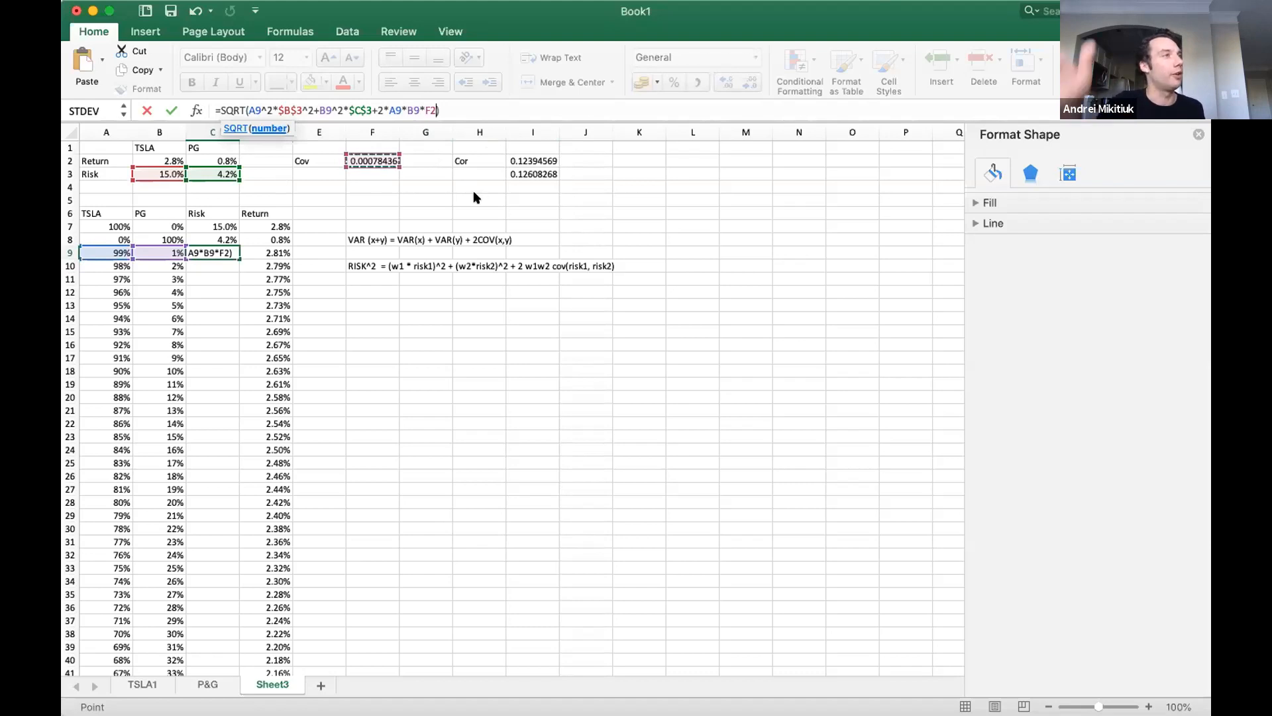
pyautogui.press('Return')
# Format C9 as a percentage with one decimal place and fill its formula down the Risk column.
pyautogui.press('Up')
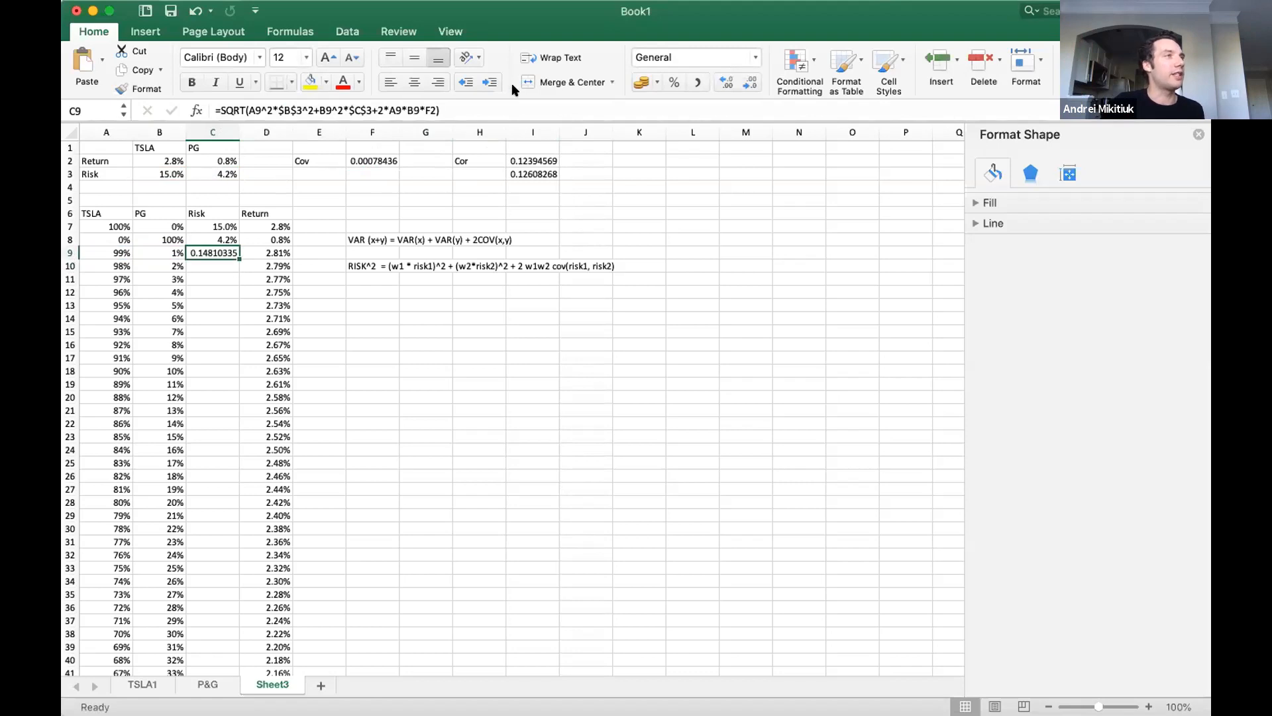
pyautogui.click(675, 84)
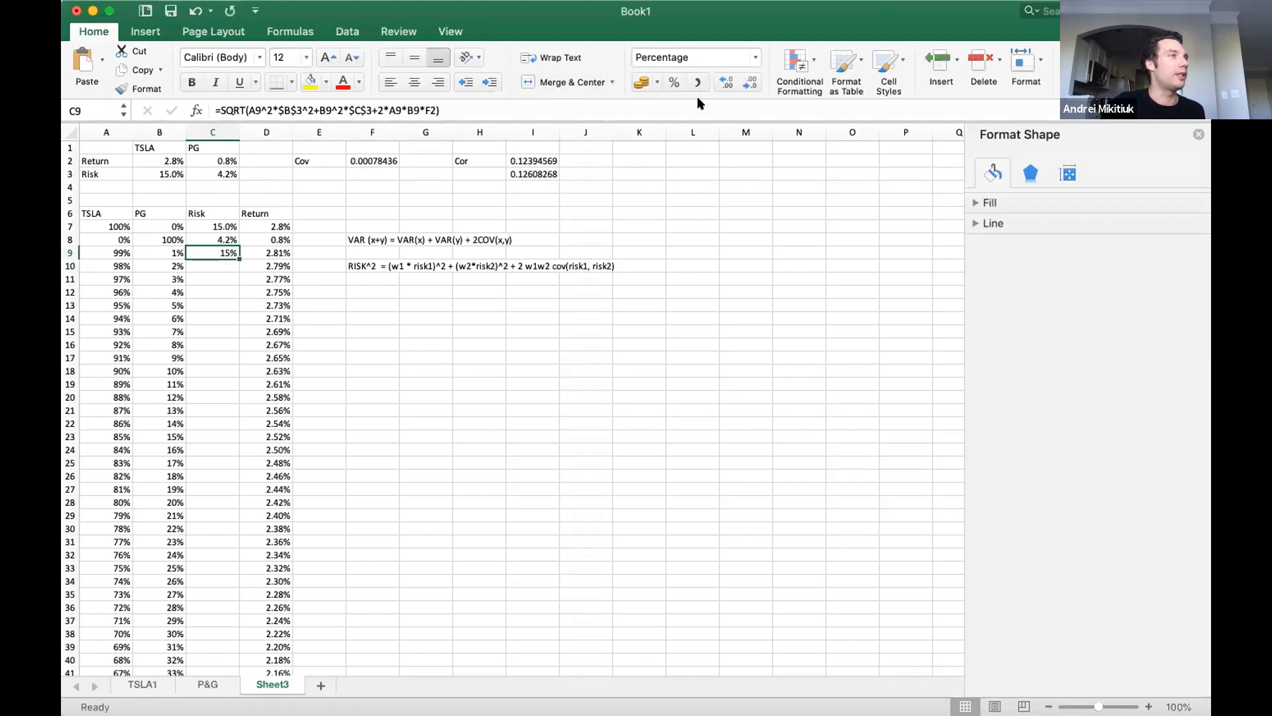
pyautogui.click(727, 82)
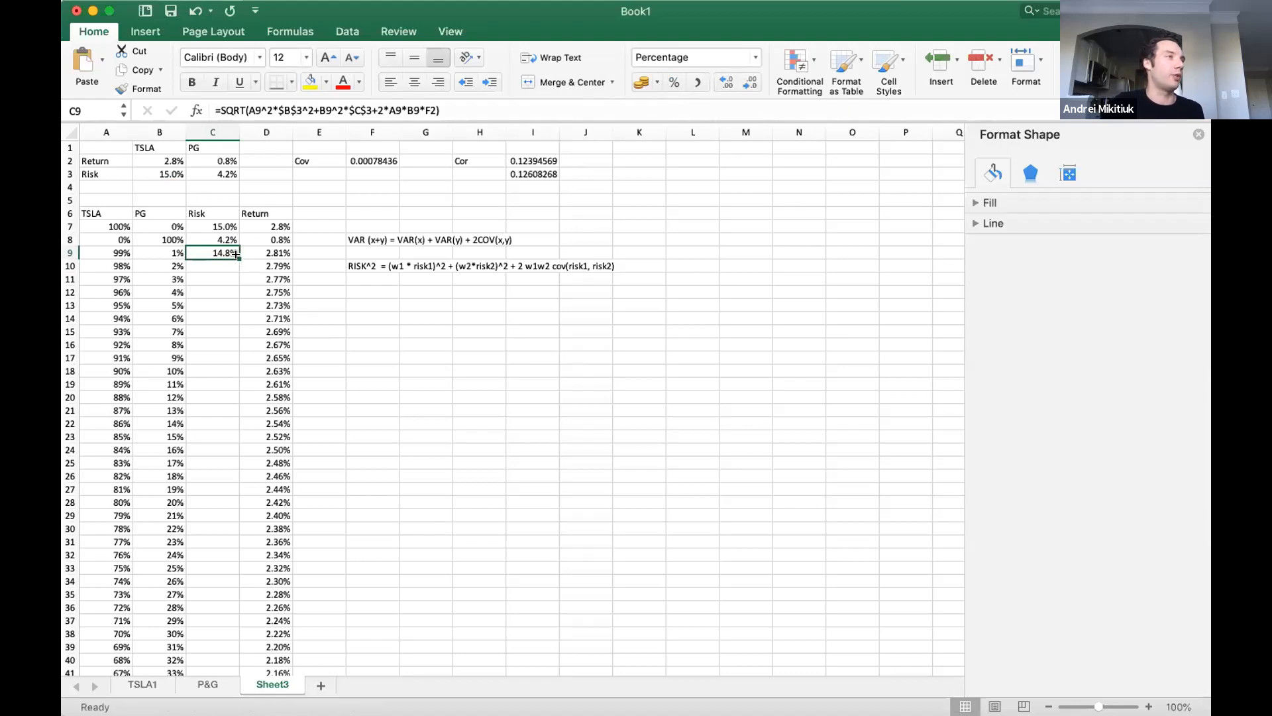
pyautogui.doubleClick(237, 257)
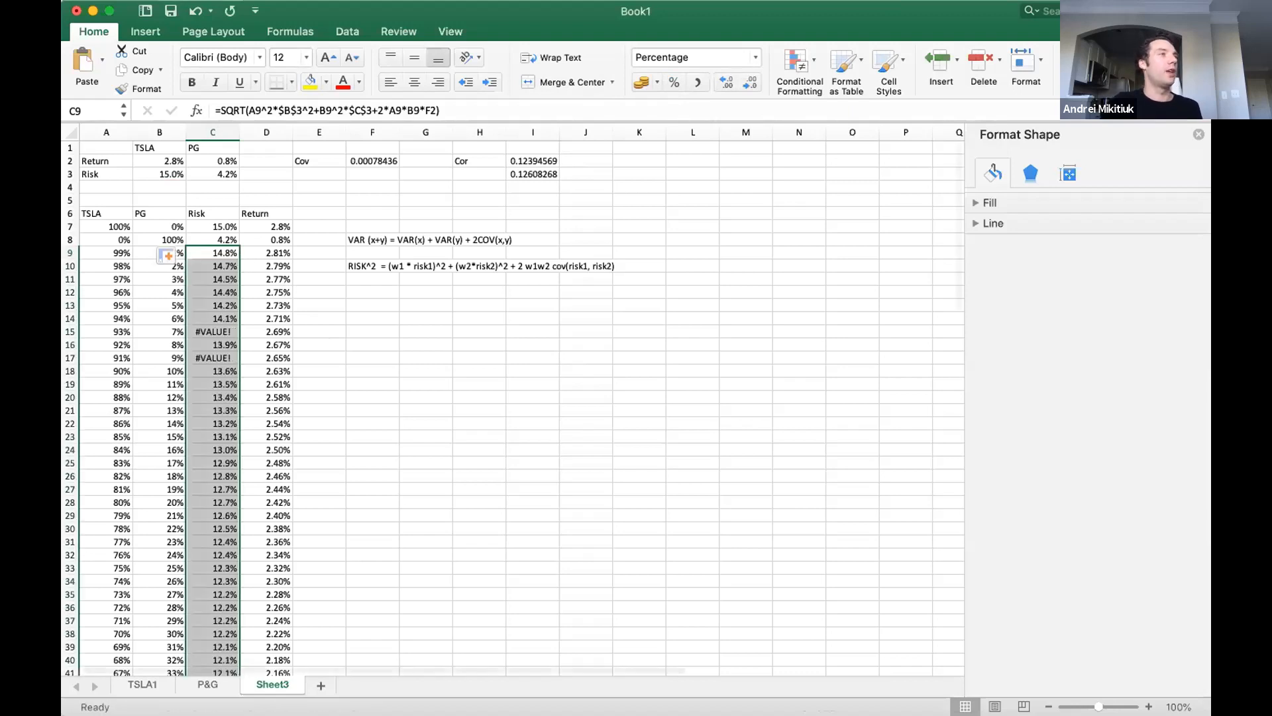
# Make the covariance reference in C9 absolute as $F$2 and refill the formula down the Risk column.
pyautogui.doubleClick(225, 253)
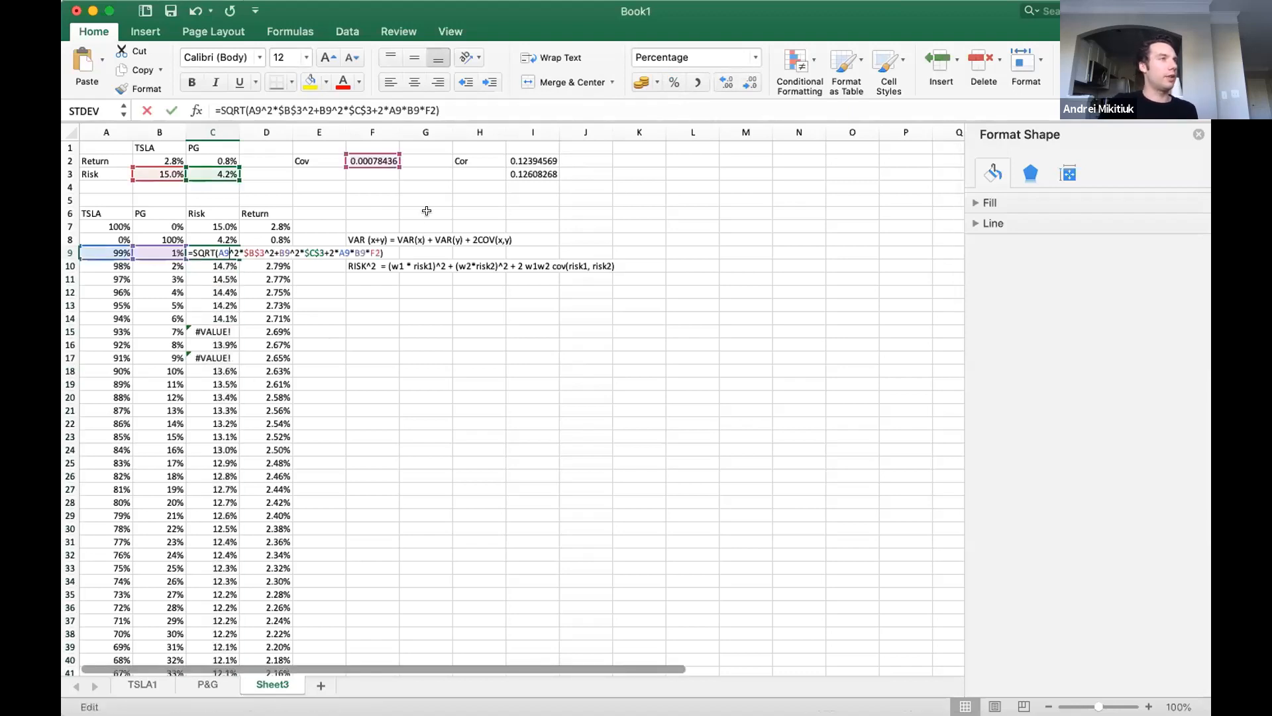
pyautogui.click(368, 251)
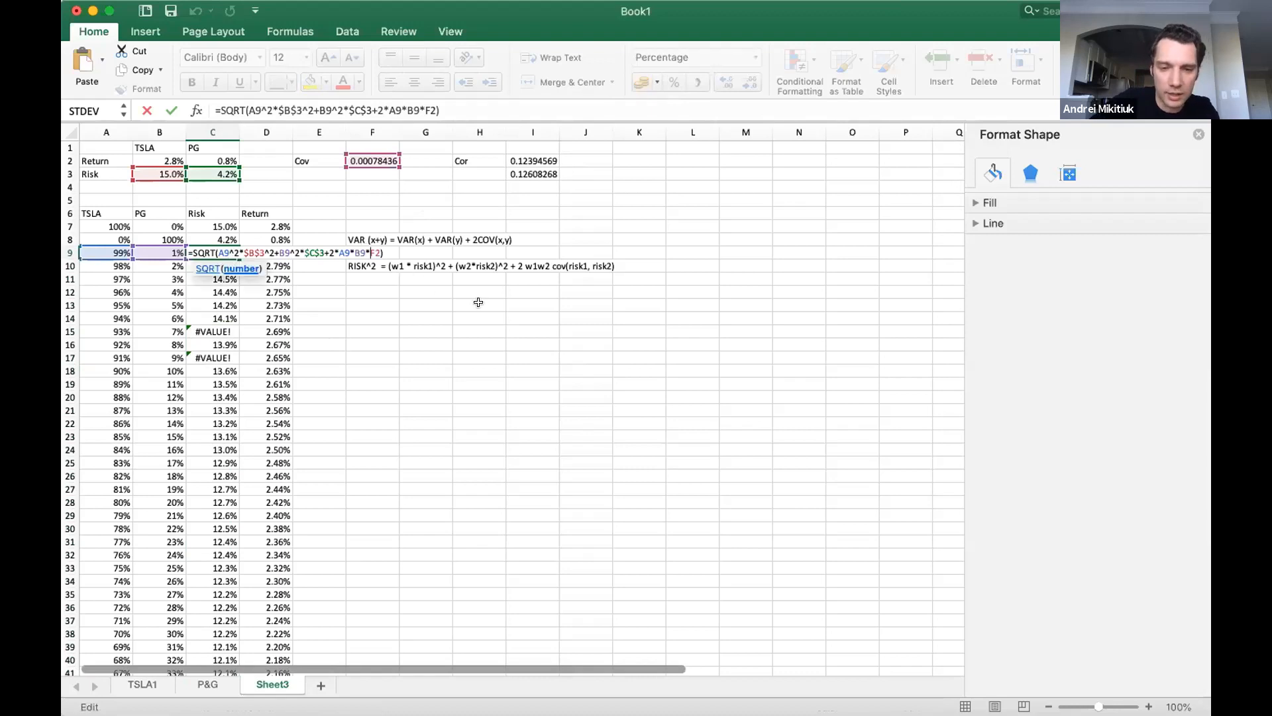
pyautogui.press('Return')
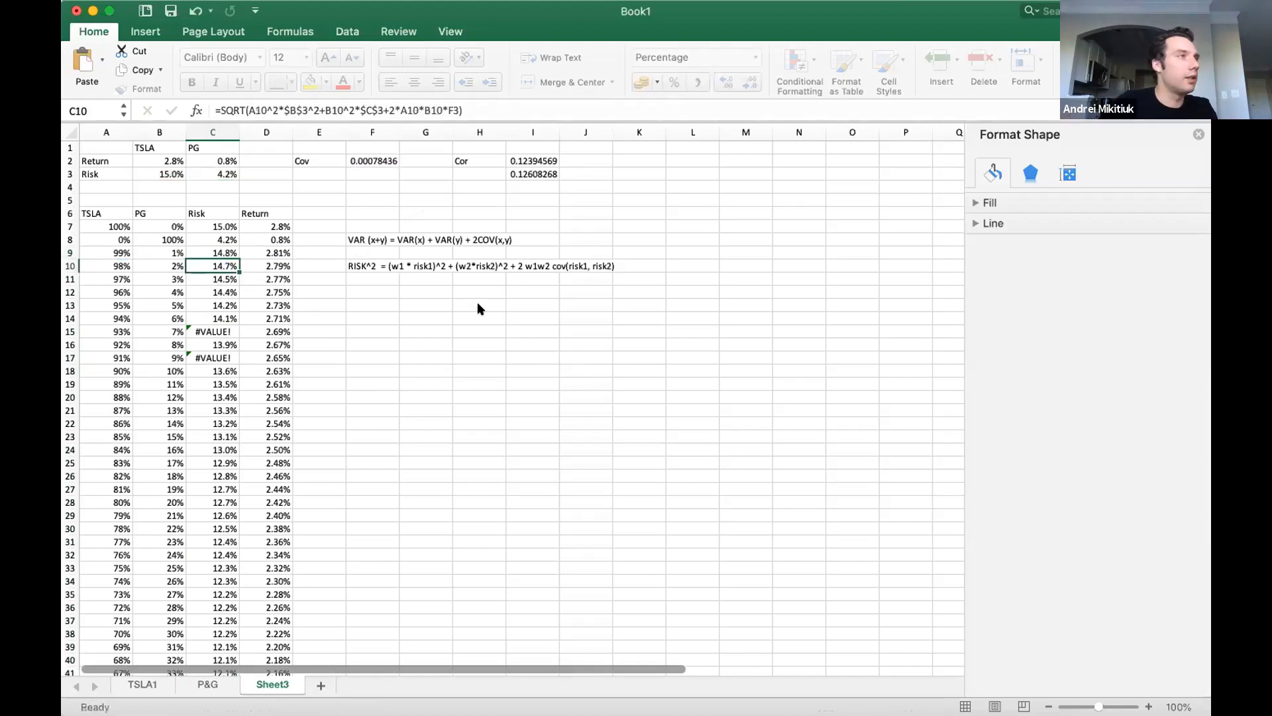
pyautogui.click(213, 252)
pyautogui.doubleClick(239, 259)
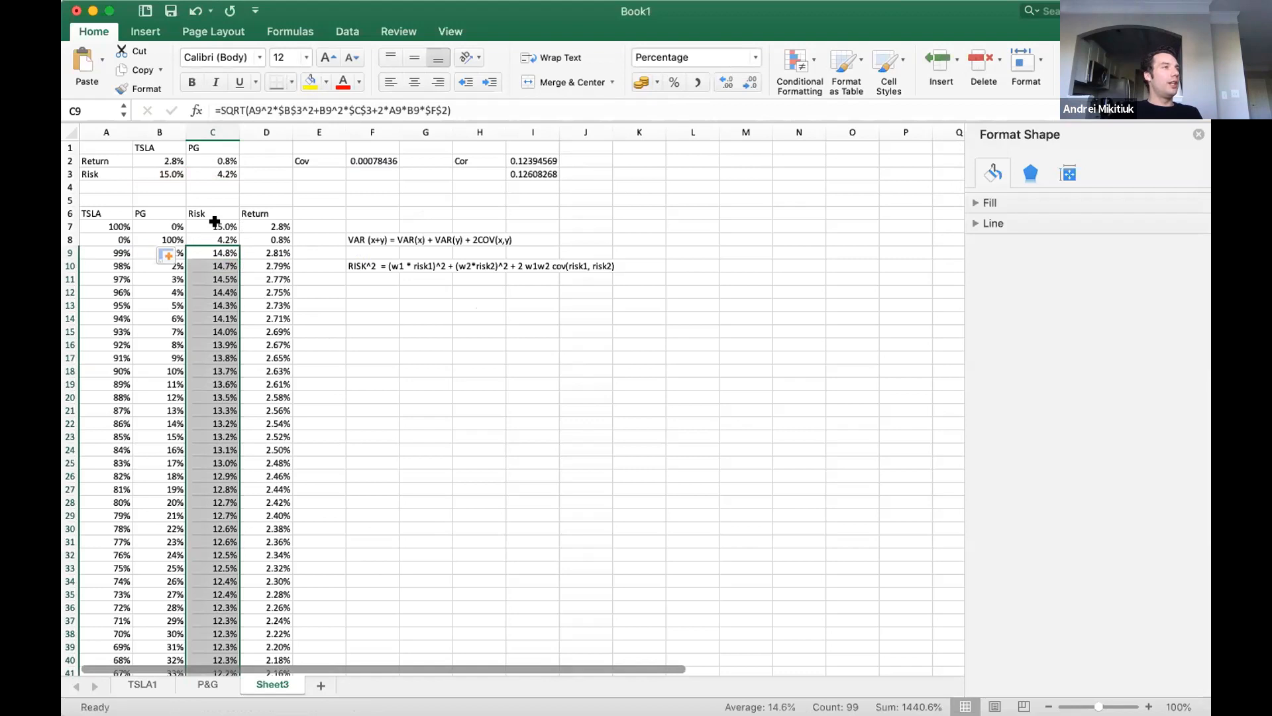
# Insert a scatter chart of the full Risk and Return columns, headers included, and place it just below the RISK^2 formula note.
pyautogui.moveTo(207, 214); pyautogui.dragTo(292, 659)
pyautogui.scroll(-3, 291, 660)
pyautogui.moveTo(273, 541); pyautogui.dragTo(272, 541)
pyautogui.scroll(10, 425, 358)
pyautogui.scroll(8, 426, 359)
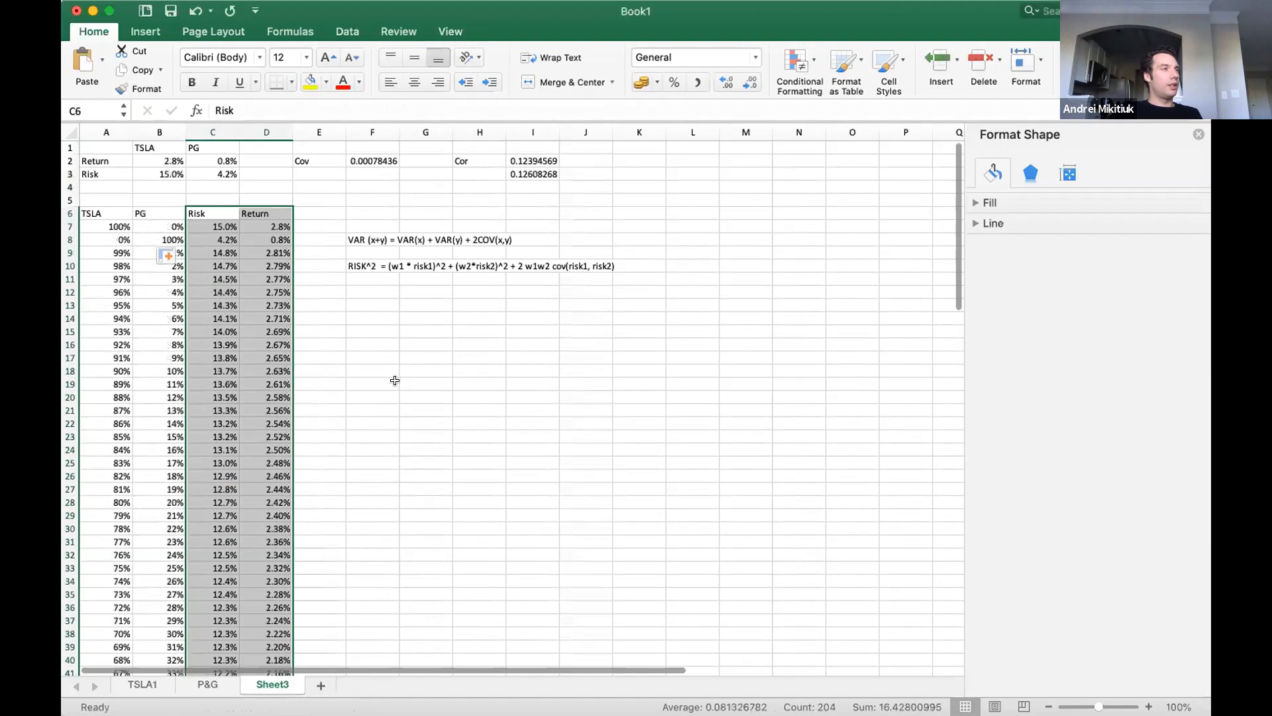
pyautogui.scroll(-2, 395, 397)
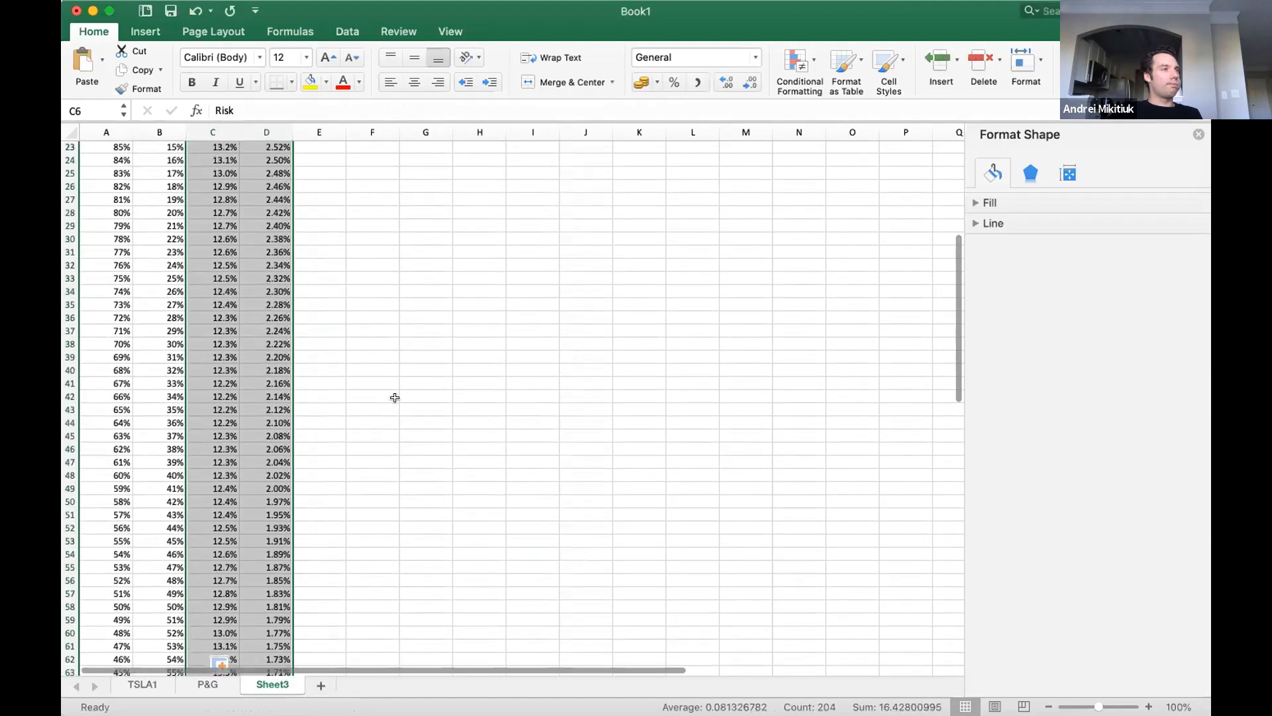
pyautogui.scroll(7, 395, 396)
pyautogui.scroll(-5, 395, 397)
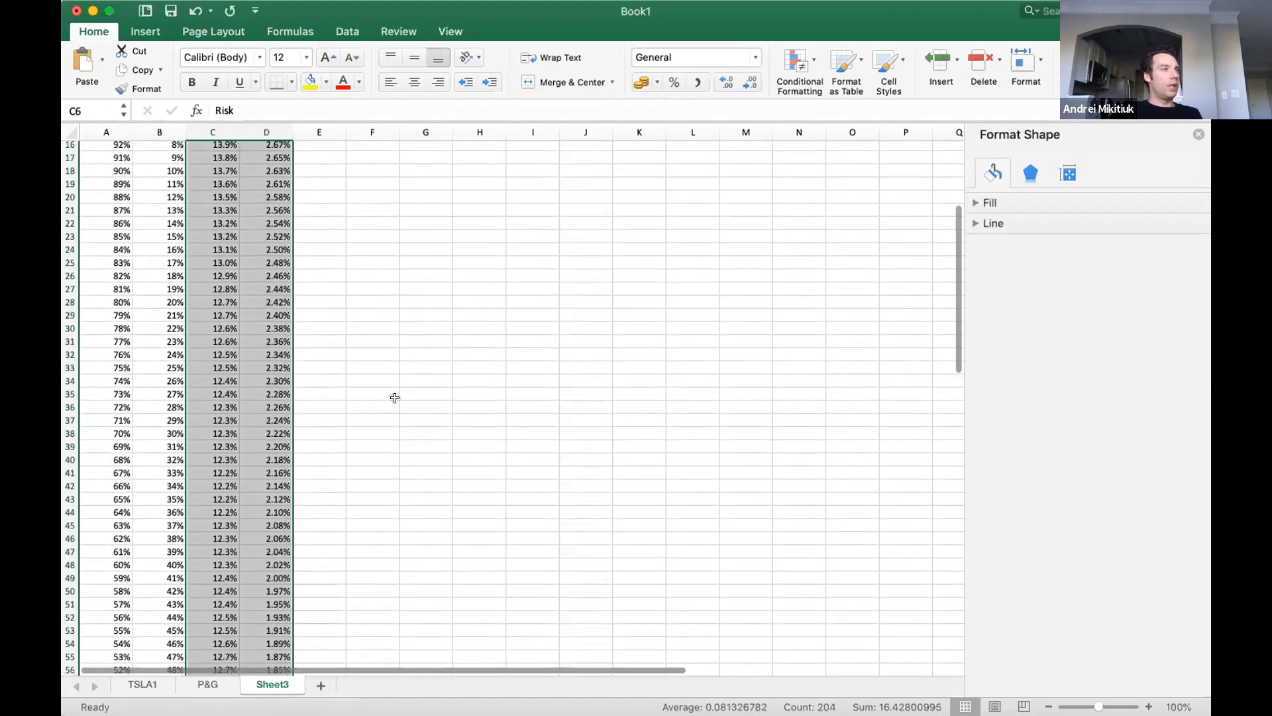
pyautogui.scroll(4, 395, 397)
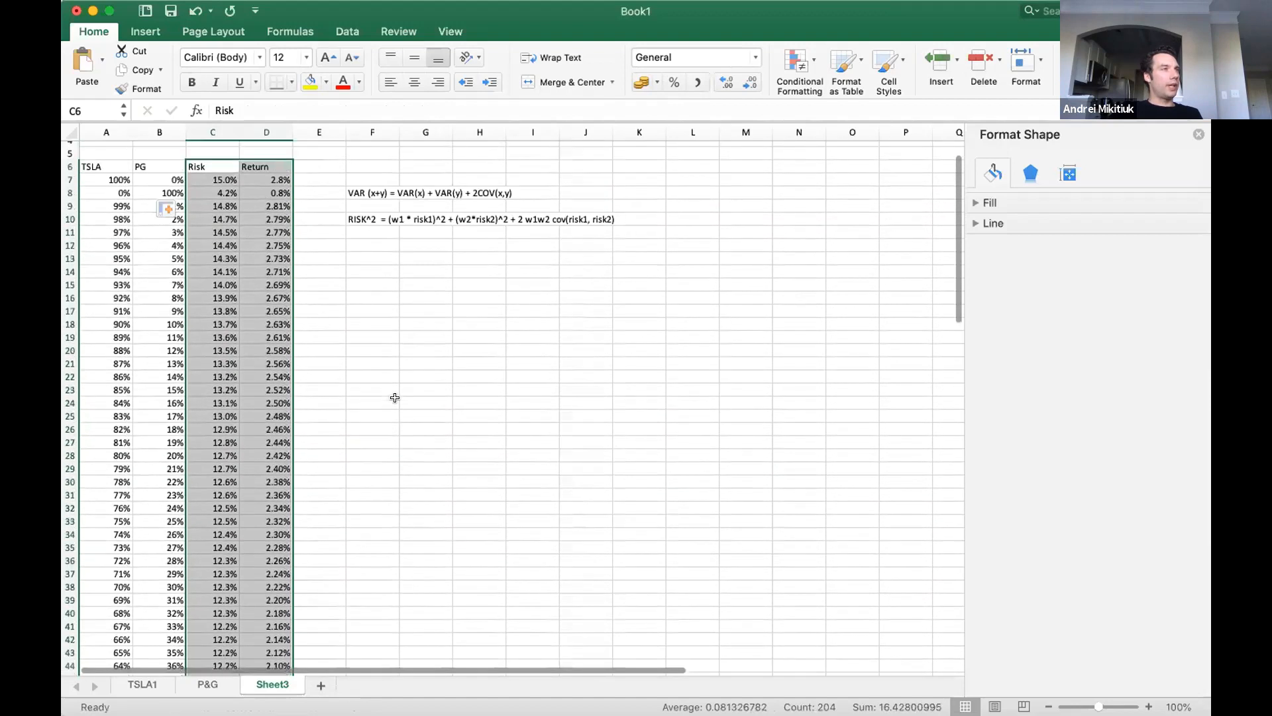
pyautogui.click(146, 32)
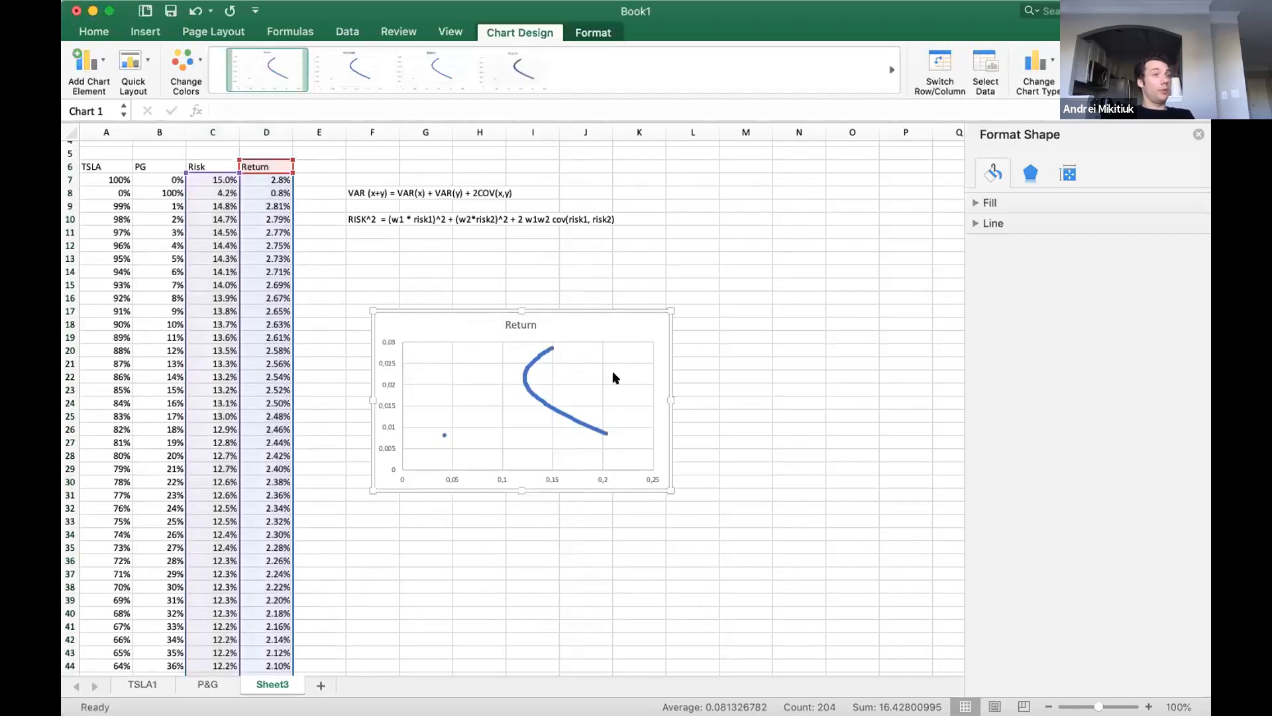
pyautogui.moveTo(554, 302); pyautogui.dragTo(549, 253)
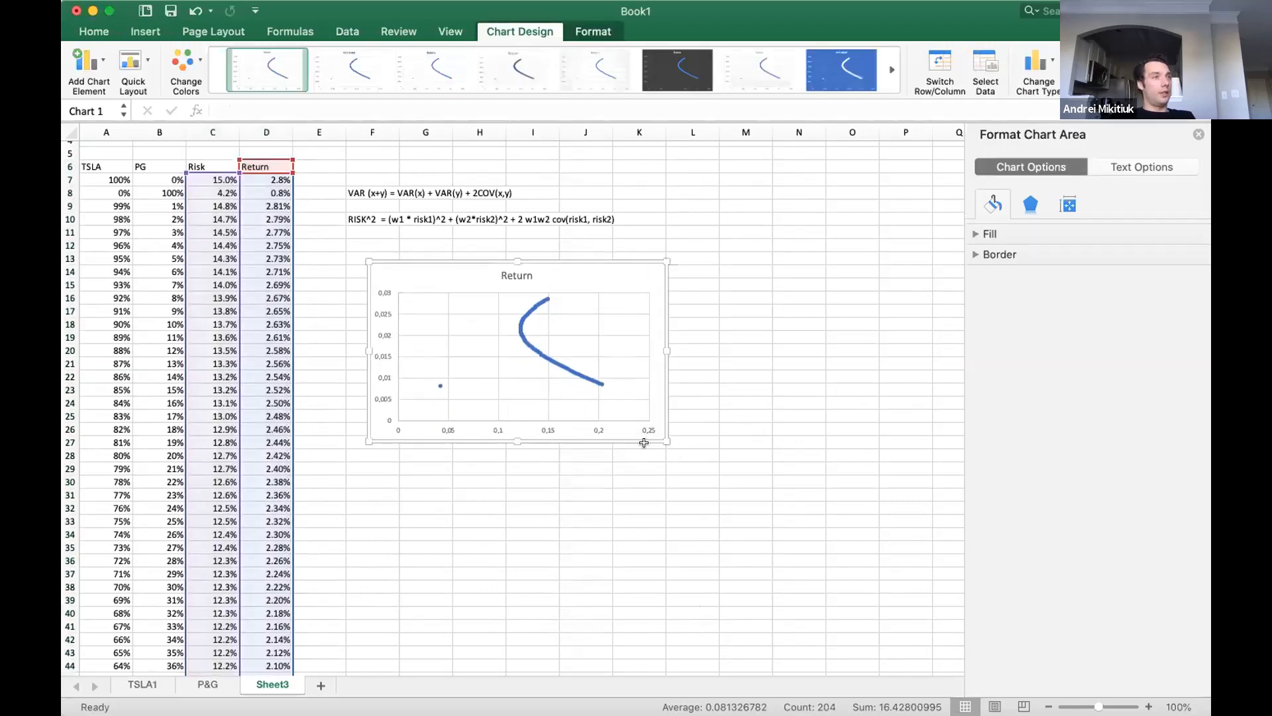
# Enlarge the scatter chart to reach about column N and row 39, undoing the accidental shift of its plot area.
pyautogui.moveTo(667, 447); pyautogui.dragTo(834, 595)
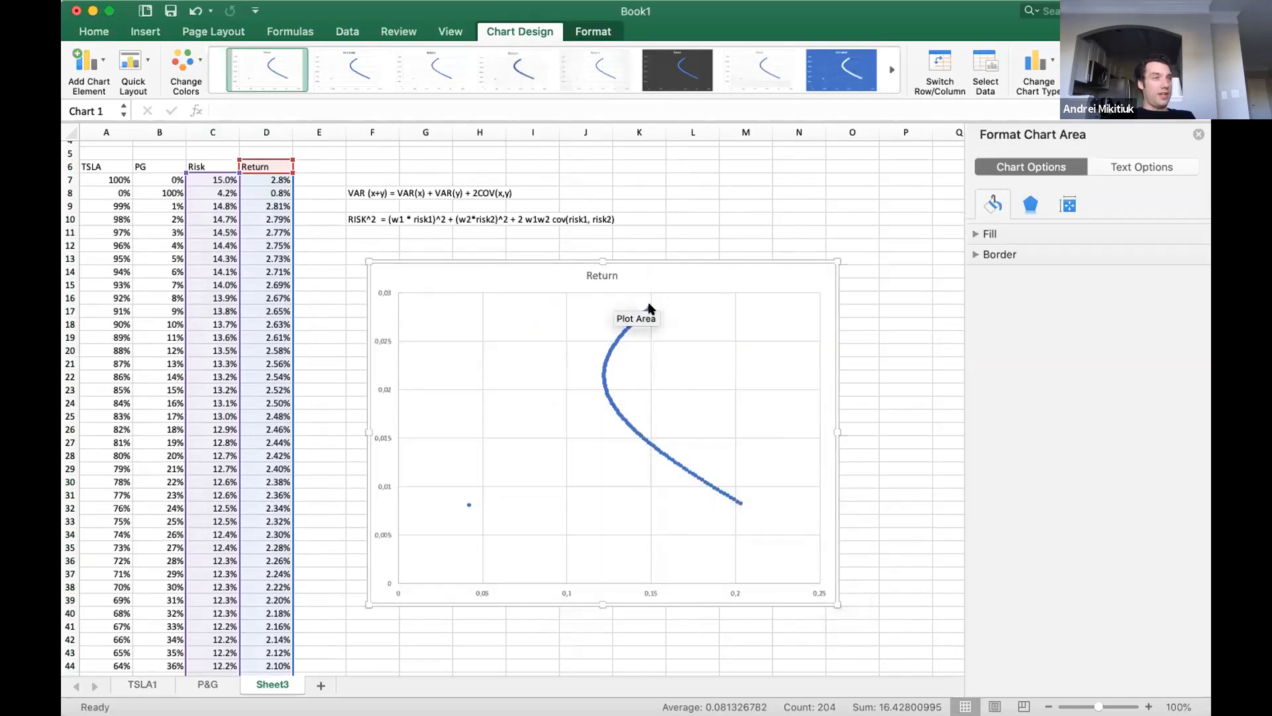
pyautogui.moveTo(630, 458); pyautogui.dragTo(624, 445)
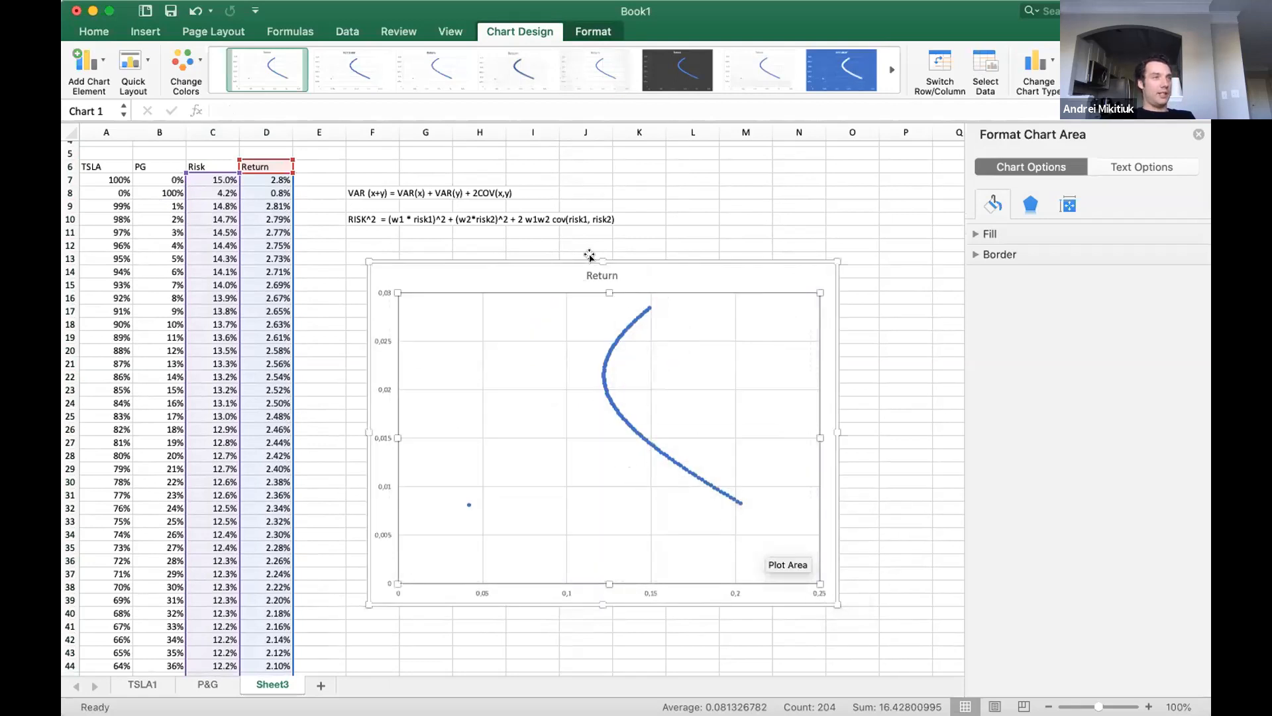
pyautogui.click(639, 228)
pyautogui.press('super+z')
pyautogui.click(639, 272)
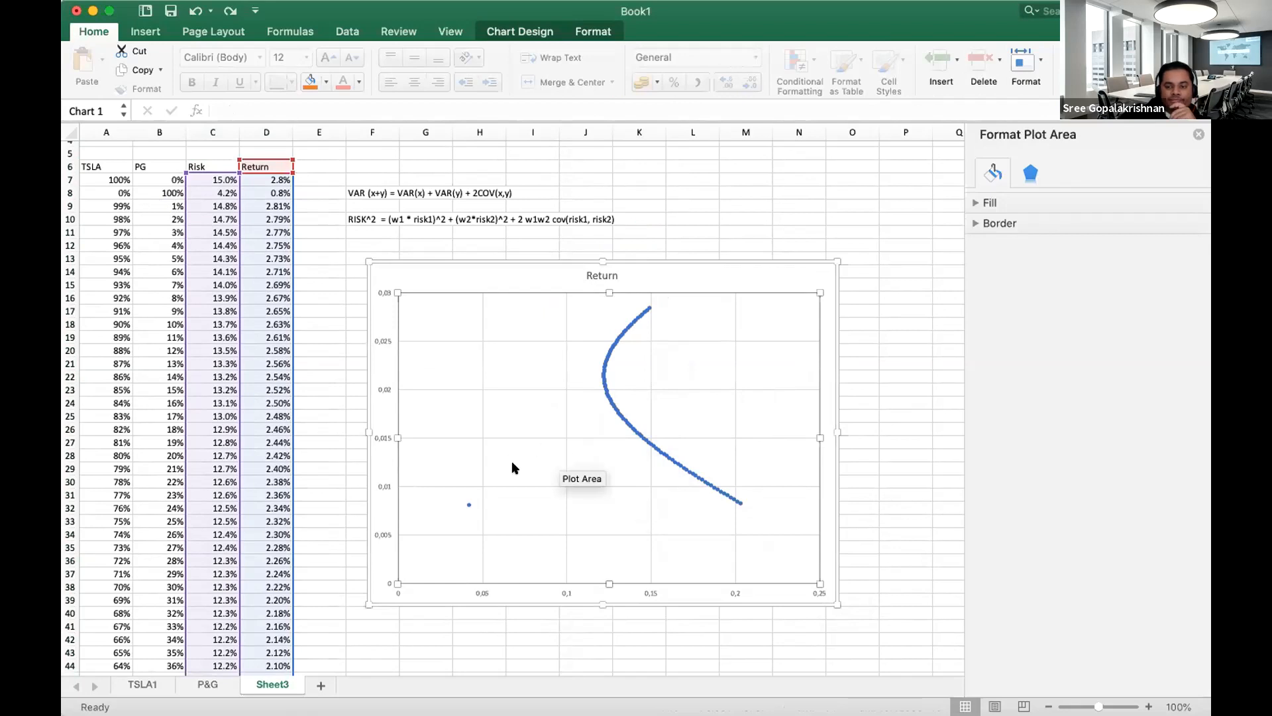
# Examine the isolated point on the scatter chart and look for its source among the Risk and Return rows.
pyautogui.click(467, 507)
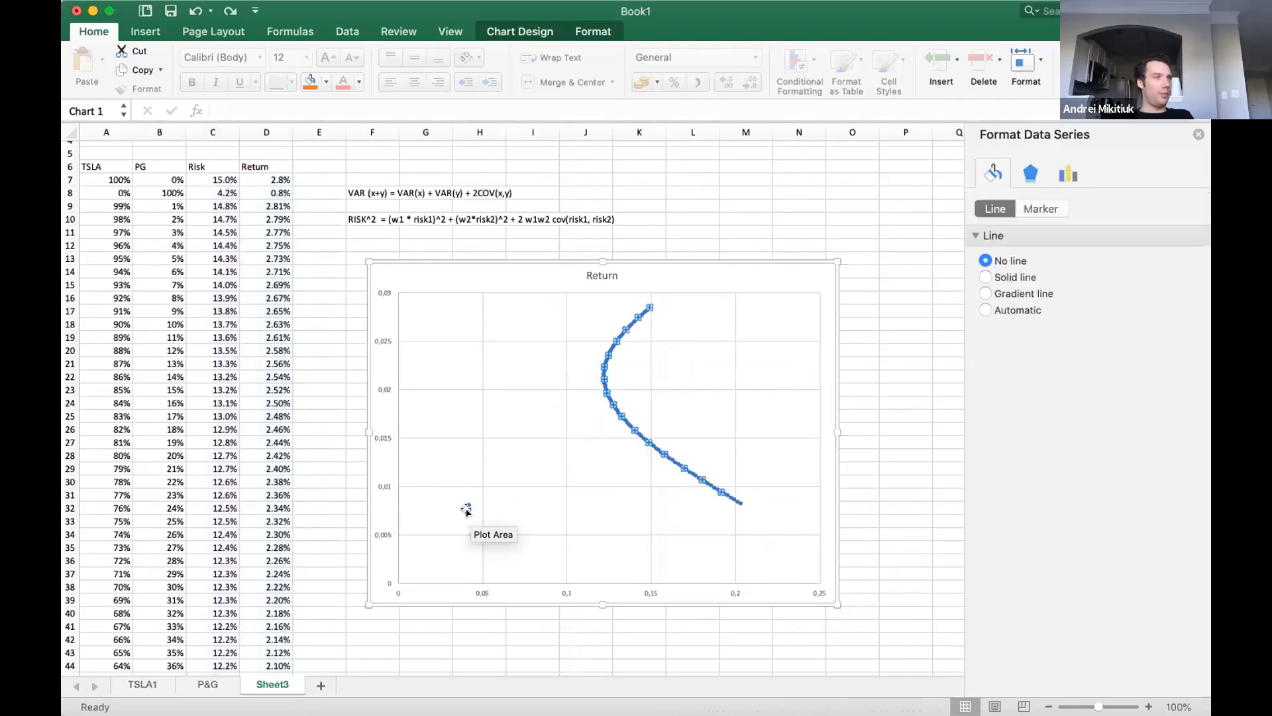
pyautogui.click(467, 507)
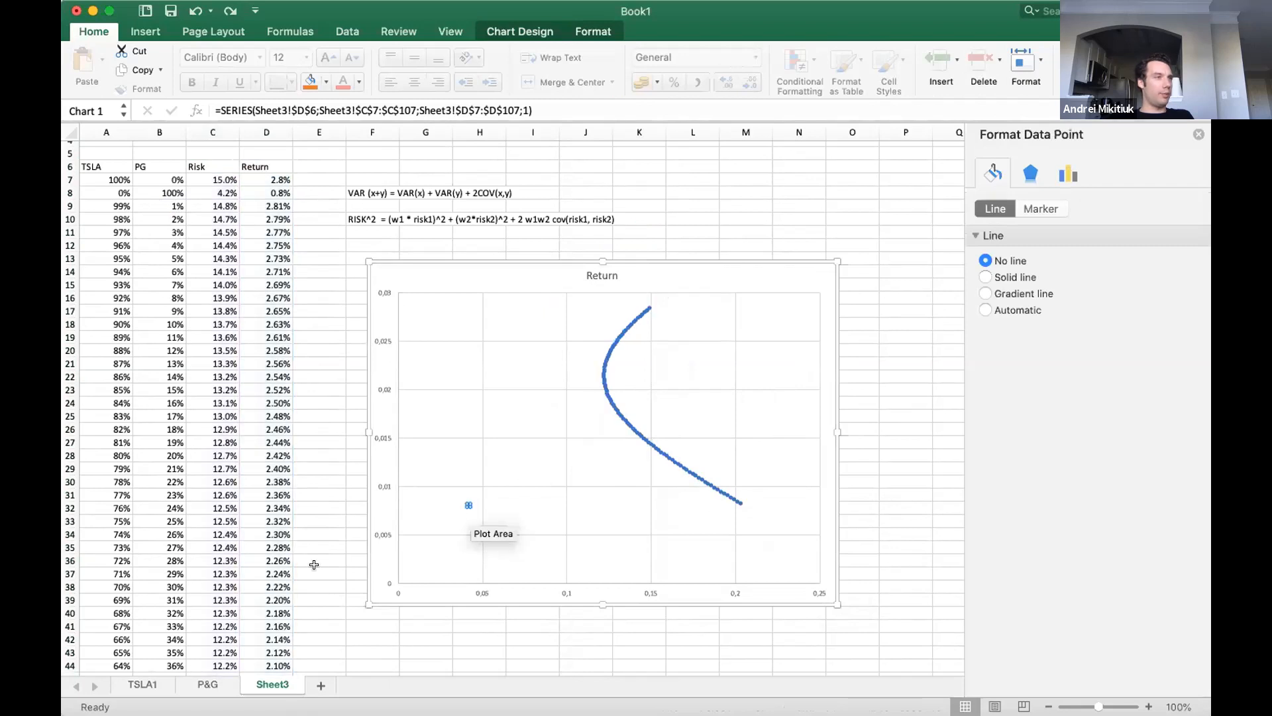
pyautogui.scroll(-10, 467, 507)
pyautogui.scroll(-20, 280, 557)
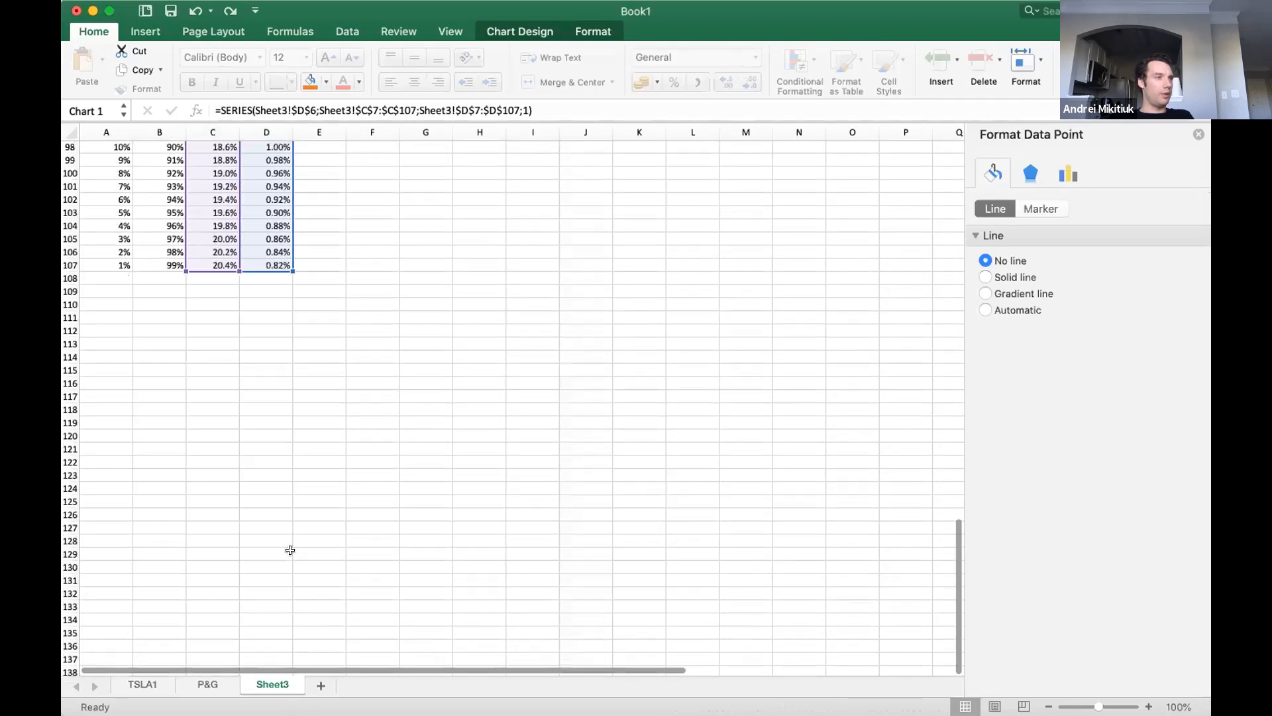
pyautogui.scroll(20, 295, 549)
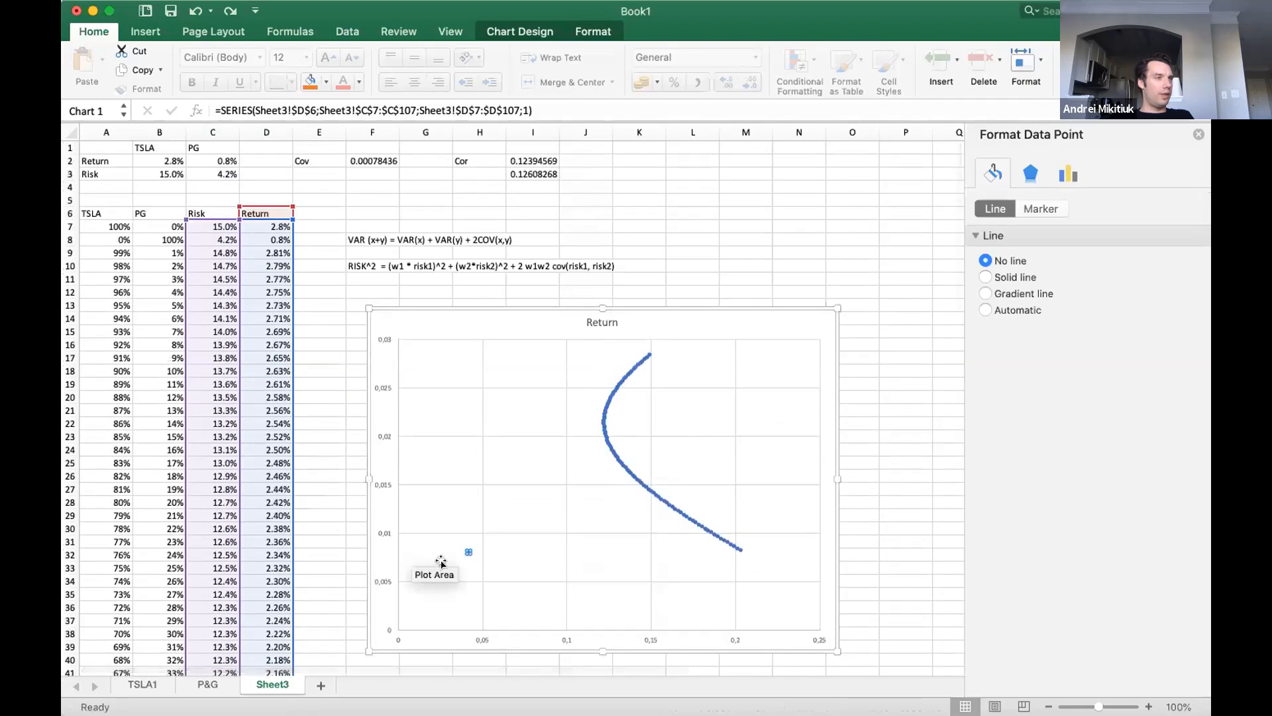
pyautogui.moveTo(467, 549)
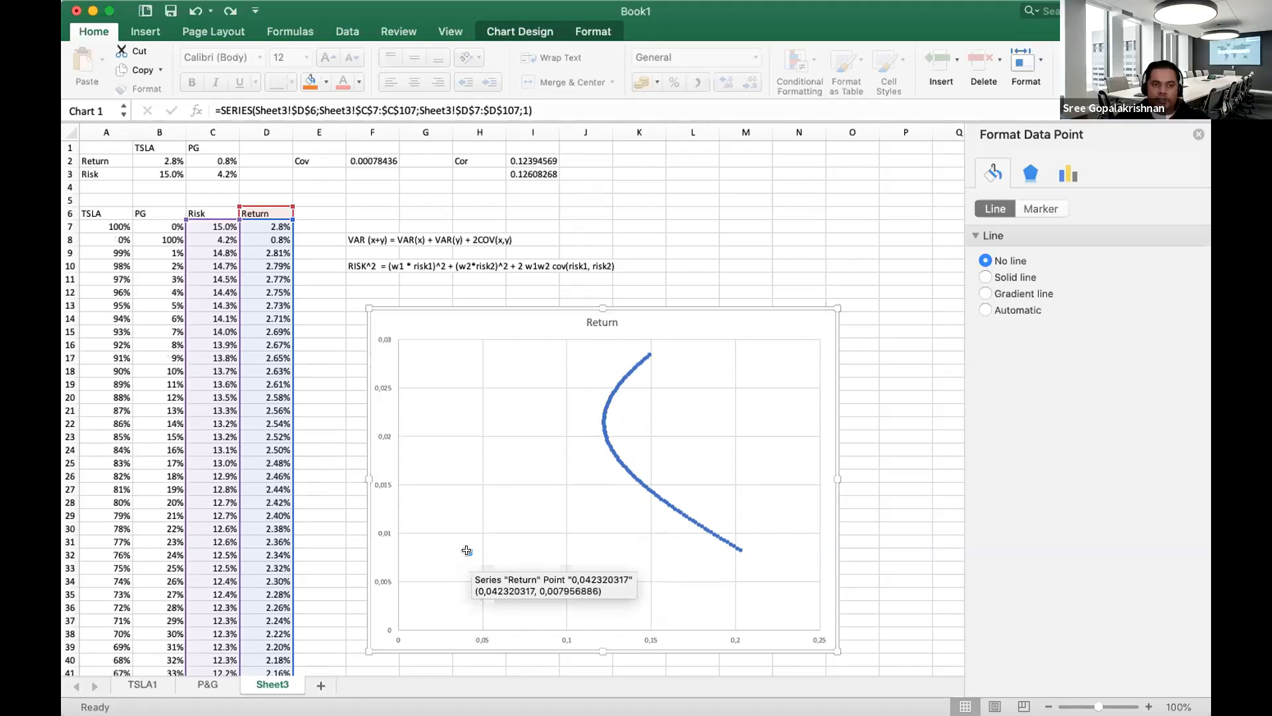
pyautogui.scroll(-15, 285, 534)
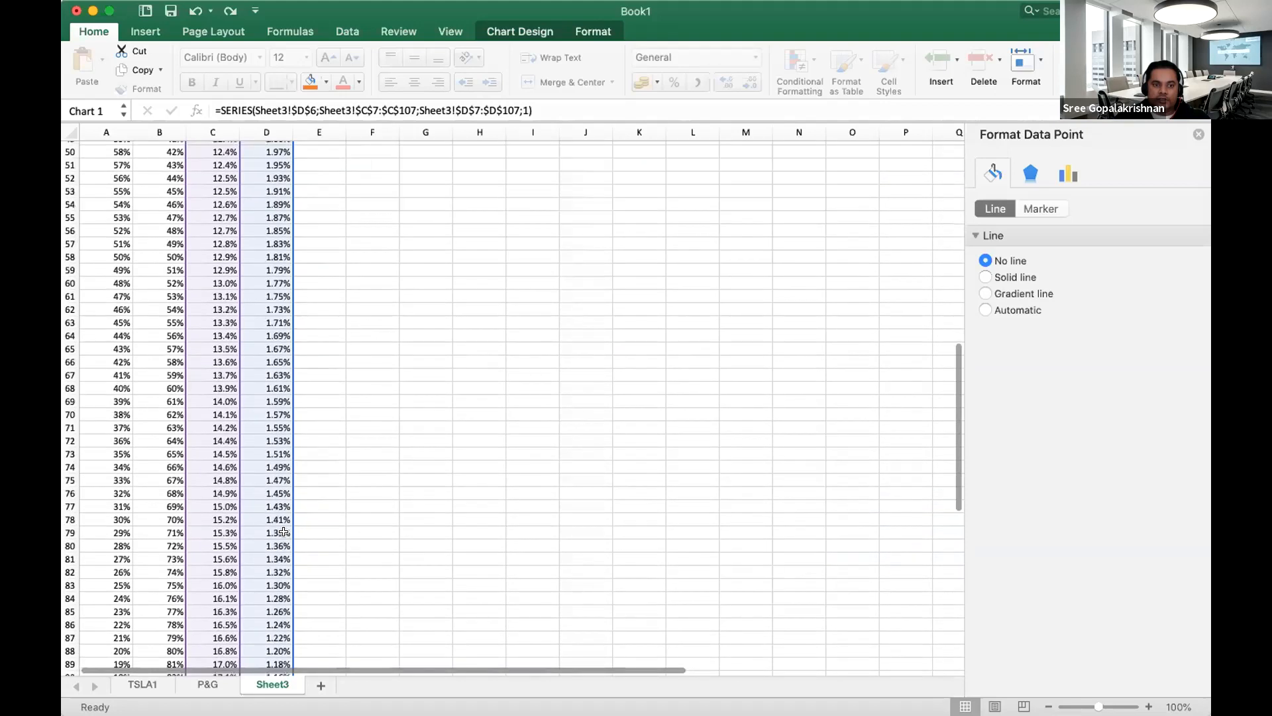
pyautogui.scroll(-6, 284, 532)
pyautogui.scroll(11, 277, 529)
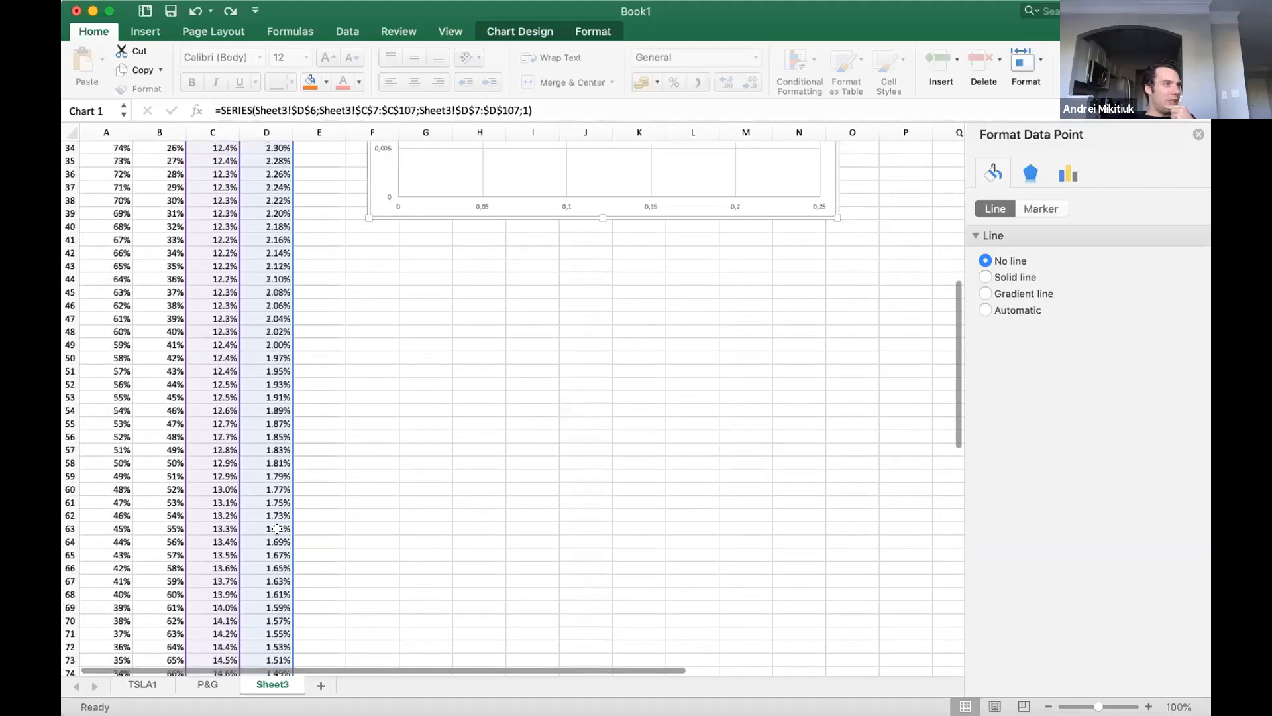
pyautogui.scroll(10, 277, 529)
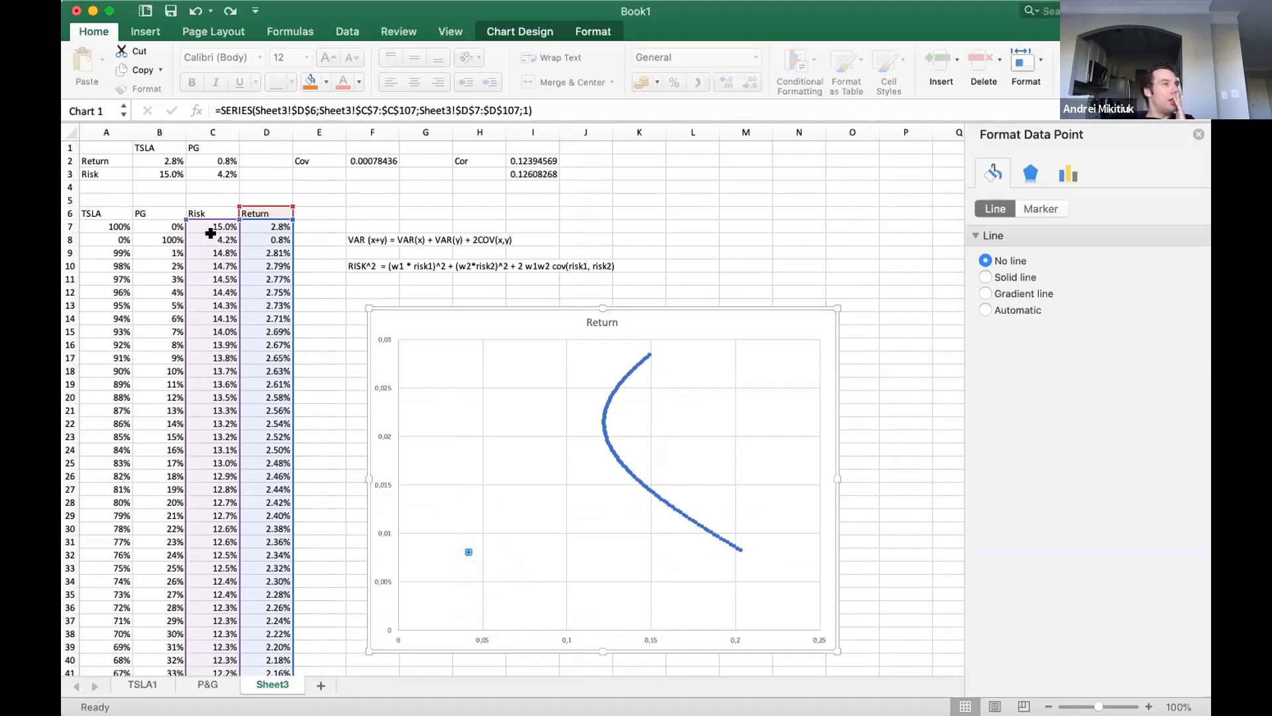
# Try clearing the risk and return values in C8:D8, and undo the deletion.
pyautogui.moveTo(268, 240); pyautogui.dragTo(202, 240)
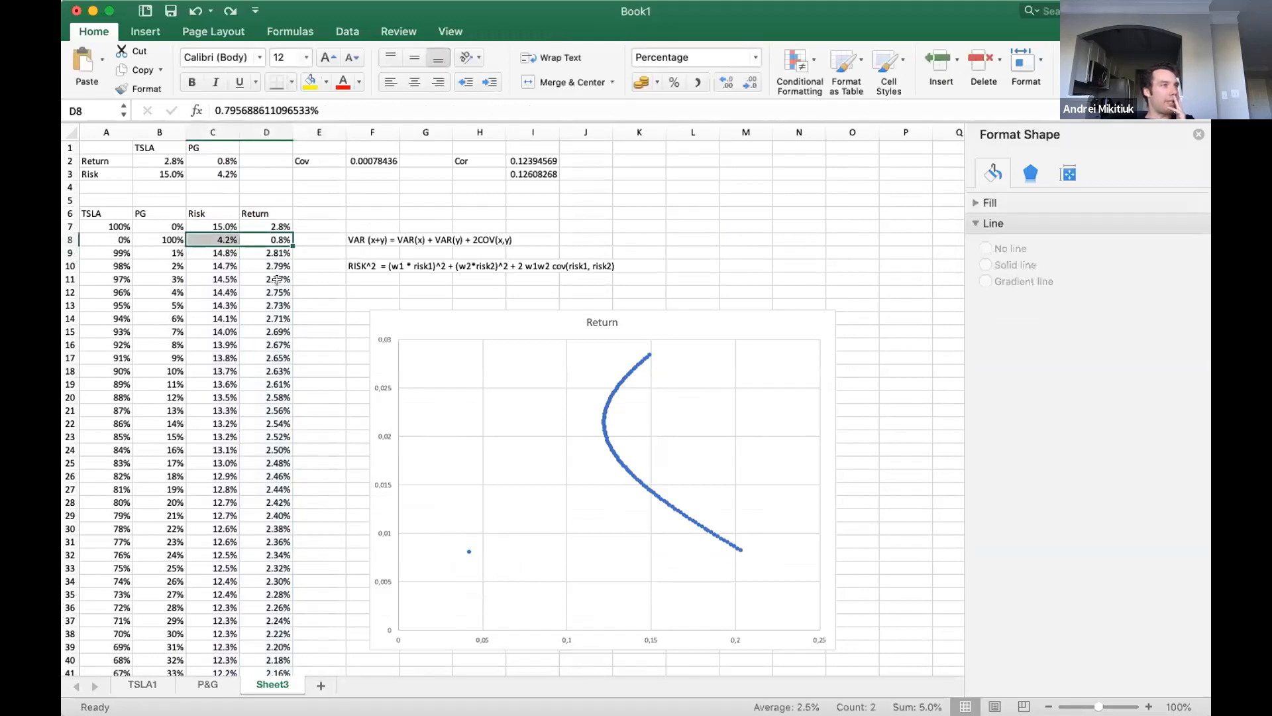
pyautogui.press('Delete')
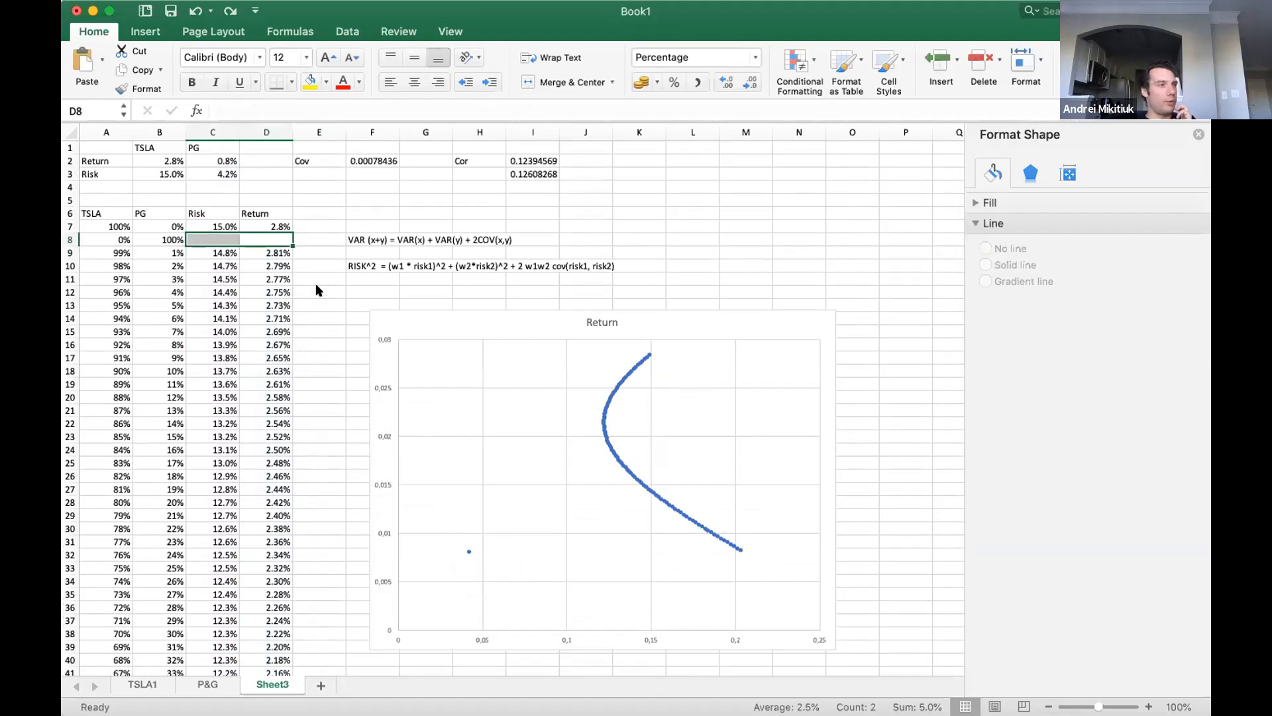
pyautogui.press('super+z')
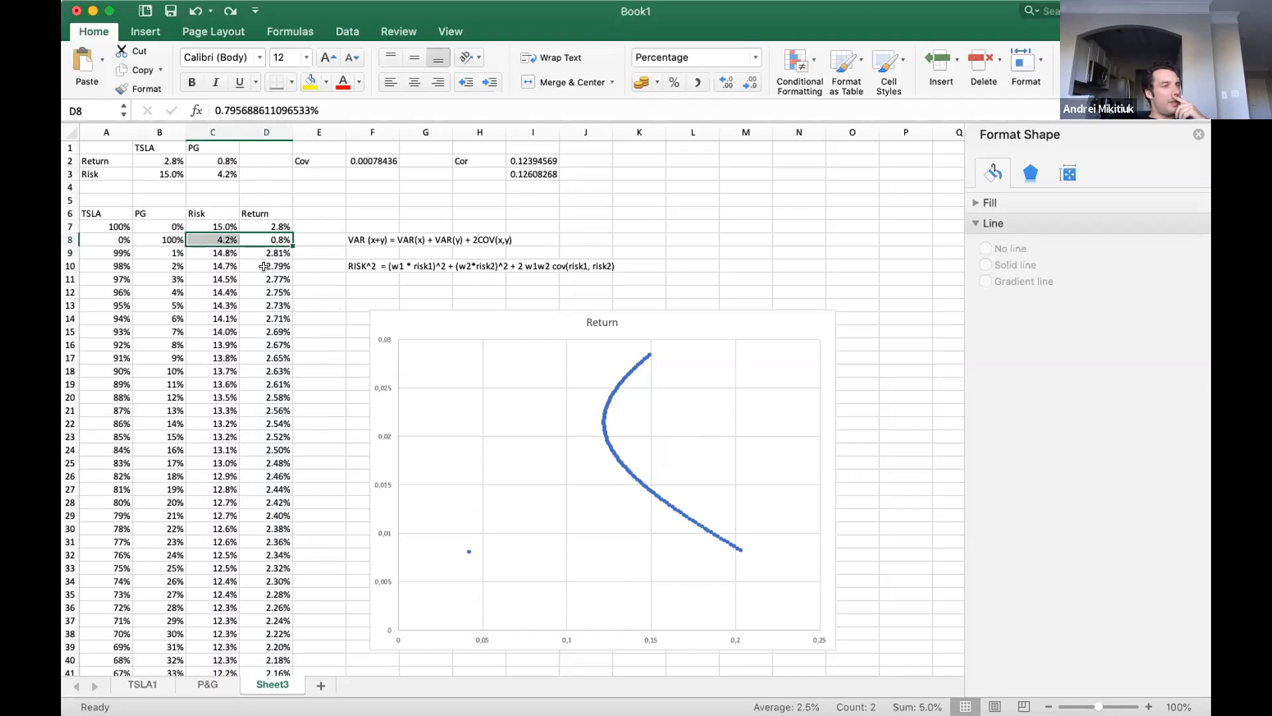
# Compare the risk and return of the 99% PG row at the table's end with the 100% PG values in row 8.
pyautogui.scroll(-20, 232, 397)
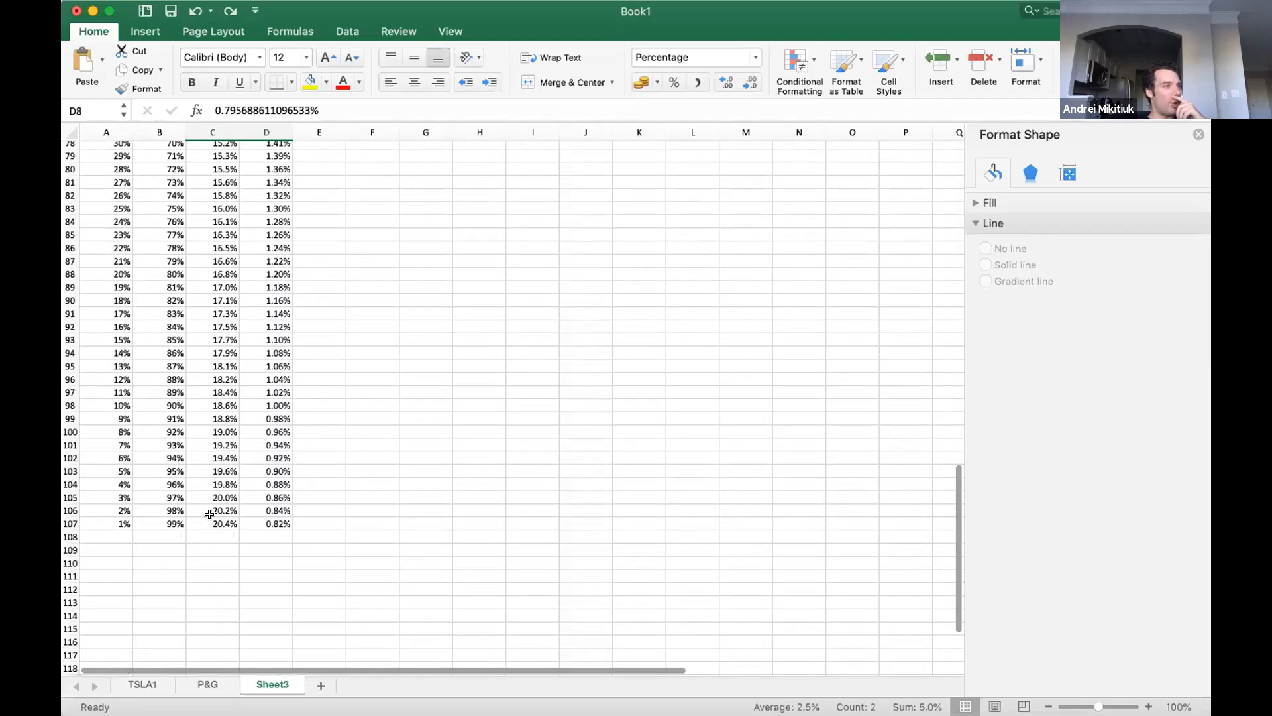
pyautogui.moveTo(211, 524); pyautogui.dragTo(266, 524)
pyautogui.scroll(20, 347, 503)
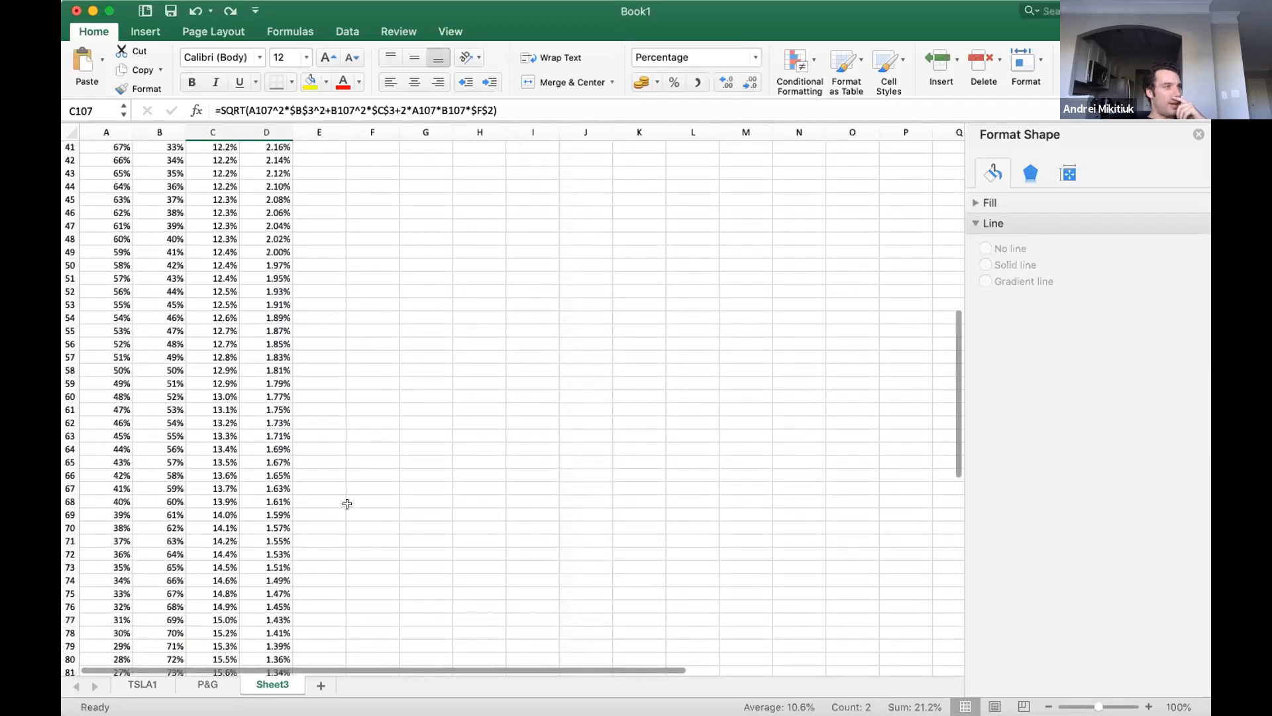
pyautogui.scroll(20, 347, 504)
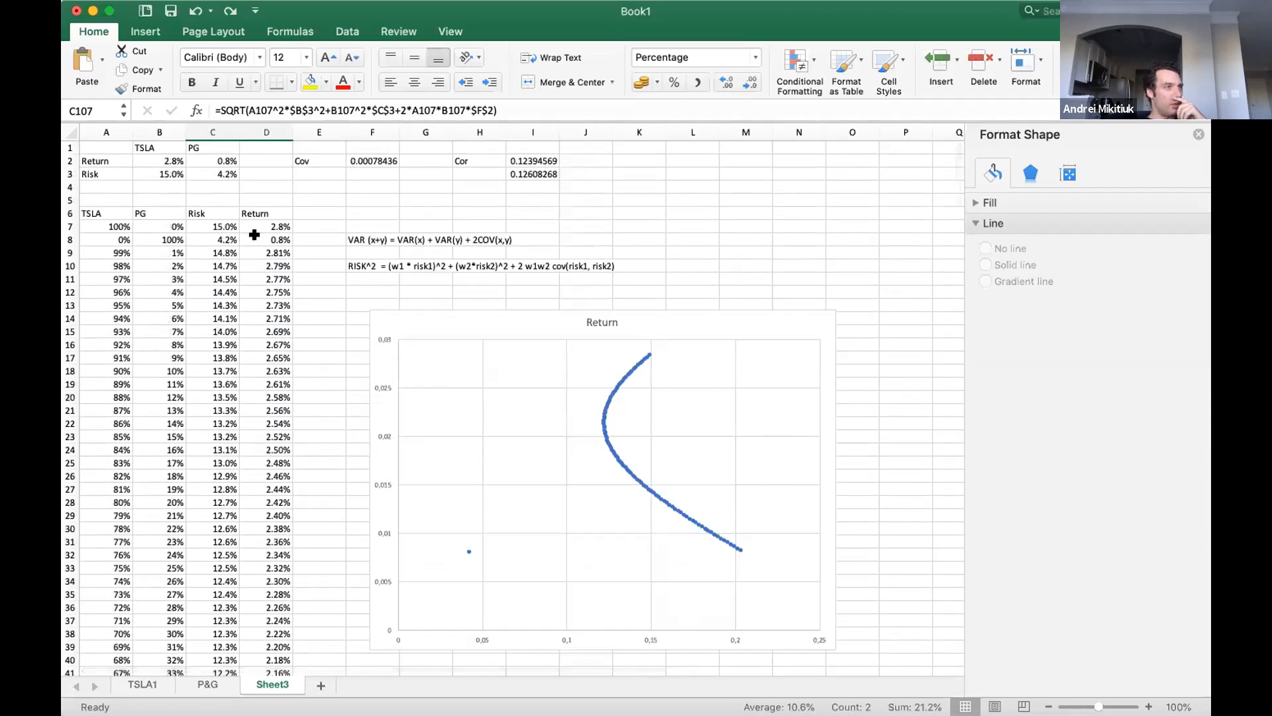
pyautogui.scroll(-20, 310, 500)
pyautogui.scroll(-10, 310, 499)
pyautogui.scroll(-12, 281, 557)
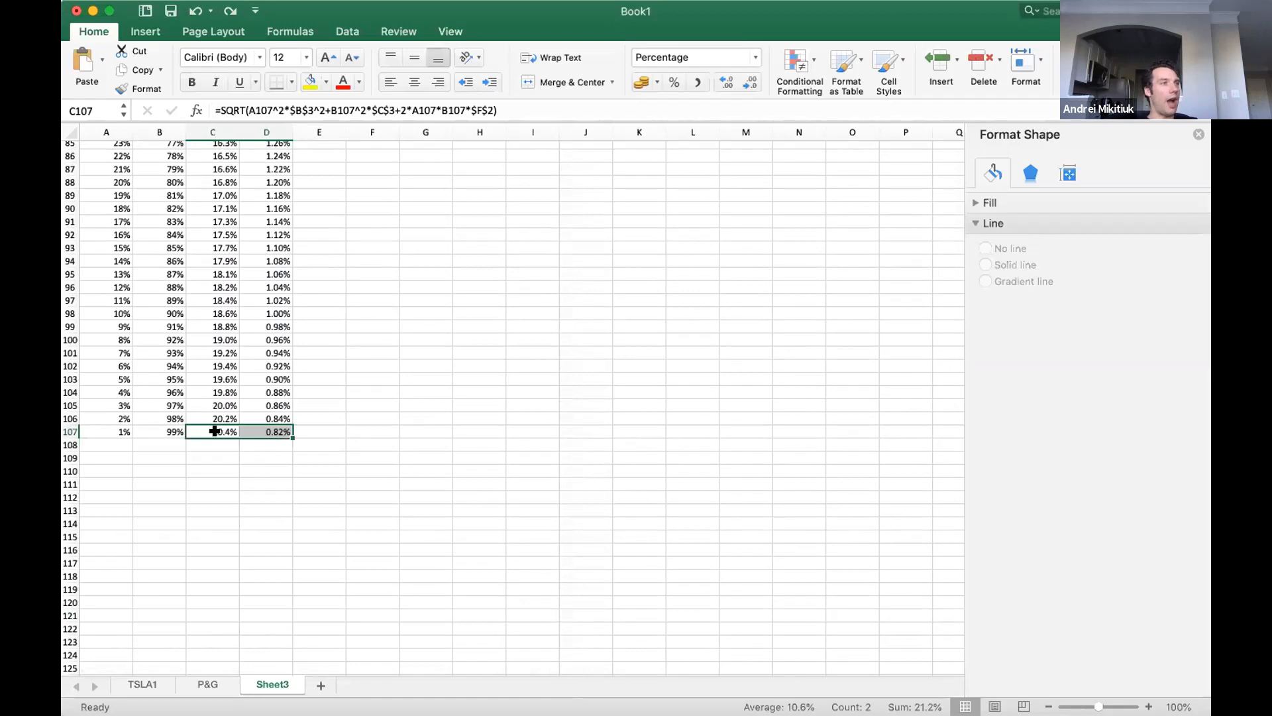
pyautogui.scroll(20, 357, 429)
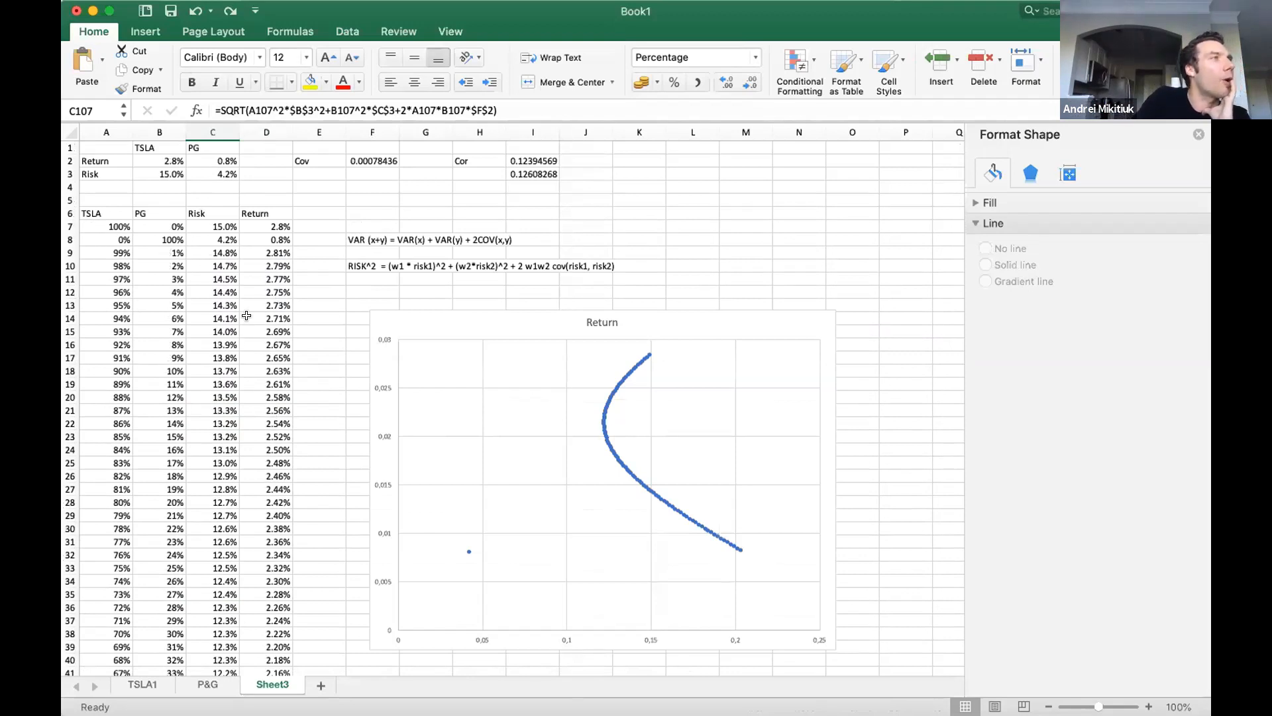
pyautogui.doubleClick(230, 240)
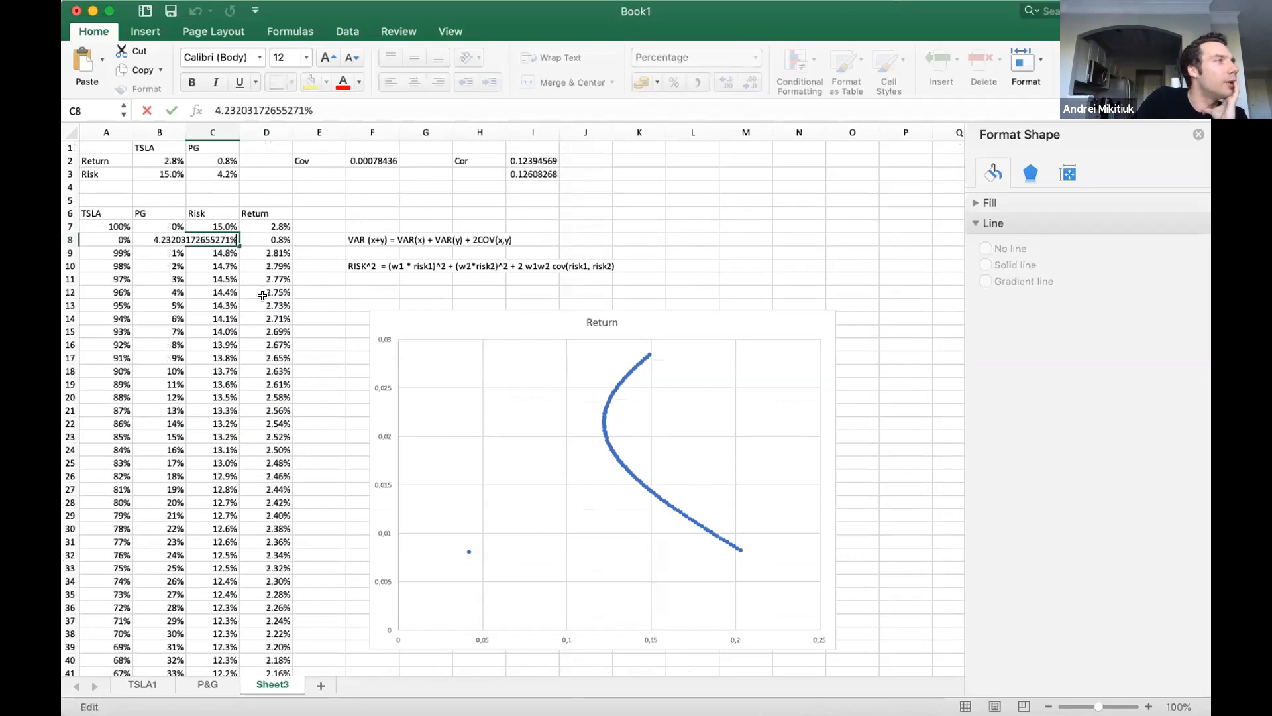
pyautogui.press('Escape')
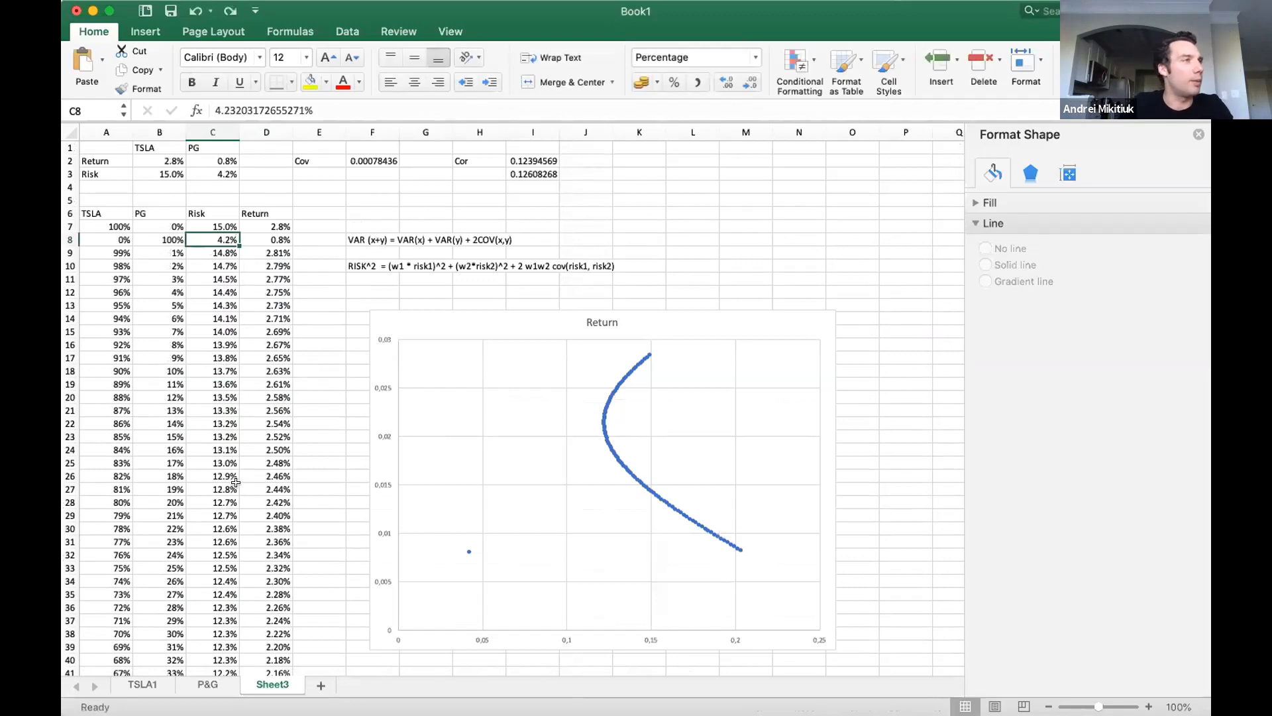
pyautogui.scroll(-10, 243, 499)
pyautogui.scroll(-15, 242, 499)
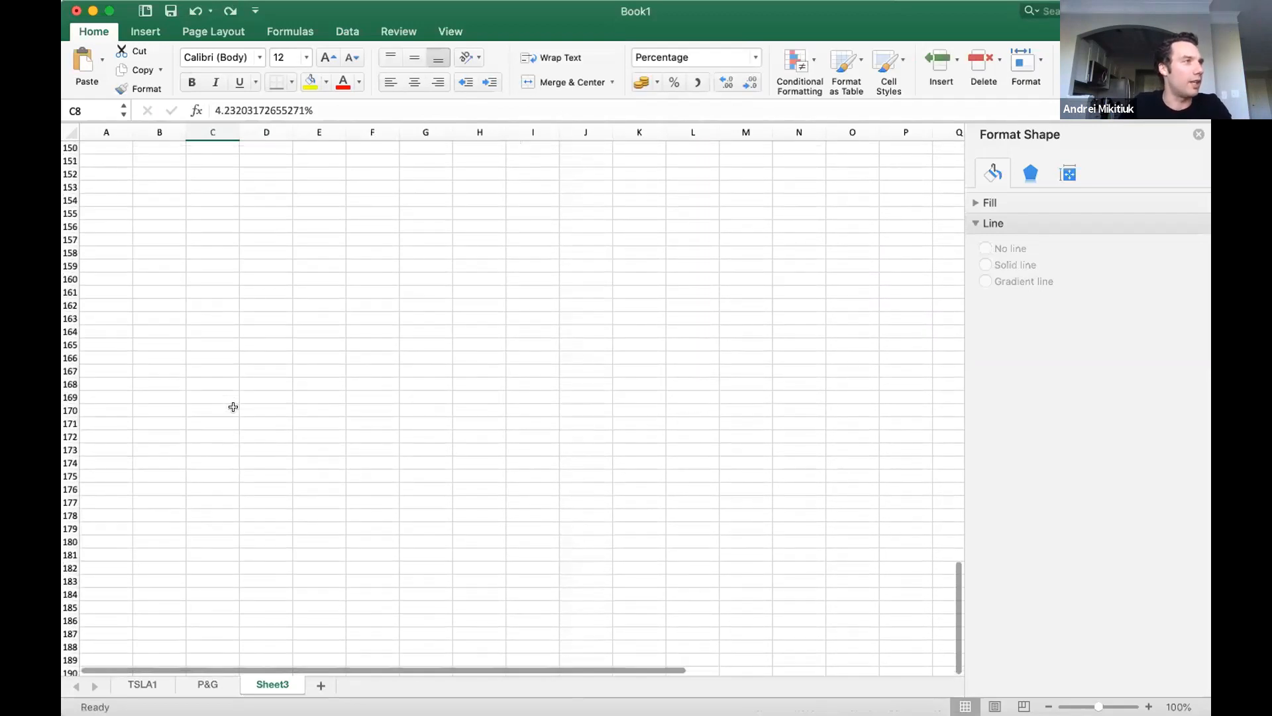
pyautogui.scroll(5, 232, 406)
pyautogui.scroll(18, 233, 406)
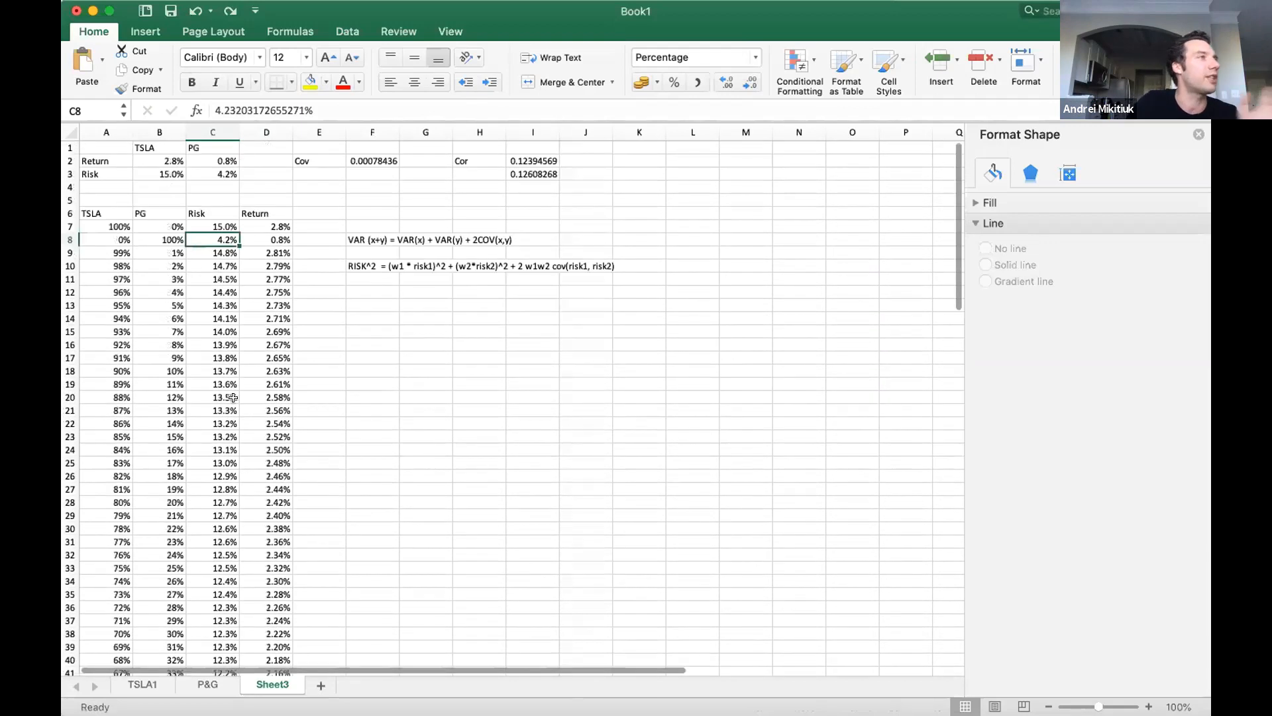
# Review the terms of the risk formulas in C9 and C10 against the RISK^2 formula note.
pyautogui.click(224, 250)
pyautogui.doubleClick(224, 249)
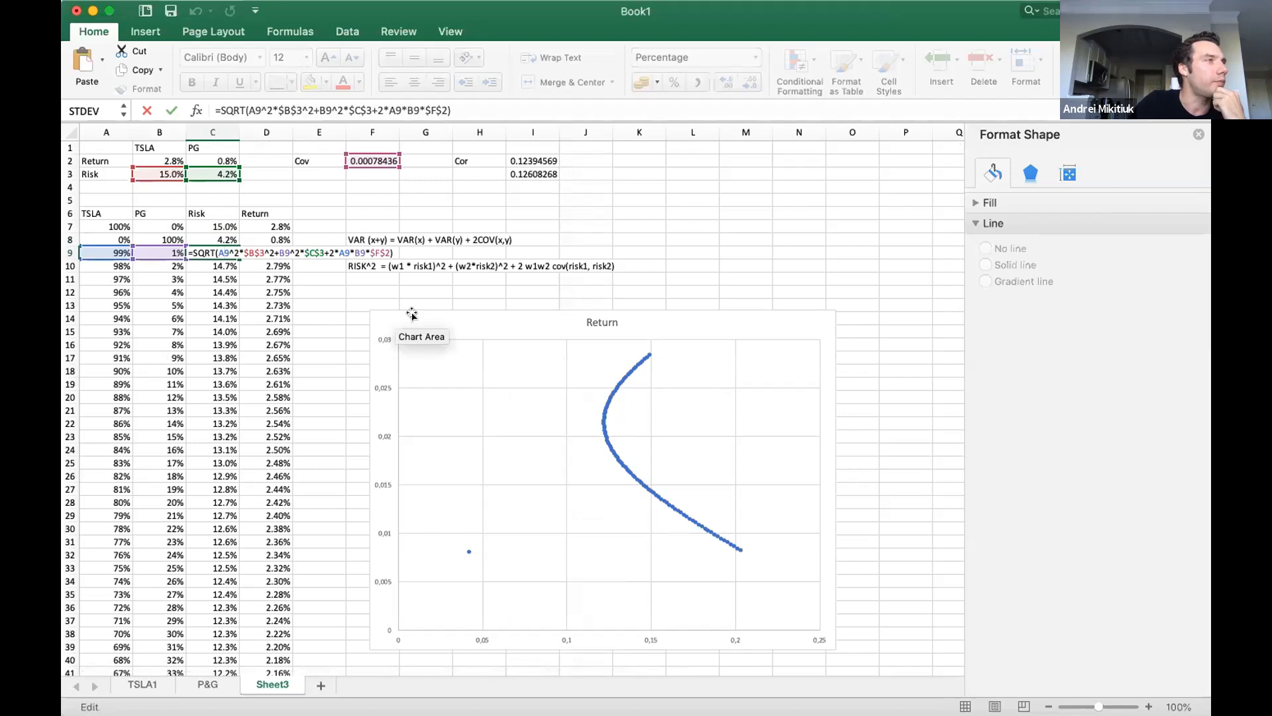
pyautogui.press('Right')
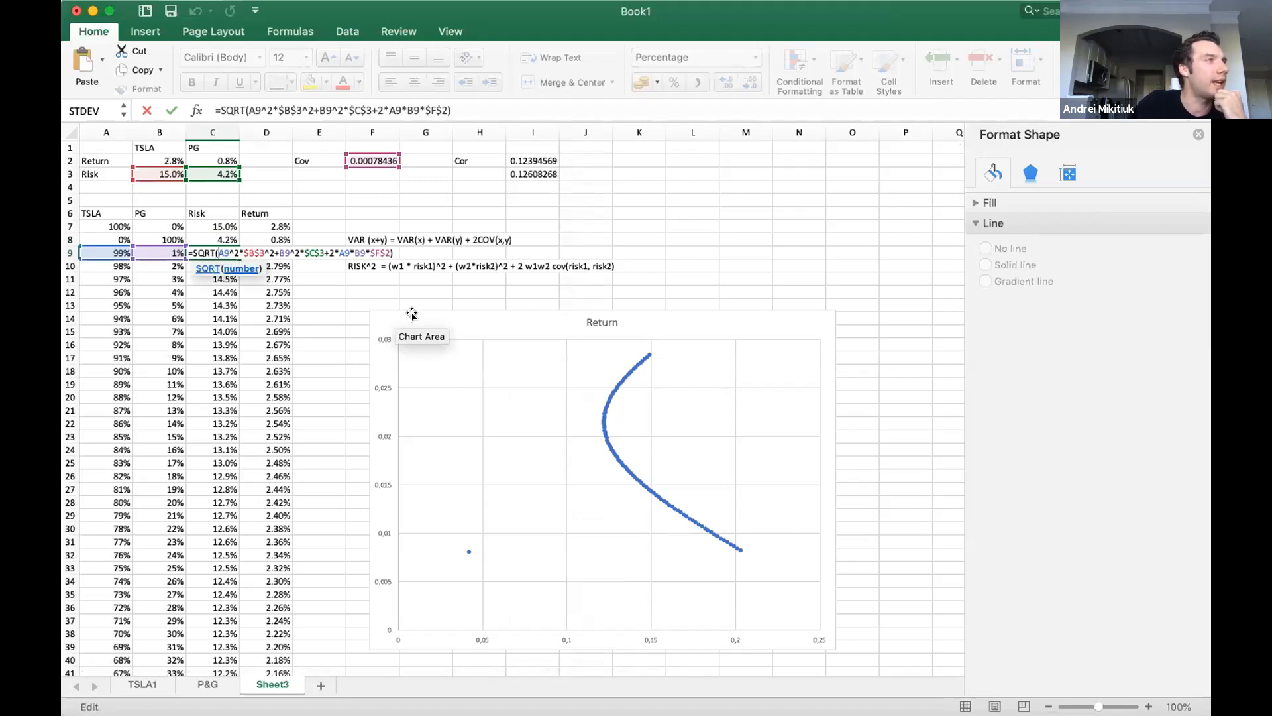
pyautogui.hotkey('shift', 'Right')
pyautogui.hotkey('shift', 'Right')
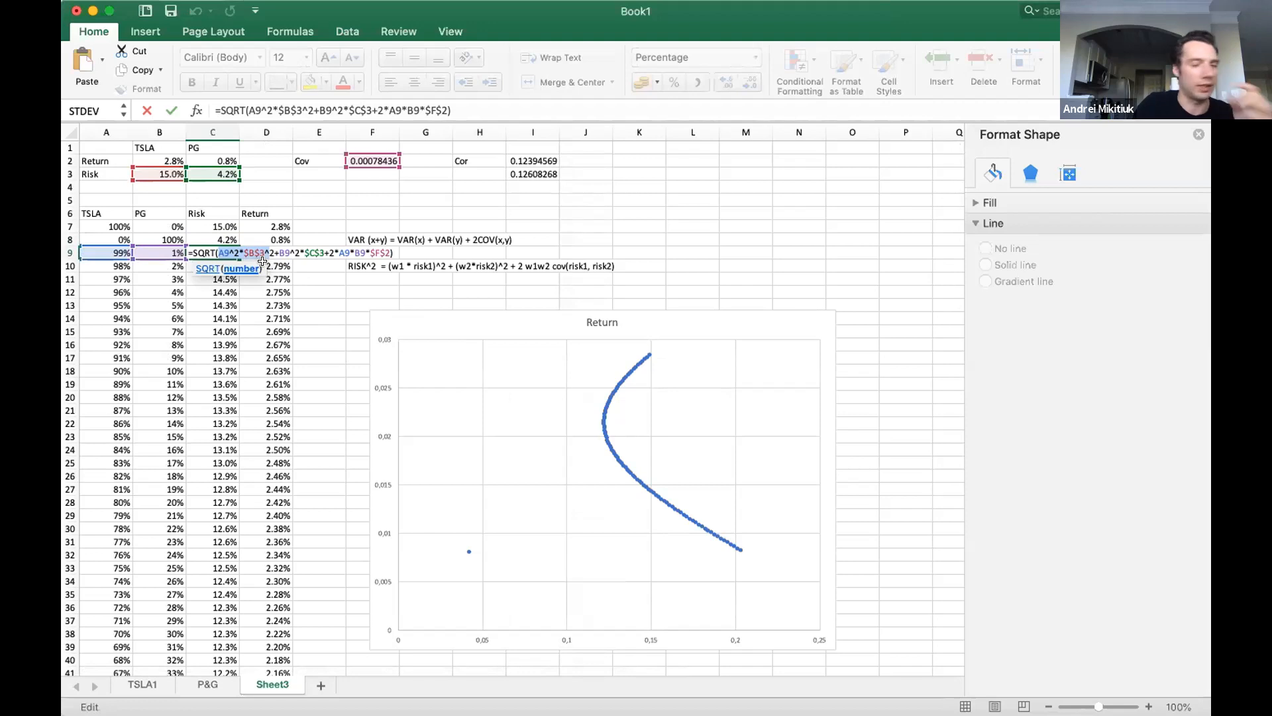
pyautogui.press('Escape')
pyautogui.doubleClick(210, 264)
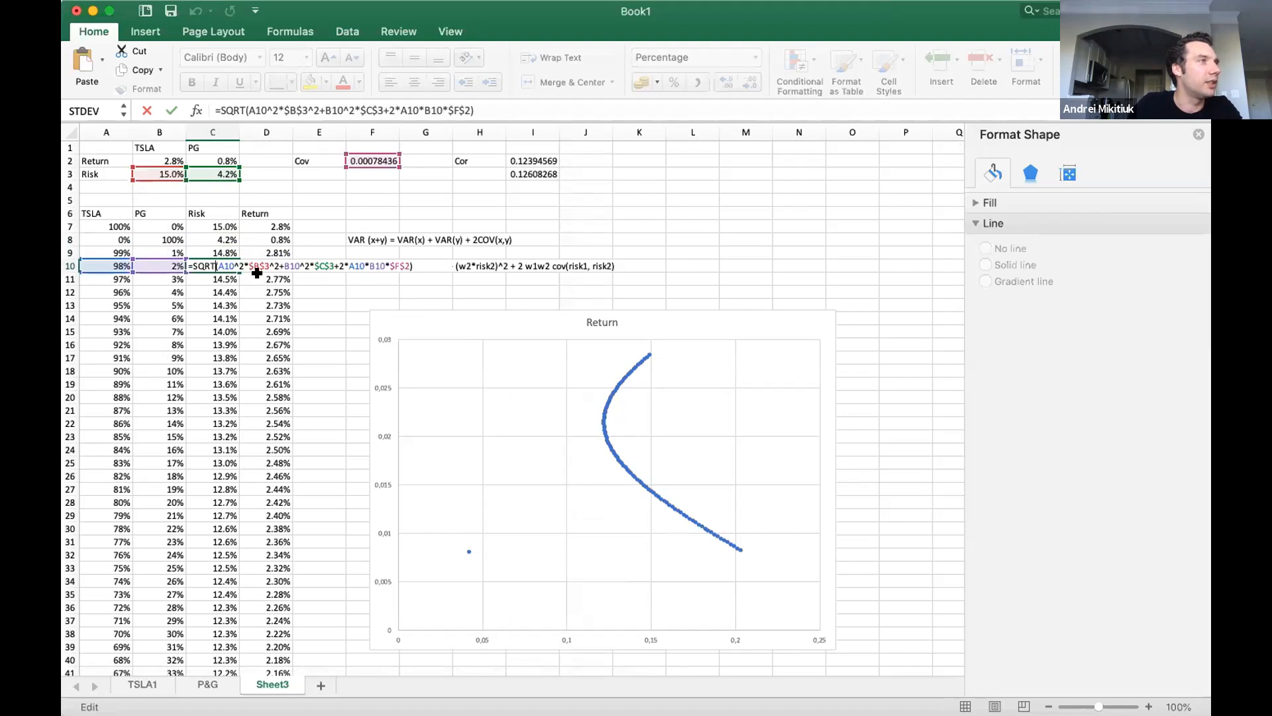
pyautogui.click(333, 264)
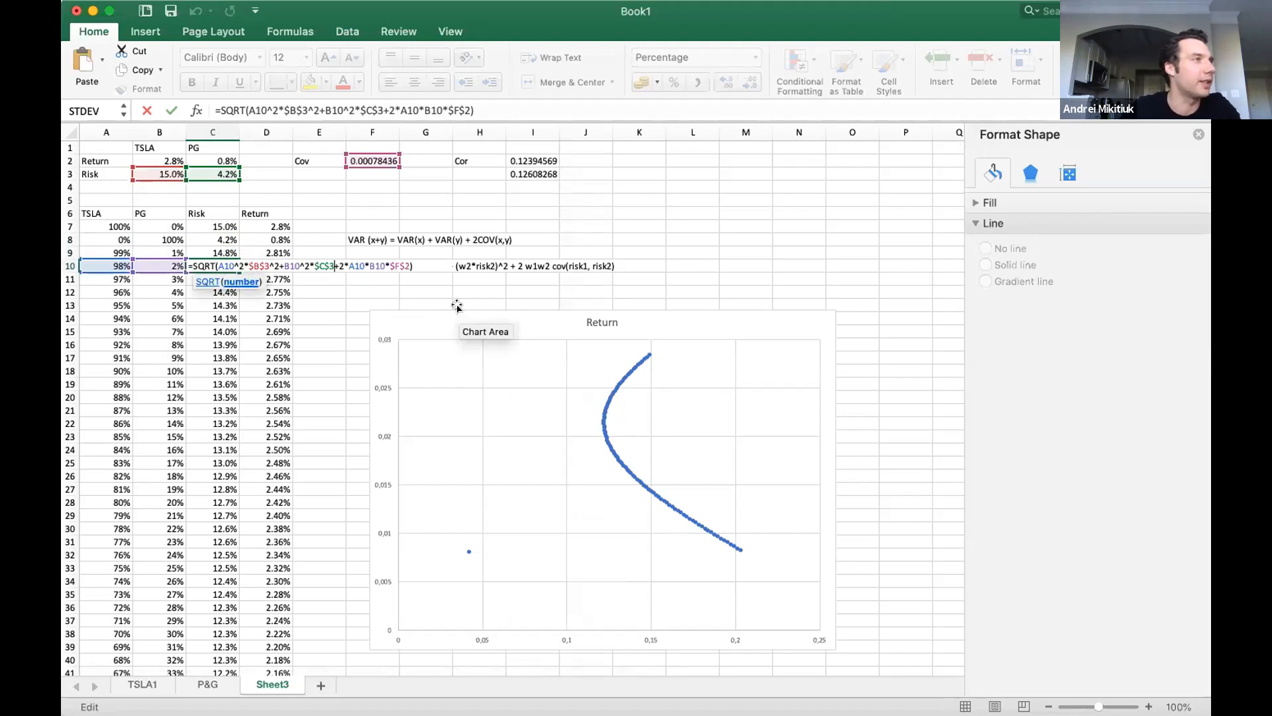
pyautogui.press('Escape')
# Square the PG risk term in the C9 formula as $C$3^2 and refill the formula down the Risk column.
pyautogui.doubleClick(224, 252)
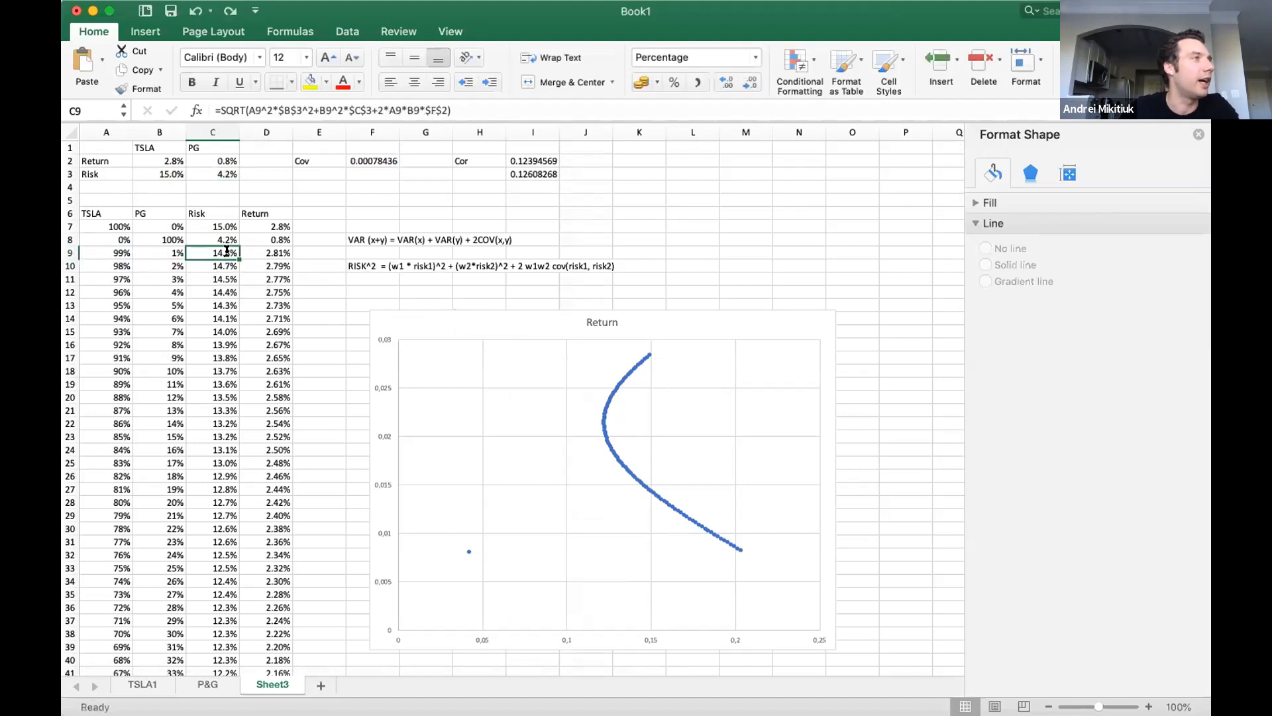
pyautogui.click(320, 247)
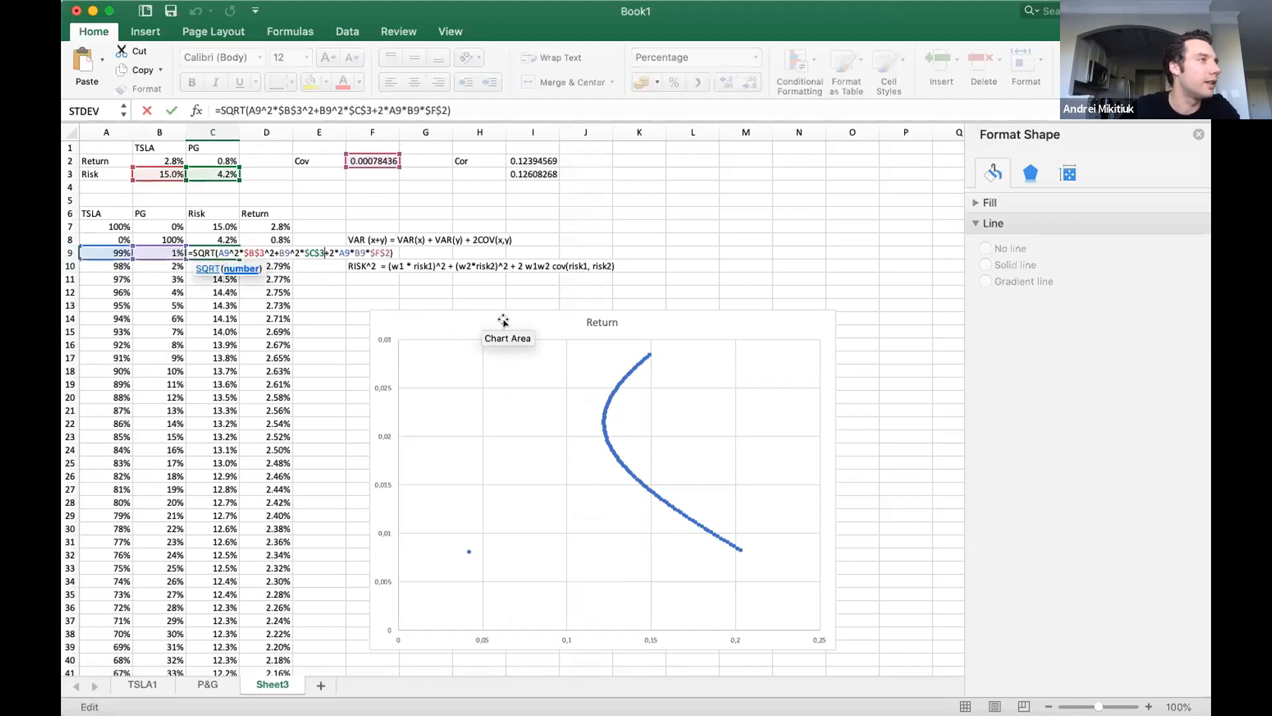
pyautogui.write('^')
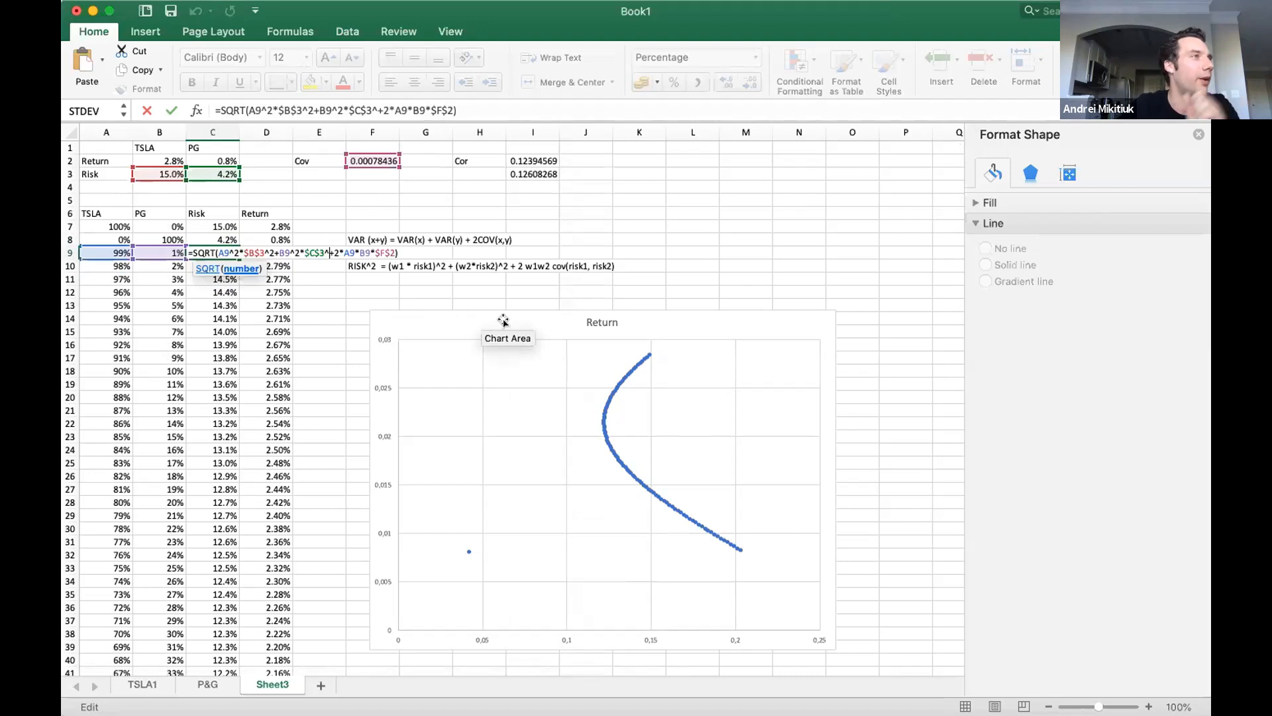
pyautogui.write('2')
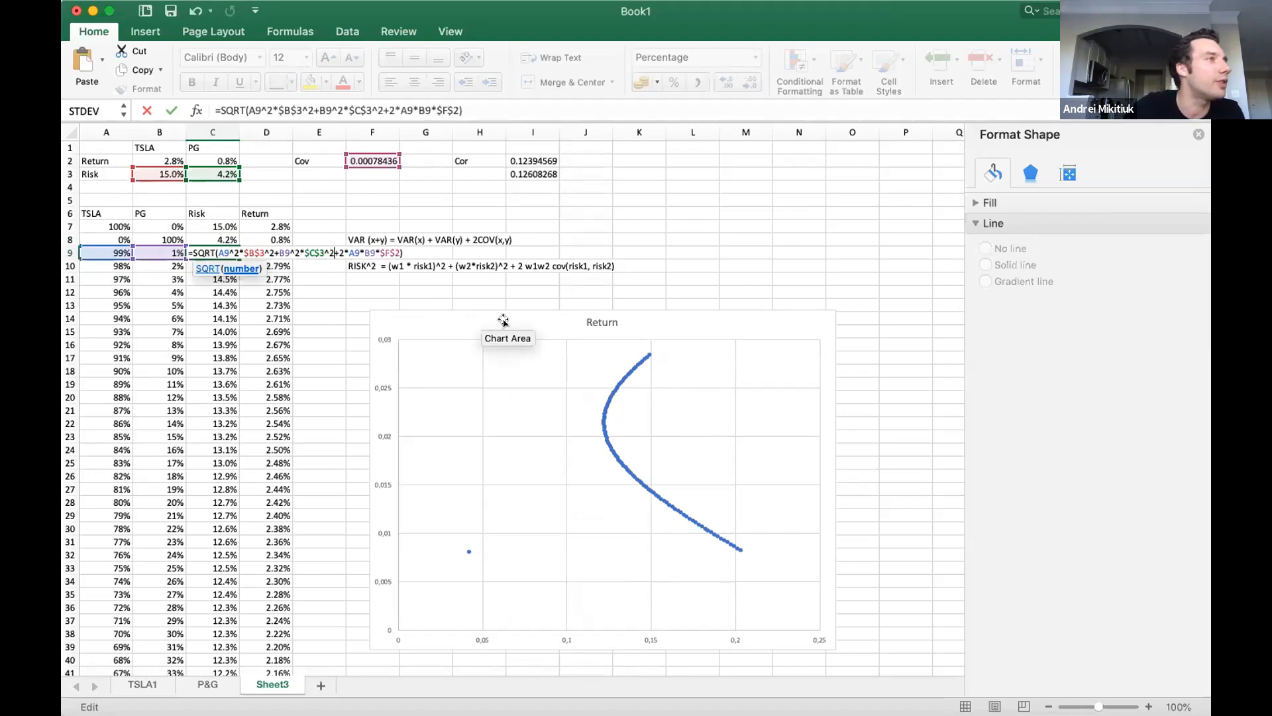
pyautogui.press('Return')
pyautogui.click(222, 249)
pyautogui.doubleClick(236, 256)
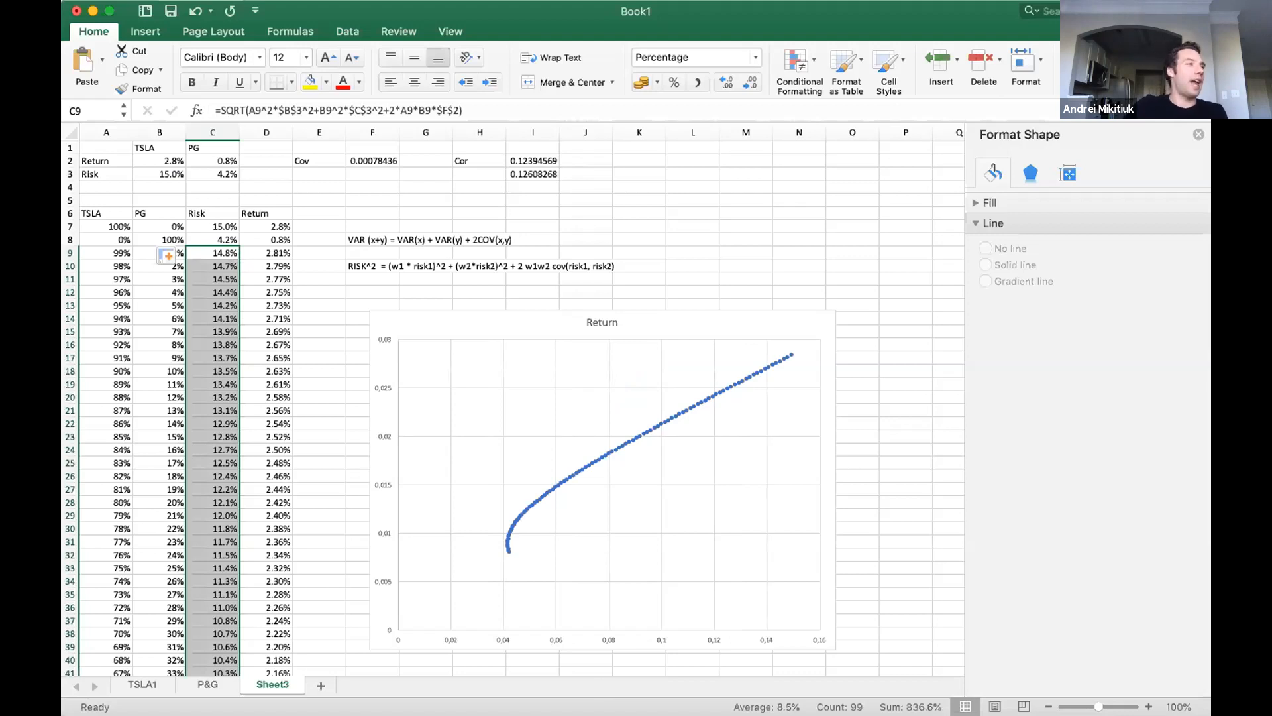
pyautogui.moveTo(500, 526)
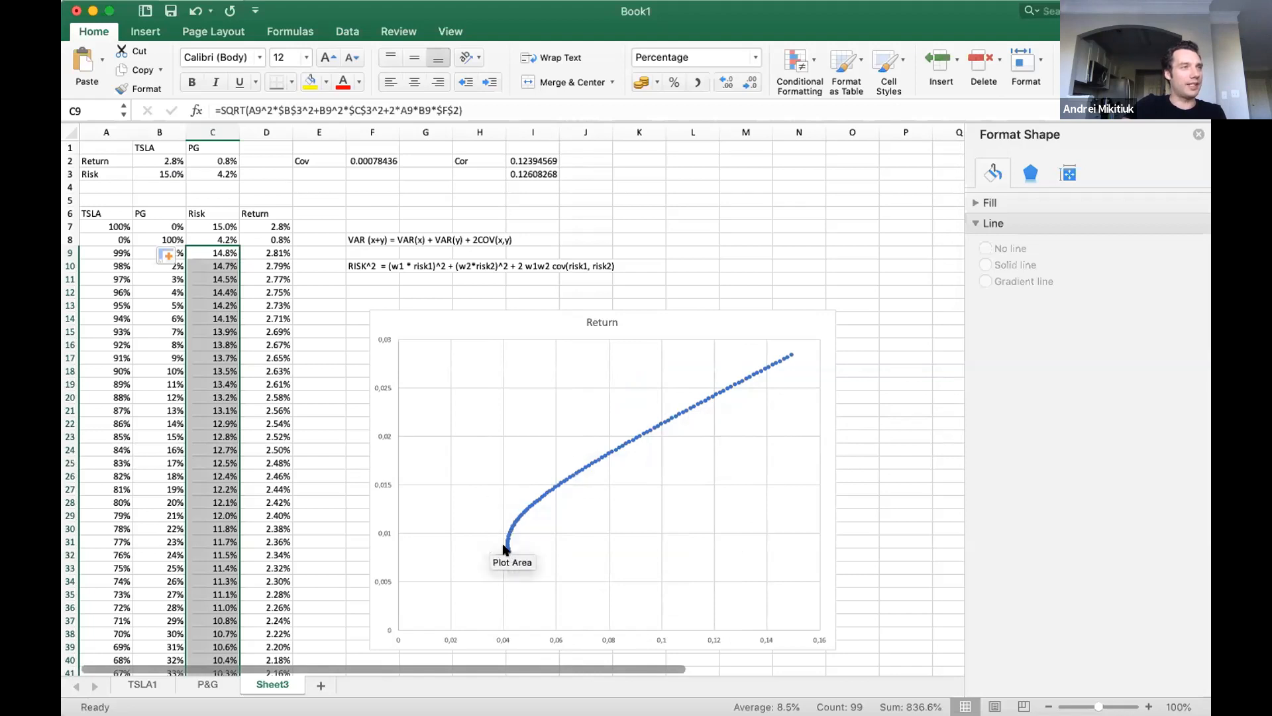
pyautogui.moveTo(781, 353)
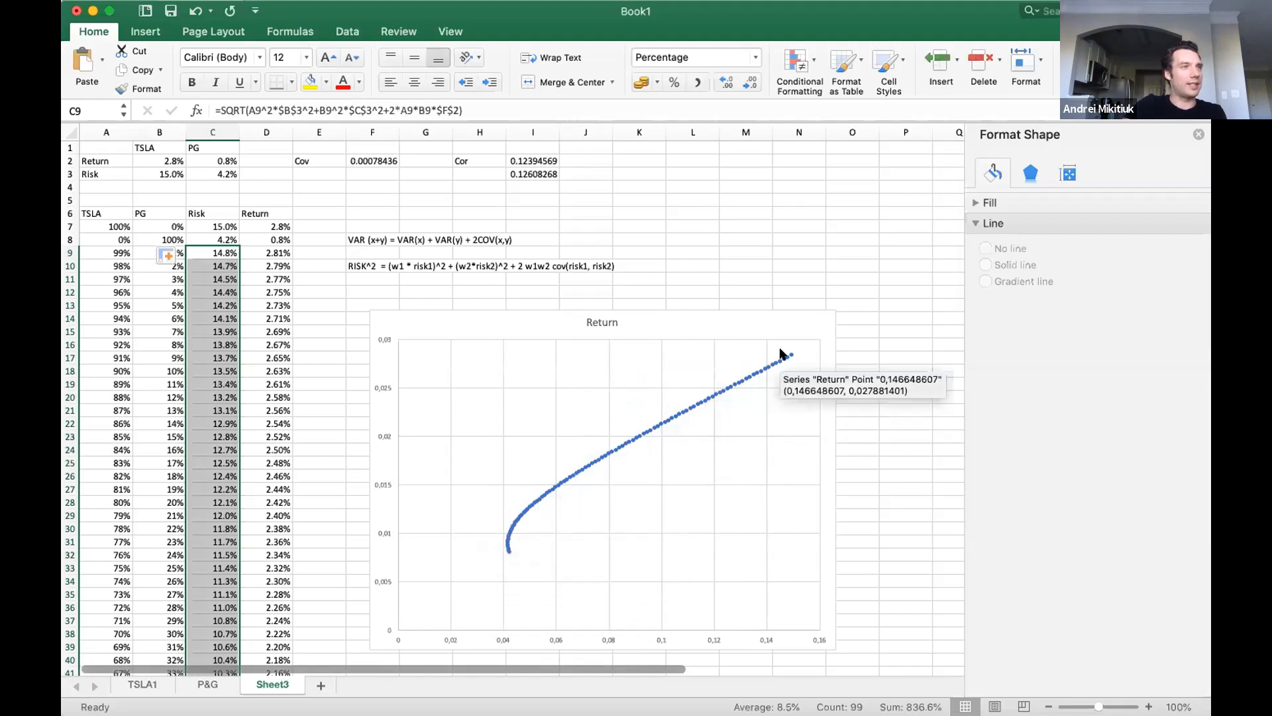
# Inspect the refreshed Return scatter curve and the covariance formula in F2 between the TSLA1 and P&G sheets.
pyautogui.click(490, 535)
pyautogui.click(865, 476)
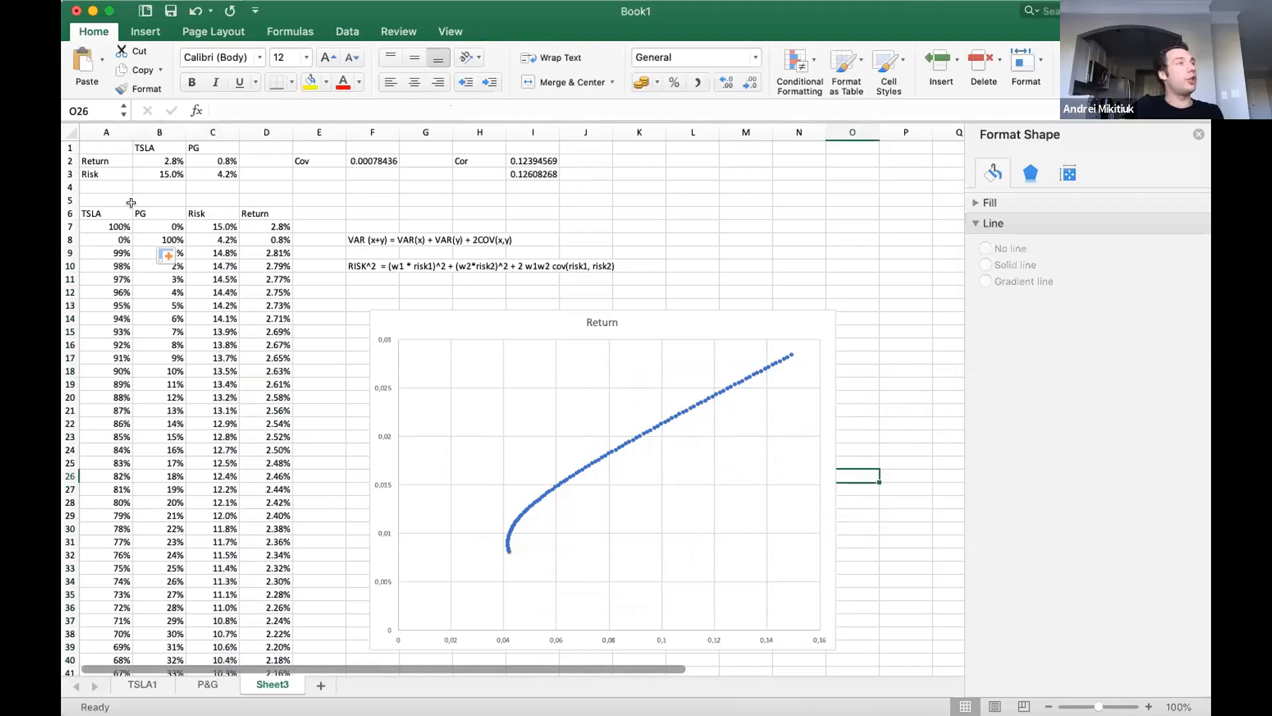
pyautogui.click(357, 161)
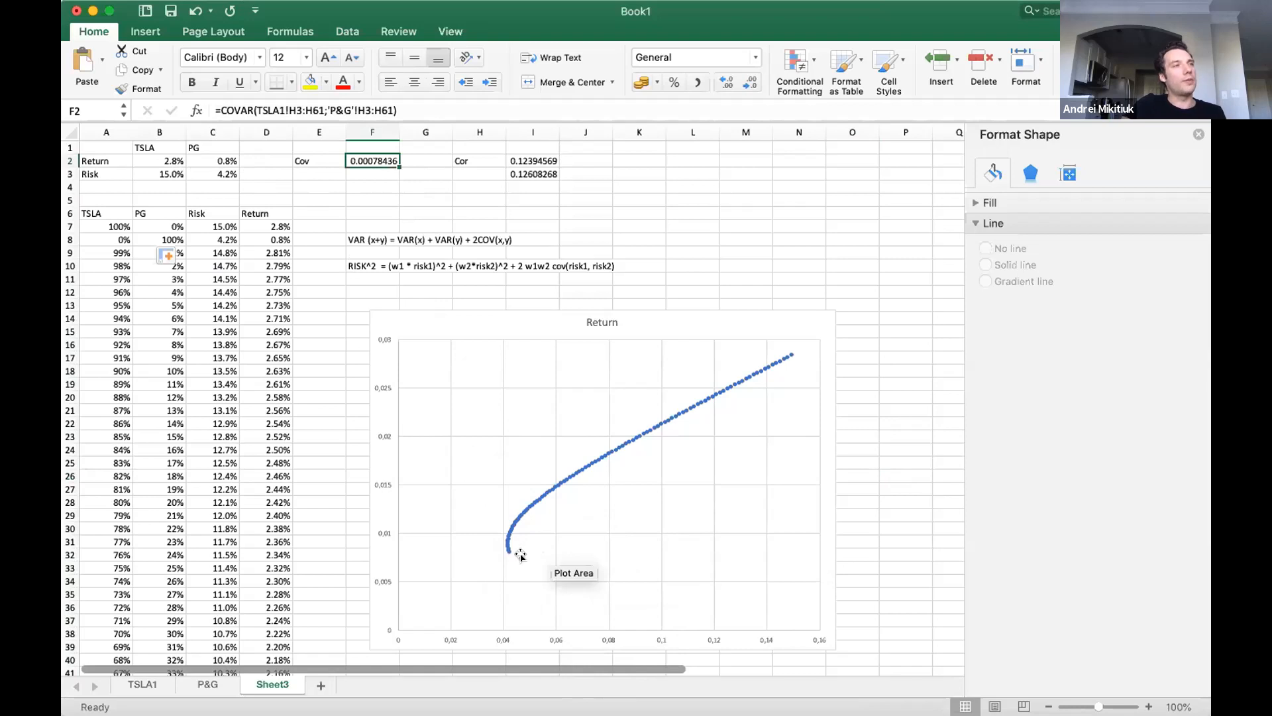
pyautogui.moveTo(508, 545)
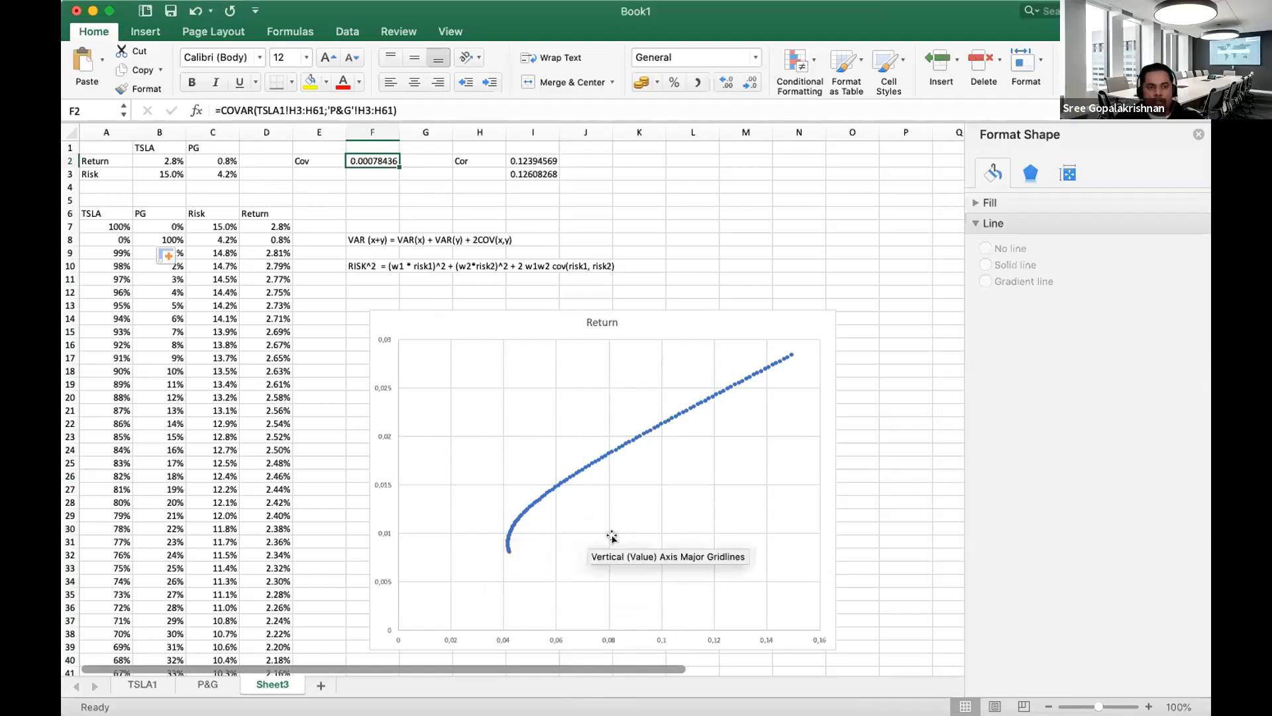
# Check the risk and return in C107:D107, the last row of the weights table.
pyautogui.scroll(-10, 347, 526)
pyautogui.scroll(-3, 349, 525)
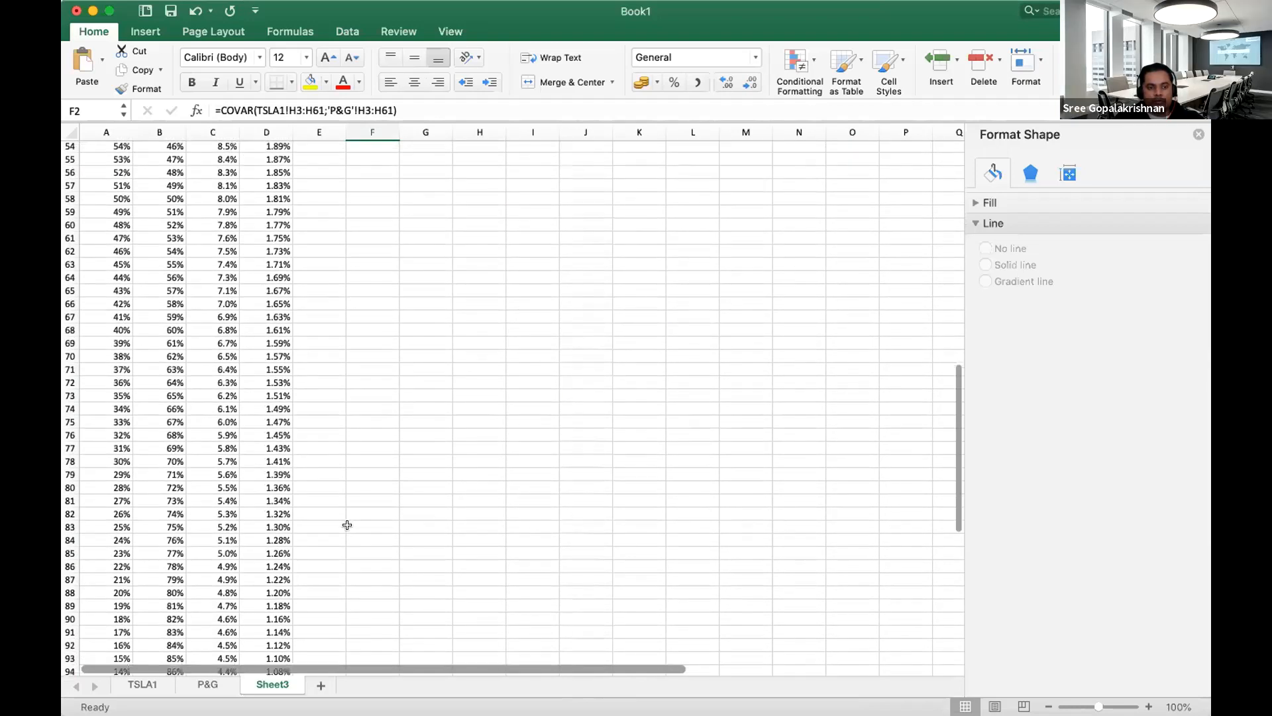
pyautogui.scroll(-8, 347, 522)
pyautogui.click(282, 420)
pyautogui.moveTo(213, 420); pyautogui.dragTo(282, 420)
pyautogui.scroll(17, 389, 491)
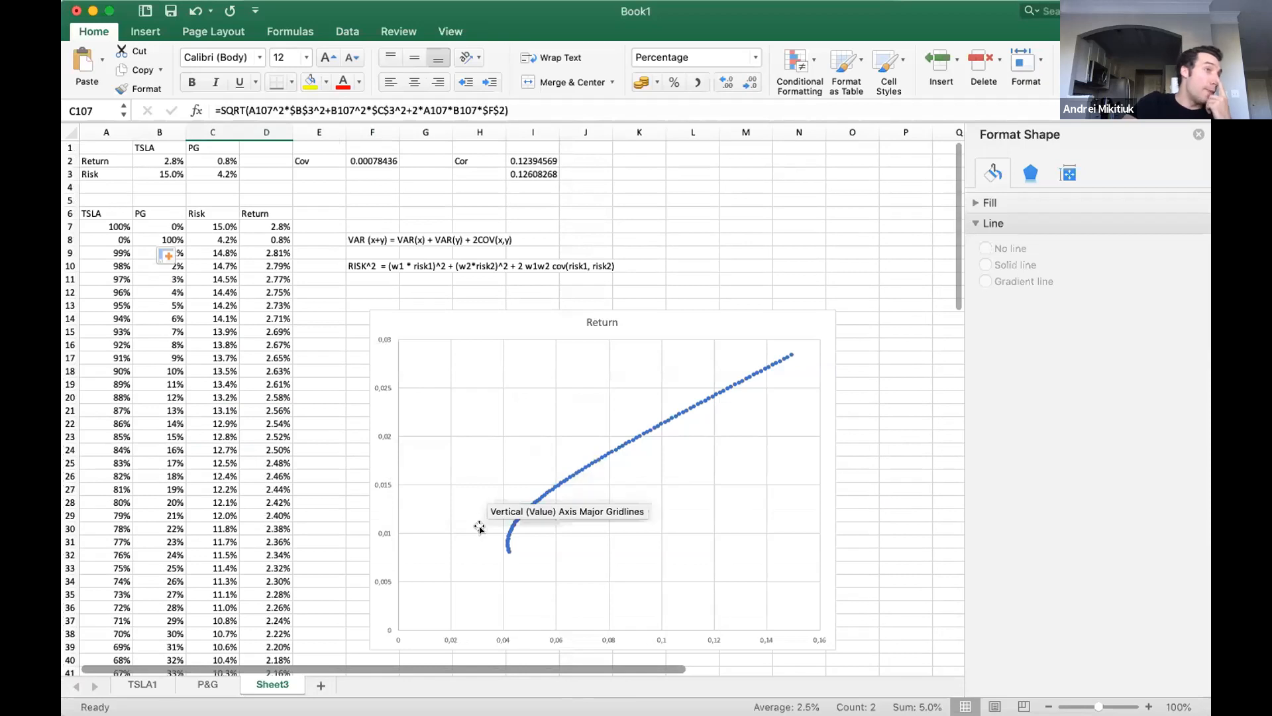
# Examine the data points around the bend at the low-risk end of the Return scatter series.
pyautogui.click(328, 409)
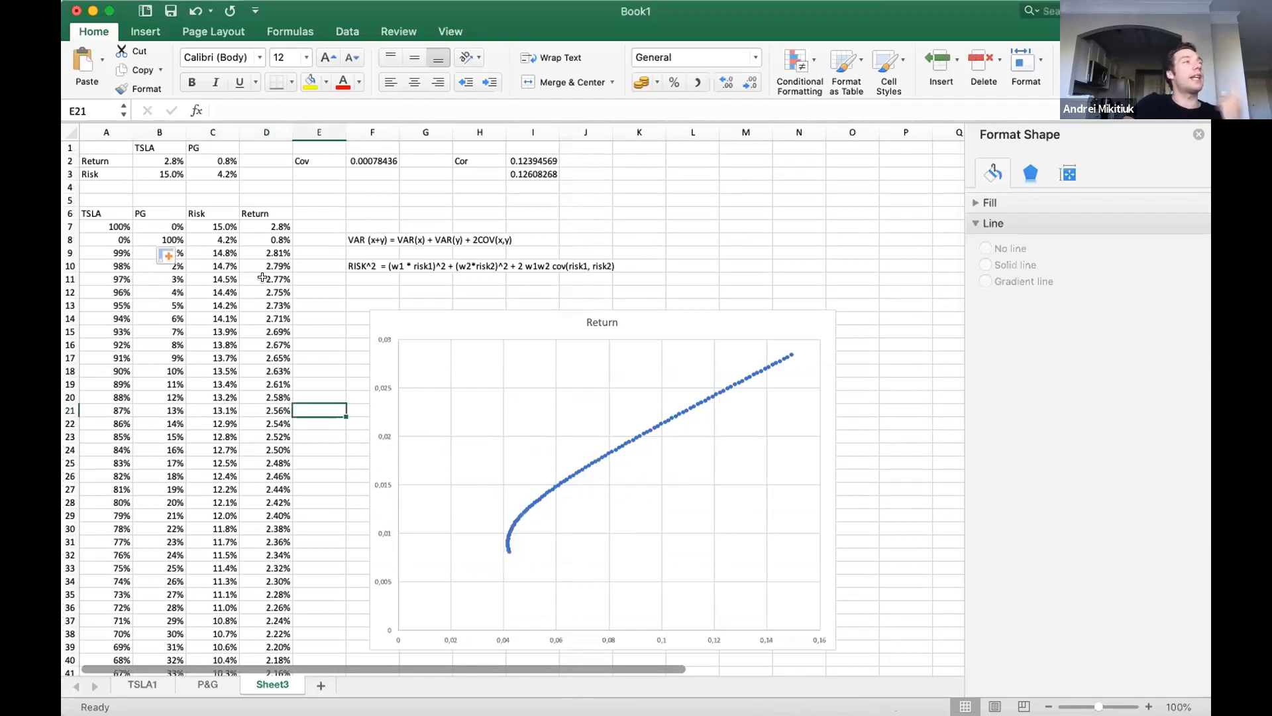
pyautogui.click(513, 523)
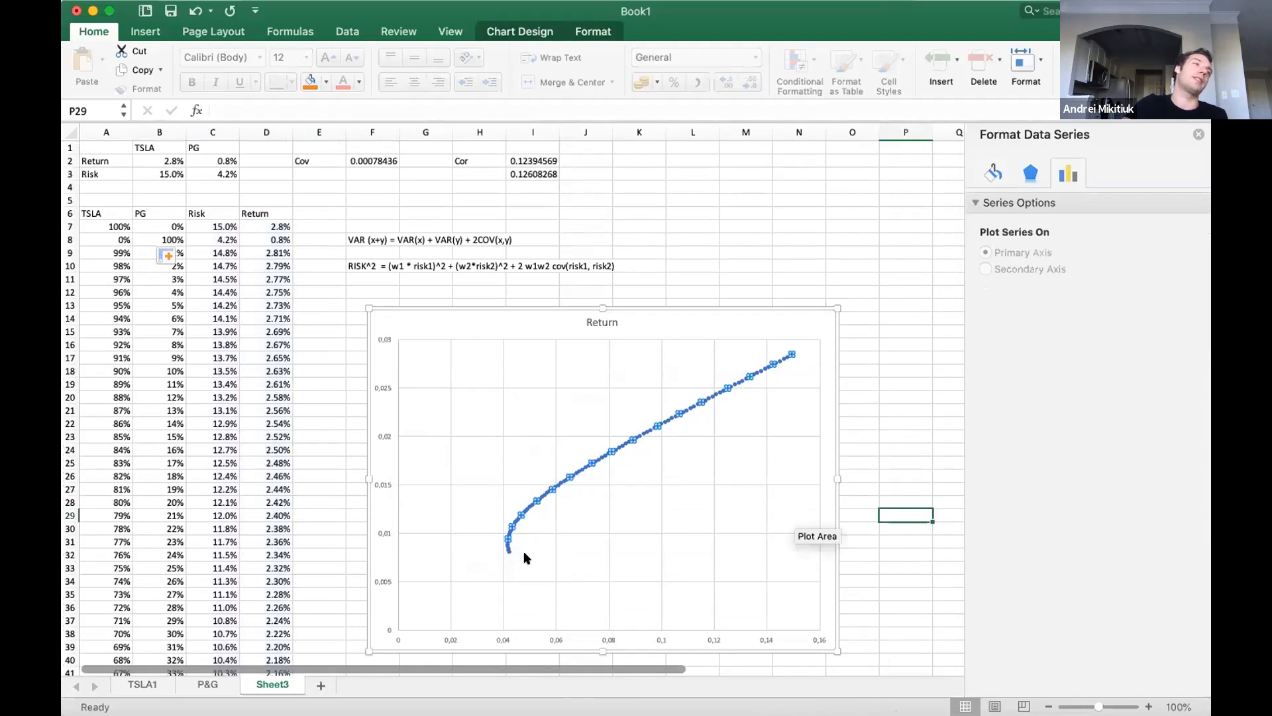
pyautogui.click(520, 547)
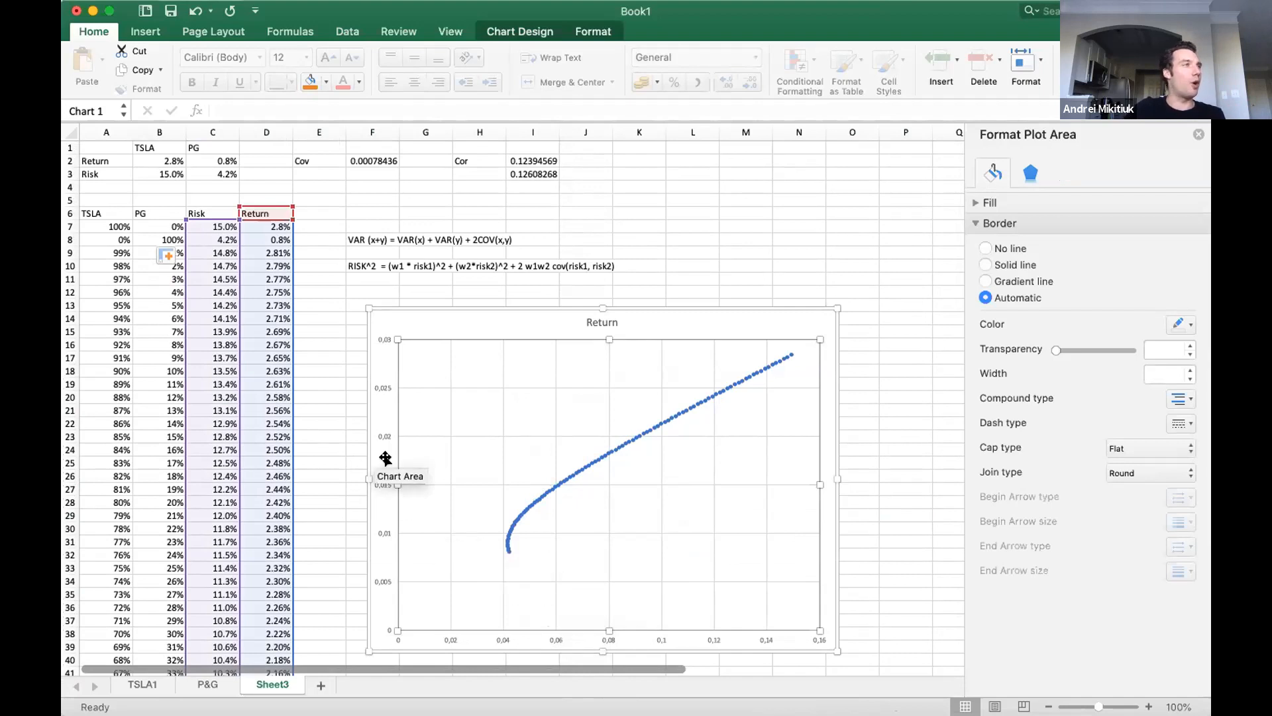
pyautogui.click(336, 435)
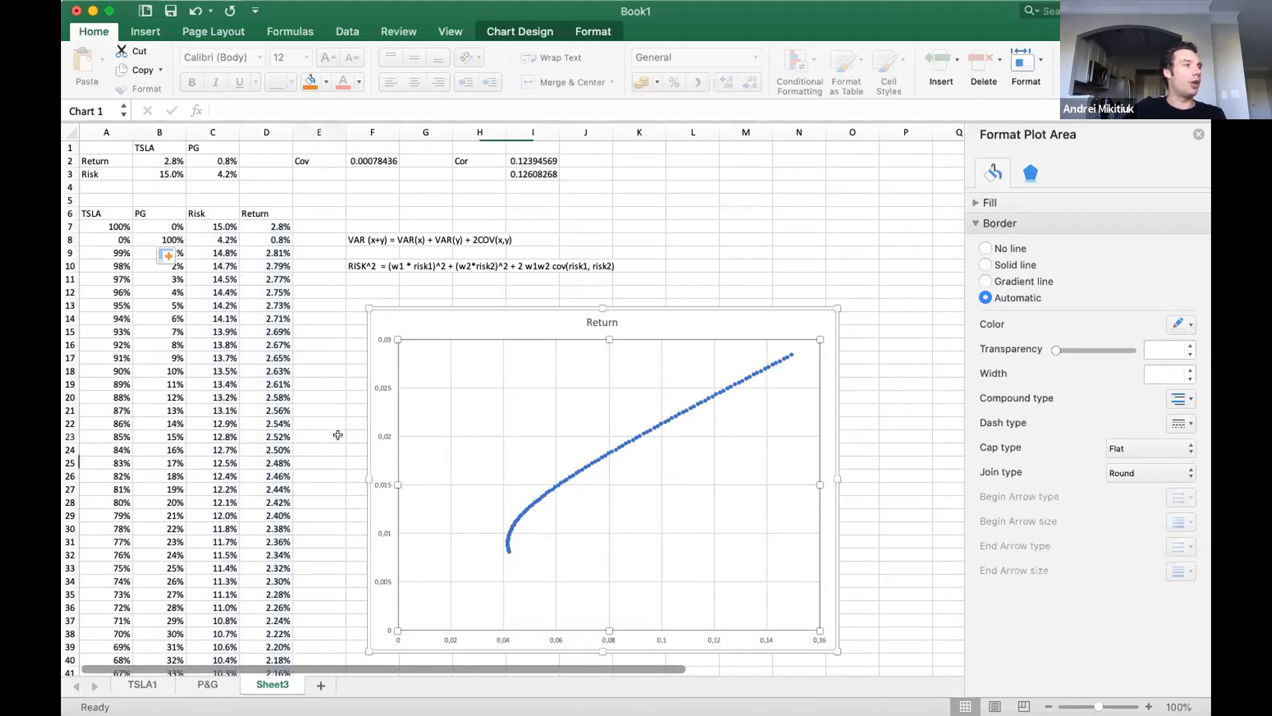
# Compare PG's return in C2 with TSLA's return and risk in B2:B3.
pyautogui.click(201, 159)
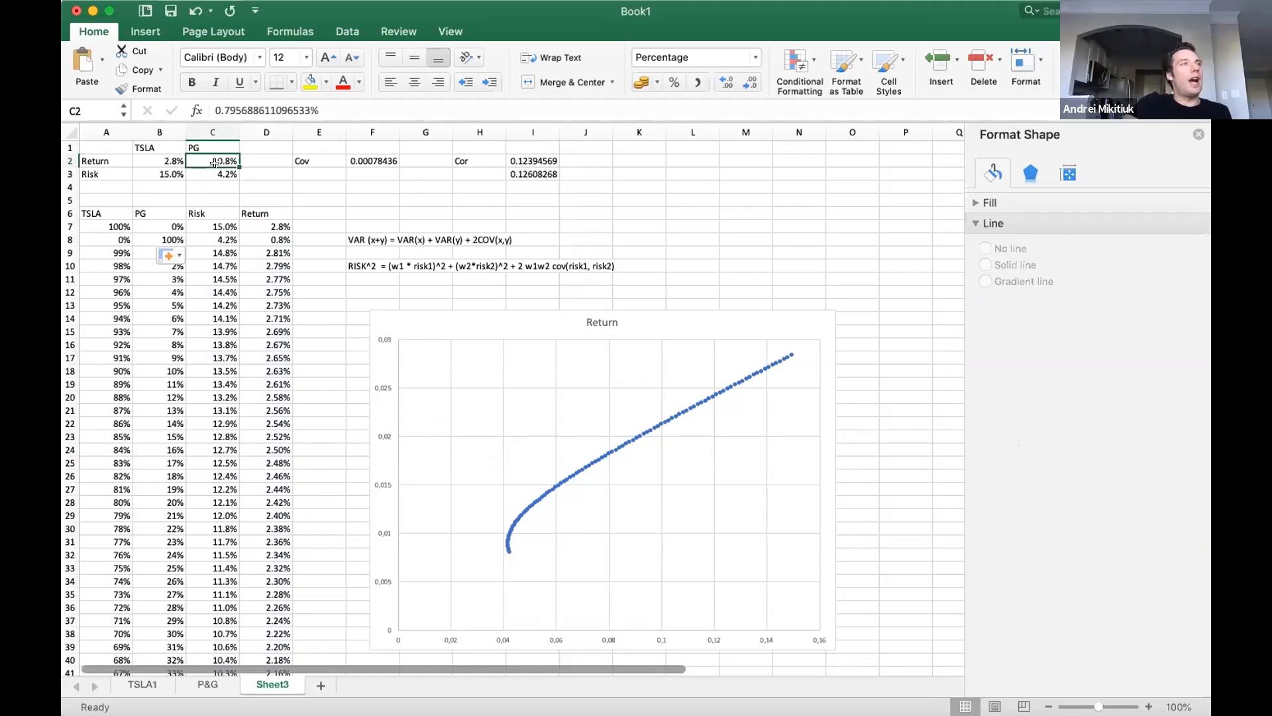
pyautogui.moveTo(156, 159); pyautogui.dragTo(157, 171)
pyautogui.click(162, 170)
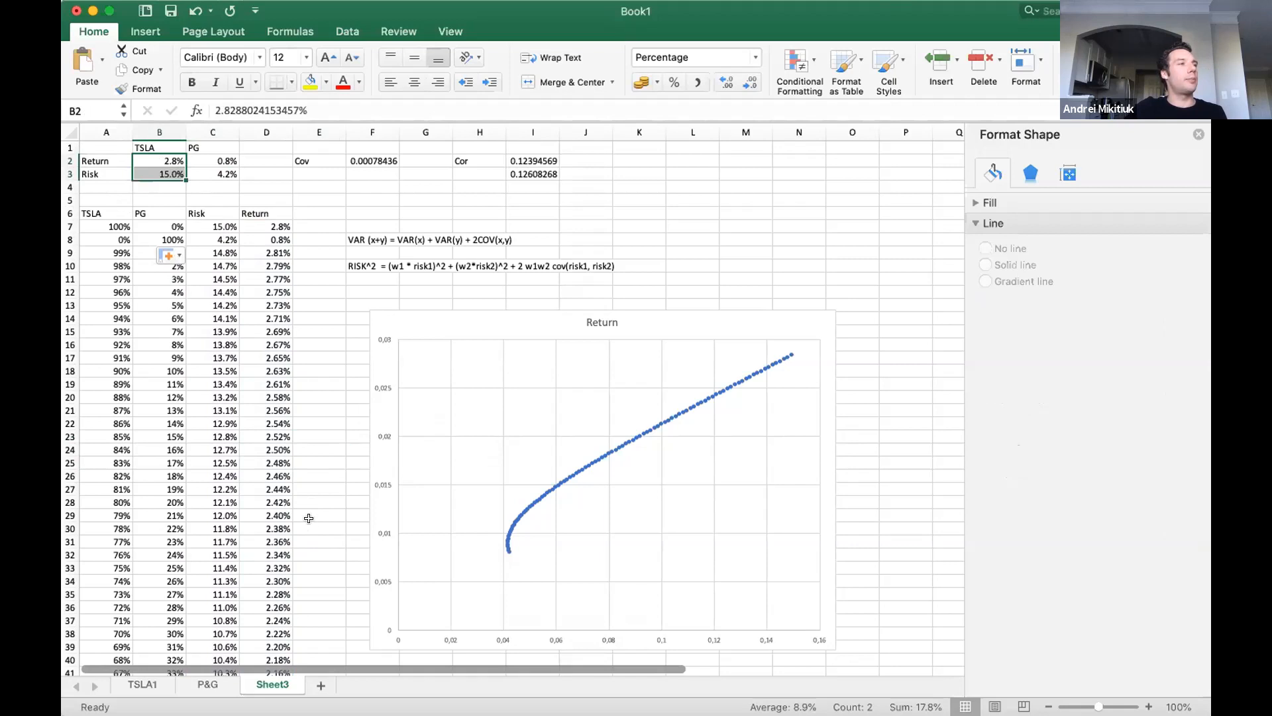
pyautogui.press('super+Tab')
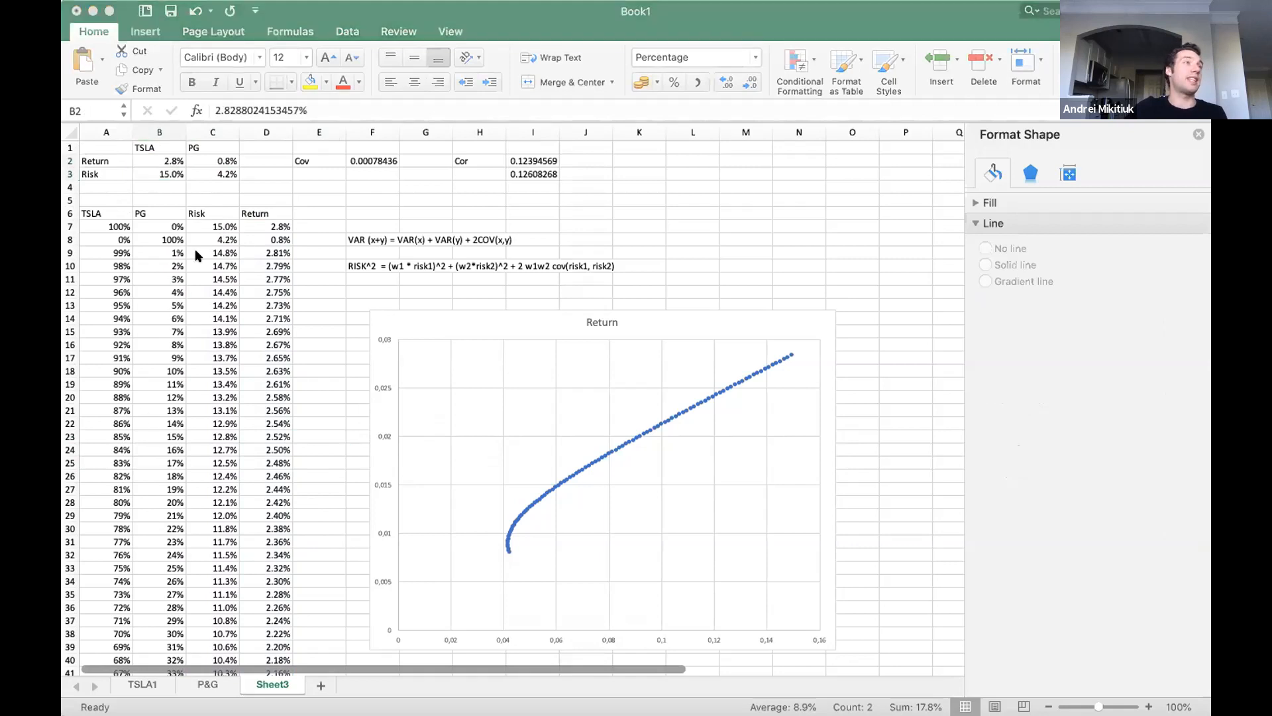
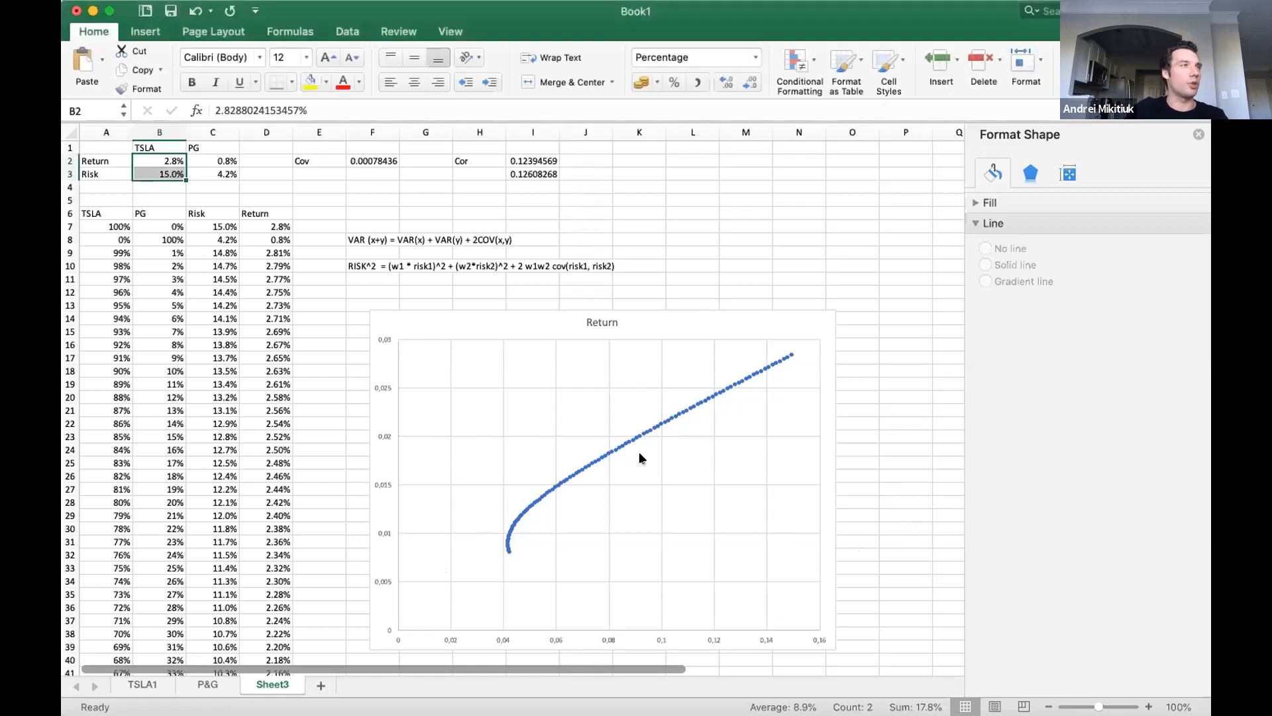
# Rename the worksheet holding the weights table and the Return chart as Portfolio.
pyautogui.click(691, 226)
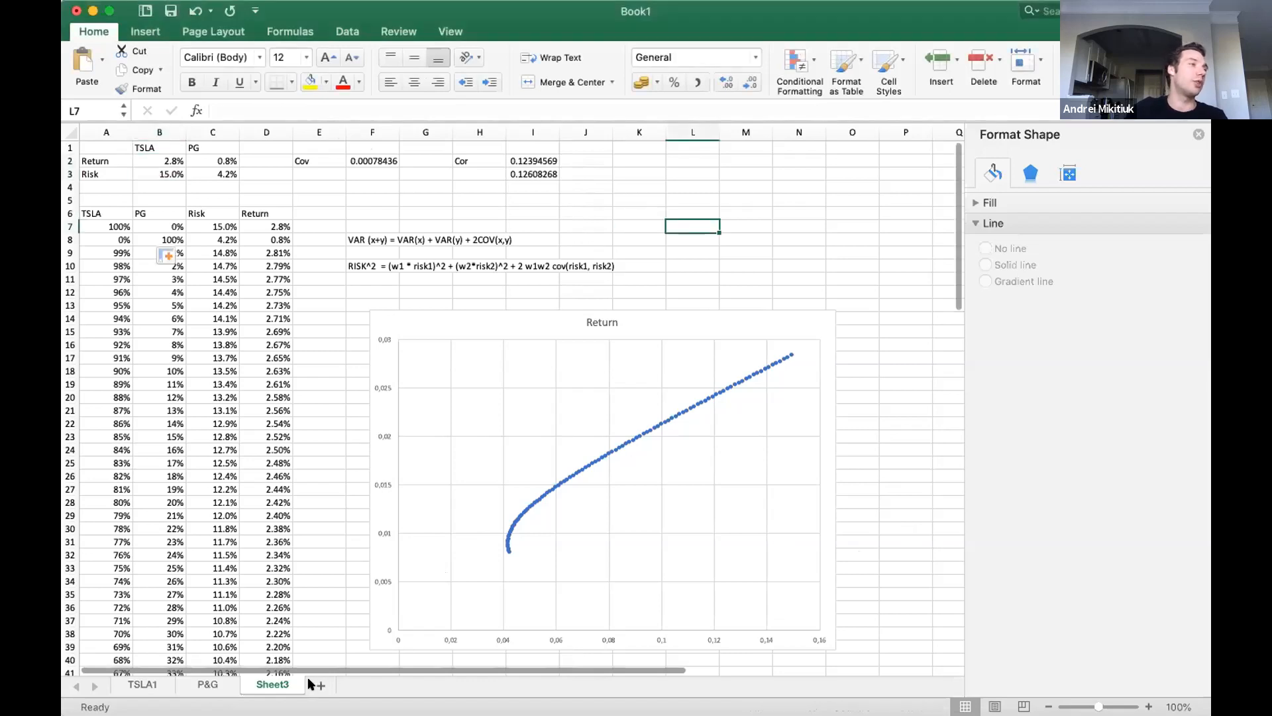
pyautogui.doubleClick(276, 684)
pyautogui.write('Portfolio')
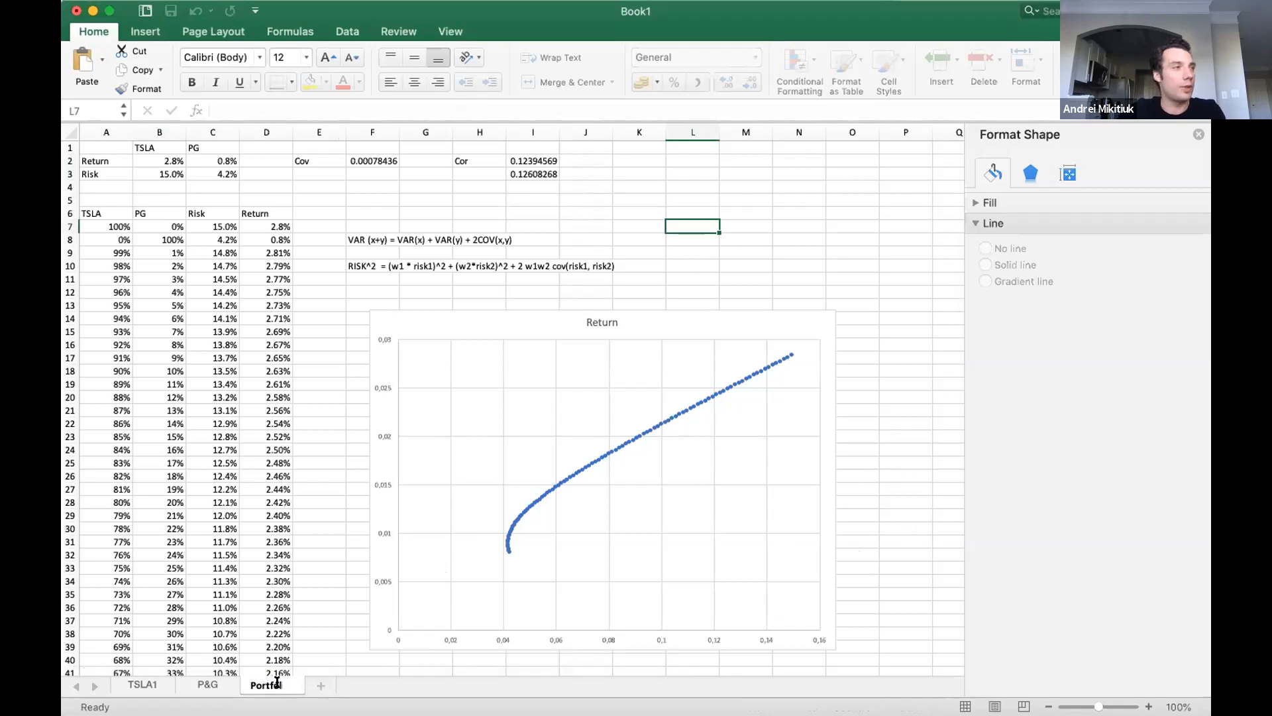
pyautogui.press('Return')
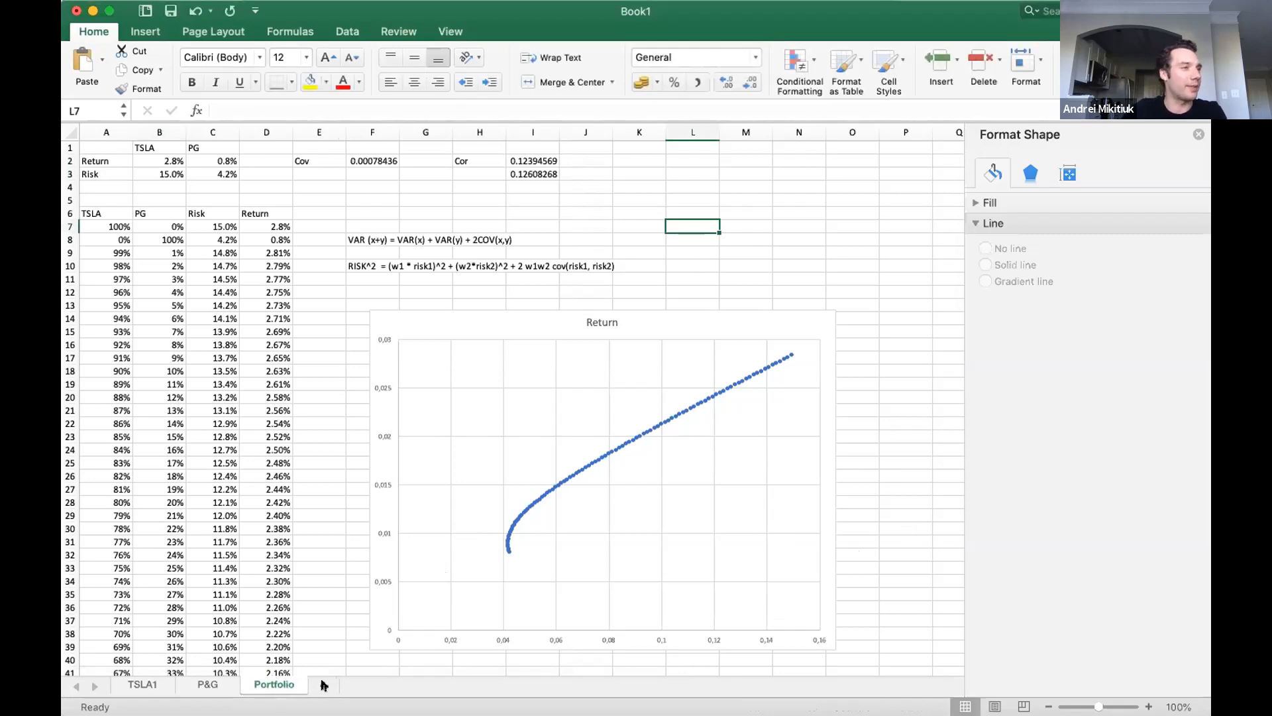
# Add a new worksheet after Portfolio and start a text import of MSFT (1).csv from the Downloads folder.
pyautogui.click(324, 685)
pyautogui.click(278, 684)
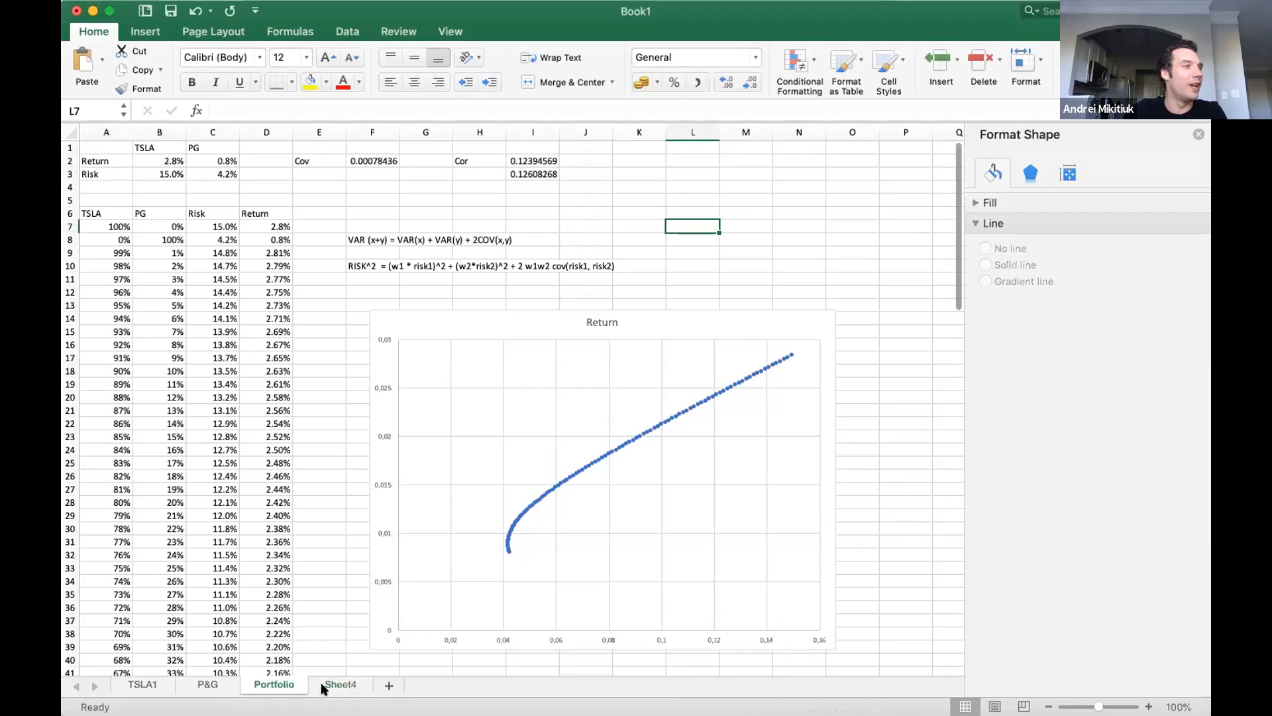
pyautogui.click(325, 686)
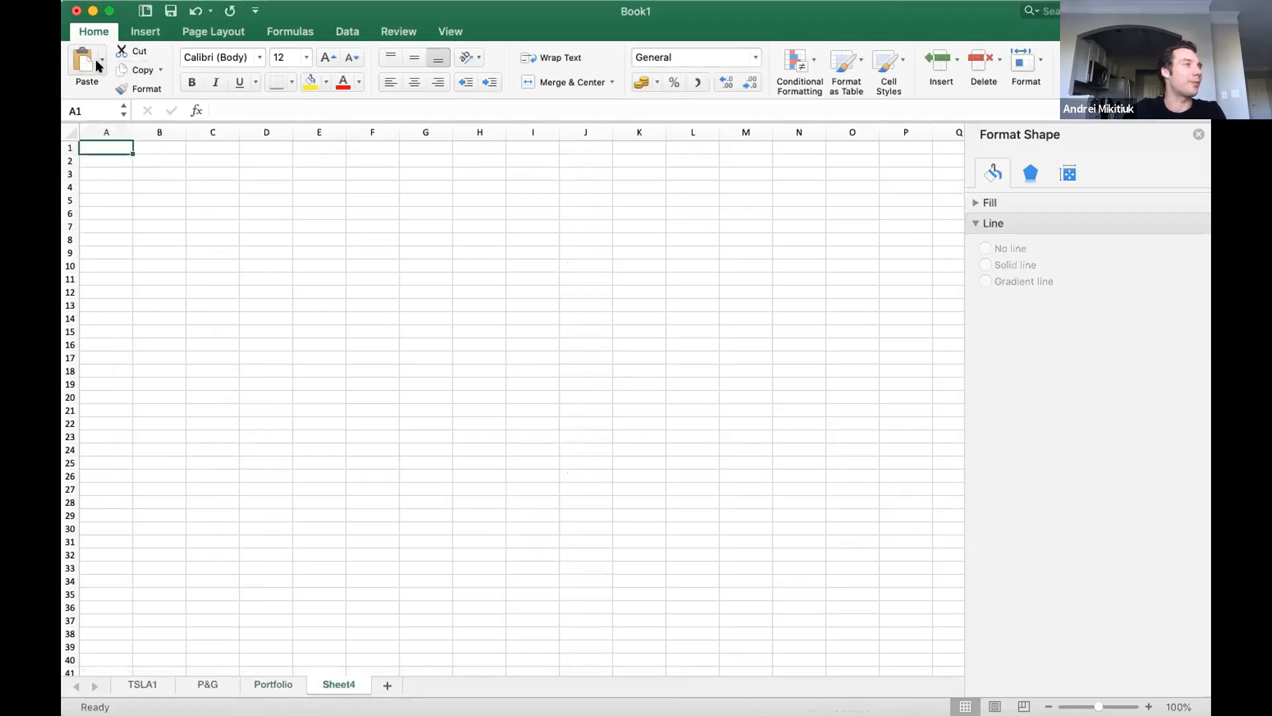
pyautogui.click(355, 14)
pyautogui.click(347, 32)
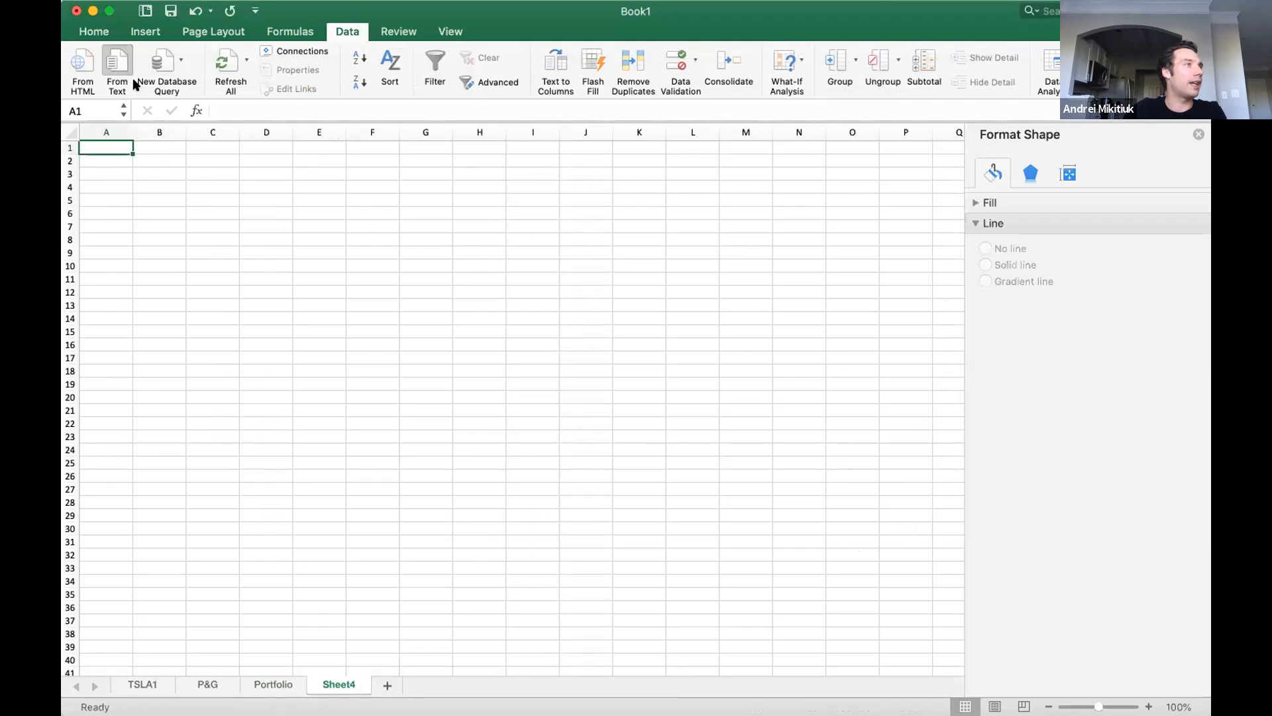
pyautogui.click(130, 86)
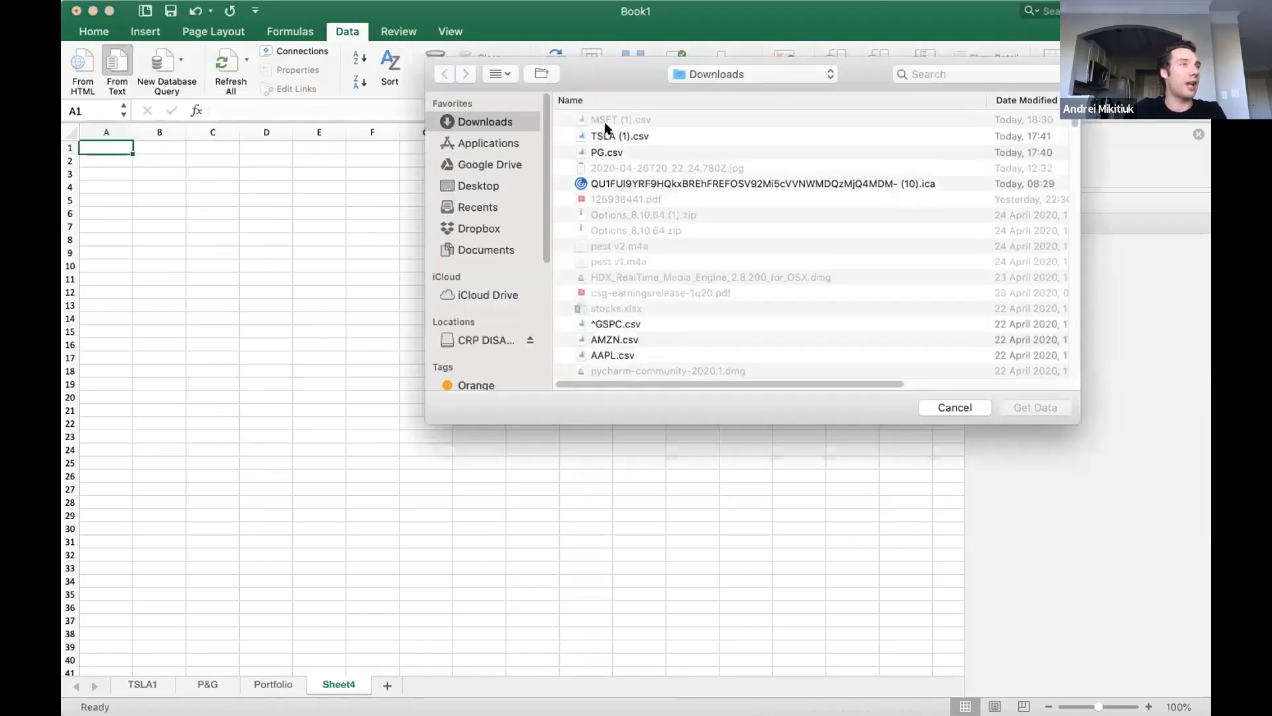
pyautogui.click(606, 123)
pyautogui.doubleClick(606, 122)
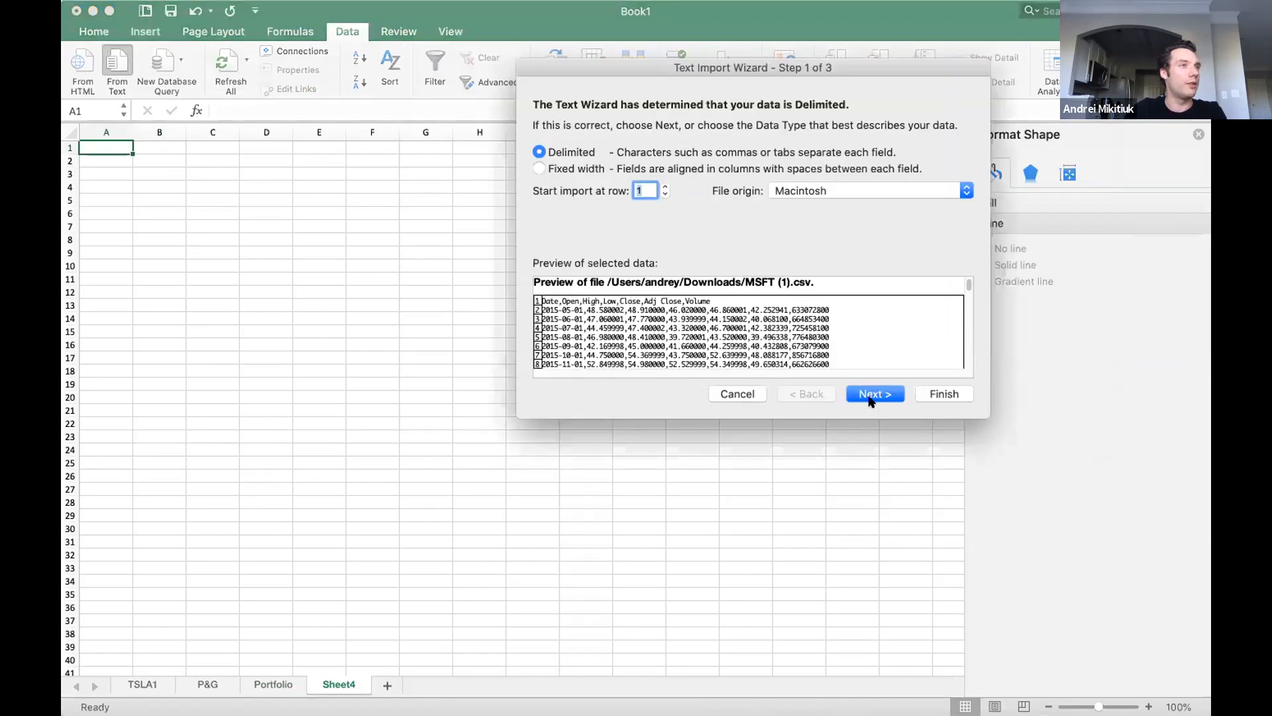
# Add comma as a delimiter for the delimited import and place the MSFT data at A1 of the existing sheet.
pyautogui.click(869, 395)
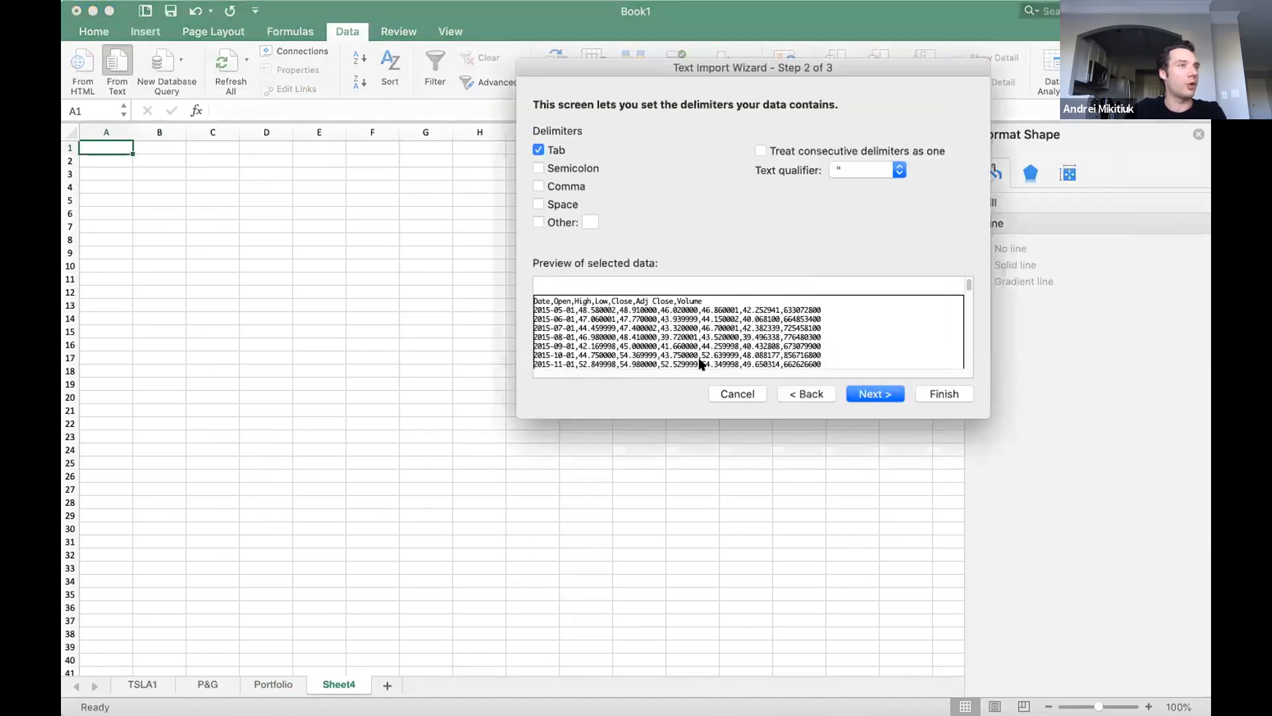
pyautogui.click(566, 188)
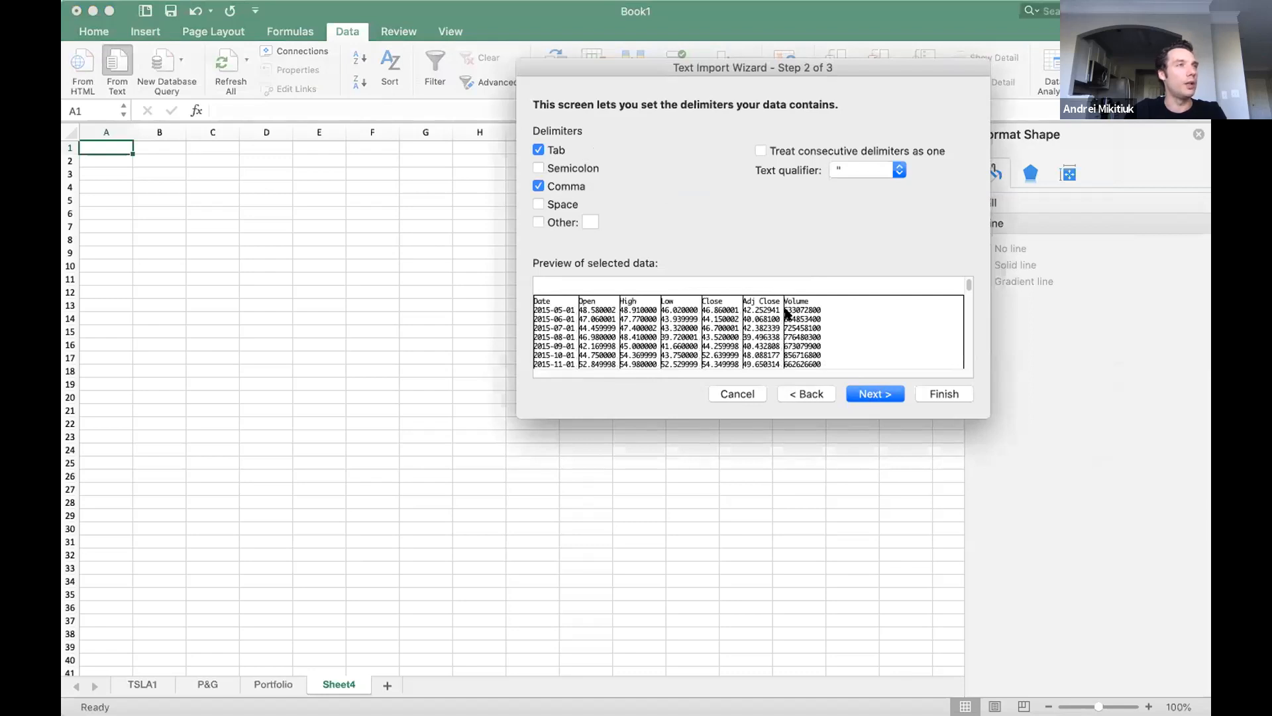
pyautogui.click(856, 393)
pyautogui.click(934, 395)
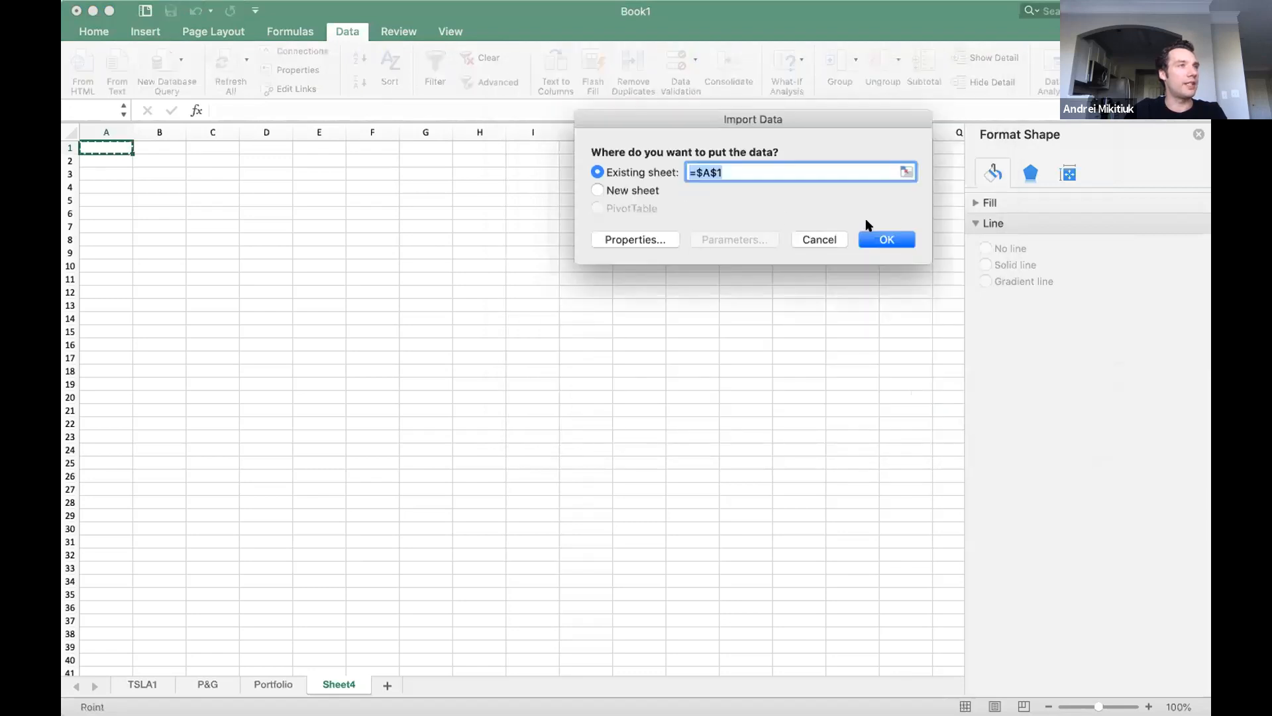
pyautogui.click(875, 238)
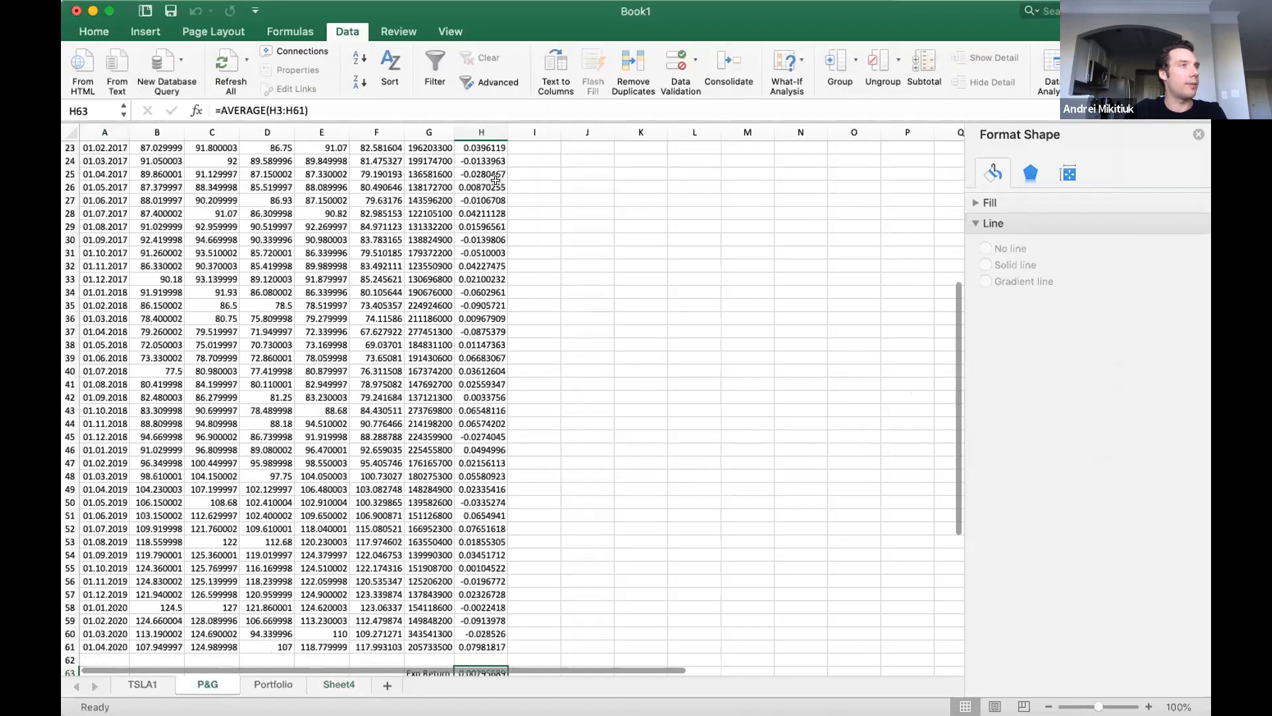
# Copy the whole Returns column H from the P&G sheet into column H of the MSFT data on Sheet4.
pyautogui.click(484, 129)
pyautogui.press('super+c')
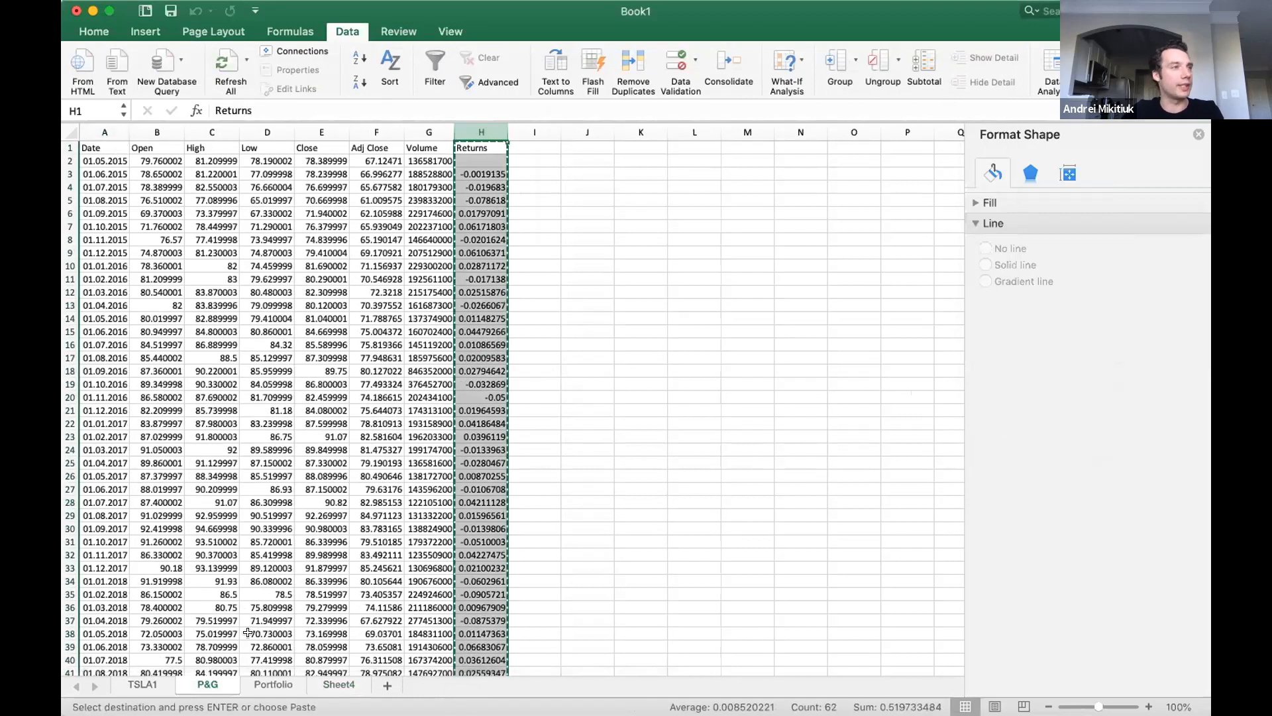
pyautogui.click(325, 684)
pyautogui.click(486, 147)
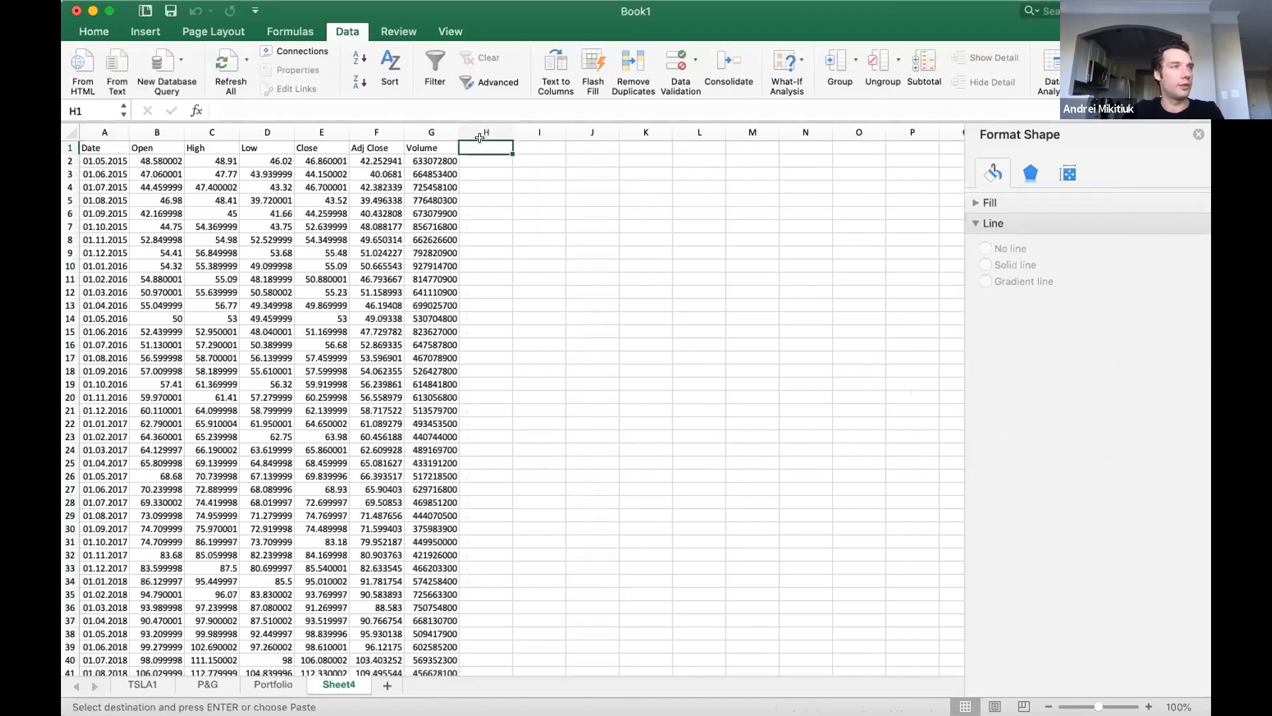
pyautogui.scroll(-10, 427, 557)
pyautogui.click(202, 684)
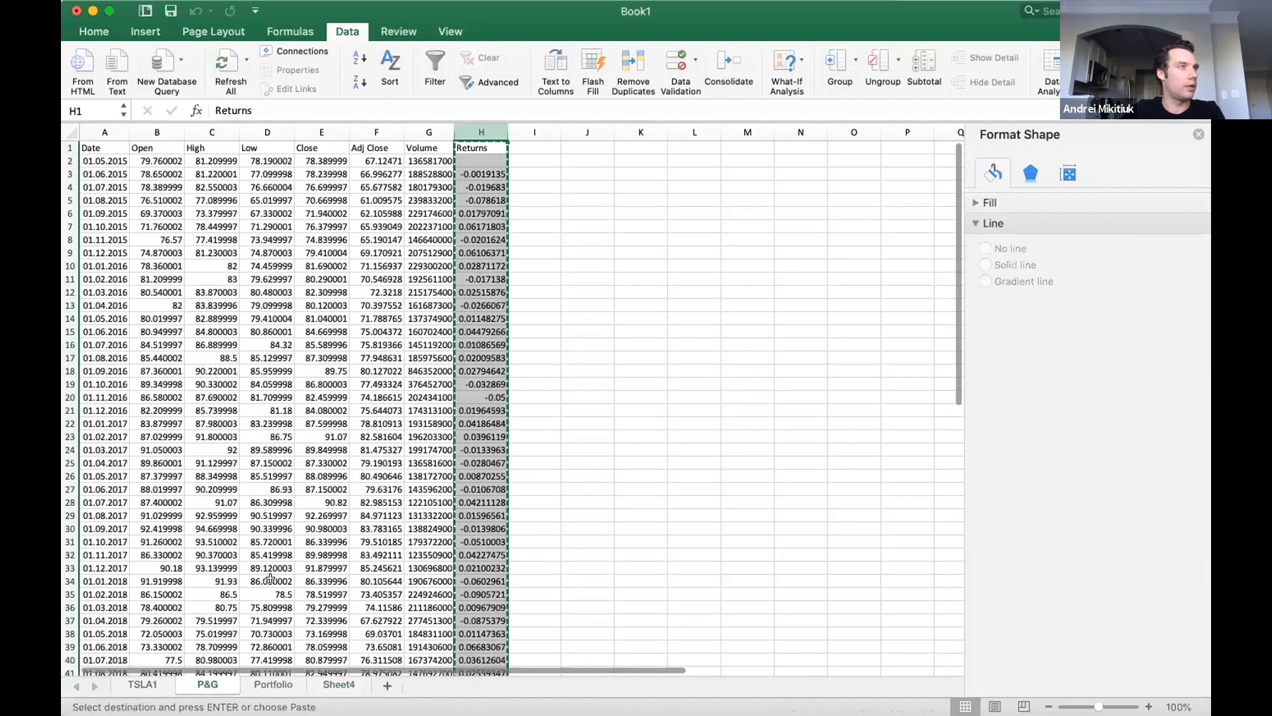
pyautogui.click(337, 684)
pyautogui.scroll(10, 487, 147)
pyautogui.click(481, 143)
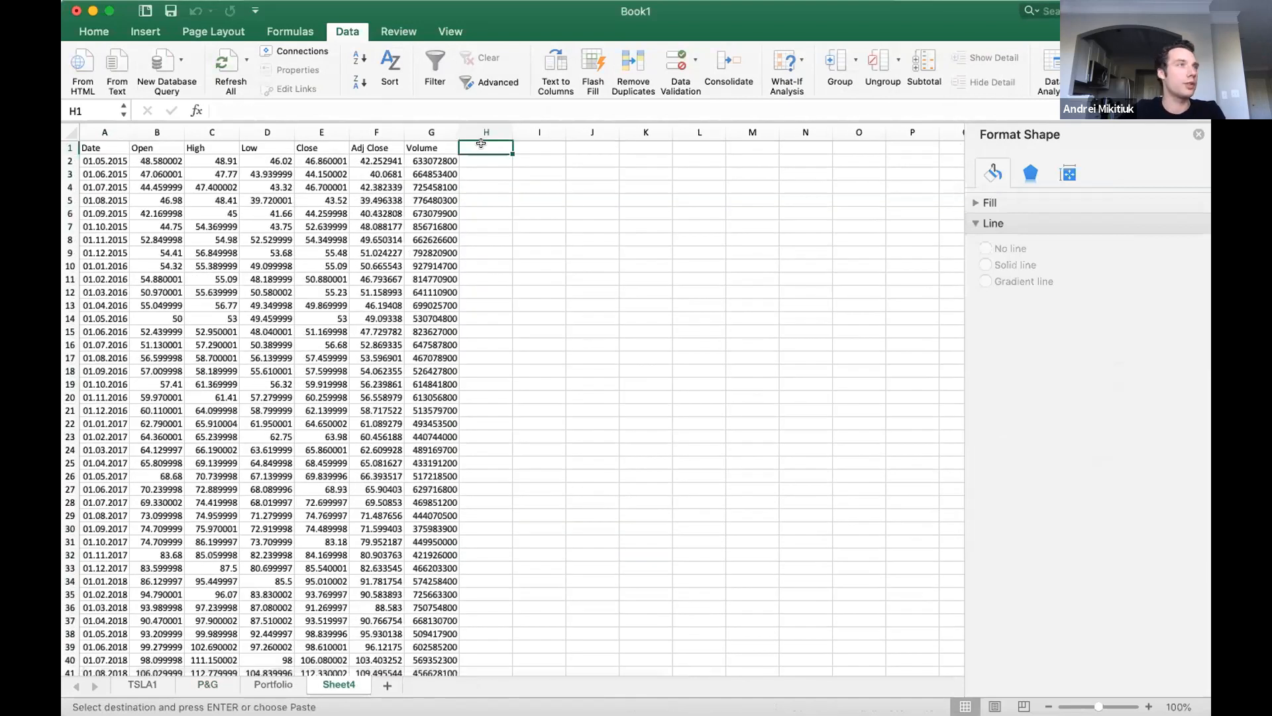
pyautogui.press('super+v')
# Copy the average return in H63 of Sheet4 and enter the heading MSFT in D1 of the Portfolio sheet.
pyautogui.scroll(-5, 517, 311)
pyautogui.scroll(-10, 521, 311)
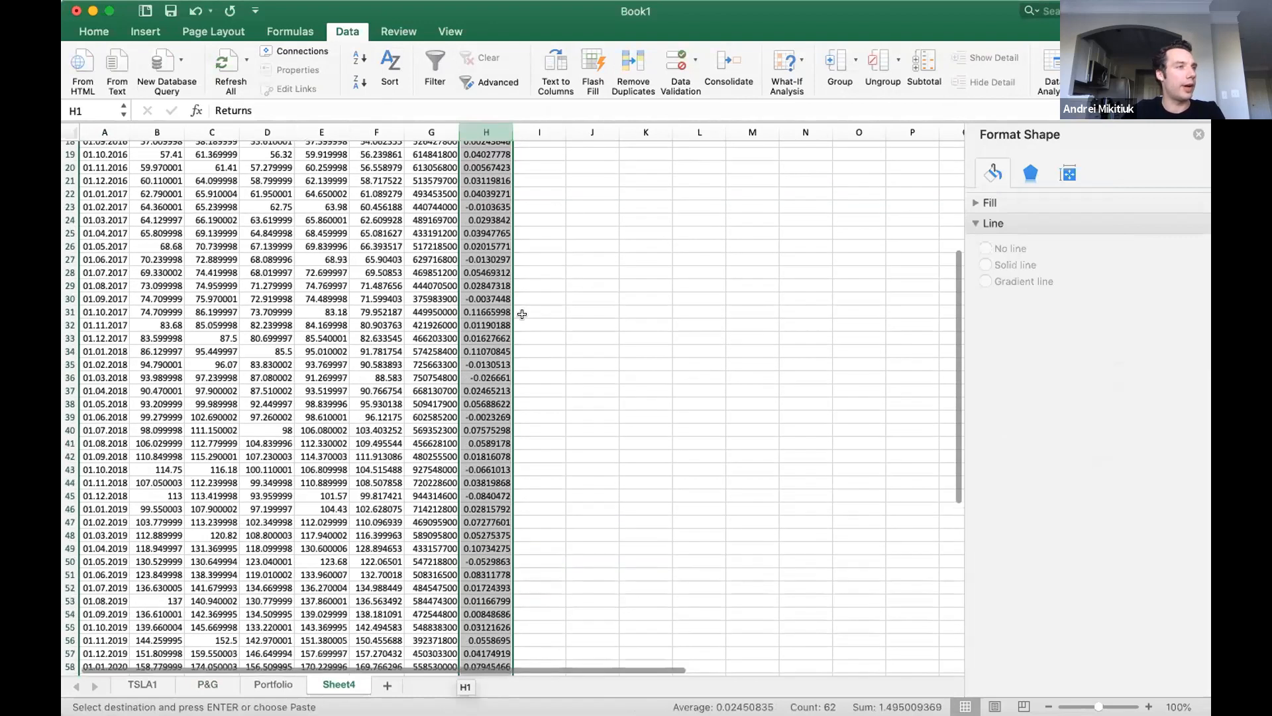
pyautogui.click(480, 432)
pyautogui.moveTo(480, 437); pyautogui.dragTo(481, 442)
pyautogui.press('super+c')
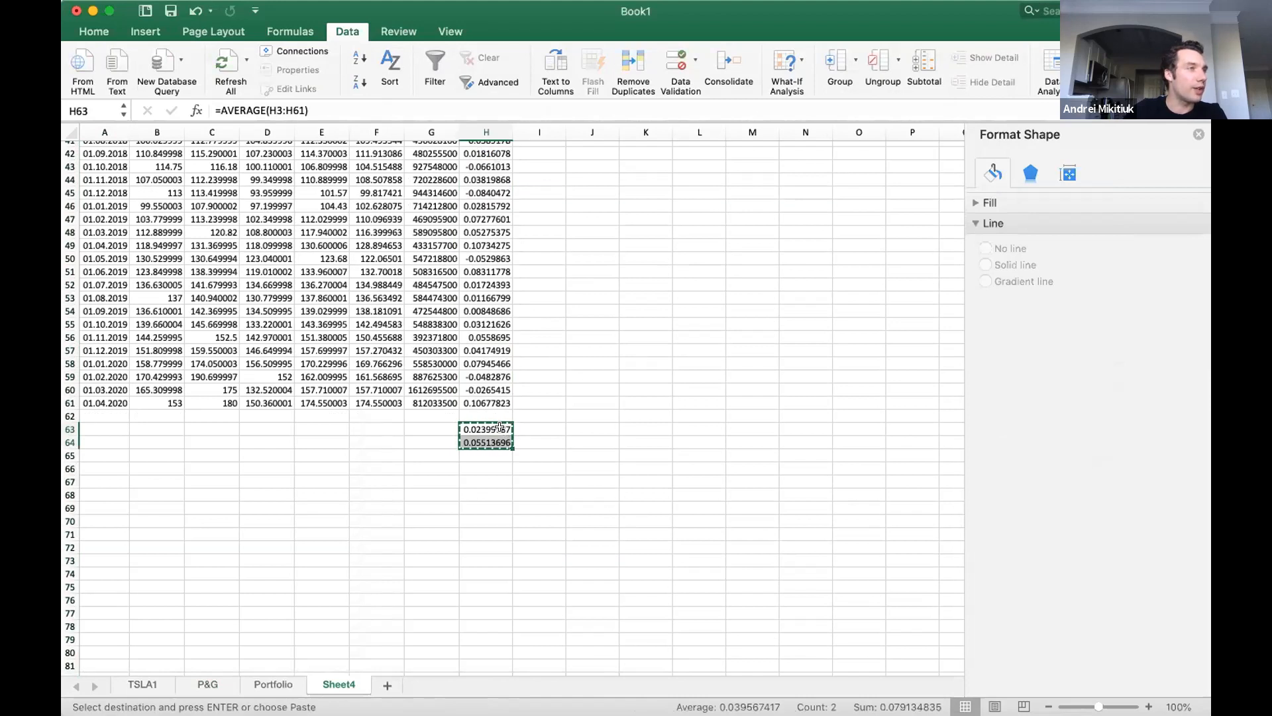
pyautogui.hotkey('shift', 'Up')
pyautogui.press('super+c')
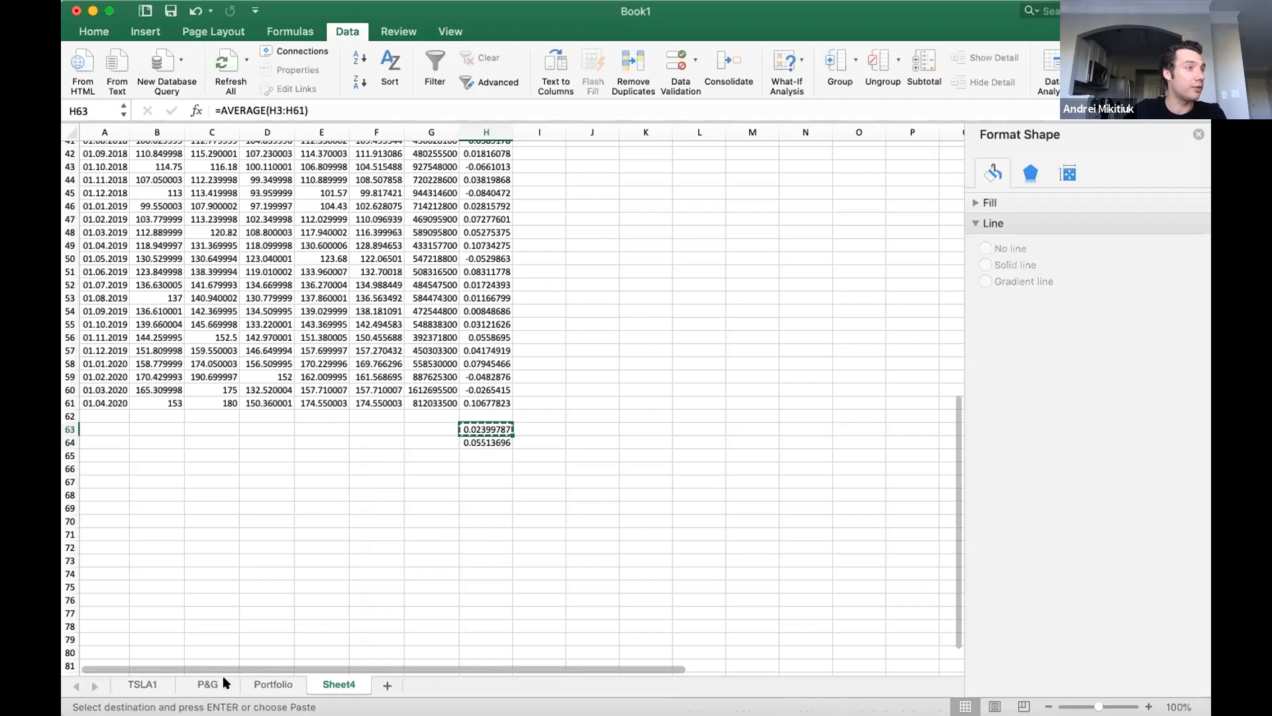
pyautogui.click(270, 682)
pyautogui.click(288, 146)
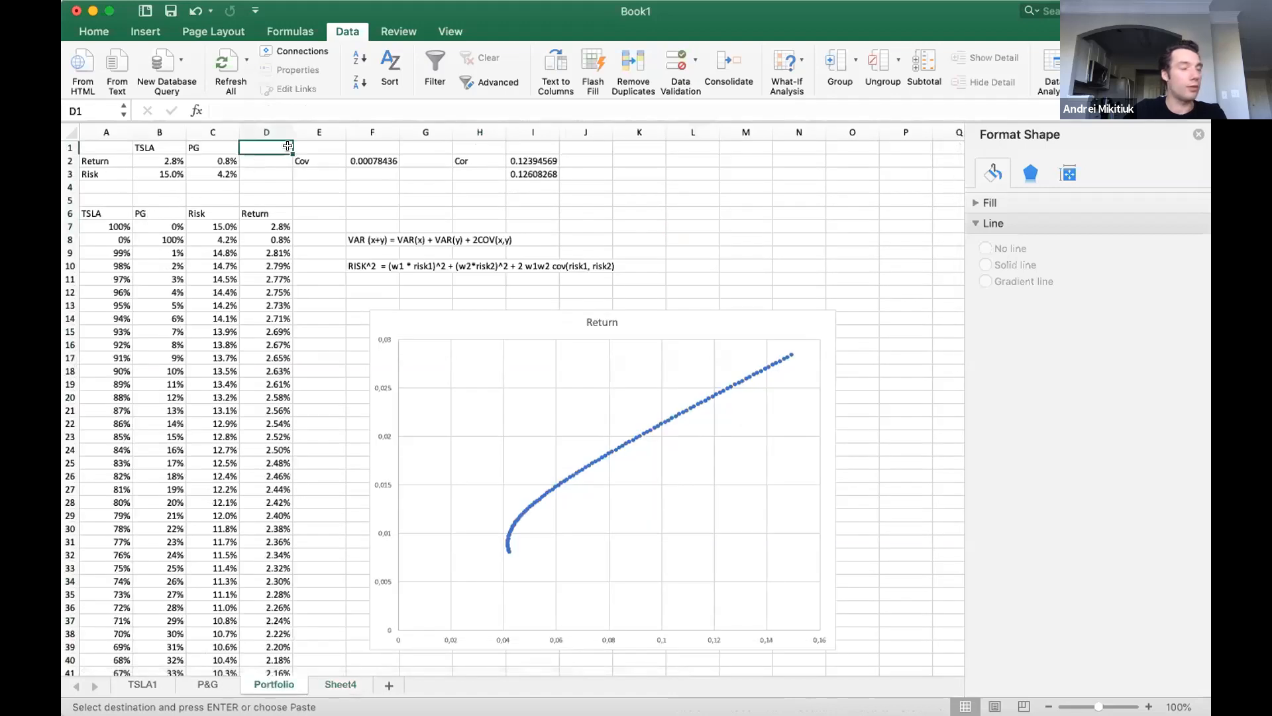
pyautogui.write('MSFT')
pyautogui.press('Return')
# Paste the MSFT average return from Sheet4 as a plain value into D2 of the Portfolio sheet.
pyautogui.click(344, 684)
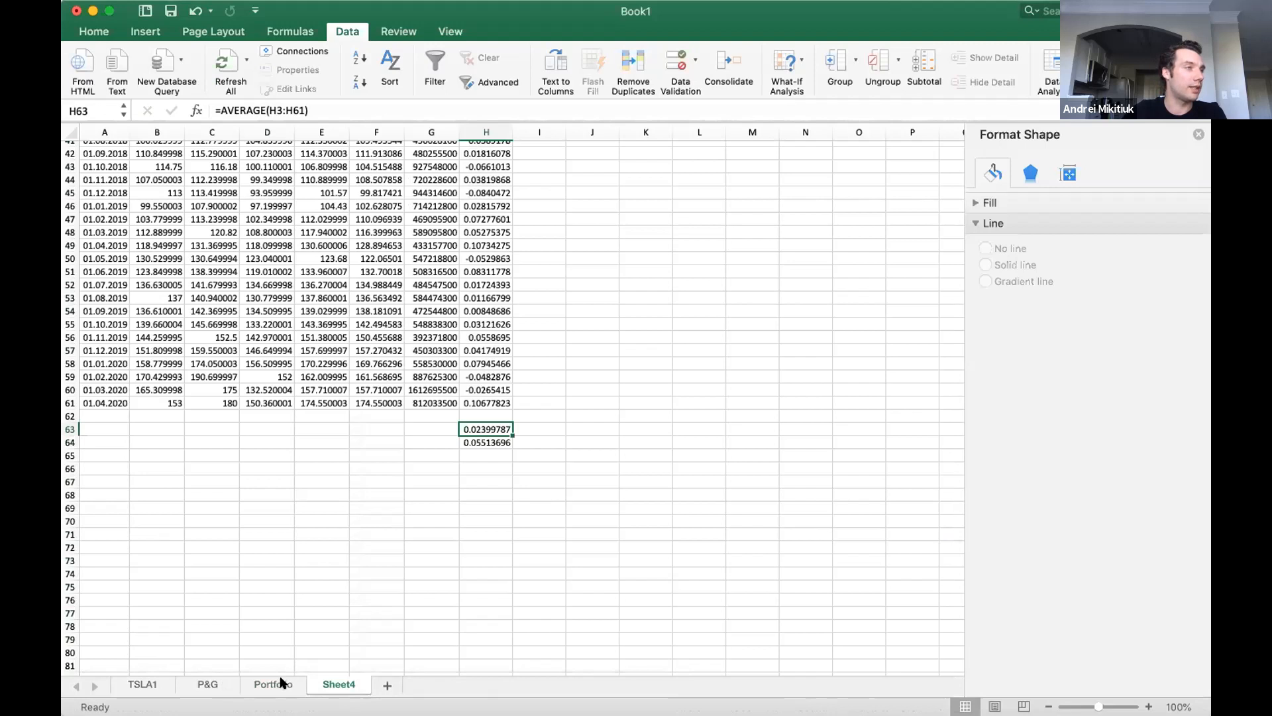
pyautogui.click(273, 684)
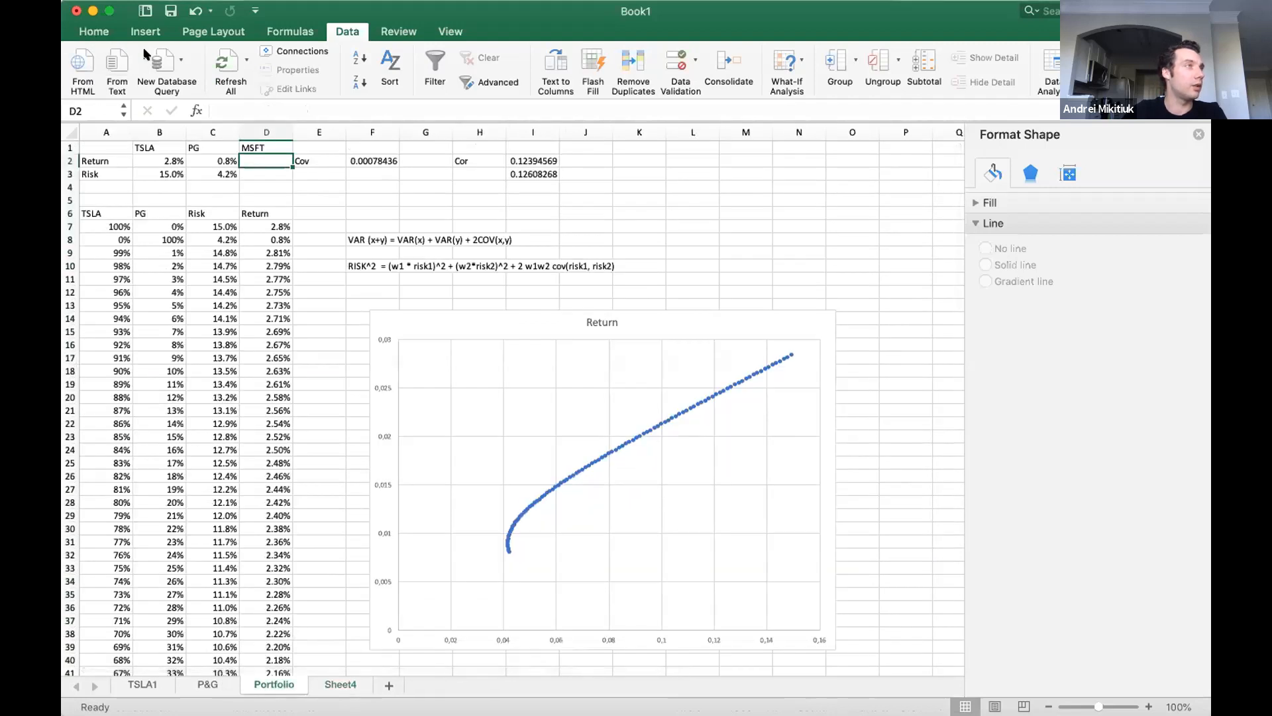
pyautogui.click(93, 31)
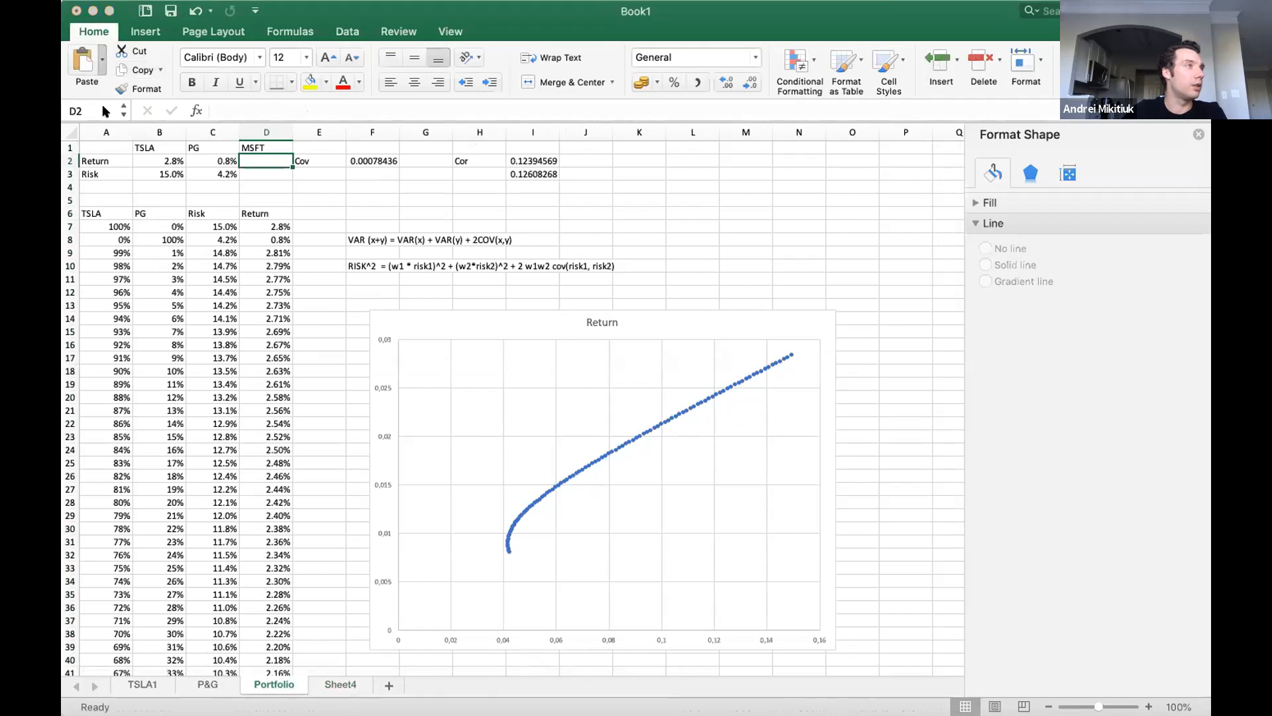
pyautogui.press('super+v')
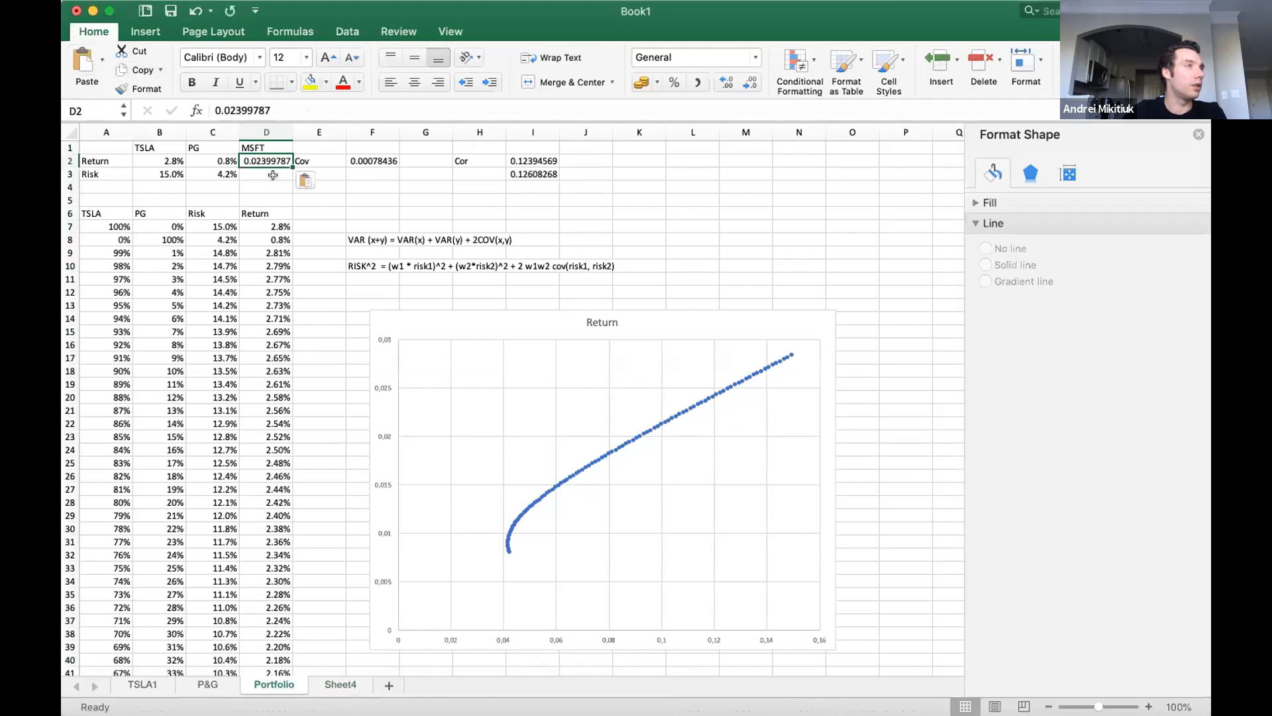
# Copy the standard deviation in H64 of Sheet4 and paste it as a plain value into D3, the MSFT risk on Portfolio.
pyautogui.click(326, 682)
pyautogui.press('Down')
pyautogui.press('super+c')
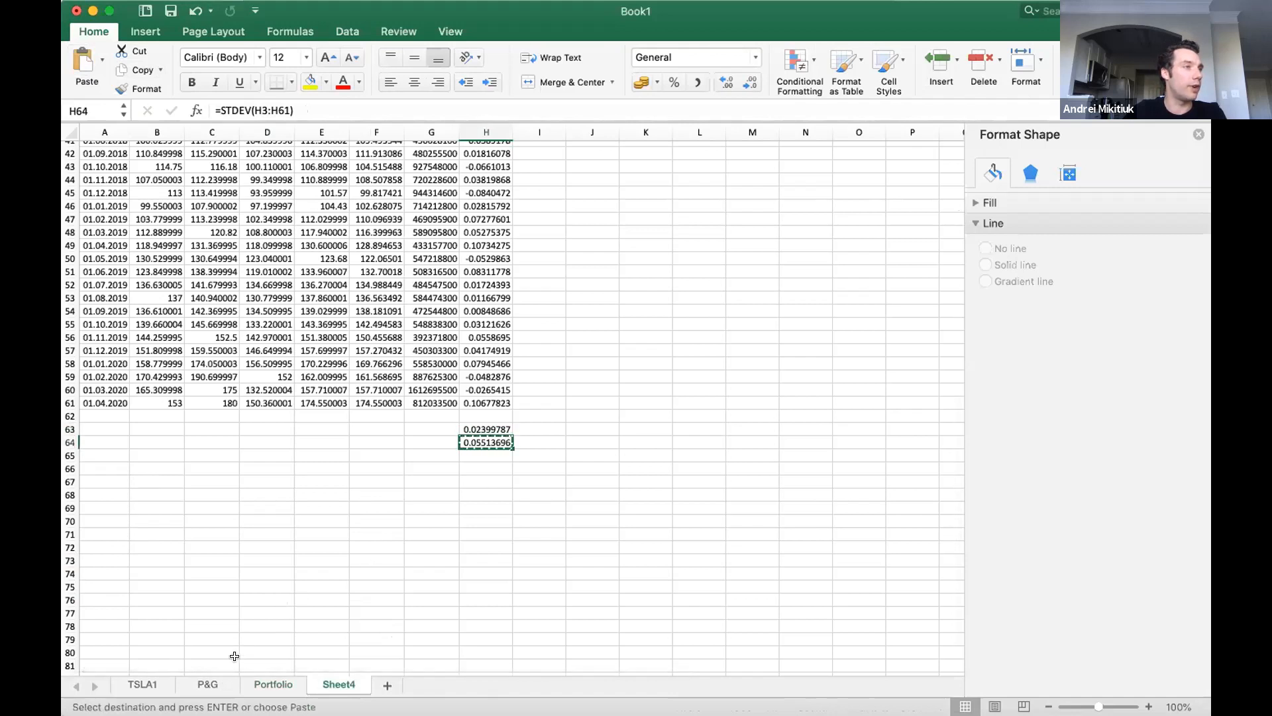
pyautogui.click(269, 683)
pyautogui.press('Down')
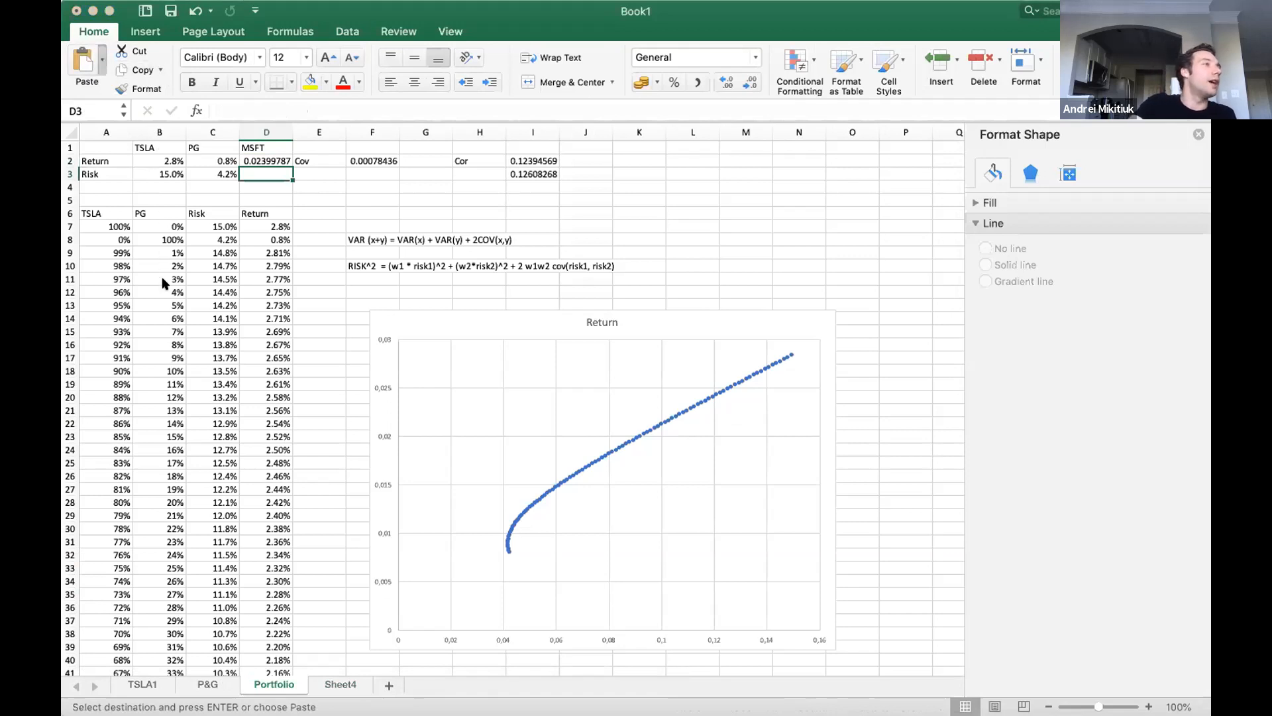
pyautogui.press('super+v')
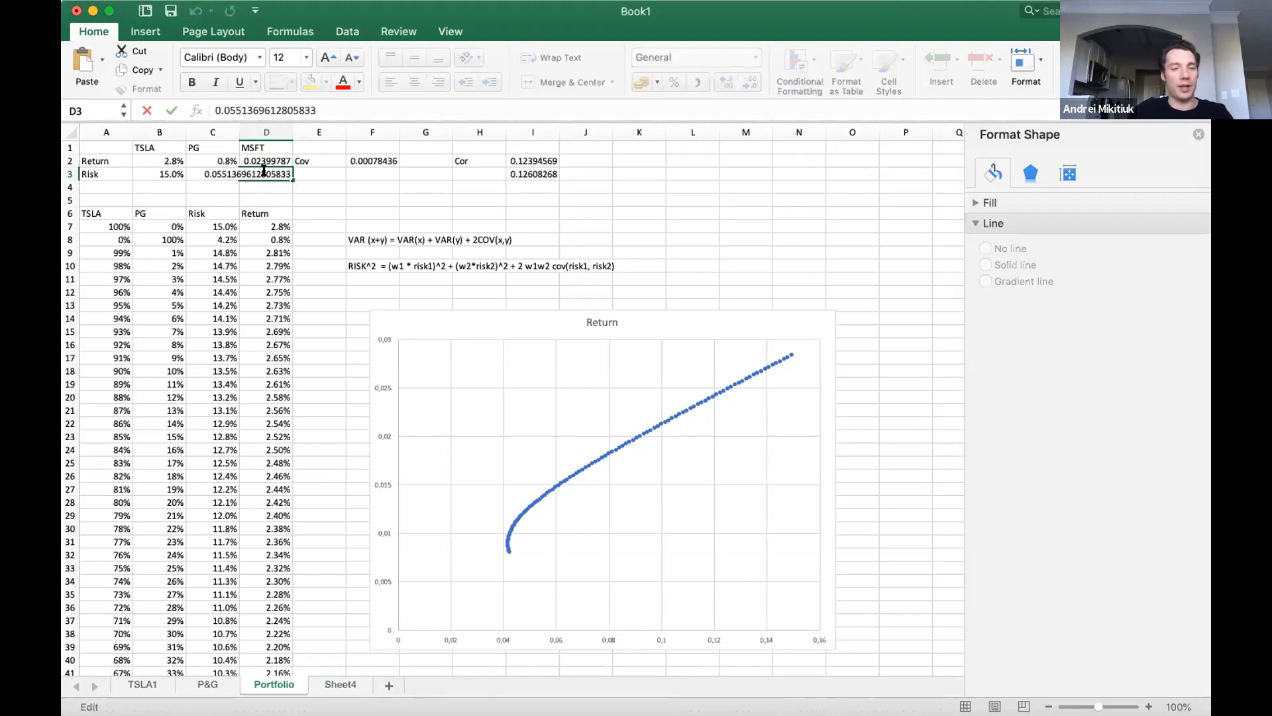
pyautogui.press('Escape')
# Format the MSFT return and risk in D2:D3 as percentages with one decimal place.
pyautogui.moveTo(263, 157); pyautogui.dragTo(265, 173)
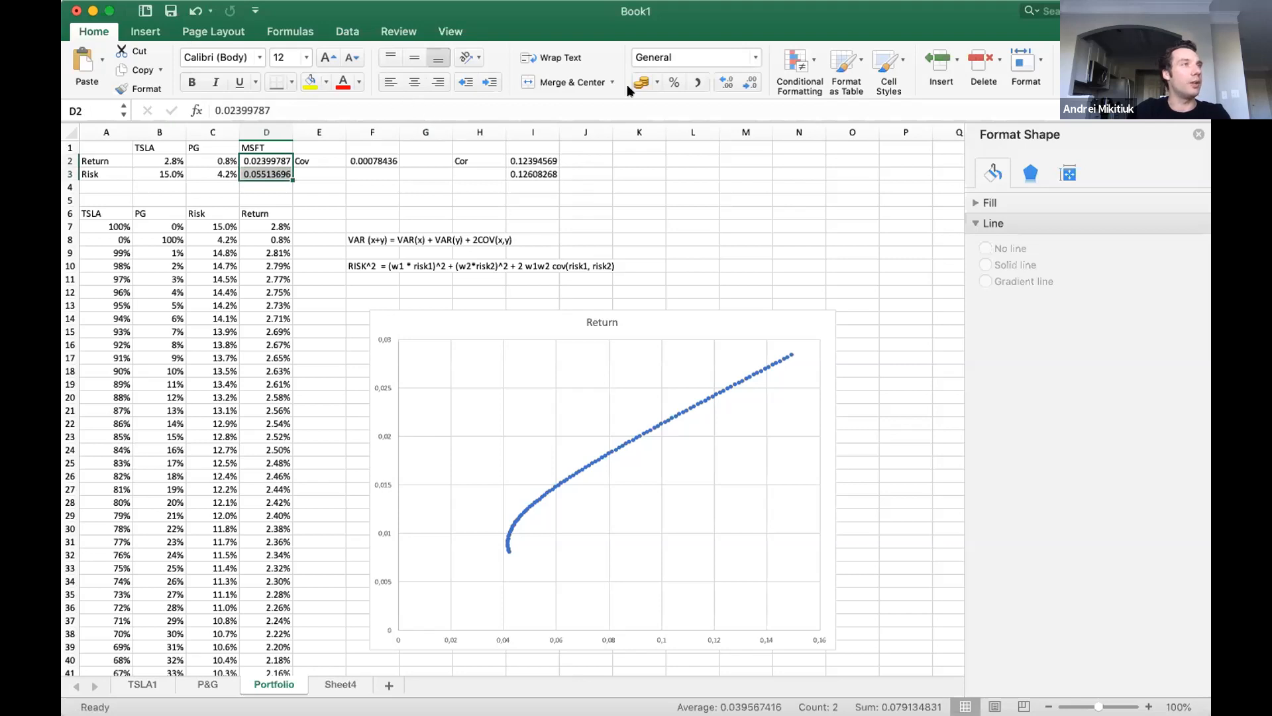
pyautogui.click(674, 82)
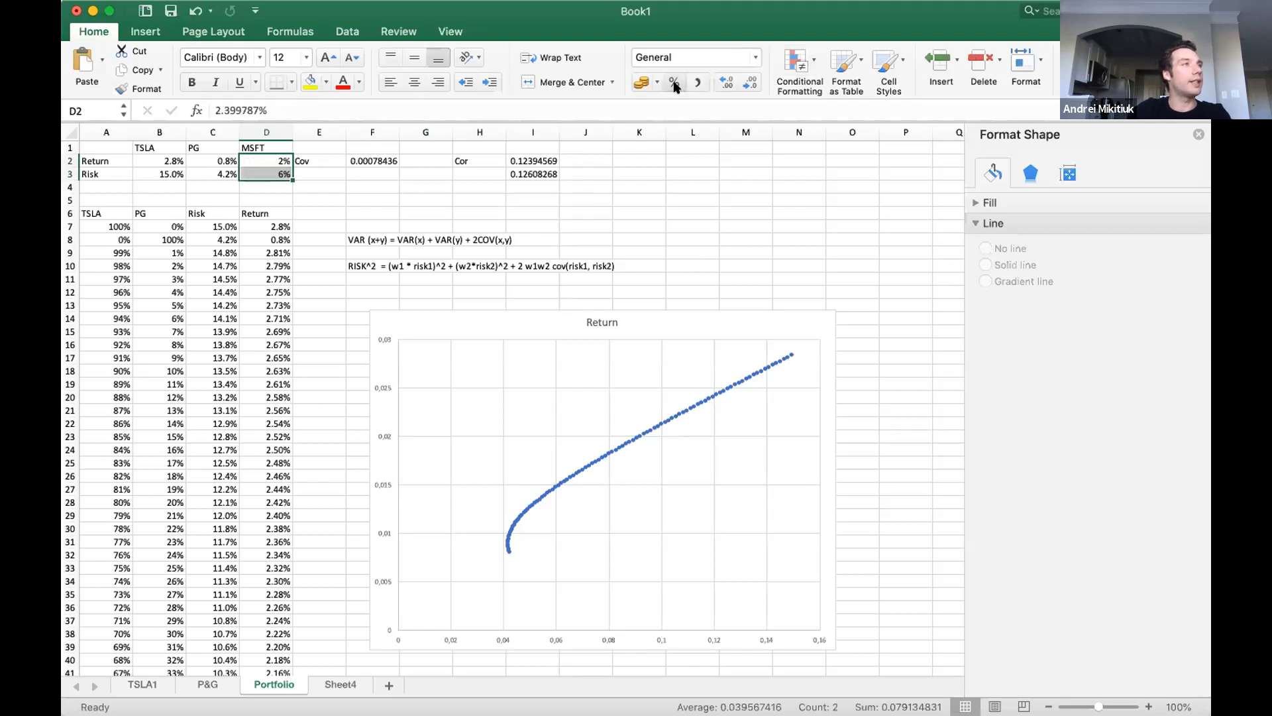
pyautogui.click(727, 83)
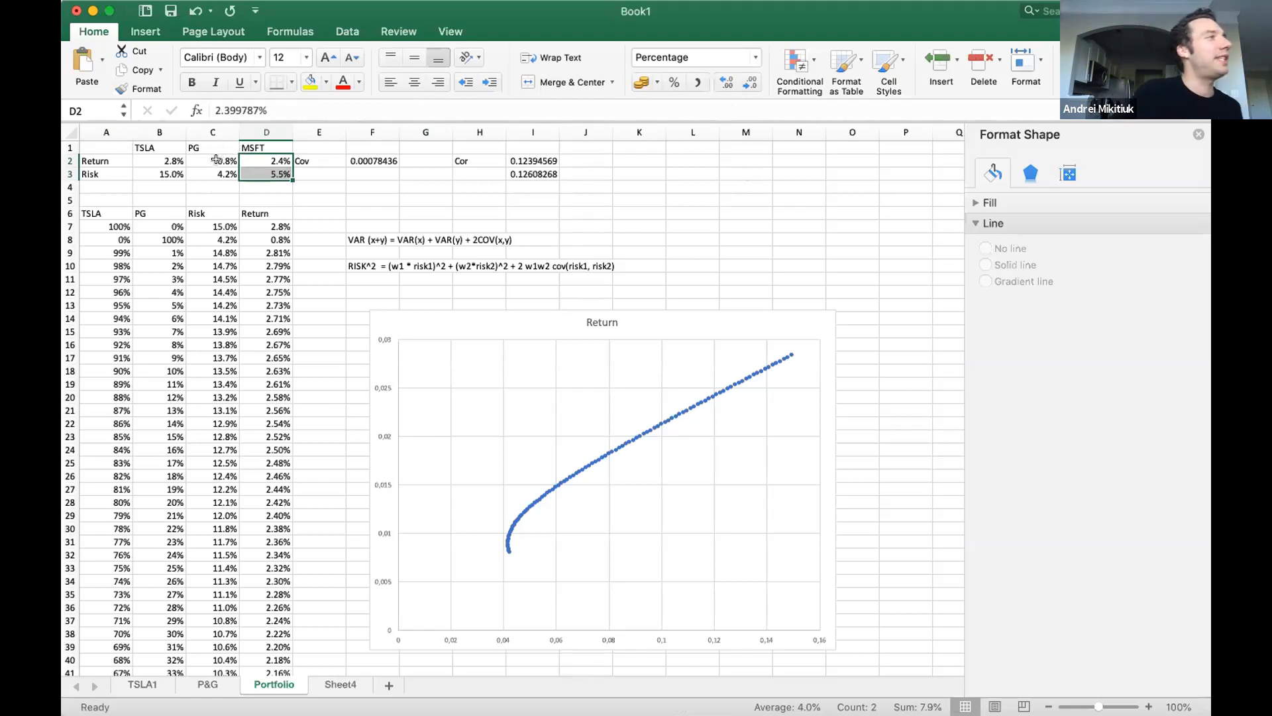
# Copy the weights table with its Risk and Return columns, starting at row 6 of Portfolio, into A1 of a new worksheet.
pyautogui.moveTo(210, 148); pyautogui.dragTo(211, 164)
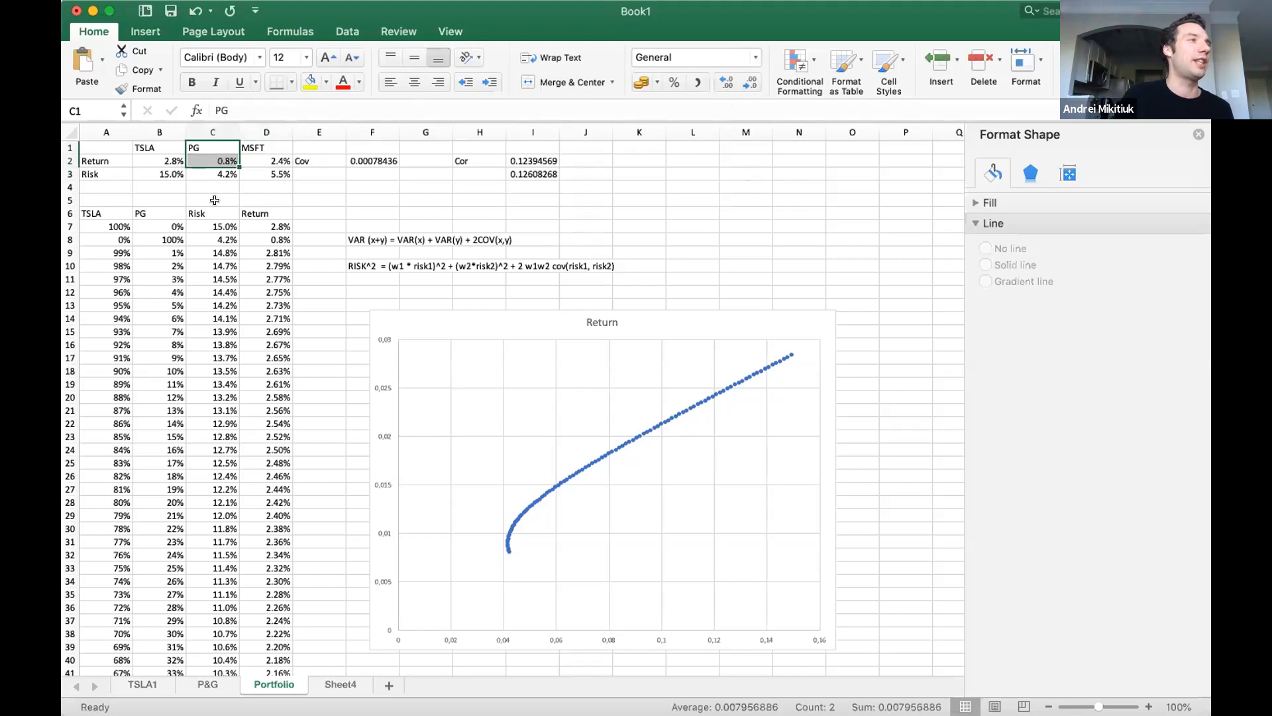
pyautogui.click(214, 210)
pyautogui.press('super+a')
pyautogui.press('super+c')
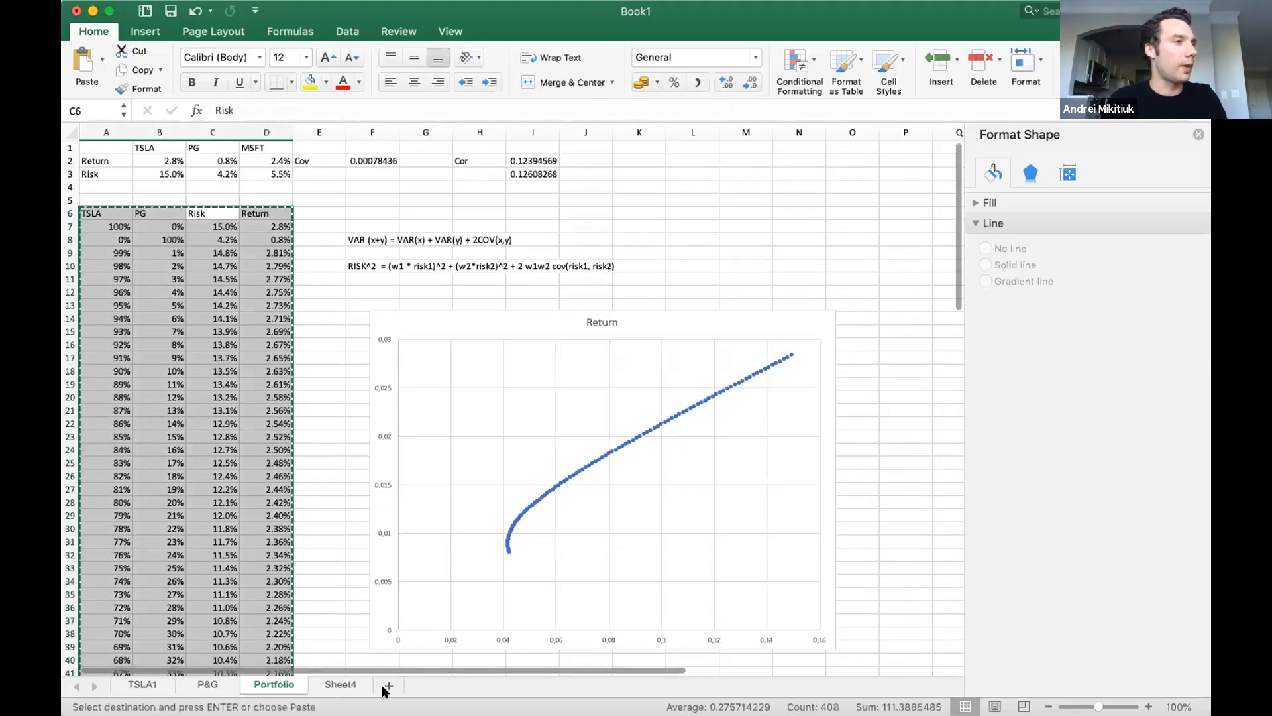
pyautogui.click(339, 686)
pyautogui.click(389, 685)
pyautogui.press('super+v')
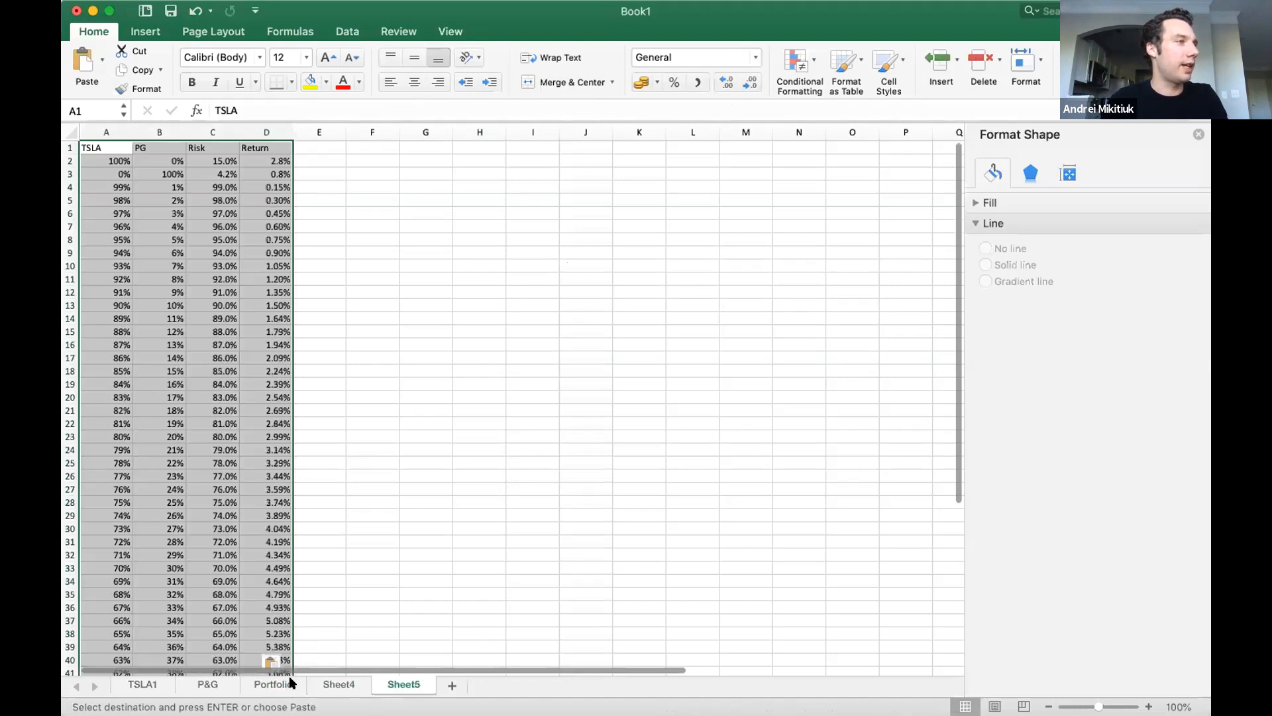
pyautogui.click(277, 685)
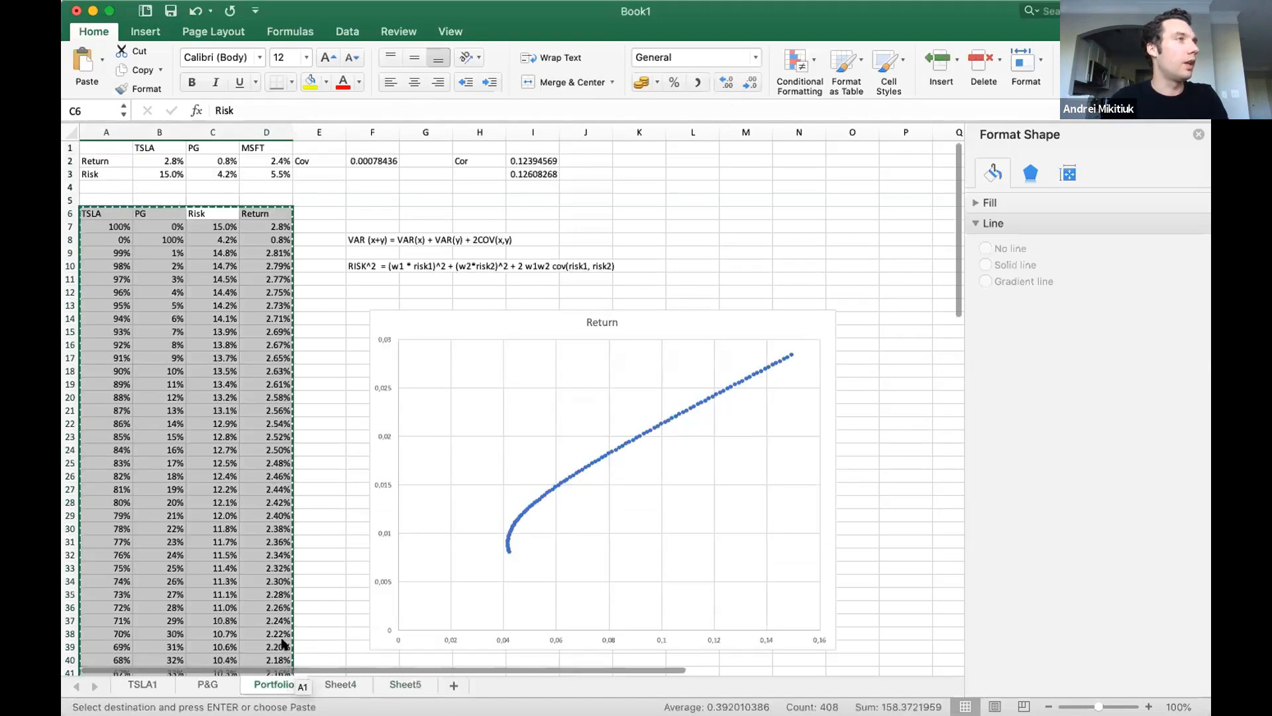
pyautogui.click(155, 213)
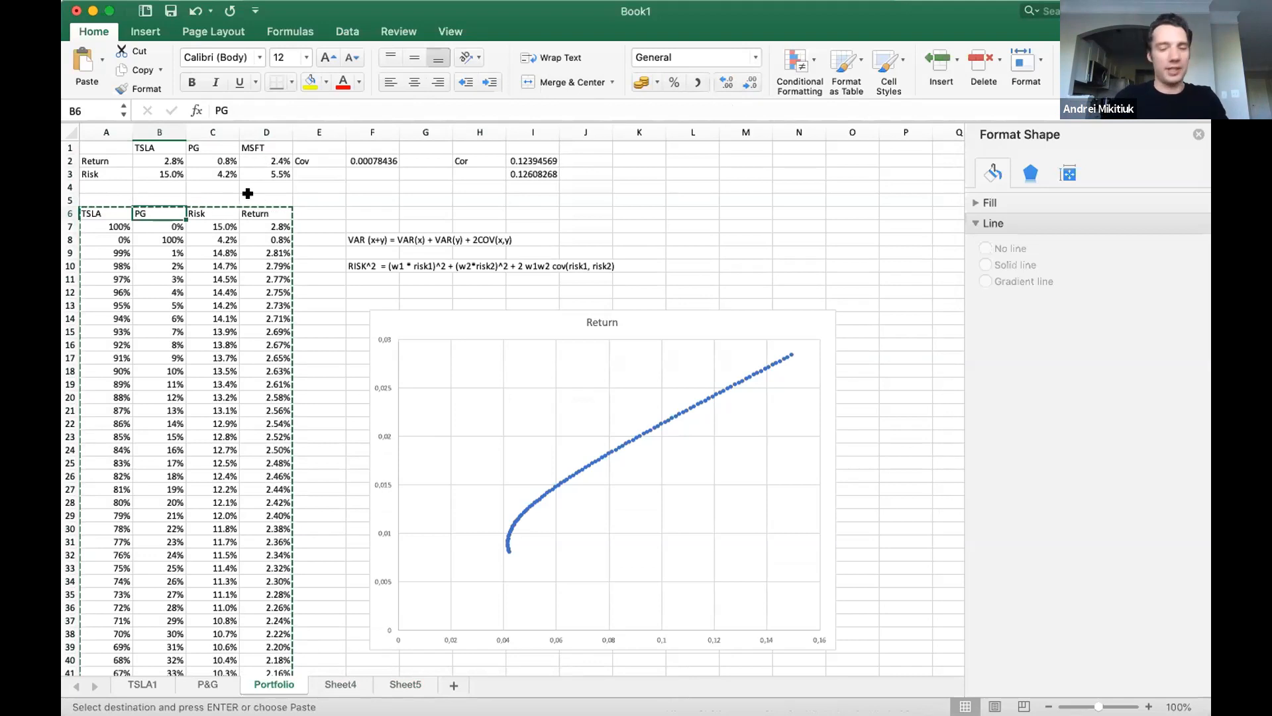
# Rename the second weight column's header in B6 to MSFT.
pyautogui.write('MSFT')
pyautogui.press('Return')
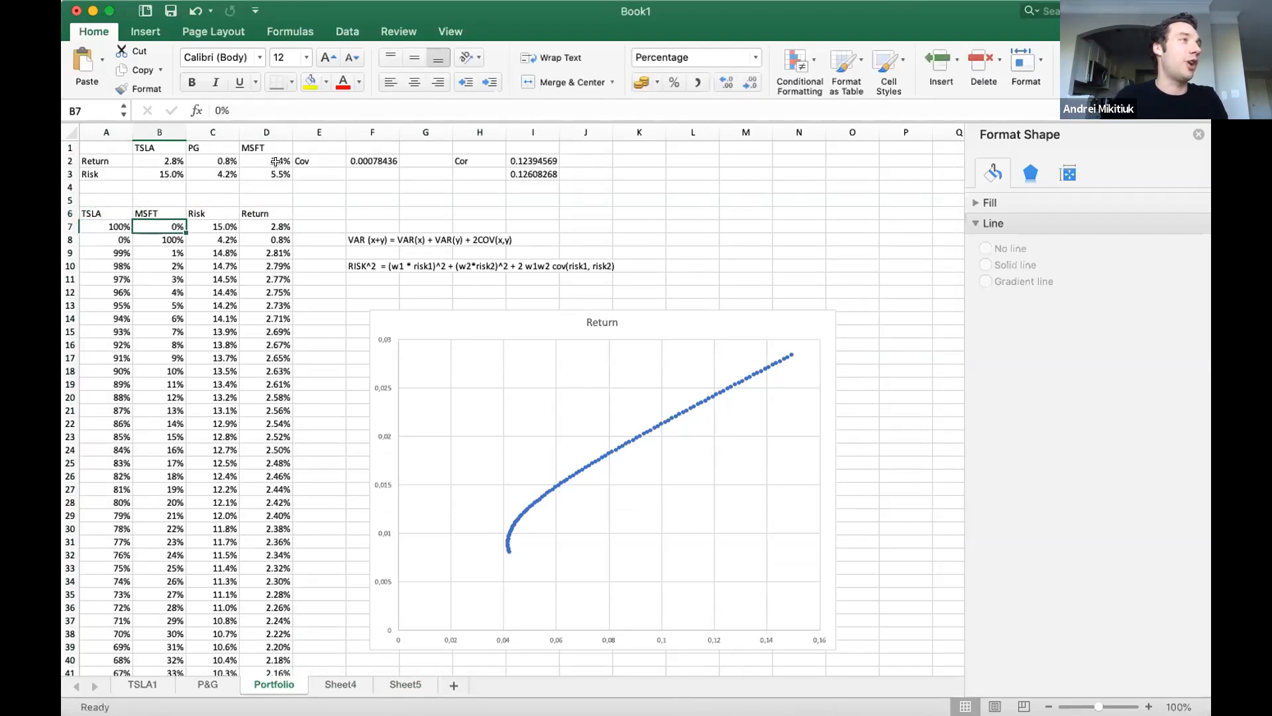
# Compare the PG and MSFT return and risk figures in C2:D3 with the first weight rows of the table.
pyautogui.click(275, 160)
pyautogui.click(223, 172)
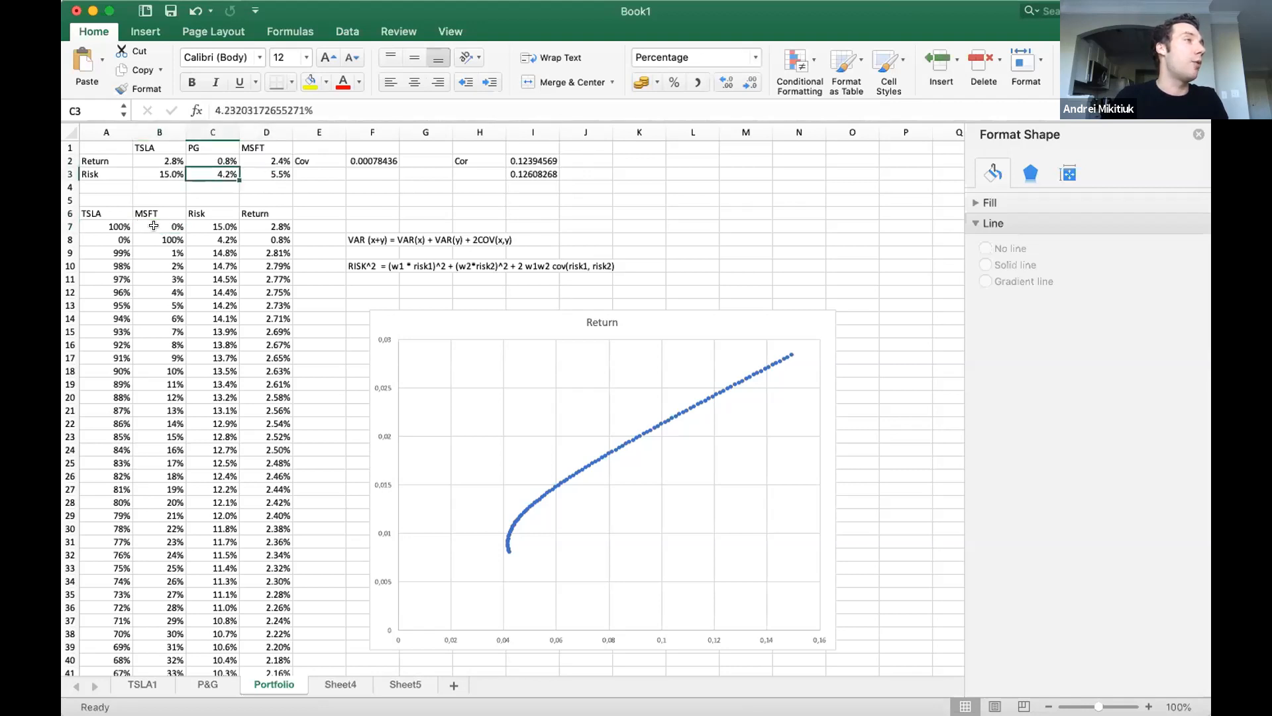
pyautogui.click(154, 226)
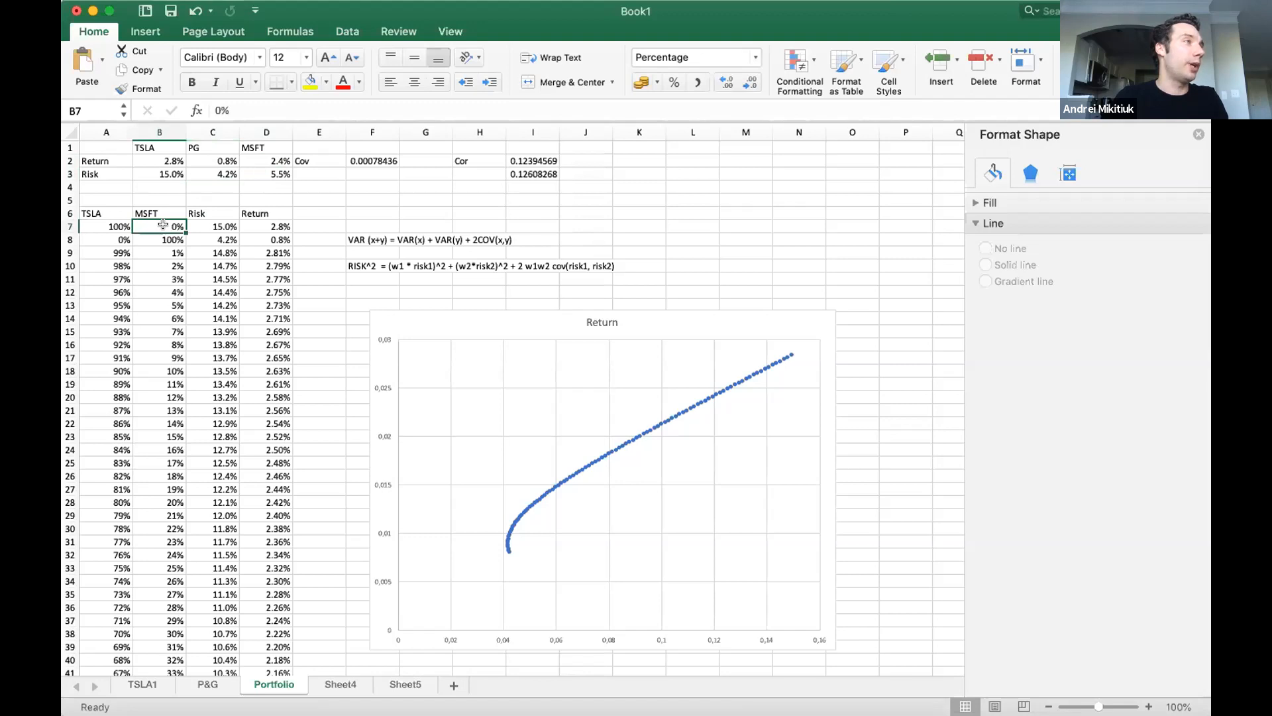
pyautogui.click(167, 236)
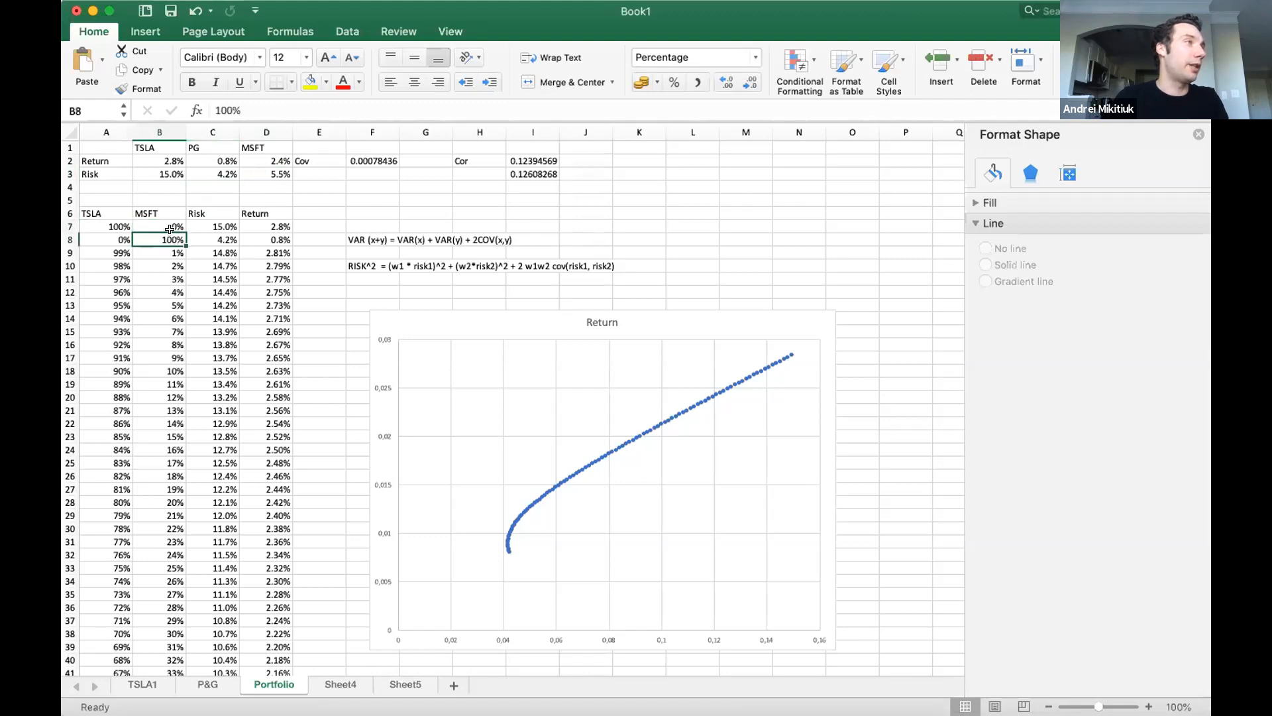
pyautogui.click(210, 240)
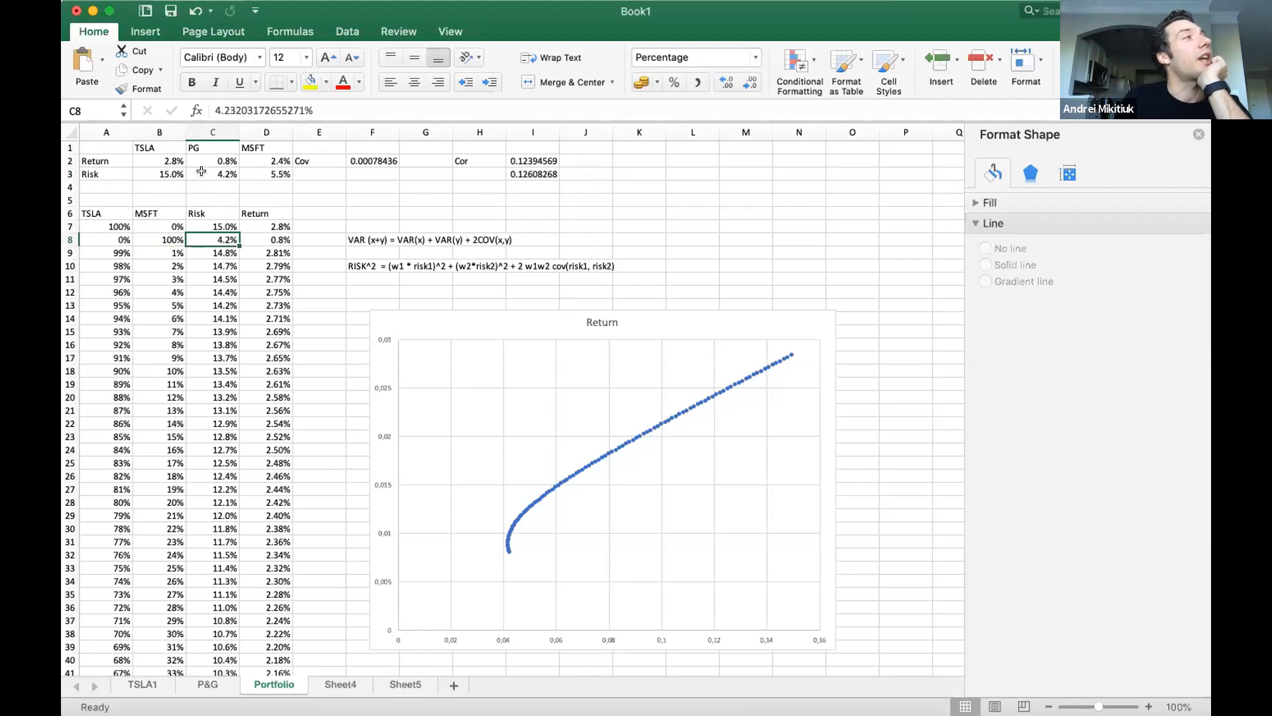
pyautogui.moveTo(202, 161); pyautogui.dragTo(250, 174)
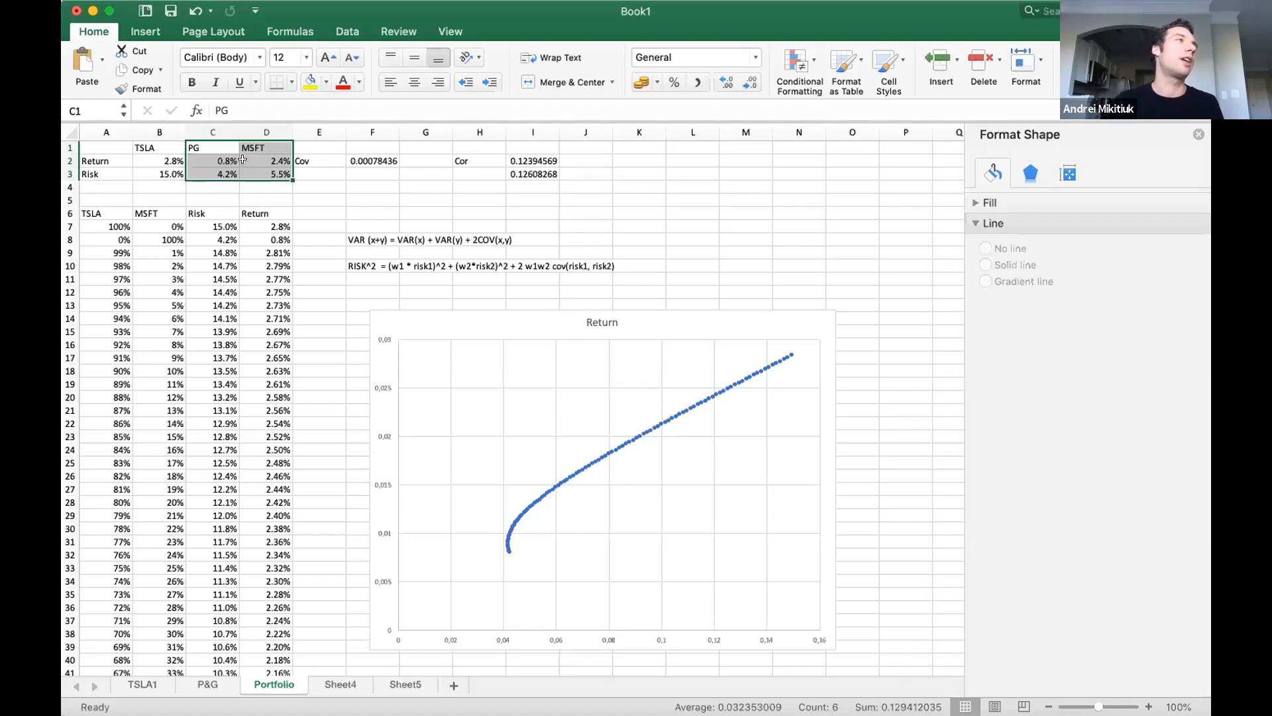
pyautogui.click(218, 160)
pyautogui.moveTo(213, 174); pyautogui.dragTo(214, 156)
pyautogui.press('Return')
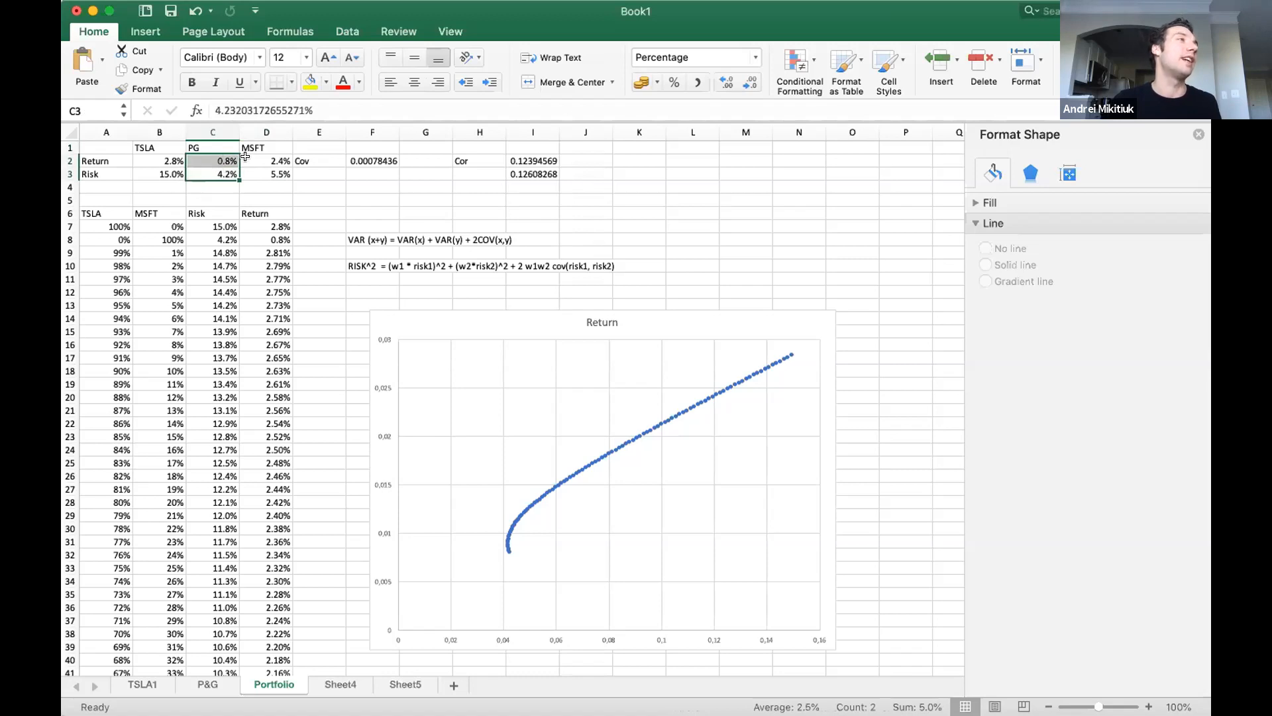
pyautogui.click(275, 171)
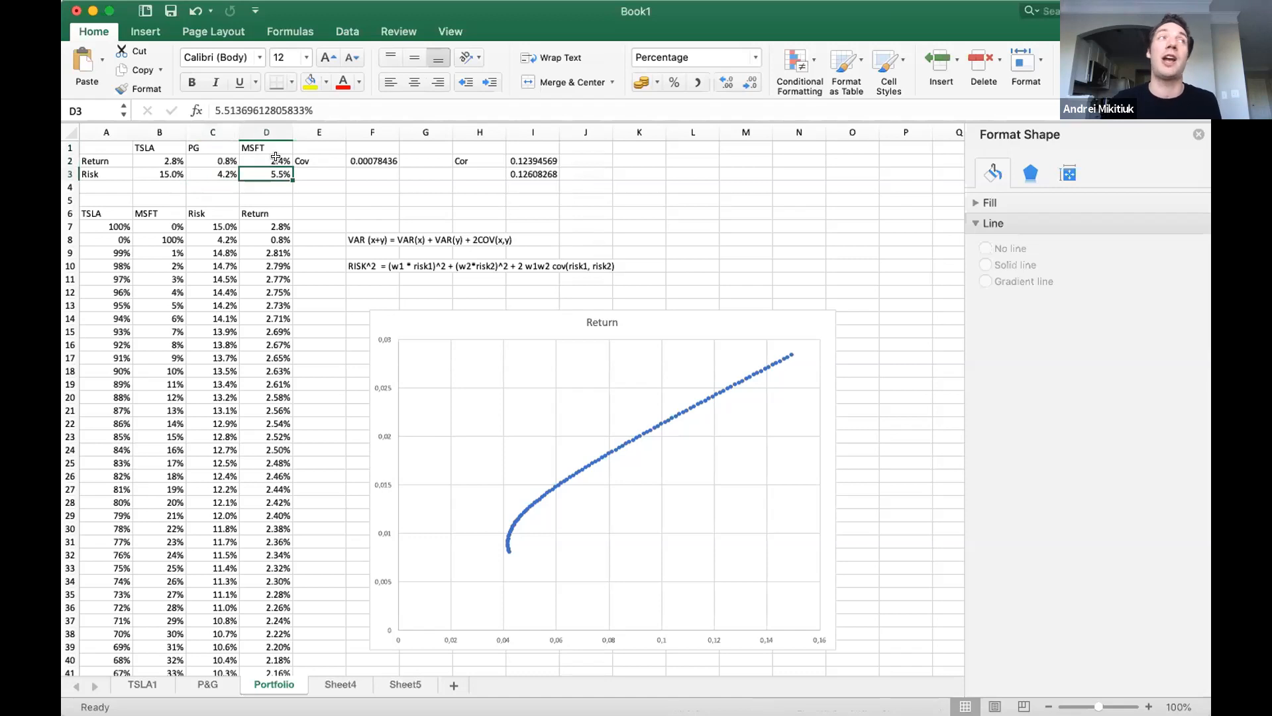
# In the 100% MSFT row, link the risk in C8 to D3 and the return in D8 to D2.
pyautogui.click(219, 226)
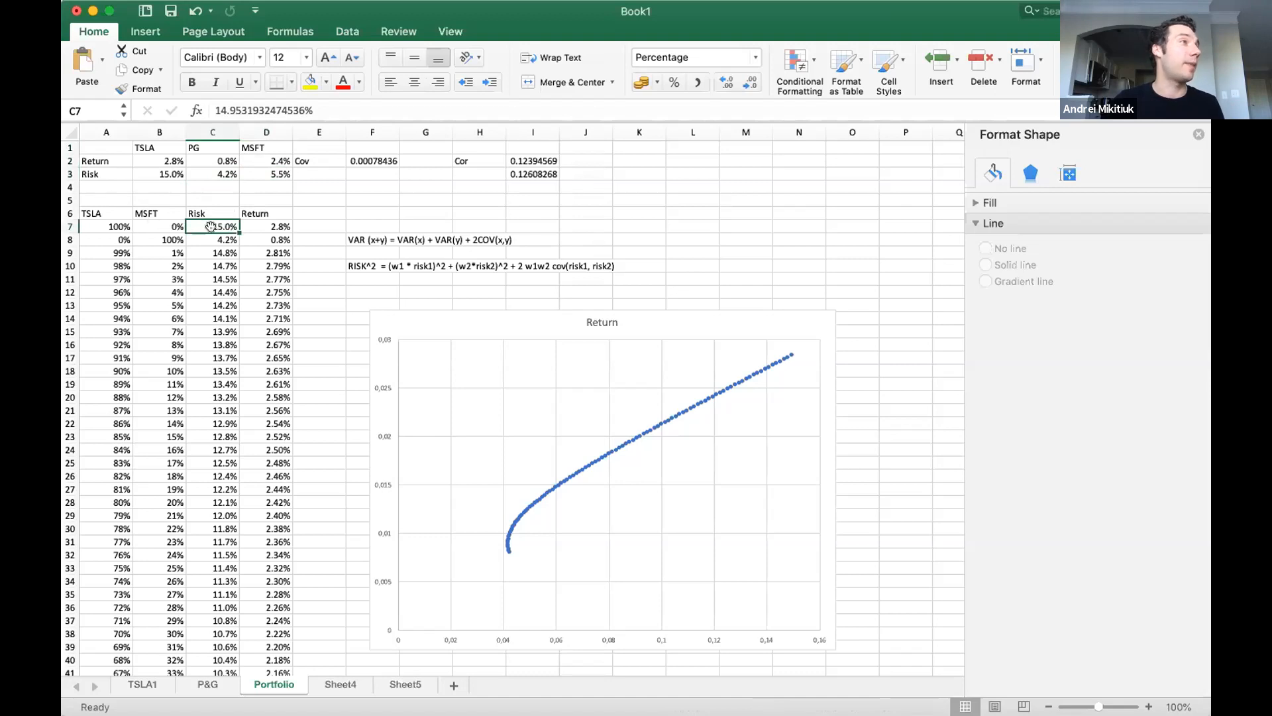
pyautogui.click(205, 236)
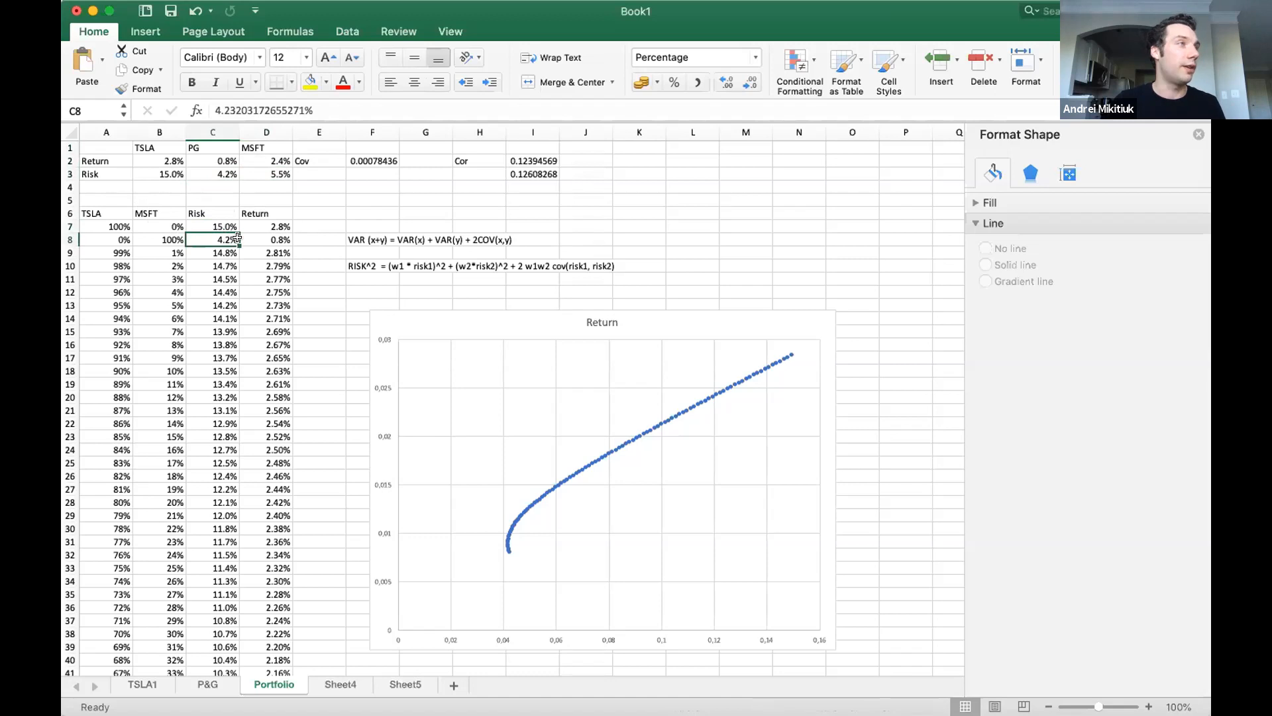
pyautogui.write('=')
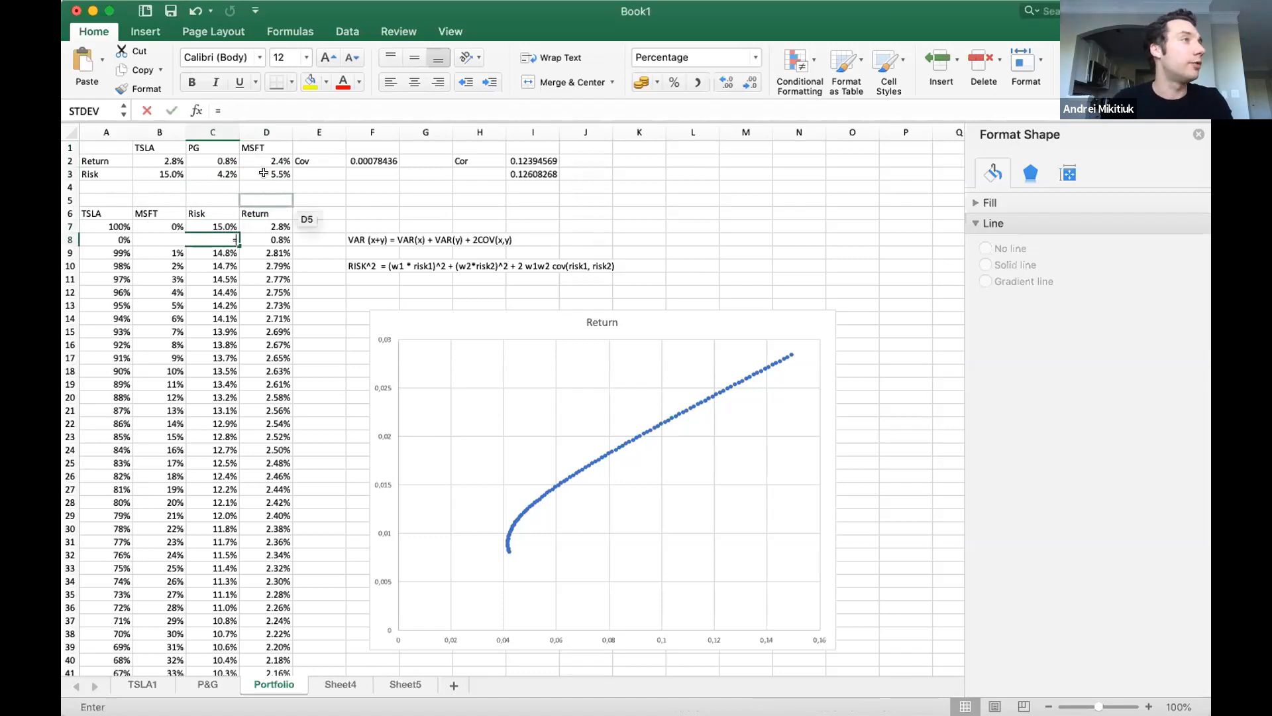
pyautogui.click(267, 173)
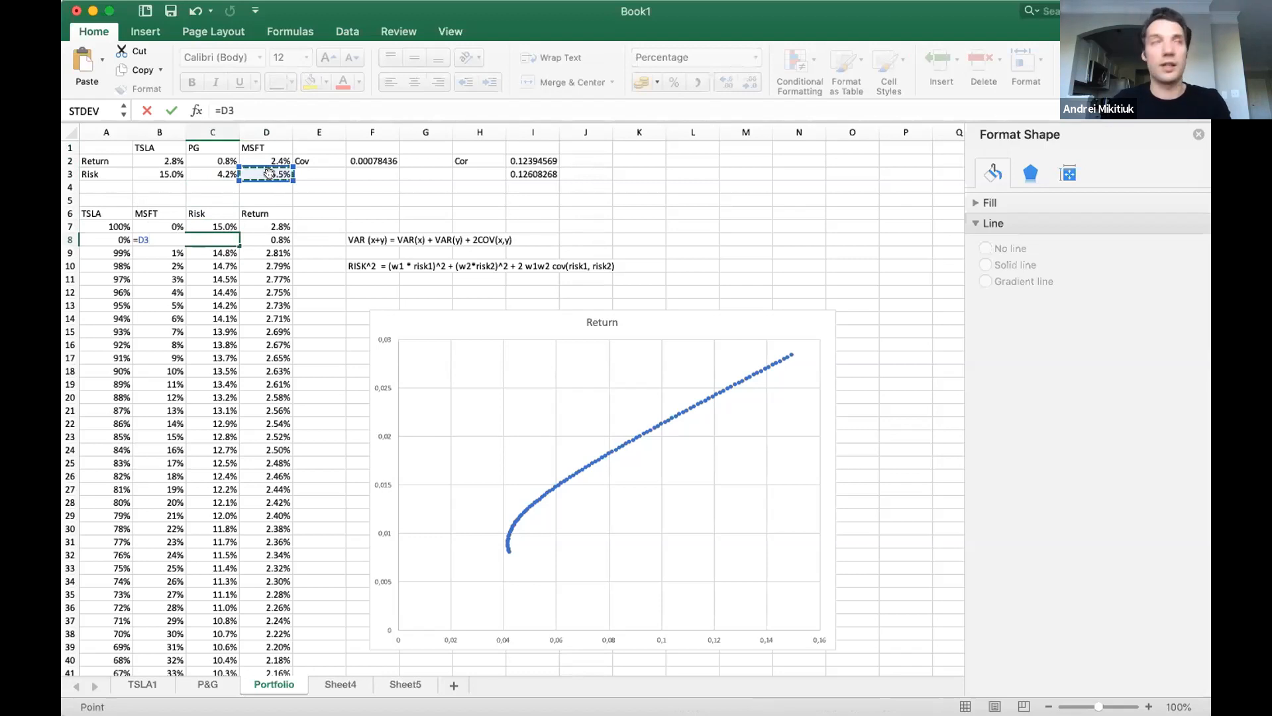
pyautogui.press('Return')
pyautogui.click(257, 236)
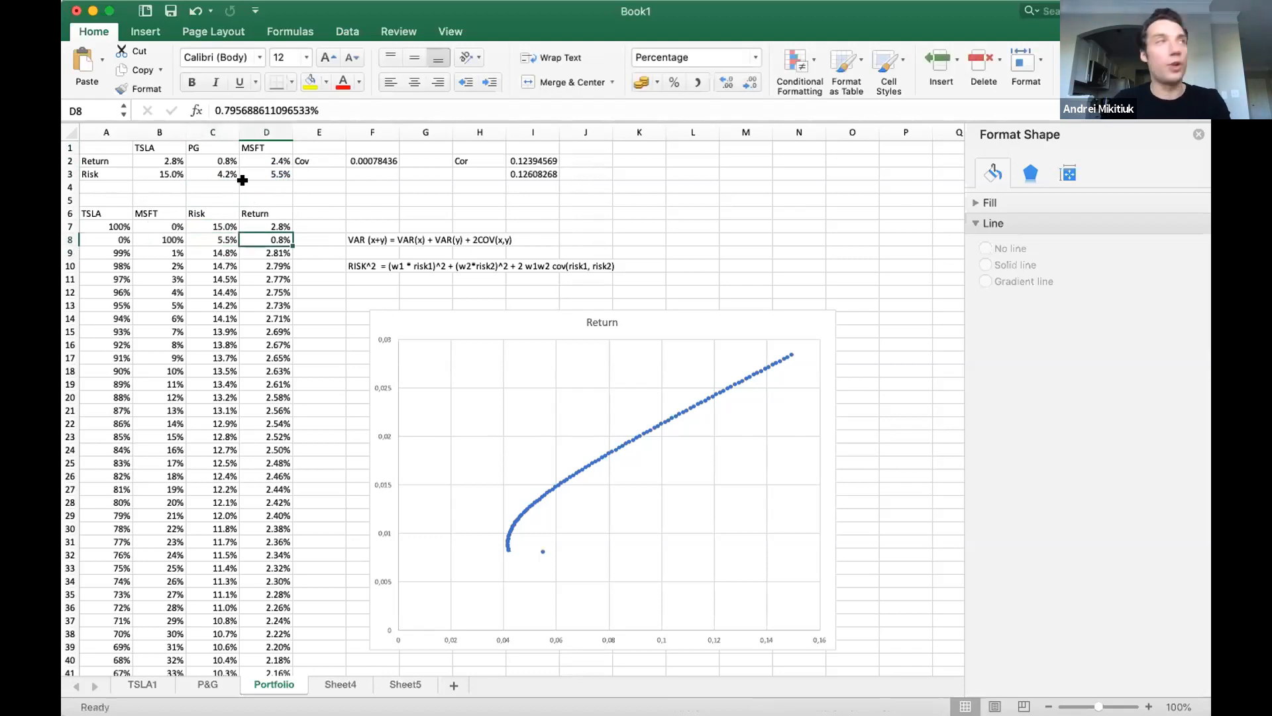
pyautogui.write('=')
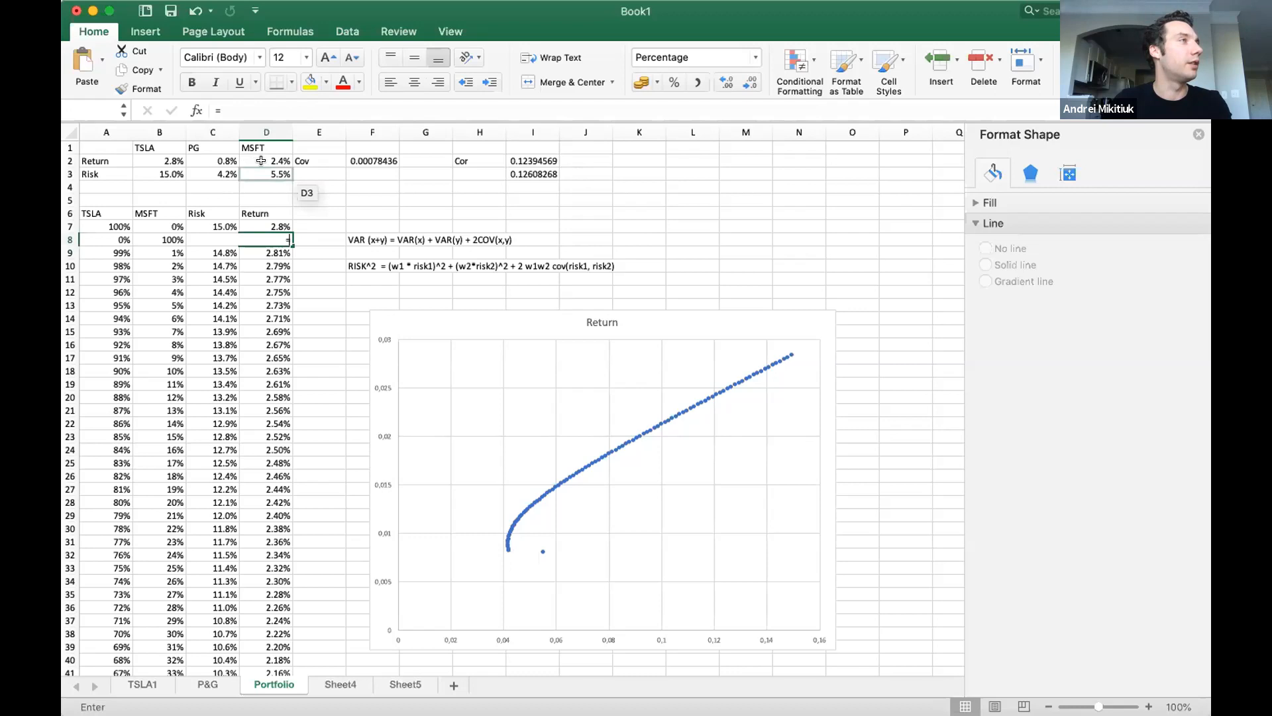
pyautogui.click(272, 163)
pyautogui.press('Return')
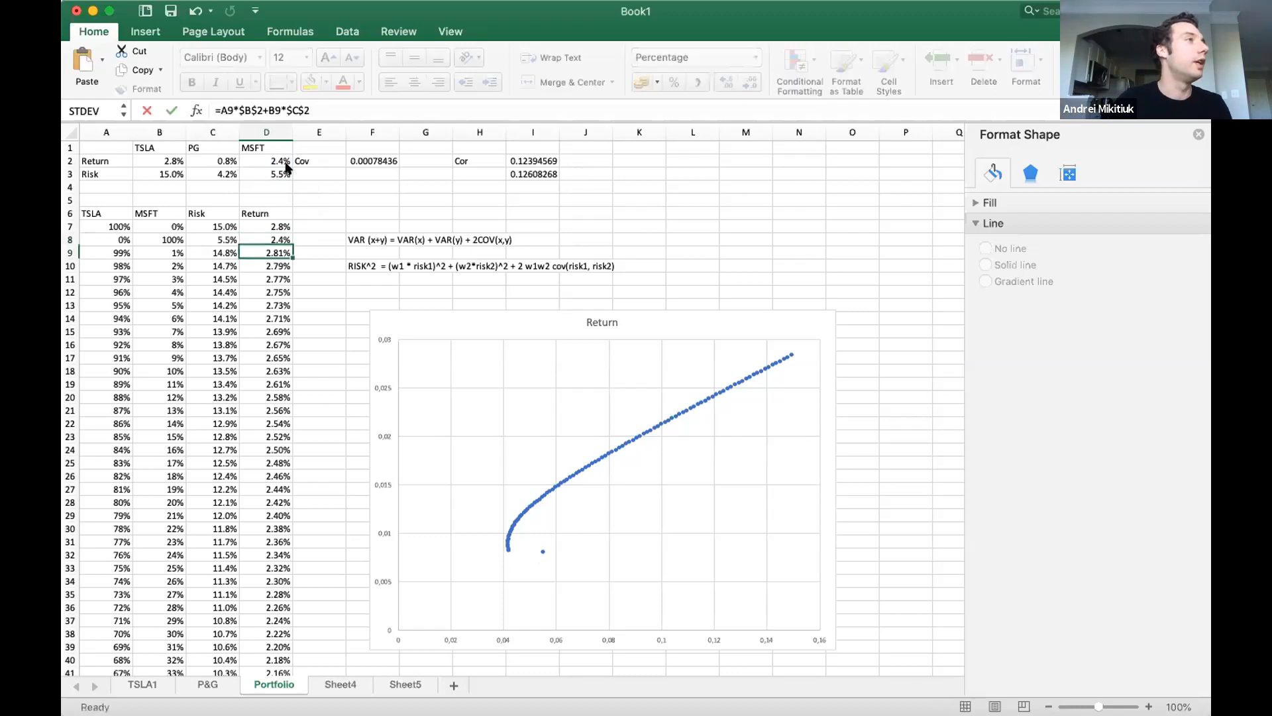
# Edit the risk formula in C9 so its second squared risk term references the MSFT risk in $D$3.
pyautogui.click(210, 253)
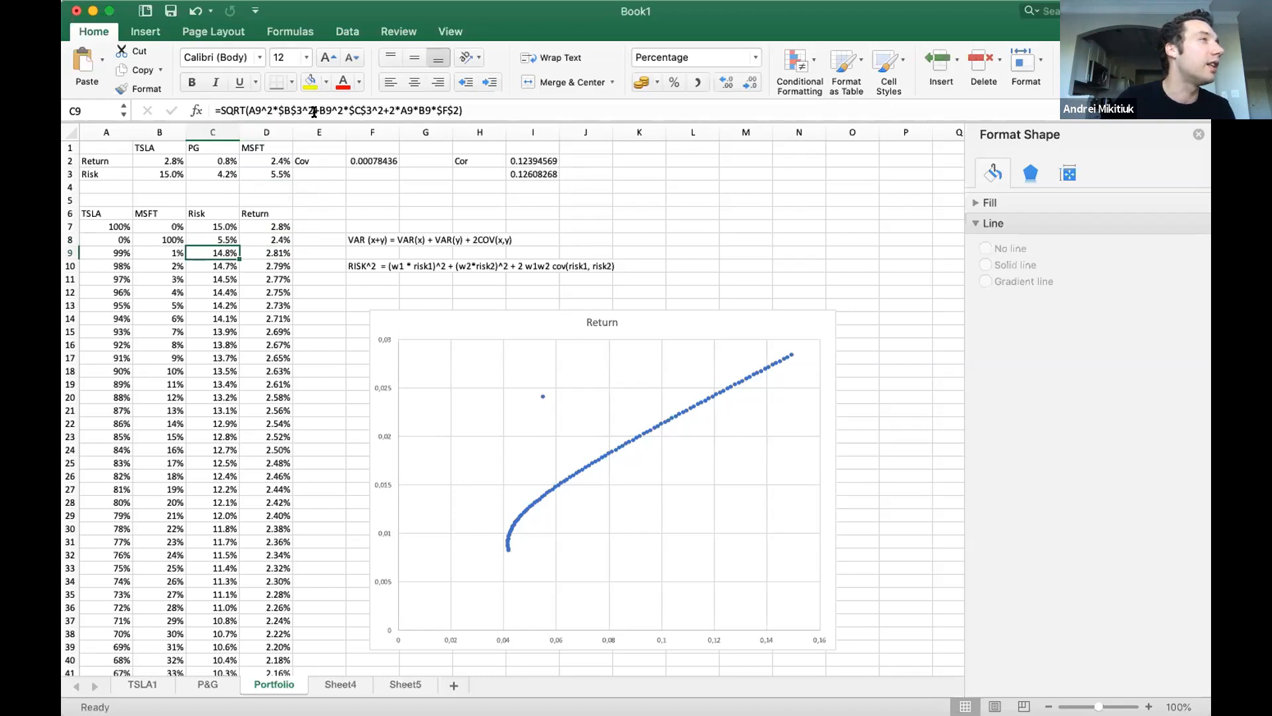
pyautogui.click(349, 110)
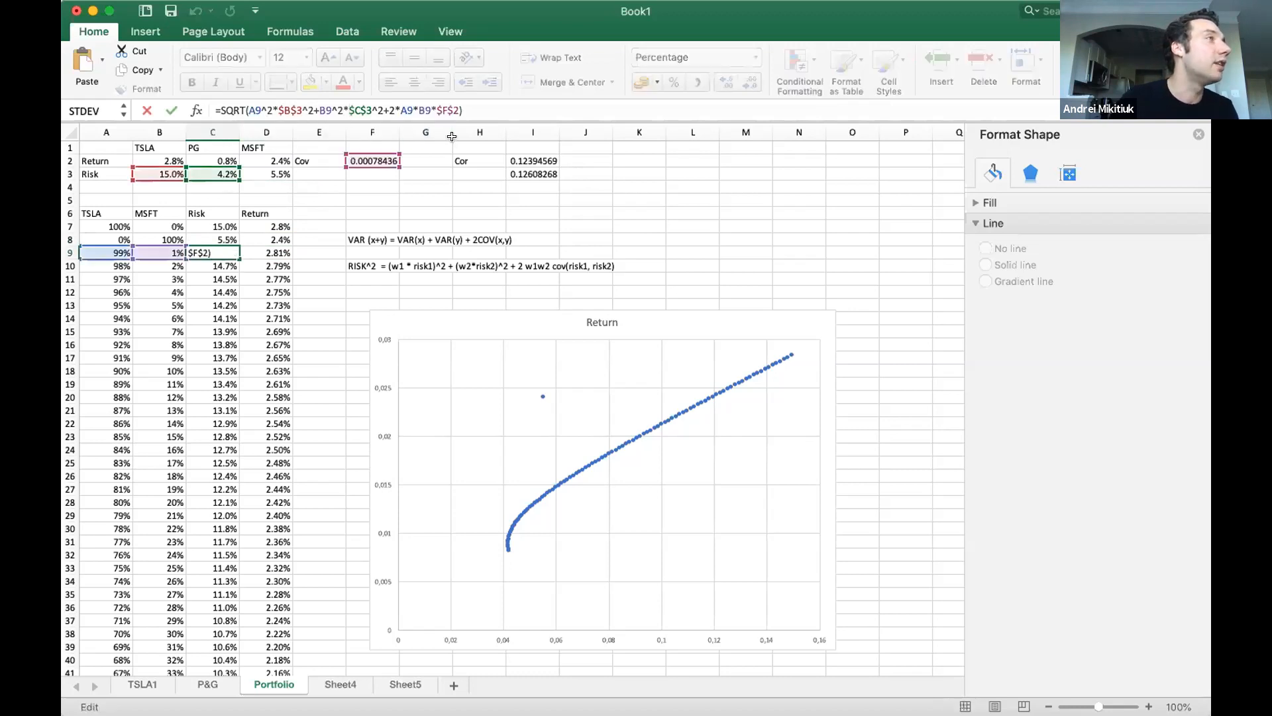
pyautogui.press('Right')
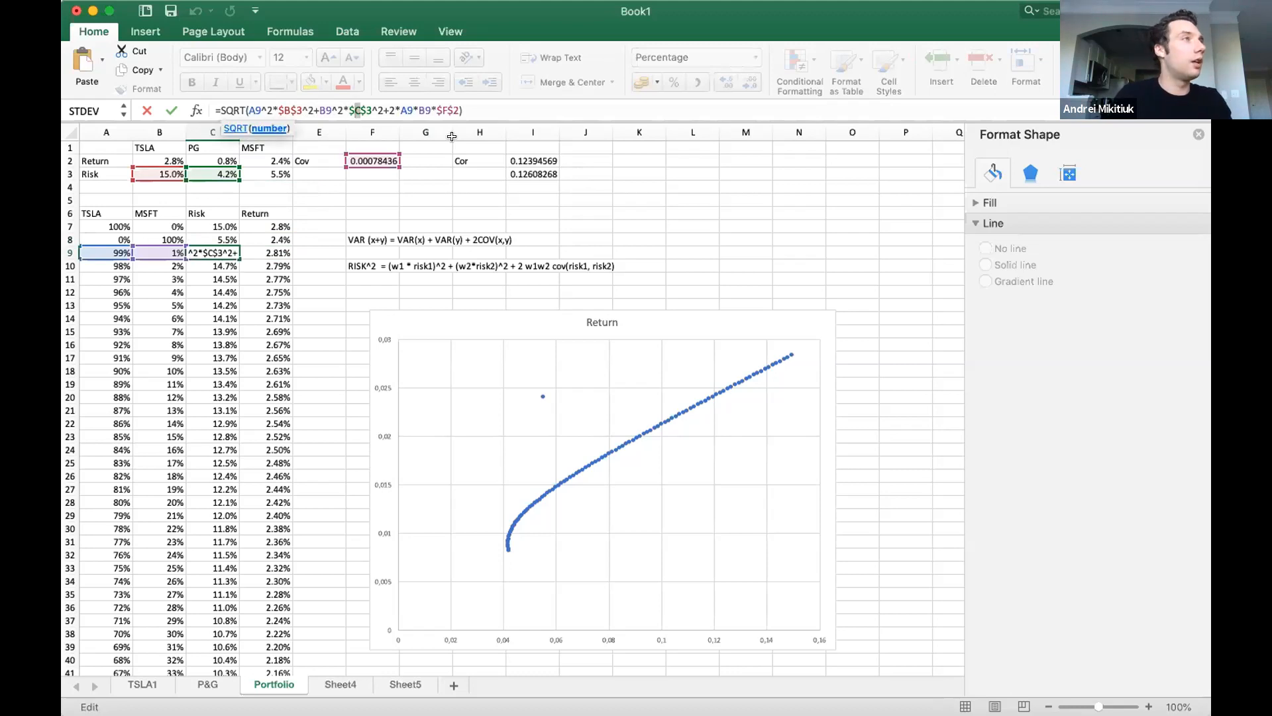
pyautogui.write('D')
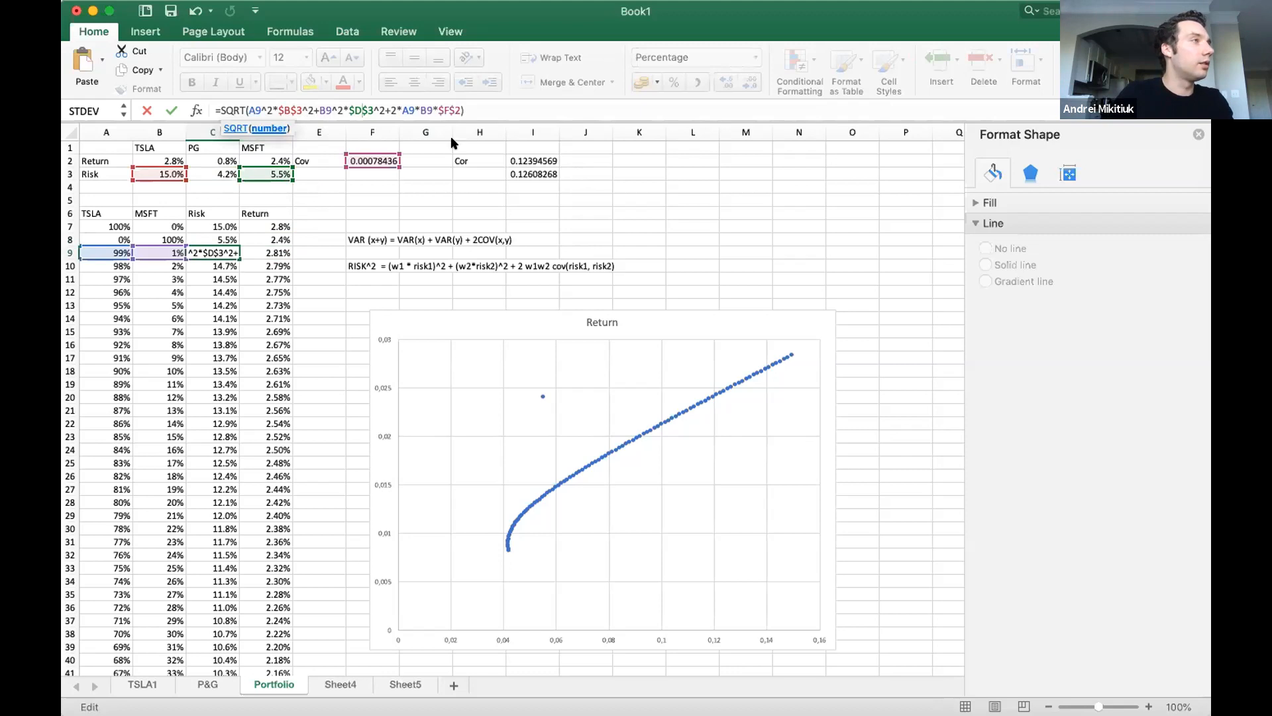
pyautogui.press('Return')
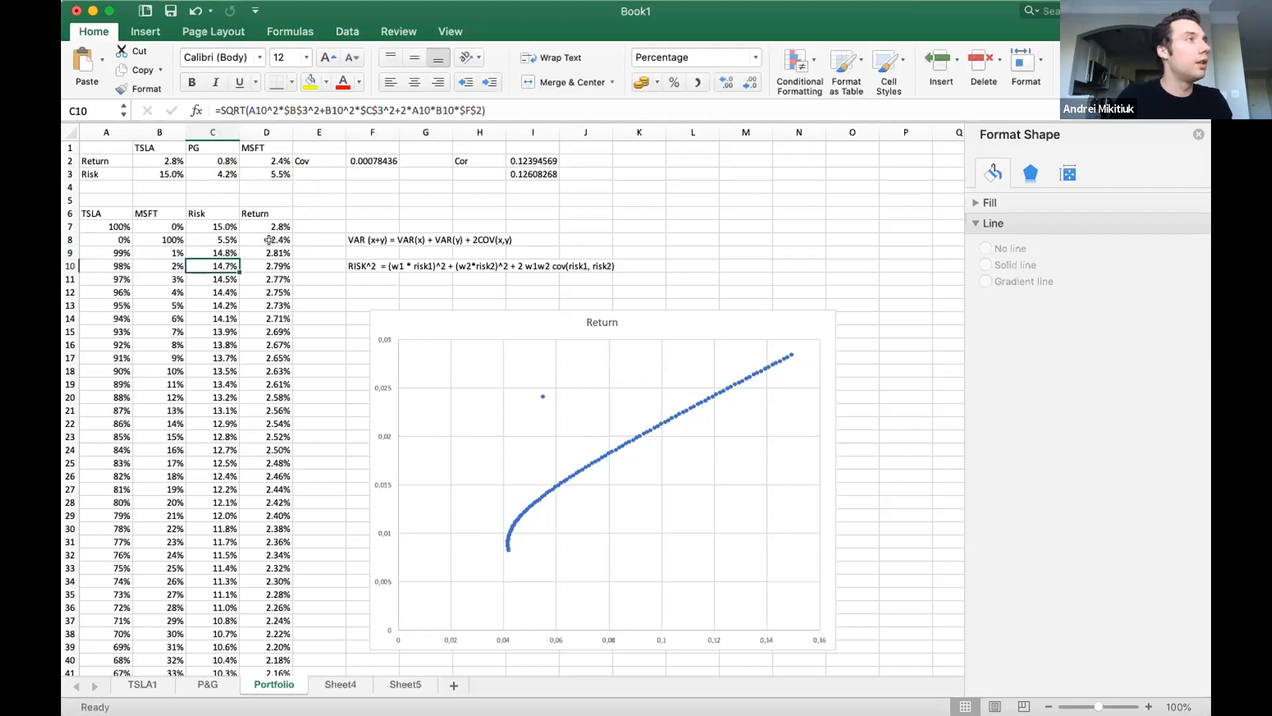
# Edit the return formula in D9 to use the MSFT return, making it =A9*$B$2+B9*$D$2.
pyautogui.click(269, 240)
pyautogui.click(249, 249)
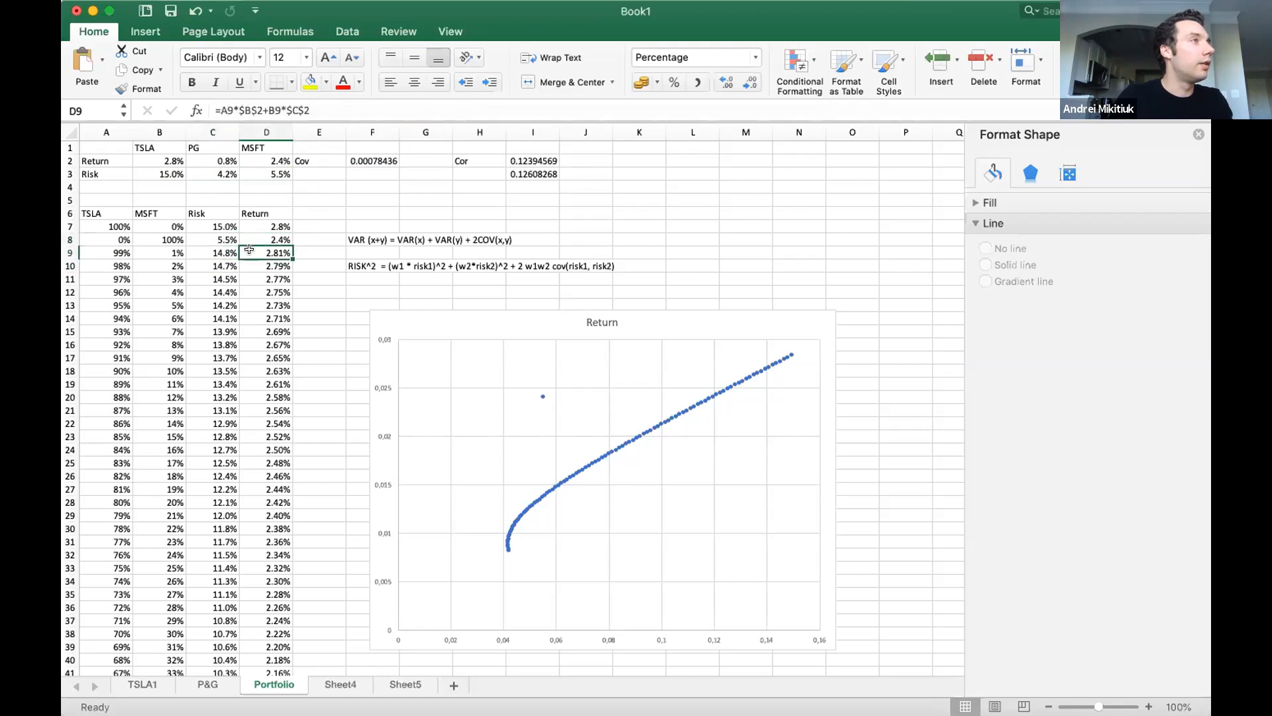
pyautogui.click(296, 109)
pyautogui.press('BackSpace')
pyautogui.write('D')
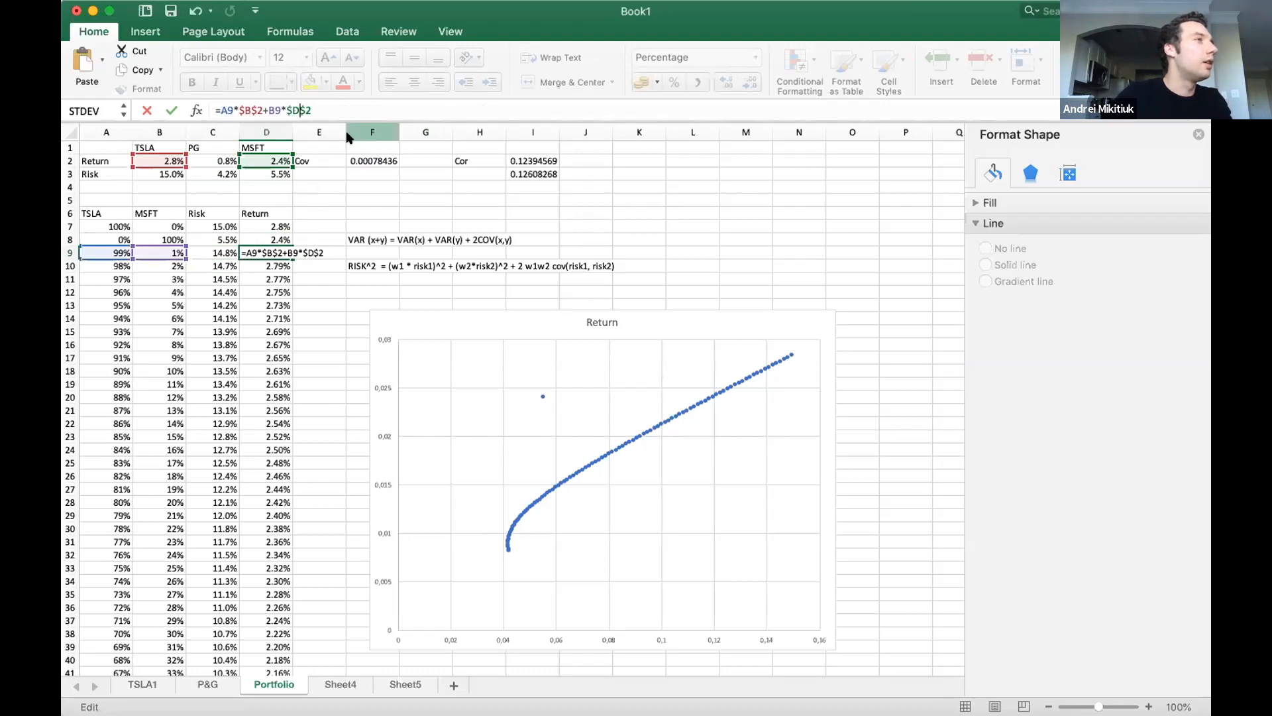
pyautogui.press('Return')
# Label E3, below the existing Cov label, as Cov(TSLA,MSFT).
pyautogui.click(314, 173)
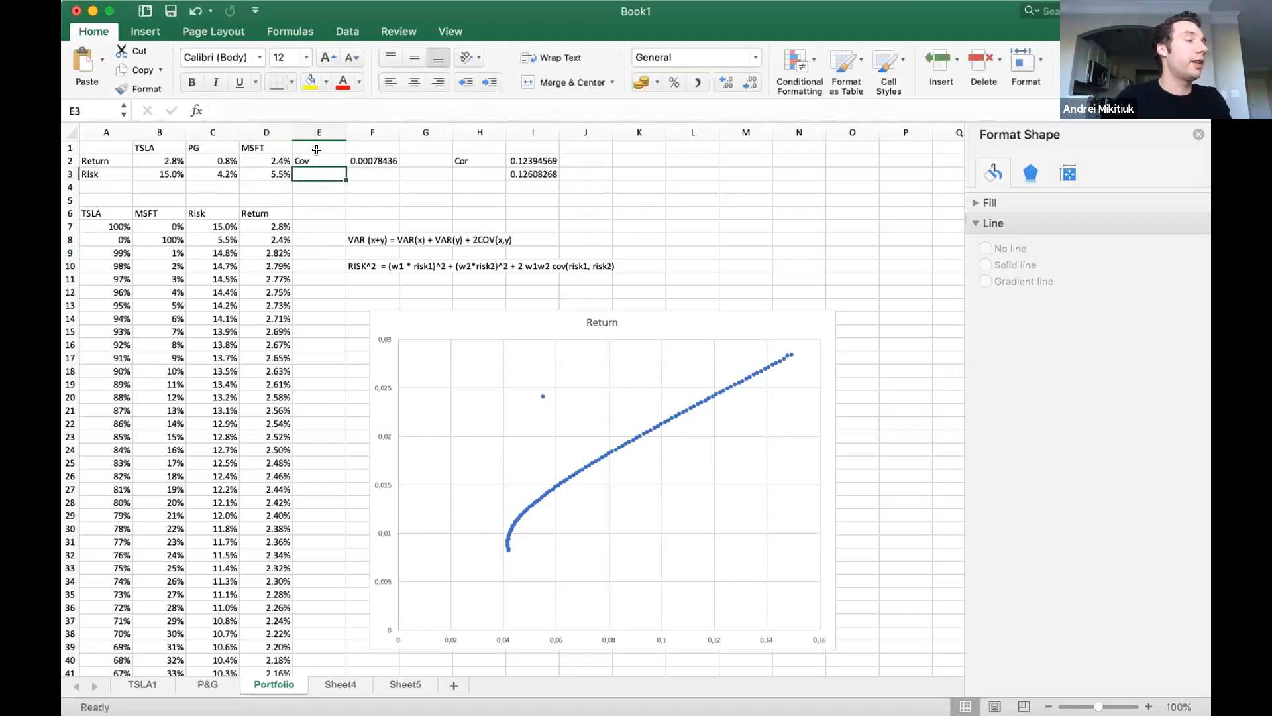
pyautogui.write('Cov(TSLA<')
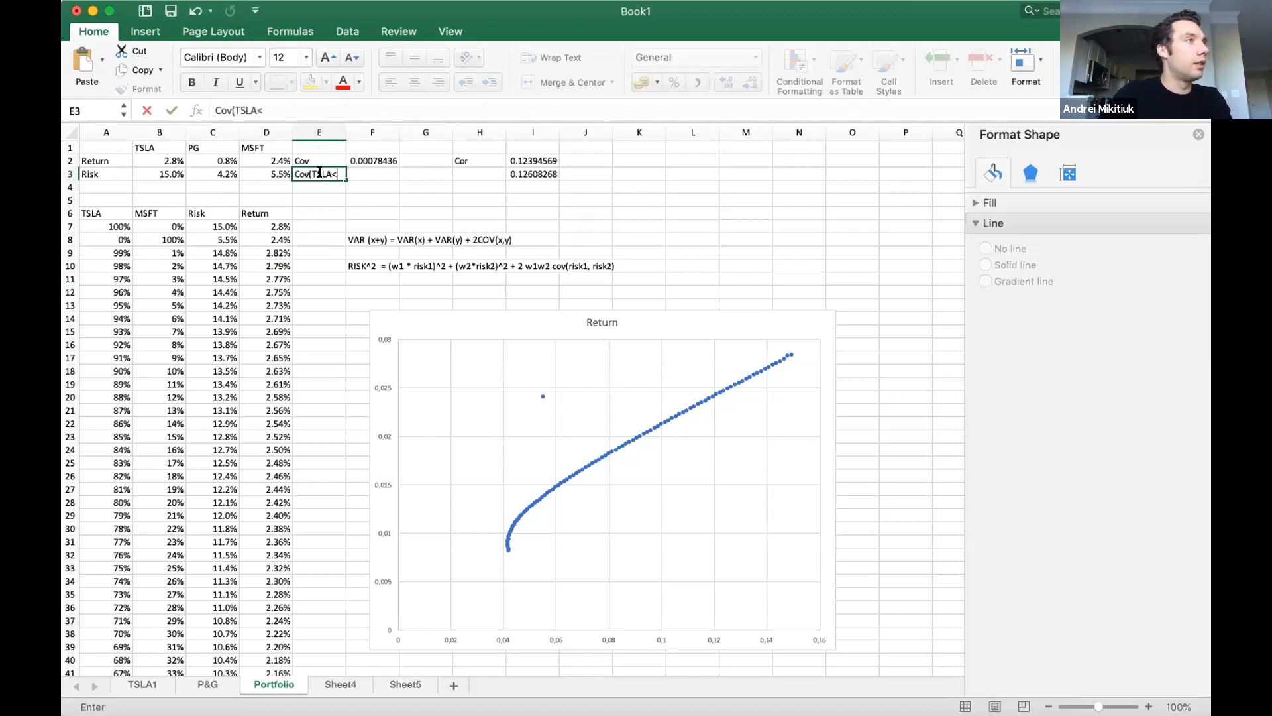
pyautogui.write('MST')
pyautogui.write('T')
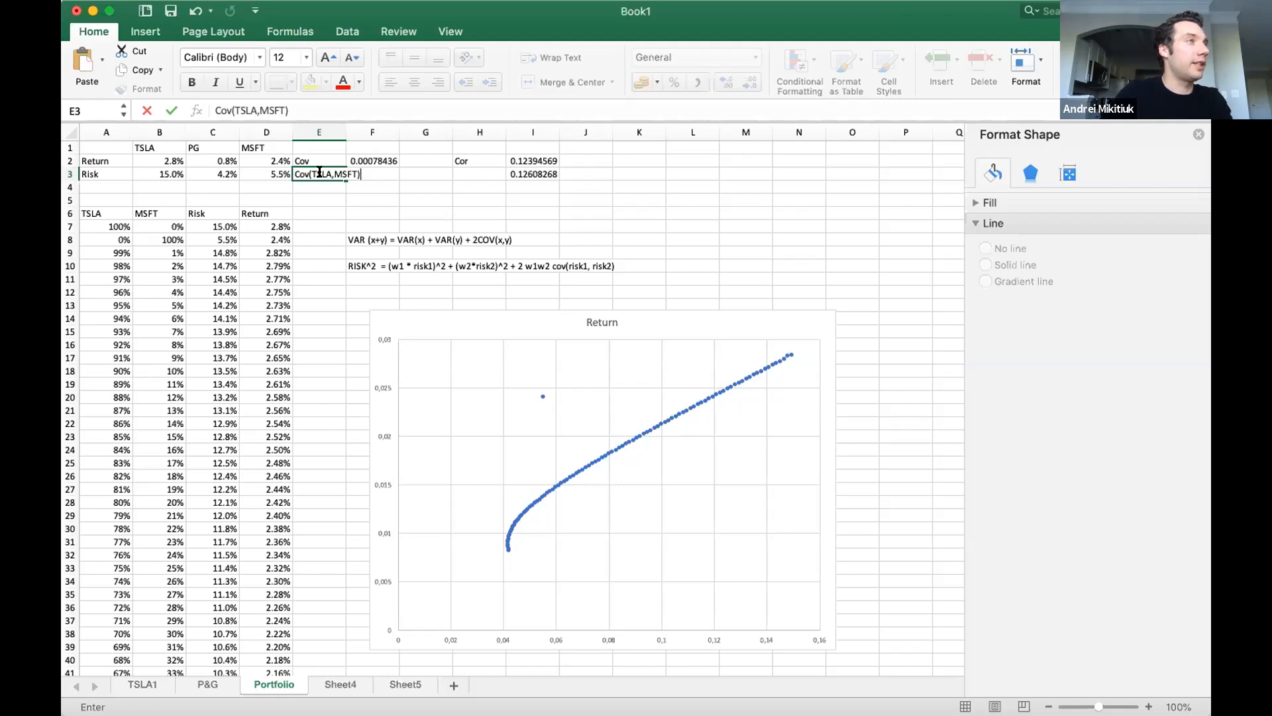
pyautogui.press('Tab')
# Calculate the TSLA and MSFT covariance in F3 with COVAR, using TSLA1!H3:H61 and the returns column on Sheet4.
pyautogui.write('=')
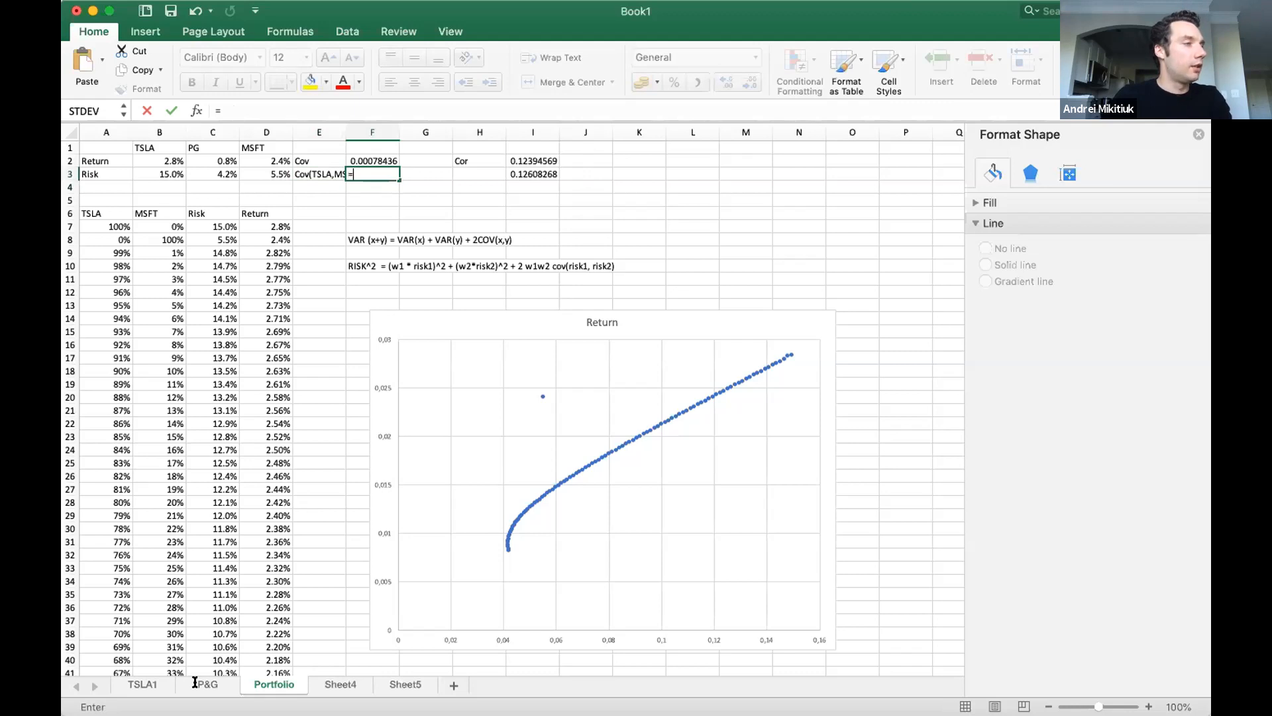
pyautogui.write("'")
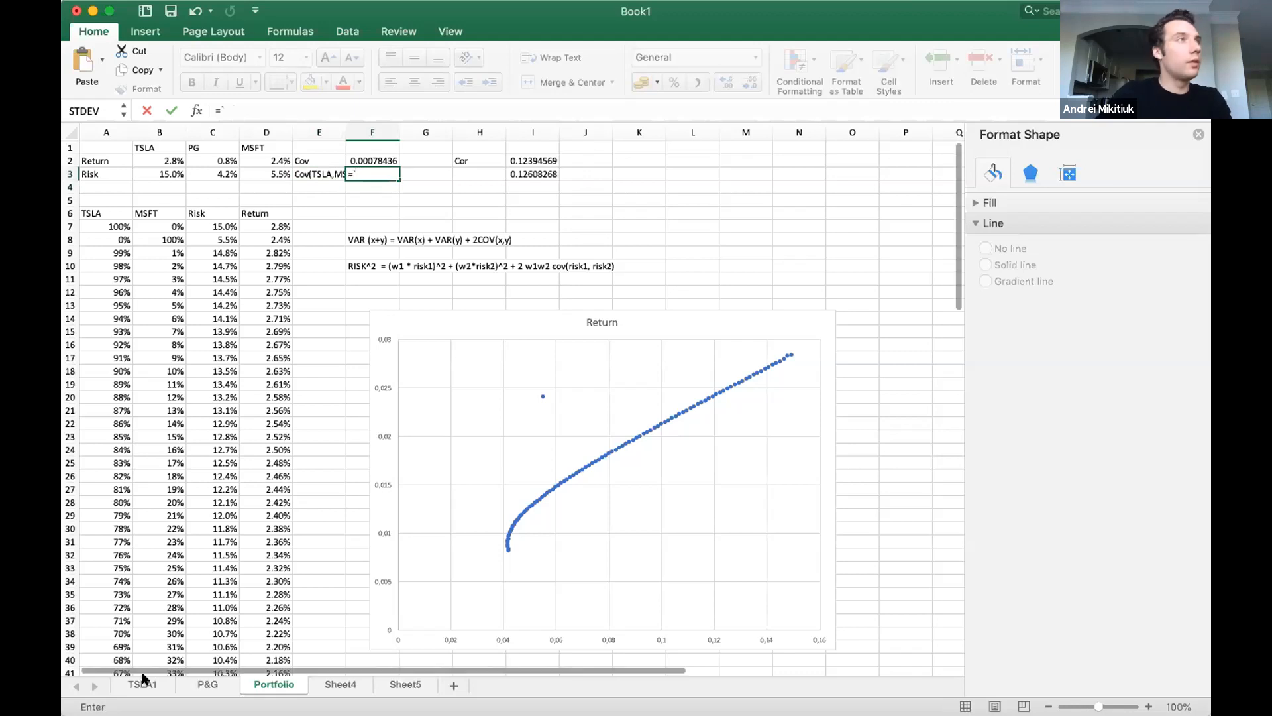
pyautogui.press('BackSpace')
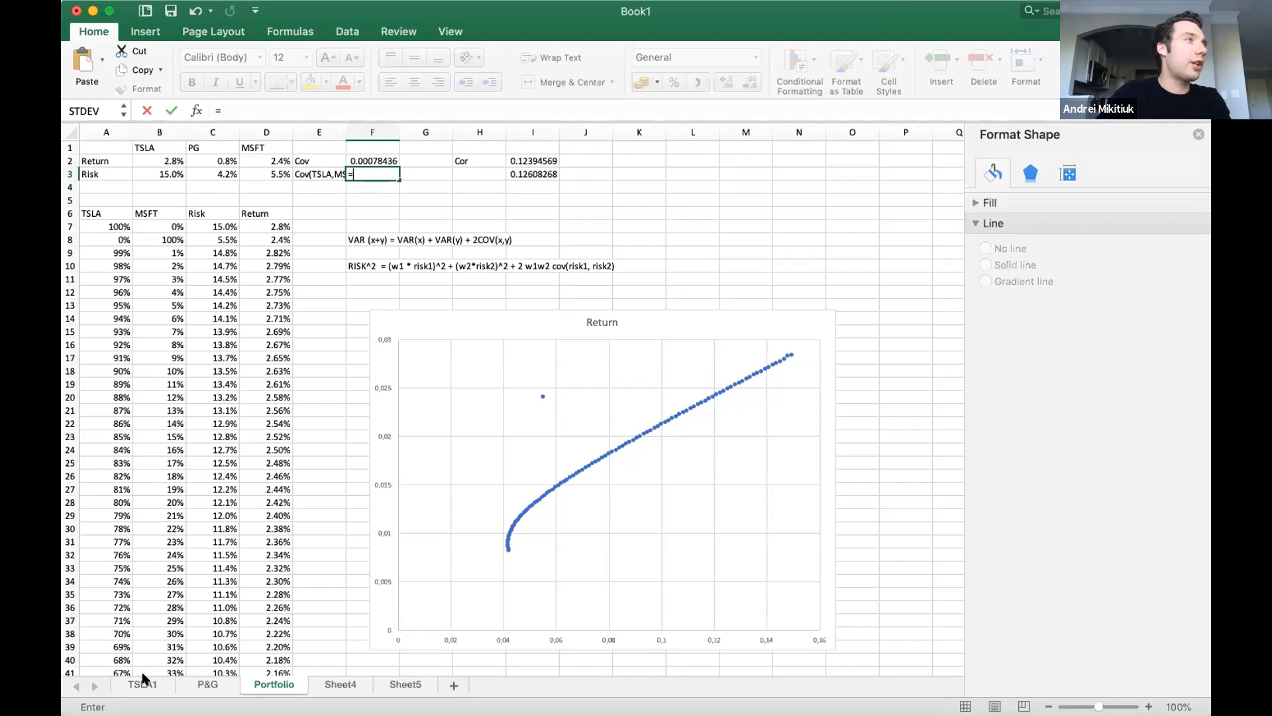
pyautogui.write('COVAR(')
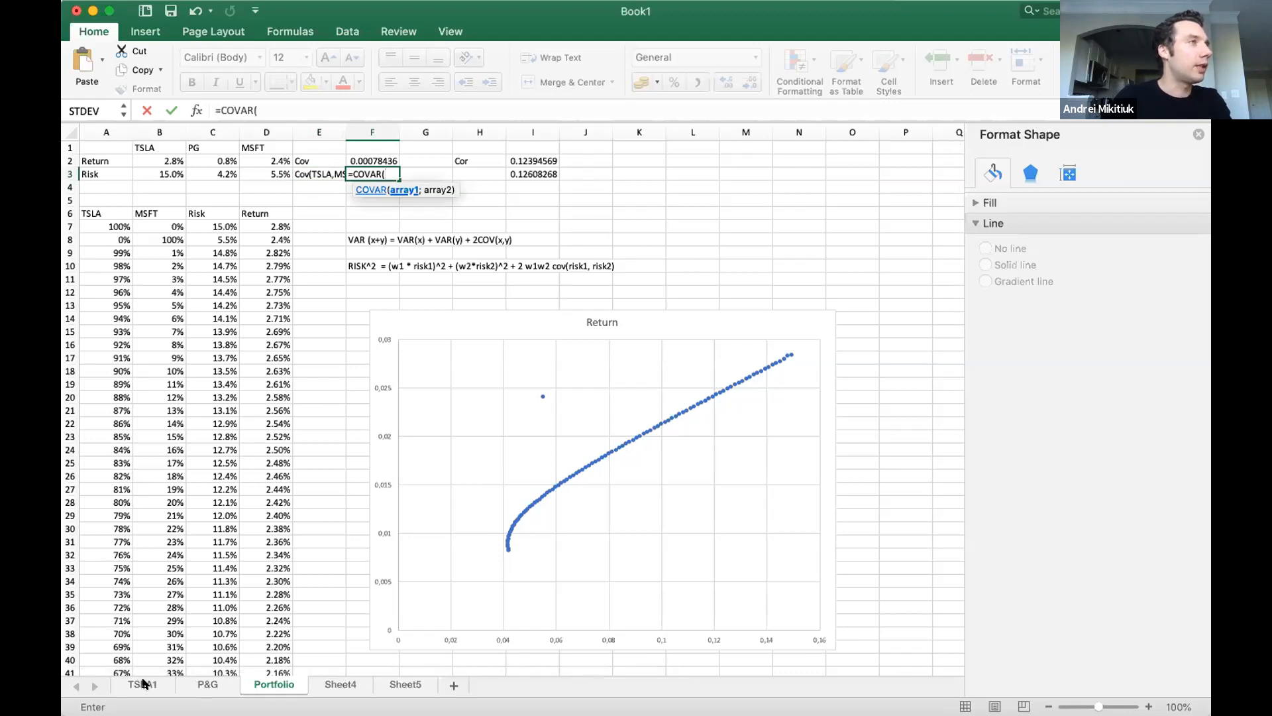
pyautogui.click(149, 683)
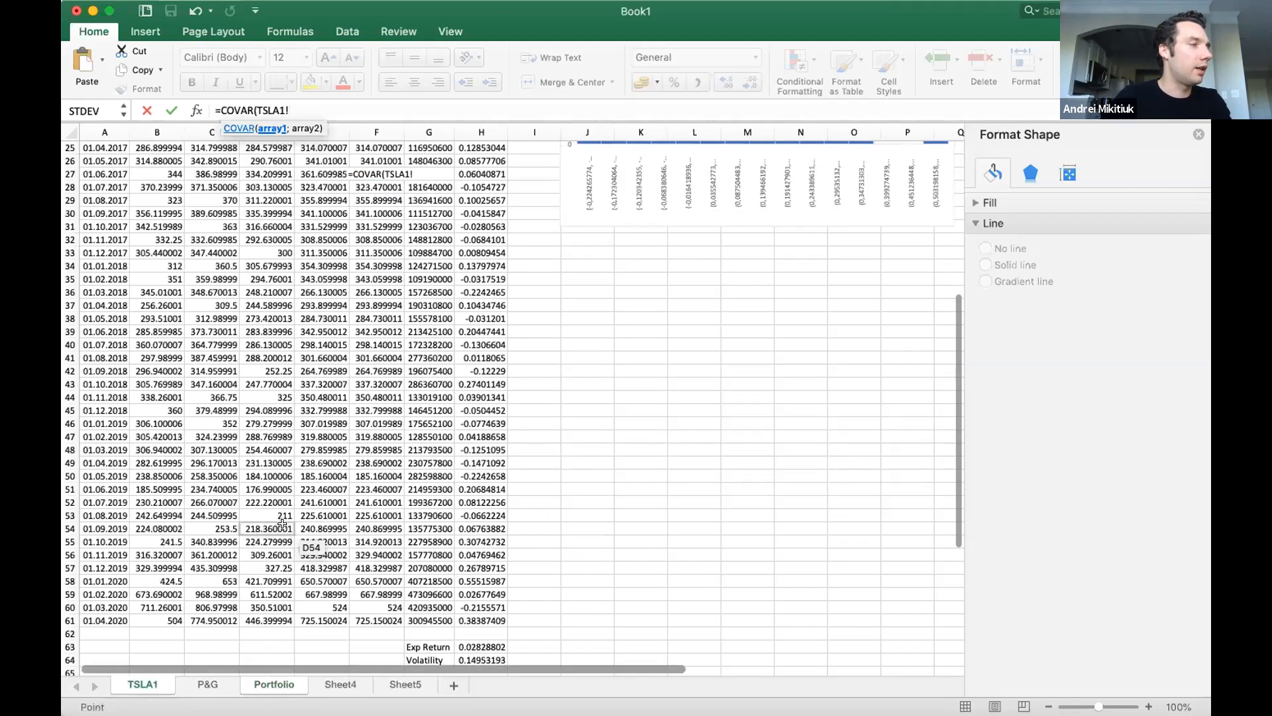
pyautogui.scroll(8, 464, 596)
pyautogui.click(482, 175)
pyautogui.moveTo(490, 186); pyautogui.dragTo(477, 645)
pyautogui.write(';')
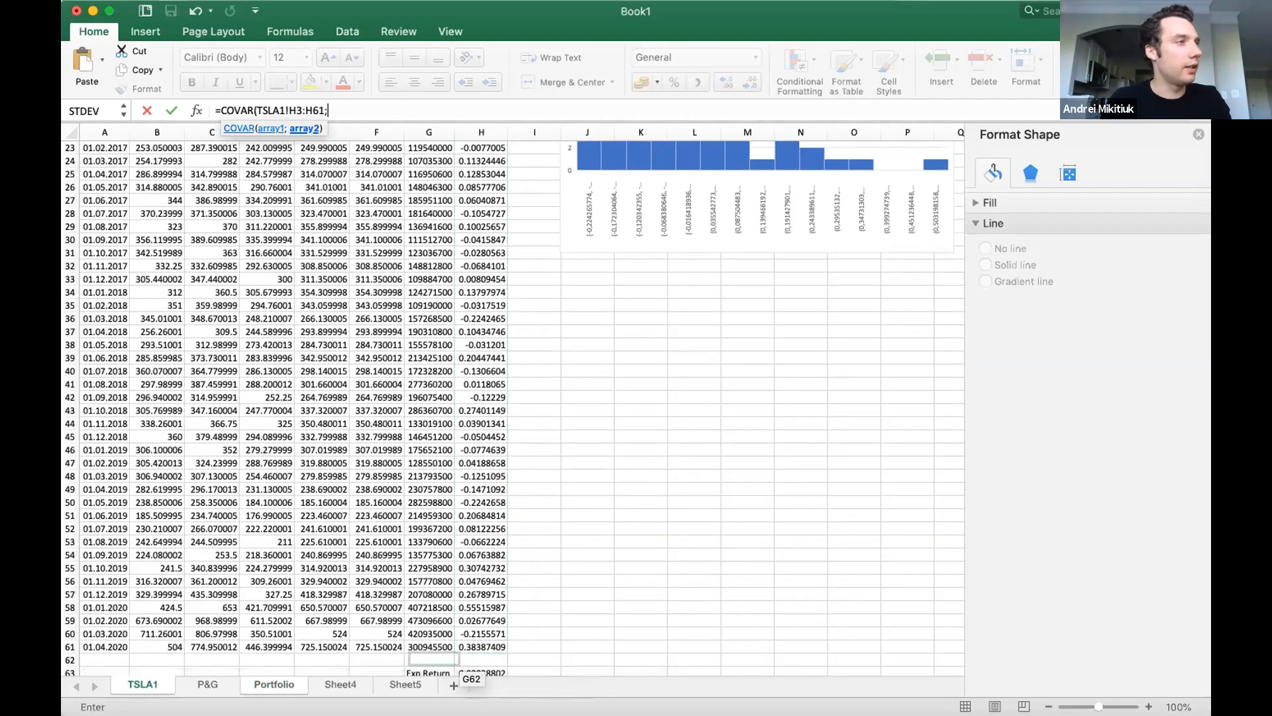
pyautogui.click(335, 687)
pyautogui.moveTo(482, 414); pyautogui.dragTo(487, 180)
pyautogui.press('Return')
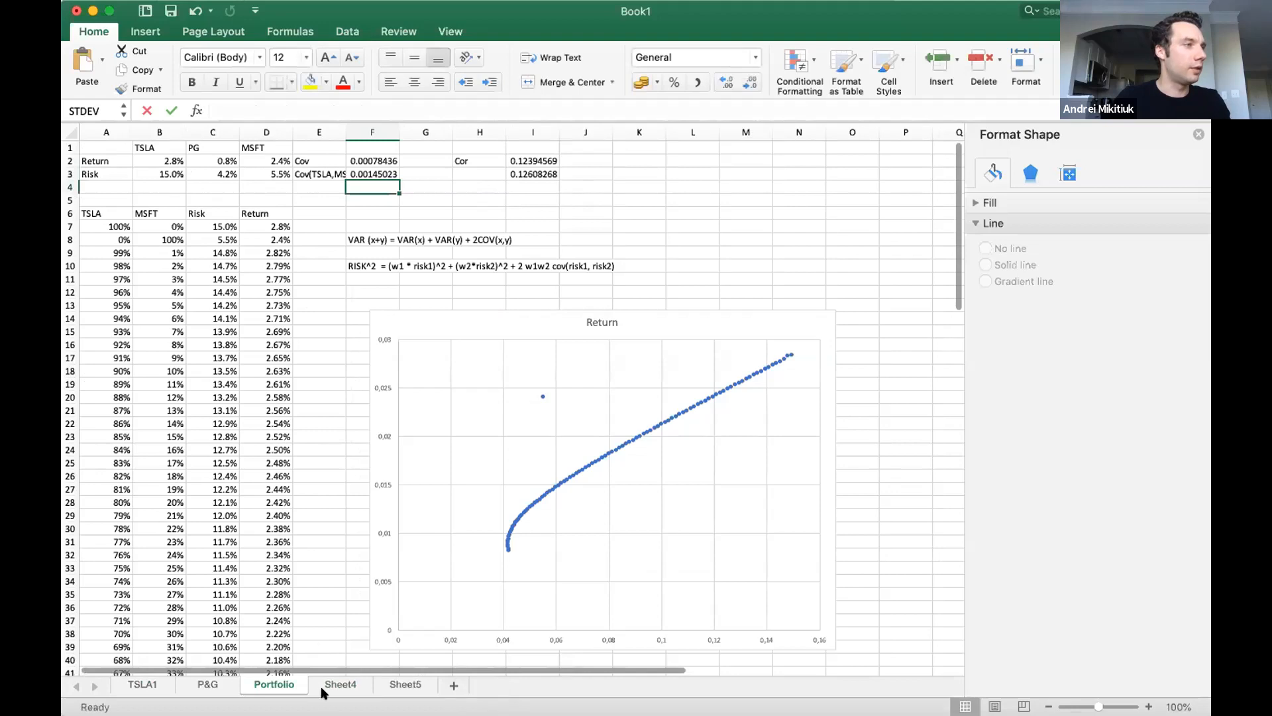
# Rename Sheet4 to MSFT and go back to the Portfolio sheet.
pyautogui.doubleClick(333, 686)
pyautogui.write('MSFT')
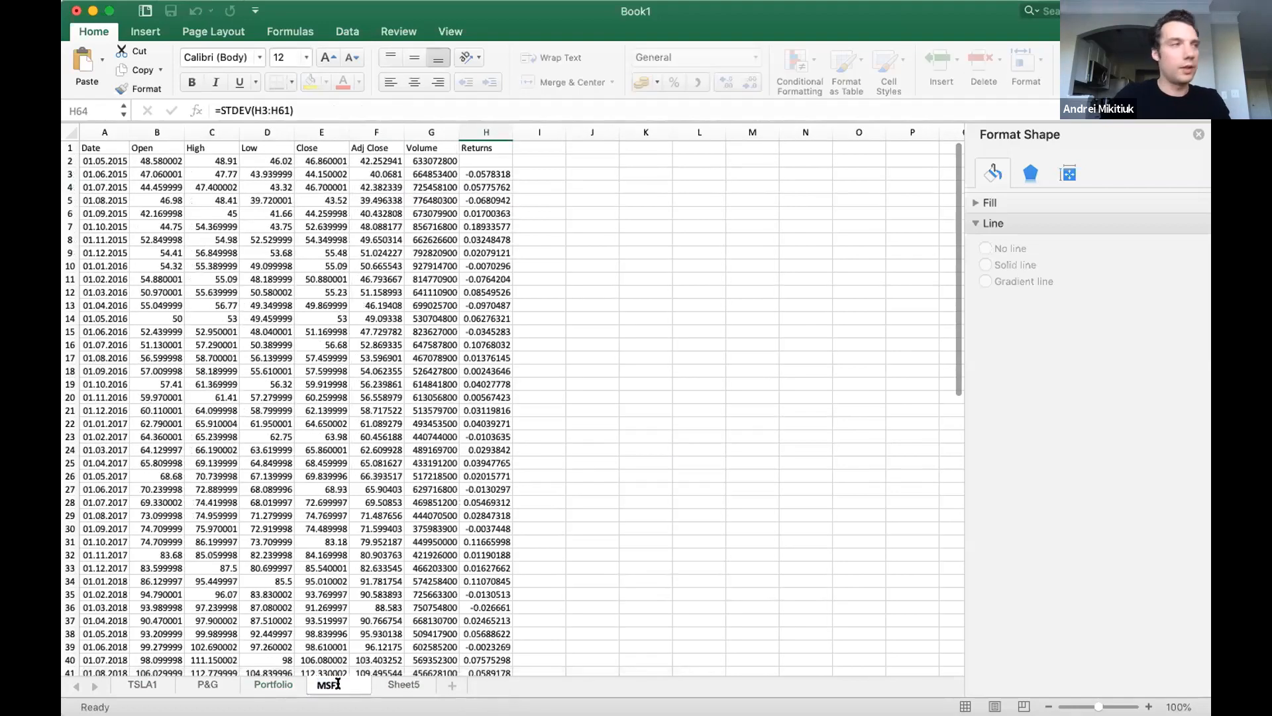
pyautogui.press('Return')
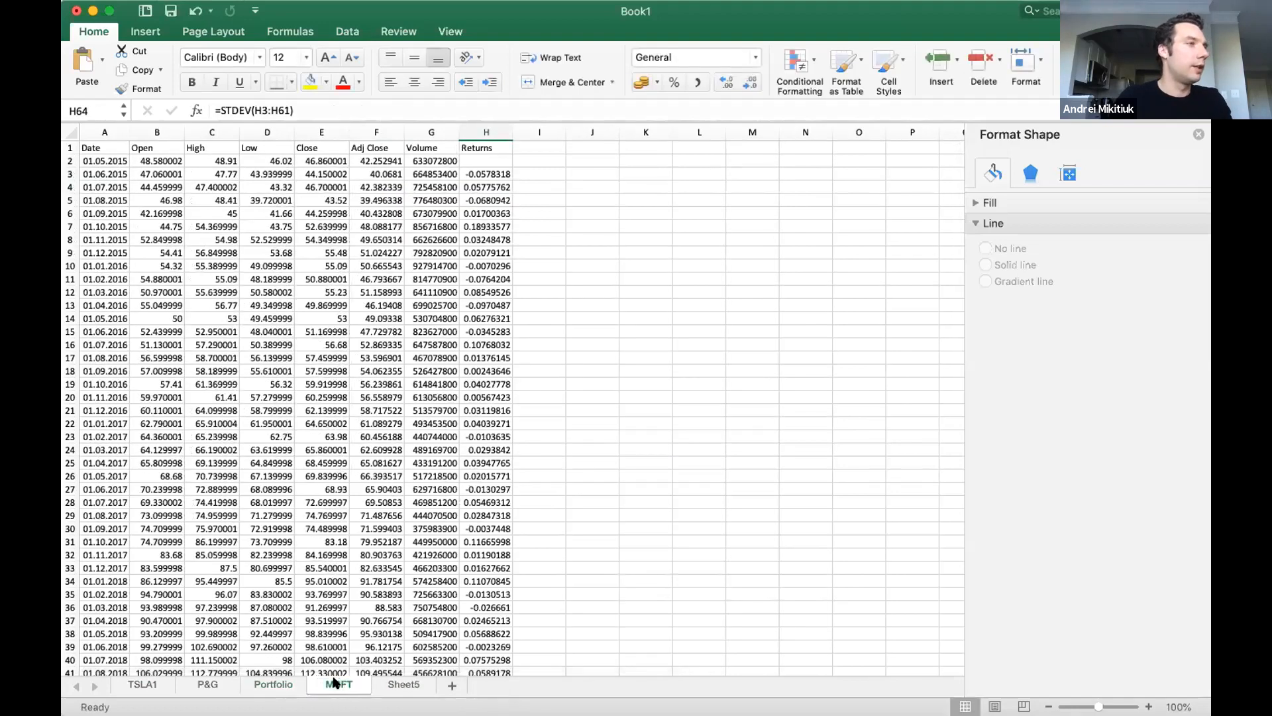
pyautogui.click(268, 684)
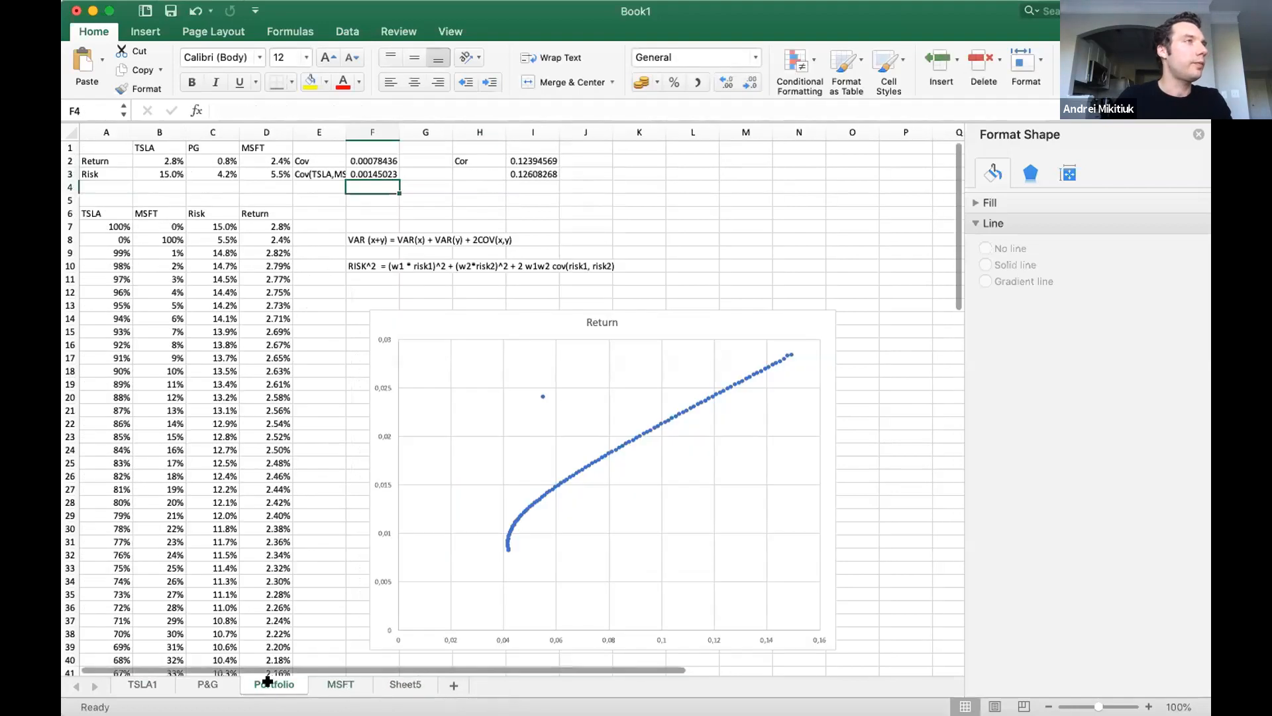
# Point the covariance reference in the C9 risk formula to $F$3, the TSLA and MSFT covariance.
pyautogui.click(360, 172)
pyautogui.click(219, 238)
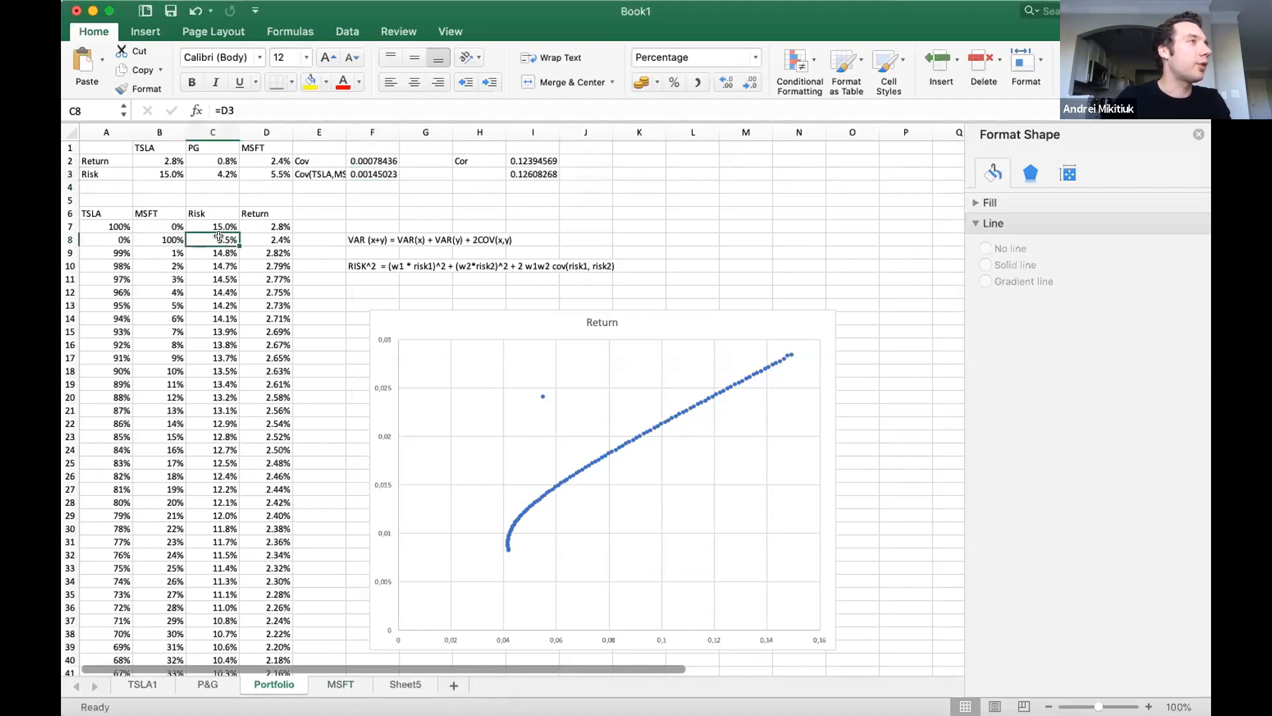
pyautogui.click(229, 251)
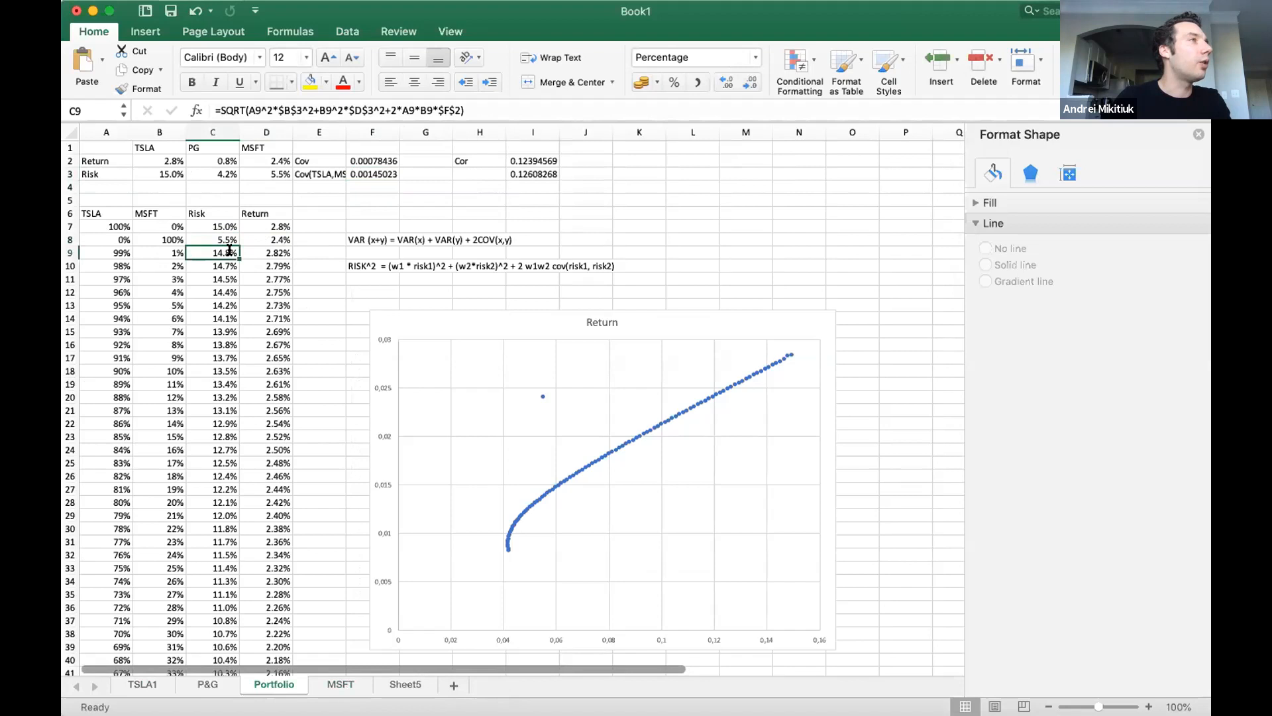
pyautogui.doubleClick(229, 250)
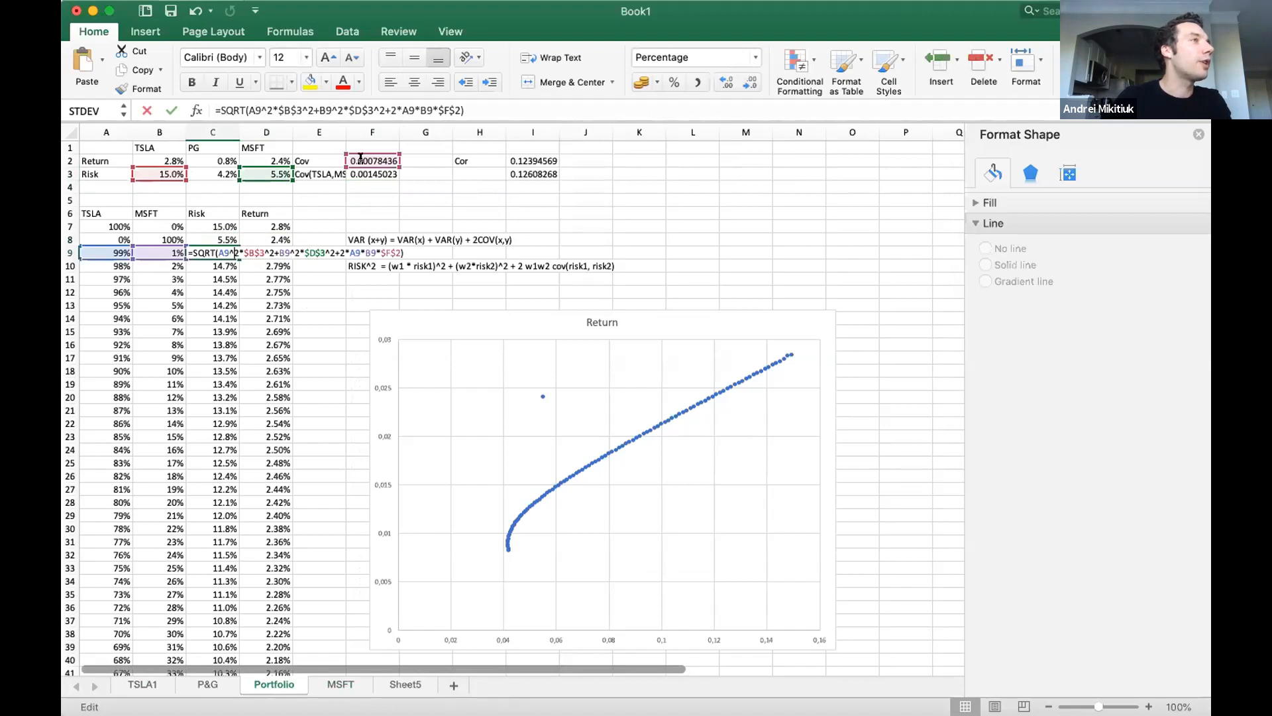
pyautogui.click(368, 163)
pyautogui.moveTo(373, 167); pyautogui.dragTo(373, 177)
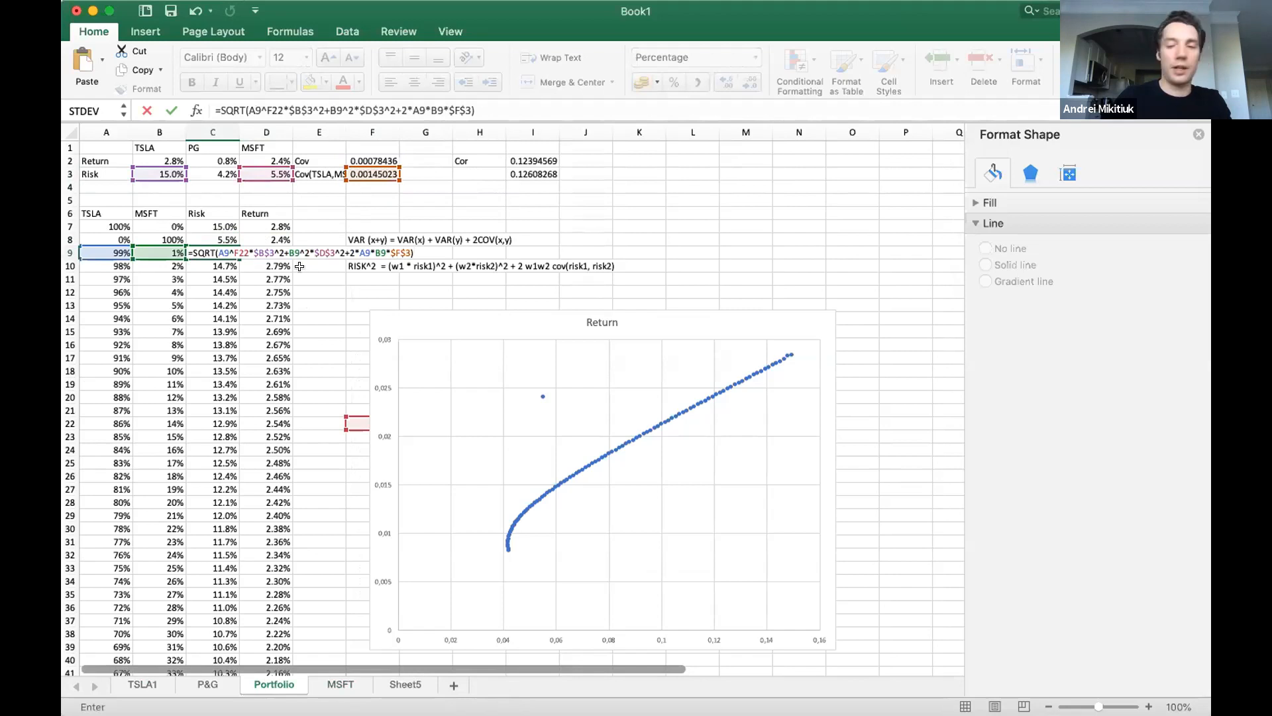
pyautogui.press('Return')
# Check the return formulas in column D, from D9 down to the last row.
pyautogui.click(262, 253)
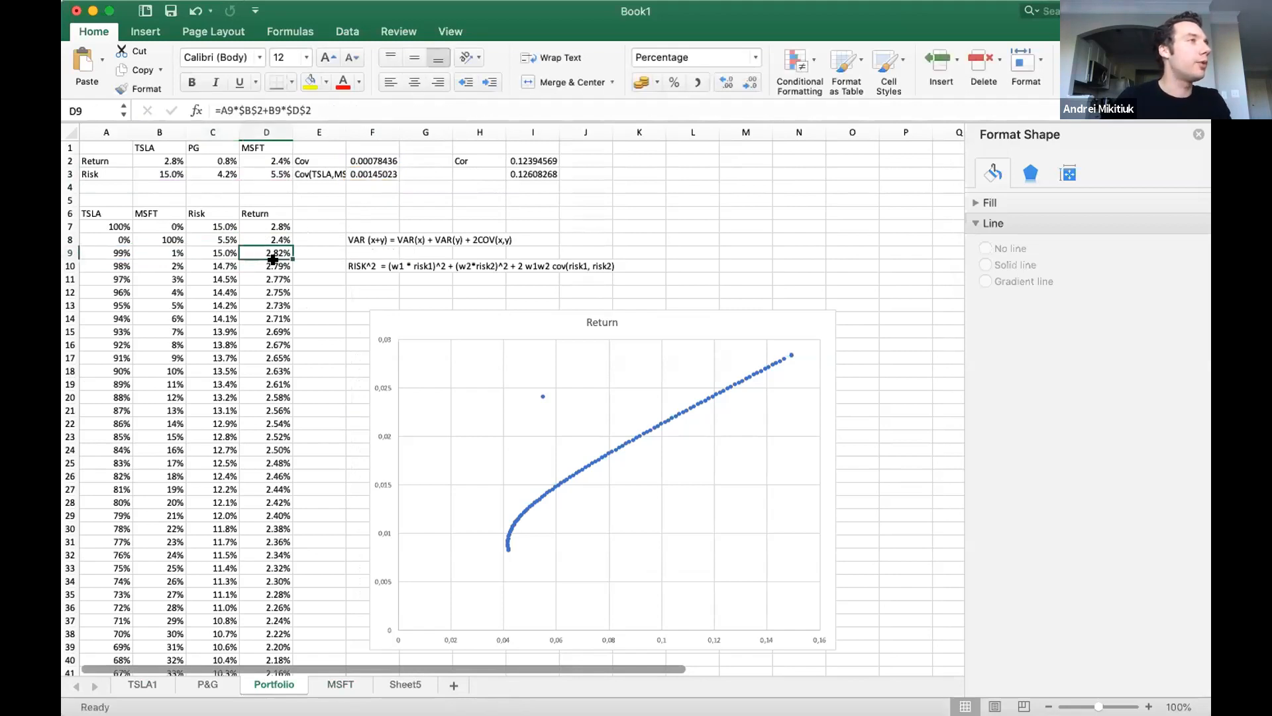
pyautogui.press('super+Down')
pyautogui.scroll(20, 285, 227)
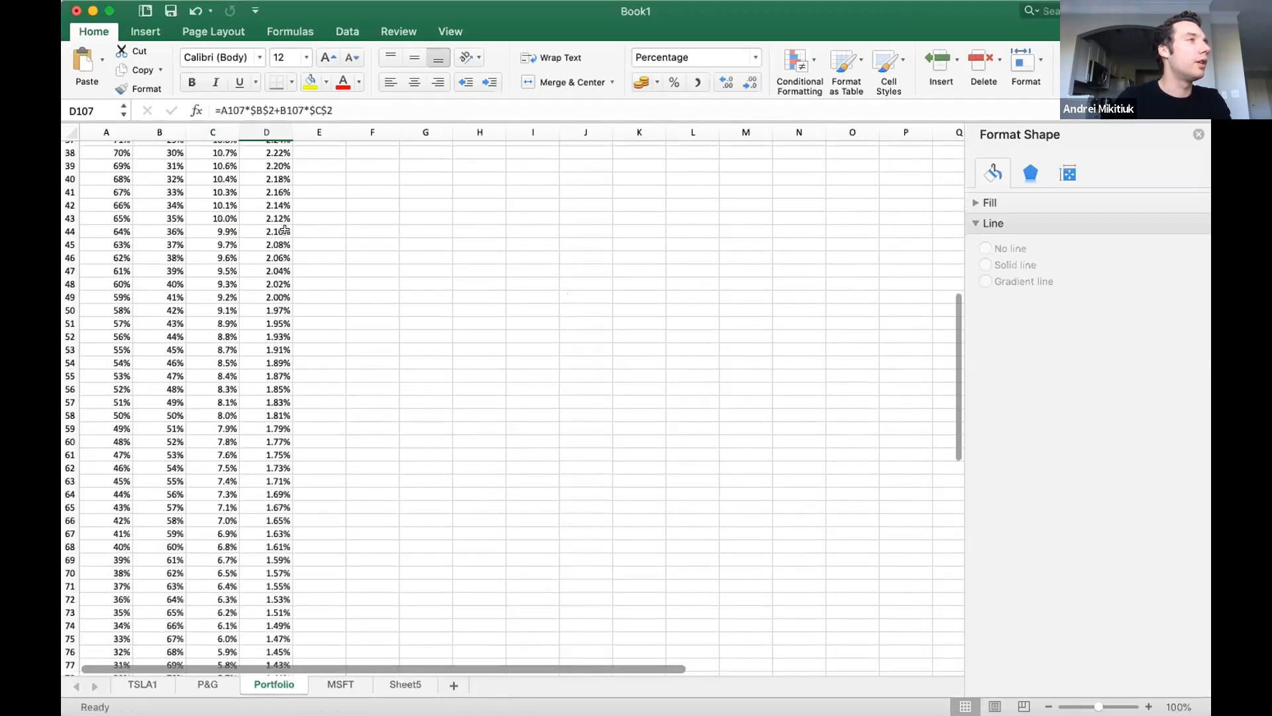
pyautogui.click(277, 251)
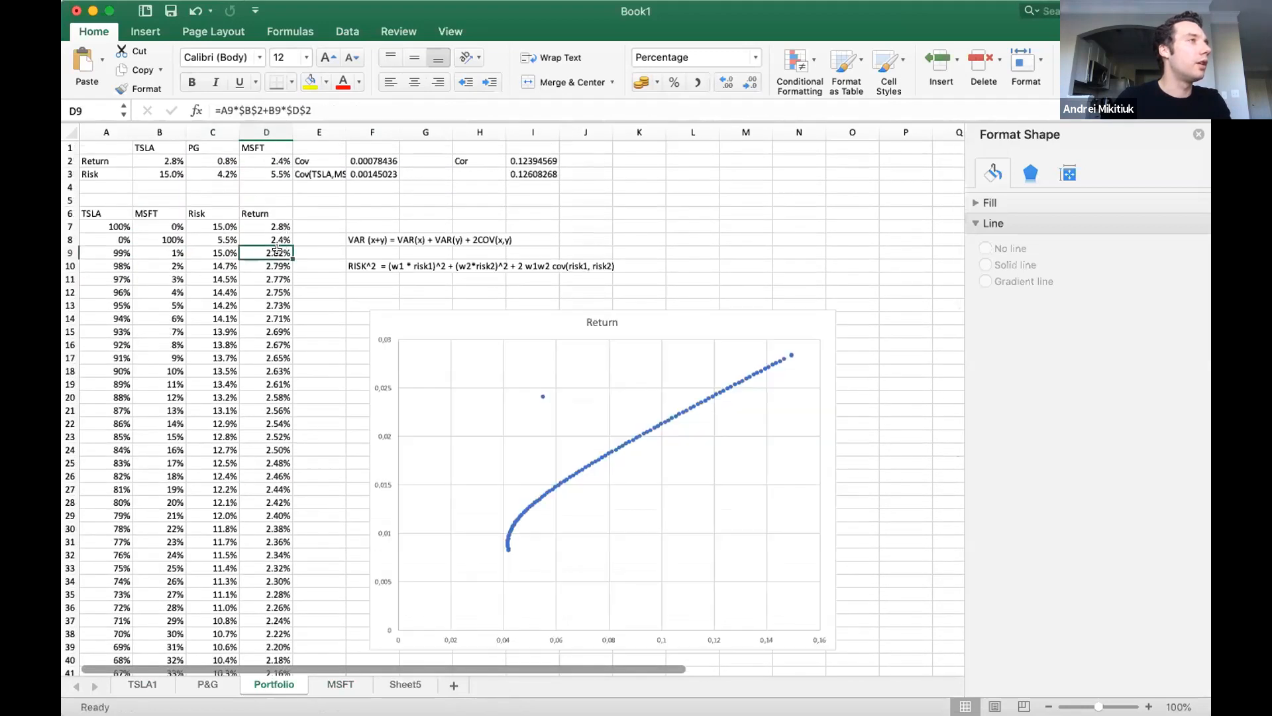
pyautogui.doubleClick(277, 249)
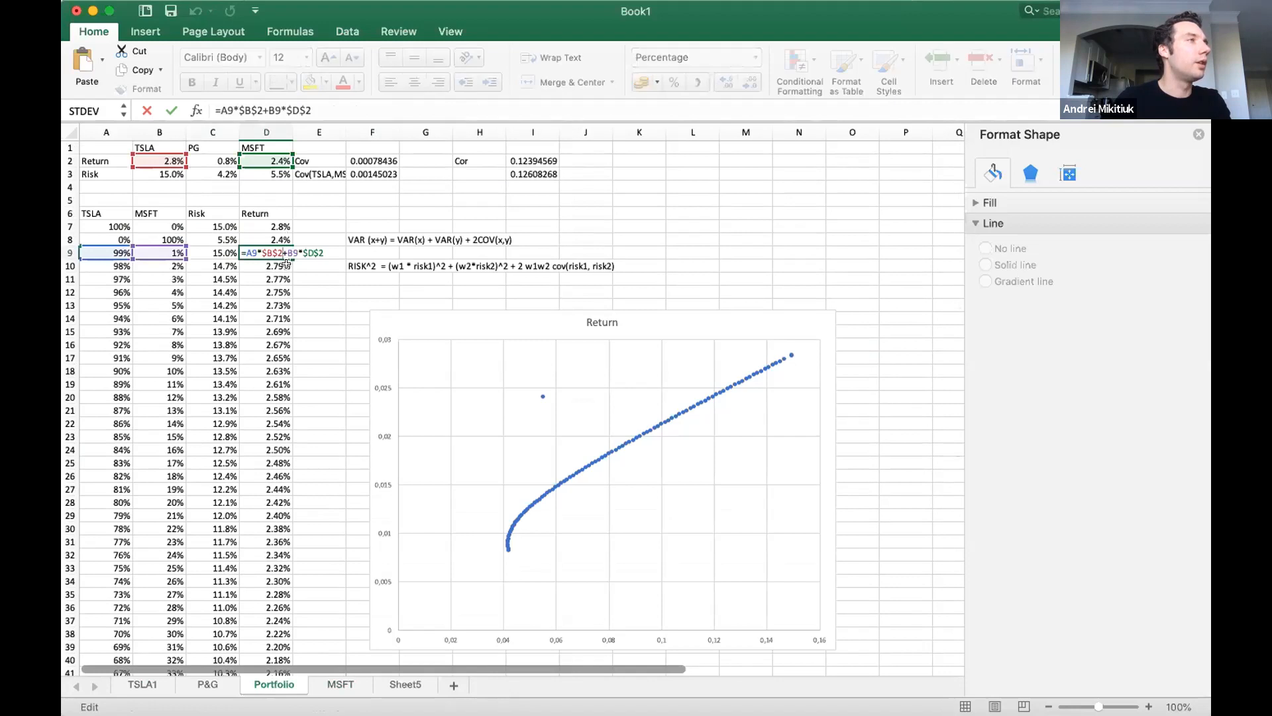
pyautogui.press('Escape')
# Fill the C9 risk formula down the Risk column and inspect the formulas in C9 and C10.
pyautogui.click(232, 253)
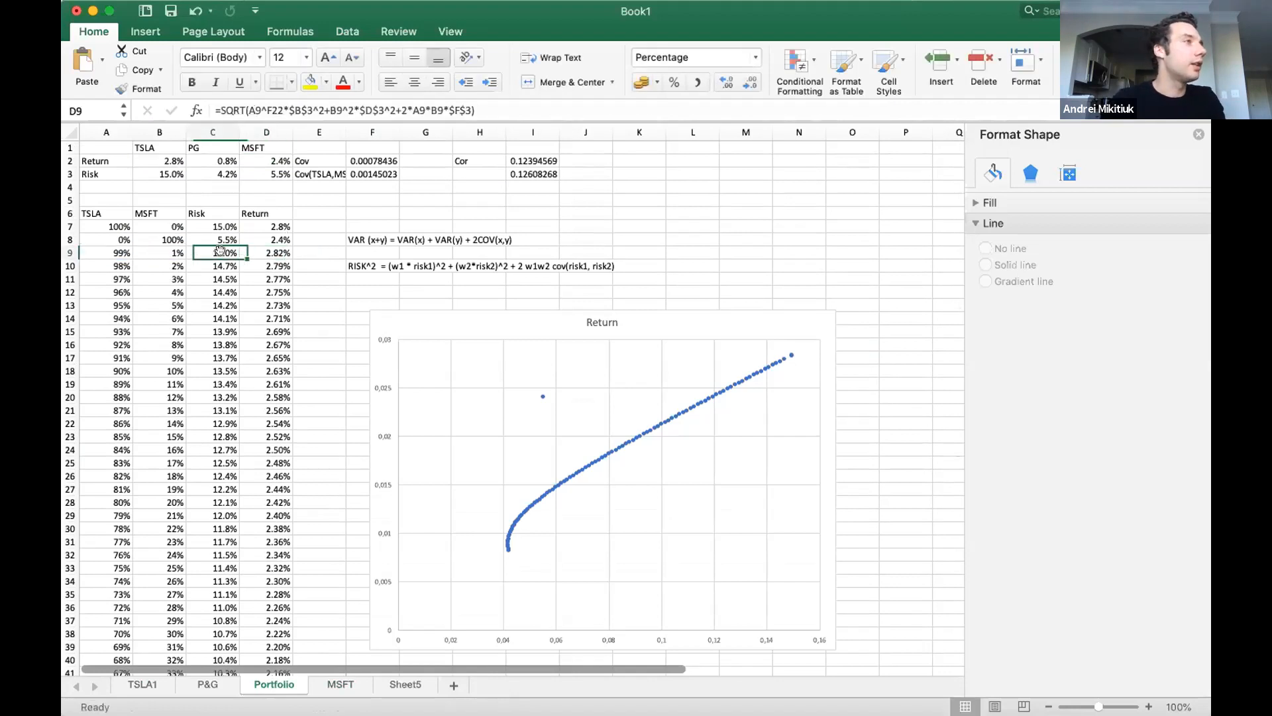
pyautogui.doubleClick(236, 254)
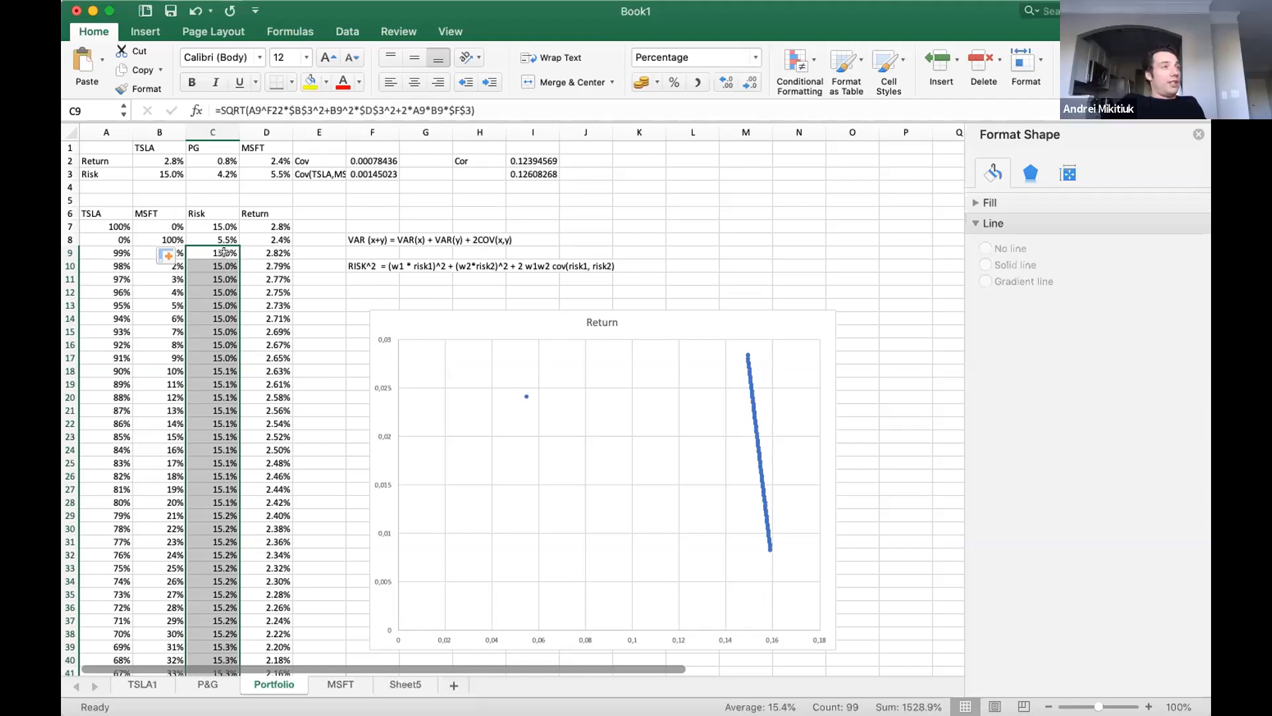
pyautogui.doubleClick(224, 252)
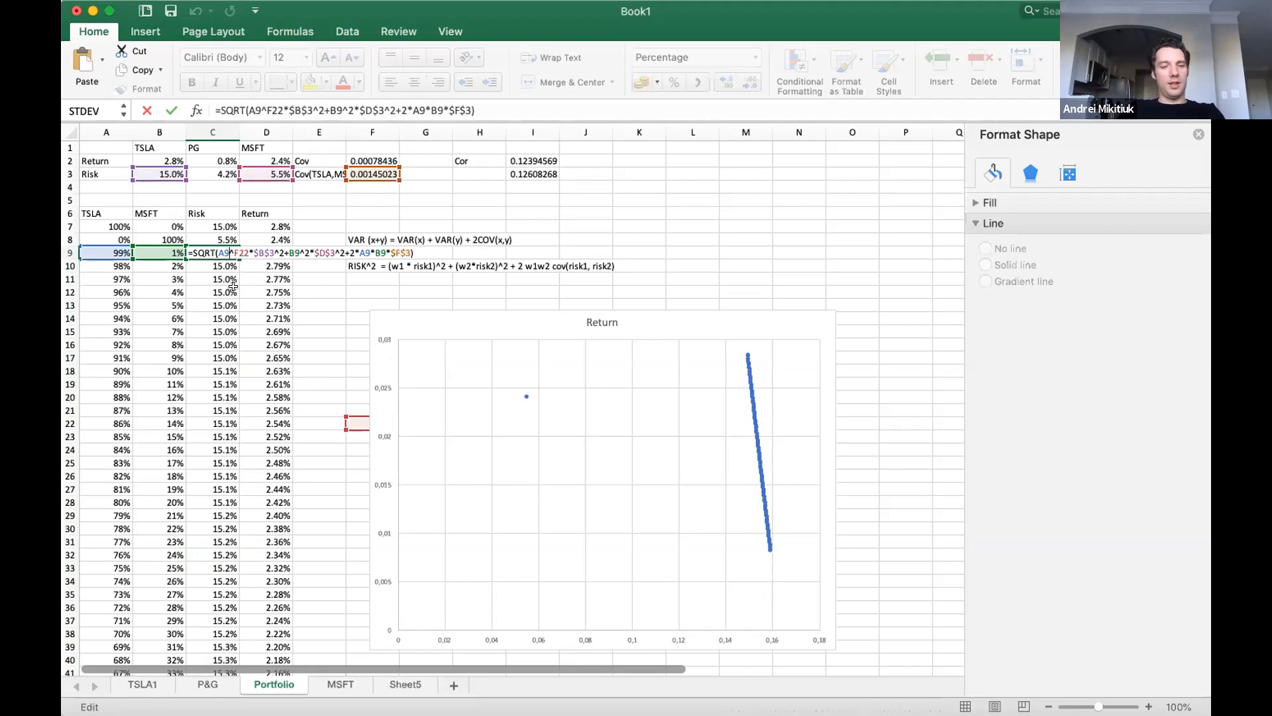
pyautogui.press('Return')
pyautogui.doubleClick(224, 266)
pyautogui.press('Escape')
# Add ^2 after F22 in the C9 risk formula and fill it down the Risk column again.
pyautogui.doubleClick(224, 252)
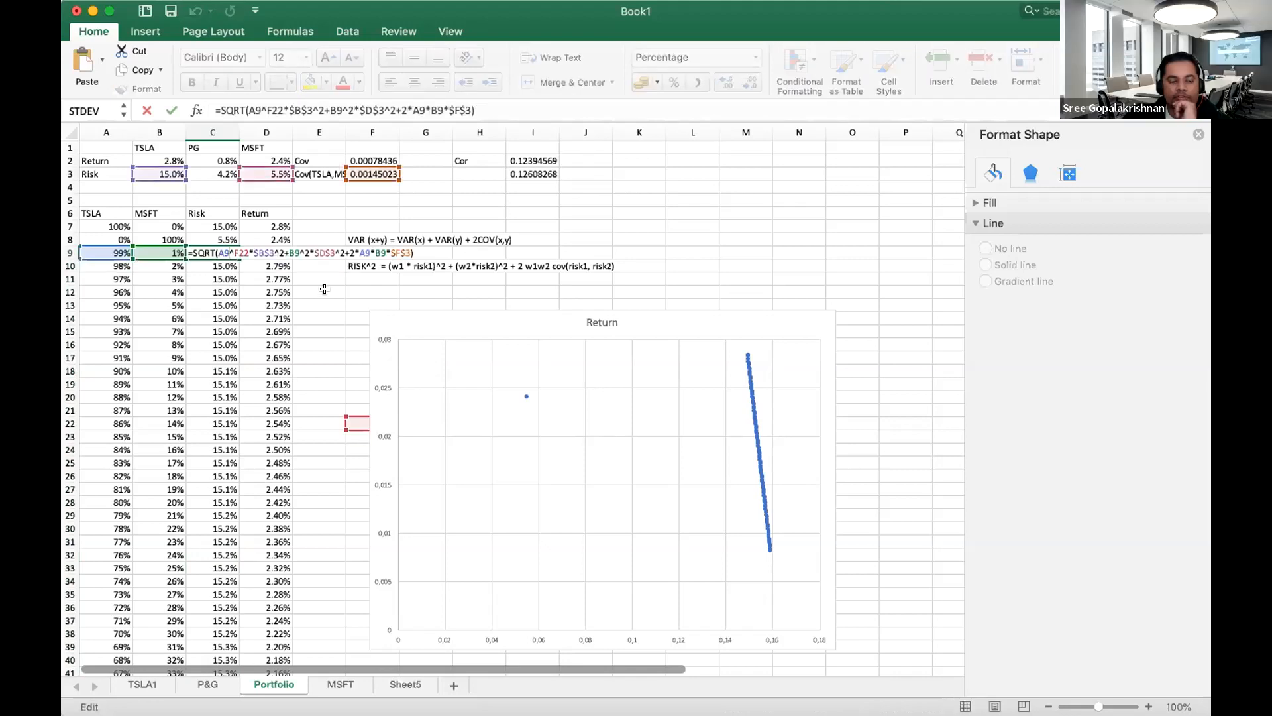
pyautogui.press('Left')
pyautogui.press('Left')
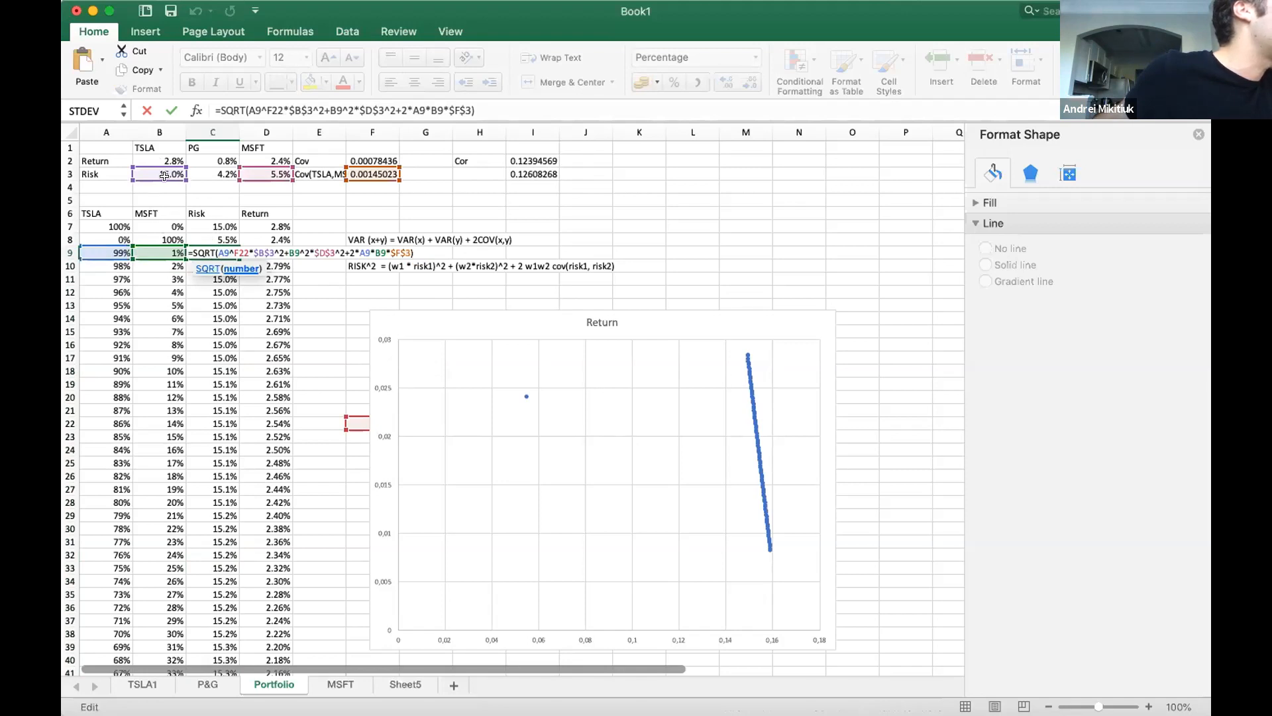
pyautogui.click(249, 251)
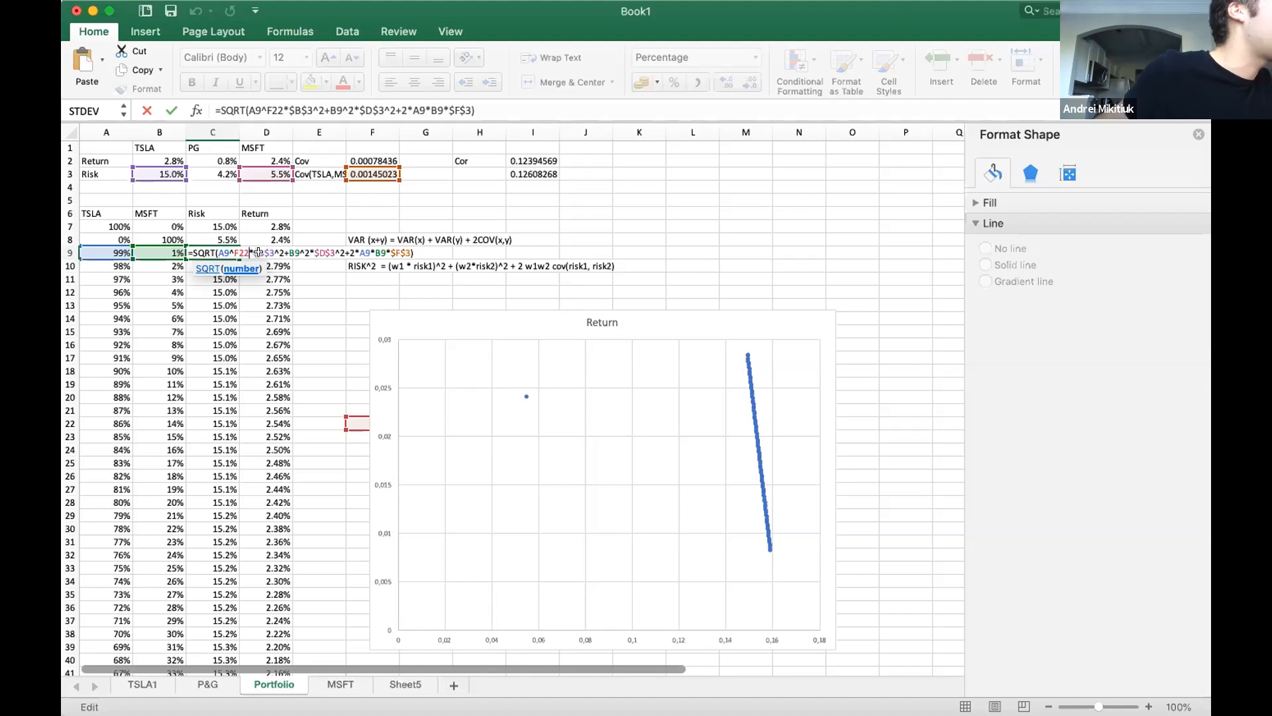
pyautogui.write(',^')
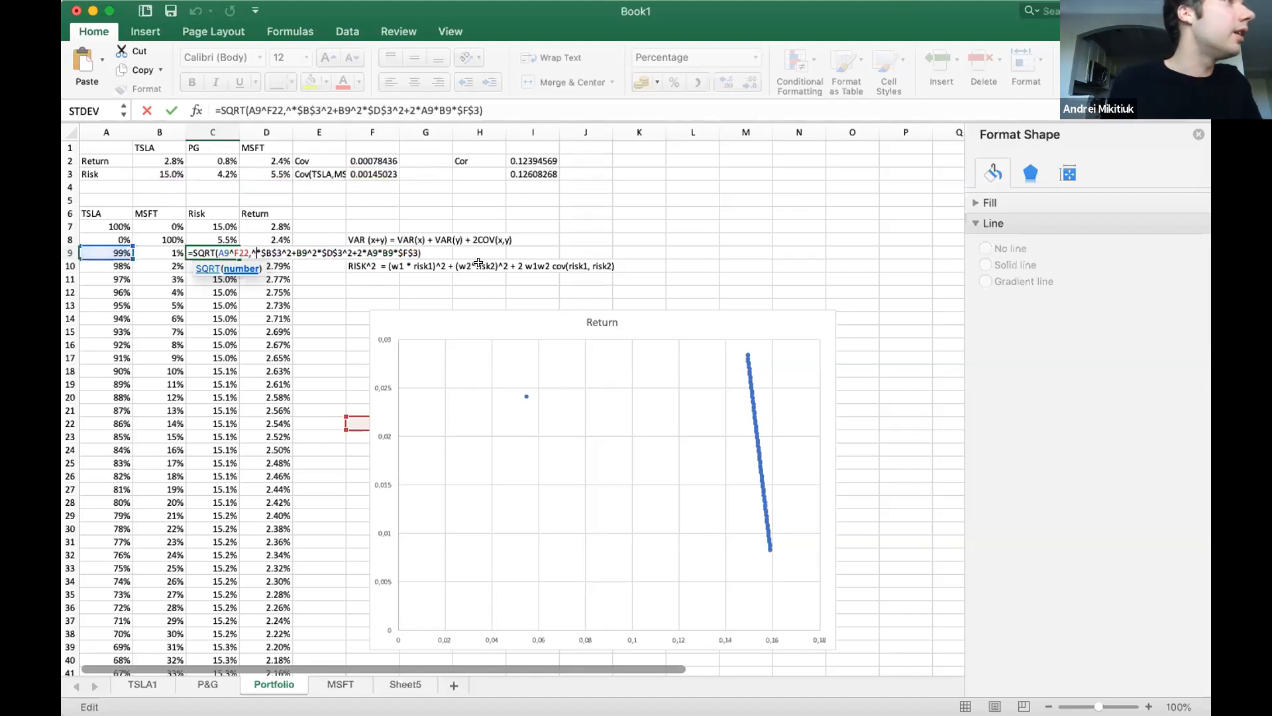
pyautogui.press('BackSpace')
pyautogui.write('2')
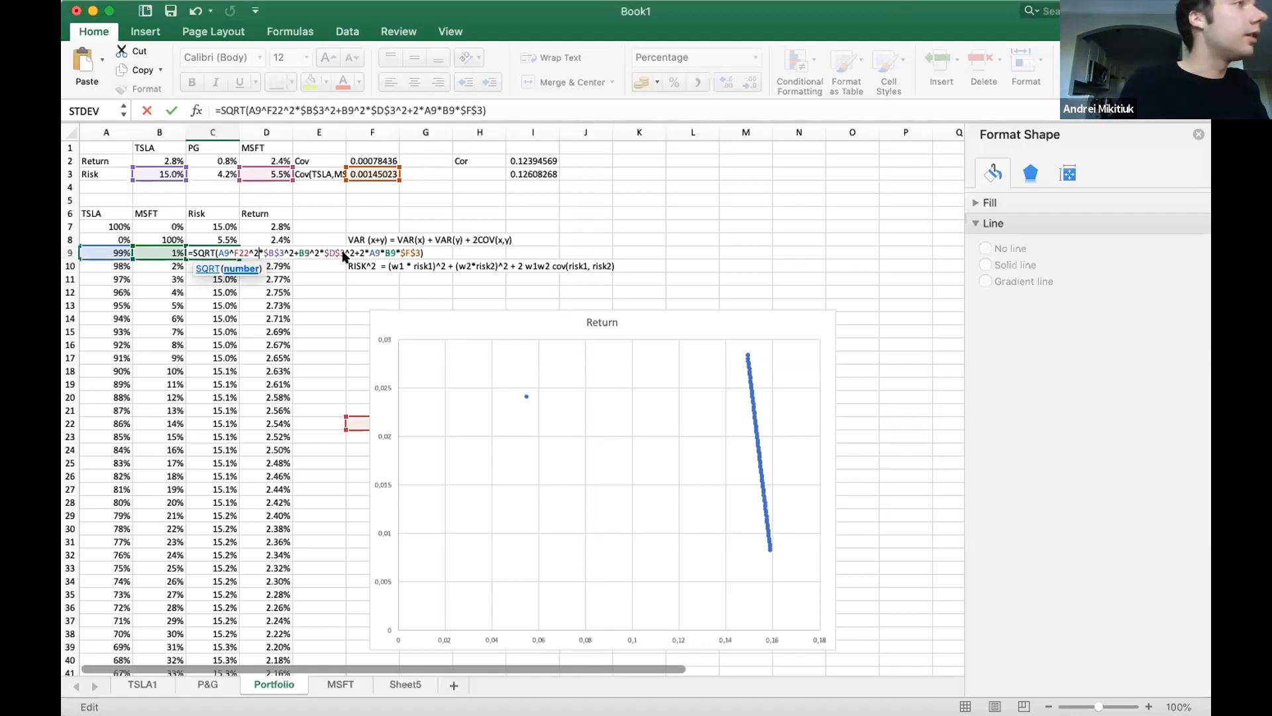
pyautogui.press('Return')
pyautogui.click(215, 249)
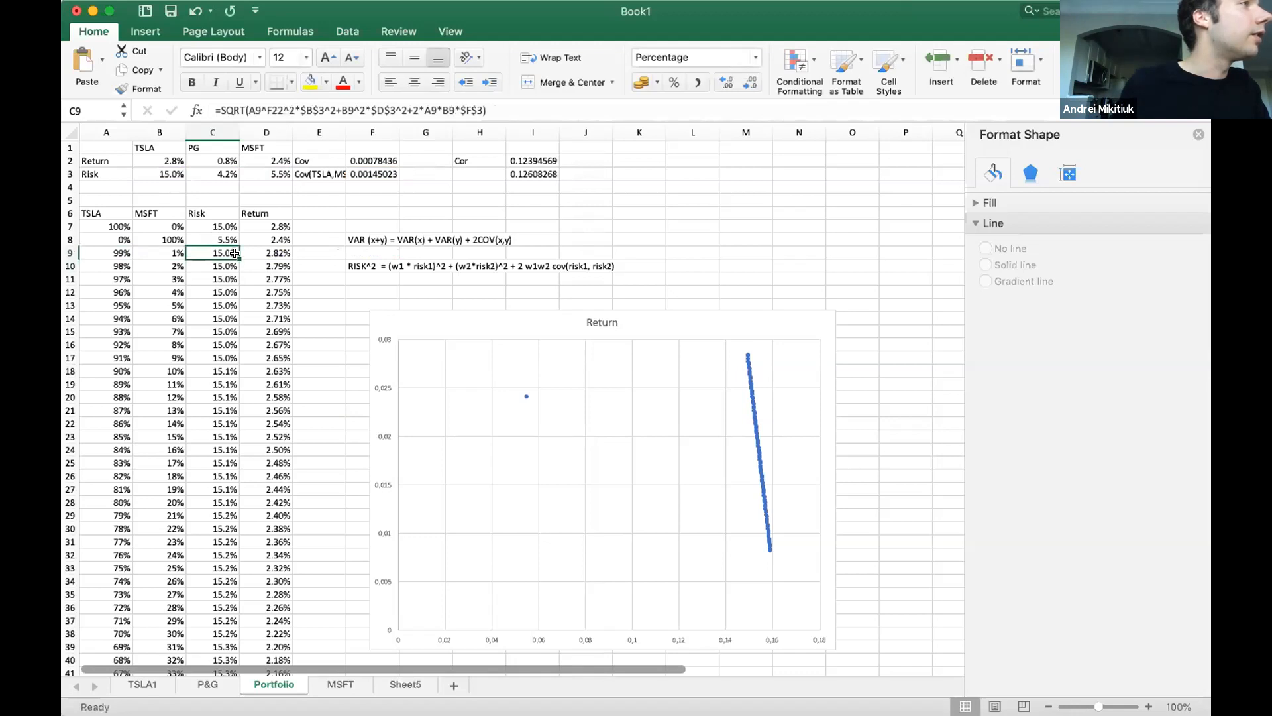
pyautogui.doubleClick(235, 252)
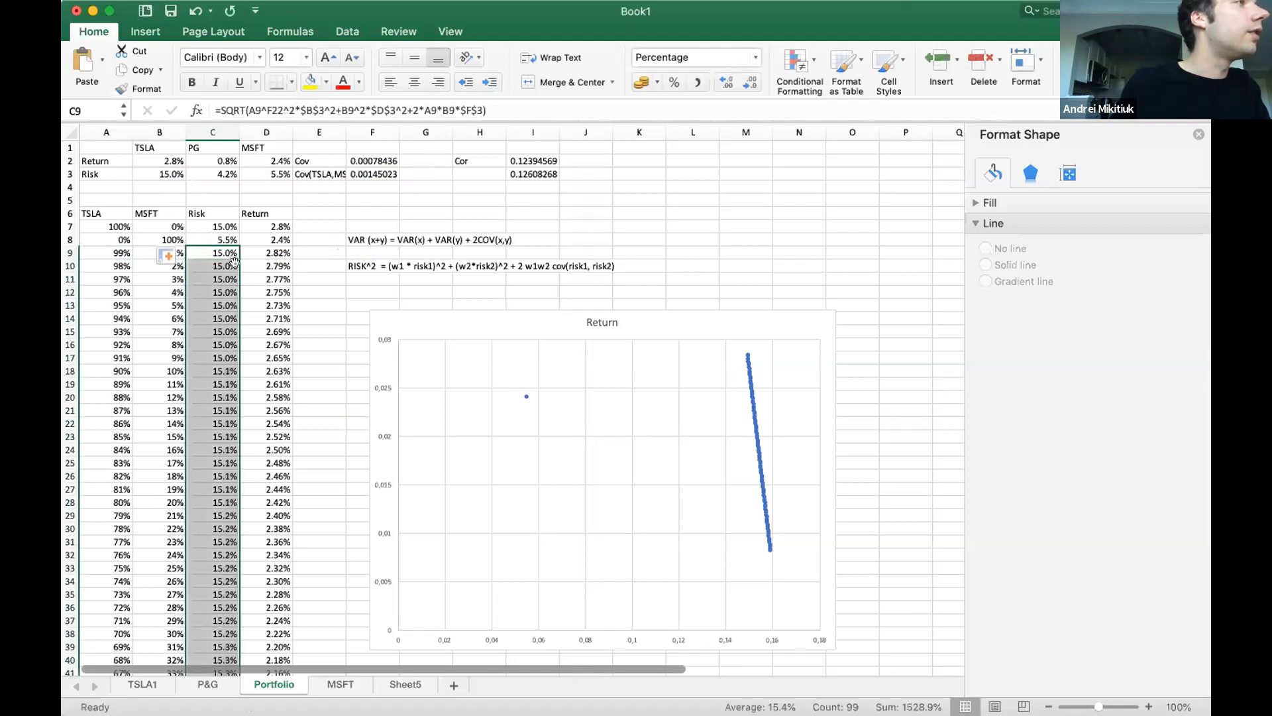
# Try to correct the start of the C9 risk formula by inserting 2* before F22, giving A9^2*F22^2.
pyautogui.doubleClick(227, 252)
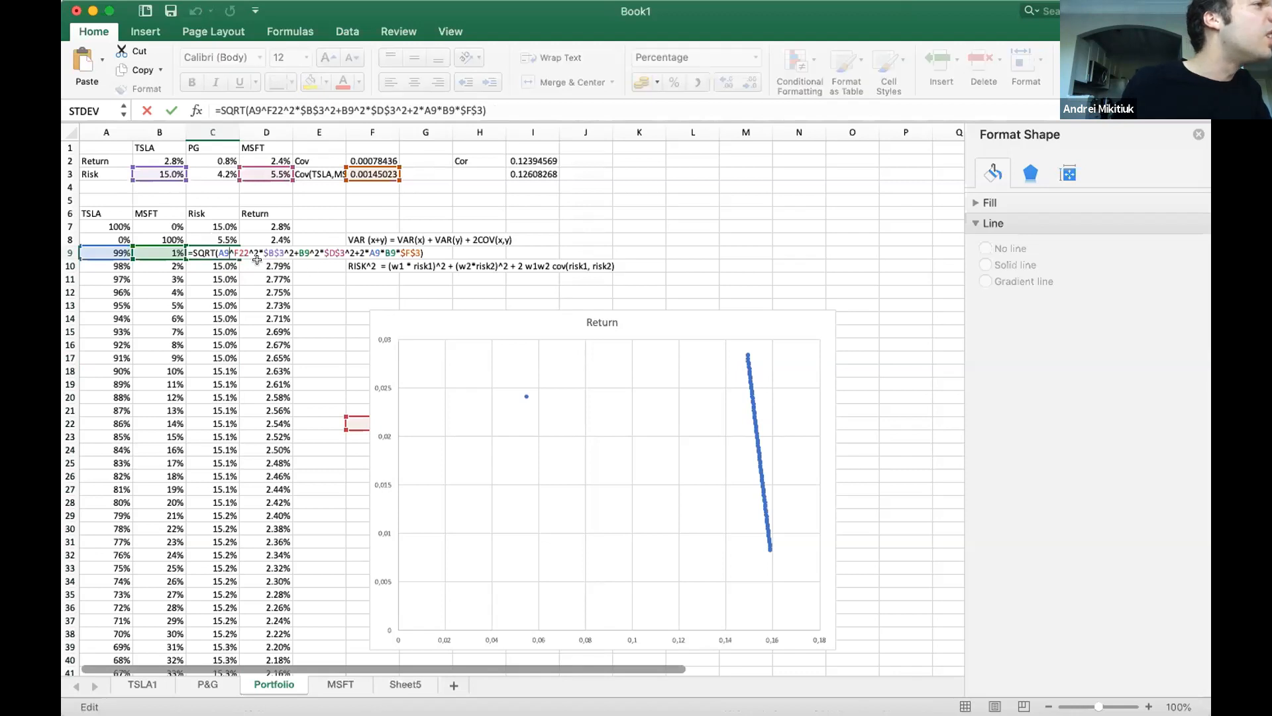
pyautogui.press('Right')
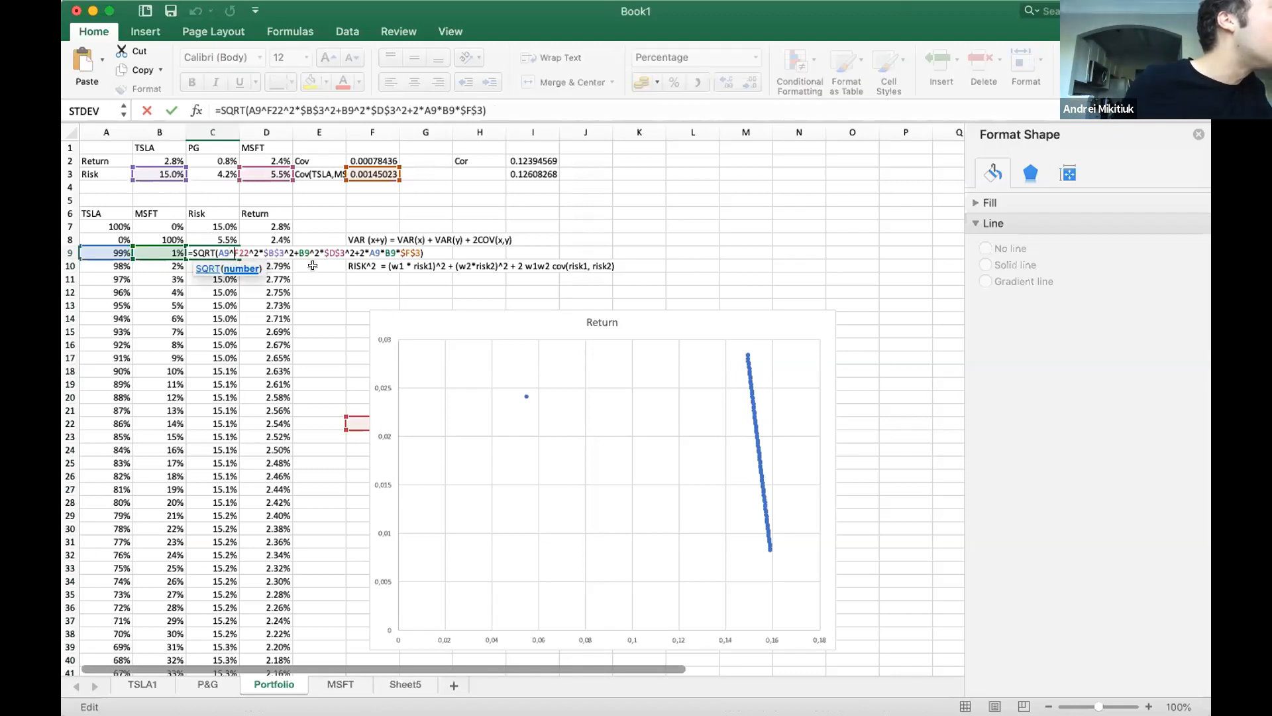
pyautogui.write('2')
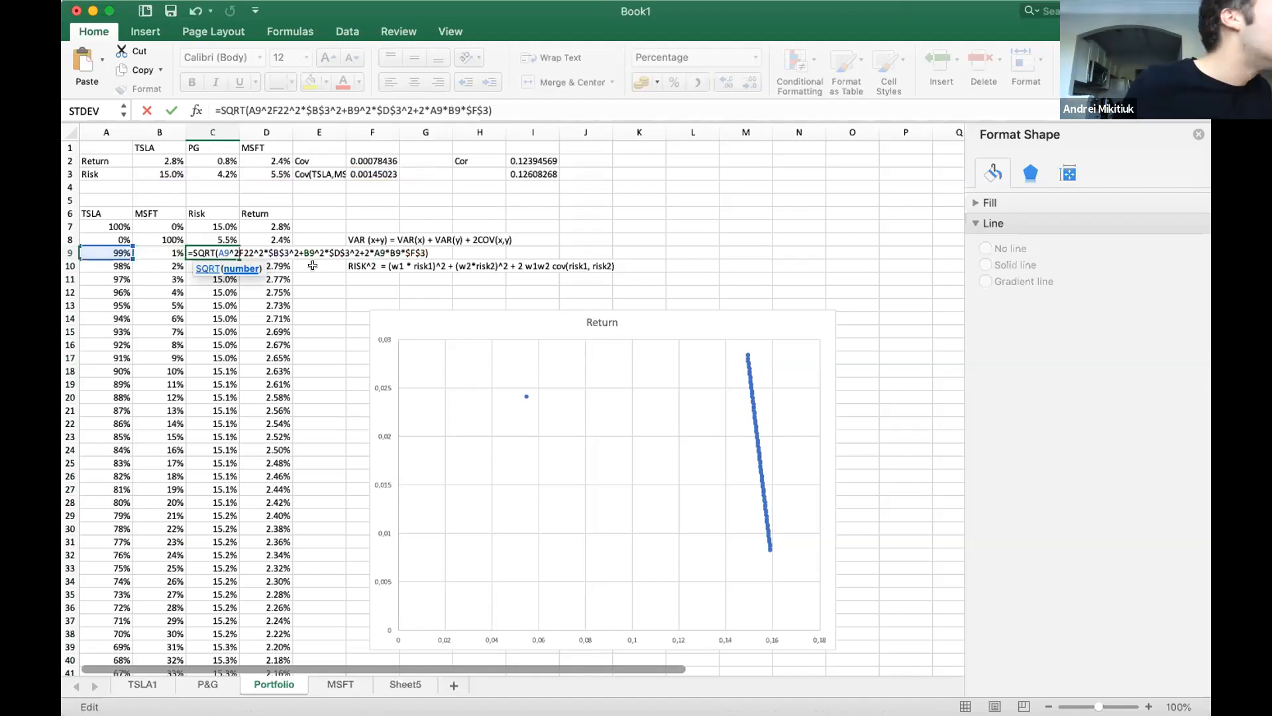
pyautogui.write('*')
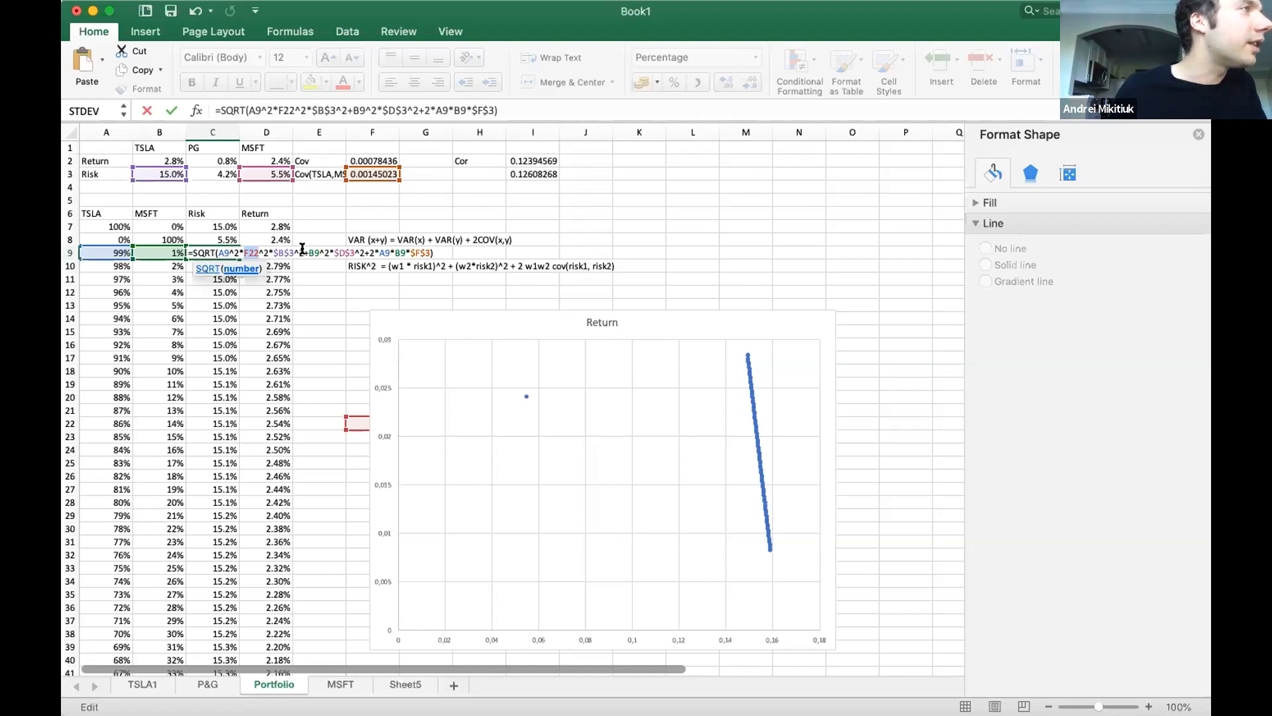
# Clear everything after =SQRT( in C9 and enter the TSLA term A9^2*B3^2 followed by a plus sign.
pyautogui.moveTo(434, 253); pyautogui.dragTo(220, 259)
pyautogui.press('BackSpace')
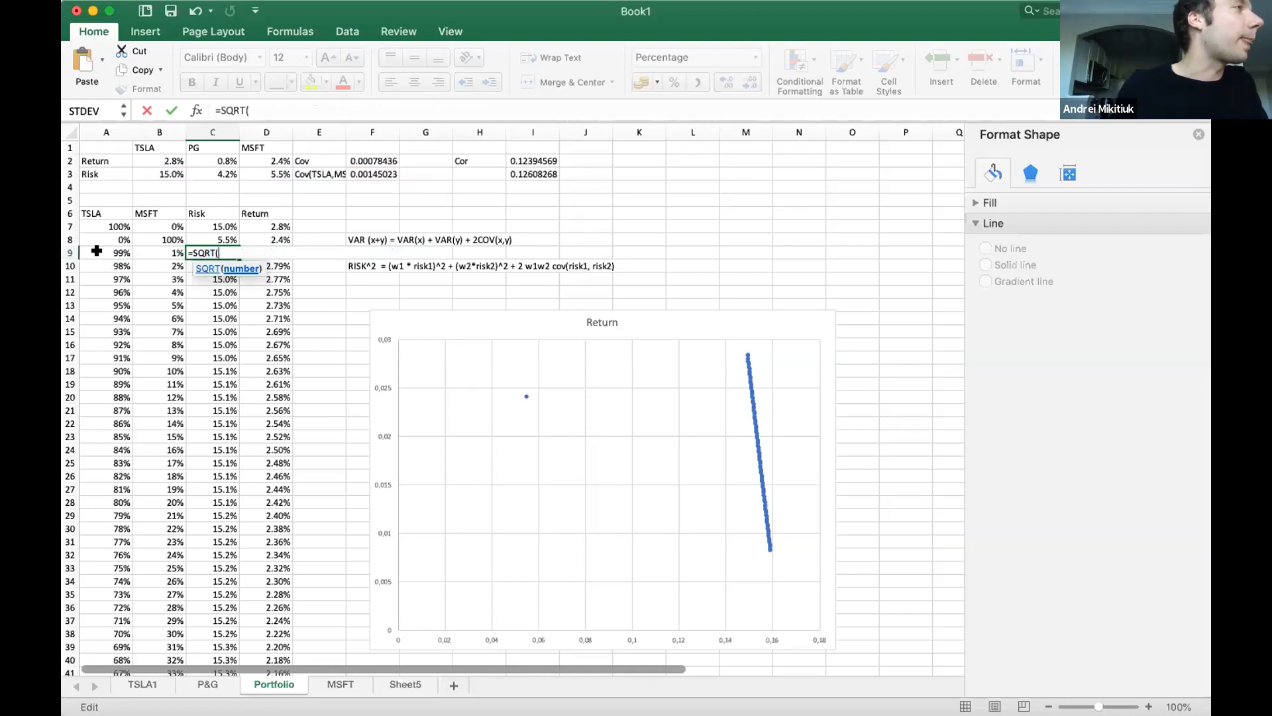
pyautogui.click(106, 253)
pyautogui.write('^2')
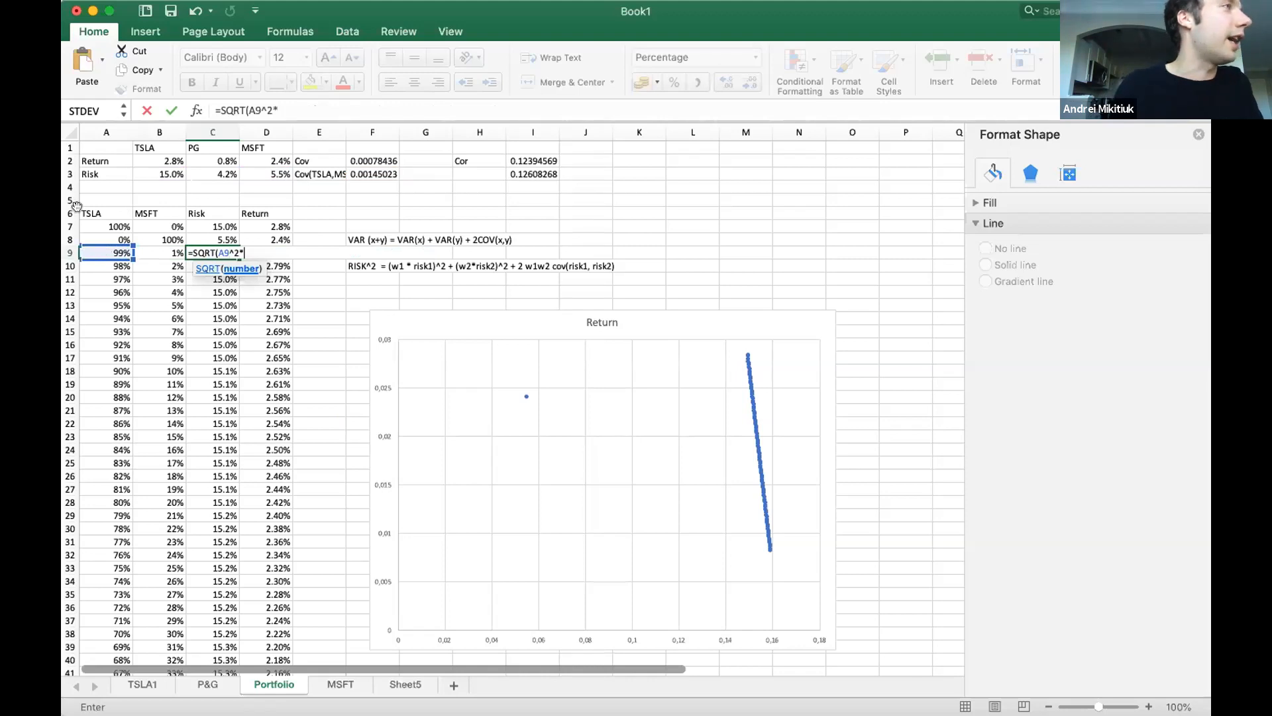
pyautogui.write('*')
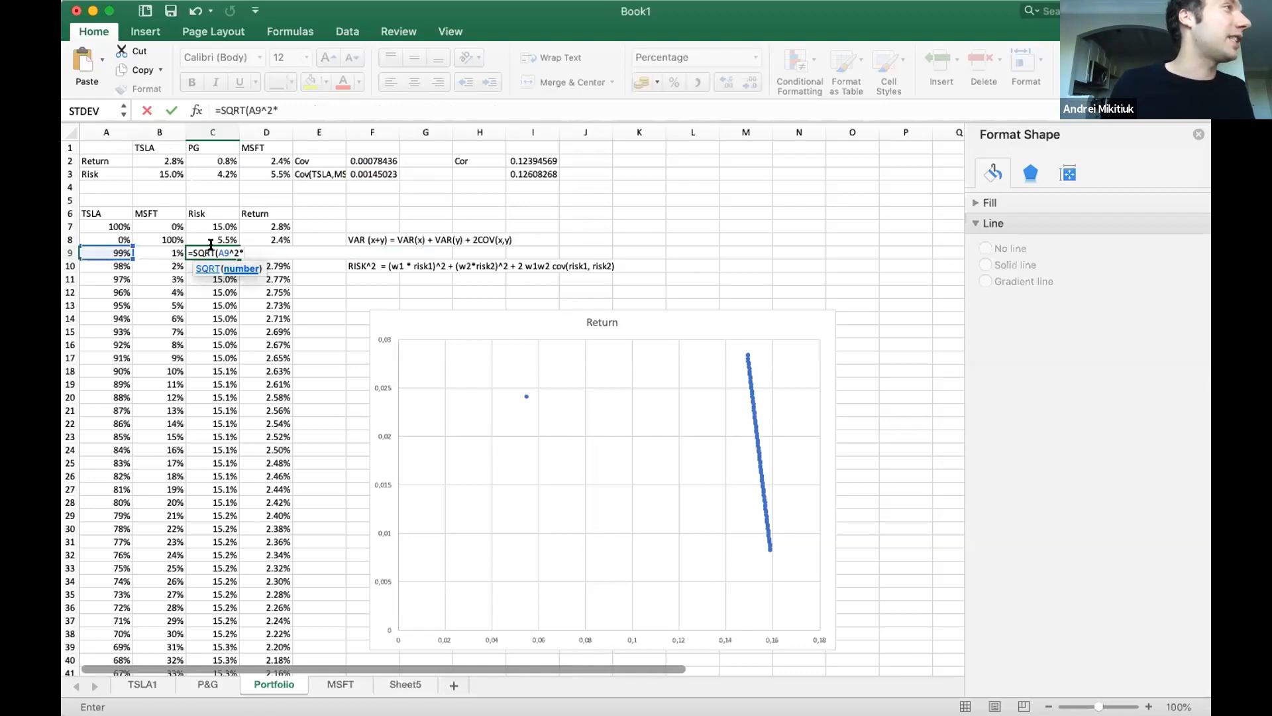
pyautogui.click(171, 173)
pyautogui.write('^')
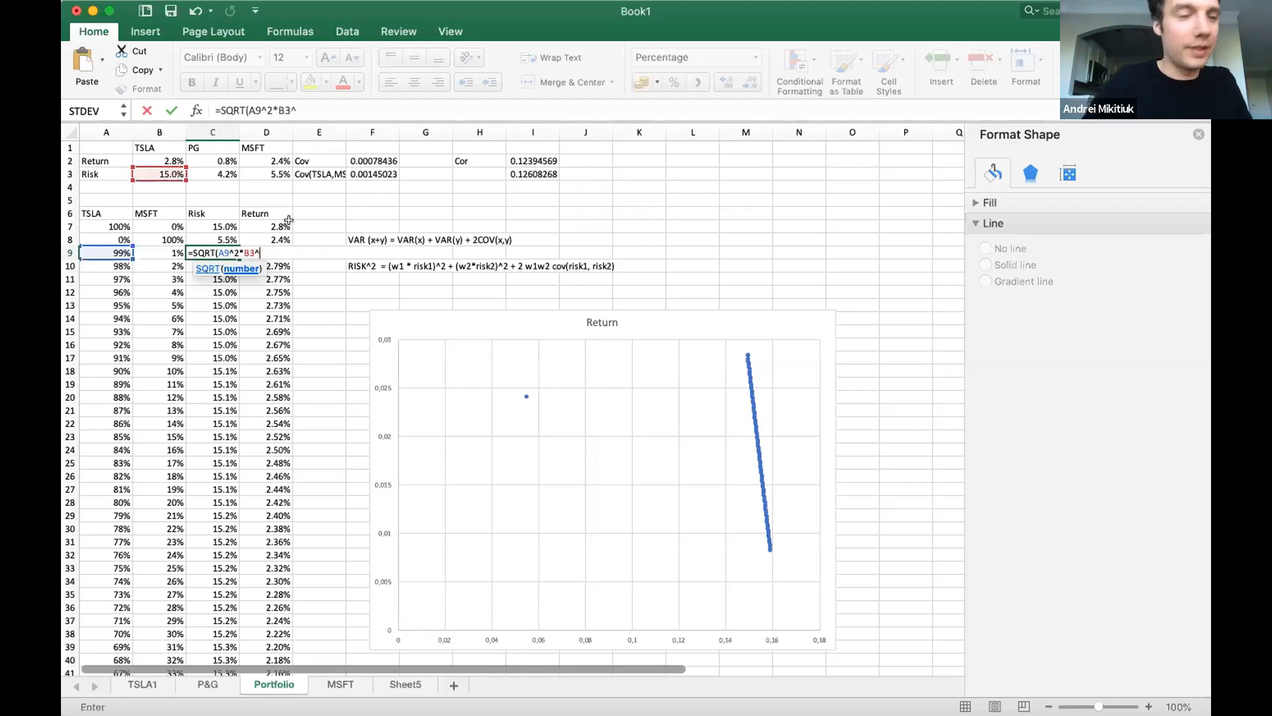
pyautogui.write('2+')
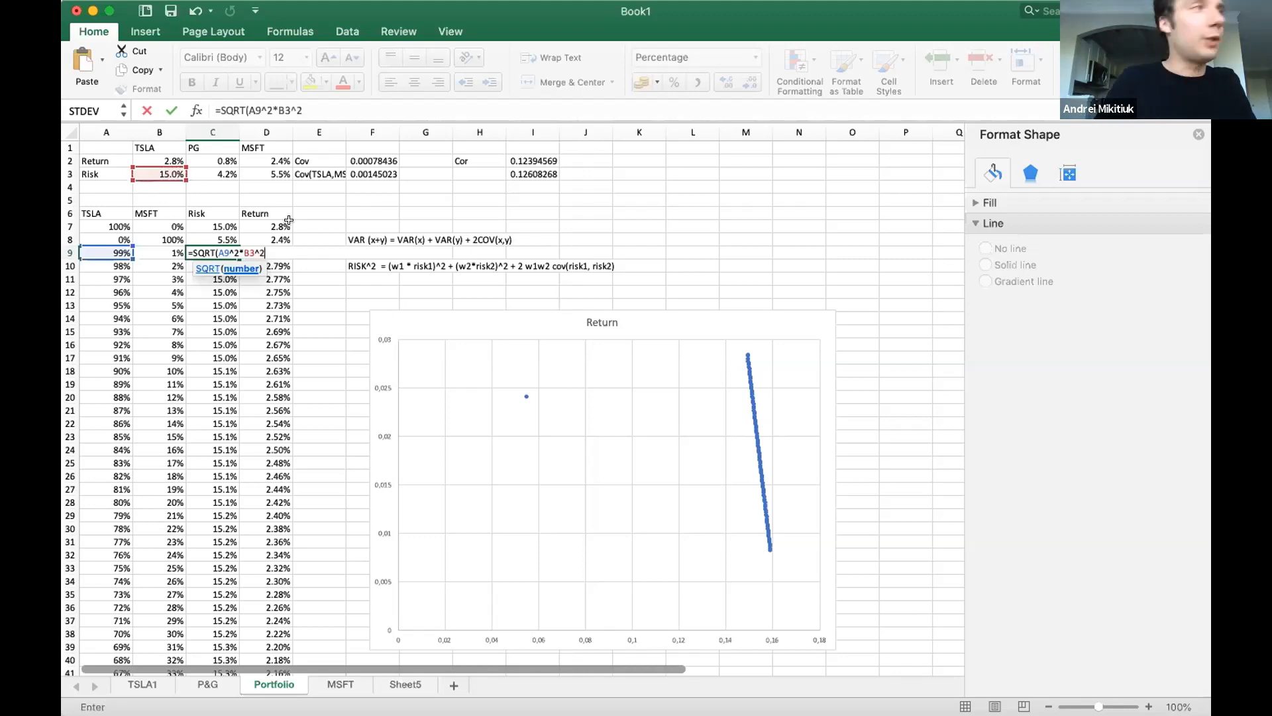
# Add the MSFT term B9^2*D3^2 to the C9 risk formula.
pyautogui.click(164, 251)
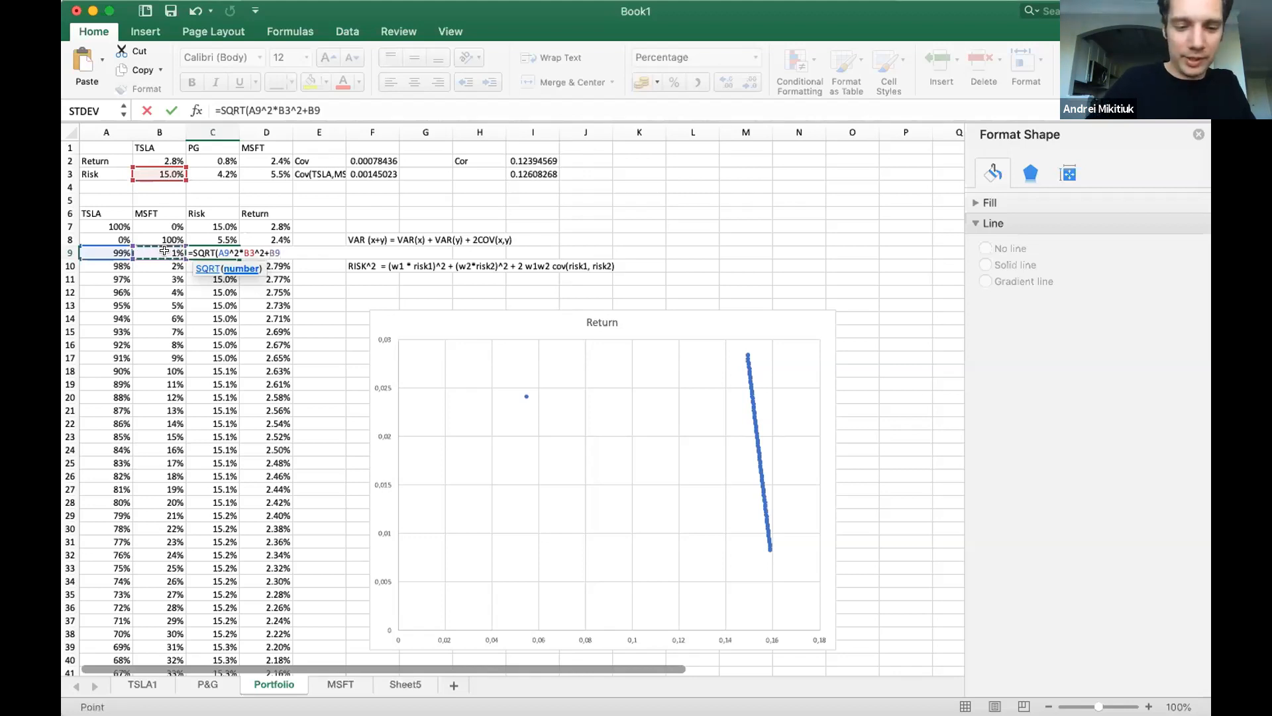
pyautogui.write('^')
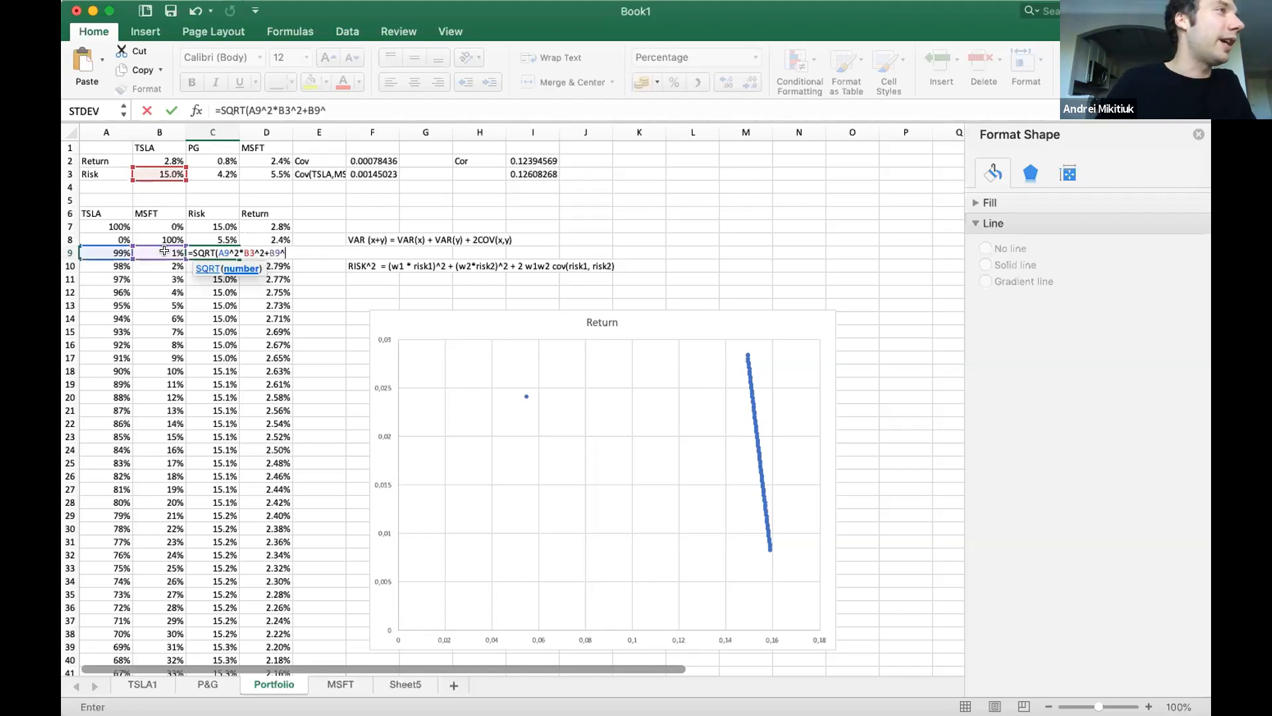
pyautogui.write('2*')
pyautogui.click(256, 168)
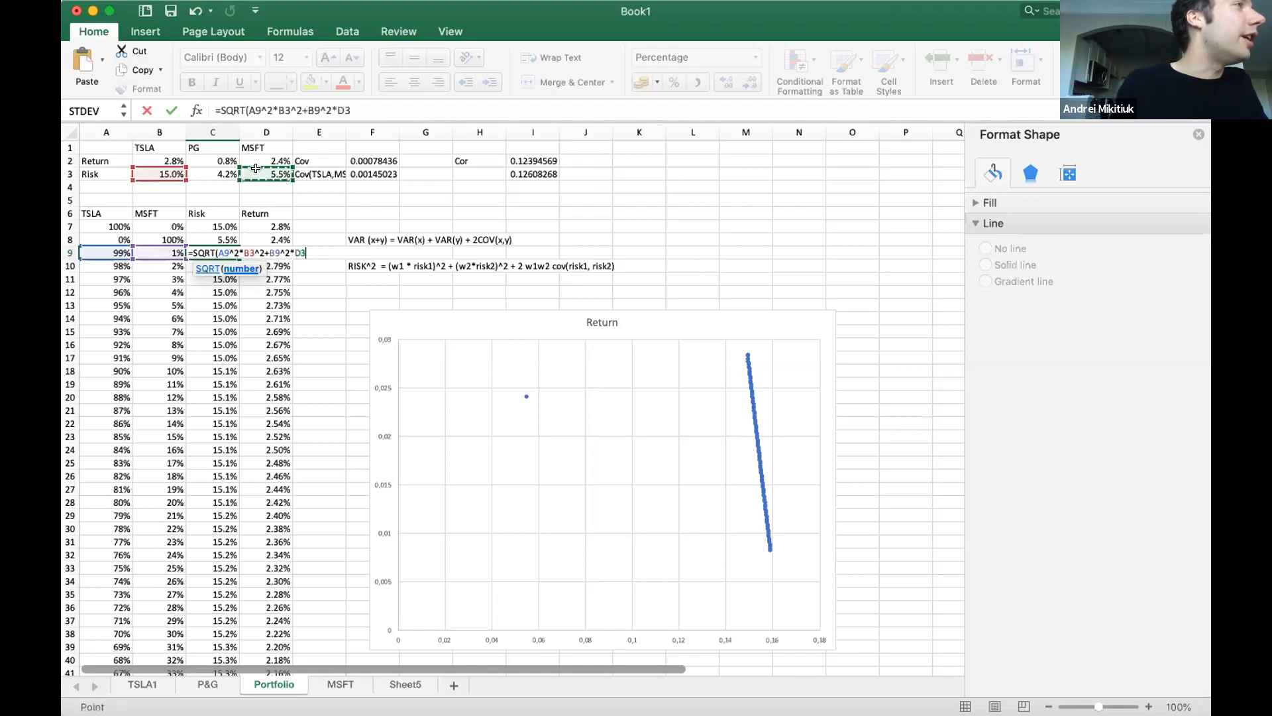
pyautogui.write('^2+2')
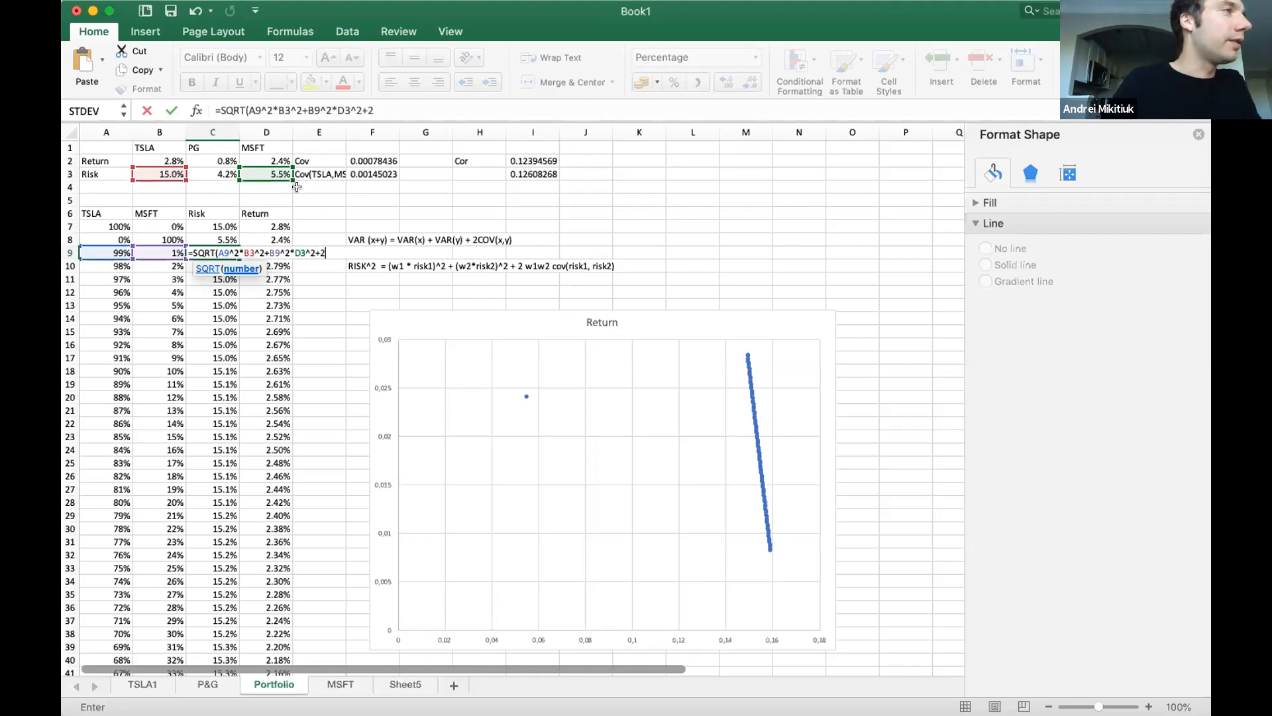
# Complete the C9 risk formula with the covariance term 2*A9*B9*F3, close the SQRT and fill it down the Risk column.
pyautogui.write('*')
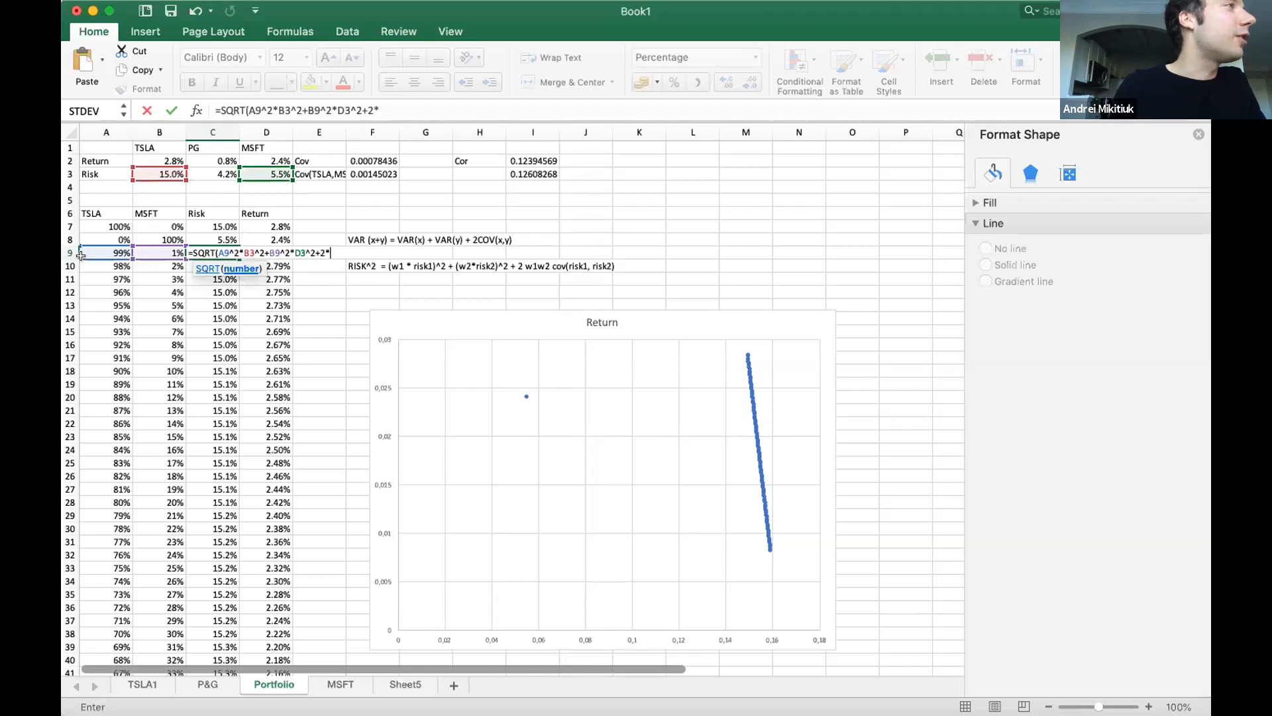
pyautogui.click(102, 253)
pyautogui.write('*')
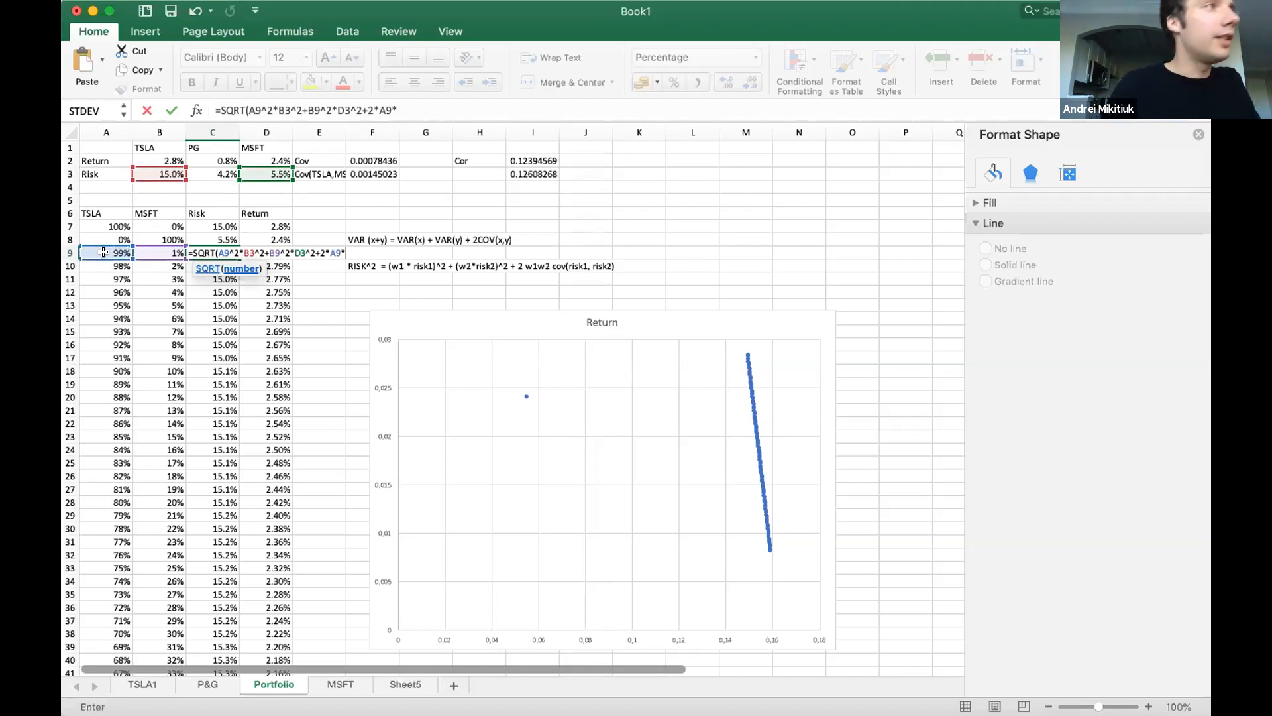
pyautogui.click(152, 248)
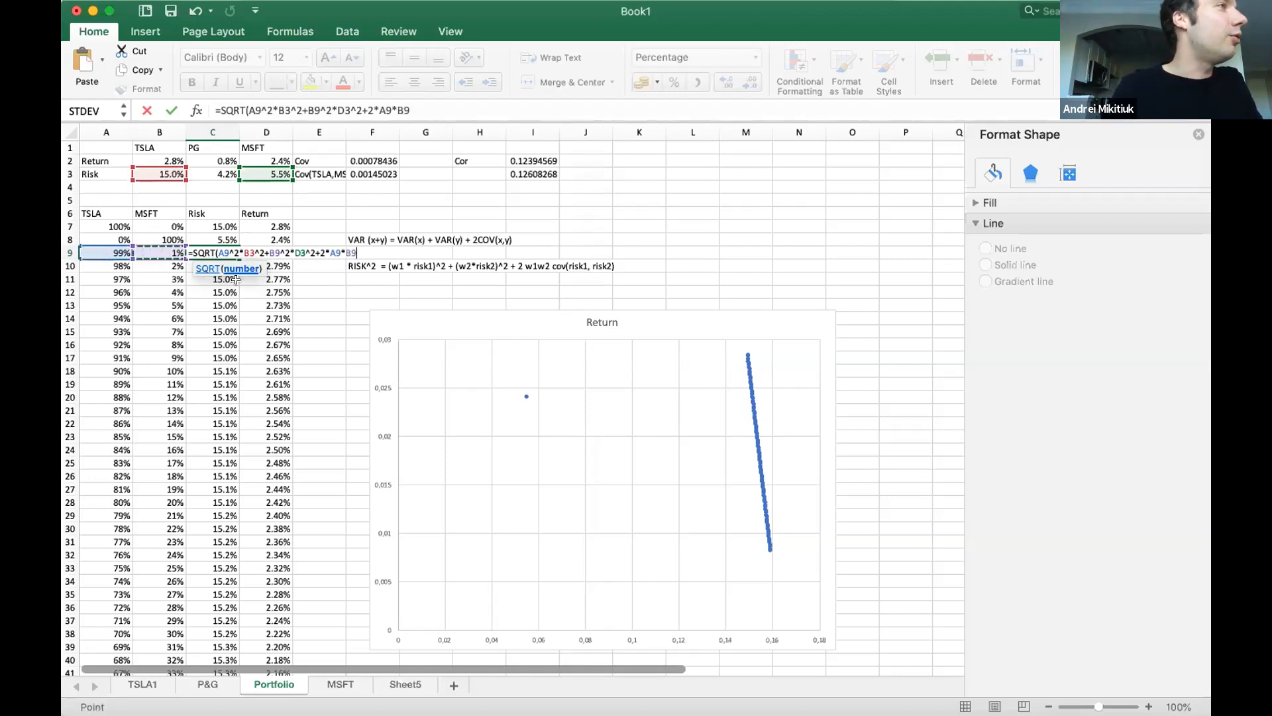
pyautogui.write('*')
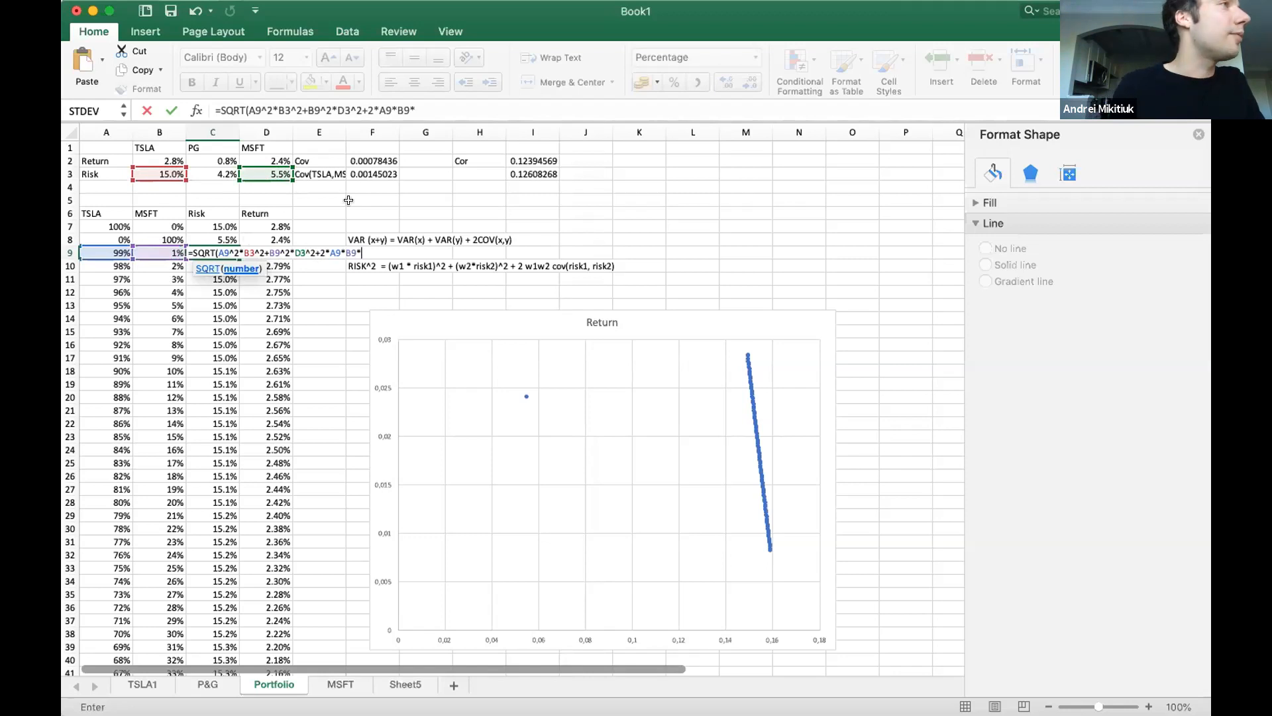
pyautogui.click(367, 173)
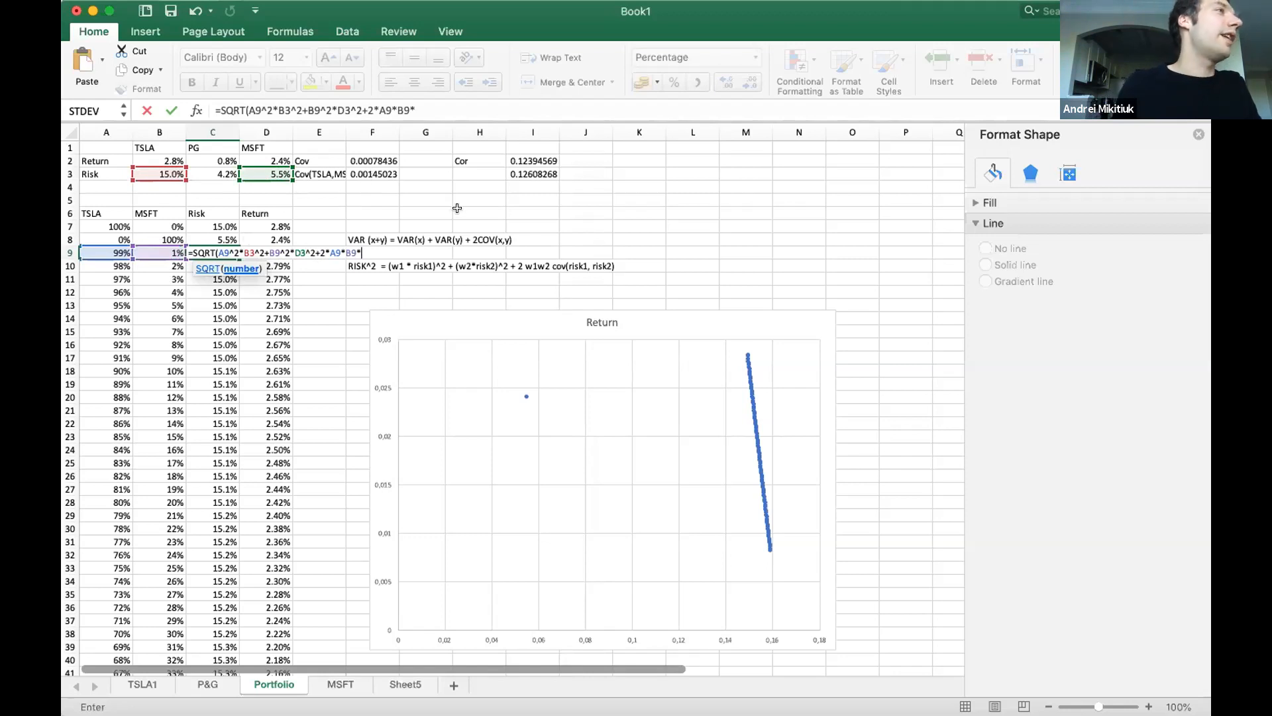
pyautogui.write(')')
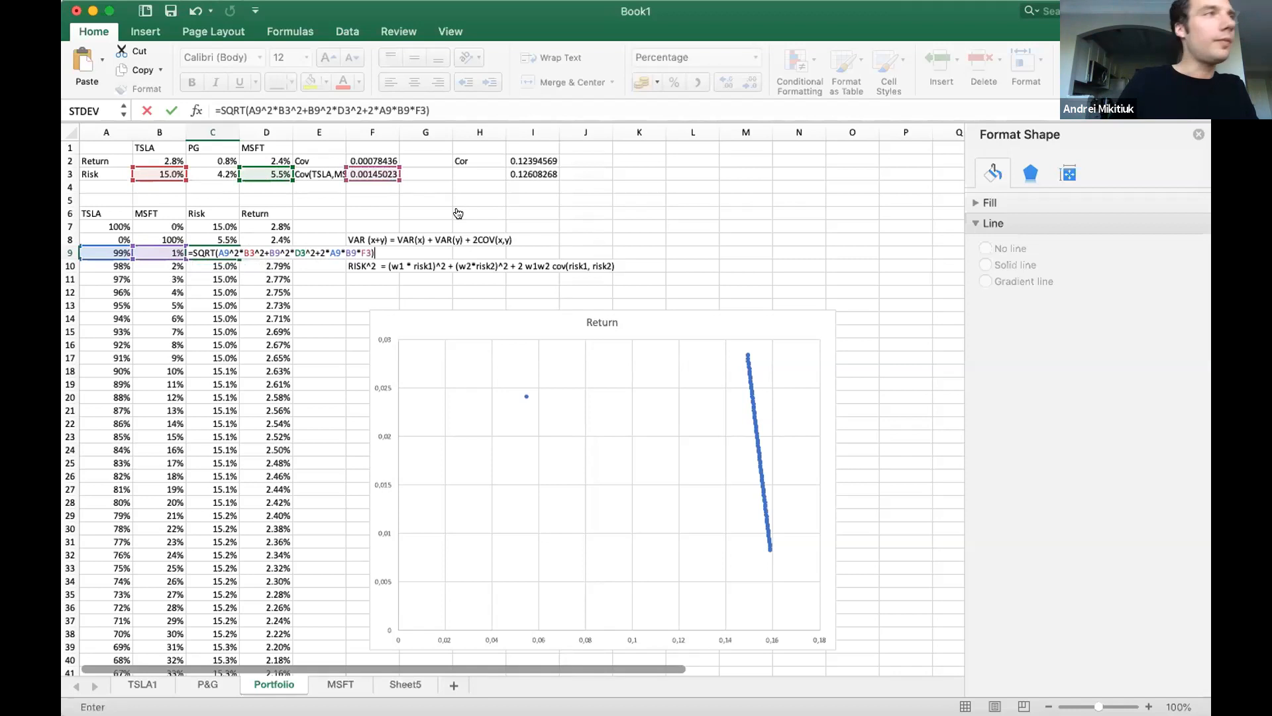
pyautogui.press('Return')
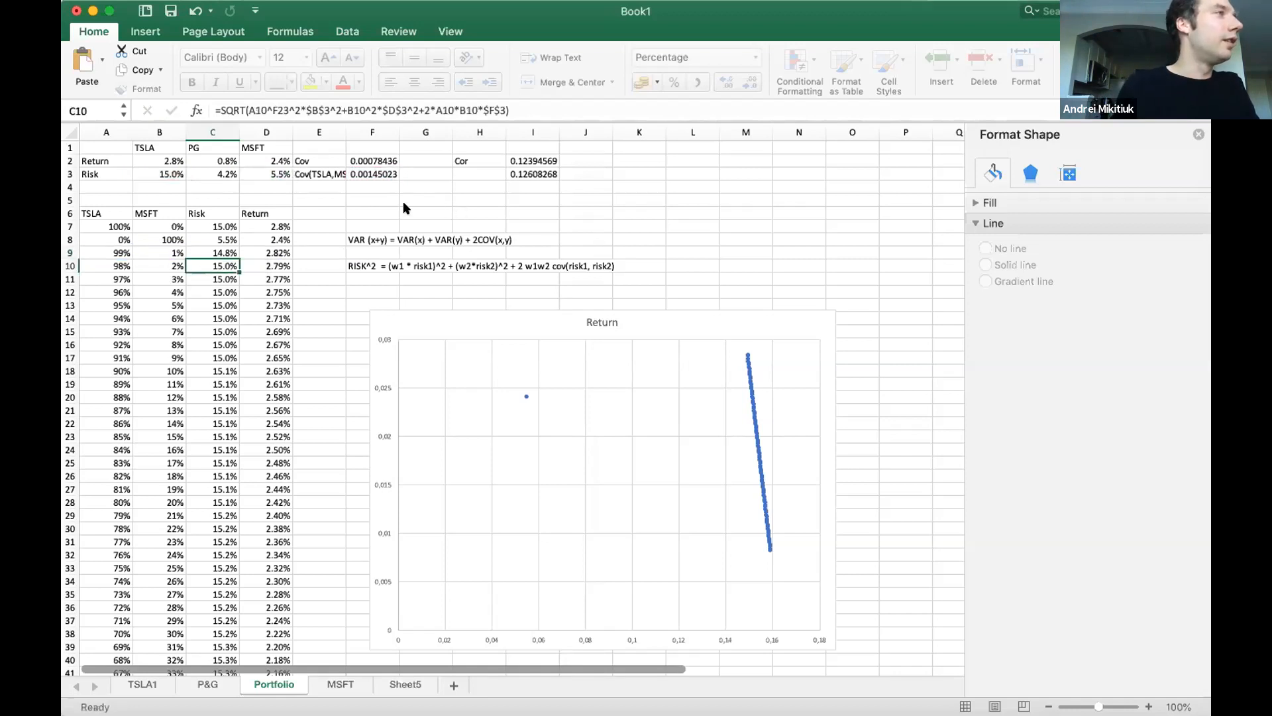
pyautogui.click(232, 252)
pyautogui.doubleClick(237, 257)
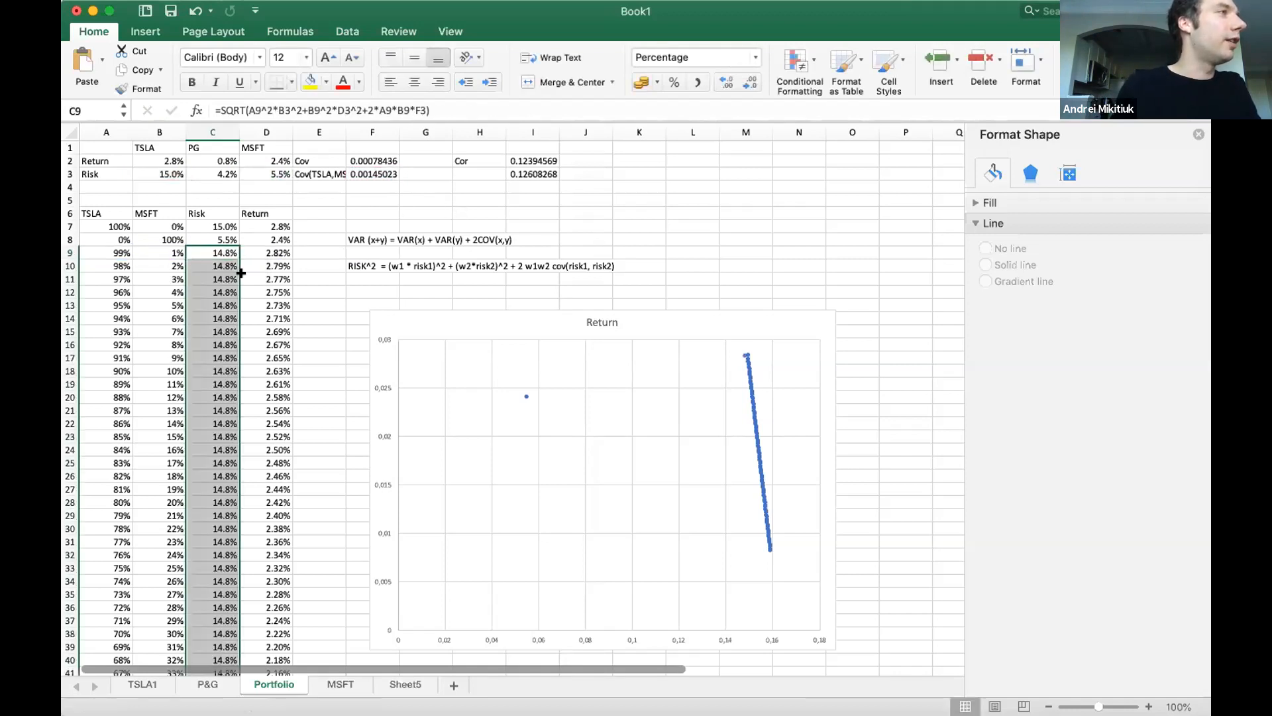
# Make F3, D3 and B3 absolute references in the C9 risk formula and fill it down the Risk column again.
pyautogui.doubleClick(225, 247)
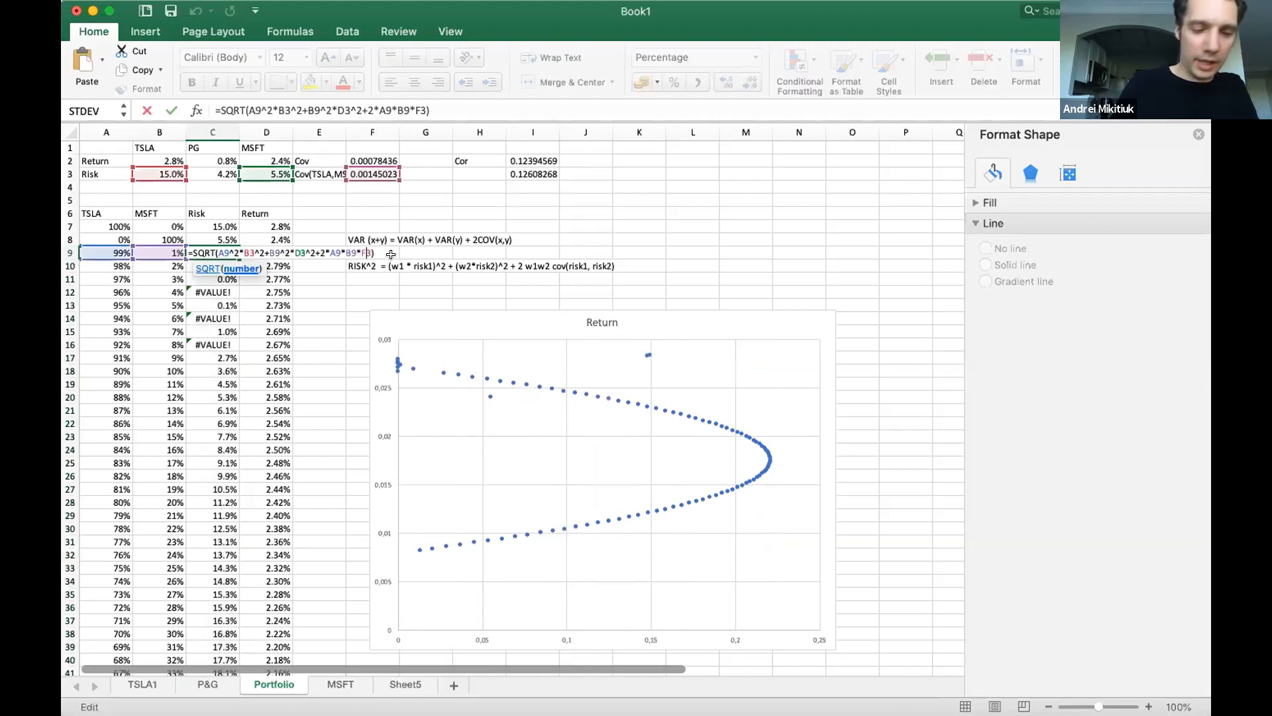
pyautogui.press('F4')
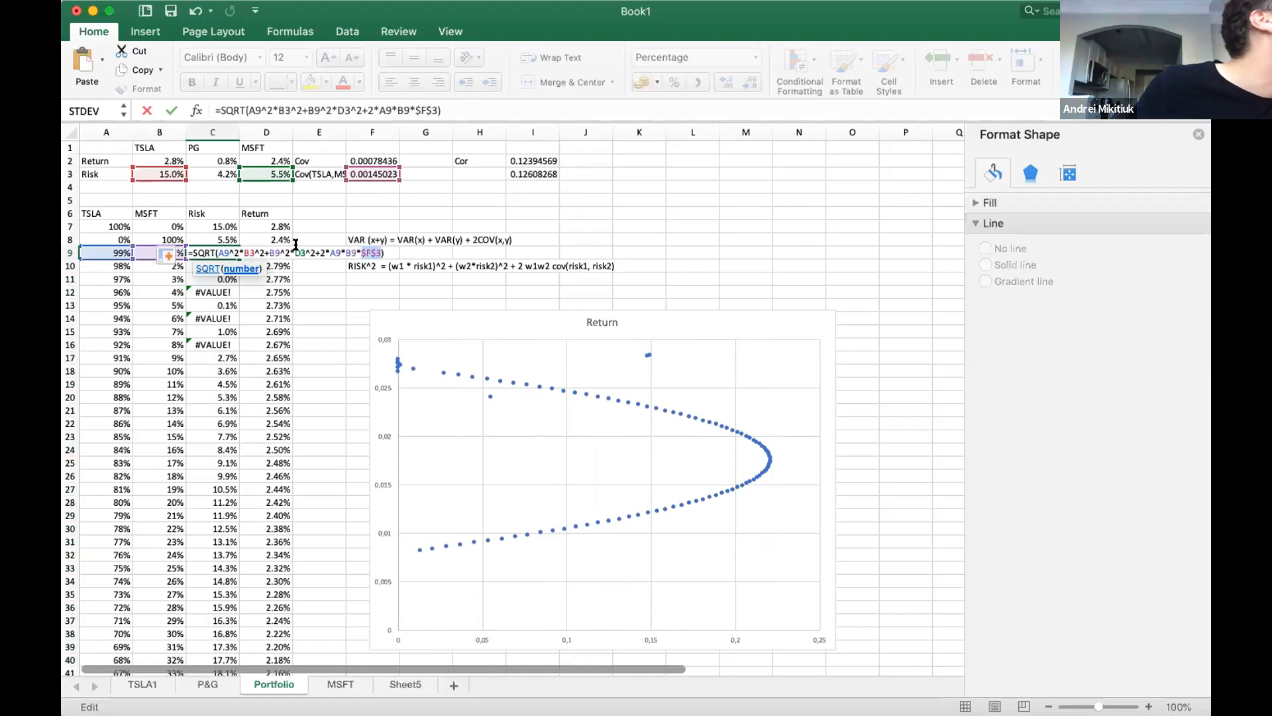
pyautogui.click(300, 248)
pyautogui.press('F4')
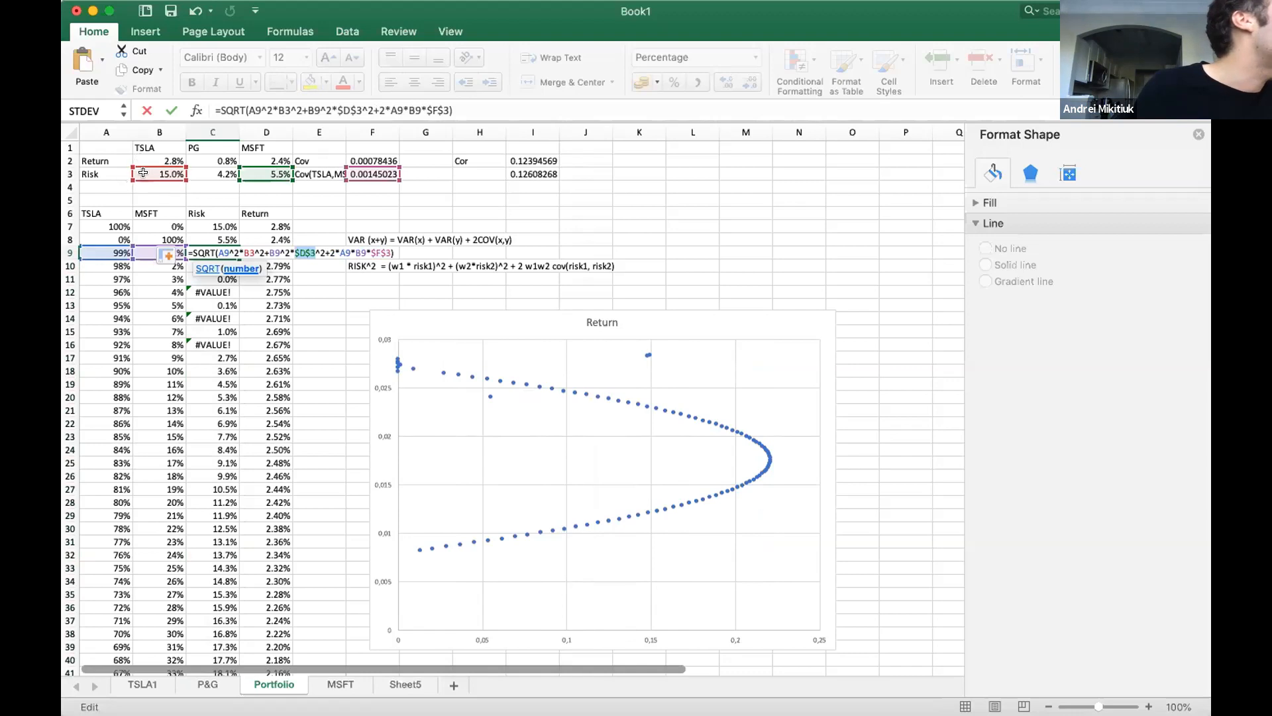
pyautogui.click(248, 252)
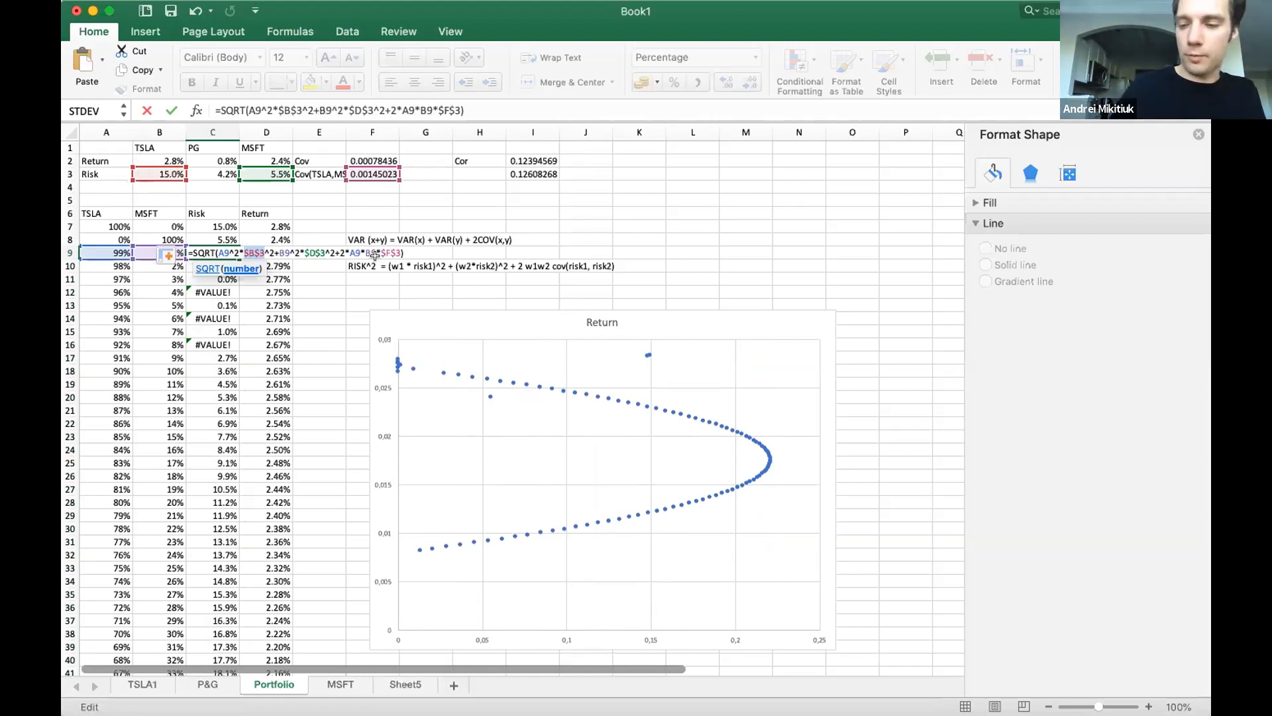
pyautogui.press('Return')
pyautogui.click(219, 253)
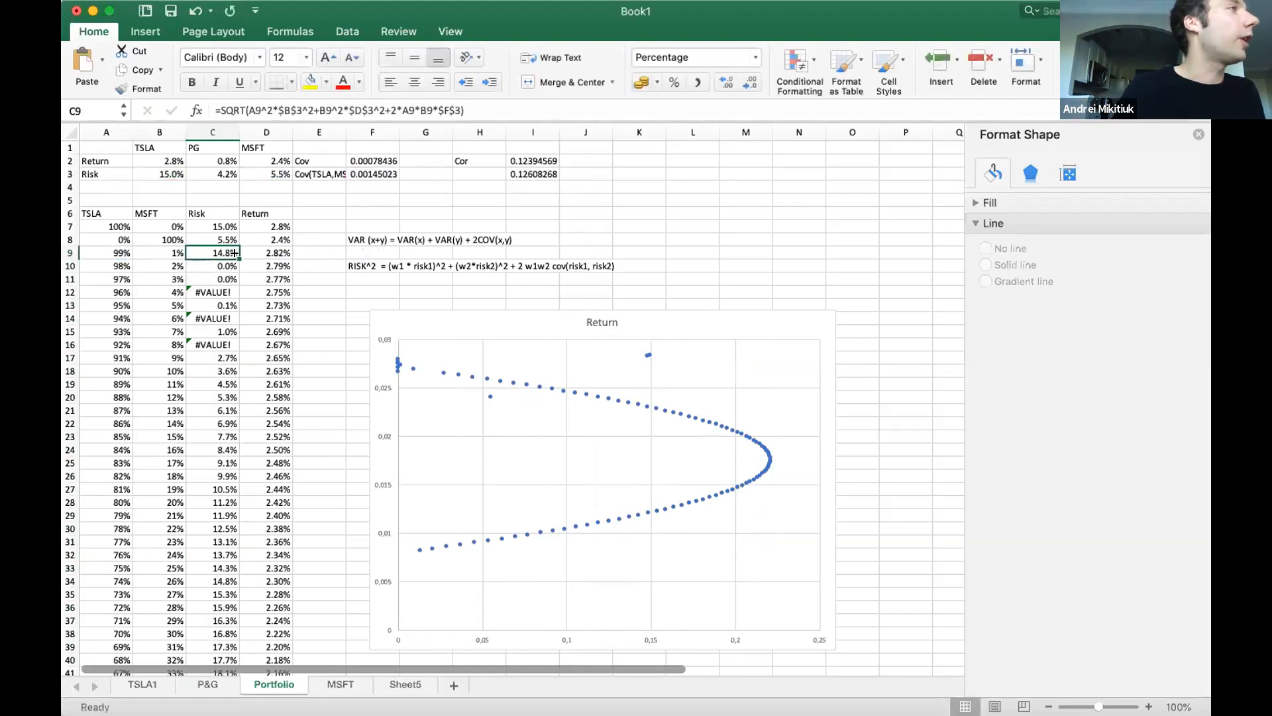
pyautogui.doubleClick(237, 257)
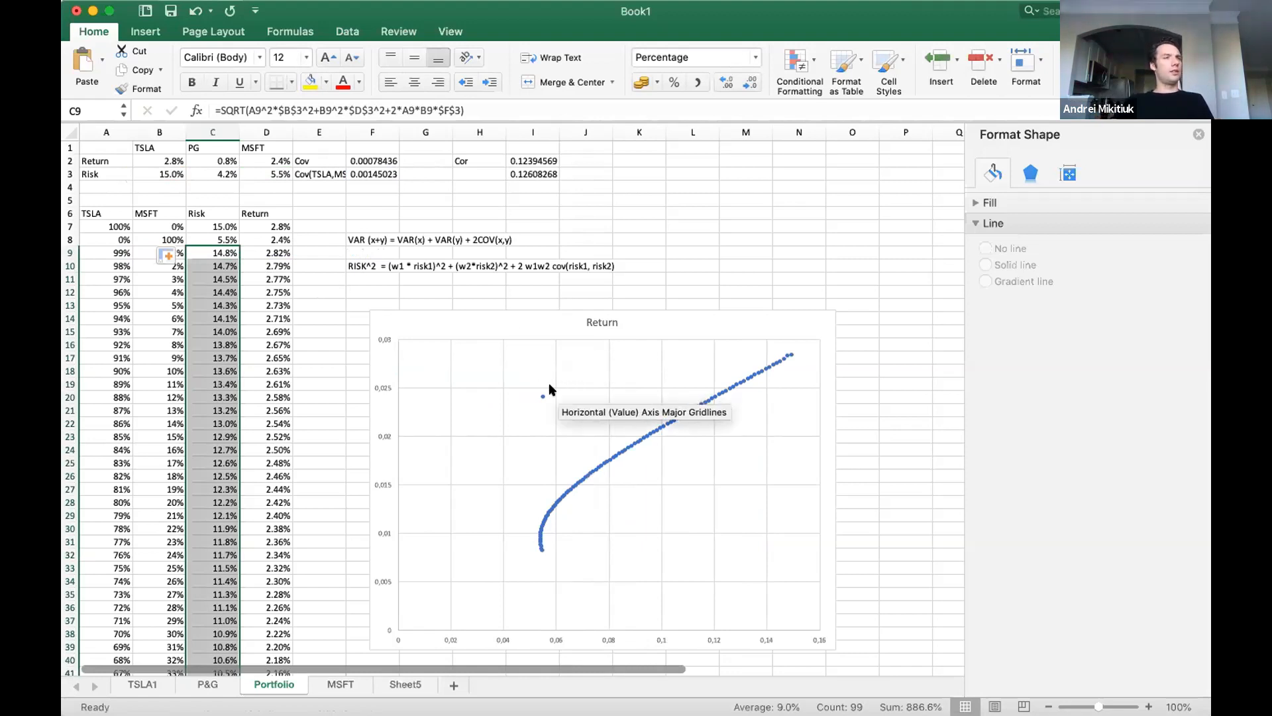
pyautogui.moveTo(216, 247); pyautogui.dragTo(251, 243)
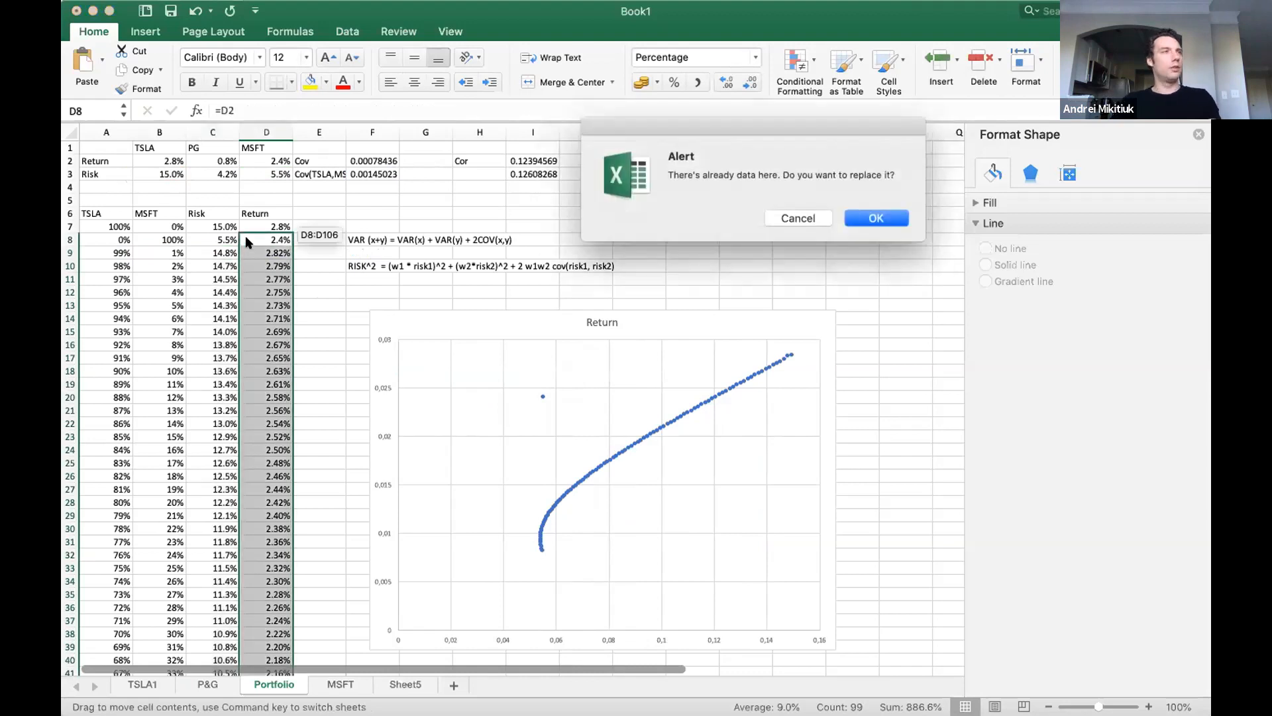
pyautogui.click(798, 218)
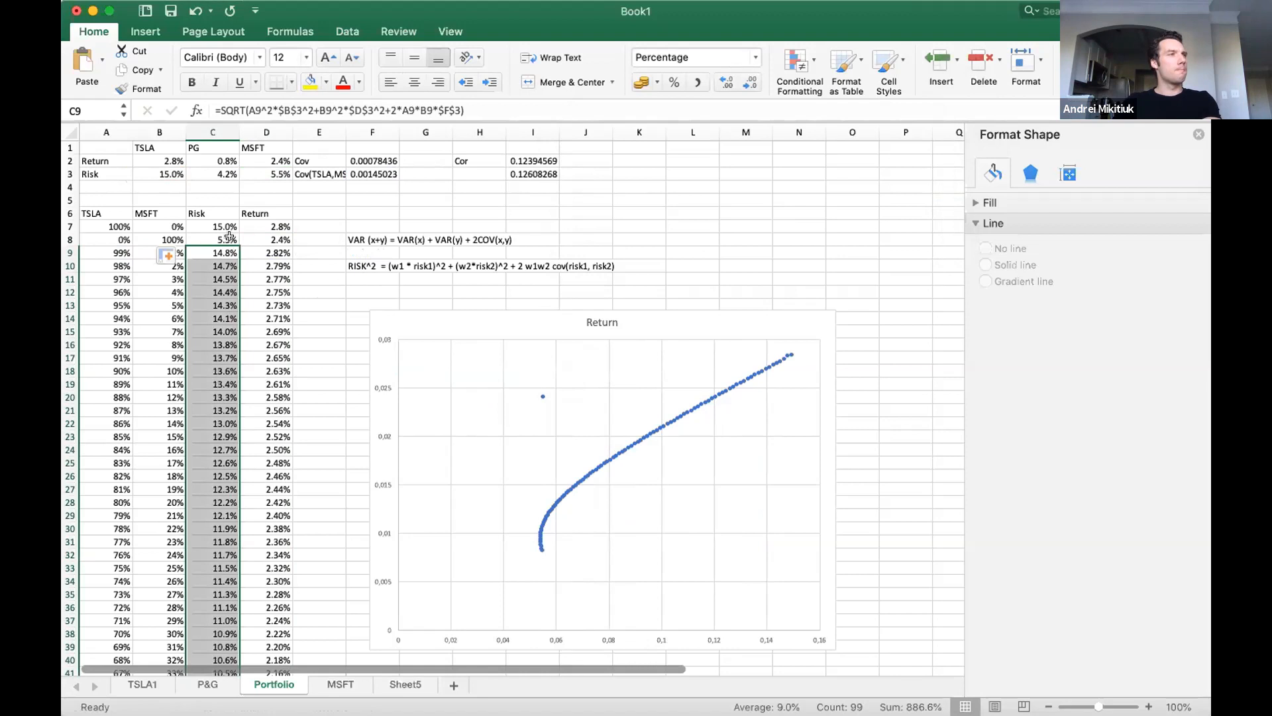
# Examine the Risk and Return columns down to their last rows and inspect the return formula in D9.
pyautogui.scroll(-20, 248, 372)
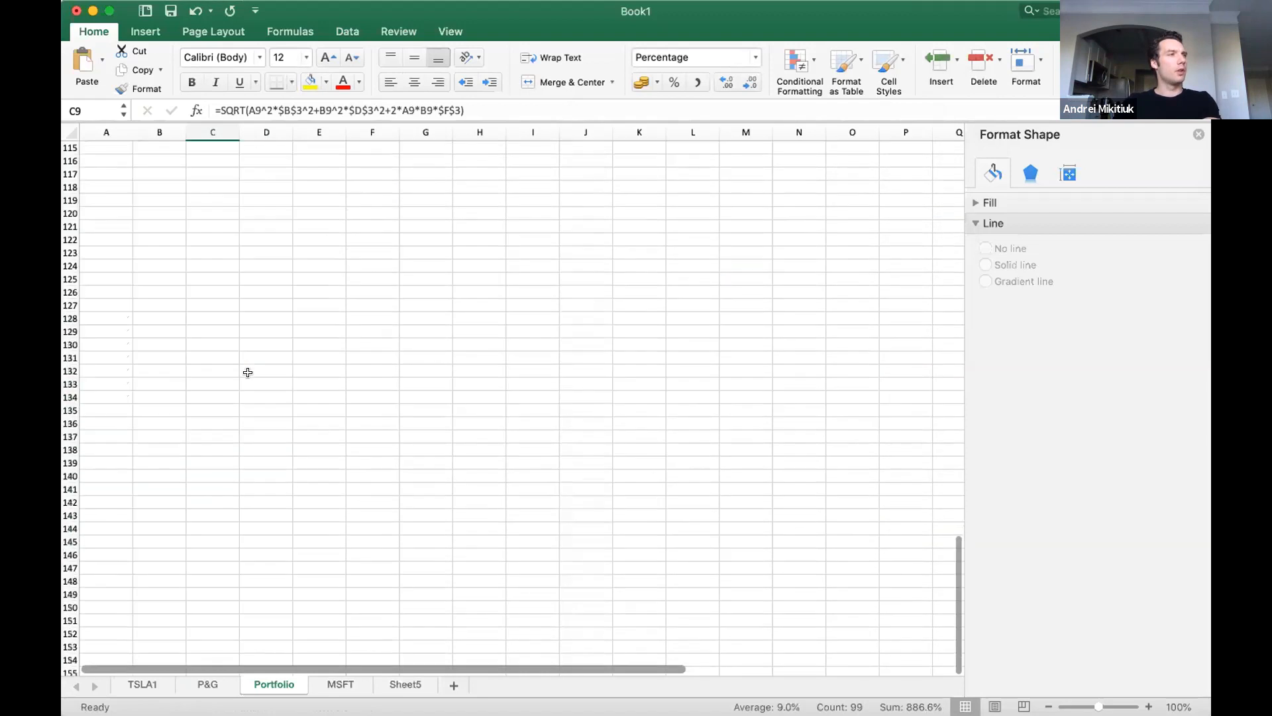
pyautogui.scroll(6, 248, 373)
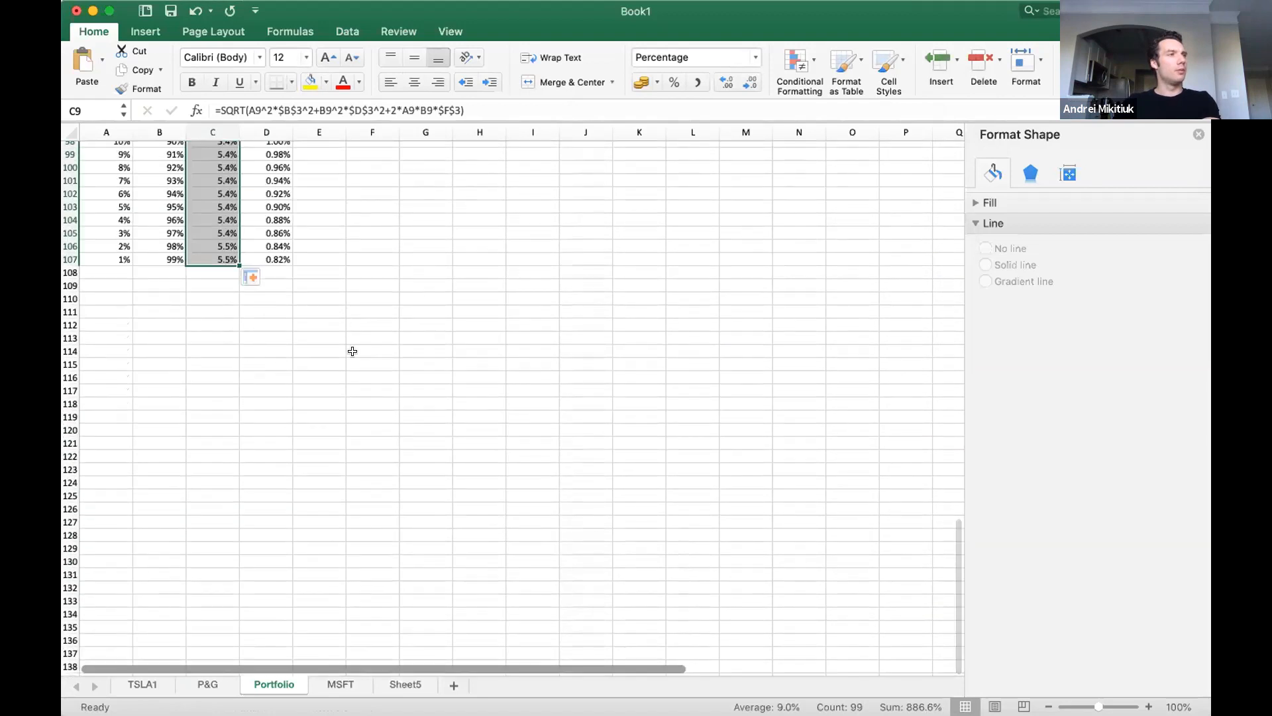
pyautogui.scroll(10, 351, 352)
pyautogui.scroll(12, 352, 351)
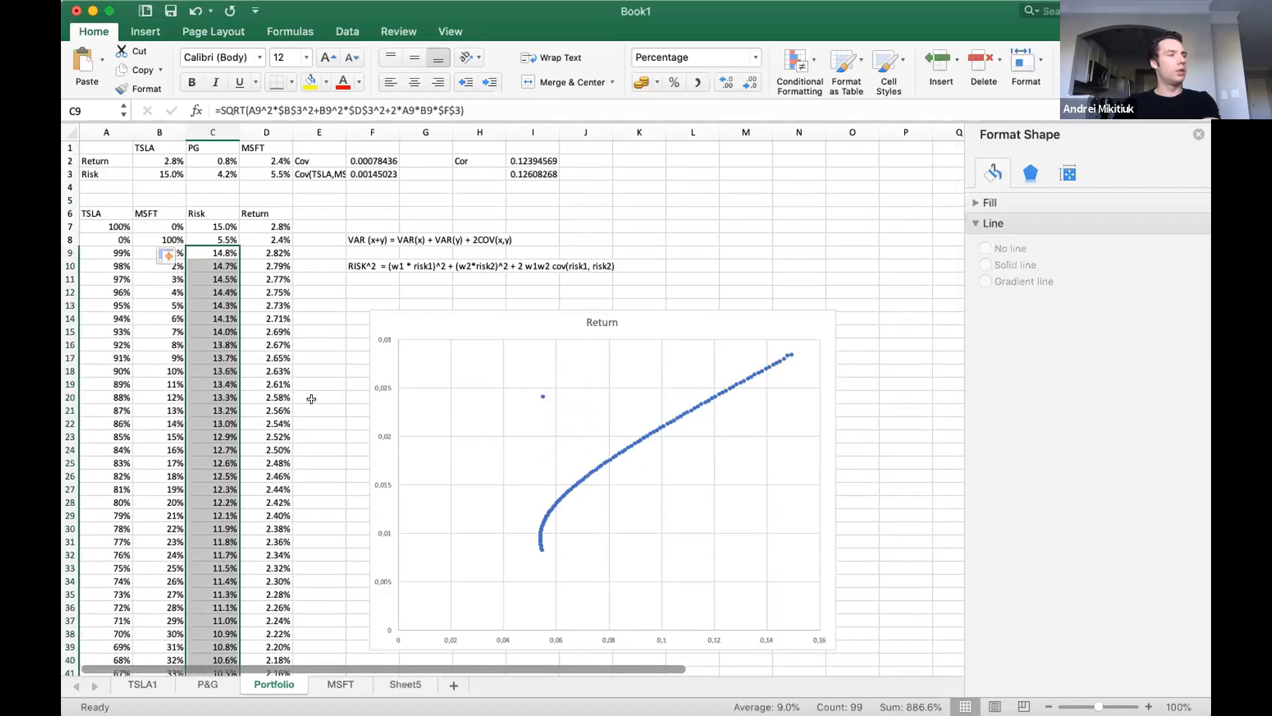
pyautogui.doubleClick(272, 252)
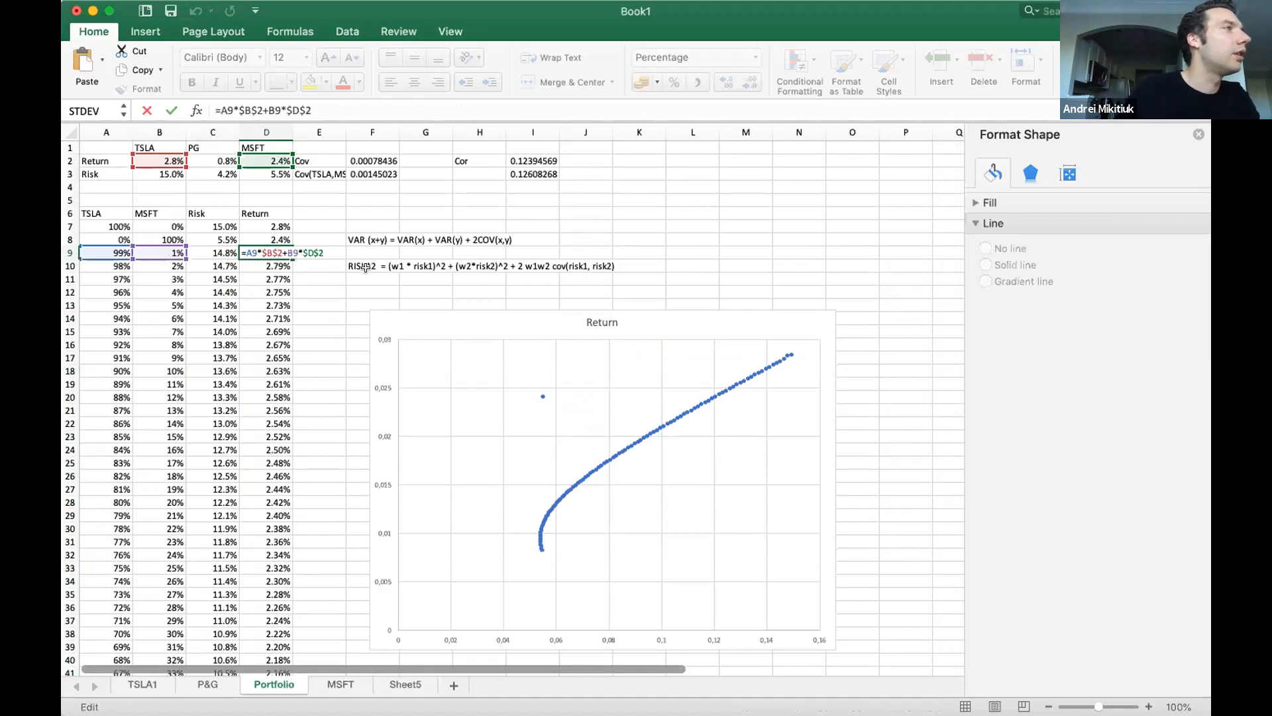
pyautogui.press('Return')
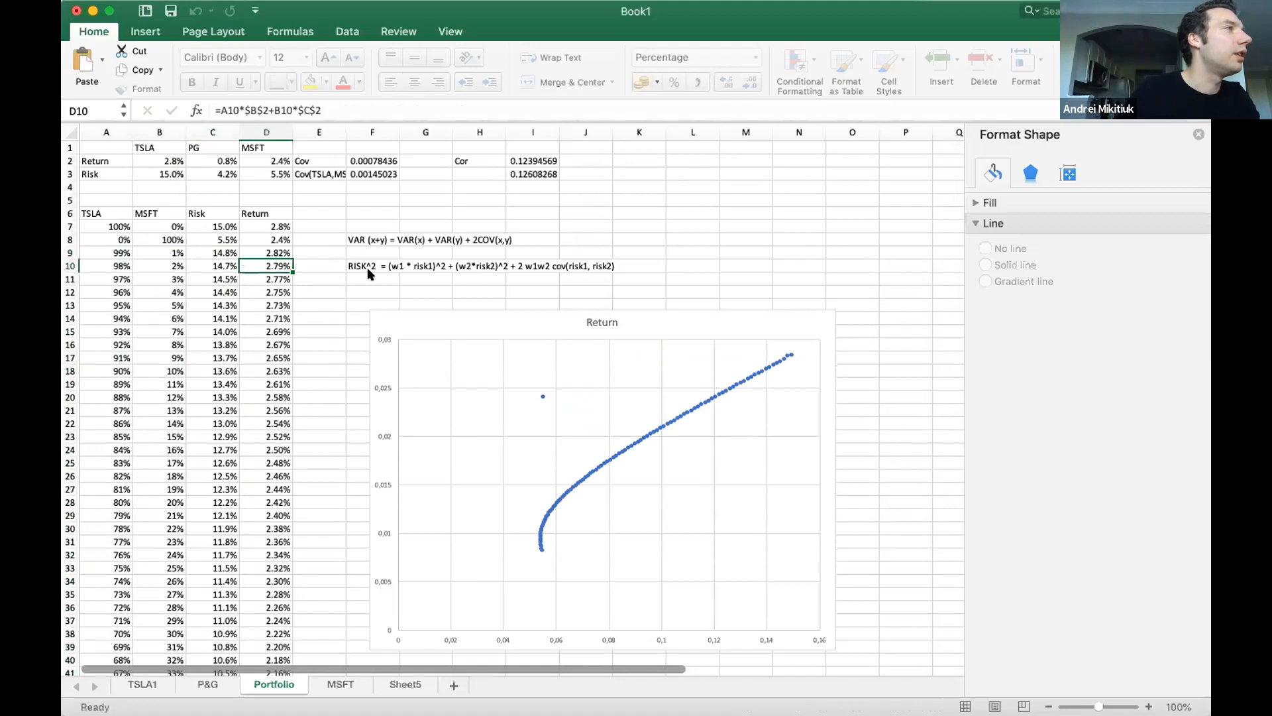
pyautogui.click(254, 251)
pyautogui.doubleClick(254, 251)
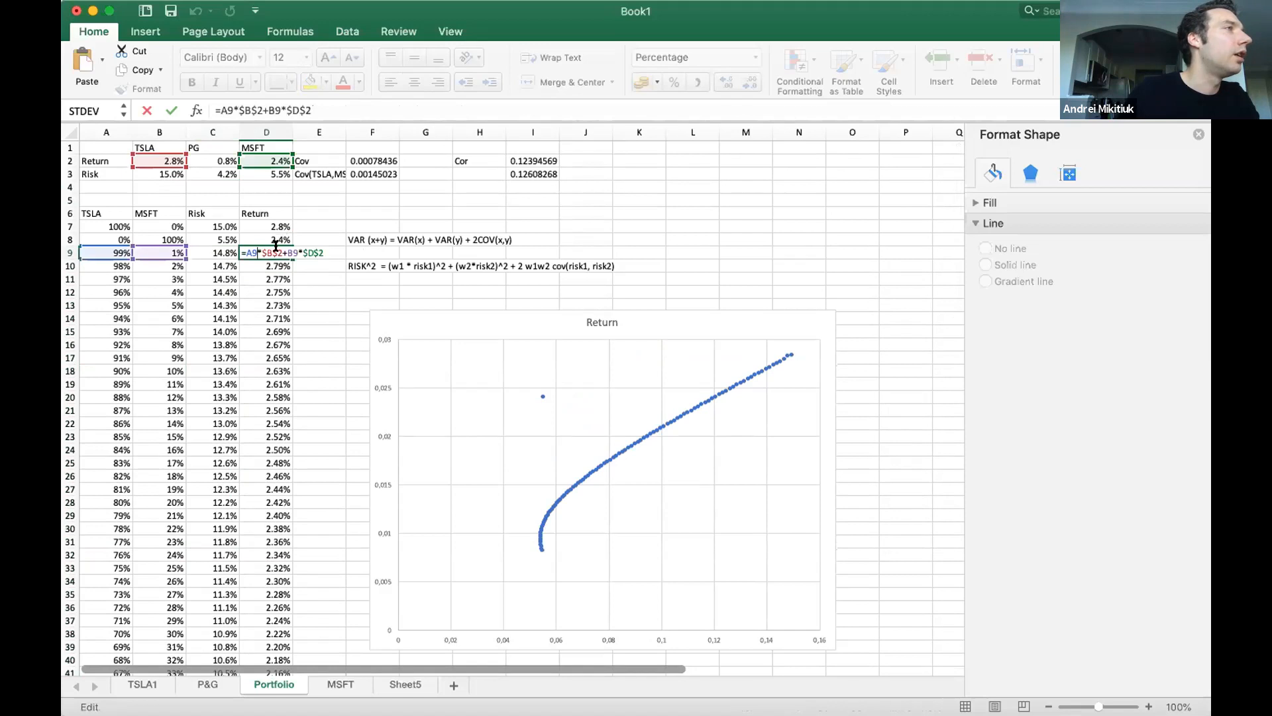
pyautogui.press('Escape')
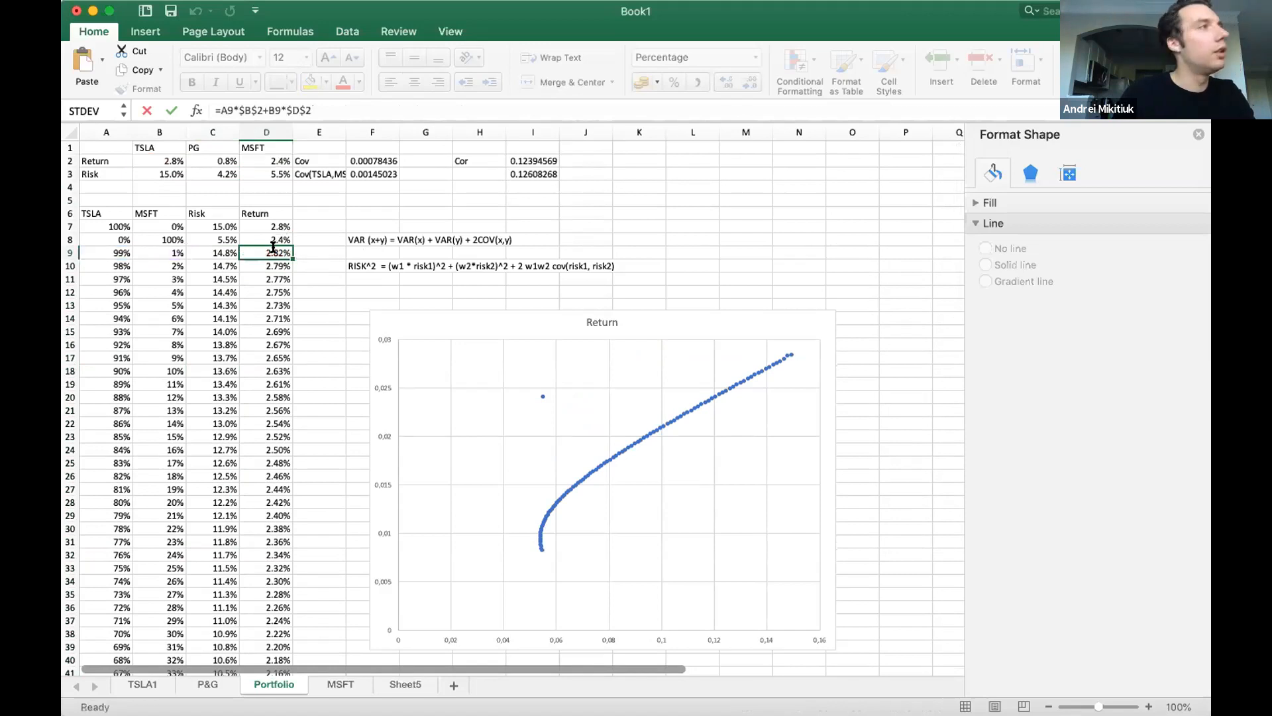
# Check the TSLA and MSFT returns in B2 and D2 and the contents of D7 in the Return column.
pyautogui.scroll(-10, 273, 325)
pyautogui.scroll(10, 273, 327)
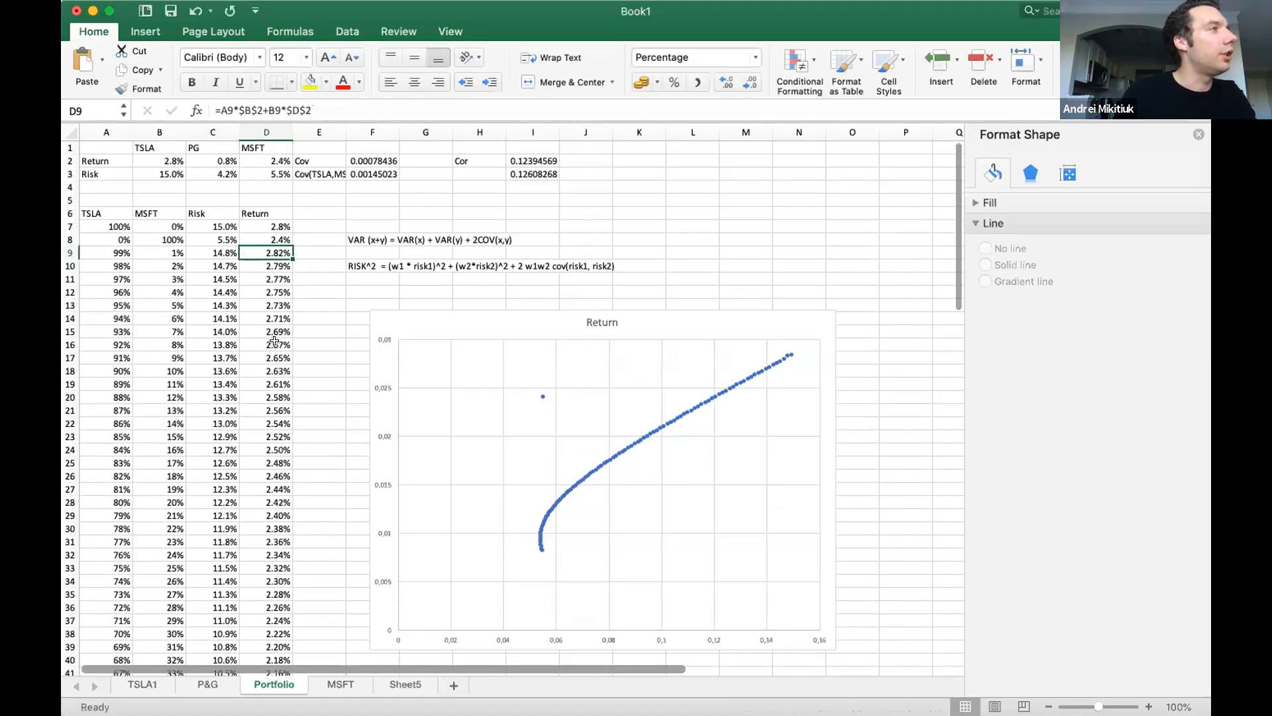
pyautogui.click(165, 161)
pyautogui.click(279, 160)
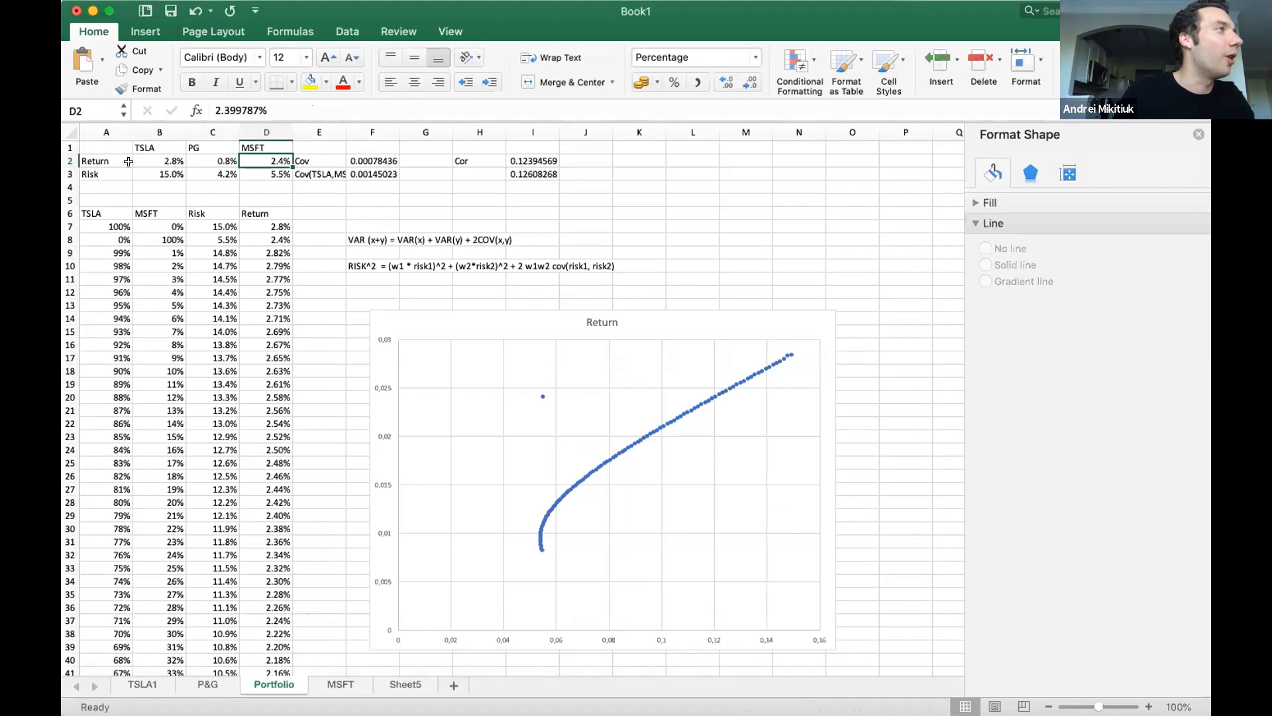
pyautogui.click(263, 224)
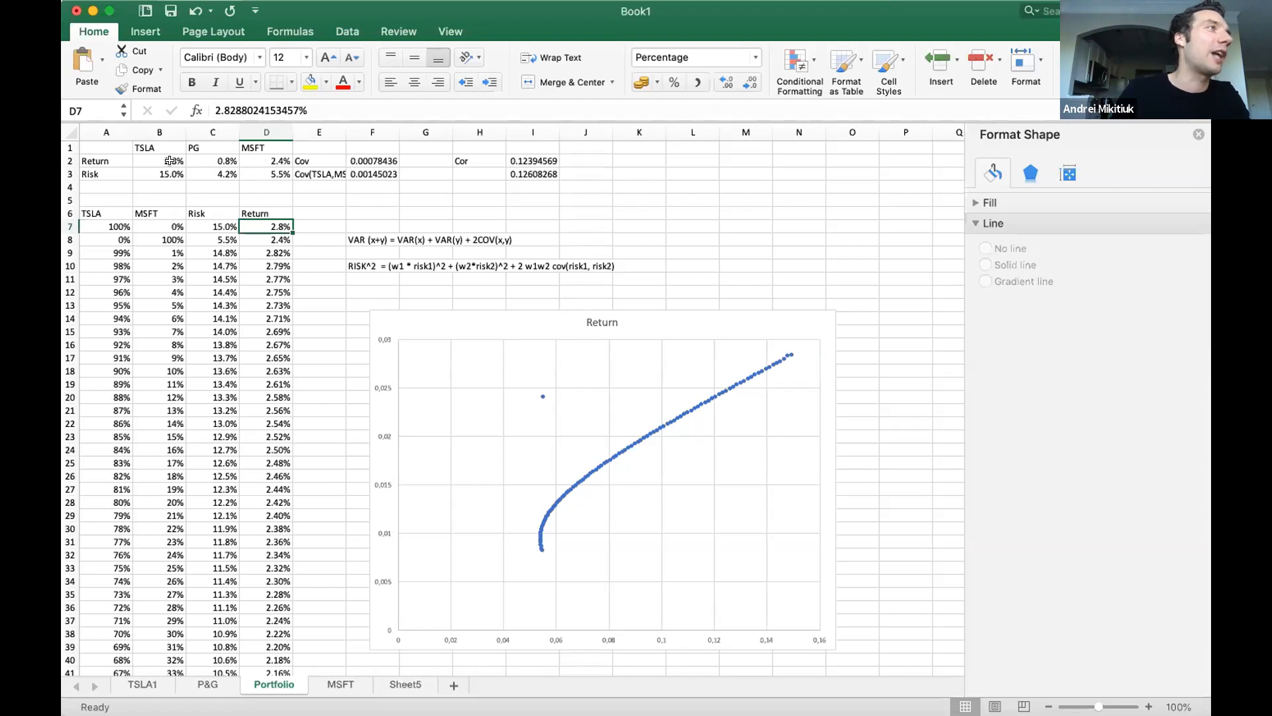
pyautogui.doubleClick(260, 225)
pyautogui.press('Escape')
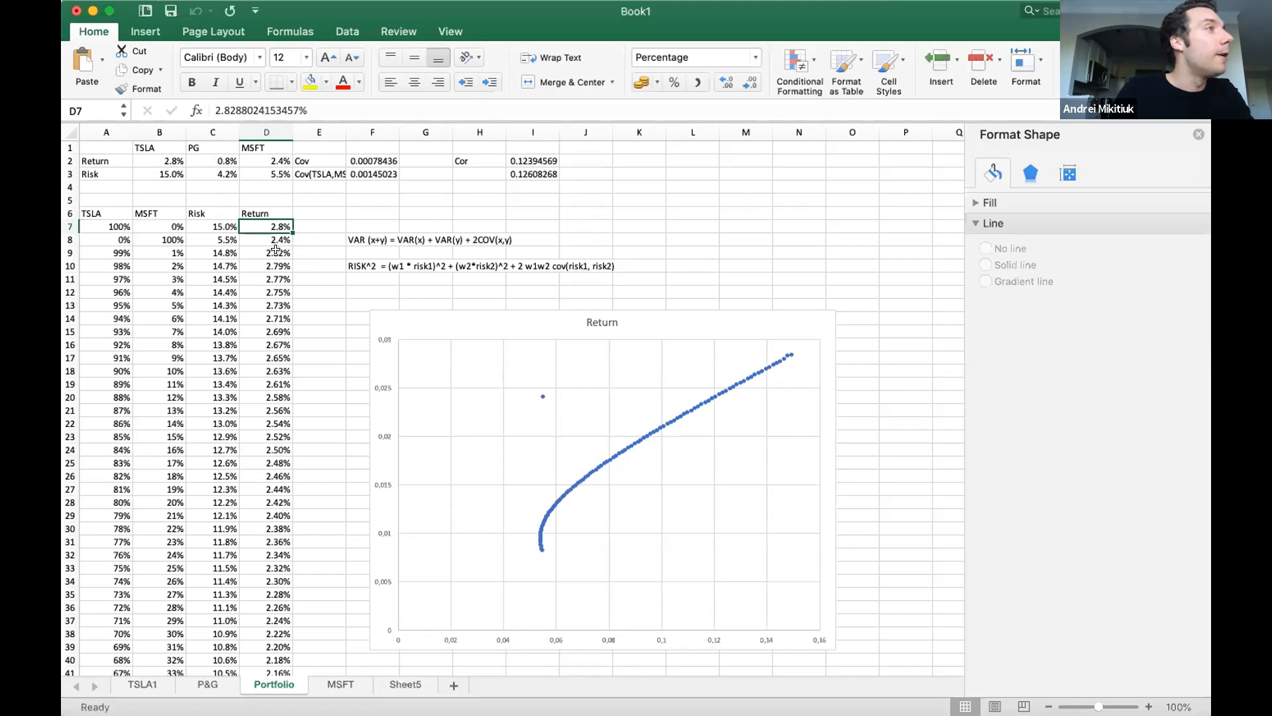
# Fill the D9 return formula =A9*$B$2+B9*$D$2 down the Return column and inspect the updated chart curve.
pyautogui.doubleClick(273, 252)
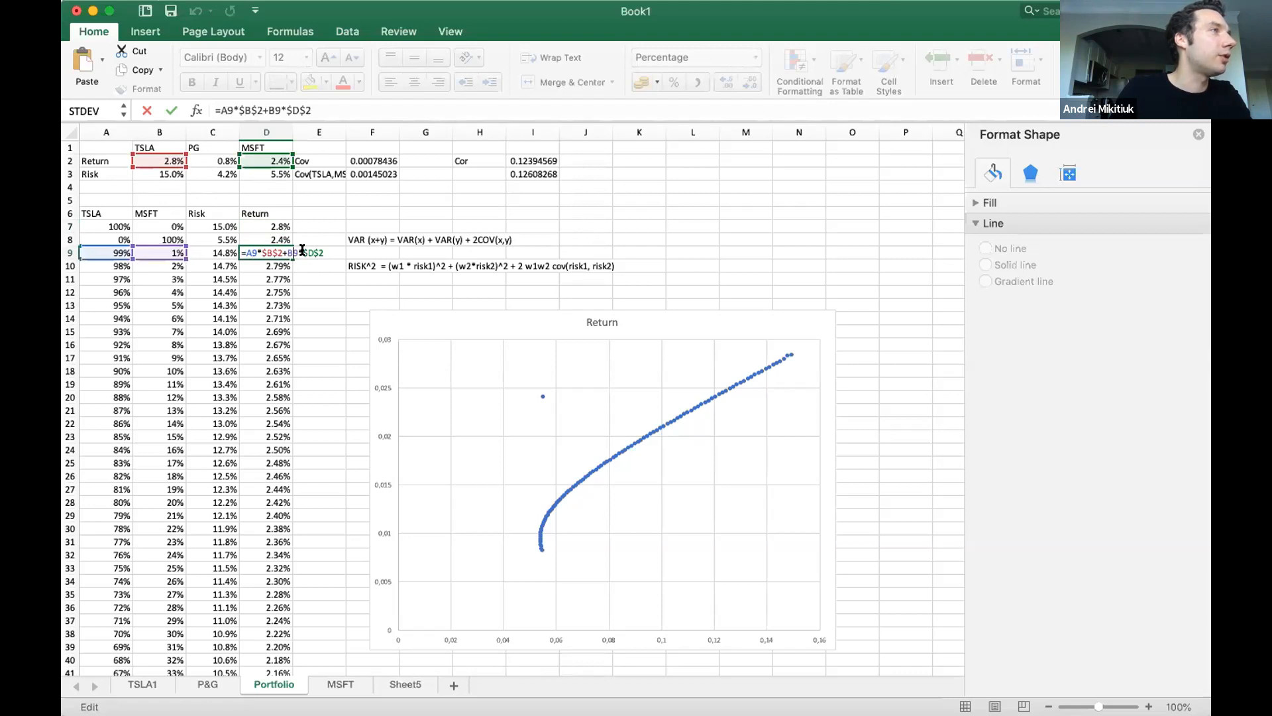
pyautogui.press('Escape')
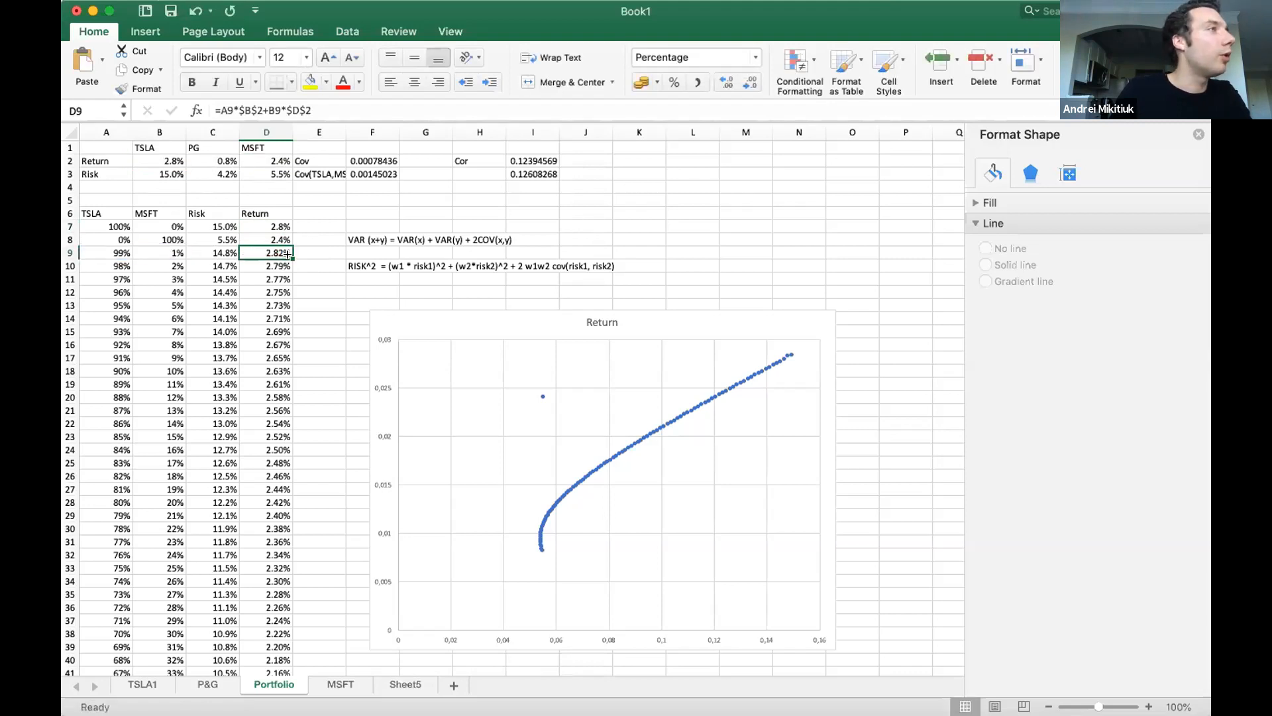
pyautogui.doubleClick(288, 254)
pyautogui.scroll(-5, 287, 395)
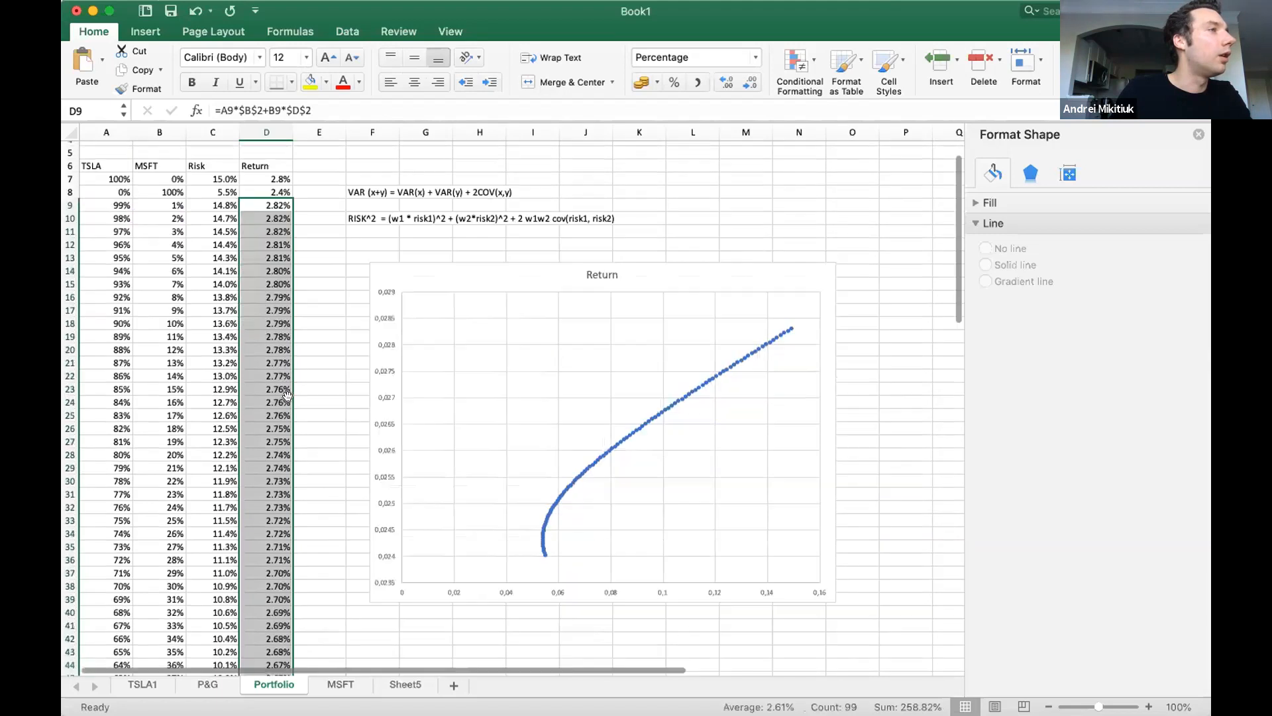
pyautogui.scroll(5, 287, 396)
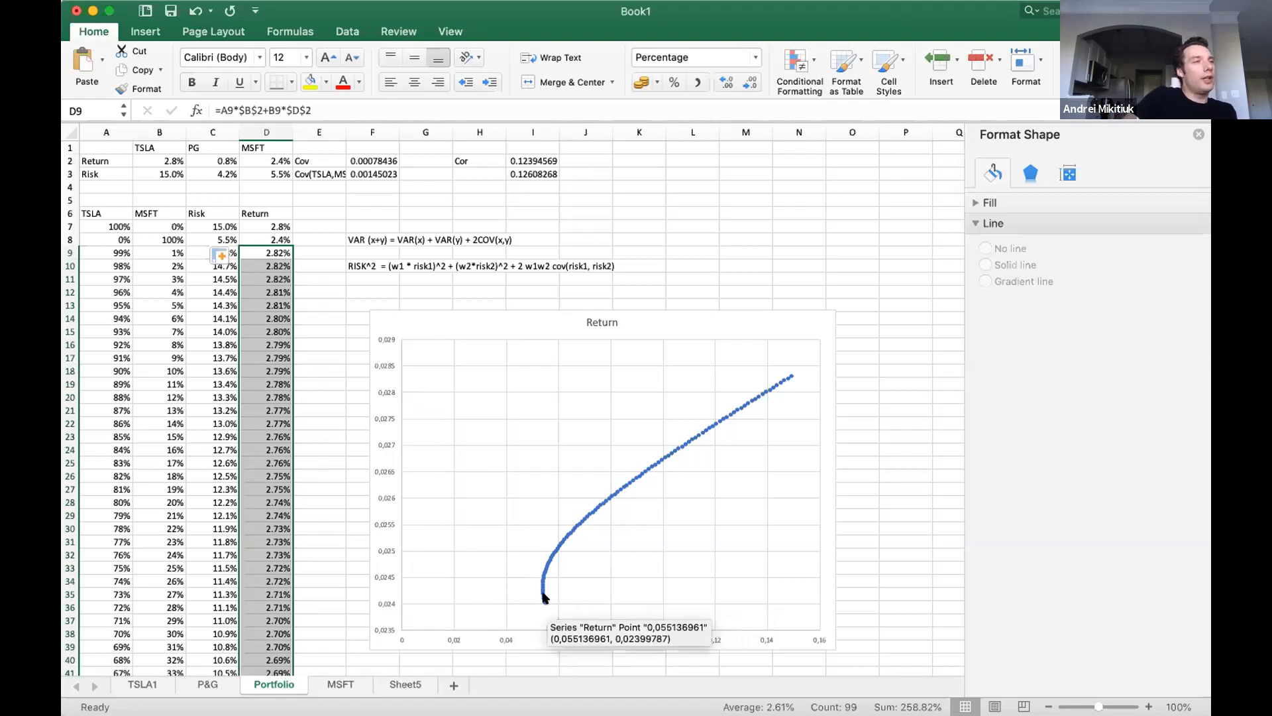
pyautogui.moveTo(543, 551)
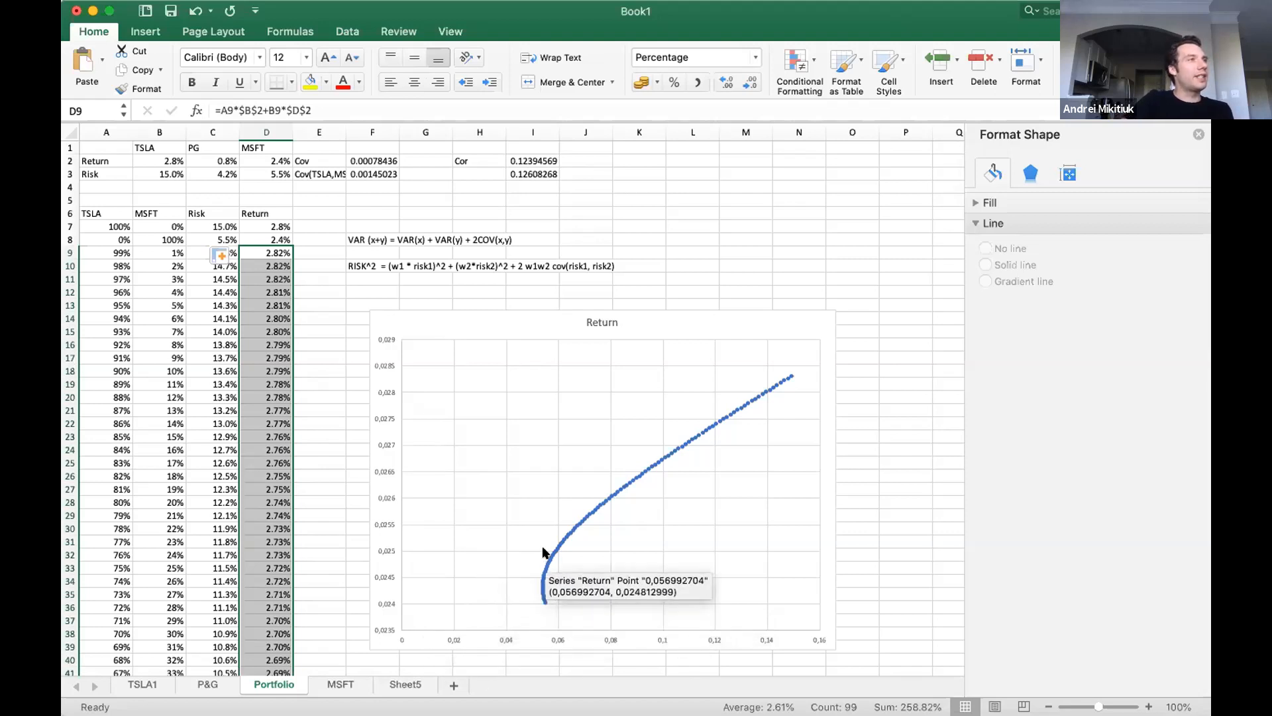
# Multiply the TSLA/MSFT covariance formula in F3 by 3.
pyautogui.click(375, 172)
pyautogui.click(451, 111)
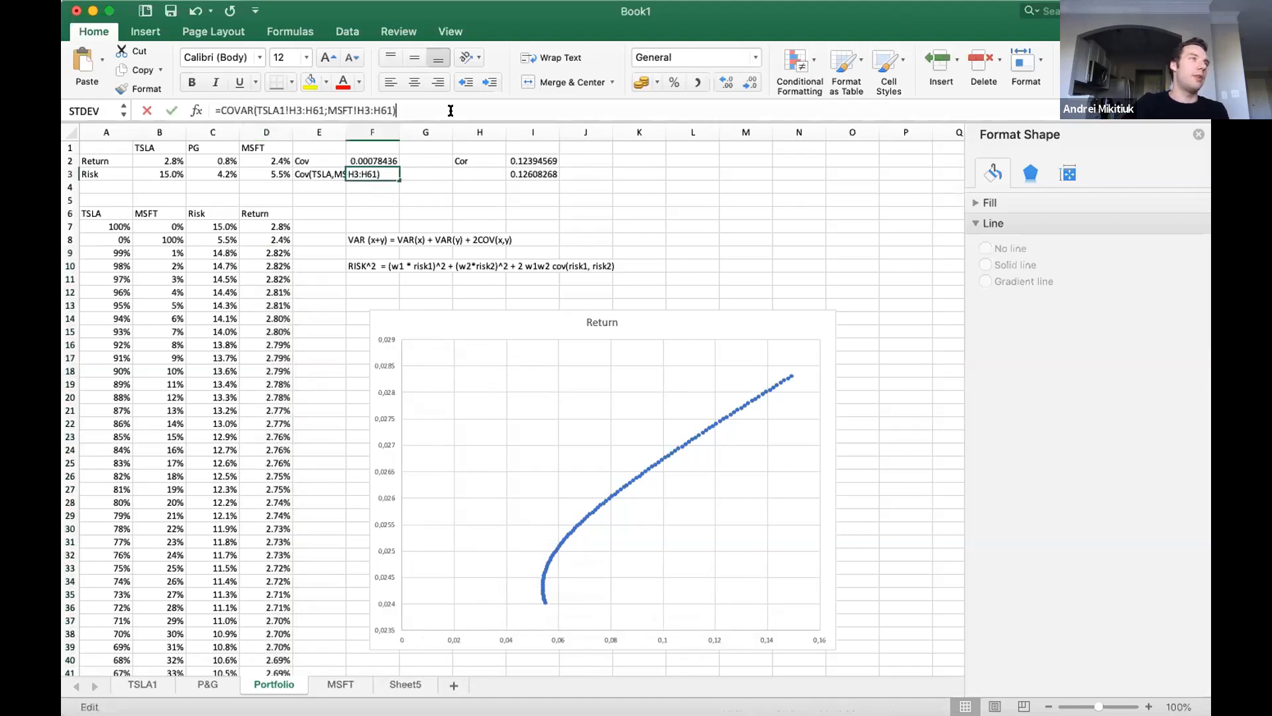
pyautogui.write('*risk2')
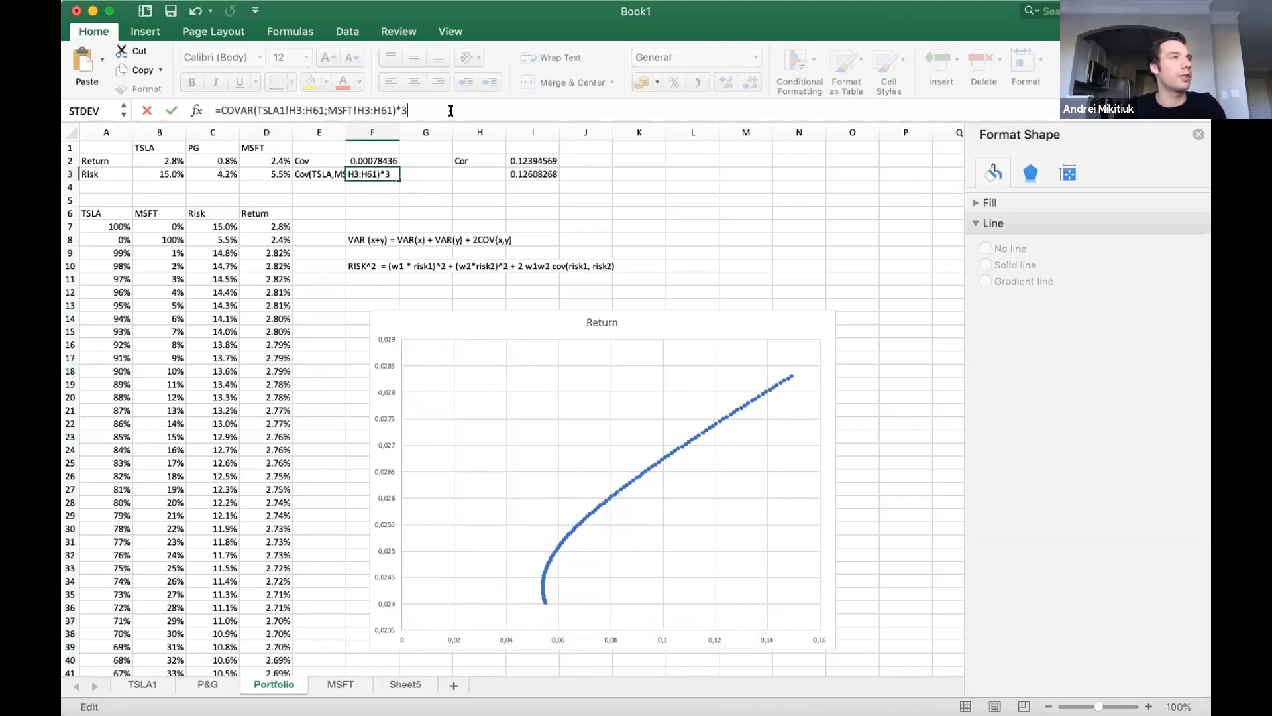
pyautogui.press('Return')
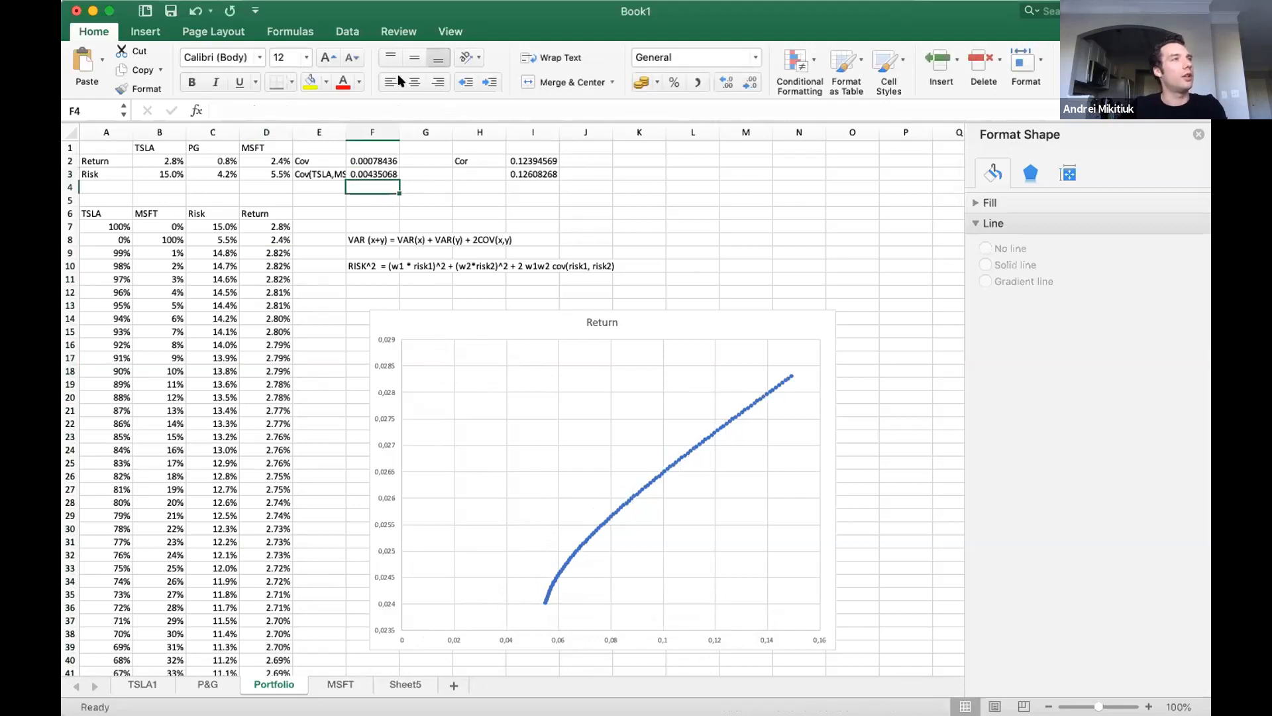
# Change the TSLA/MSFT covariance formula in F3 to divide by 3 instead of multiplying by 3.
pyautogui.click(381, 171)
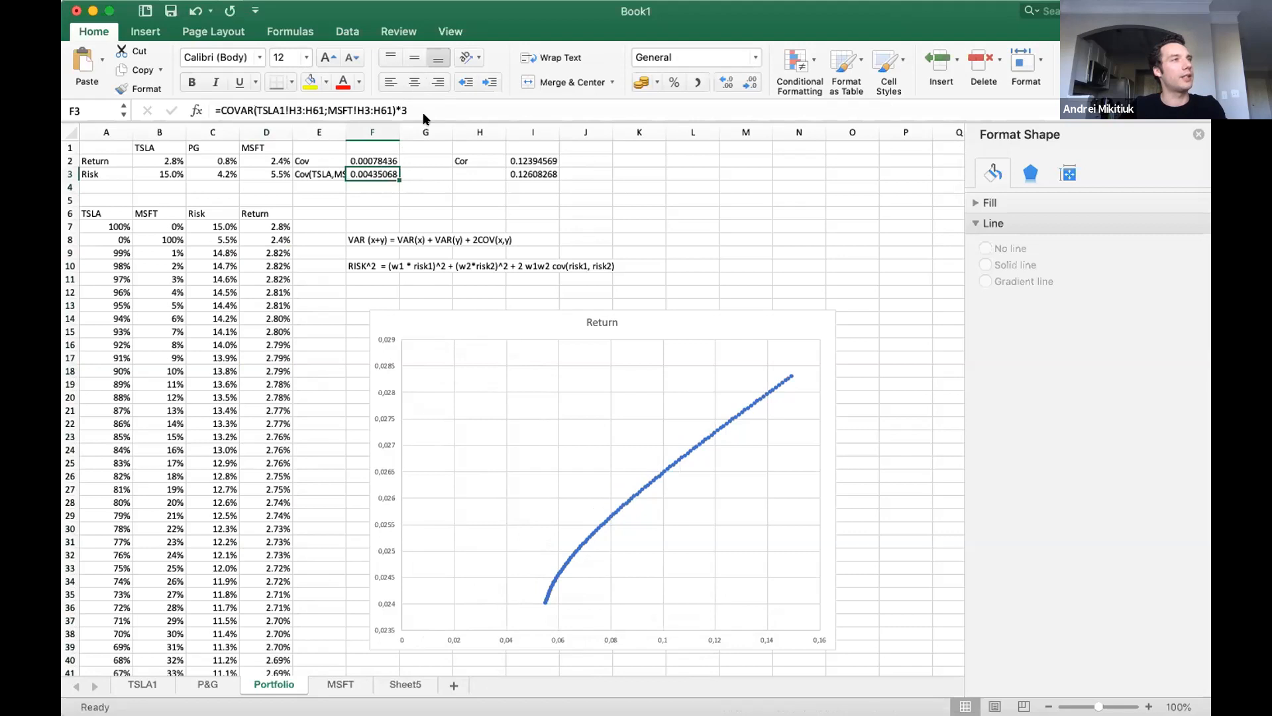
pyautogui.click(431, 111)
pyautogui.press('BackSpace')
pyautogui.press('BackSpace')
pyautogui.write('/3')
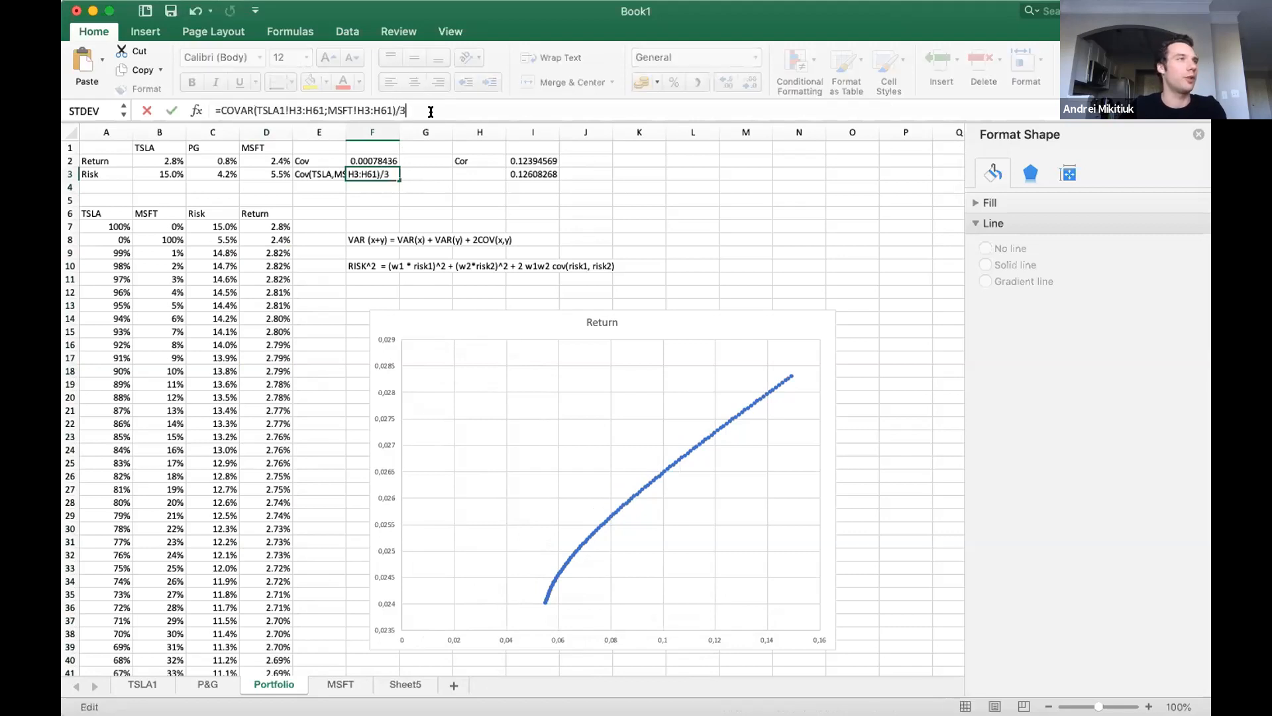
pyautogui.press('Return')
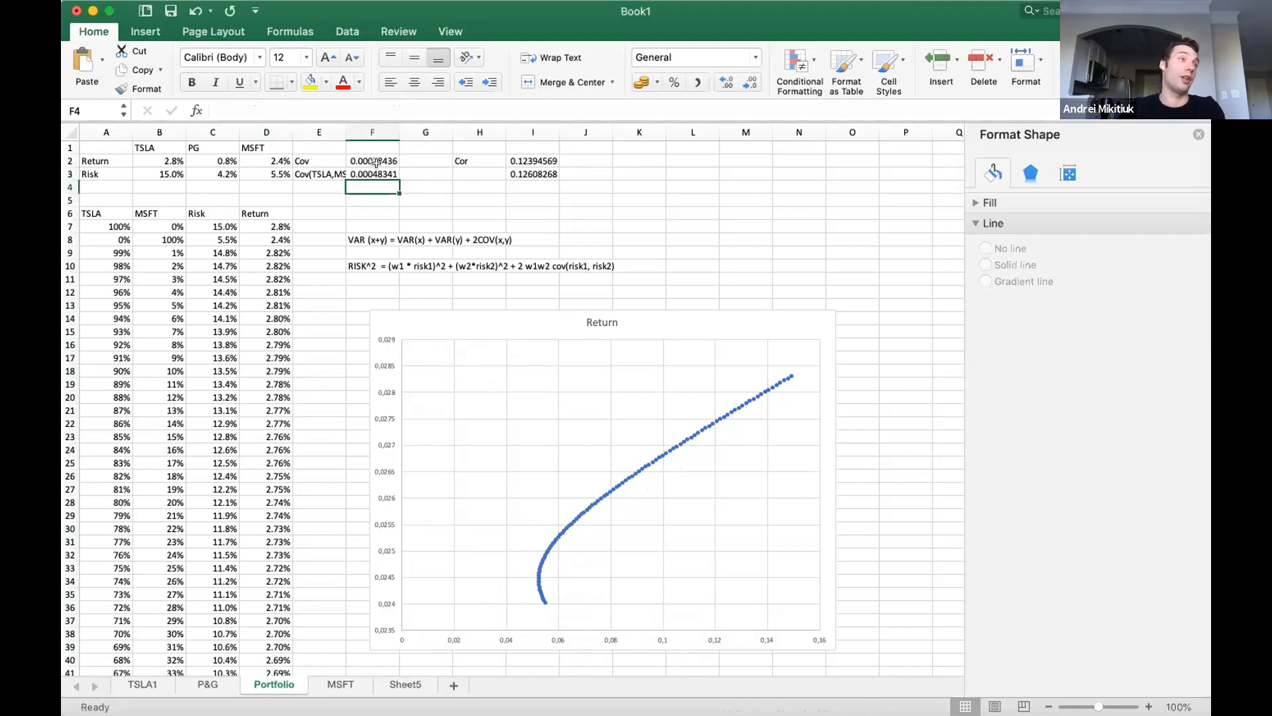
# Change the divisor in the F3 covariance formula to 5 and inspect the chart curve.
pyautogui.press('Up')
pyautogui.click(420, 108)
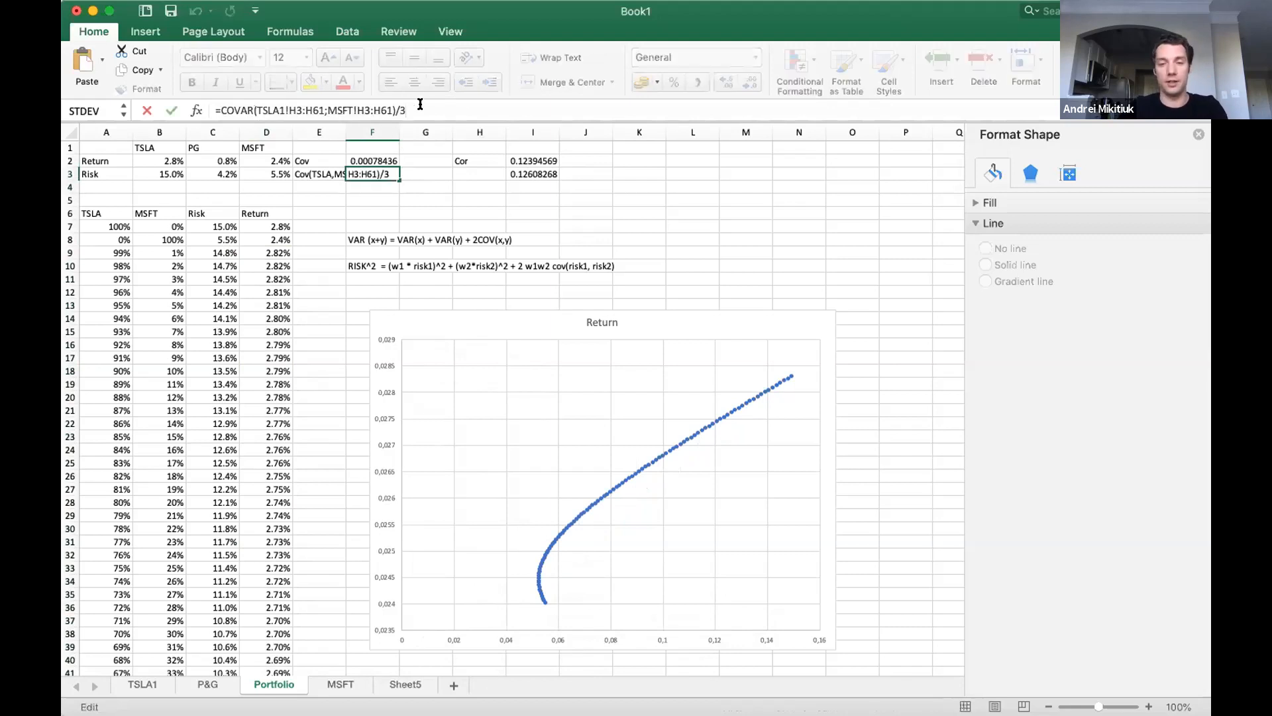
pyautogui.press('Return')
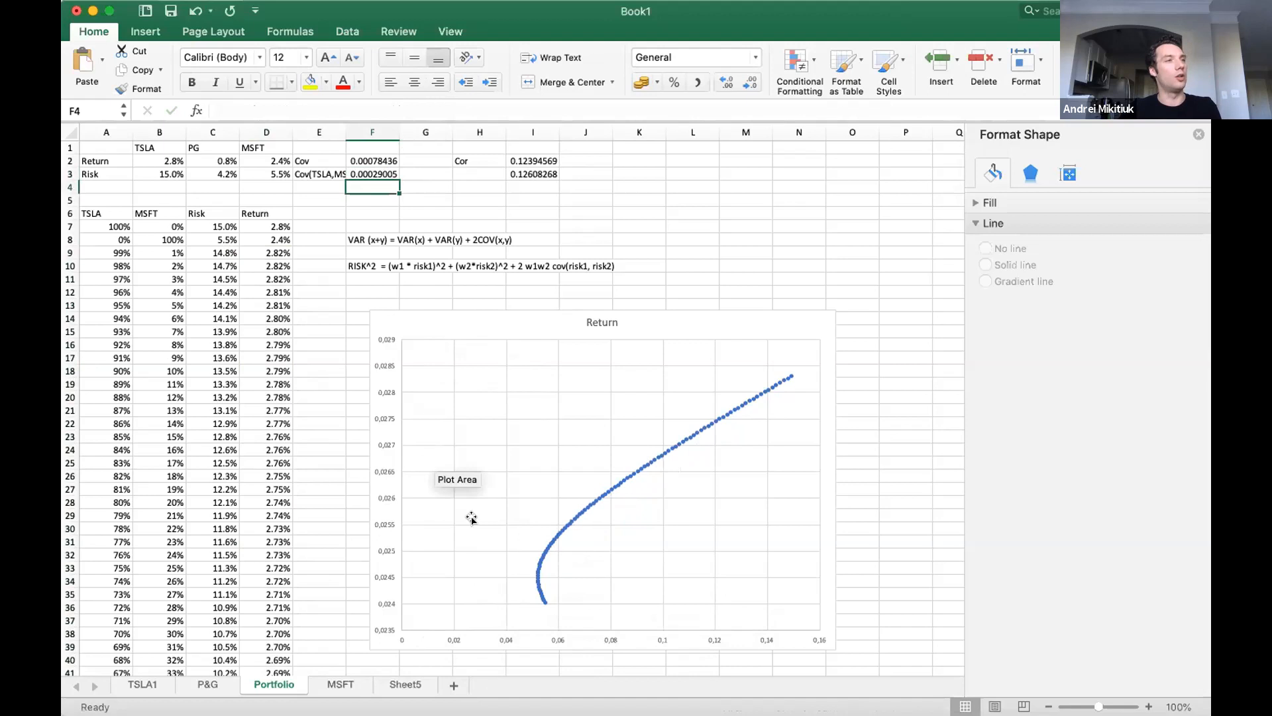
pyautogui.scroll(-1, 522, 573)
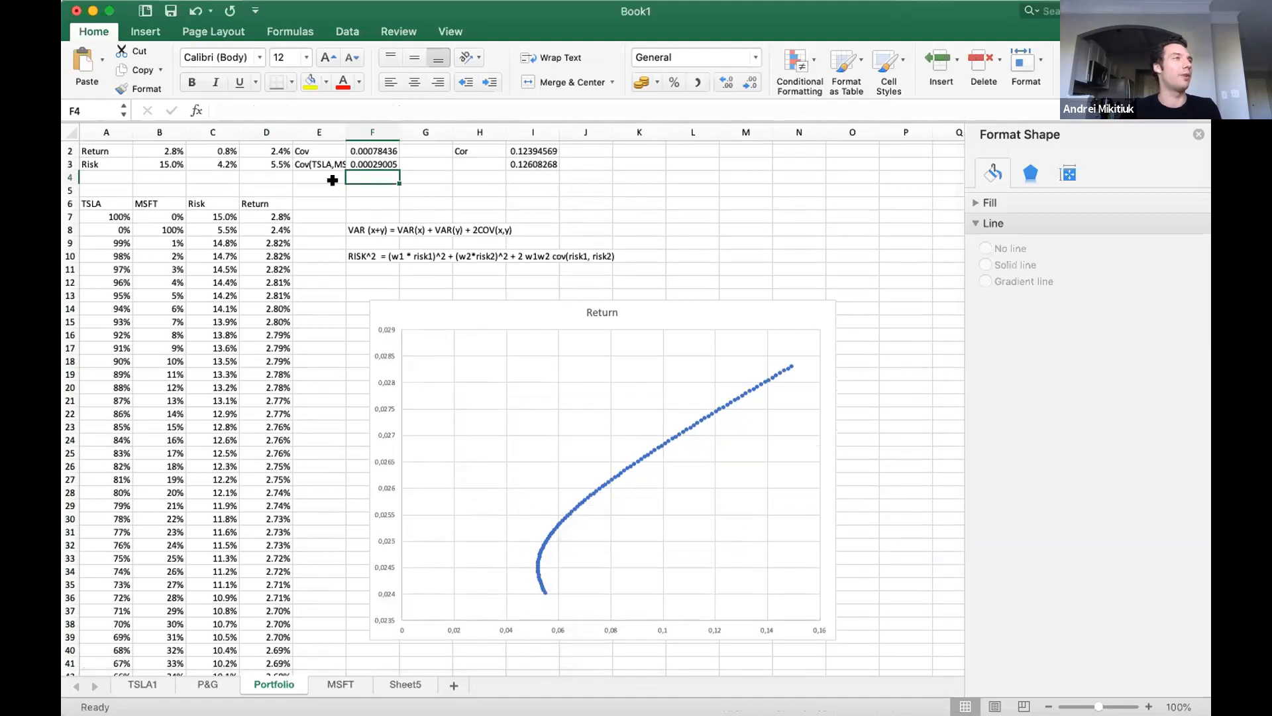
# Remove the divisor from F3, leaving the covariance formula as =COVAR(TSLA1!H3:H61;MSFT!H3:H61).
pyautogui.click(367, 159)
pyautogui.click(471, 106)
pyautogui.write('/5')
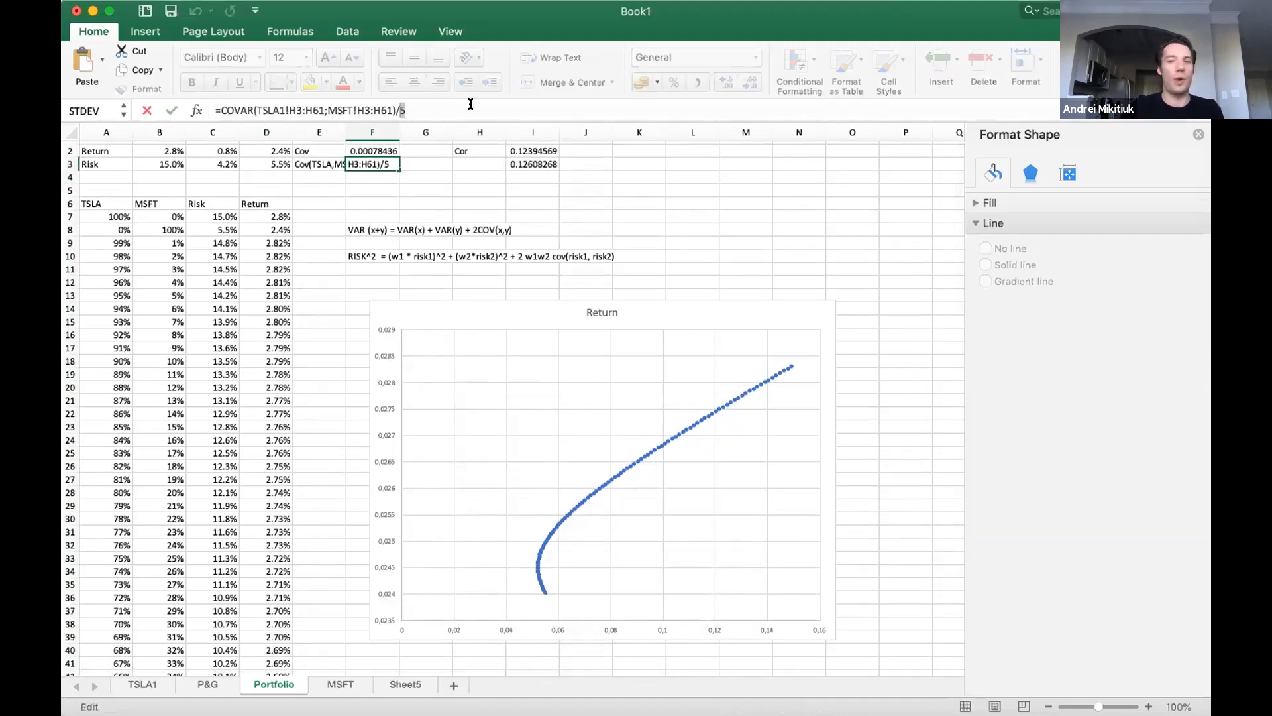
pyautogui.press('Return')
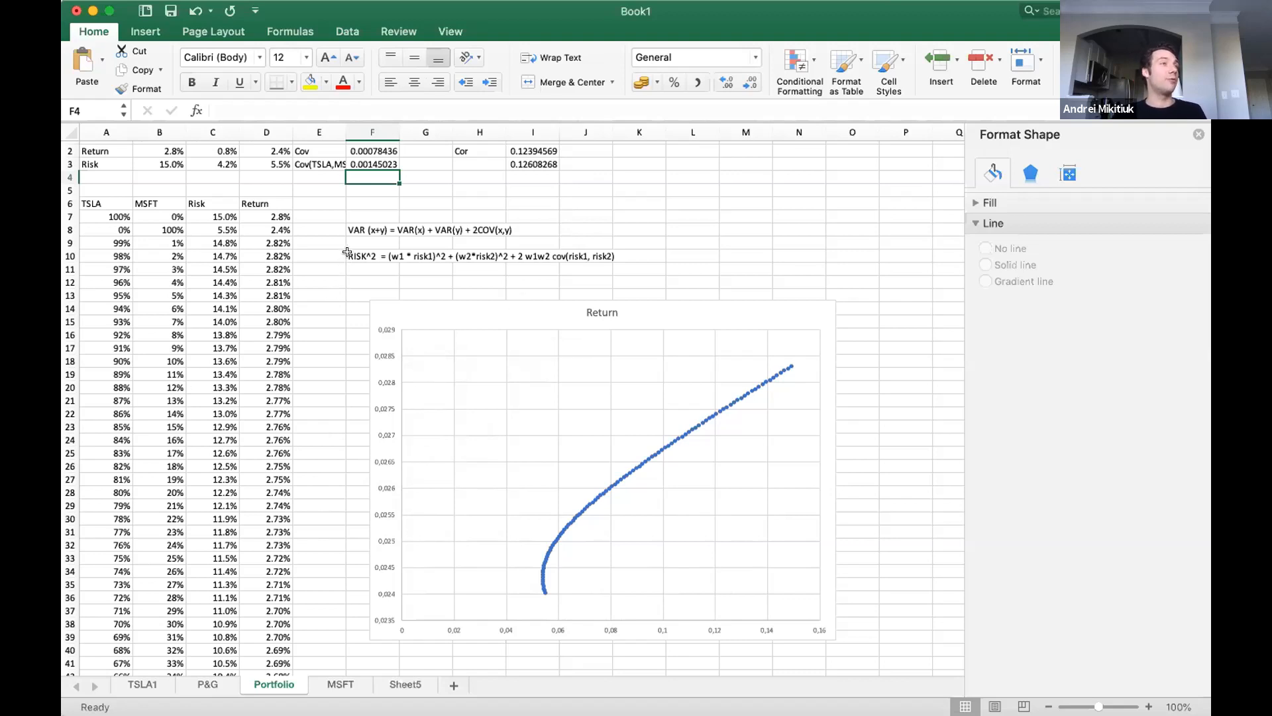
# Write the start of a three-asset risk note in F12, based on the RISK^2 formula in row 10: RISK = 1^2 + 2^2 + 3^3 + 2*cov(1,2).
pyautogui.moveTo(355, 251); pyautogui.dragTo(583, 257)
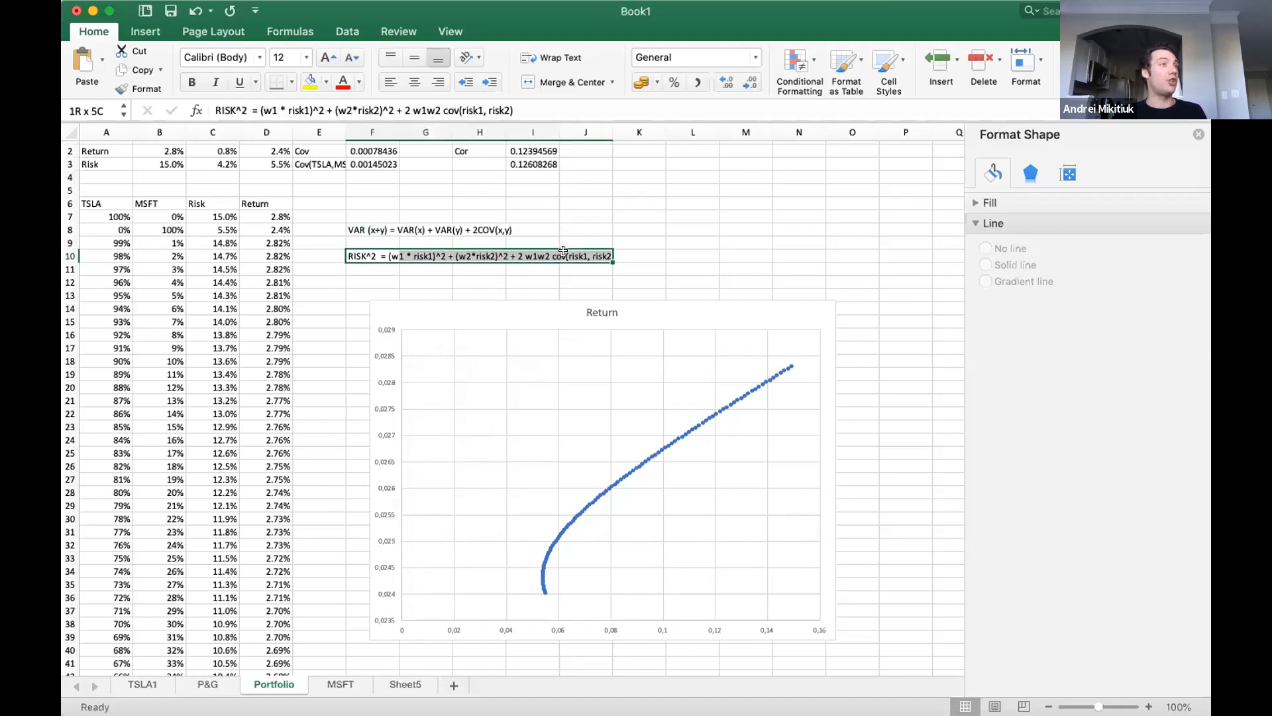
pyautogui.click(358, 286)
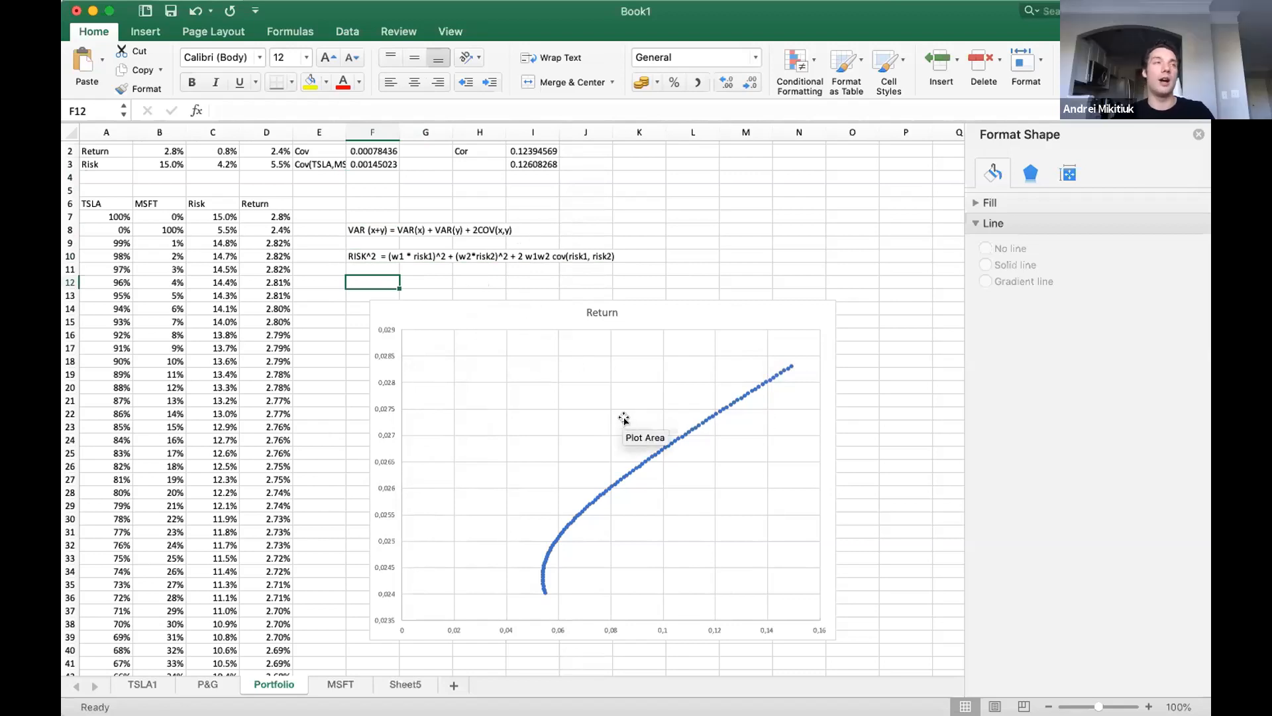
pyautogui.write('RISK = 1')
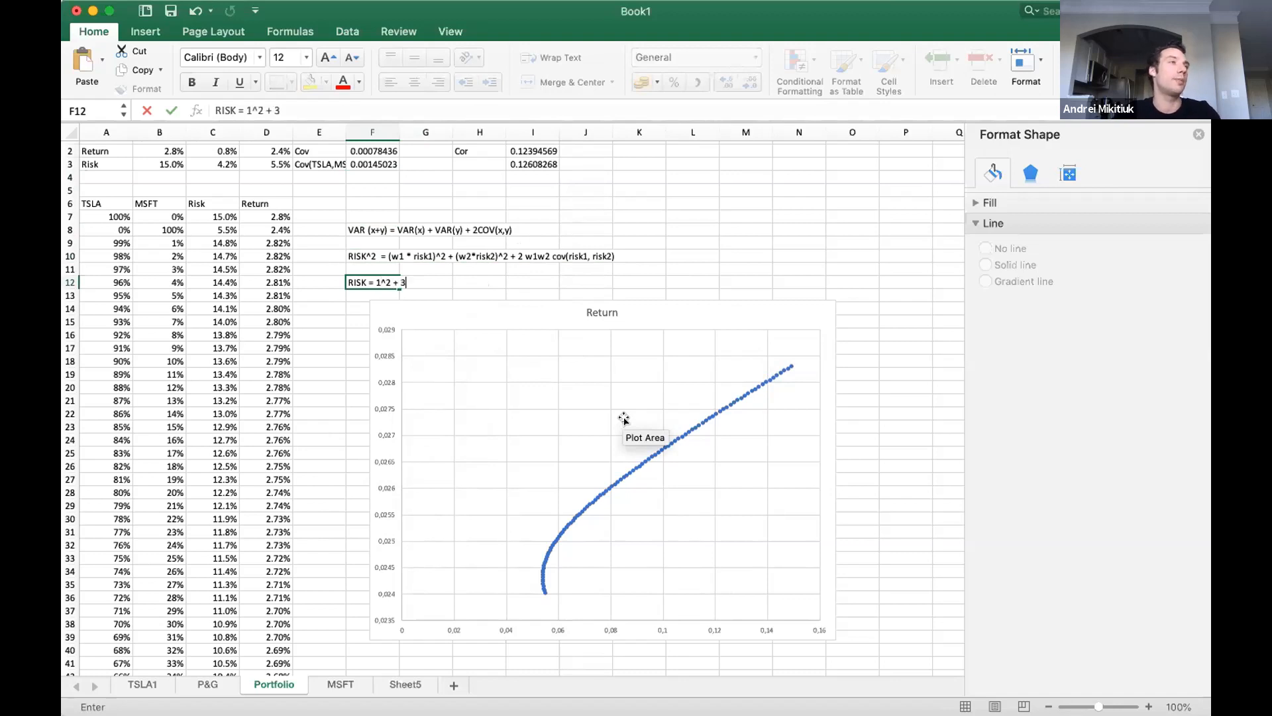
pyautogui.write('^2 + 2^2')
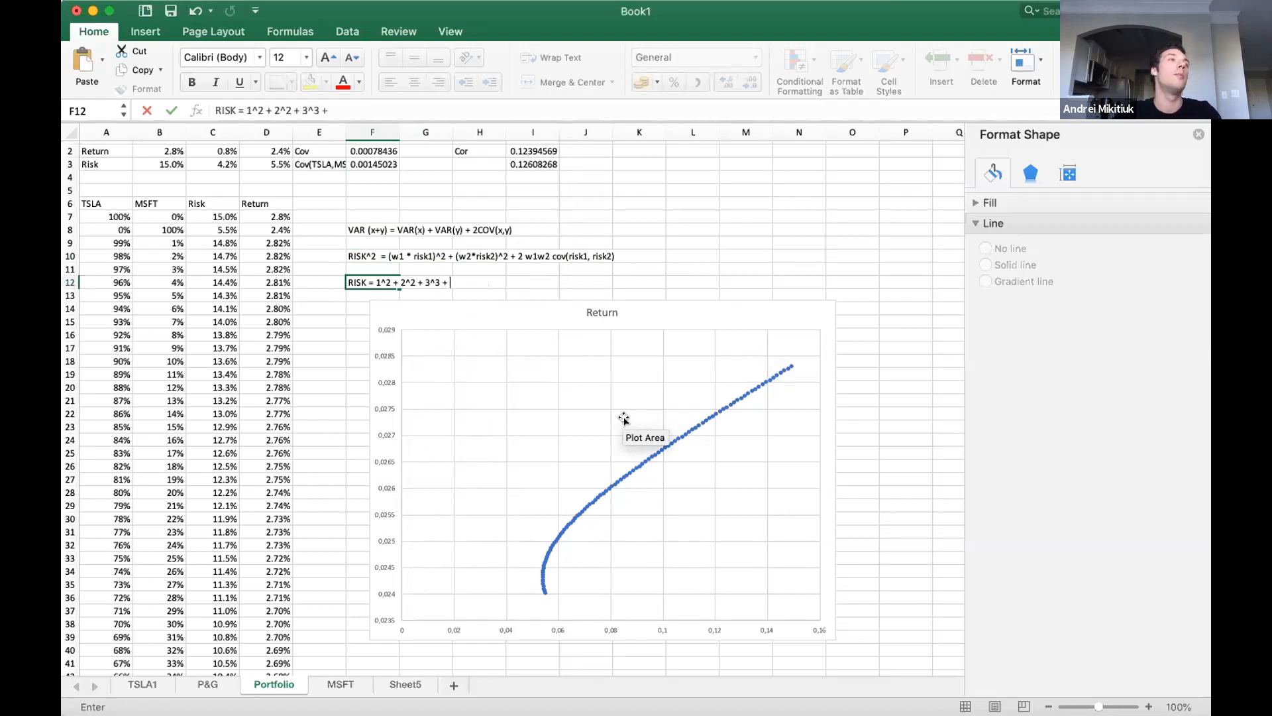
pyautogui.write('+ 3^3 + 2*cov(1,2)')
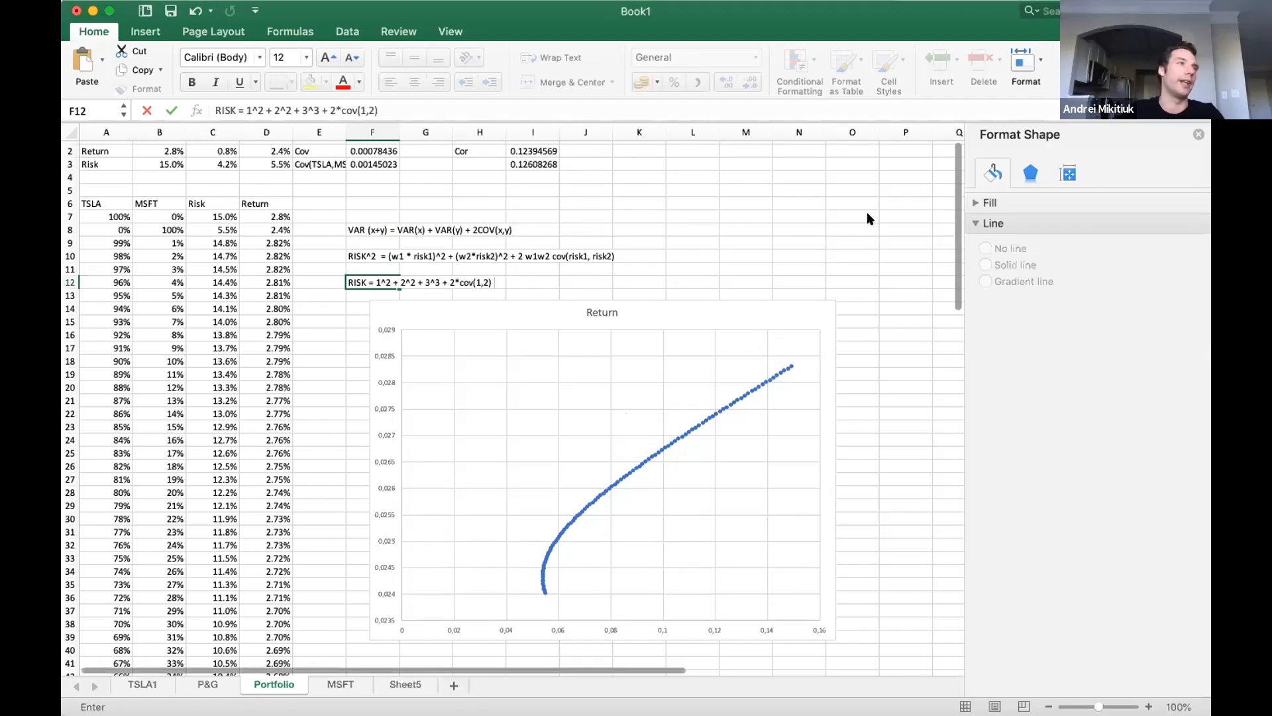
# Correct the third term of the F12 note to 3^2, append + 2cov(1,3) + 2(2,3), and move the chart below the note.
pyautogui.click(314, 110)
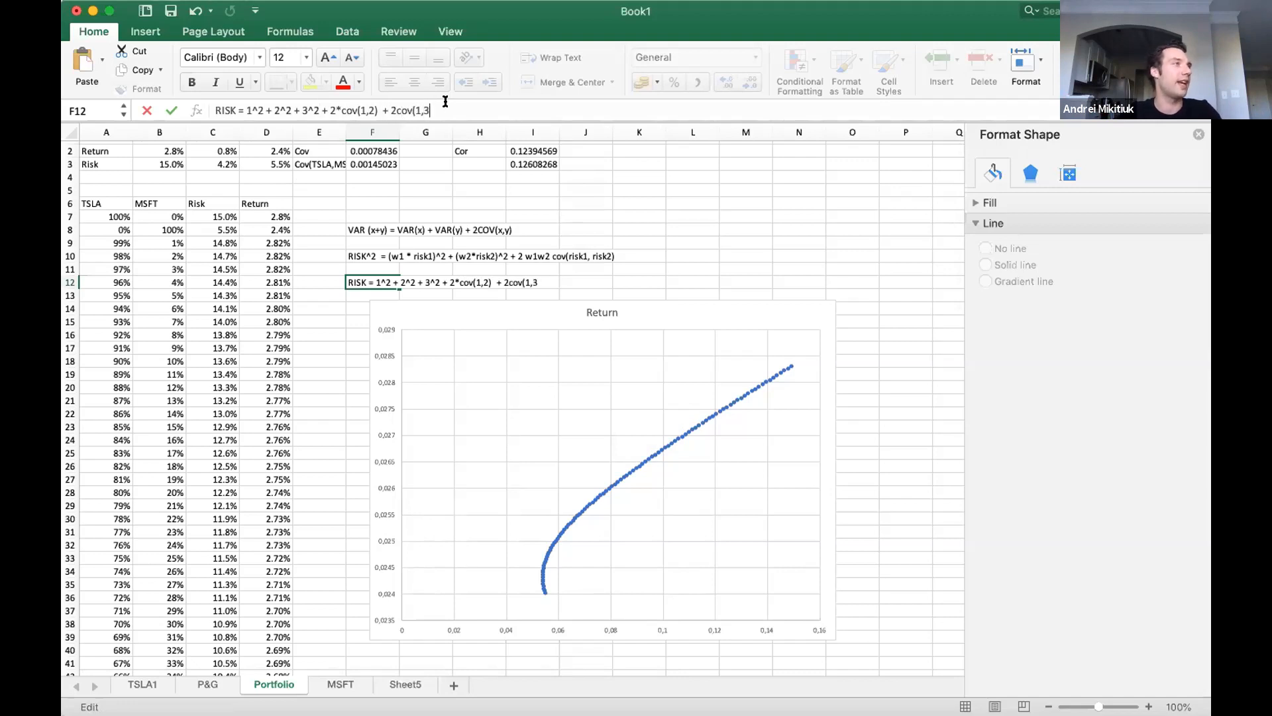
pyautogui.scroll(1, 328, 193)
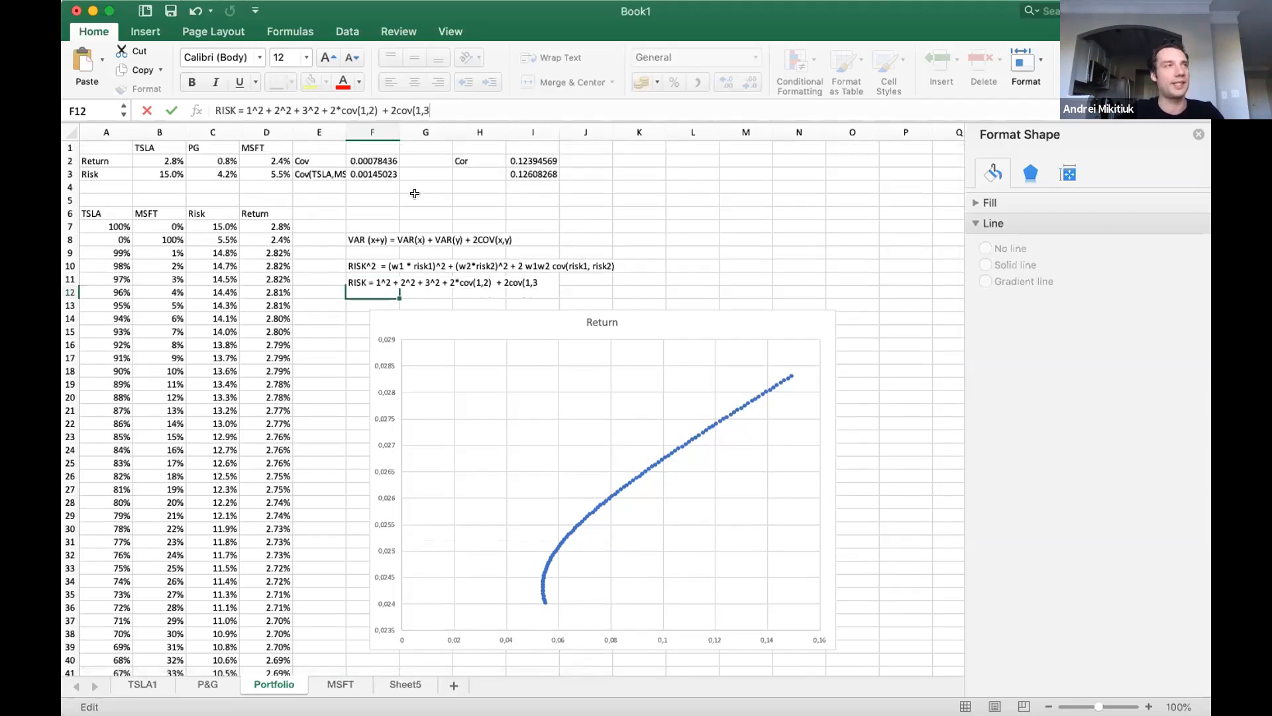
pyautogui.write(') + 2(')
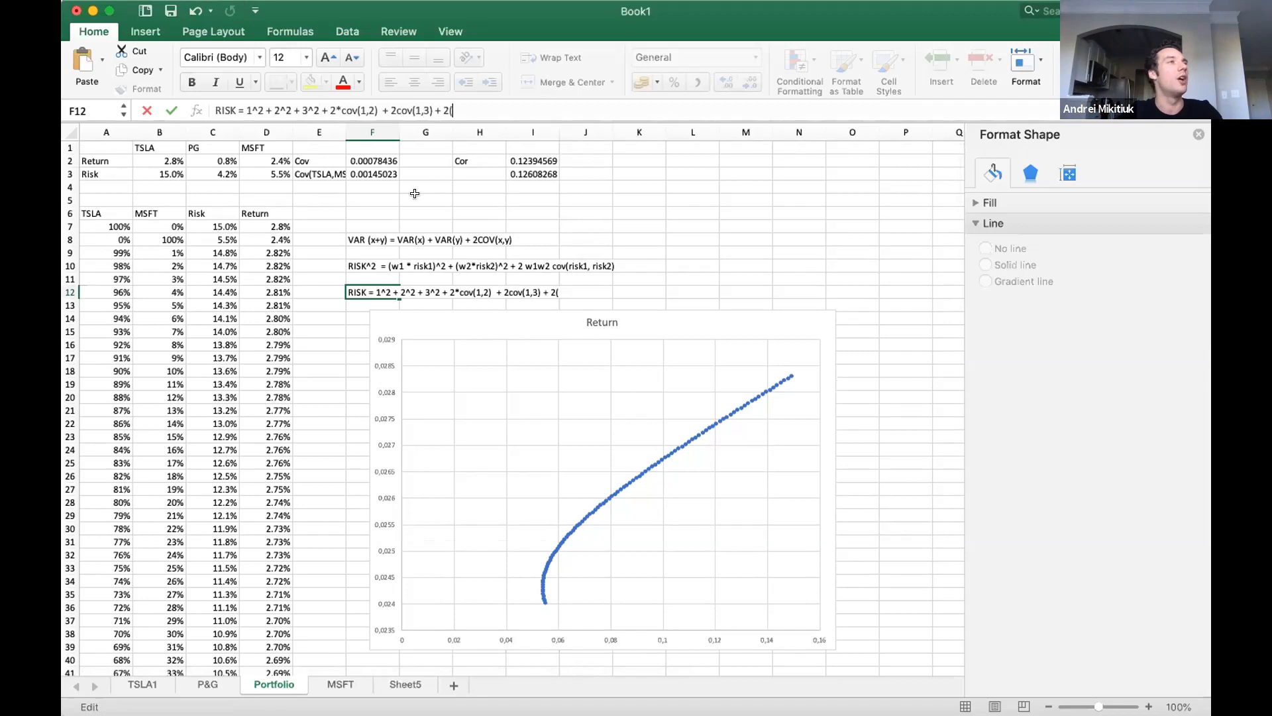
pyautogui.write('2,3)')
pyautogui.press('Return')
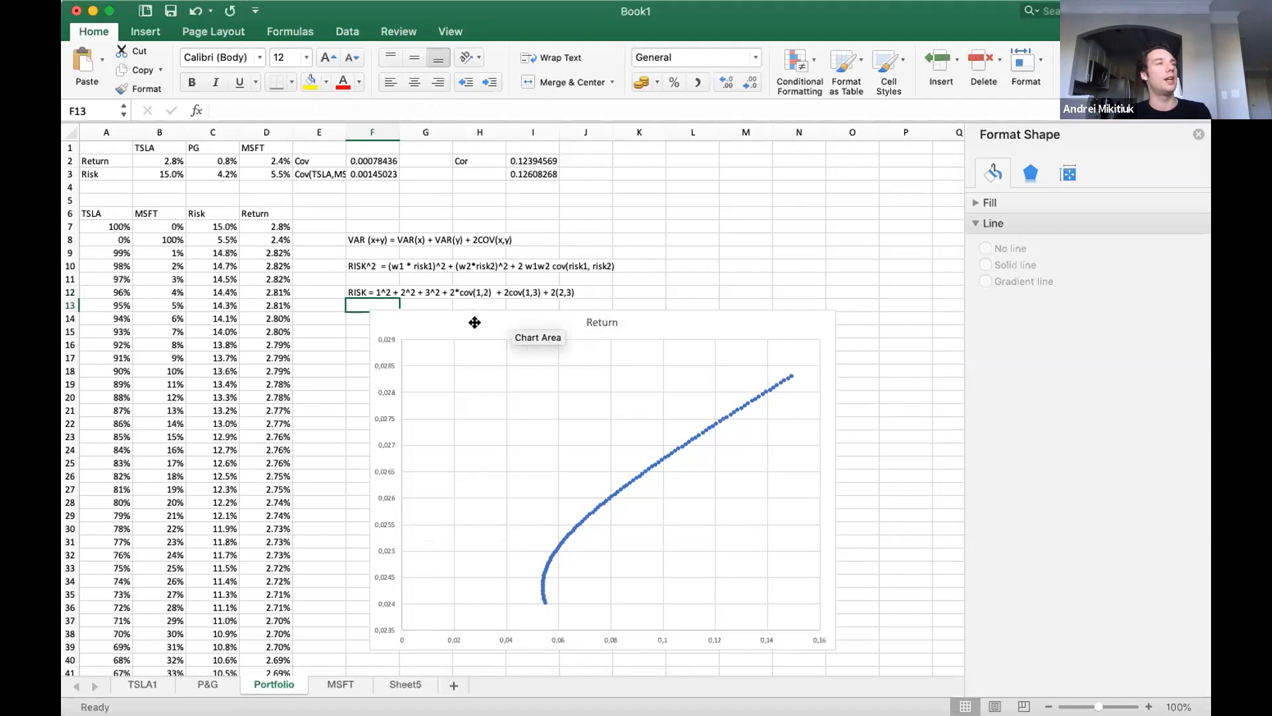
pyautogui.moveTo(475, 321); pyautogui.dragTo(396, 302)
pyautogui.click(364, 289)
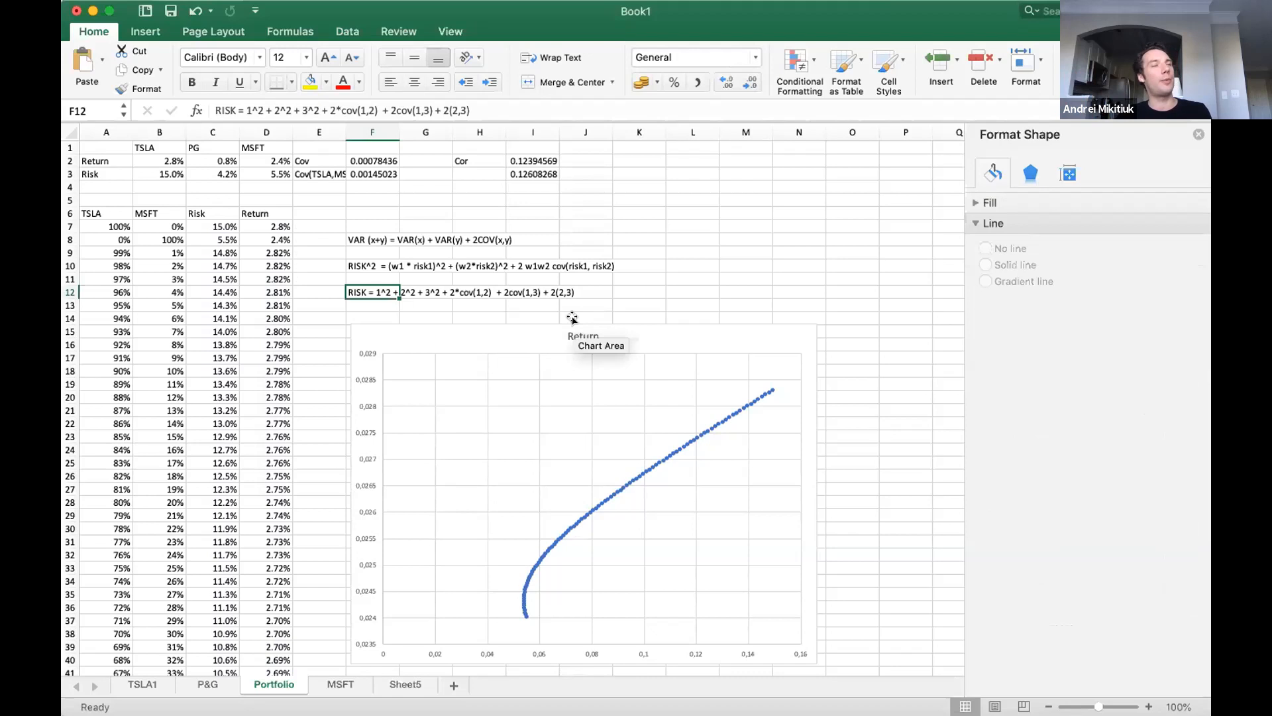
# Enter the matrix column headings TSLA, PG and MSFT in M7:O7, matching the tickers in B1:D1.
pyautogui.moveTo(151, 146); pyautogui.dragTo(248, 148)
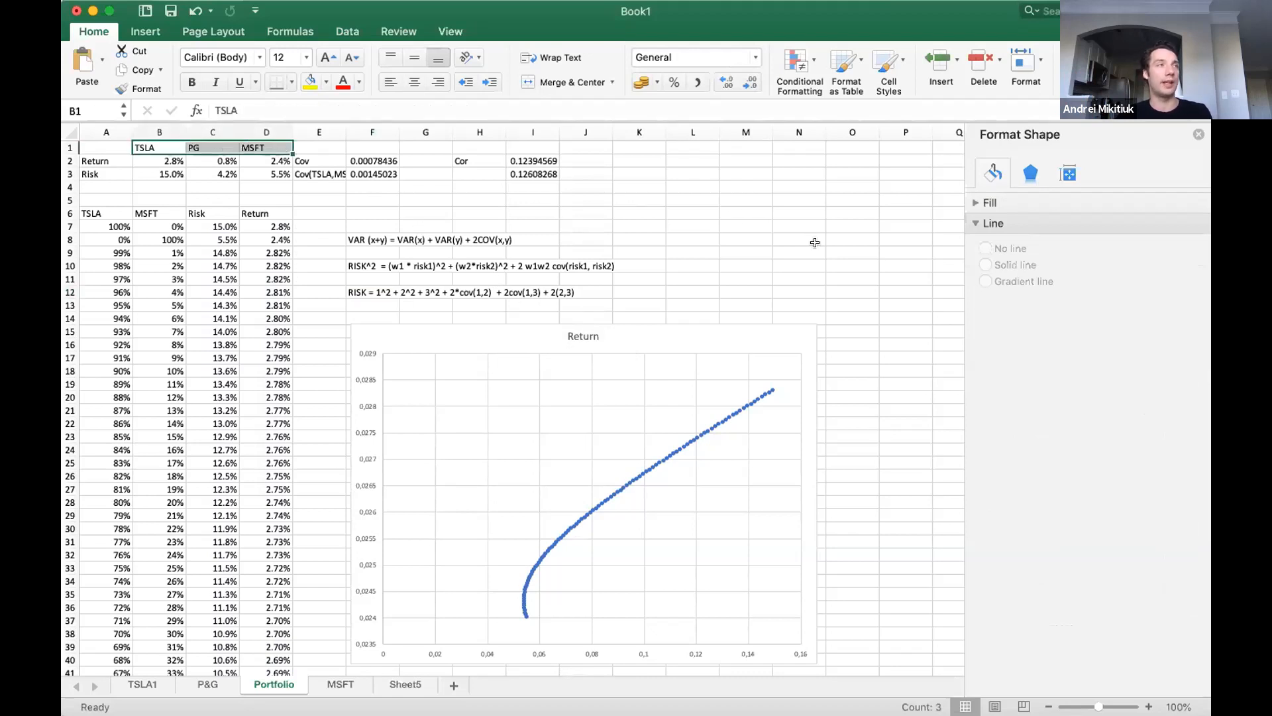
pyautogui.click(743, 221)
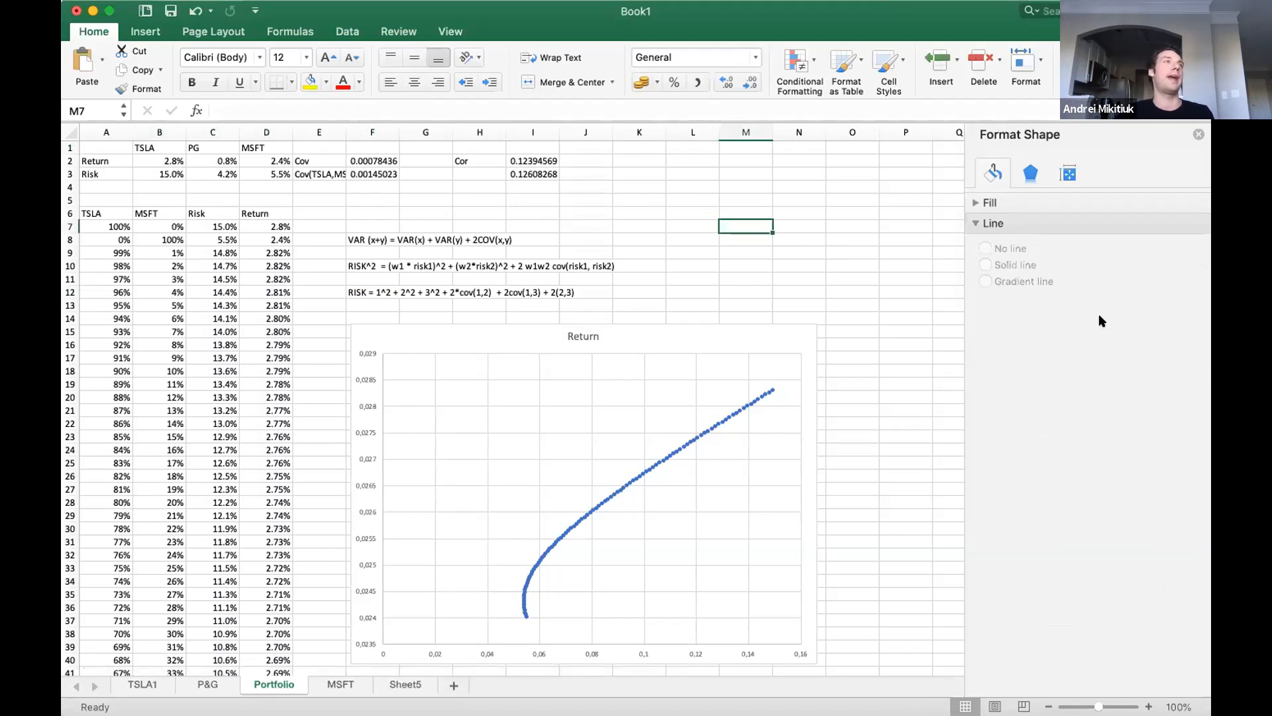
pyautogui.write('TSLA')
pyautogui.press('Tab')
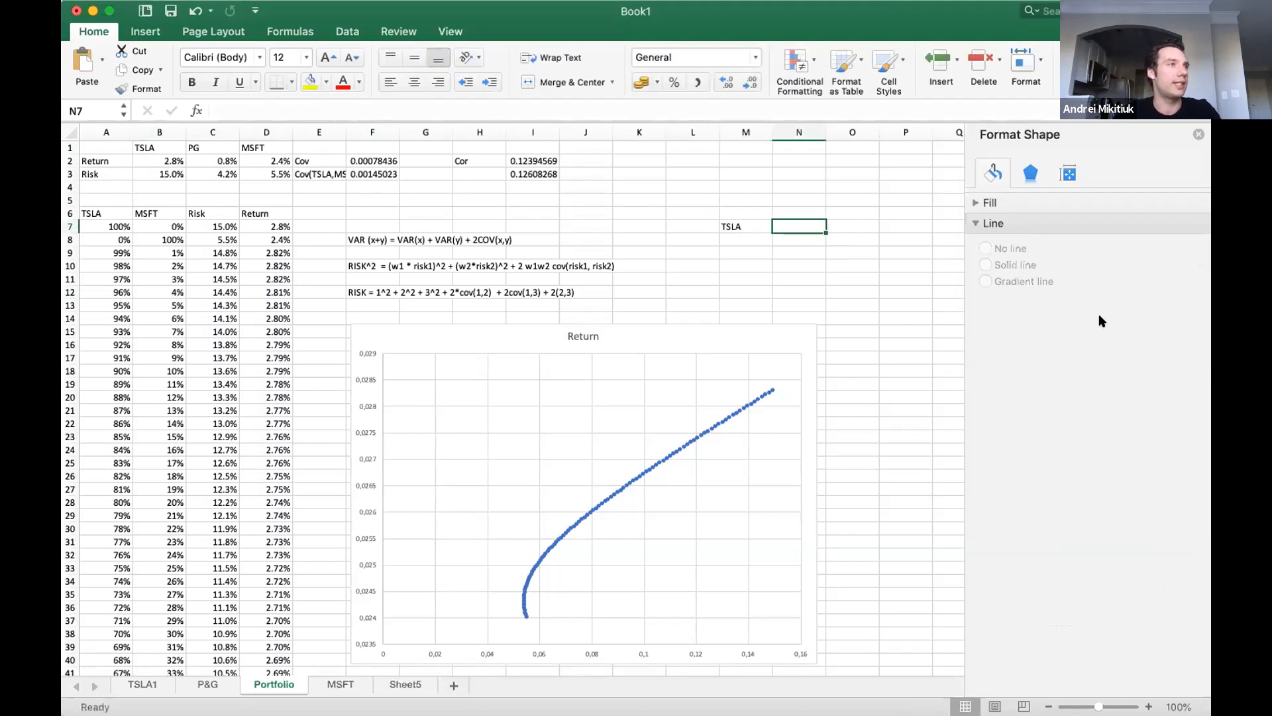
pyautogui.write('PG')
pyautogui.press('Tab')
pyautogui.write('MS')
pyautogui.write('T')
pyautogui.press('BackSpace')
pyautogui.write('FT')
pyautogui.press('Return')
# Enter the matrix row labels TSLA, PG and MSFT in L8:L10.
pyautogui.press('Left')
pyautogui.press('Left')
pyautogui.press('Left')
pyautogui.write('TSLA')
pyautogui.press('Return')
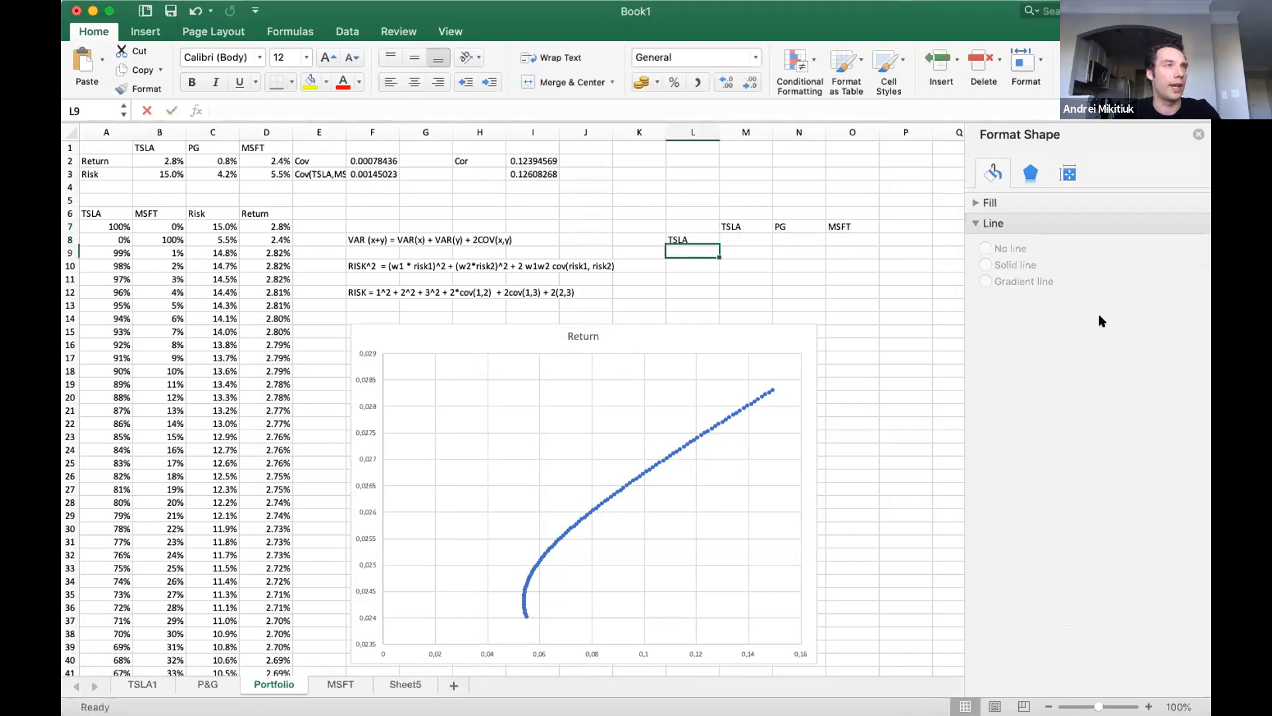
pyautogui.write('PG')
pyautogui.press('Return')
pyautogui.write('MST')
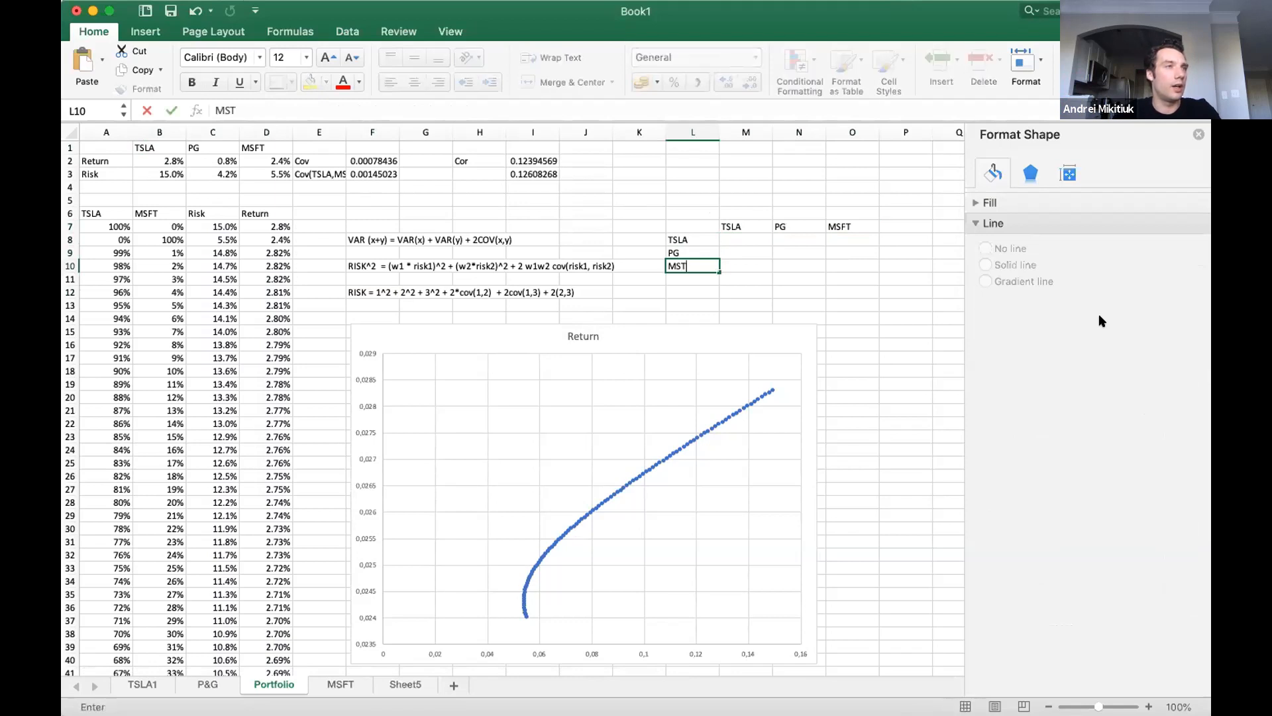
pyautogui.press('Return')
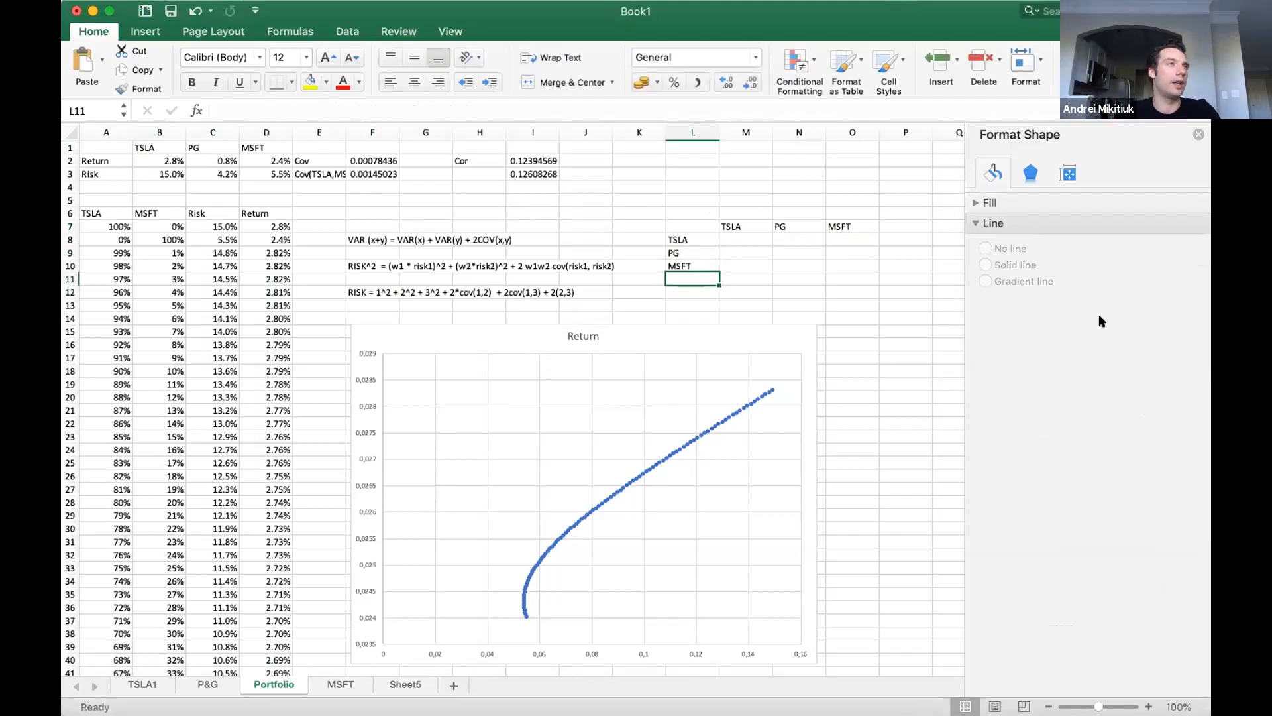
# Calculate the TSLA variance in the TSLA/TSLA cell M8 with the formula =B3^2.
pyautogui.click(734, 236)
pyautogui.moveTo(744, 232); pyautogui.dragTo(840, 266)
pyautogui.click(729, 234)
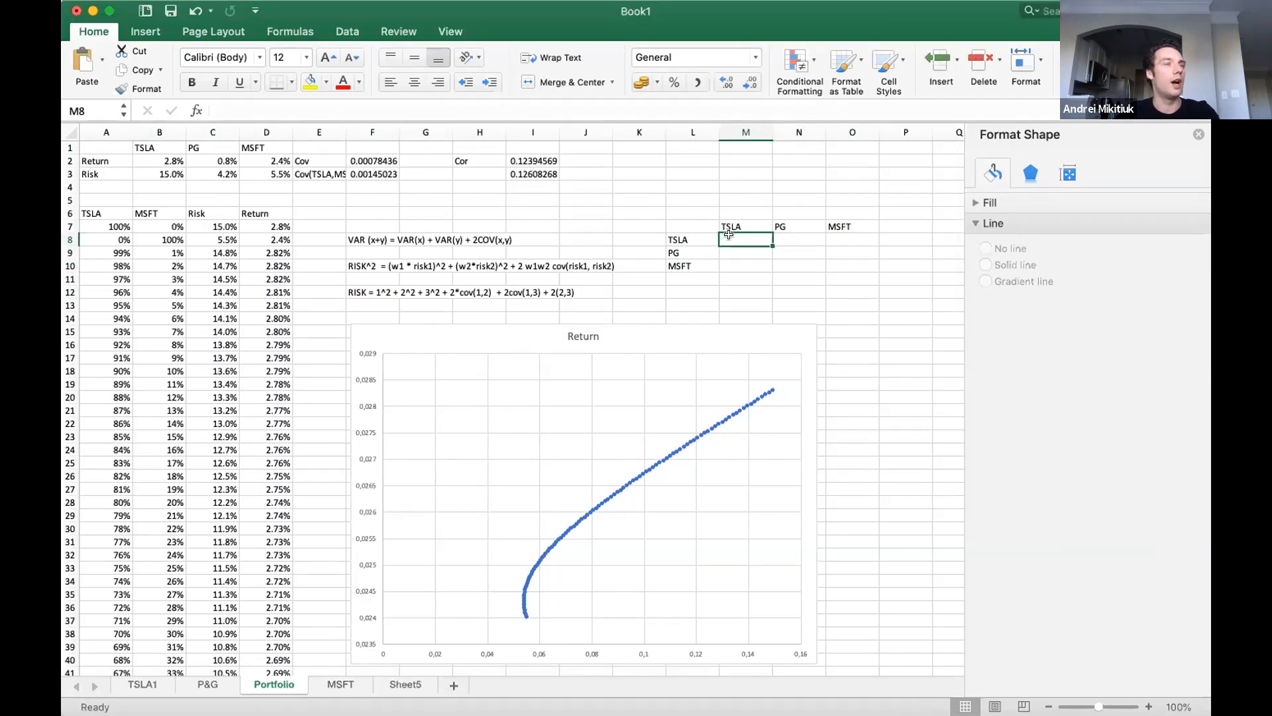
pyautogui.write('=')
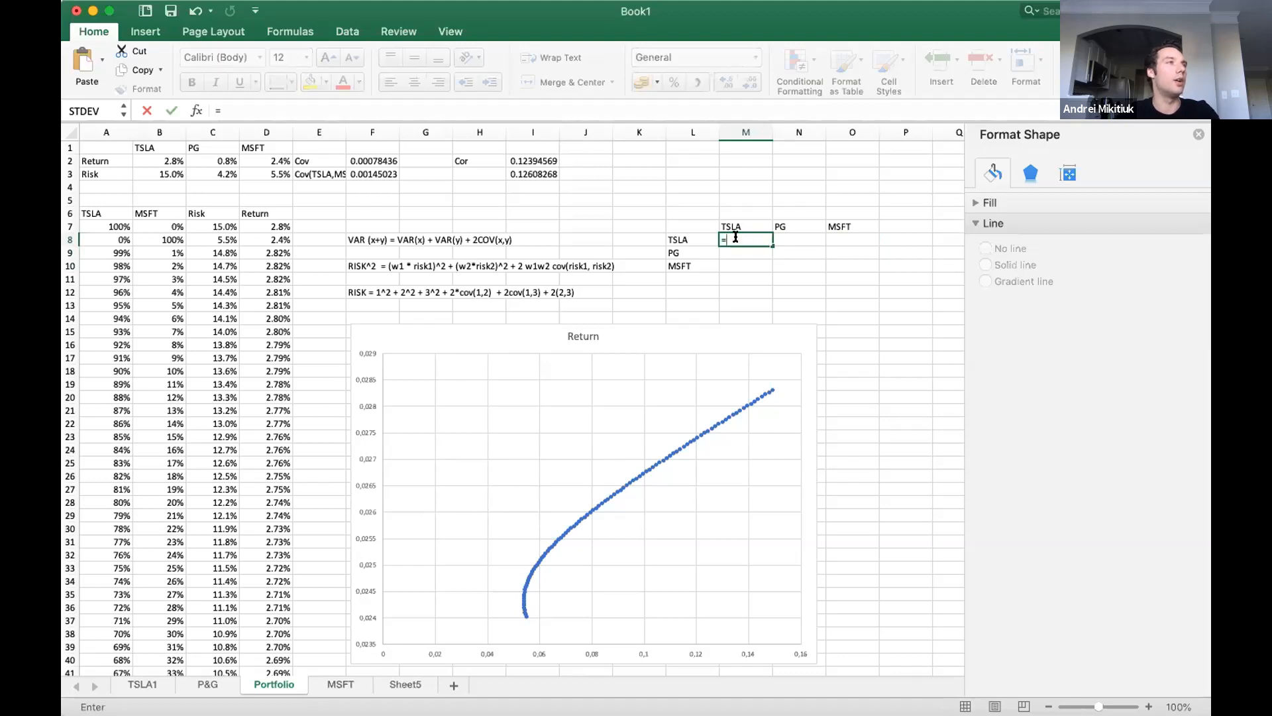
pyautogui.click(172, 170)
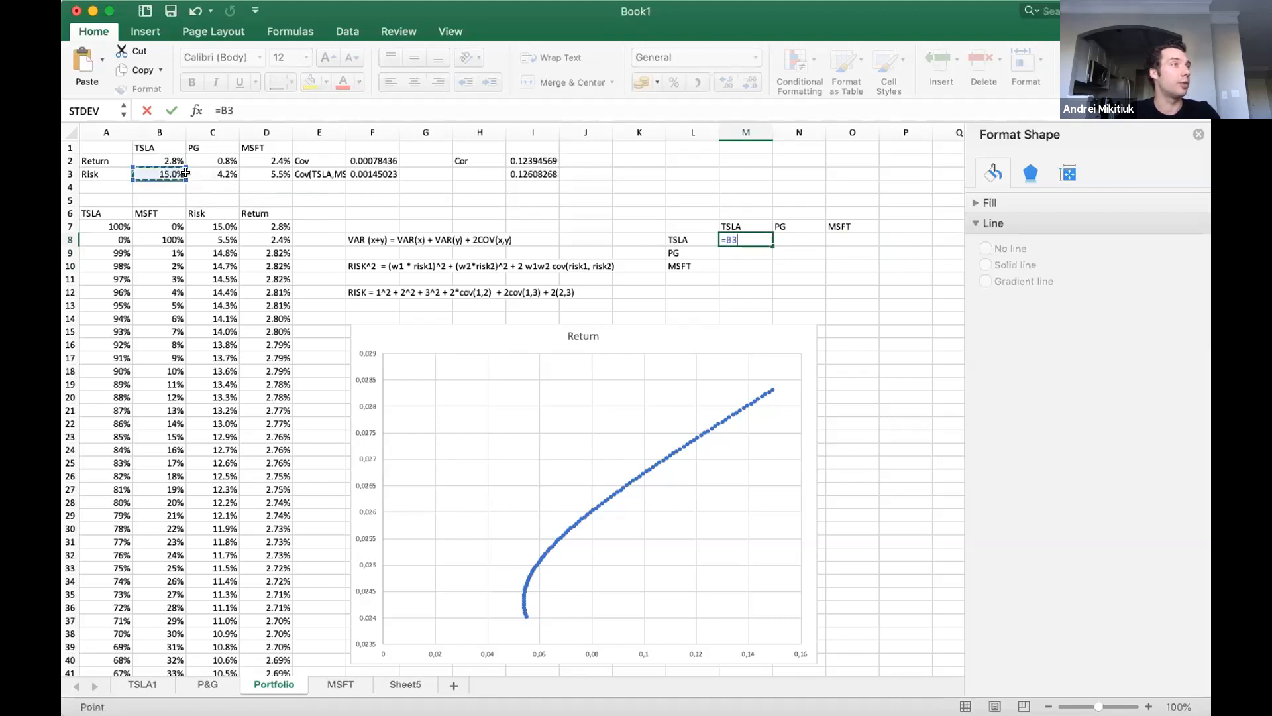
pyautogui.write('^')
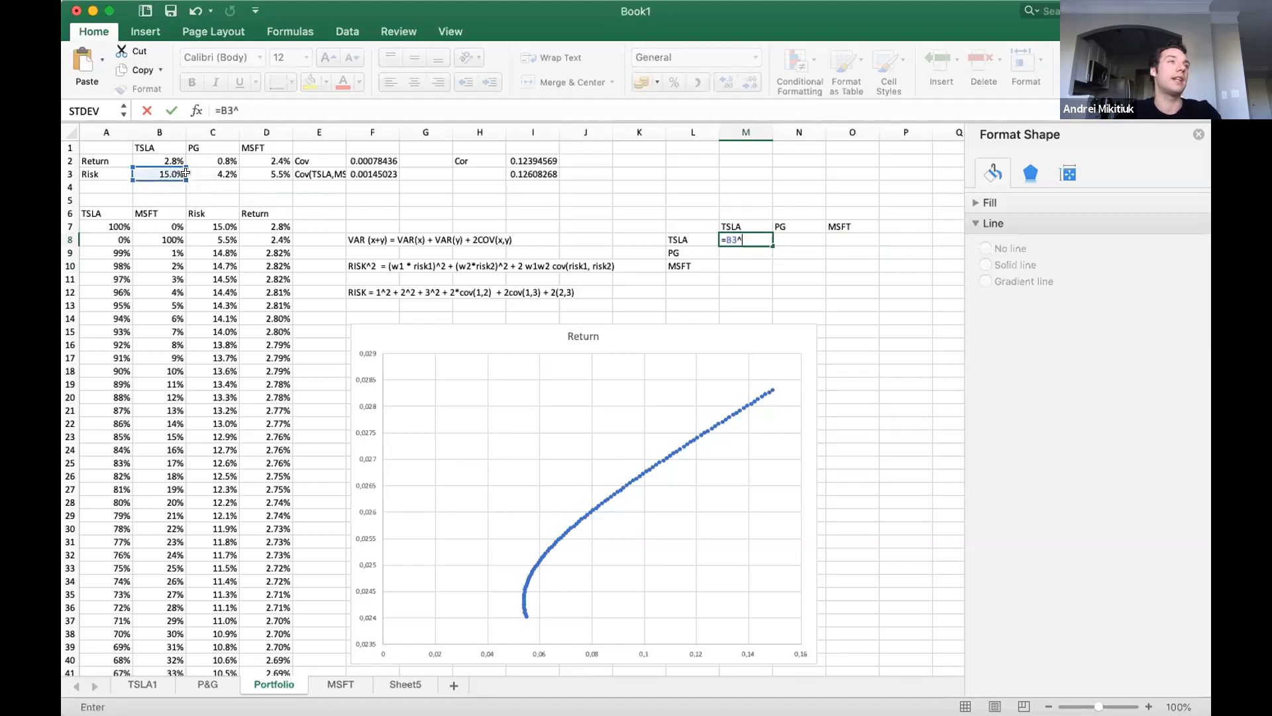
pyautogui.write('2')
pyautogui.press('Return')
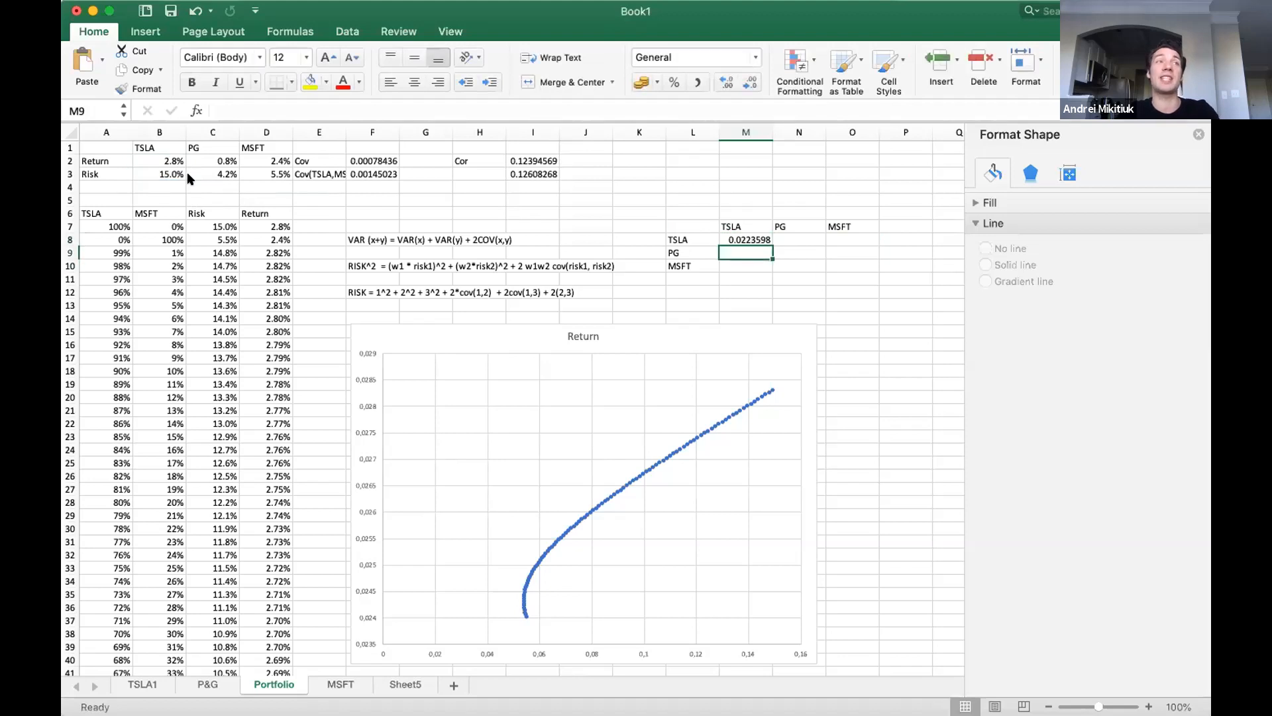
# Apply all borders to the covariance matrix range L7:O10.
pyautogui.click(734, 239)
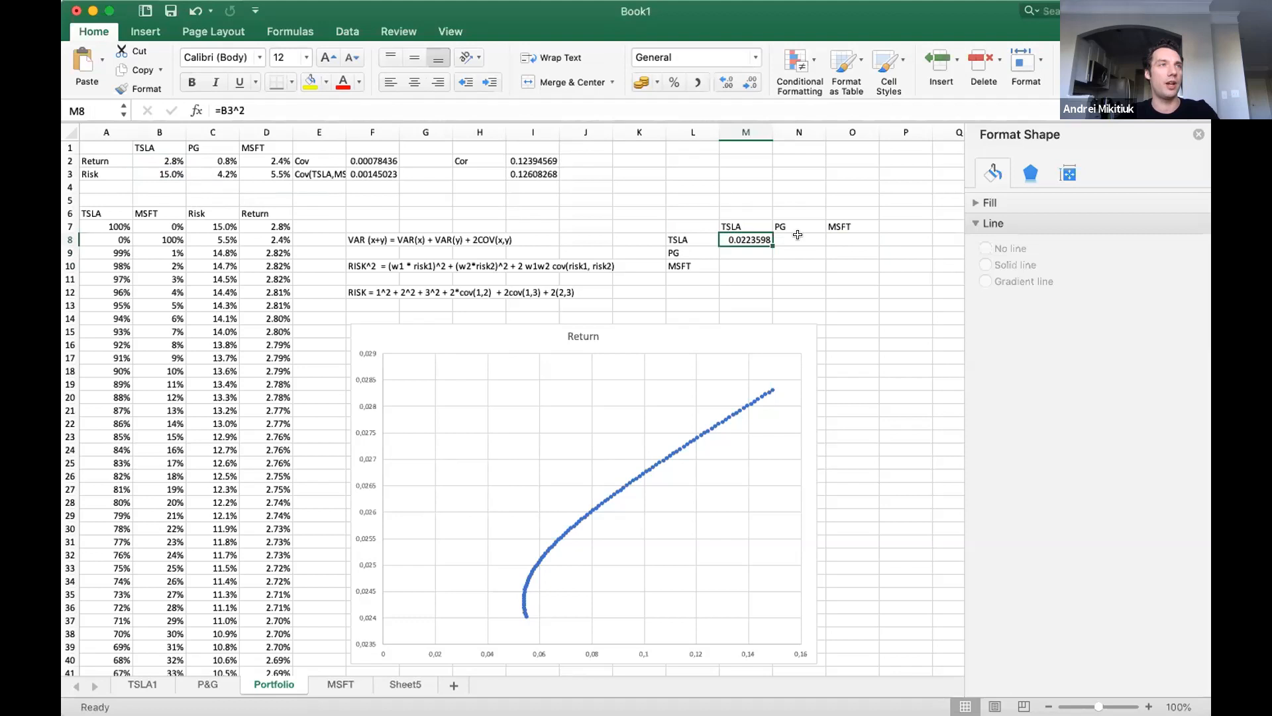
pyautogui.moveTo(692, 222); pyautogui.dragTo(838, 262)
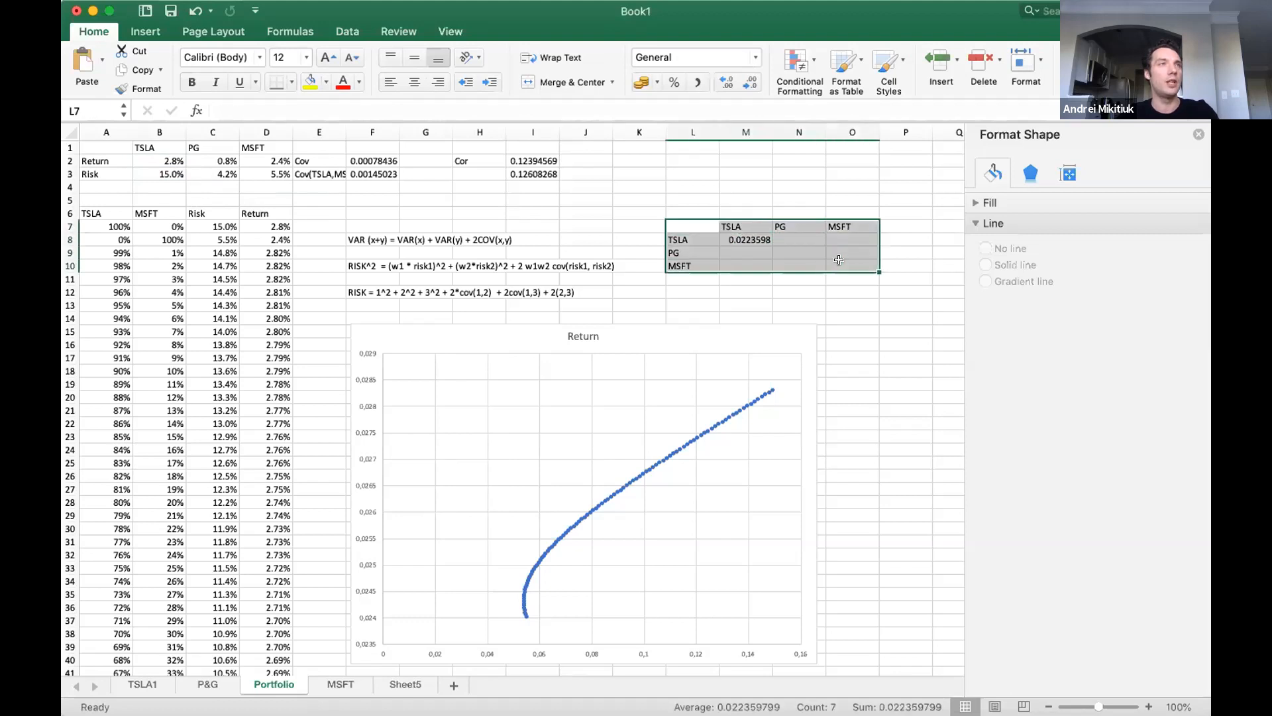
pyautogui.click(290, 86)
pyautogui.click(331, 226)
pyautogui.click(755, 260)
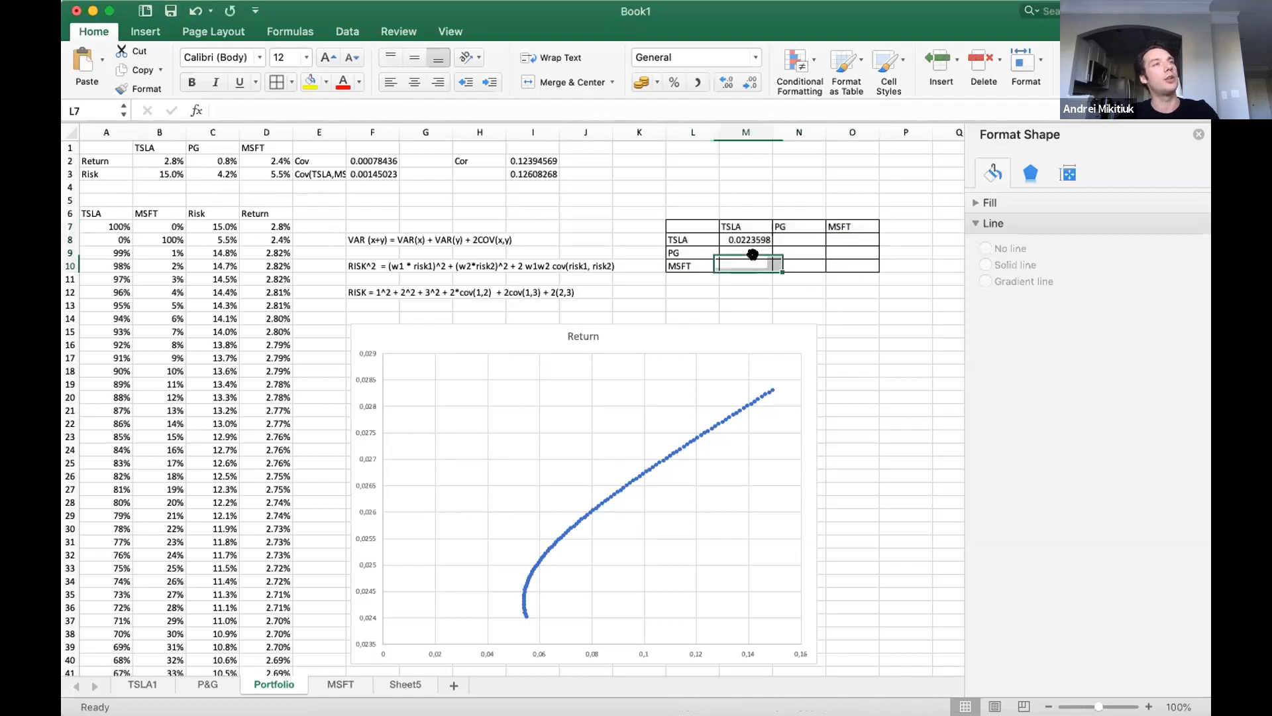
pyautogui.click(738, 238)
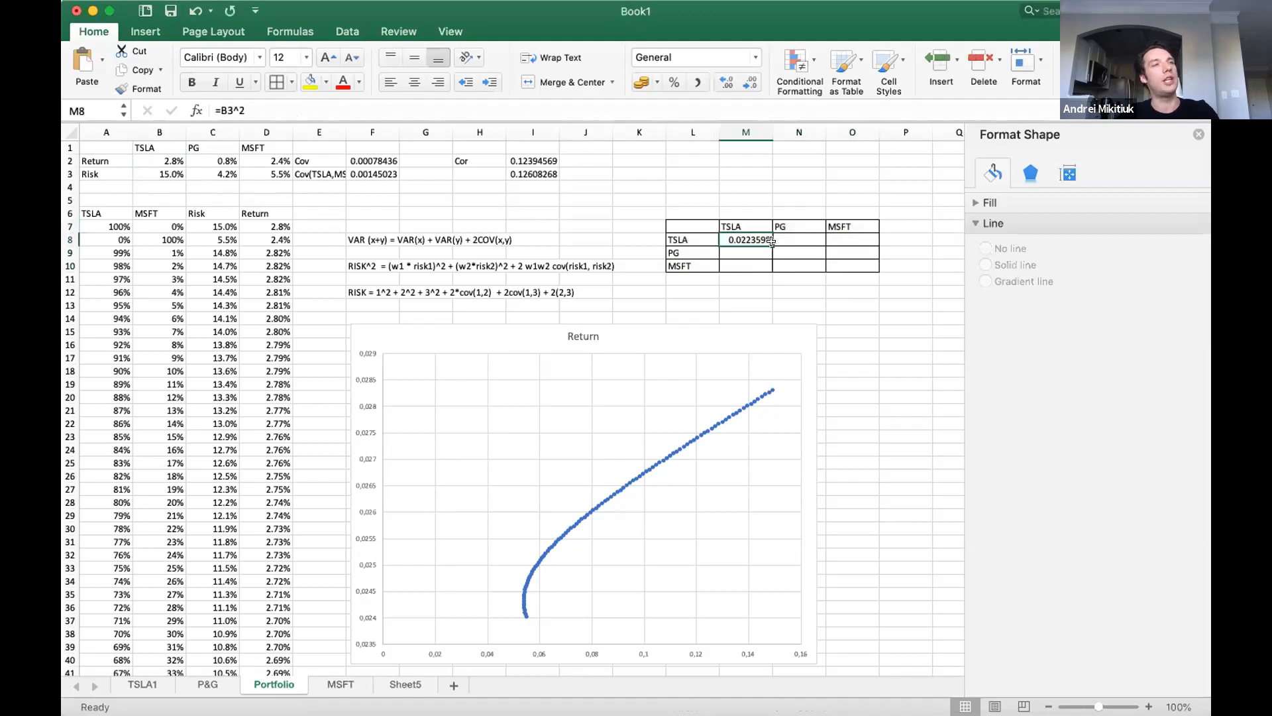
pyautogui.moveTo(698, 237); pyautogui.dragTo(729, 235)
pyautogui.click(729, 237)
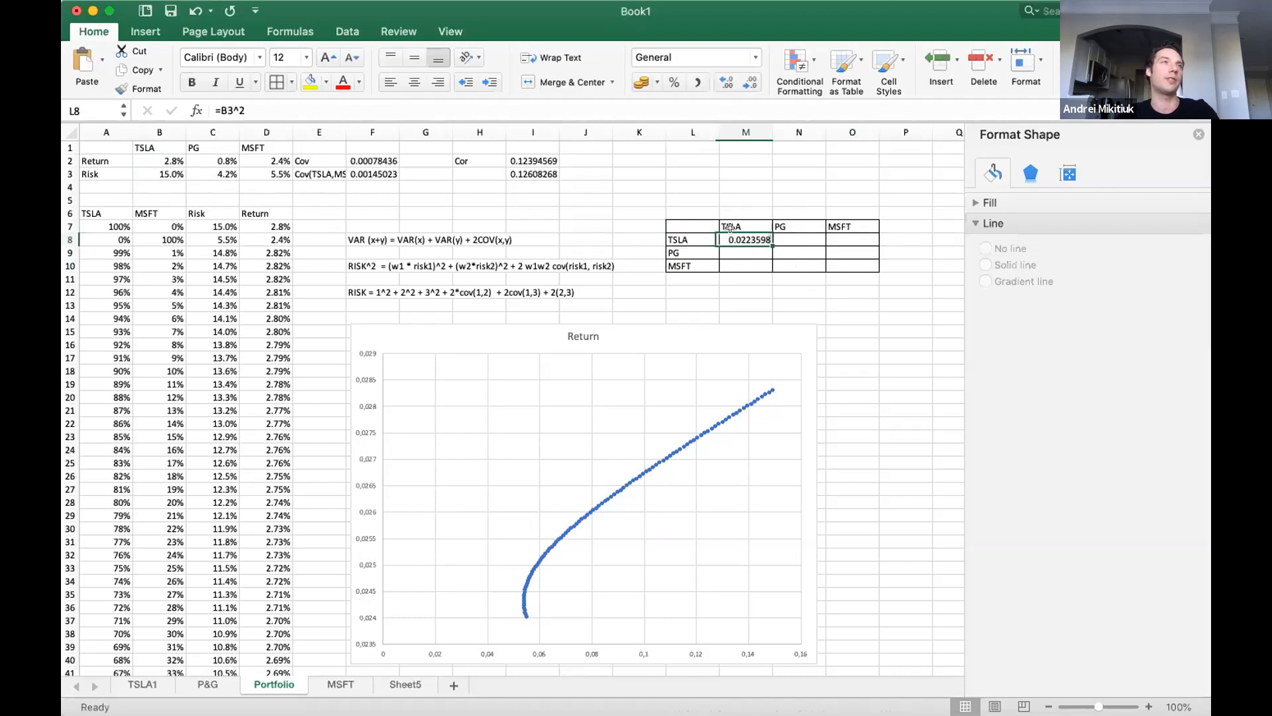
# Calculate the PG variance in the PG/PG cell N9 with the formula =C3^2.
pyautogui.click(796, 253)
pyautogui.write('=')
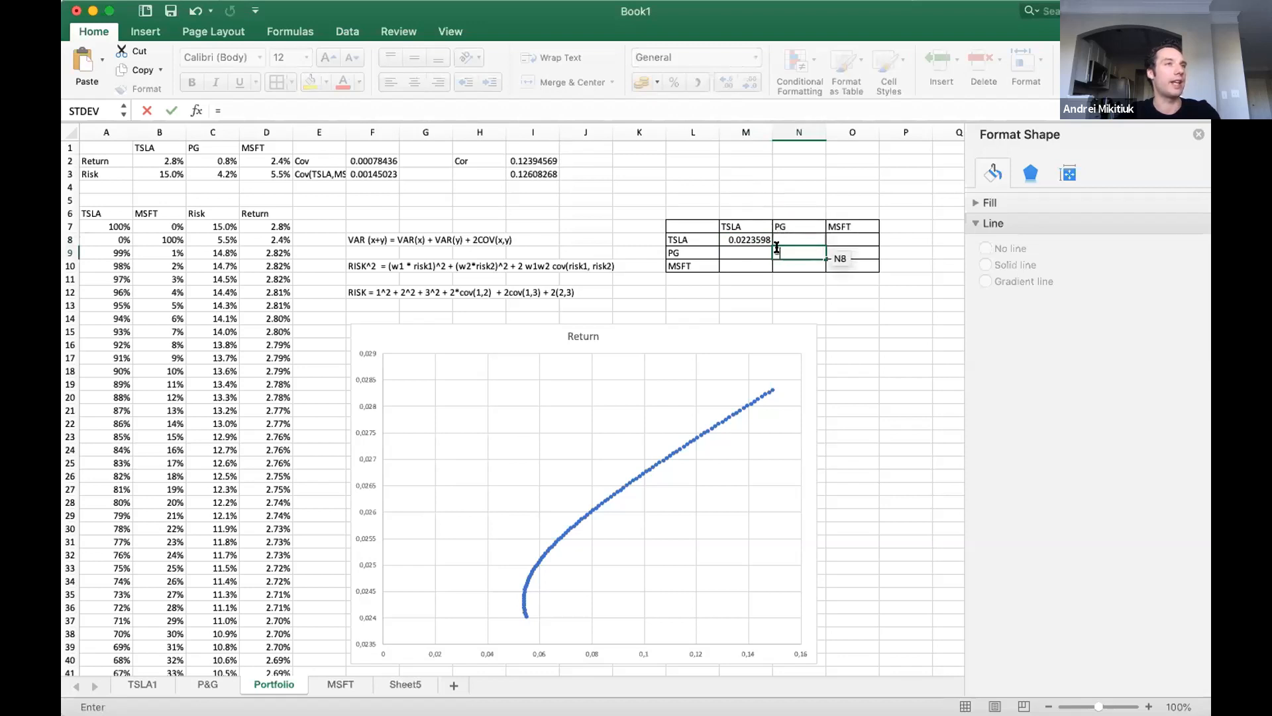
pyautogui.click(220, 172)
pyautogui.press('Return')
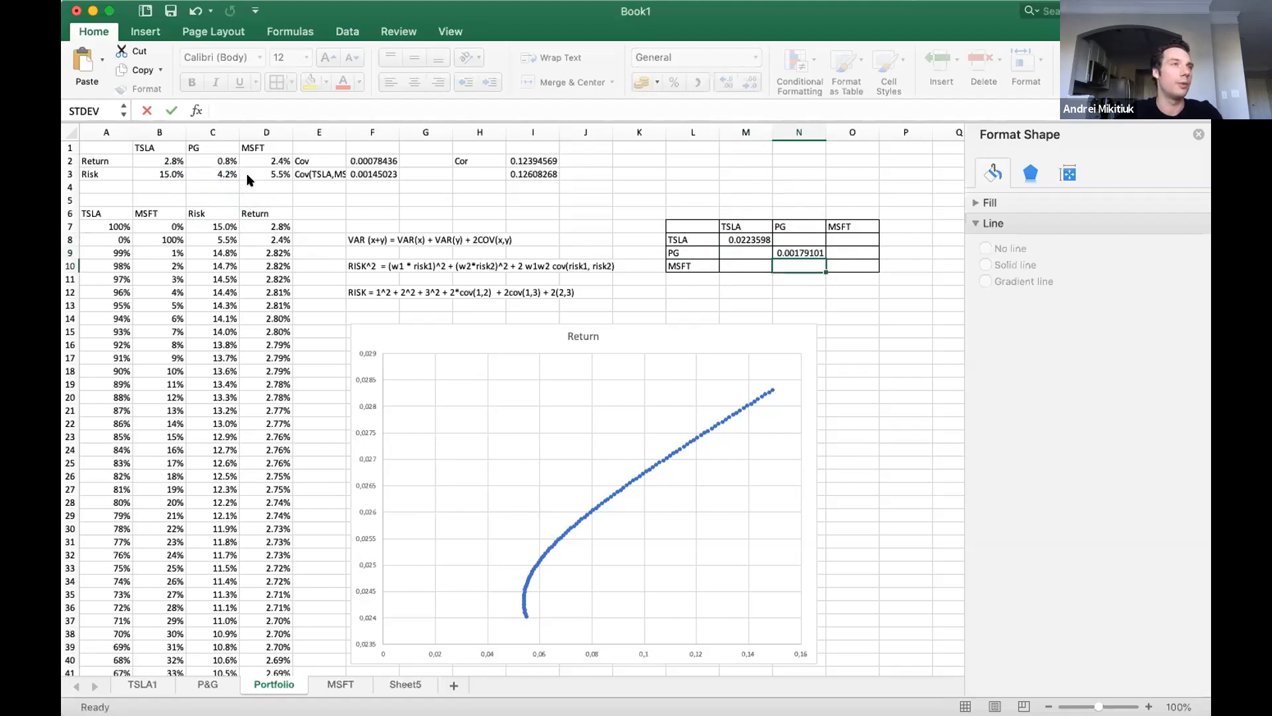
# Calculate the MSFT variance in the MSFT/MSFT cell O10 with the formula =D3^2.
pyautogui.press('Right')
pyautogui.write('=')
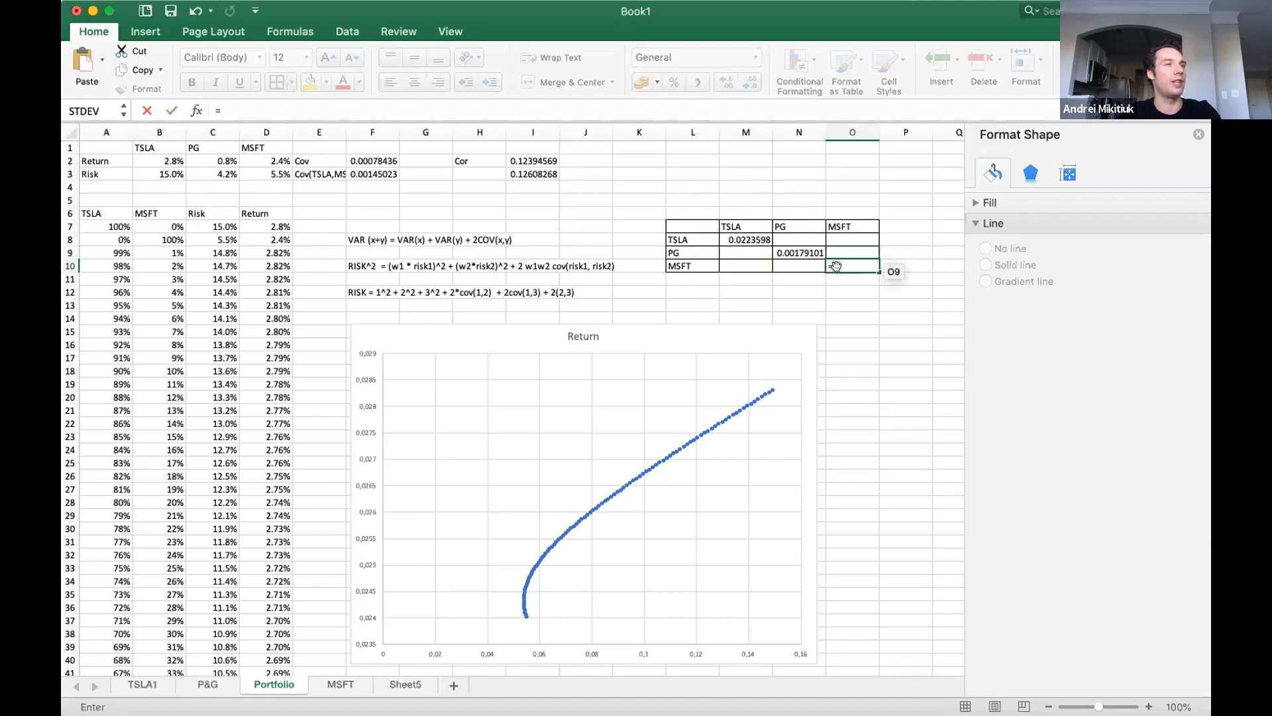
pyautogui.click(250, 168)
pyautogui.write('^')
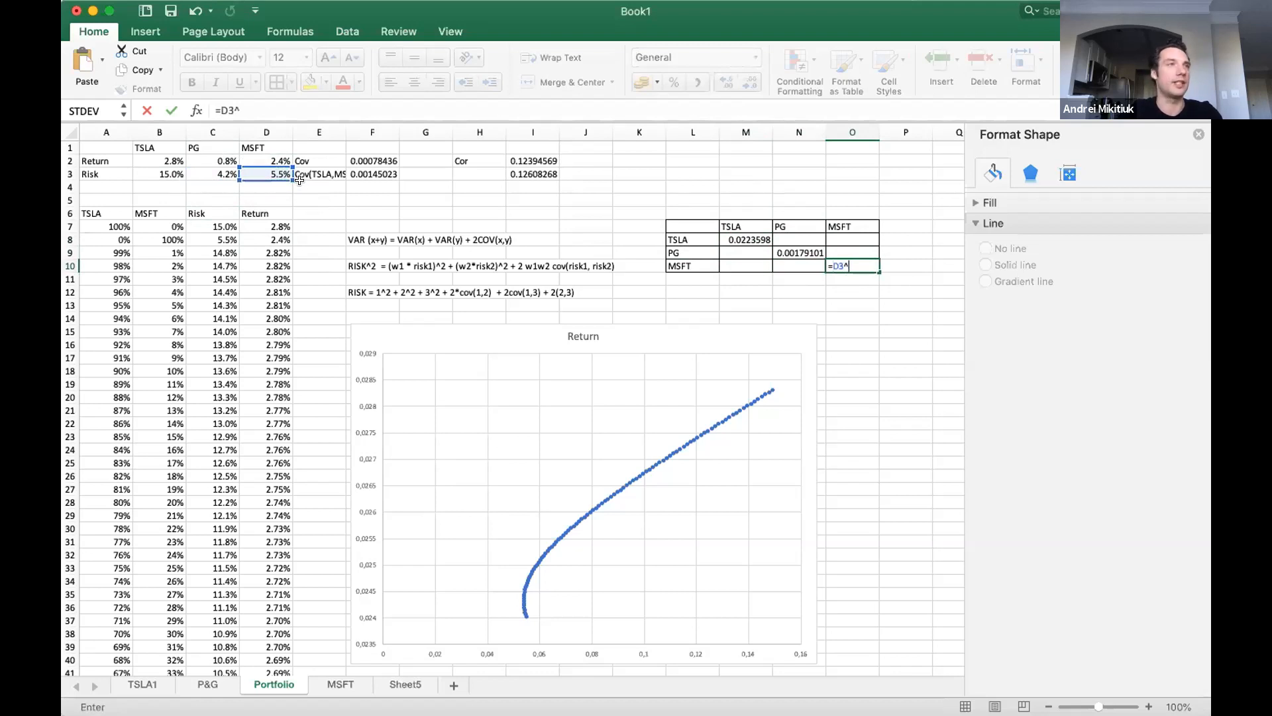
pyautogui.write('2')
pyautogui.press('Return')
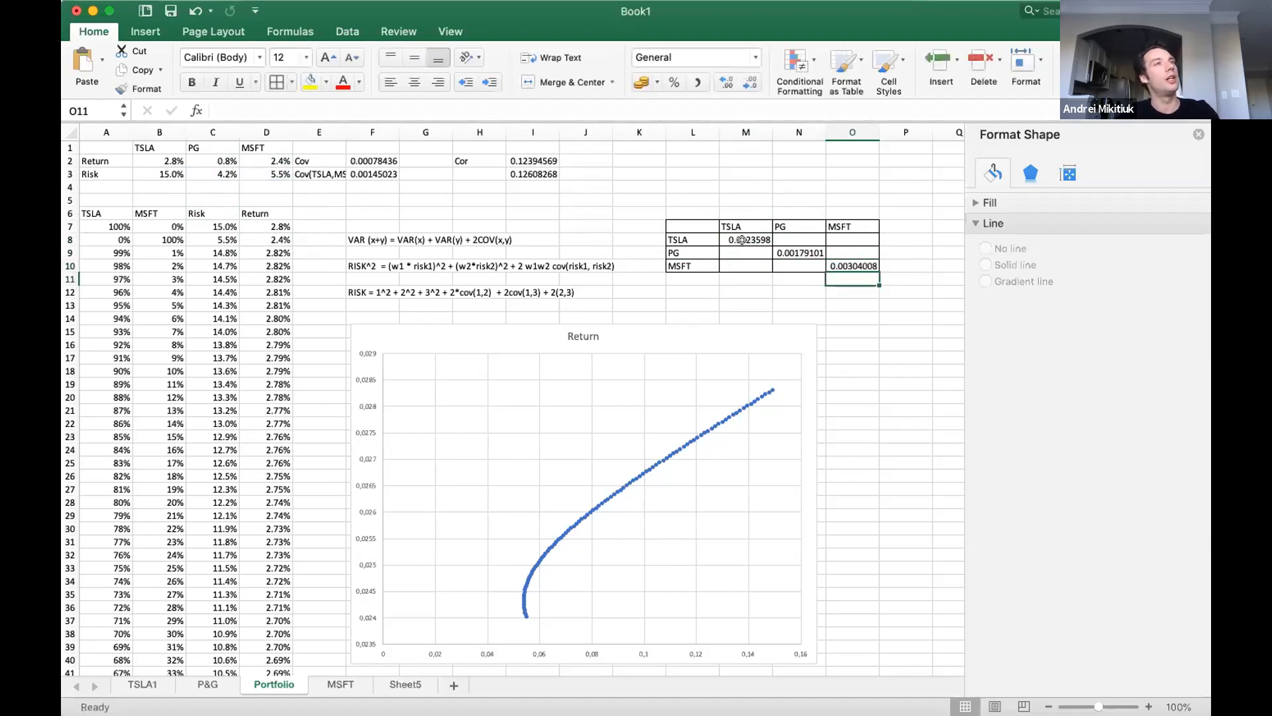
# Fill both TSLA/PG covariance cells of the matrix, N8 and M9, with the reference =F2.
pyautogui.click(781, 236)
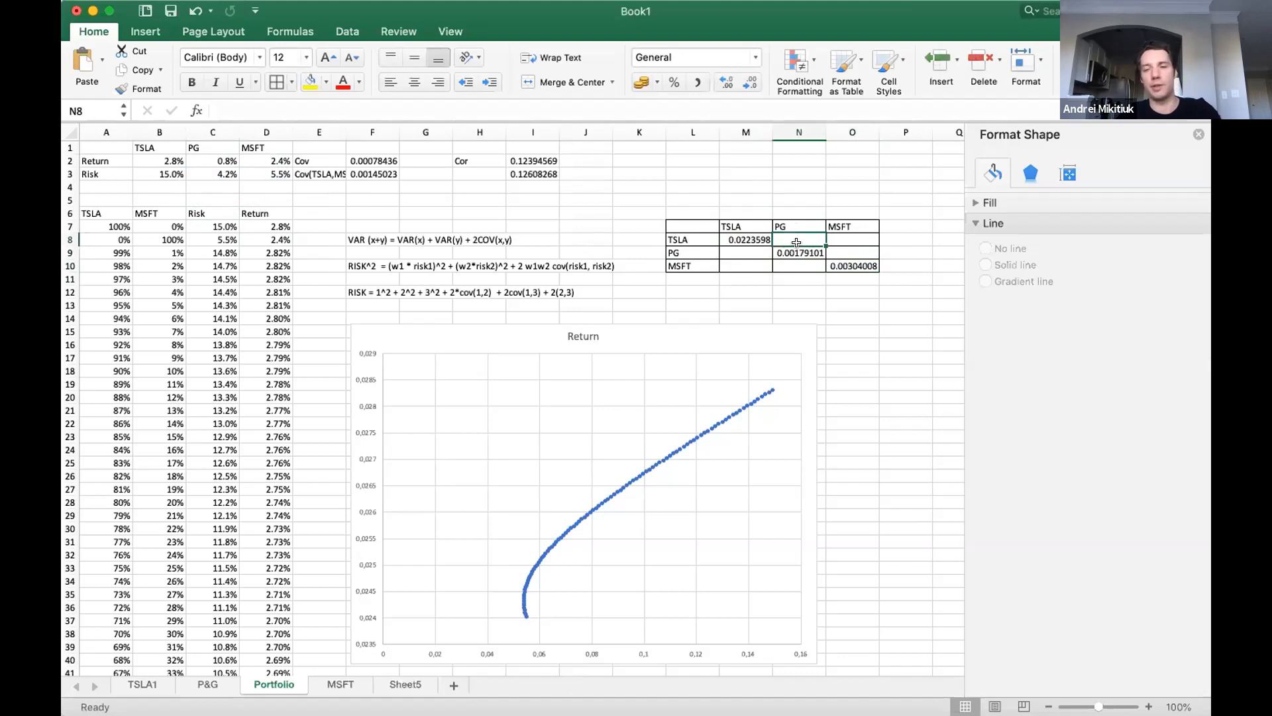
pyautogui.write('=')
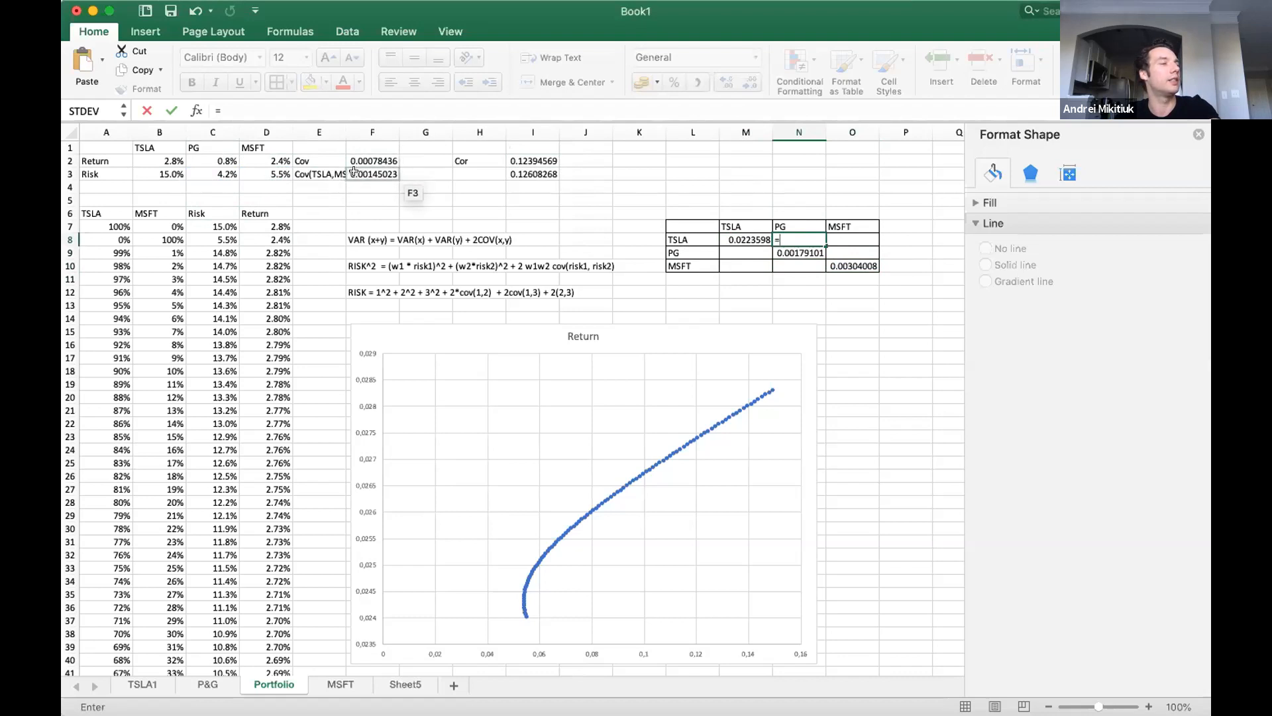
pyautogui.click(357, 161)
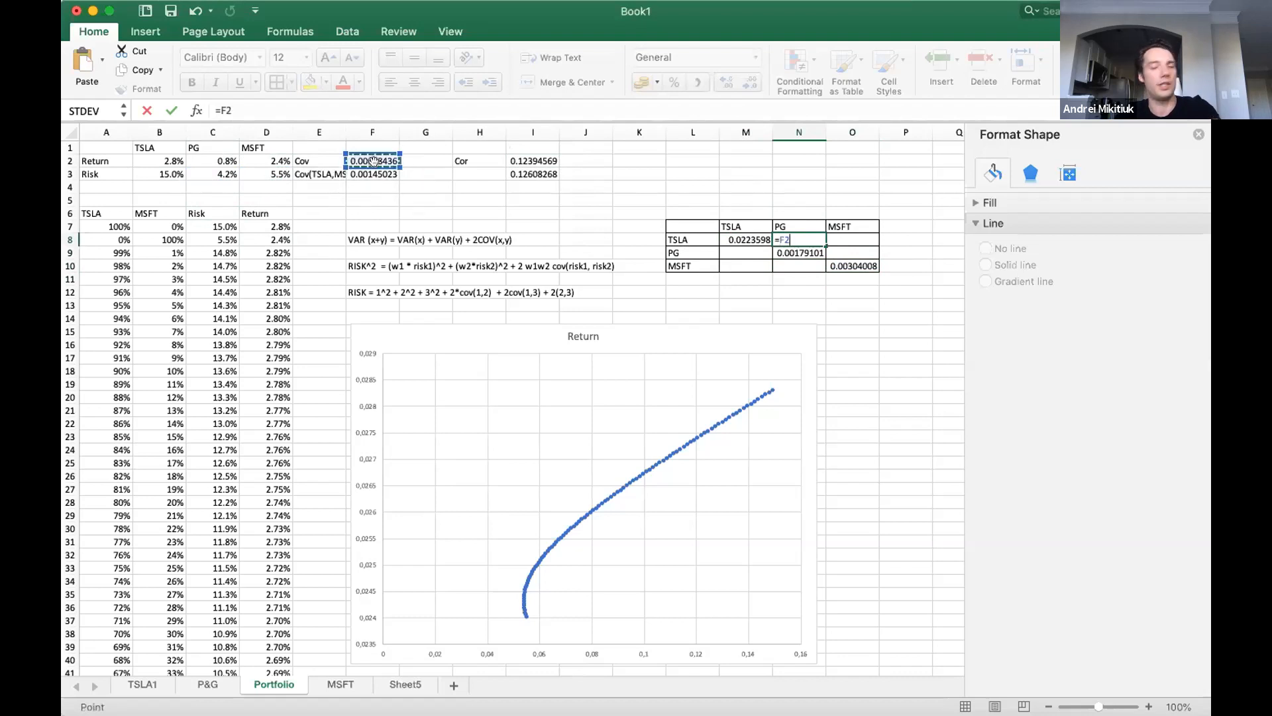
pyautogui.press('Return')
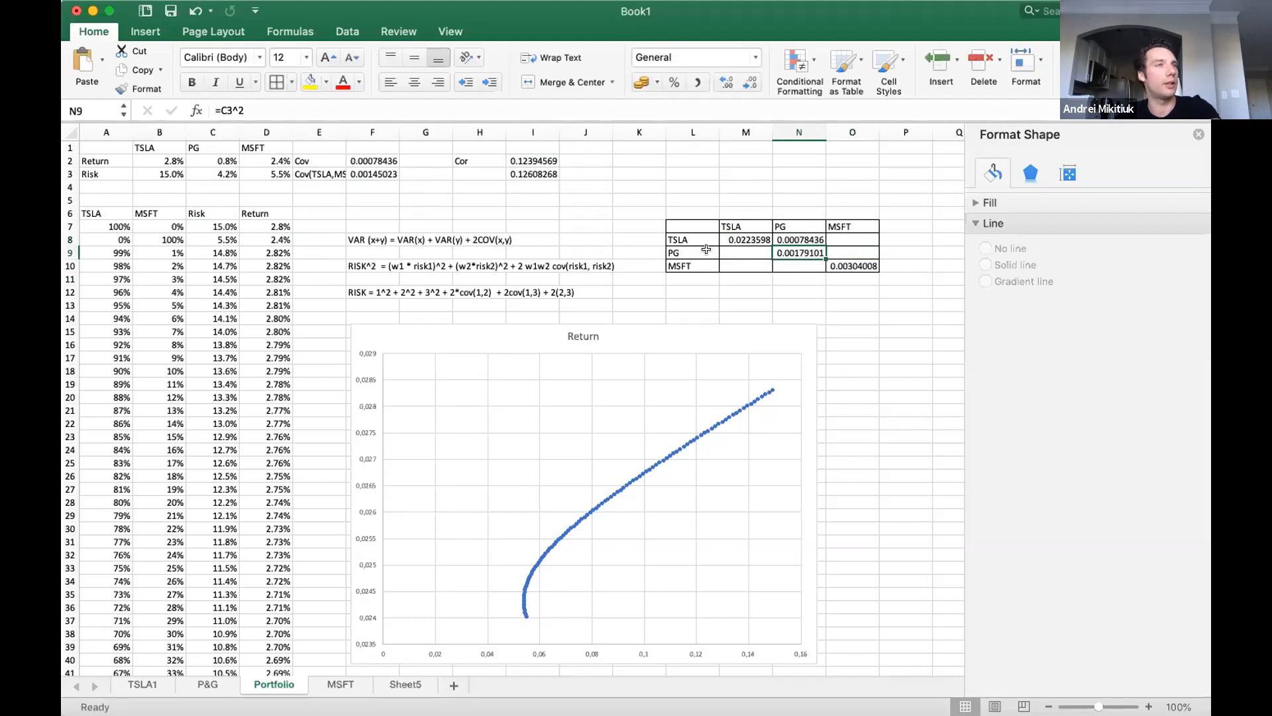
pyautogui.click(731, 249)
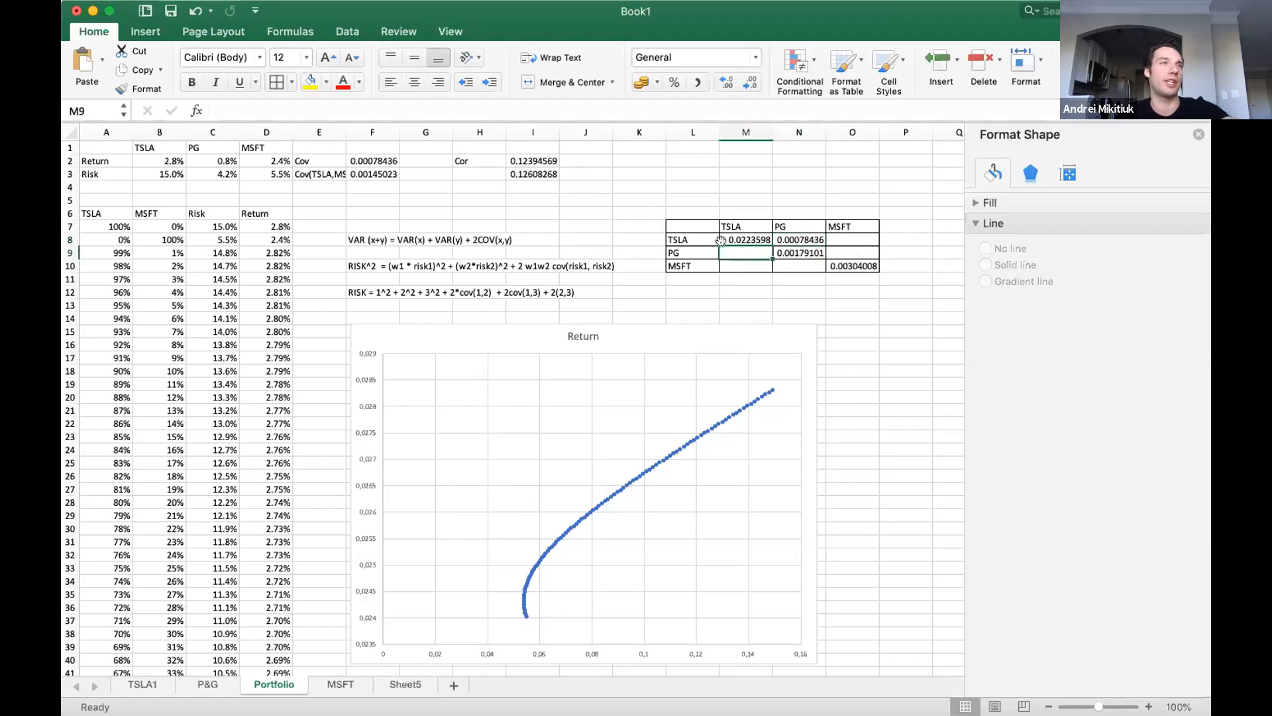
pyautogui.write('=')
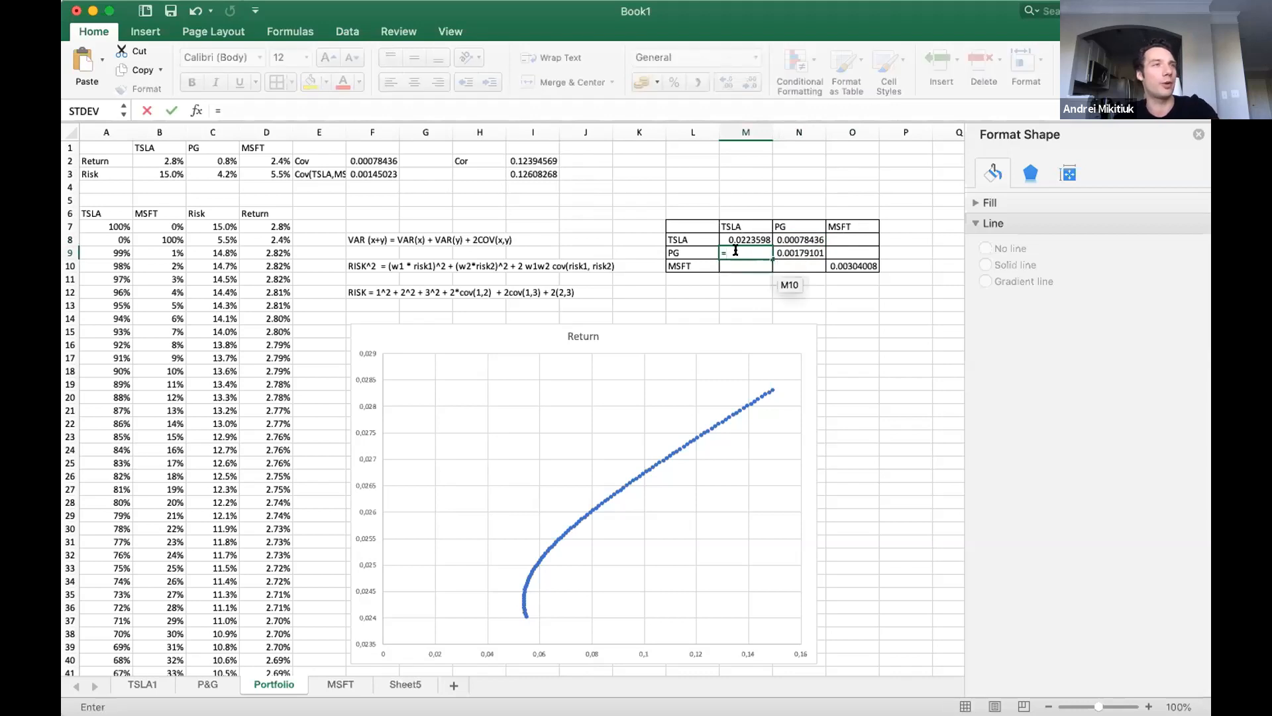
pyautogui.click(375, 161)
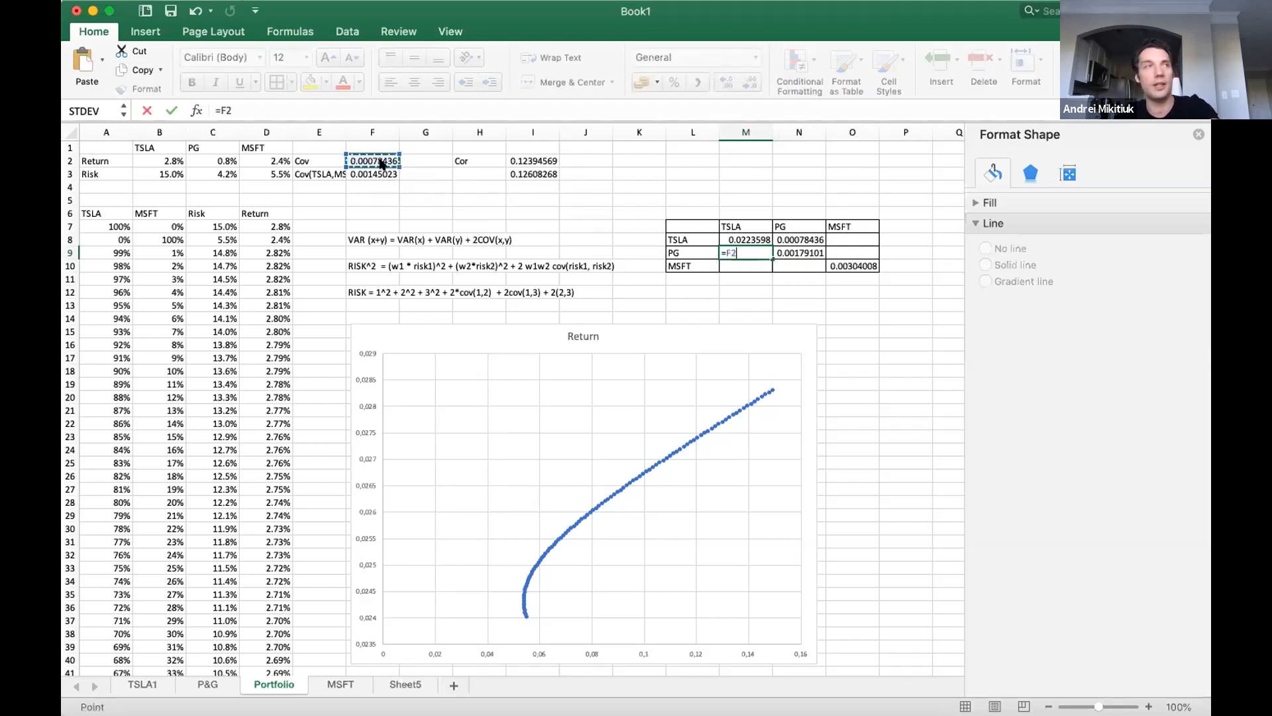
pyautogui.press('Return')
pyautogui.click(800, 264)
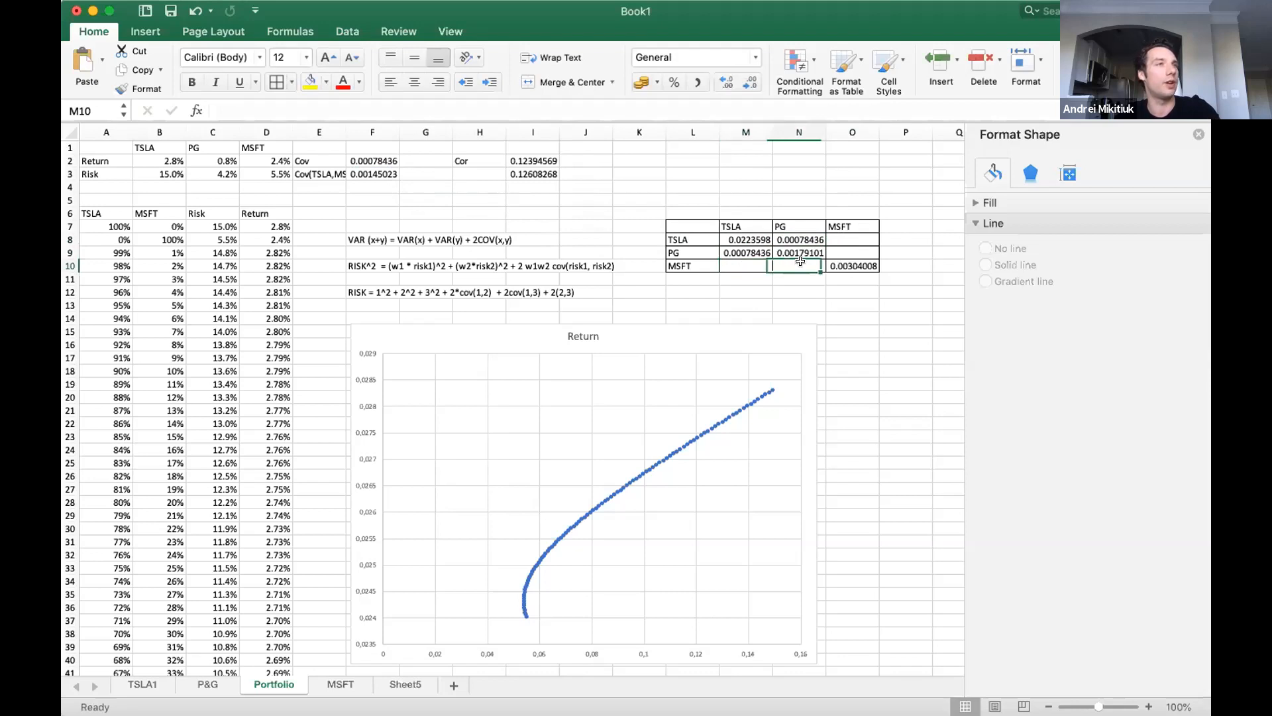
# Fill both TSLA/MSFT covariance cells of the matrix, O8 and M10, with the reference =F3.
pyautogui.click(840, 238)
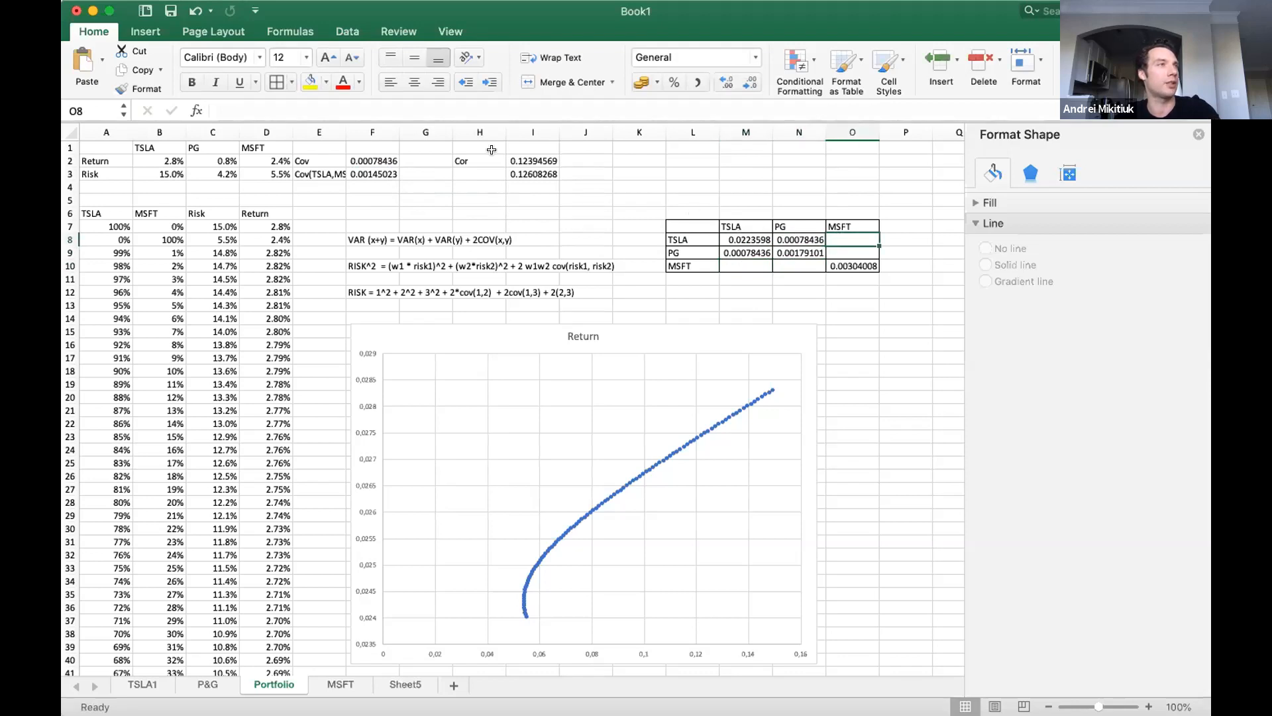
pyautogui.write('=')
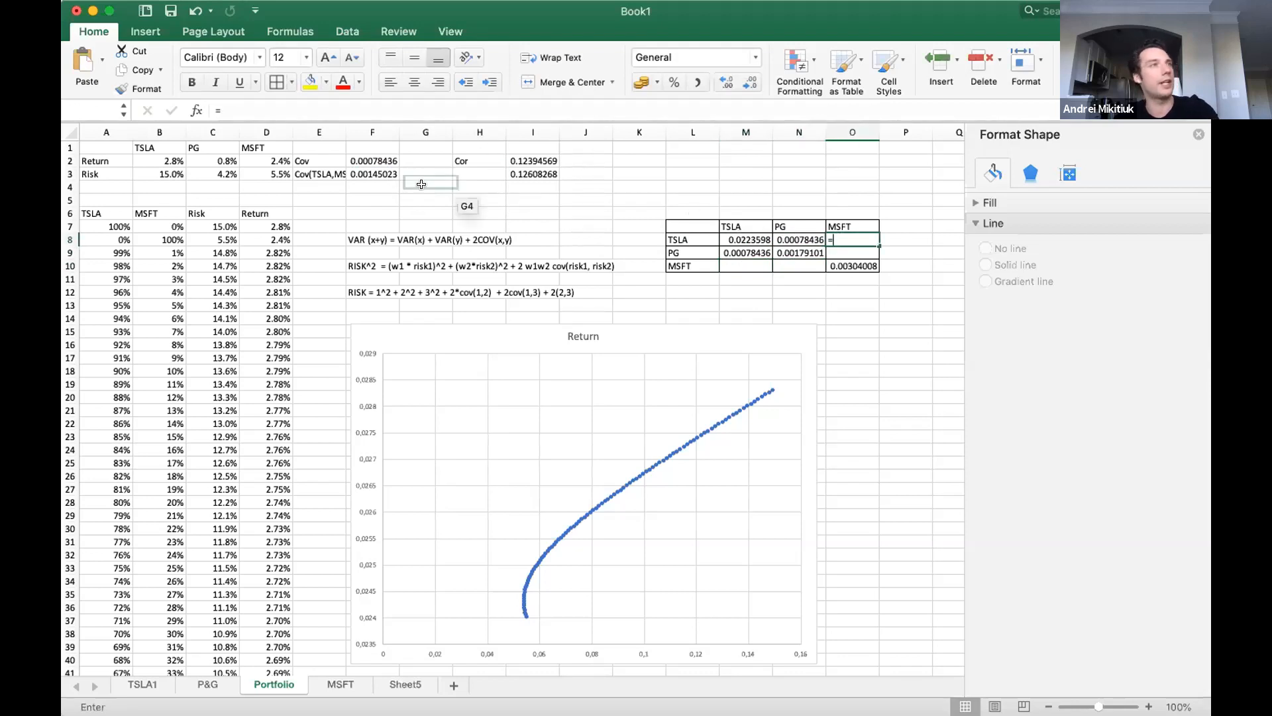
pyautogui.click(379, 171)
pyautogui.press('Return')
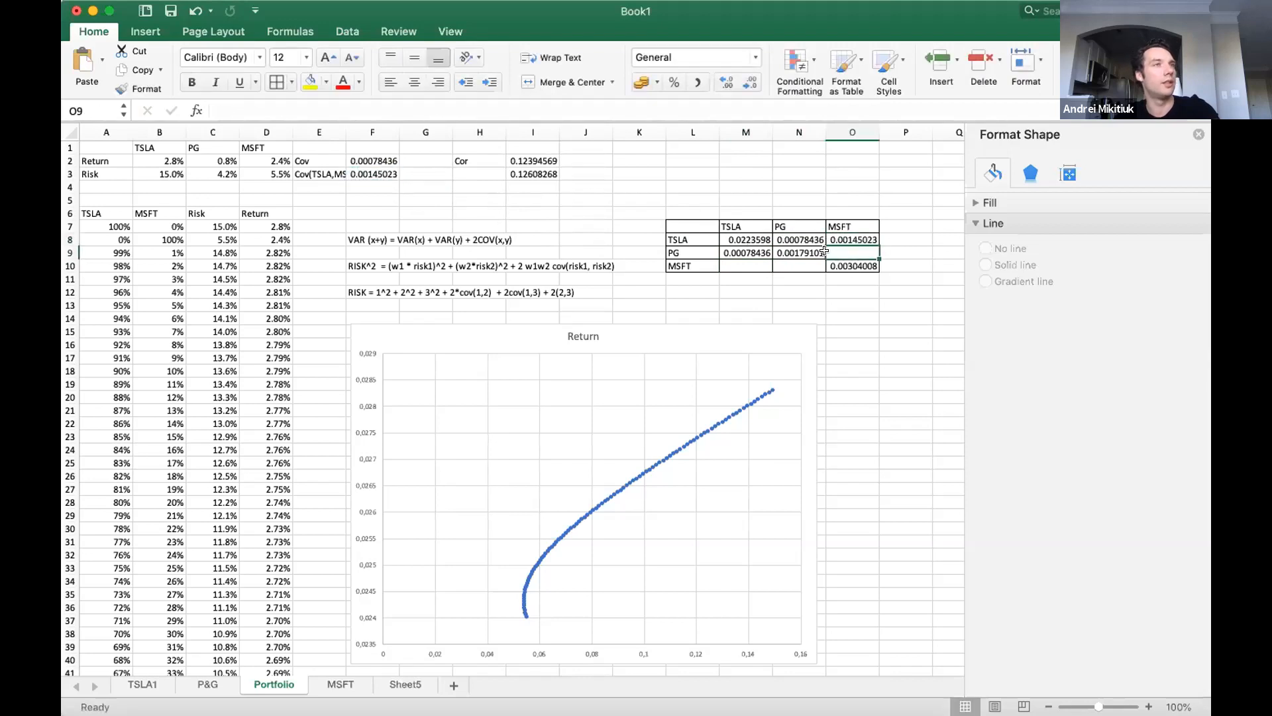
pyautogui.click(738, 264)
pyautogui.write('=')
pyautogui.click(373, 171)
pyautogui.press('Return')
pyautogui.click(785, 263)
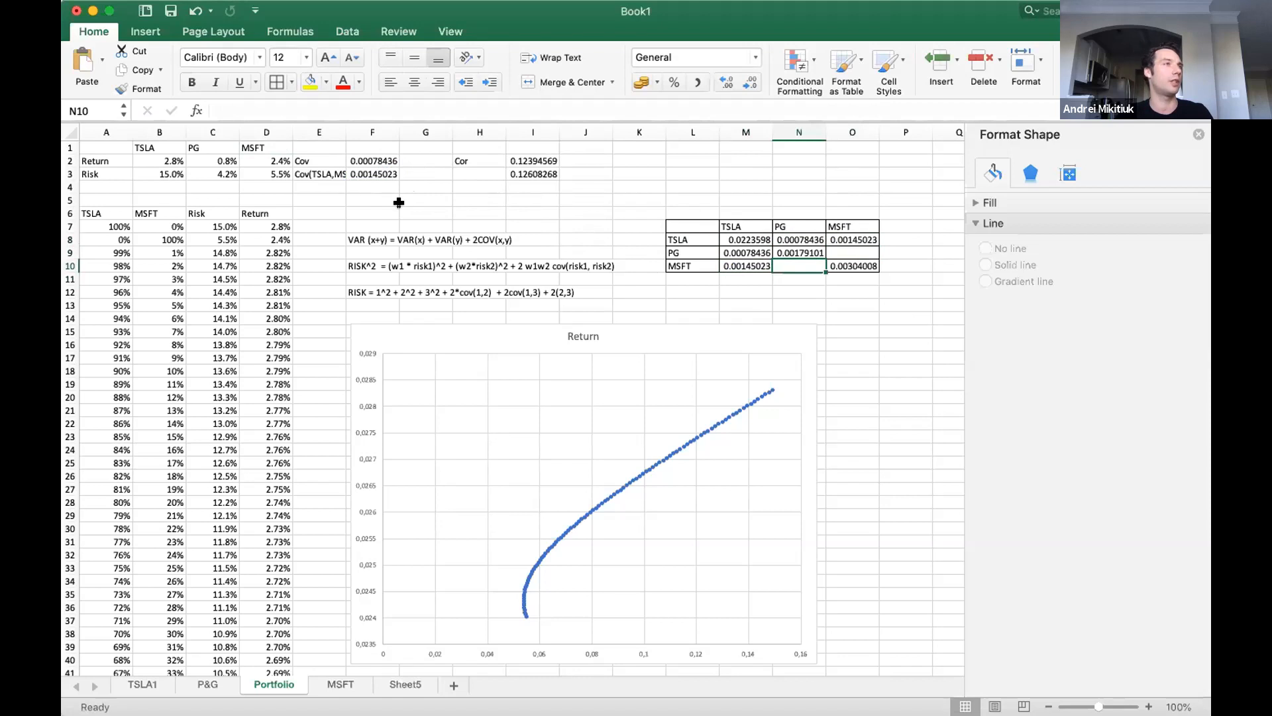
# Label E4 as MSFT,PG and calculate that covariance in F4 with =COVAR('P&G'!H3:H61;MSFT!H3:H61).
pyautogui.click(311, 184)
pyautogui.write('MSFT,PG')
pyautogui.press('Tab')
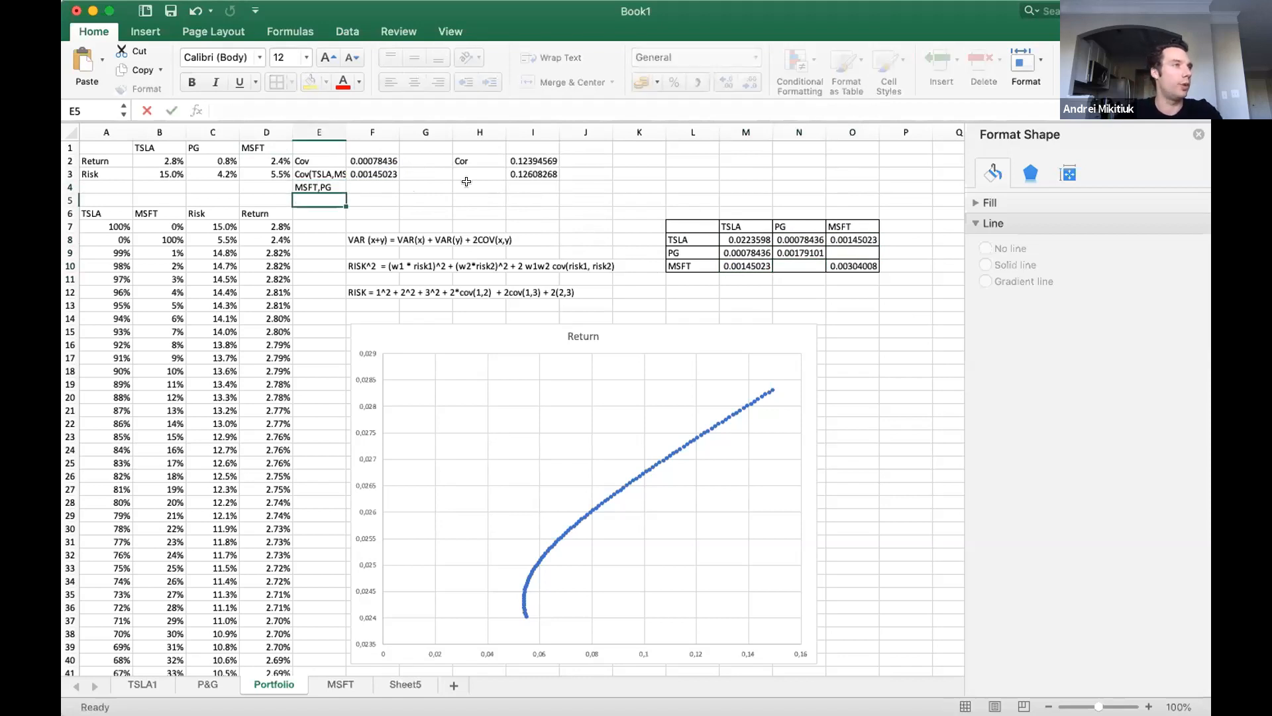
pyautogui.write('=C')
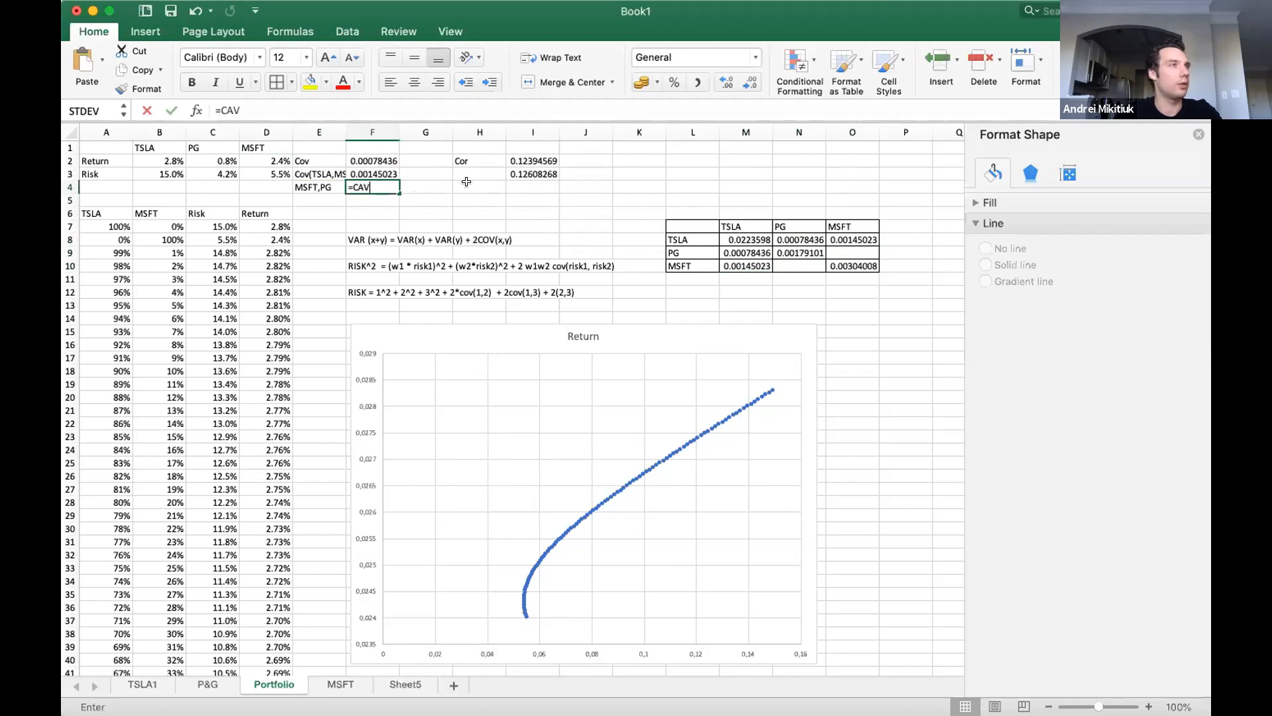
pyautogui.write('OVAR(')
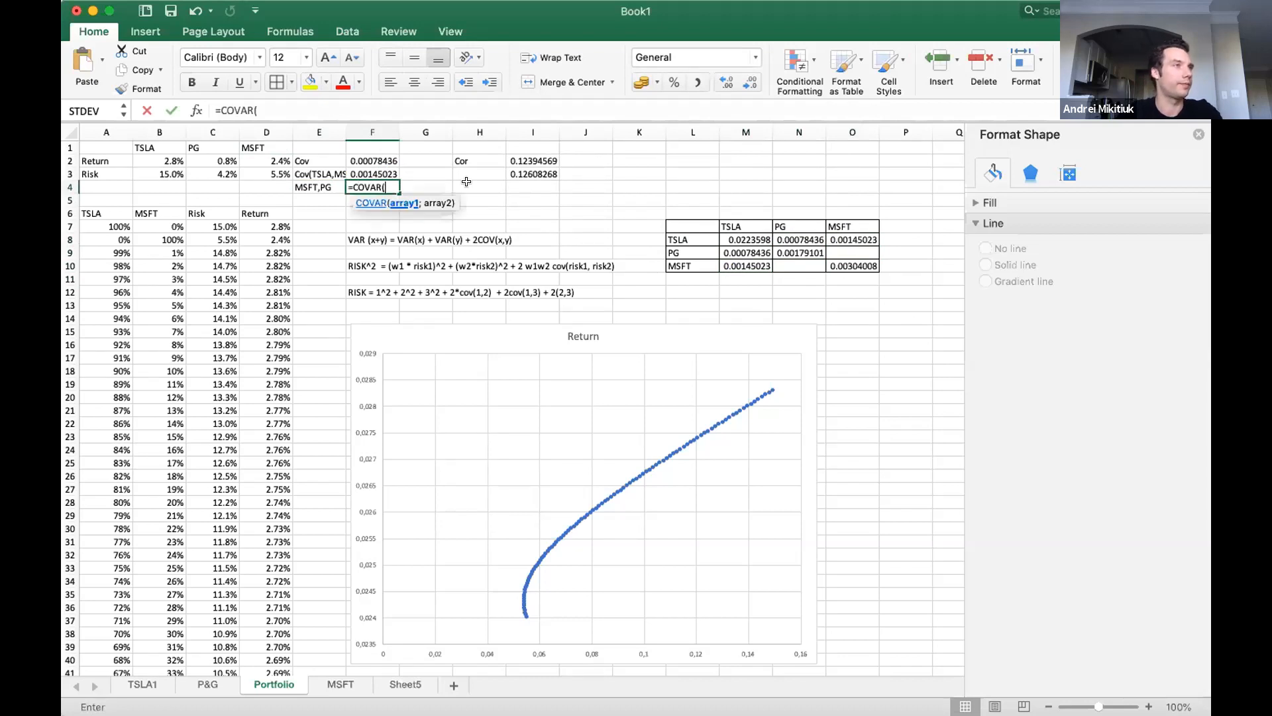
pyautogui.click(208, 685)
pyautogui.moveTo(482, 174); pyautogui.dragTo(491, 594)
pyautogui.write(';')
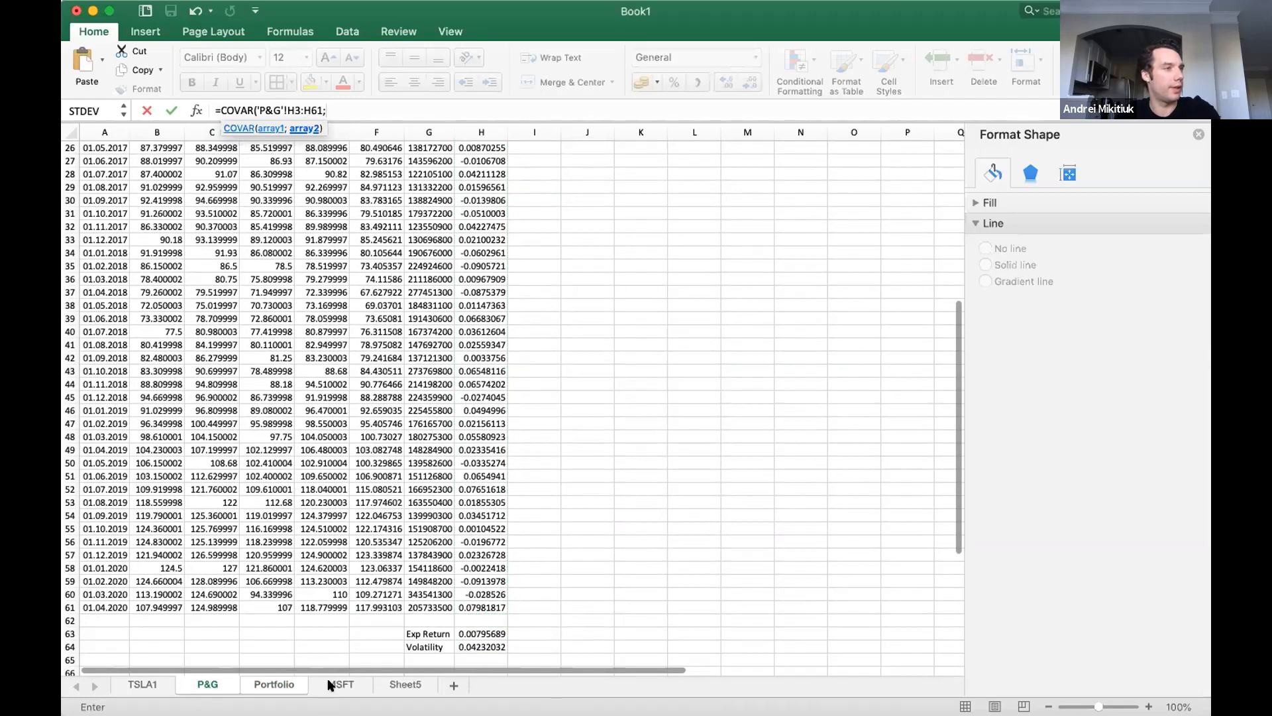
pyautogui.click(340, 683)
pyautogui.moveTo(494, 163); pyautogui.dragTo(482, 615)
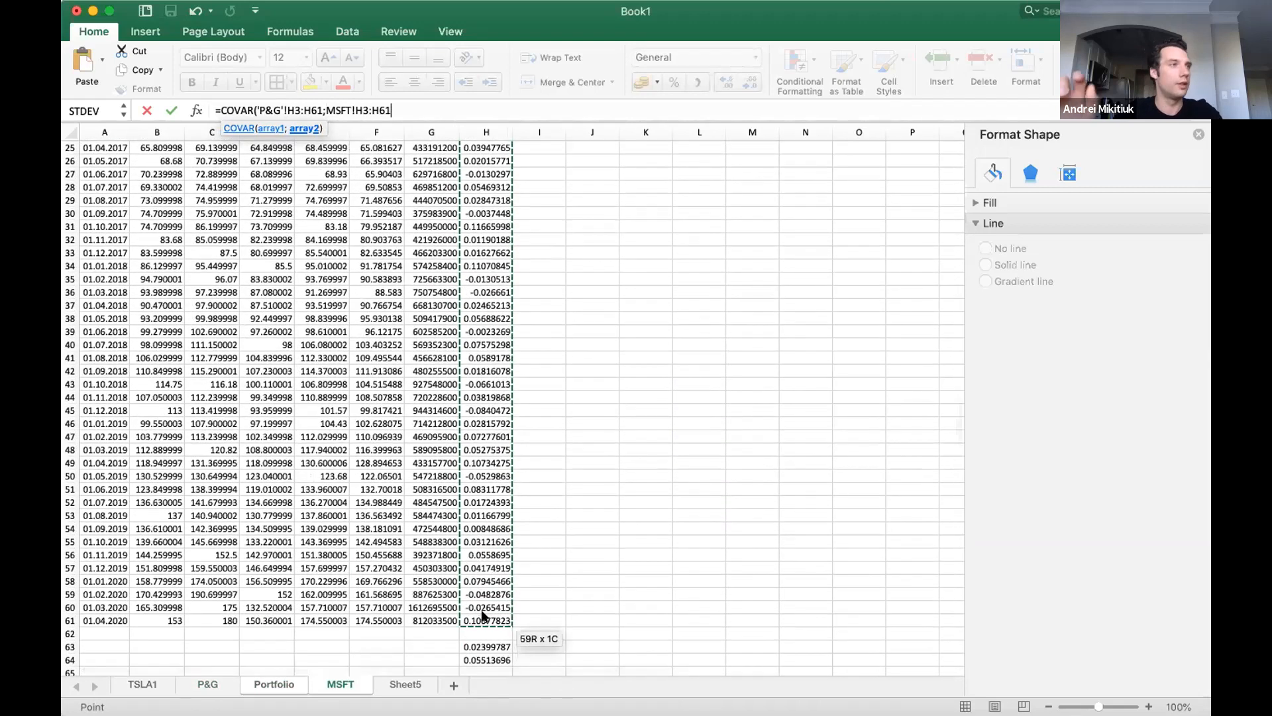
pyautogui.press('Return')
# Fill both PG/MSFT covariance cells of the matrix, O9 and N10, with the reference =F4.
pyautogui.click(860, 249)
pyautogui.write('=')
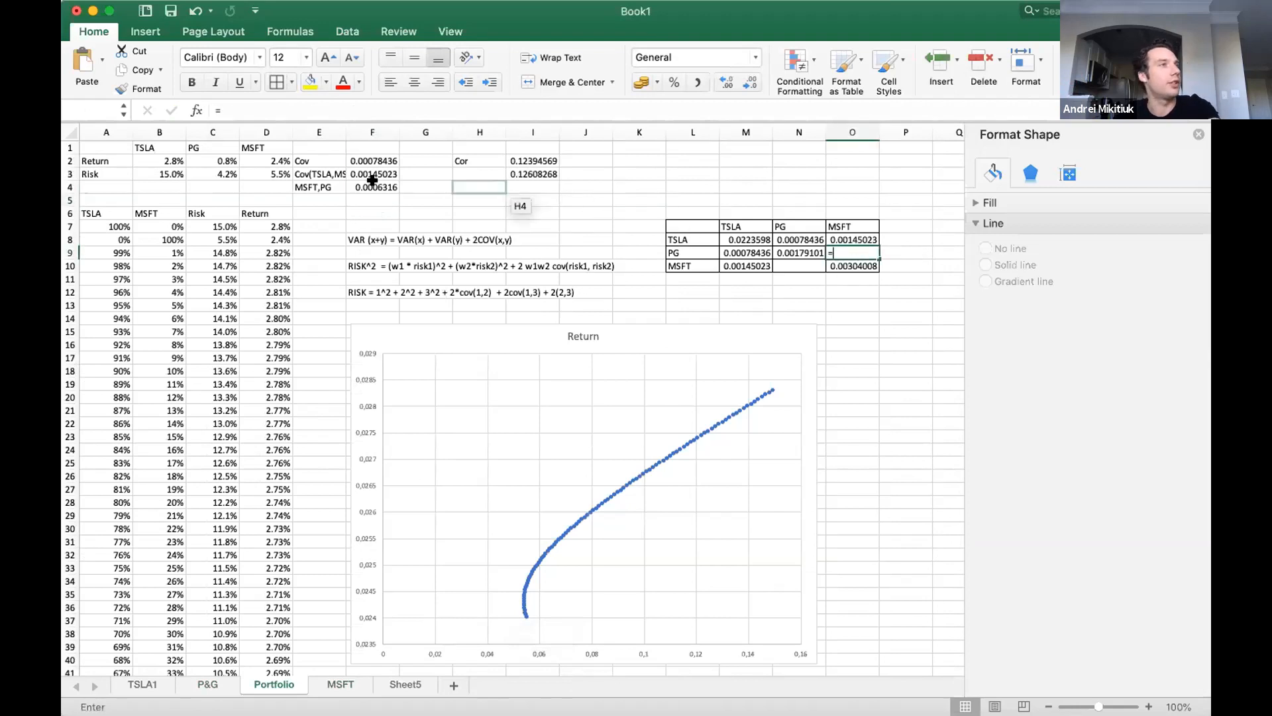
pyautogui.click(375, 188)
pyautogui.press('Return')
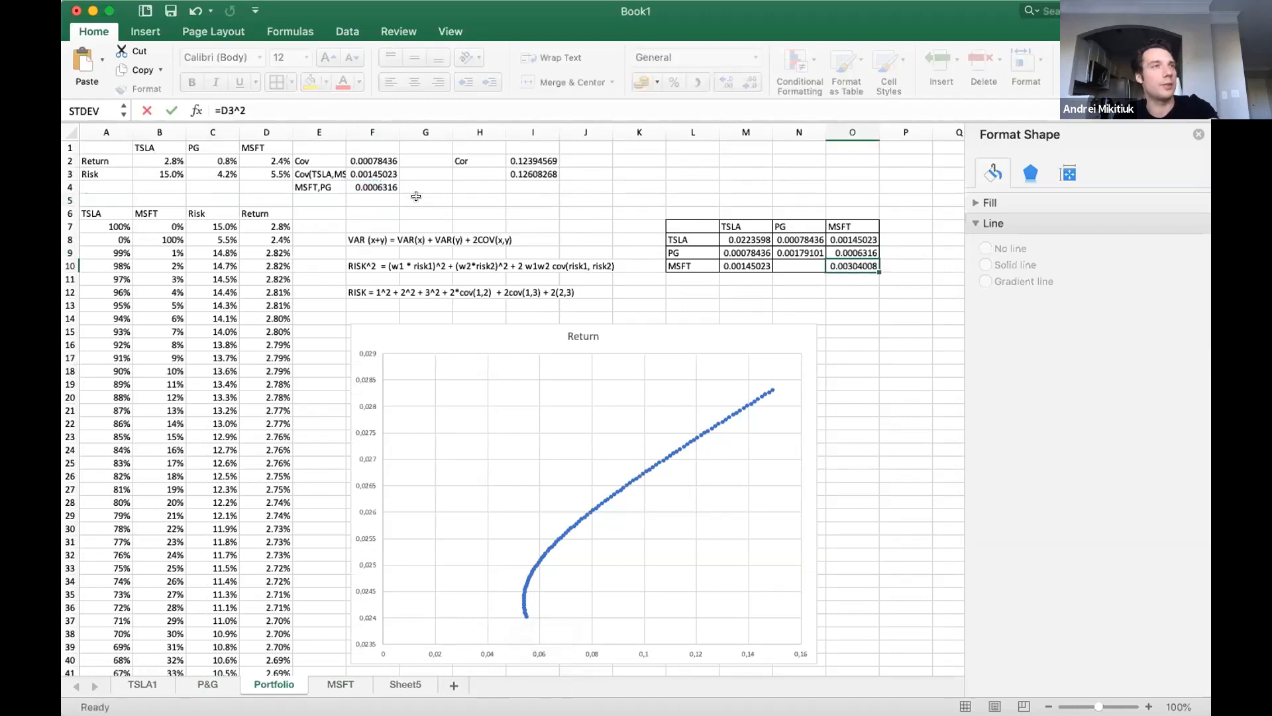
pyautogui.click(799, 263)
pyautogui.write('=')
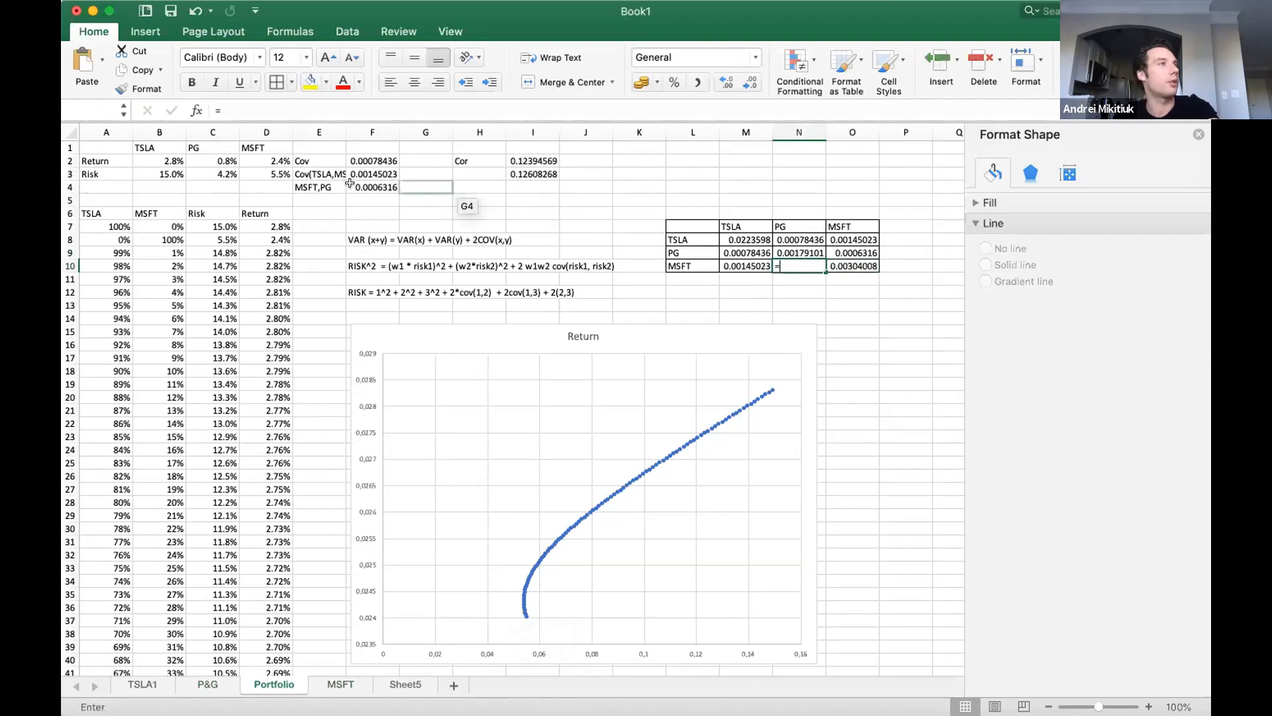
pyautogui.click(375, 187)
pyautogui.press('Return')
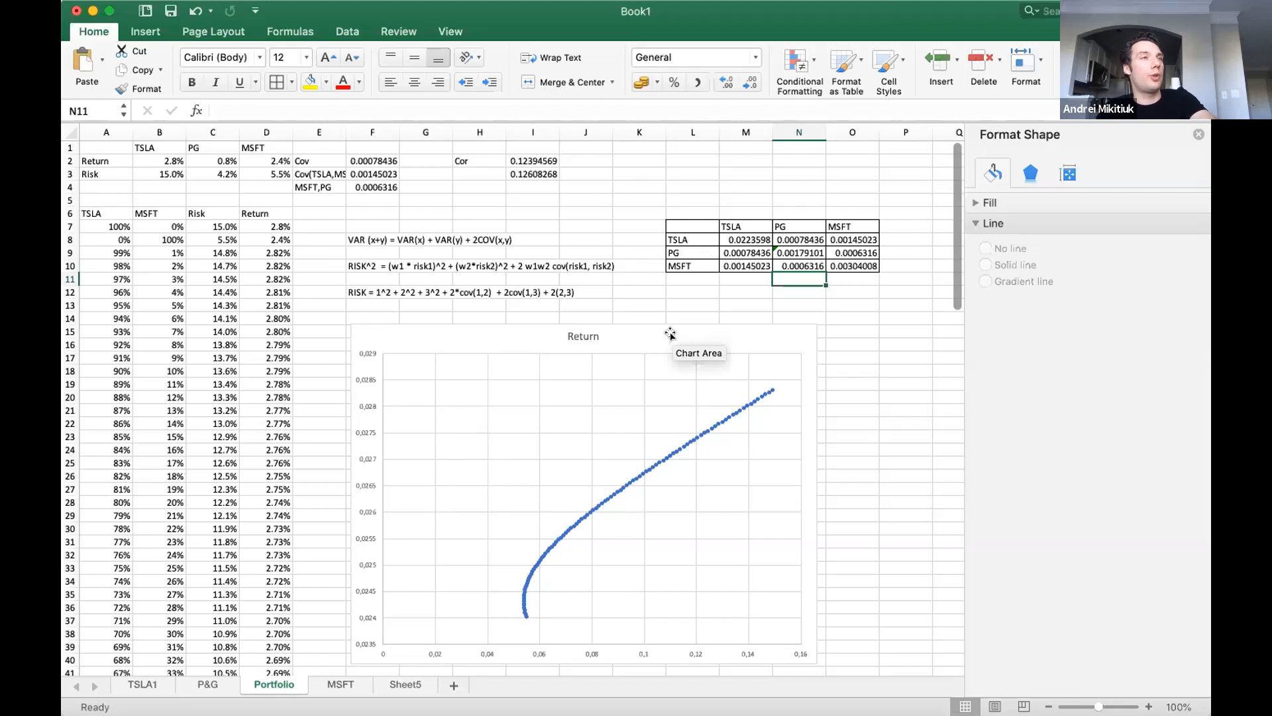
# Move the Return chart down about three rows and enter the headings TSLA, MSFT and PG in L13:N13.
pyautogui.moveTo(671, 330); pyautogui.dragTo(671, 364)
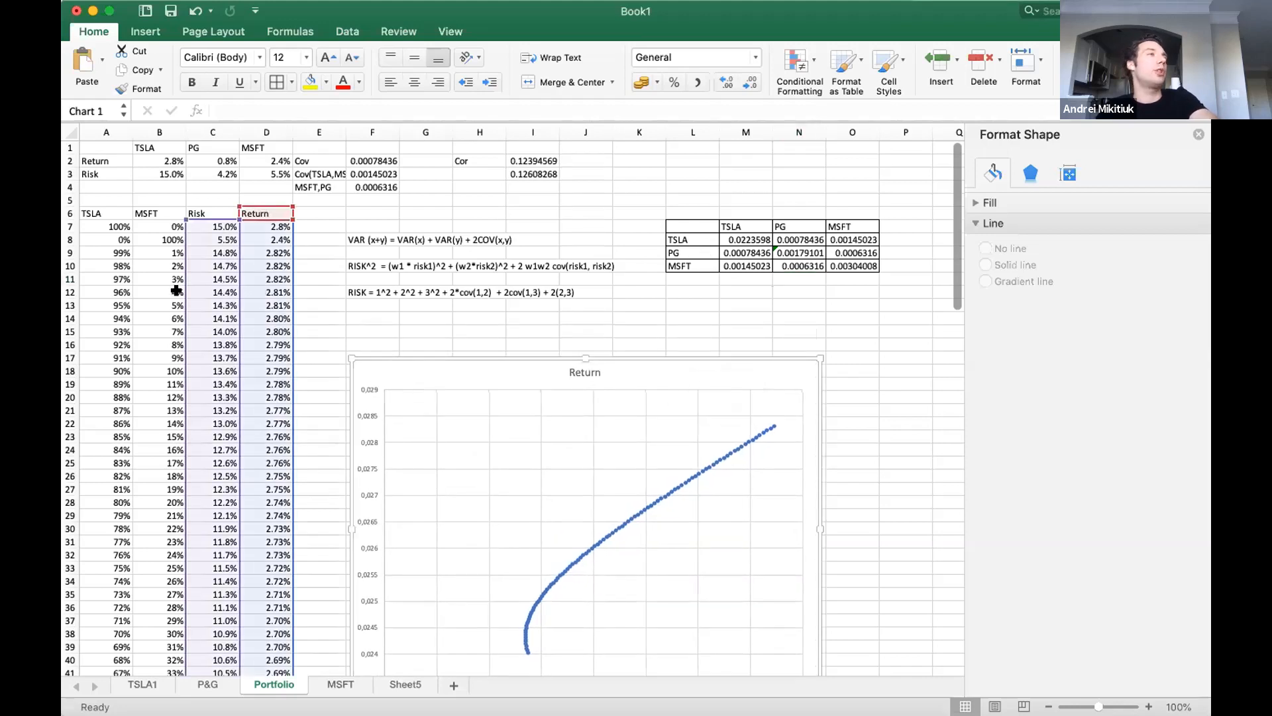
pyautogui.click(688, 306)
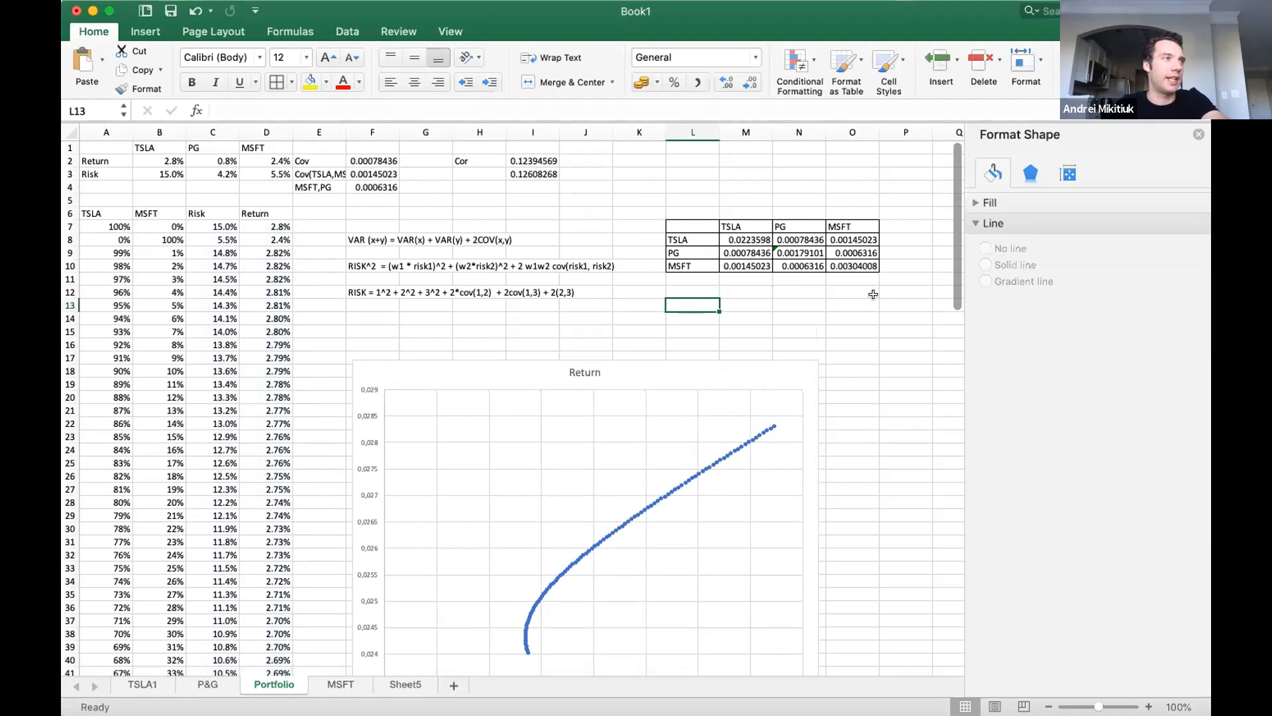
pyautogui.write('TSLA')
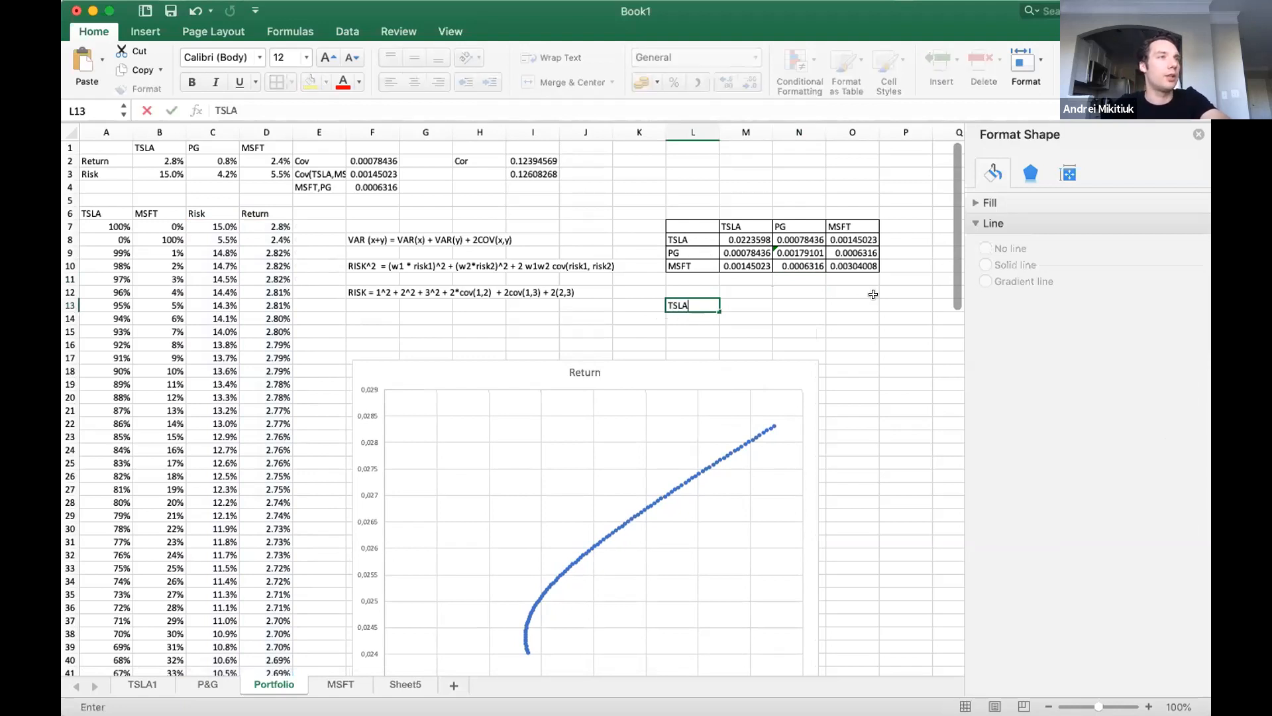
pyautogui.press('Tab')
pyautogui.write('MSD')
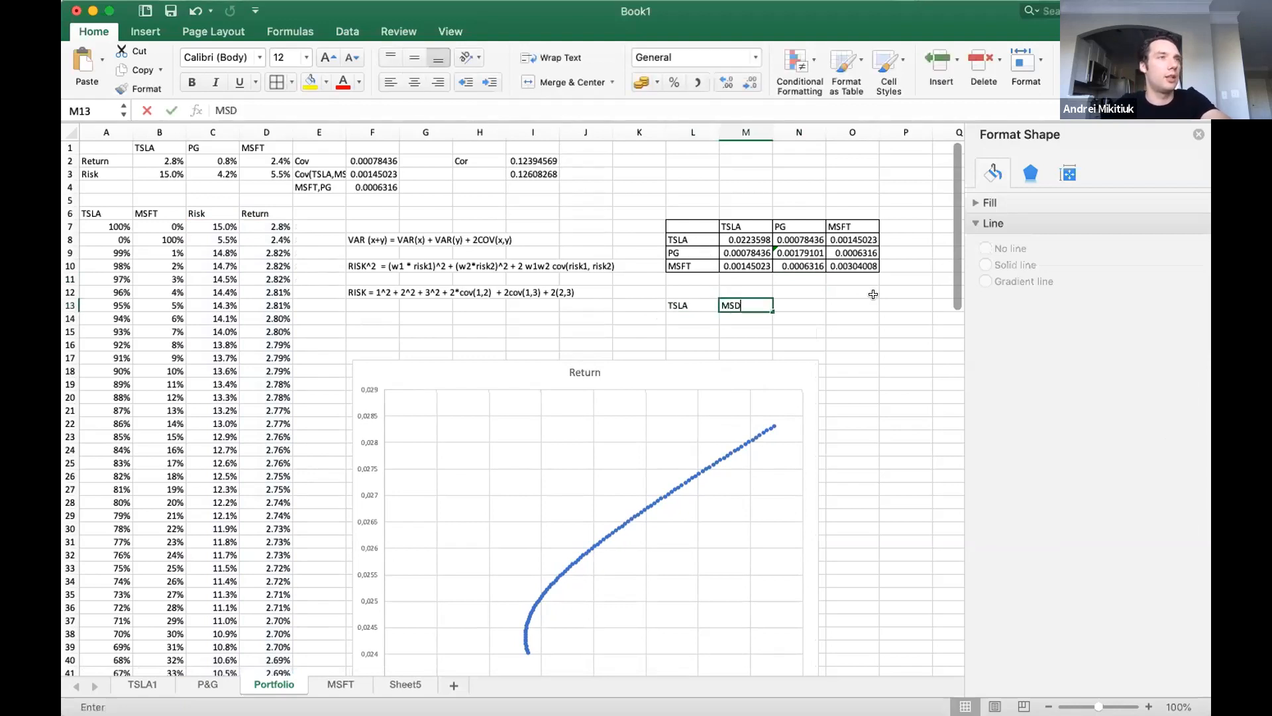
pyautogui.write('T')
pyautogui.press('Tab')
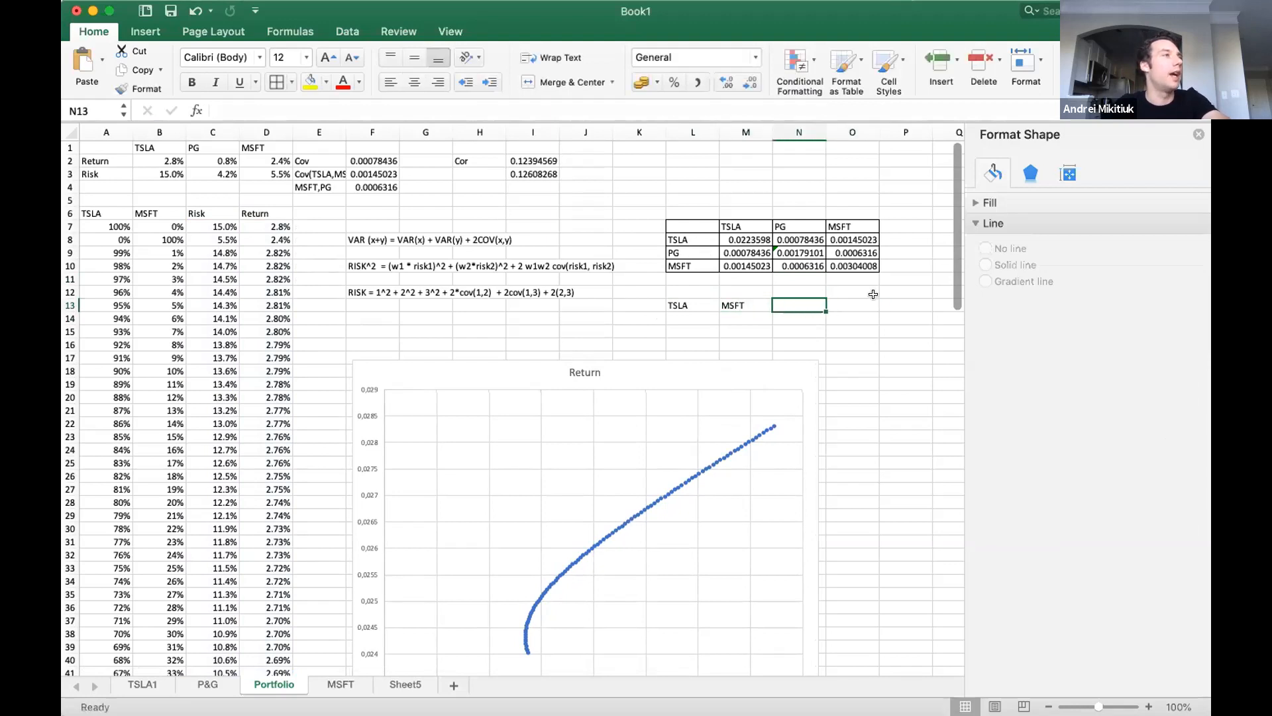
pyautogui.write('PG')
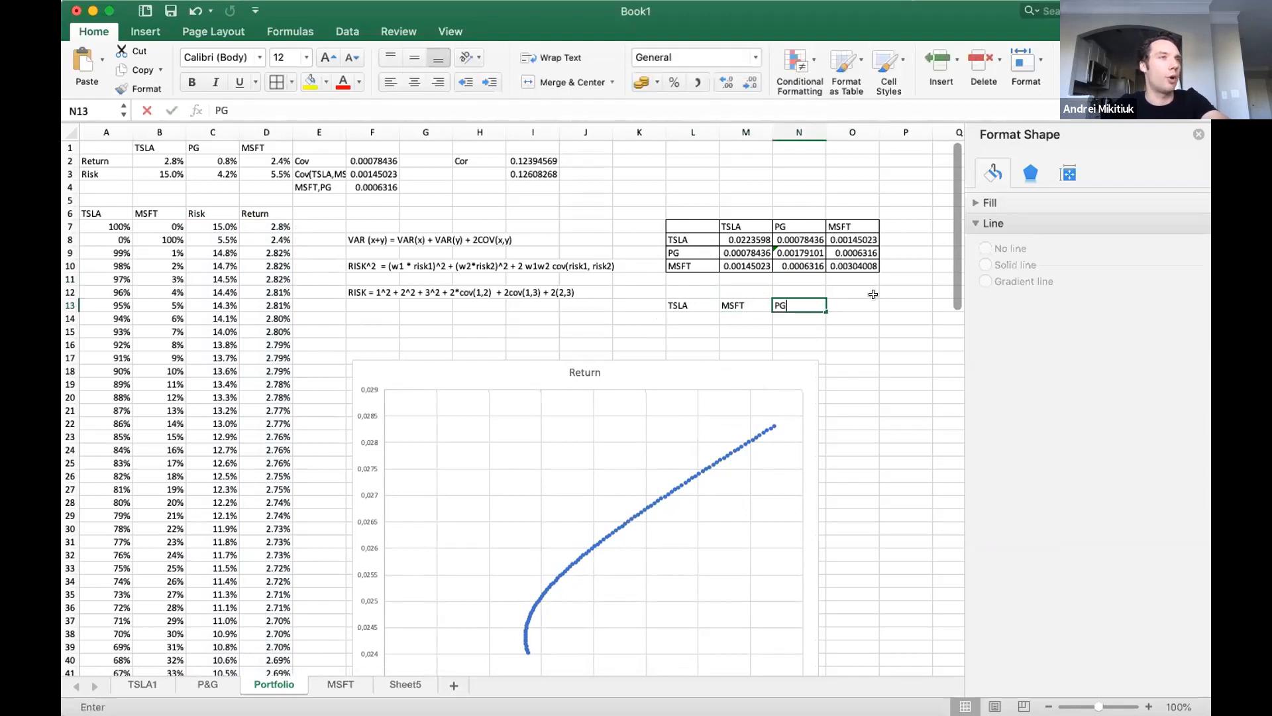
# Swap the last two asset headings of the new table, putting PG in M13 and MSFT in N13.
pyautogui.hotkey('shift', 'Tab')
pyautogui.write('PG')
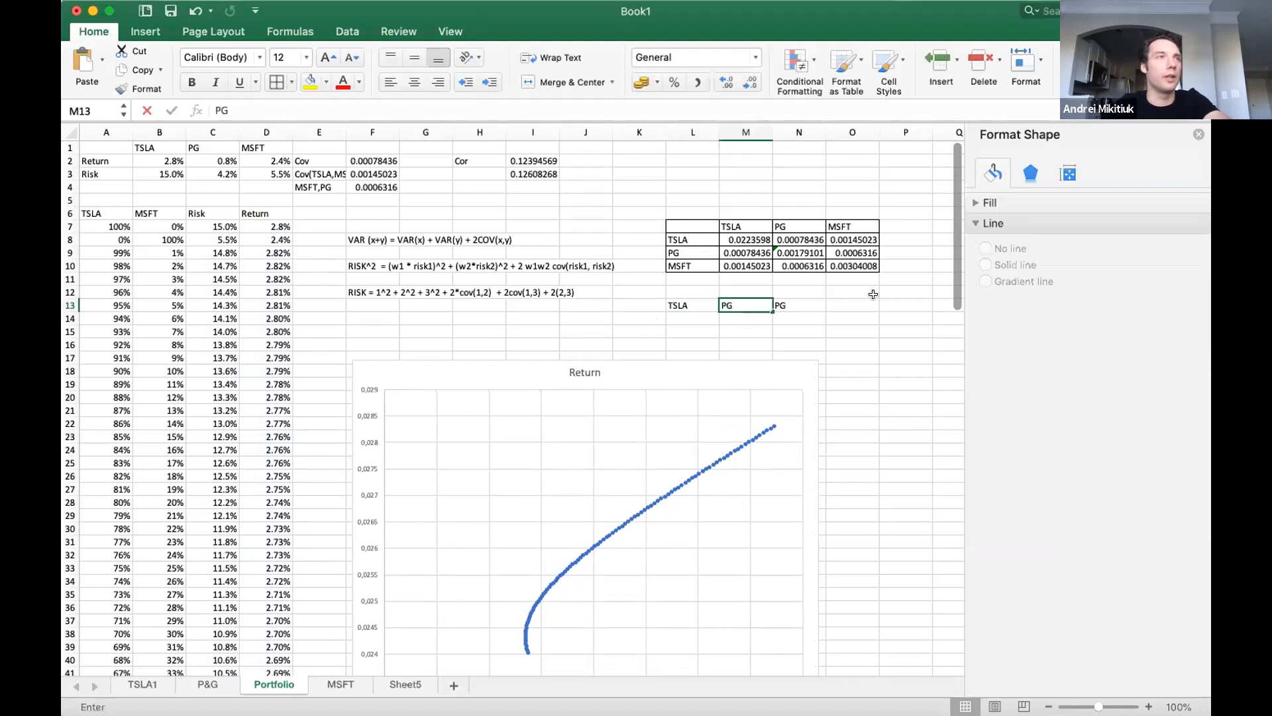
pyautogui.press('Tab')
pyautogui.write('MSFT')
pyautogui.press('Return')
# Add the headings Risk in O13 and Return in P13 to the three-asset table.
pyautogui.press('Right')
pyautogui.press('Up')
pyautogui.write('Risk')
pyautogui.press('Return')
pyautogui.press('Up')
pyautogui.press('Right')
pyautogui.write('Ret')
pyautogui.press('Return')
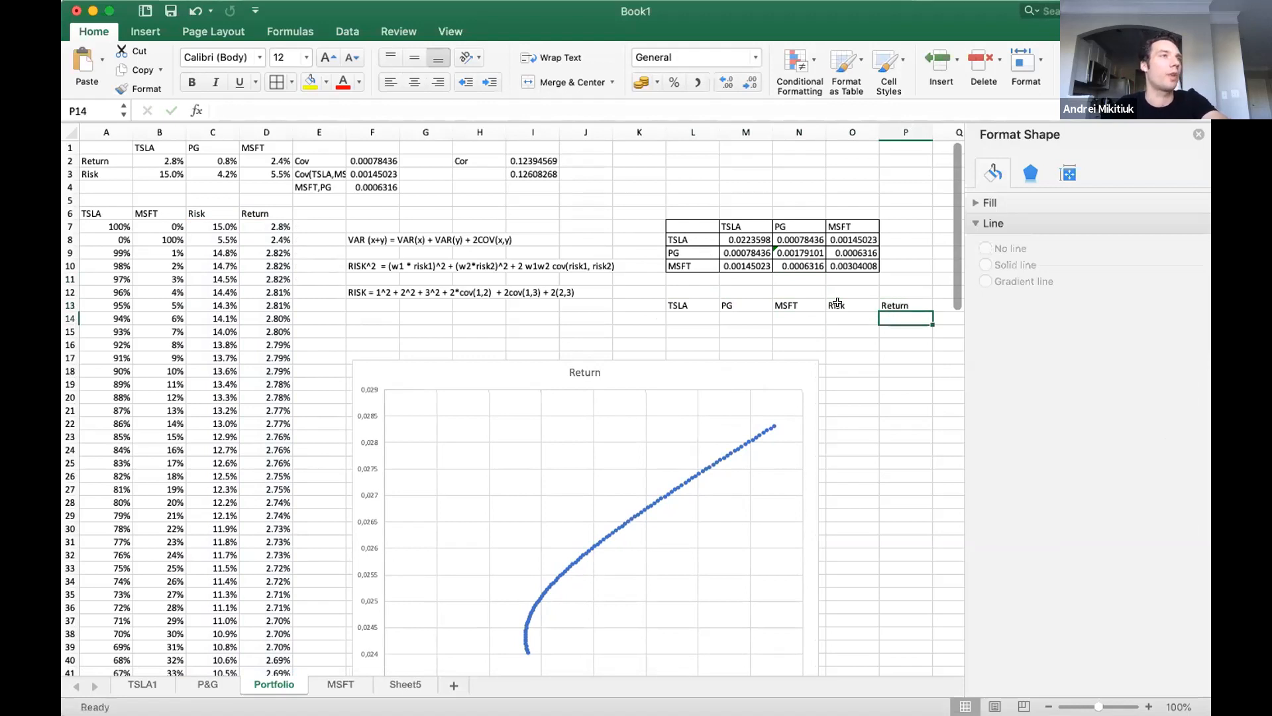
# Shrink the Return chart by about a third and move it beside the two-asset table, starting near row 15.
pyautogui.click(693, 383)
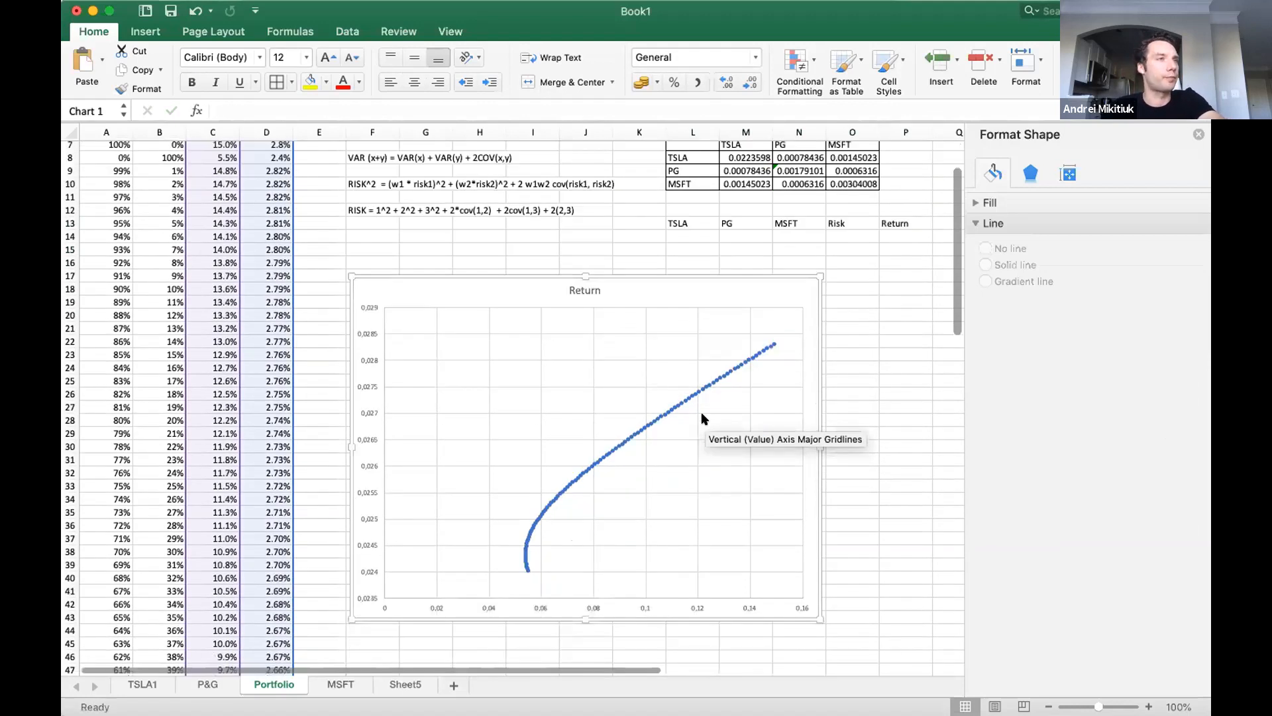
pyautogui.scroll(-5, 728, 451)
pyautogui.moveTo(820, 527); pyautogui.dragTo(641, 420)
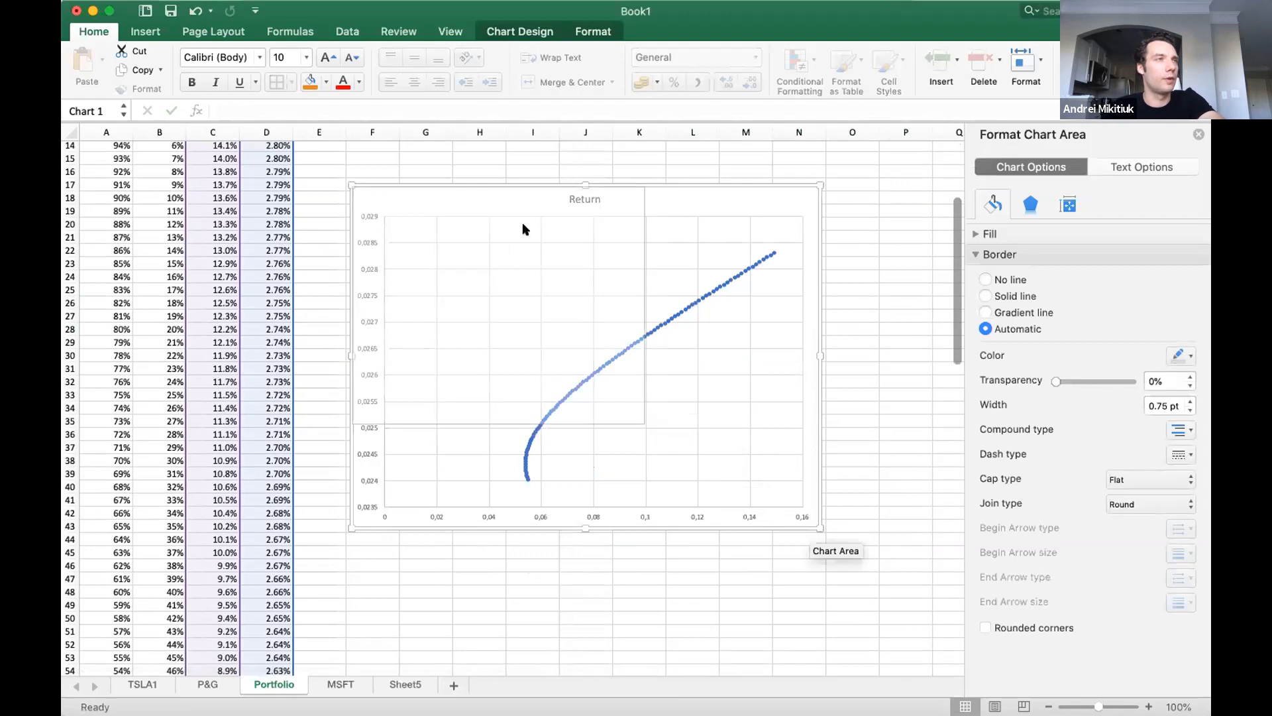
pyautogui.moveTo(534, 189); pyautogui.dragTo(489, 166)
pyautogui.scroll(5, 772, 282)
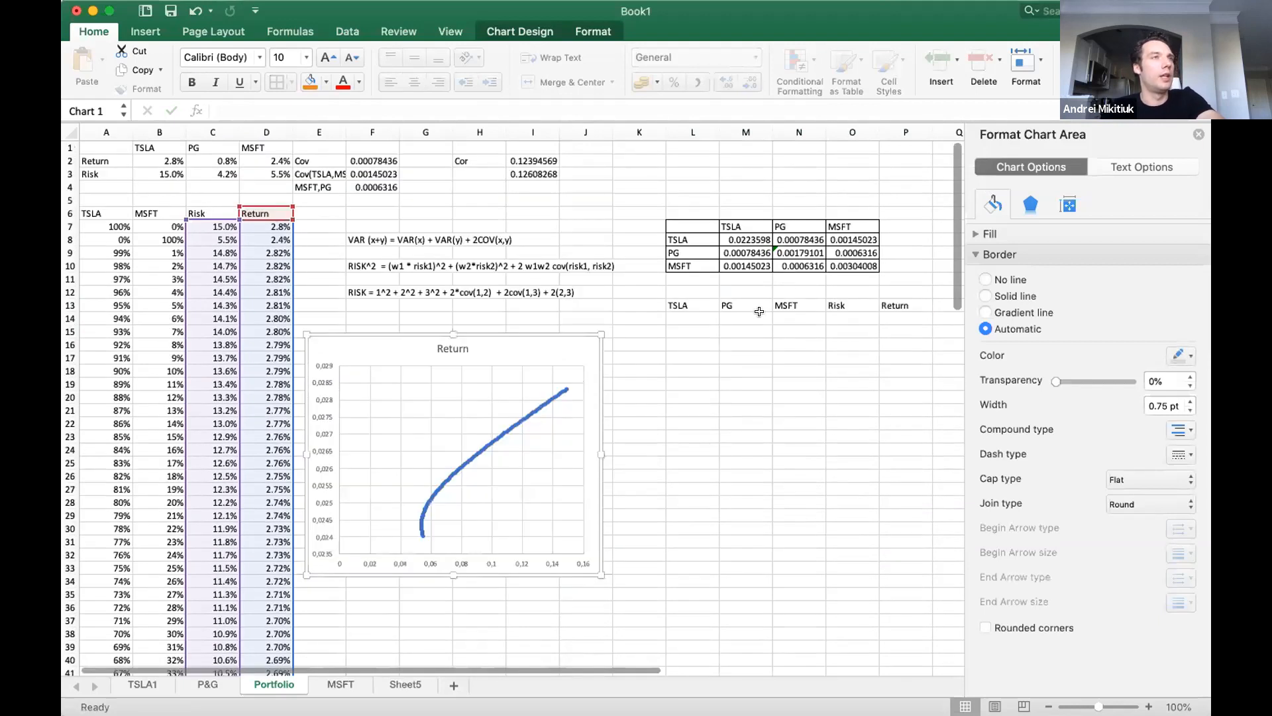
# Enter the first weight combination in L14:N14 as TSLA 100, PG 0 and MSFT 0.
pyautogui.click(690, 320)
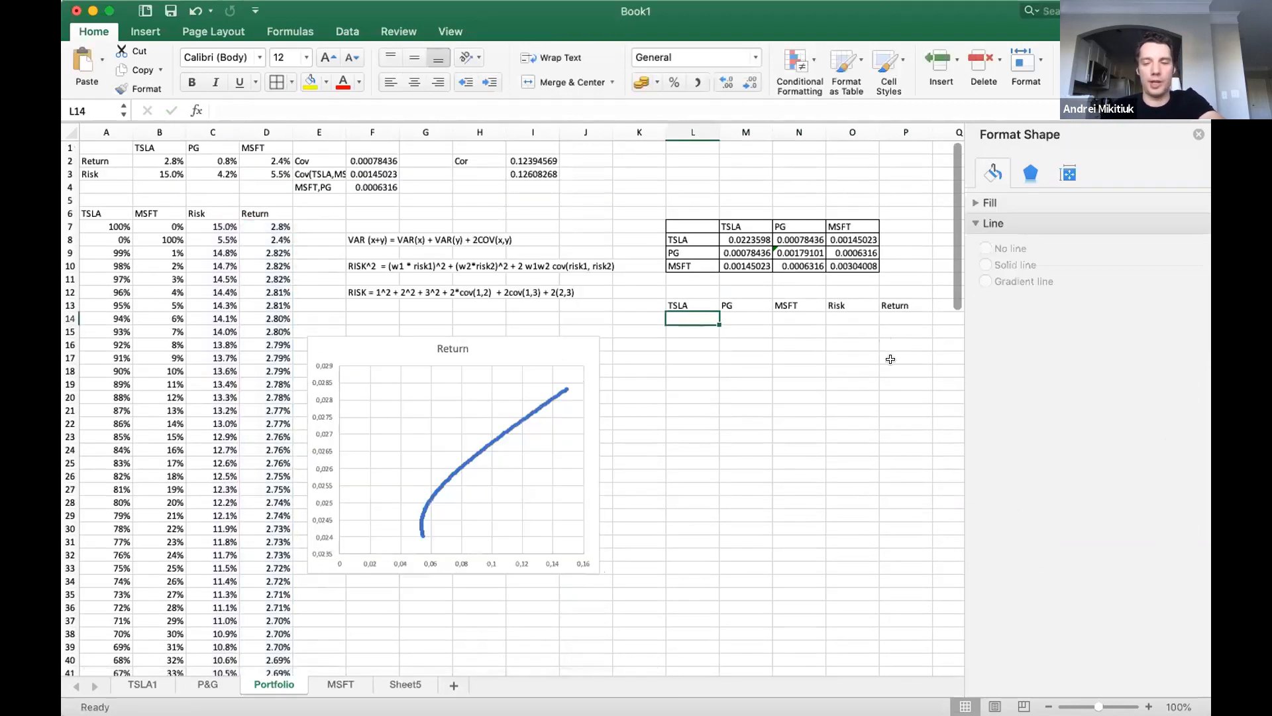
pyautogui.write('100')
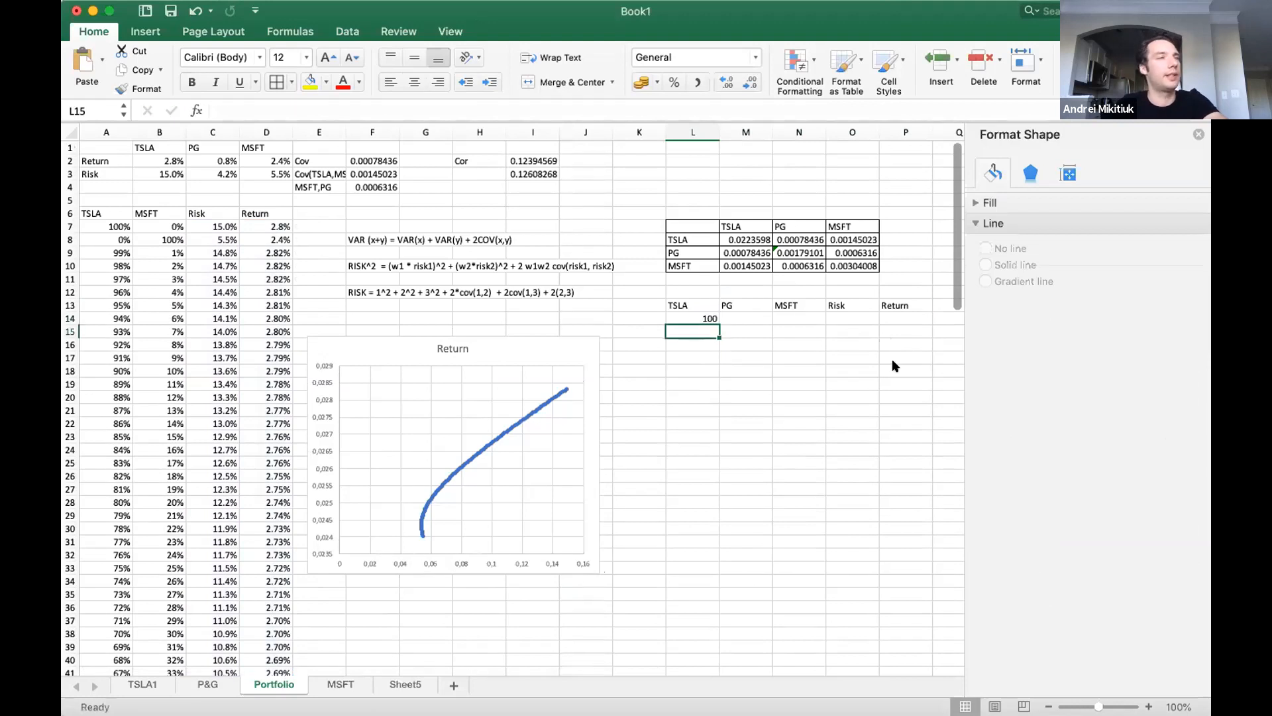
pyautogui.press('Tab')
pyautogui.write('0')
pyautogui.press('Tab')
pyautogui.write('0')
pyautogui.press('Return')
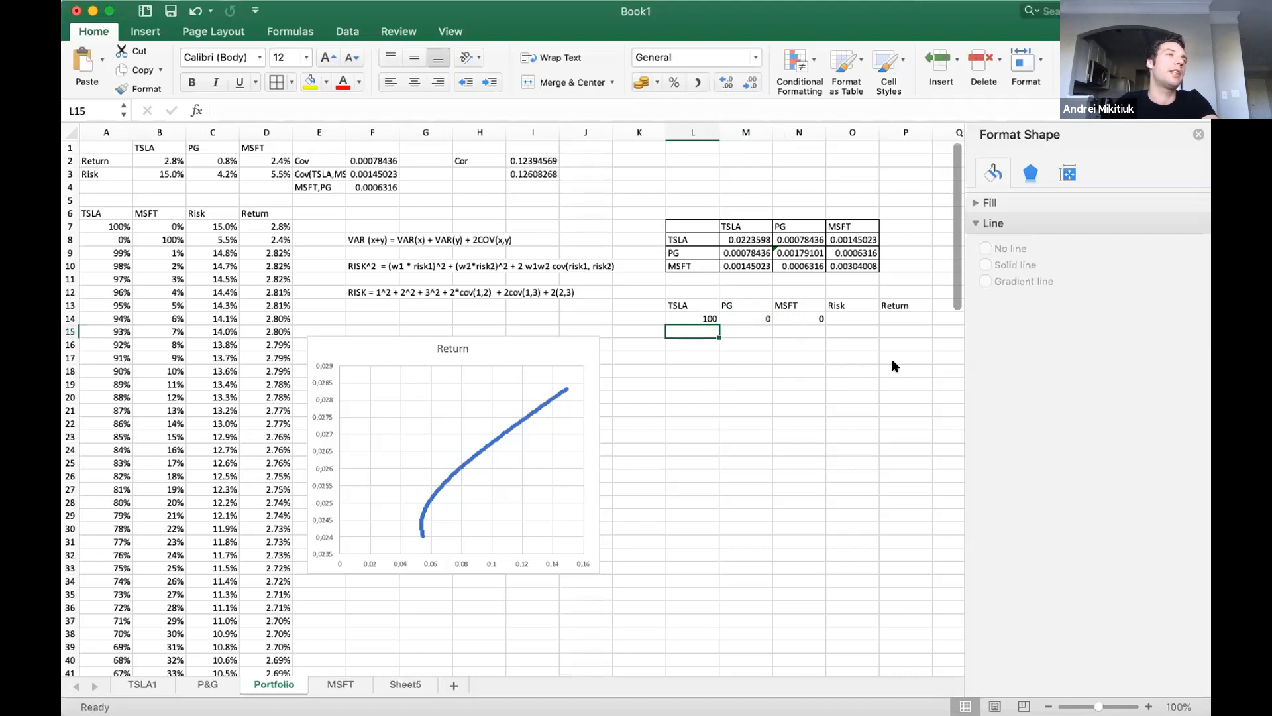
# Enter the second weight combination in L15:N15 as TSLA 90, PG 1 and MSFT 9.
pyautogui.press('Up')
pyautogui.press('Down')
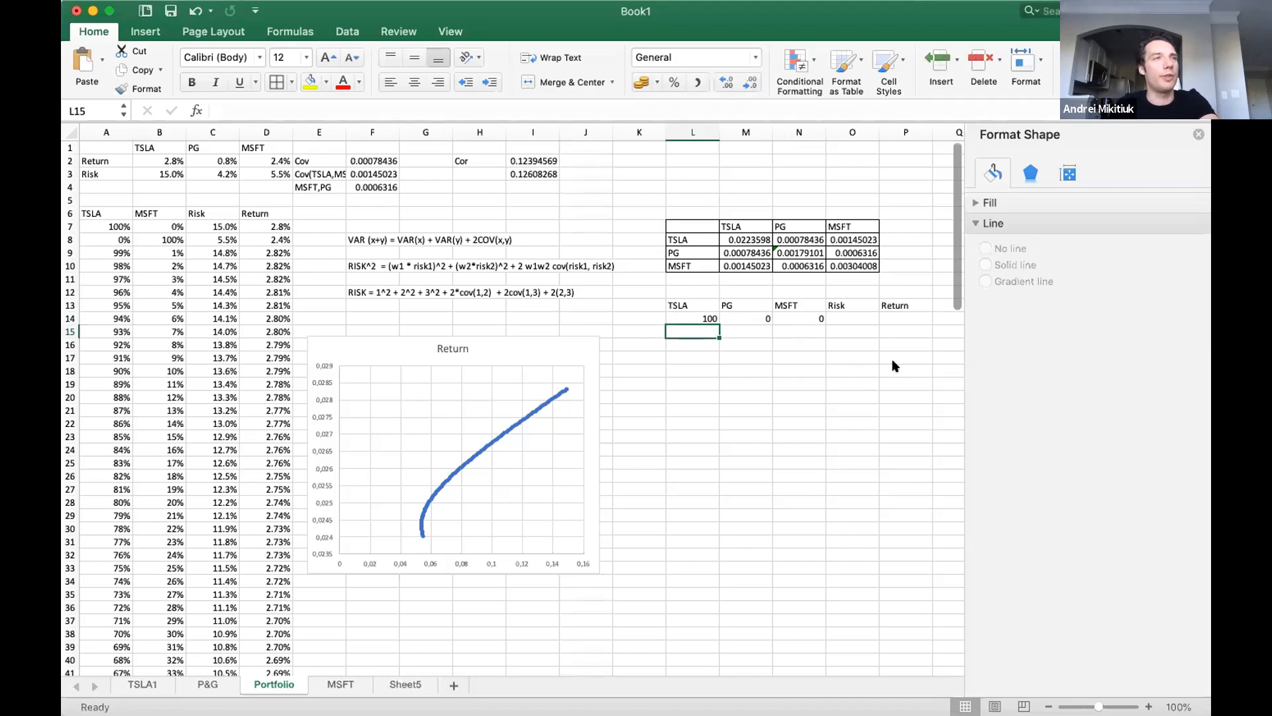
pyautogui.write('90')
pyautogui.press('Tab')
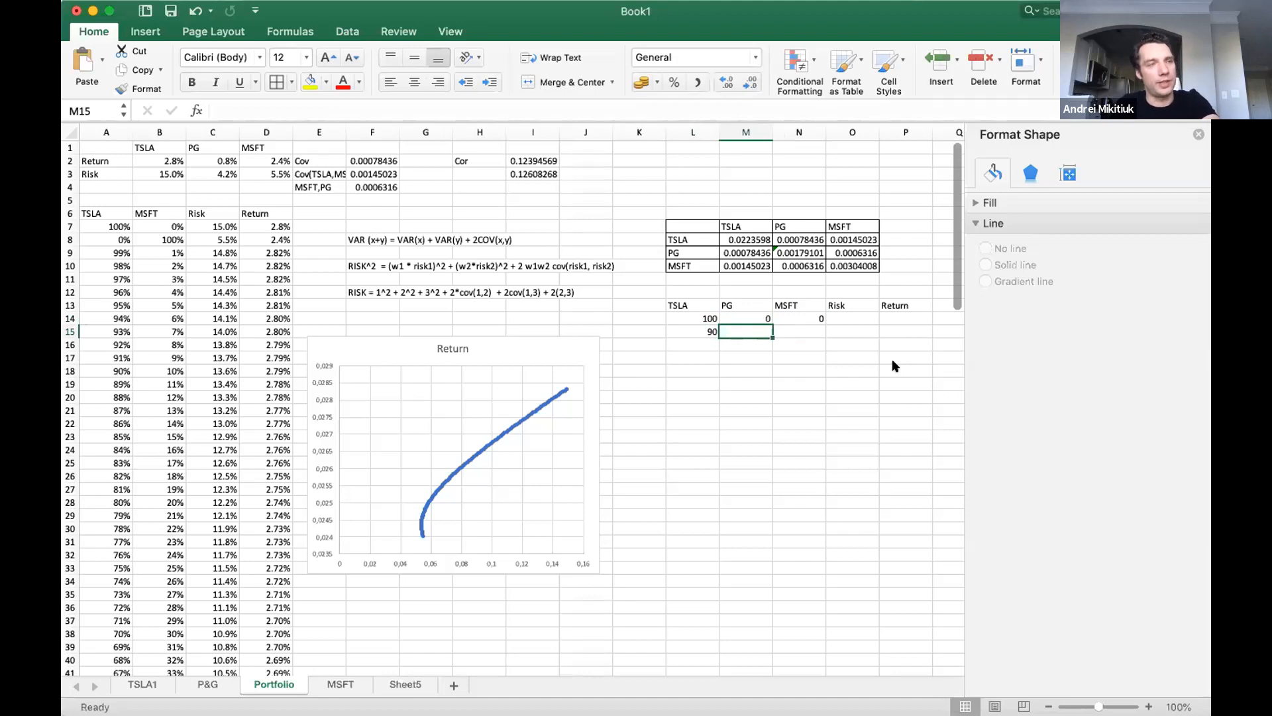
pyautogui.press('Right')
pyautogui.press('Left')
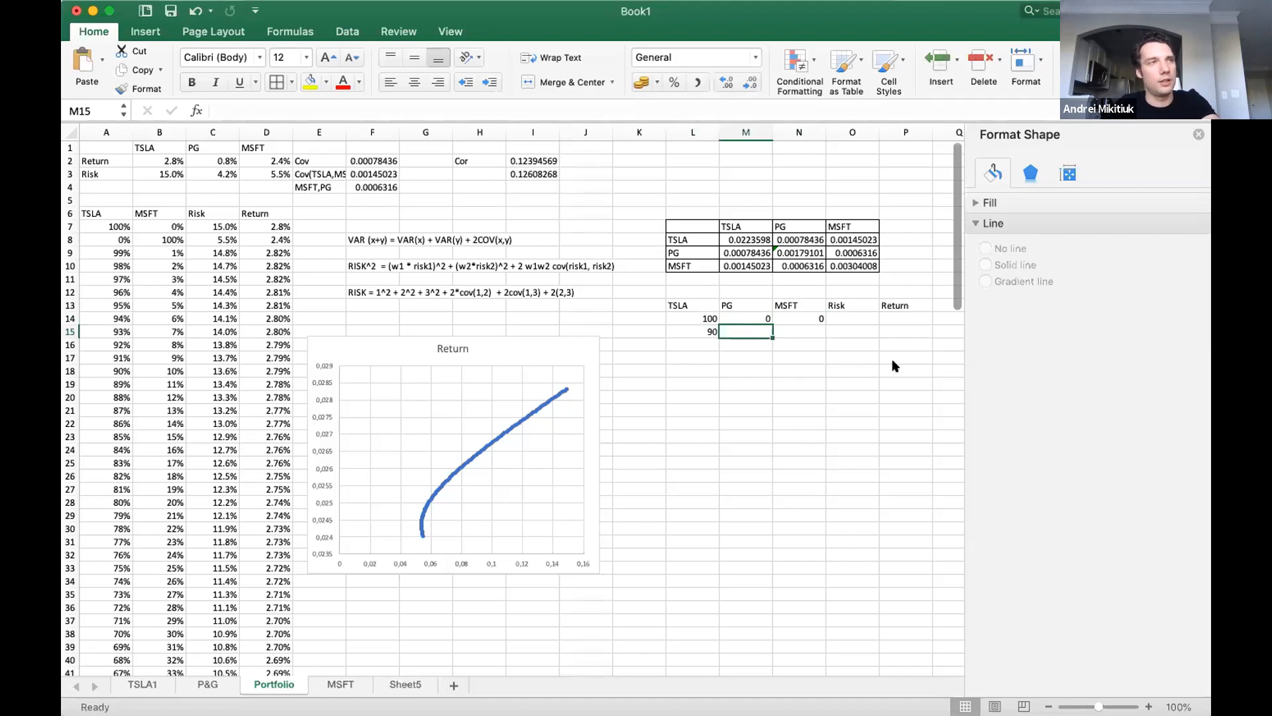
pyautogui.press('Right')
pyautogui.press('Left')
pyautogui.write('1')
pyautogui.press('Tab')
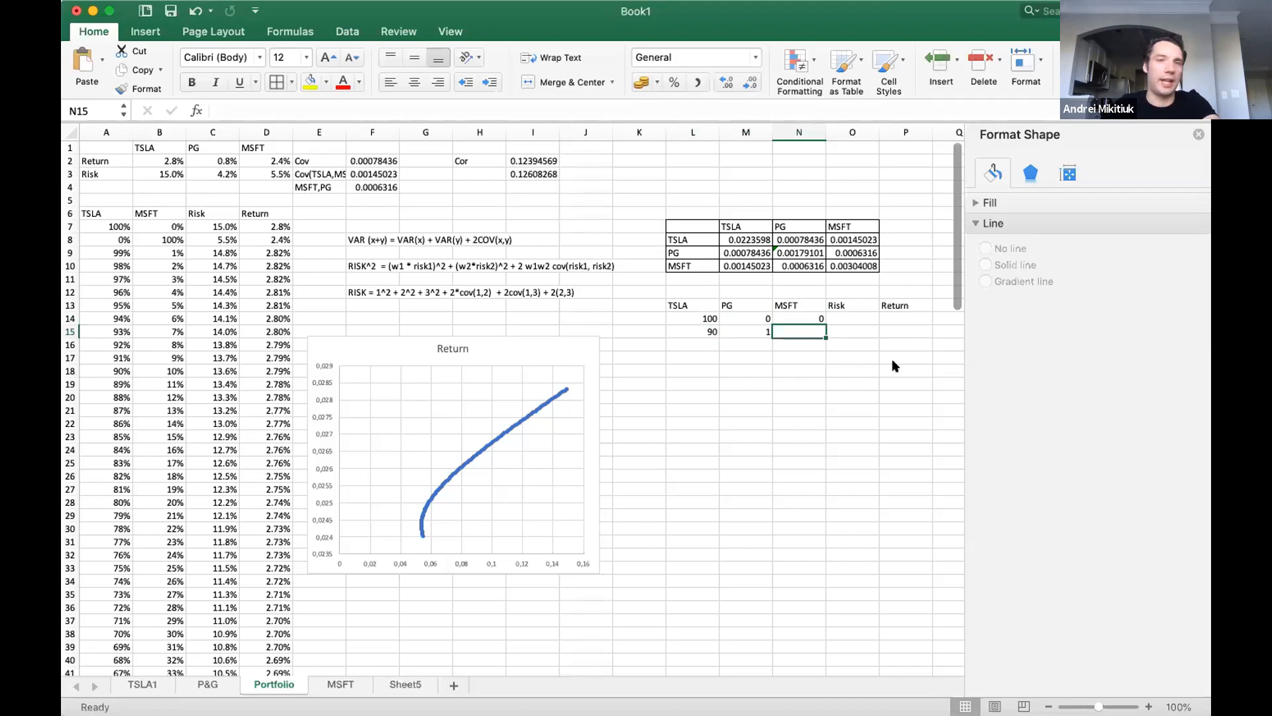
pyautogui.write('9')
pyautogui.press('Return')
# Copy the TSLA weight of 90 from L15 to L16.
pyautogui.press('Left')
# Add a check sum of the three weights L14:N14 in K14 with the SUM function.
pyautogui.press('Left')
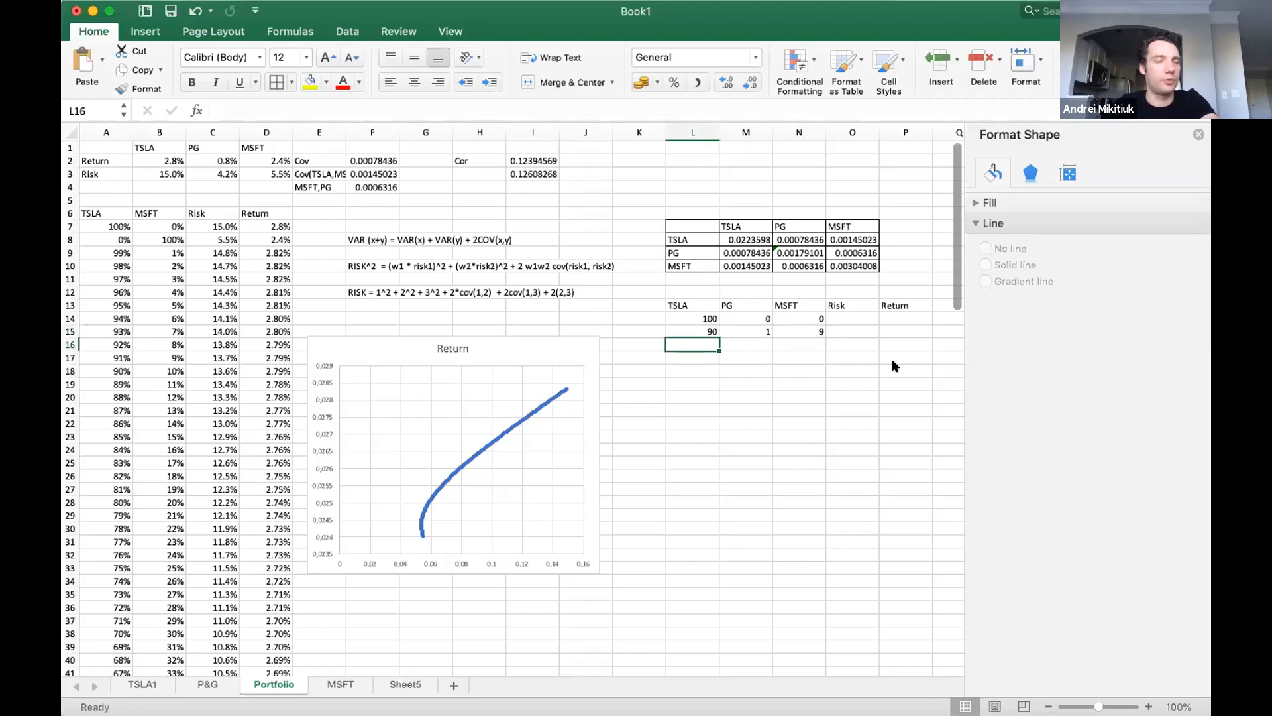
pyautogui.press('Up')
pyautogui.press('super+c')
pyautogui.press('Down')
pyautogui.press('super+v')
pyautogui.press('Up')
pyautogui.press('Left')
pyautogui.press('Up')
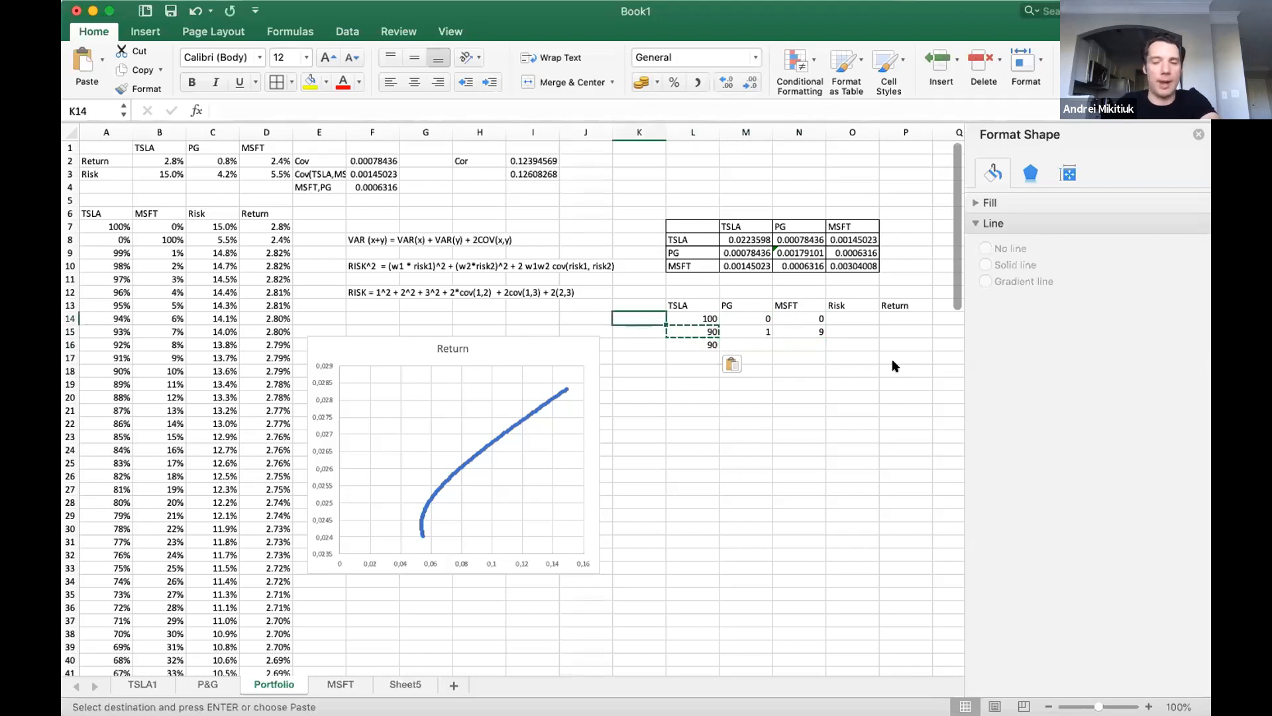
pyautogui.write('=SUM')
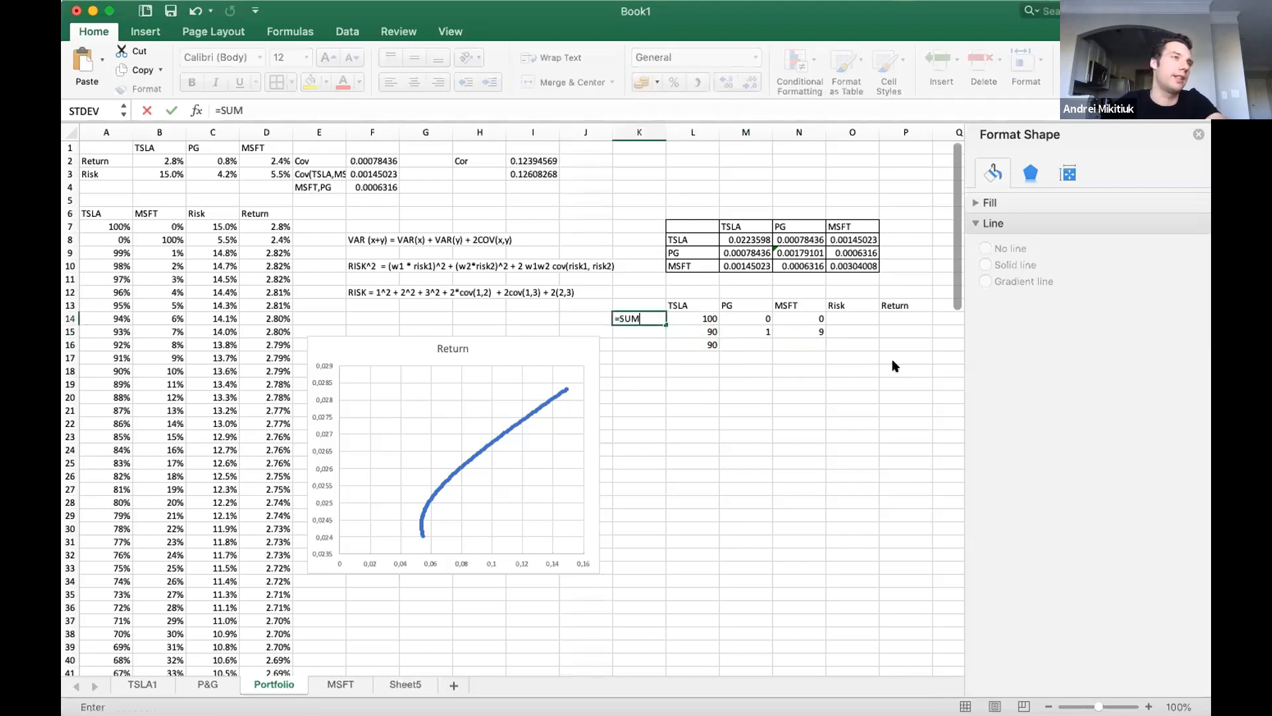
pyautogui.write('(')
pyautogui.press('Right')
pyautogui.hotkey('shift', 'Right')
pyautogui.hotkey('shift', 'Right')
pyautogui.press('Return')
# Copy the weight check sum from K14 to K15 and K16.
pyautogui.press('Right')
pyautogui.press('Left')
pyautogui.press('Up')
pyautogui.press('super+c')
pyautogui.press('Down')
pyautogui.press('super+v')
pyautogui.press('Down')
pyautogui.press('super+v')
pyautogui.press('Up')
pyautogui.press('Right')
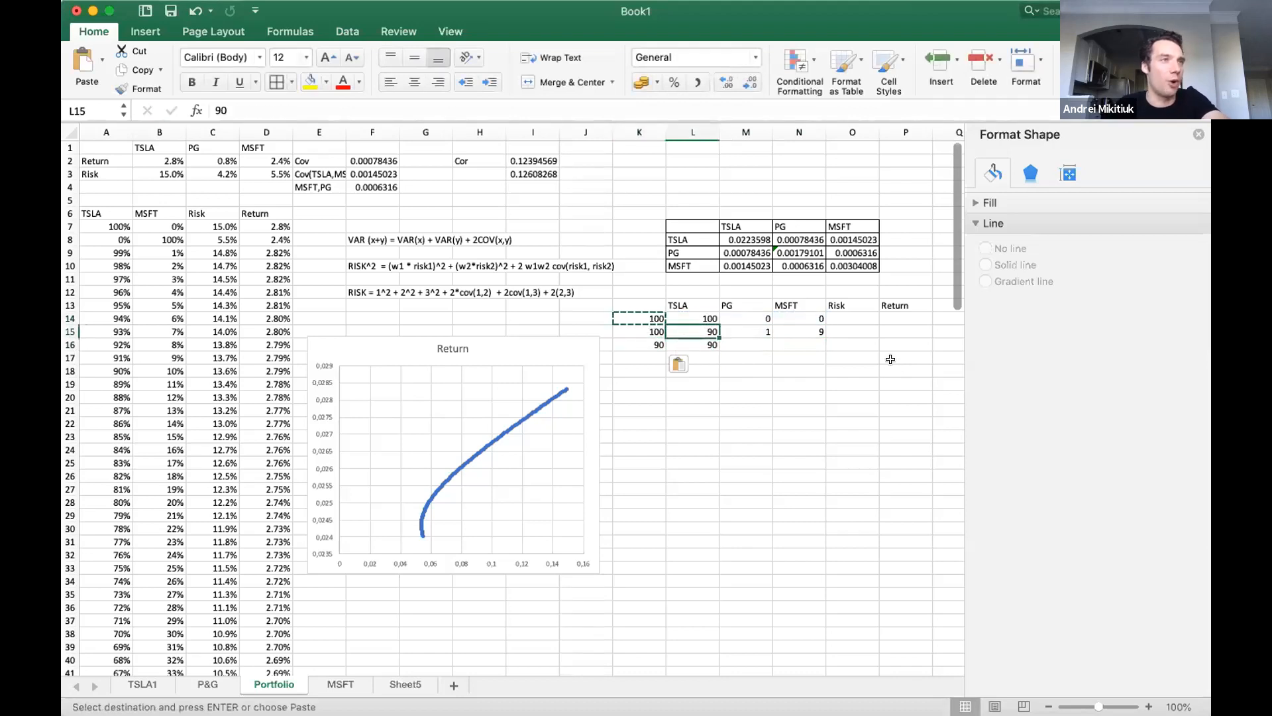
# Enter the third combination's remaining weights as PG 2 in M16 and MSFT 8 in N16.
pyautogui.click(750, 344)
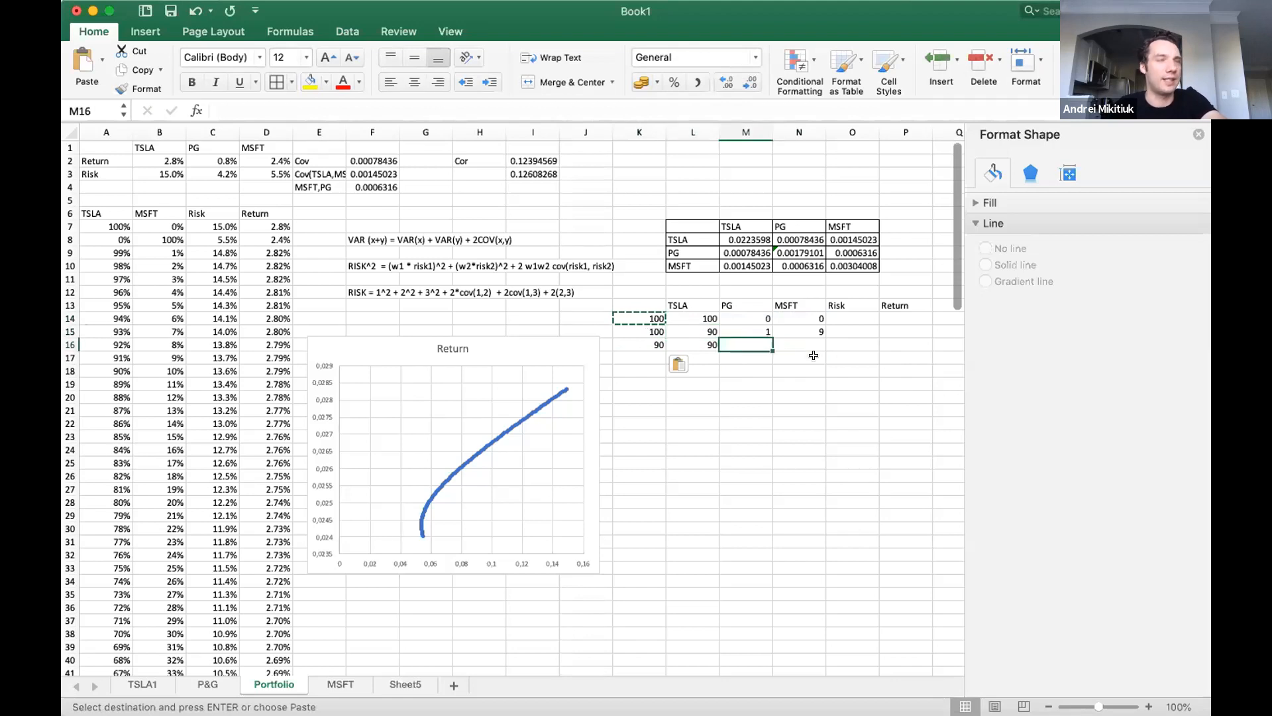
pyautogui.write('2')
pyautogui.press('Tab')
pyautogui.write('8')
# Replace the MSFT weight in N16 with the formula =100-L16-M16.
pyautogui.click(818, 358)
pyautogui.press('Up')
pyautogui.write('=100')
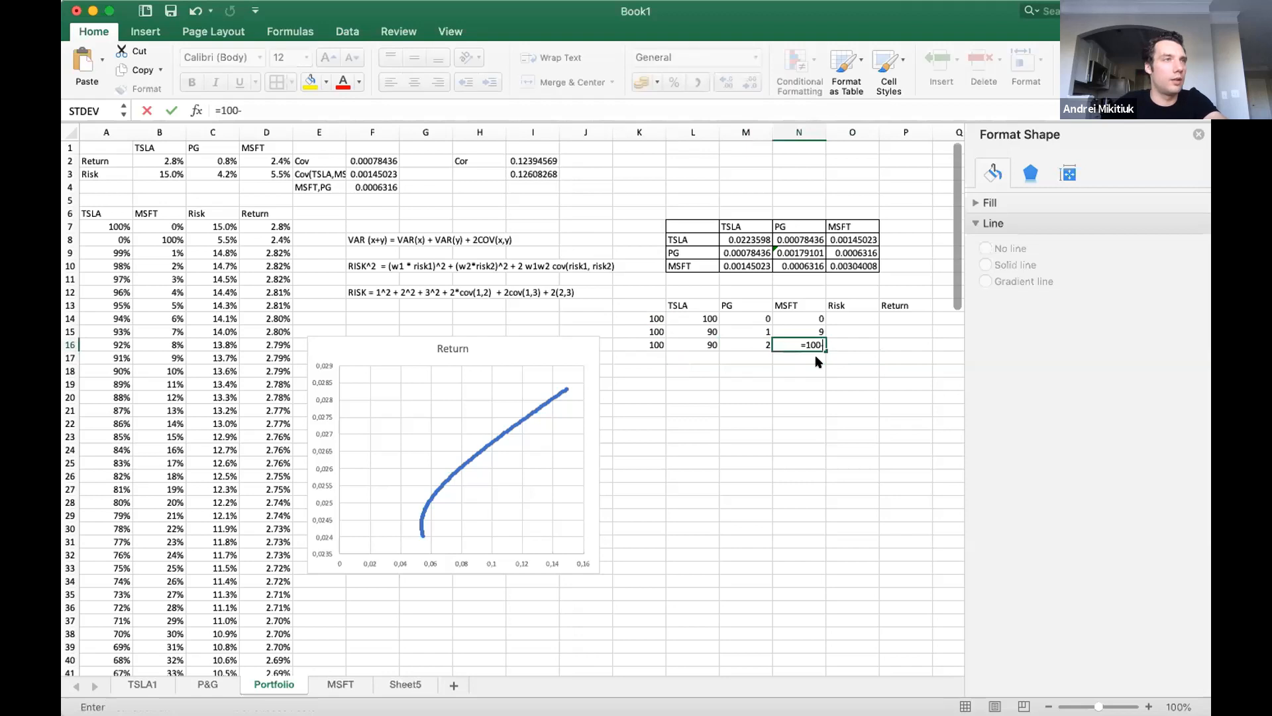
pyautogui.write('-')
pyautogui.press('Left')
pyautogui.press('Left')
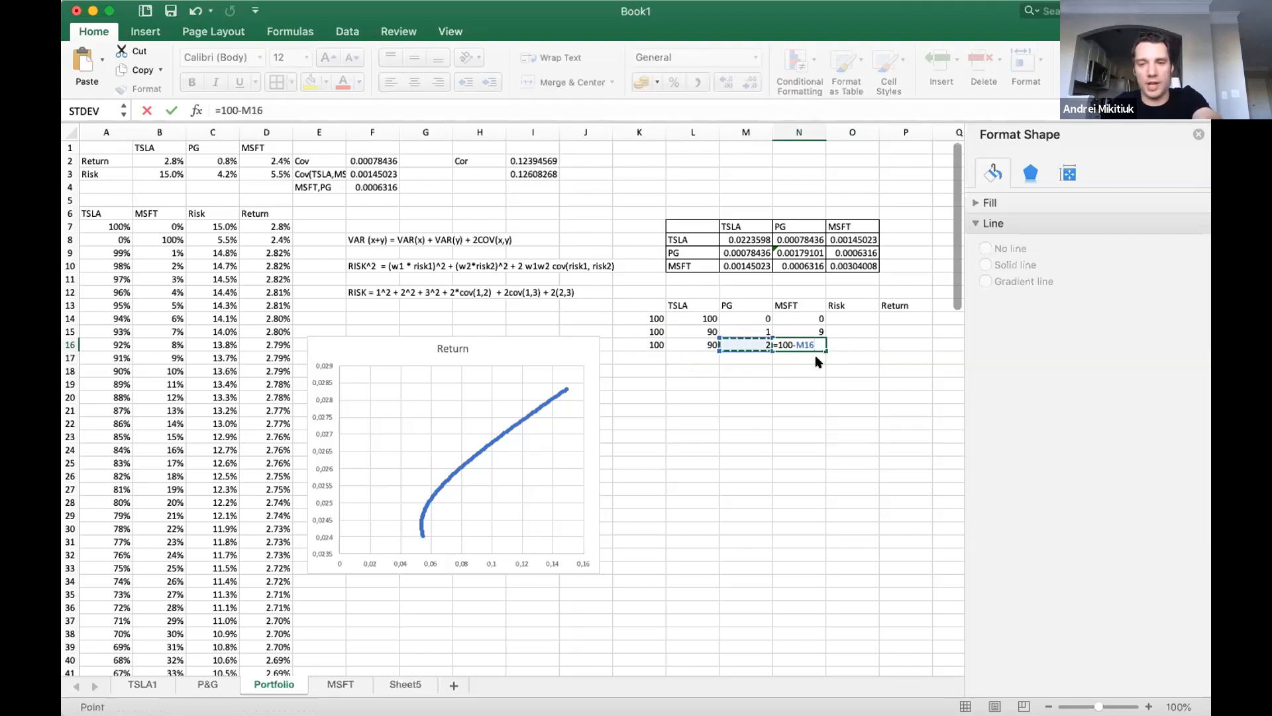
pyautogui.write('-')
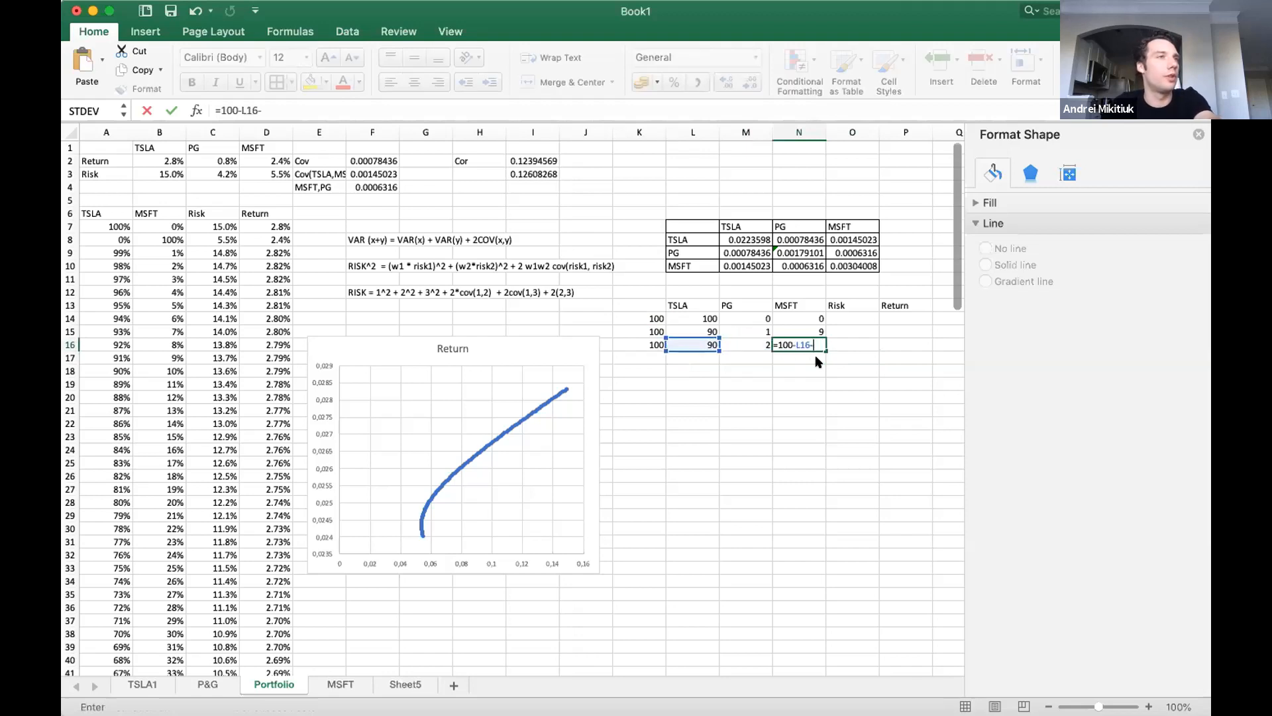
pyautogui.press('Left')
pyautogui.press('Return')
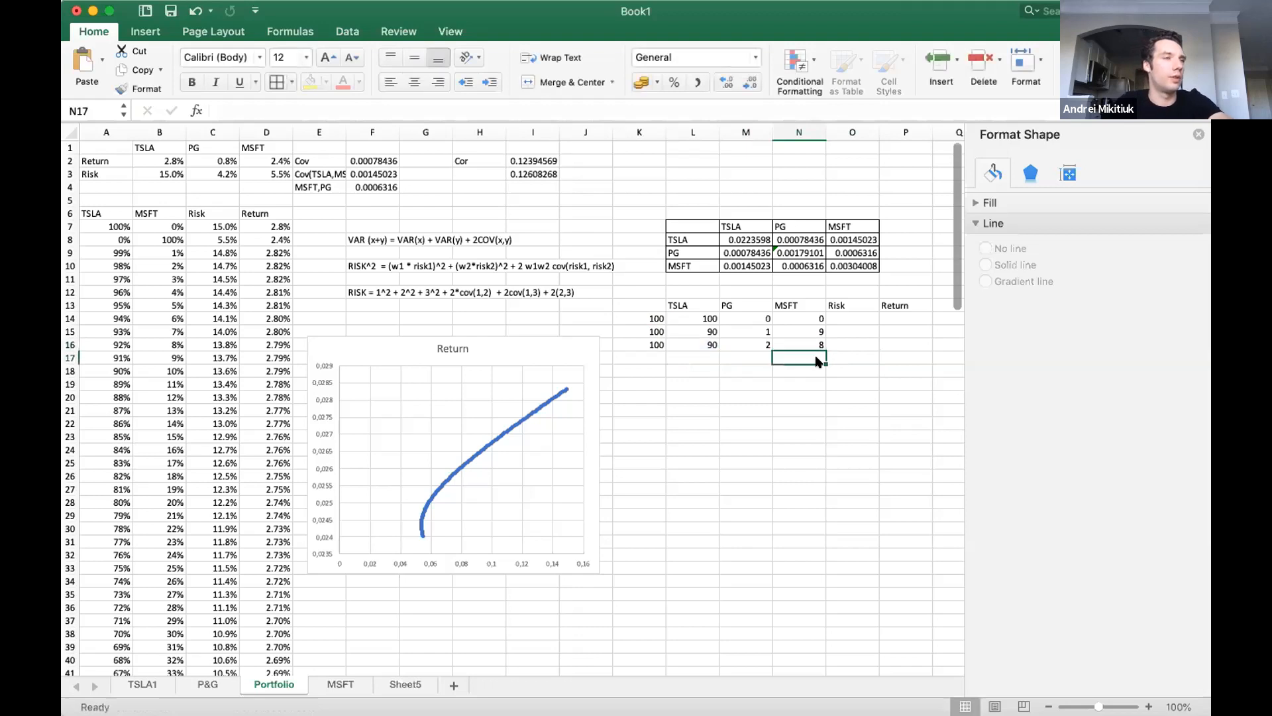
# Delete the weight check sums in K14:K16.
pyautogui.press('Up')
pyautogui.press('Left')
pyautogui.press('Left')
pyautogui.press('Left')
pyautogui.hotkey('shift', 'Up')
pyautogui.hotkey('shift', 'Up')
pyautogui.press('BackSpace')
pyautogui.click(803, 348)
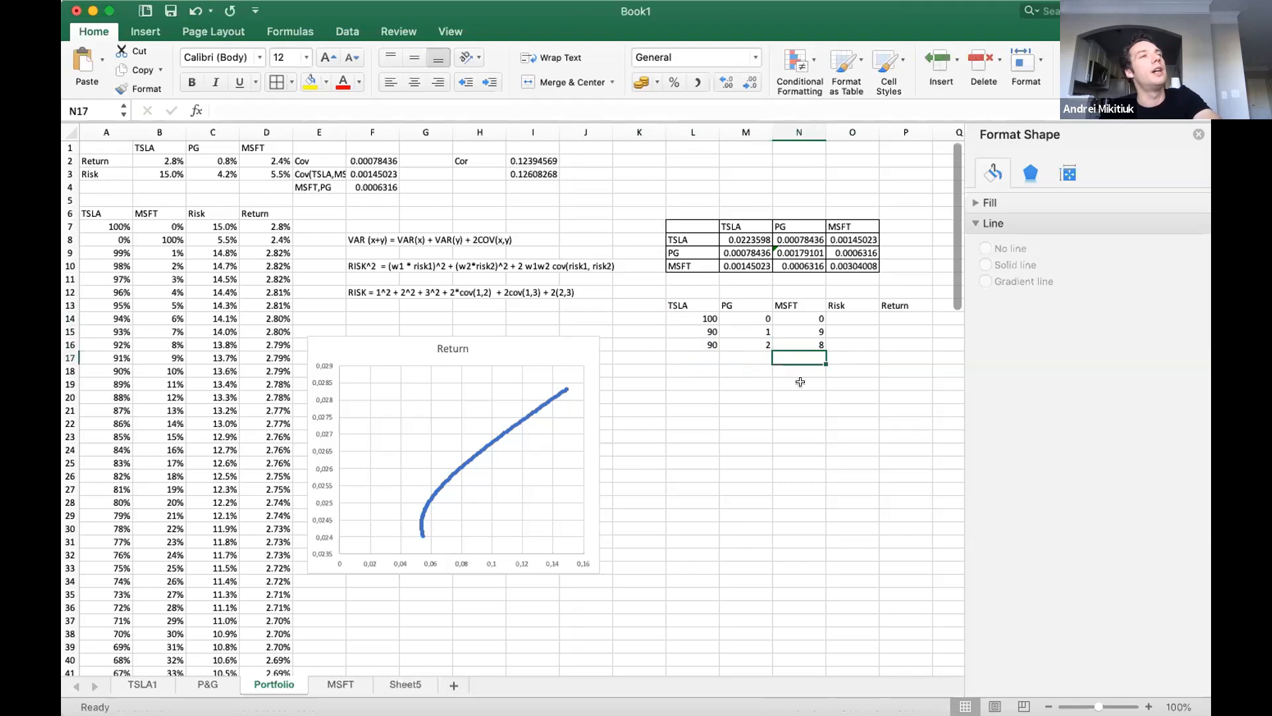
# Fill the TSLA weight of 90 and the rising PG weights down to row 24, ending with PG 10.
pyautogui.click(812, 340)
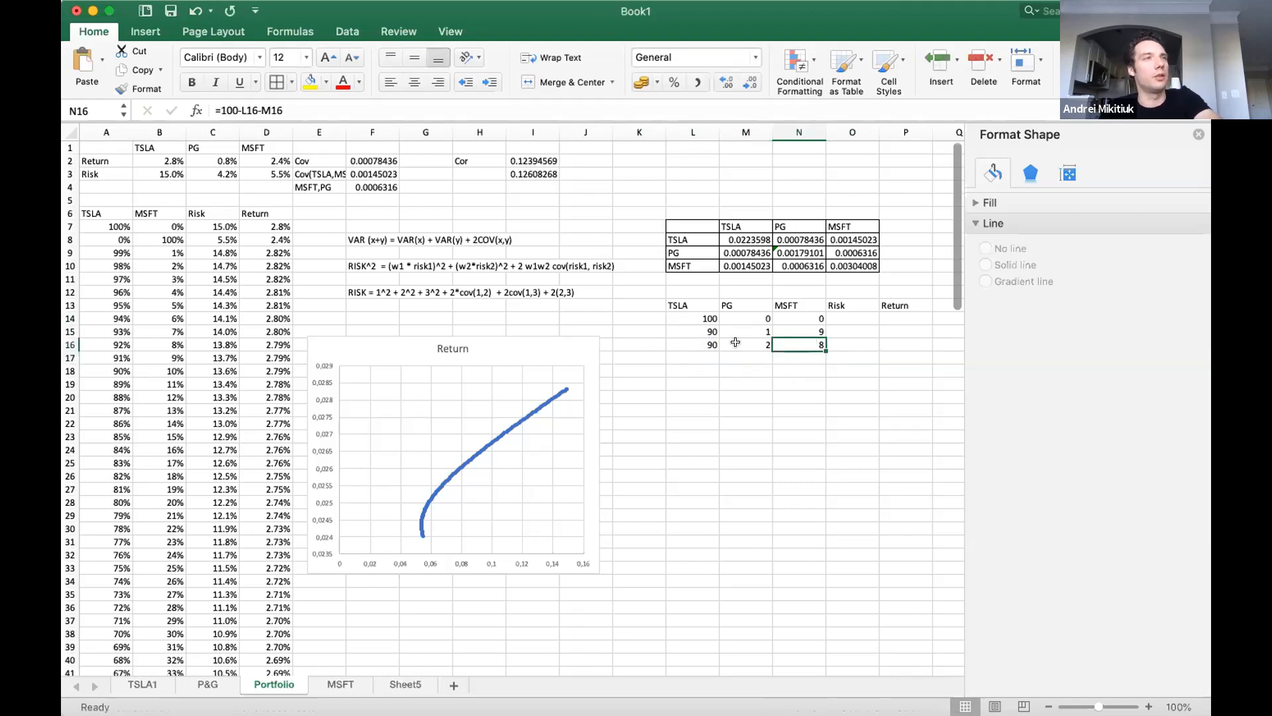
pyautogui.moveTo(744, 340); pyautogui.dragTo(718, 455)
pyautogui.click(767, 345)
pyautogui.moveTo(762, 332); pyautogui.dragTo(772, 457)
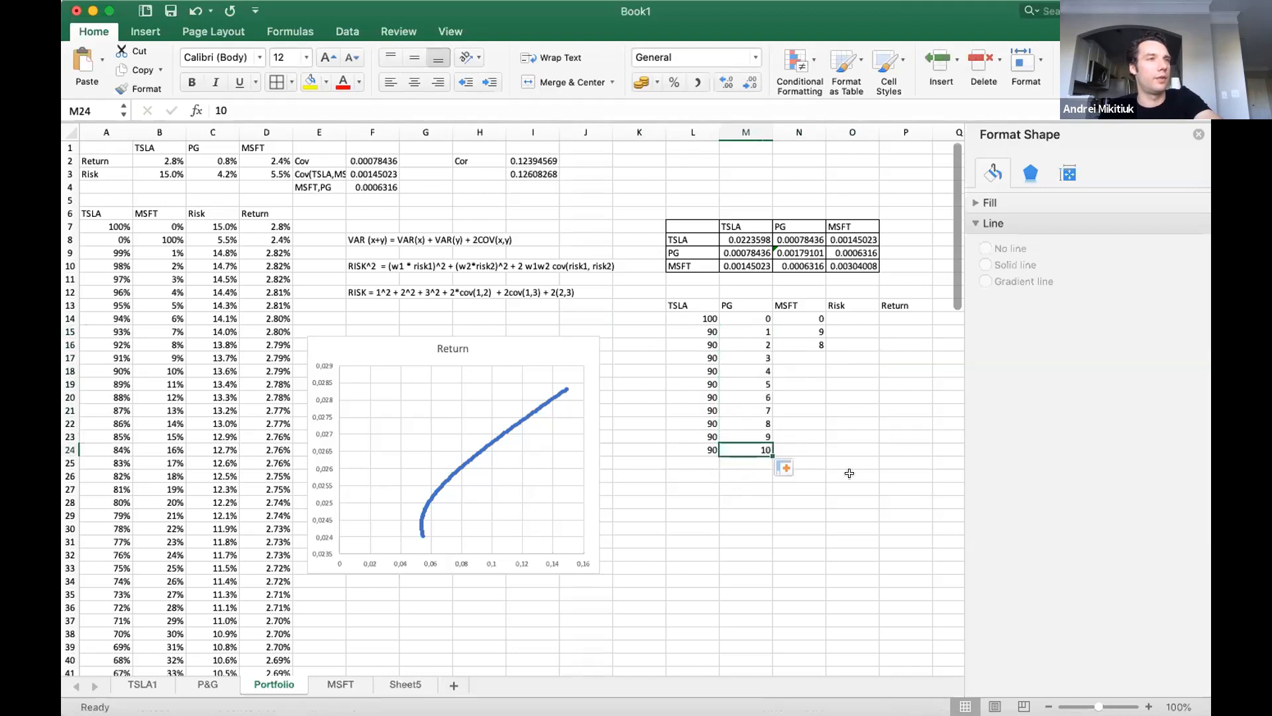
# Try to extend the MSFT weights down to N24 from the cells N15 and N16.
pyautogui.moveTo(801, 343); pyautogui.dragTo(821, 459)
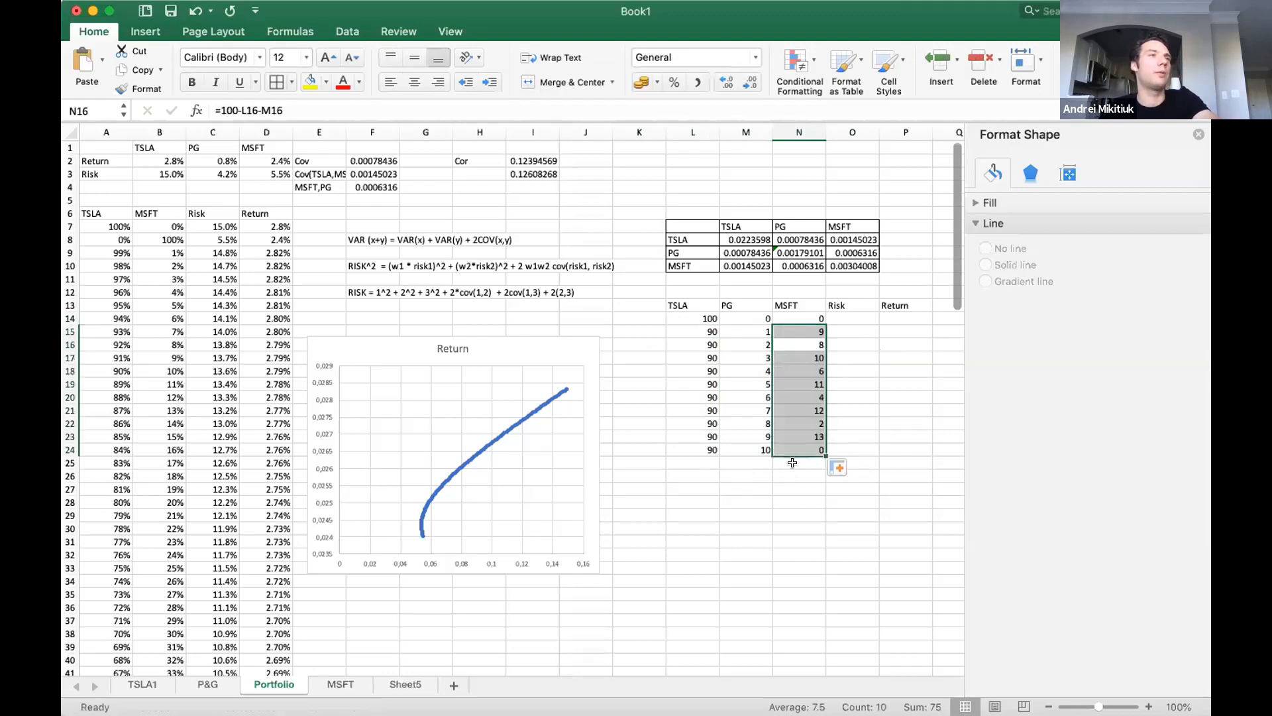
pyautogui.click(792, 462)
pyautogui.click(808, 333)
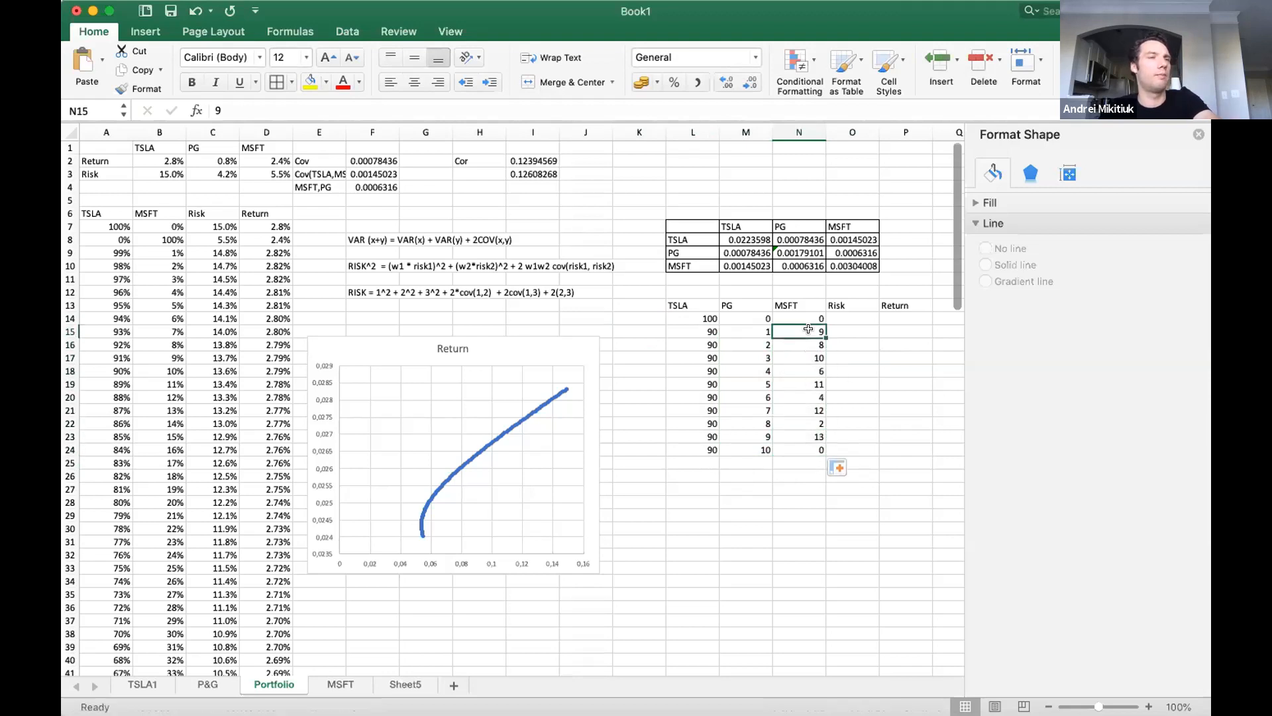
# Copy the MSFT weight of 9 from N15 into N16:N24.
pyautogui.click(808, 343)
pyautogui.press('Up')
pyautogui.hotkey('ctrl', 'c')
pyautogui.press('Down')
pyautogui.hotkey('shift', 'Down')
pyautogui.hotkey('shift', 'Down')
pyautogui.hotkey('shift', 'Down')
pyautogui.hotkey('shift', 'Down')
pyautogui.hotkey('shift', 'Down')
pyautogui.hotkey('shift', 'Down')
pyautogui.hotkey('shift', 'Down')
pyautogui.hotkey('shift', 'Down')
pyautogui.hotkey('ctrl', 'v')
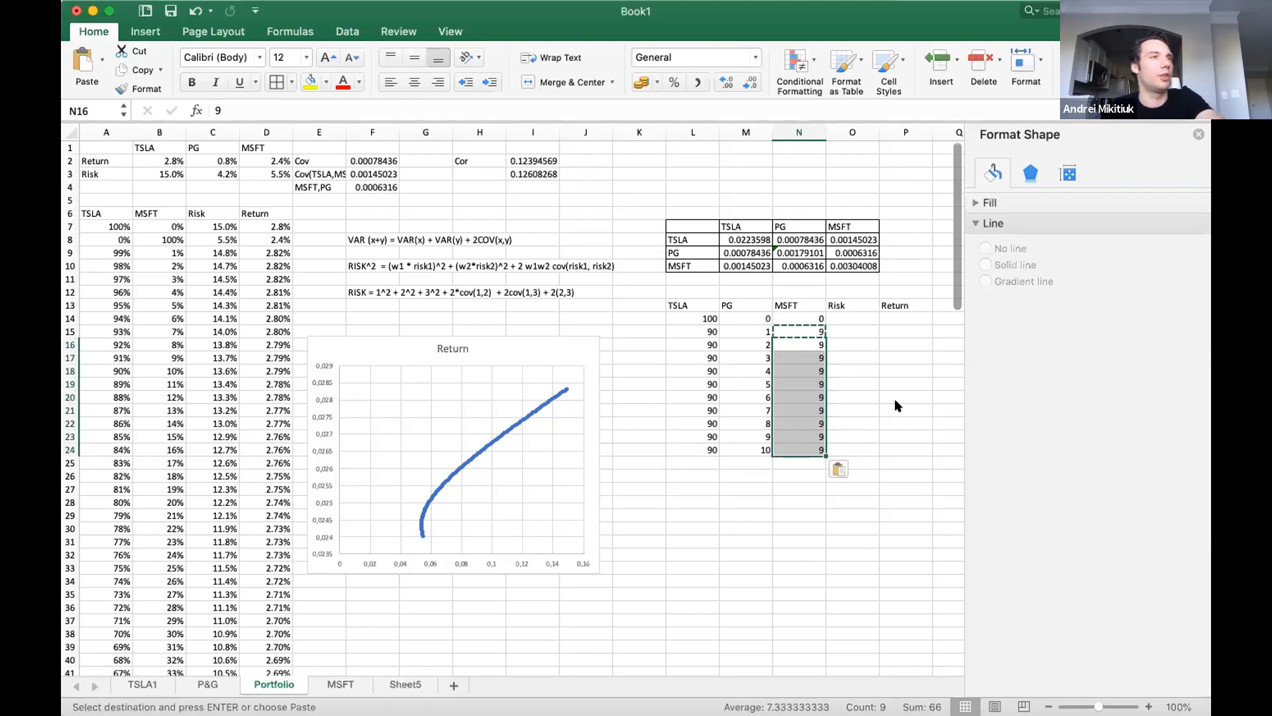
pyautogui.click(848, 317)
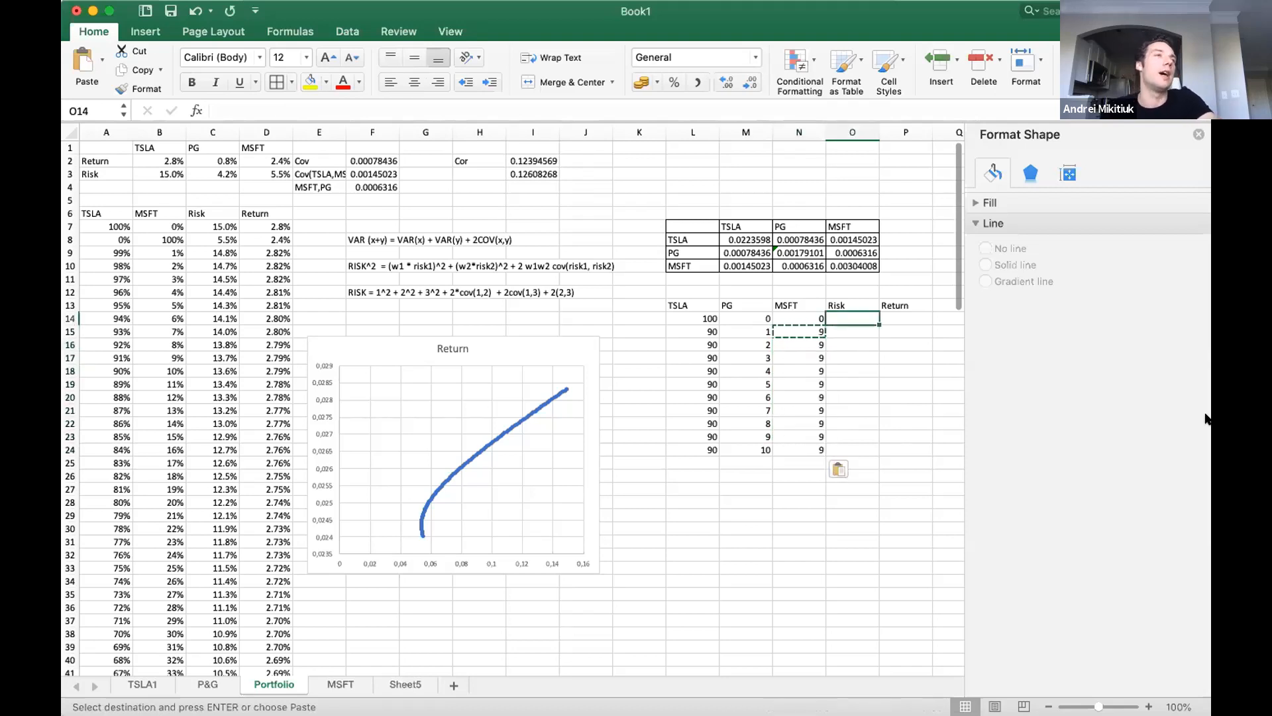
pyautogui.press('Right')
pyautogui.press('Right')
pyautogui.press('Left')
pyautogui.press('Left')
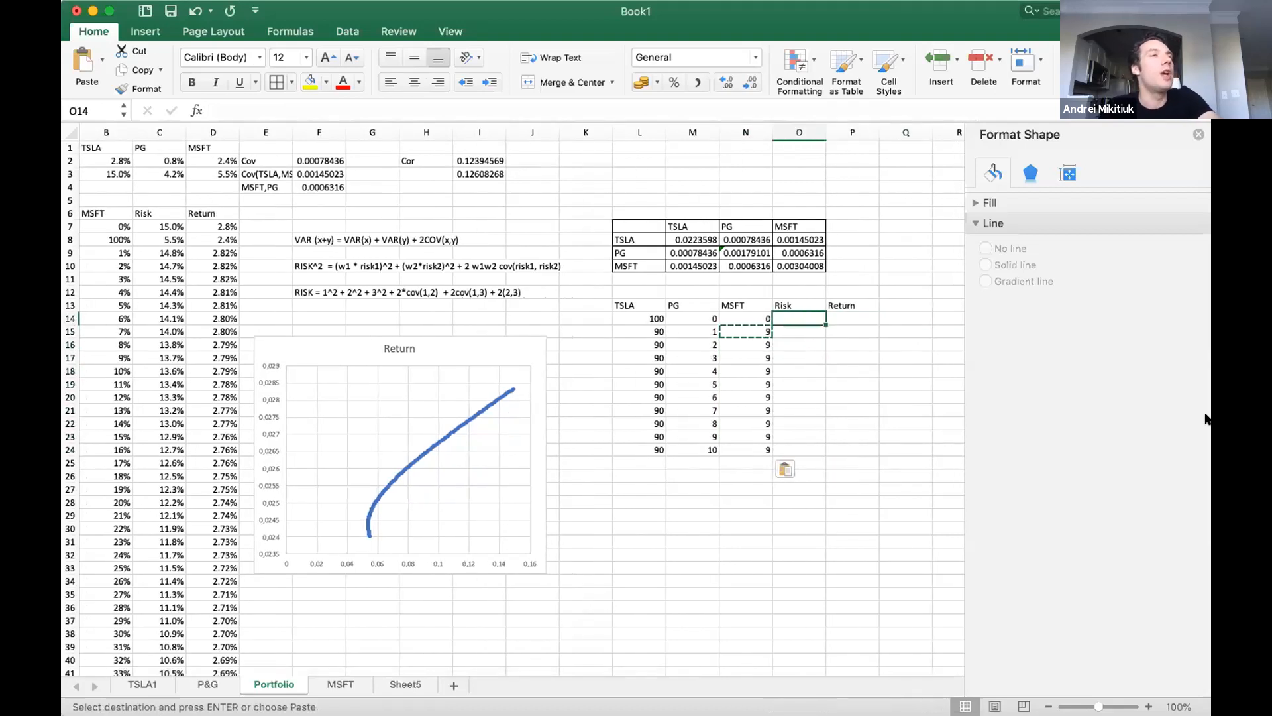
pyautogui.click(866, 316)
pyautogui.write('=')
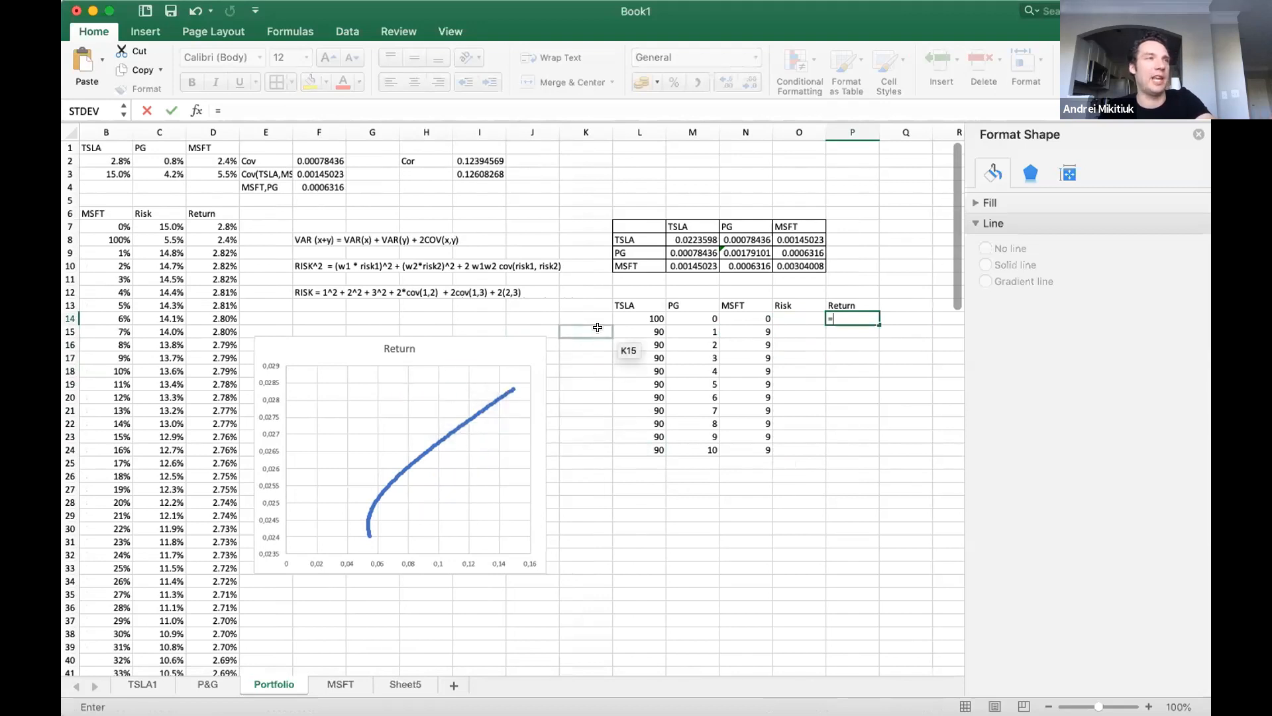
pyautogui.click(625, 318)
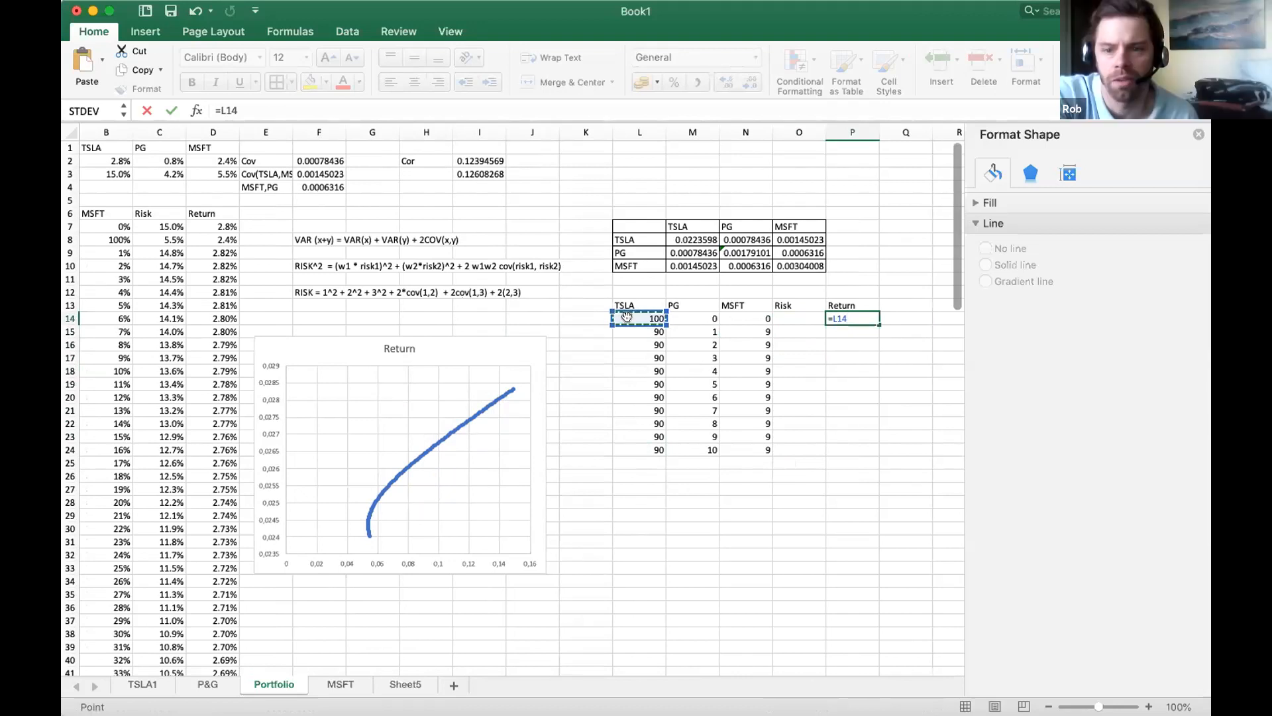
pyautogui.press('Escape')
# Inspect the contents of the MSFT weight cells N14 to N17 for formulas or fixed values.
pyautogui.doubleClick(754, 329)
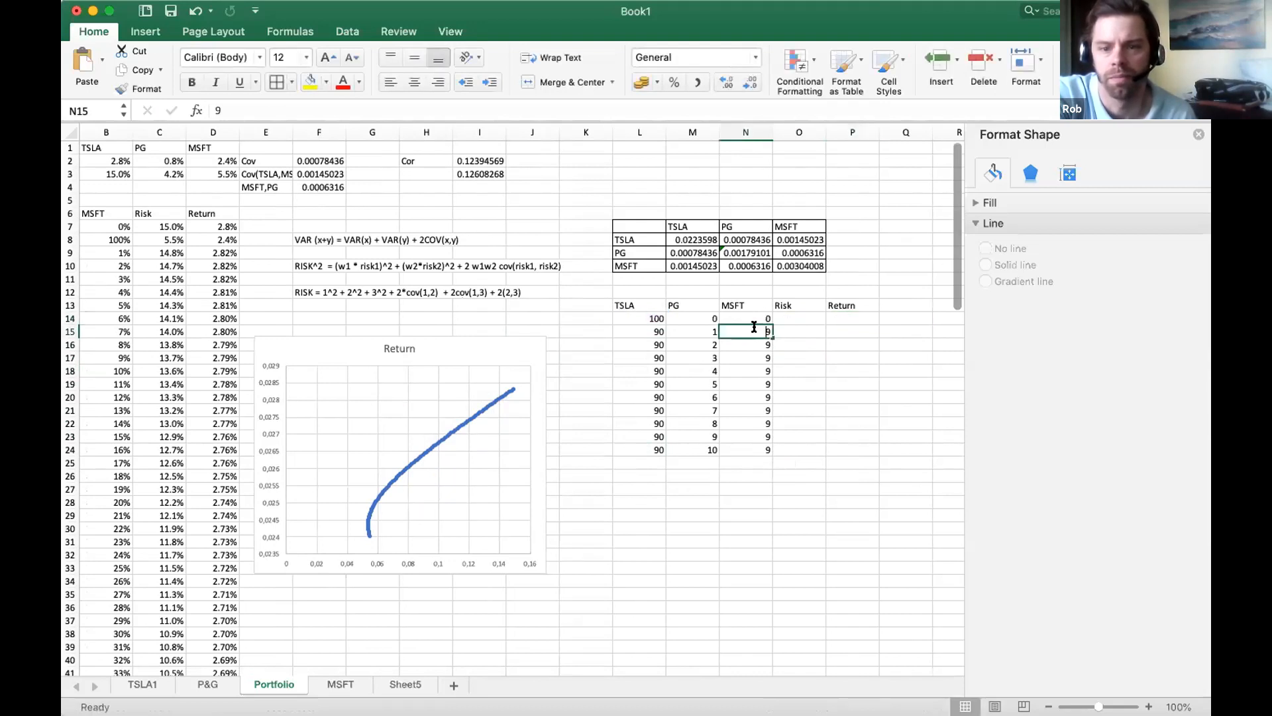
pyautogui.press('Escape')
pyautogui.click(752, 315)
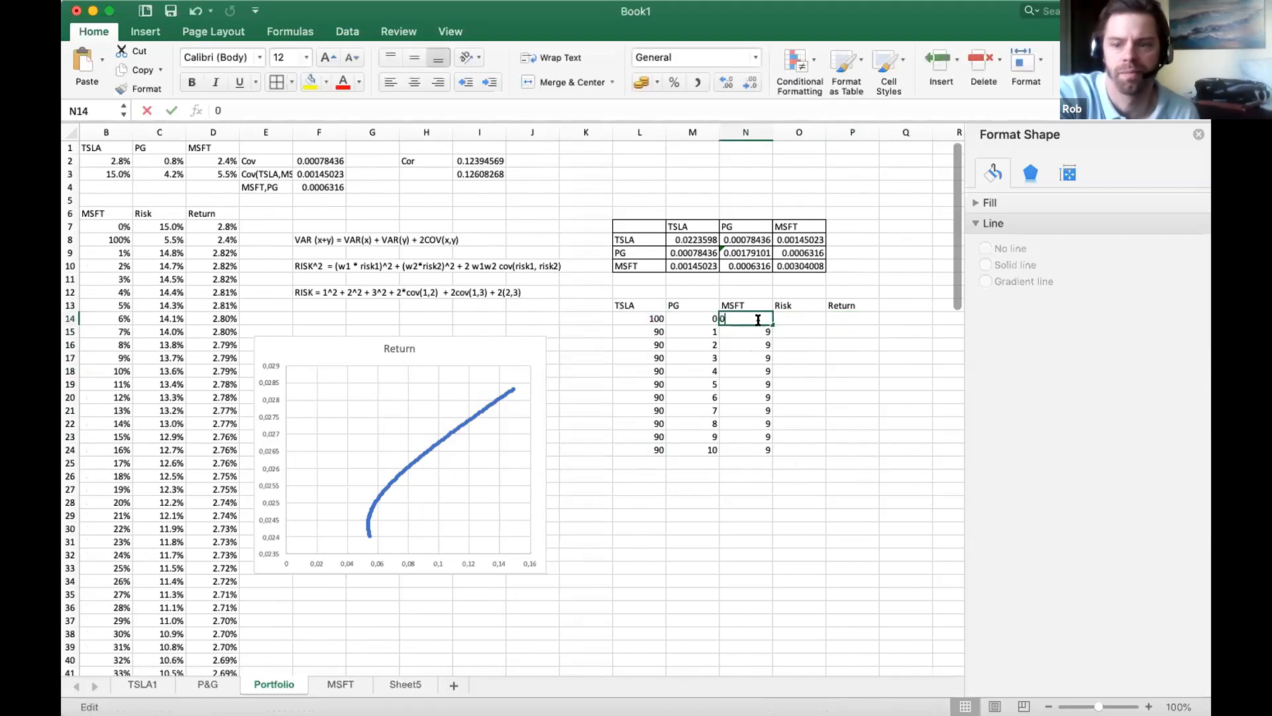
pyautogui.doubleClick(752, 345)
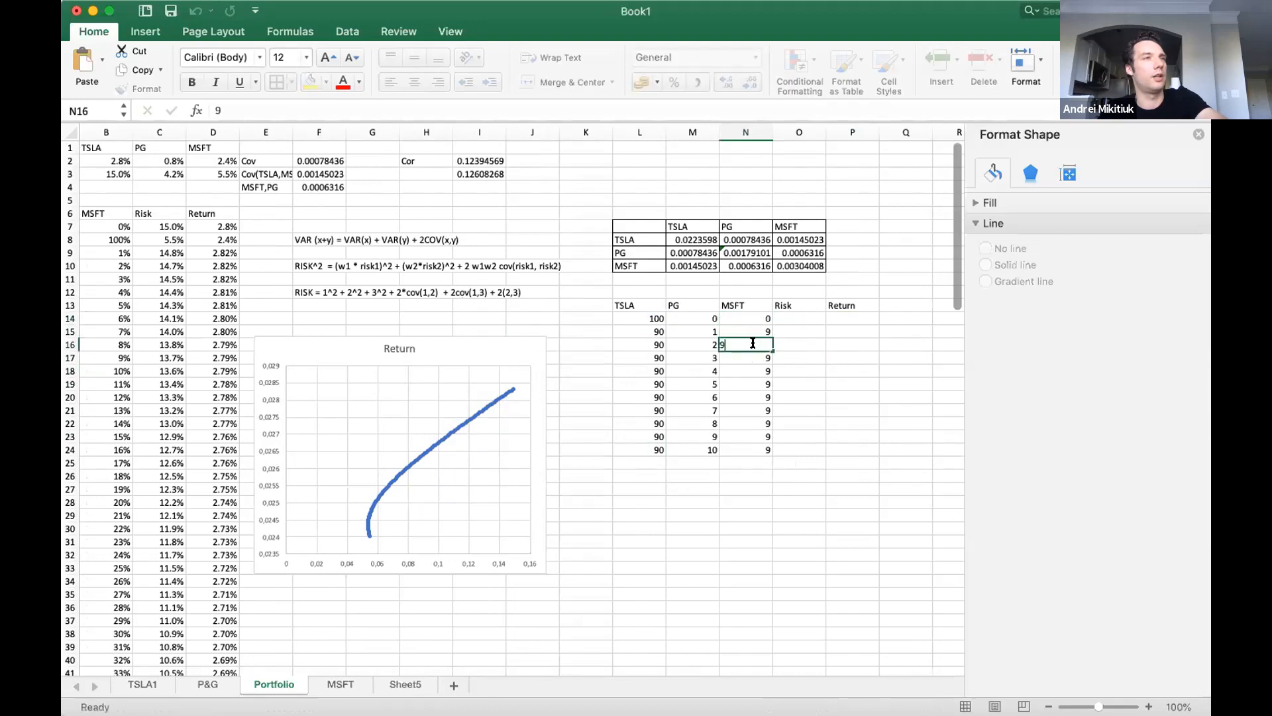
pyautogui.press('Escape')
pyautogui.doubleClick(740, 354)
pyautogui.press('Escape')
pyautogui.click(741, 342)
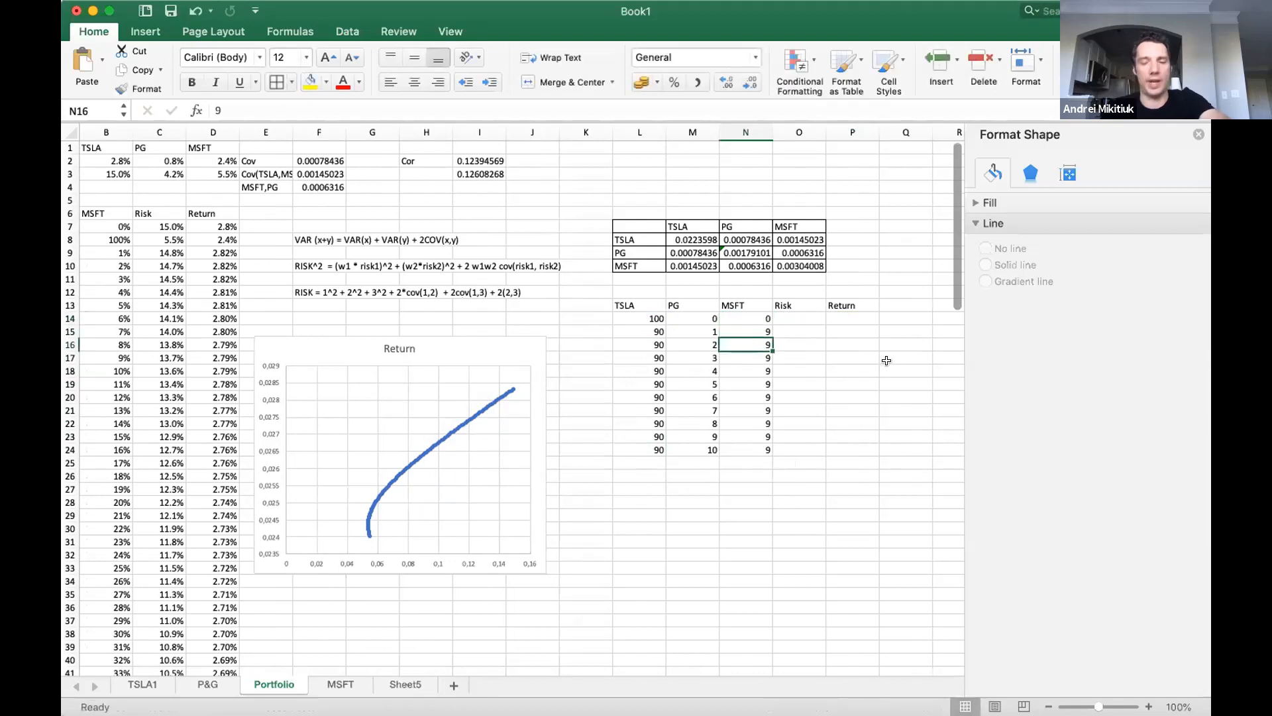
# Enter the formula =100-L16-M16 for the MSFT weight in N16.
pyautogui.write('=100-L16-')
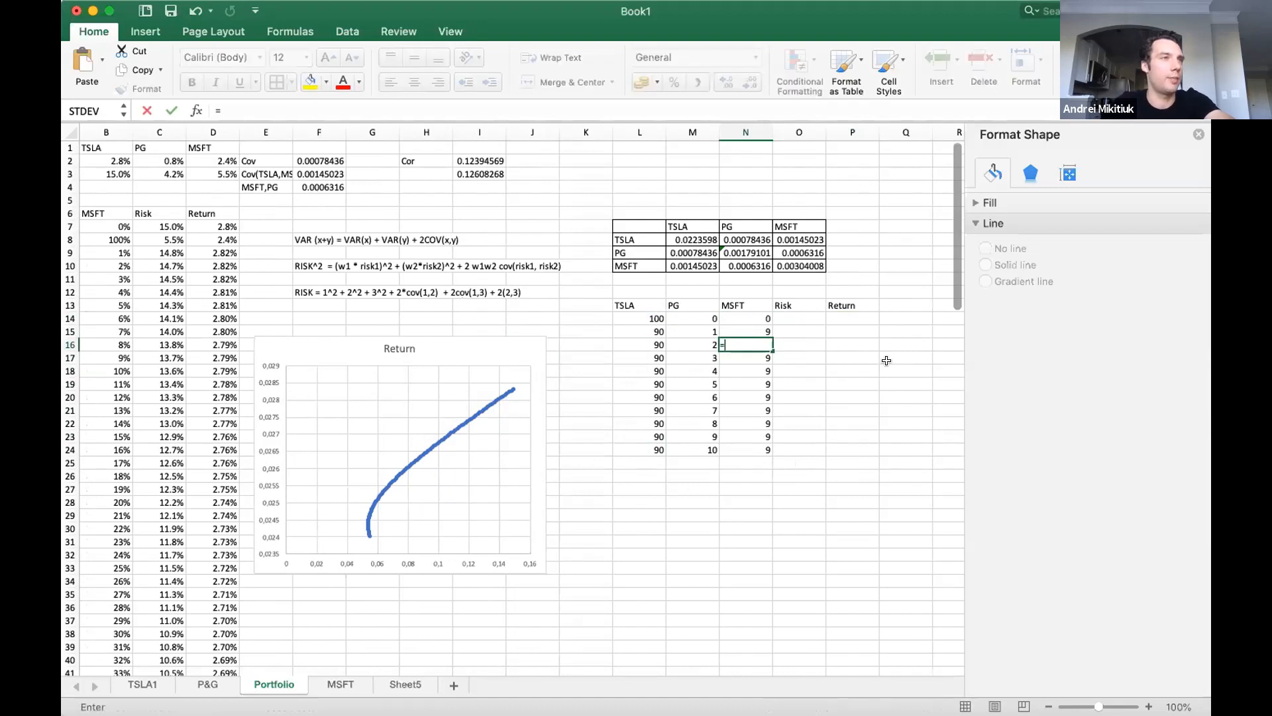
pyautogui.write('M16')
pyautogui.press('Return')
pyautogui.press('Up')
# Copy the MSFT weight formula from N16 down to N17:N24.
pyautogui.press('Down')
pyautogui.hotkey('shift', 'Down')
pyautogui.hotkey('shift', 'Down')
pyautogui.hotkey('shift', 'Down')
pyautogui.hotkey('shift', 'Down')
pyautogui.hotkey('shift', 'Down')
pyautogui.hotkey('shift', 'Down')
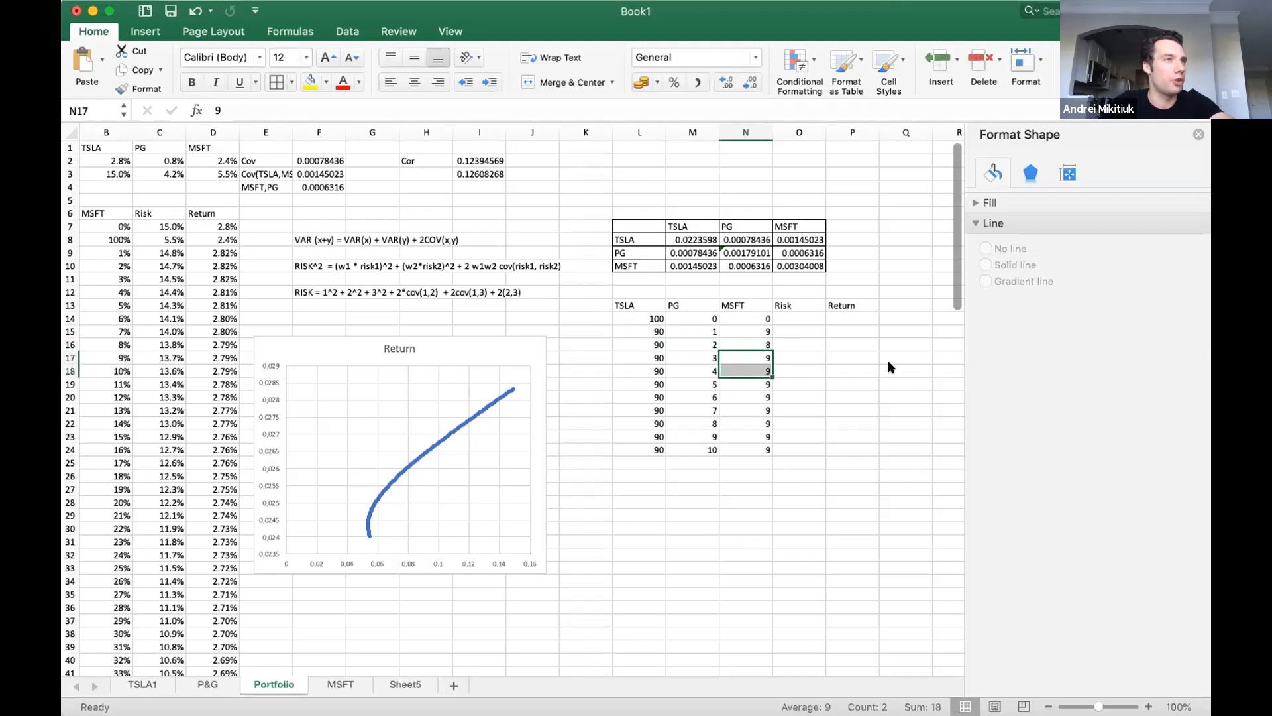
pyautogui.press('Up')
pyautogui.hotkey('shift', 'Up')
pyautogui.hotkey('shift', 'Up')
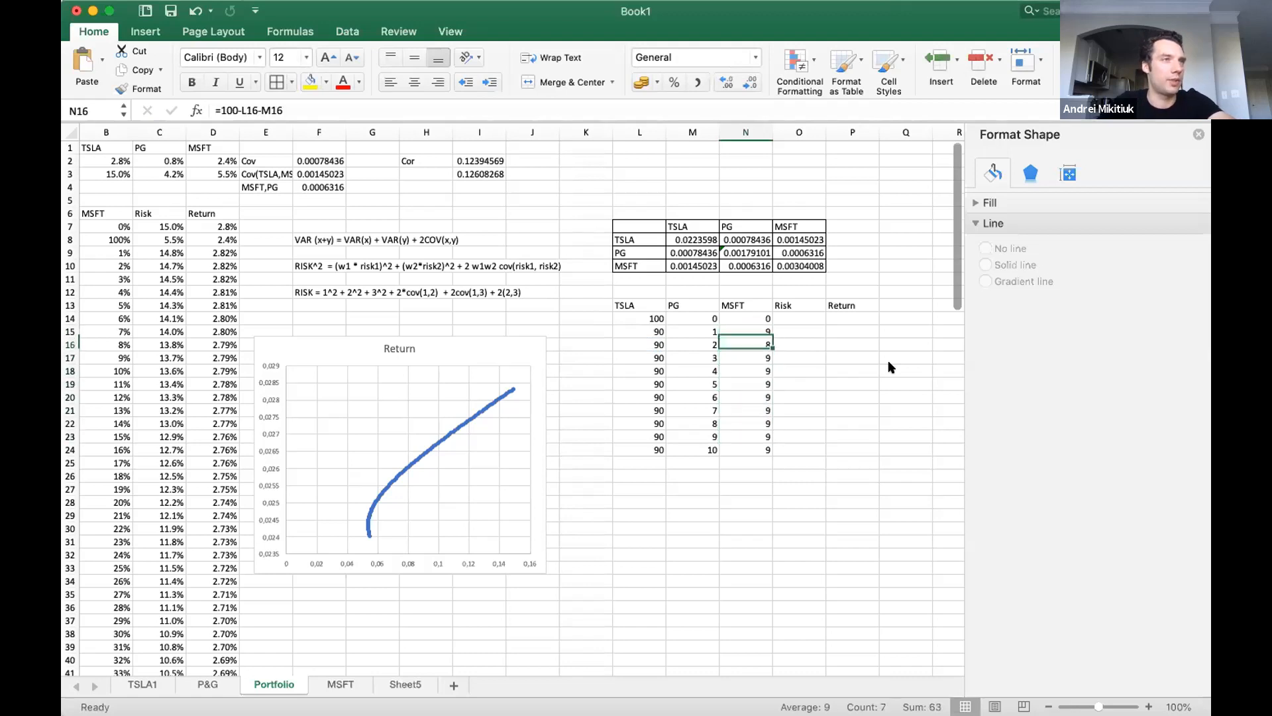
pyautogui.press('super+c')
pyautogui.press('Down')
pyautogui.hotkey('shift', 'Down')
pyautogui.hotkey('shift', 'Down')
pyautogui.hotkey('shift', 'Down')
pyautogui.hotkey('shift', 'Down')
pyautogui.hotkey('shift', 'Down')
pyautogui.hotkey('shift', 'Down')
pyautogui.hotkey('shift', 'Down')
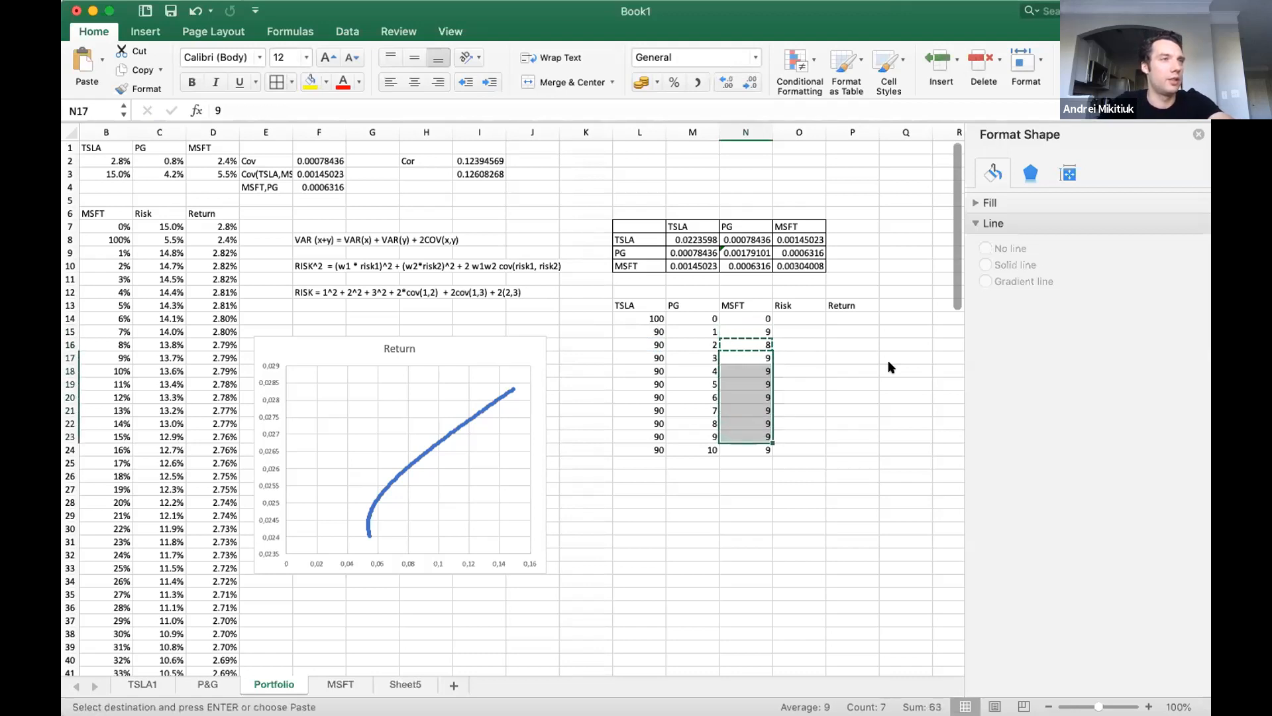
pyautogui.press('super+v')
pyautogui.click(800, 330)
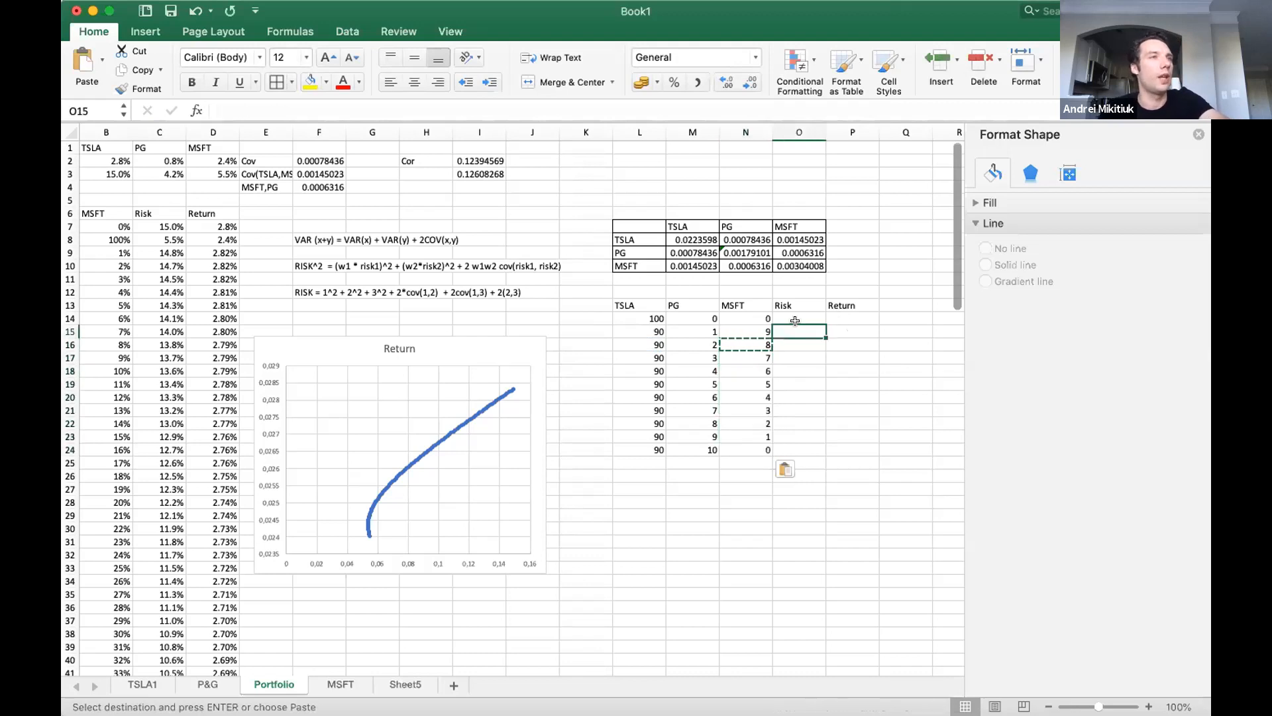
pyautogui.click(788, 317)
pyautogui.press('Escape')
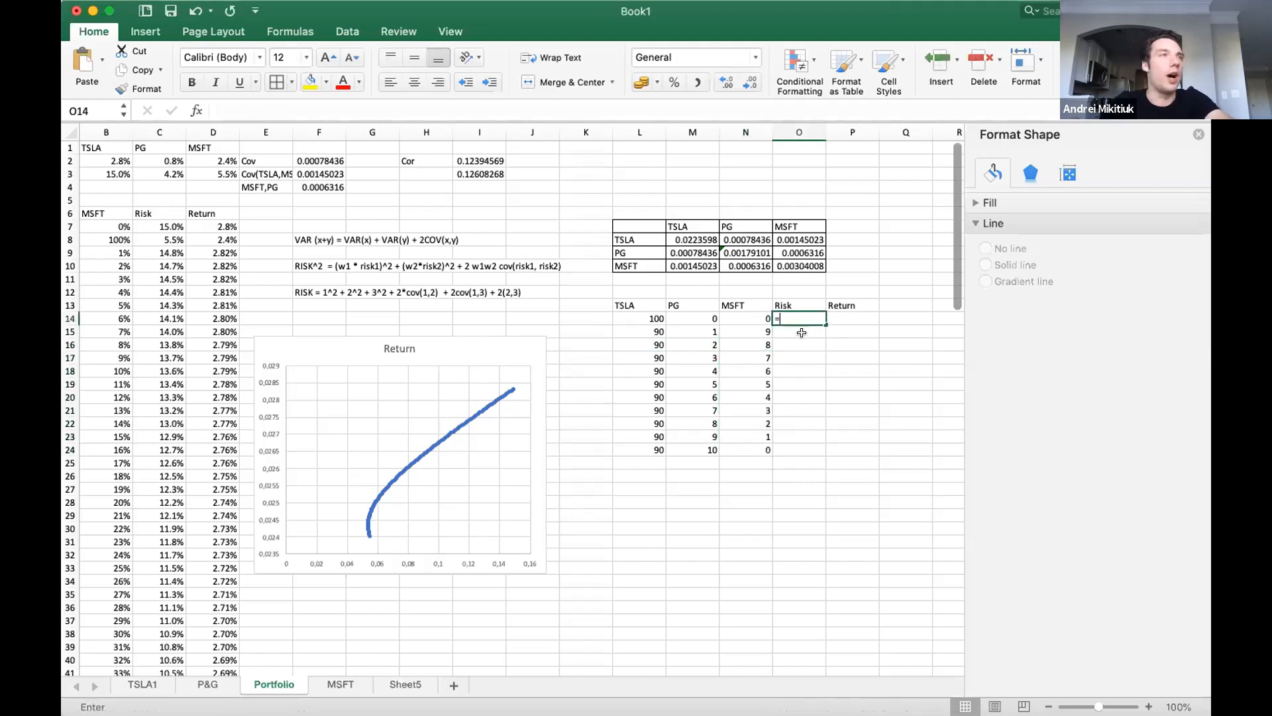
pyautogui.write('=')
pyautogui.press('Right')
pyautogui.press('Escape')
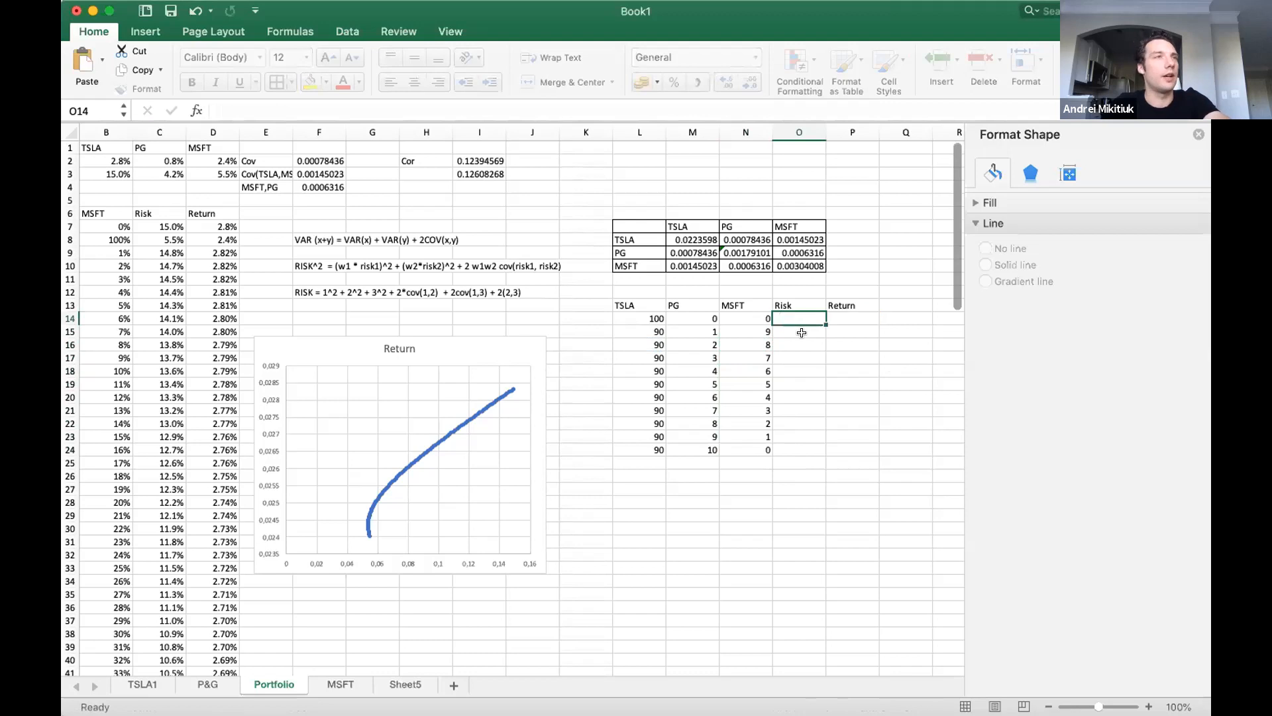
# Begin the Return formula in P14 with TSLA weight L14 times the fixed TSLA return $B$2.
pyautogui.press('Right')
pyautogui.write('=')
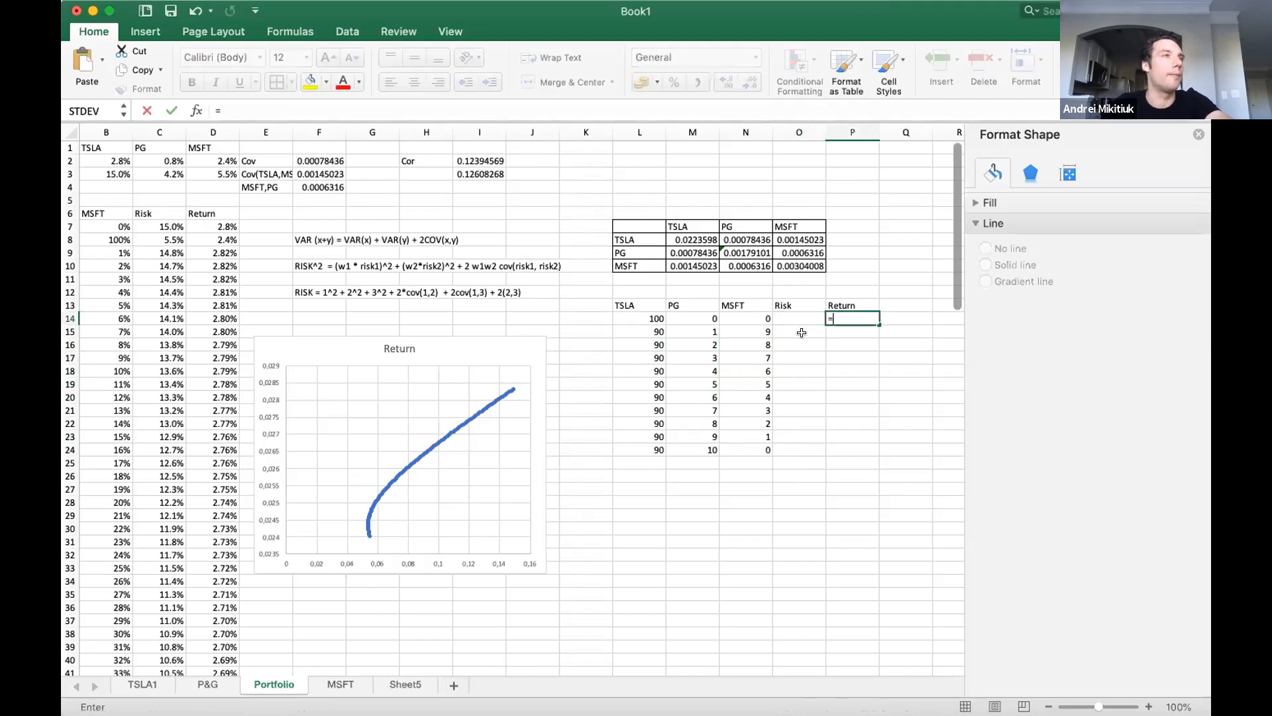
pyautogui.press('Left')
pyautogui.press('Left')
pyautogui.press('Left')
pyautogui.press('Left')
pyautogui.write('*')
pyautogui.click(106, 160)
pyautogui.press('F4')
pyautogui.write('+')
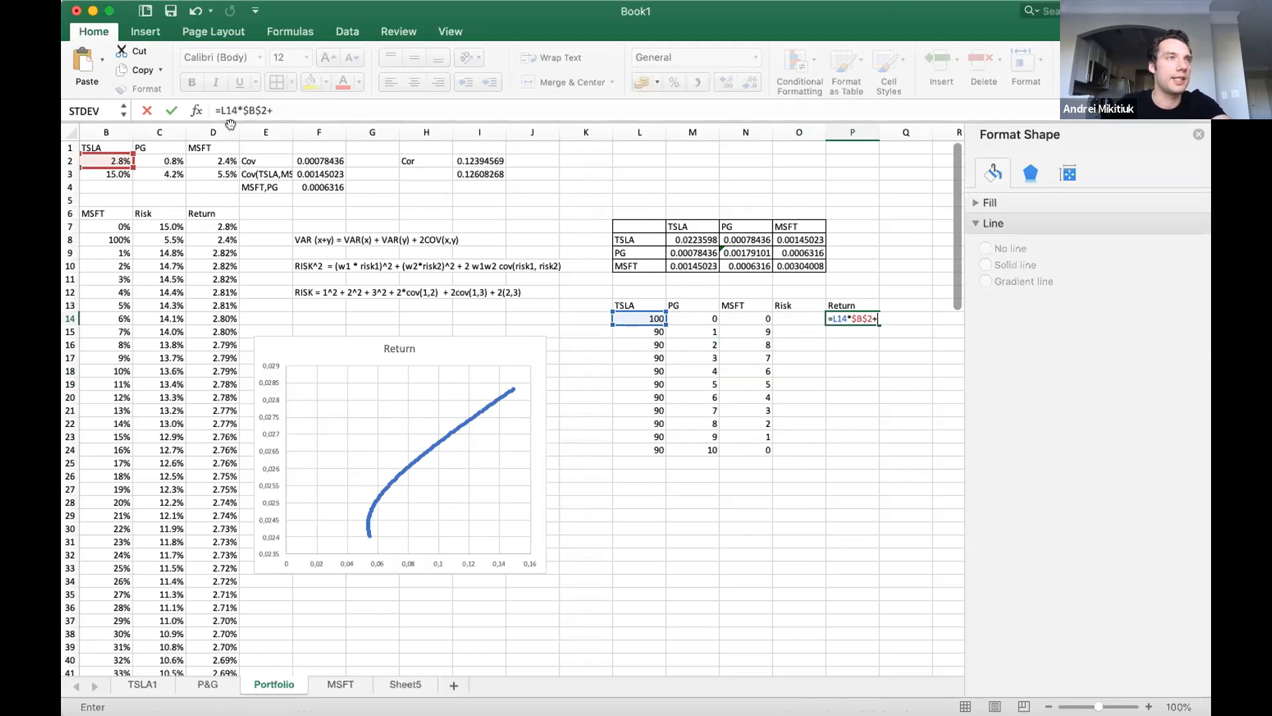
# Complete the Return formula in P14 by adding the PG term M14*$C$2 and the MSFT term N14*$D$2.
pyautogui.click(695, 317)
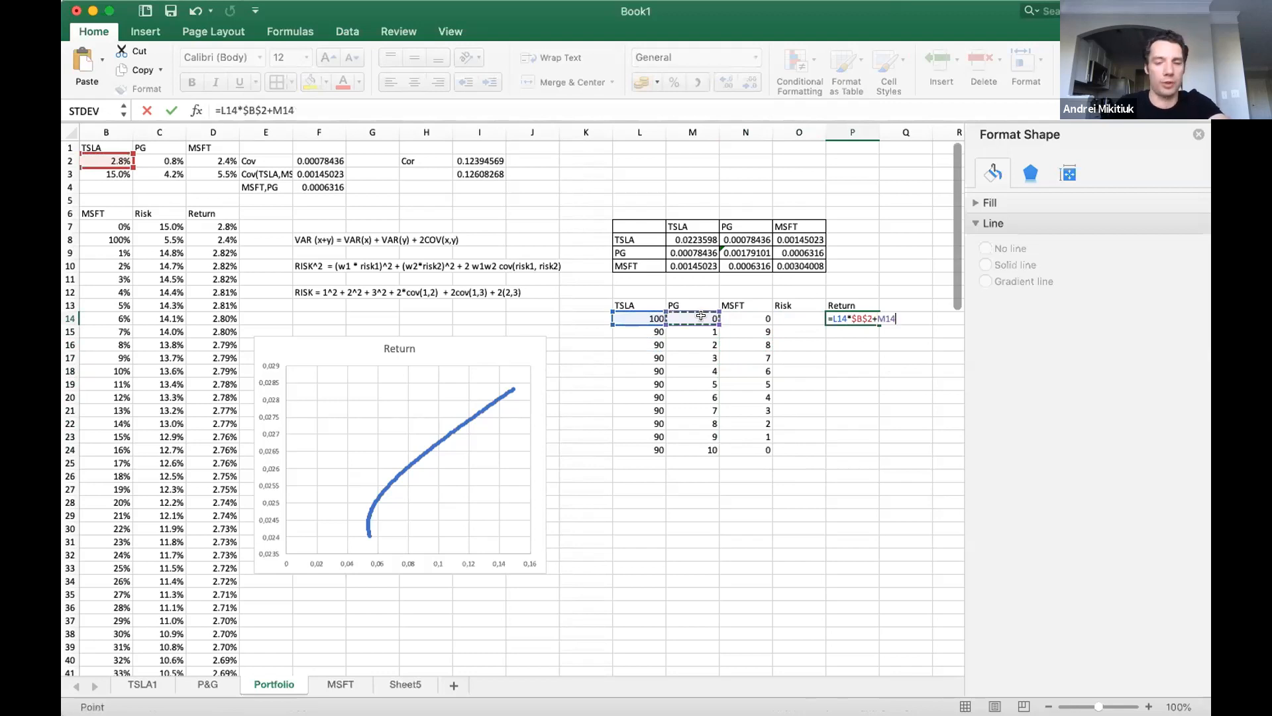
pyautogui.write('*')
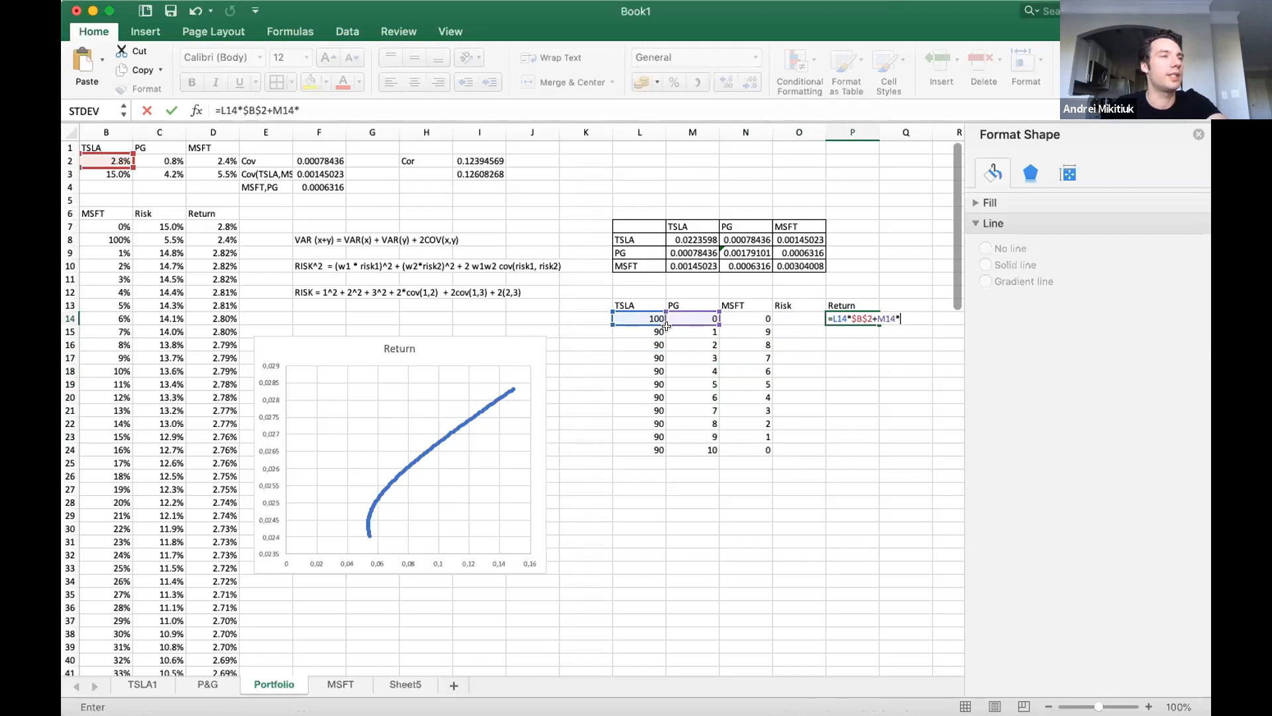
pyautogui.click(153, 160)
pyautogui.press('super+t')
pyautogui.write('+')
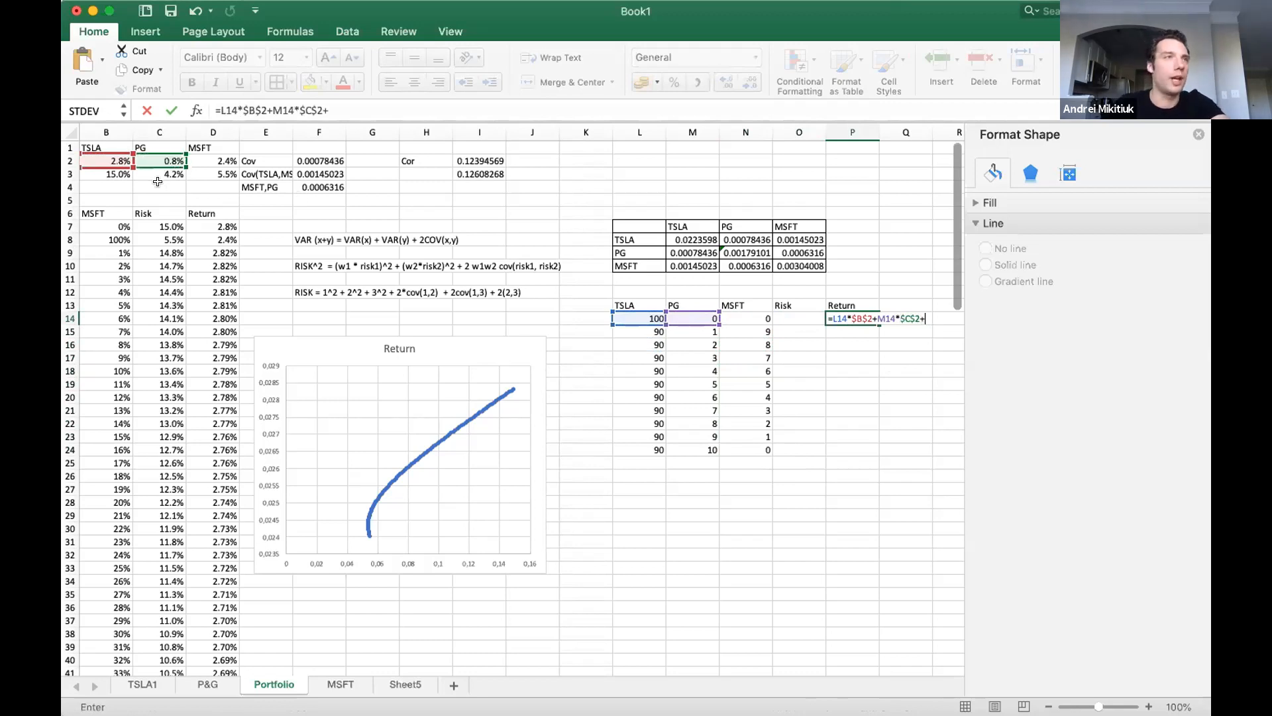
pyautogui.click(729, 318)
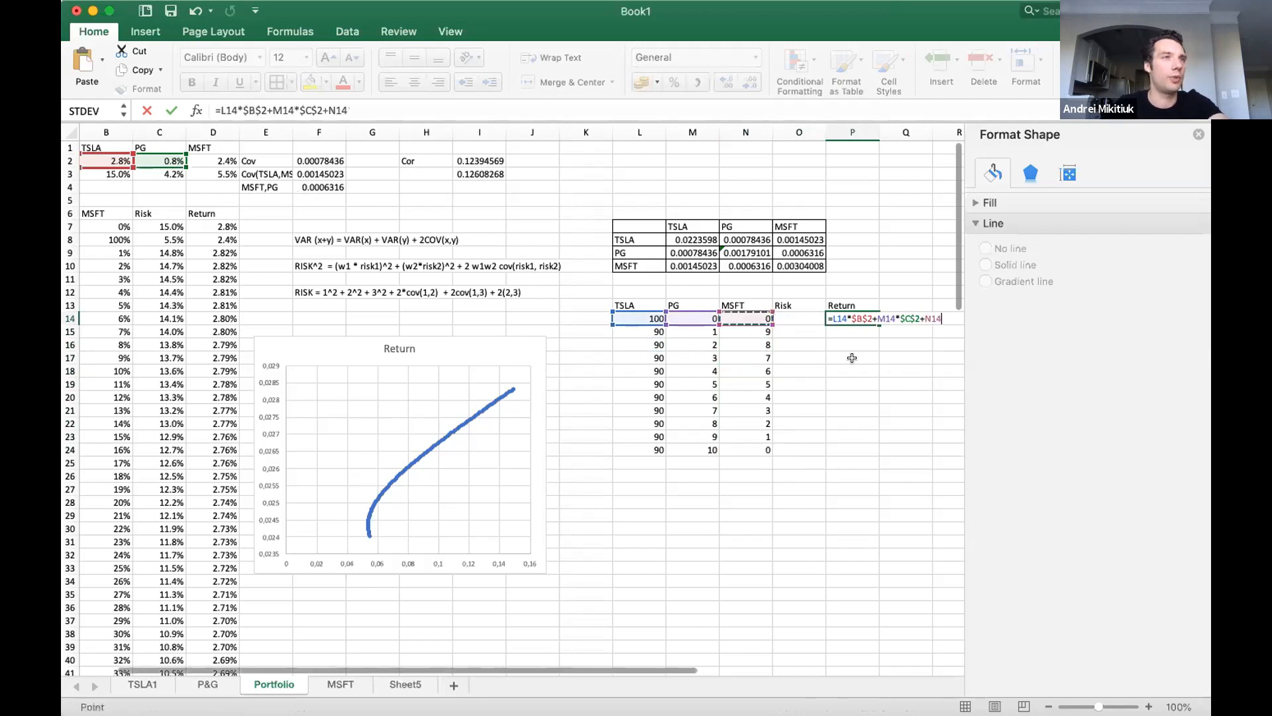
pyautogui.write('*')
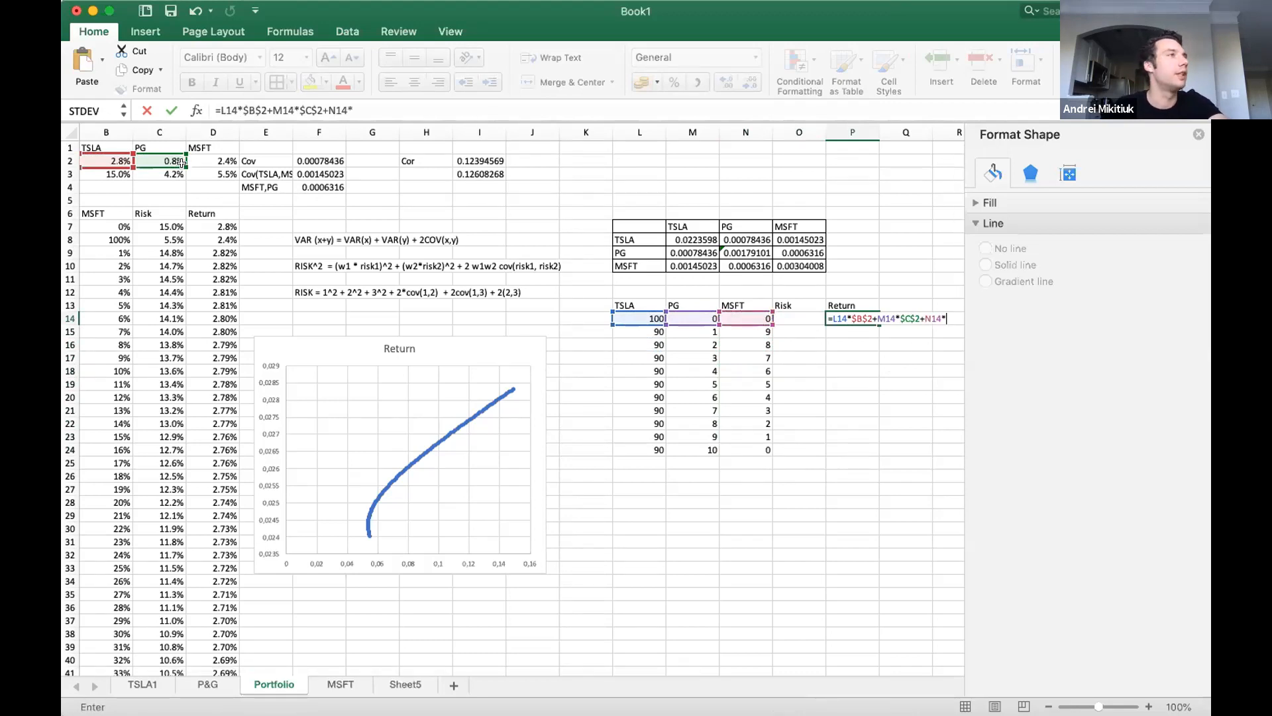
pyautogui.click(217, 160)
pyautogui.scroll(-1, 217, 160)
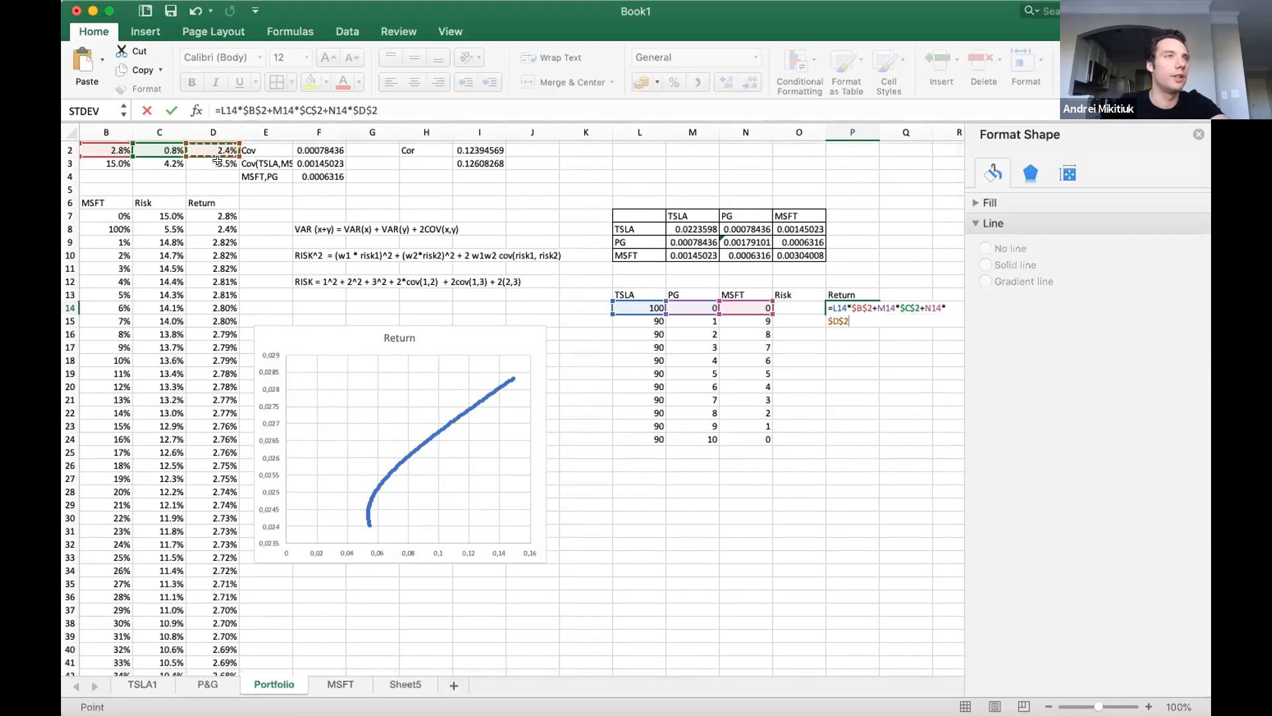
pyautogui.press('Return')
pyautogui.scroll(1, 886, 318)
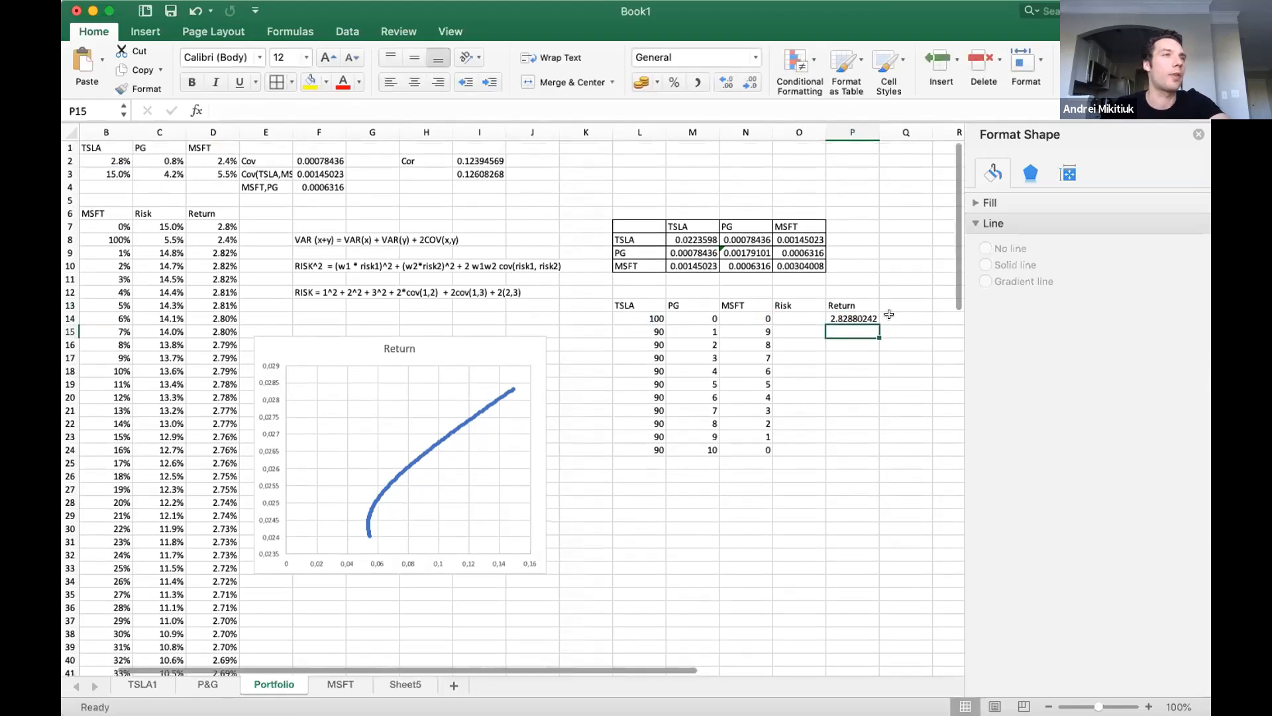
# Copy the Return formula from P14 down to P15:P24.
pyautogui.press('Up')
pyautogui.press('super+c')
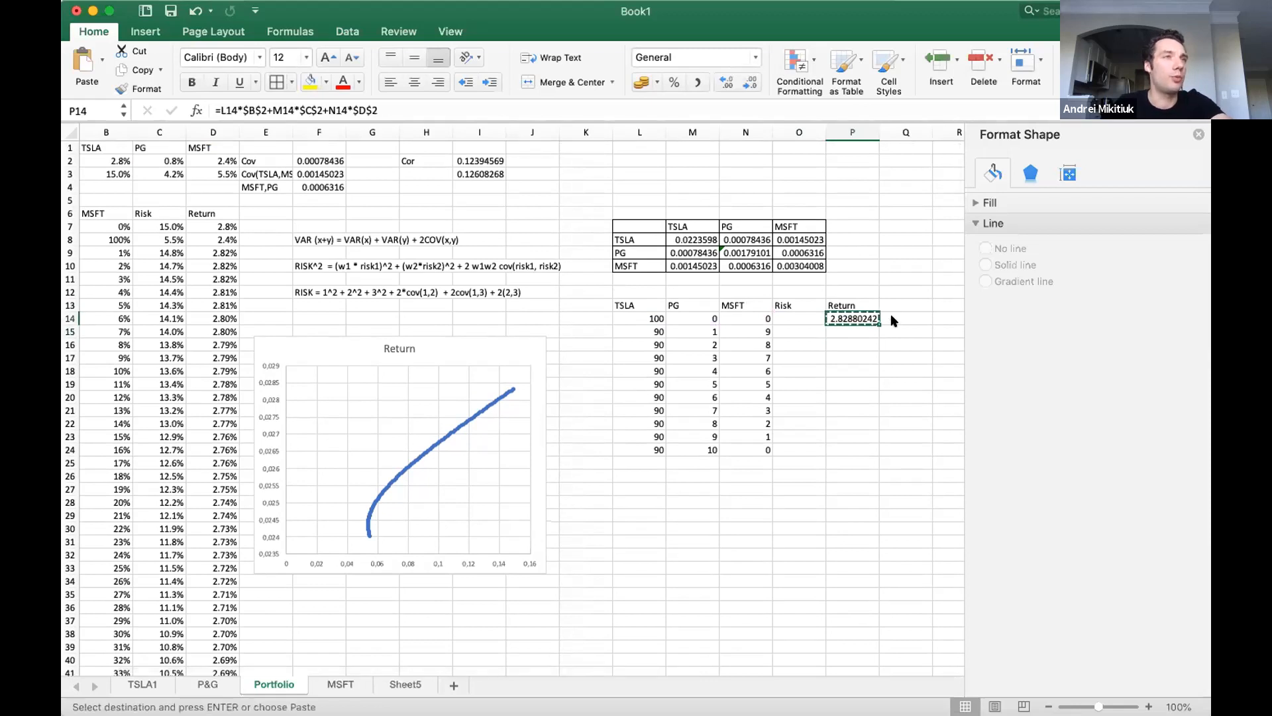
pyautogui.press('Down')
pyautogui.hotkey('shift', 'Down')
pyautogui.hotkey('shift', 'Down')
pyautogui.hotkey('shift', 'Down')
pyautogui.hotkey('shift', 'Down')
pyautogui.hotkey('shift', 'Down')
pyautogui.hotkey('shift', 'Down')
pyautogui.hotkey('shift', 'Down')
pyautogui.hotkey('shift', 'Down')
pyautogui.hotkey('shift', 'Down')
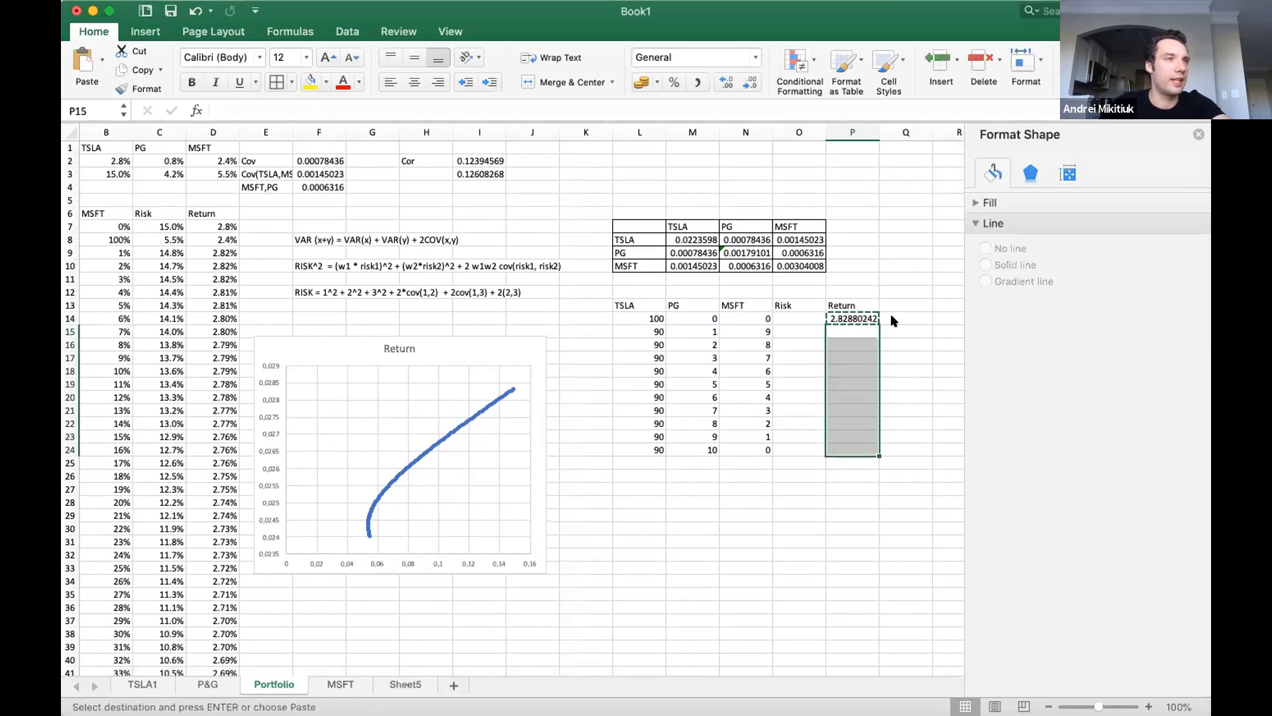
pyautogui.press('super+v')
# Try formatting the Return values in P14:P24 as percentages, and undo that formatting.
pyautogui.press('Left')
pyautogui.press('Up')
pyautogui.press('Right')
pyautogui.hotkey('shift', 'Down')
pyautogui.hotkey('shift', 'Down')
pyautogui.hotkey('shift', 'Down')
pyautogui.hotkey('shift', 'Down')
pyautogui.hotkey('shift', 'Down')
pyautogui.hotkey('shift', 'Down')
pyautogui.hotkey('shift', 'Down')
pyautogui.hotkey('shift', 'Down')
pyautogui.hotkey('shift', 'Down')
pyautogui.hotkey('shift', 'Down')
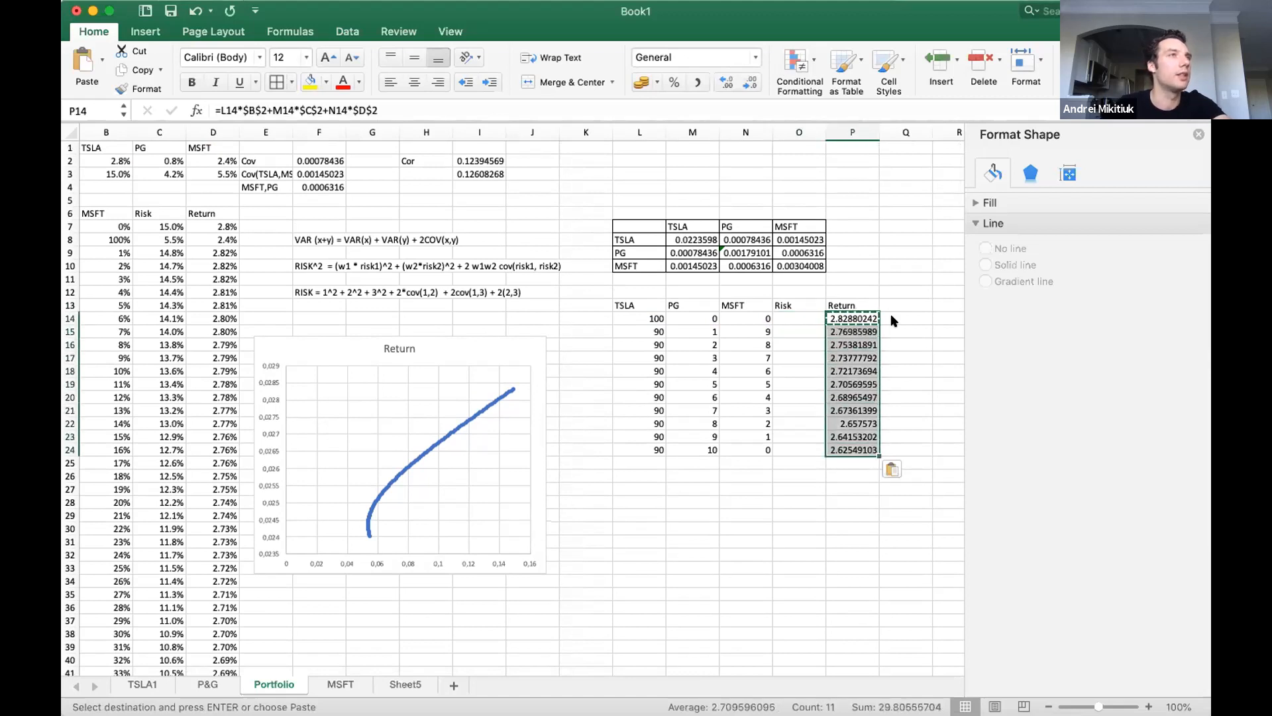
pyautogui.click(669, 77)
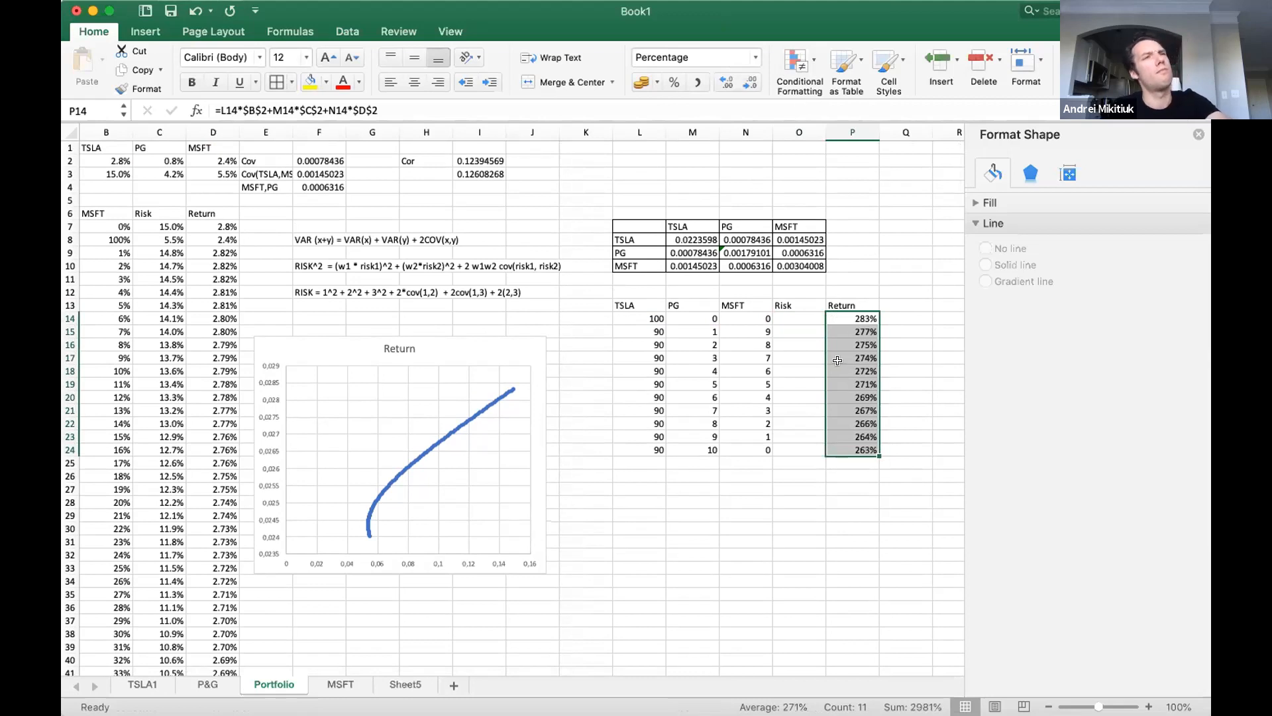
pyautogui.press('super+z')
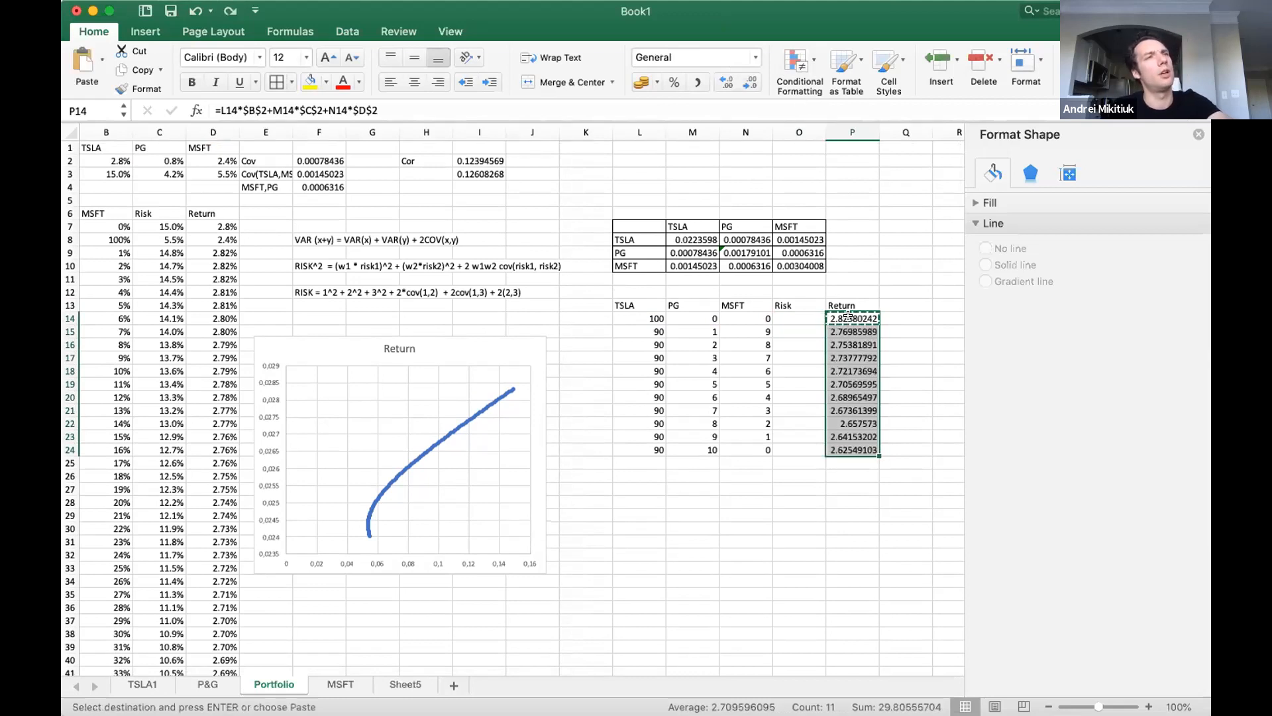
# Check the Return formula in P14 and set the TSLA weights to 1 in L14 and 0.9 in L15.
pyautogui.doubleClick(850, 318)
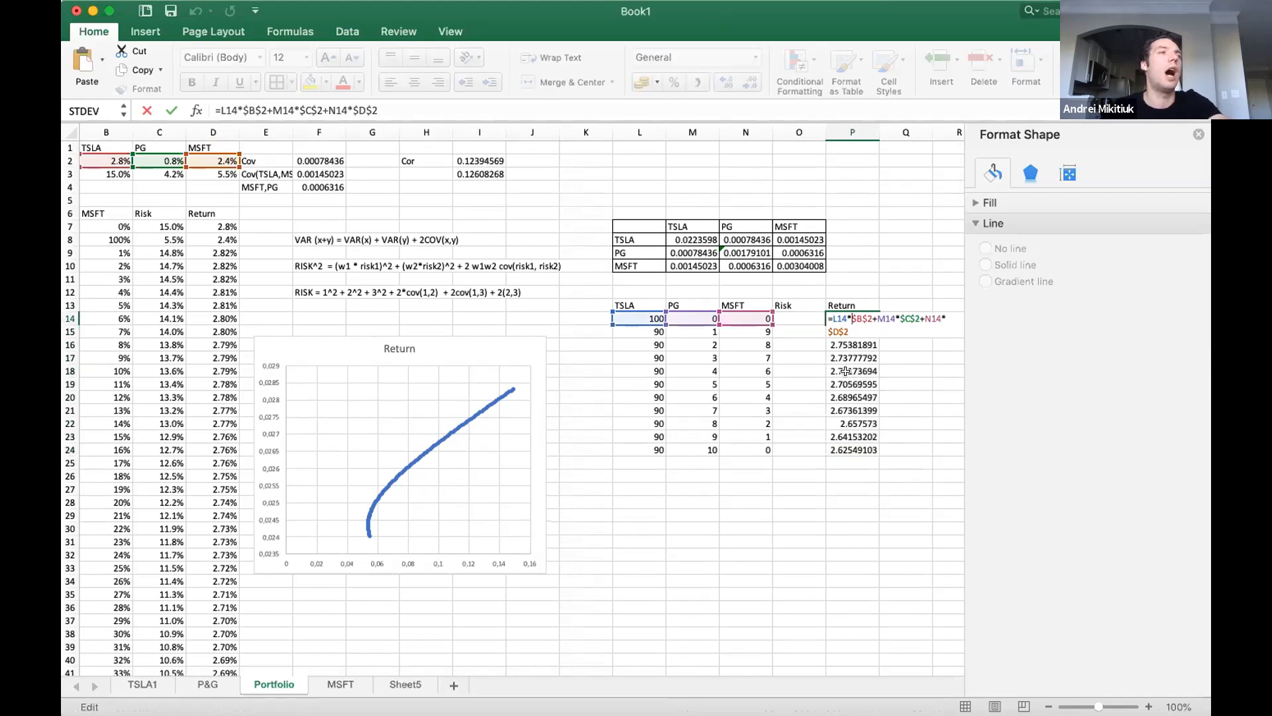
pyautogui.press('Return')
pyautogui.click(640, 314)
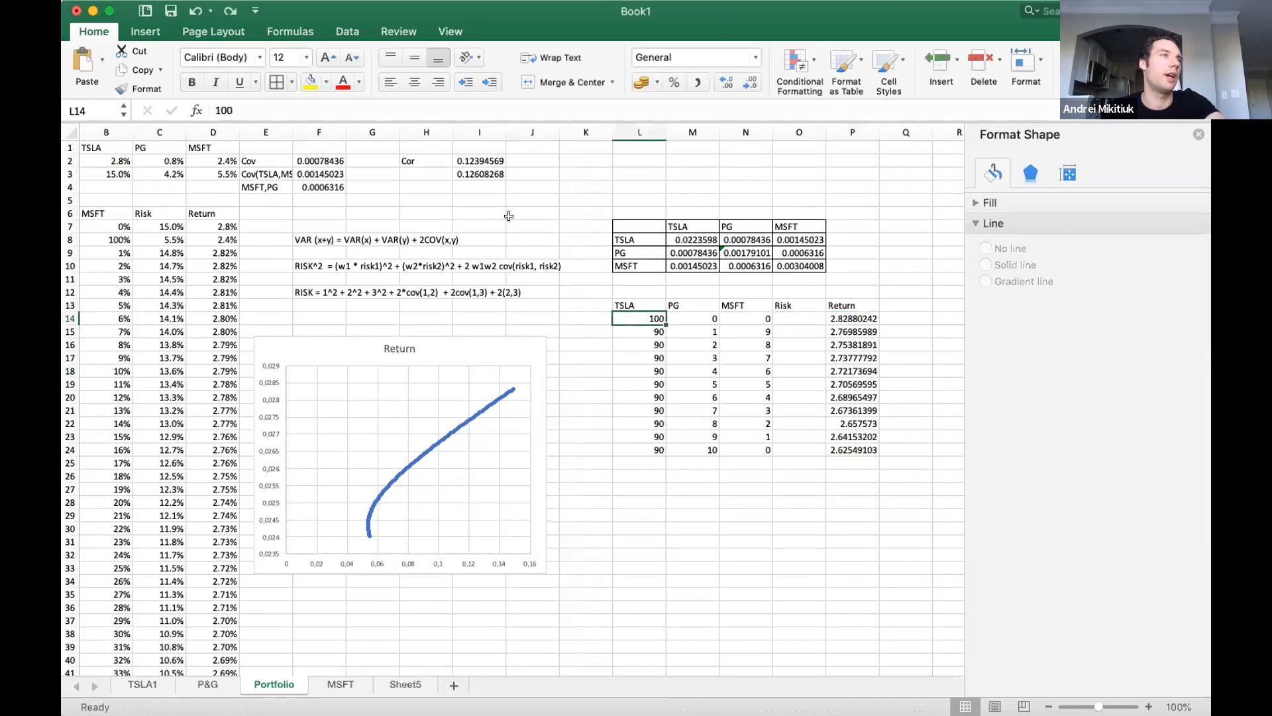
pyautogui.write('1')
pyautogui.press('Return')
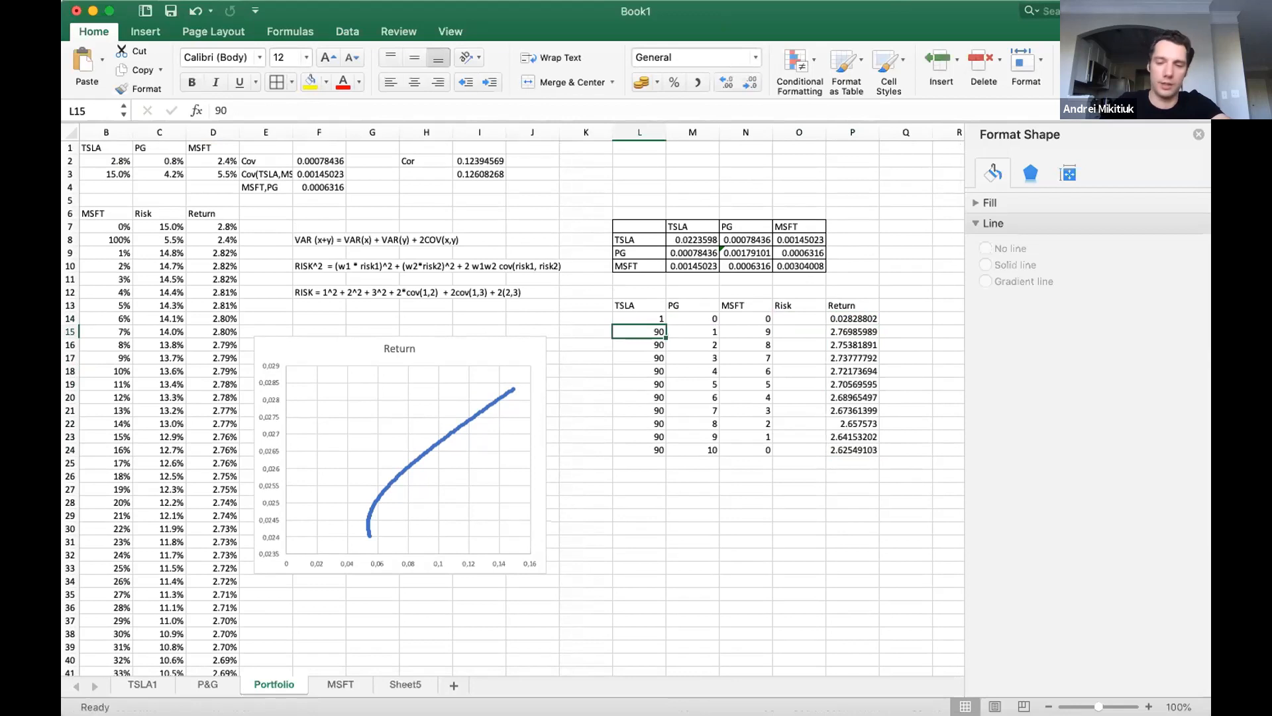
pyautogui.write('0.9')
pyautogui.press('Return')
pyautogui.press('Return')
pyautogui.press('Return')
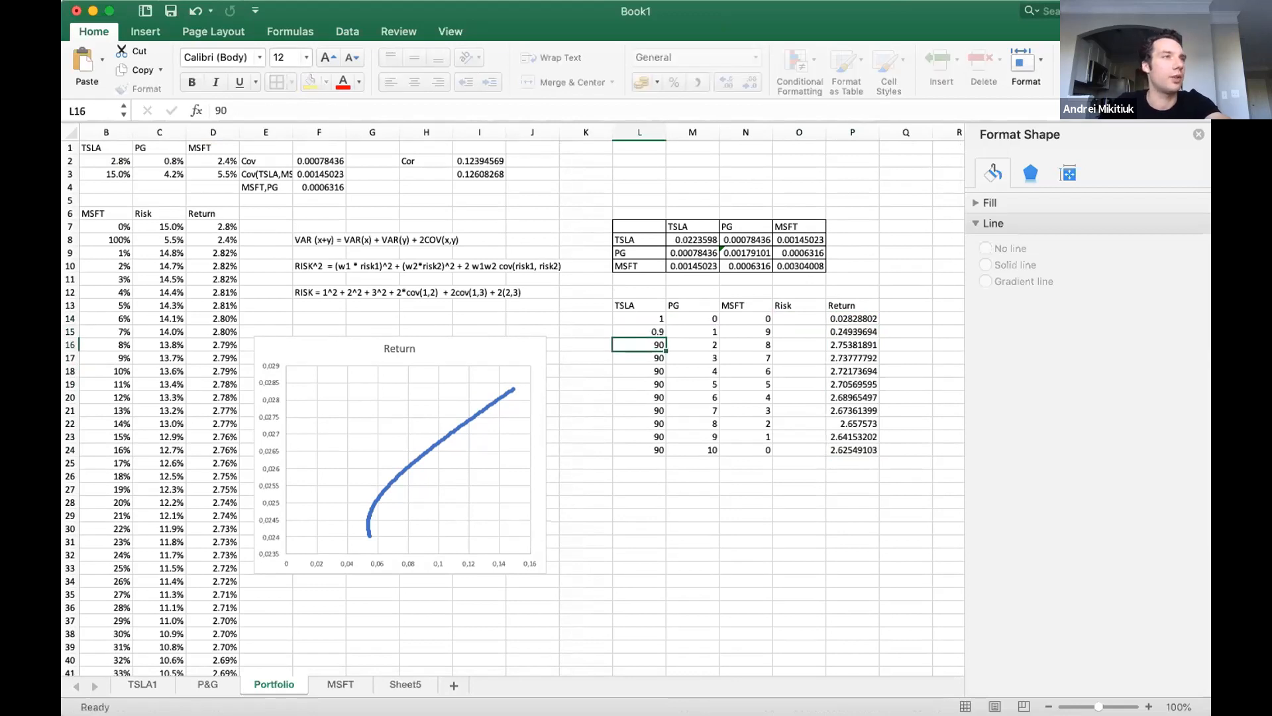
# Format the TSLA weights in L14:L15 as percentages.
pyautogui.press('Up')
pyautogui.press('Up')
pyautogui.press('Up')
pyautogui.press('Up')
pyautogui.hotkey('shift', 'Down')
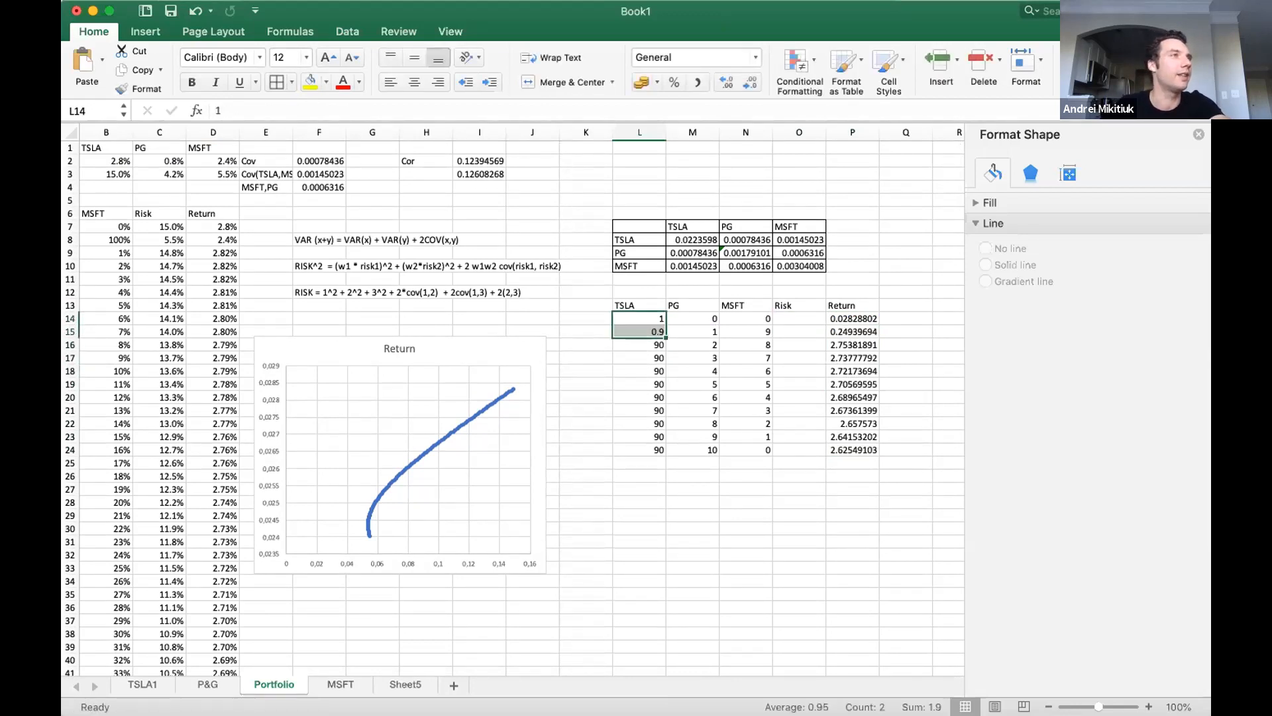
pyautogui.click(673, 82)
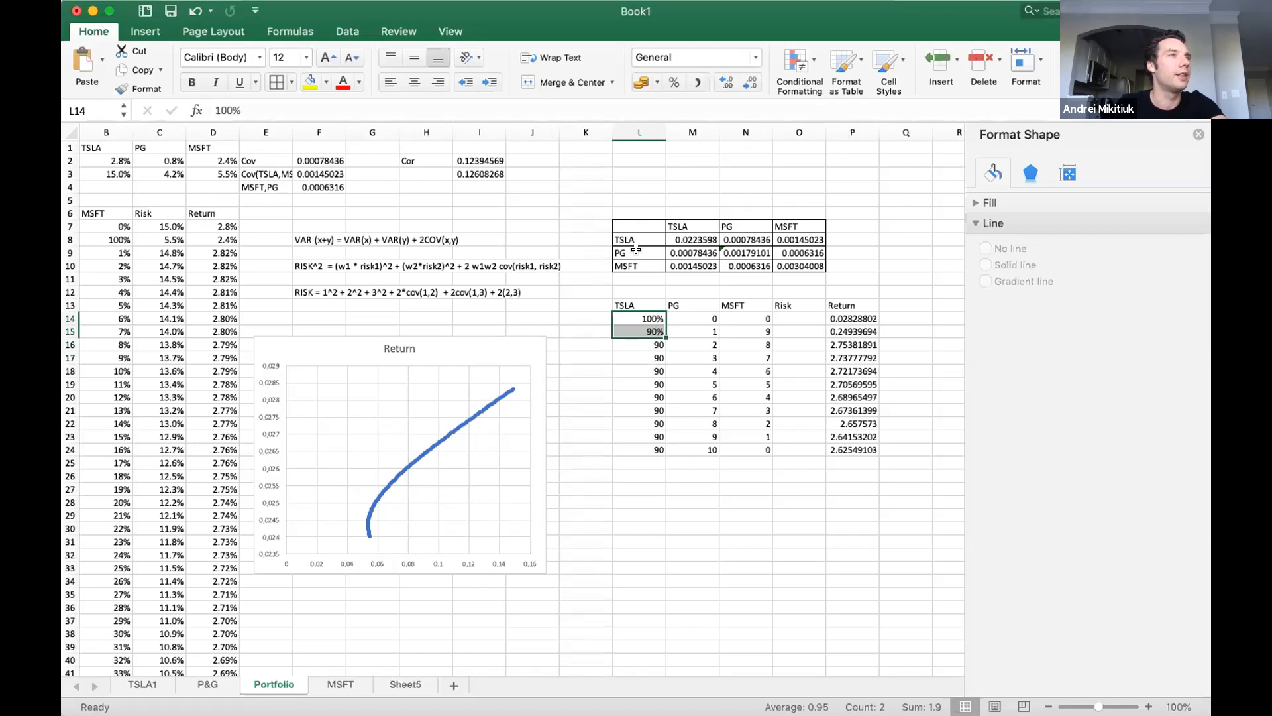
# Copy the 90% TSLA weight from L15 into L16:L24.
pyautogui.click(641, 332)
pyautogui.press('cmd+c')
pyautogui.click(642, 347)
pyautogui.moveTo(642, 353); pyautogui.dragTo(642, 451)
pyautogui.press('cmd+v')
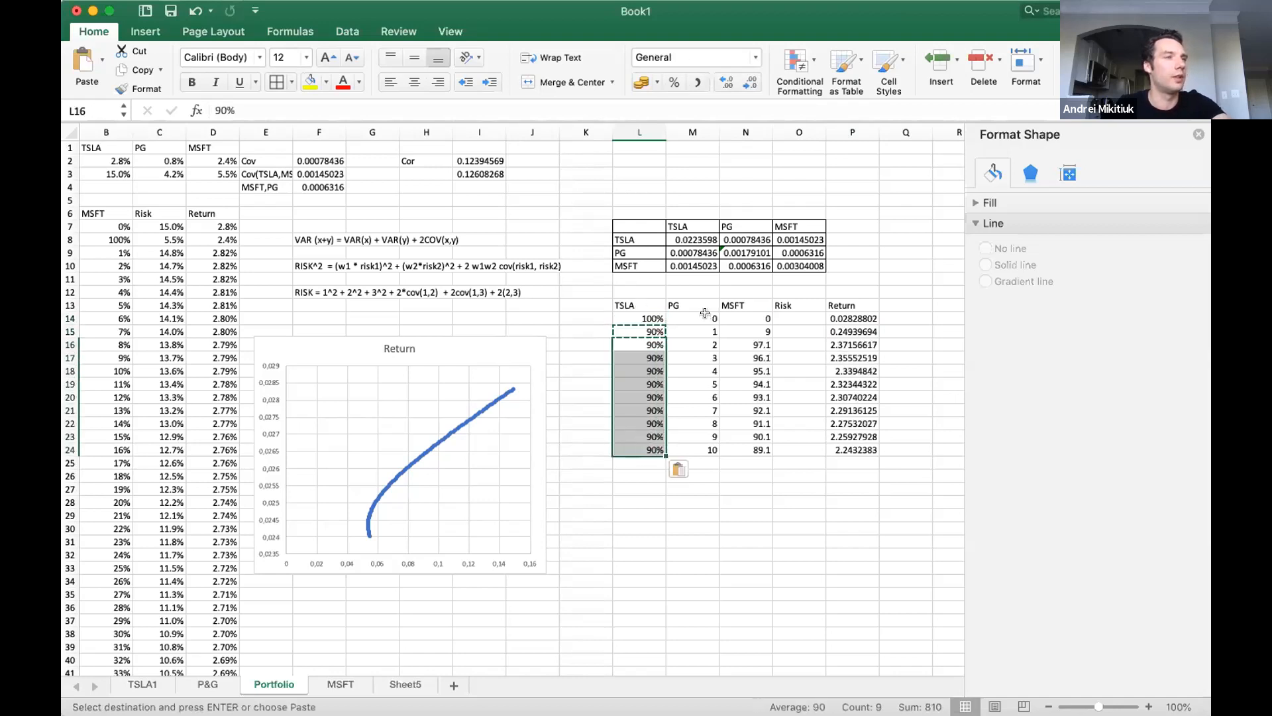
# Enter the PG weights 0%, 1% and 2% in M14:M16.
pyautogui.click(693, 318)
pyautogui.write('0')
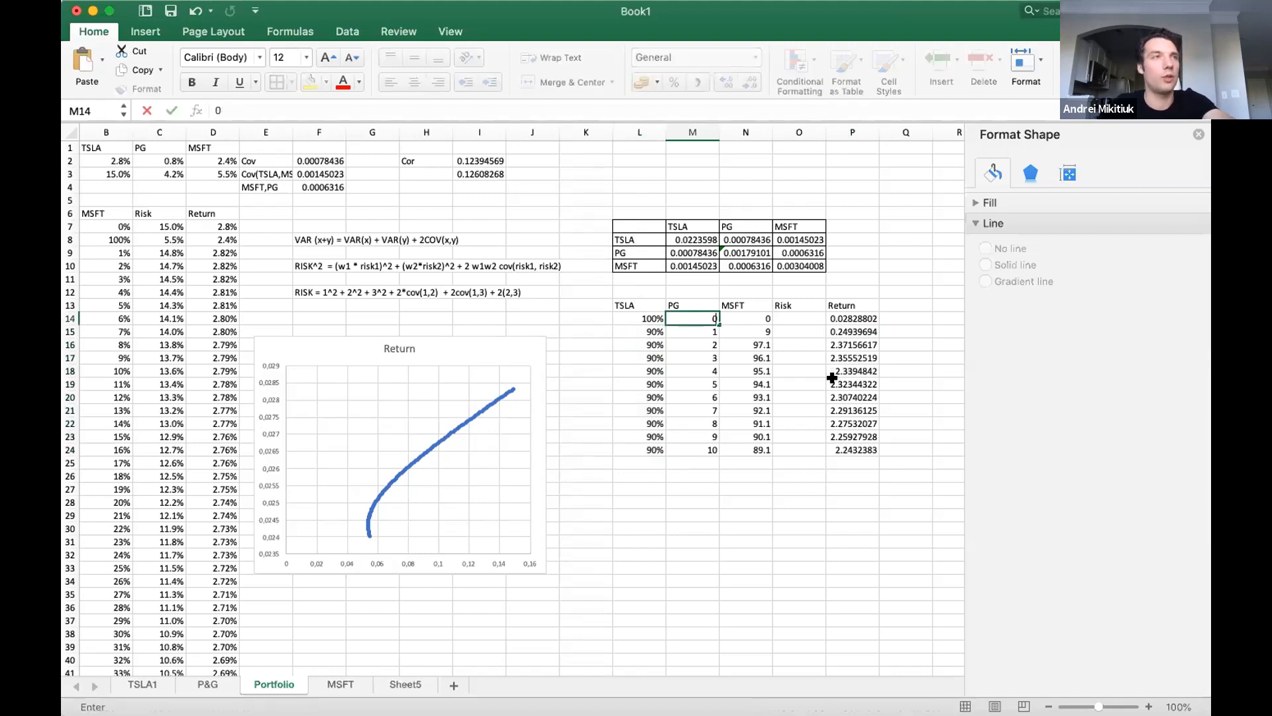
pyautogui.press('Return')
pyautogui.write('1')
pyautogui.press('Return')
pyautogui.write('2')
pyautogui.press('Return')
# Enter the formula =1-L14-M14 for the MSFT weight in N14.
pyautogui.press('Up')
pyautogui.press('Up')
pyautogui.press('Up')
pyautogui.press('Right')
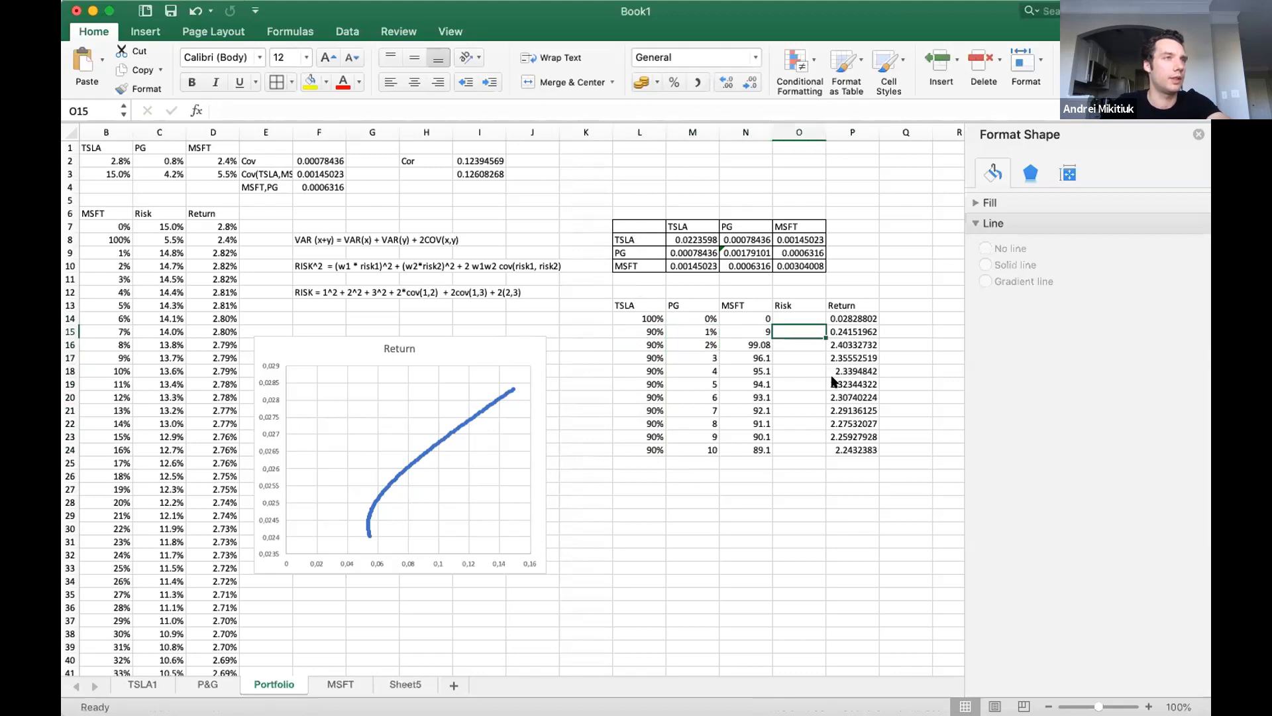
pyautogui.write('=1-')
pyautogui.press('Left')
pyautogui.press('Left')
pyautogui.write('-')
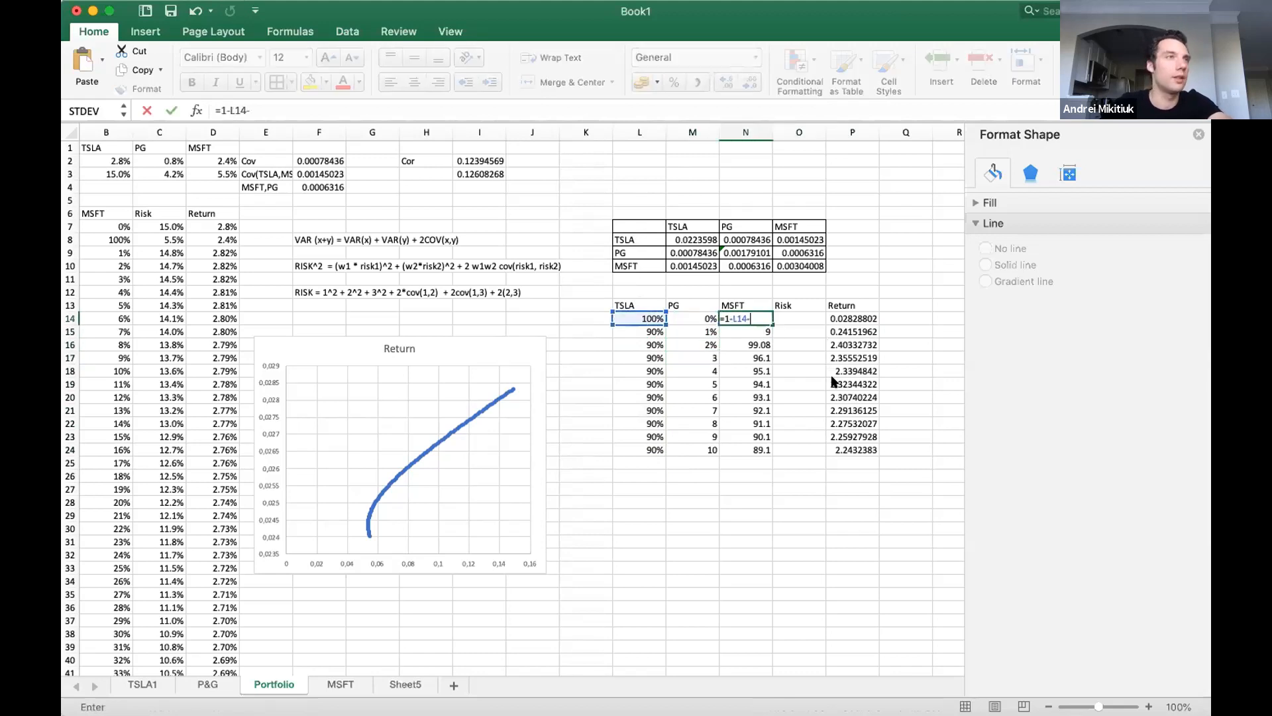
pyautogui.press('Left')
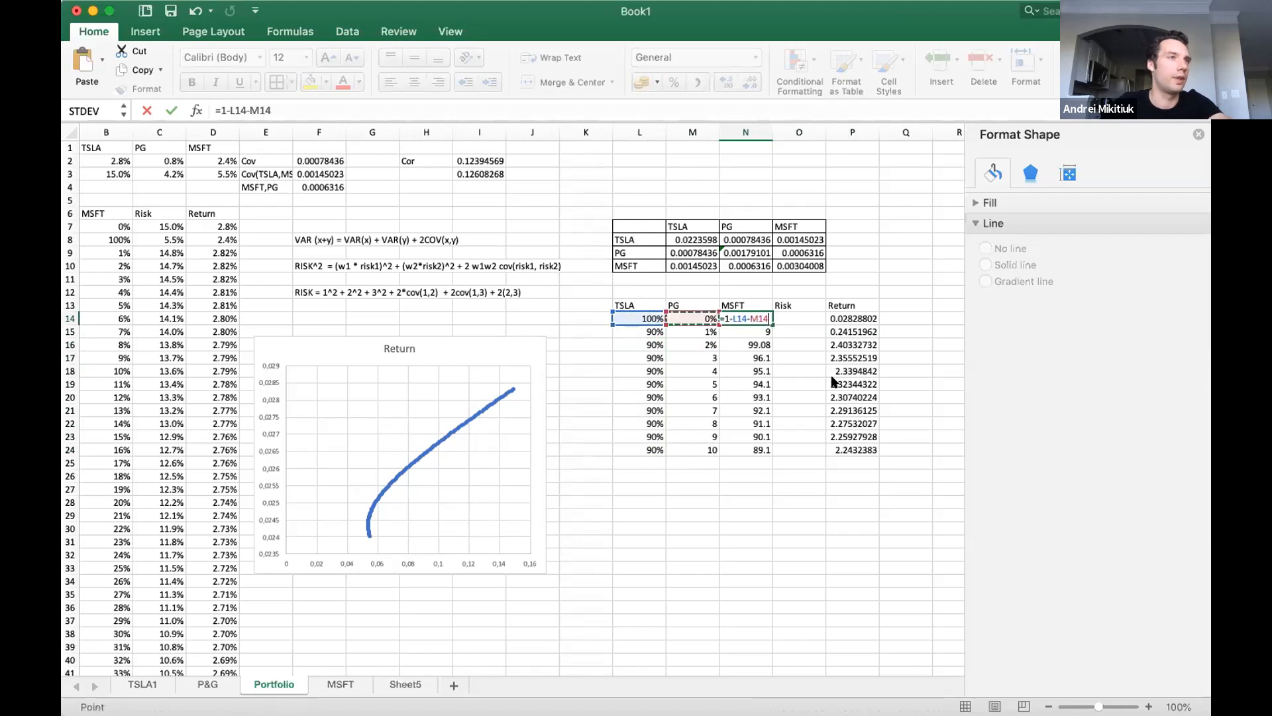
pyautogui.press('Return')
# Copy the MSFT weight formula from N14 down to N15:N24.
pyautogui.press('Up')
pyautogui.press('super+c')
pyautogui.press('Down')
pyautogui.hotkey('shift', 'Down')
pyautogui.hotkey('shift', 'Down')
pyautogui.hotkey('shift', 'Down')
pyautogui.hotkey('shift', 'Down')
pyautogui.hotkey('shift', 'Down')
pyautogui.hotkey('shift', 'Down')
pyautogui.hotkey('shift', 'Down')
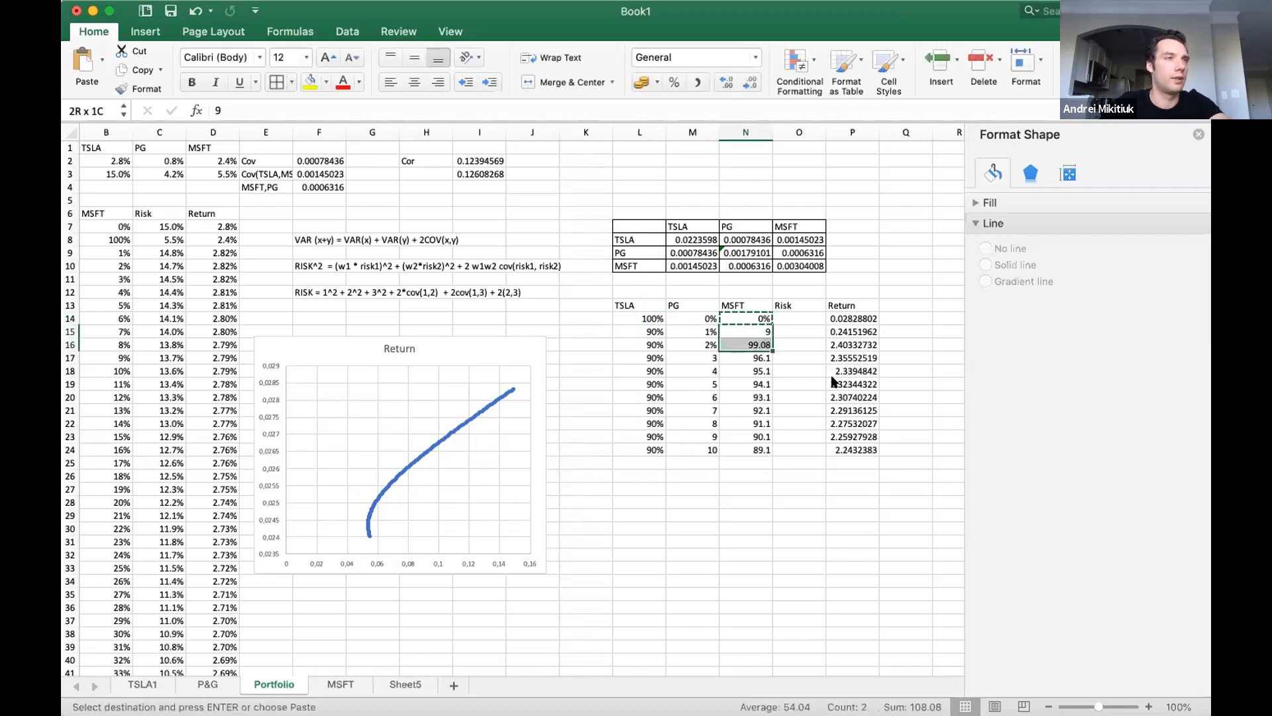
pyautogui.hotkey('shift', 'Down')
pyautogui.hotkey('shift', 'Down')
pyautogui.press('super+v')
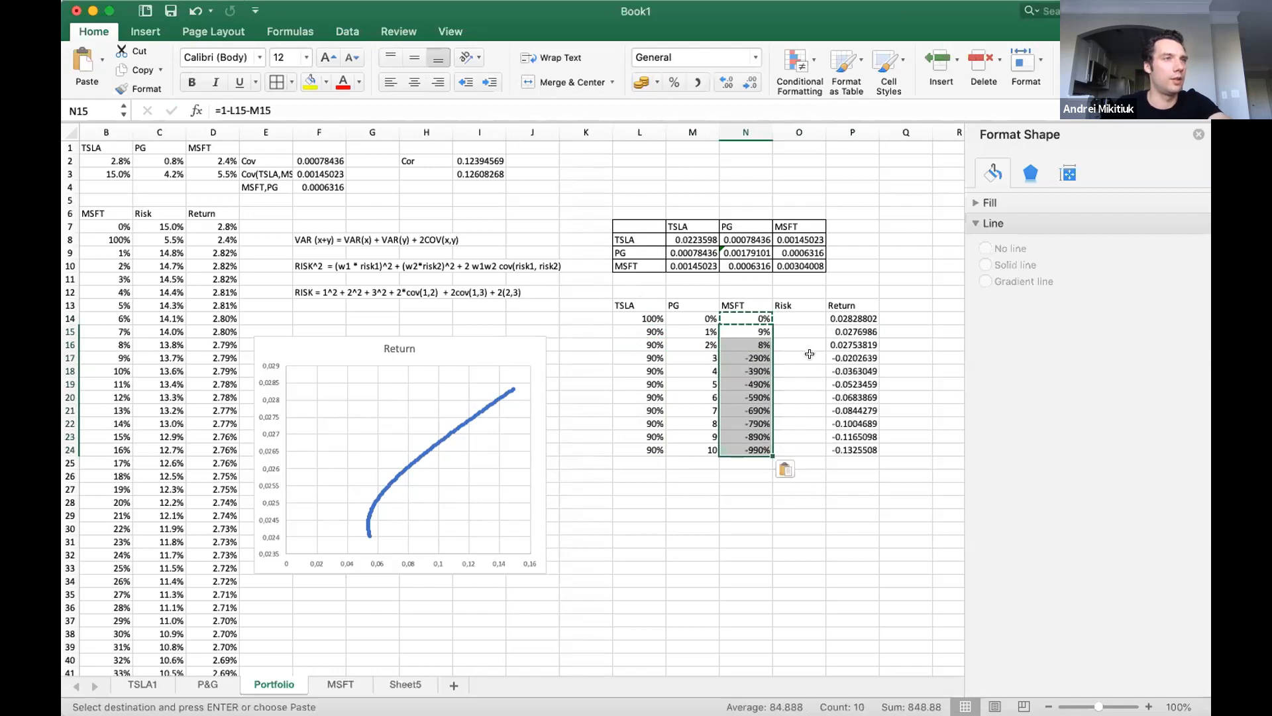
# Fill the PG weights down to M24 as a series from 0% to 10%.
pyautogui.click(678, 329)
pyautogui.click(701, 342)
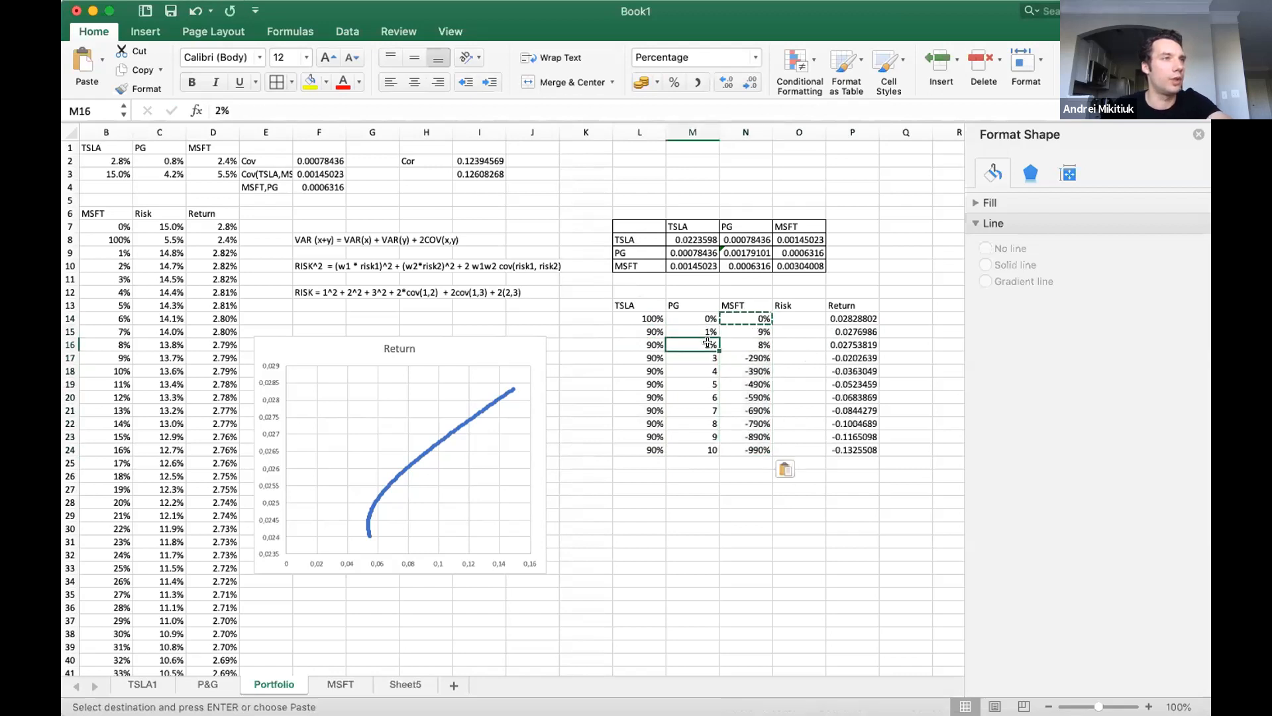
pyautogui.moveTo(719, 351); pyautogui.dragTo(703, 462)
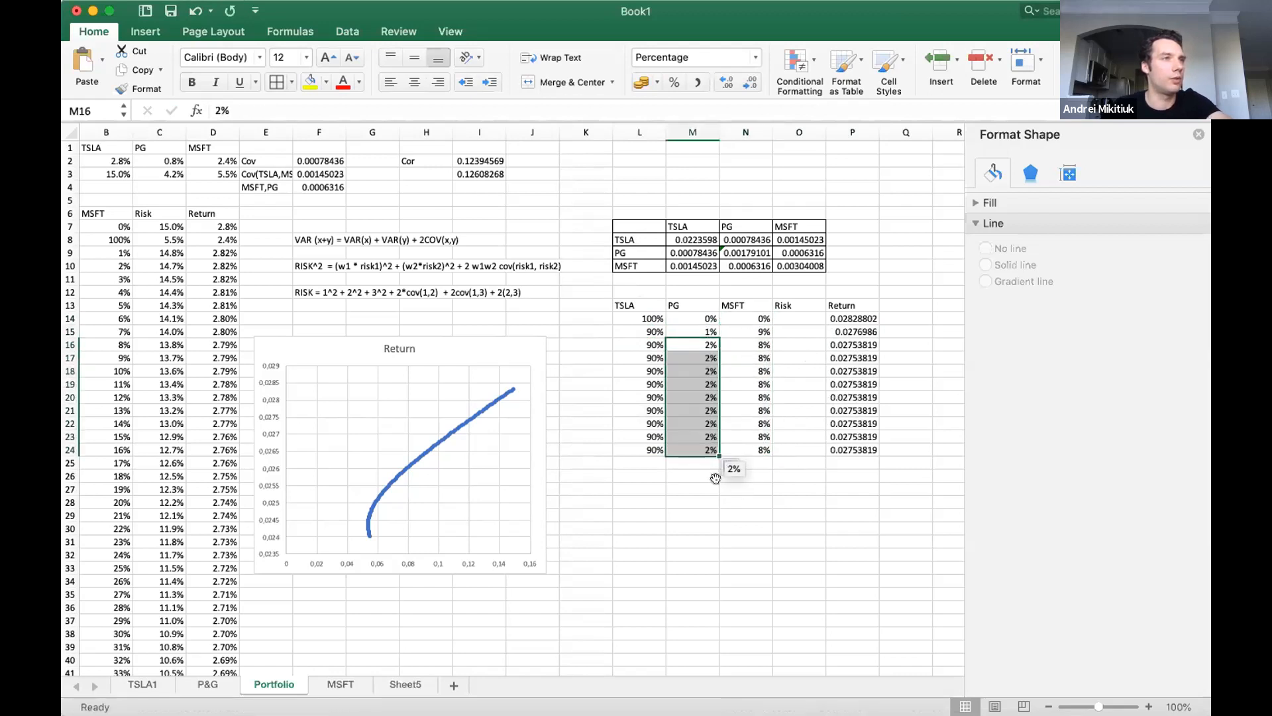
pyautogui.moveTo(701, 318); pyautogui.dragTo(712, 460)
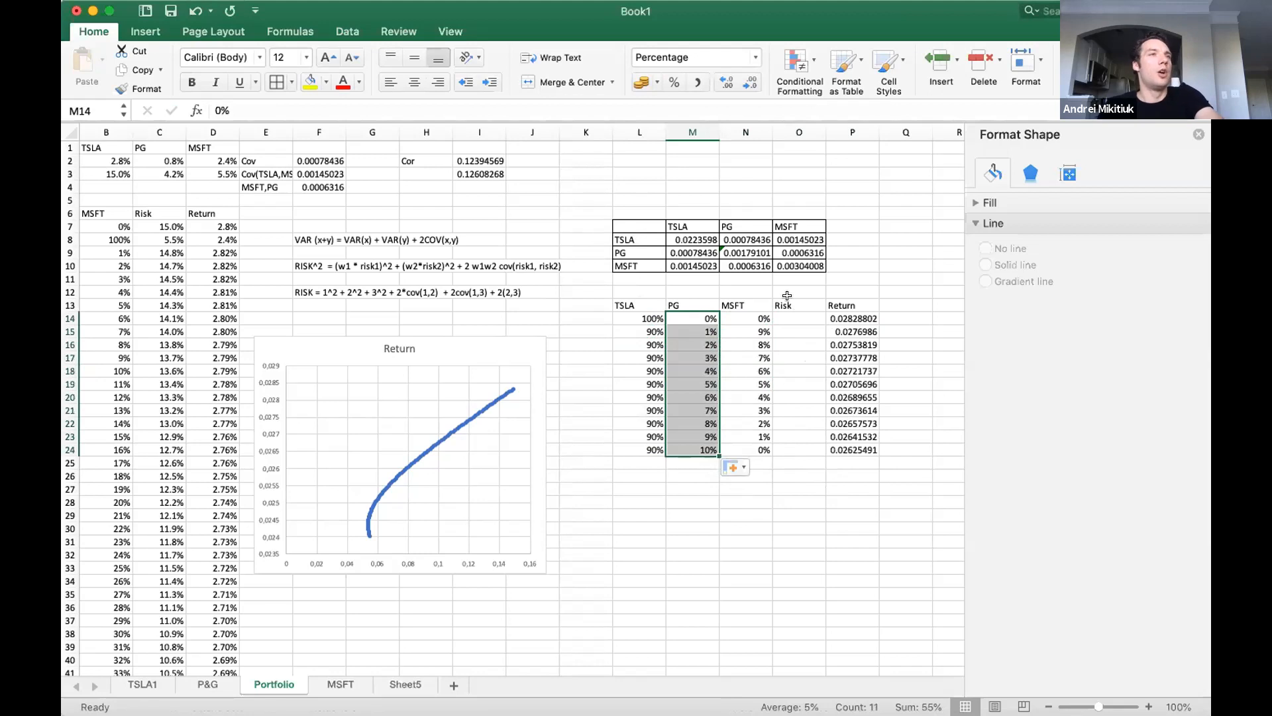
# Format the Return values in P14:P24 as percentages with two decimal places.
pyautogui.moveTo(857, 315); pyautogui.dragTo(855, 447)
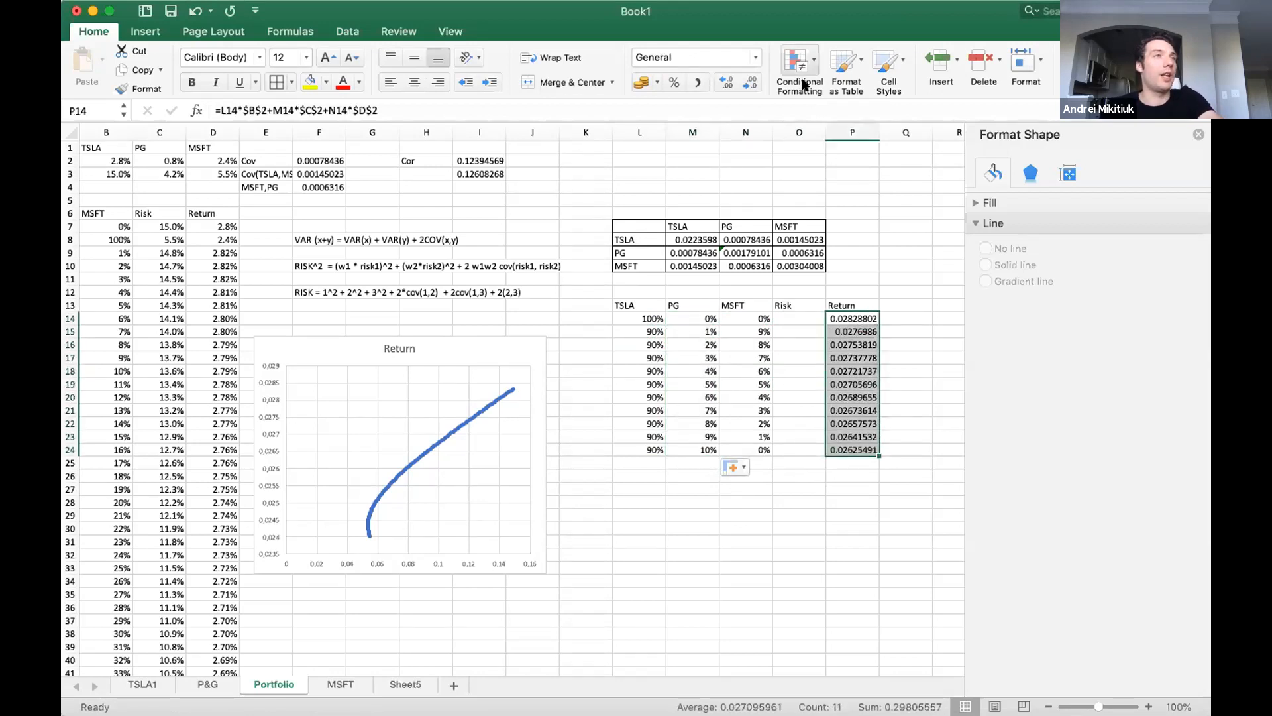
pyautogui.click(674, 82)
pyautogui.click(727, 82)
pyautogui.click(727, 82)
# Start a formula for the portfolio risk in O14.
pyautogui.click(782, 318)
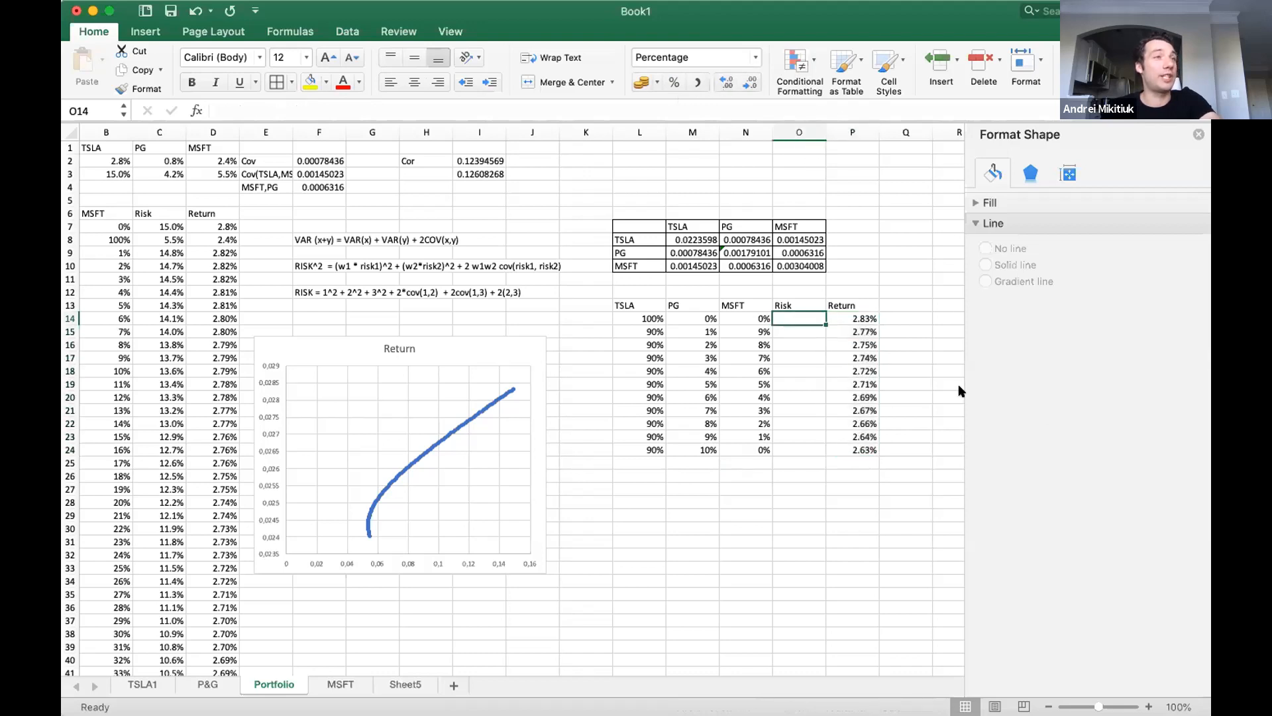
pyautogui.write('=')
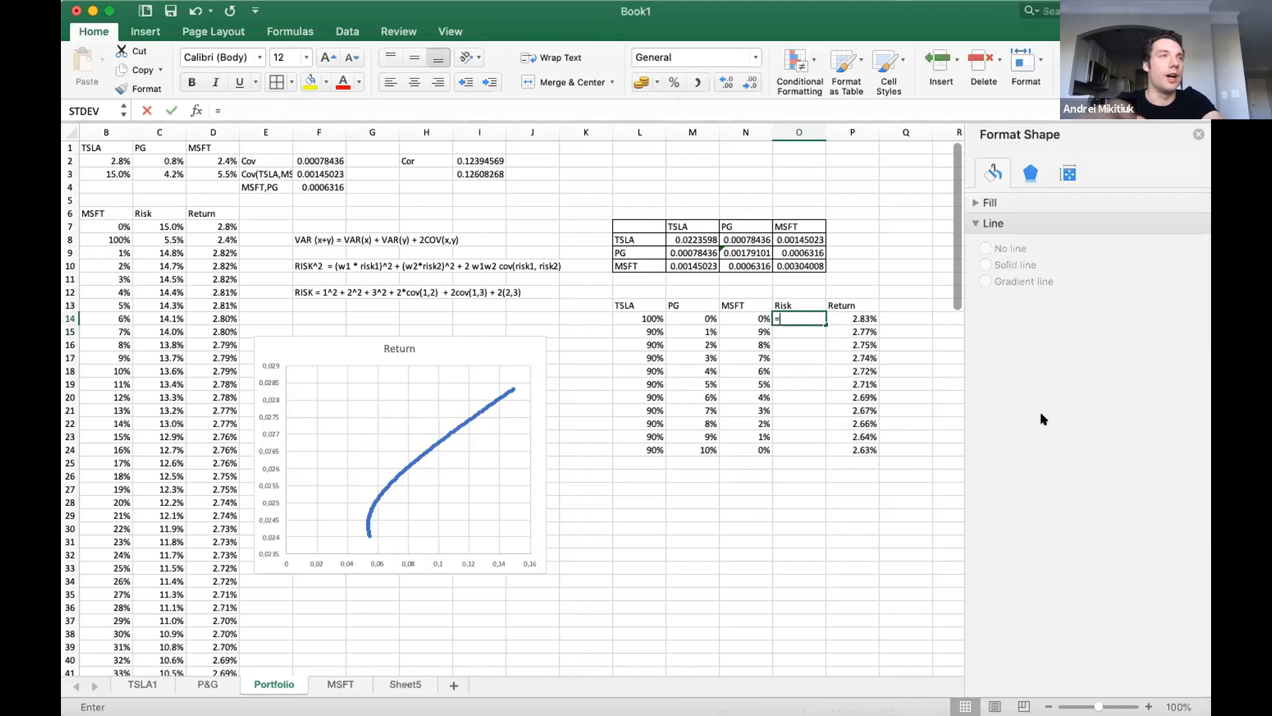
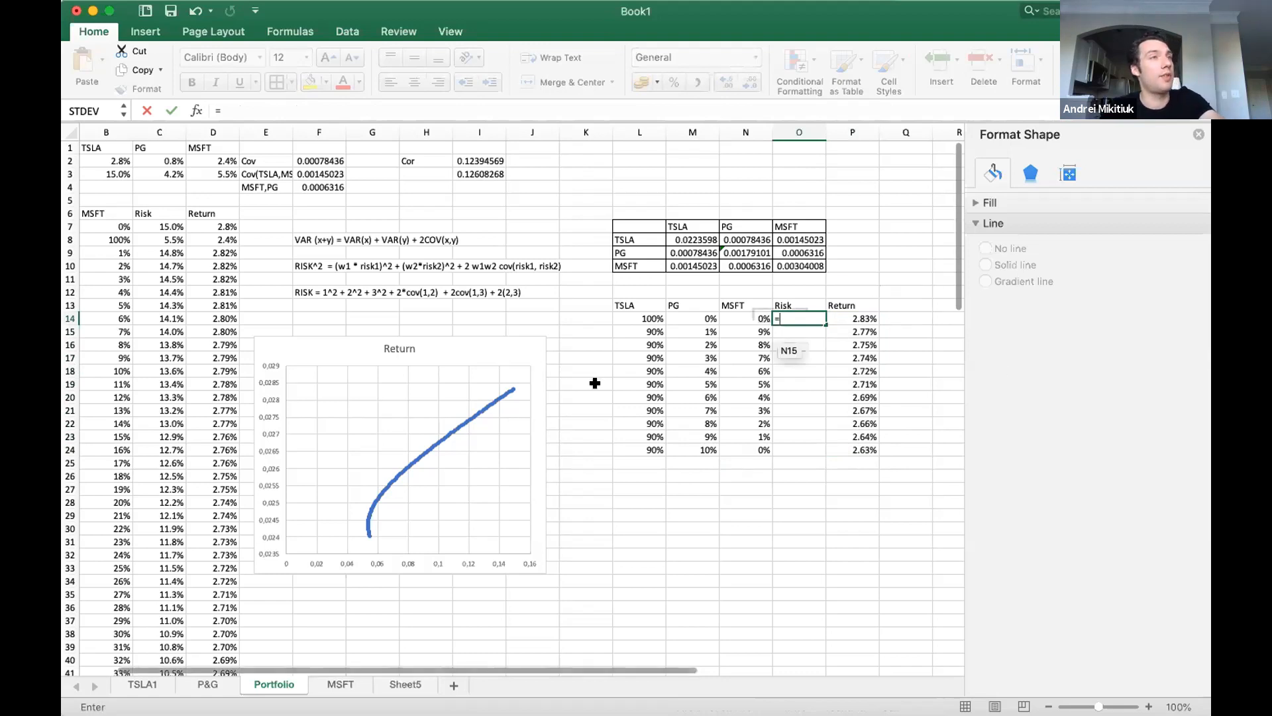
# Enter the TSLA variance term L14^2*$M$8^2 in the O14 risk formula, followed by +M14, with the M8 reference absolute.
pyautogui.click(636, 318)
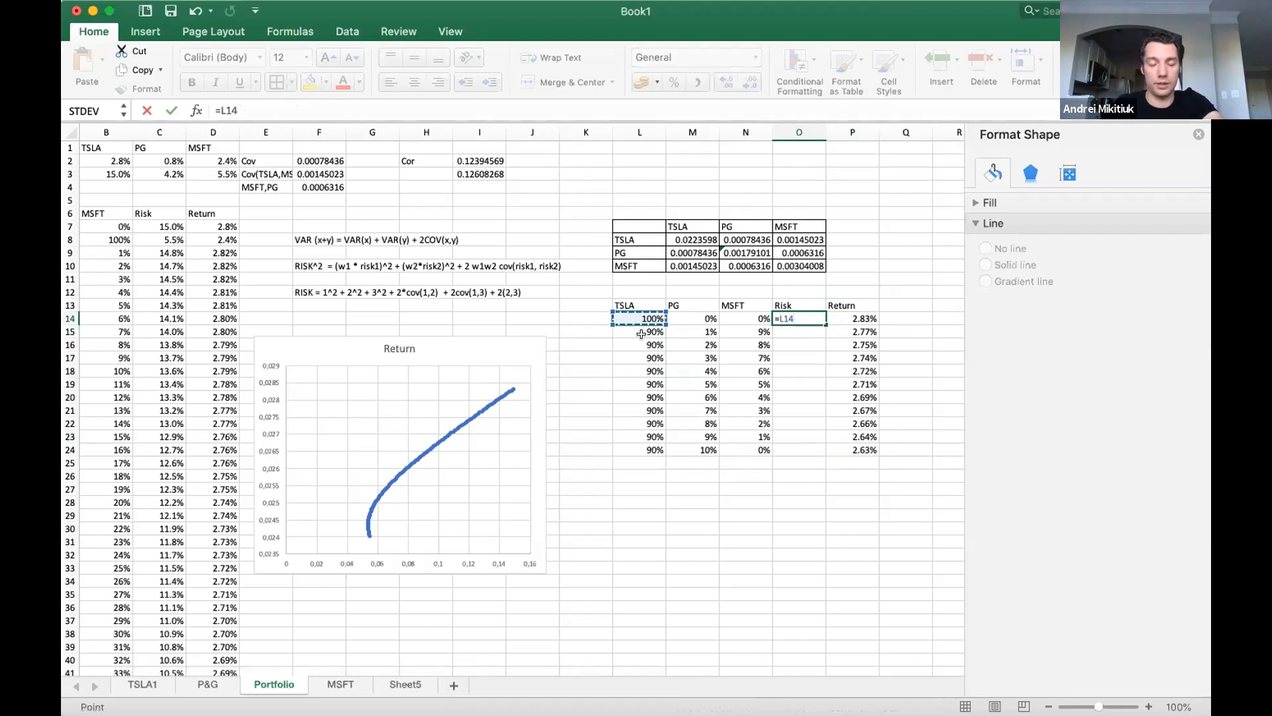
pyautogui.write('^')
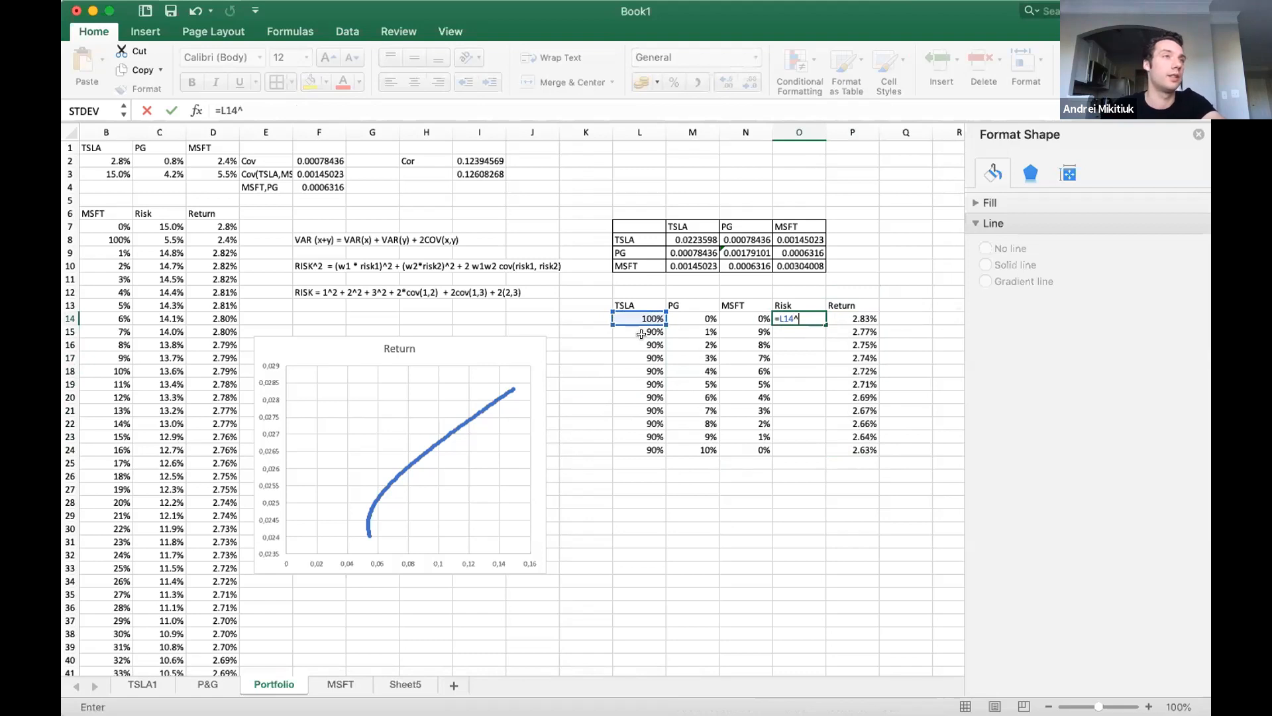
pyautogui.write('2*')
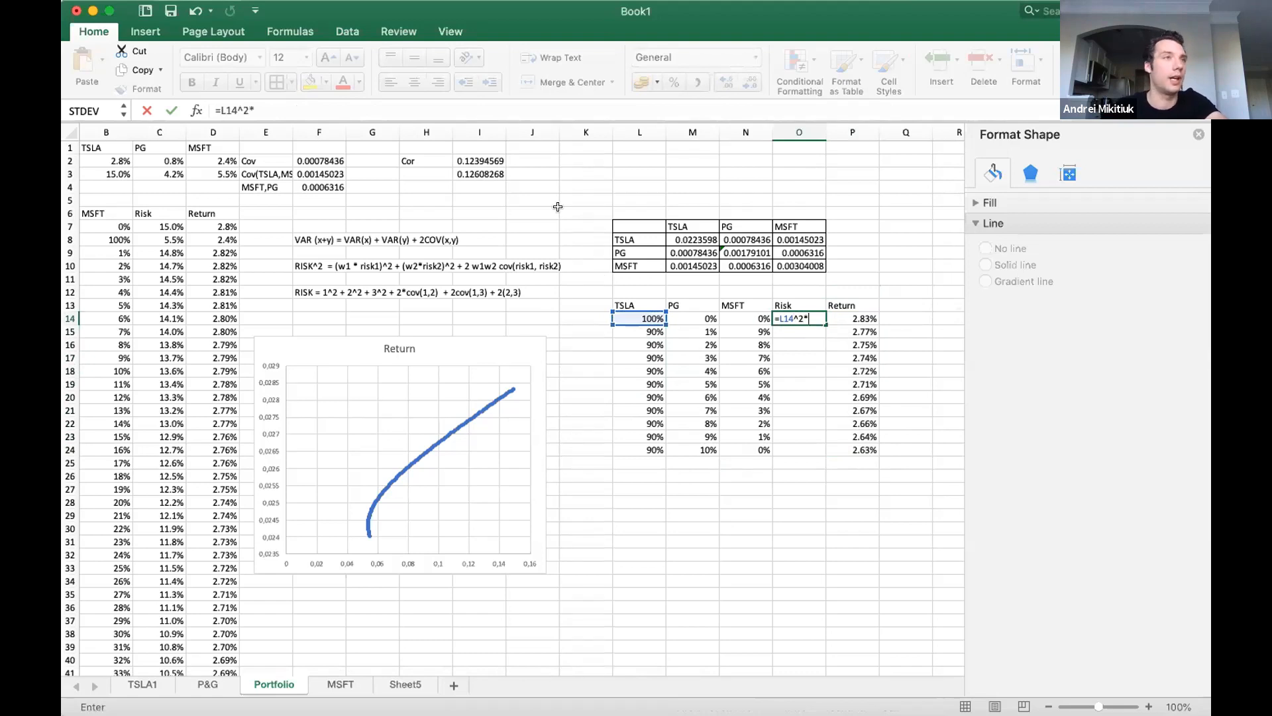
pyautogui.click(685, 240)
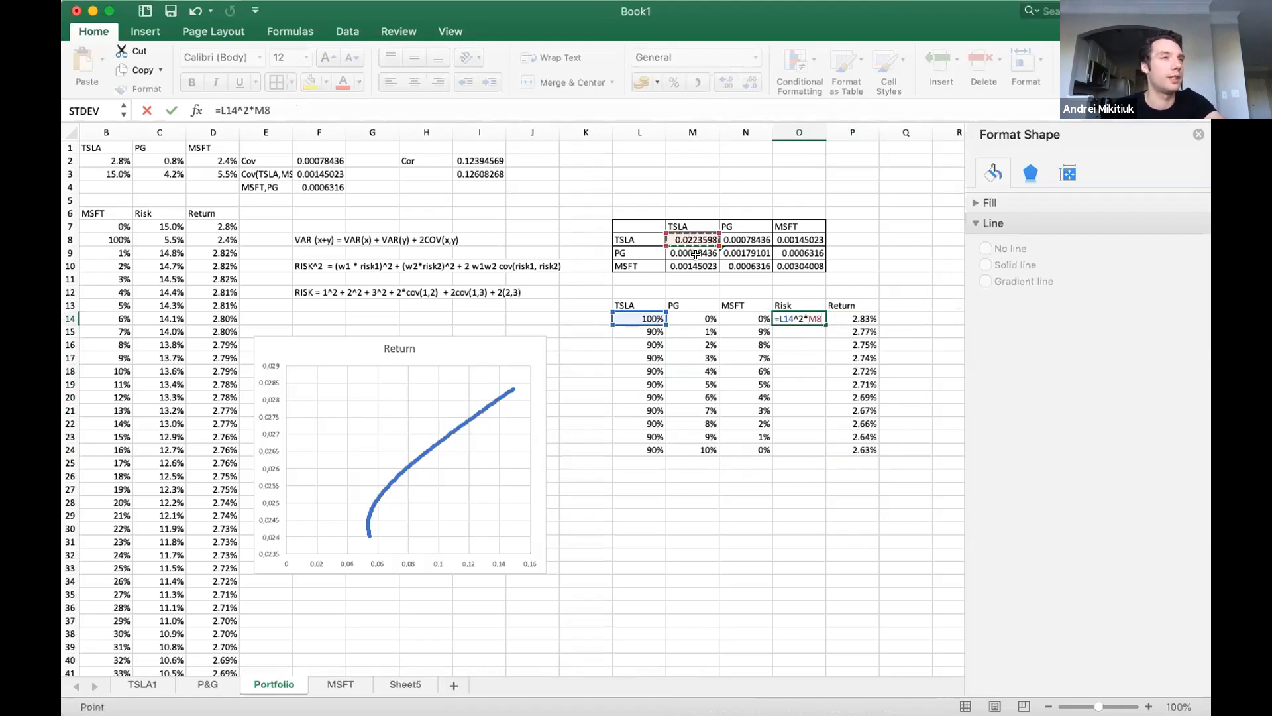
pyautogui.write('^')
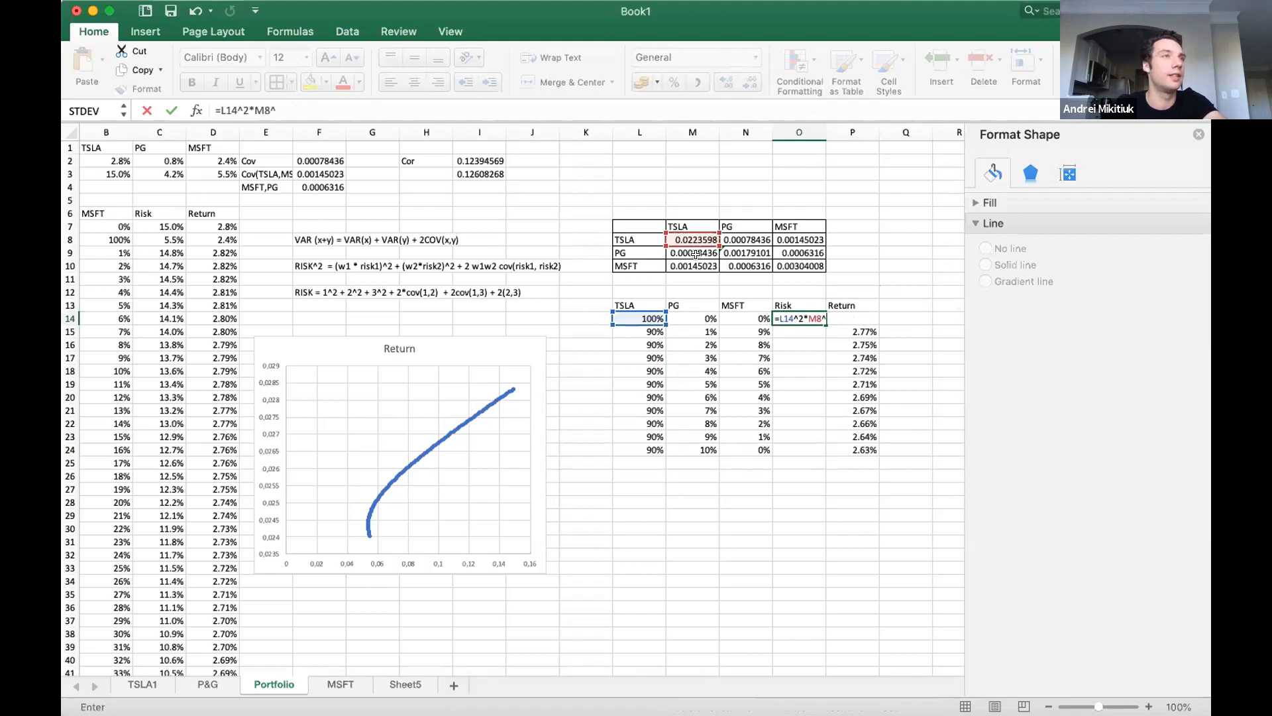
pyautogui.write('2')
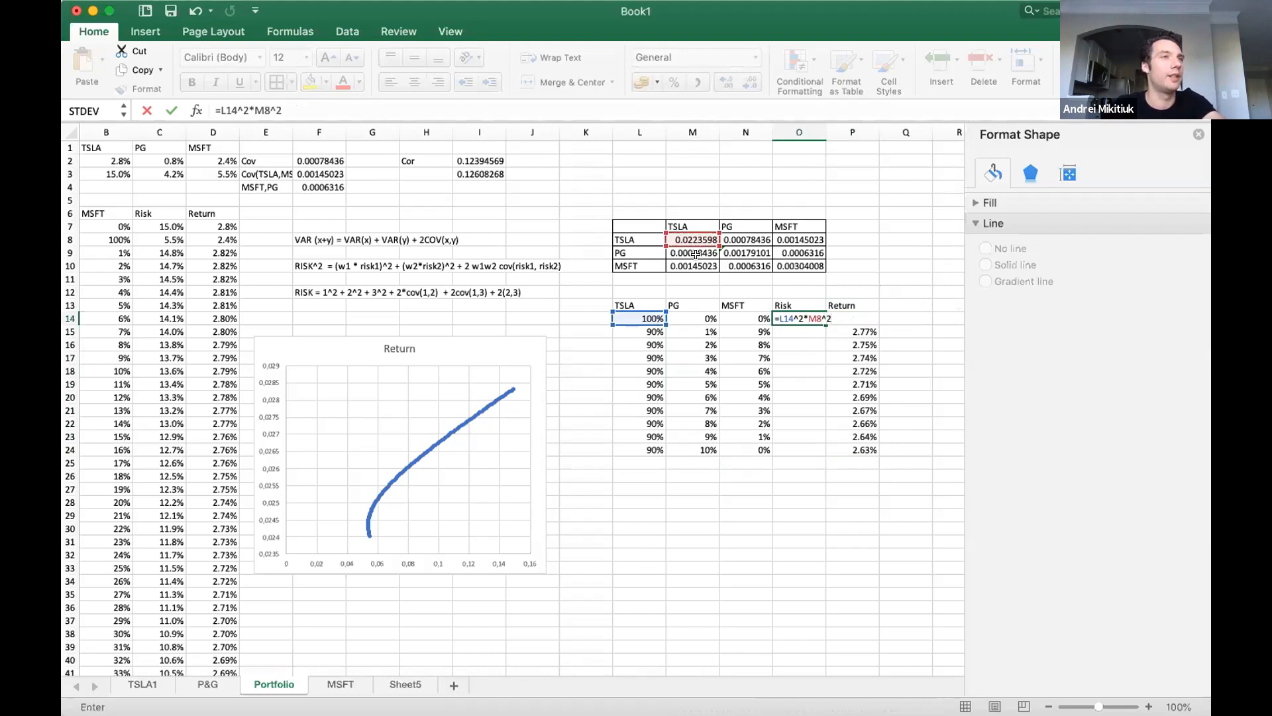
pyautogui.write('+')
pyautogui.click(693, 318)
pyautogui.click(820, 319)
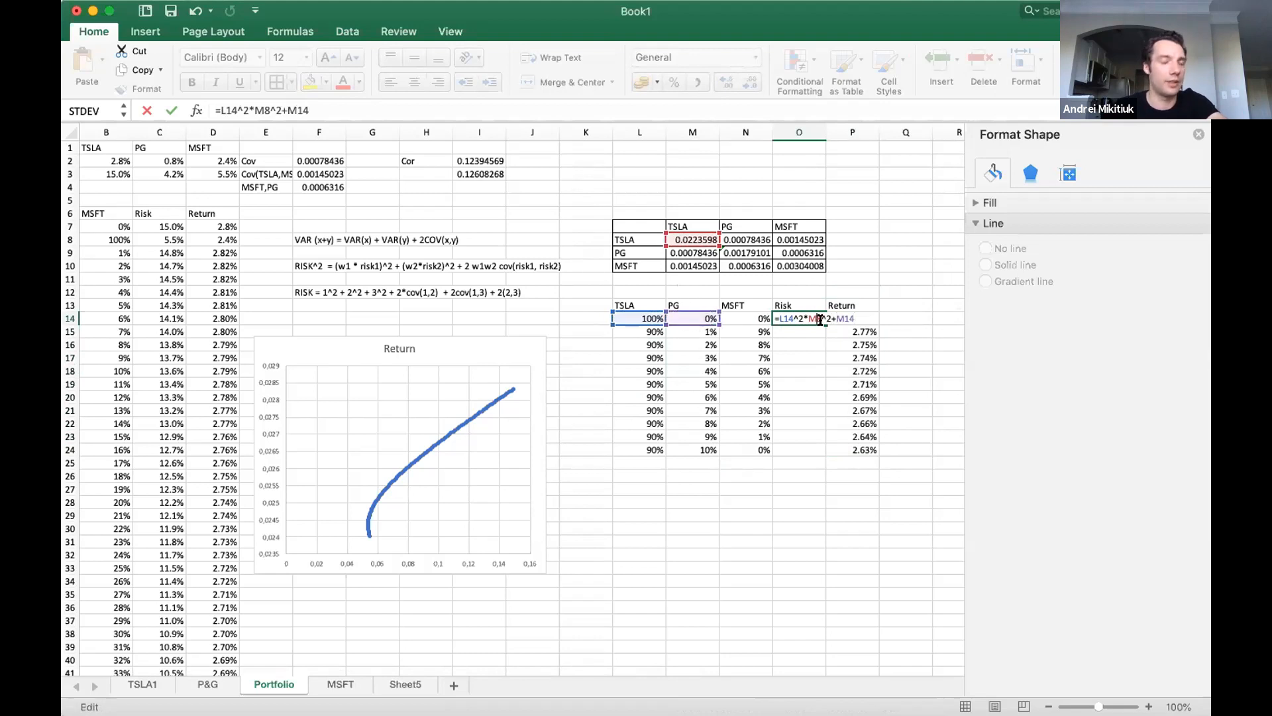
pyautogui.press('super+t')
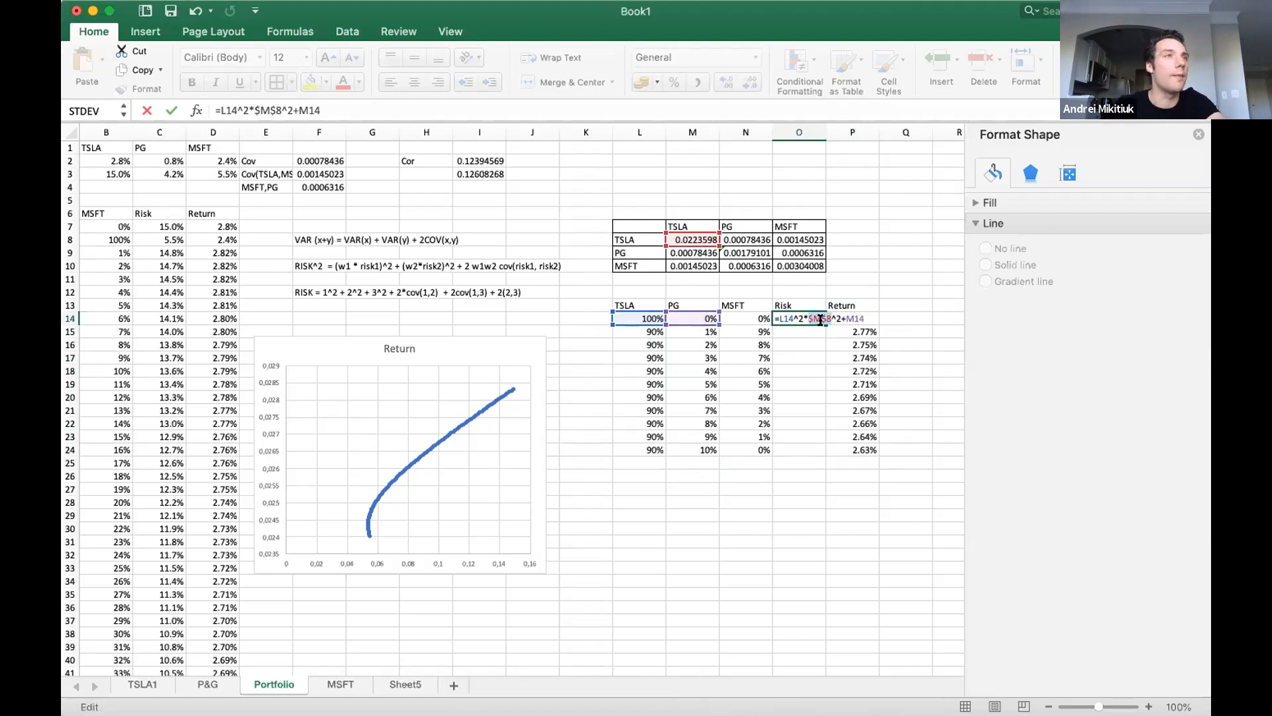
# Complete the PG variance term in the O14 formula as M14^2*$N$9^2, with an absolute reference to N9.
pyautogui.click(867, 318)
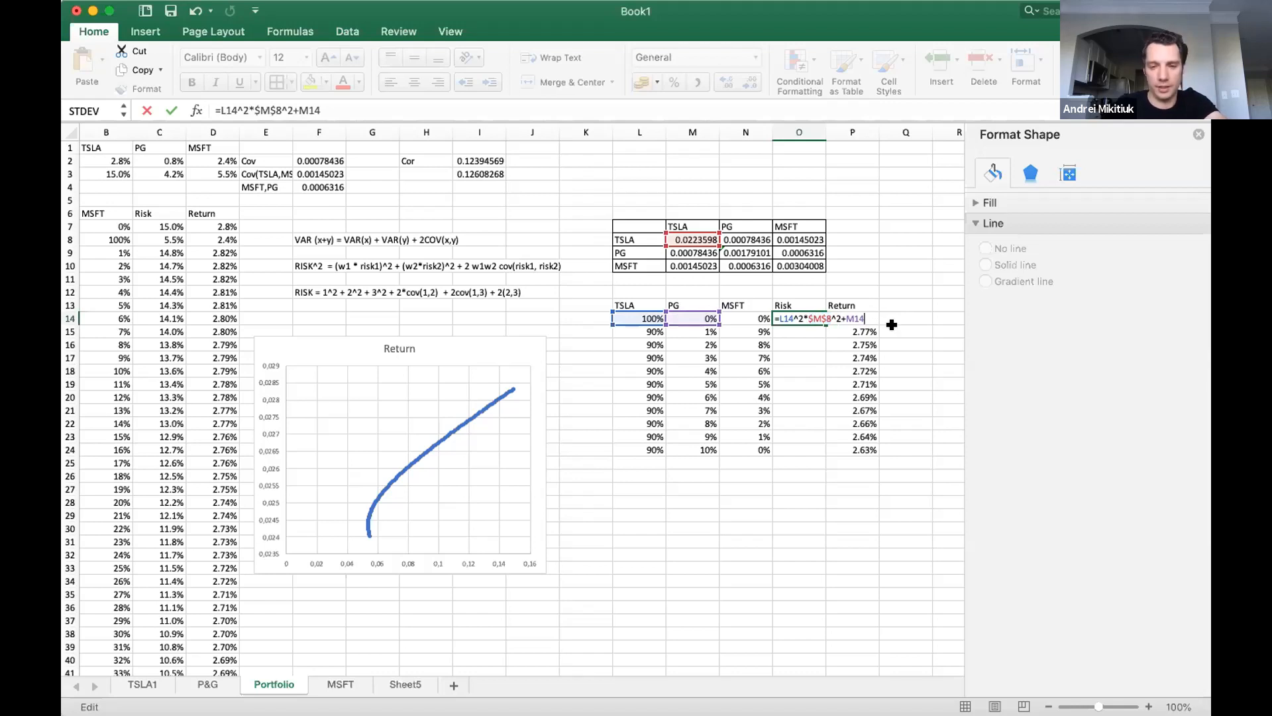
pyautogui.write('^2*')
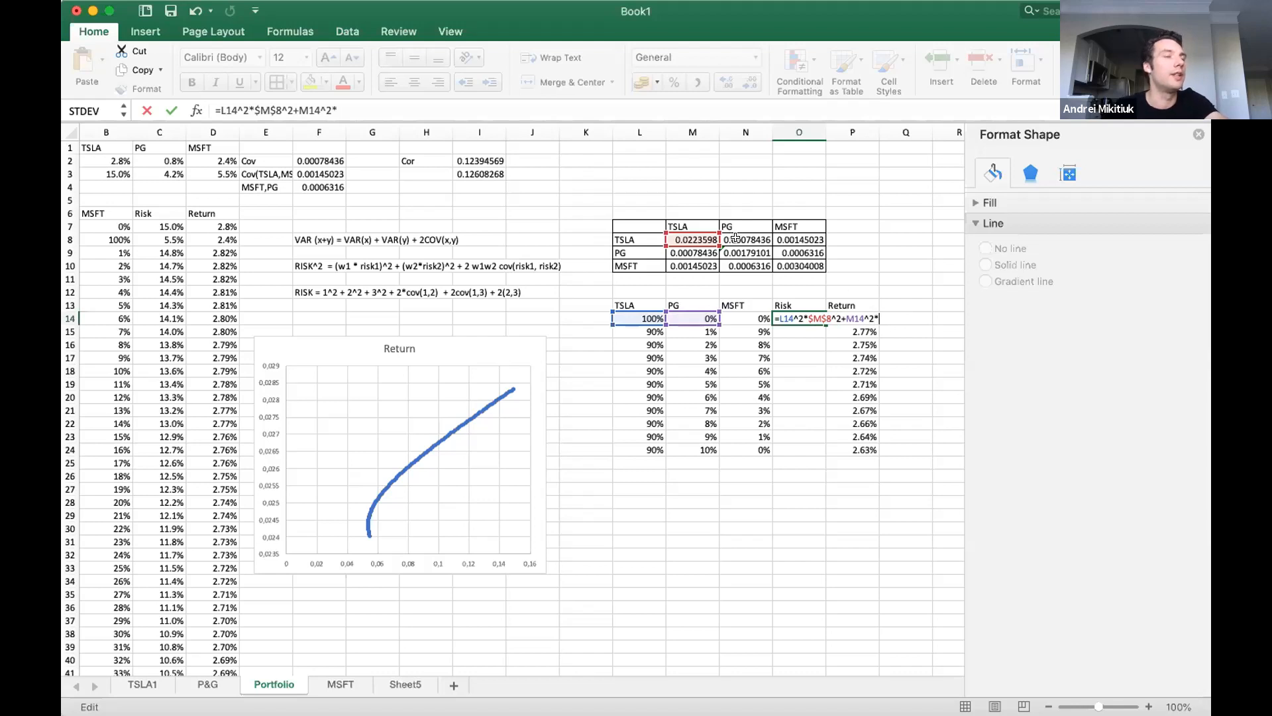
pyautogui.click(740, 249)
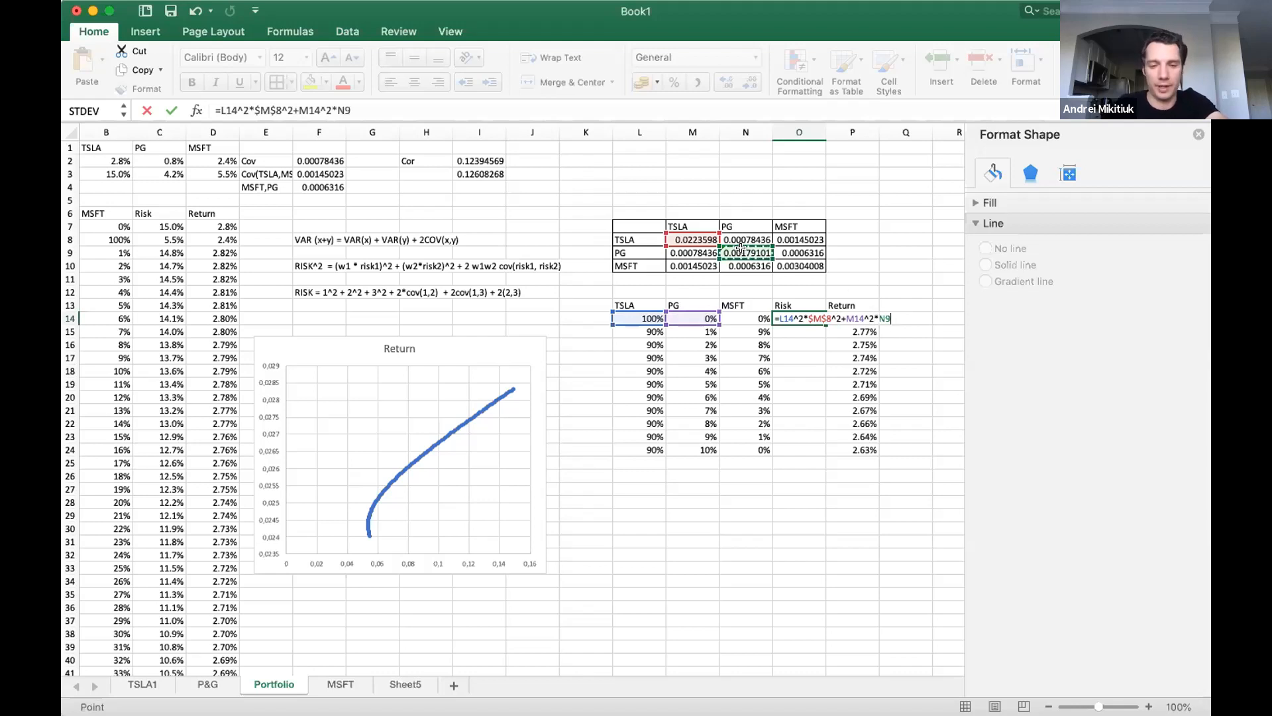
pyautogui.press('F4')
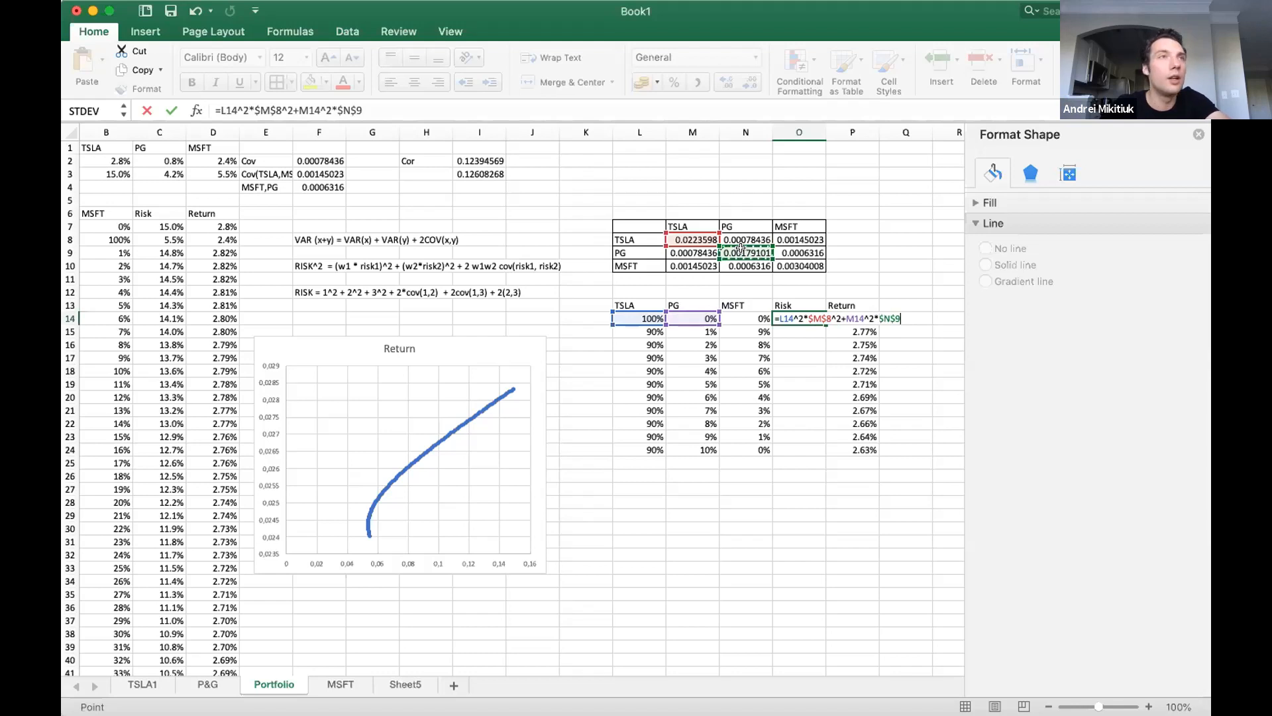
pyautogui.write('^2+')
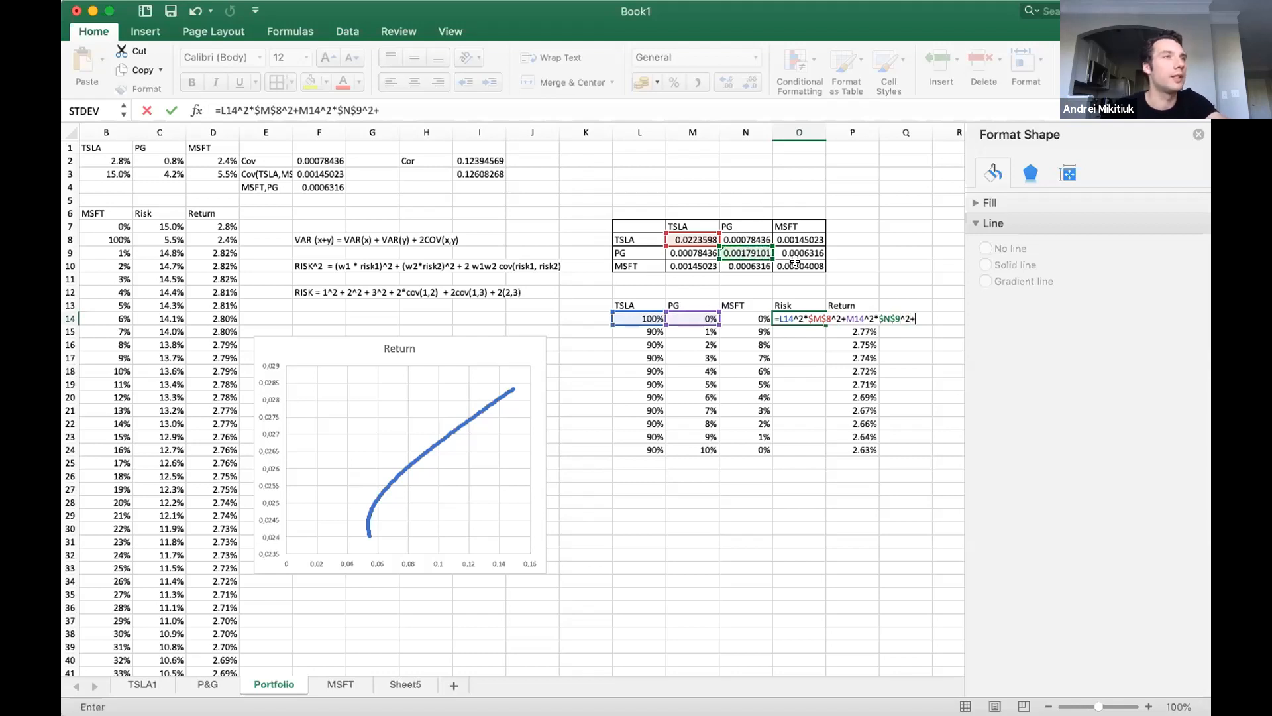
# Add the MSFT variance term N14^2*$O$10^2 to the O14 formula, followed by +2* for the first covariance term.
pyautogui.click(758, 314)
pyautogui.write('^2')
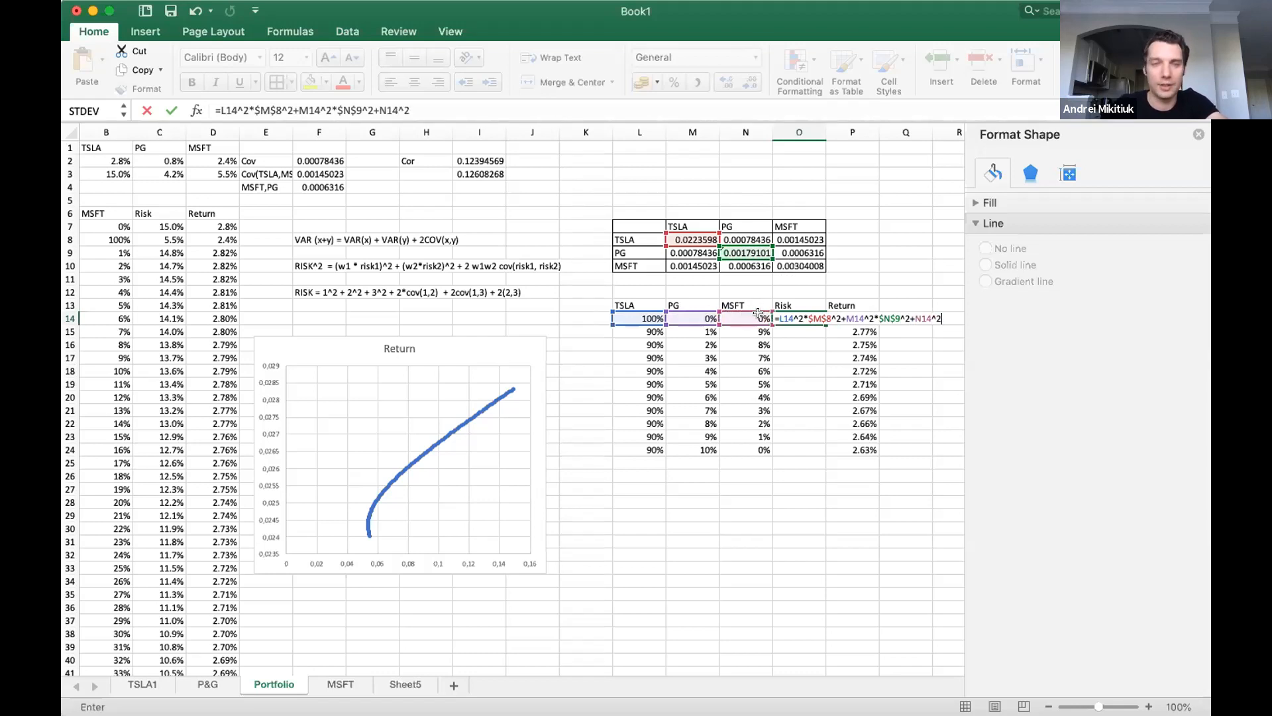
pyautogui.write('*')
pyautogui.click(819, 272)
pyautogui.write('^2')
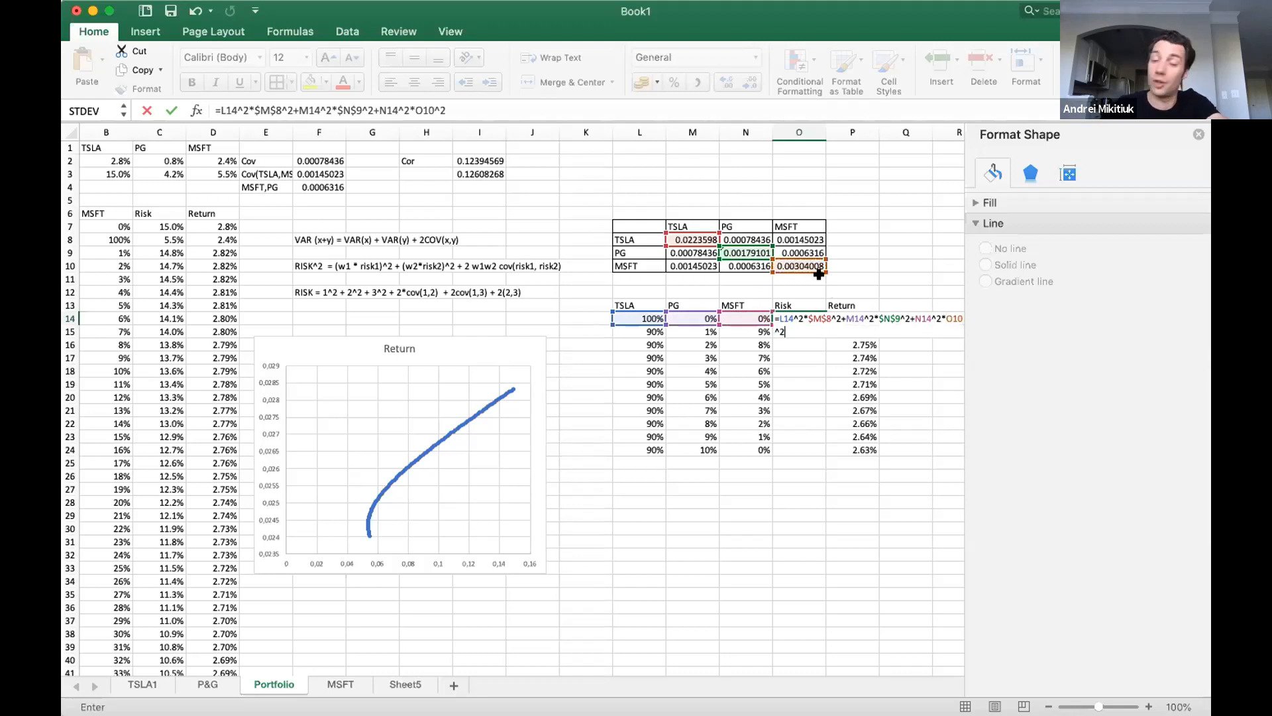
pyautogui.write('+2*')
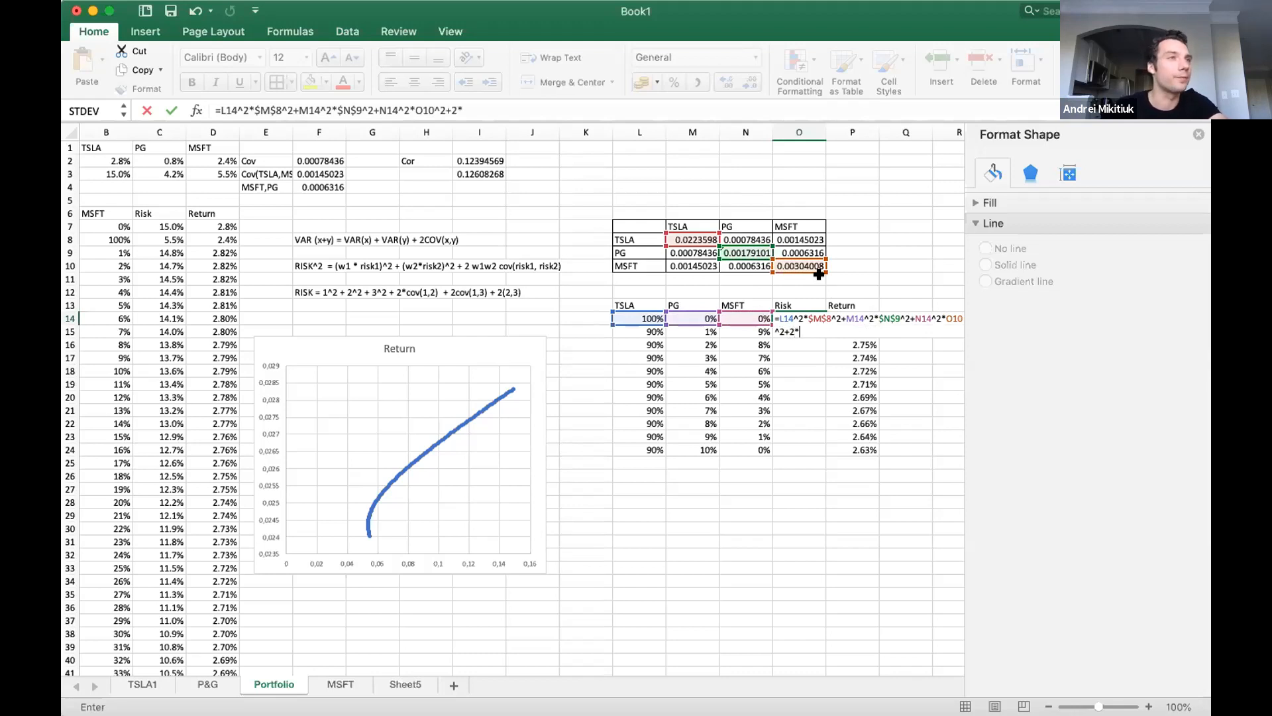
pyautogui.click(952, 320)
pyautogui.press('super+t')
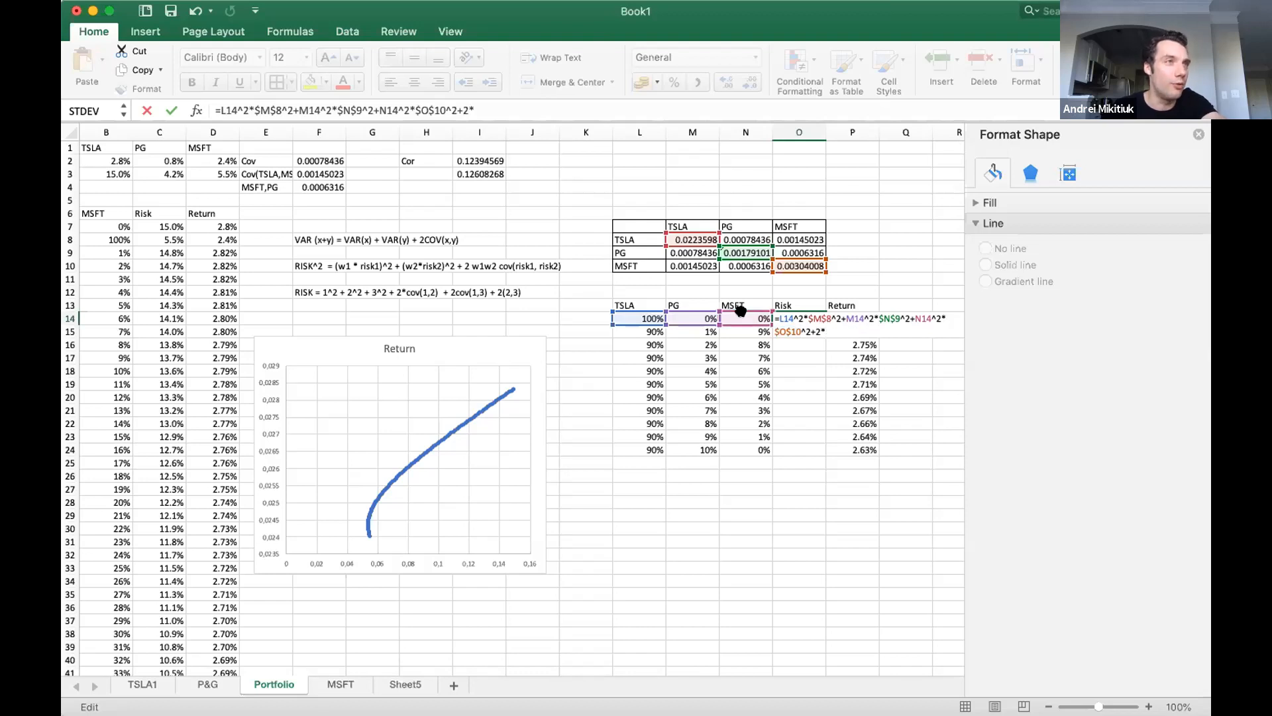
# Complete the TSLA–PG covariance term in the O14 formula as 2*L14*M14*$N$8.
pyautogui.click(640, 317)
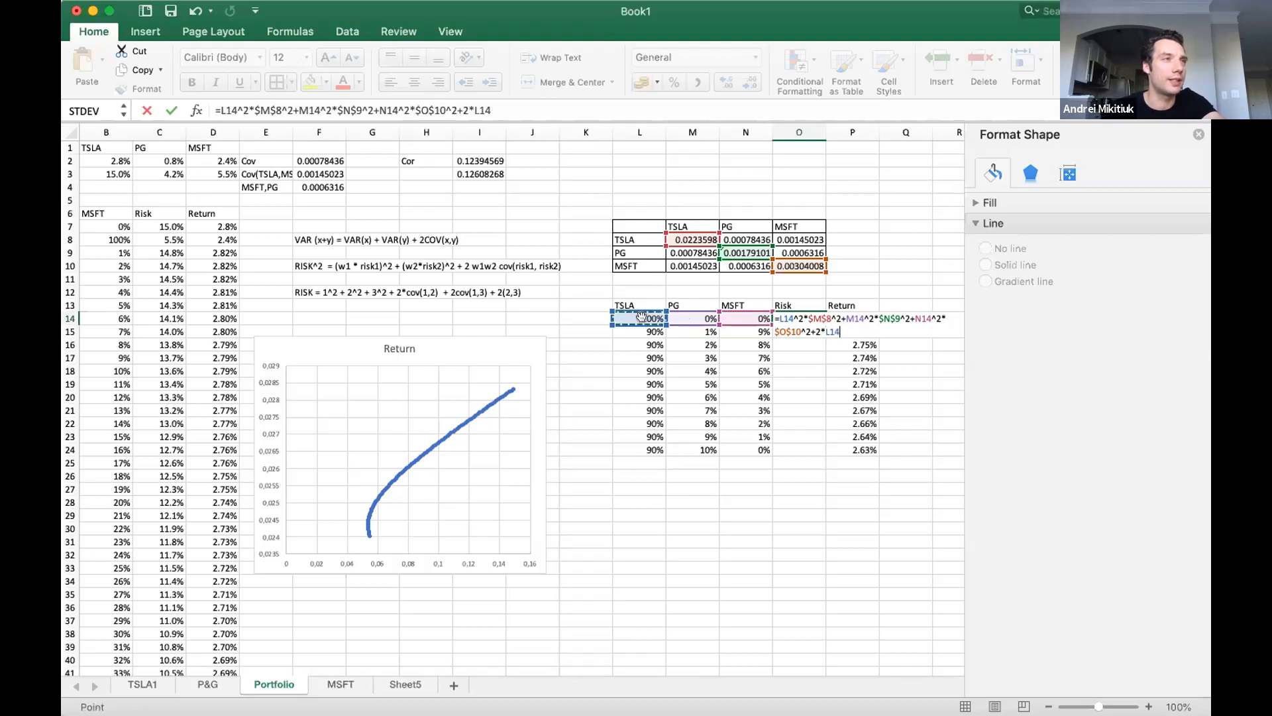
pyautogui.write('*')
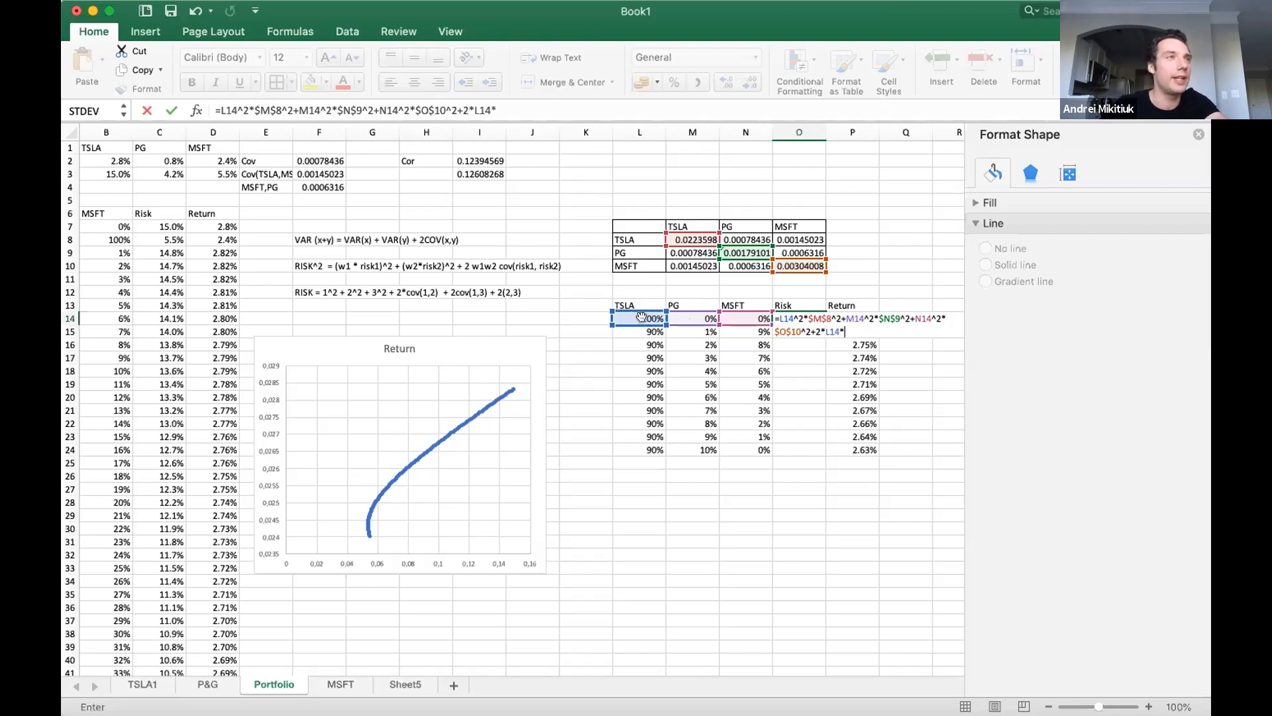
pyautogui.click(688, 315)
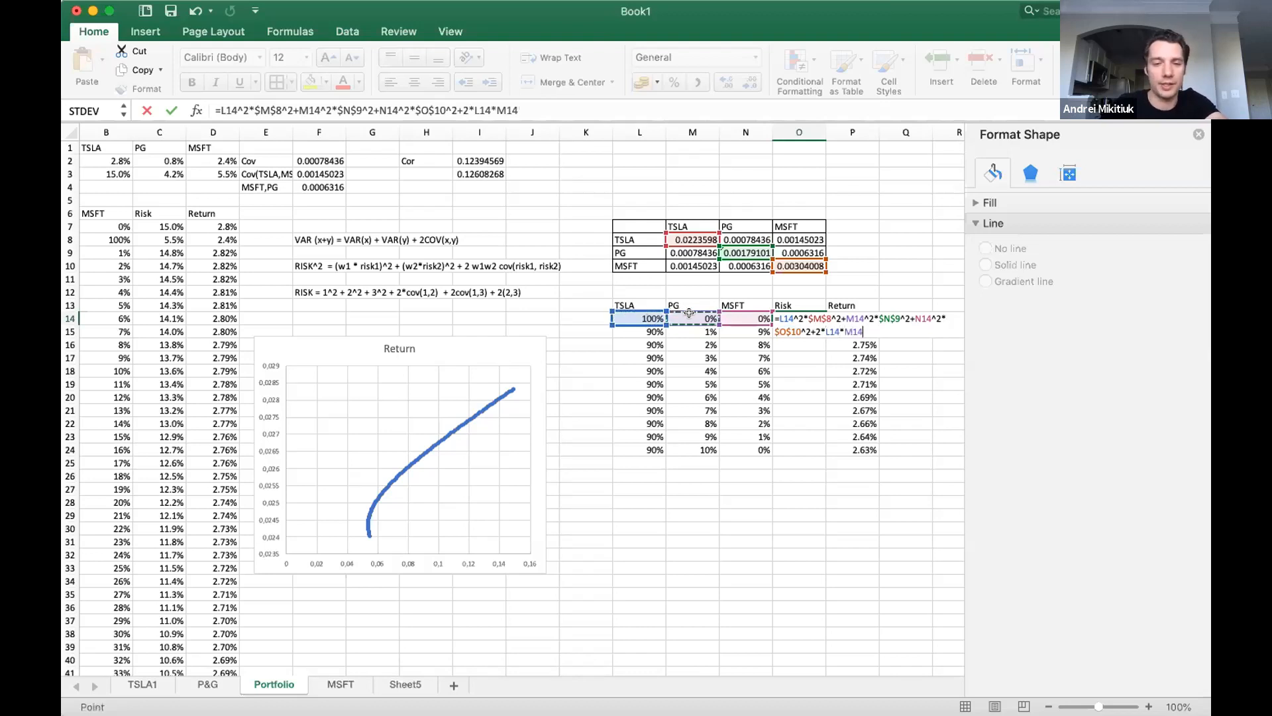
pyautogui.write('*')
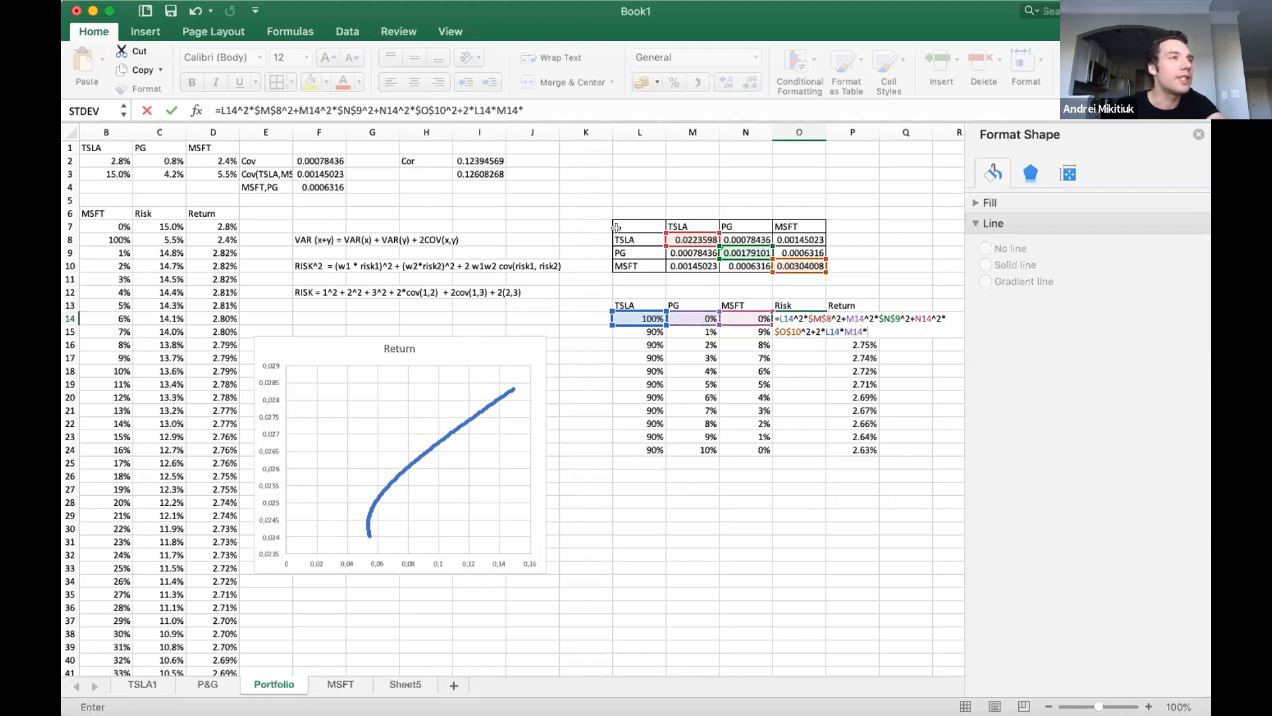
pyautogui.click(752, 240)
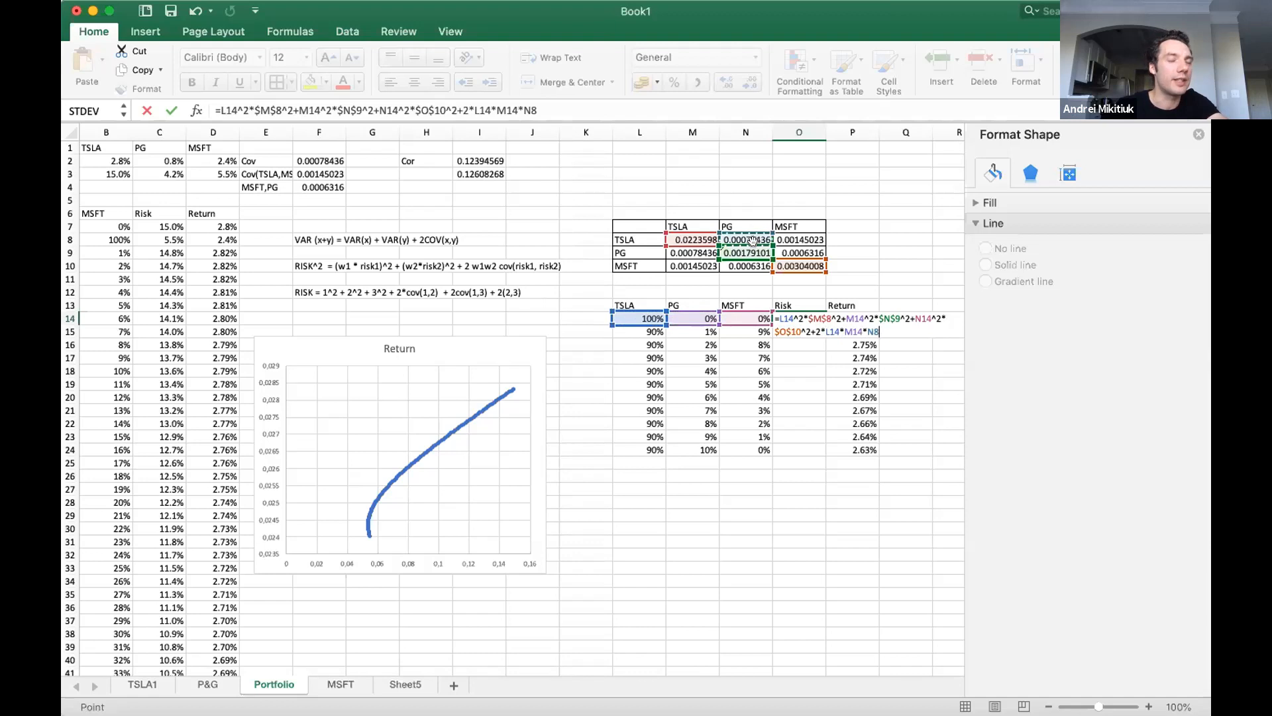
pyautogui.press('F4')
# Add the TSLA–MSFT covariance term +2*L14*N14*$O$8 to the O14 formula.
pyautogui.write('+2*')
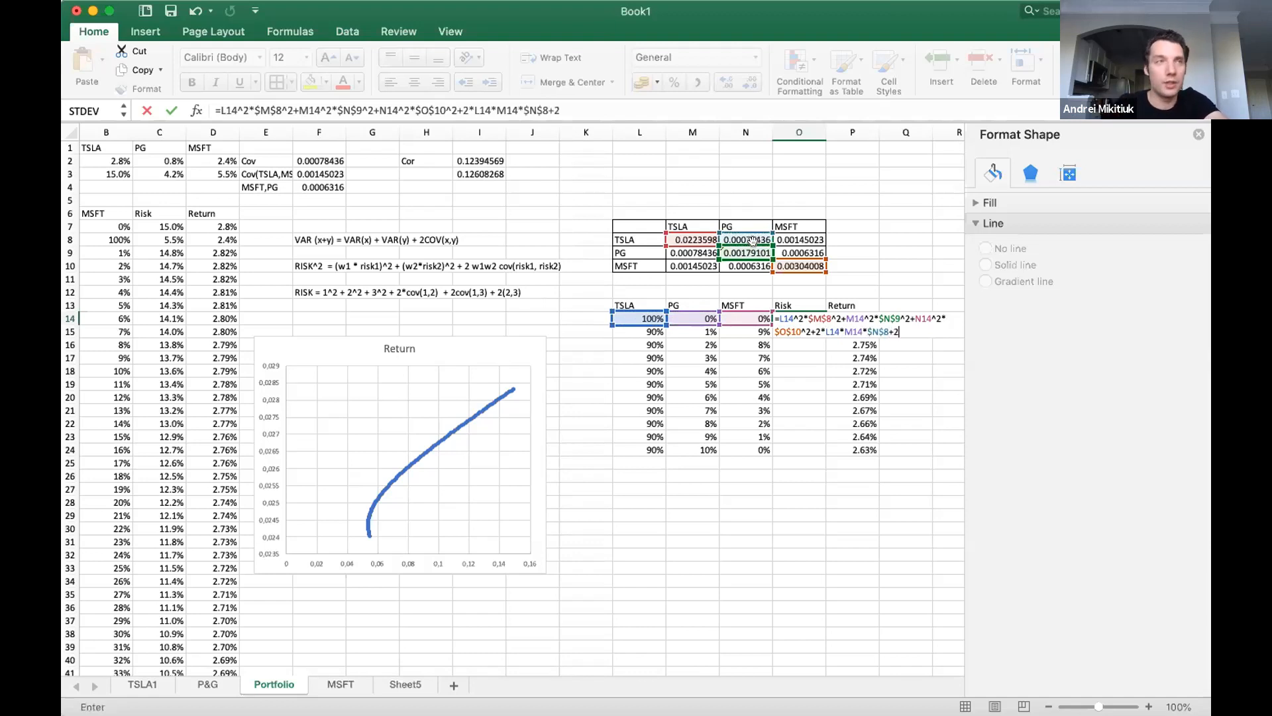
pyautogui.click(623, 315)
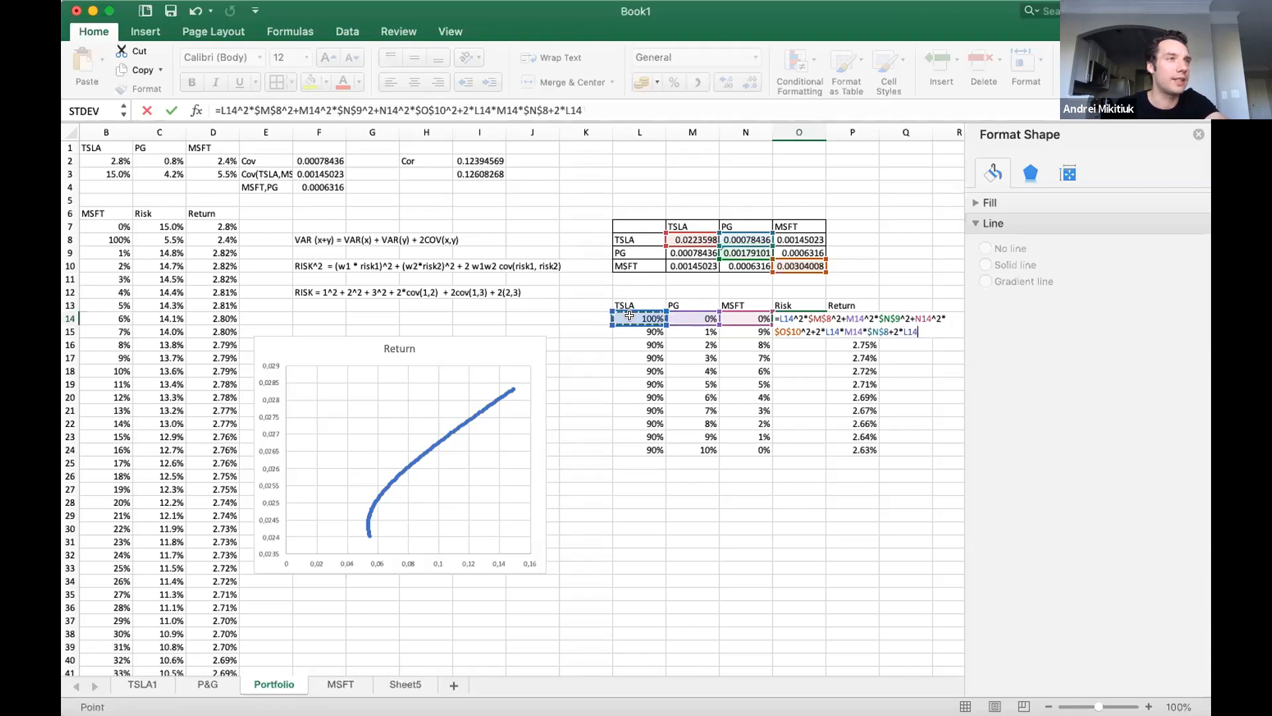
pyautogui.write('*')
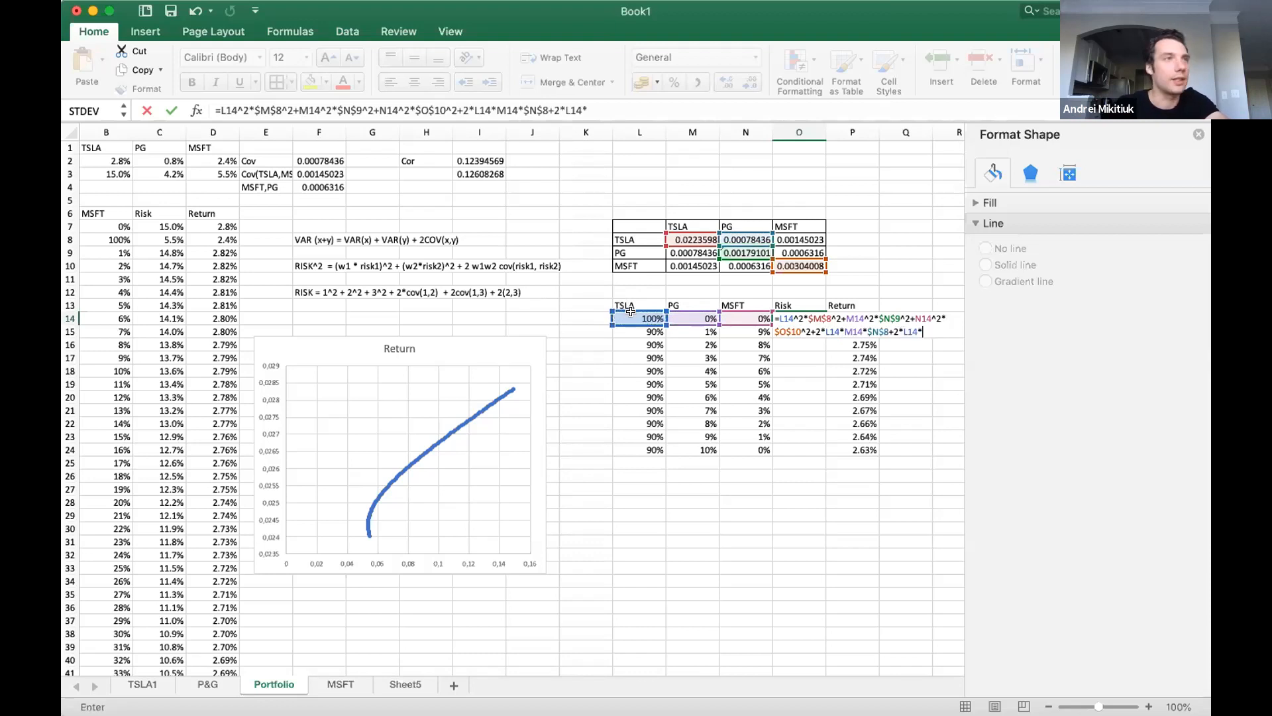
pyautogui.click(757, 316)
pyautogui.write('*')
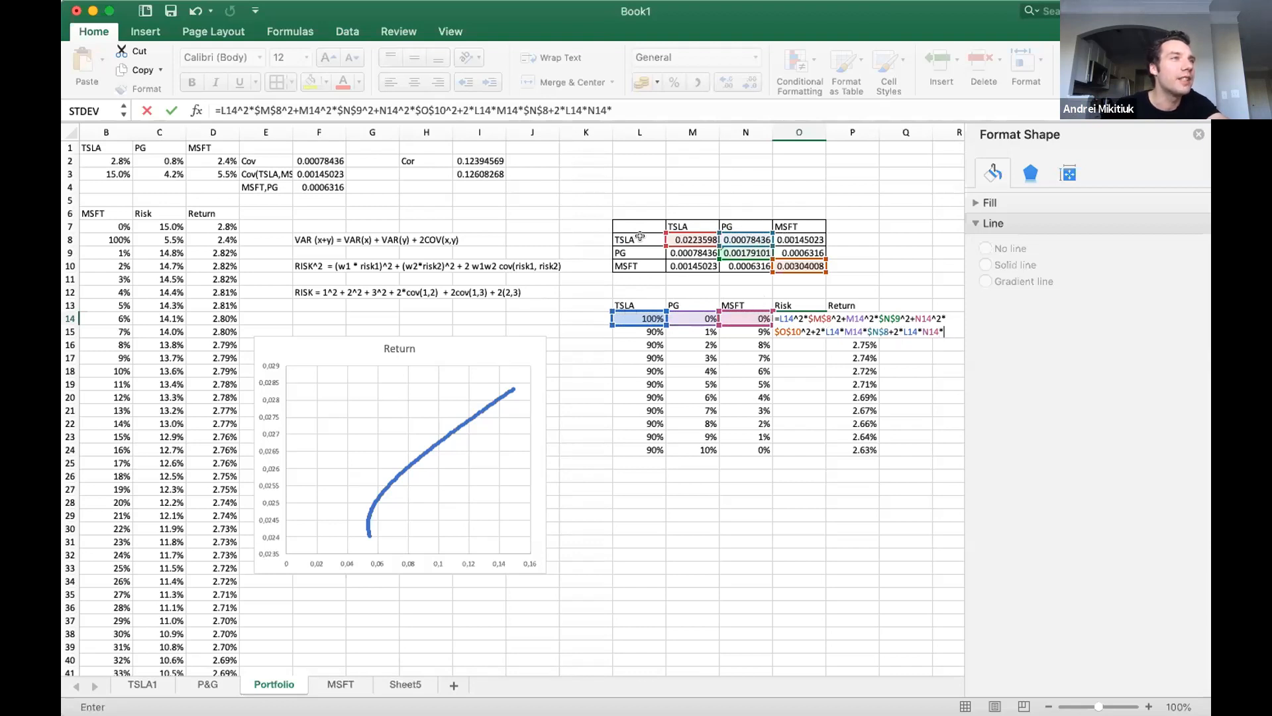
pyautogui.click(780, 235)
pyautogui.press('super+t')
# Add the PG–MSFT covariance term +2*M14*N14*$O$9 and commit the risk formula in O14.
pyautogui.write('+')
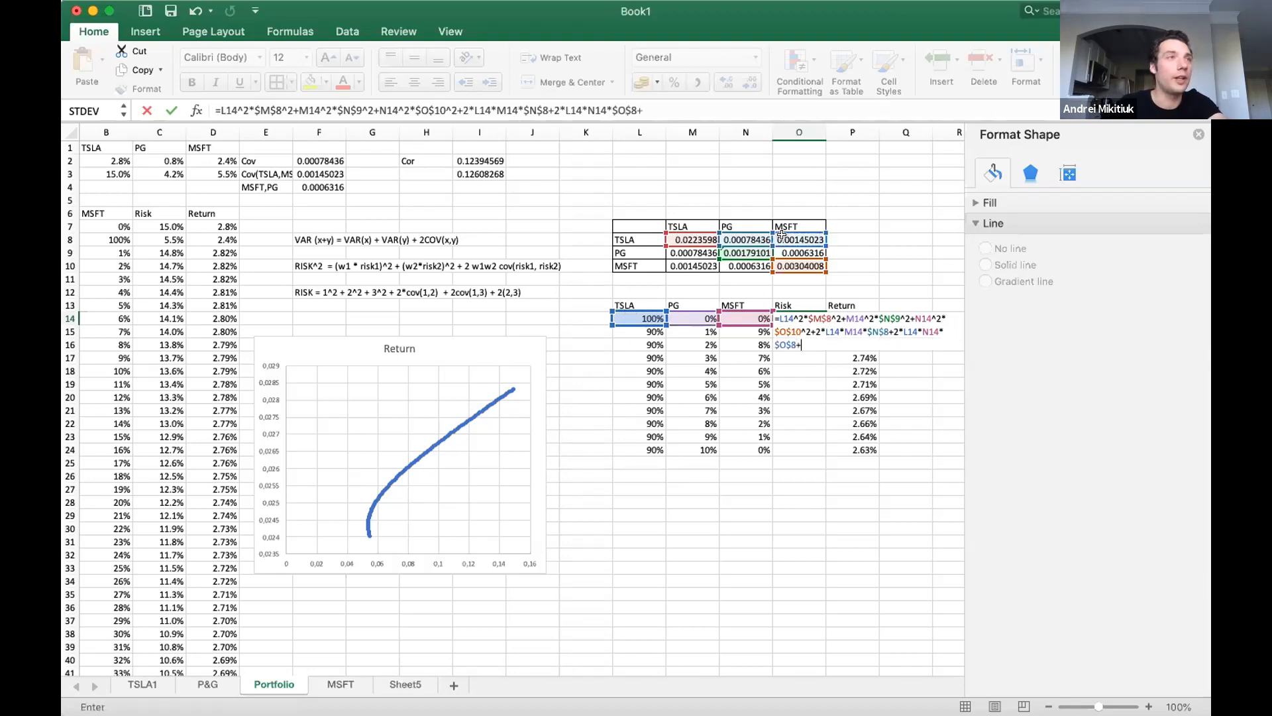
pyautogui.write('2')
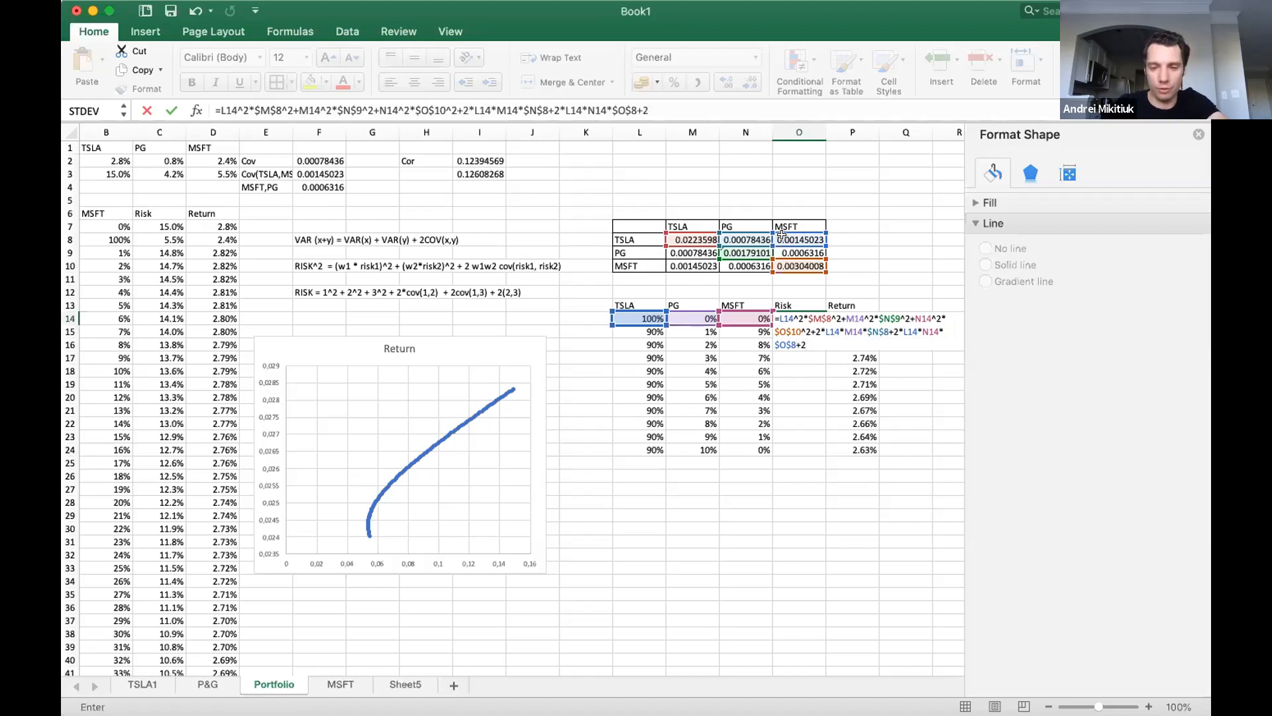
pyautogui.write('*')
pyautogui.click(682, 312)
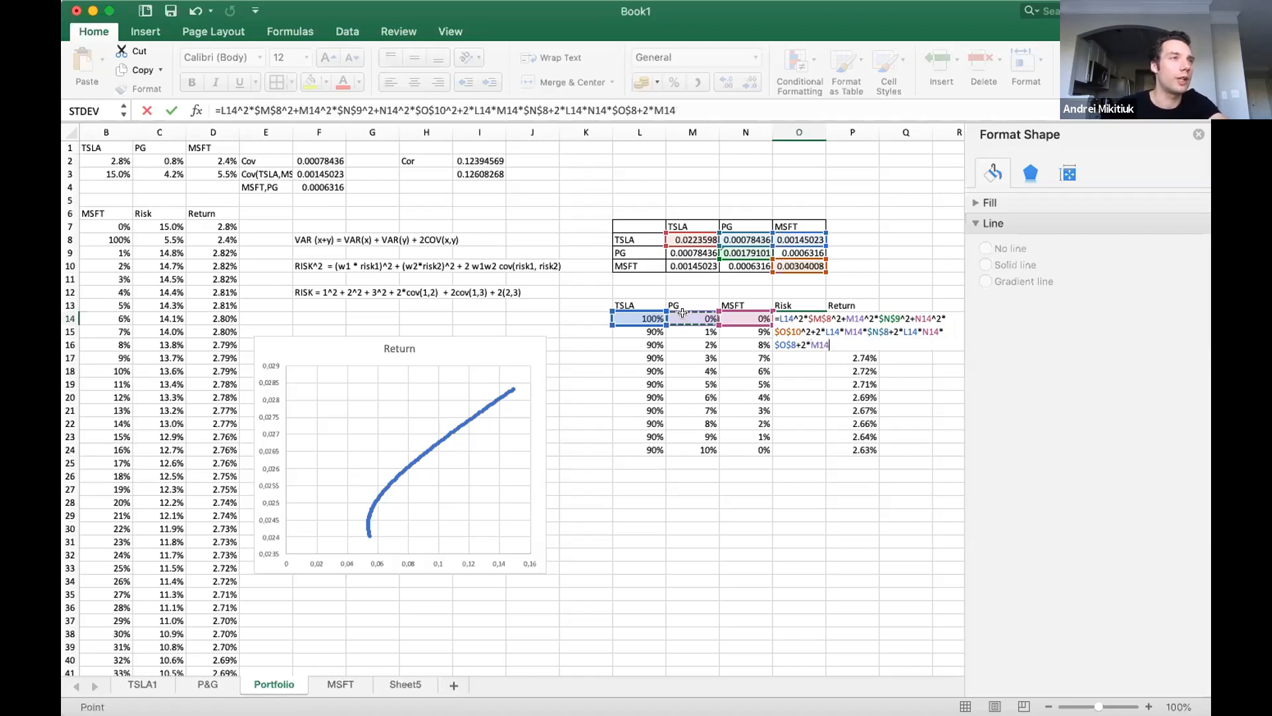
pyautogui.write('*')
pyautogui.click(750, 313)
pyautogui.write('*')
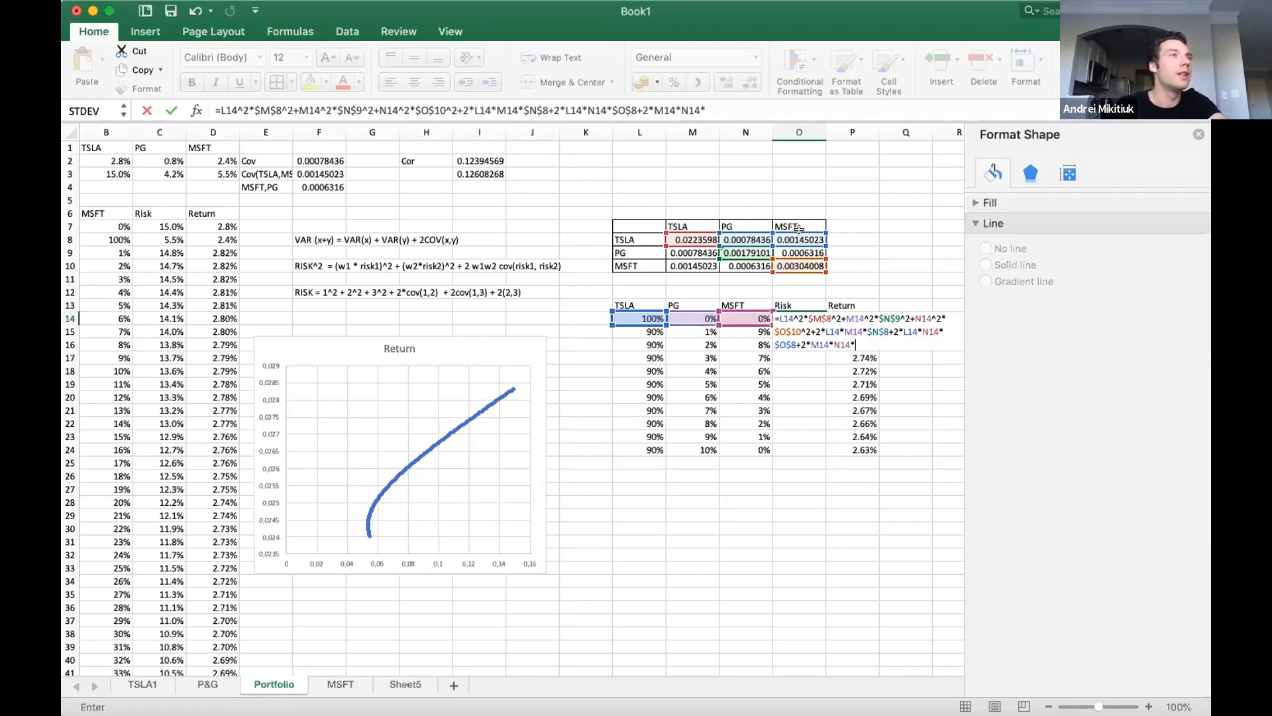
pyautogui.click(795, 249)
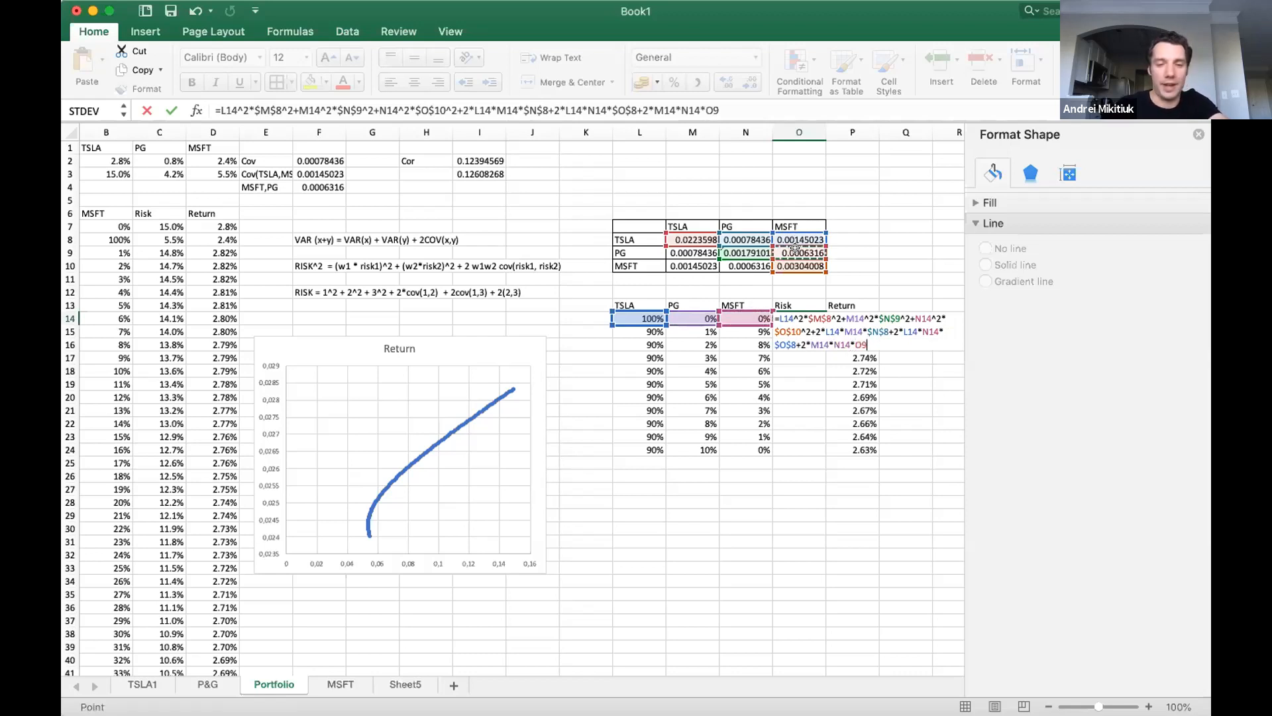
pyautogui.press('F4')
pyautogui.press('Return')
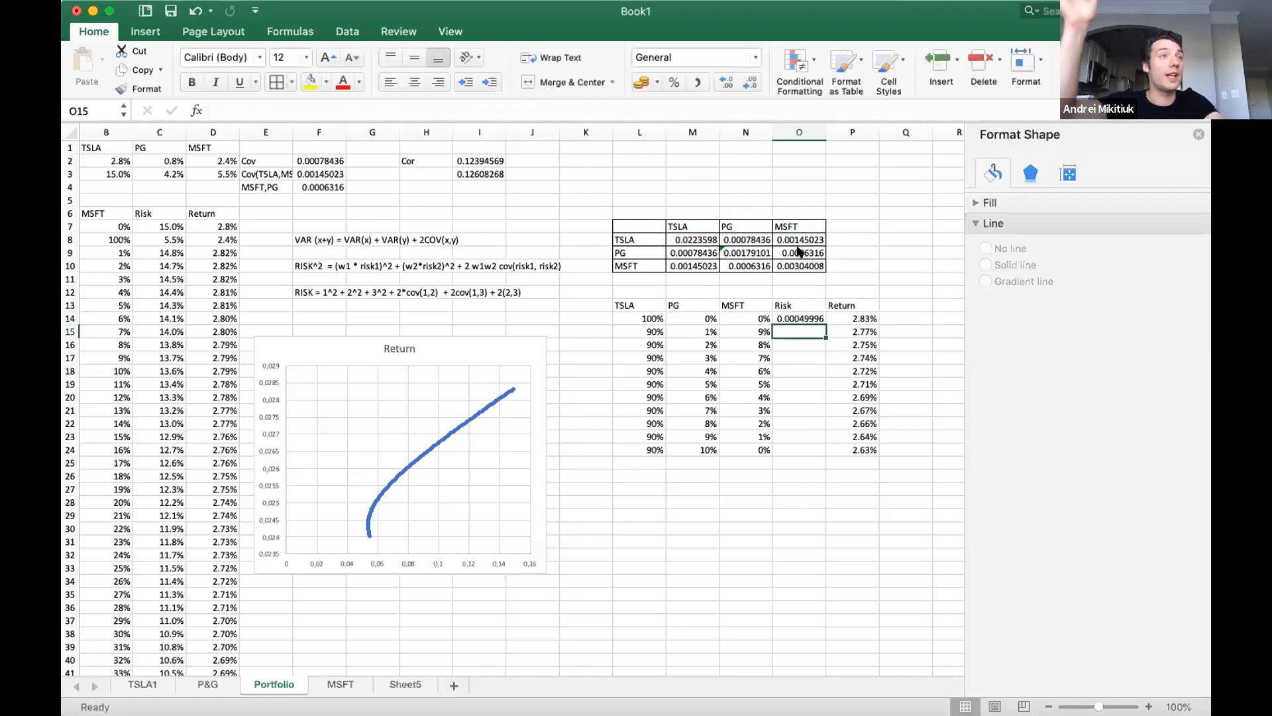
# Format the Risk value in O14 as a percentage with two decimal places.
pyautogui.click(782, 316)
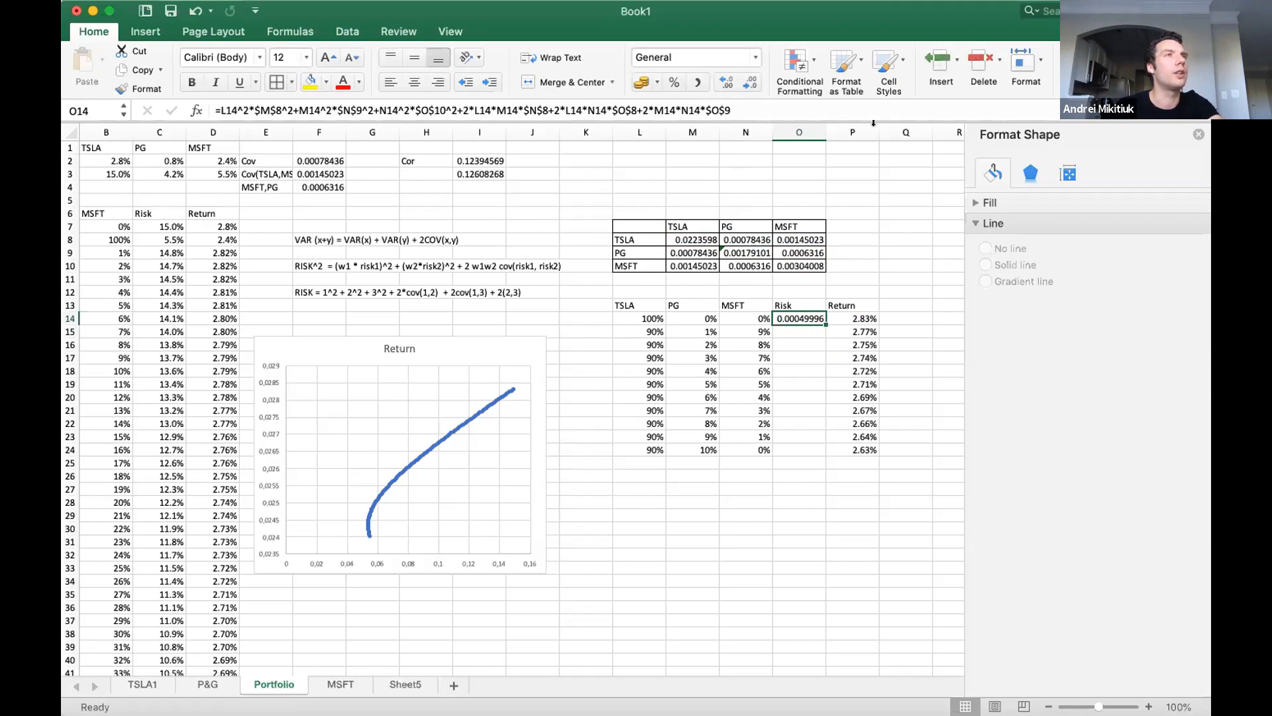
pyautogui.click(674, 83)
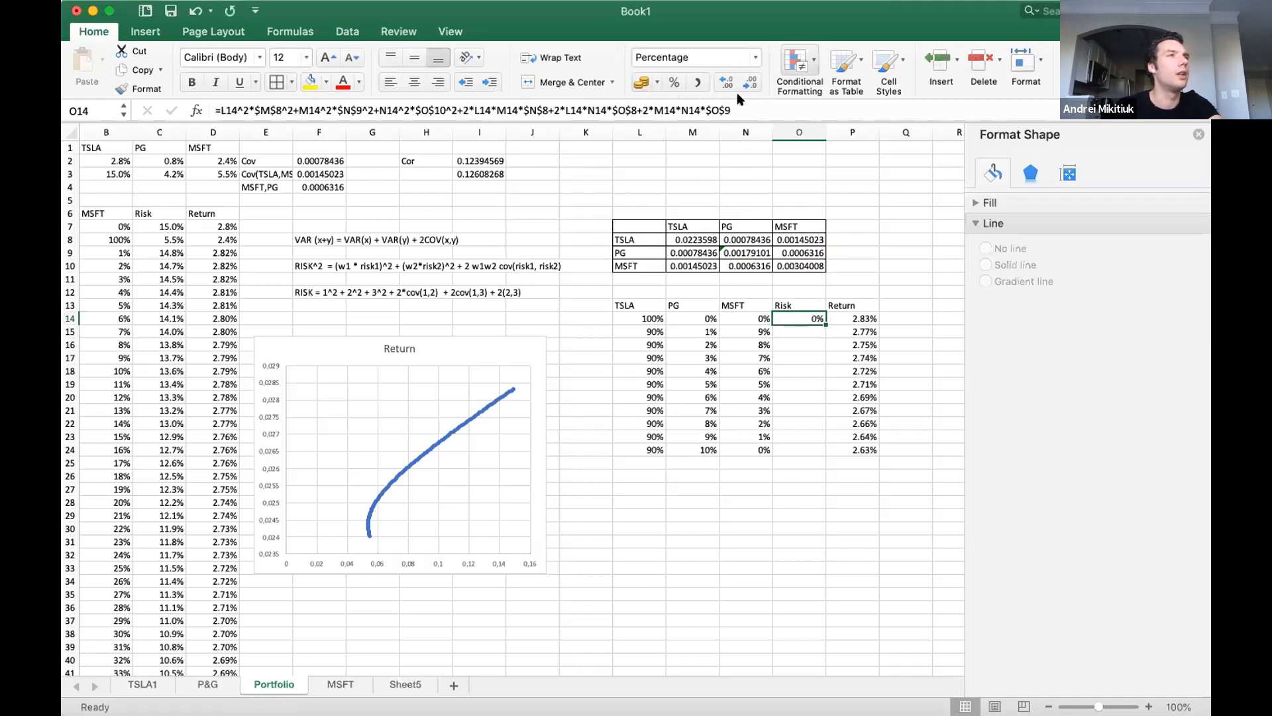
pyautogui.click(723, 85)
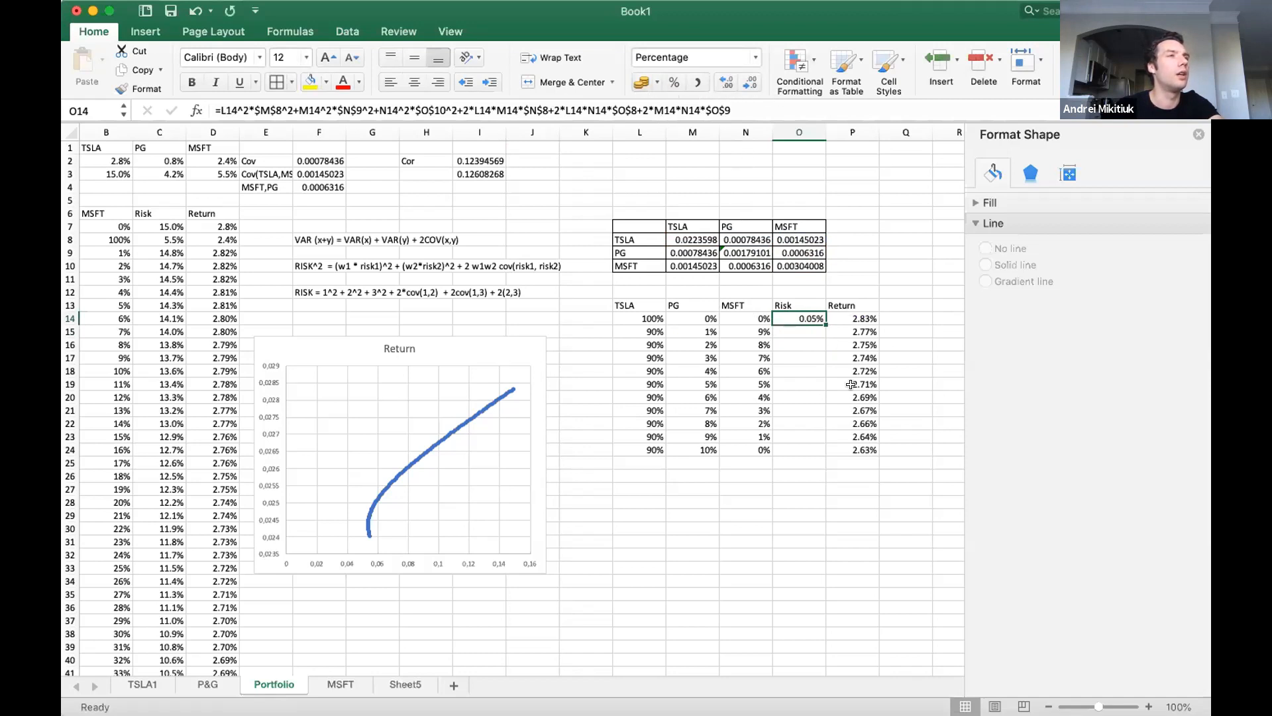
# Wrap the entire O14 risk formula in SQRT( ) to turn the portfolio variance into a standard deviation.
pyautogui.doubleClick(802, 317)
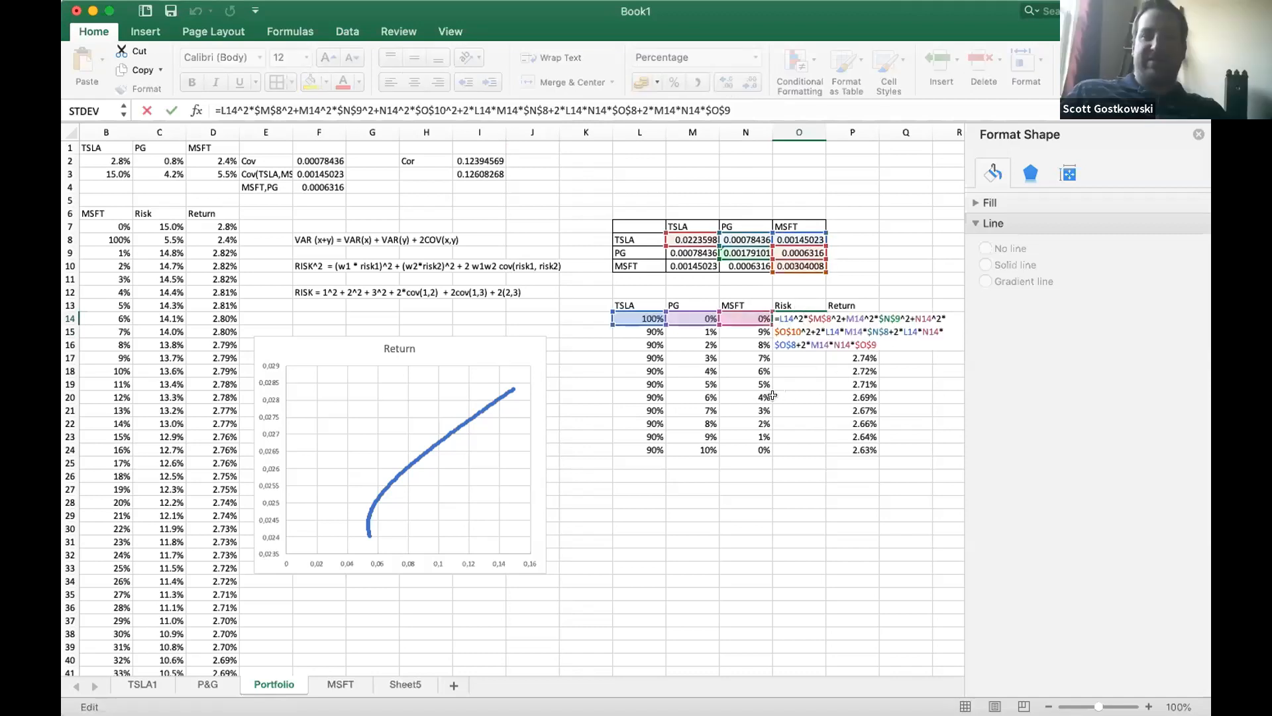
pyautogui.press('Escape')
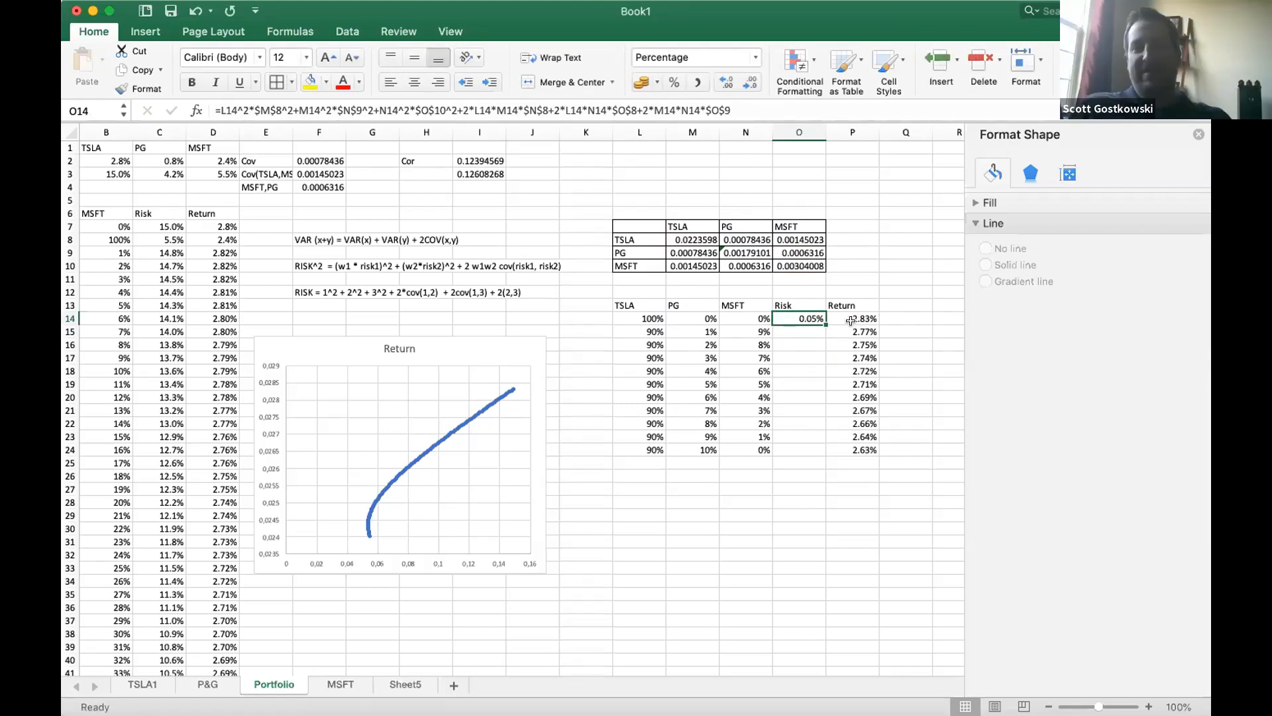
pyautogui.click(222, 110)
pyautogui.write('SQRT')
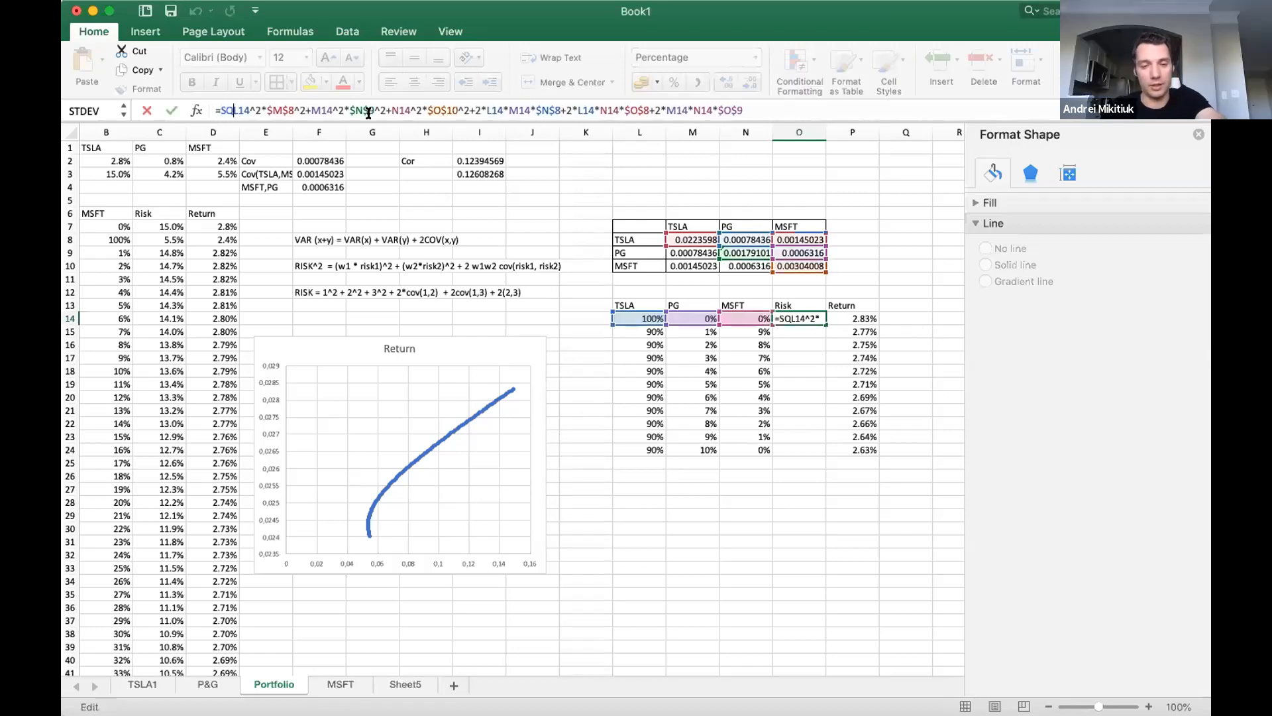
pyautogui.write('(')
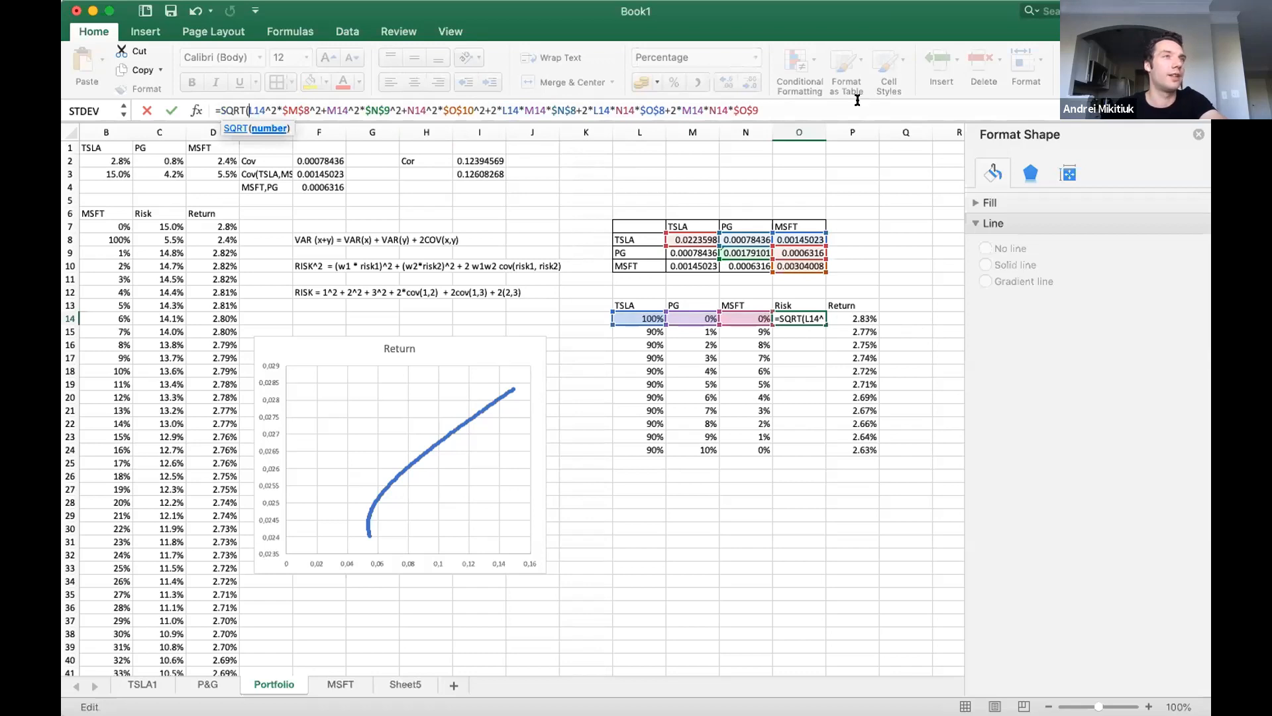
pyautogui.write(')')
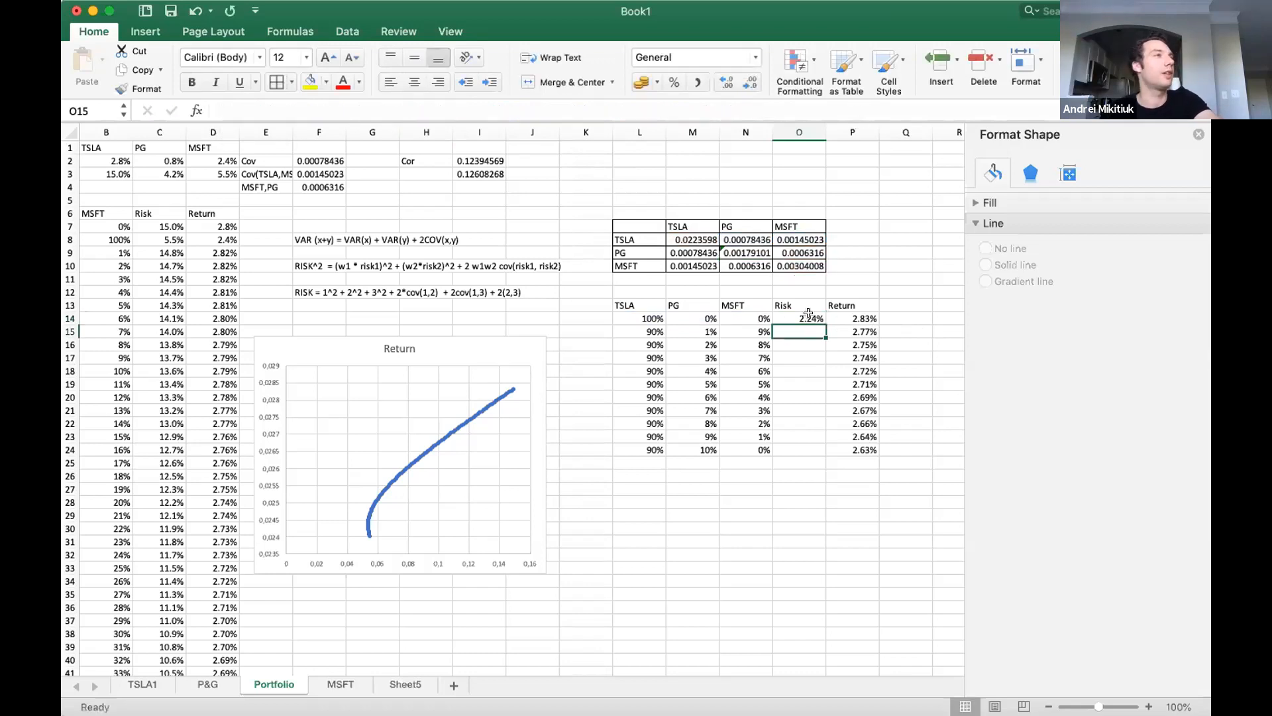
# Check the O14 risk formula against TSLA's return and risk inputs and the TSLA variance formula in M8.
pyautogui.click(793, 326)
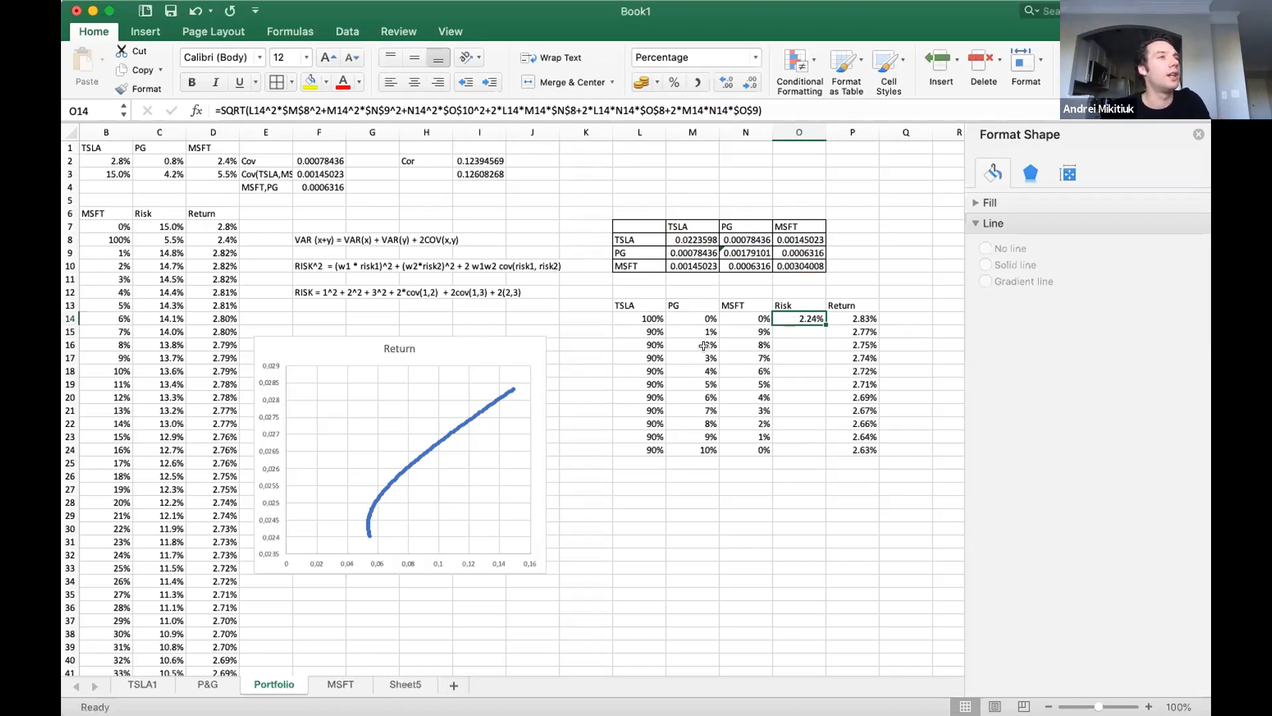
pyautogui.click(112, 158)
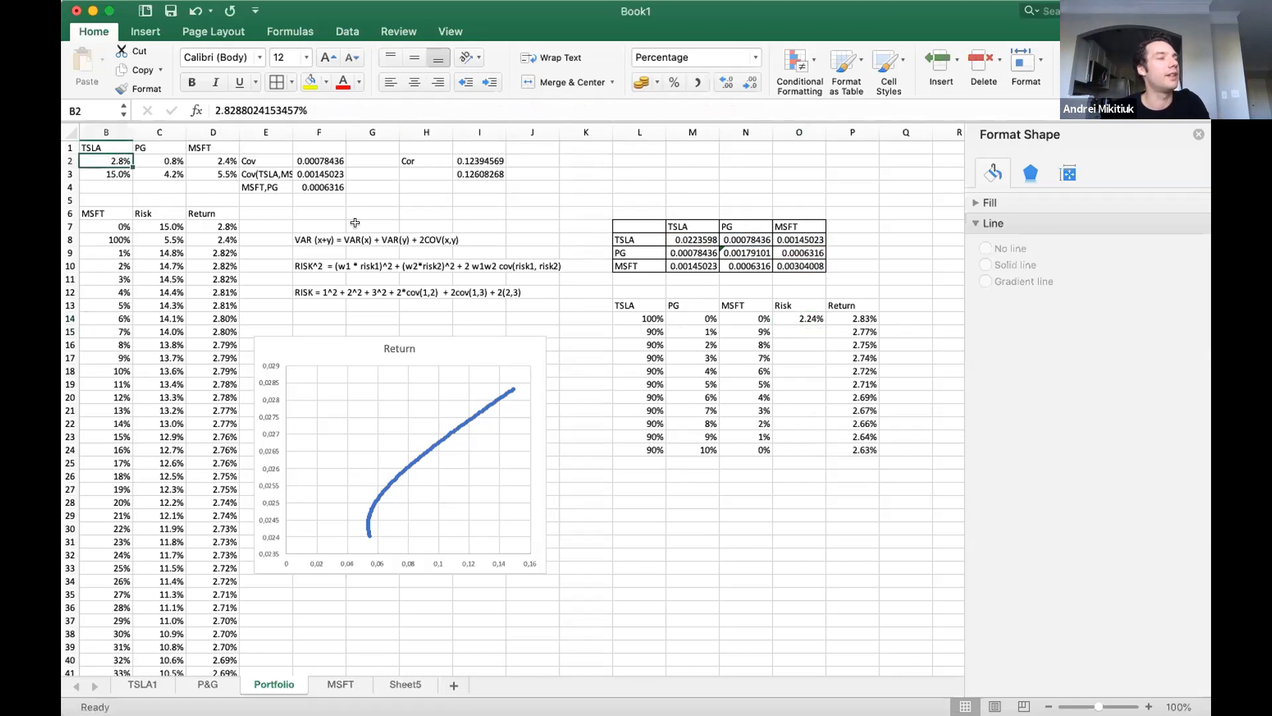
pyautogui.press('Left')
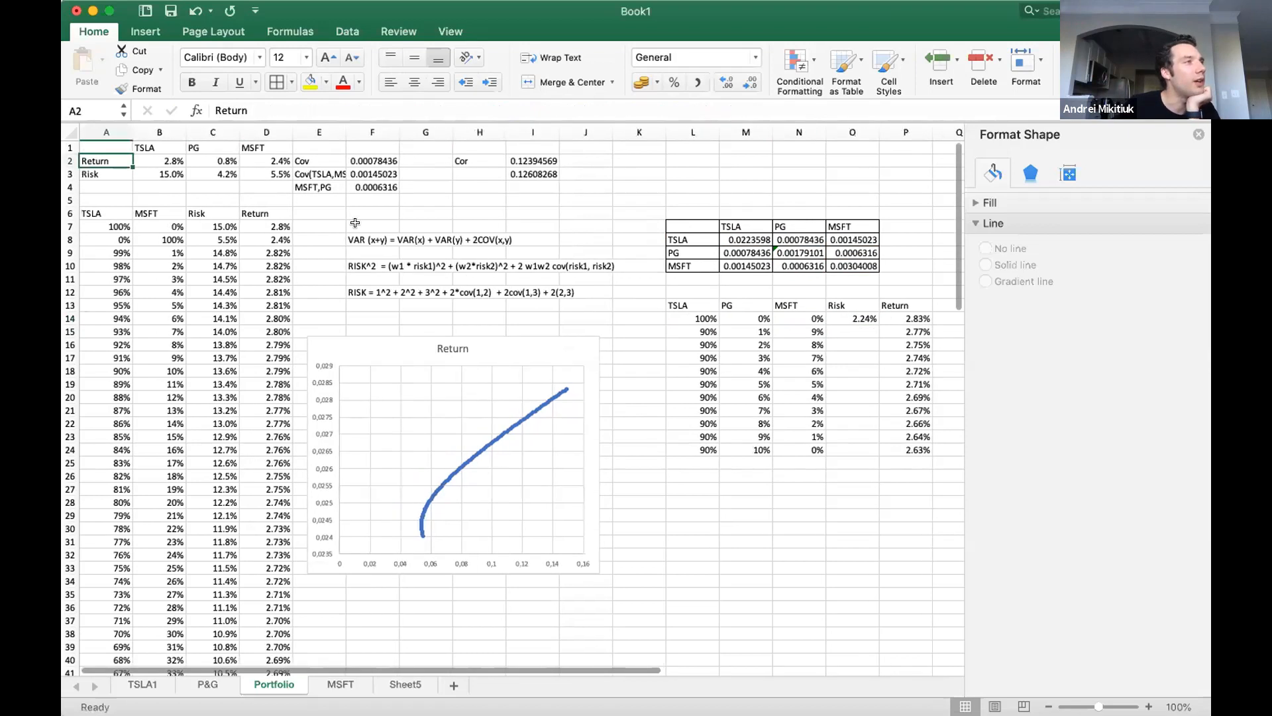
pyautogui.press('Right')
pyautogui.doubleClick(862, 318)
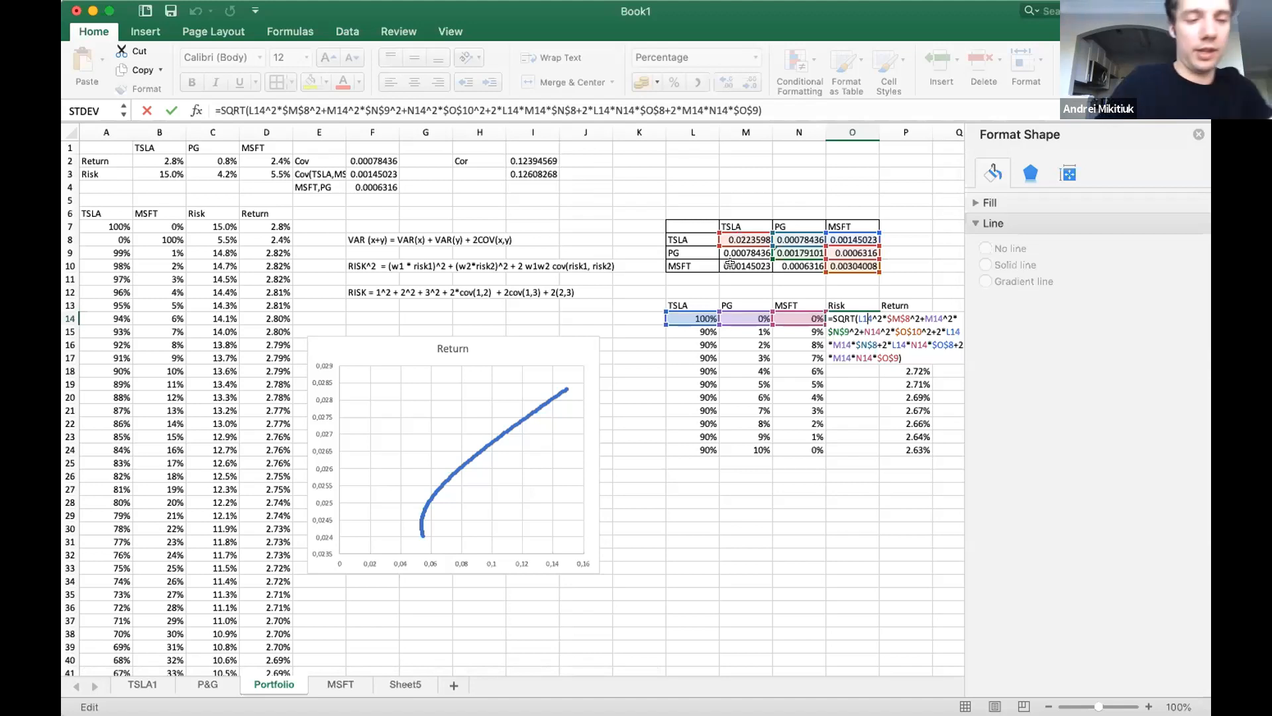
pyautogui.press('Return')
pyautogui.click(741, 237)
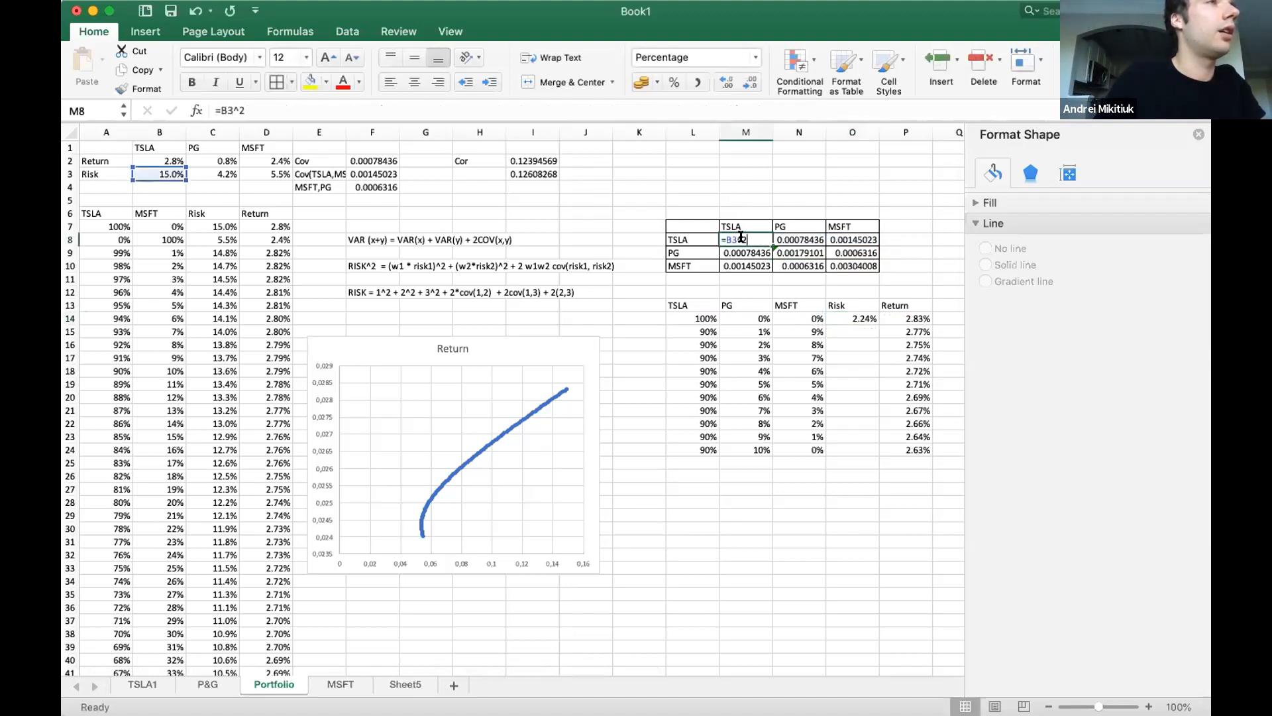
# Remove the ^2 exponents after $M$8, $N$9 and $O$10 in the O14 risk formula and commit it.
pyautogui.doubleClick(851, 318)
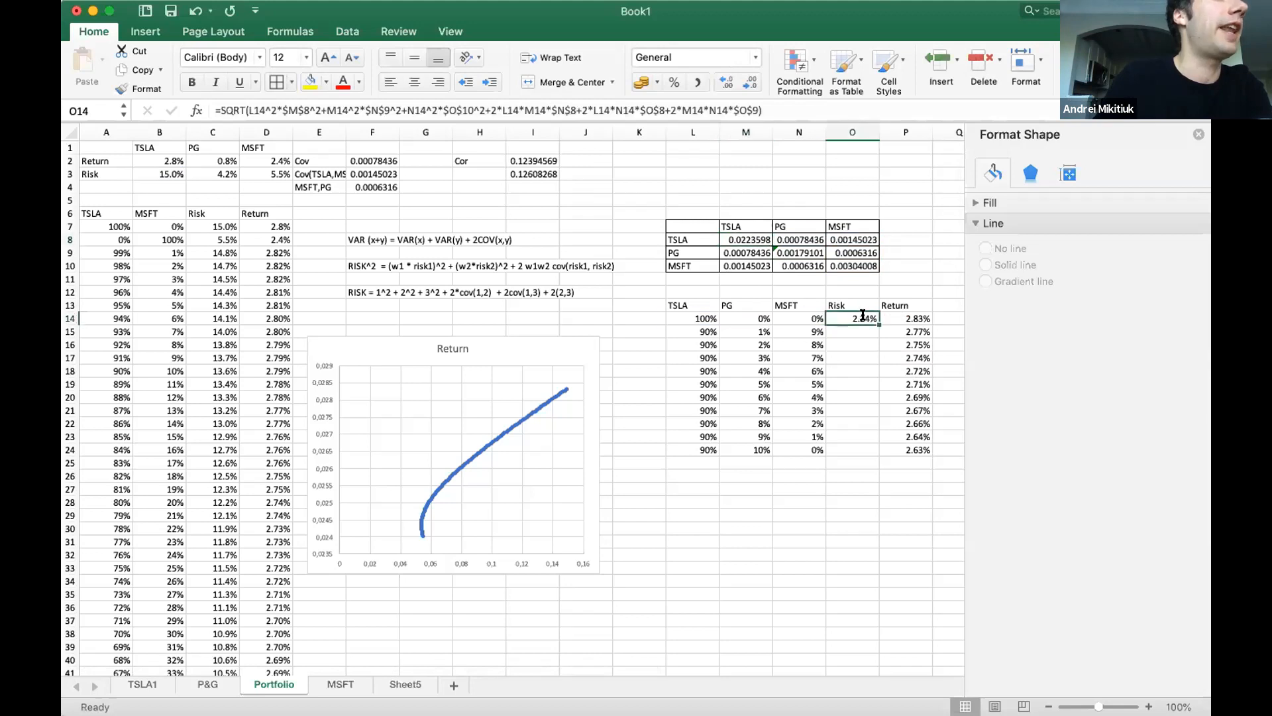
pyautogui.click(916, 318)
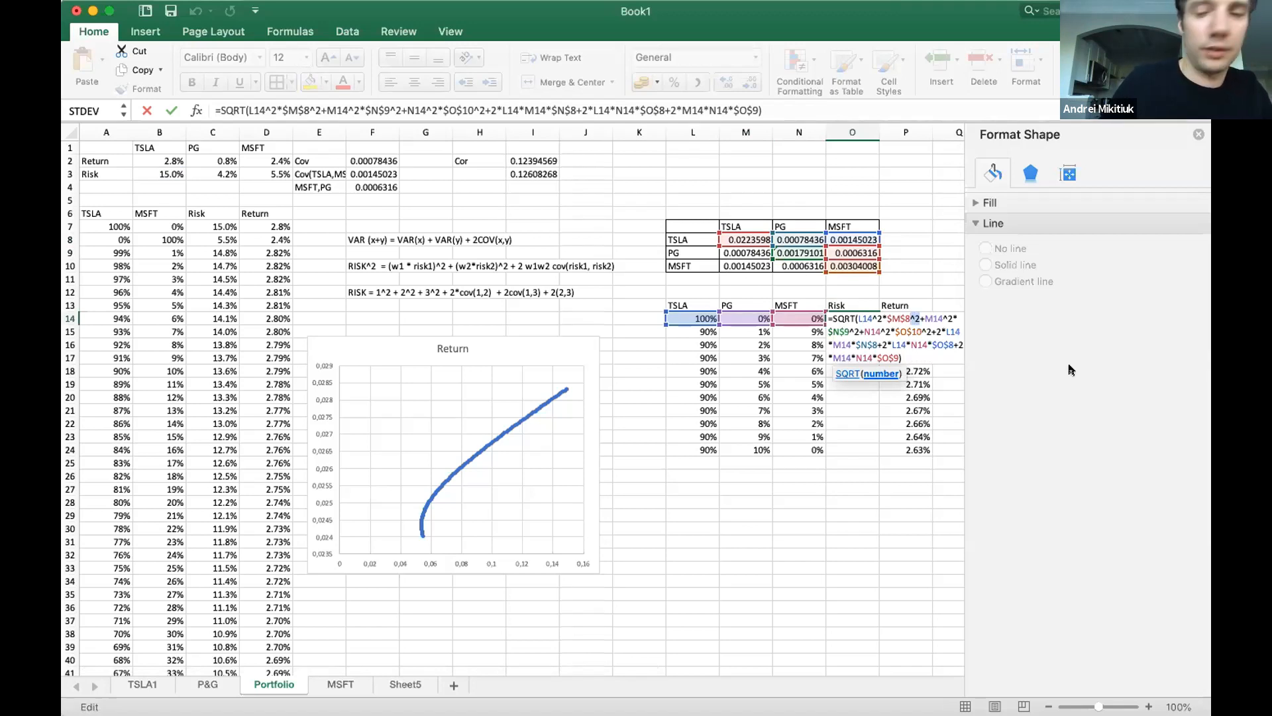
pyautogui.press('BackSpace')
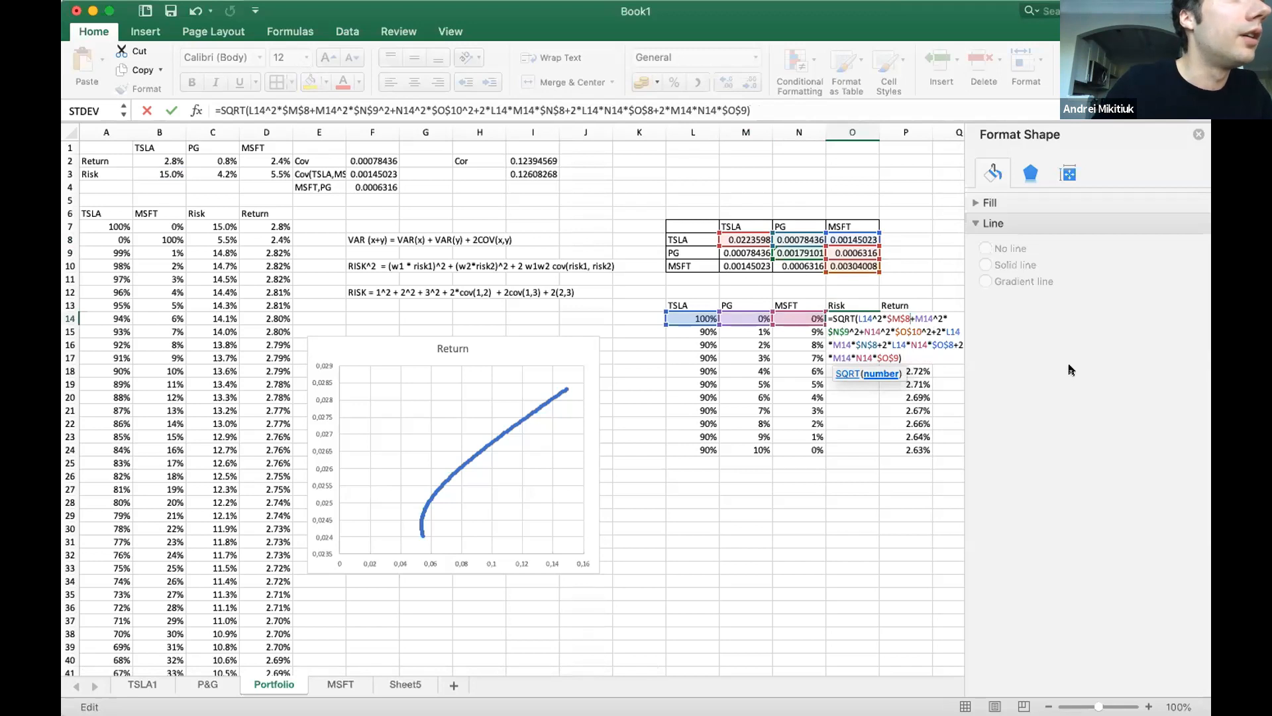
pyautogui.click(858, 329)
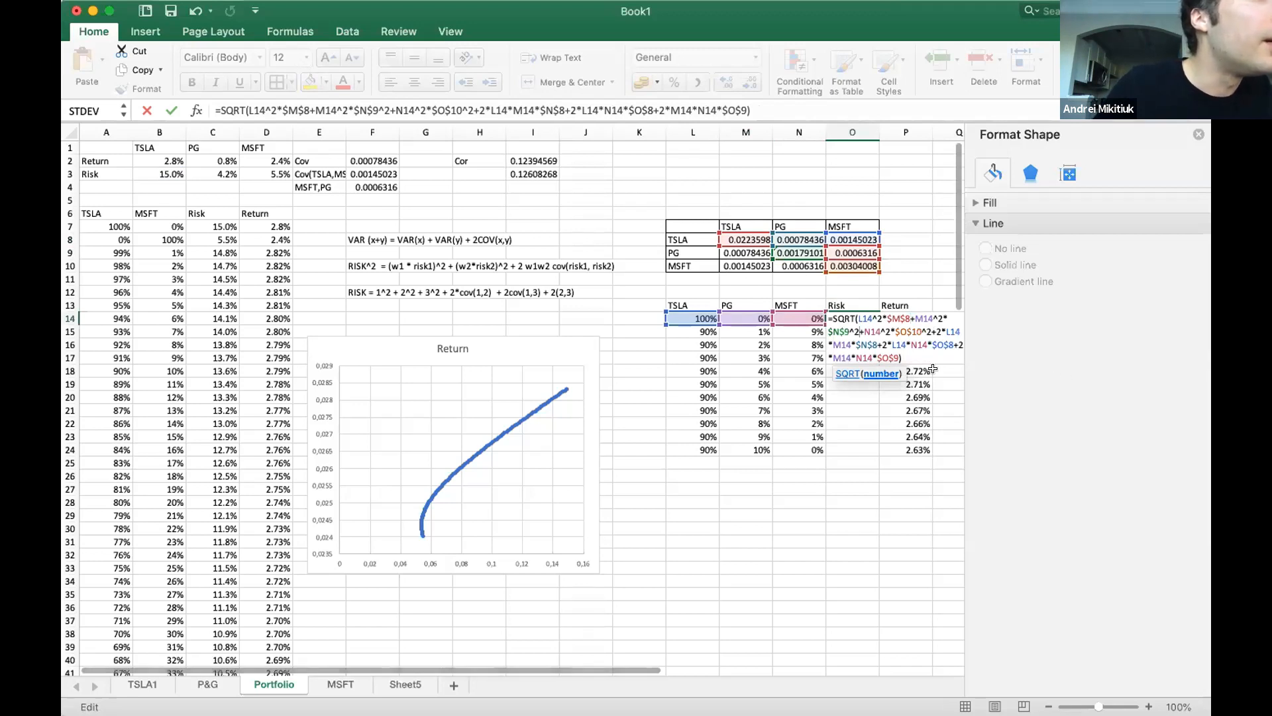
pyautogui.press('BackSpace')
pyautogui.press('BackSpace')
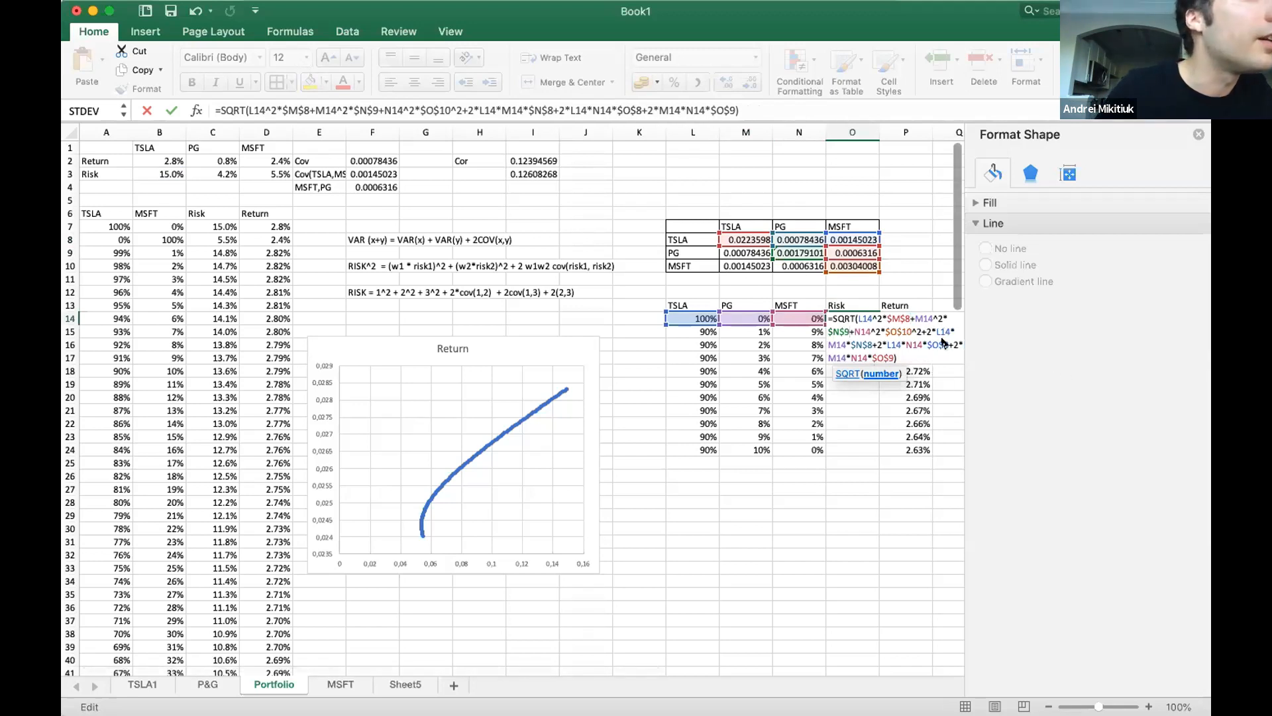
pyautogui.click(917, 329)
pyautogui.press('BackSpace')
pyautogui.press('BackSpace')
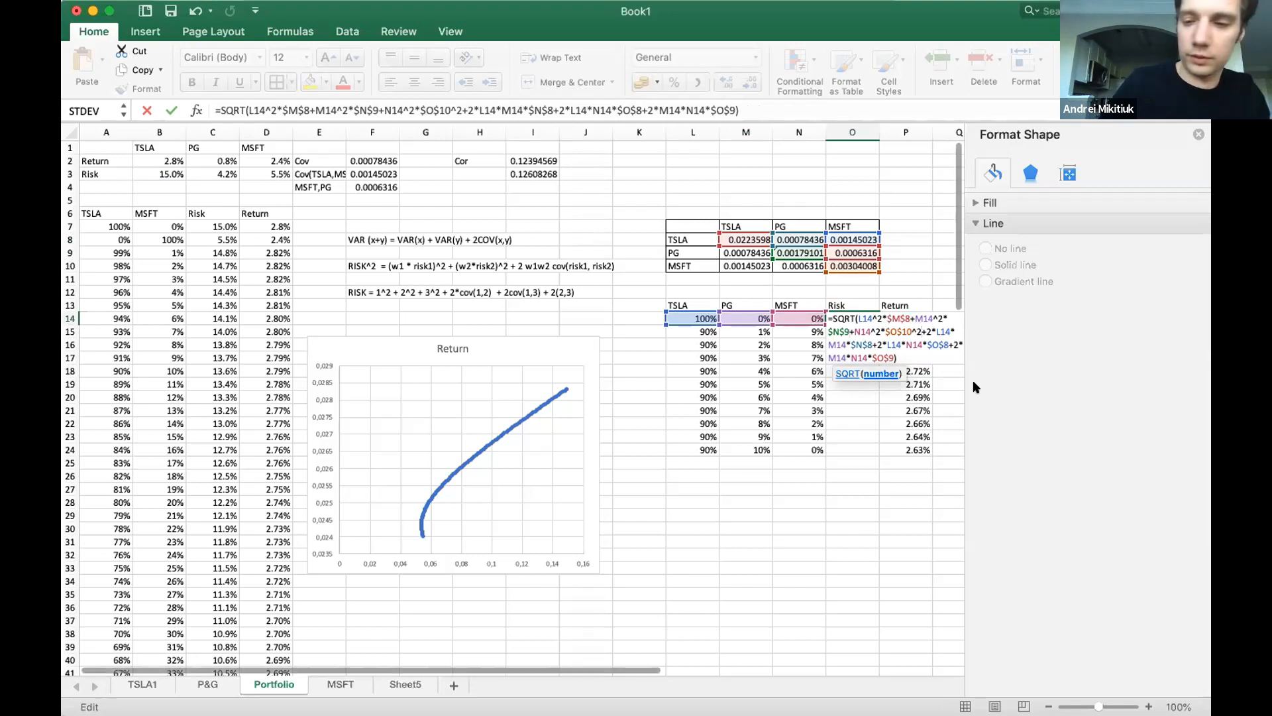
pyautogui.press('Return')
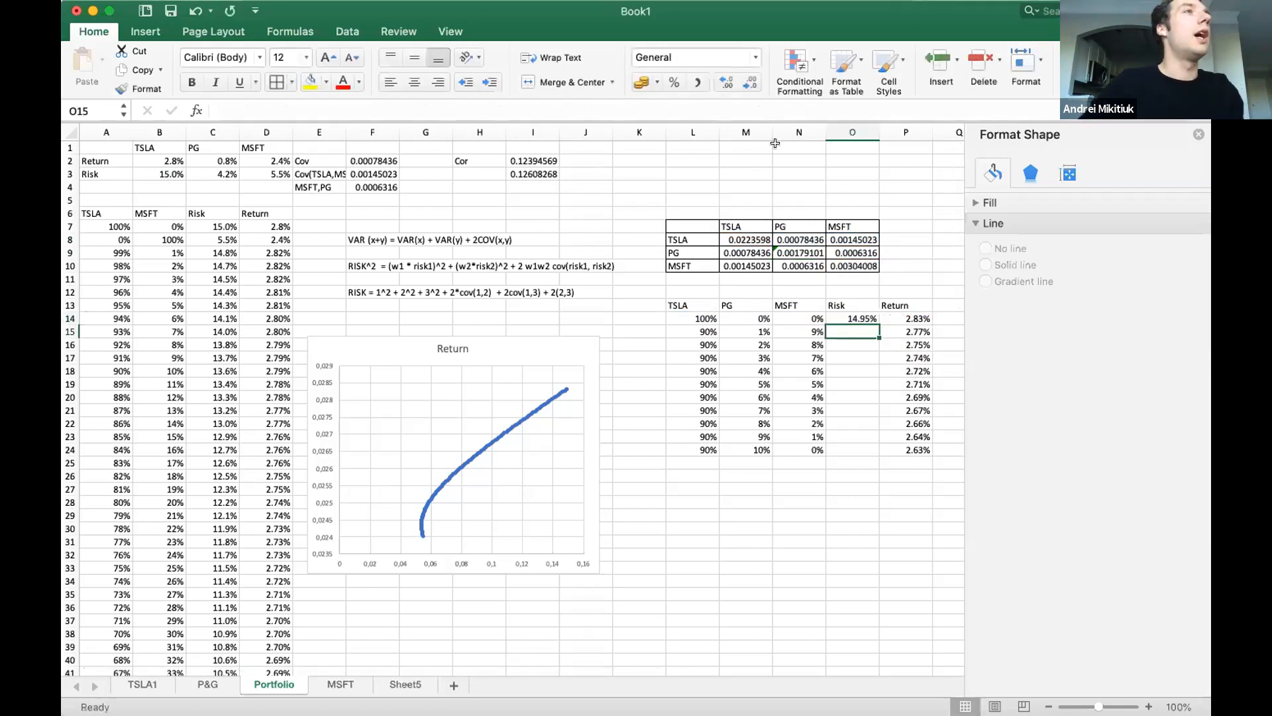
# Review the N14 weight and O14 risk formulas, and show TSLA's risk in B3 with two decimal places.
pyautogui.click(864, 313)
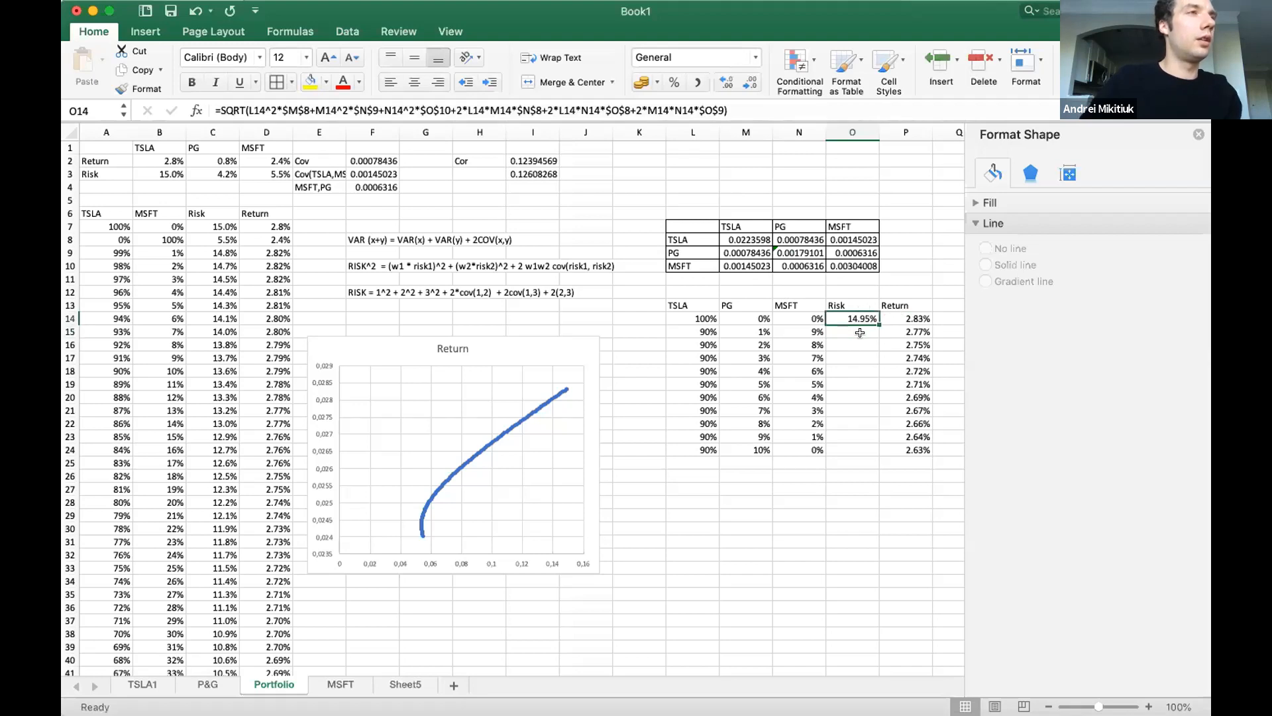
pyautogui.doubleClick(808, 316)
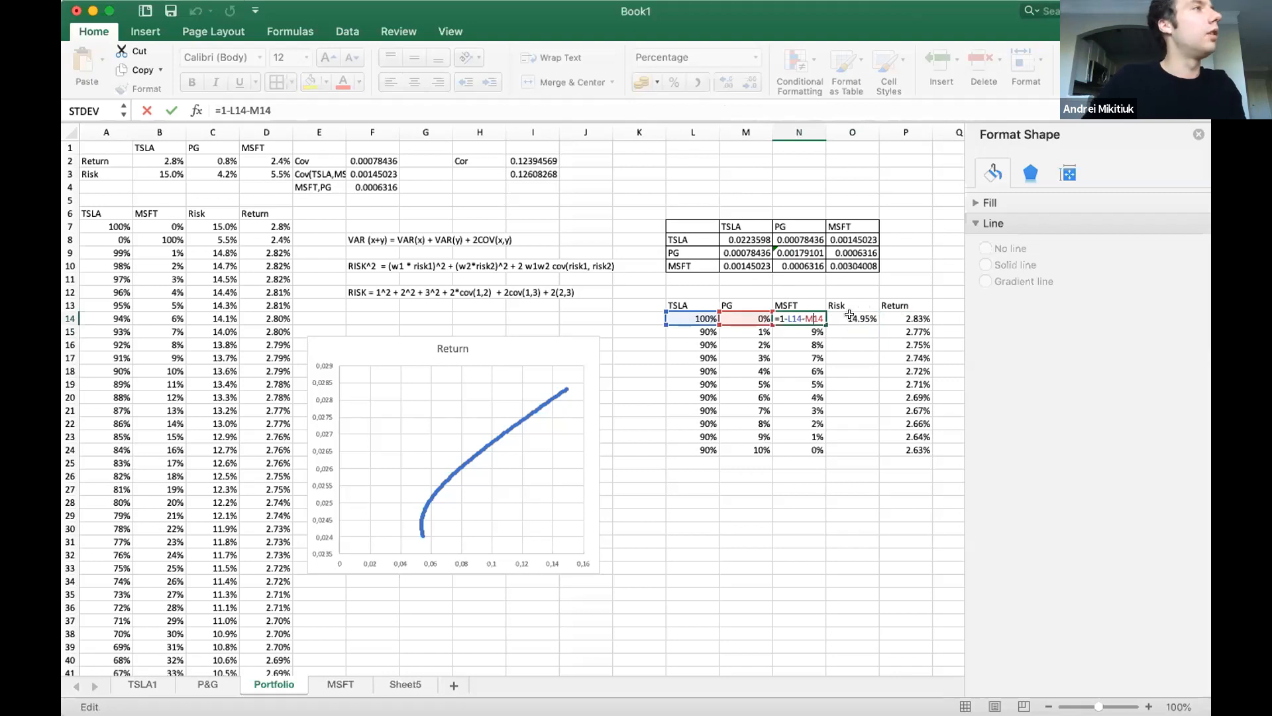
pyautogui.click(852, 320)
pyautogui.doubleClick(855, 318)
pyautogui.press('Return')
pyautogui.click(178, 172)
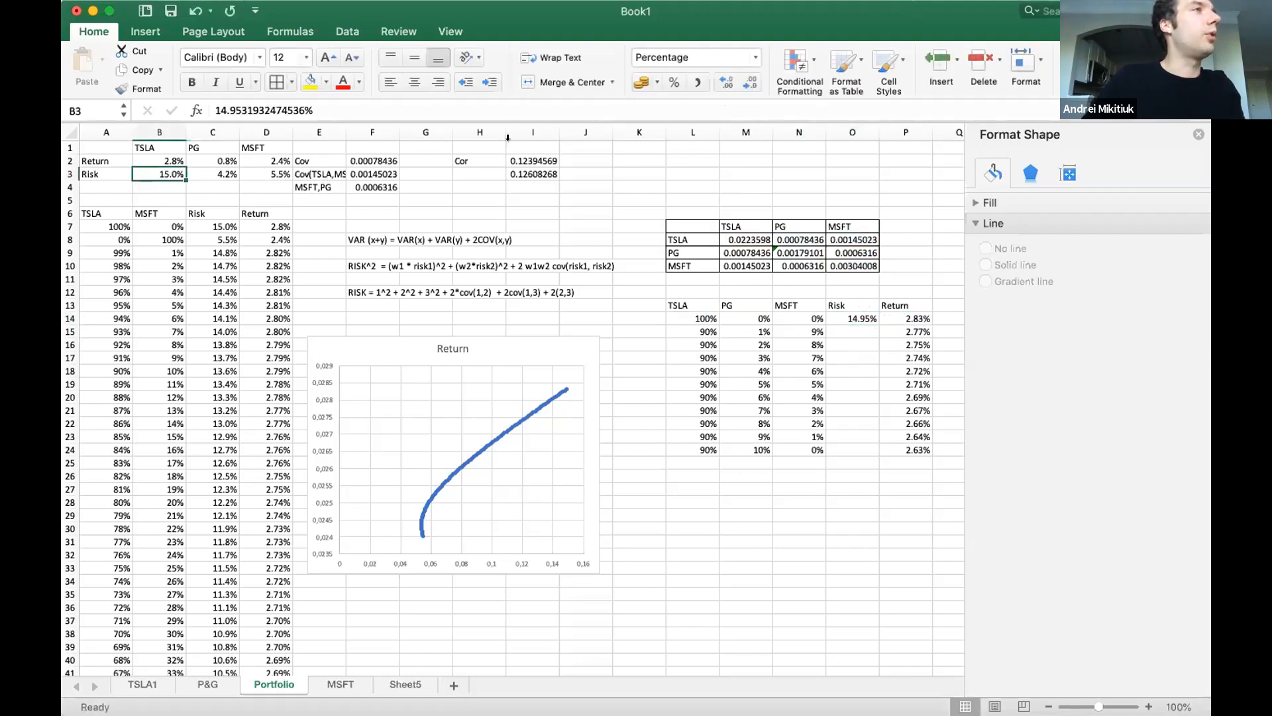
pyautogui.click(724, 83)
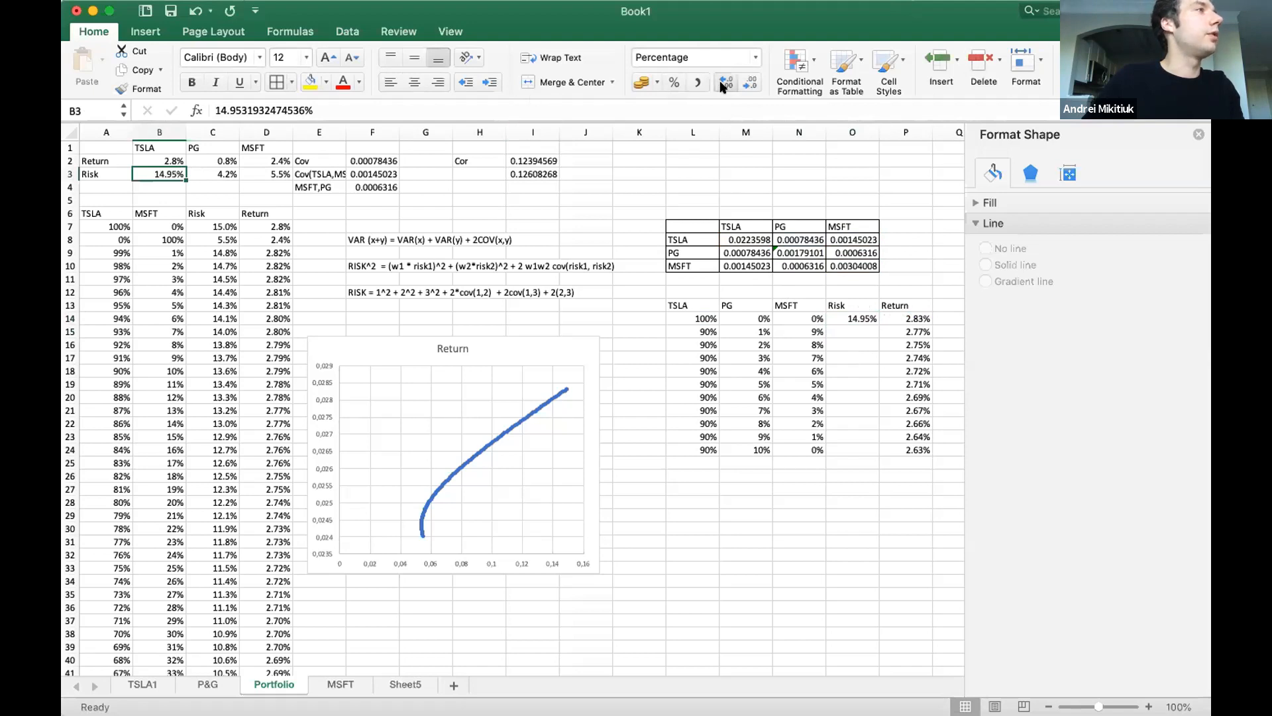
# Copy the risk formula from O14 to O15:O24.
pyautogui.click(860, 317)
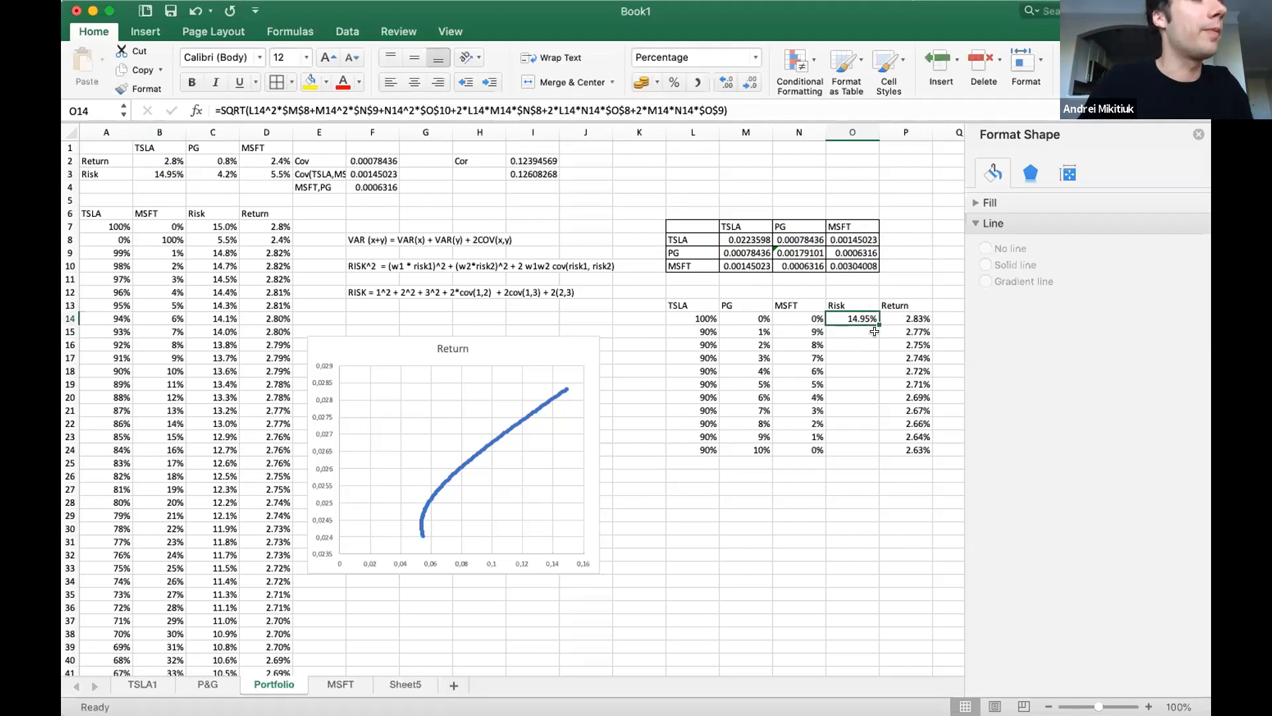
pyautogui.press('super+c')
pyautogui.click(856, 331)
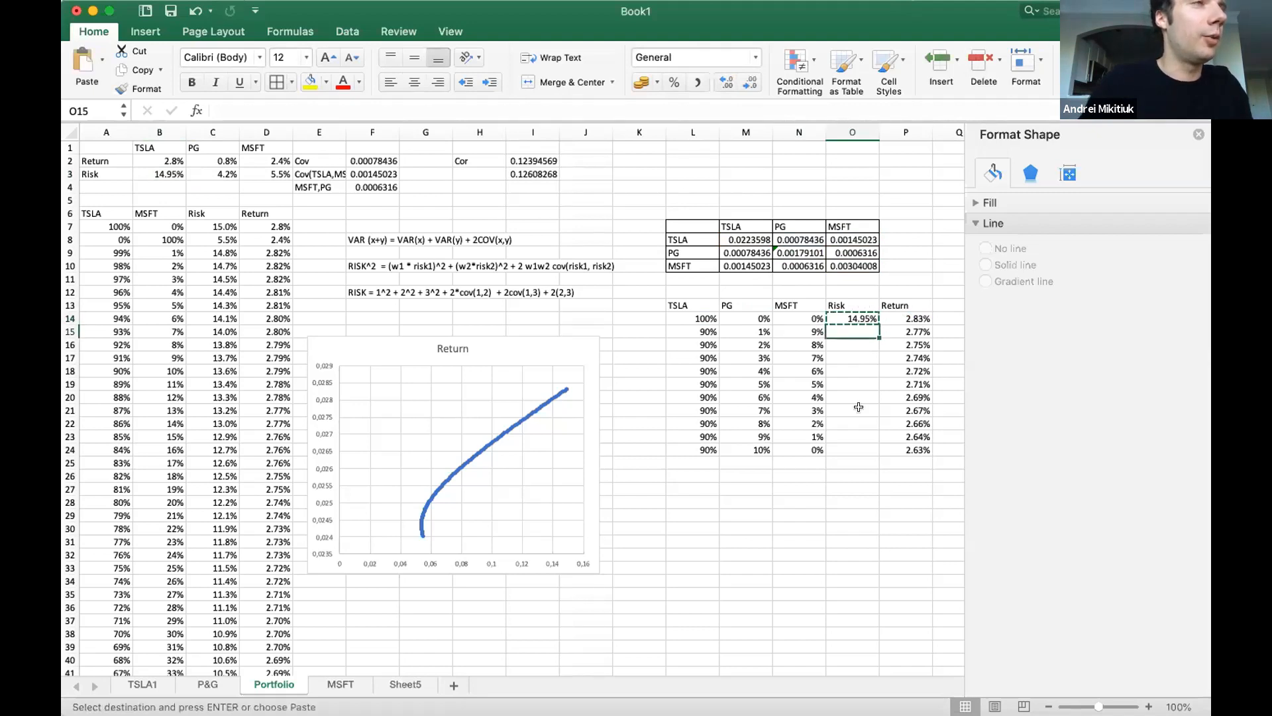
pyautogui.moveTo(857, 338); pyautogui.dragTo(855, 446)
pyautogui.press('super+v')
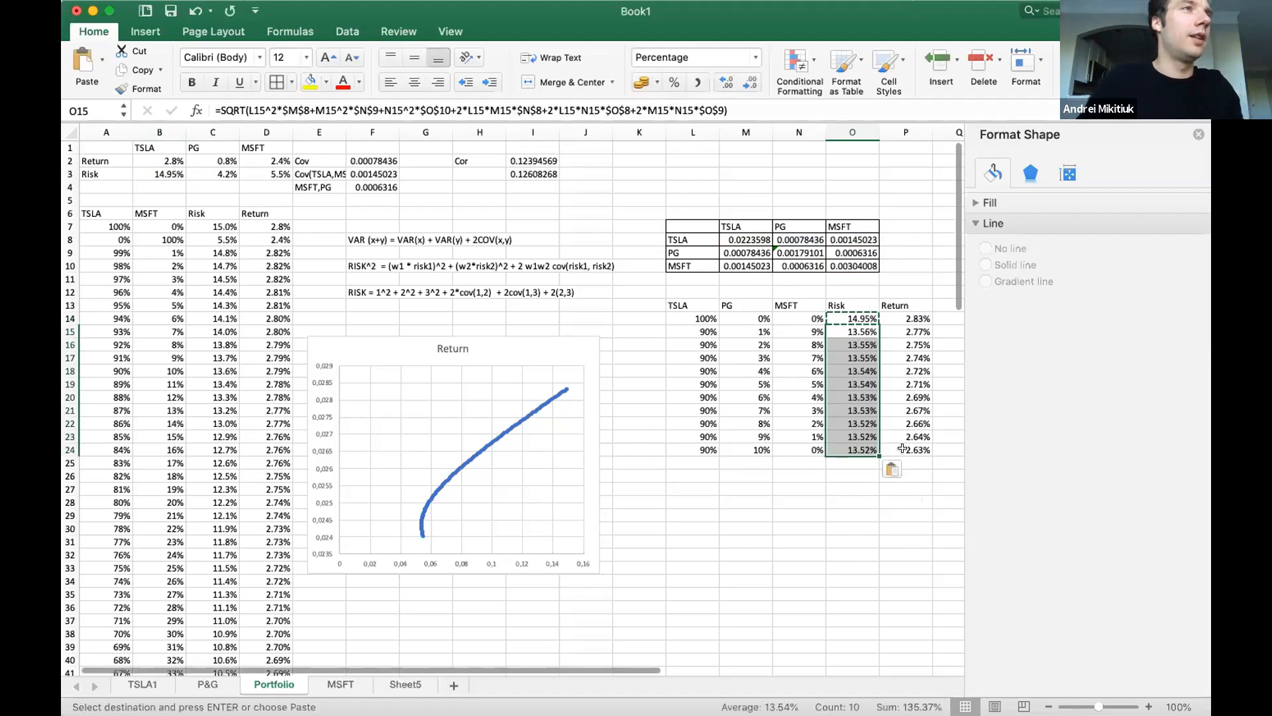
pyautogui.click(861, 474)
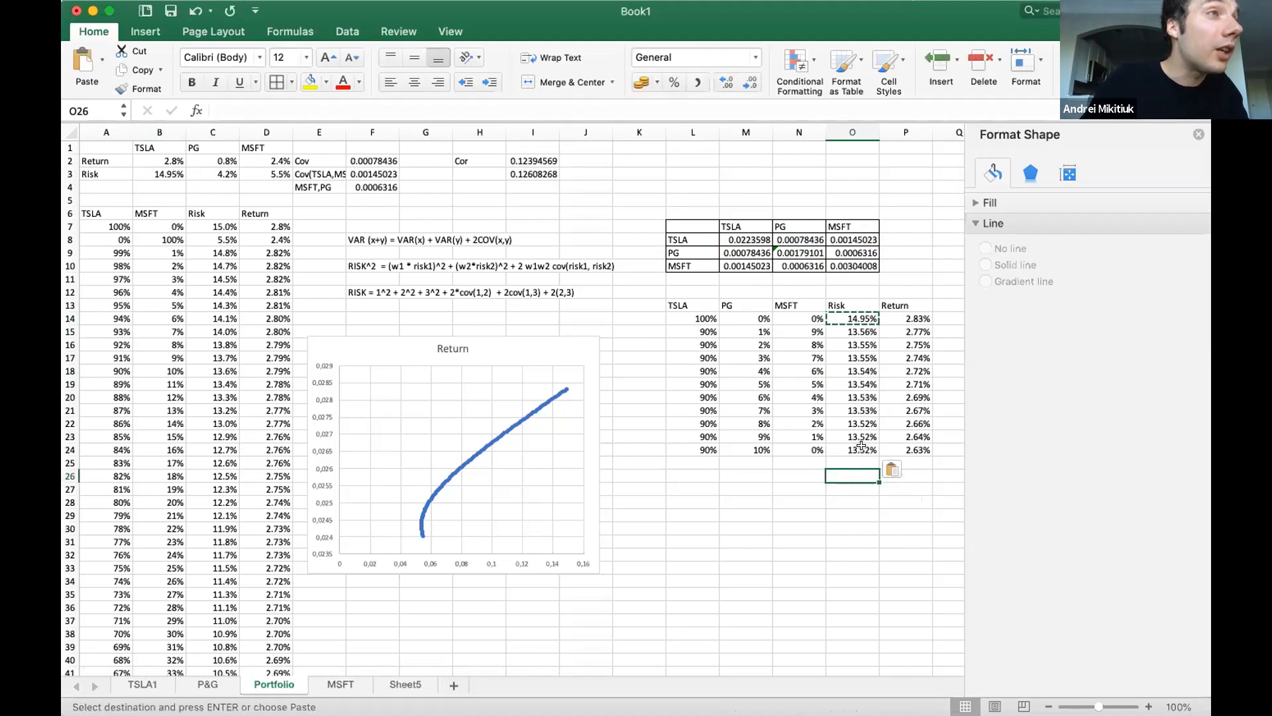
# Enter 80% as the next TSLA weight in L25.
pyautogui.click(693, 462)
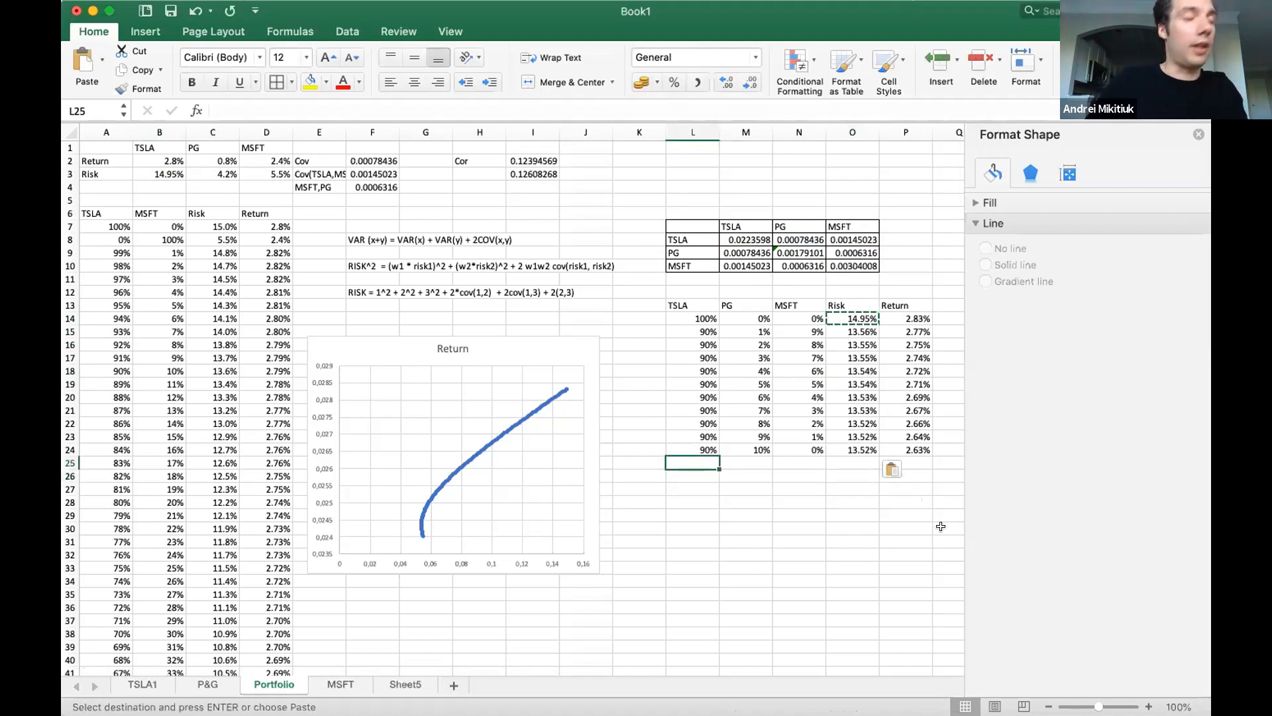
pyautogui.write('80')
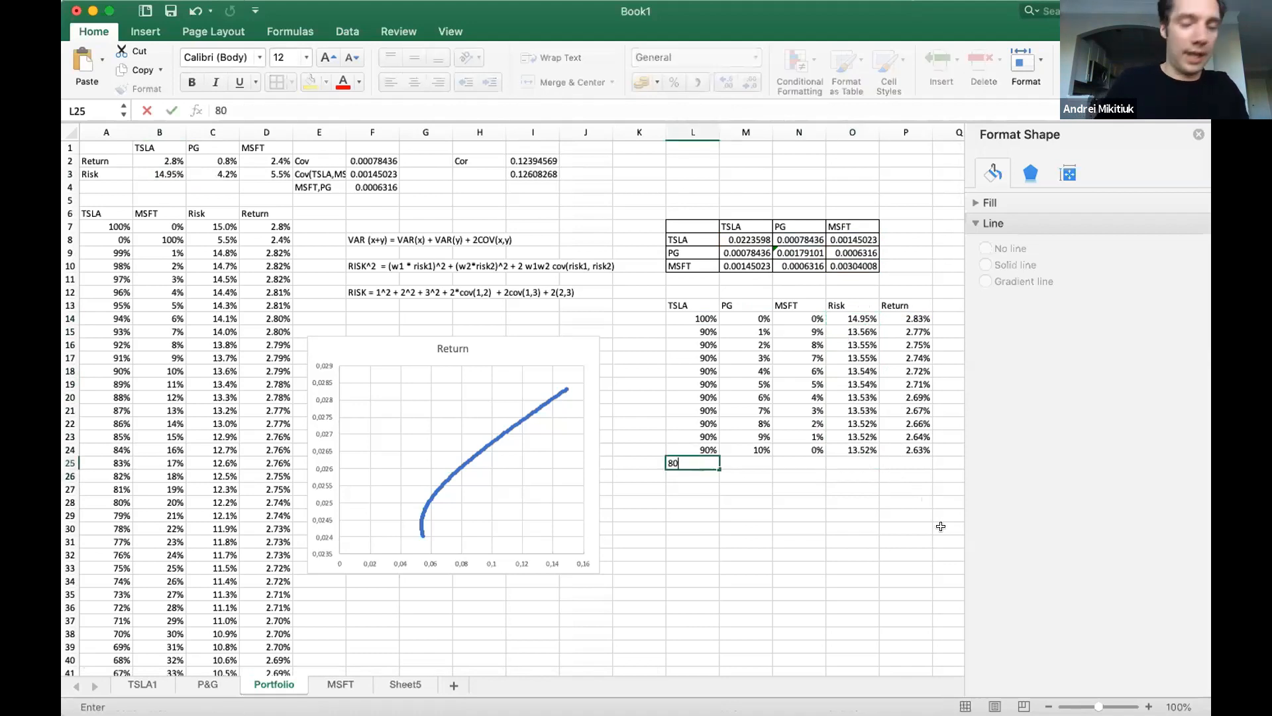
pyautogui.press('Return')
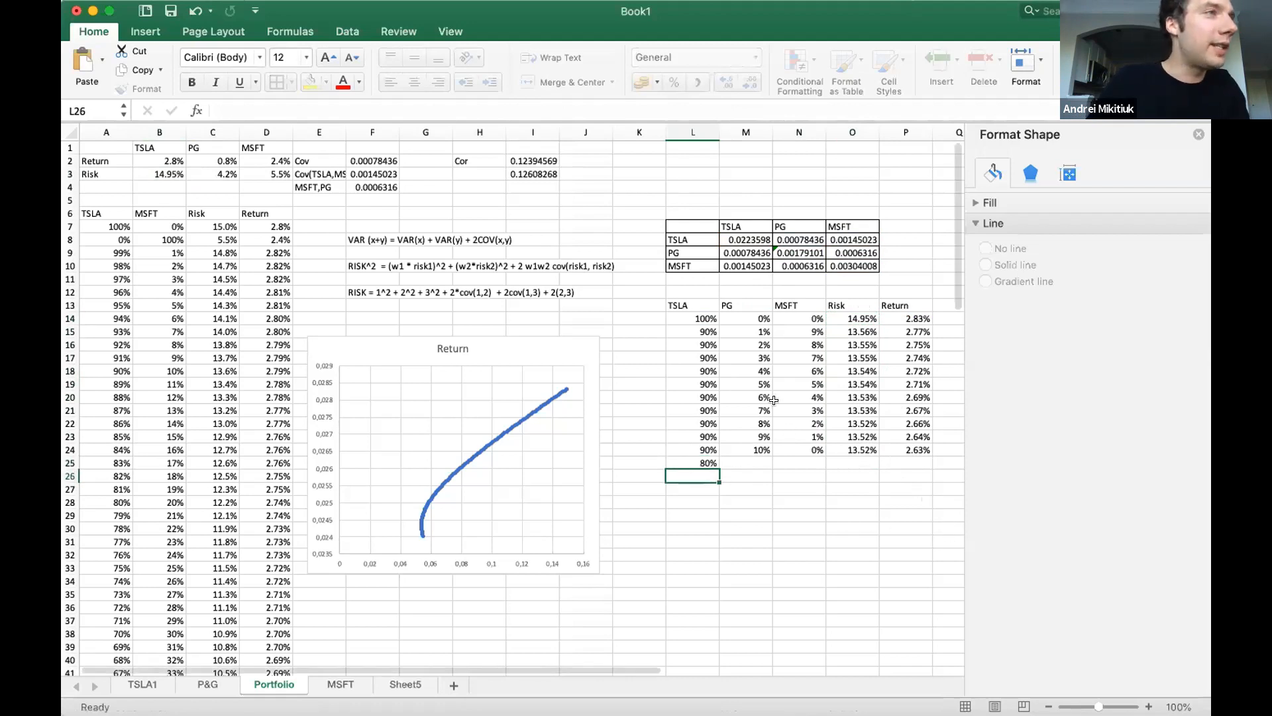
# Copy the PG and MSFT weights in M14:N24 to the block starting at M25.
pyautogui.moveTo(756, 317); pyautogui.dragTo(808, 452)
pyautogui.press('super+c')
pyautogui.click(735, 462)
pyautogui.press('super+v')
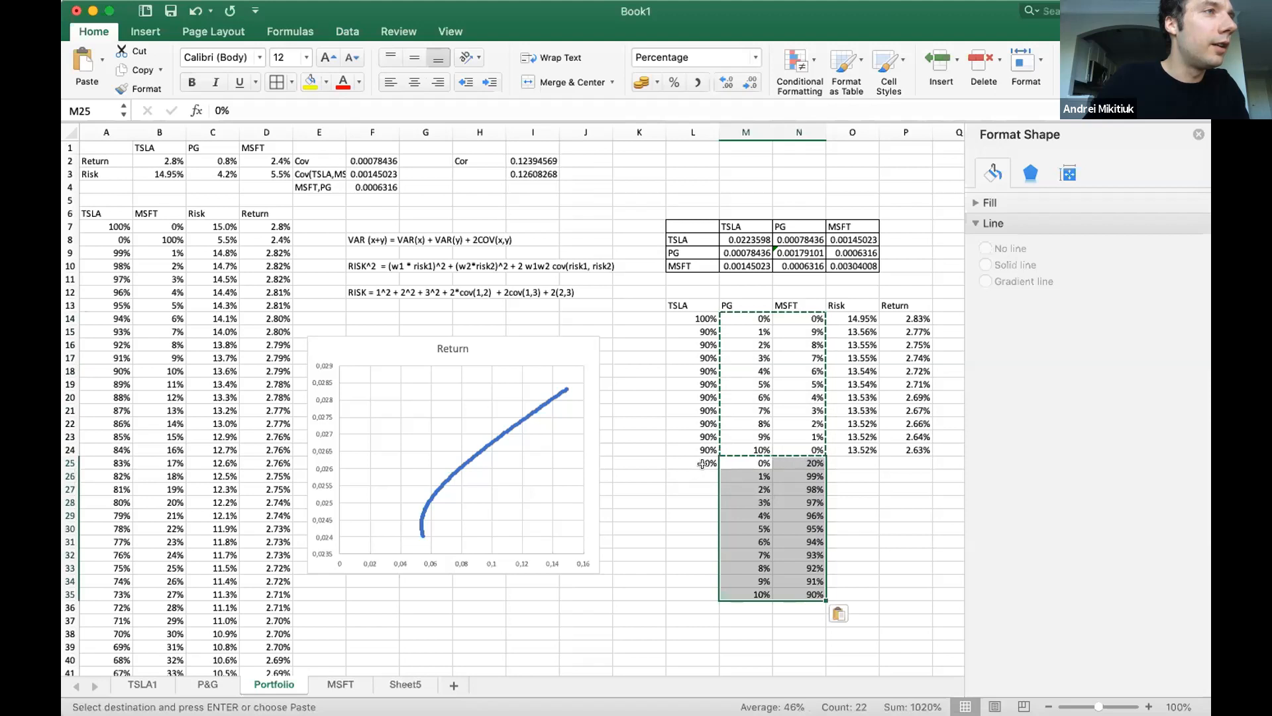
# Copy the 80% TSLA weight from L25 to L26:L35.
pyautogui.click(703, 464)
pyautogui.press('super+c')
pyautogui.moveTo(703, 471); pyautogui.dragTo(695, 594)
pyautogui.press('super+v')
pyautogui.scroll(-1, 779, 641)
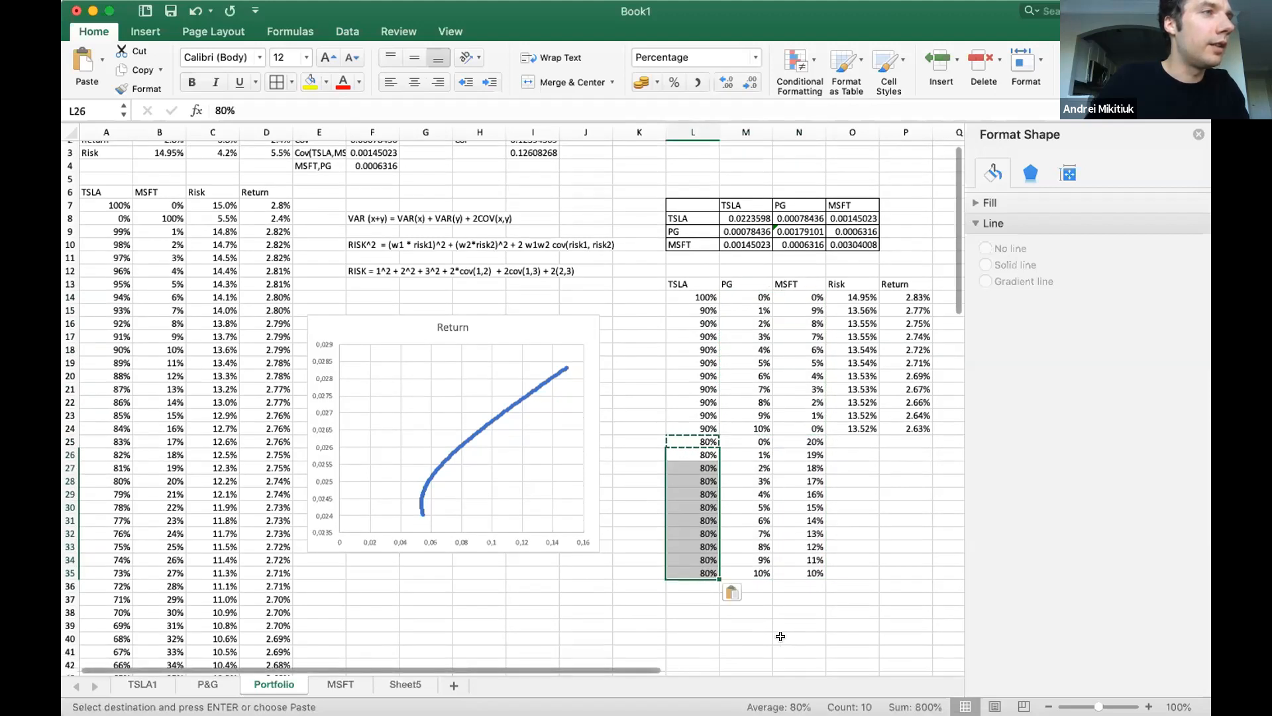
# Try to extend the PG weights by filling the series from M24:M35 down to M54.
pyautogui.scroll(-2, 872, 576)
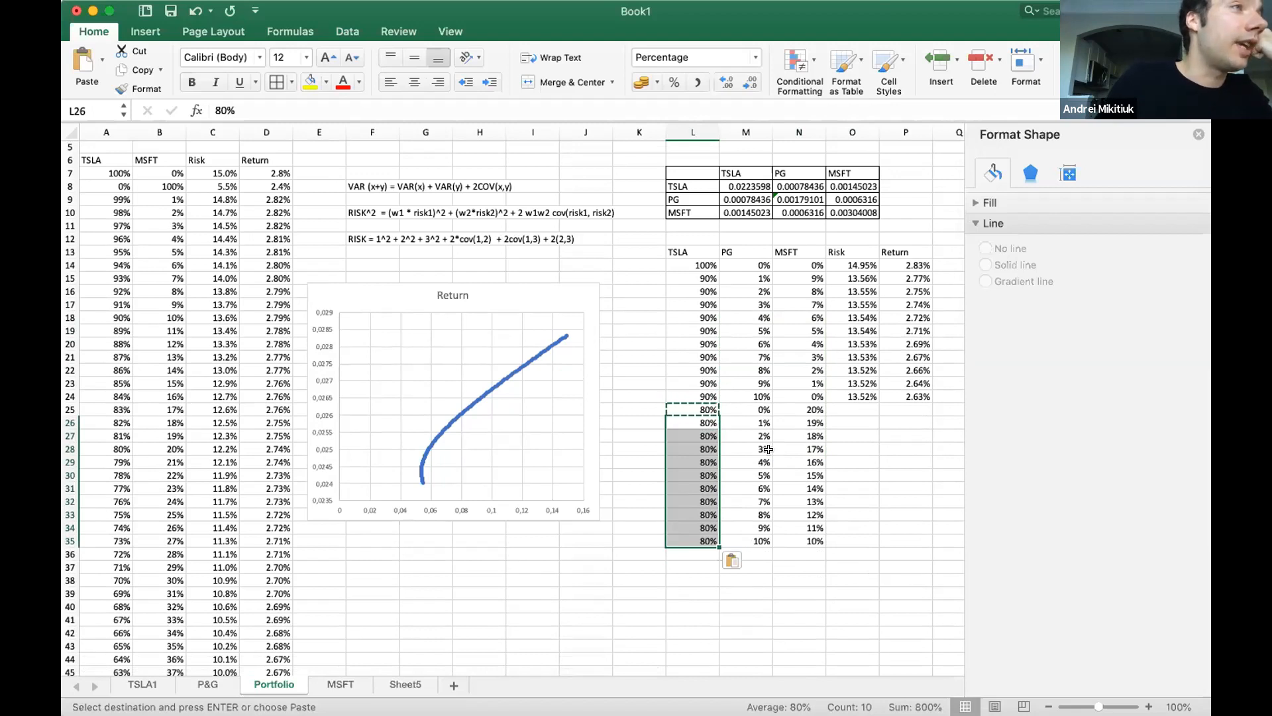
pyautogui.moveTo(747, 406); pyautogui.dragTo(793, 540)
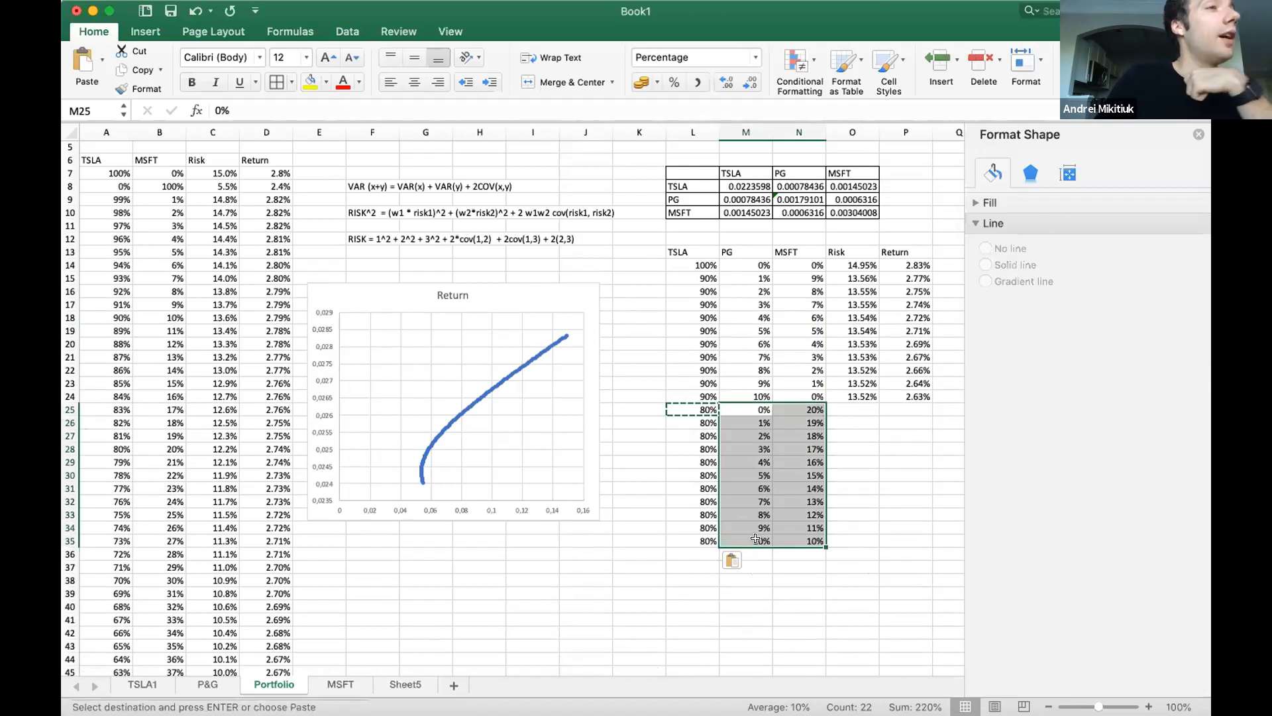
pyautogui.click(755, 539)
pyautogui.moveTo(747, 397); pyautogui.dragTo(768, 608)
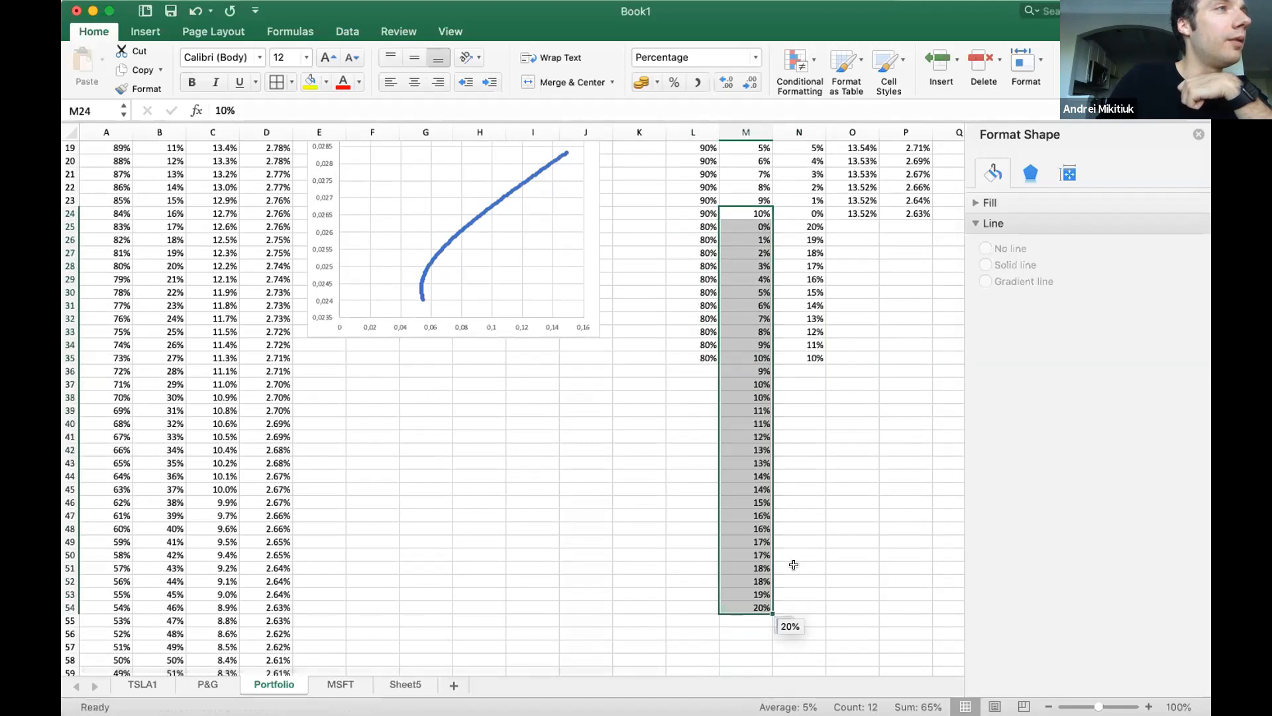
# Fill the PG weight series from M25:M35 down to 20% in M45, and clear the surplus values in M46:M54.
pyautogui.click(748, 223)
pyautogui.moveTo(740, 313); pyautogui.dragTo(767, 603)
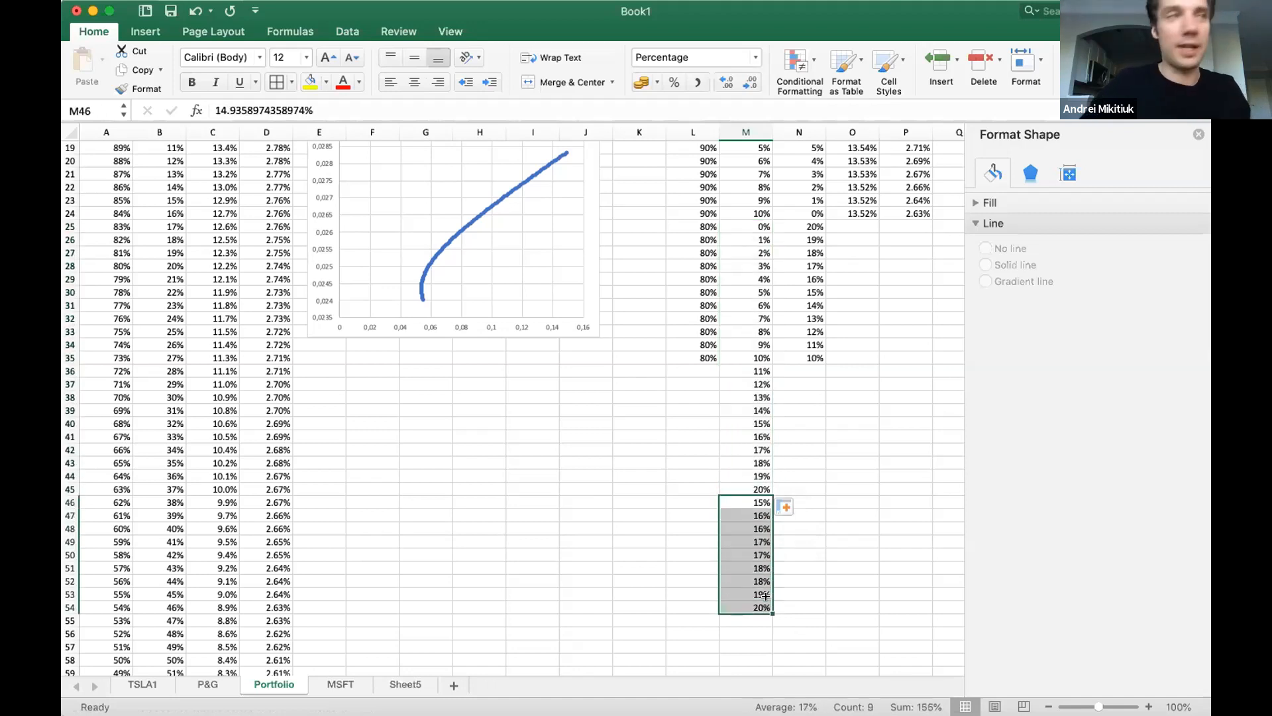
pyautogui.press('Delete')
pyautogui.press('Return')
# Fill the MSFT weight formula from N25:N35 down to N45.
pyautogui.moveTo(810, 355); pyautogui.dragTo(809, 225)
pyautogui.moveTo(825, 359); pyautogui.dragTo(795, 493)
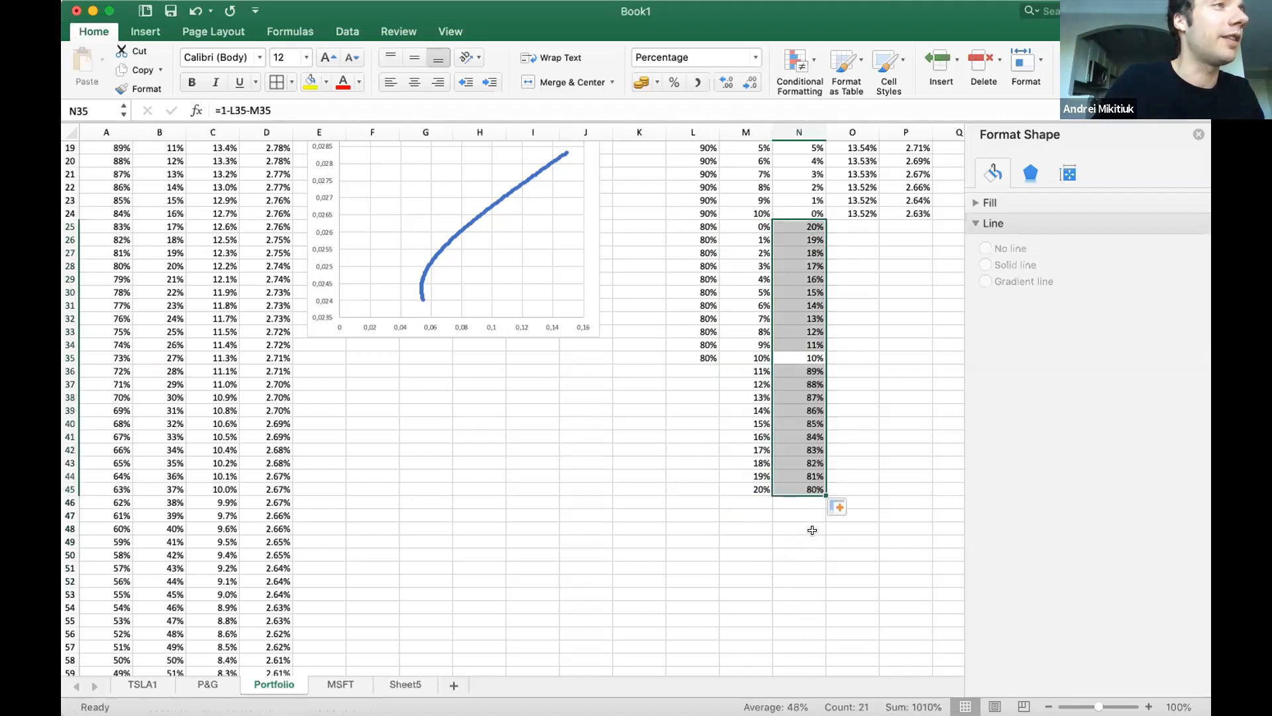
# Copy the 80% TSLA weight from L35 to L36:L45.
pyautogui.click(808, 525)
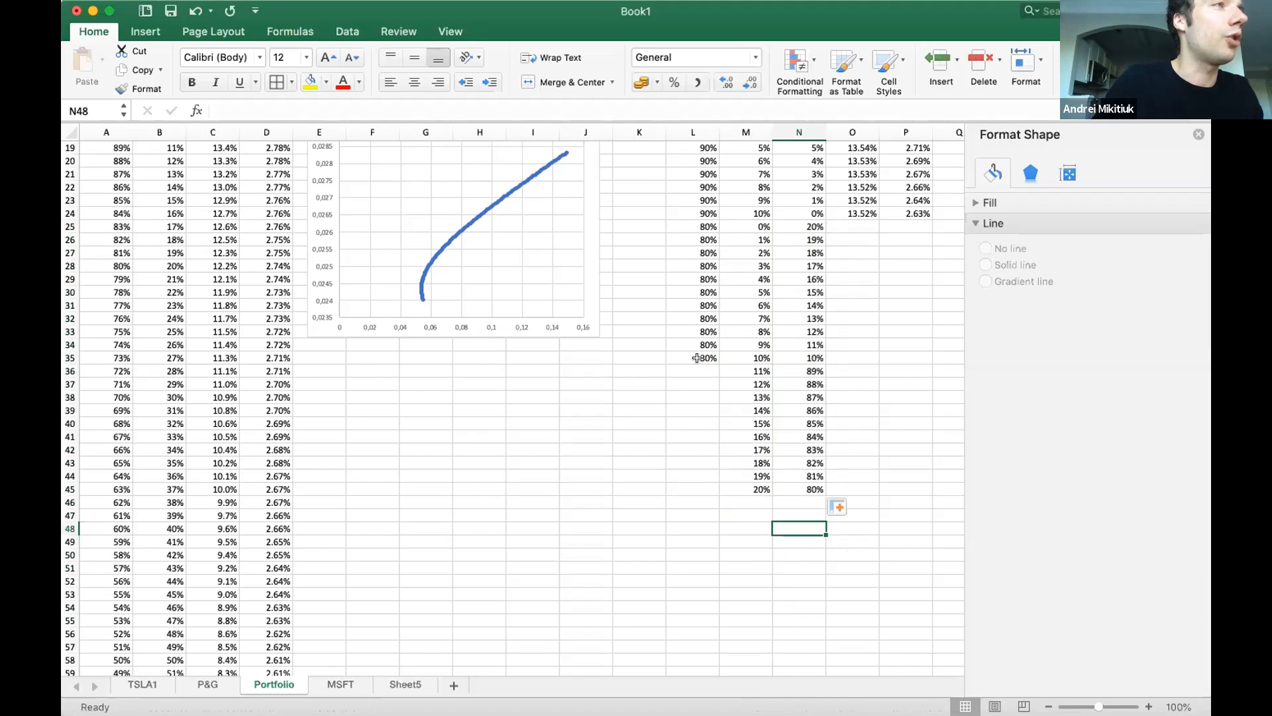
pyautogui.click(697, 359)
pyautogui.press('super+c')
pyautogui.moveTo(690, 364); pyautogui.dragTo(686, 488)
pyautogui.press('super+v')
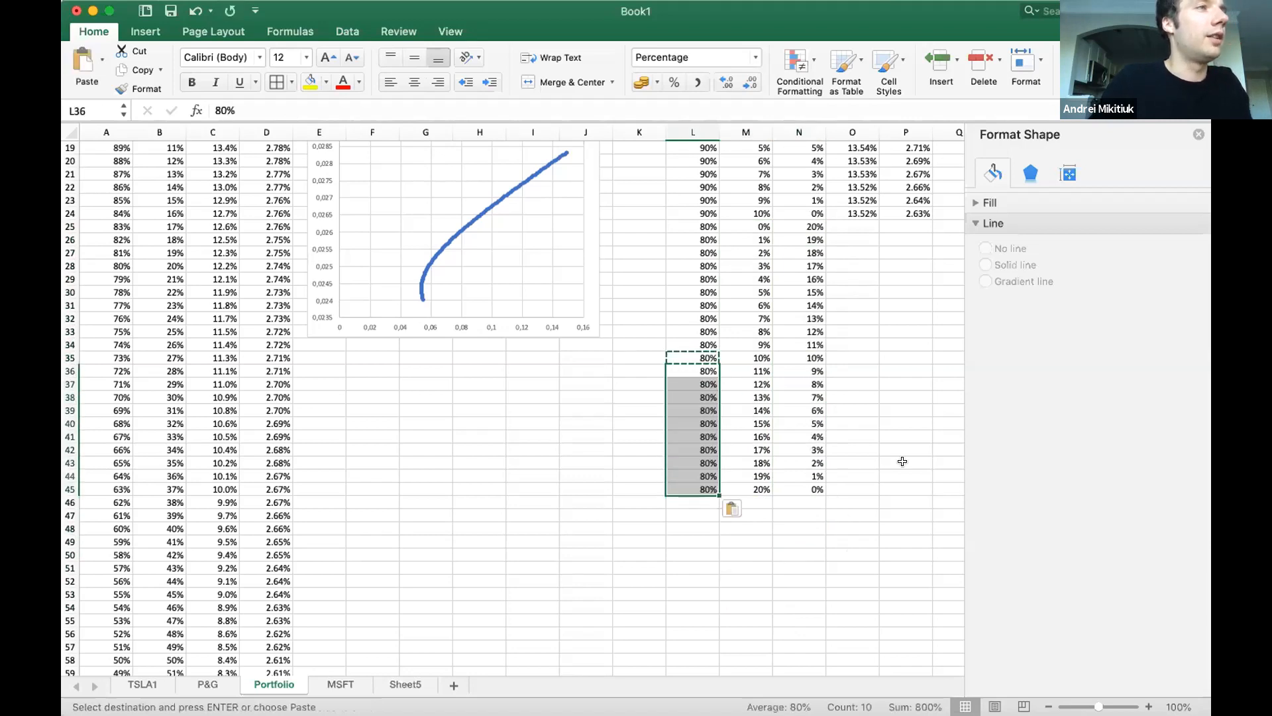
# Copy the risk and return formulas from O24:P24 to O25:P45 for the 80% TSLA rows.
pyautogui.scroll(6, 915, 287)
pyautogui.moveTo(848, 318); pyautogui.dragTo(897, 643)
pyautogui.press('super+c')
pyautogui.press('super+v')
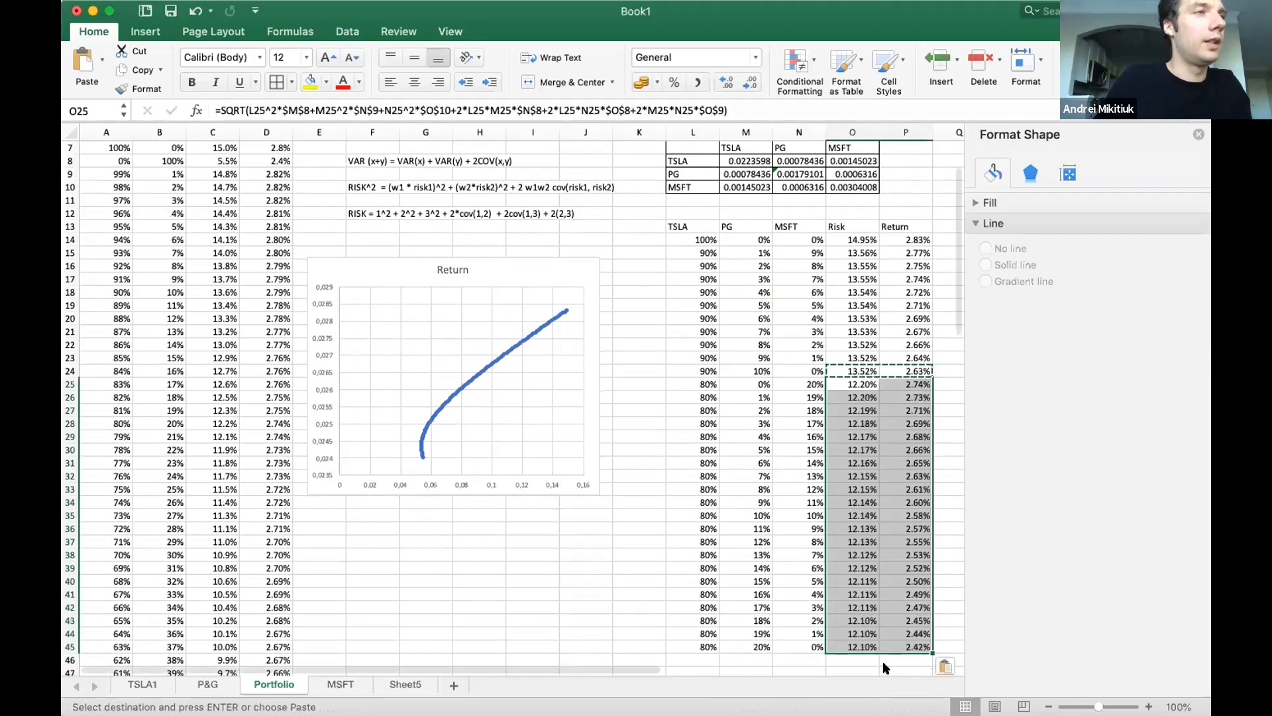
# Enter a TSLA weight of 70% in L46 and L47 to start the next block of combinations.
pyautogui.scroll(-3, 876, 654)
pyautogui.click(704, 616)
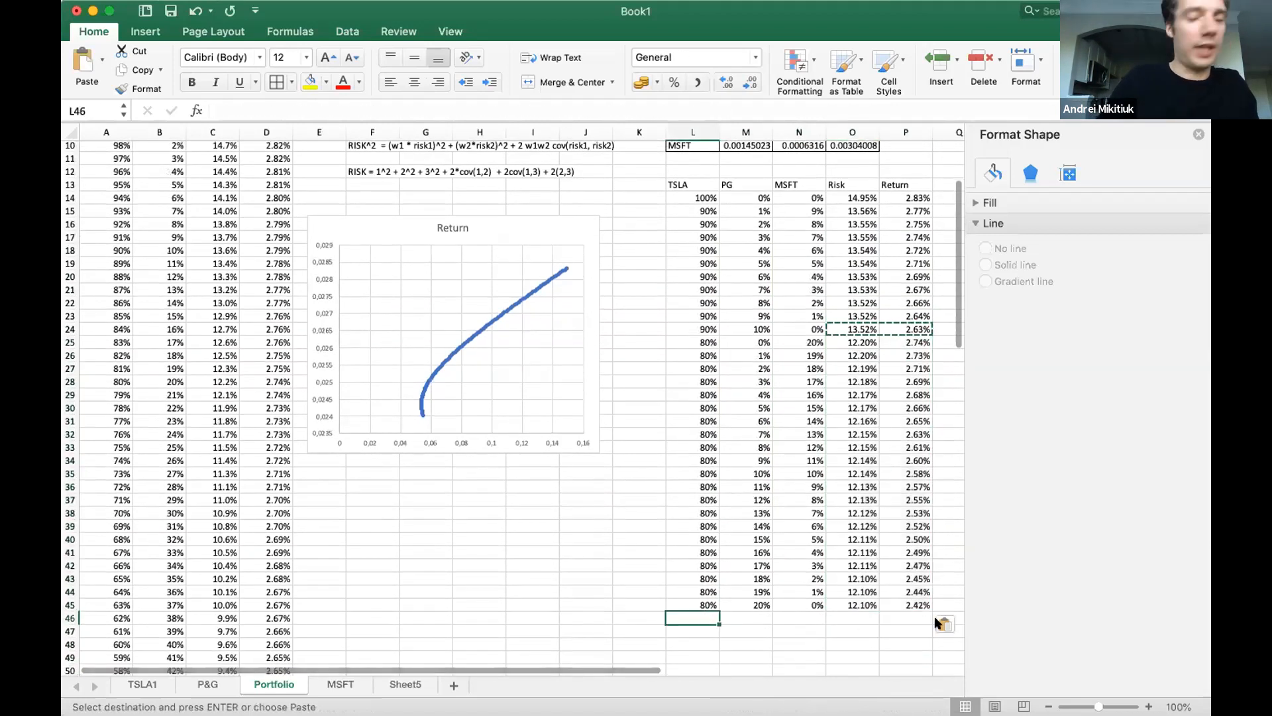
pyautogui.write('70%')
pyautogui.press('Return')
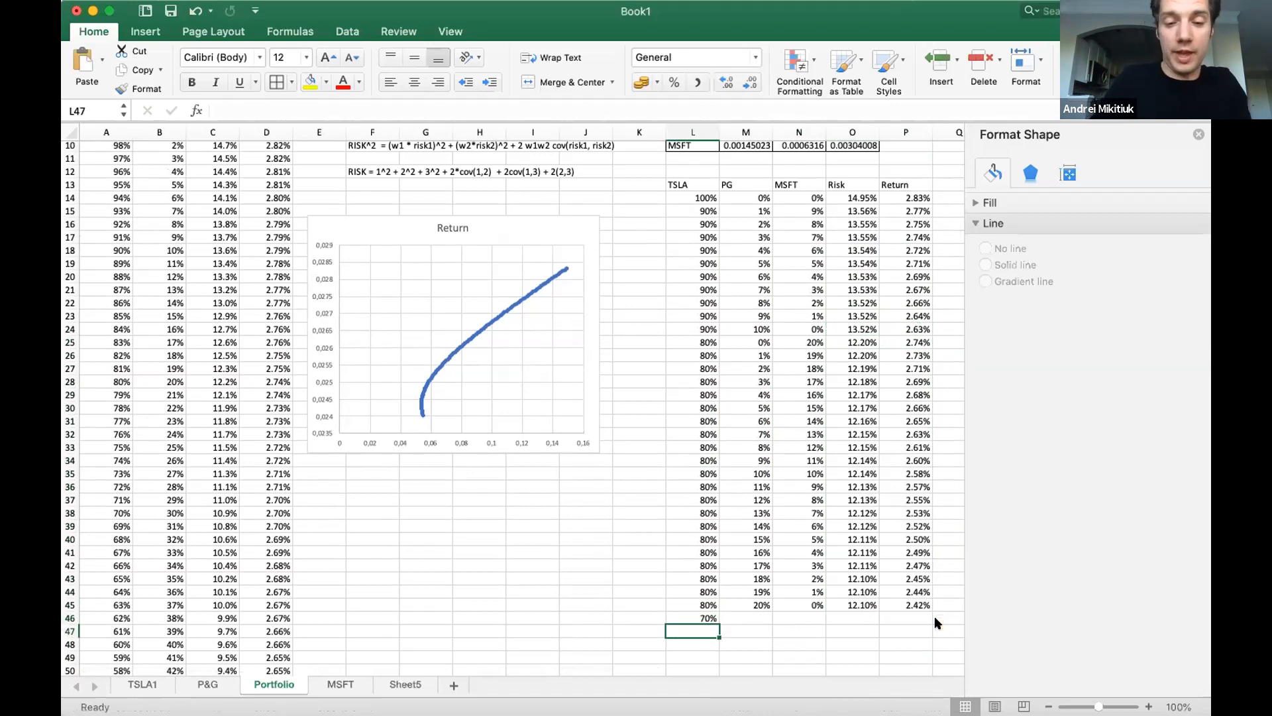
pyautogui.write('70%')
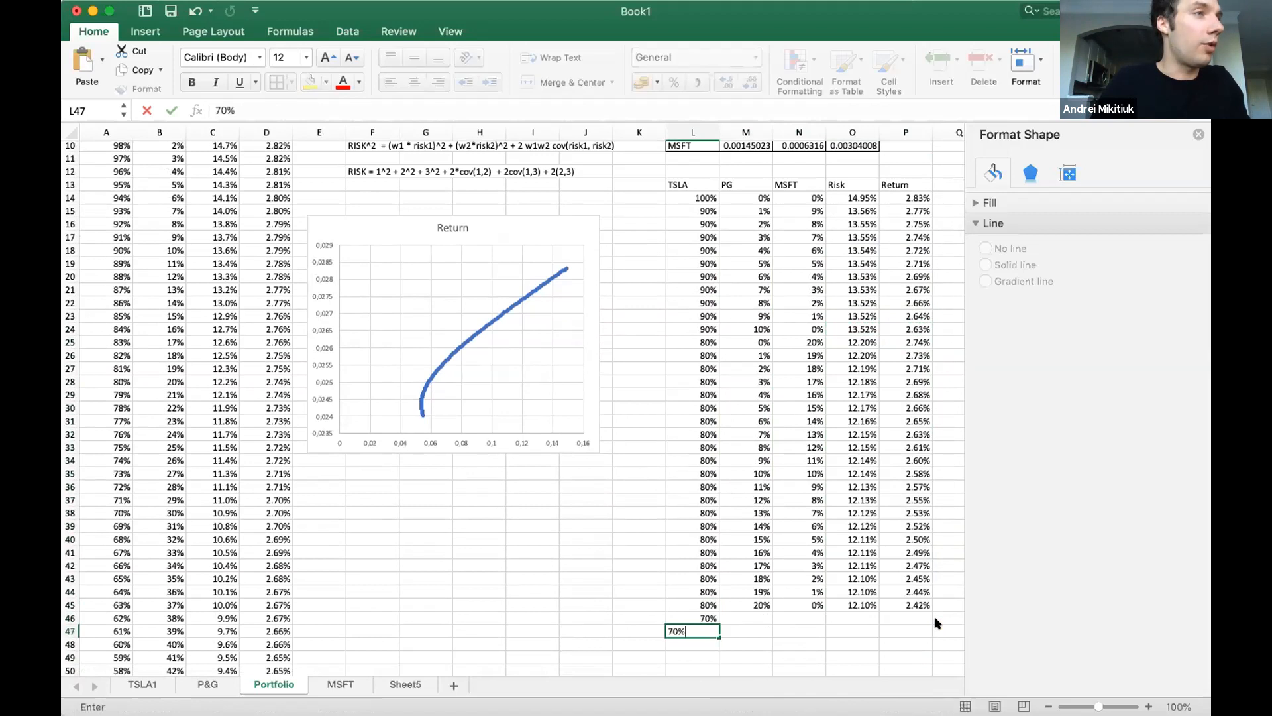
pyautogui.press('Return')
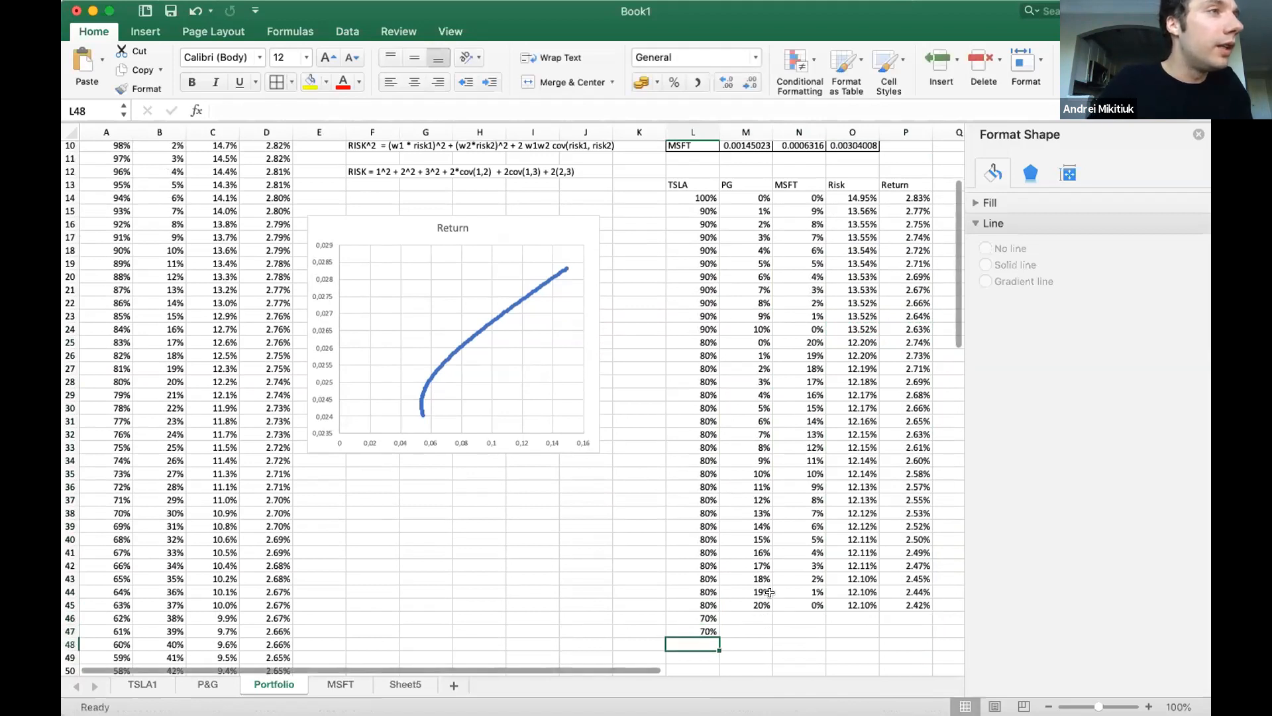
# Copy the PG and MSFT weights in M25:N45 to the rows starting at M46.
pyautogui.moveTo(749, 605); pyautogui.dragTo(798, 343)
pyautogui.press('super+c')
pyautogui.press('Down')
pyautogui.press('super+v')
pyautogui.scroll(-6, 780, 630)
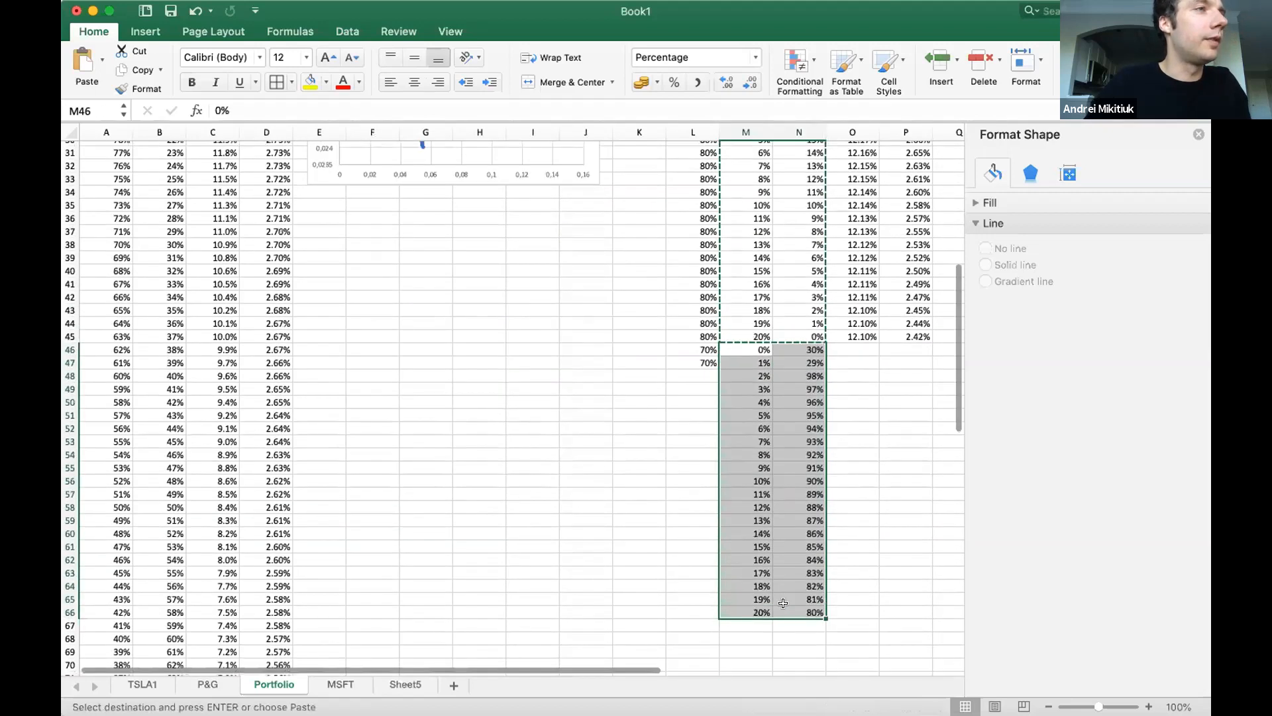
# Extend the PG weight series from M46:M66 to 30% in M76, and copy the MSFT formula from N66 to N67:N76.
pyautogui.moveTo(745, 634); pyautogui.dragTo(748, 372)
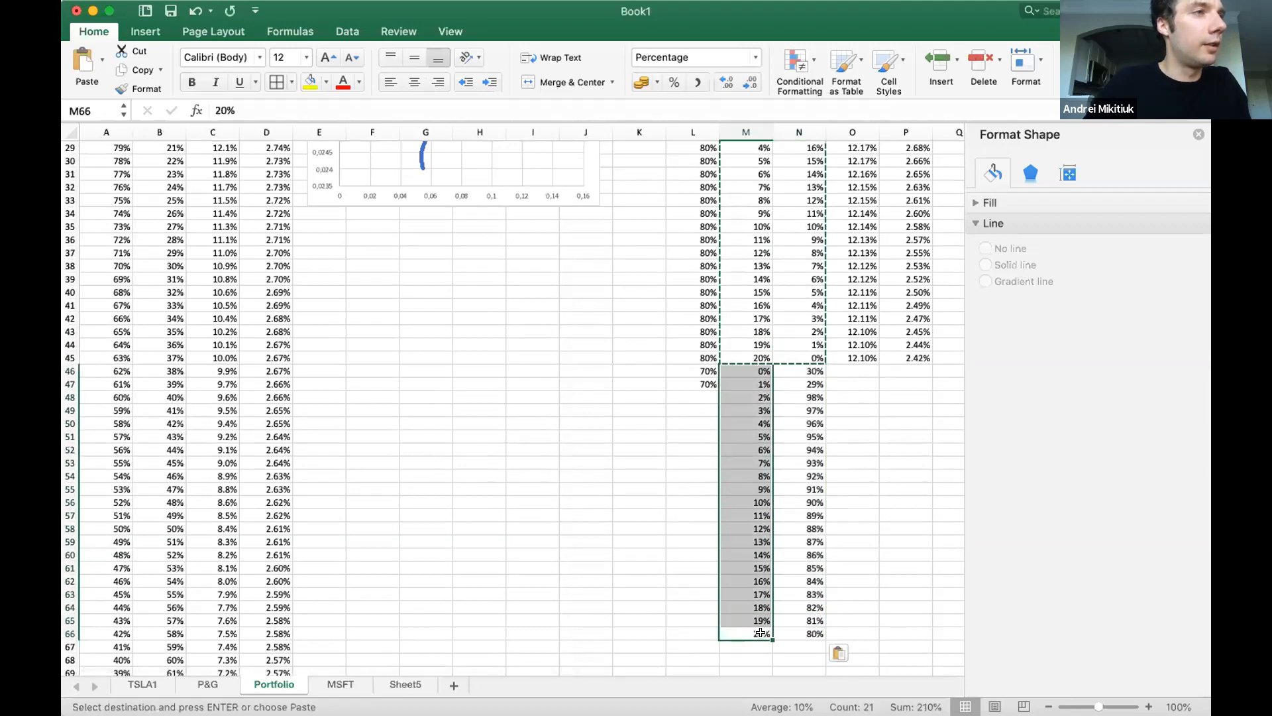
pyautogui.moveTo(772, 640)
pyautogui.mouseDown()
pyautogui.moveTo(767, 683)
pyautogui.moveTo(775, 633)
pyautogui.moveTo(766, 647)
pyautogui.mouseUp()
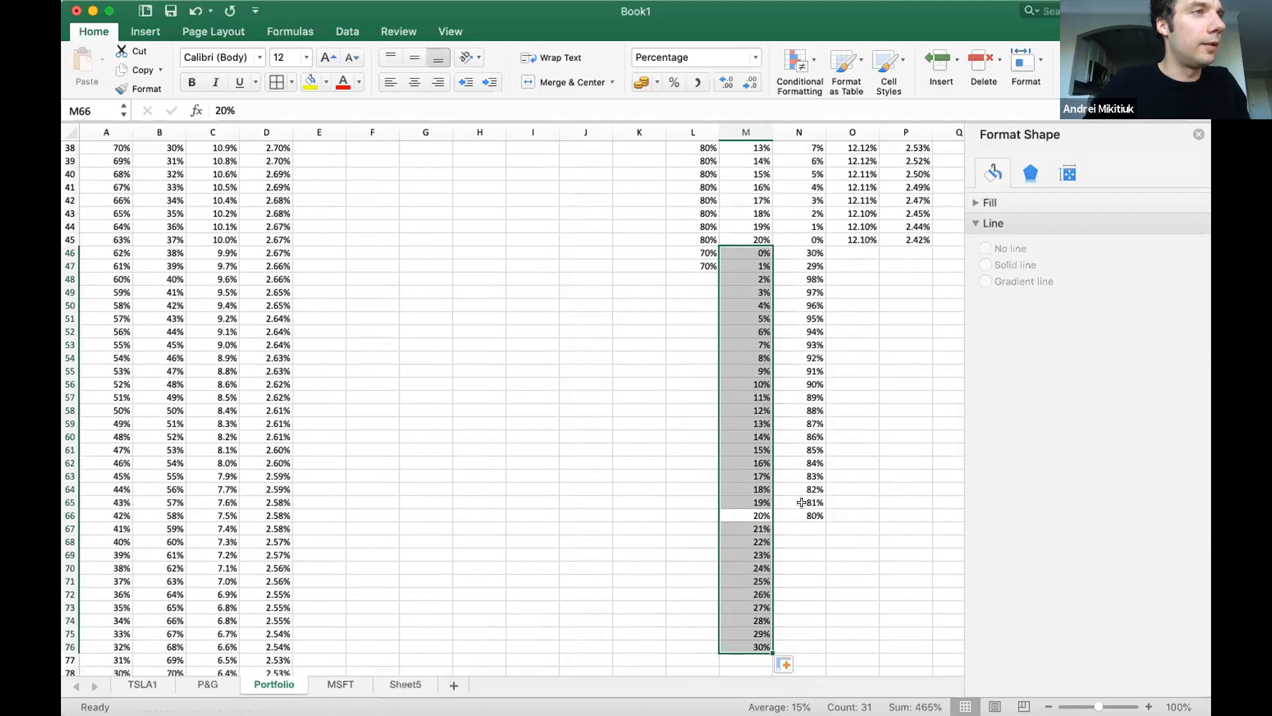
pyautogui.click(801, 510)
pyautogui.press('cmd+c')
pyautogui.moveTo(799, 528); pyautogui.dragTo(799, 647)
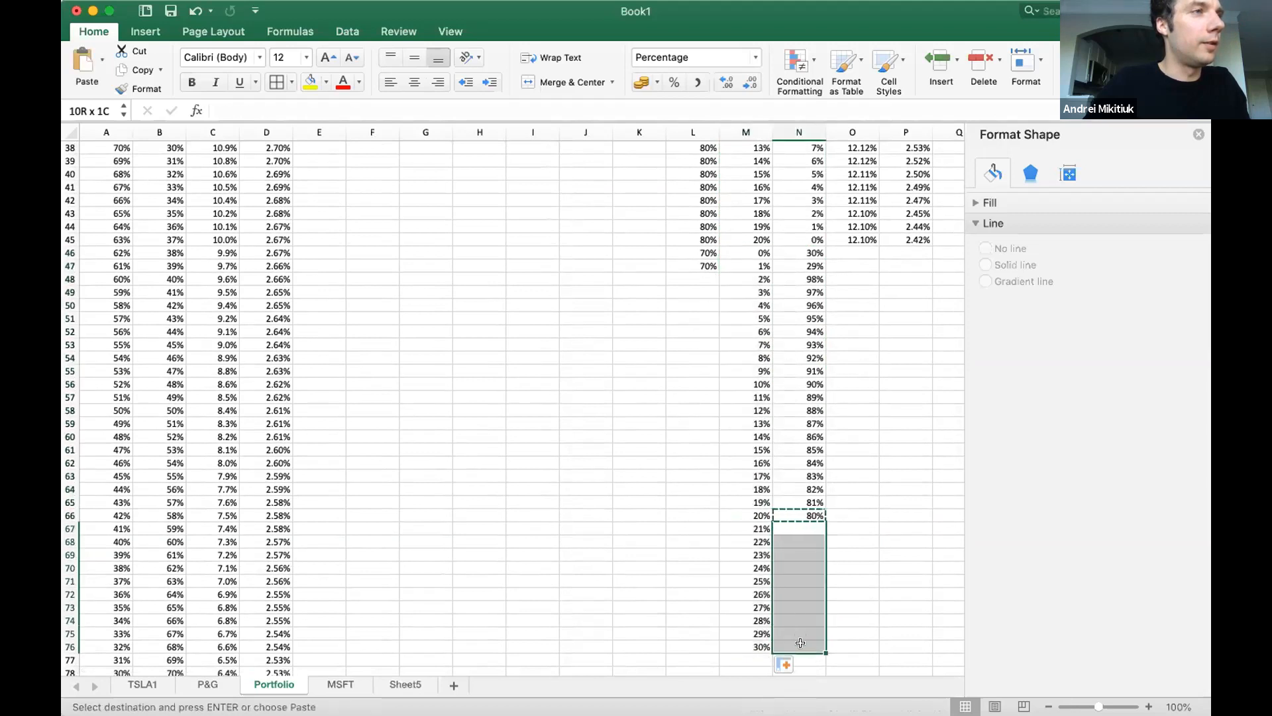
pyautogui.press('cmd+v')
# Copy the 70% TSLA weight from L47 to L48:L76.
pyautogui.click(703, 265)
pyautogui.press('cmd+c')
pyautogui.moveTo(693, 279); pyautogui.dragTo(681, 648)
pyautogui.press('cmd+v')
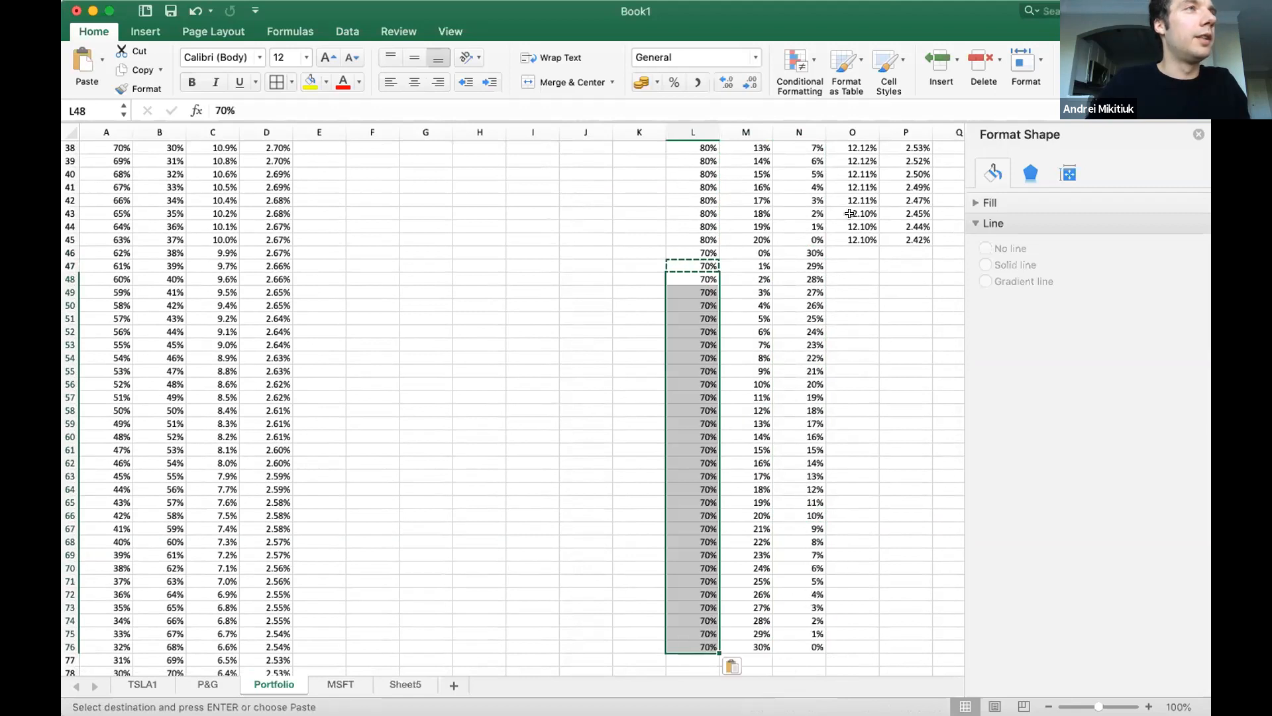
# Copy the risk and return formulas from O45:P45 down to row 76 for the 70% TSLA rows.
pyautogui.moveTo(851, 239)
pyautogui.mouseDown()
pyautogui.moveTo(907, 240)
pyautogui.moveTo(862, 260)
pyautogui.moveTo(876, 646)
pyautogui.moveTo(776, 179)
pyautogui.moveTo(800, 62)
pyautogui.moveTo(828, 120)
pyautogui.moveTo(840, 220)
pyautogui.mouseUp()
pyautogui.press('cmd+c')
pyautogui.press('cmd+v')
# Insert a scatter chart of the risk and return data in O14:P76 and position it below the Return chart.
pyautogui.click(174, 36)
pyautogui.click(147, 34)
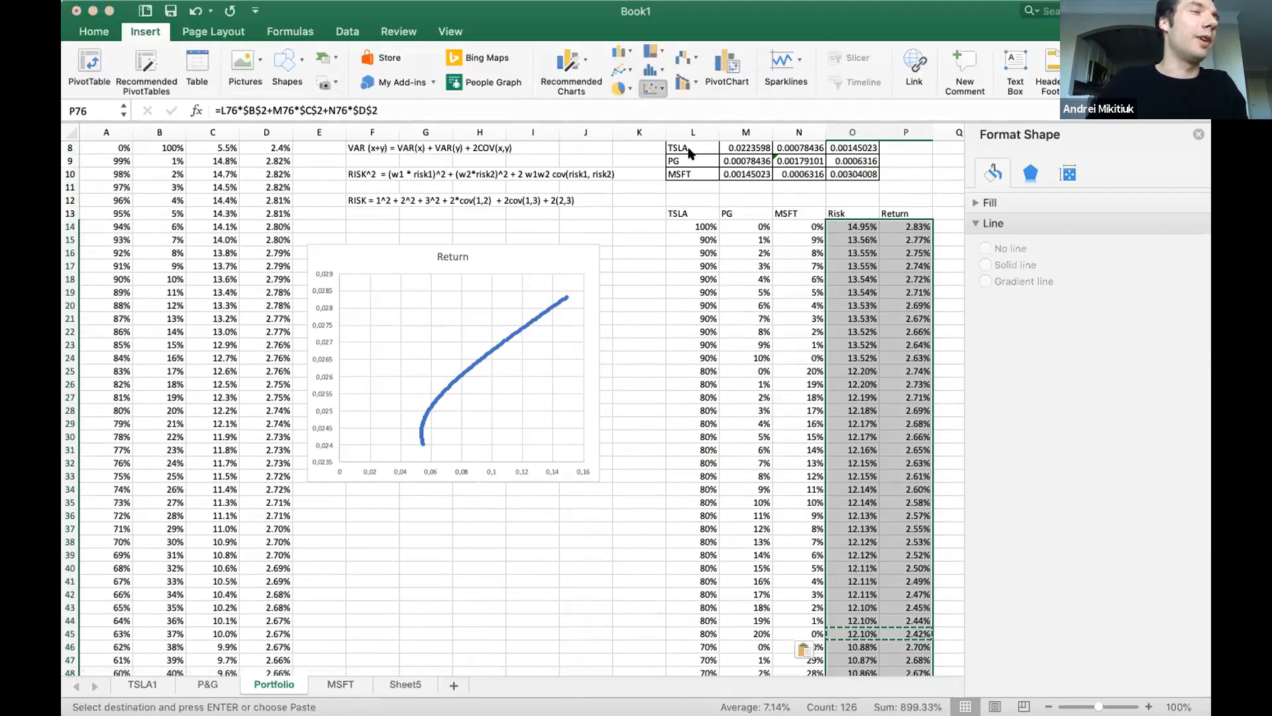
pyautogui.moveTo(617, 316); pyautogui.dragTo(610, 495)
pyautogui.scroll(-5, 716, 442)
pyautogui.scroll(-5, 715, 442)
pyautogui.click(531, 312)
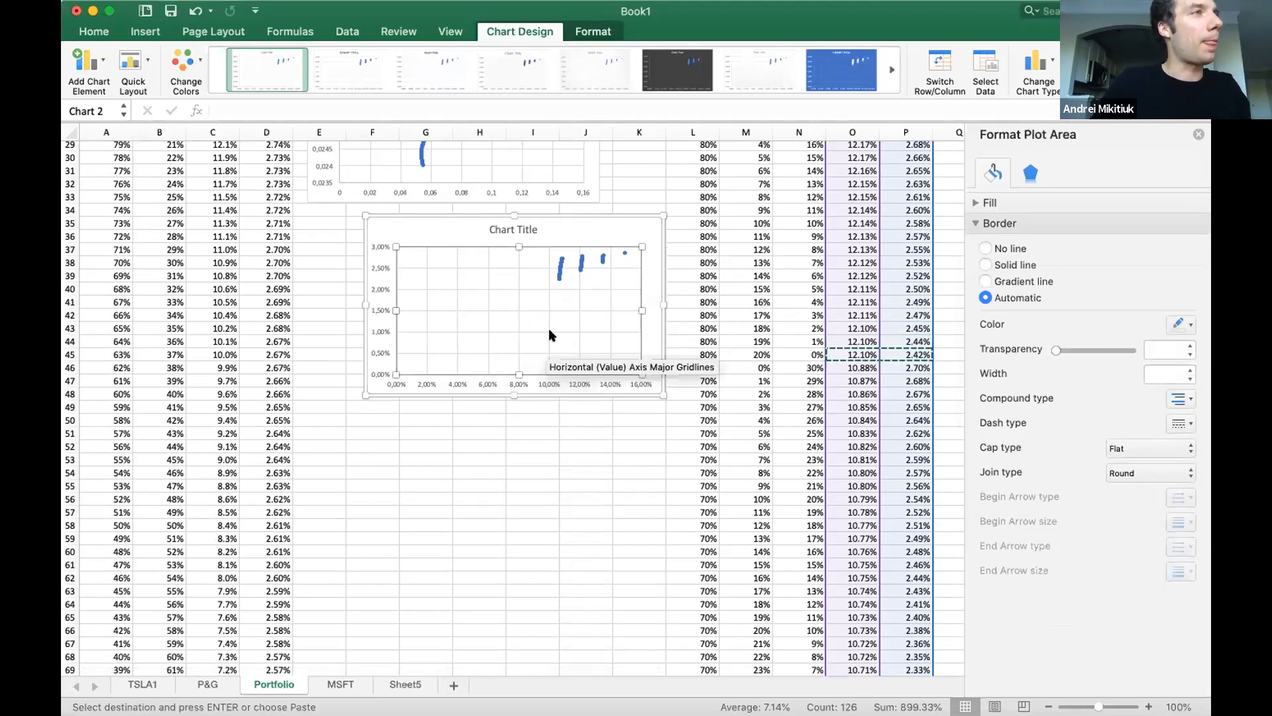
pyautogui.click(552, 394)
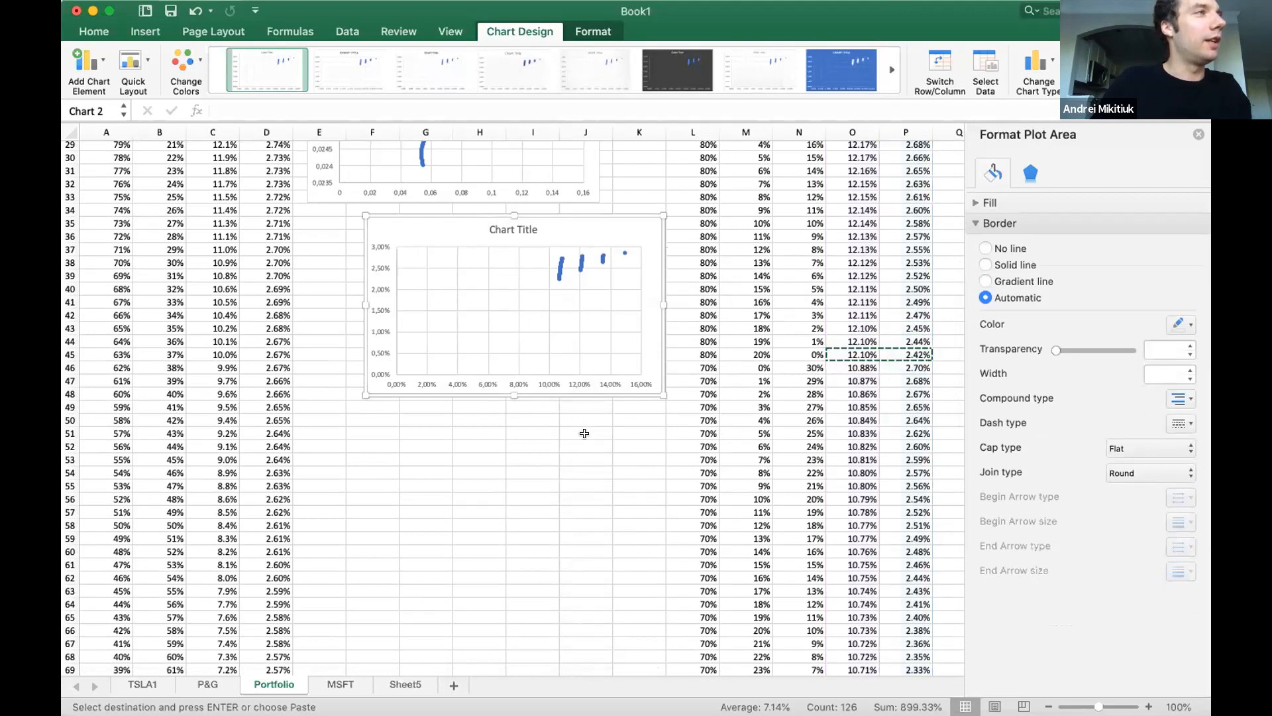
pyautogui.click(745, 400)
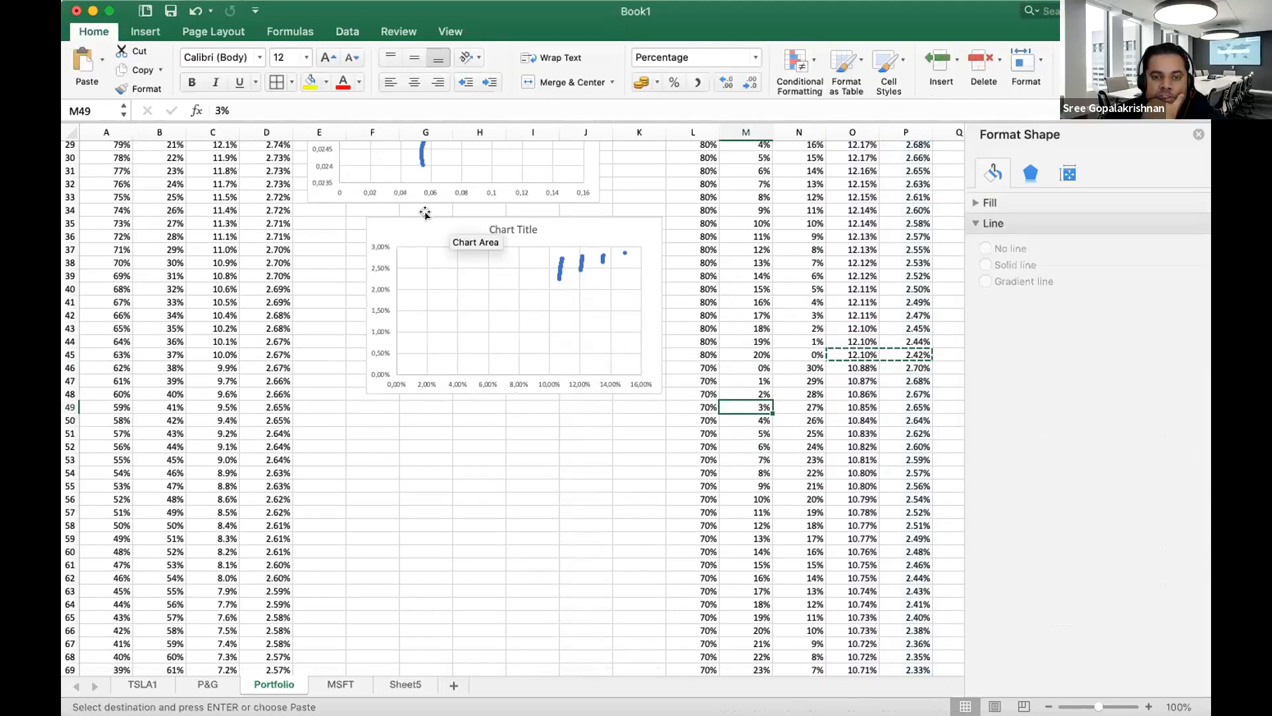
pyautogui.moveTo(426, 212); pyautogui.dragTo(426, 239)
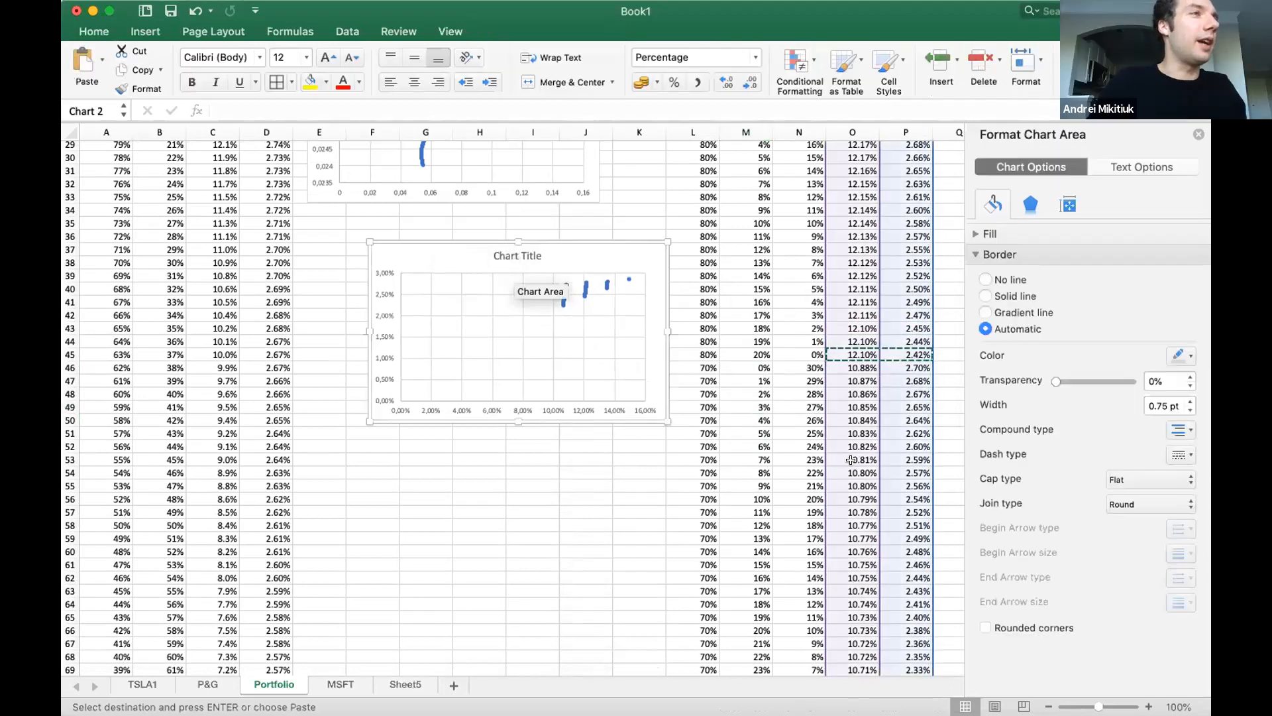
# Examine the three-asset scatter chart against the weight table and the two-asset Return chart.
pyautogui.scroll(-2, 850, 461)
pyautogui.scroll(-6, 849, 461)
pyautogui.scroll(3, 850, 461)
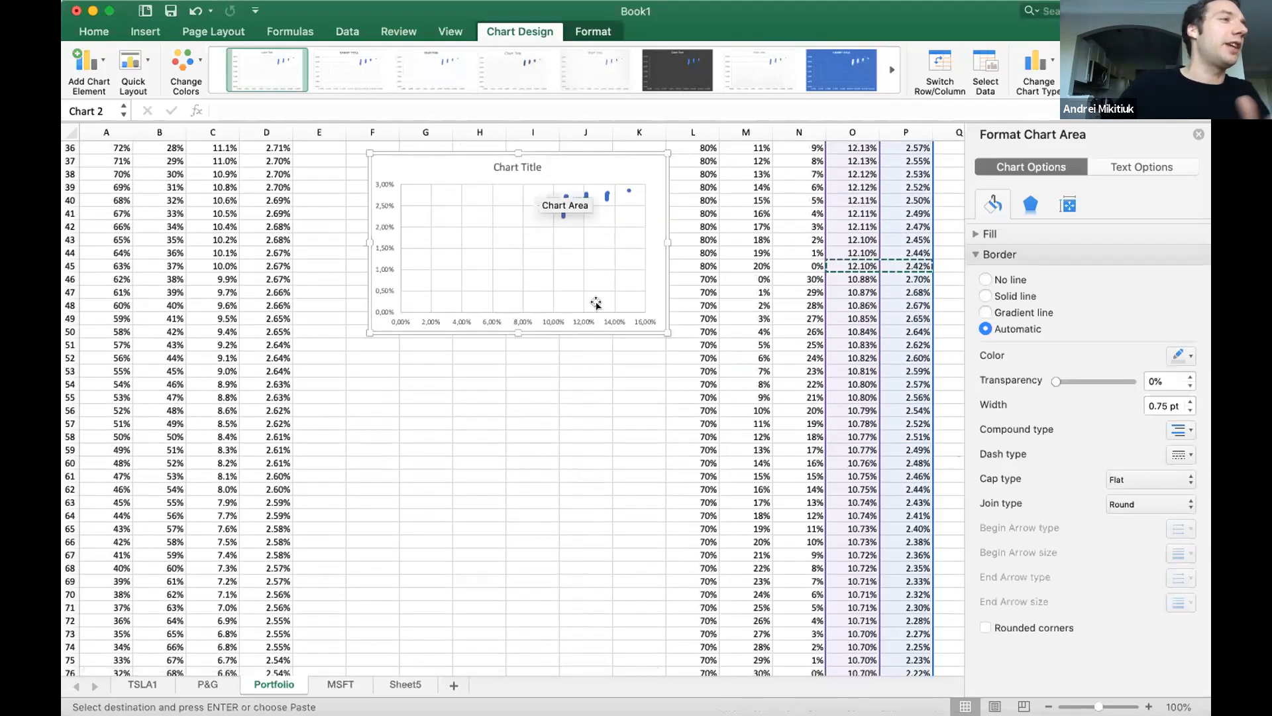
pyautogui.scroll(-1, 743, 496)
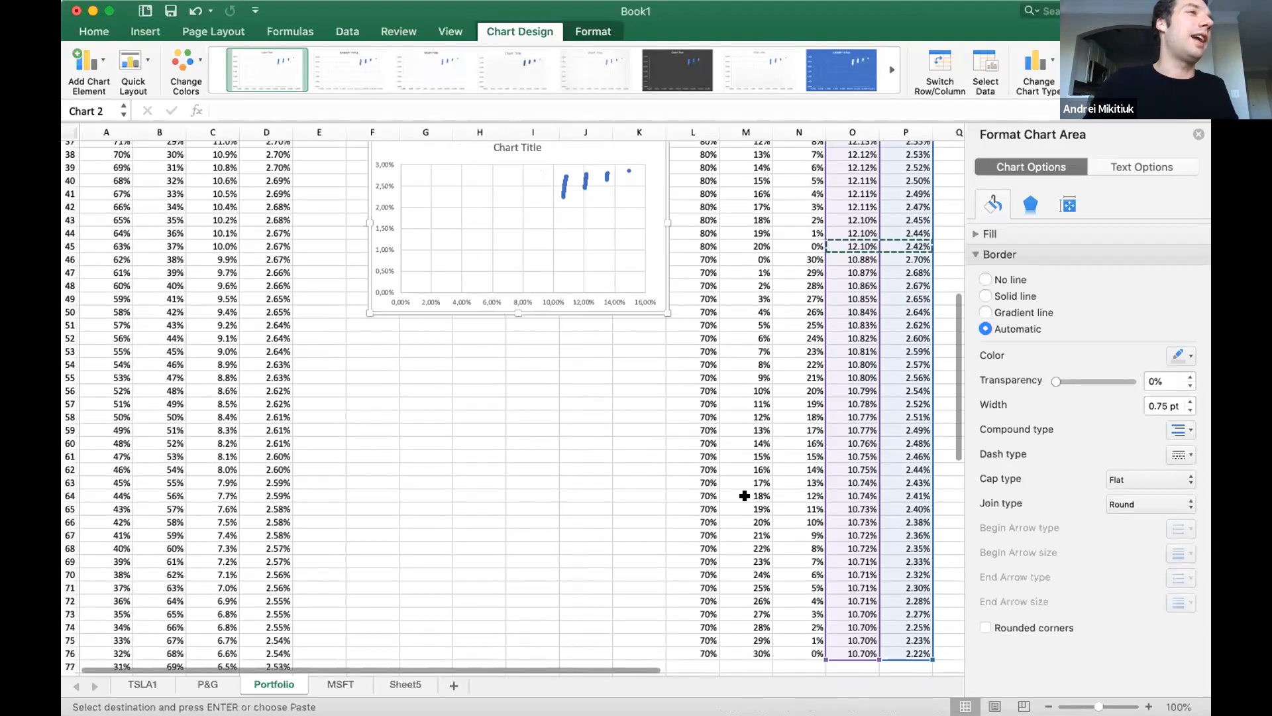
pyautogui.scroll(-6, 786, 509)
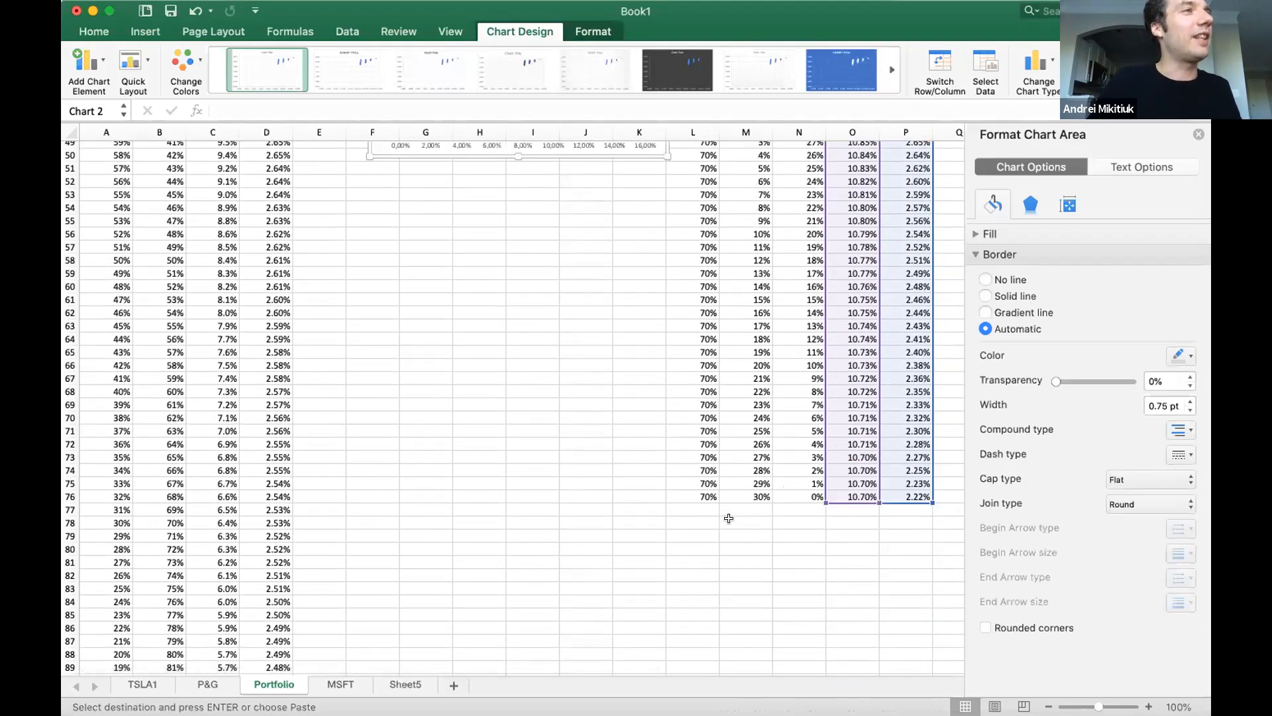
pyautogui.scroll(9, 732, 515)
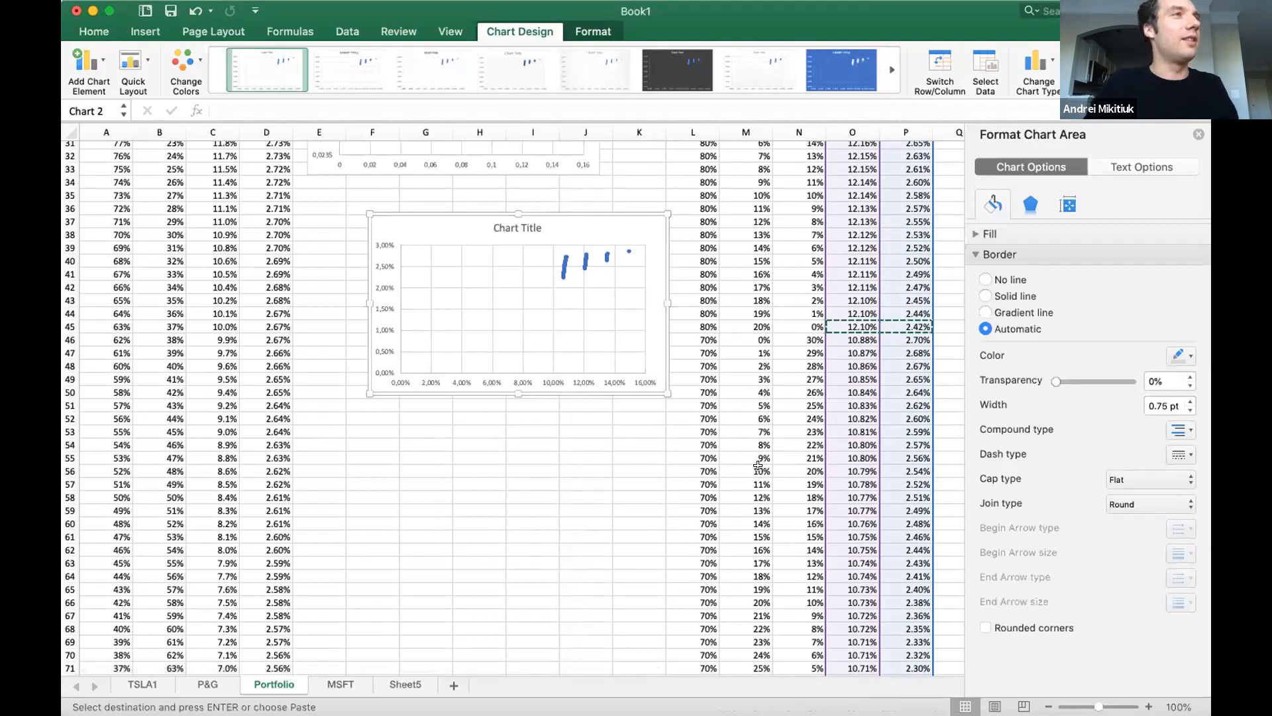
pyautogui.scroll(15, 760, 461)
pyautogui.scroll(-6, 758, 464)
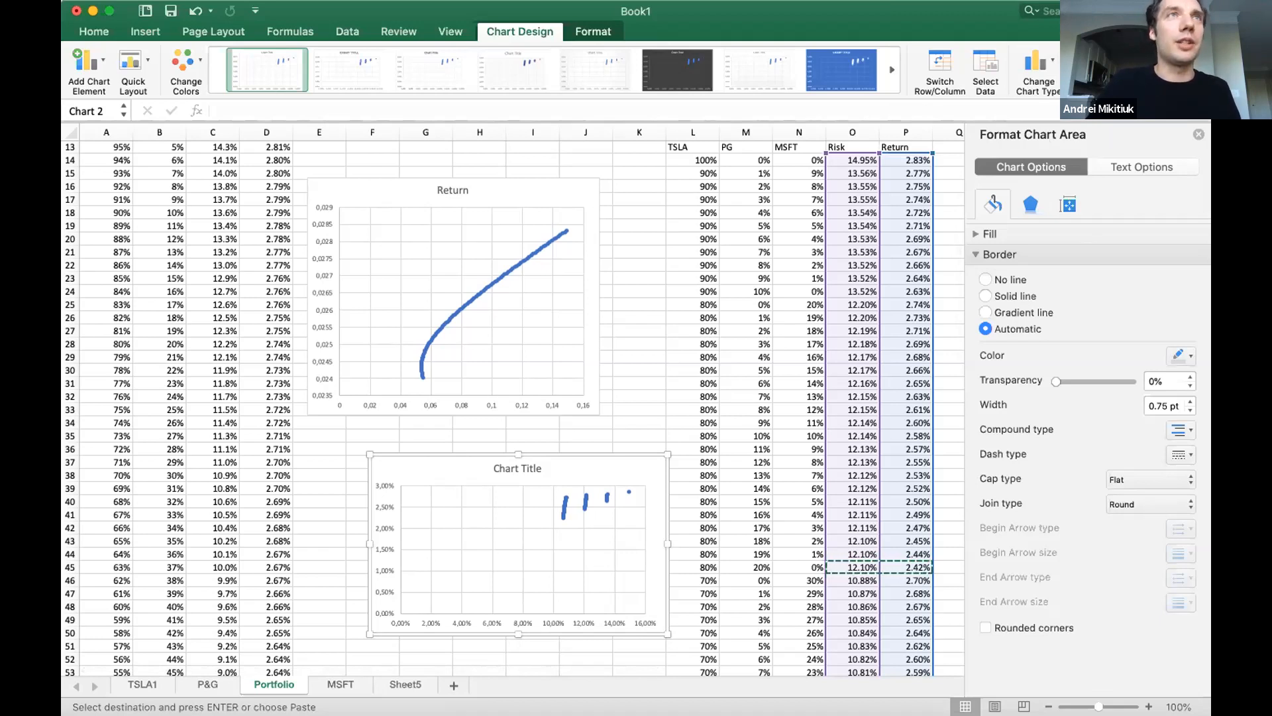
pyautogui.scroll(3, 583, 265)
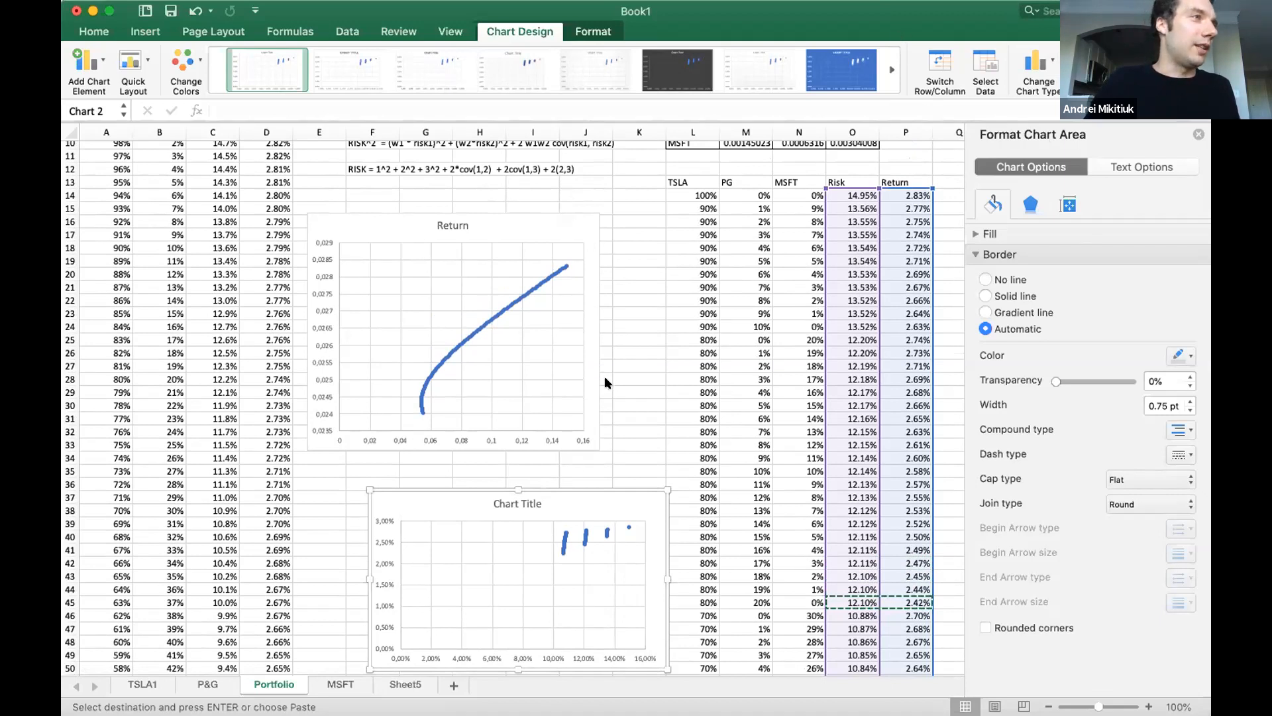
# Switch to PyCharm, open export.py and add blank lines below the 6stocks.csv portfolio definition.
pyautogui.press('super+Tab')
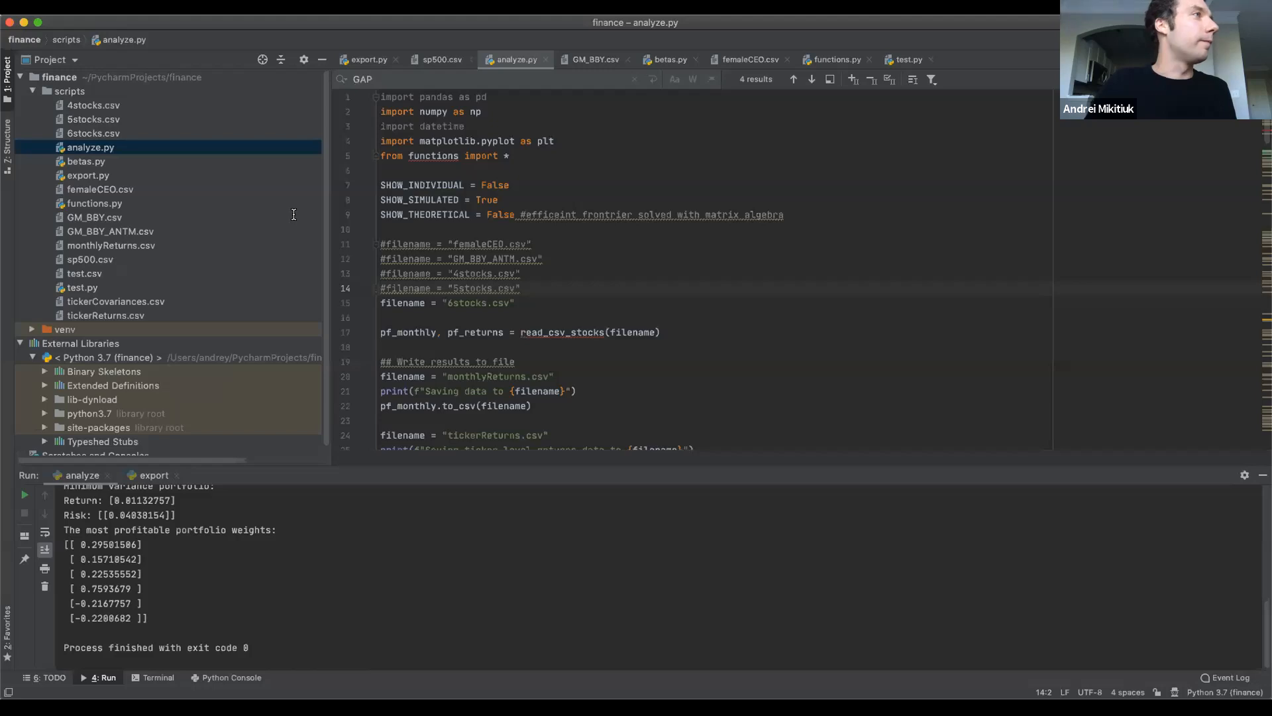
pyautogui.click(633, 244)
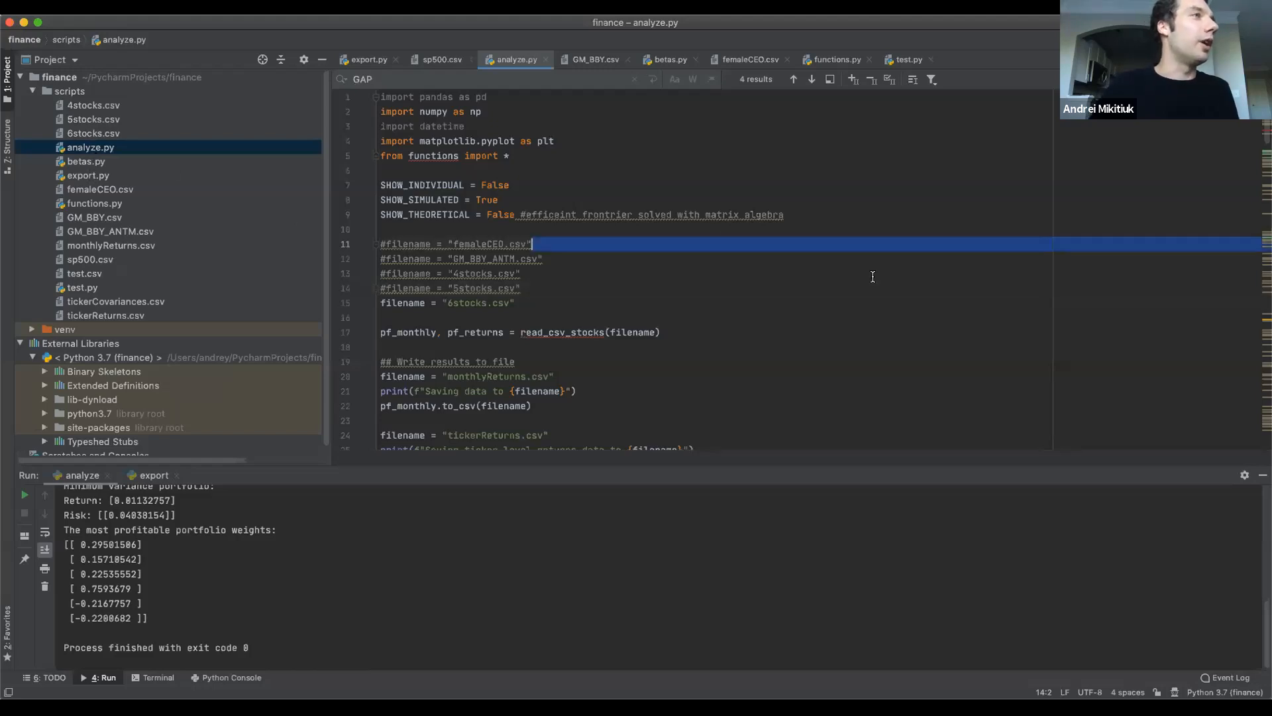
pyautogui.doubleClick(85, 175)
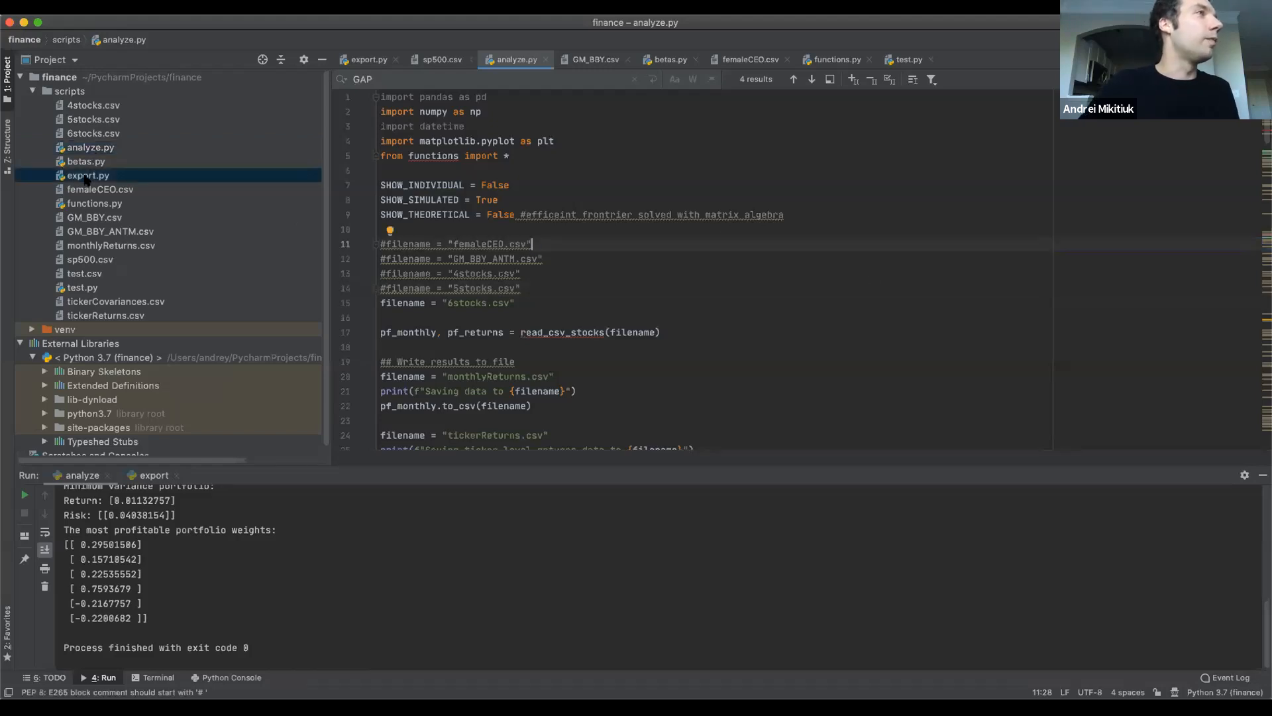
pyautogui.click(720, 367)
pyautogui.press('Return')
pyautogui.press('Return')
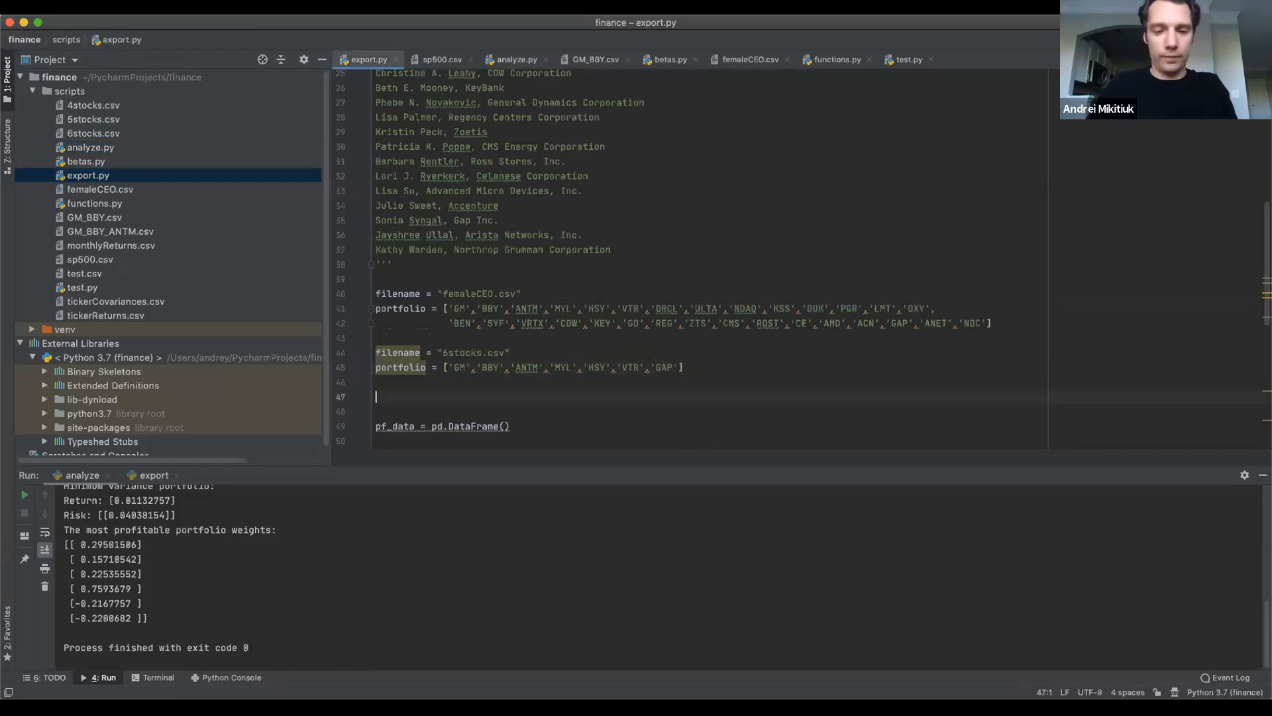
# Write the assignment ed = "TSLA_MSFT_PG" on line 47 of export.py.
pyautogui.write('ed = "')
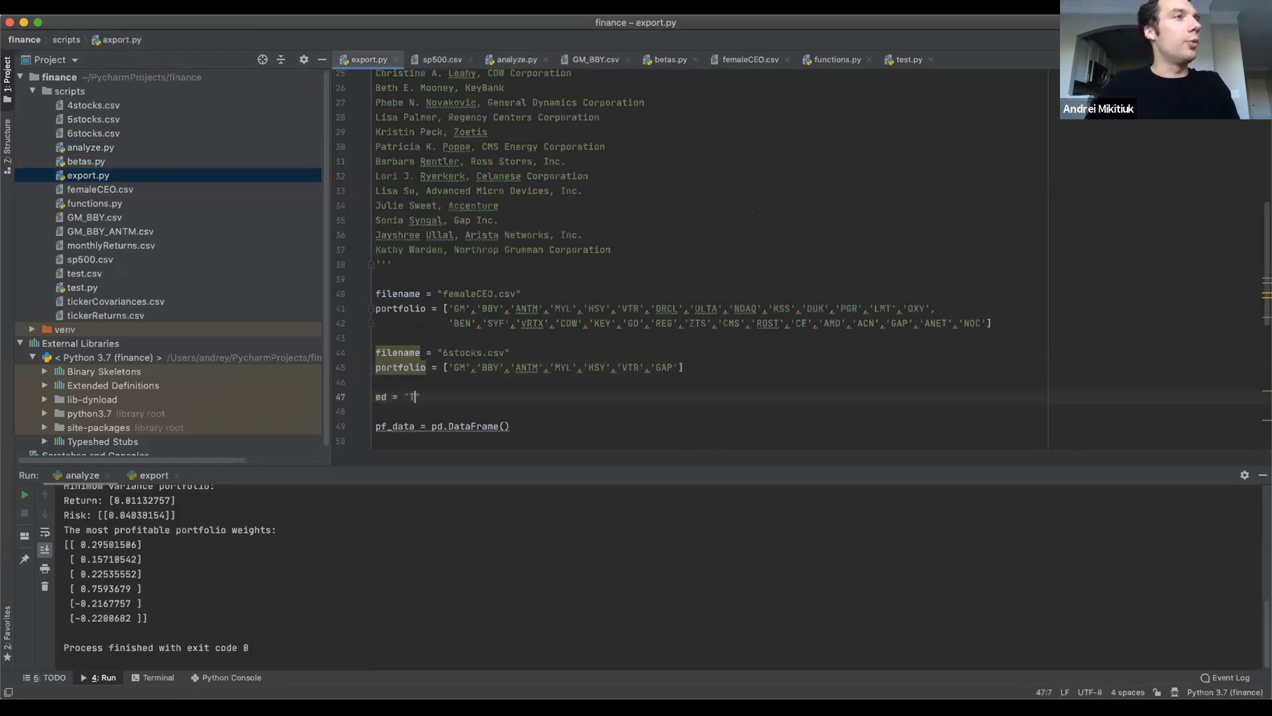
pyautogui.write('TSLA MSF')
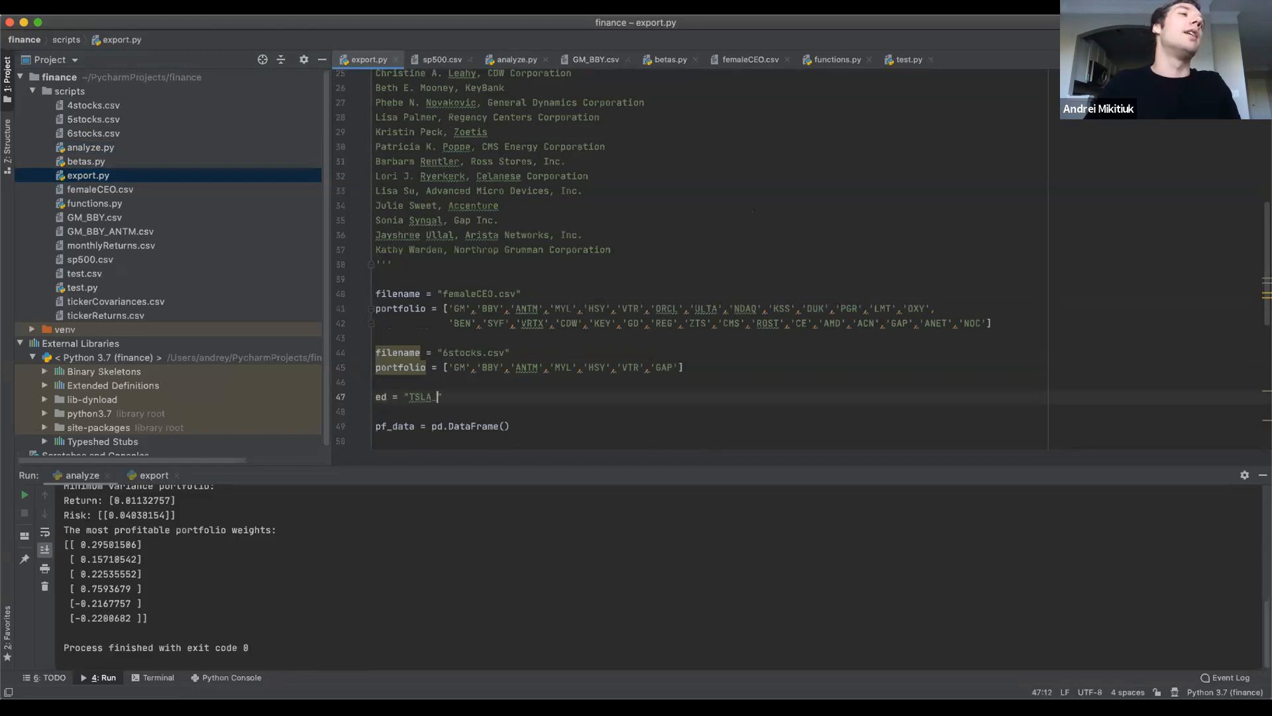
pyautogui.write('T')
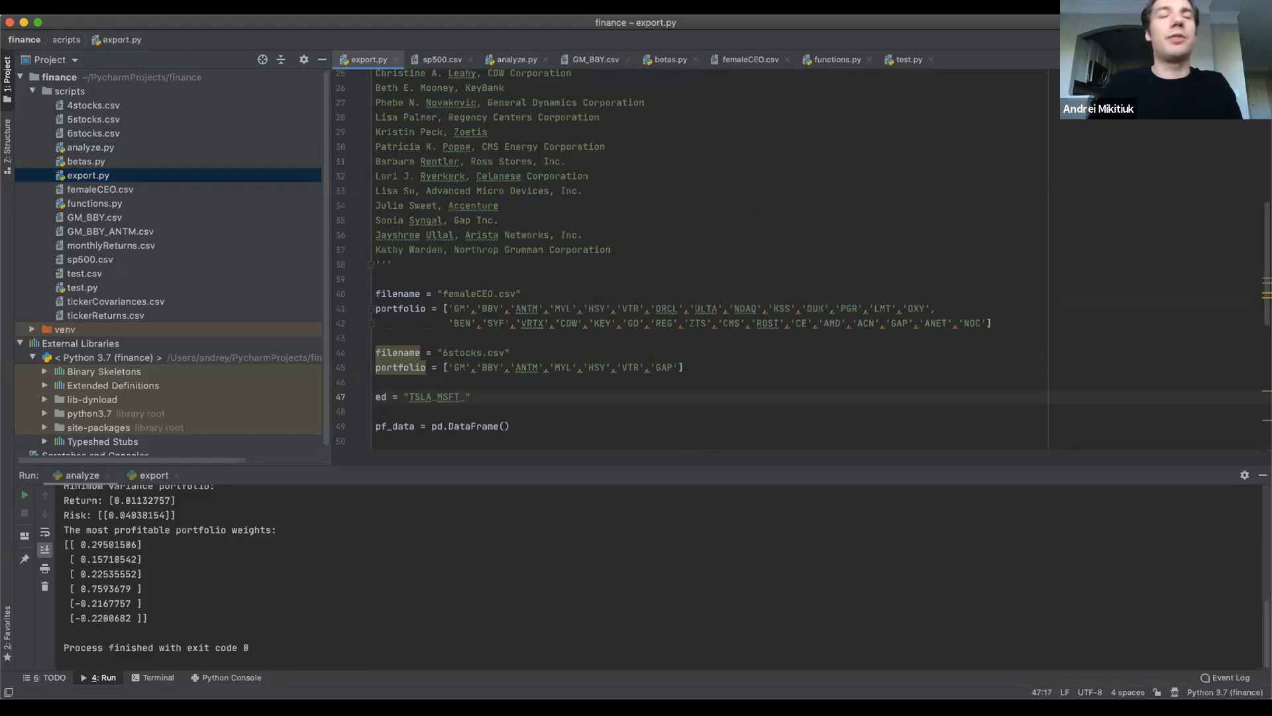
pyautogui.write('PG')
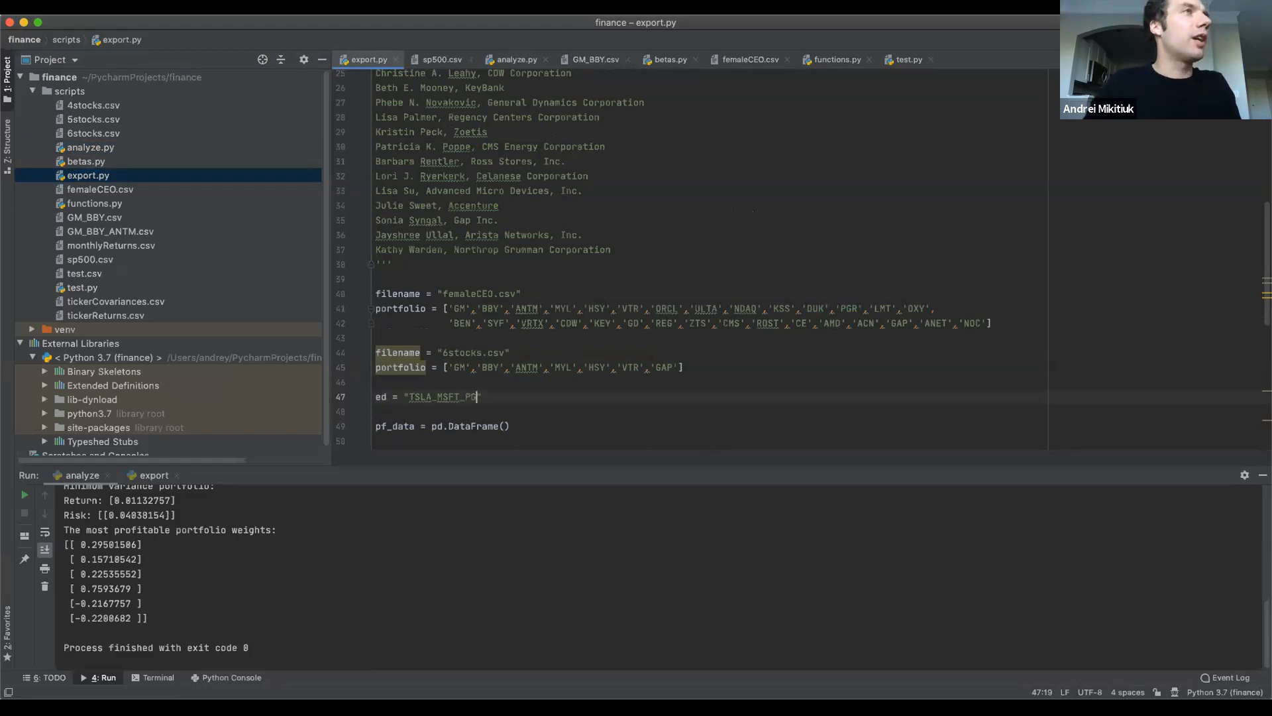
pyautogui.press('super+Tab')
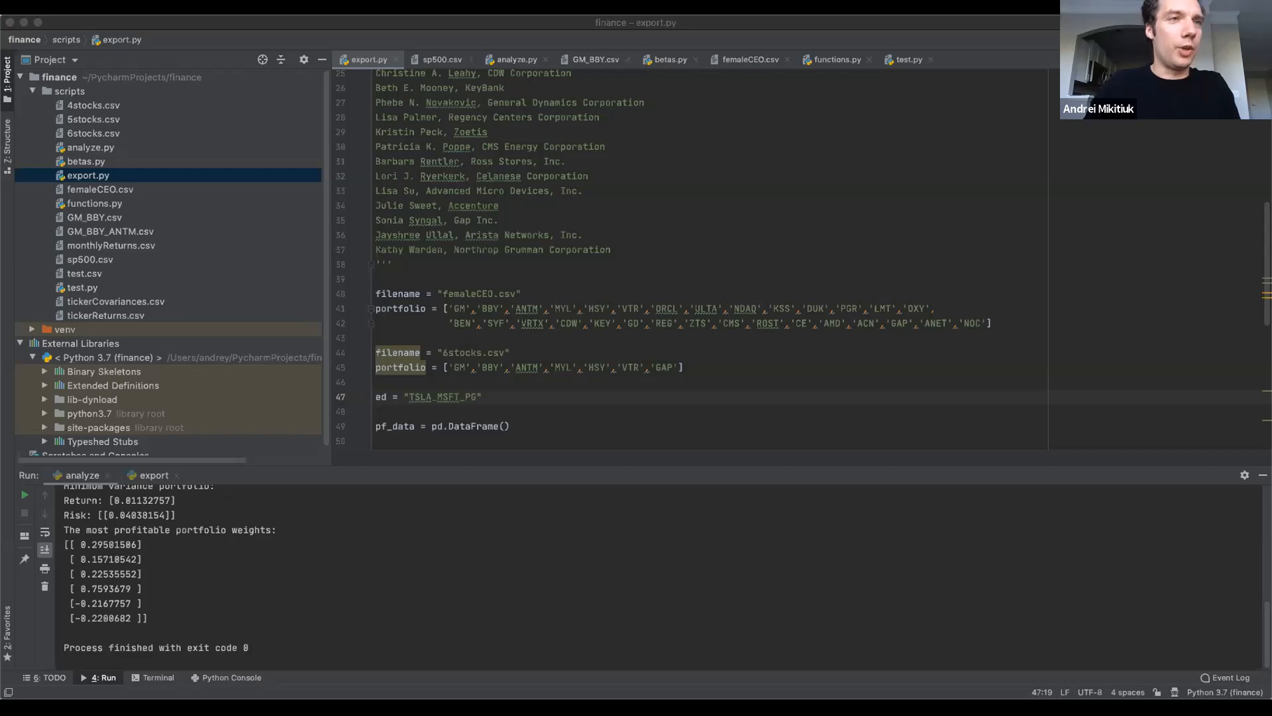
# Duplicate the 6stocks portfolio list onto a new line below the TSLA_MSFT_PG assignment.
pyautogui.click(709, 367)
pyautogui.moveTo(708, 367); pyautogui.dragTo(349, 367)
pyautogui.press('super+c')
pyautogui.click(496, 397)
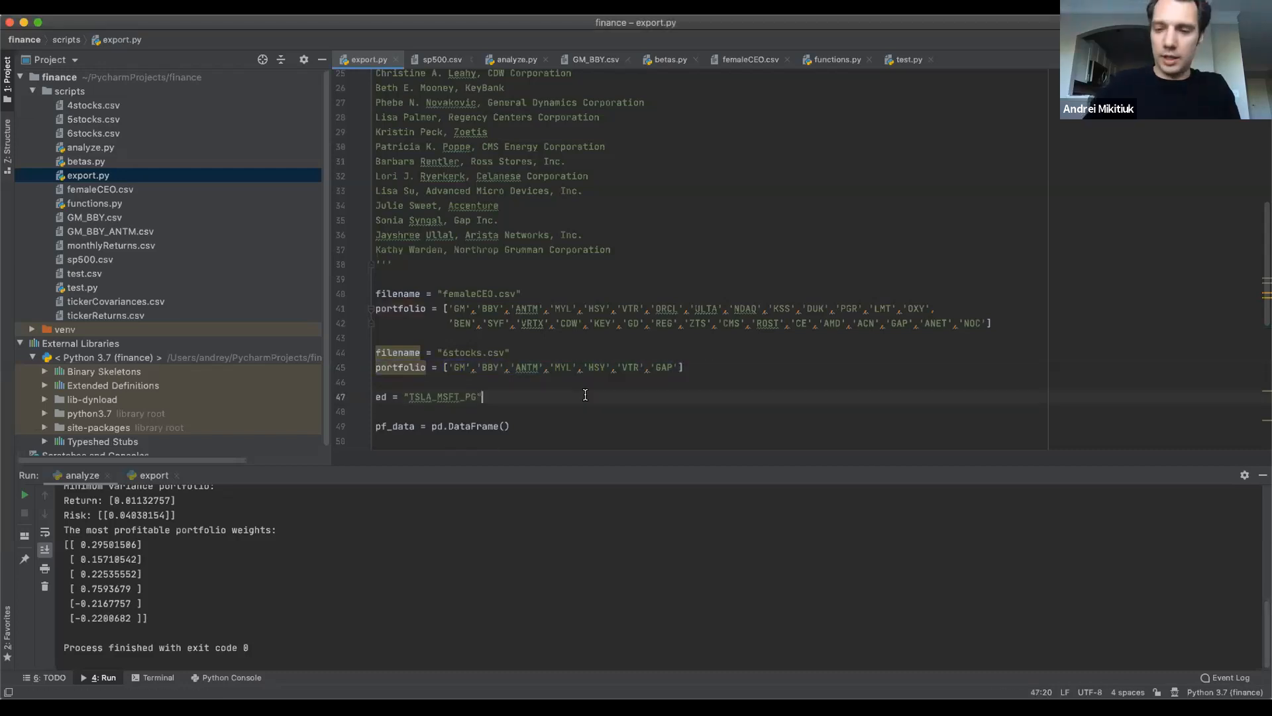
pyautogui.press('Return')
pyautogui.press('super+v')
# Replace the duplicated portfolio list's tickers on line 48 with 'TSLA', 'MSFT' and 'PG', removing the remaining entries.
pyautogui.doubleClick(457, 411)
pyautogui.write('TSLA')
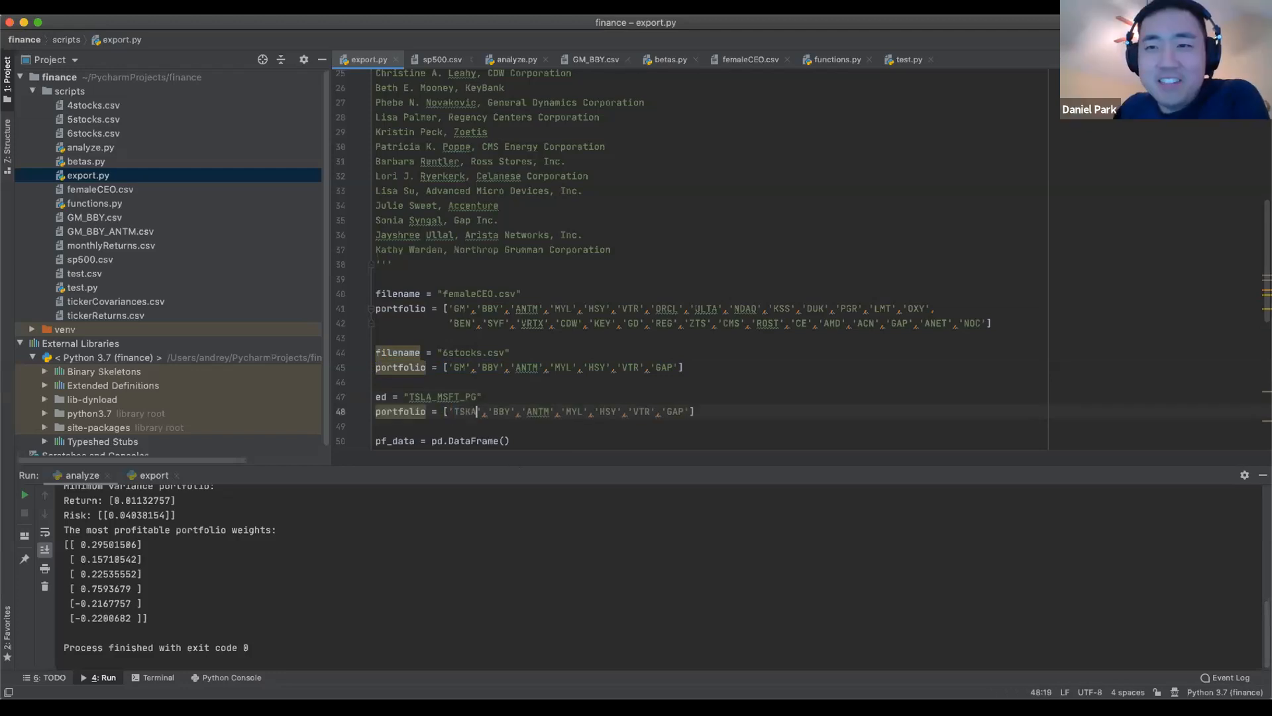
pyautogui.doubleClick(498, 412)
pyautogui.write('MSFT')
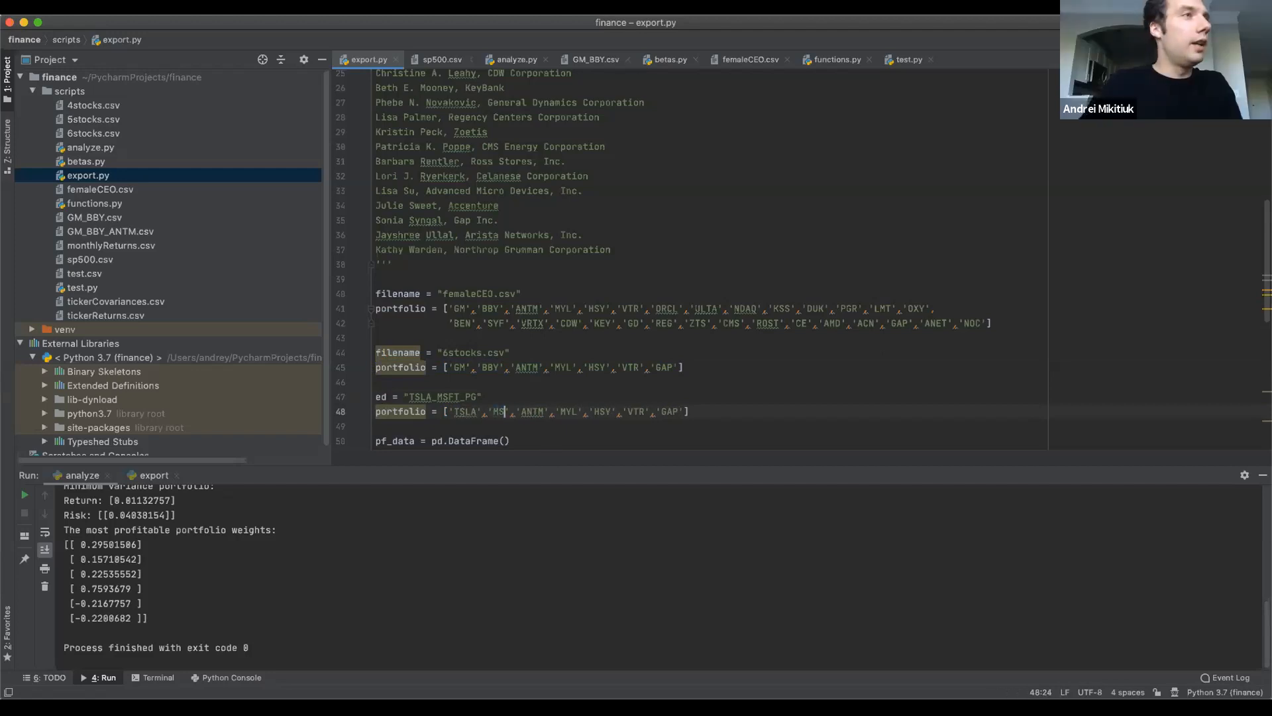
pyautogui.doubleClick(543, 411)
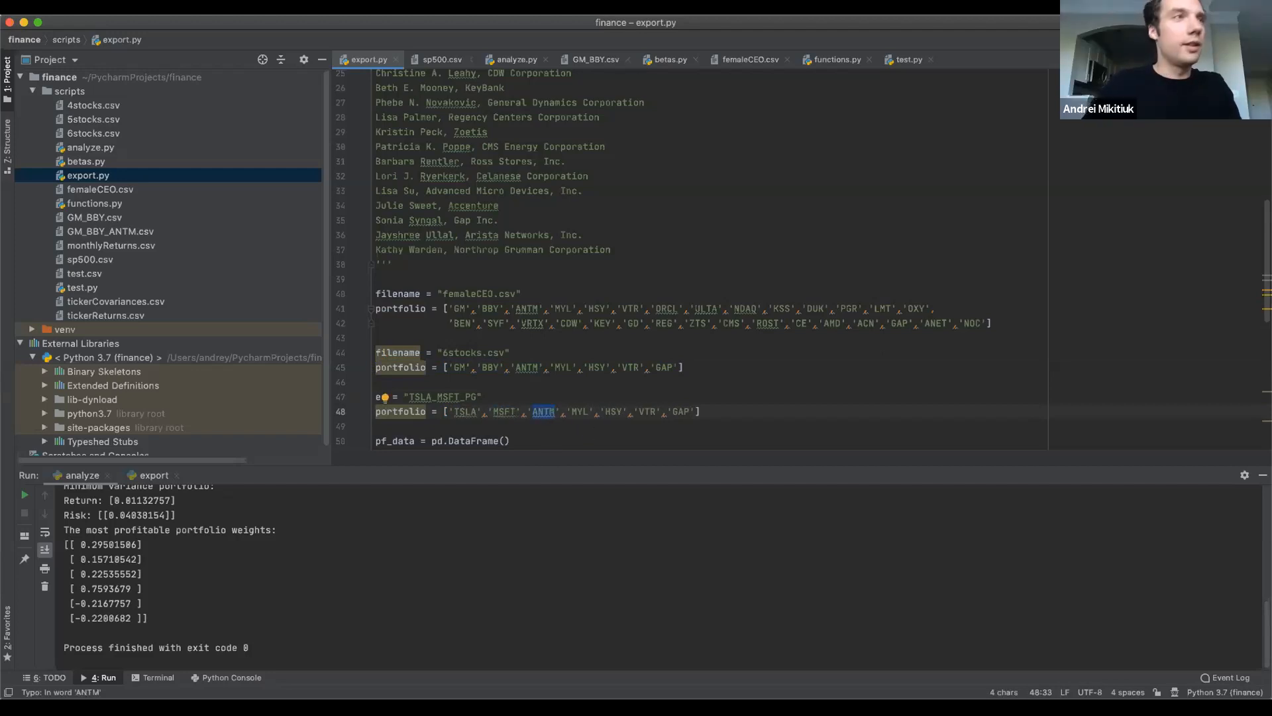
pyautogui.write("PG'")
pyautogui.hotkey('shift', 'Right')
pyautogui.hotkey('shift', 'Right')
pyautogui.hotkey('shift', 'Right')
pyautogui.hotkey('shift', 'Right')
pyautogui.hotkey('shift', 'Right')
pyautogui.hotkey('shift', 'Right')
pyautogui.hotkey('shift', 'Right')
pyautogui.hotkey('shift', 'Right')
pyautogui.hotkey('shift', 'Right')
pyautogui.hotkey('shift', 'Right')
pyautogui.hotkey('shift', 'Right')
pyautogui.hotkey('shift', 'Right')
pyautogui.hotkey('shift', 'Right')
pyautogui.hotkey('shift', 'Right')
pyautogui.hotkey('shift', 'Right')
pyautogui.hotkey('shift', 'Right')
pyautogui.hotkey('shift', 'Right')
pyautogui.hotkey('shift', 'Right')
pyautogui.hotkey('shift', 'Right')
pyautogui.hotkey('shift', 'Right')
pyautogui.hotkey('shift', 'Right')
pyautogui.press('BackSpace')
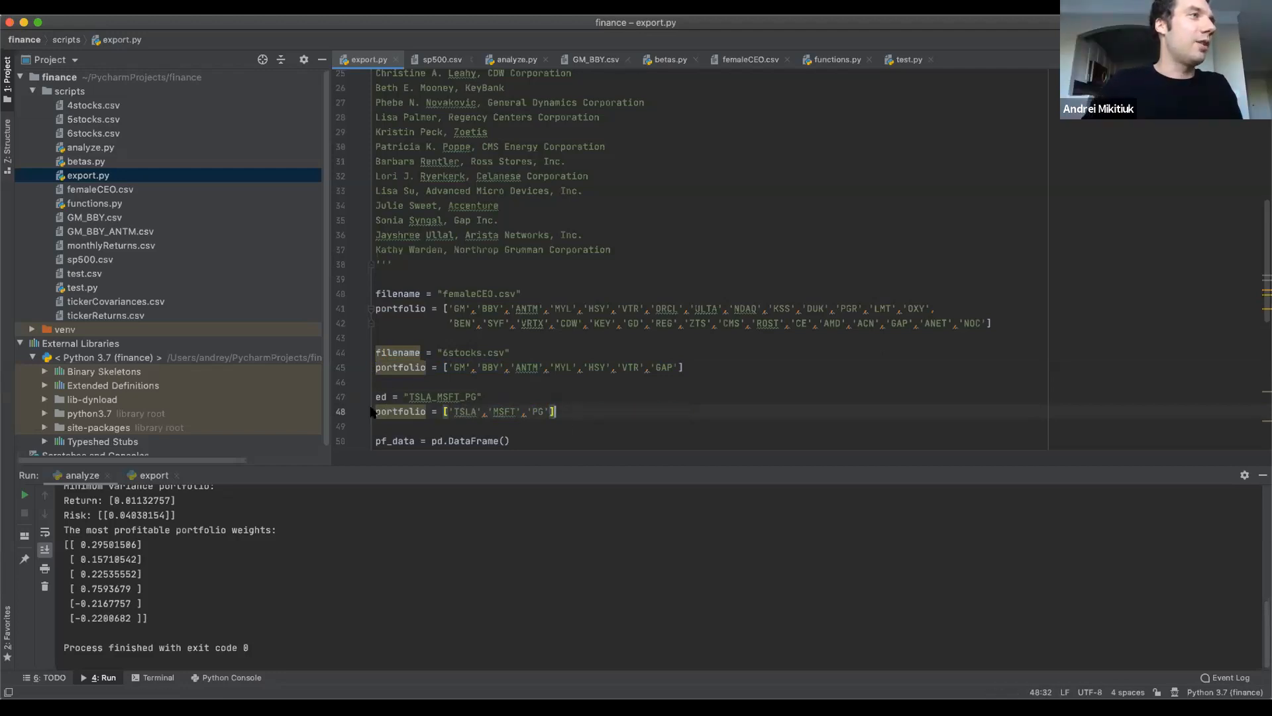
pyautogui.press('Right')
# Append .csv to the TSLA_MSFT_PG string on line 47 and run export.py.
pyautogui.click(477, 396)
pyautogui.write('.csv')
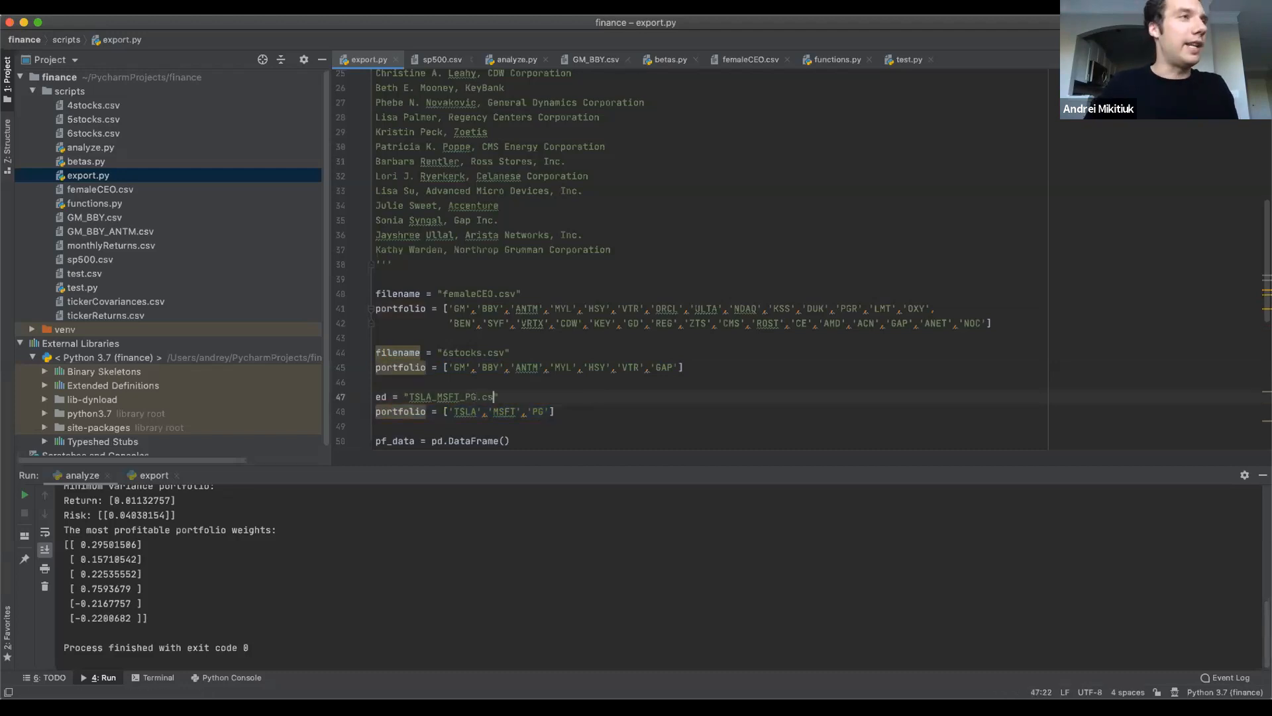
pyautogui.hotkey('ctrl', 'shift', 'r')
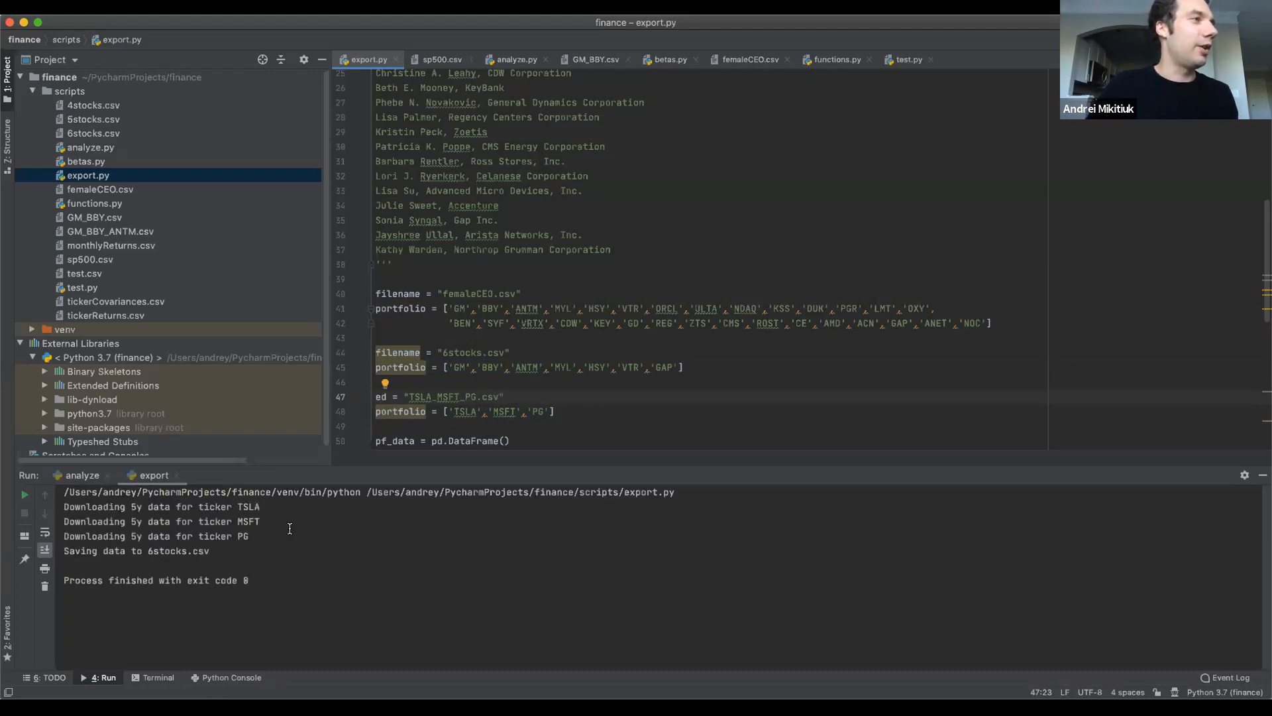
# Check the downloaded tickers and saved file name in the run output, and the yfinance import in export.py.
pyautogui.moveTo(63, 506); pyautogui.dragTo(292, 534)
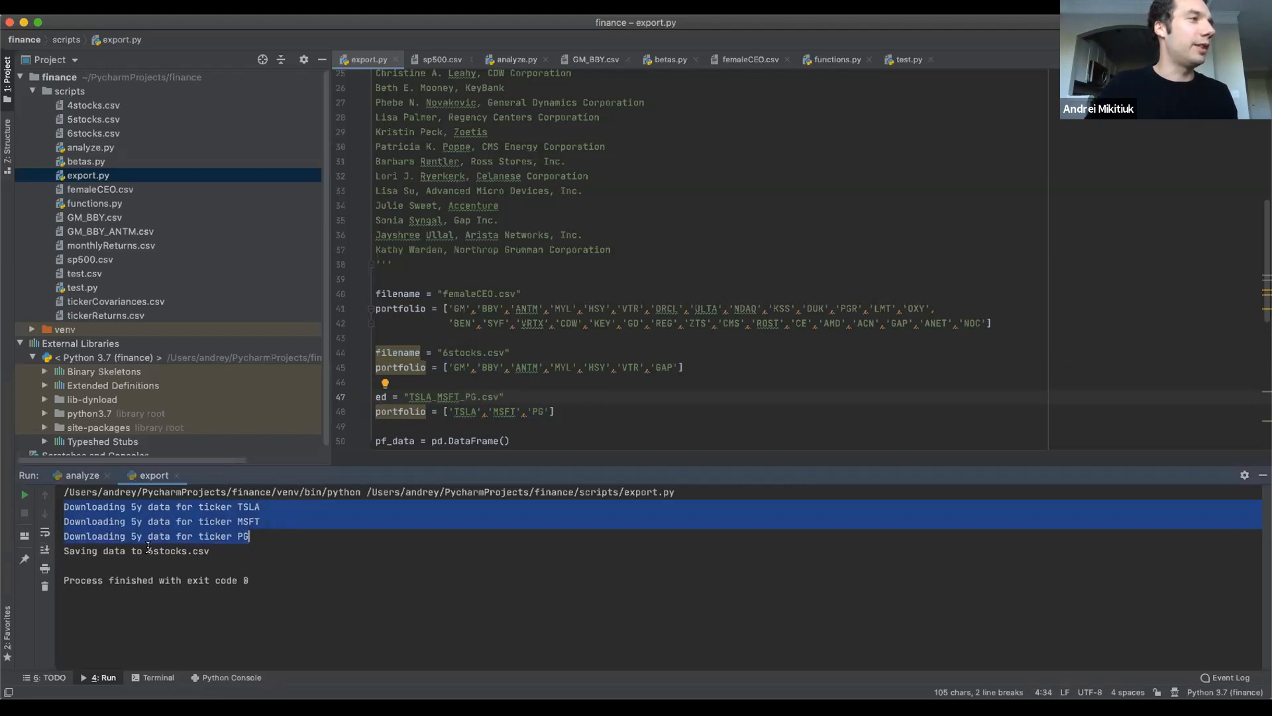
pyautogui.moveTo(148, 550); pyautogui.dragTo(210, 550)
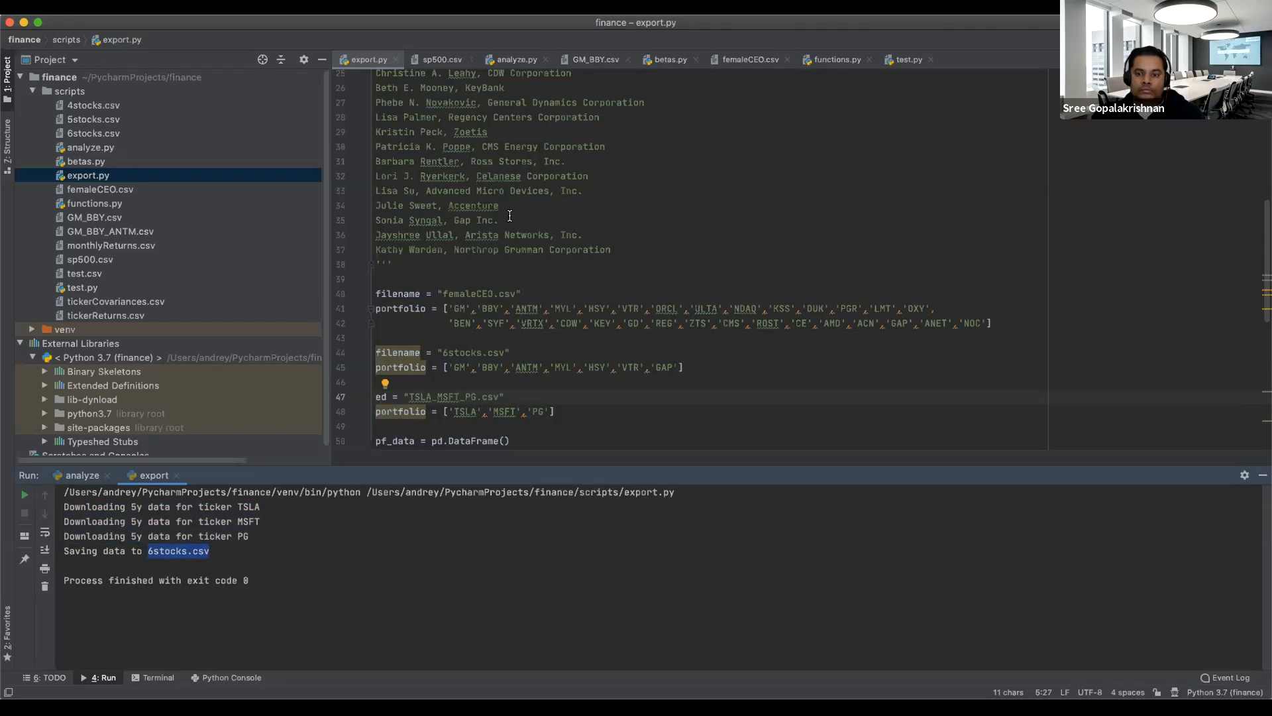
pyautogui.scroll(8, 510, 216)
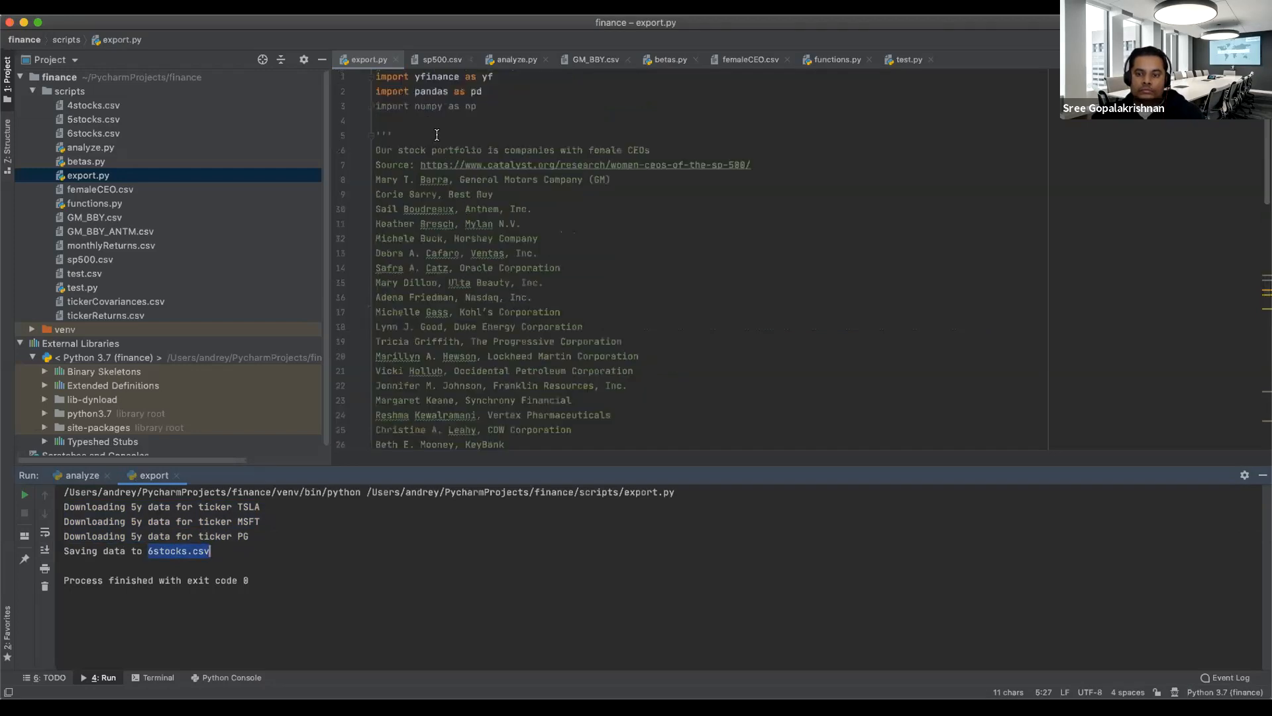
pyautogui.doubleClick(454, 74)
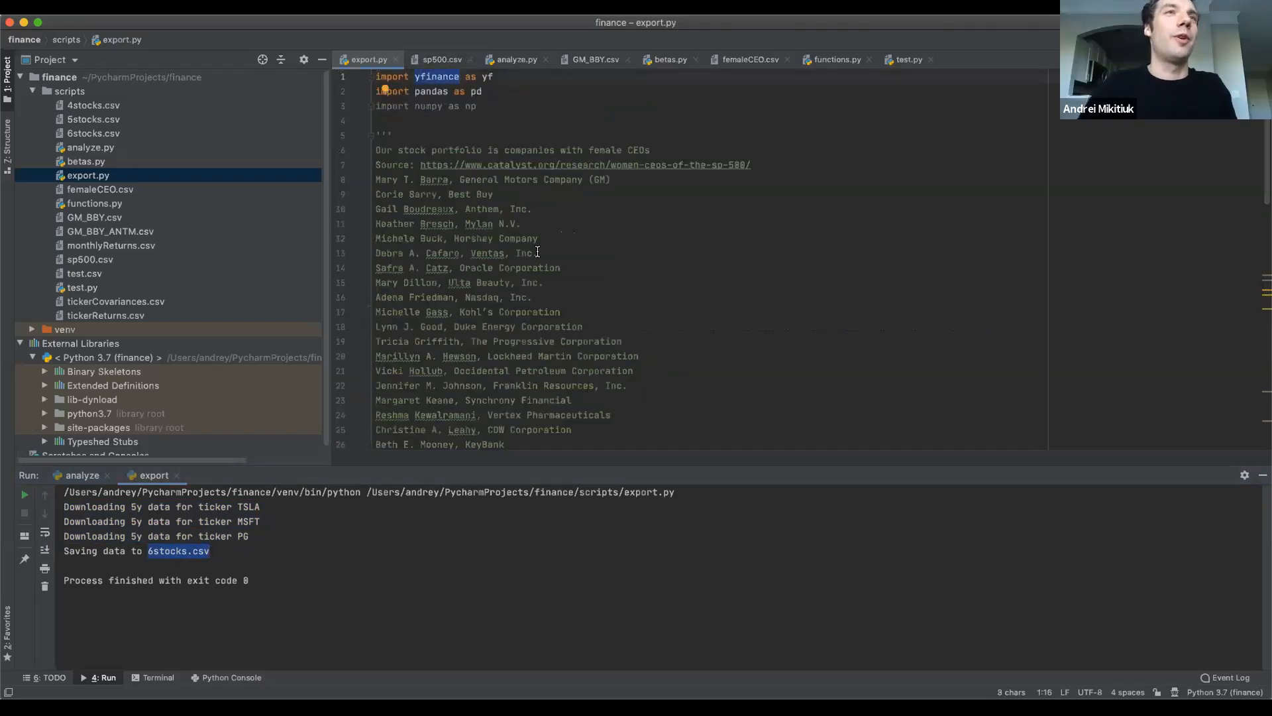
pyautogui.scroll(-2, 630, 373)
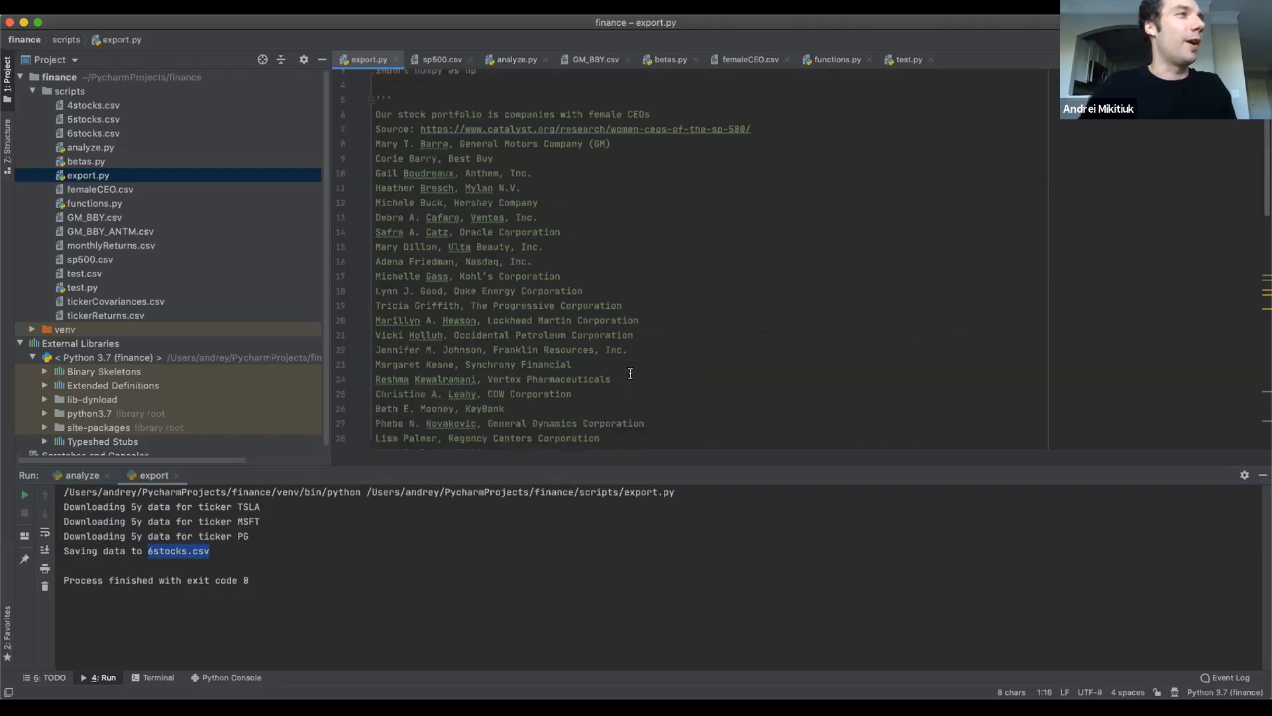
pyautogui.scroll(-7, 630, 374)
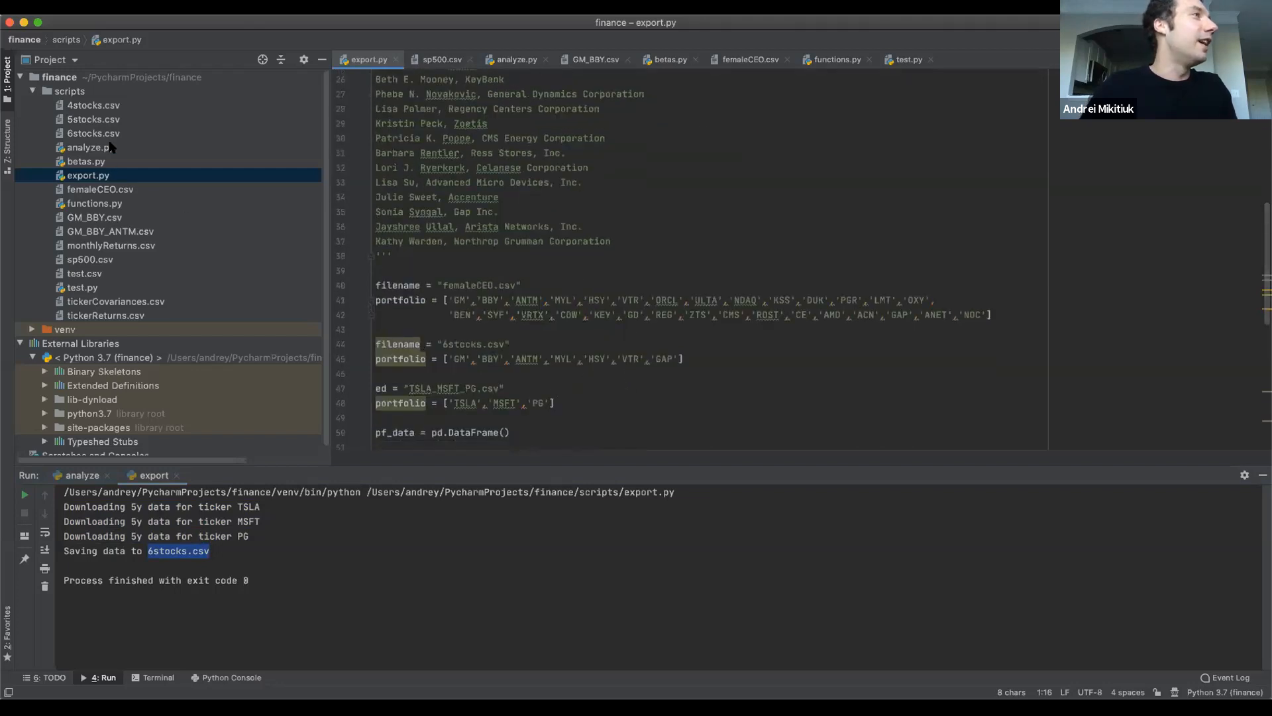
# Open analyze.py and add the line filename = "6stocks.csv" below the existing 6stocks.csv assignment.
pyautogui.doubleClick(130, 150)
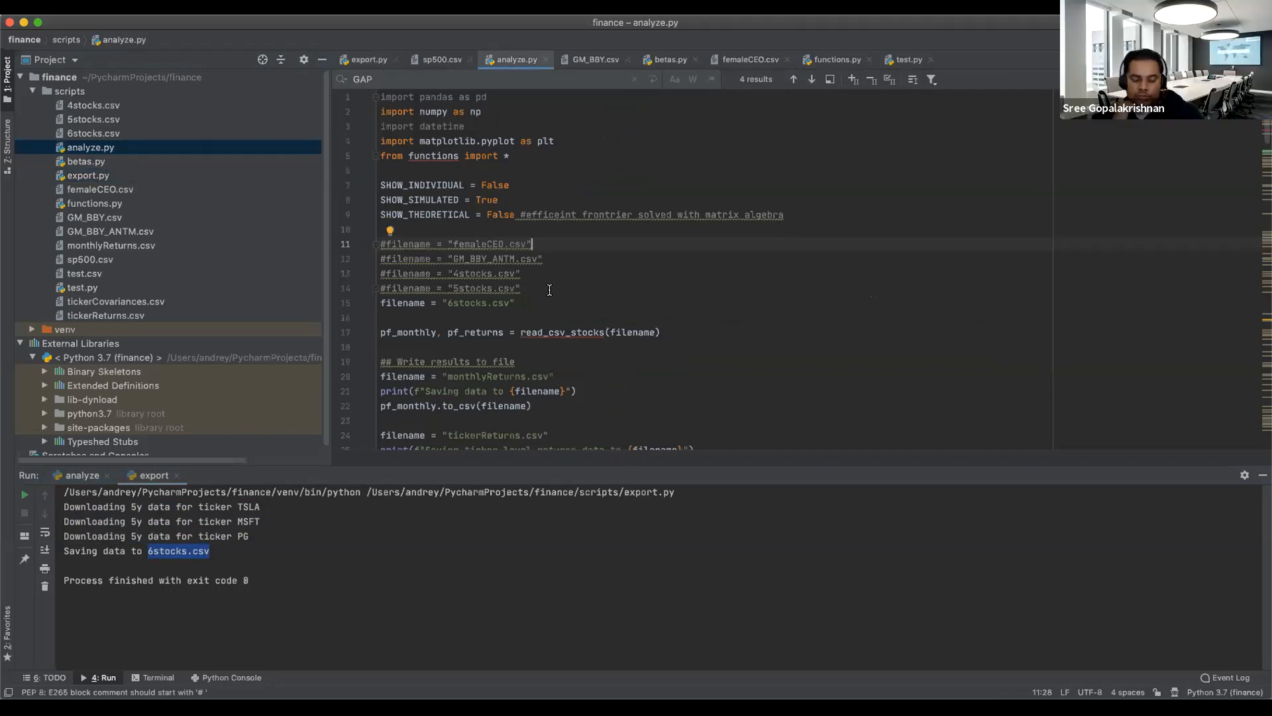
pyautogui.scroll(-1, 562, 326)
pyautogui.click(554, 288)
pyautogui.moveTo(627, 309)
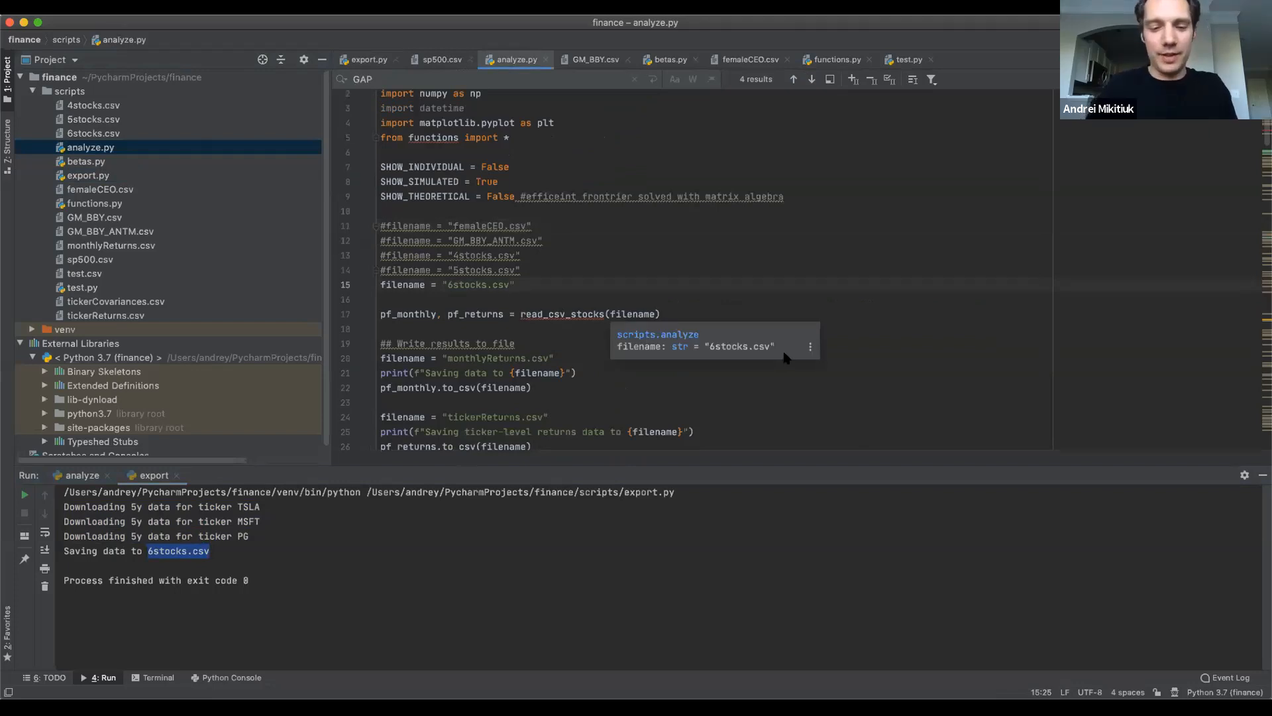
pyautogui.press('Return')
pyautogui.write('f')
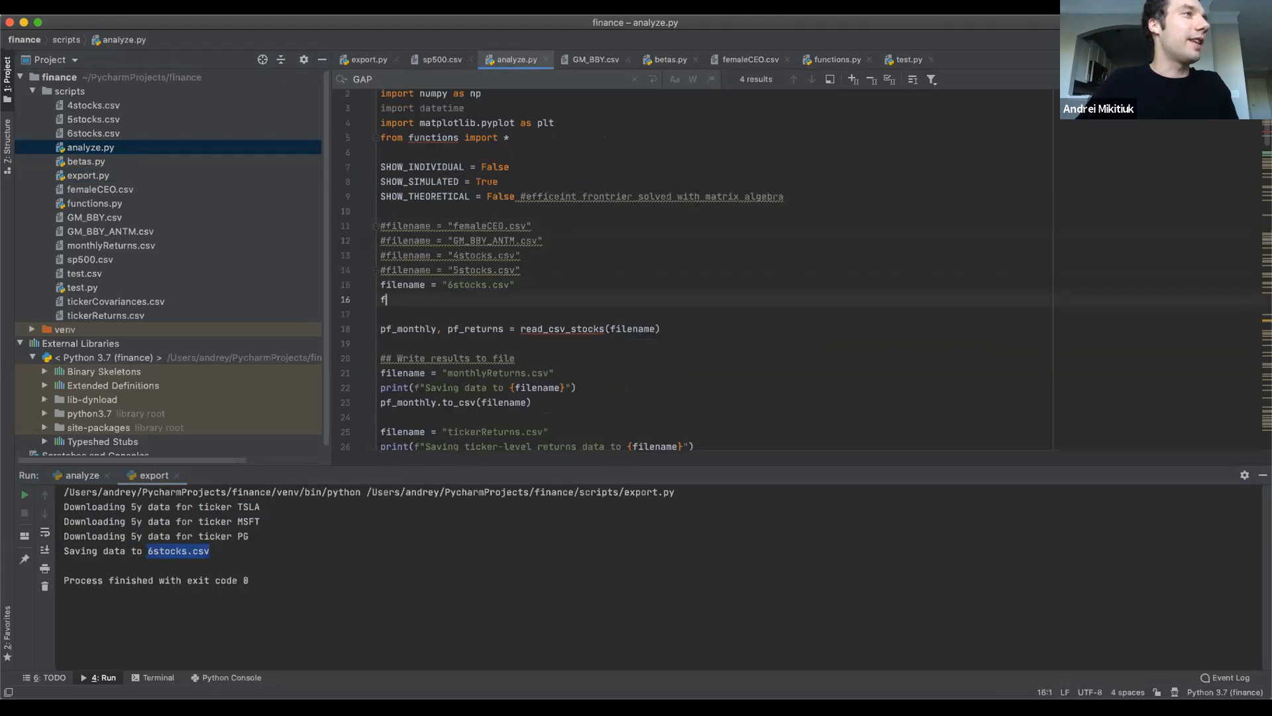
pyautogui.write('ilename = ')
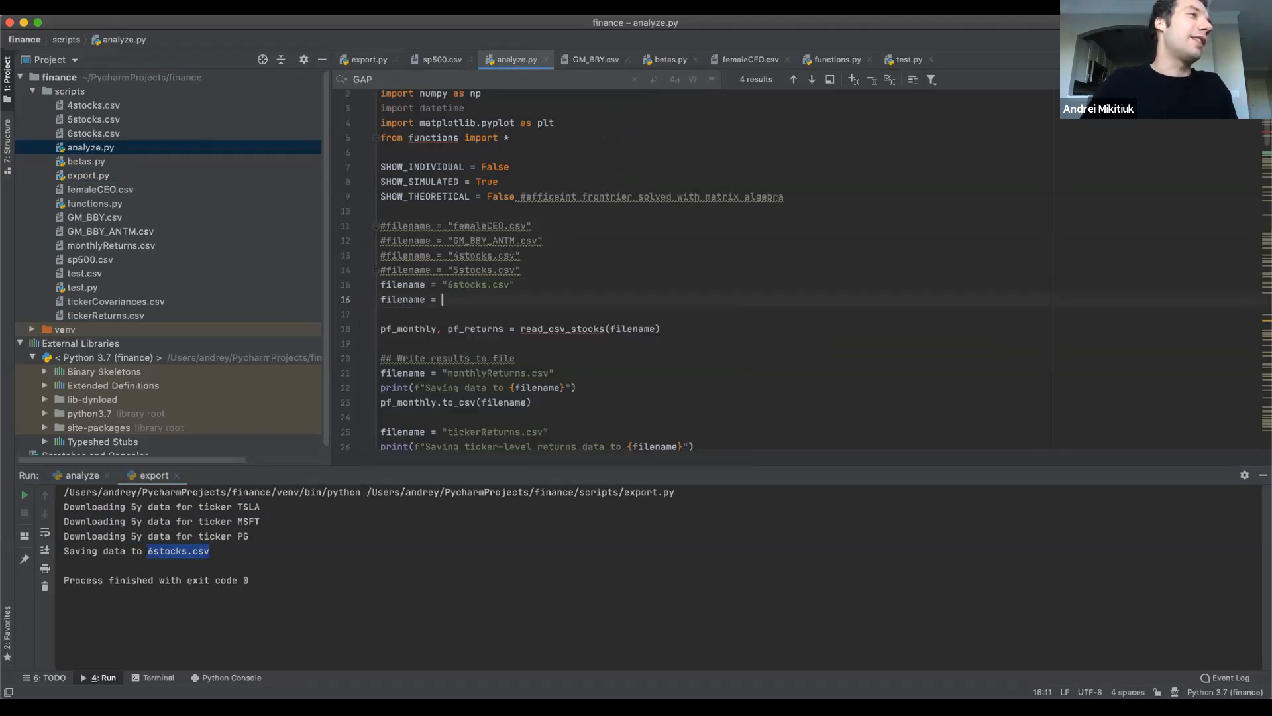
pyautogui.write('"6stocks.csv')
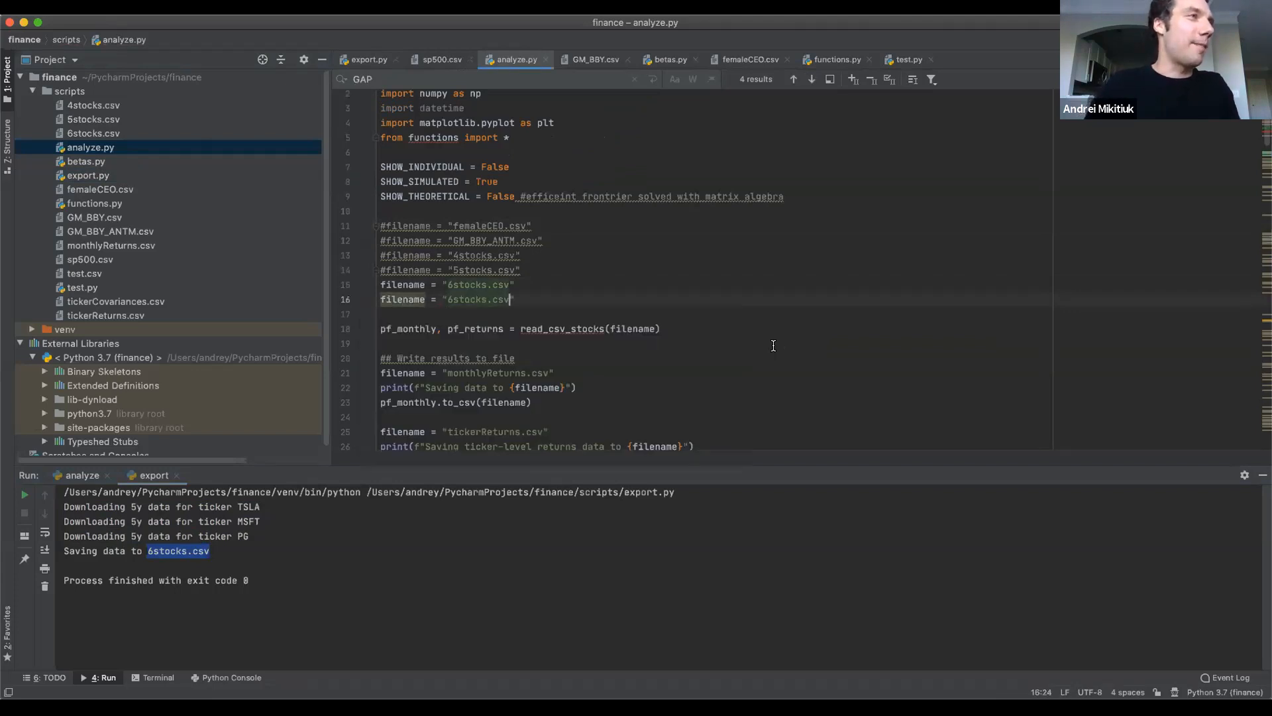
# Replace 6stocks in analyze.py's new filename line with TSLA_MSFT_PG copied from export.py.
pyautogui.hotkey('alt', 'Left')
pyautogui.hotkey('alt', 'Left')
pyautogui.hotkey('shift', 'alt', 'Right')
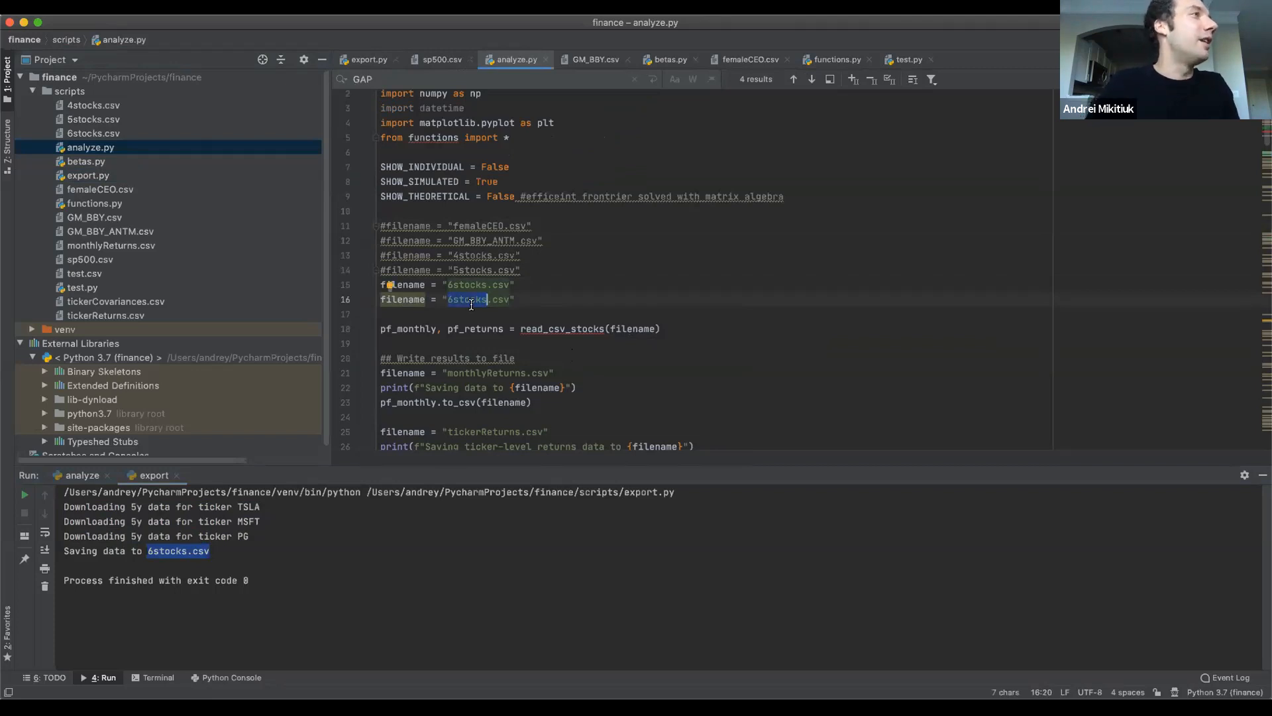
pyautogui.doubleClick(82, 175)
pyautogui.doubleClick(438, 388)
pyautogui.press('super+c')
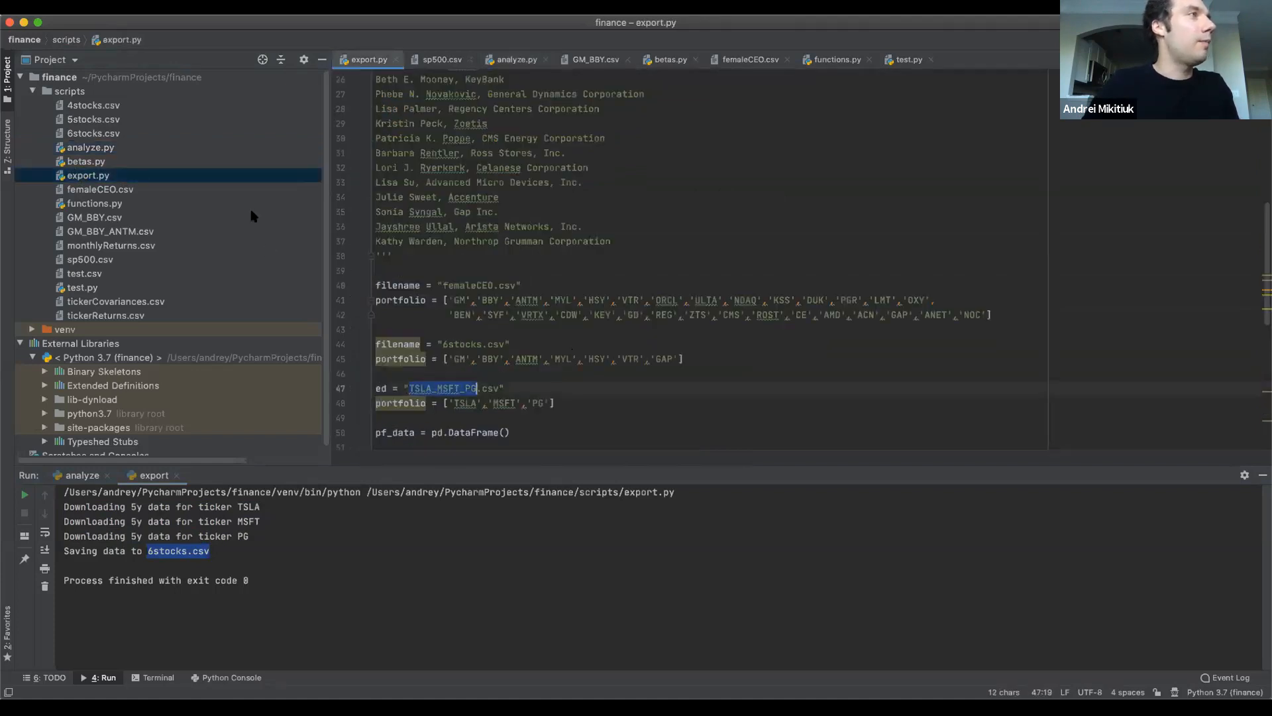
pyautogui.doubleClick(99, 150)
pyautogui.press('super+v')
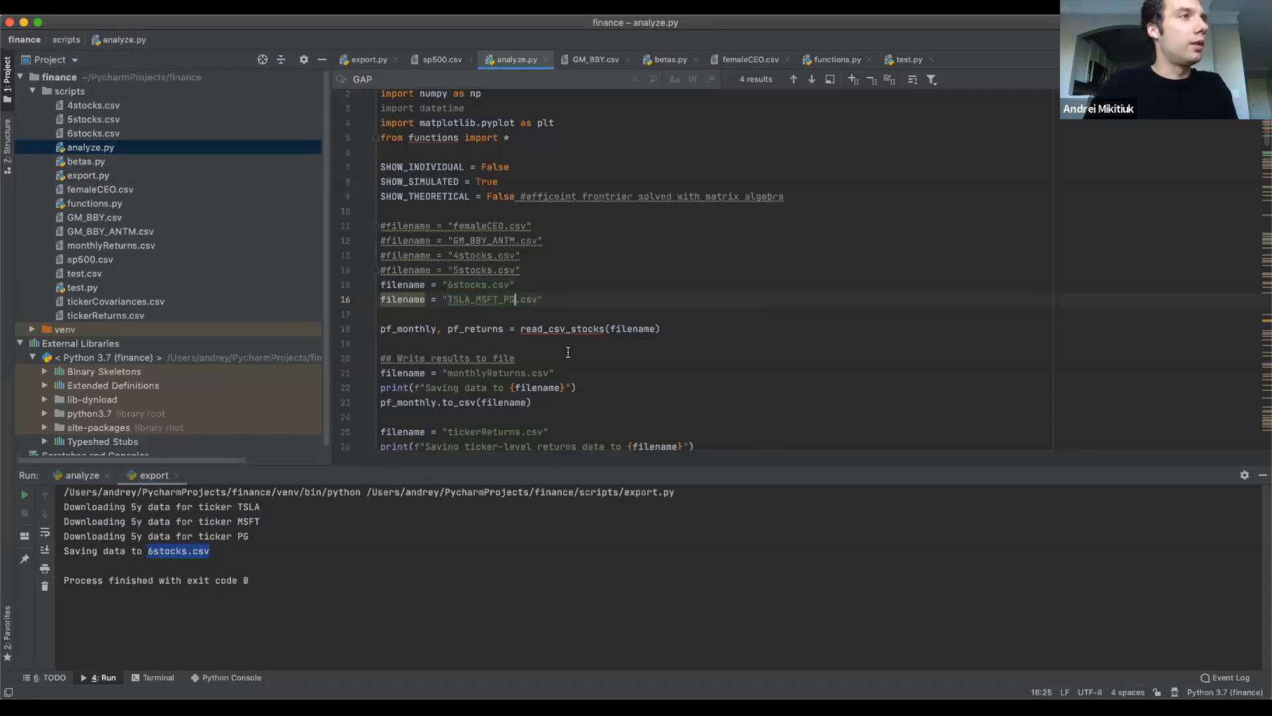
# Comment out the two lines in analyze.py that drop GAP from pf_returns and pf_monthly.
pyautogui.scroll(-7, 567, 351)
pyautogui.scroll(1, 568, 352)
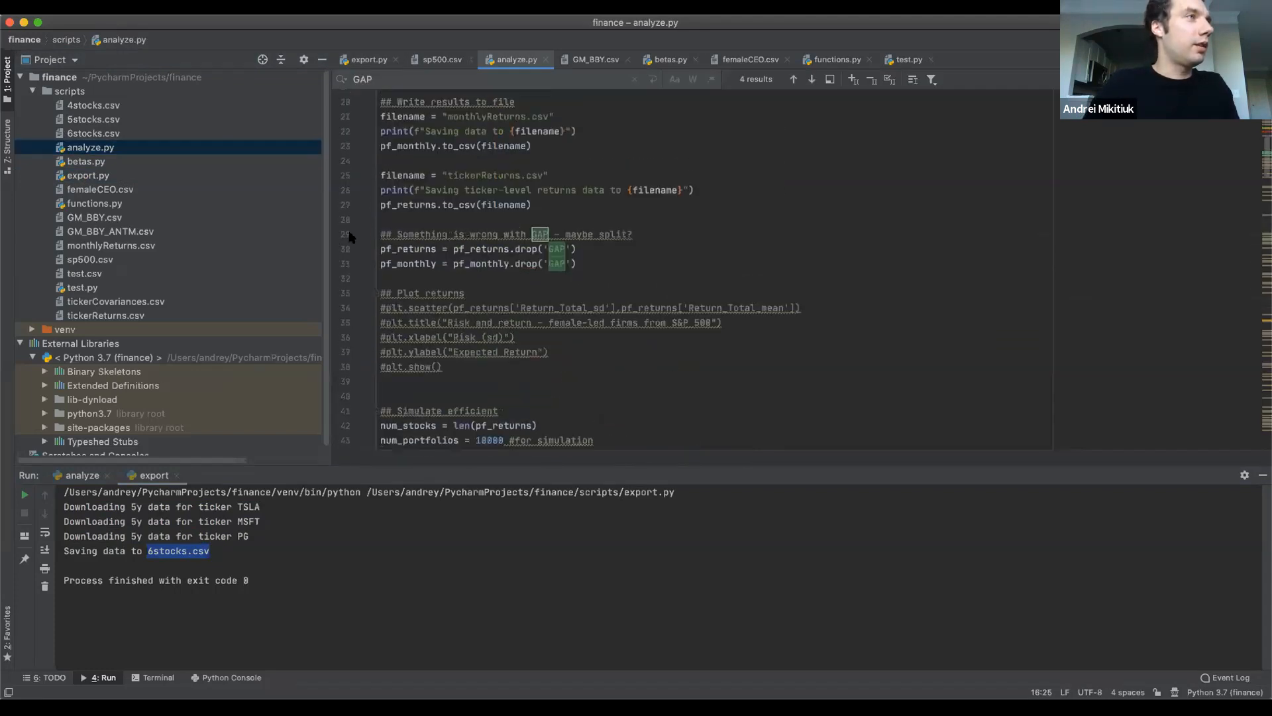
pyautogui.click(383, 251)
pyautogui.press('super+slash')
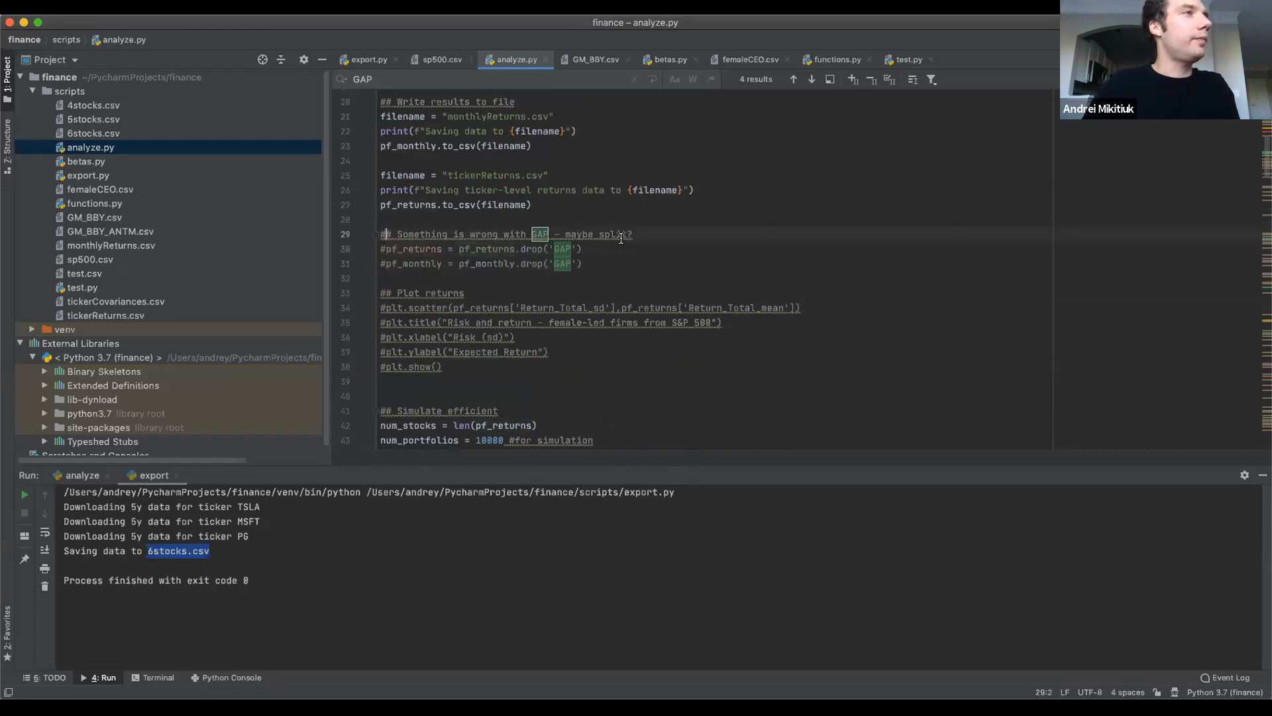
# Run analyze.py and read through its console output.
pyautogui.scroll(7, 588, 275)
pyautogui.hotkey('ctrl', 'shift', 'r')
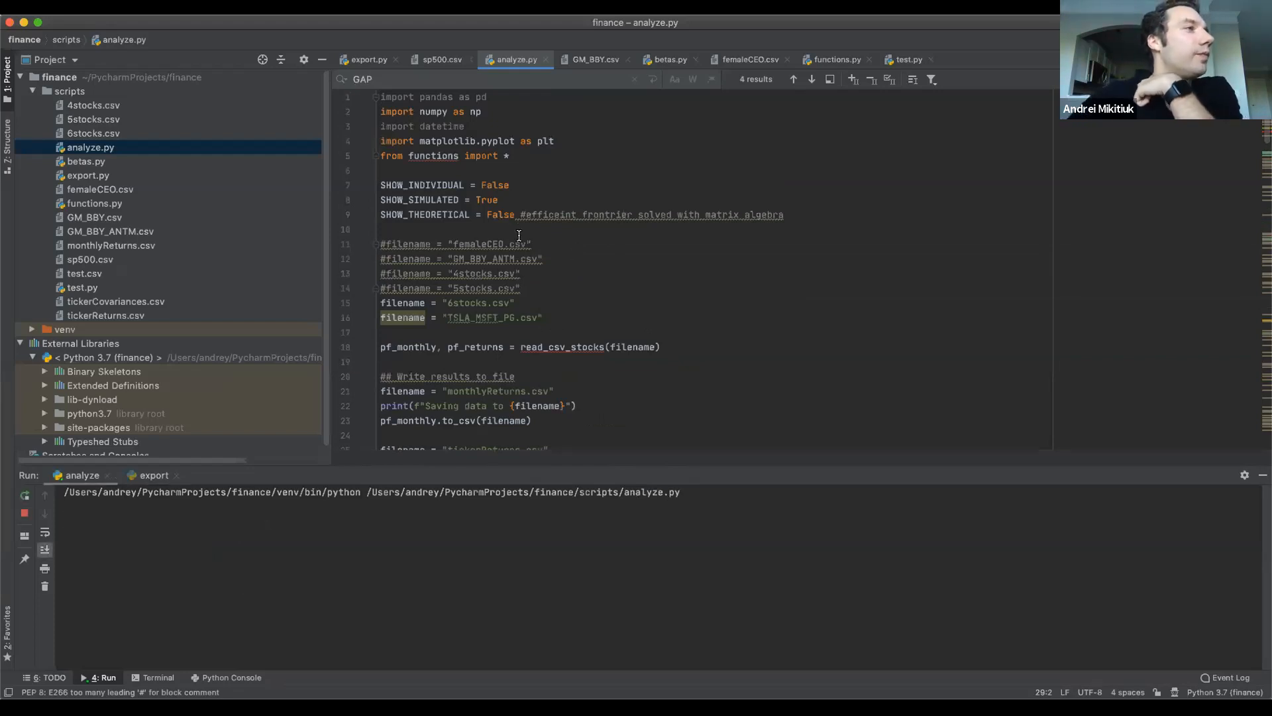
pyautogui.scroll(3, 460, 567)
pyautogui.scroll(3, 460, 566)
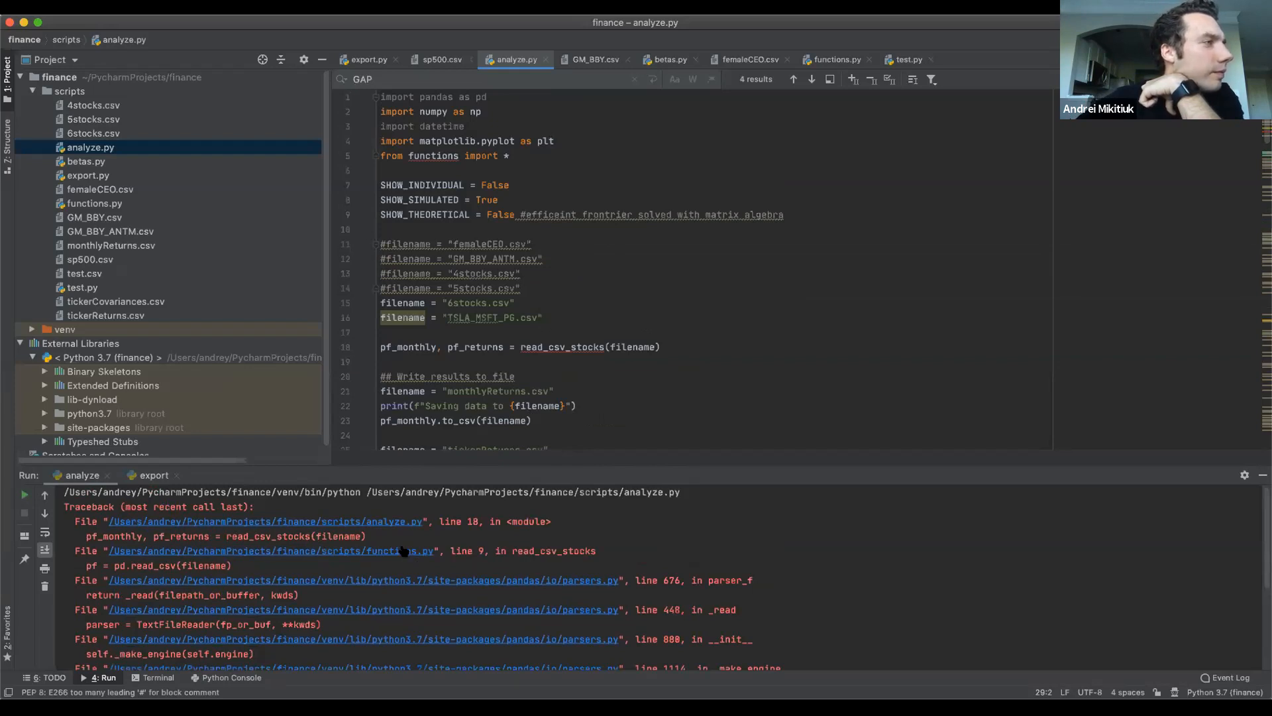
pyautogui.scroll(-1, 403, 551)
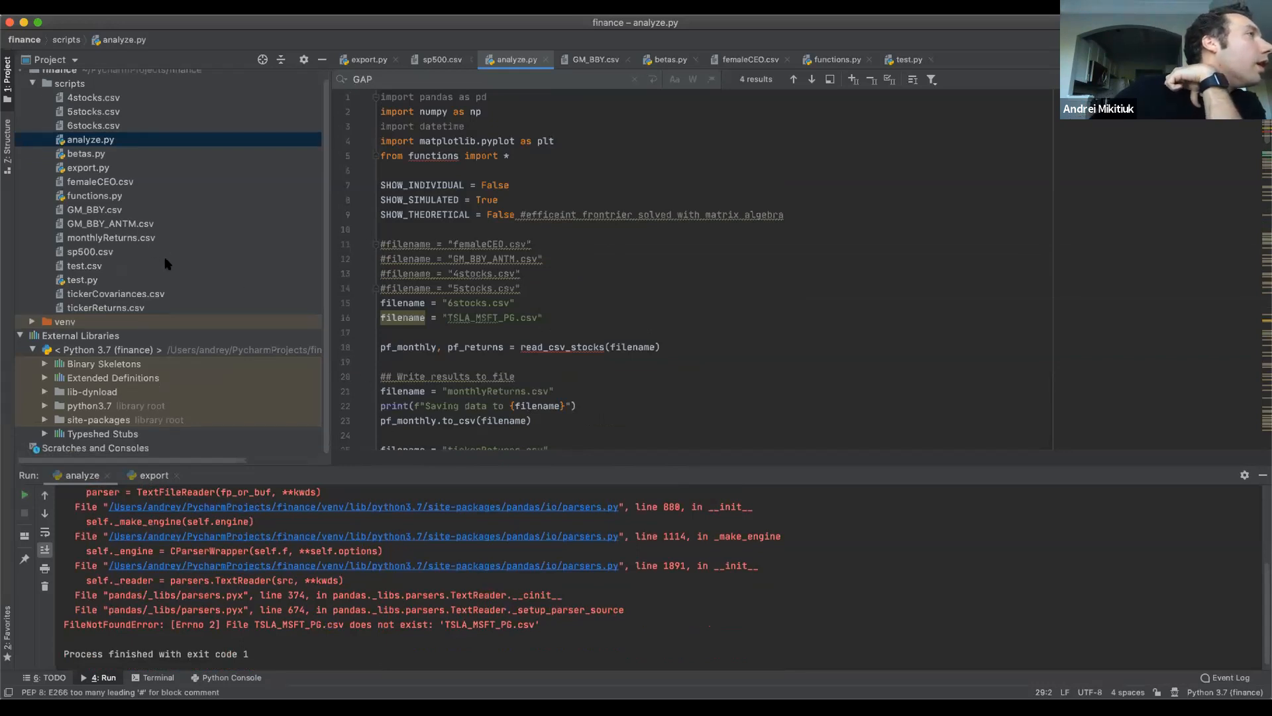
# Change the variable name ed on line 47 of export.py to filename and rerun the export script.
pyautogui.doubleClick(86, 175)
pyautogui.click(558, 414)
pyautogui.scroll(-1, 559, 415)
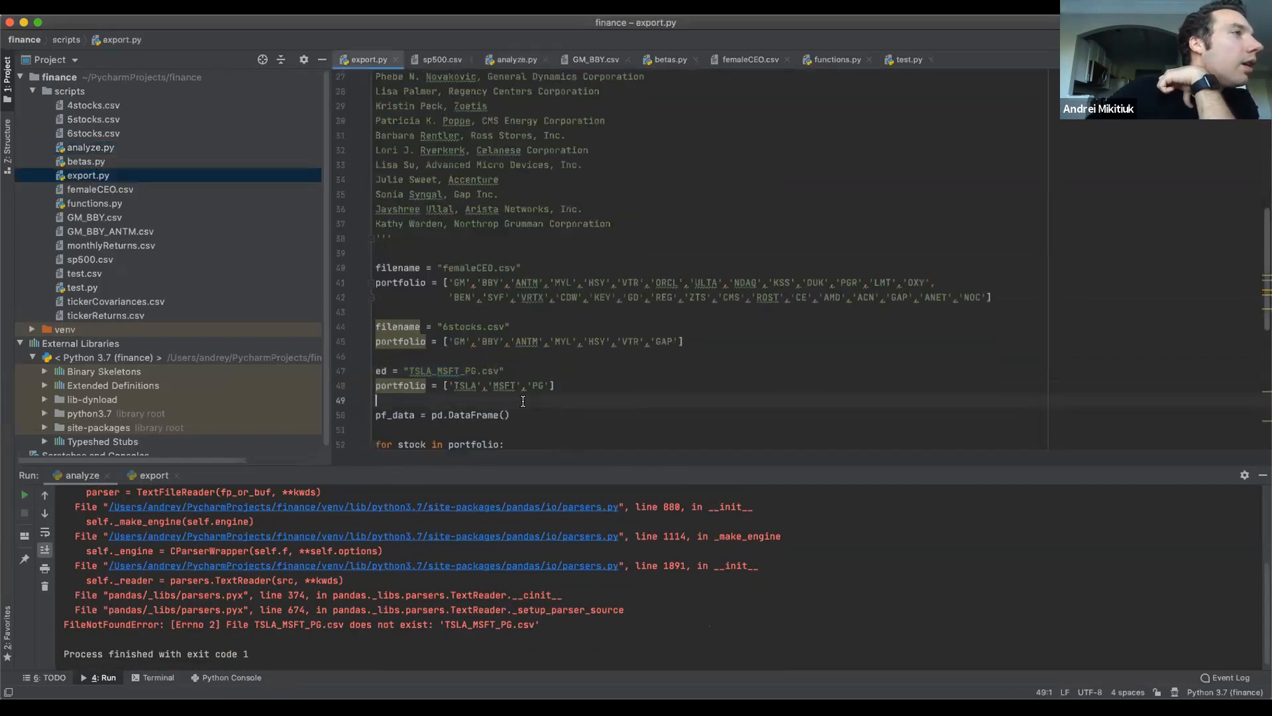
pyautogui.doubleClick(385, 371)
pyautogui.write('fi')
pyautogui.press('Return')
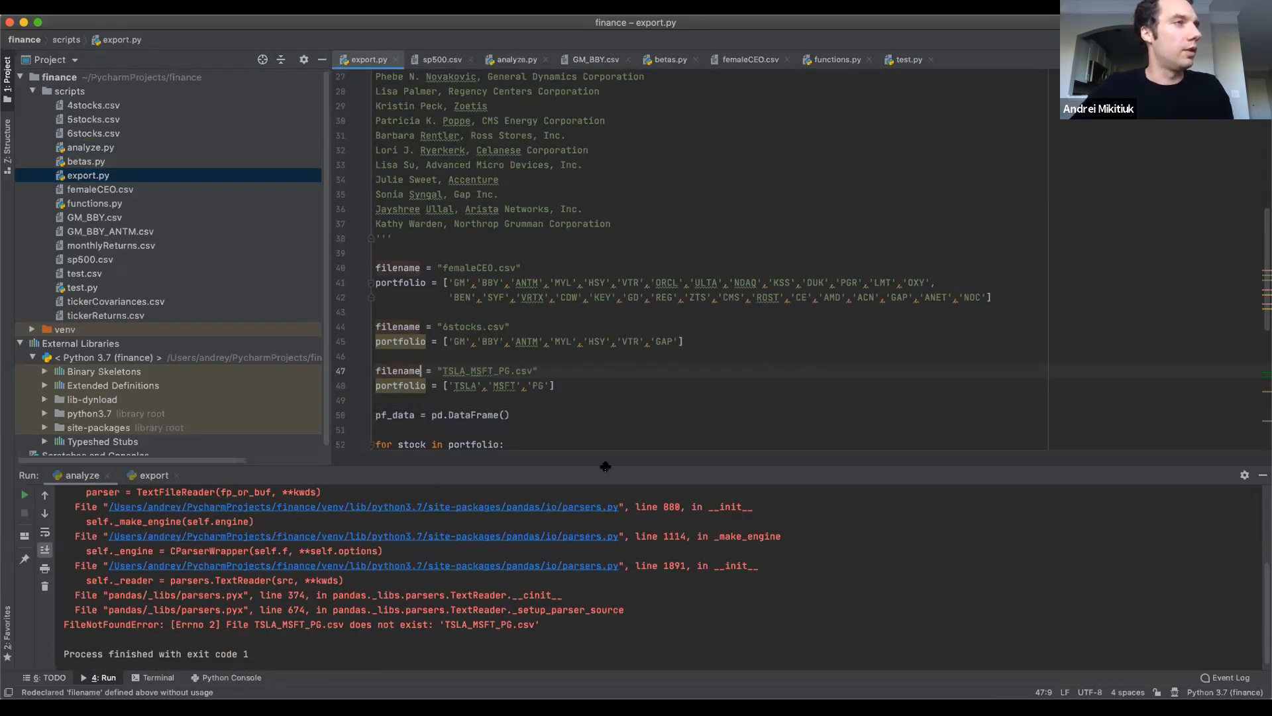
pyautogui.click(594, 384)
pyautogui.hotkey('ctrl', 'r')
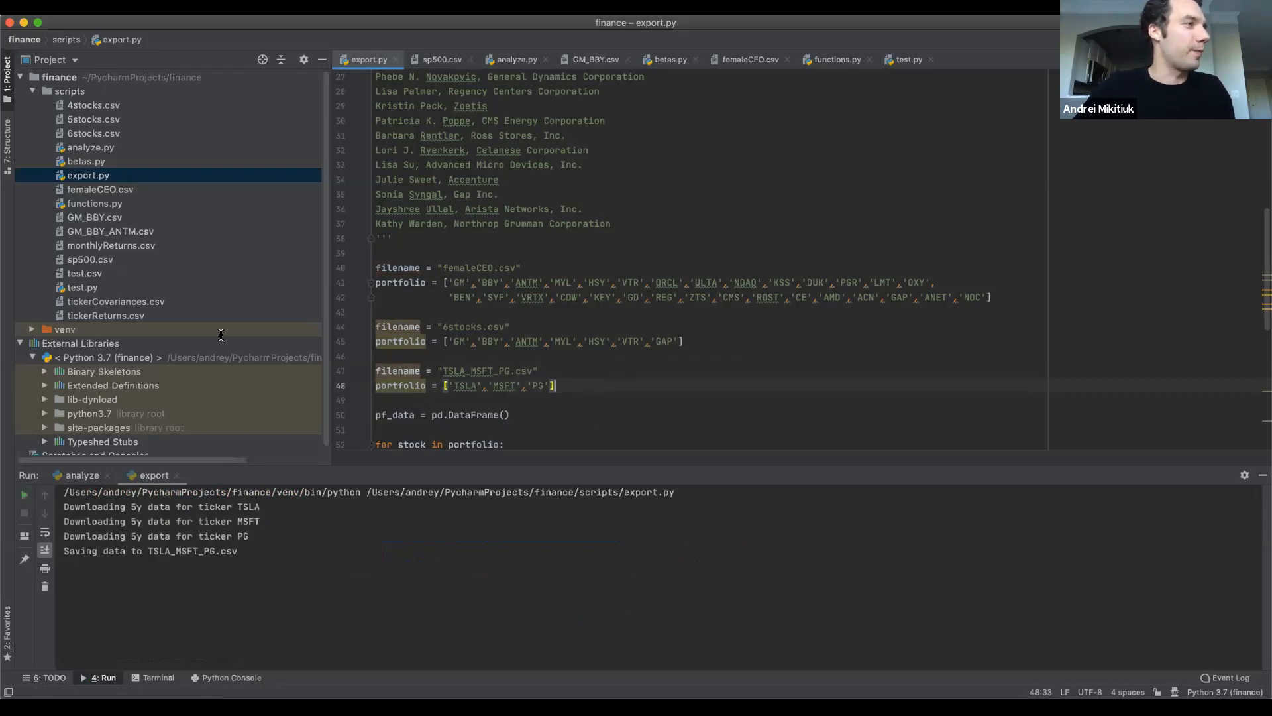
# Return to analyze.py and run it on the TSLA_MSFT_PG.csv portfolio.
pyautogui.click(86, 148)
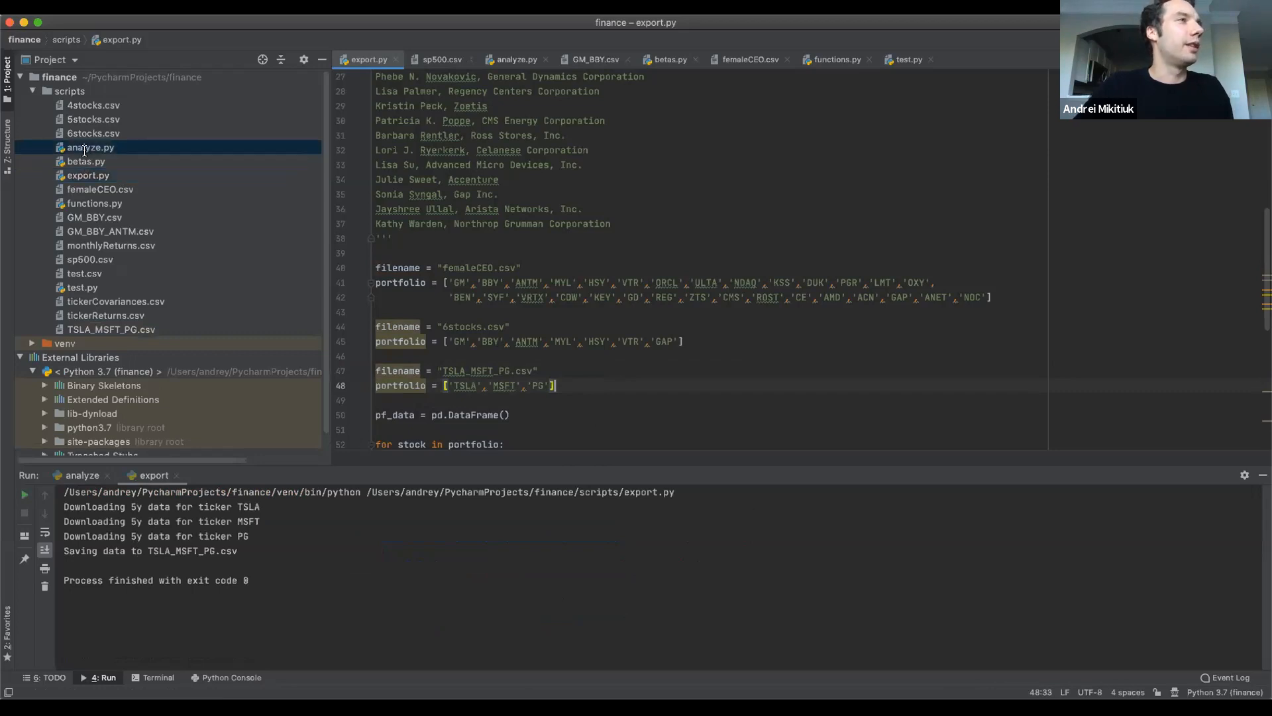
pyautogui.doubleClick(86, 149)
pyautogui.hotkey('ctrl', 'shift', 'r')
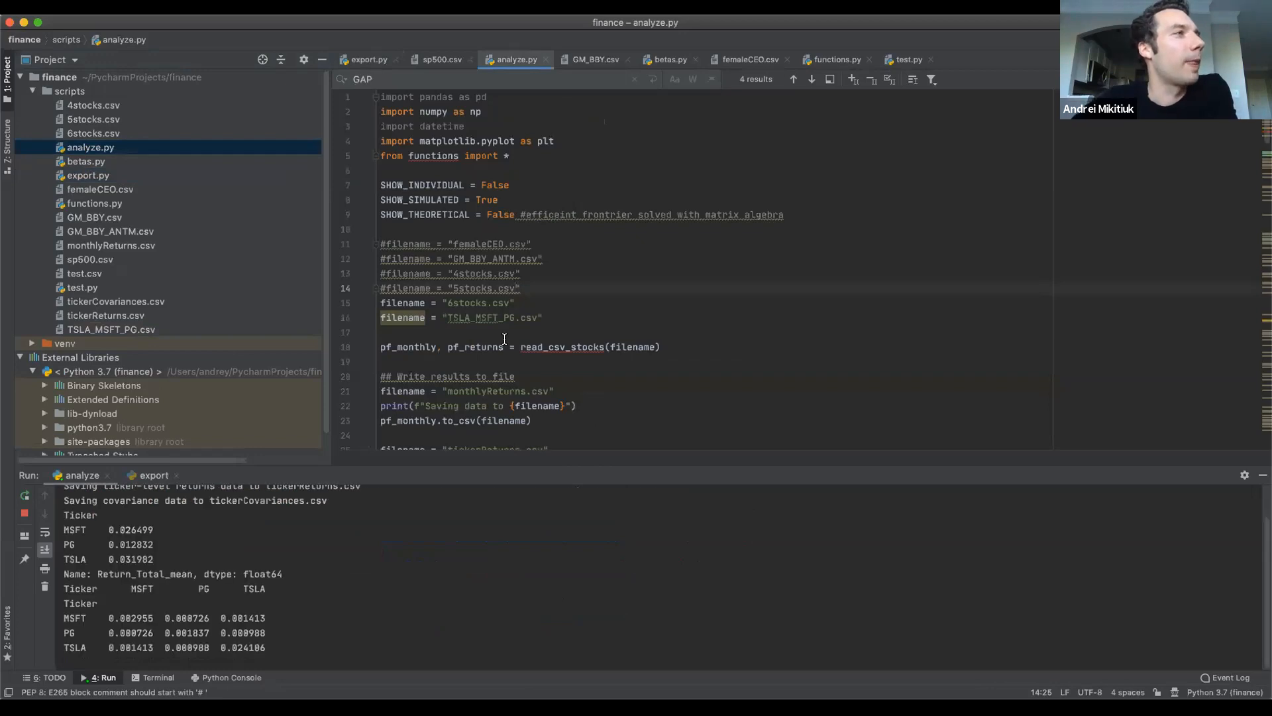
# Examine the MSFT, PG and TSLA covariance matrix in the output and the filename settings in analyze.py.
pyautogui.scroll(-1, 504, 339)
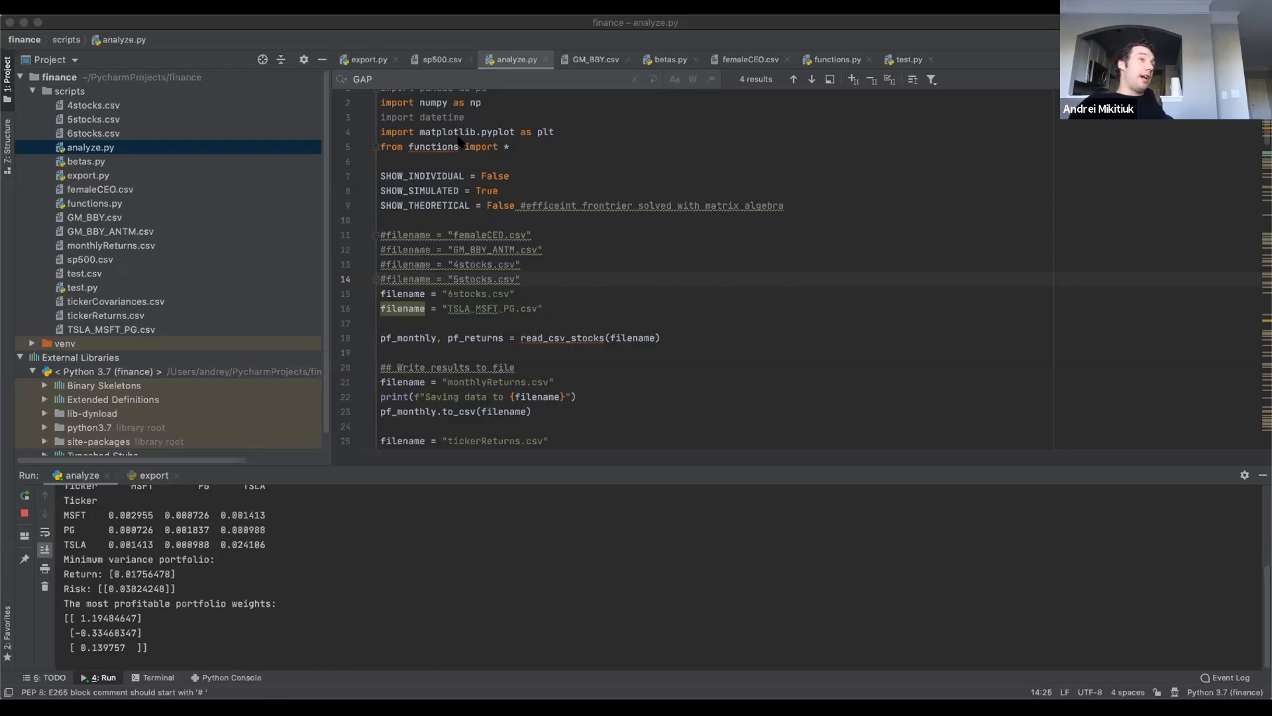
pyautogui.click(286, 553)
pyautogui.moveTo(267, 544); pyautogui.dragTo(53, 514)
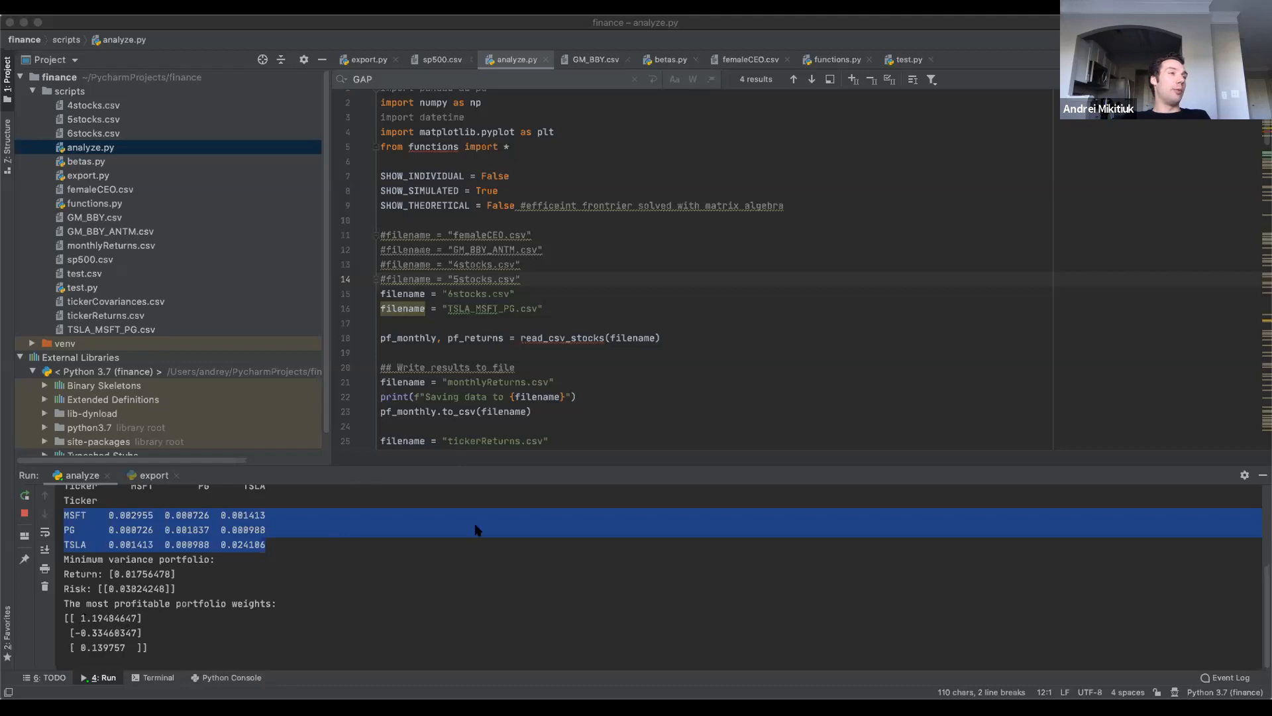
pyautogui.scroll(1, 487, 261)
pyautogui.click(487, 261)
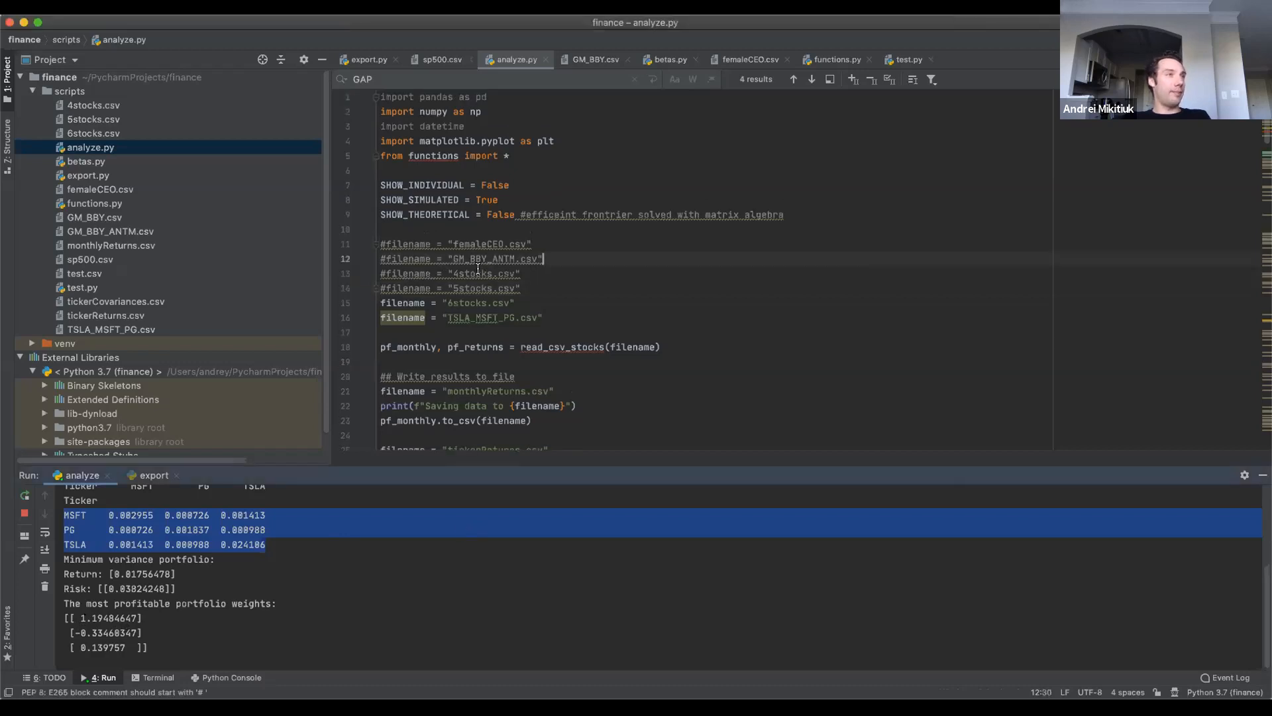
pyautogui.scroll(-1, 487, 295)
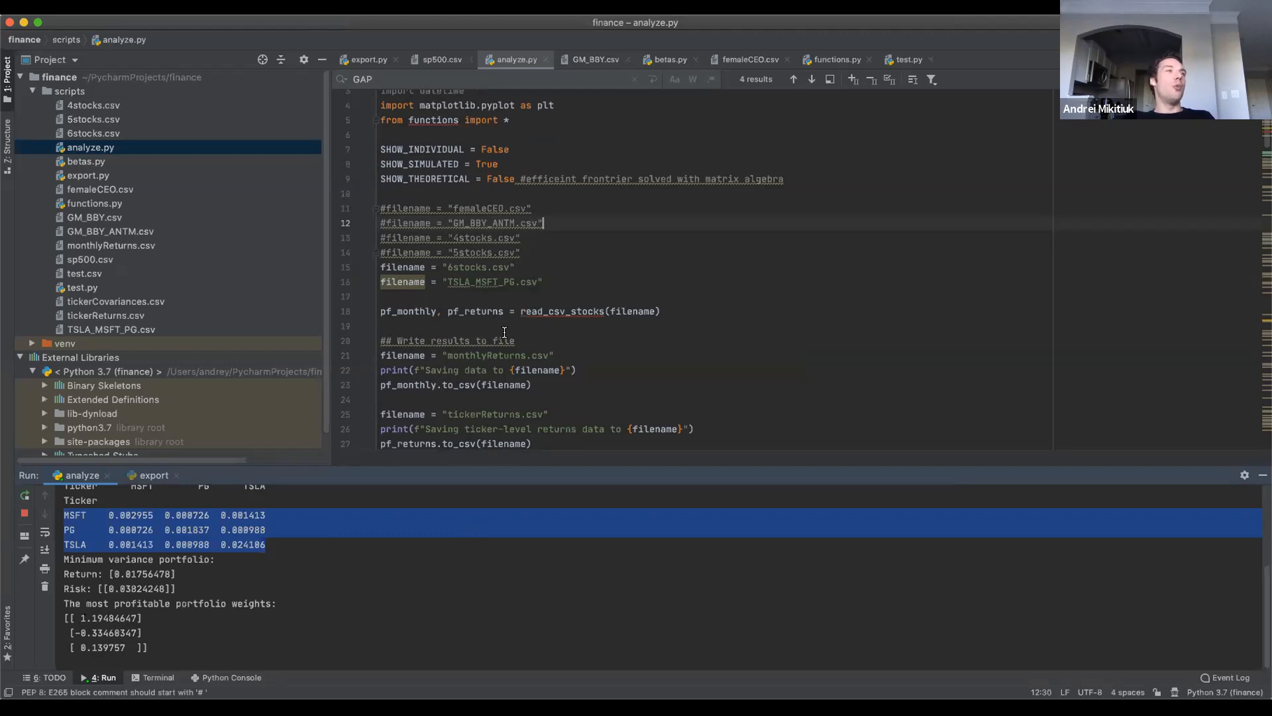
pyautogui.click(570, 292)
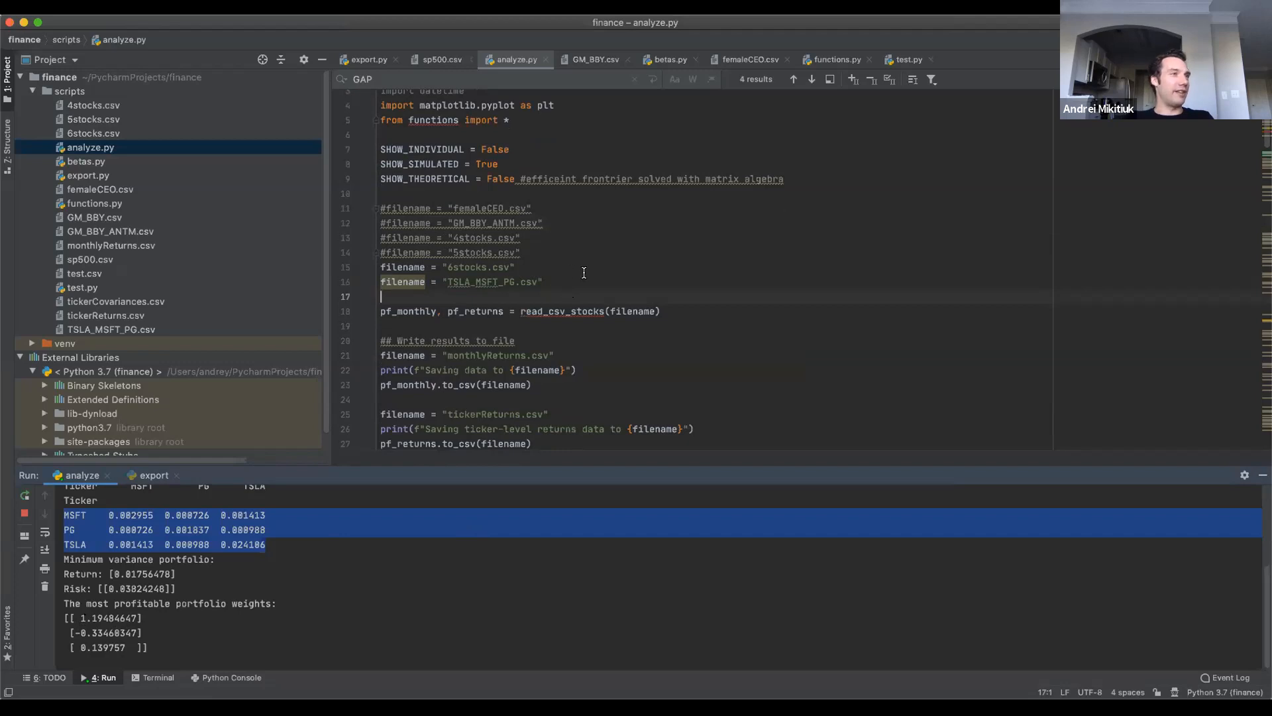
# Set SHOW_INDIVIDUAL and SHOW_THEORETICAL to True in analyze.py.
pyautogui.click(488, 150)
pyautogui.doubleClick(488, 149)
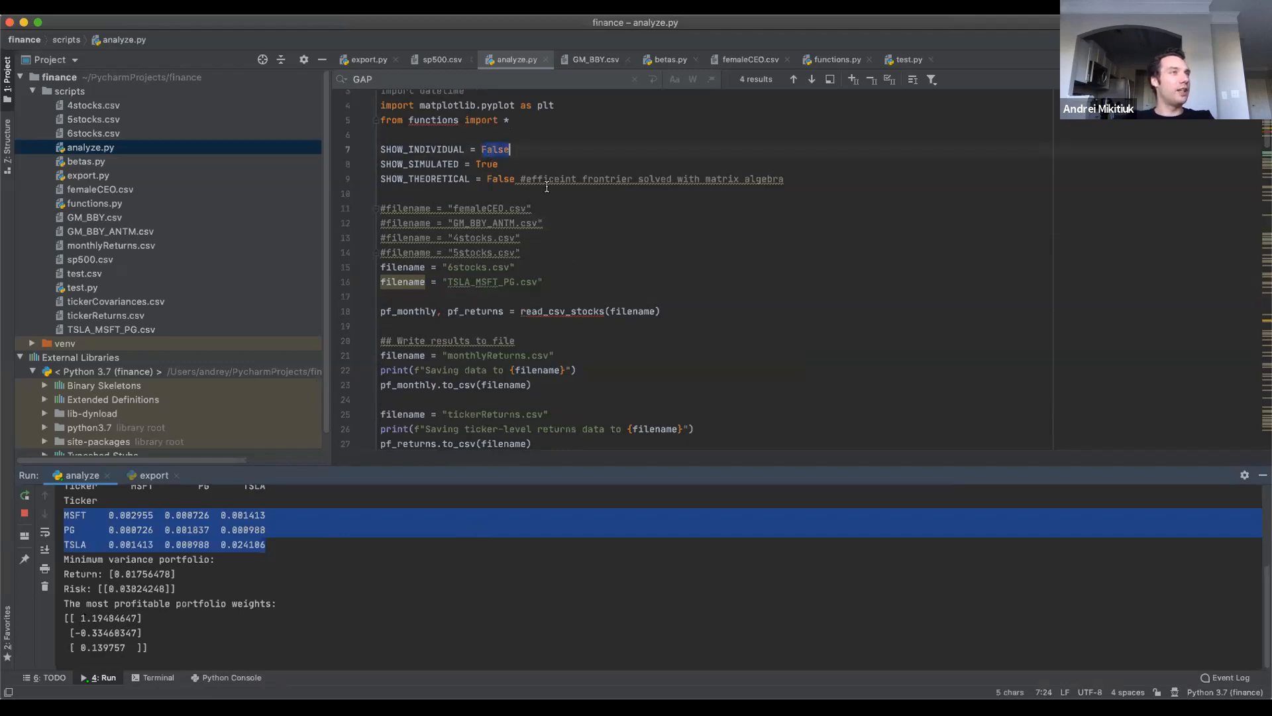
pyautogui.write('True')
pyautogui.doubleClick(502, 178)
pyautogui.write('True')
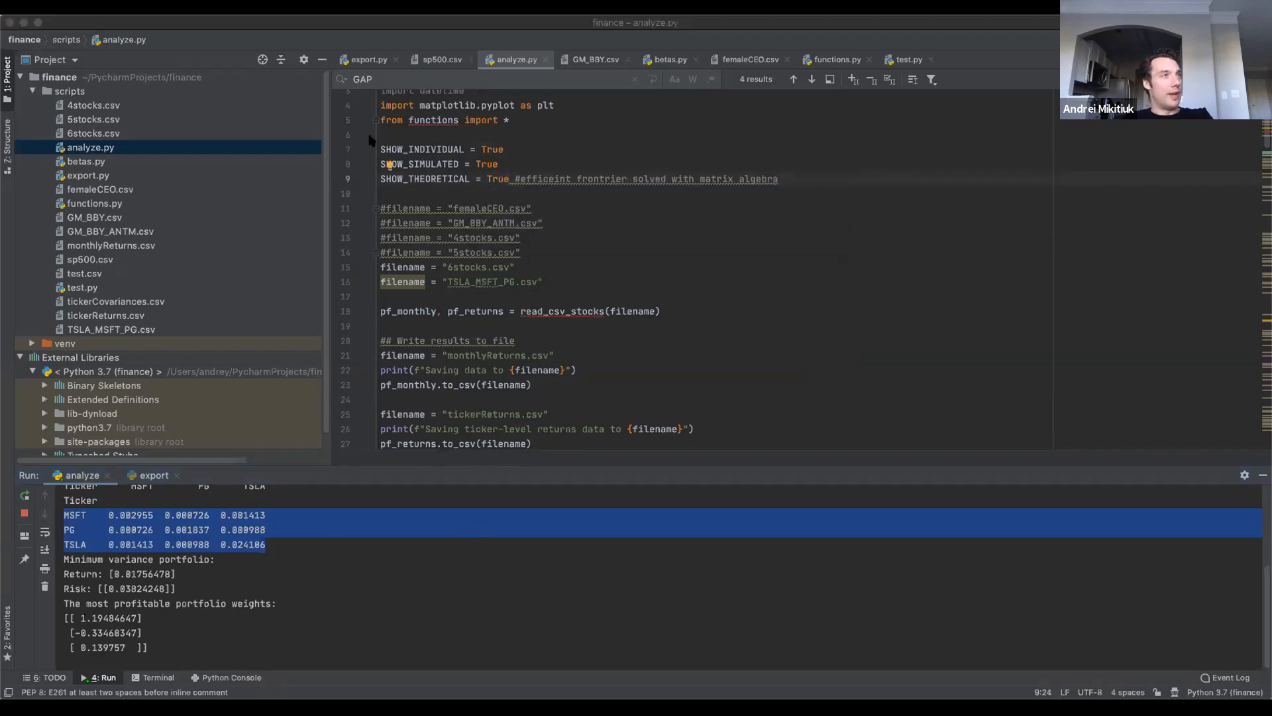
# Run analyze.py on the TSLA_MSFT_PG.csv portfolio and close the simulation plot after viewing it.
pyautogui.click(496, 193)
pyautogui.hotkey('ctrl', 'r')
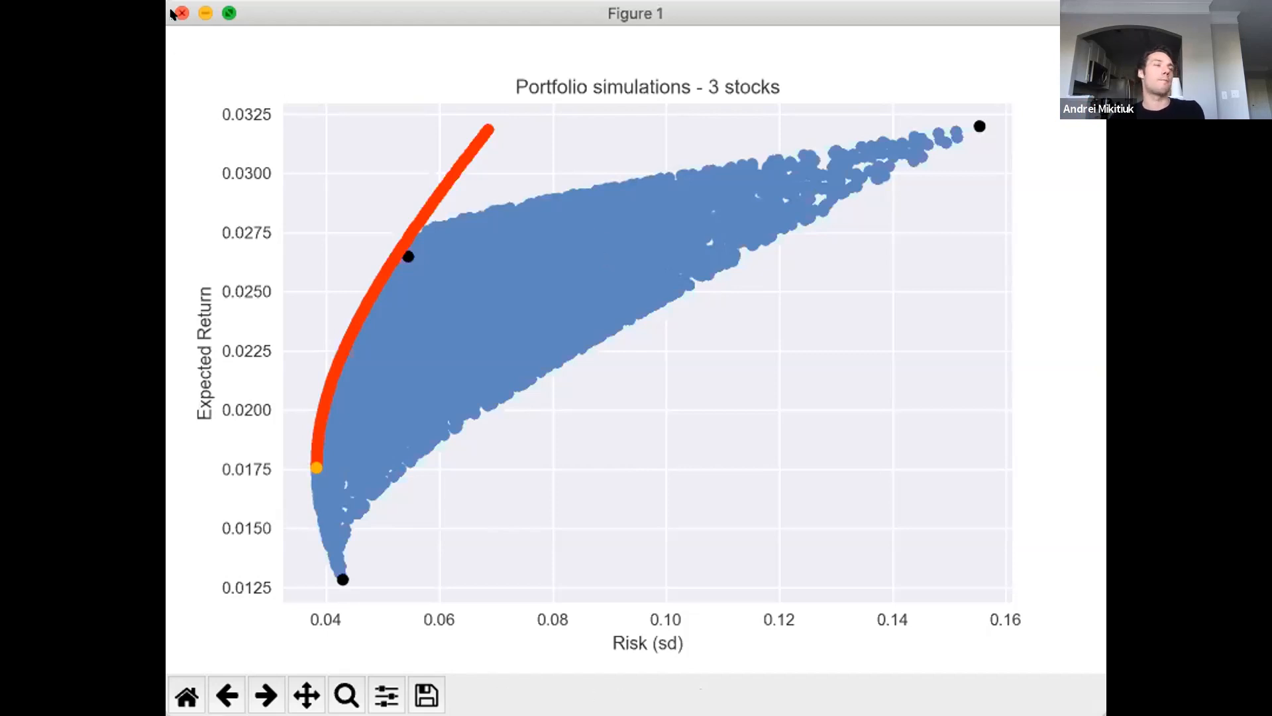
pyautogui.click(182, 13)
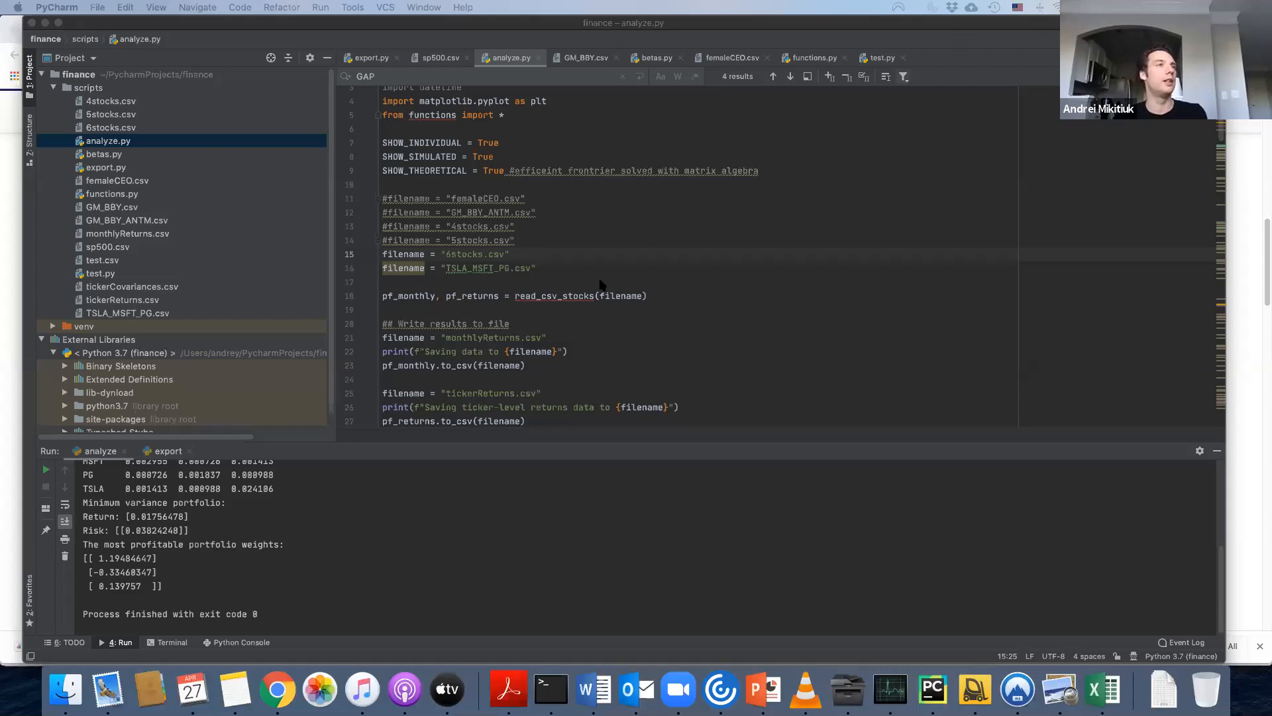
# Comment out the filename lines for TSLA_MSFT_PG.csv and 6stocks.csv in analyze.py.
pyautogui.click(446, 227)
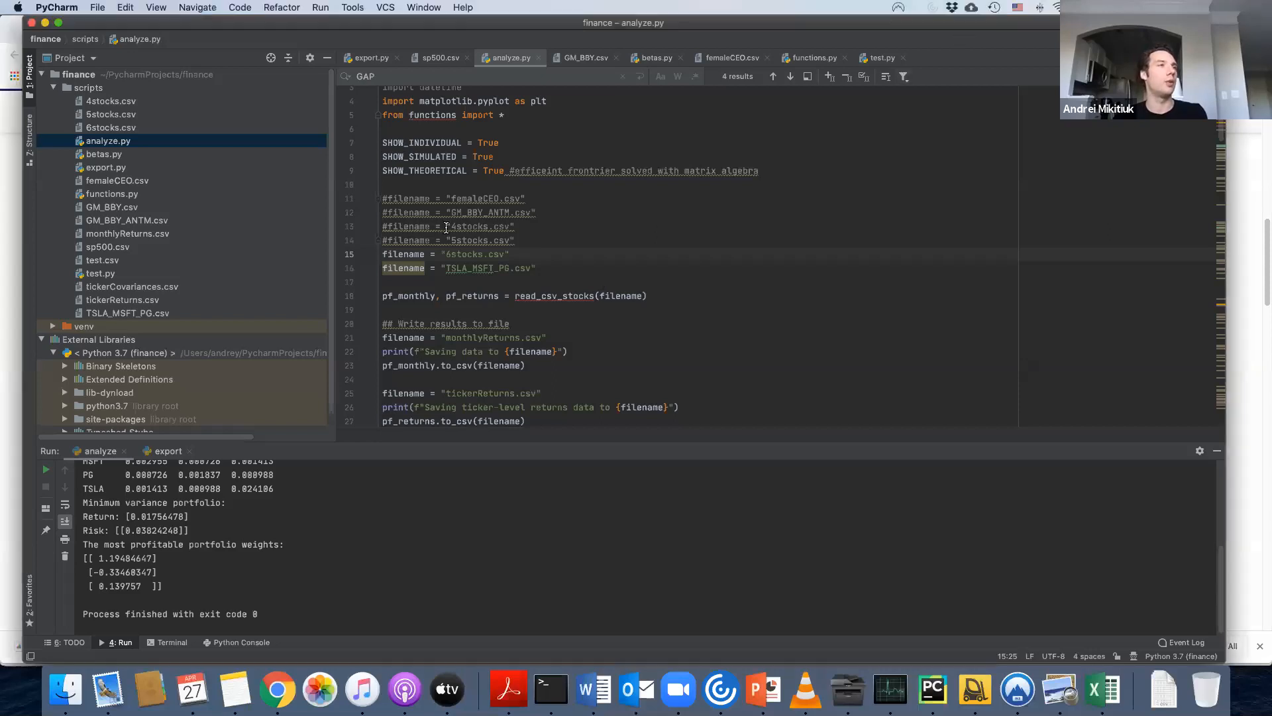
pyautogui.click(388, 269)
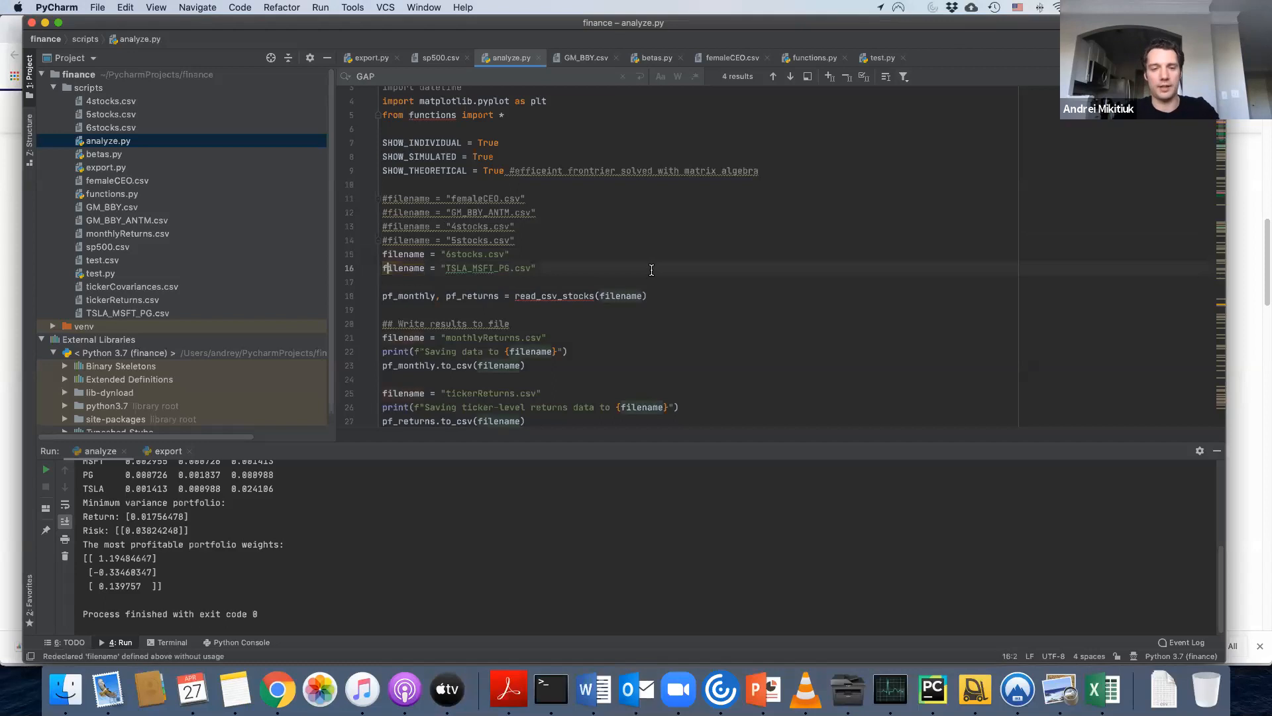
pyautogui.press('Left')
pyautogui.write('#')
pyautogui.press('Up')
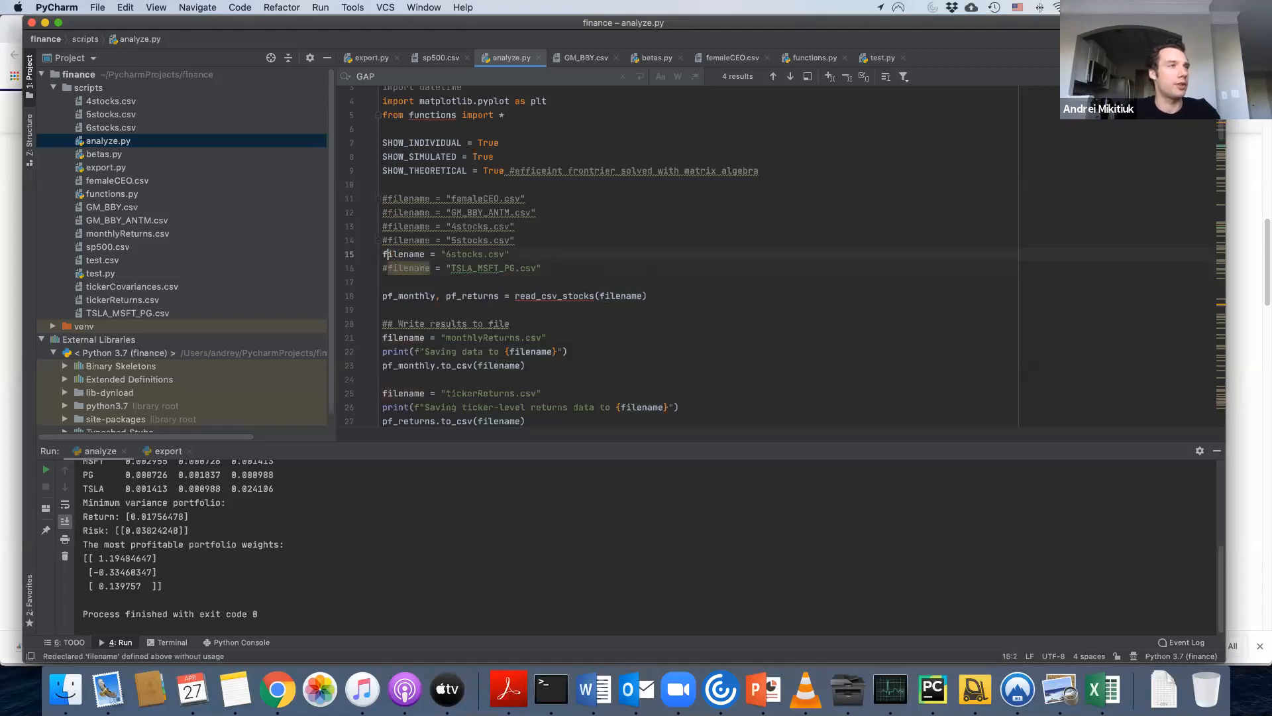
pyautogui.press('Left')
pyautogui.write('#')
pyautogui.press('Up')
pyautogui.press('Up')
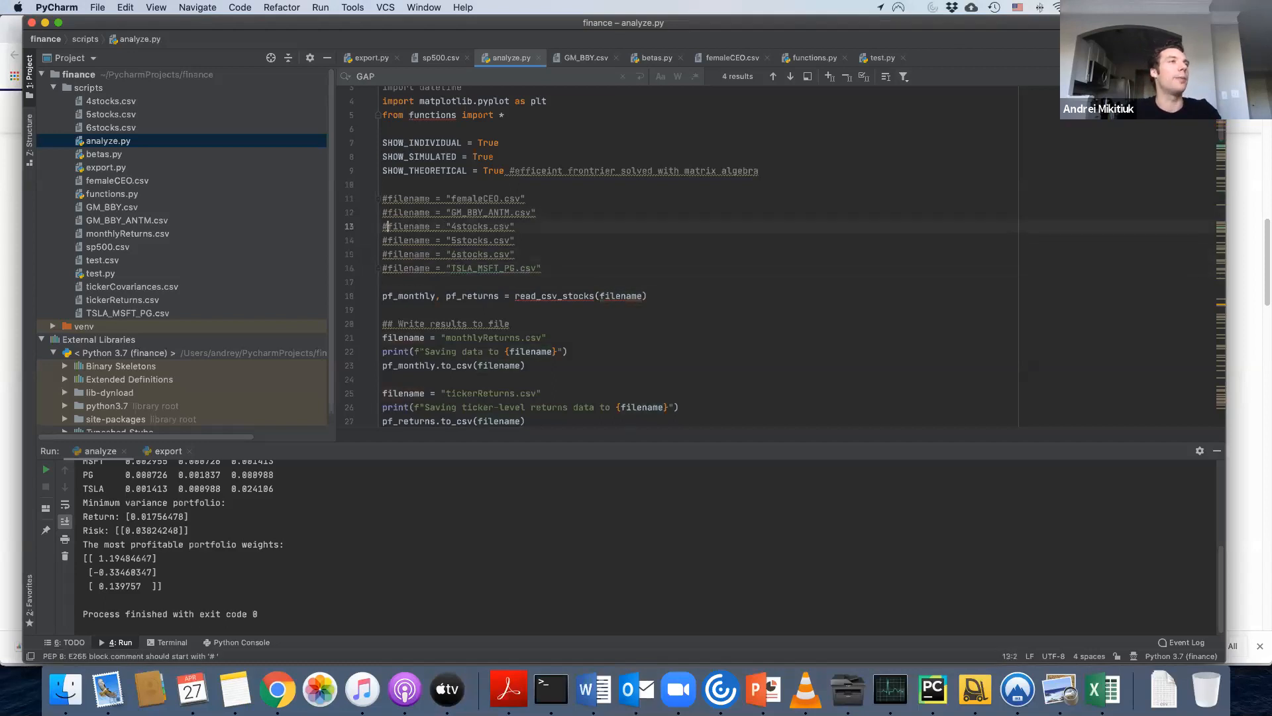
# Uncomment the two lines in analyze.py that drop GAP from pf_returns and pf_monthly.
pyautogui.press('Down')
pyautogui.press('Down')
pyautogui.press('Down')
pyautogui.press('Down')
pyautogui.press('Down')
pyautogui.press('Down')
pyautogui.press('Down')
pyautogui.press('Down')
pyautogui.press('Down')
pyautogui.press('Down')
pyautogui.press('Down')
pyautogui.press('Down')
pyautogui.press('Down')
pyautogui.press('Down')
pyautogui.press('Down')
pyautogui.press('Down')
pyautogui.press('Down')
pyautogui.press('Down')
pyautogui.press('Up')
pyautogui.press('BackSpace')
pyautogui.press('Down')
pyautogui.press('Right')
pyautogui.press('BackSpace')
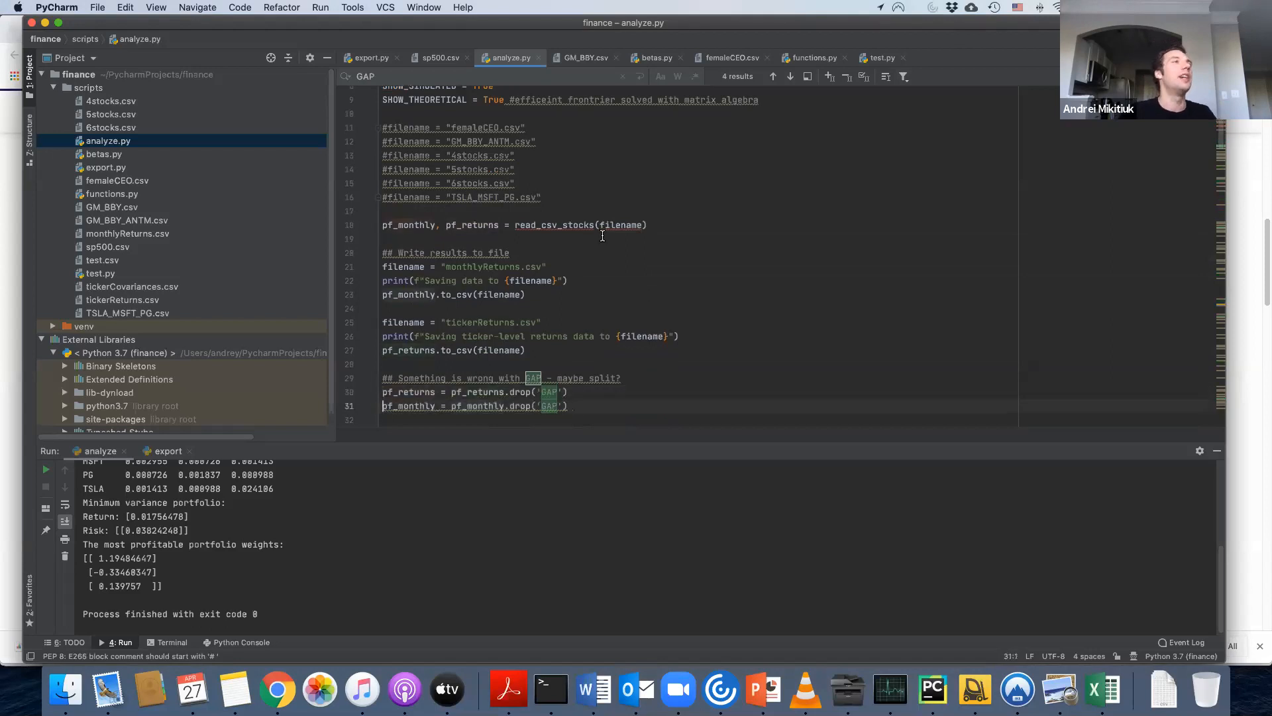
# Uncomment the GM_BBY_ANTM.csv filename line and run analyze.py on it, closing the plot after viewing it.
pyautogui.scroll(1, 602, 236)
pyautogui.scroll(2, 603, 236)
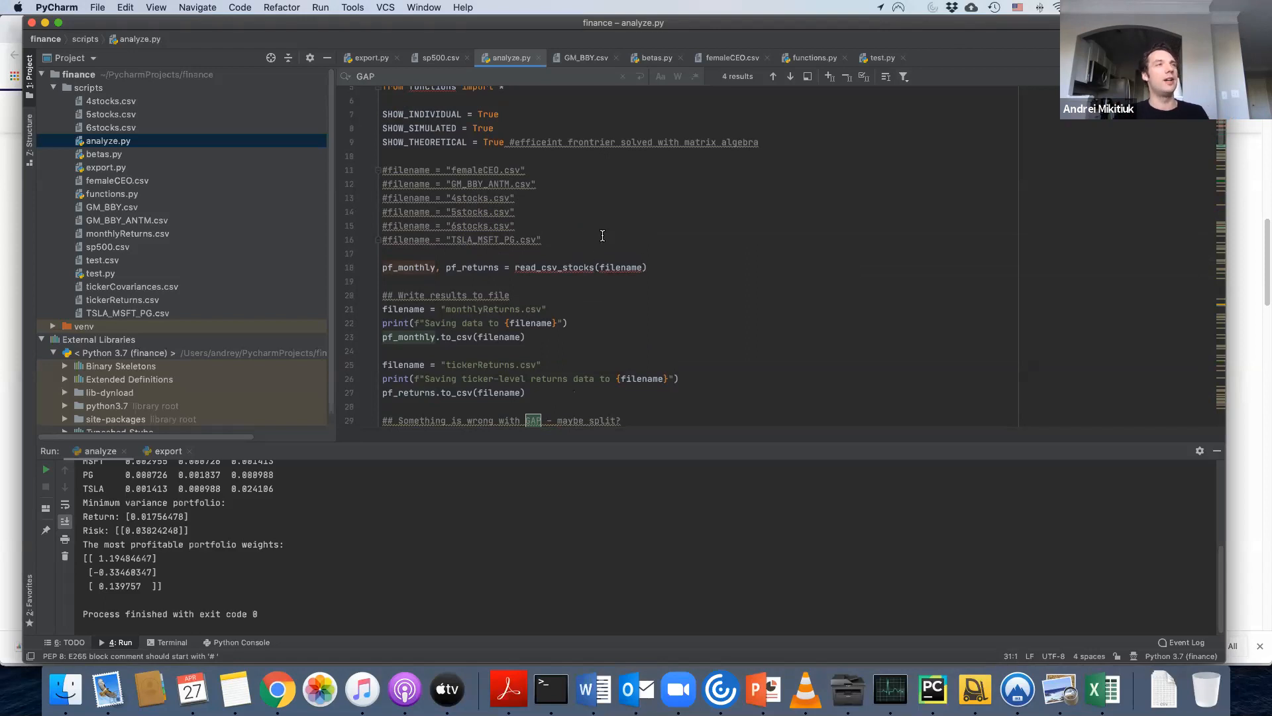
pyautogui.scroll(2, 630, 242)
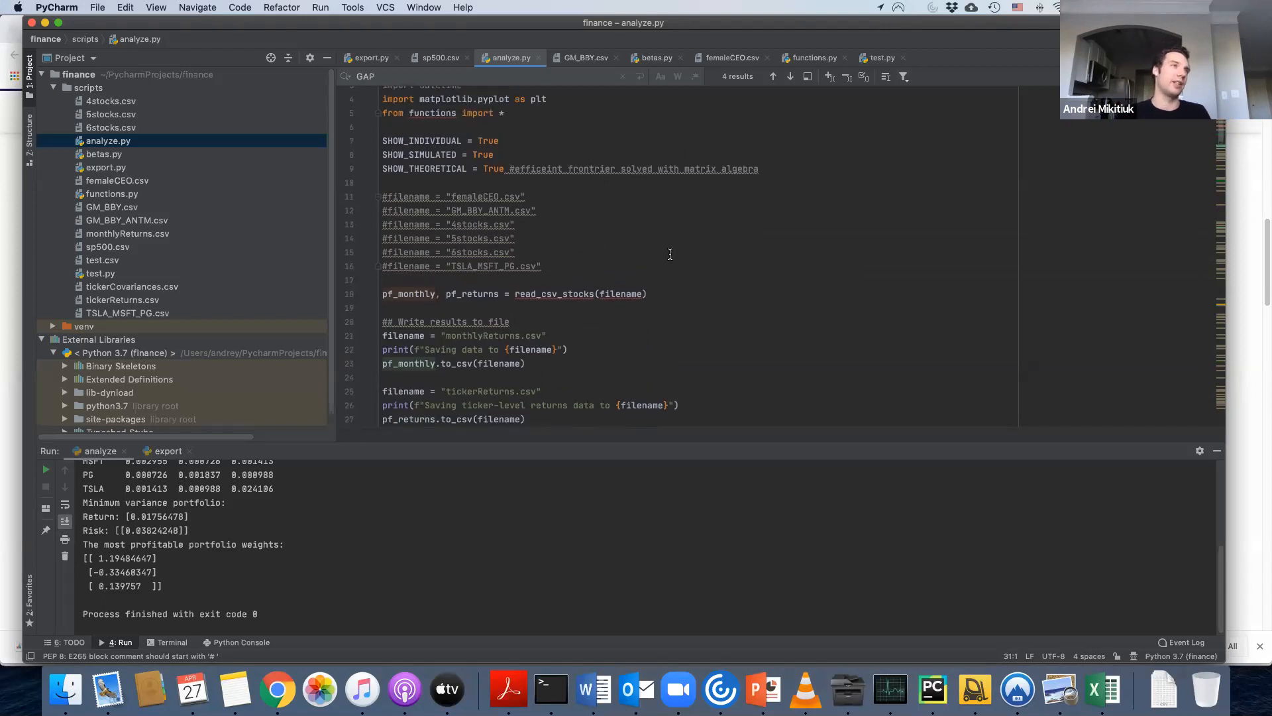
pyautogui.scroll(2, 720, 272)
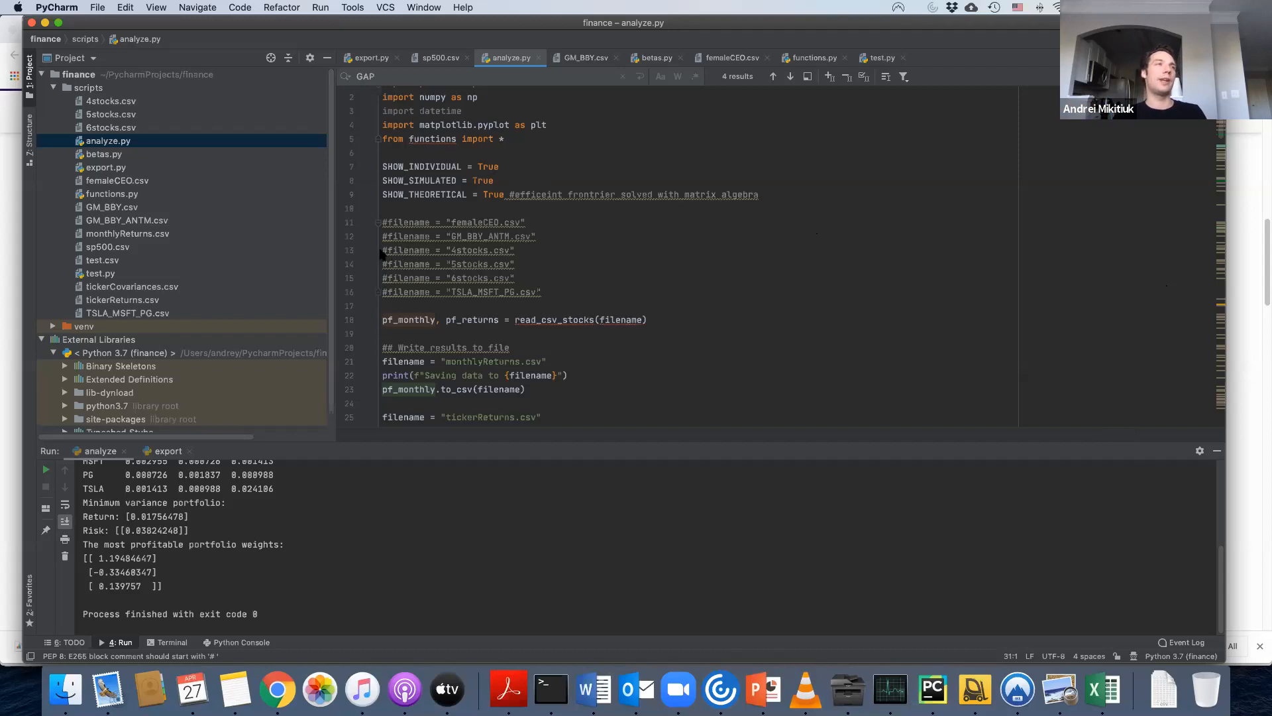
pyautogui.moveTo(383, 252)
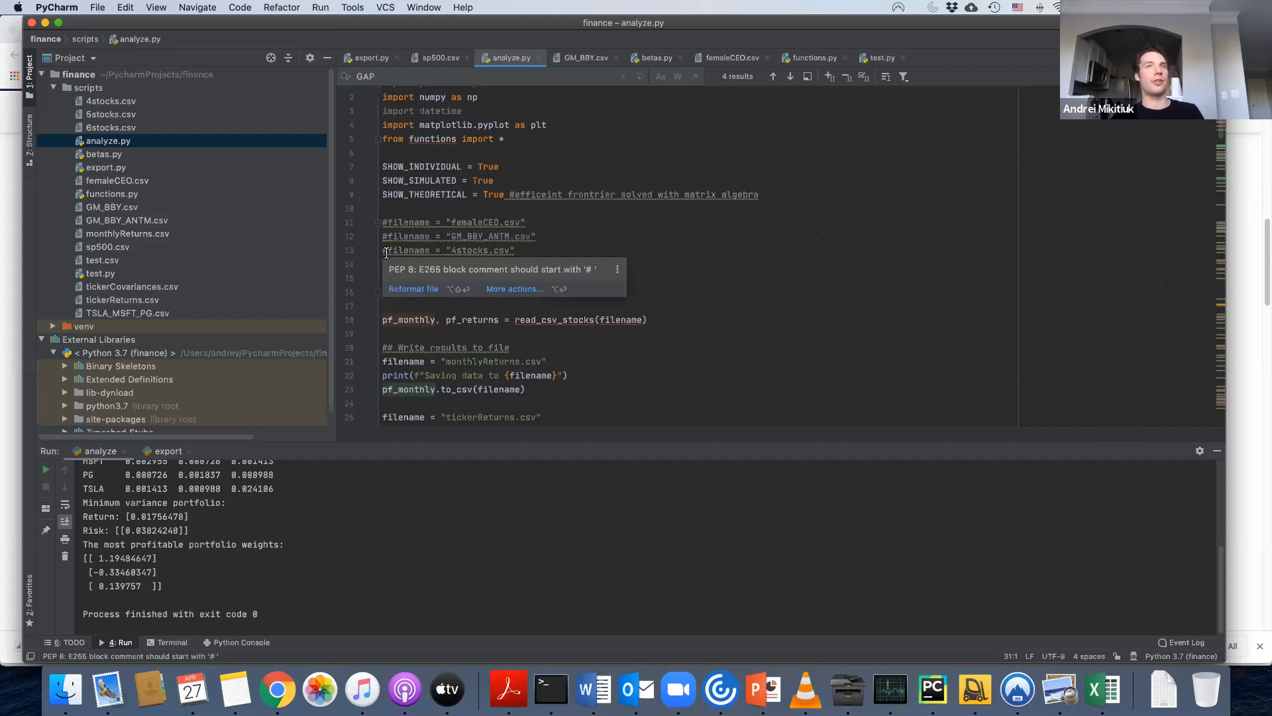
pyautogui.click(386, 250)
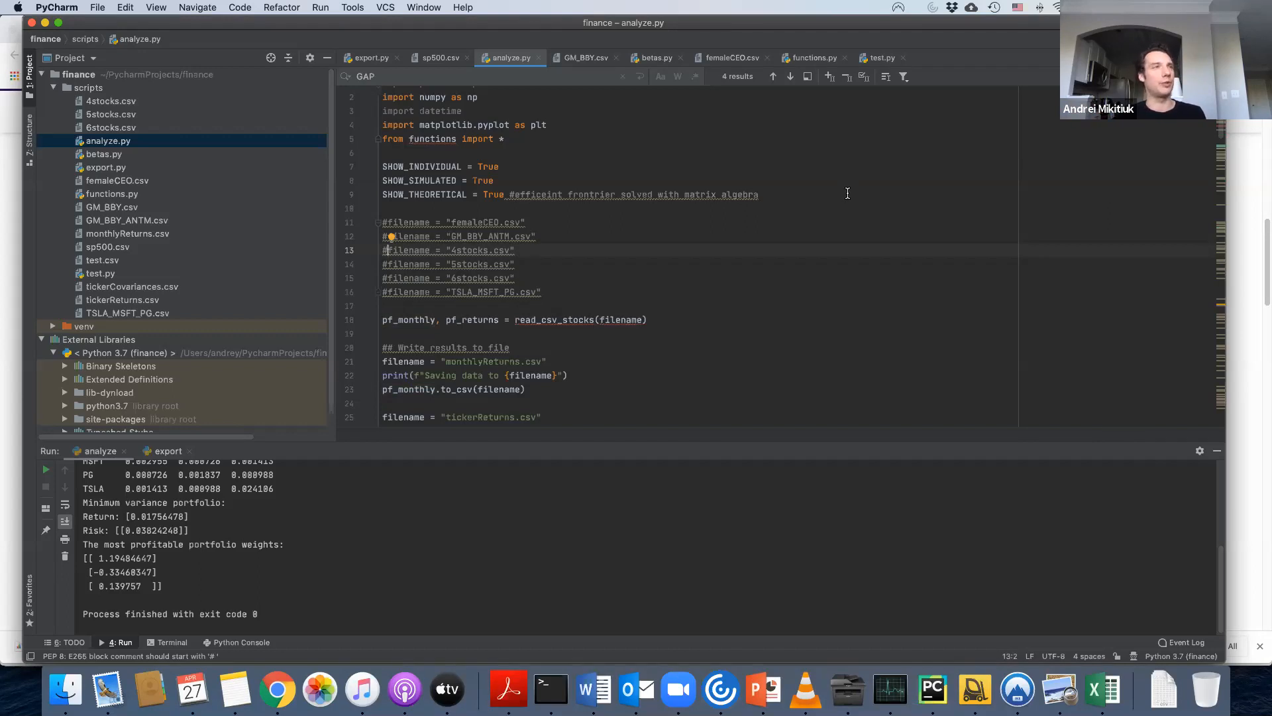
pyautogui.press('Up')
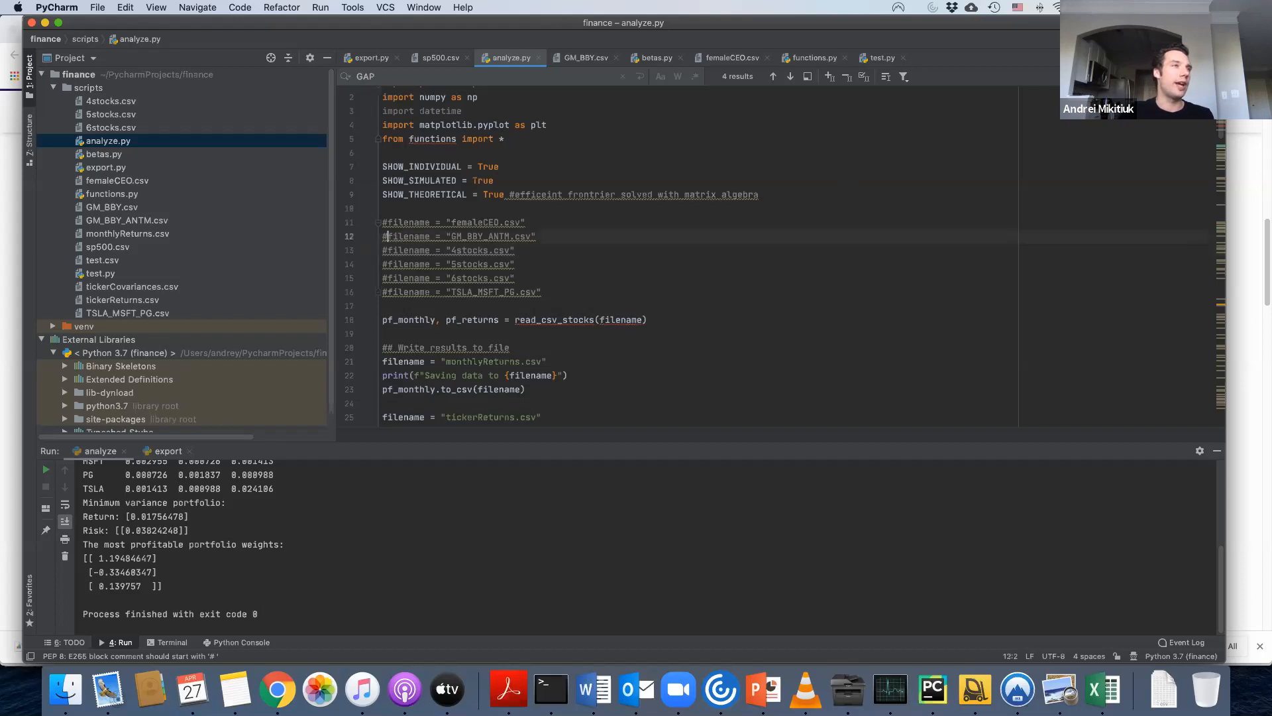
pyautogui.press('BackSpace')
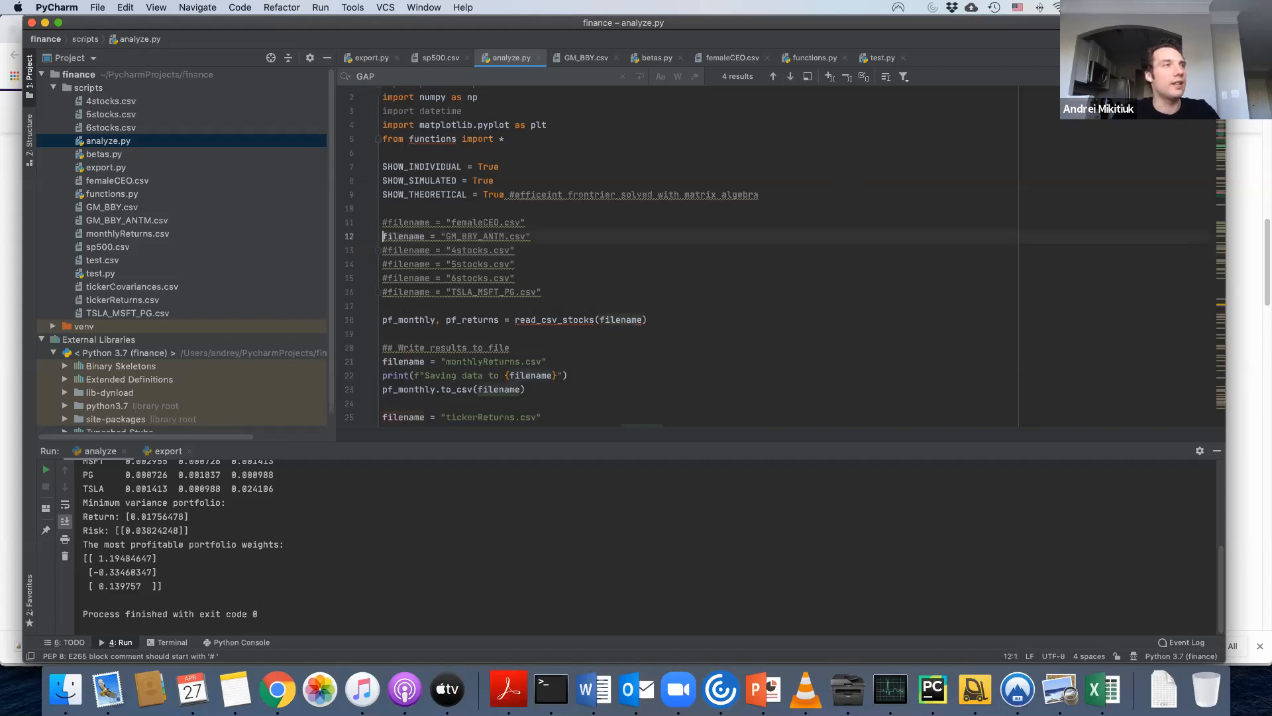
pyautogui.hotkey('ctrl', 'r')
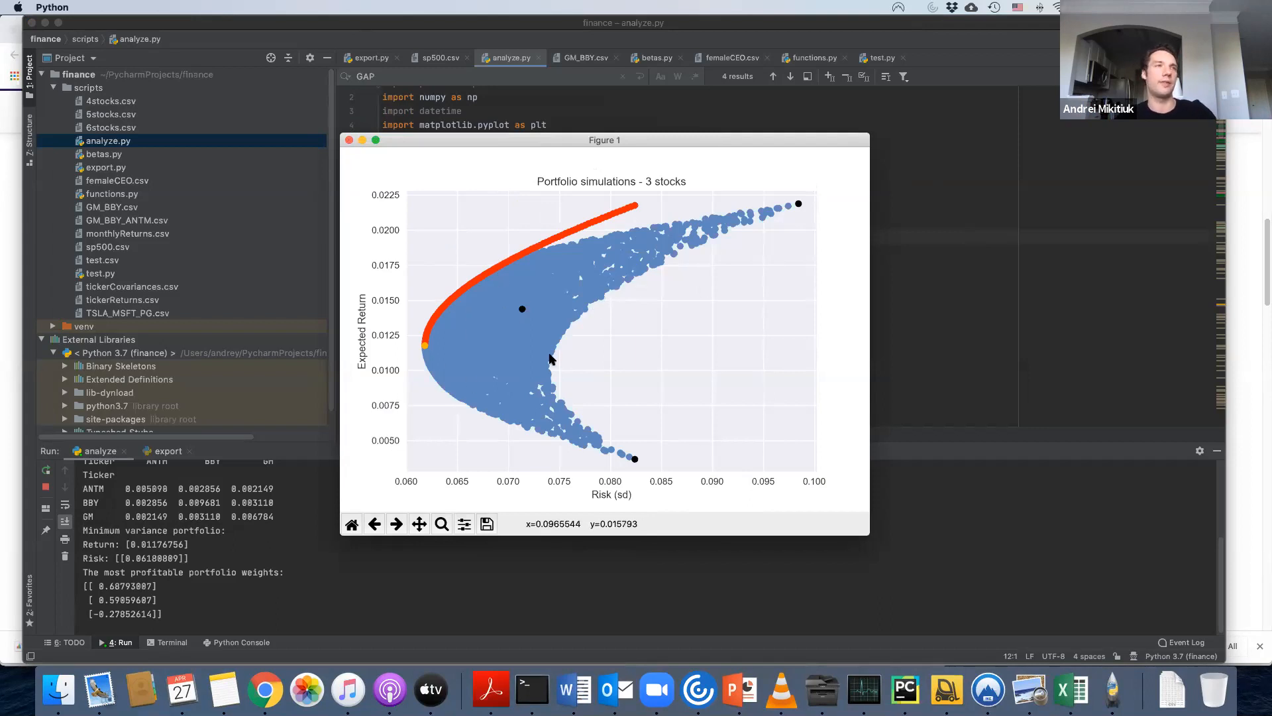
pyautogui.click(349, 140)
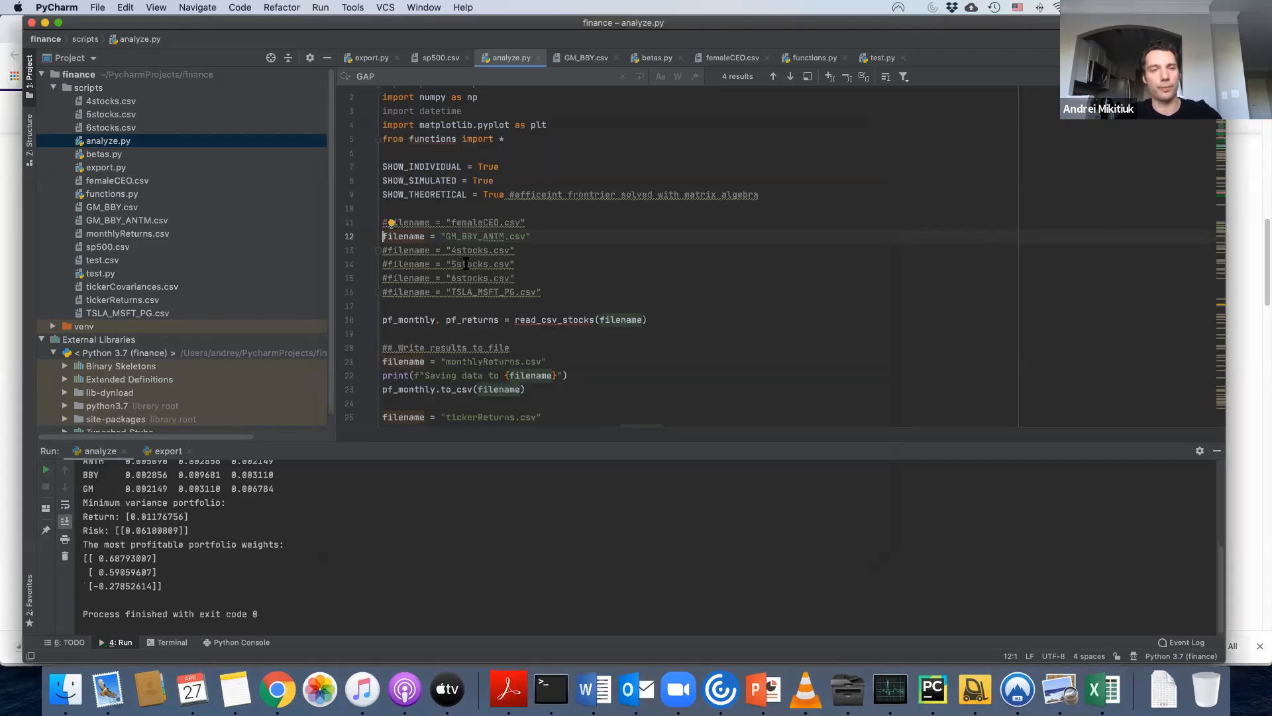
# Switch the active filename from GM_BBY_ANTM.csv to 4stocks.csv and run analyze.py, closing the plot after viewing it.
pyautogui.press('super+slash')
pyautogui.press('super+slash')
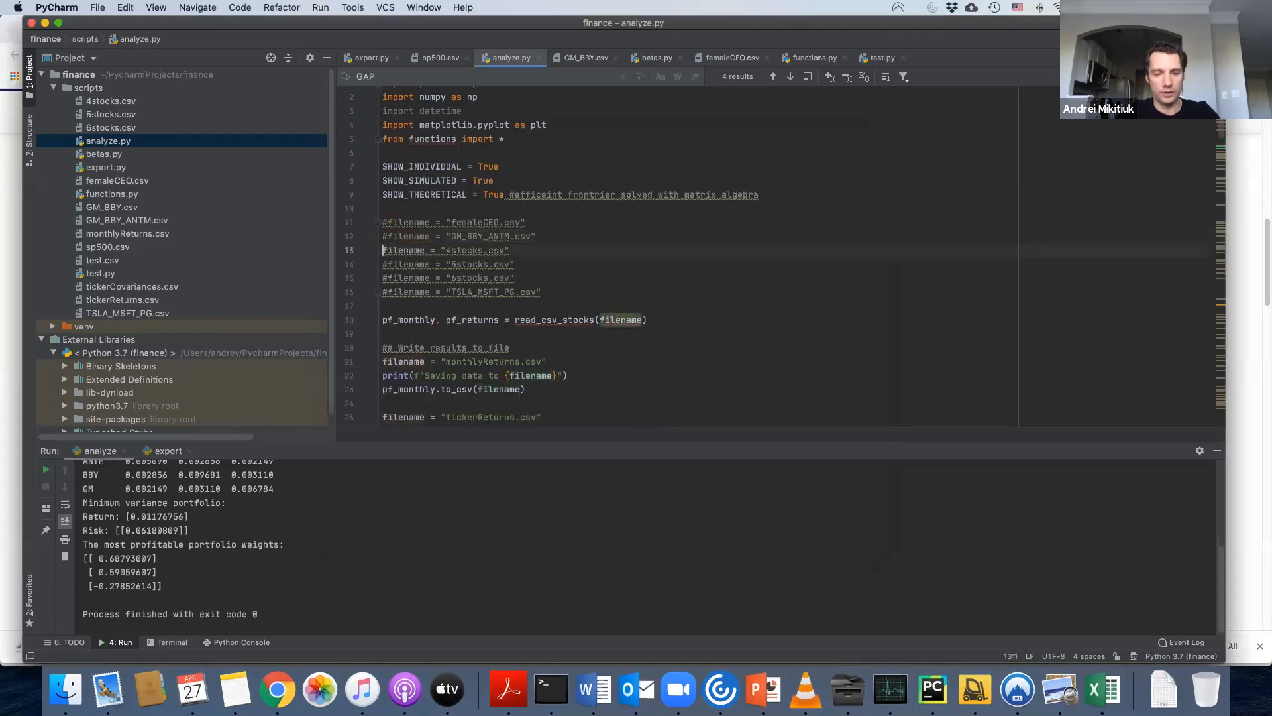
pyautogui.hotkey('ctrl', 'r')
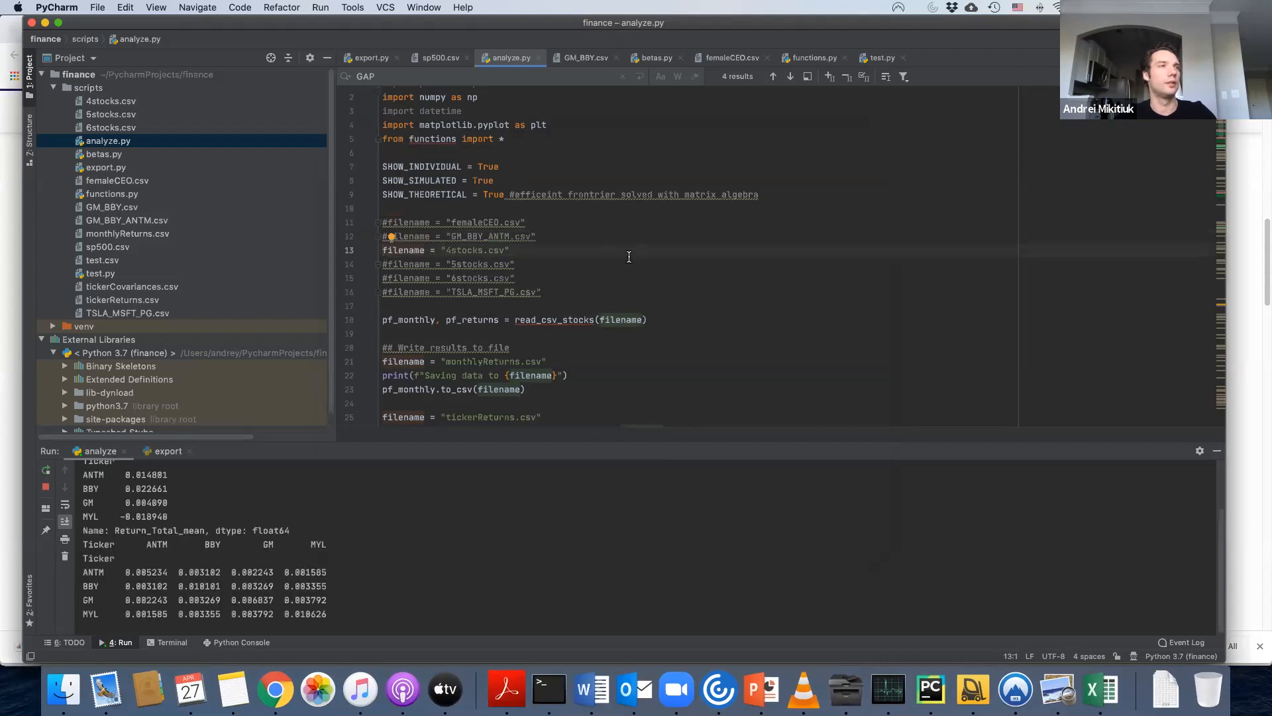
pyautogui.moveTo(431, 116); pyautogui.dragTo(671, 157)
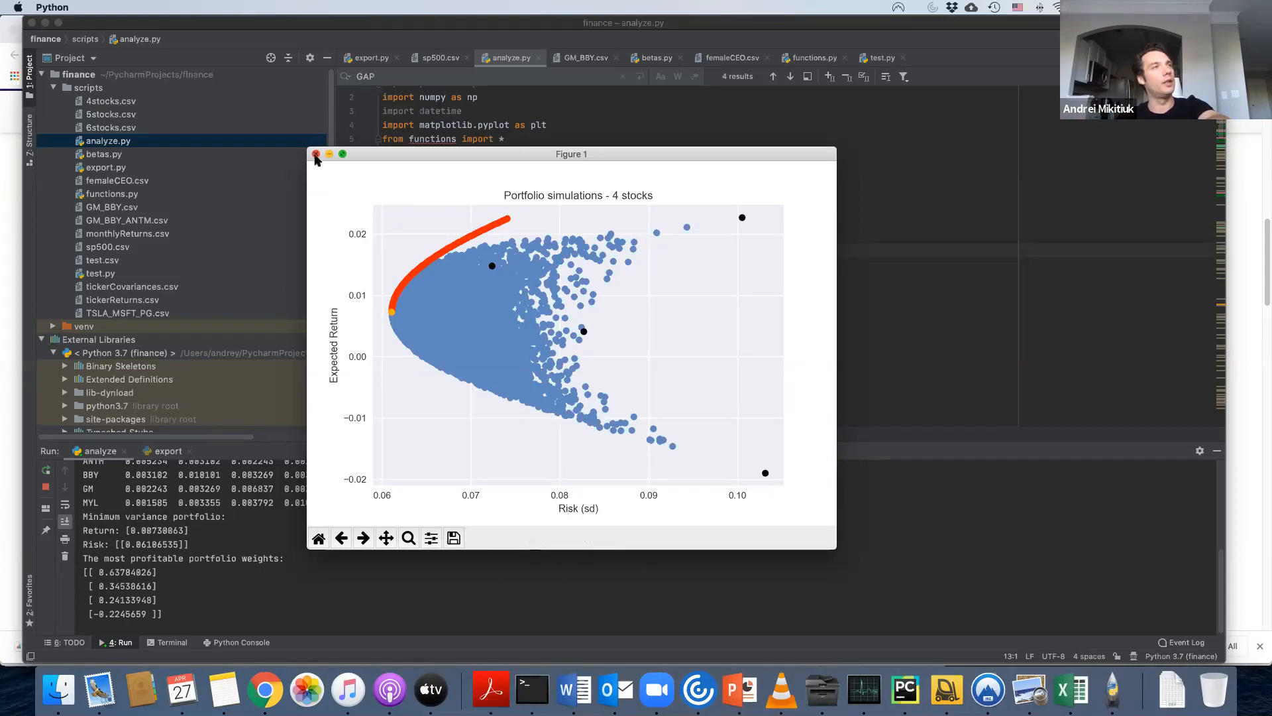
pyautogui.click(318, 155)
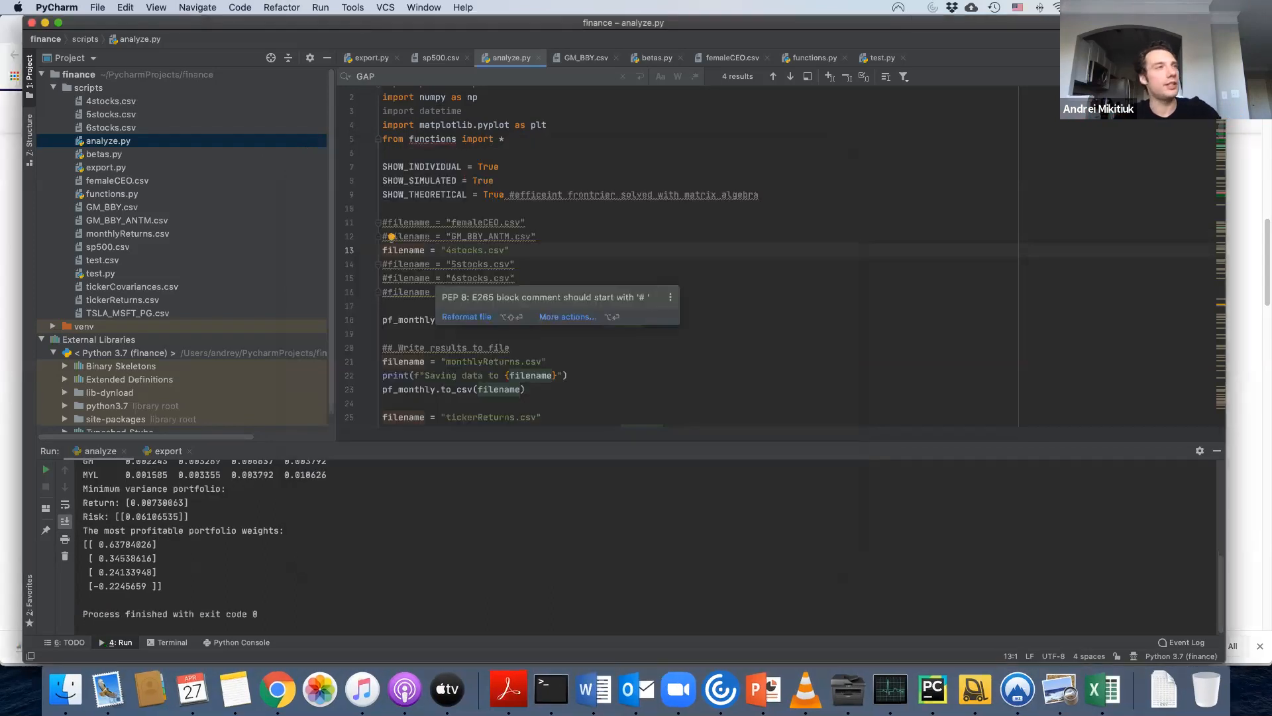
# Switch the active filename from 4stocks.csv to 5stocks.csv and run analyze.py, closing the plot after viewing it.
pyautogui.write('#')
pyautogui.press('Down')
pyautogui.press('BackSpace')
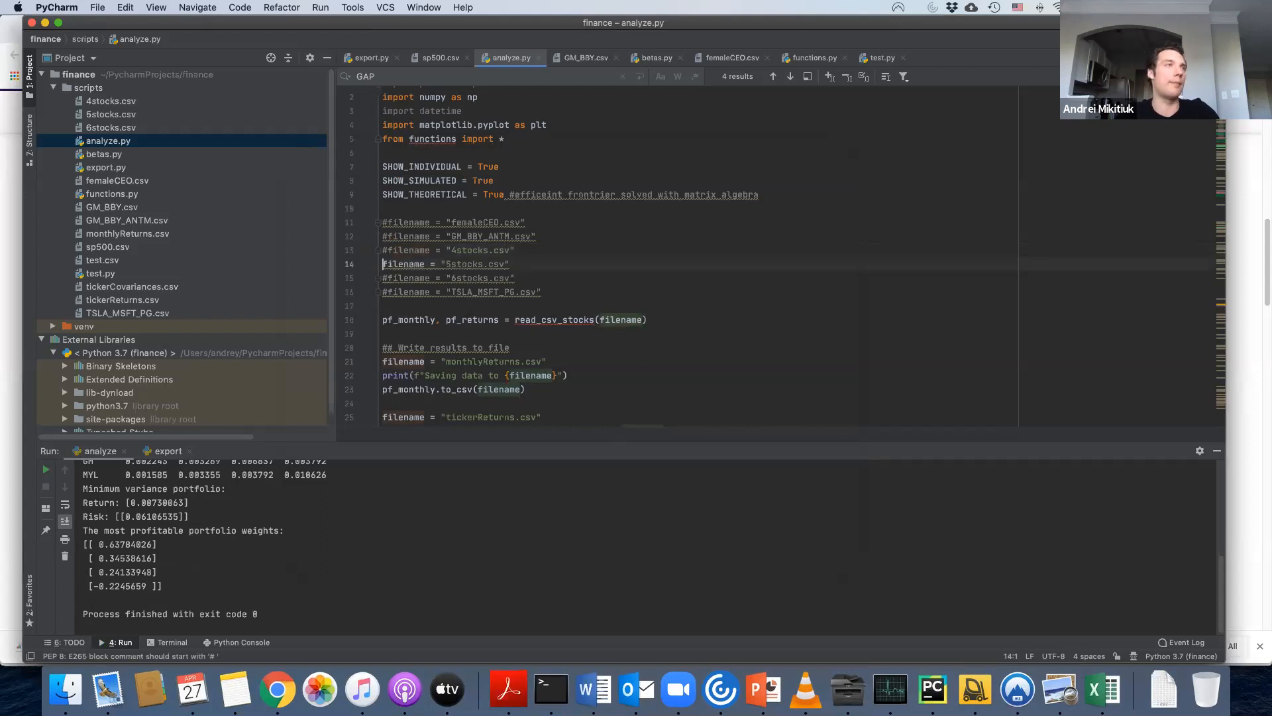
pyautogui.hotkey('ctrl', 'r')
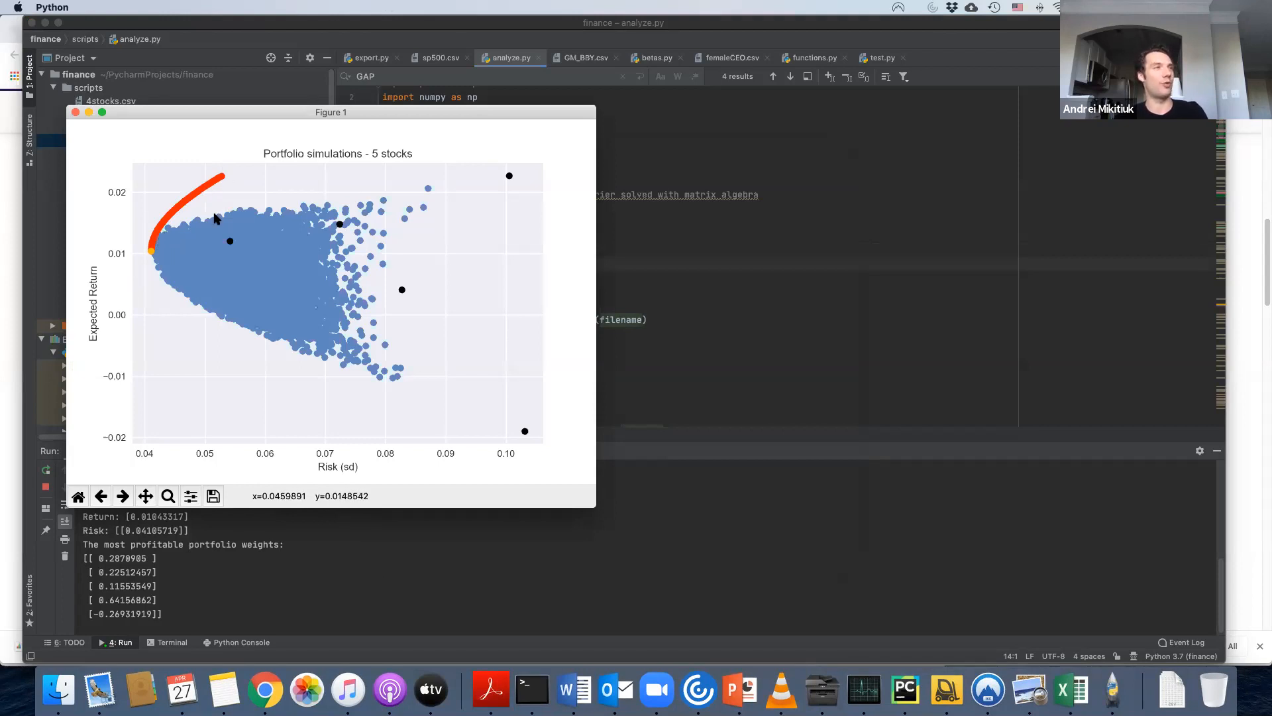
pyautogui.click(75, 113)
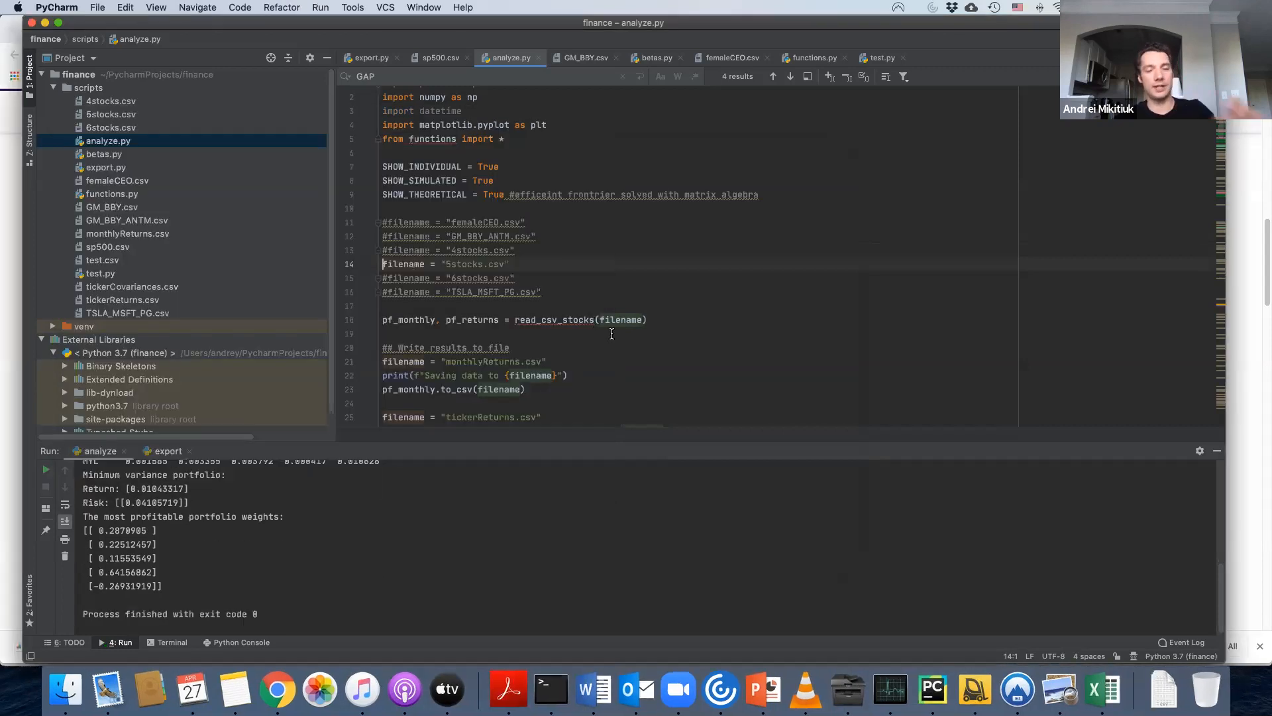
# Make femaleCEO.csv the active filename instead of 5stocks.csv and run analyze.py, moving the plot window clear of the console output.
pyautogui.press('super+slash')
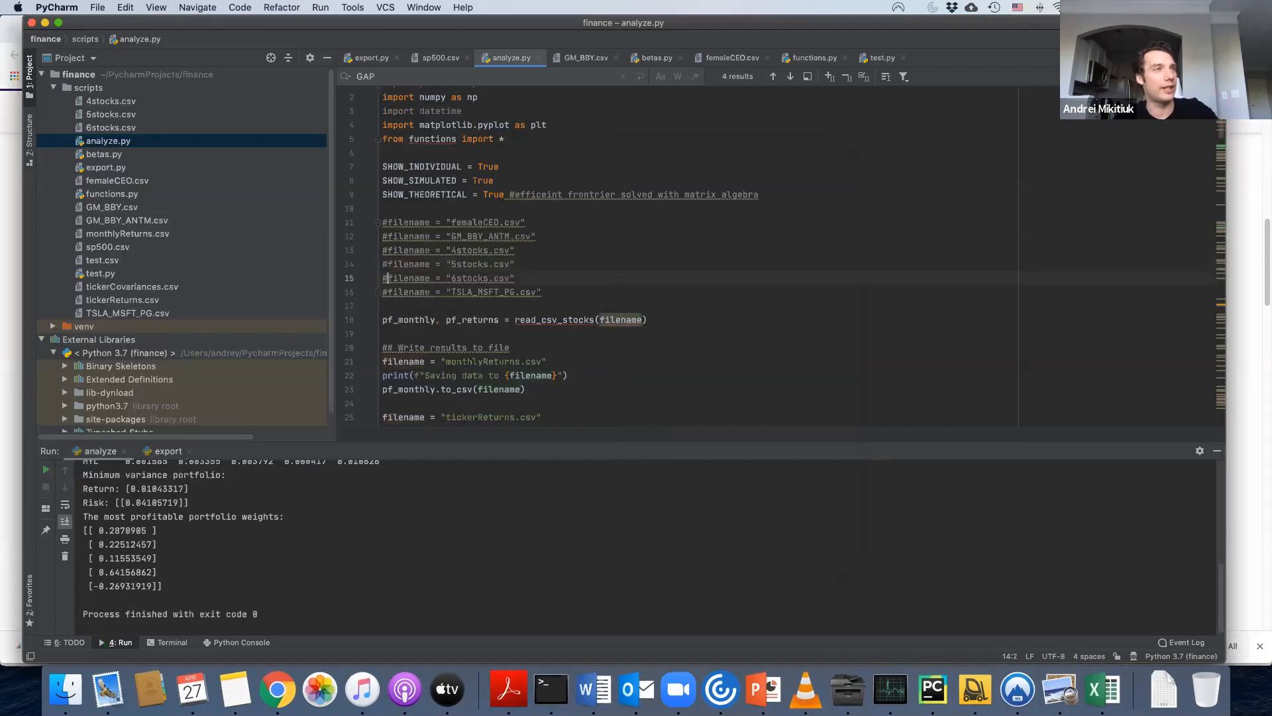
pyautogui.click(387, 223)
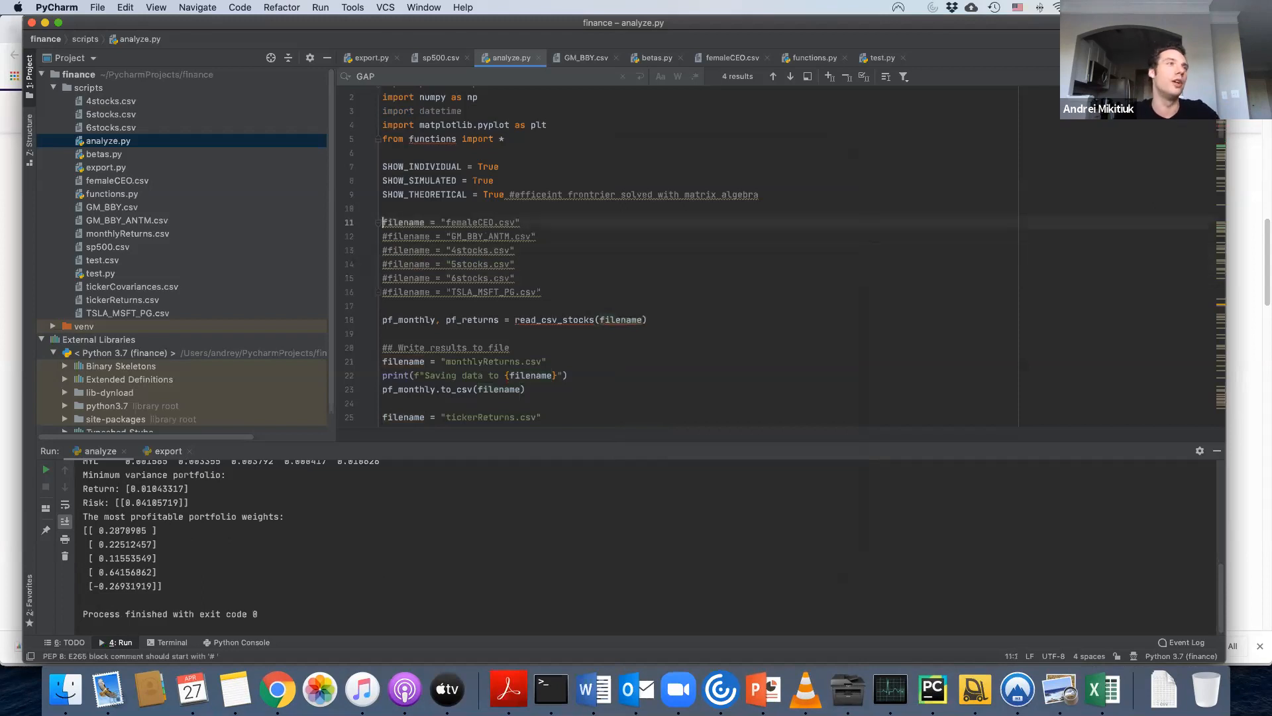
pyautogui.press('BackSpace')
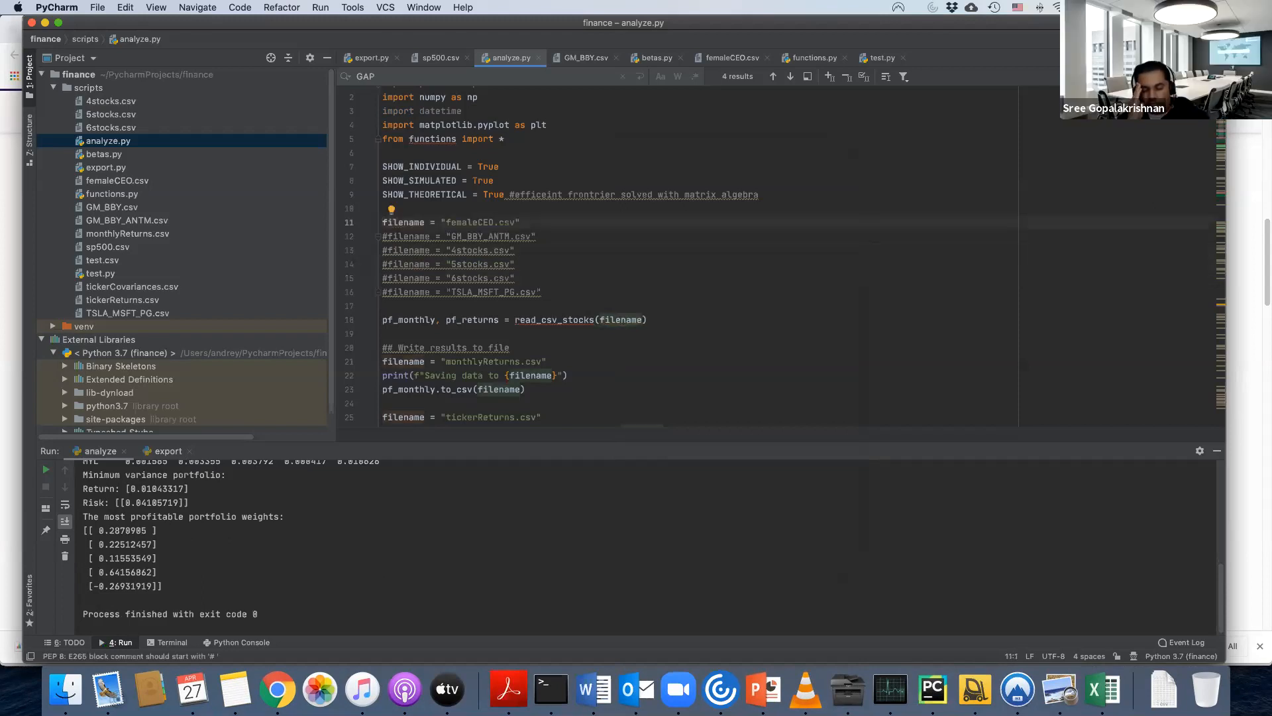
pyautogui.hotkey('ctrl', 'r')
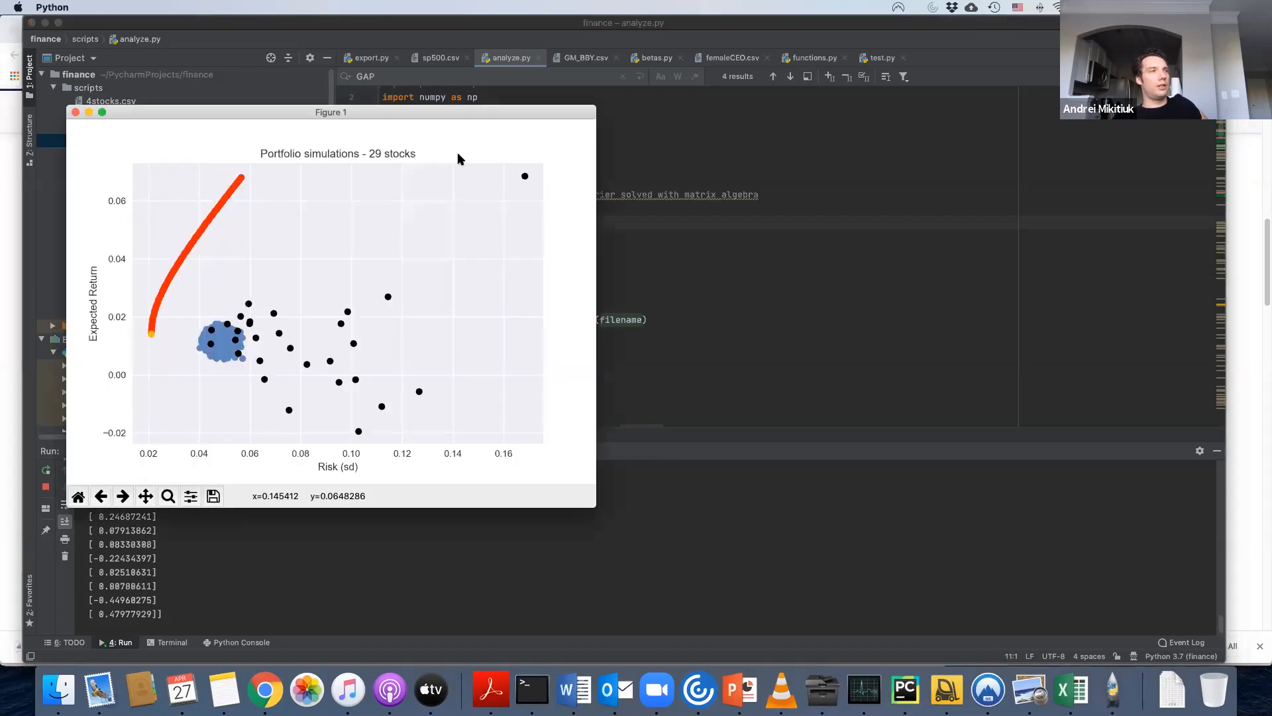
pyautogui.moveTo(431, 113); pyautogui.dragTo(755, 146)
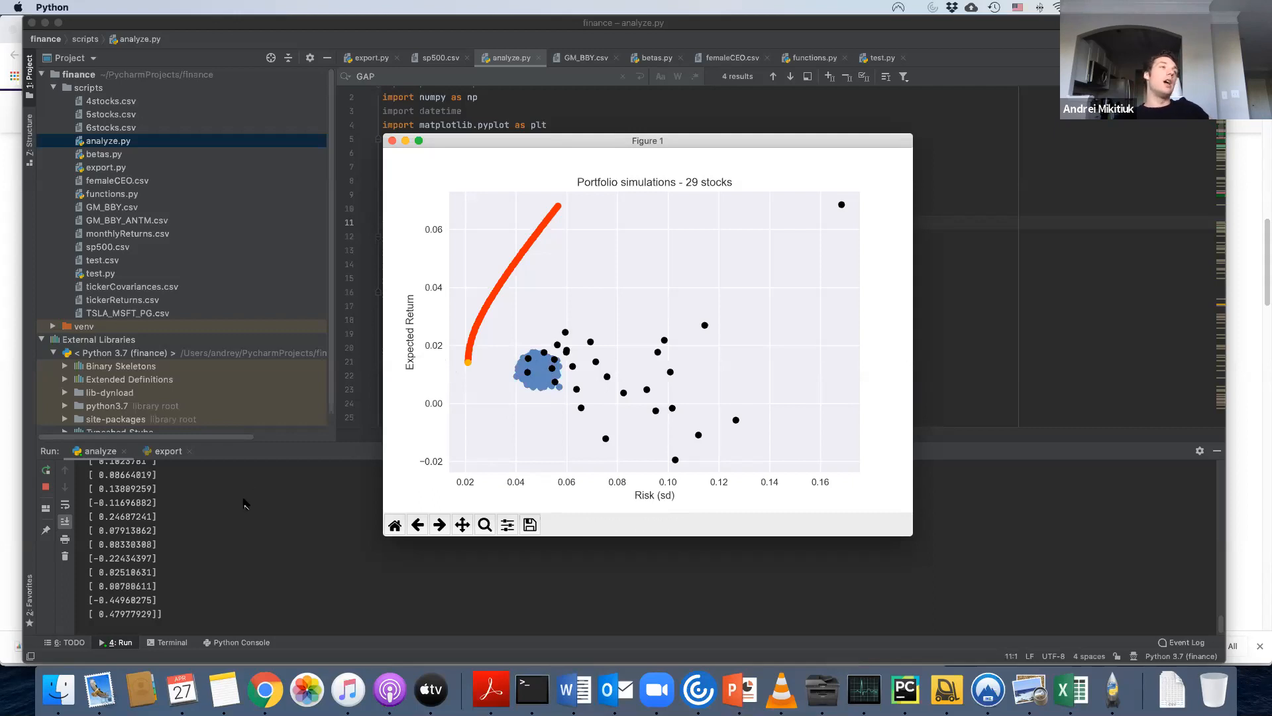
# Examine the most profitable portfolio weights printed in the console for the femaleCEO.csv stocks.
pyautogui.scroll(2, 239, 524)
pyautogui.scroll(5, 238, 523)
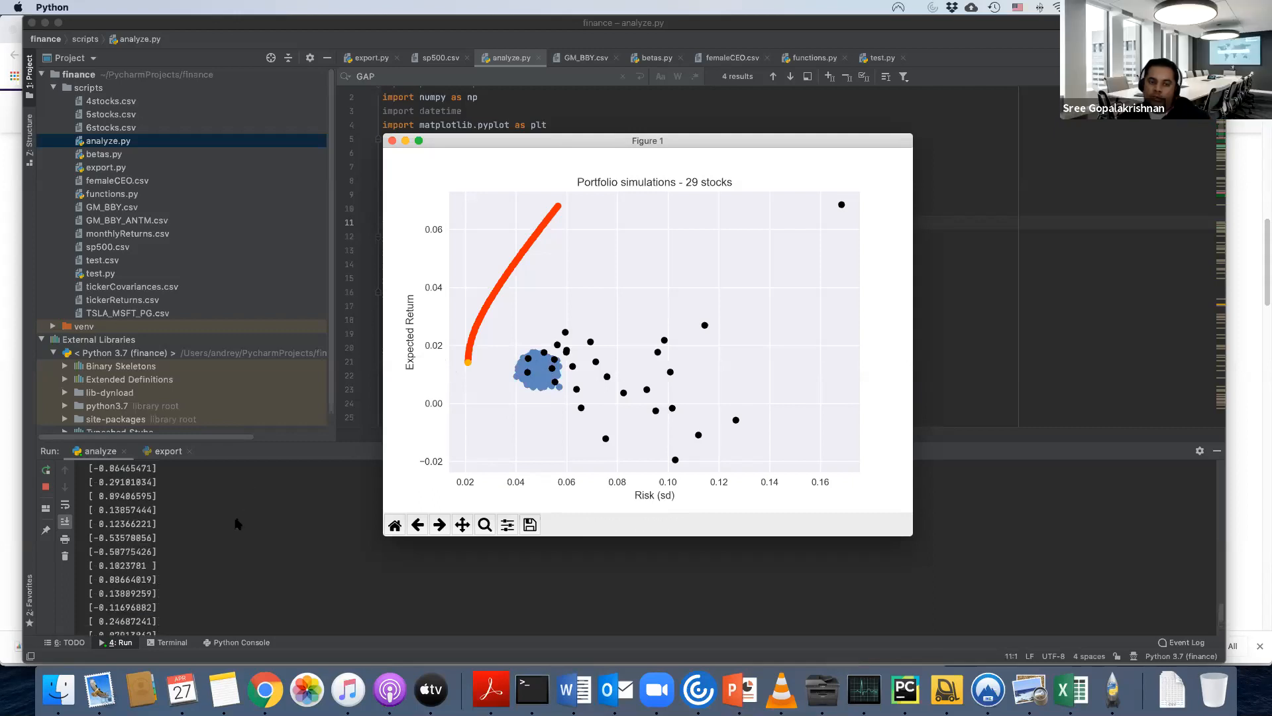
pyautogui.scroll(2, 238, 523)
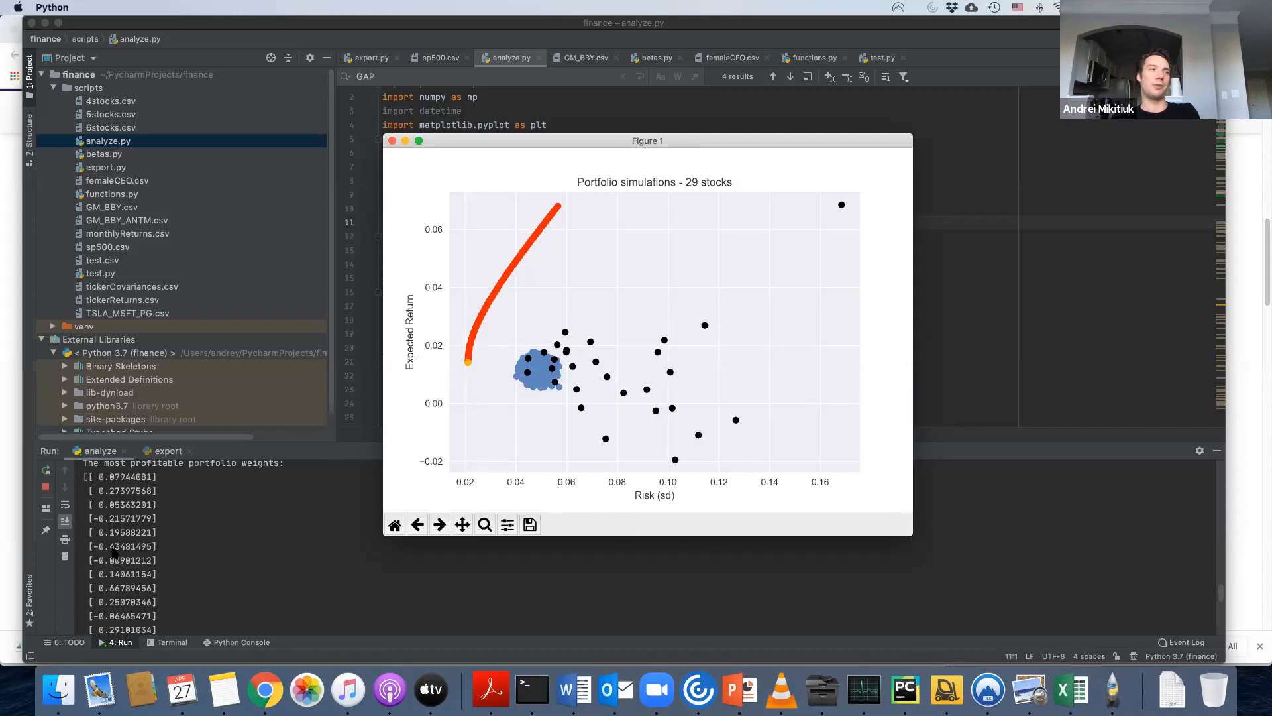
pyautogui.scroll(-2, 242, 575)
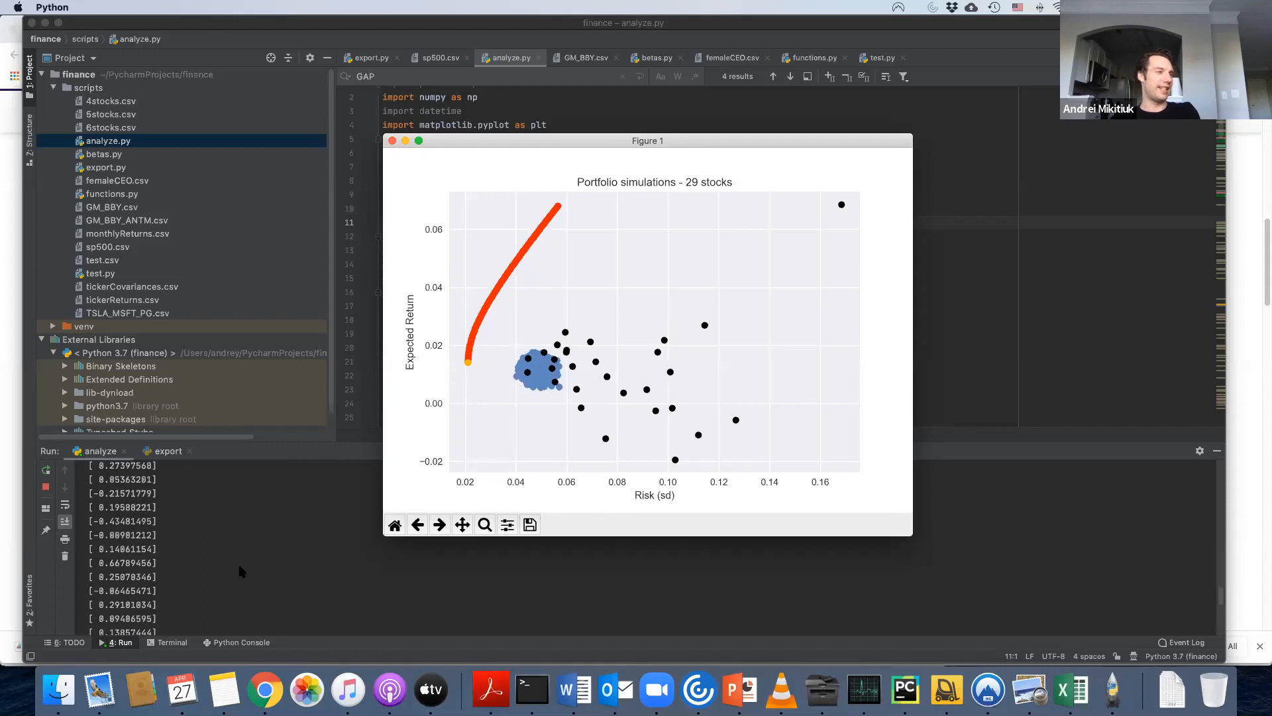
pyautogui.scroll(-3, 199, 585)
pyautogui.scroll(-5, 198, 584)
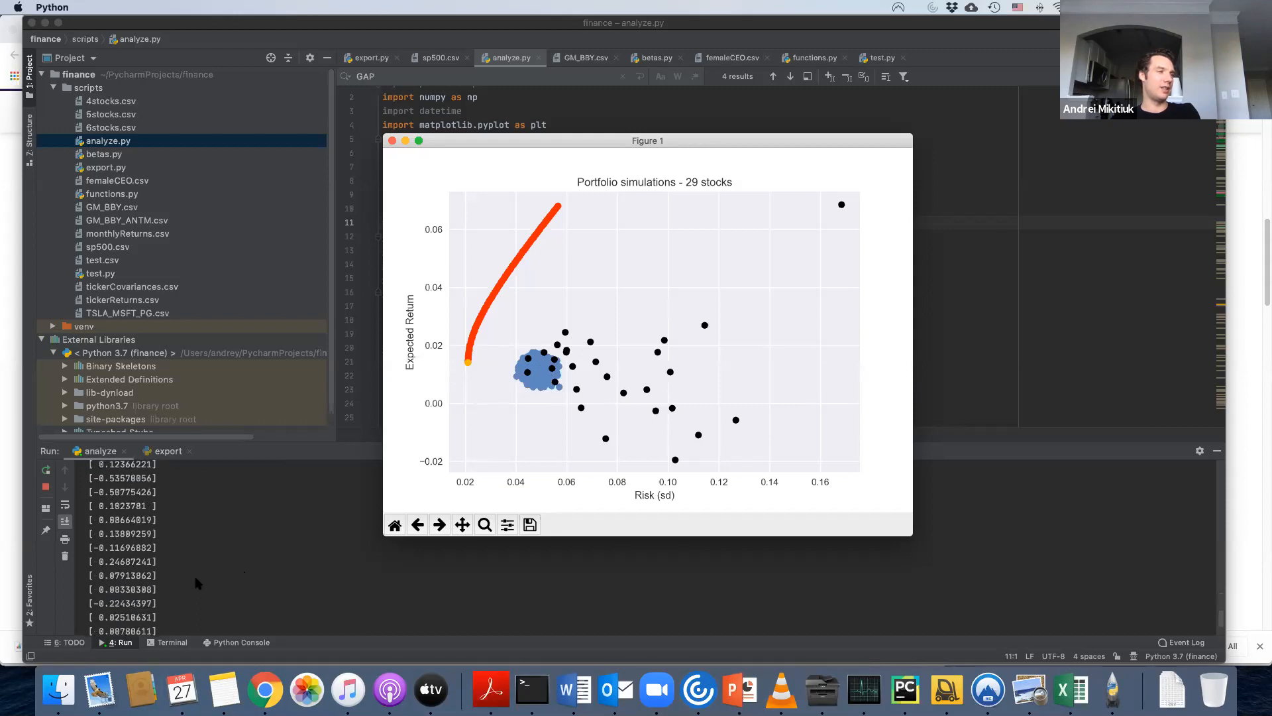
pyautogui.scroll(-3, 199, 584)
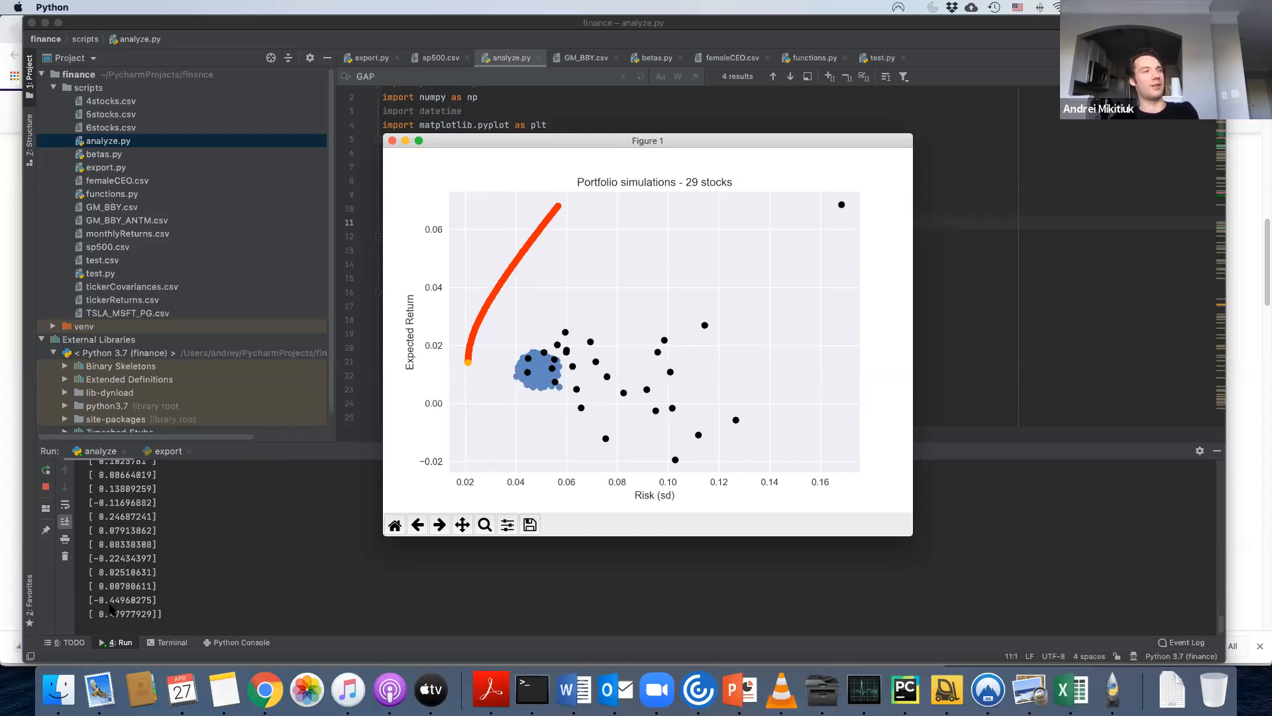
# Return to the beginning of the most profitable portfolio weights in the console output and close the 29-stock simulation plot.
pyautogui.scroll(5, 199, 584)
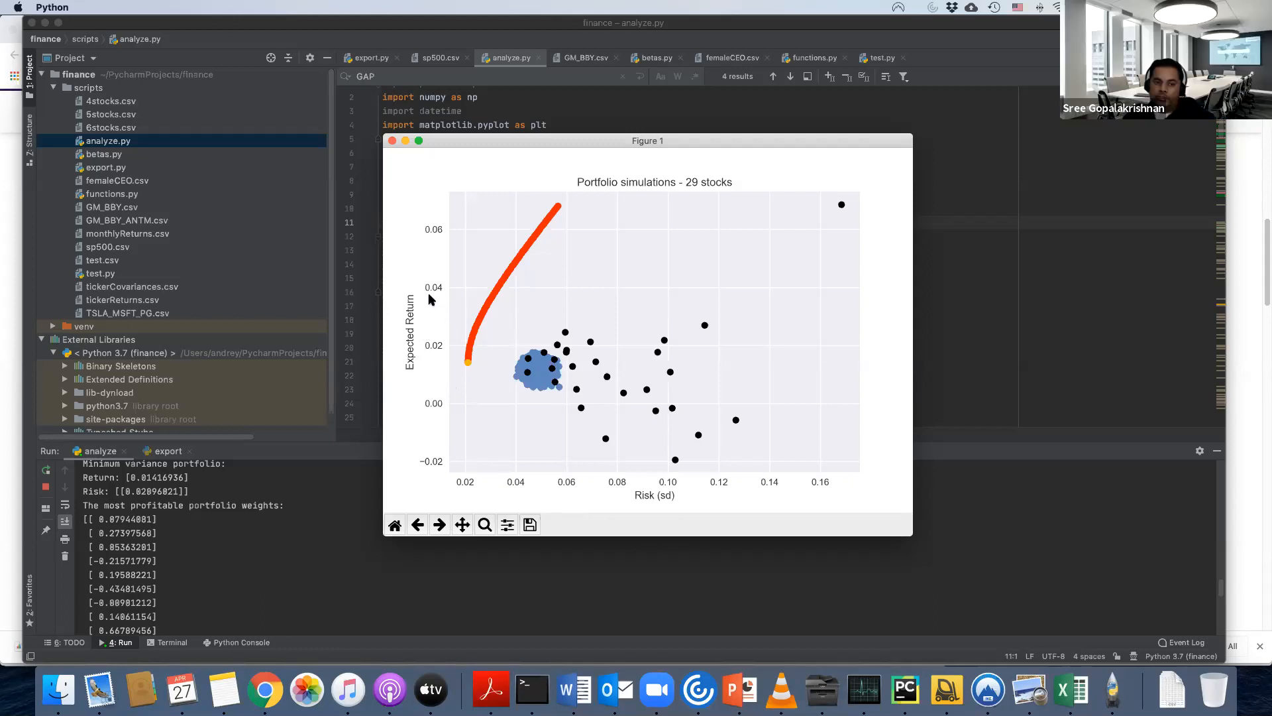
pyautogui.click(393, 142)
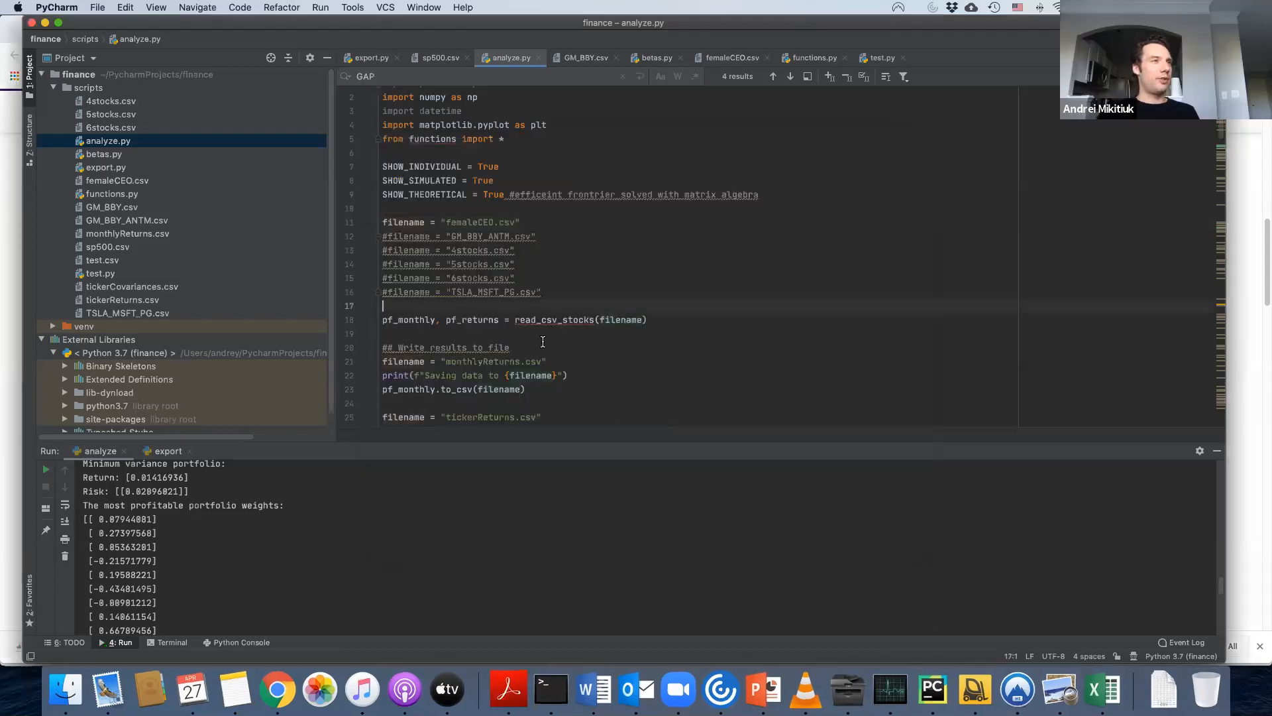
# Look over the efficient frontier graphing code at the end of analyze.py.
pyautogui.scroll(-20, 543, 342)
pyautogui.scroll(2, 510, 342)
pyautogui.click(489, 361)
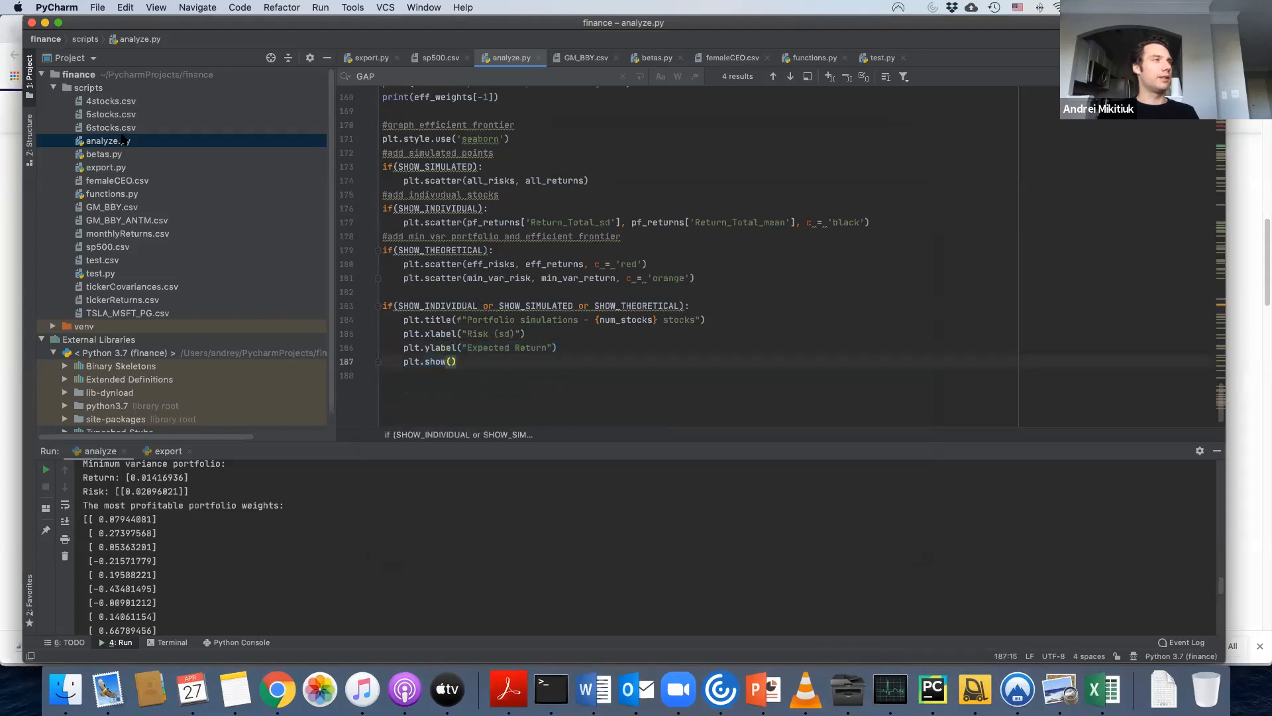
pyautogui.moveTo(666, 302)
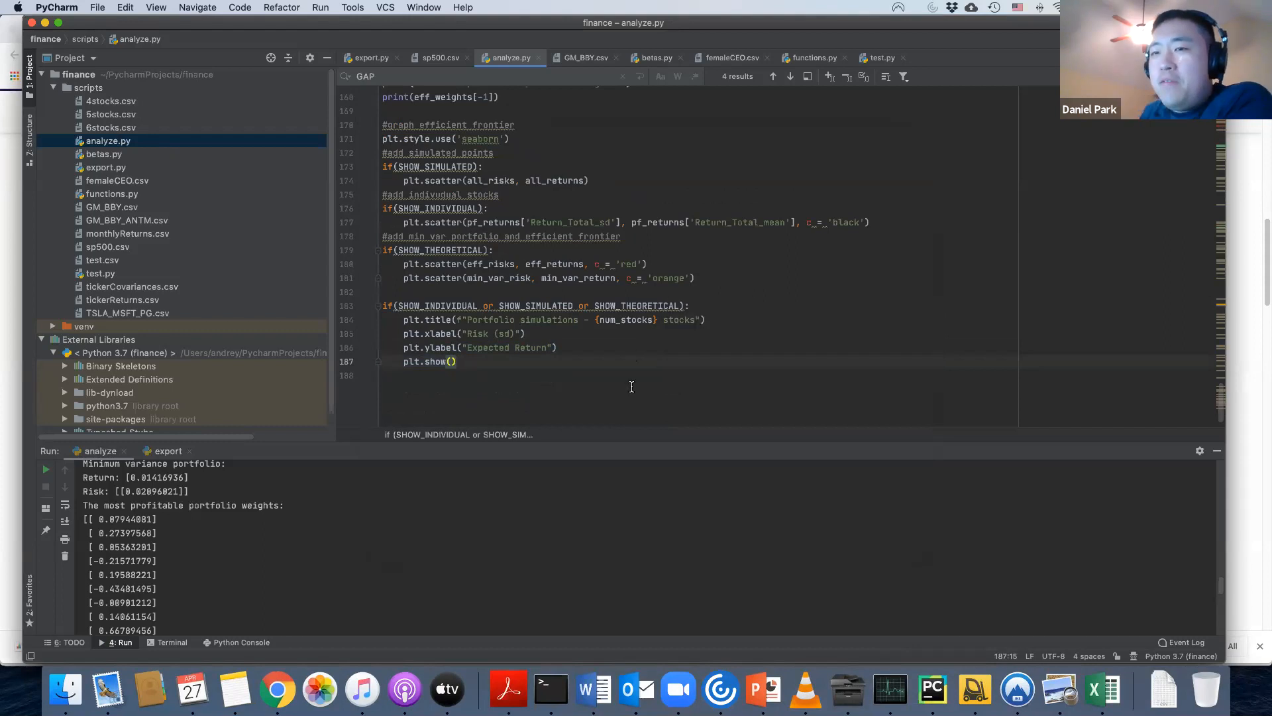
pyautogui.click(561, 391)
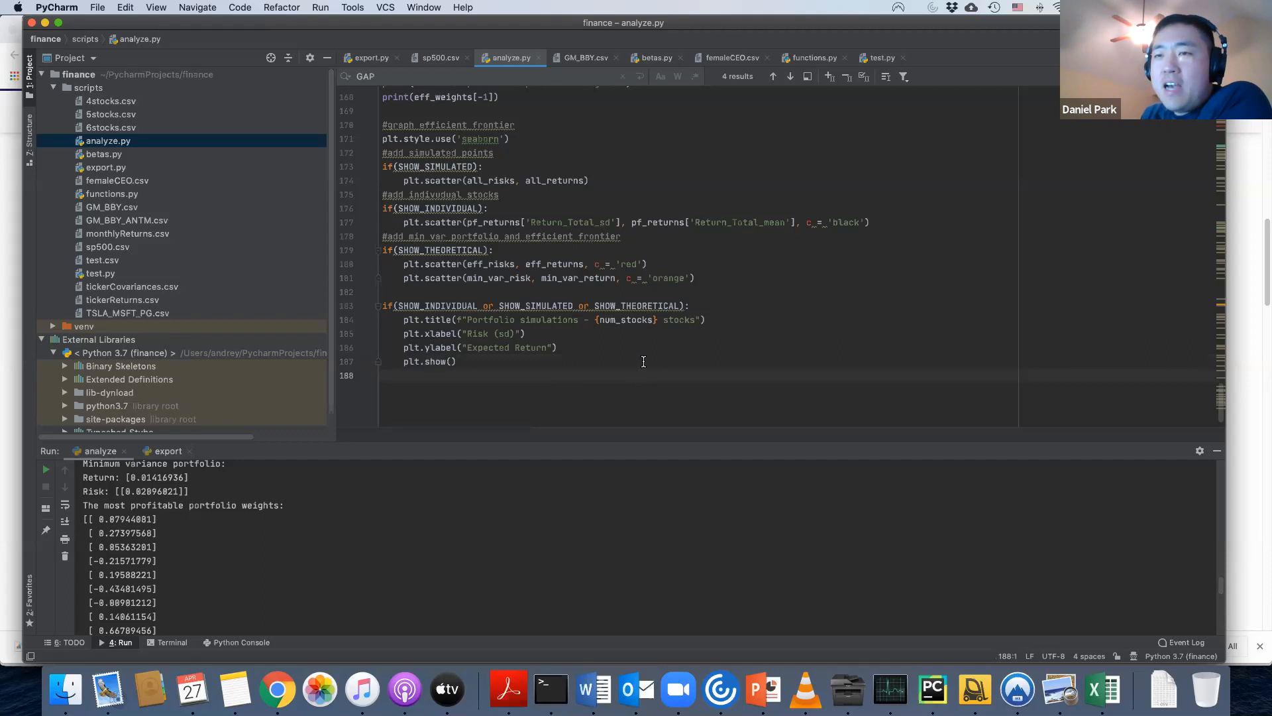
pyautogui.scroll(6, 640, 361)
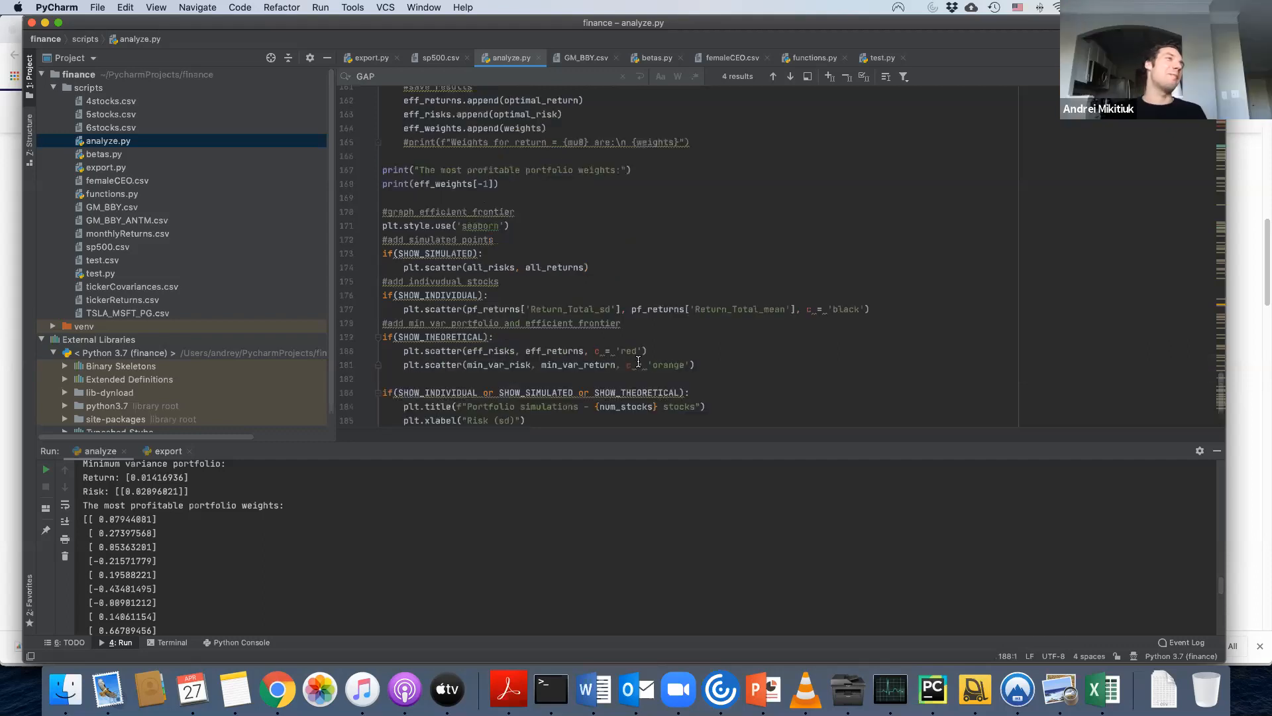